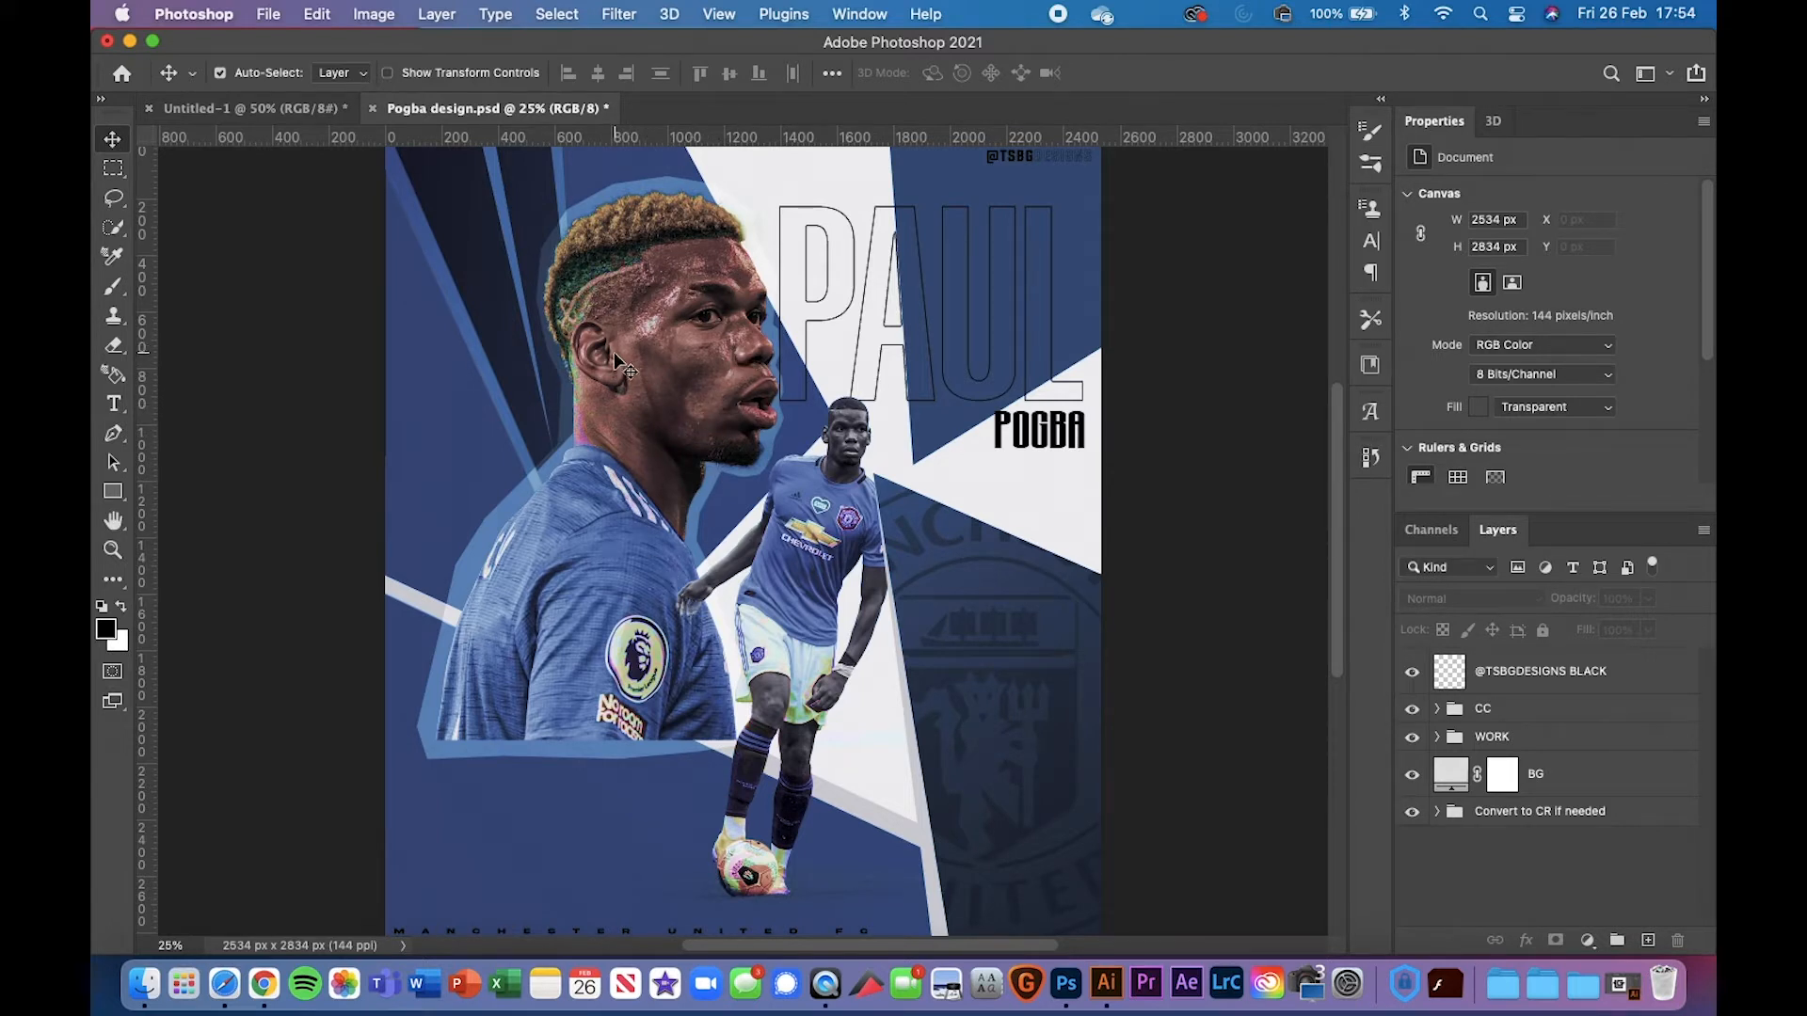
Create a new 2534 × 2834 px, 300 ppi document named 'Pogba tutorial'
{"action": "left_click", "coordinate": [260, 12]}
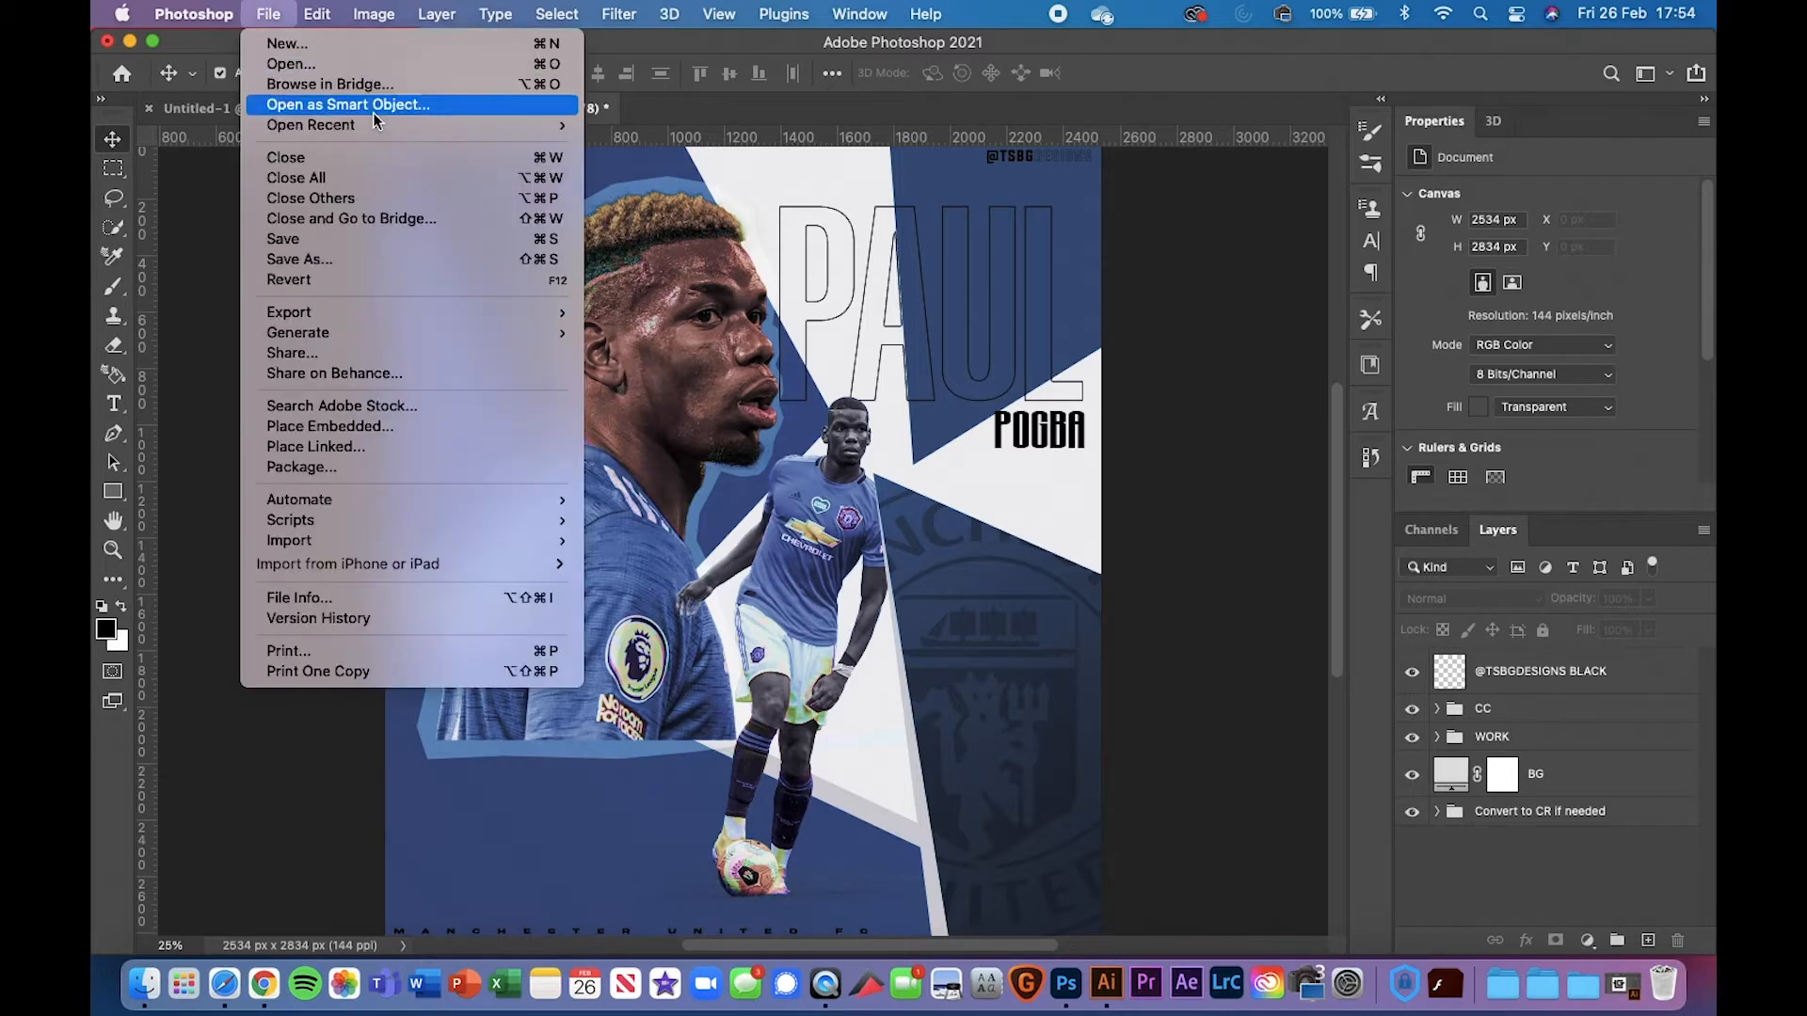
{"action": "left_click", "coordinate": [279, 42]}
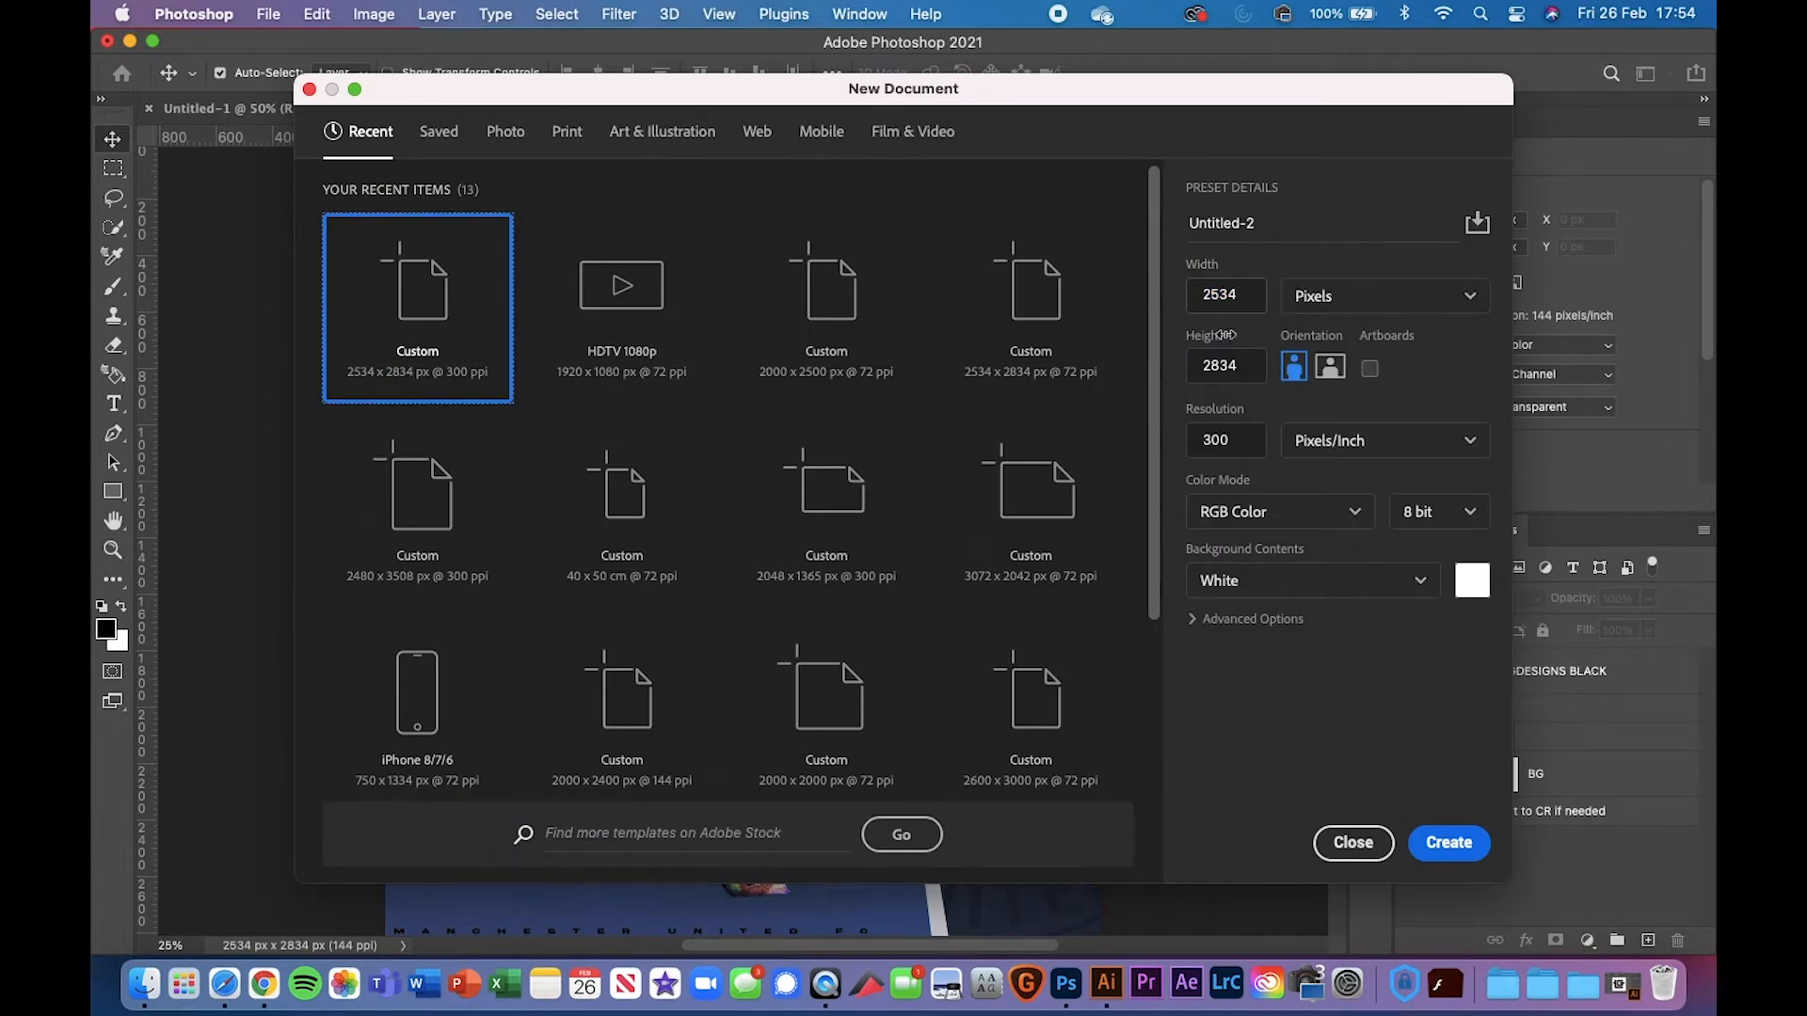
{"action": "left_click", "coordinate": [1269, 230]}
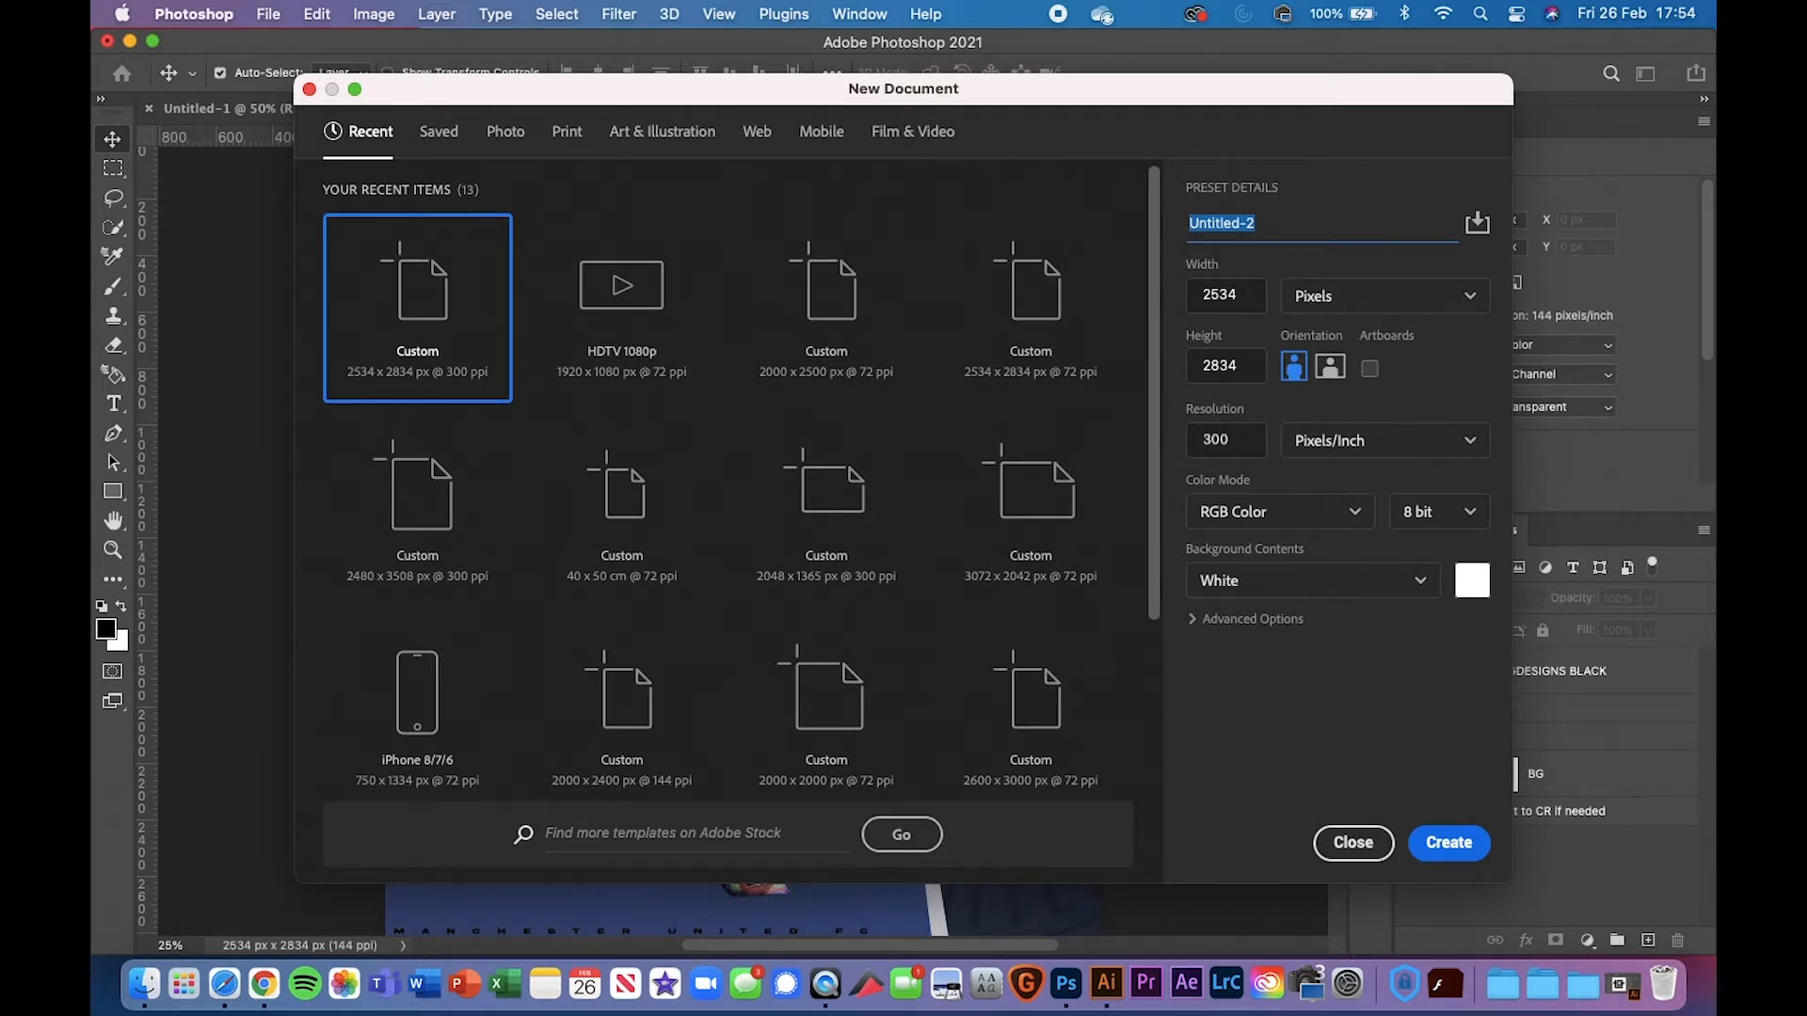
{"action": "type", "text": "PO"}
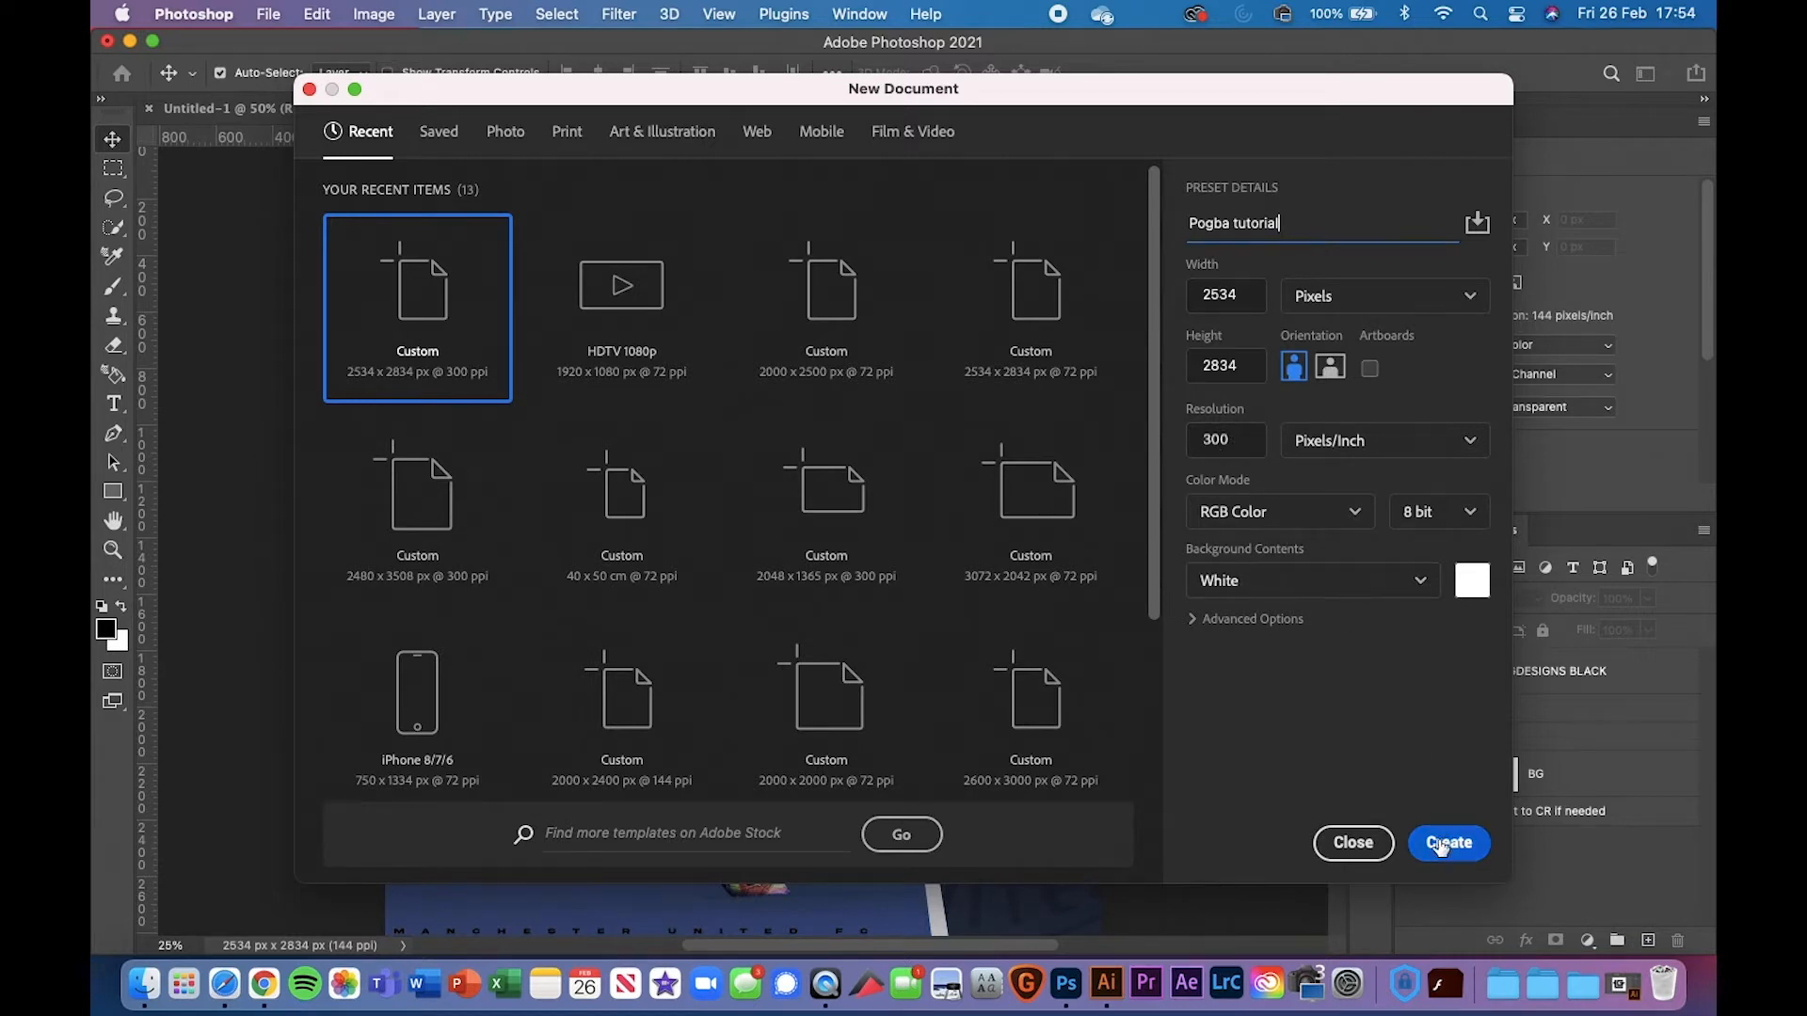
{"action": "left_click", "coordinate": [1441, 845]}
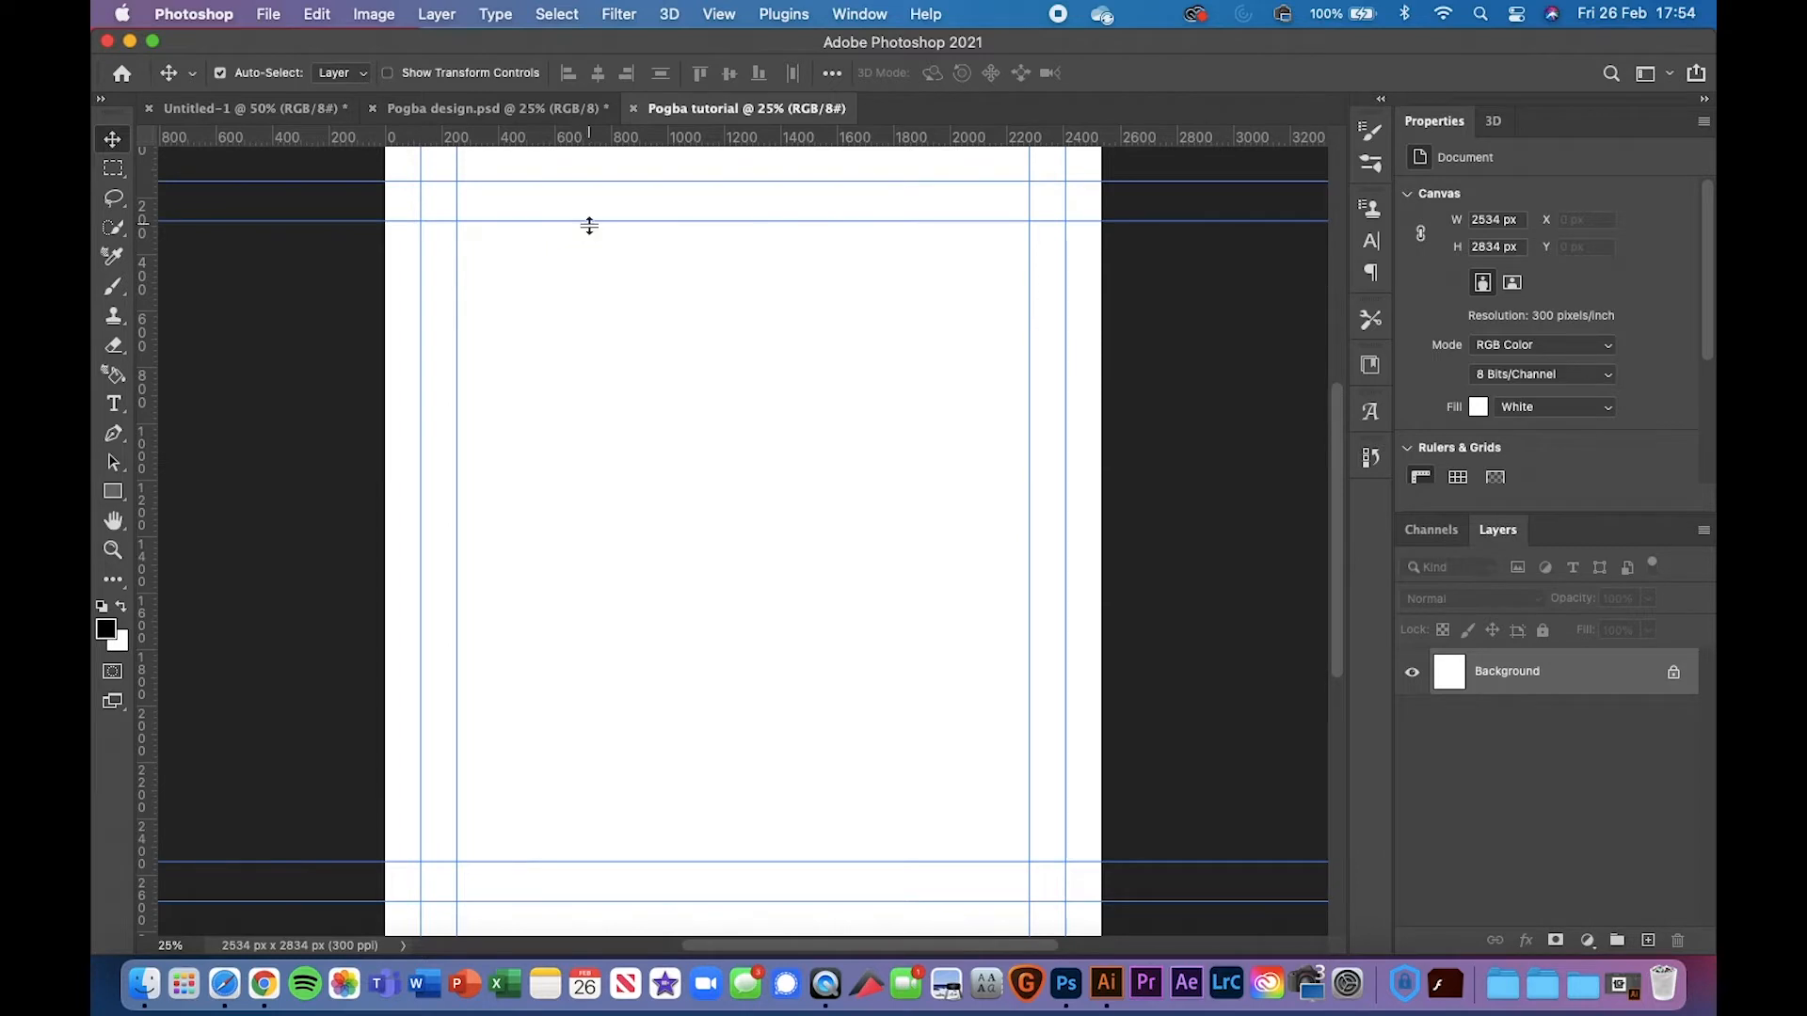
Remove the canvas guides, leaving one vertical guide, and narrow the window to show the desktop photos
{"action": "left_click_drag", "start_coordinate": [589, 226], "coordinate": [774, 113]}
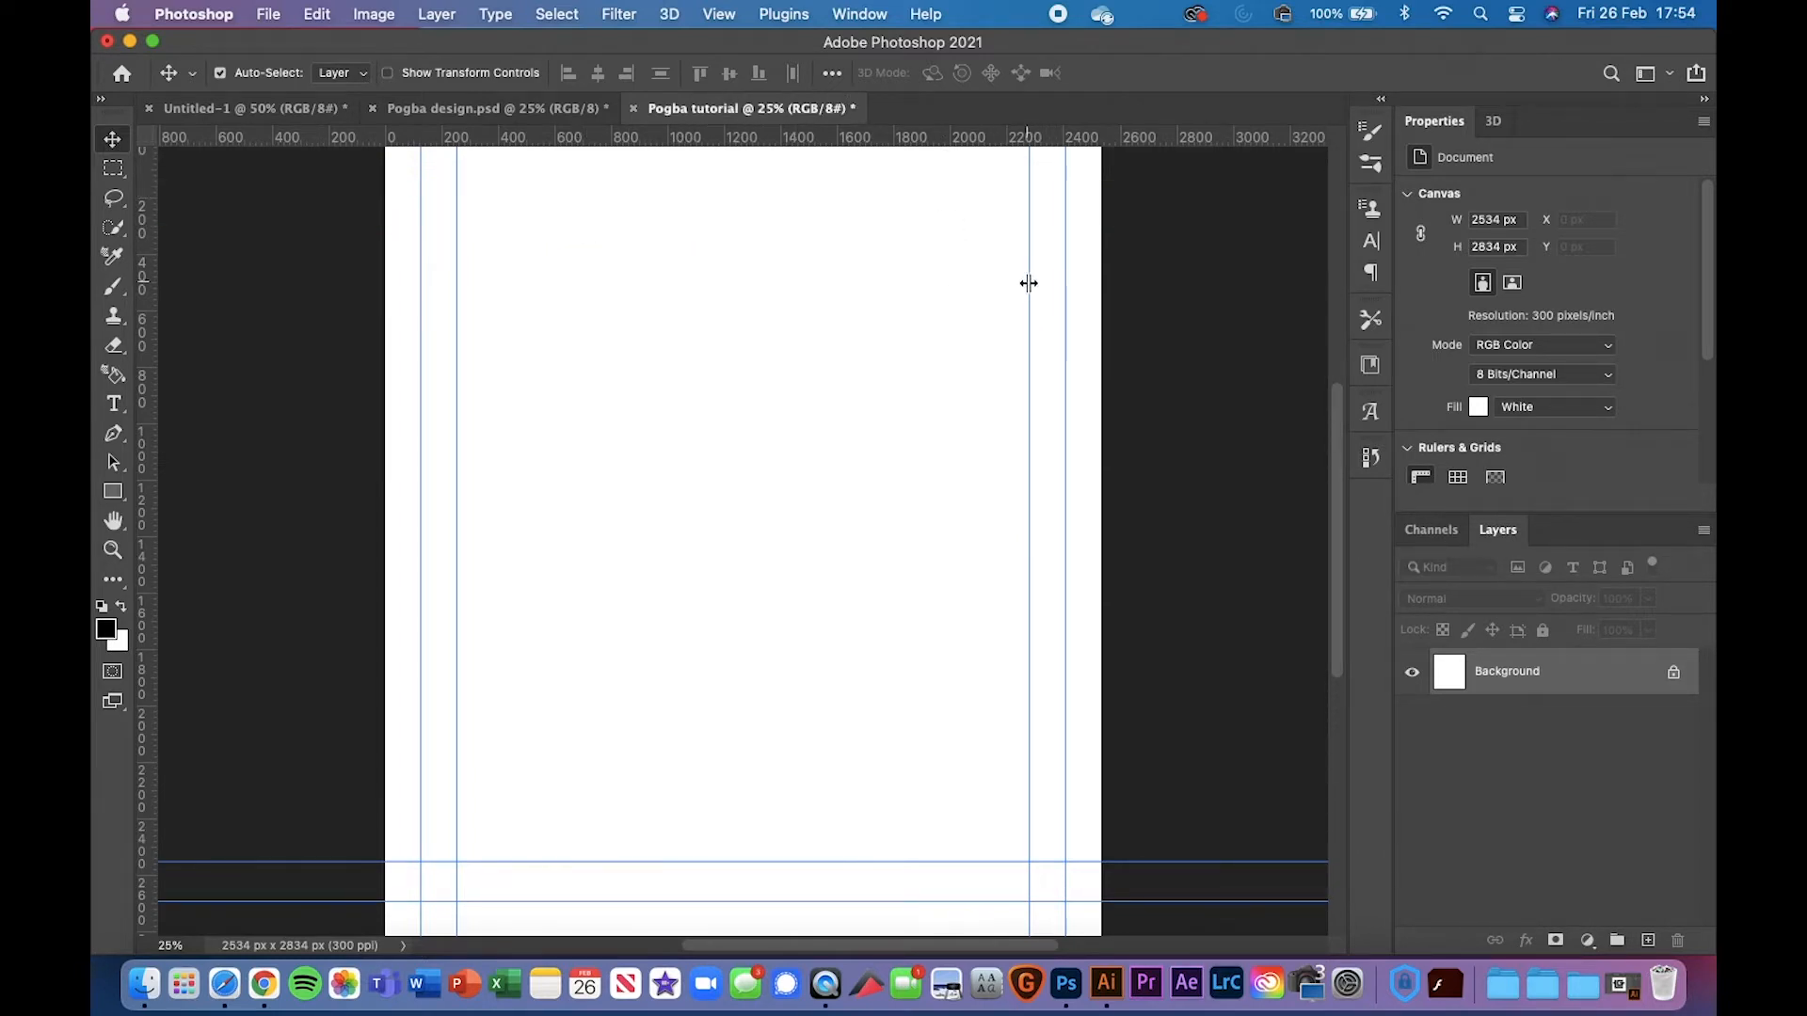
{"action": "left_click_drag", "start_coordinate": [1028, 283], "coordinate": [104, 334]}
{"action": "left_click_drag", "start_coordinate": [460, 370], "coordinate": [143, 356]}
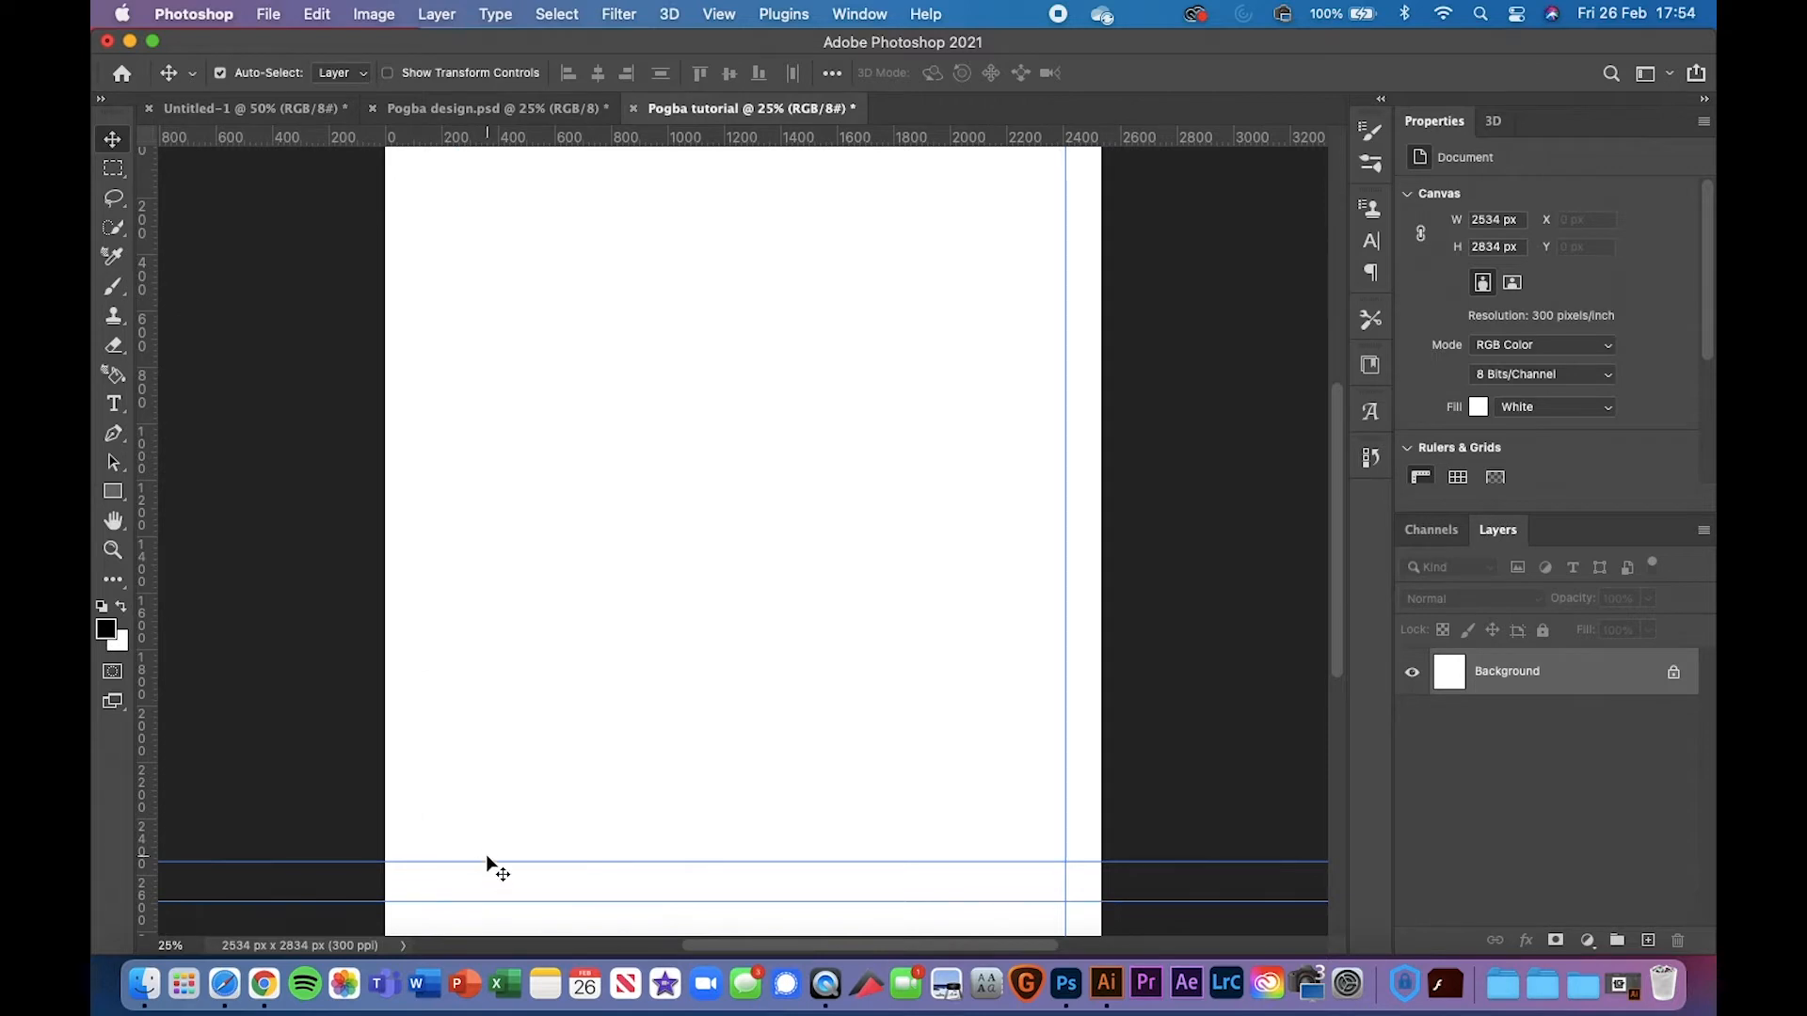
{"action": "left_click_drag", "start_coordinate": [488, 861], "coordinate": [630, 129]}
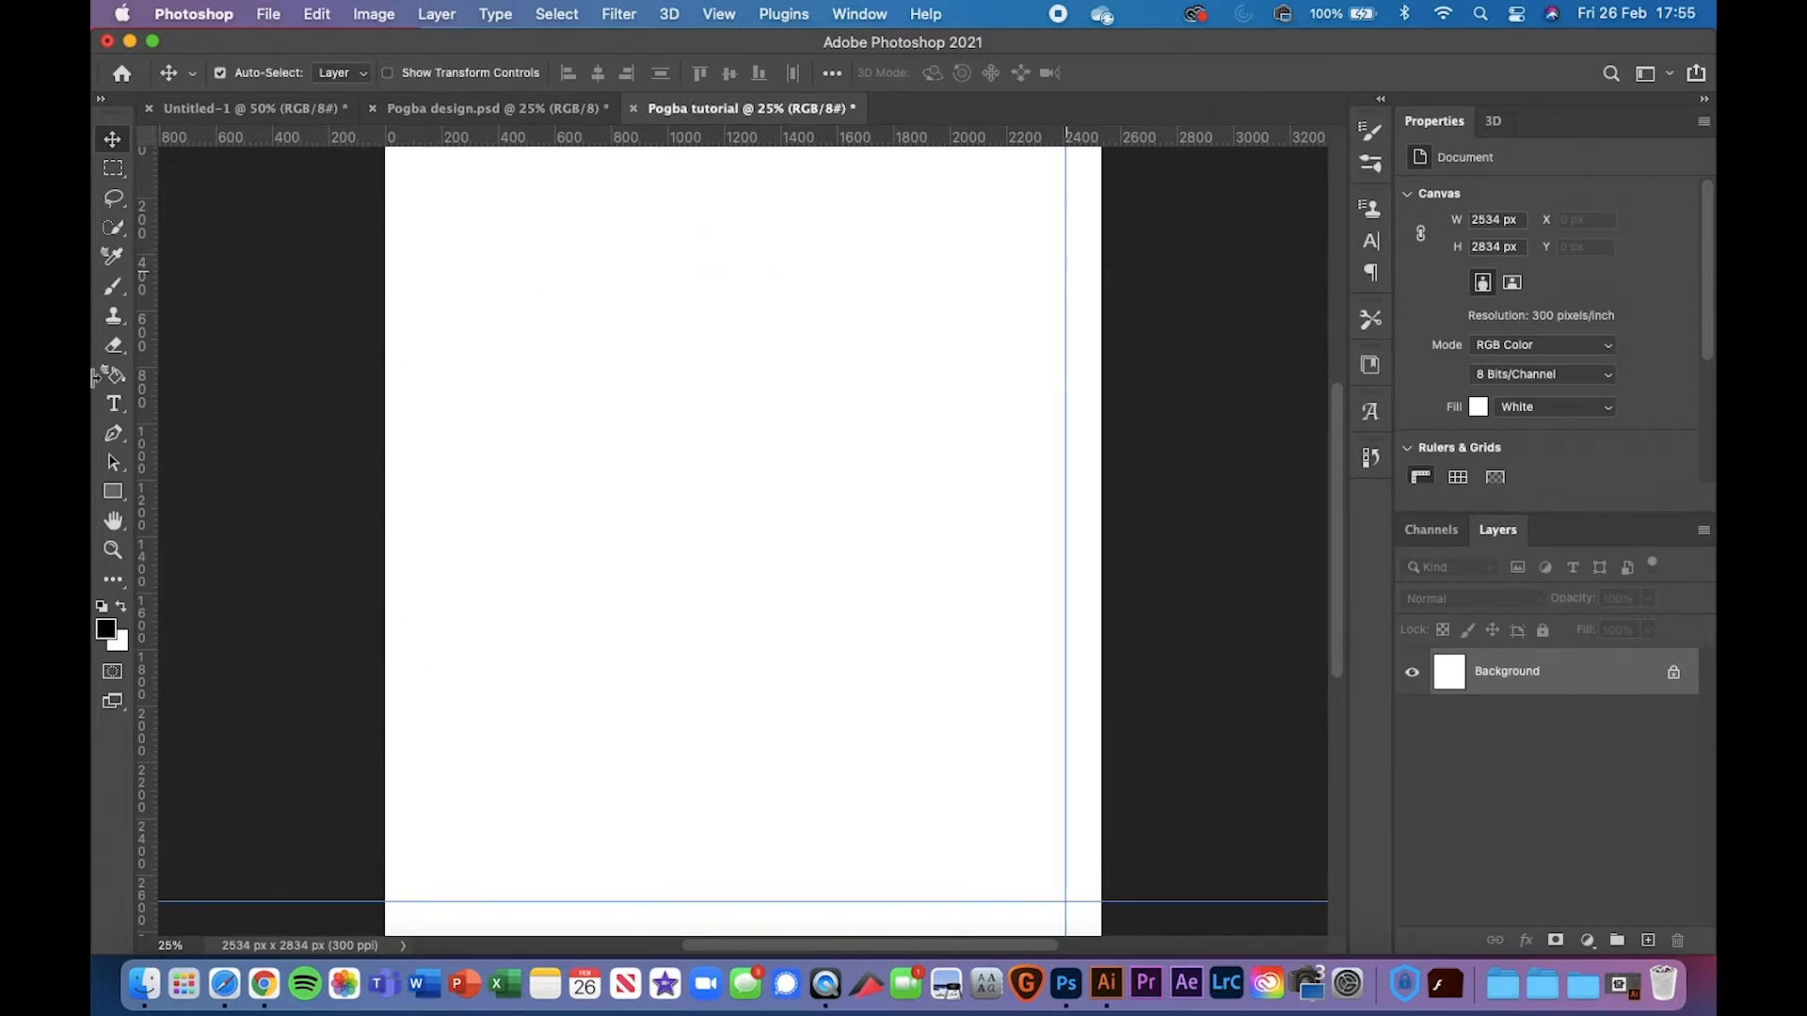
{"action": "double_click", "coordinate": [275, 901]}
{"action": "left_click", "coordinate": [1432, 237]}
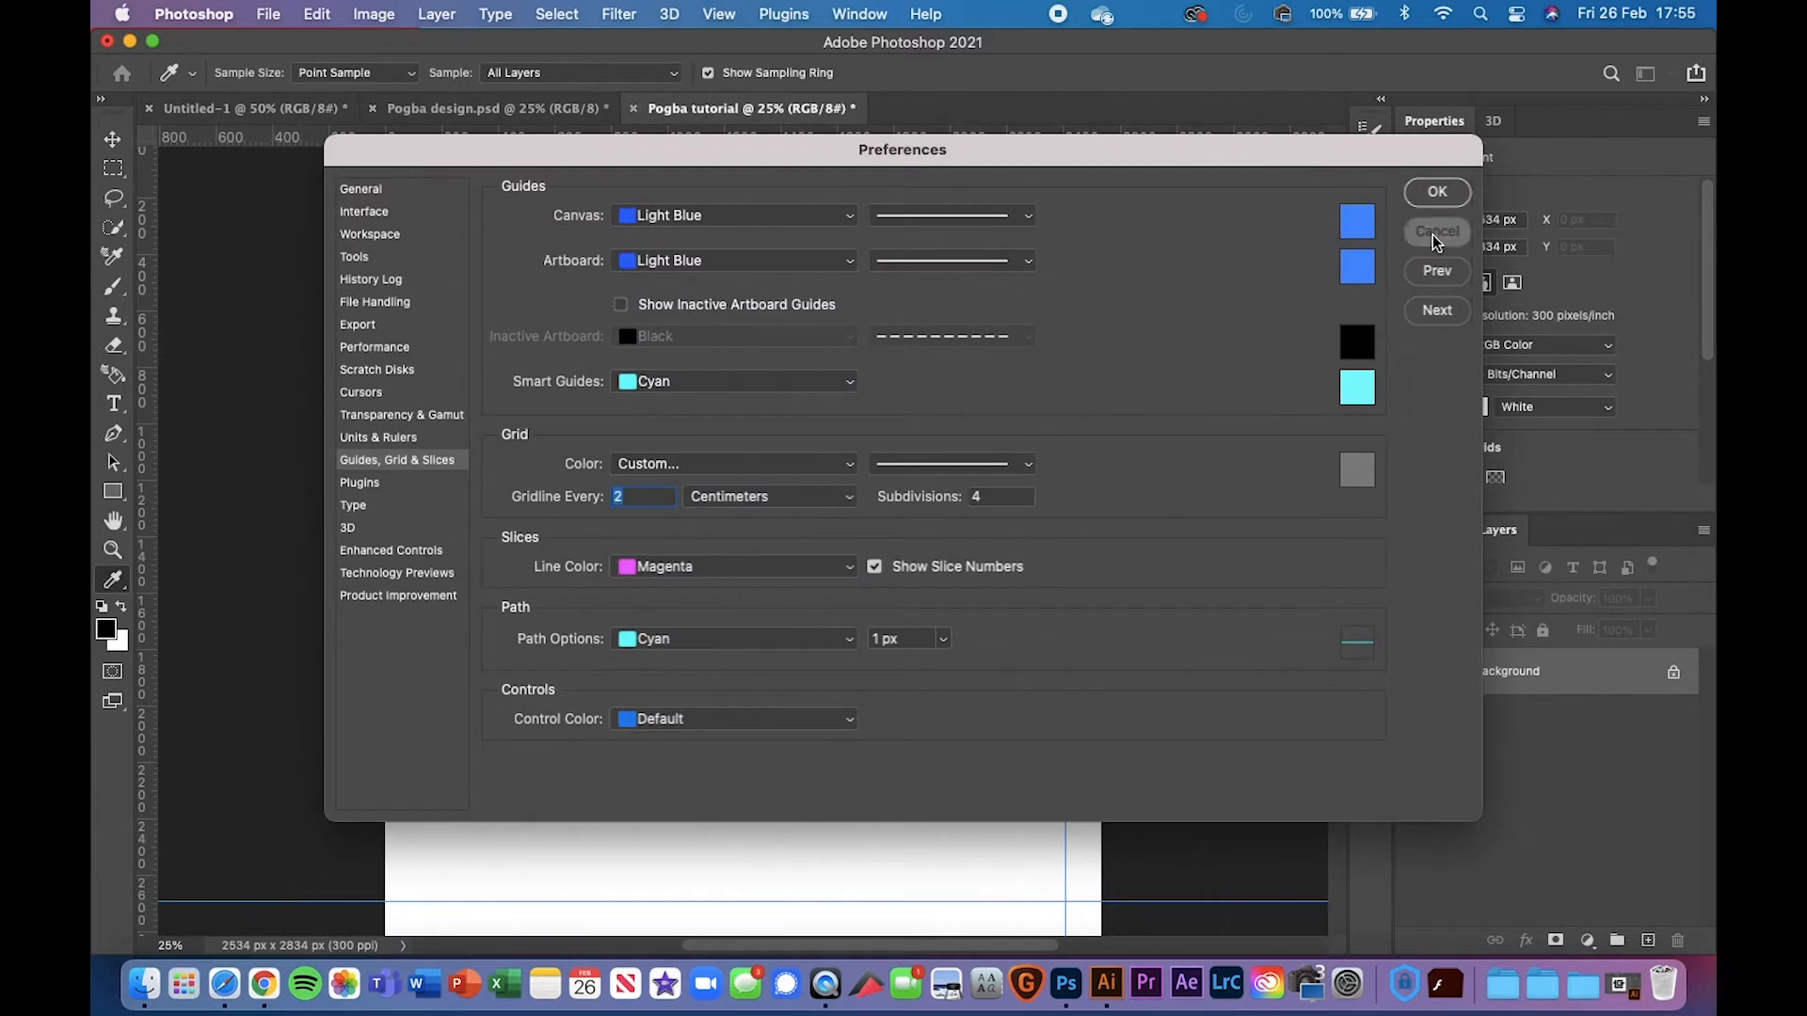
{"action": "left_click_drag", "start_coordinate": [241, 901], "coordinate": [342, 138]}
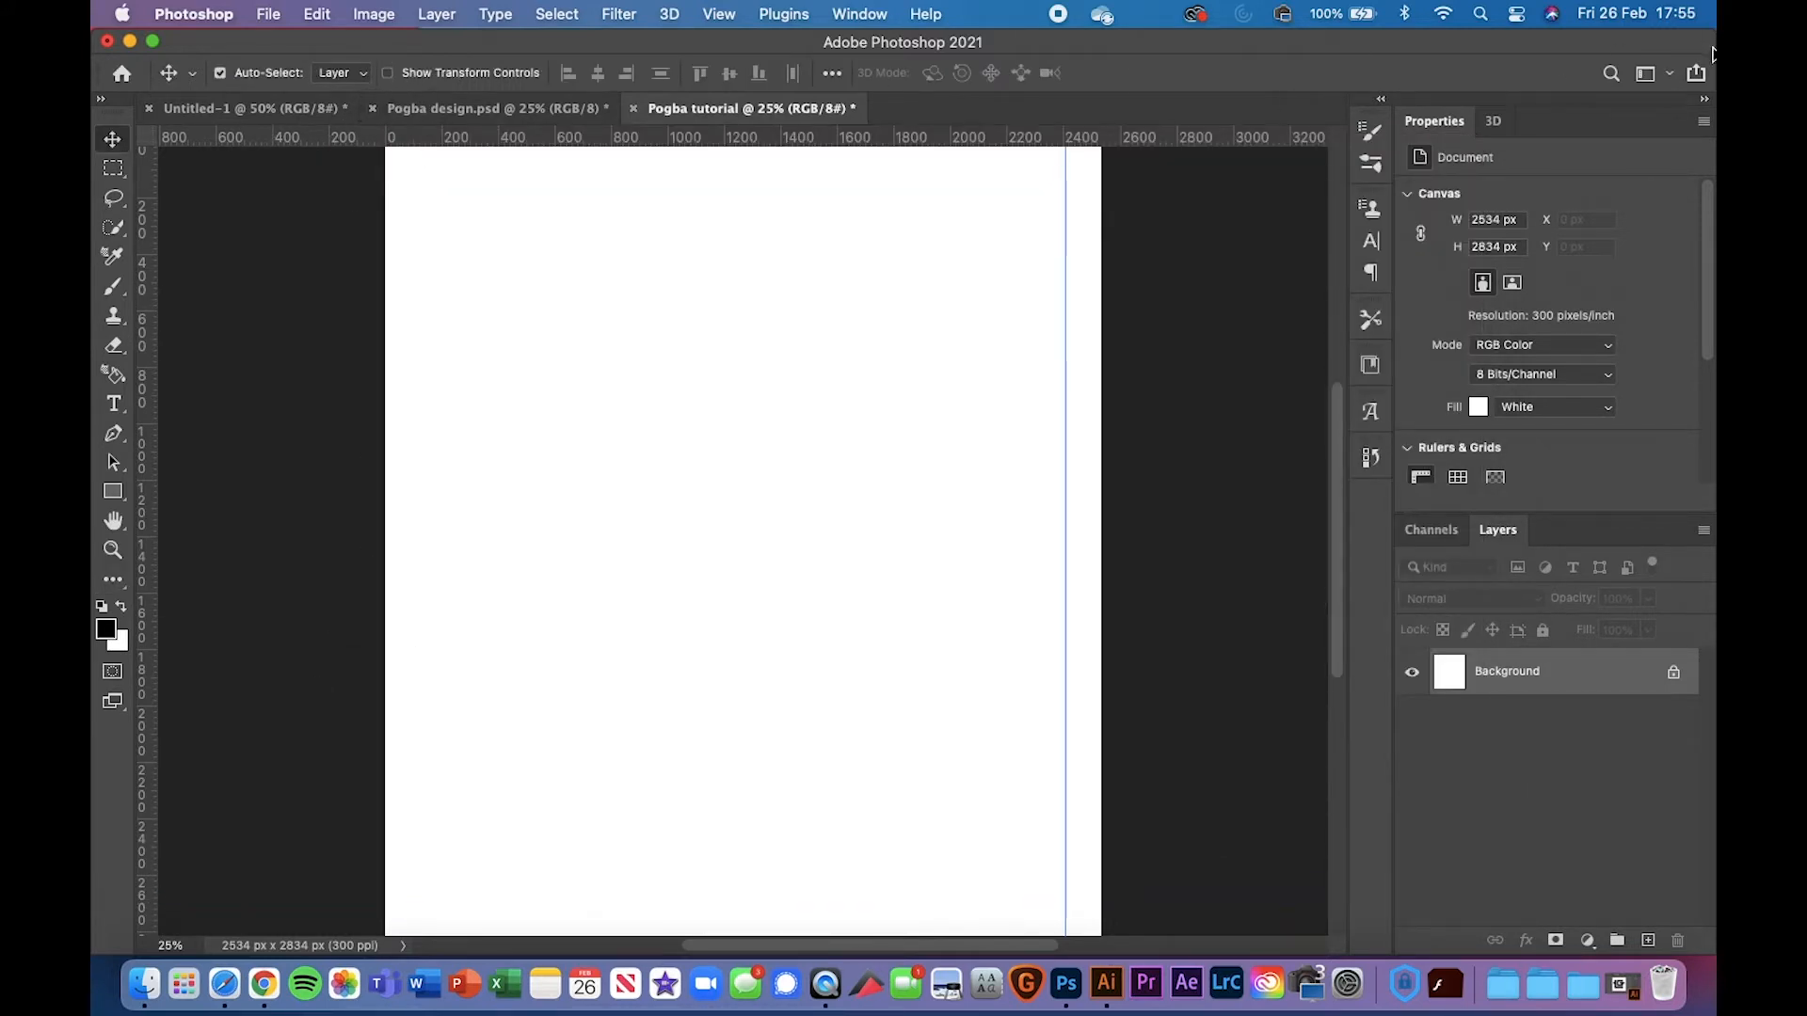
{"action": "left_click_drag", "start_coordinate": [1711, 49], "coordinate": [1611, 55]}
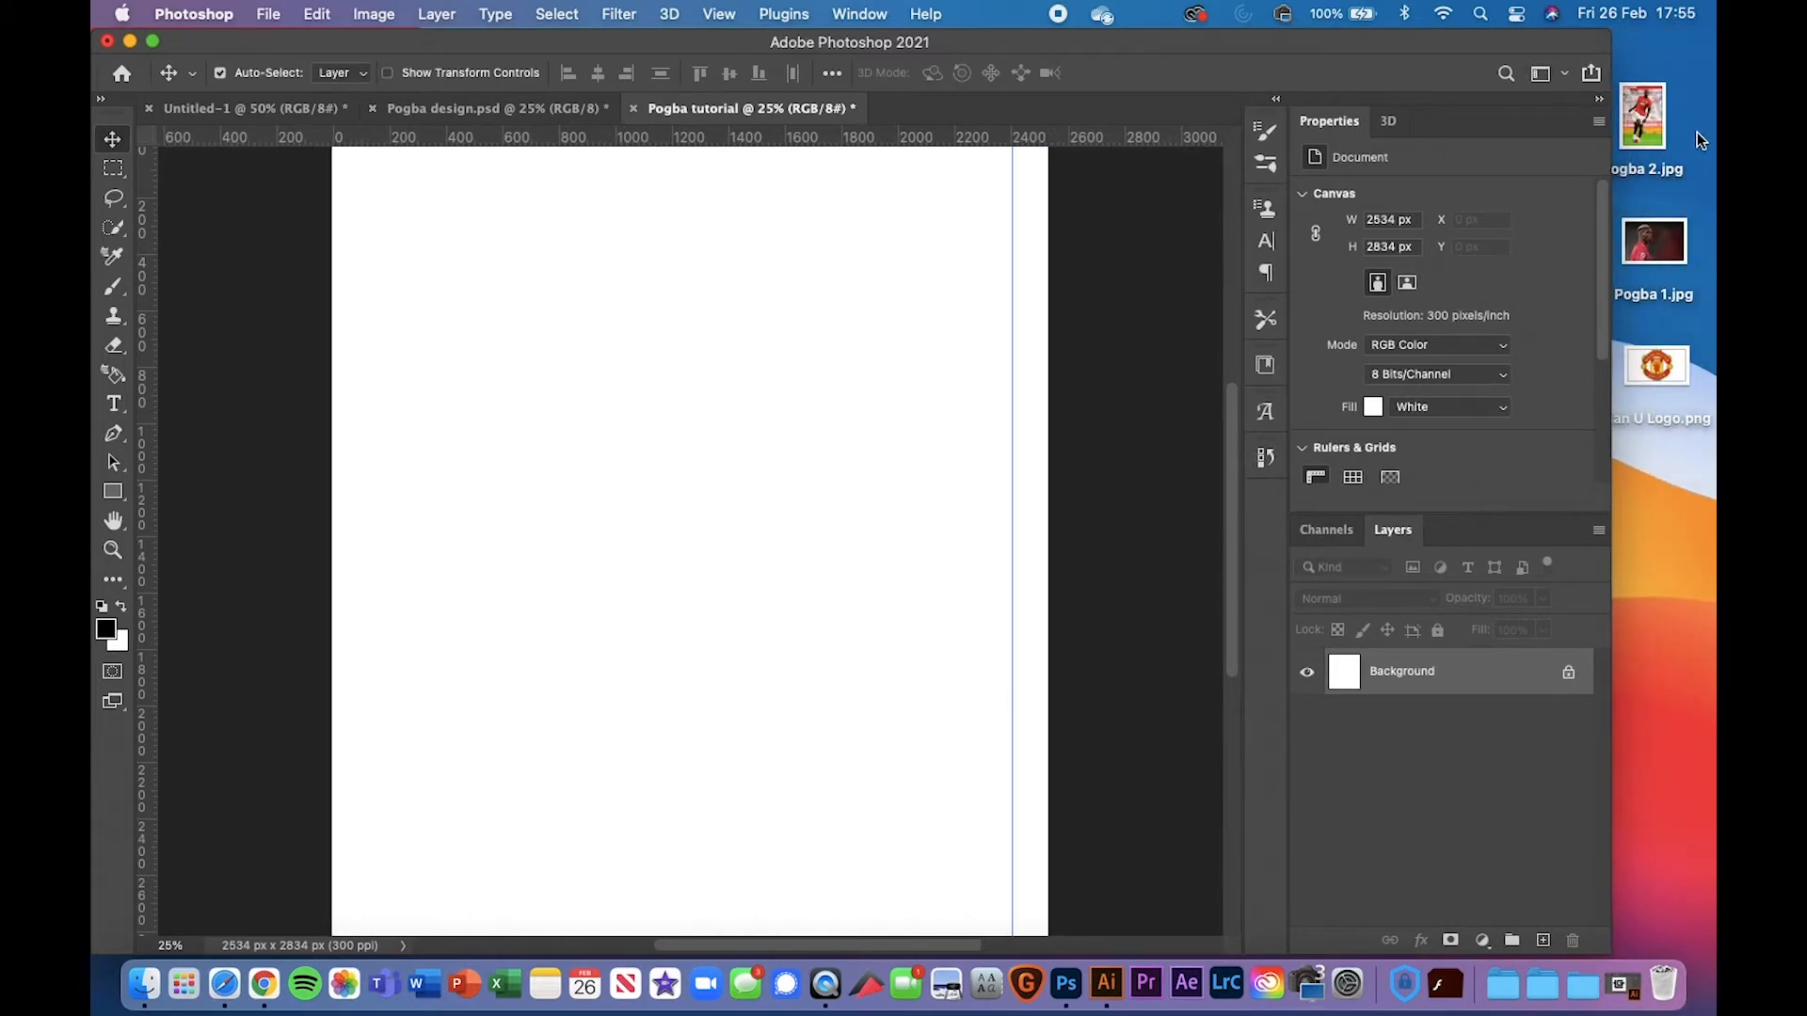
Place Pogba 2.jpg as a layer and remove the remaining vertical guide
{"action": "left_click_drag", "start_coordinate": [1664, 148], "coordinate": [778, 383]}
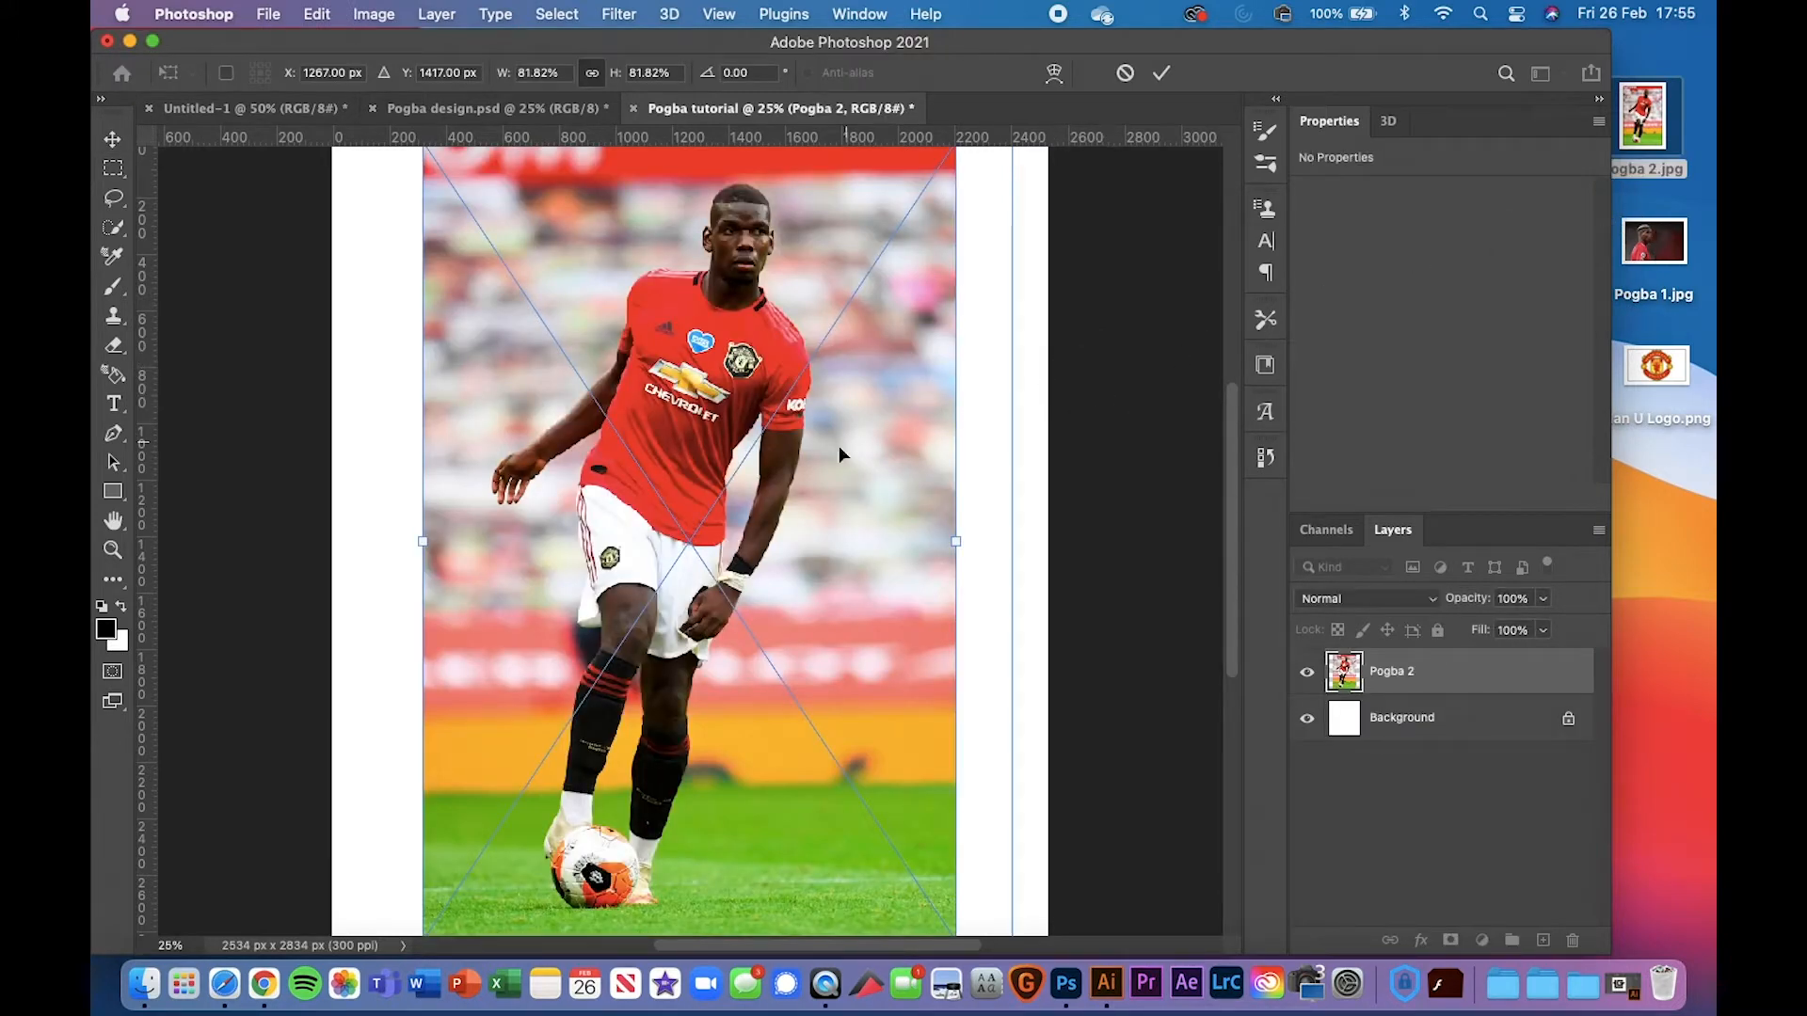
{"action": "left_click_drag", "start_coordinate": [1667, 259], "coordinate": [1446, 349]}
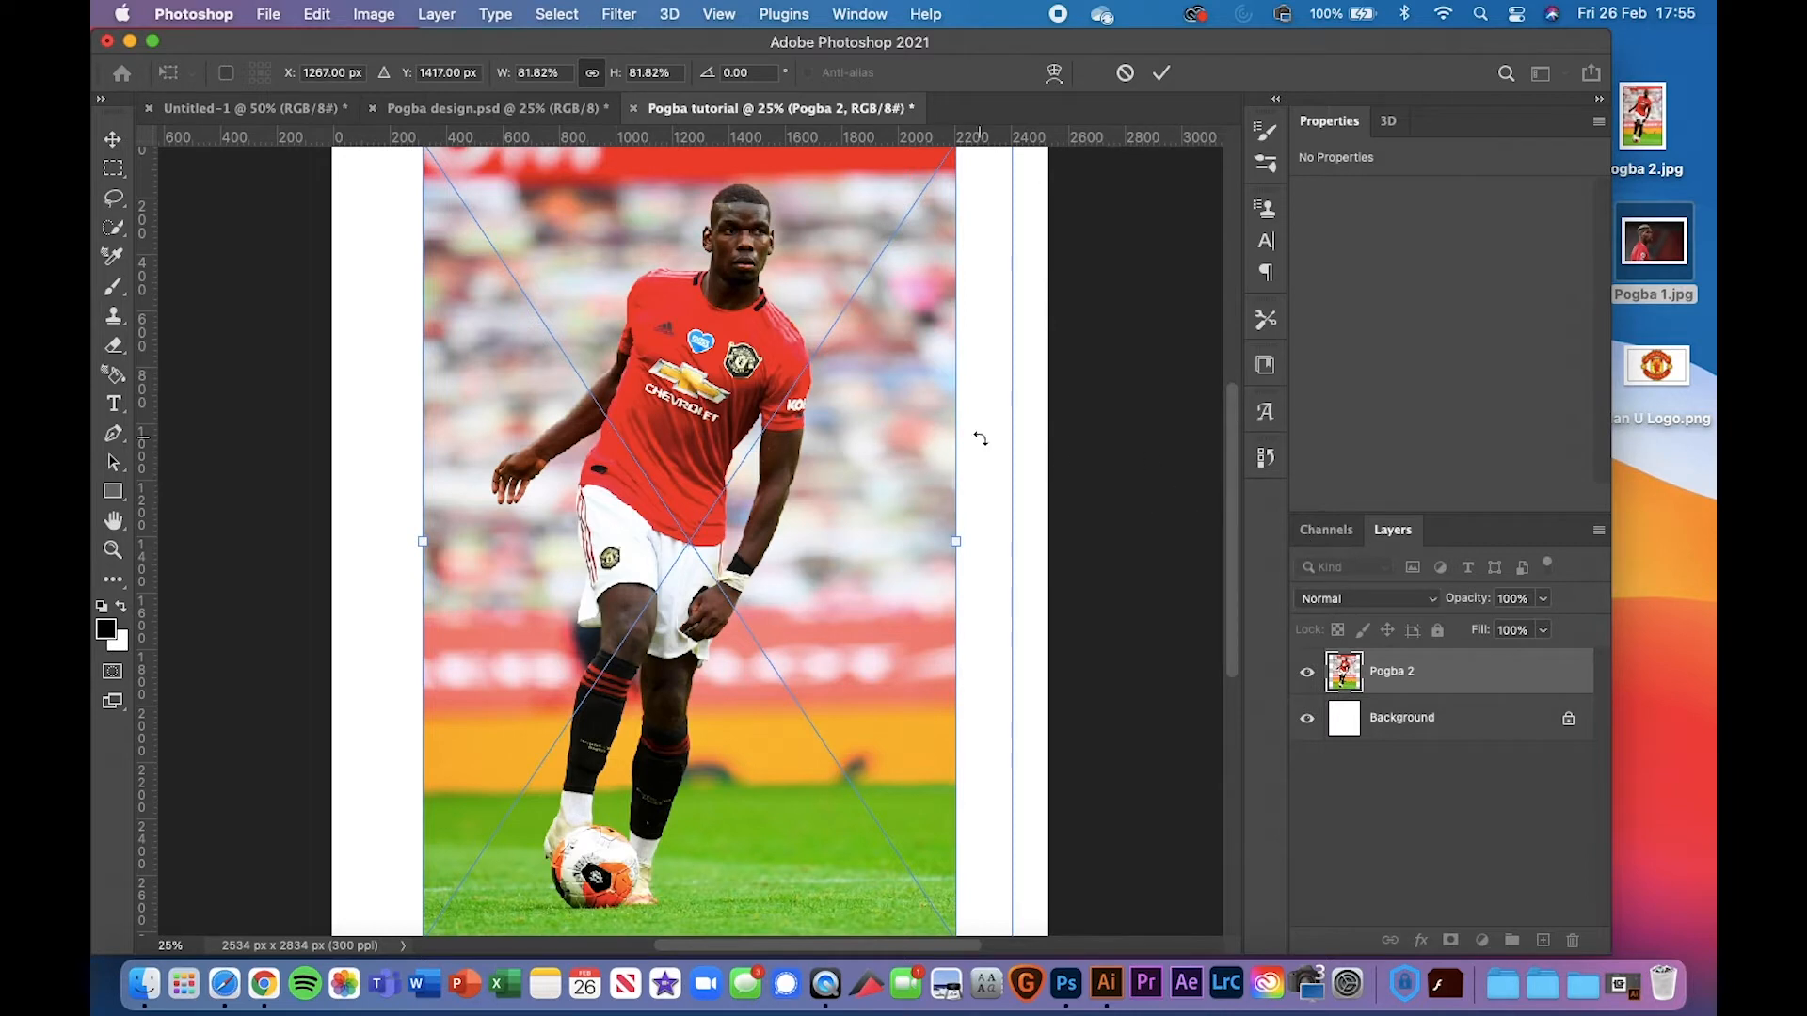
{"action": "left_click", "coordinate": [112, 139]}
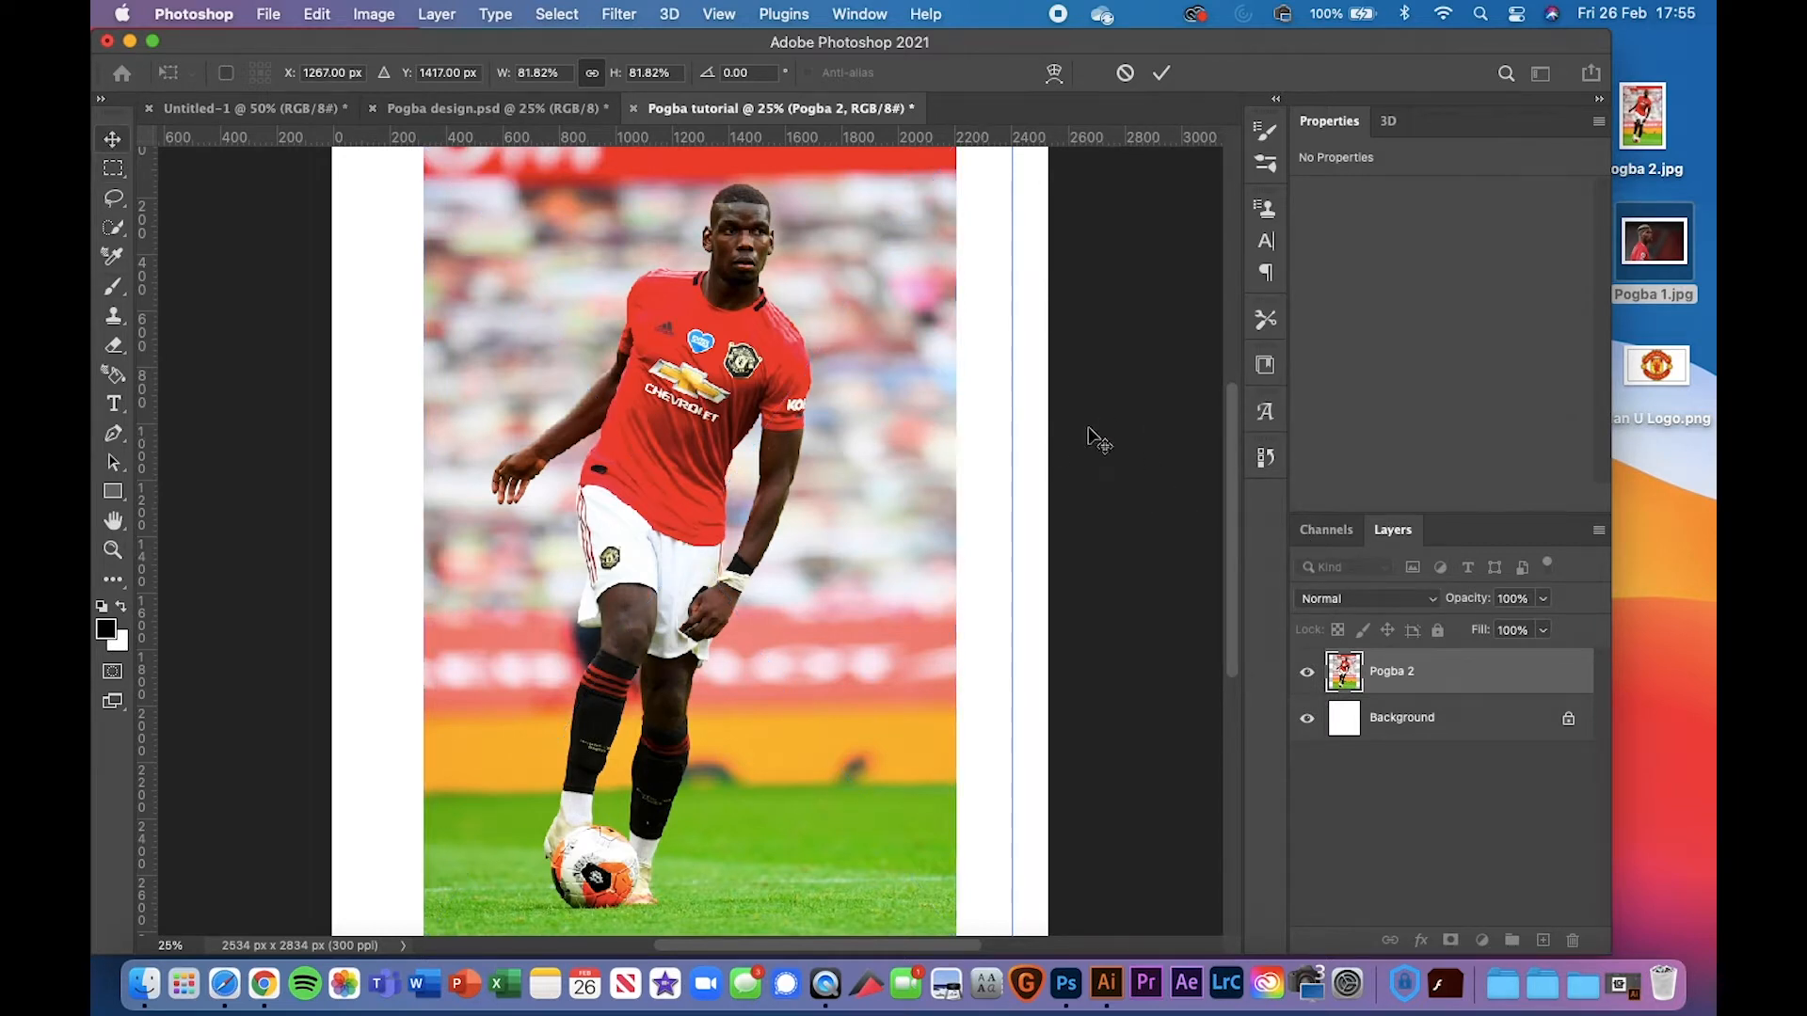
{"action": "left_click_drag", "start_coordinate": [1010, 454], "coordinate": [143, 376]}
Place Pogba 1.jpg across the canvas middle and widen the window back to full size
{"action": "left_click_drag", "start_coordinate": [1654, 252], "coordinate": [749, 410]}
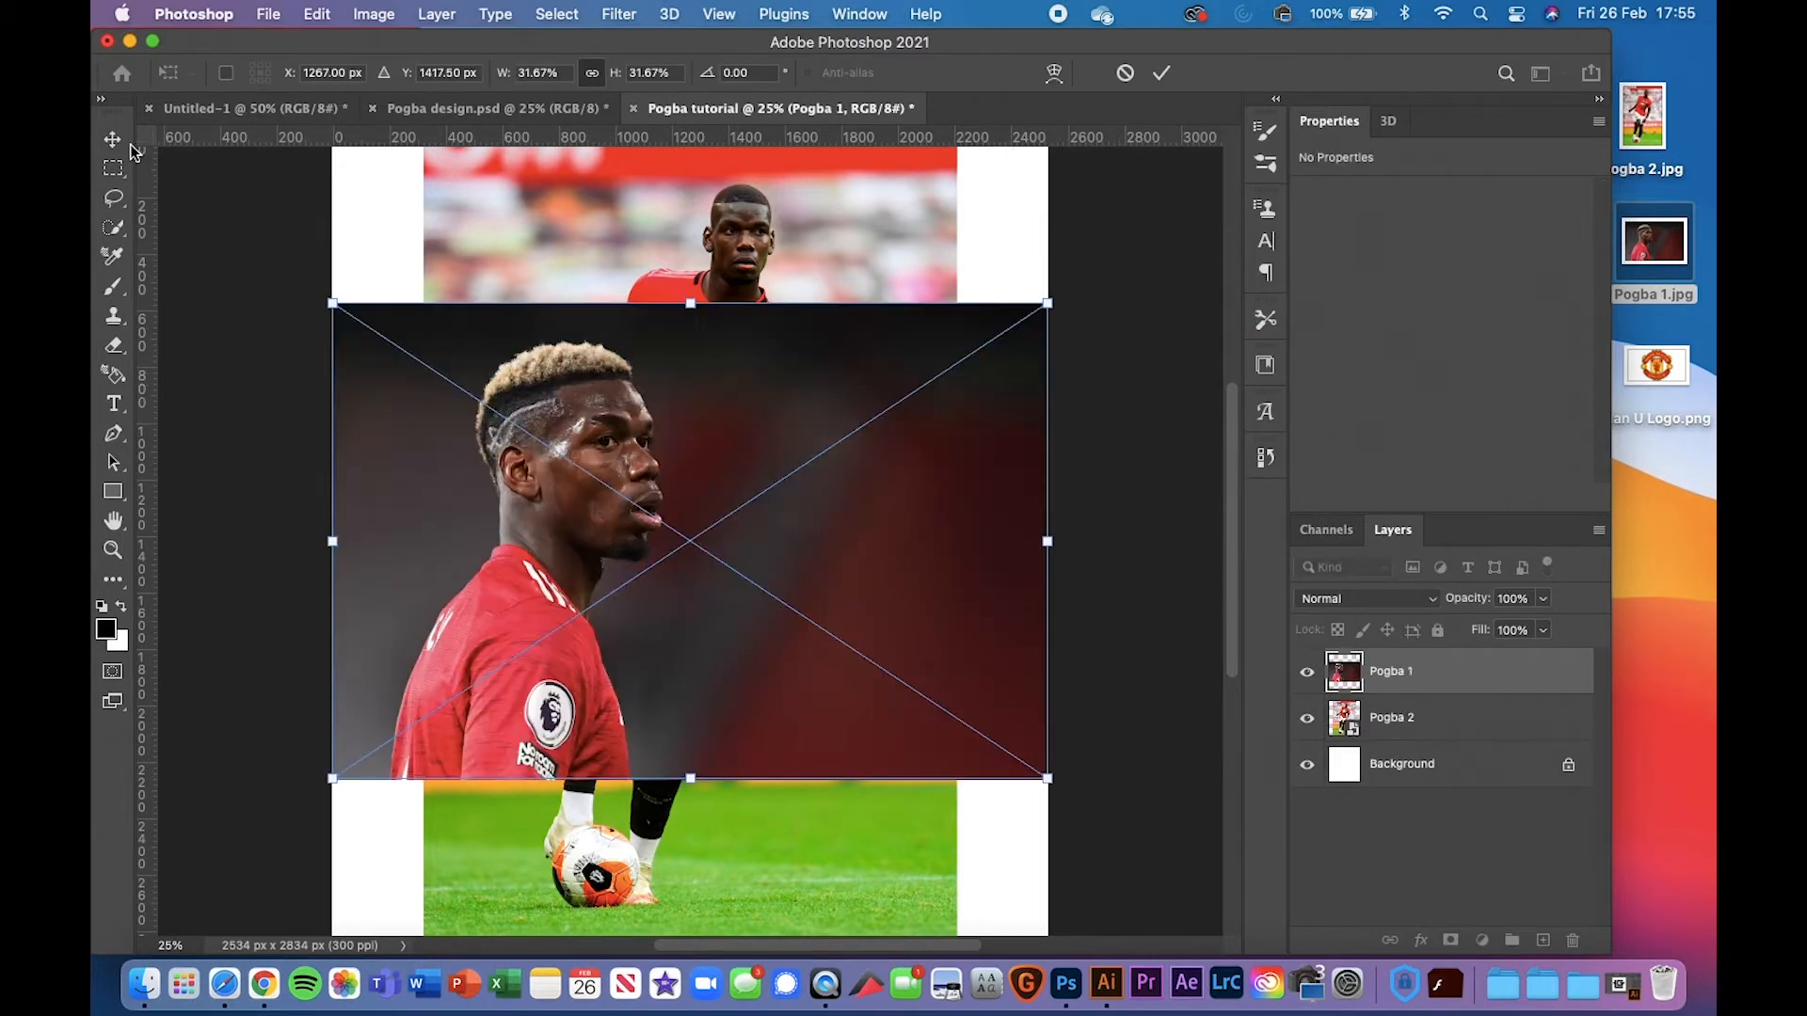
{"action": "key", "text": "Return"}
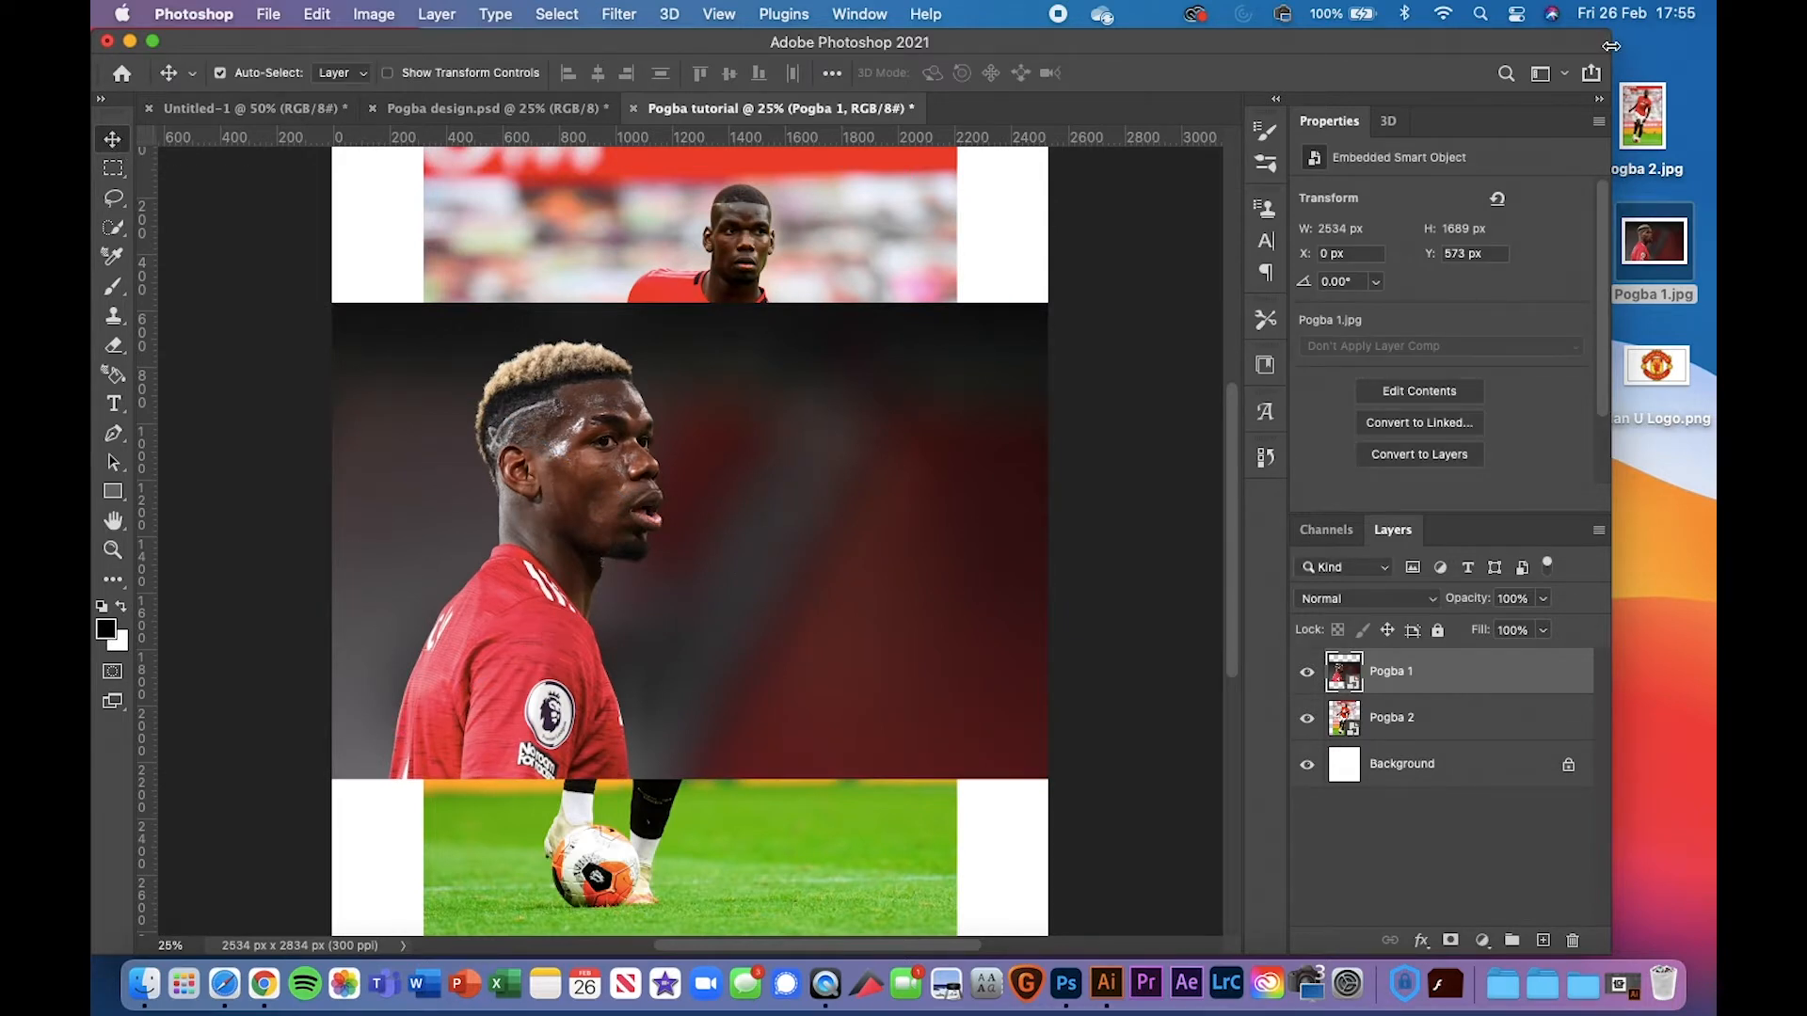
{"action": "left_click_drag", "start_coordinate": [1612, 45], "coordinate": [1715, 45]}
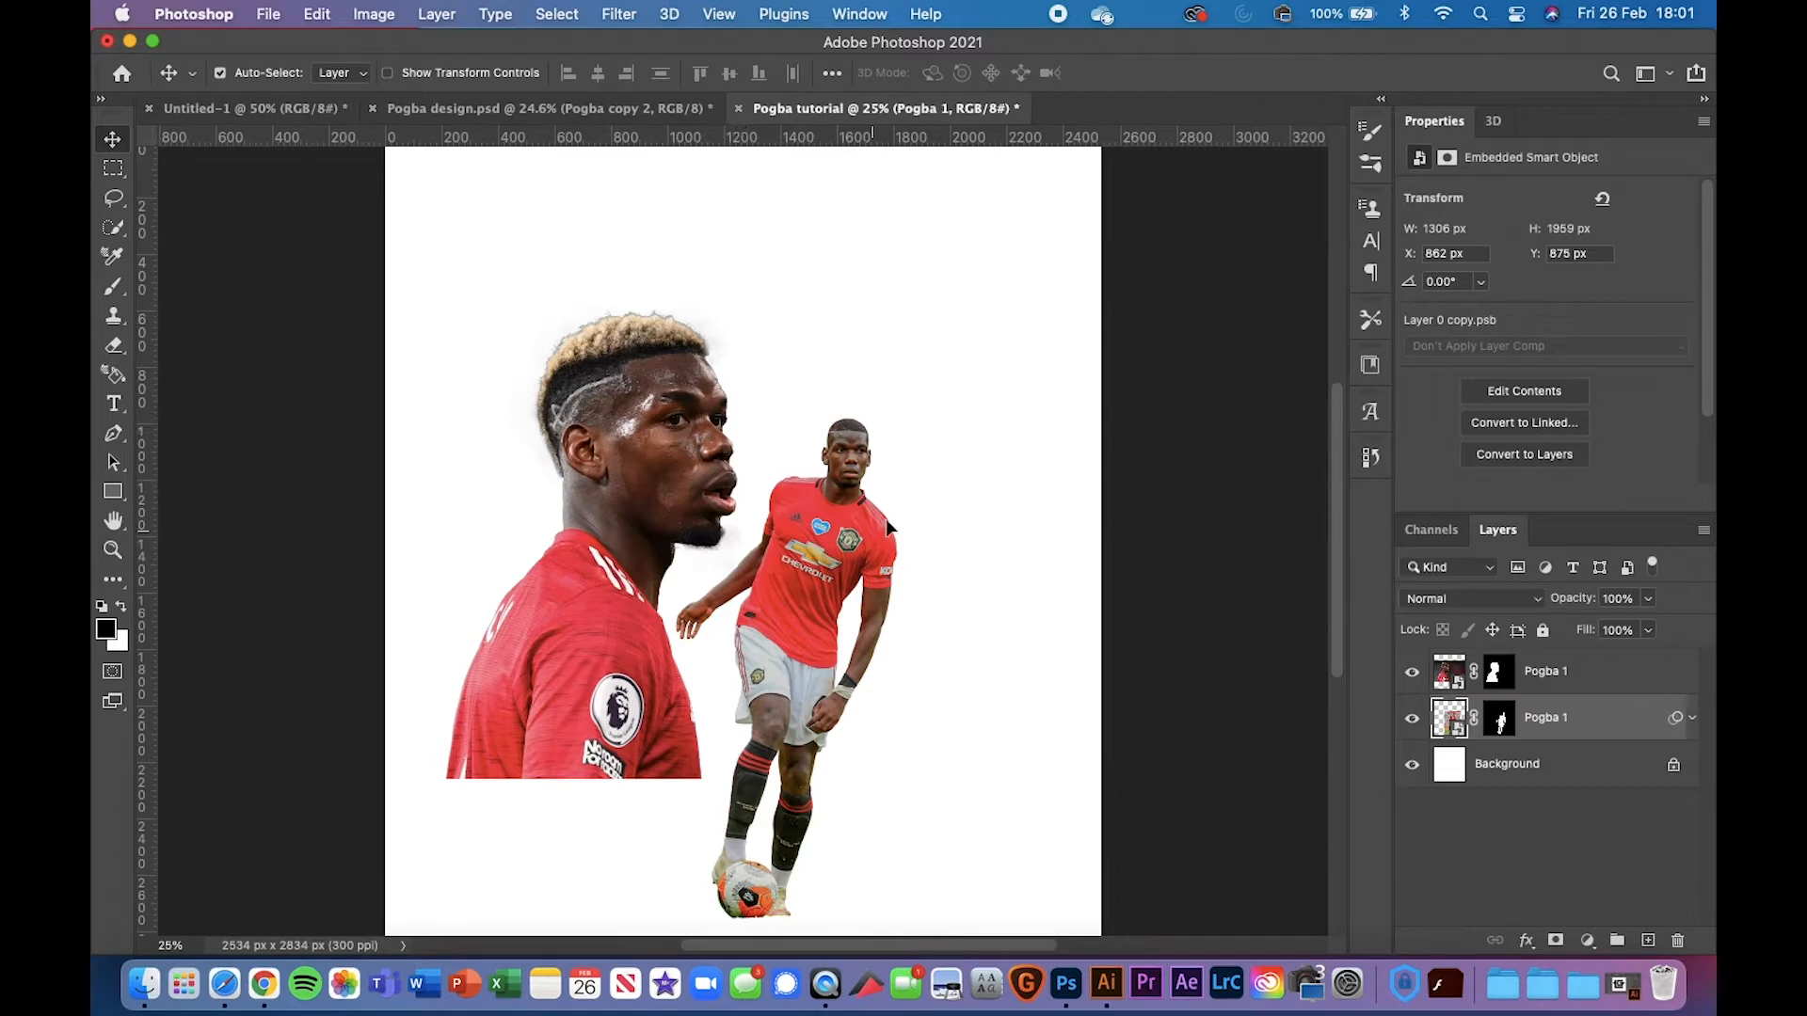
Move the full-body player up and right, checking against the Pogba design reference
{"action": "left_click_drag", "start_coordinate": [888, 527], "coordinate": [939, 503]}
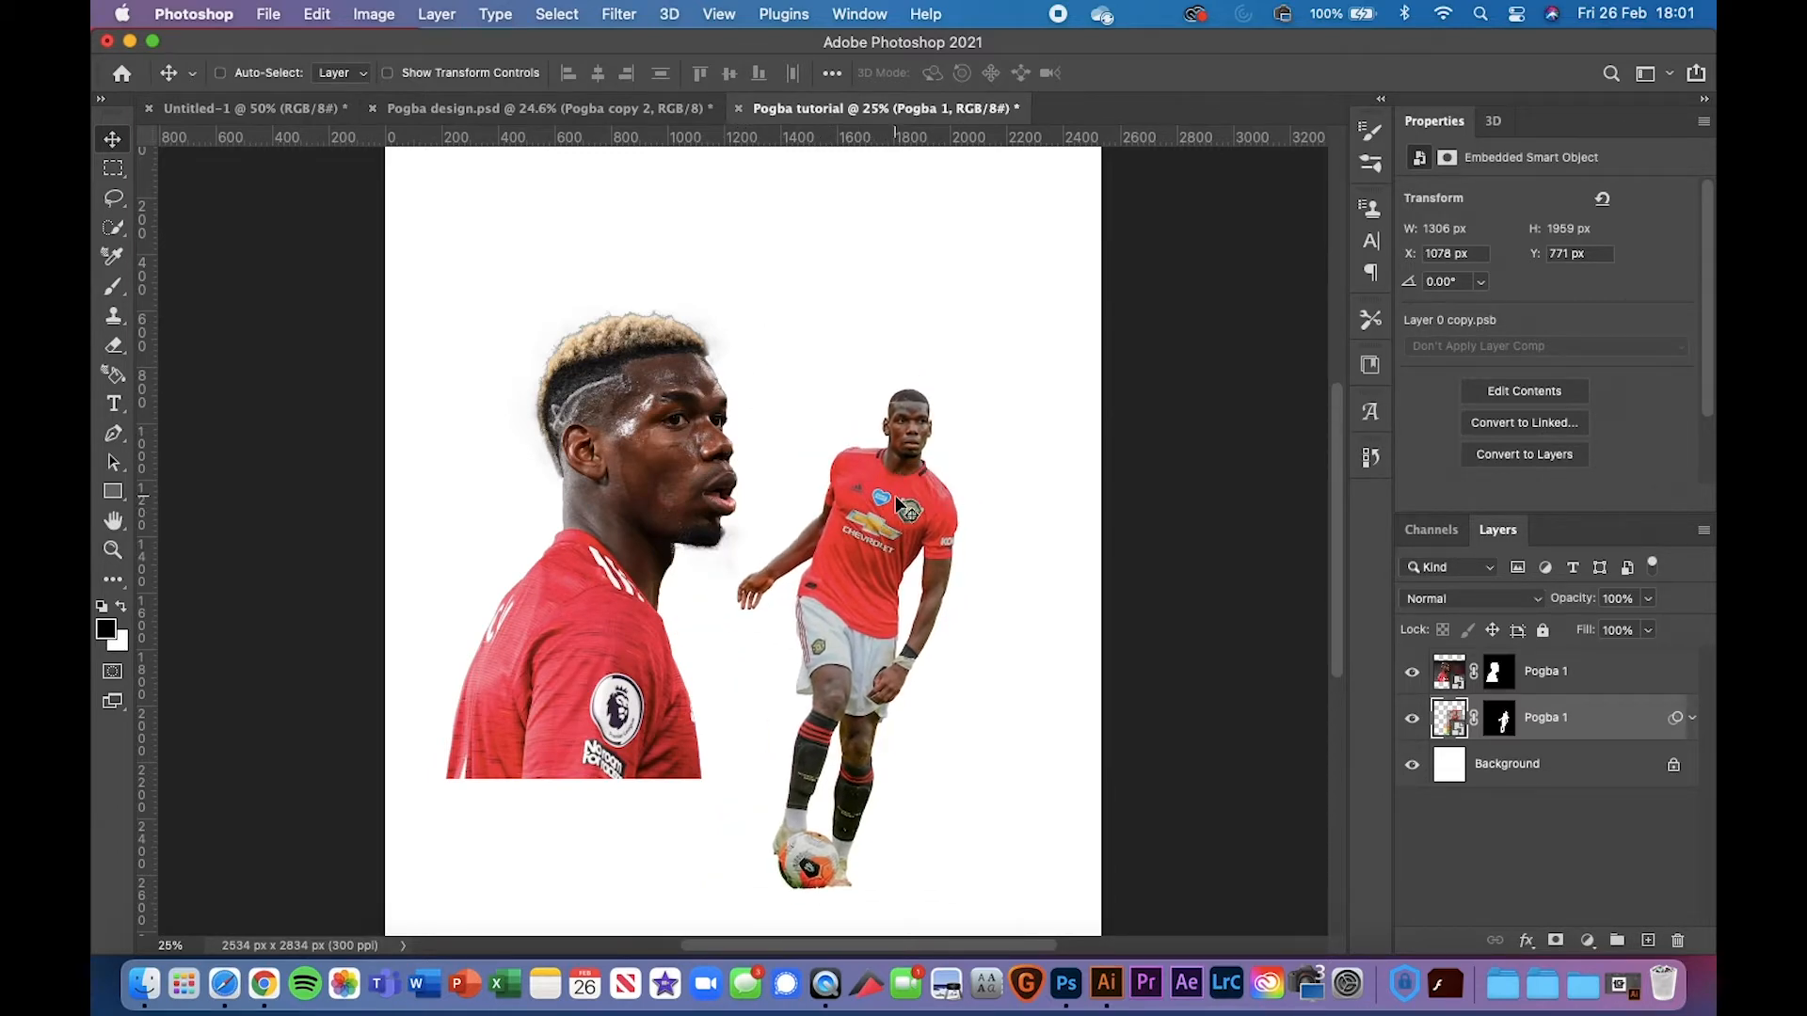
{"action": "key", "text": "super+minus"}
{"action": "key", "text": "super+plus"}
{"action": "scroll", "coordinate": [896, 502], "scroll_direction": "down", "scroll_amount": 3}
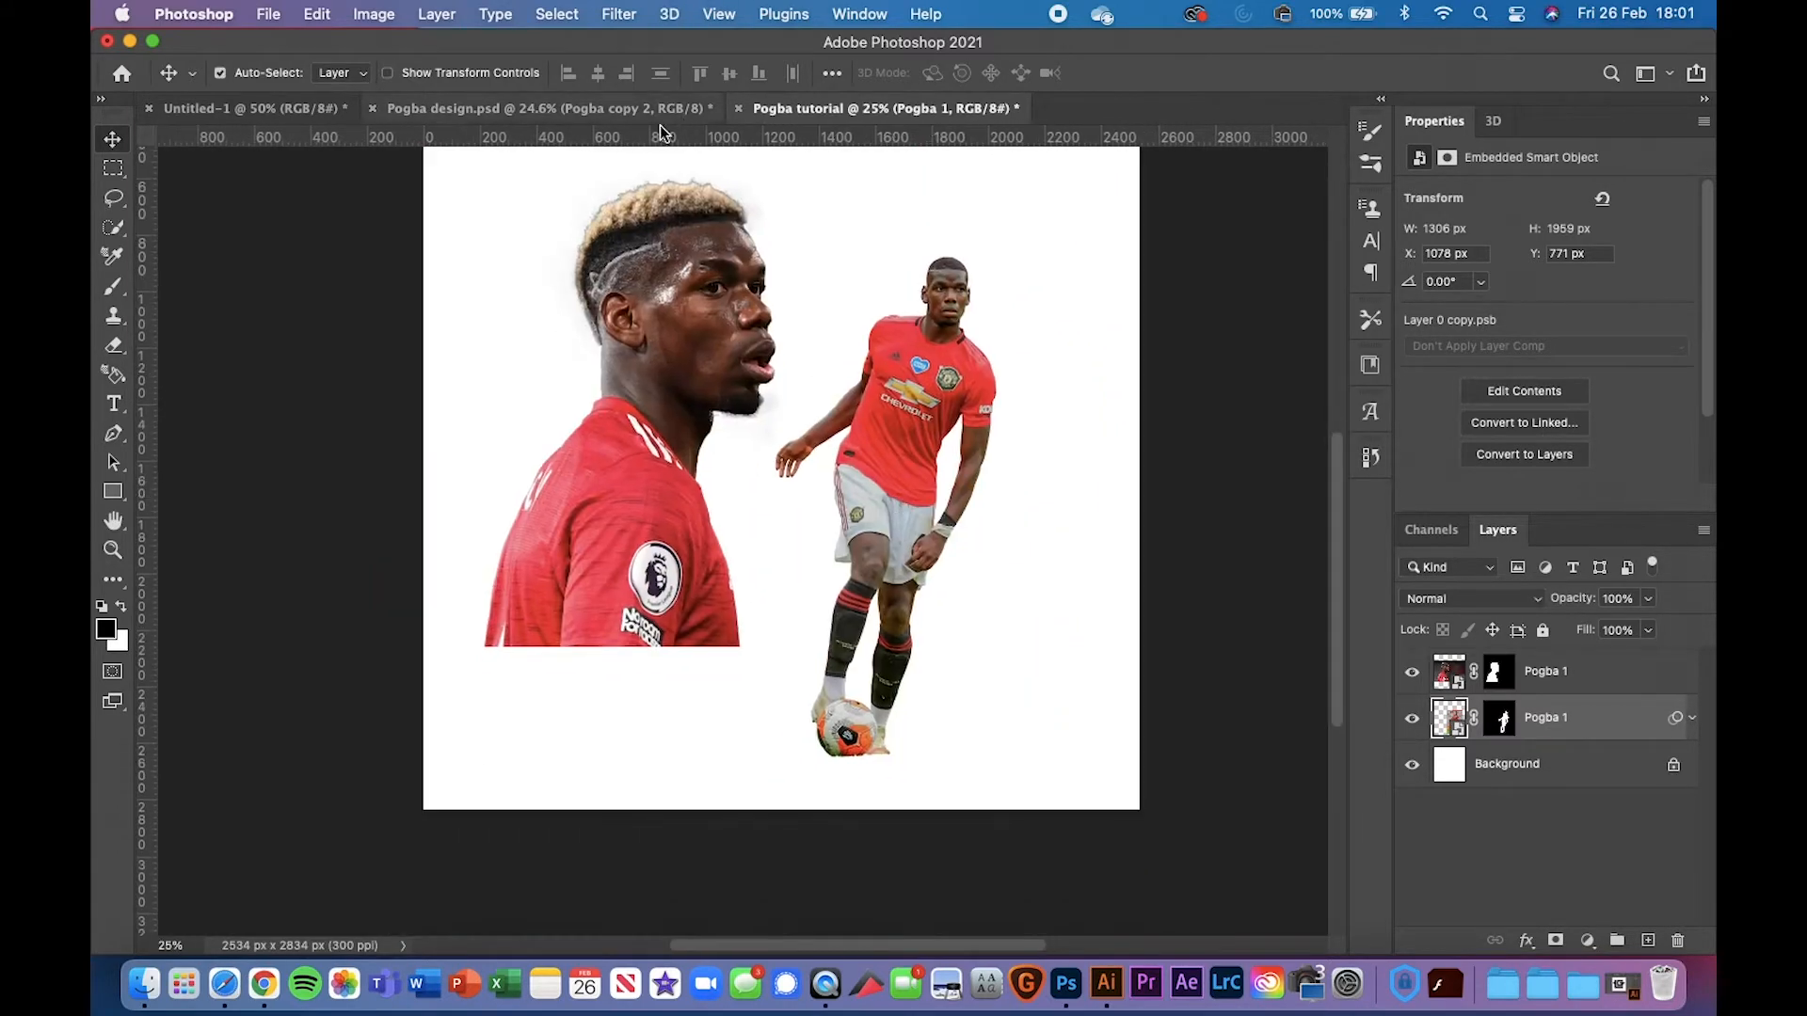
{"action": "left_click", "coordinate": [635, 111]}
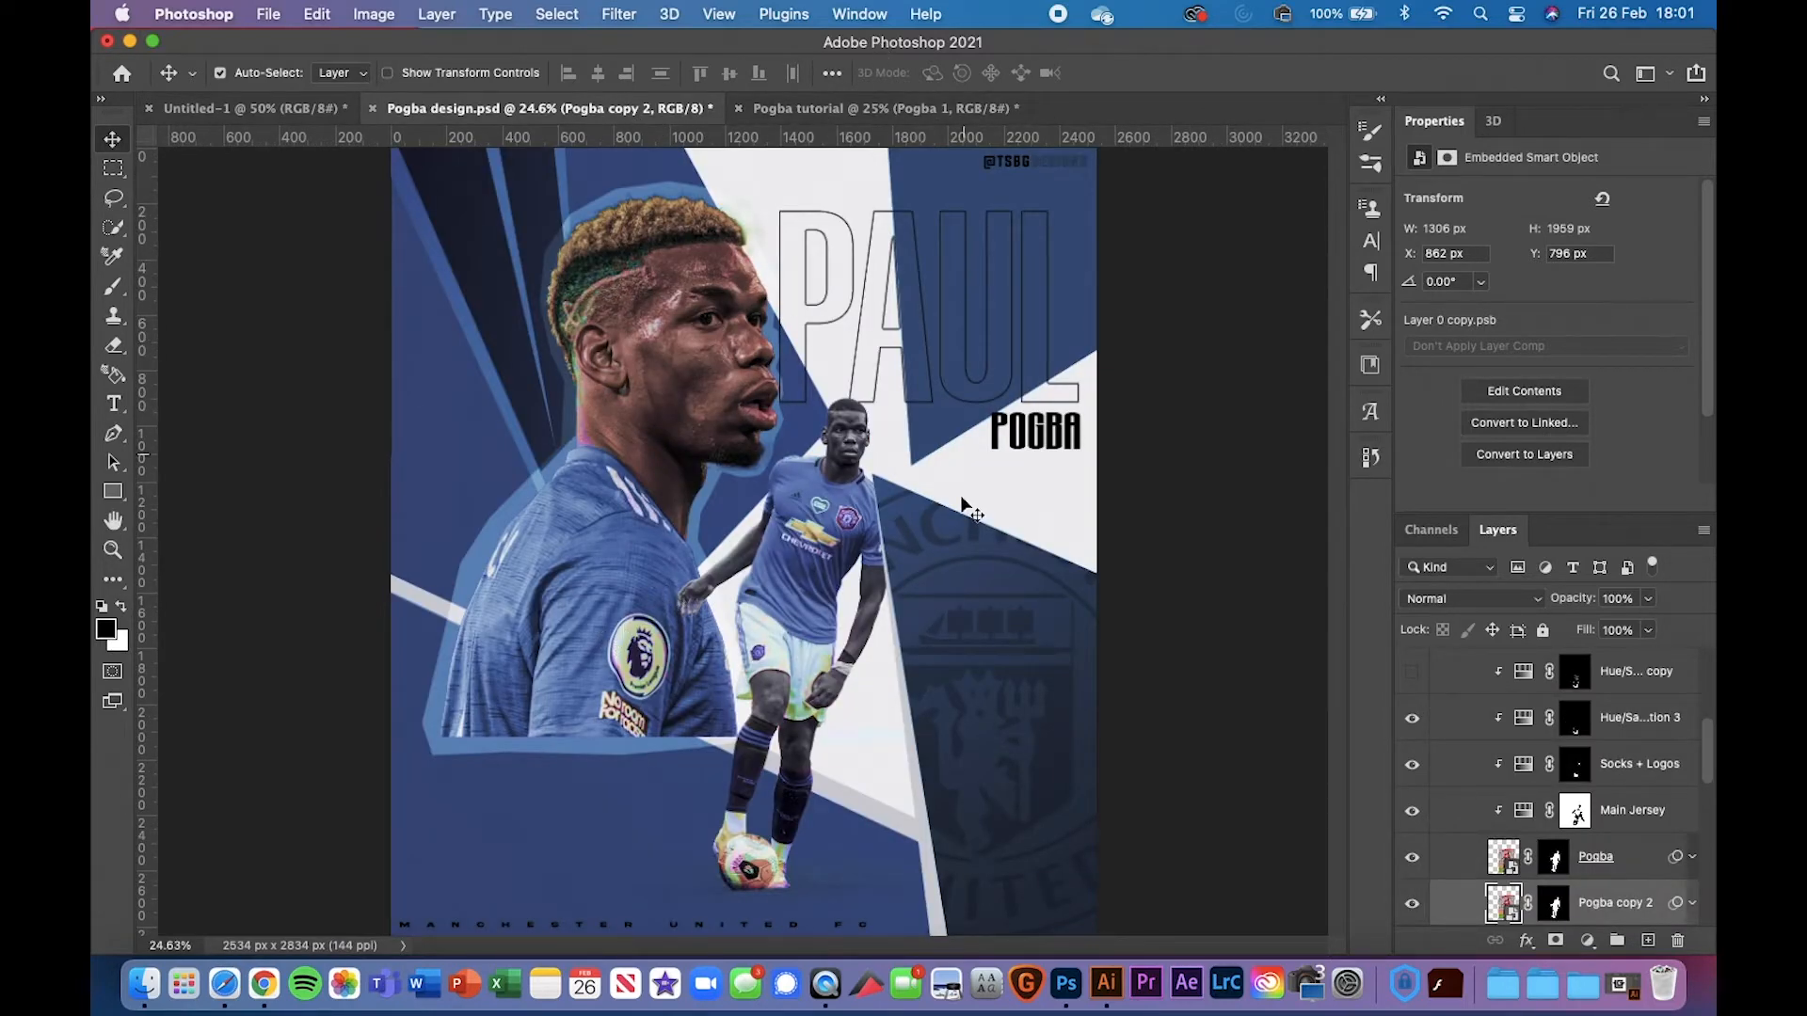
{"action": "left_click", "coordinate": [879, 103]}
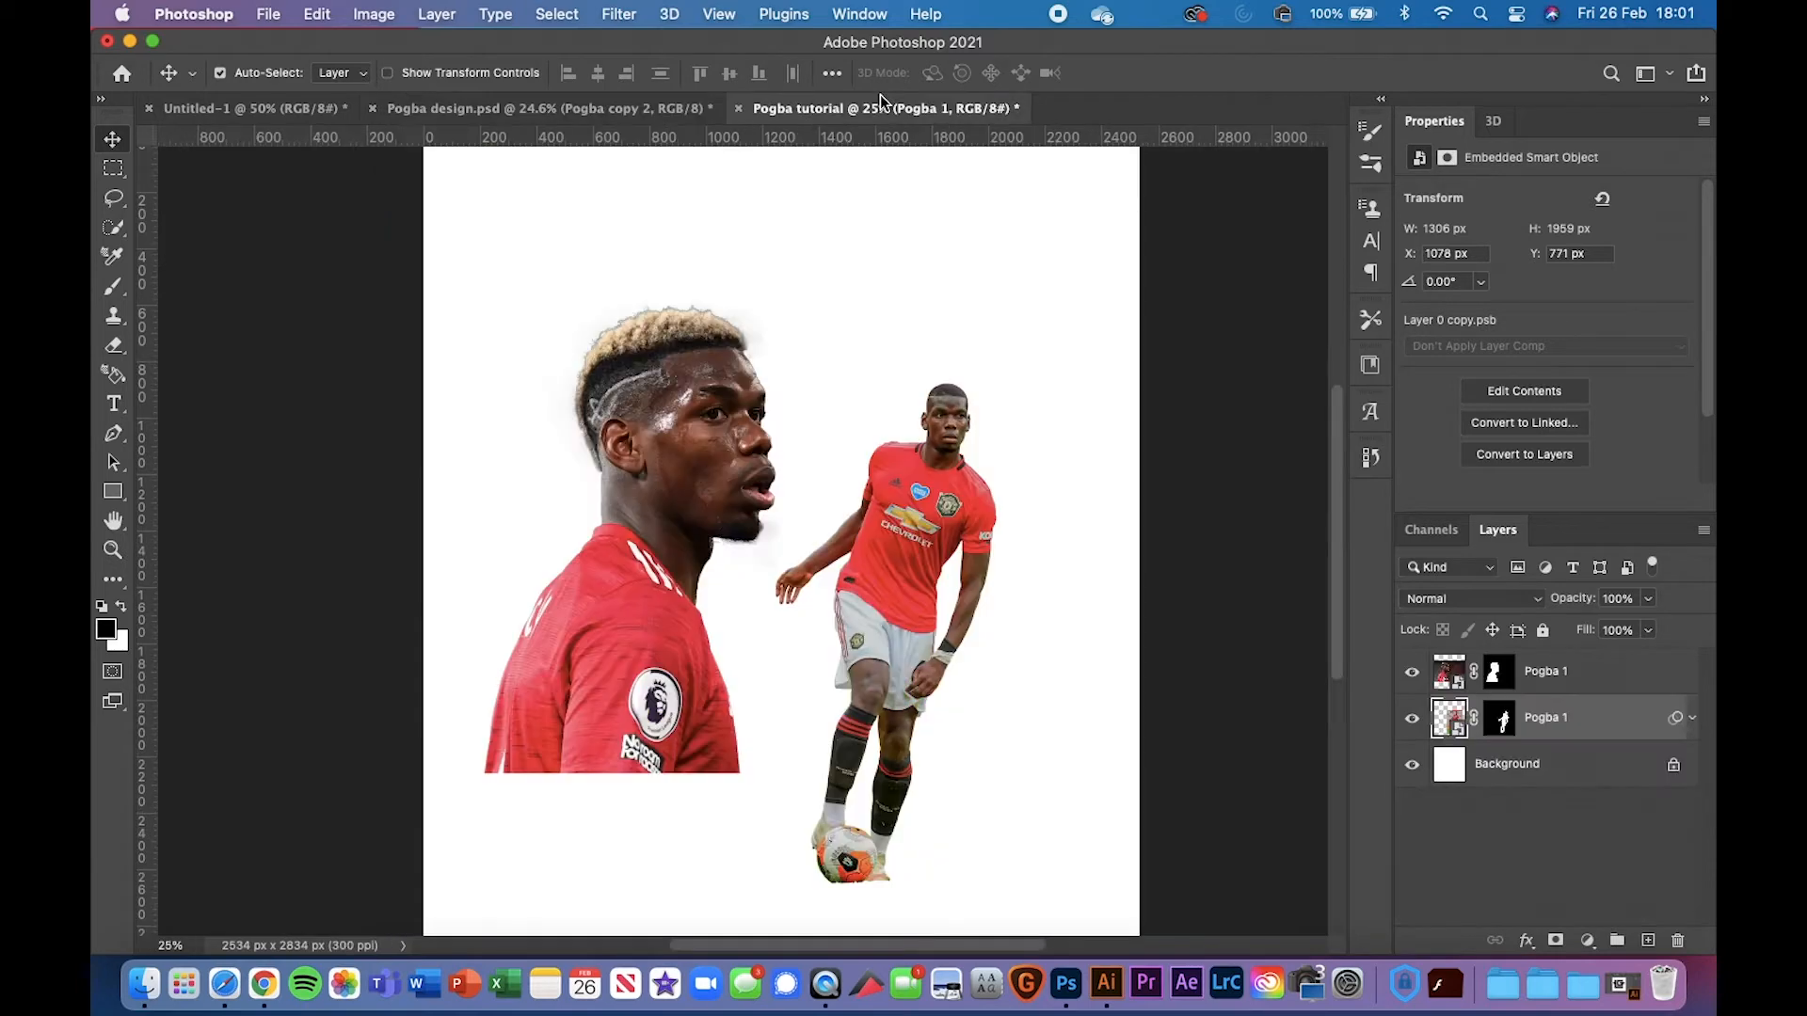
Shift the head cut-out up-right, nudge the player down-left, and stack the player above the head
{"action": "left_click_drag", "start_coordinate": [653, 580], "coordinate": [691, 501]}
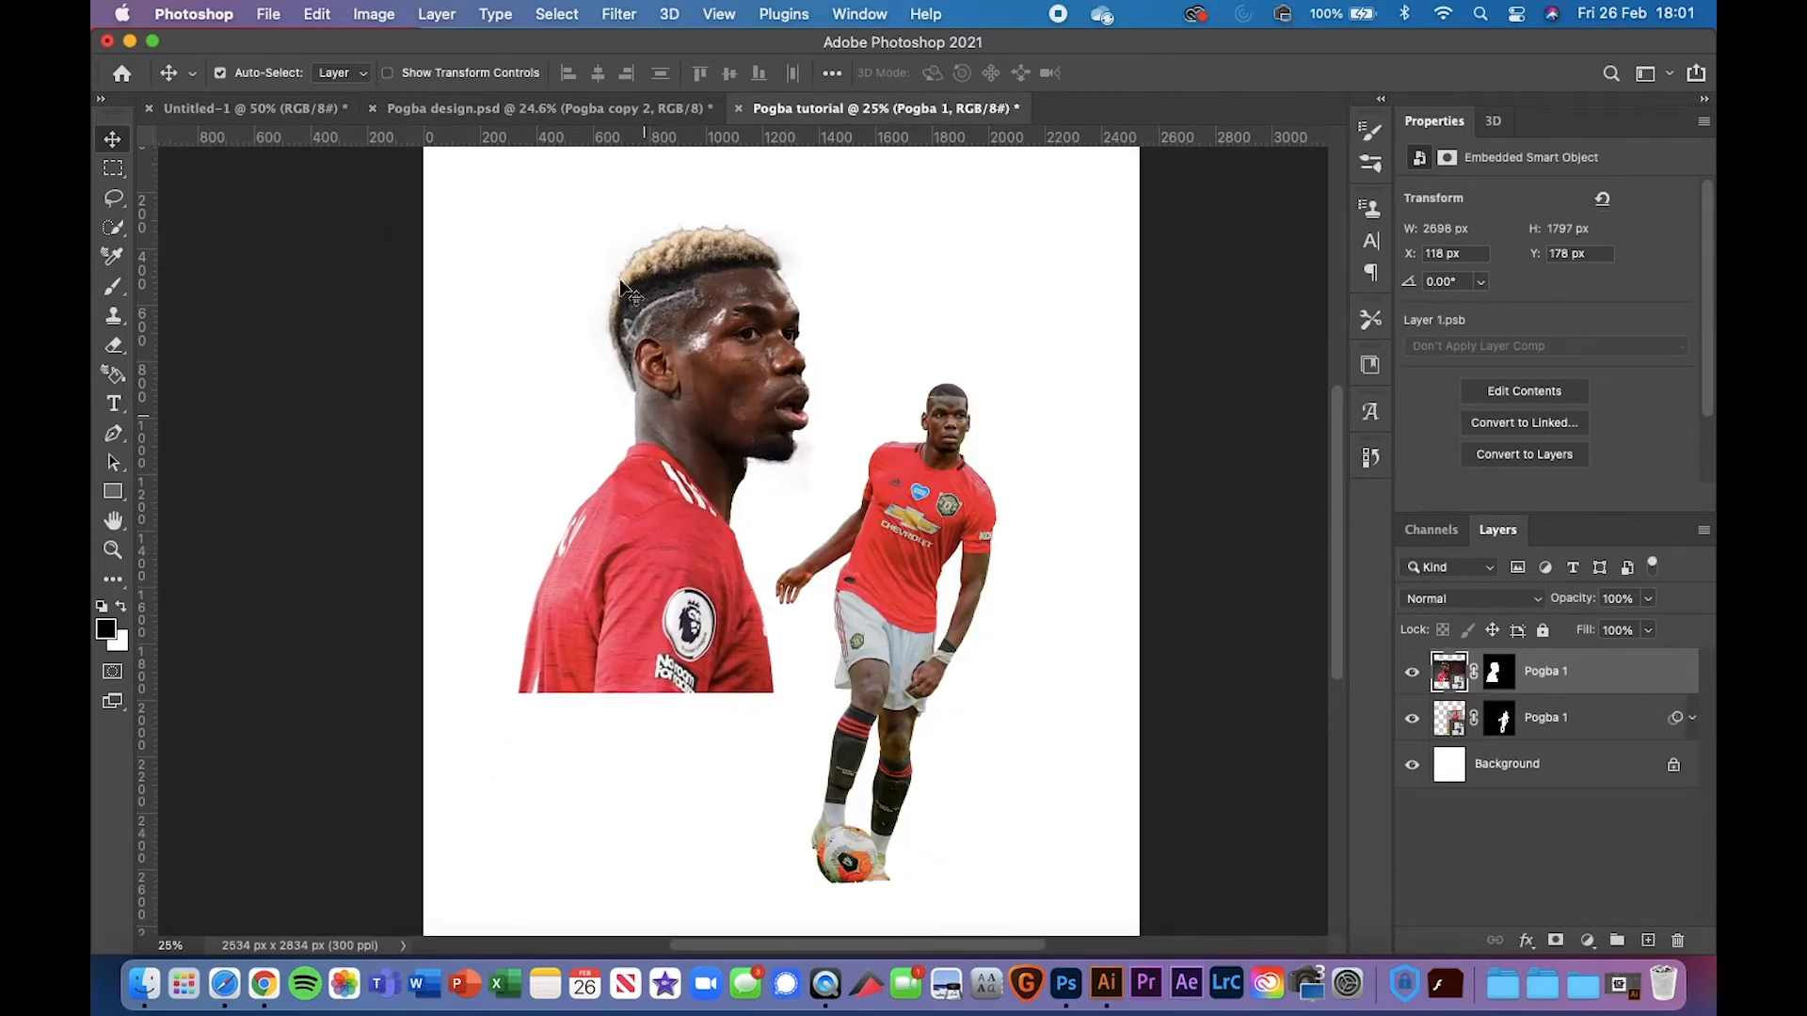
{"action": "left_click", "coordinate": [617, 114]}
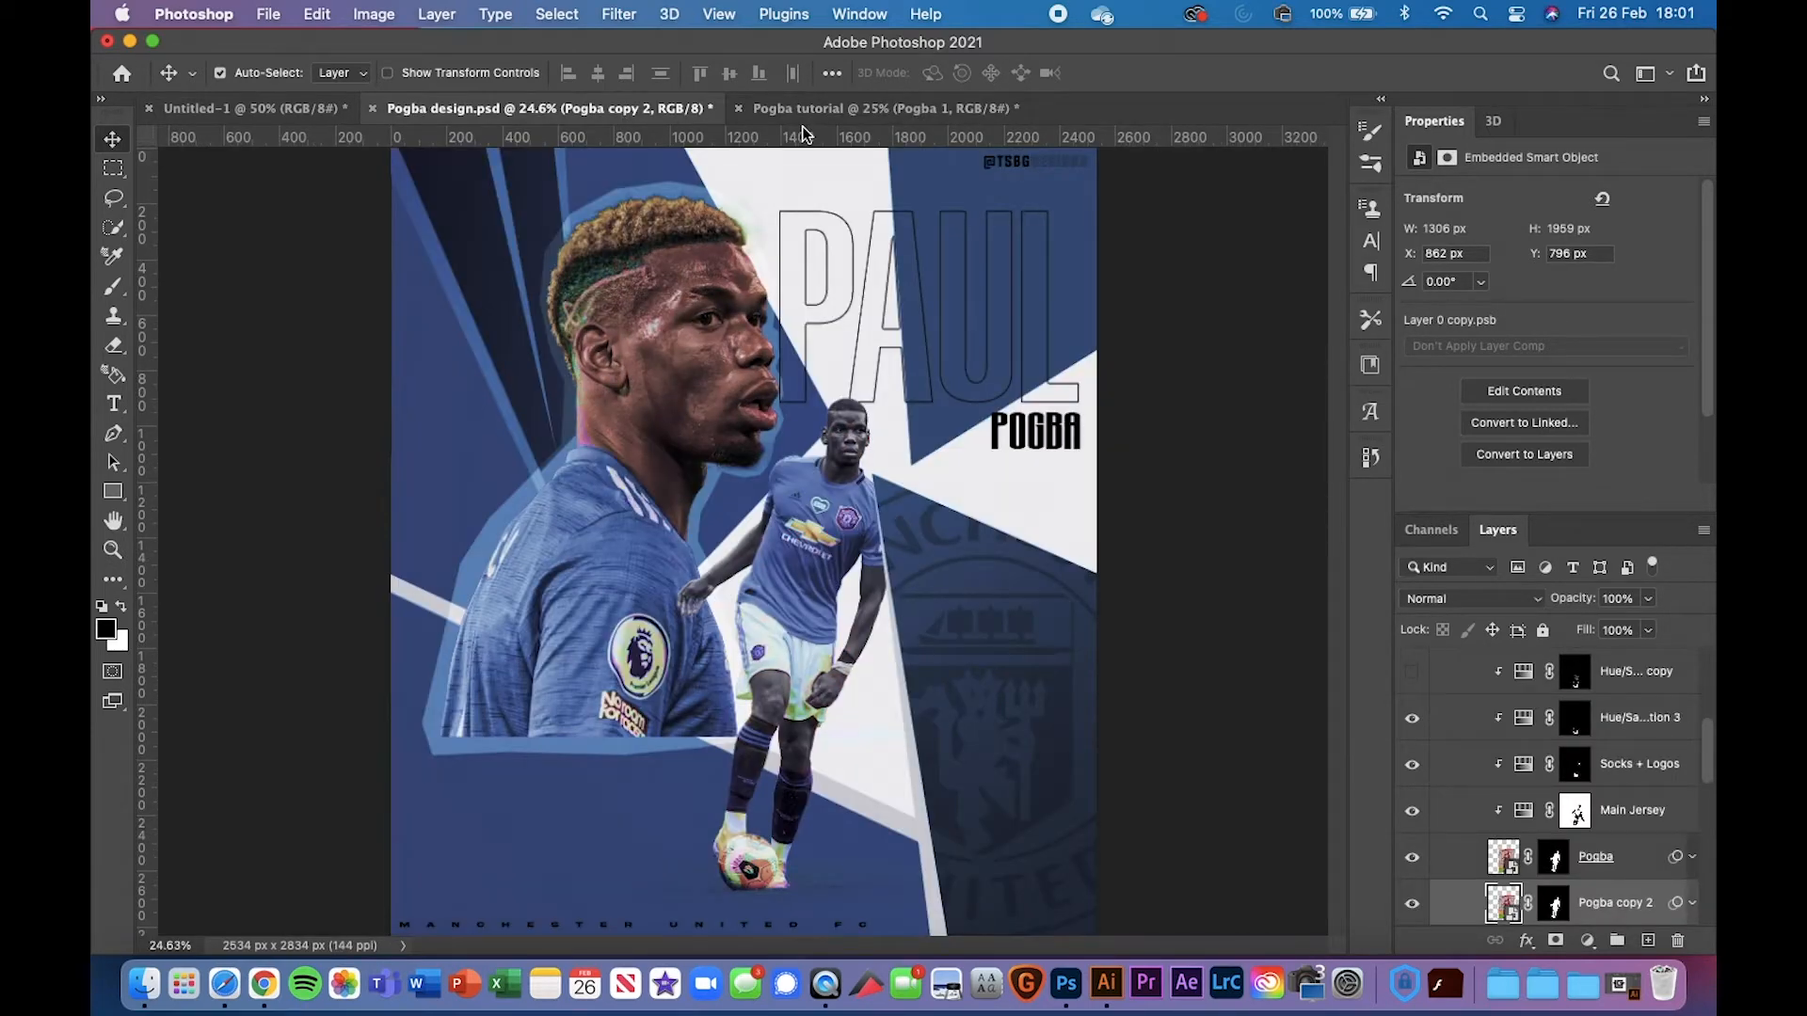
{"action": "left_click", "coordinate": [834, 111]}
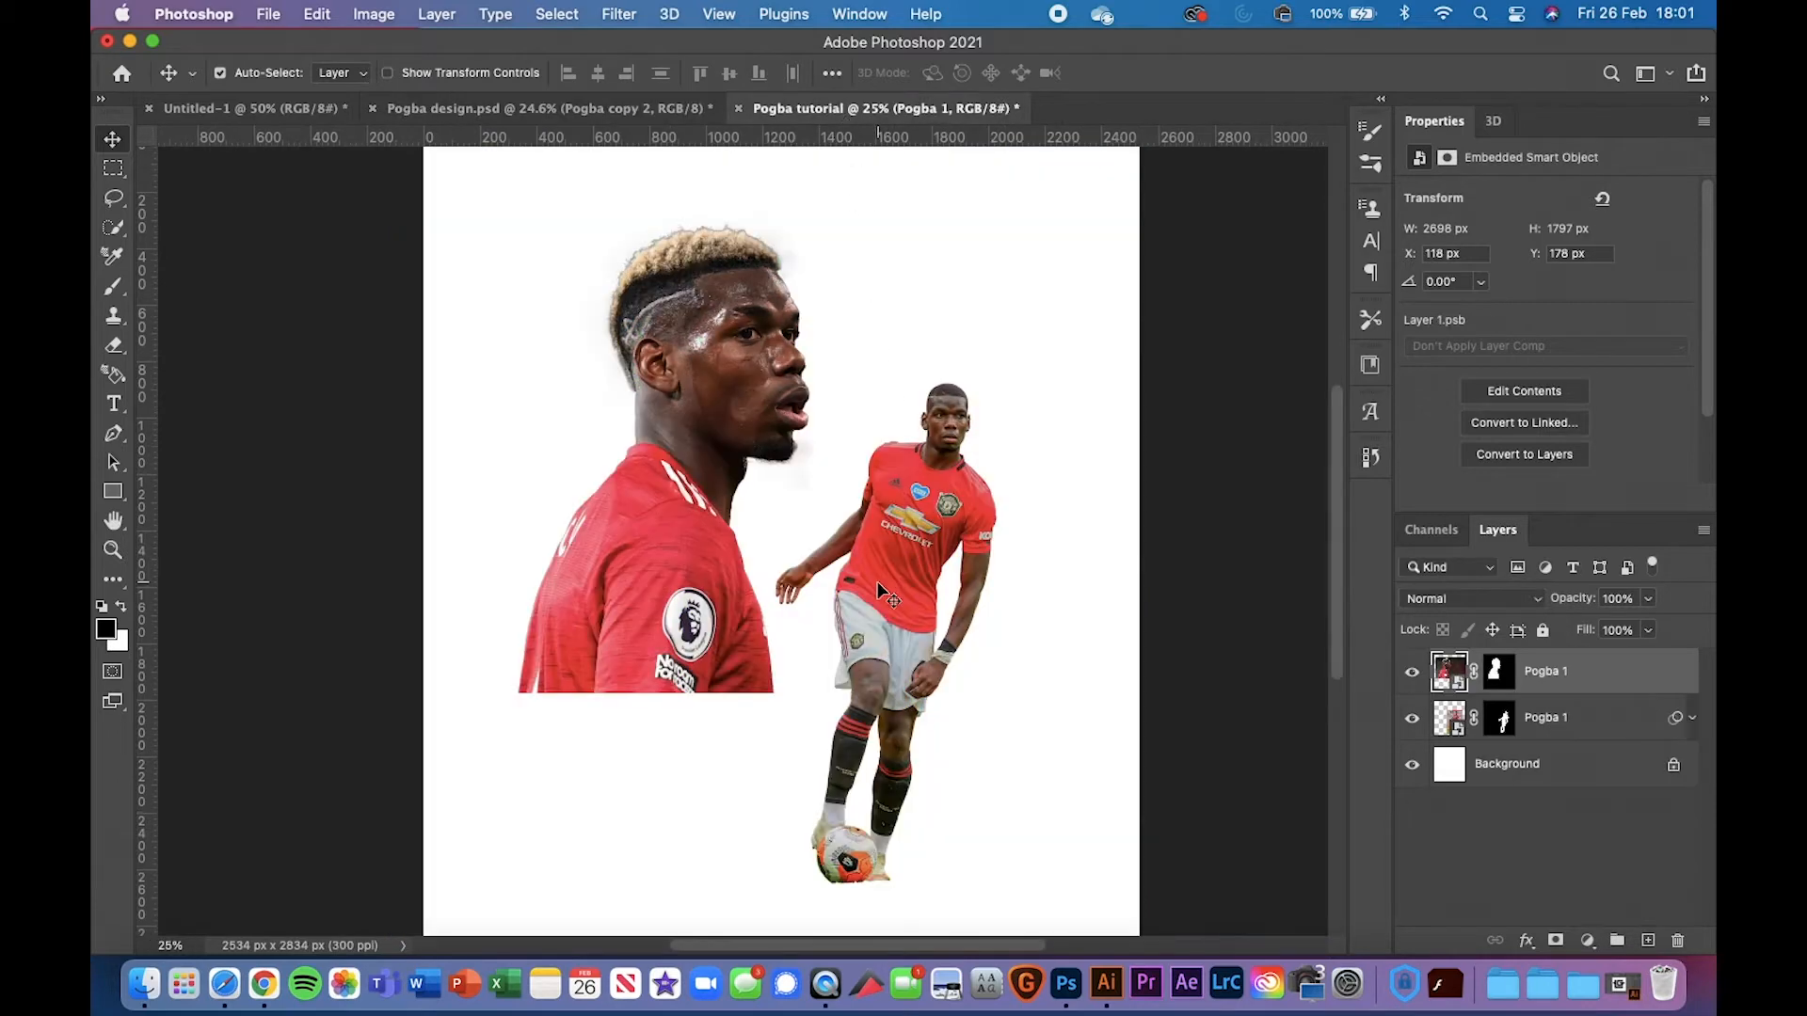
{"action": "left_click_drag", "start_coordinate": [885, 593], "coordinate": [849, 617]}
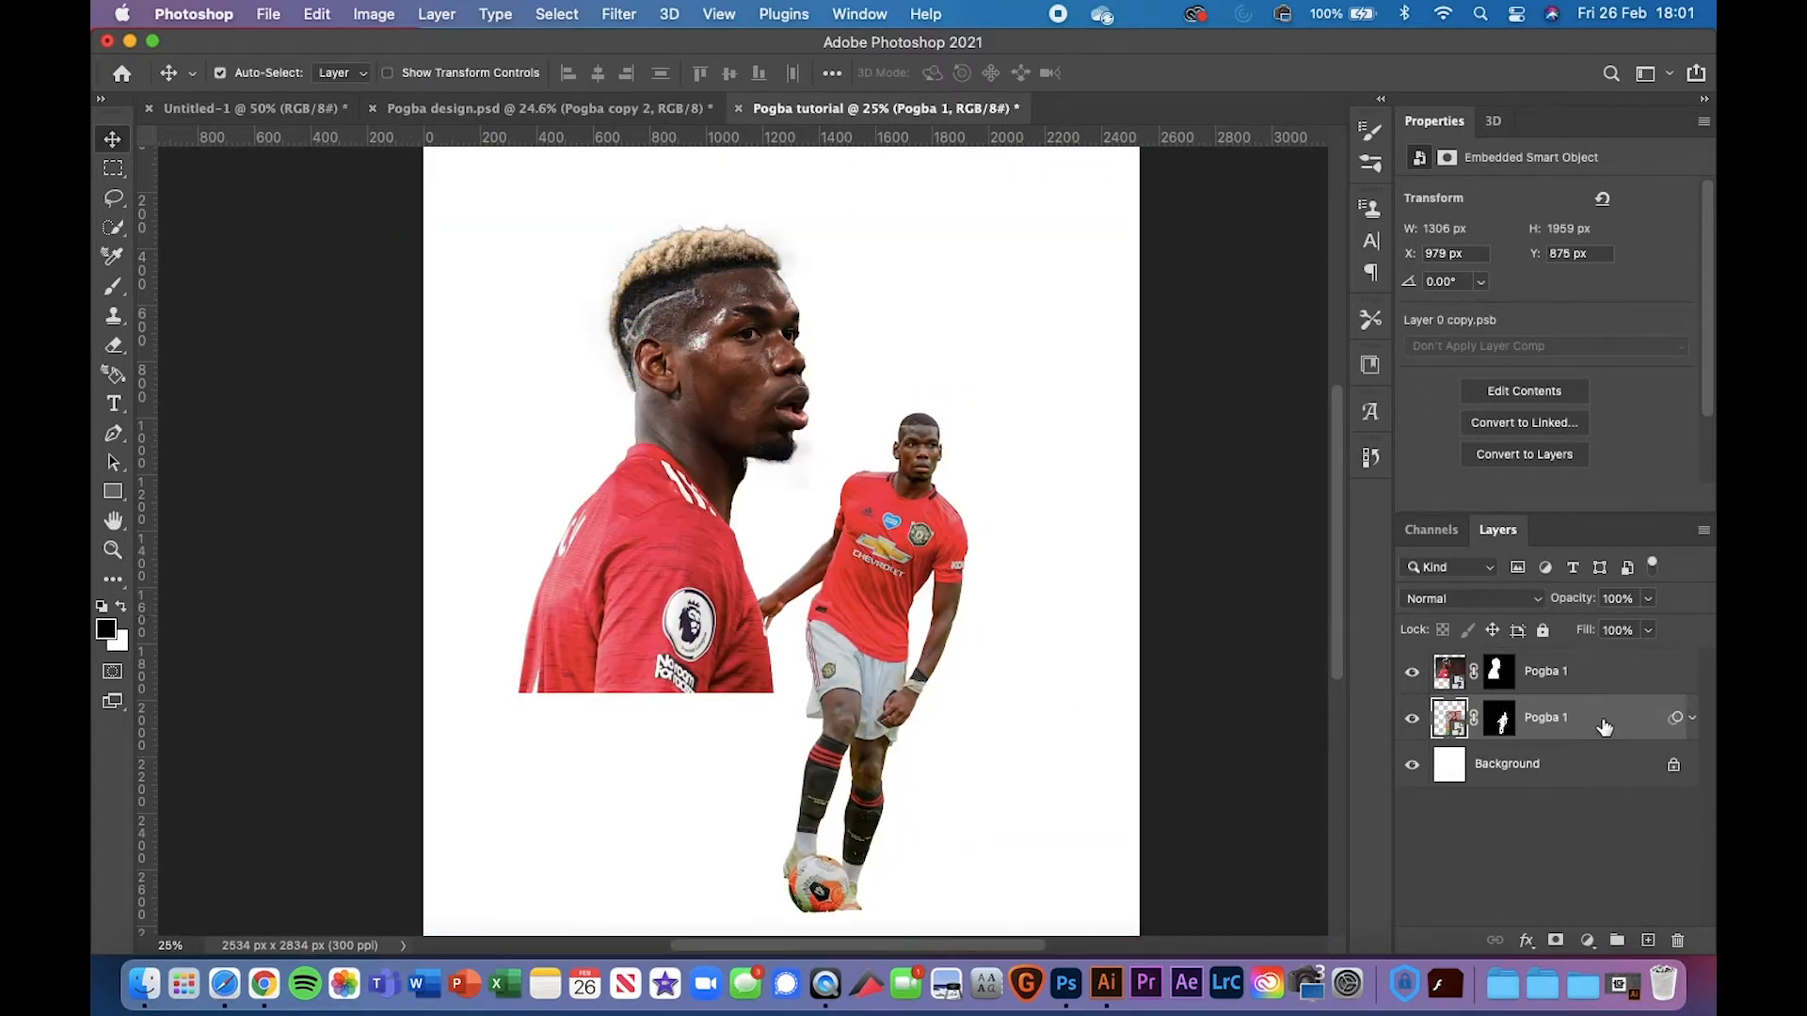
{"action": "left_click_drag", "start_coordinate": [1604, 727], "coordinate": [1600, 661]}
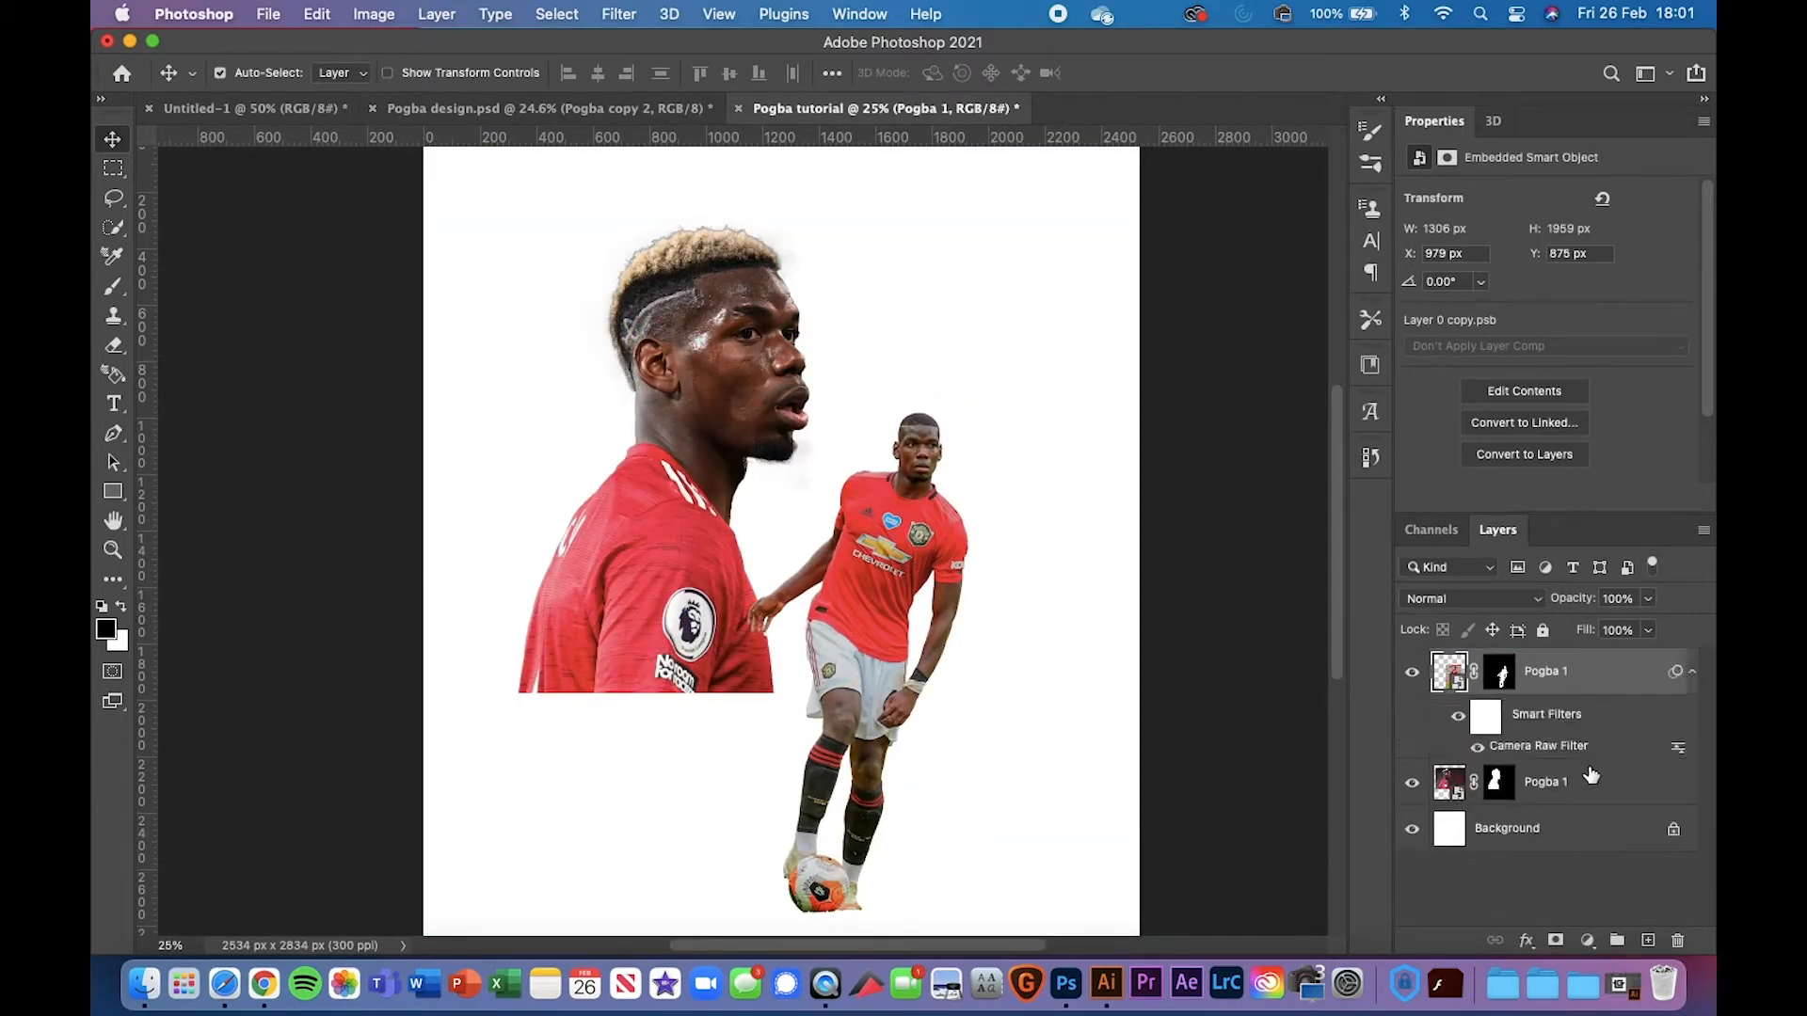
Delete the Camera Raw smart filter, then enlarge the head cut-out to about 111.8% and shift it left
{"action": "right_click", "coordinate": [1553, 753]}
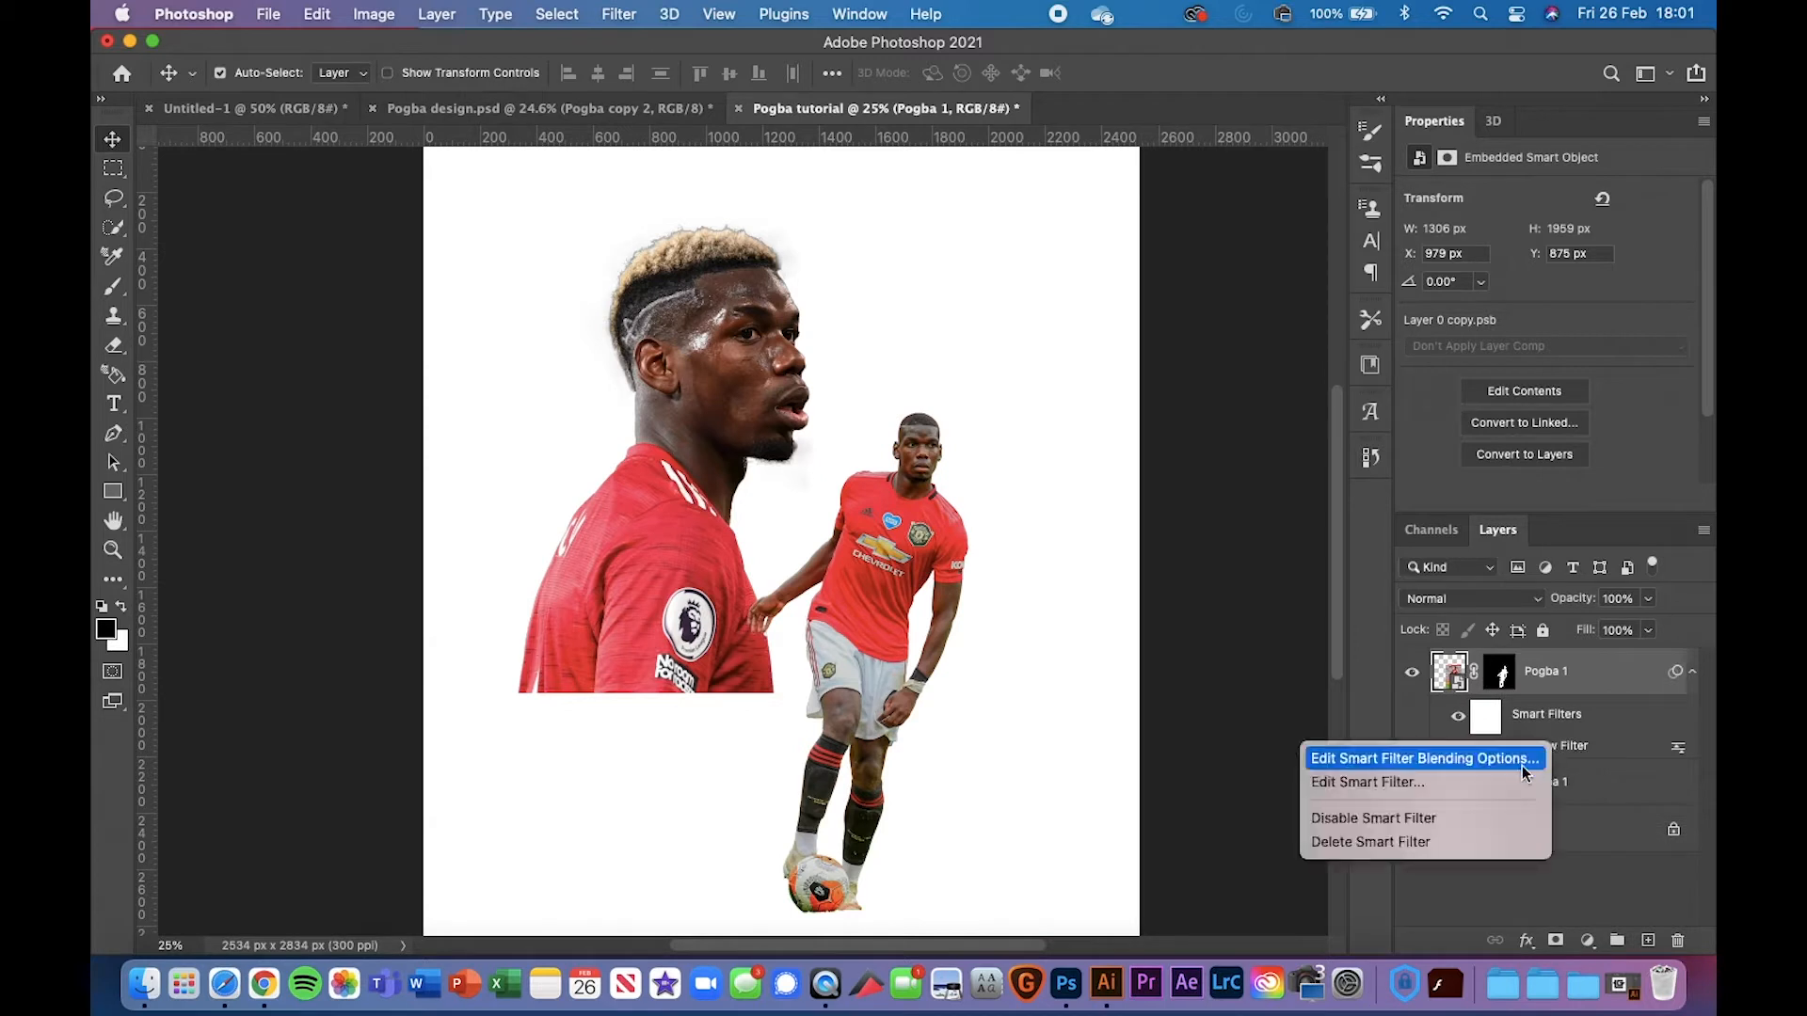
{"action": "left_click", "coordinate": [1494, 837]}
{"action": "left_click", "coordinate": [715, 499]}
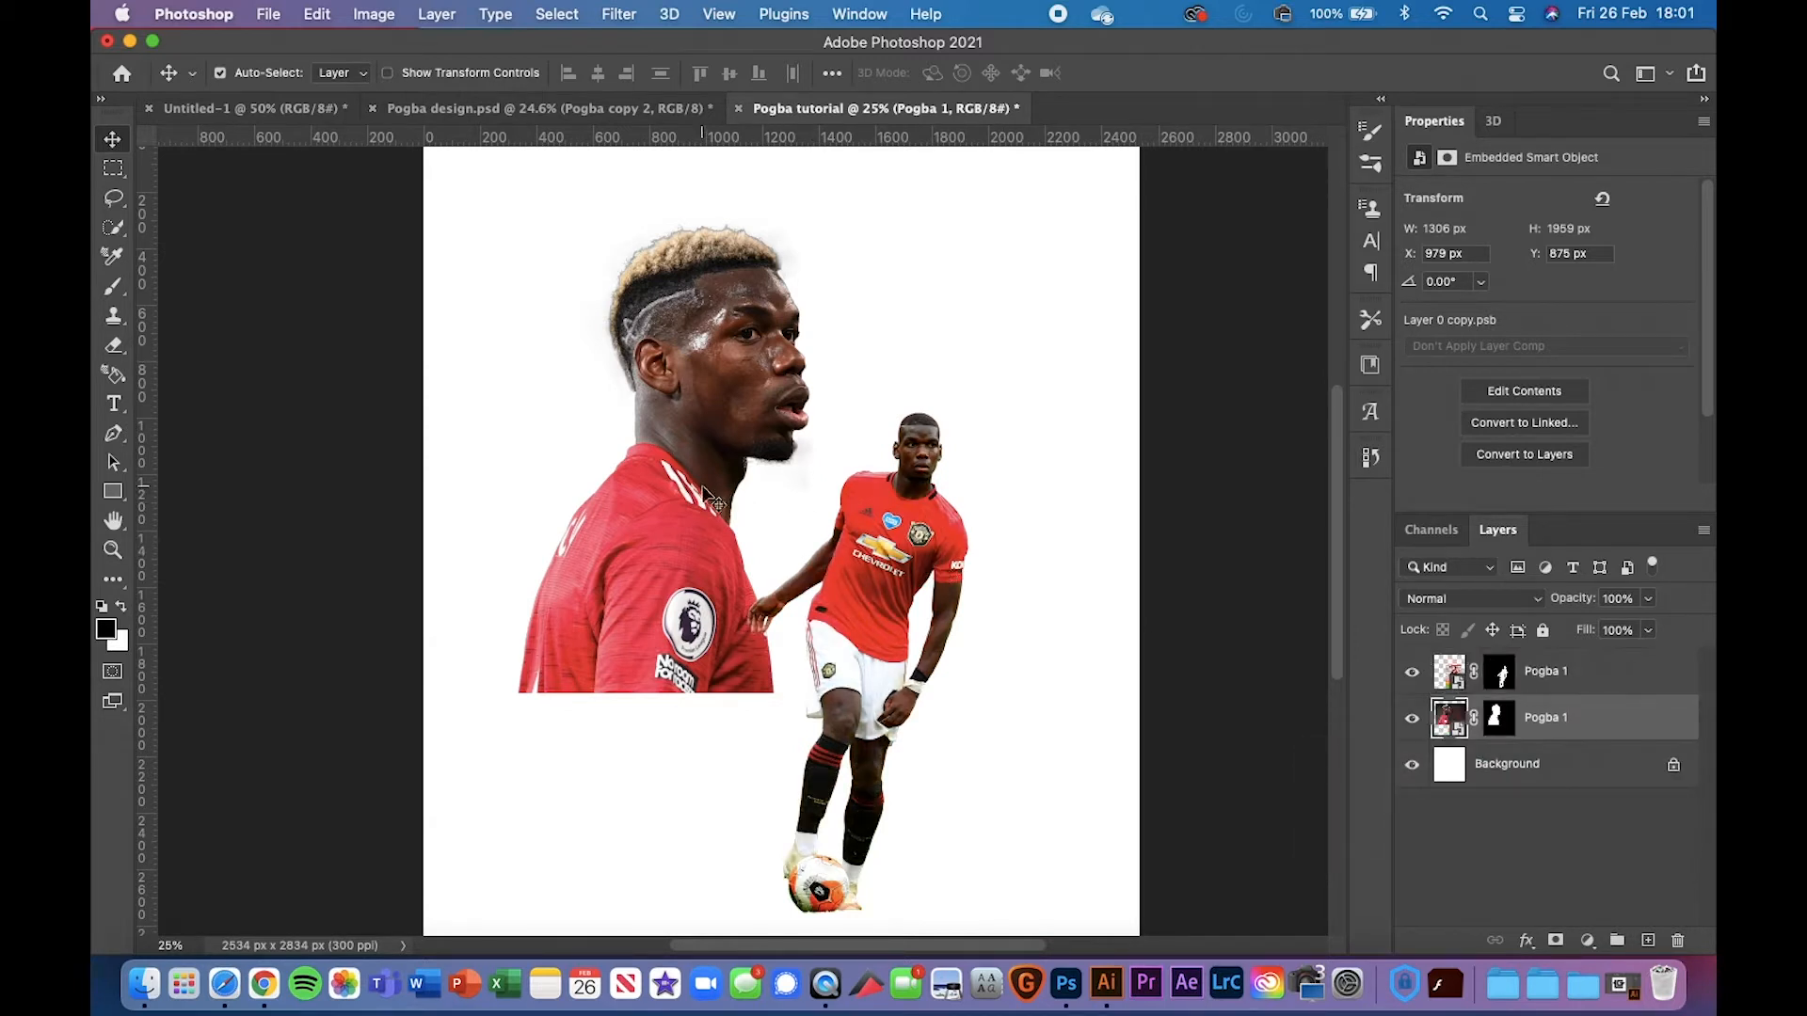
{"action": "key", "text": "super+t"}
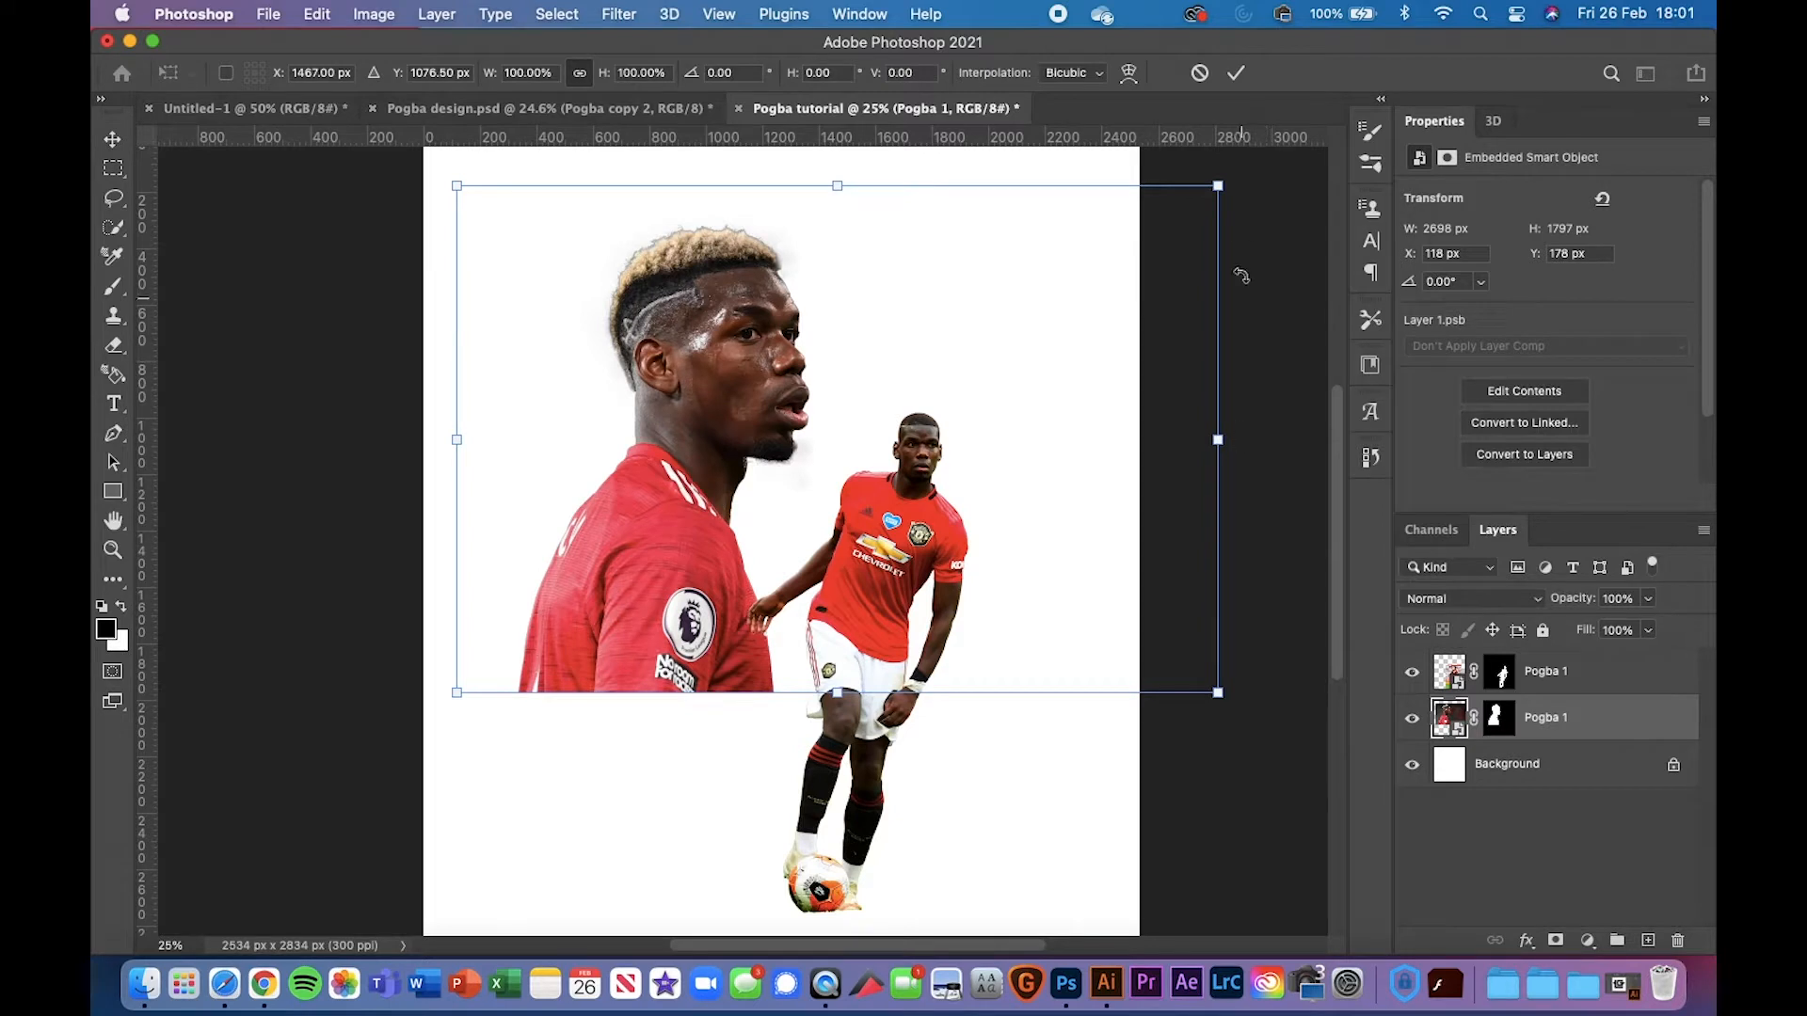
{"action": "left_click_drag", "start_coordinate": [1218, 187], "coordinate": [1308, 133]}
{"action": "left_click_drag", "start_coordinate": [701, 516], "coordinate": [665, 512]}
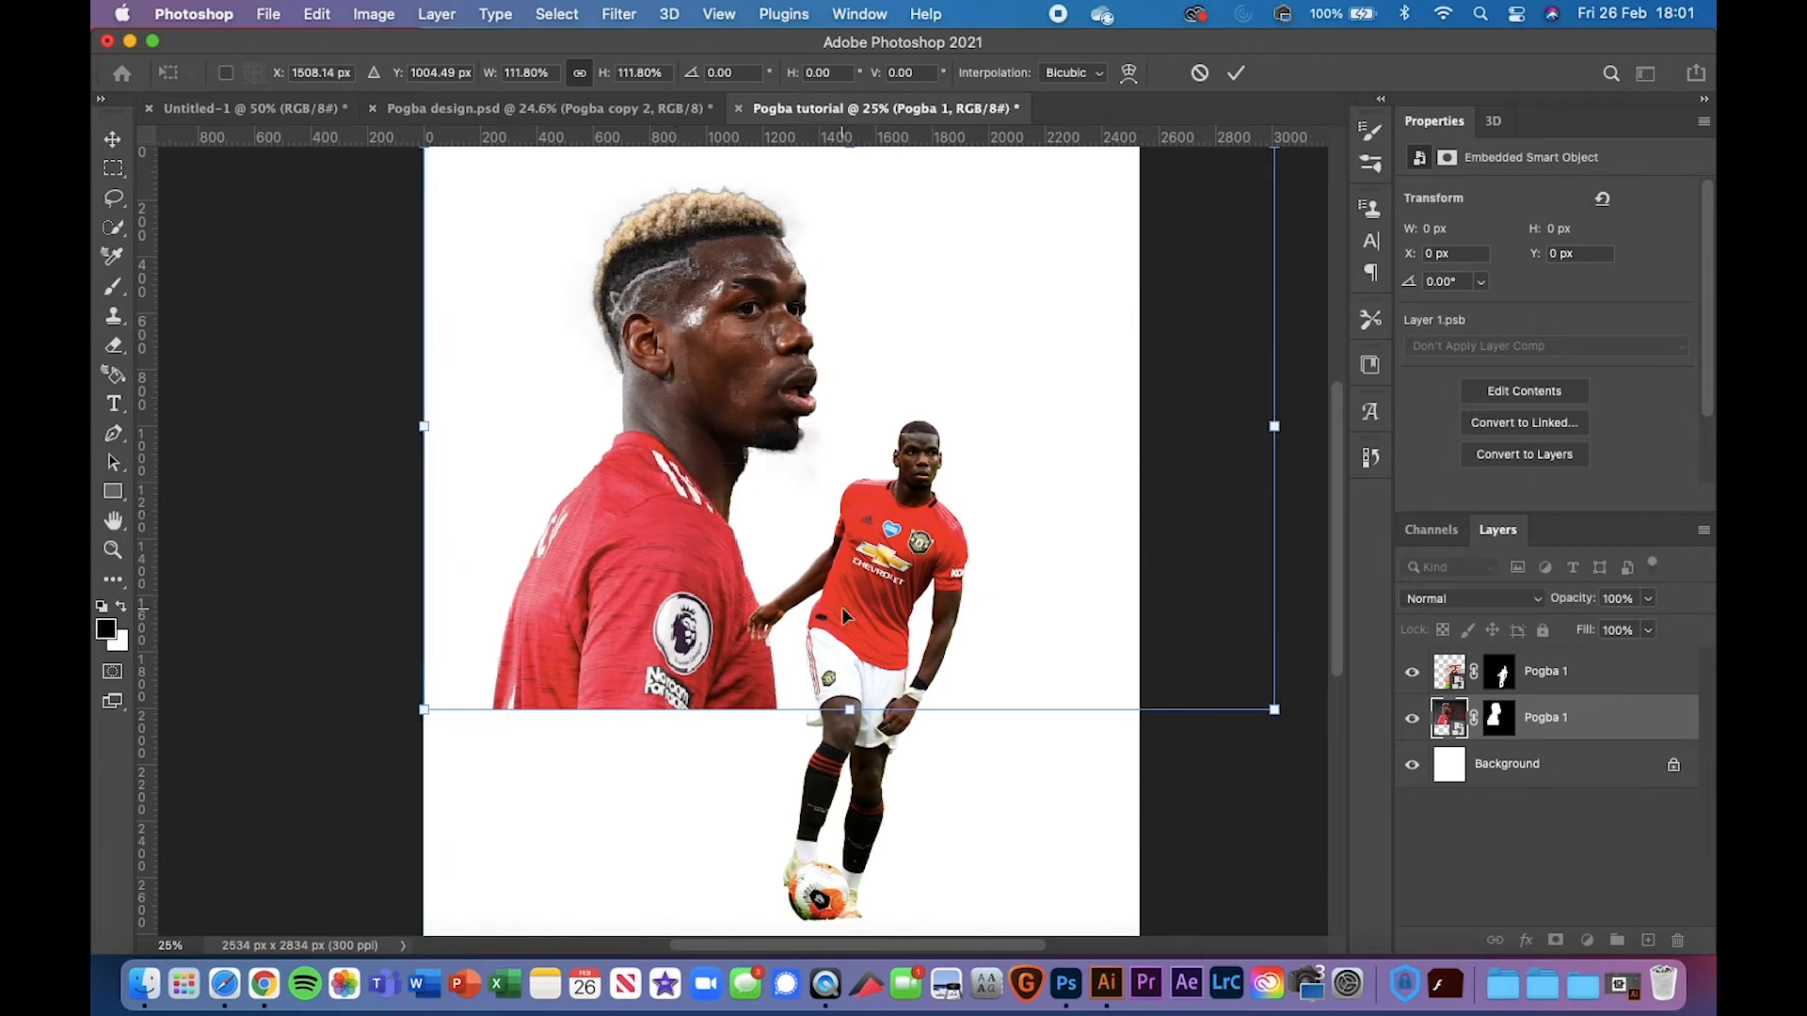
{"action": "key", "text": "Return"}
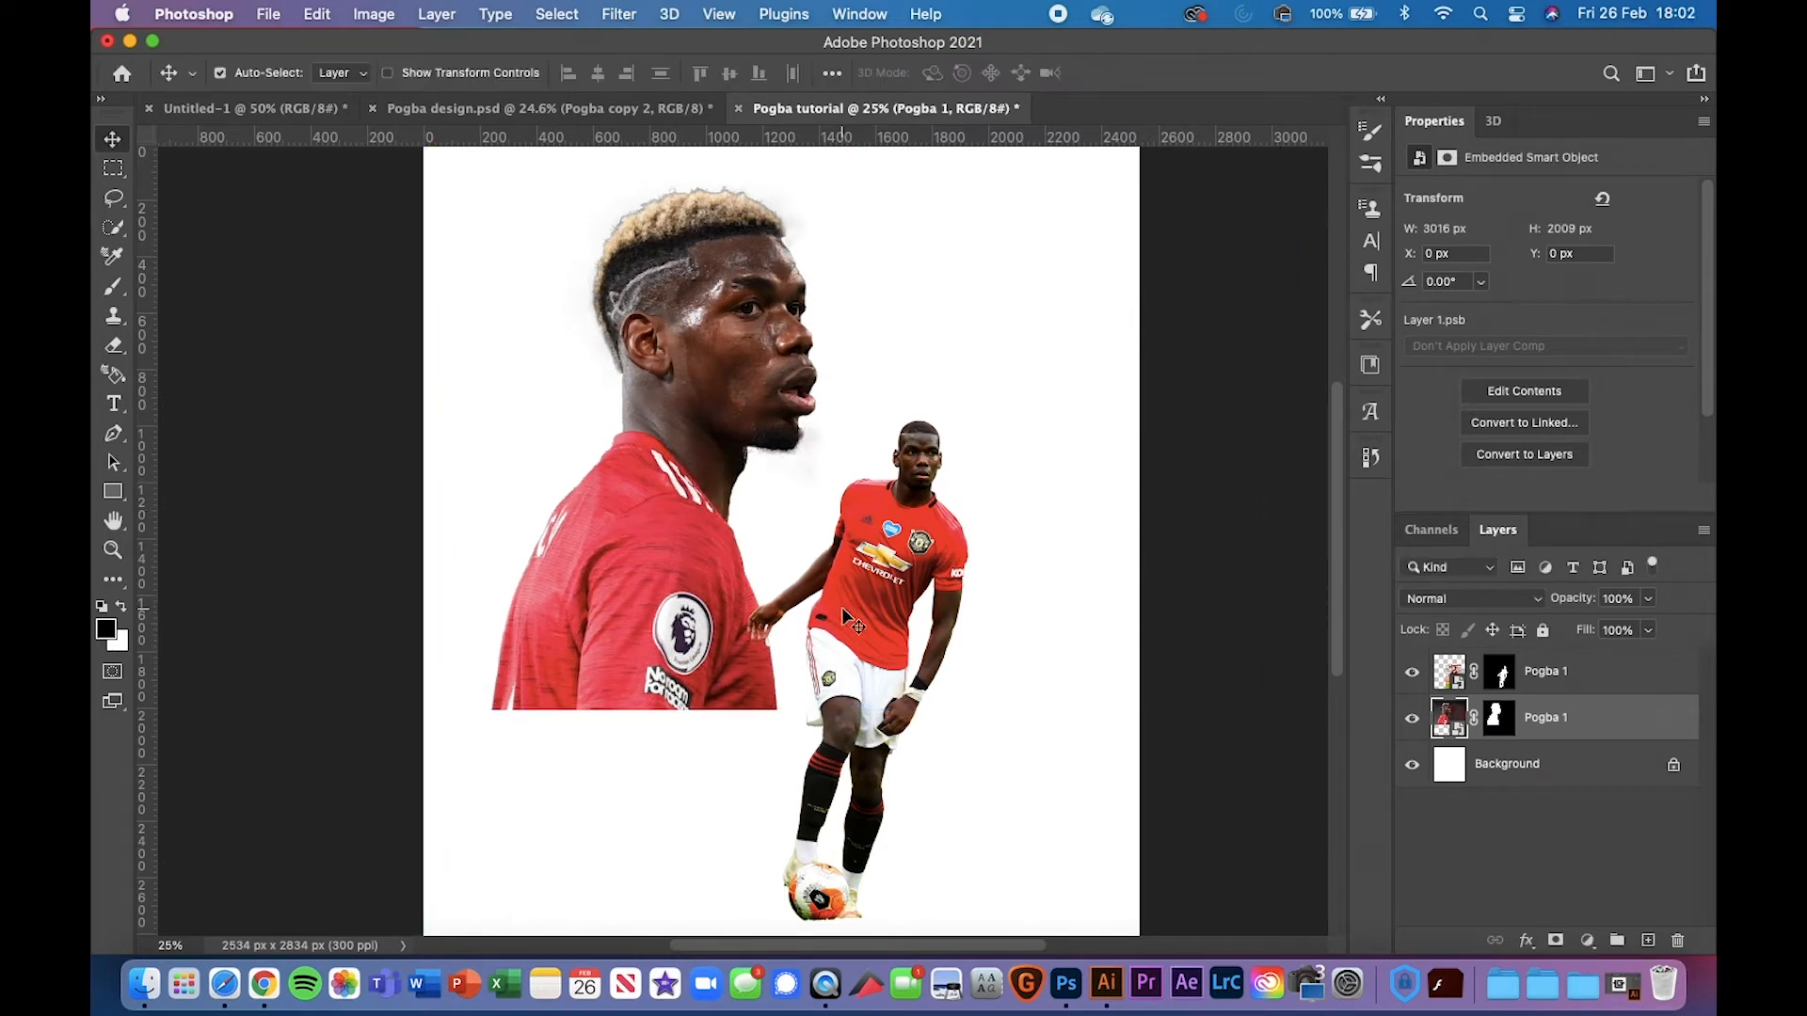
Scale the small full-body player to about 92% and raise it slightly
{"action": "key", "text": "super+minus"}
{"action": "key", "text": "super+plus"}
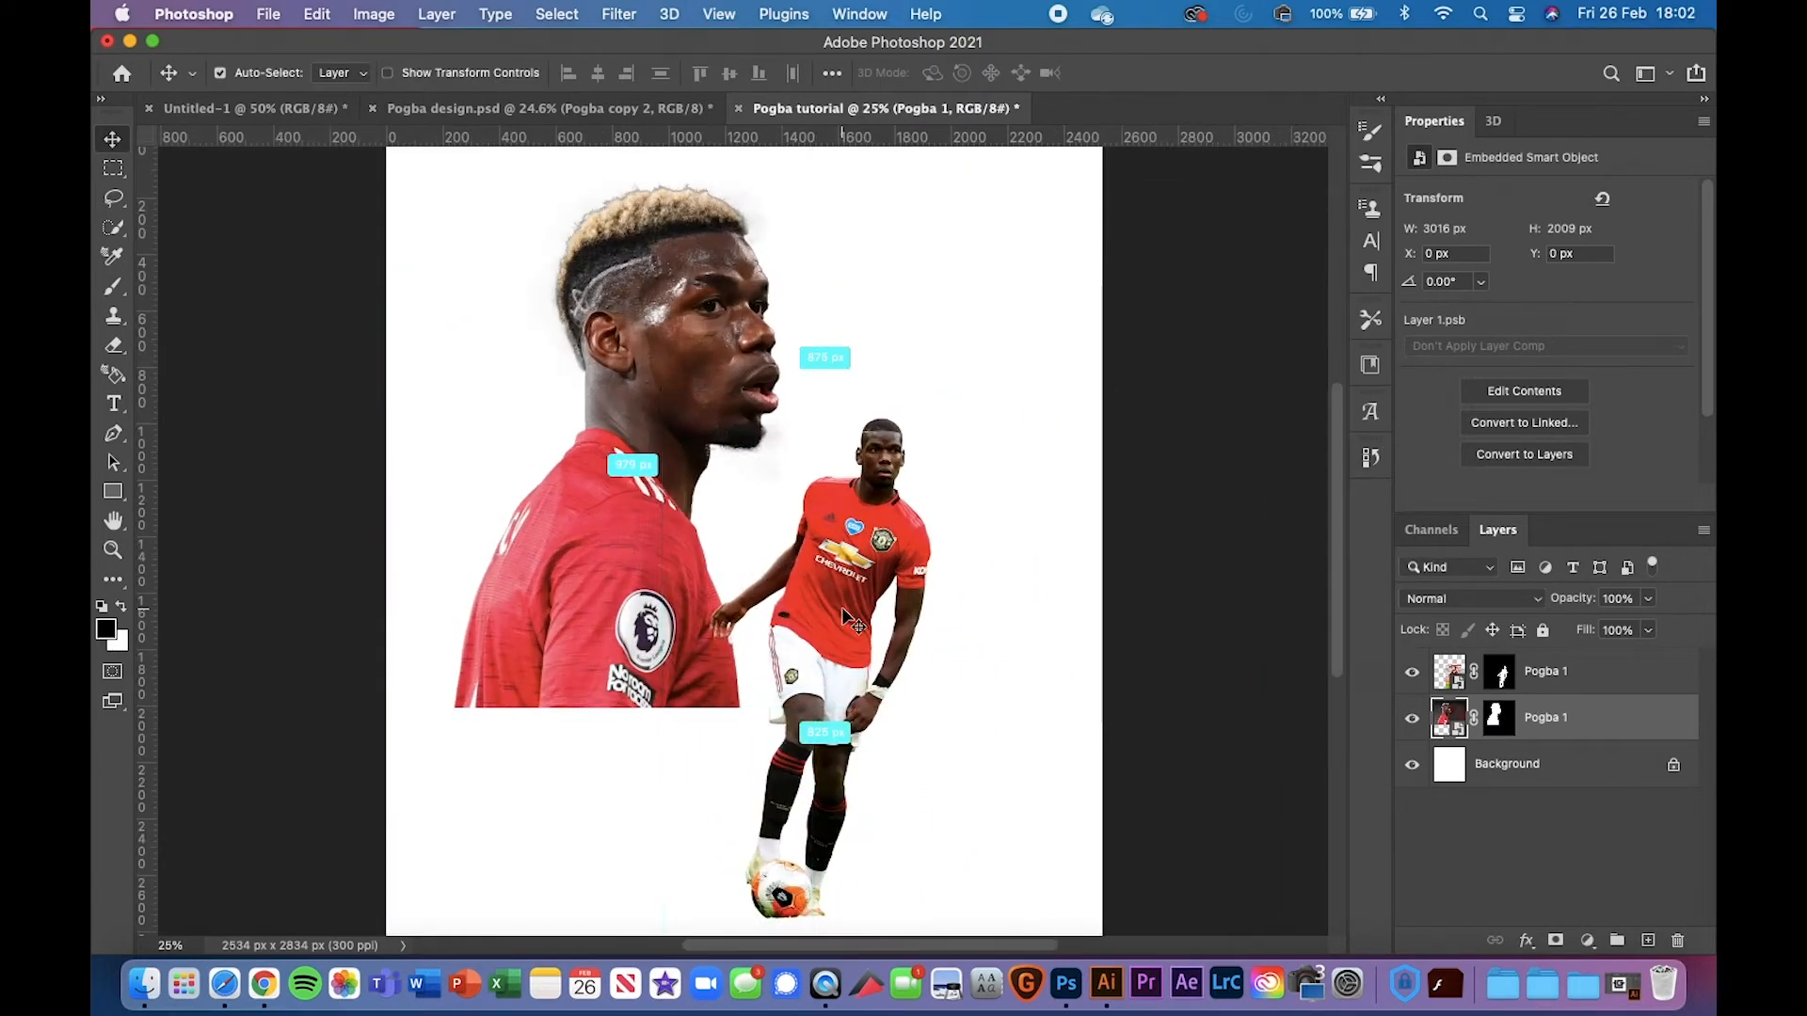
{"action": "left_click", "coordinate": [835, 585], "text": "super"}
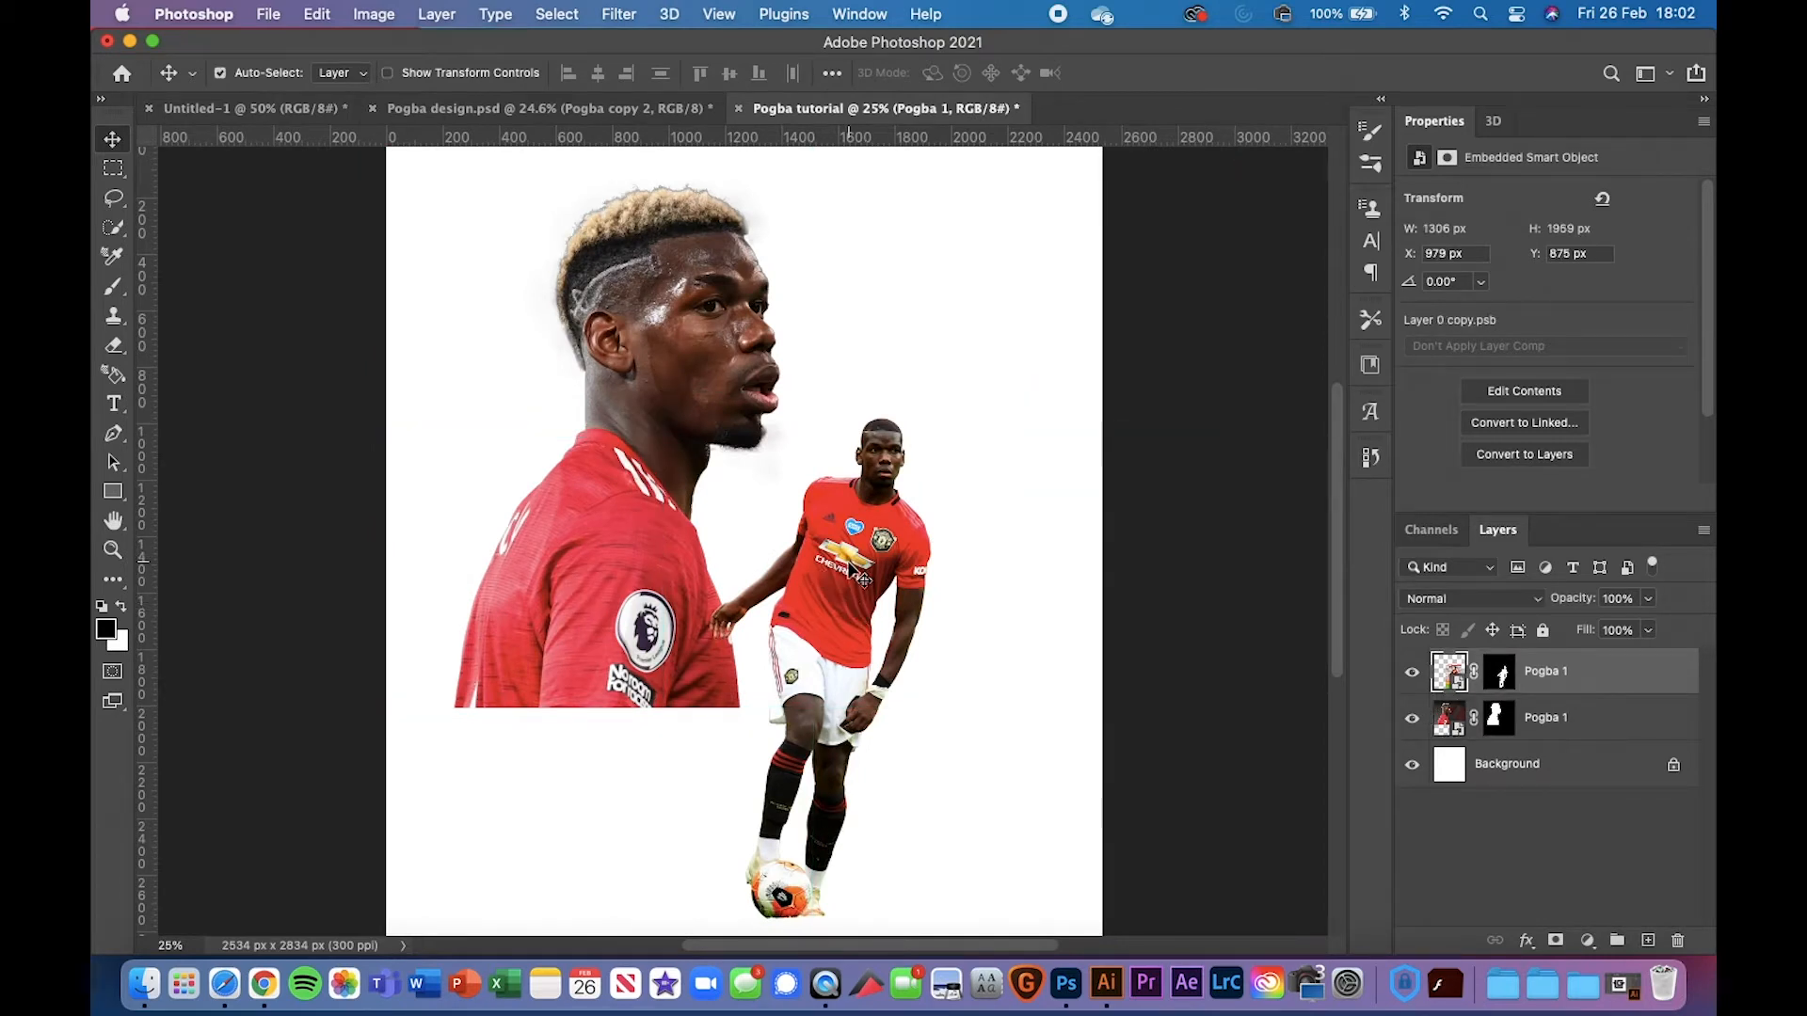
{"action": "key", "text": "super+t"}
{"action": "left_click_drag", "start_coordinate": [990, 388], "coordinate": [1000, 432]}
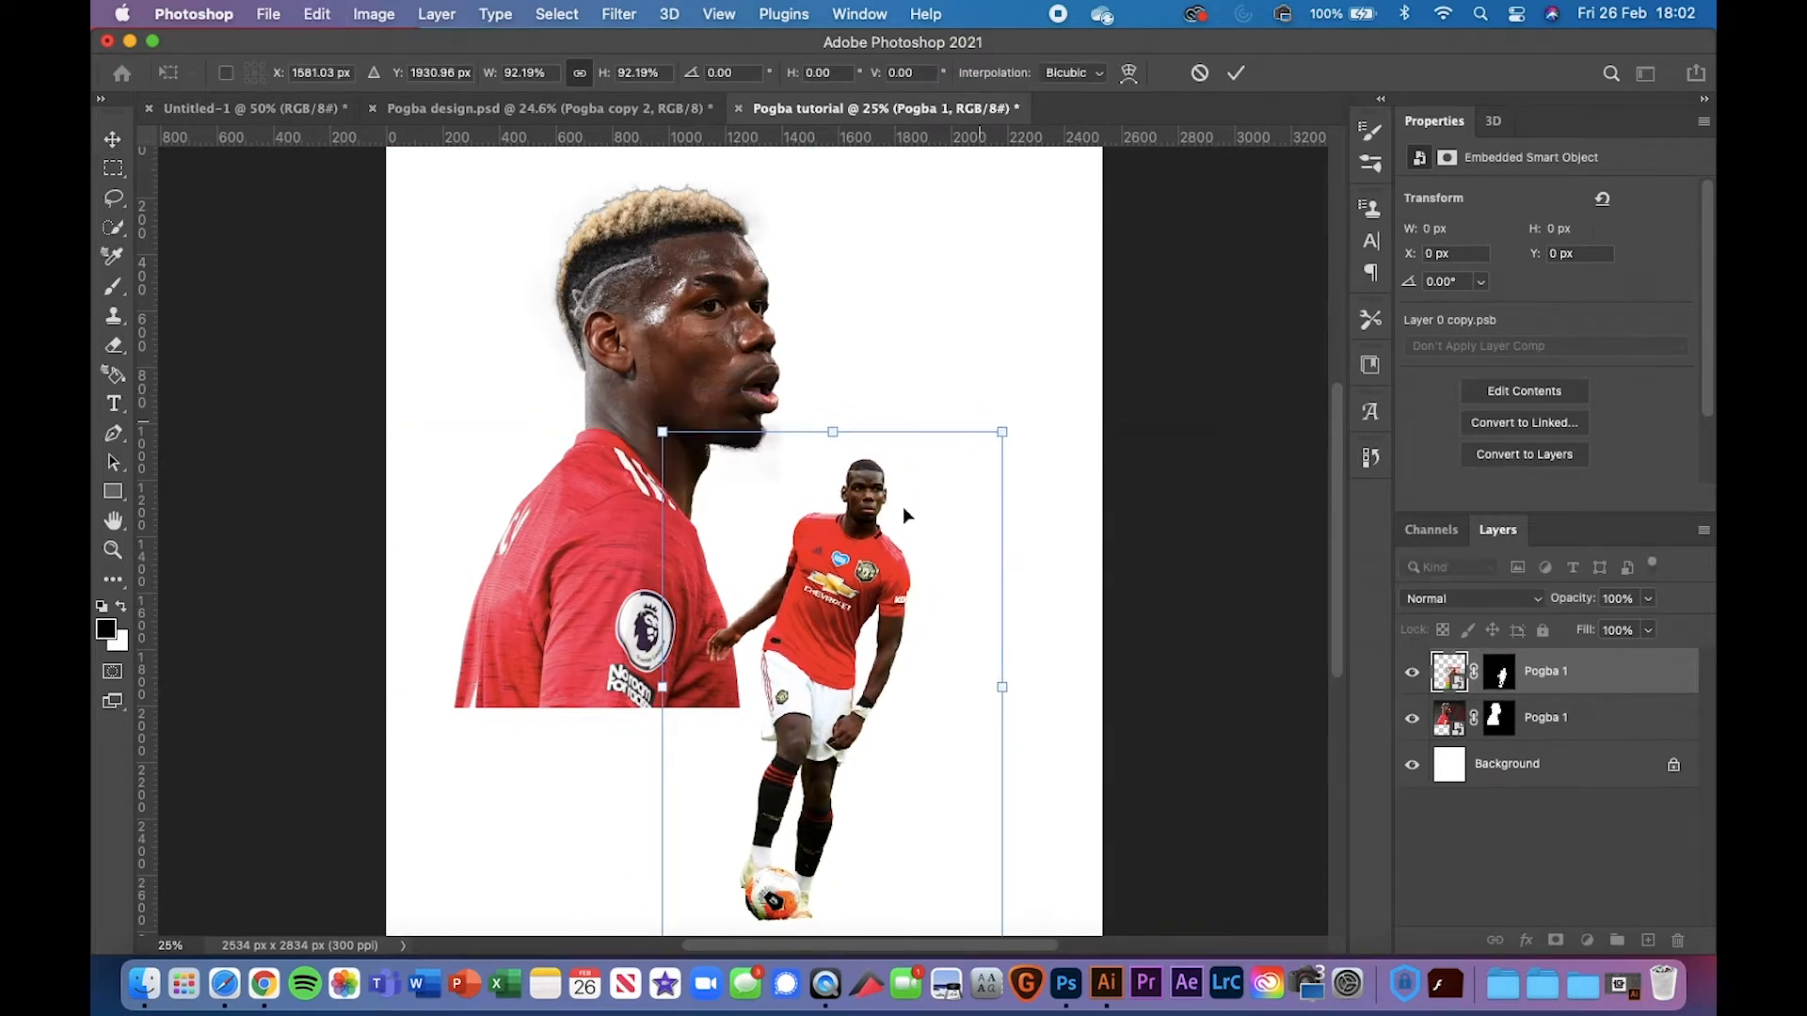
{"action": "left_click_drag", "start_coordinate": [834, 602], "coordinate": [842, 580]}
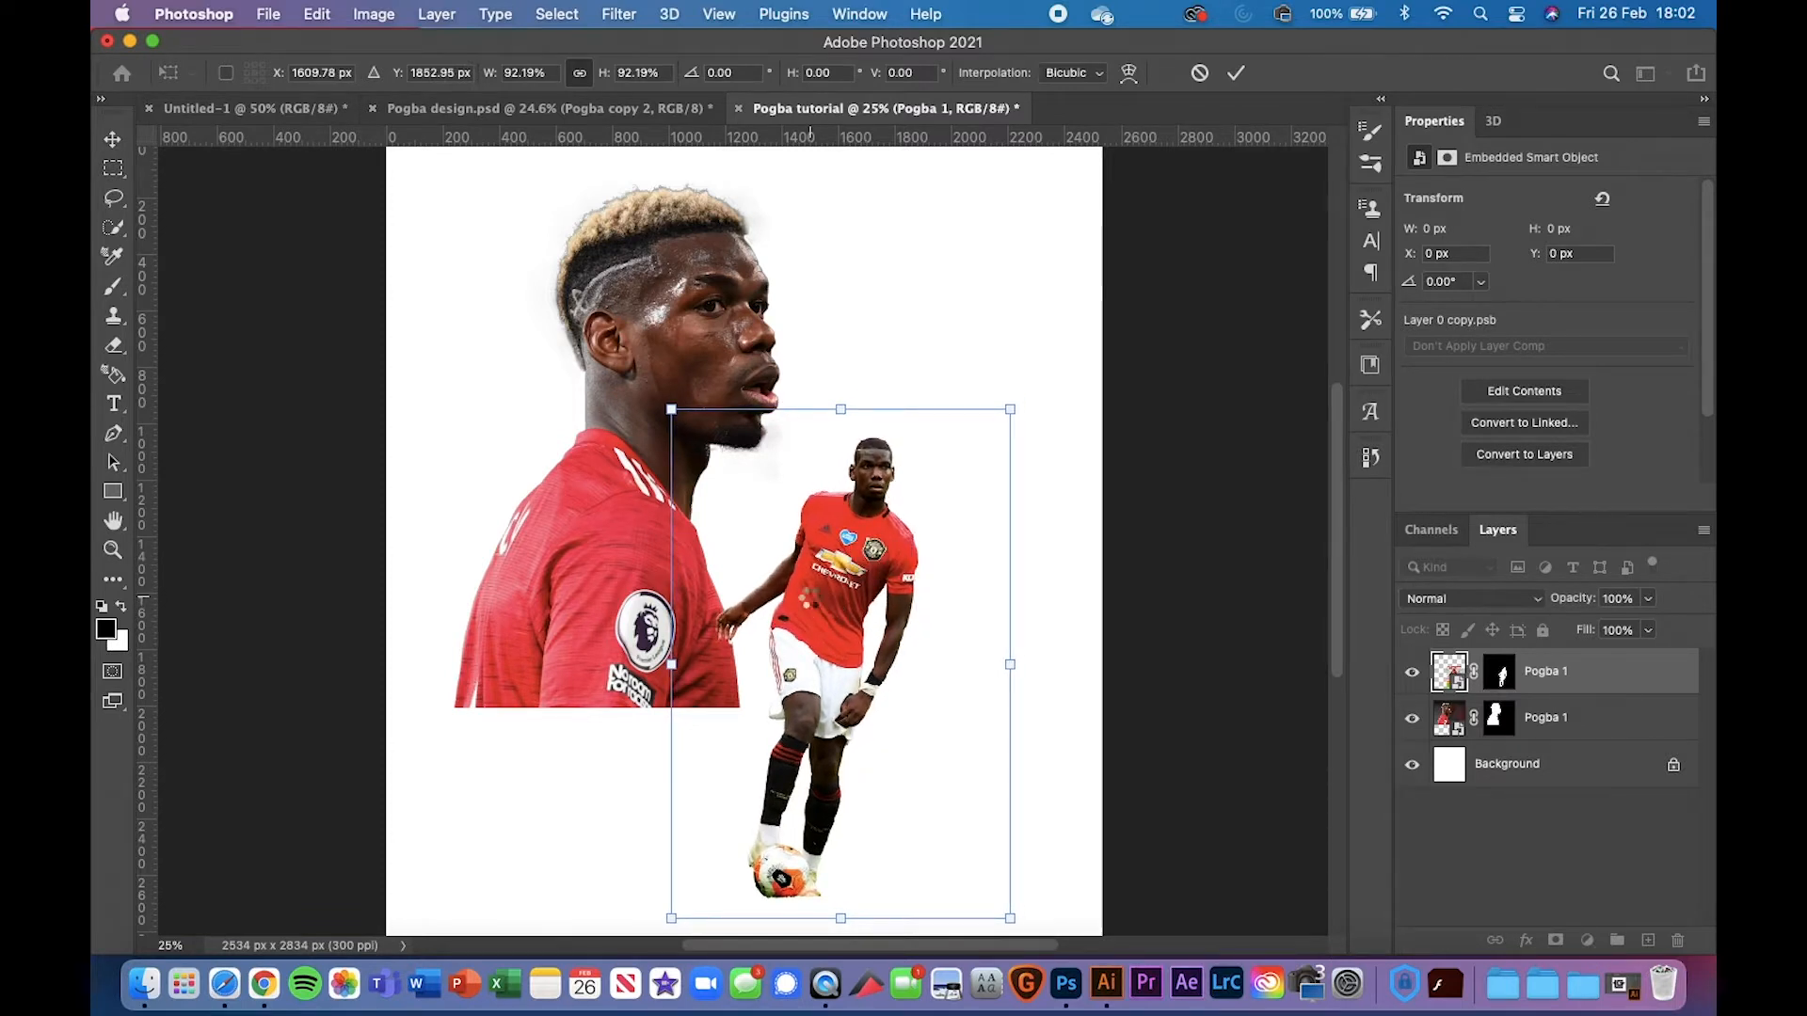
{"action": "key", "text": "Return"}
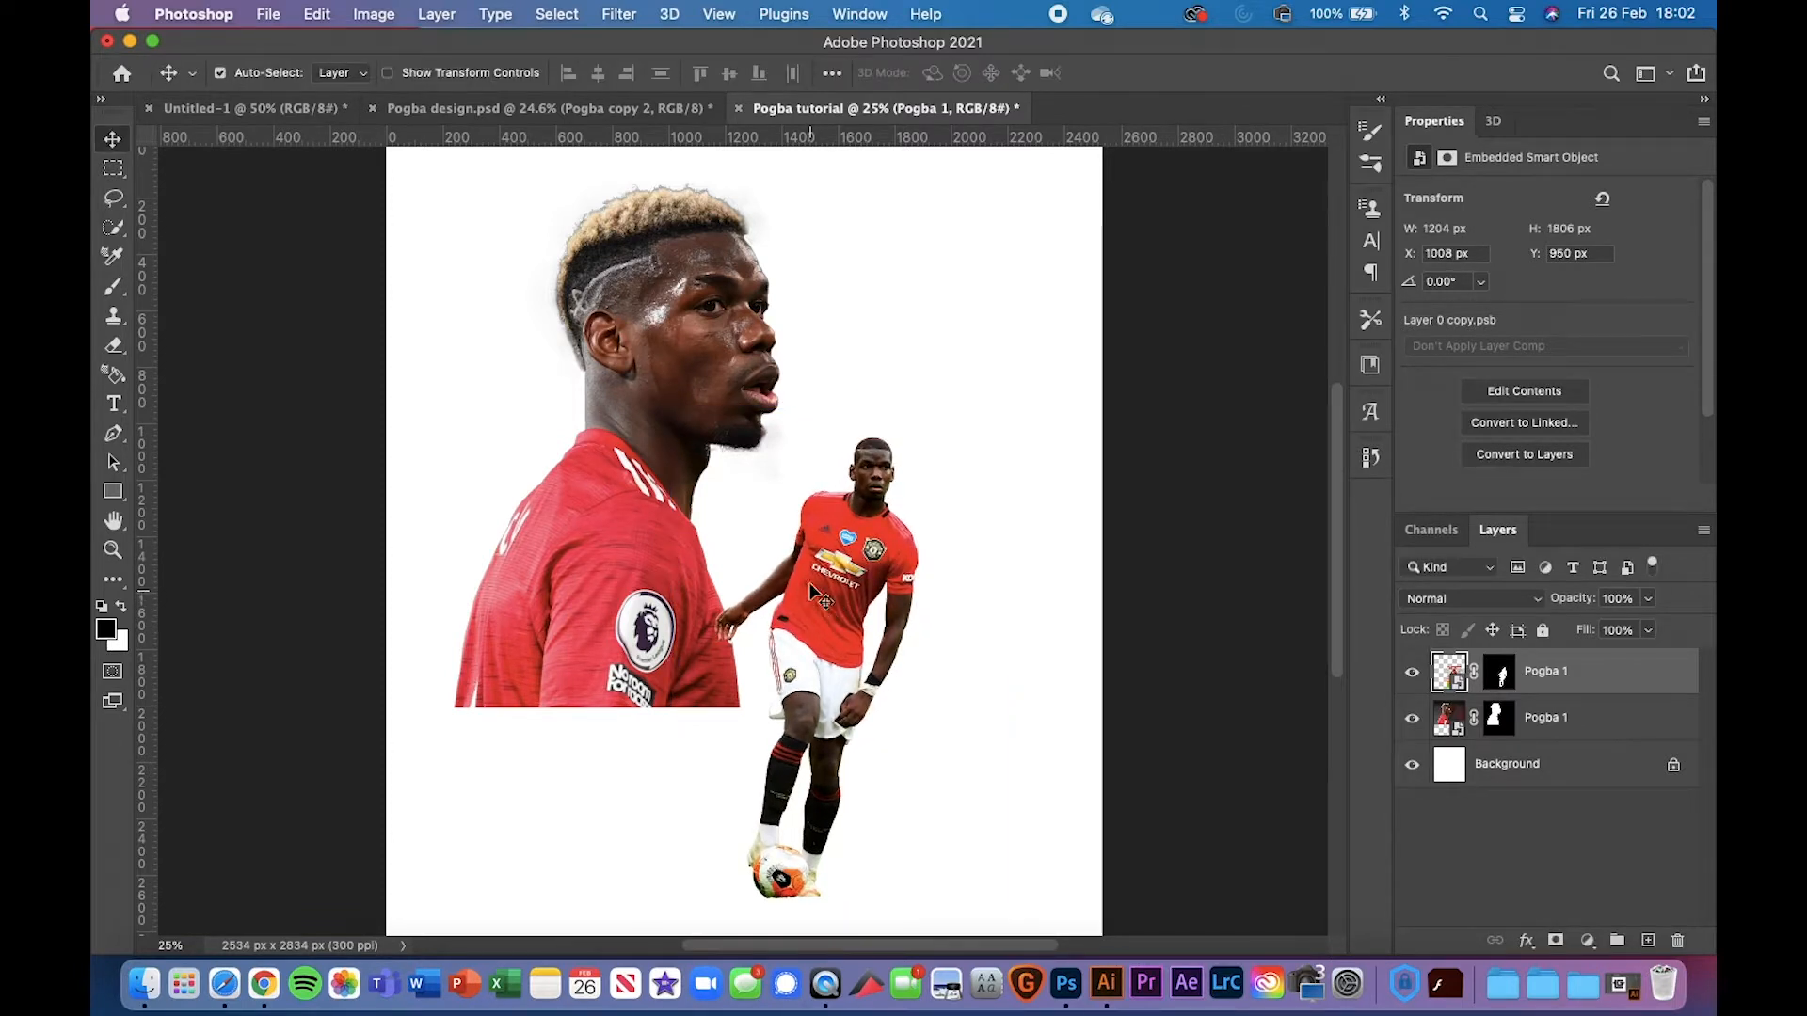
{"action": "left_click", "coordinate": [602, 117]}
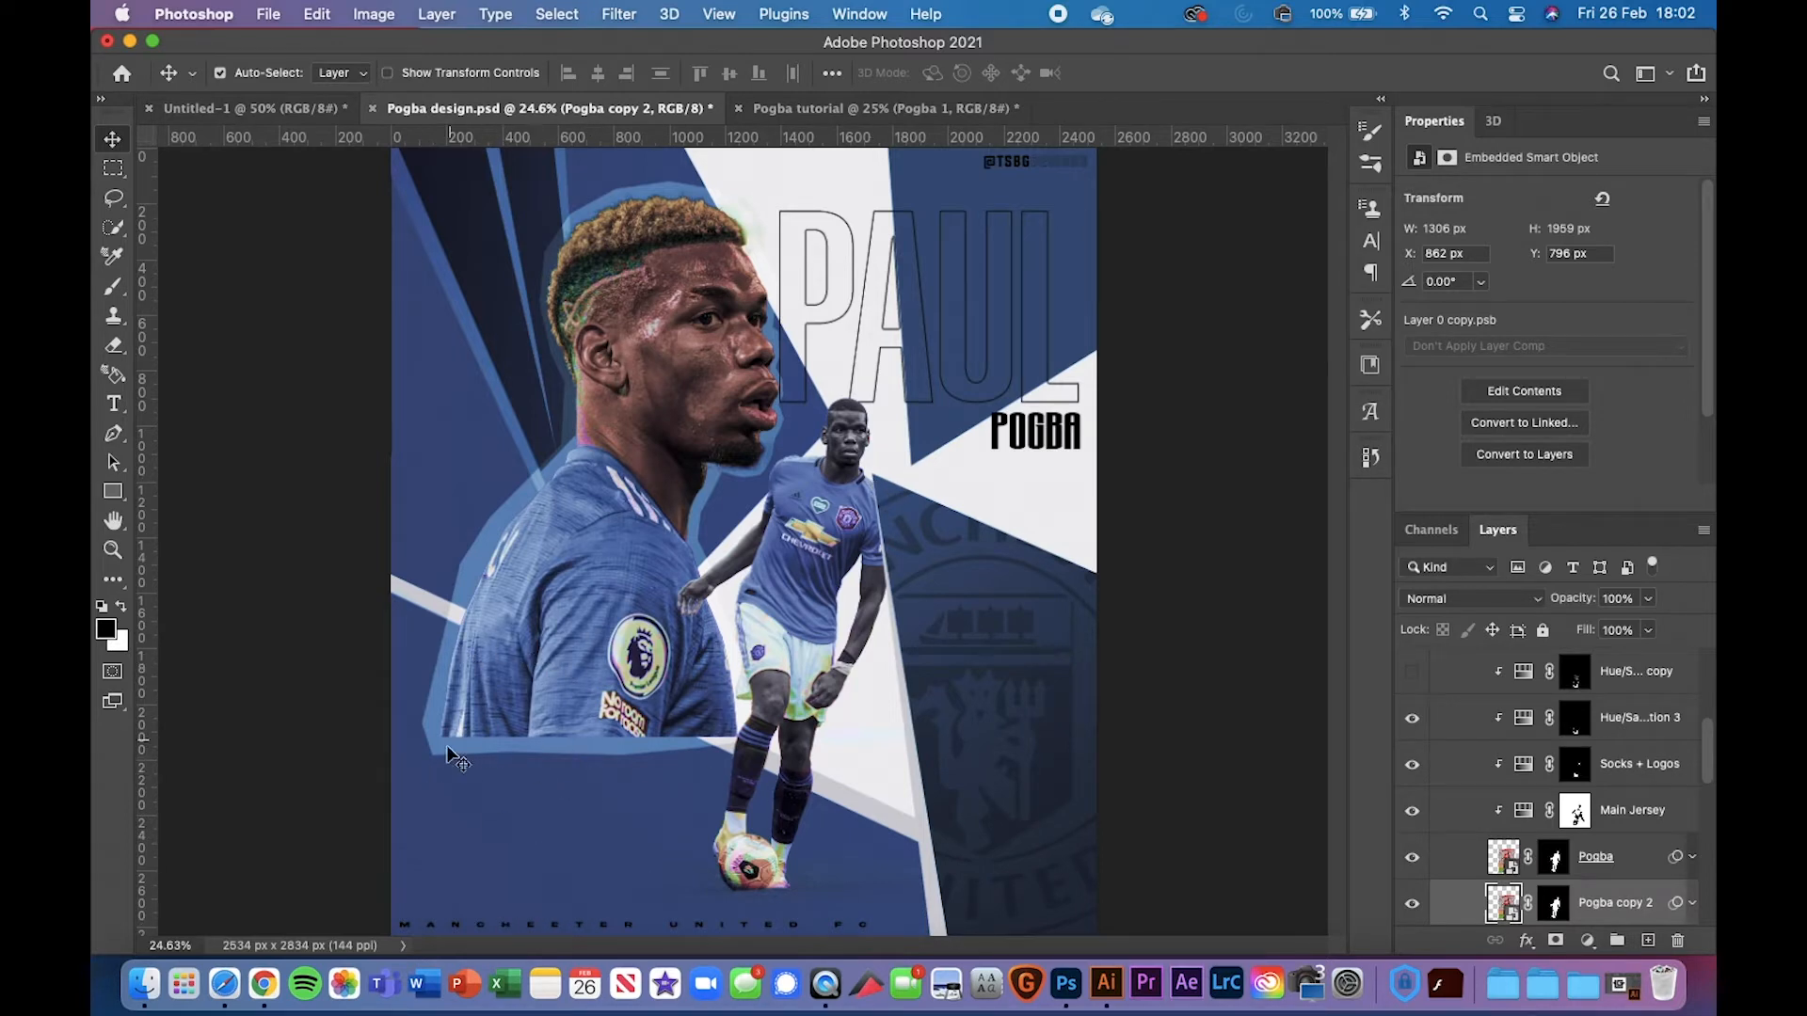
{"action": "left_click", "coordinate": [850, 105]}
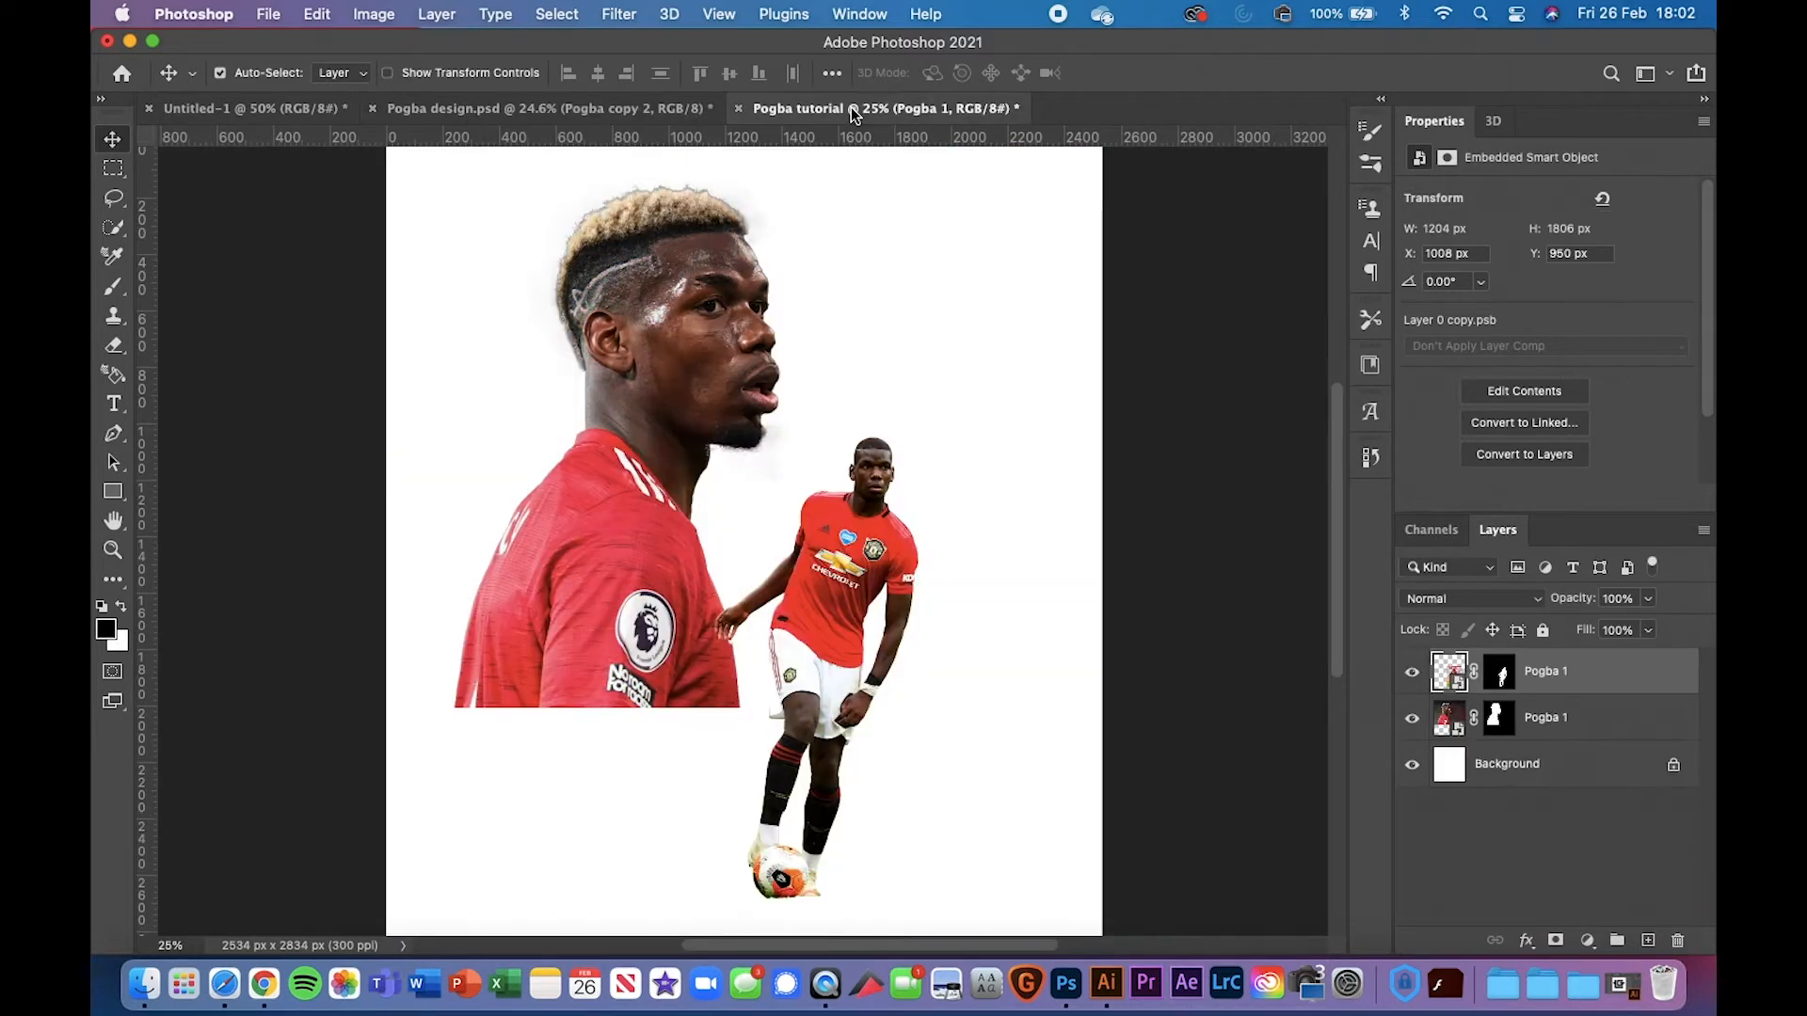
{"action": "left_click", "coordinate": [653, 108]}
{"action": "left_click", "coordinate": [782, 109]}
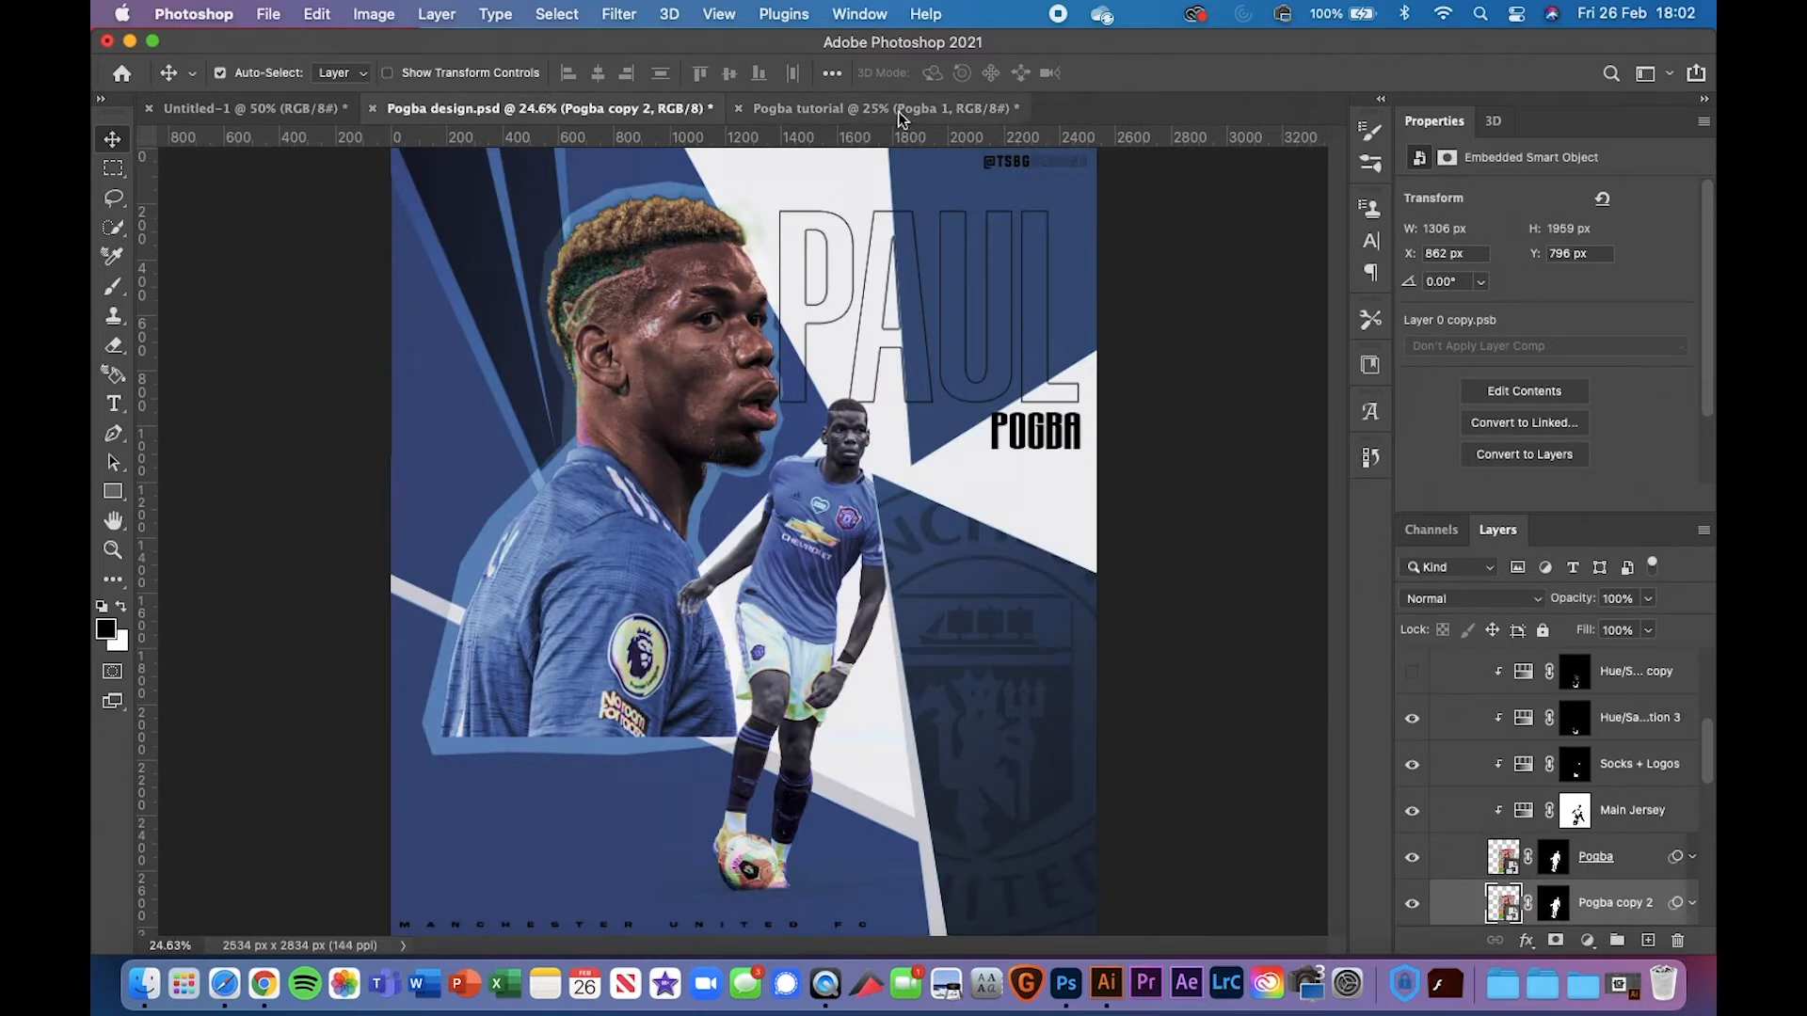
{"action": "left_click", "coordinate": [1593, 733]}
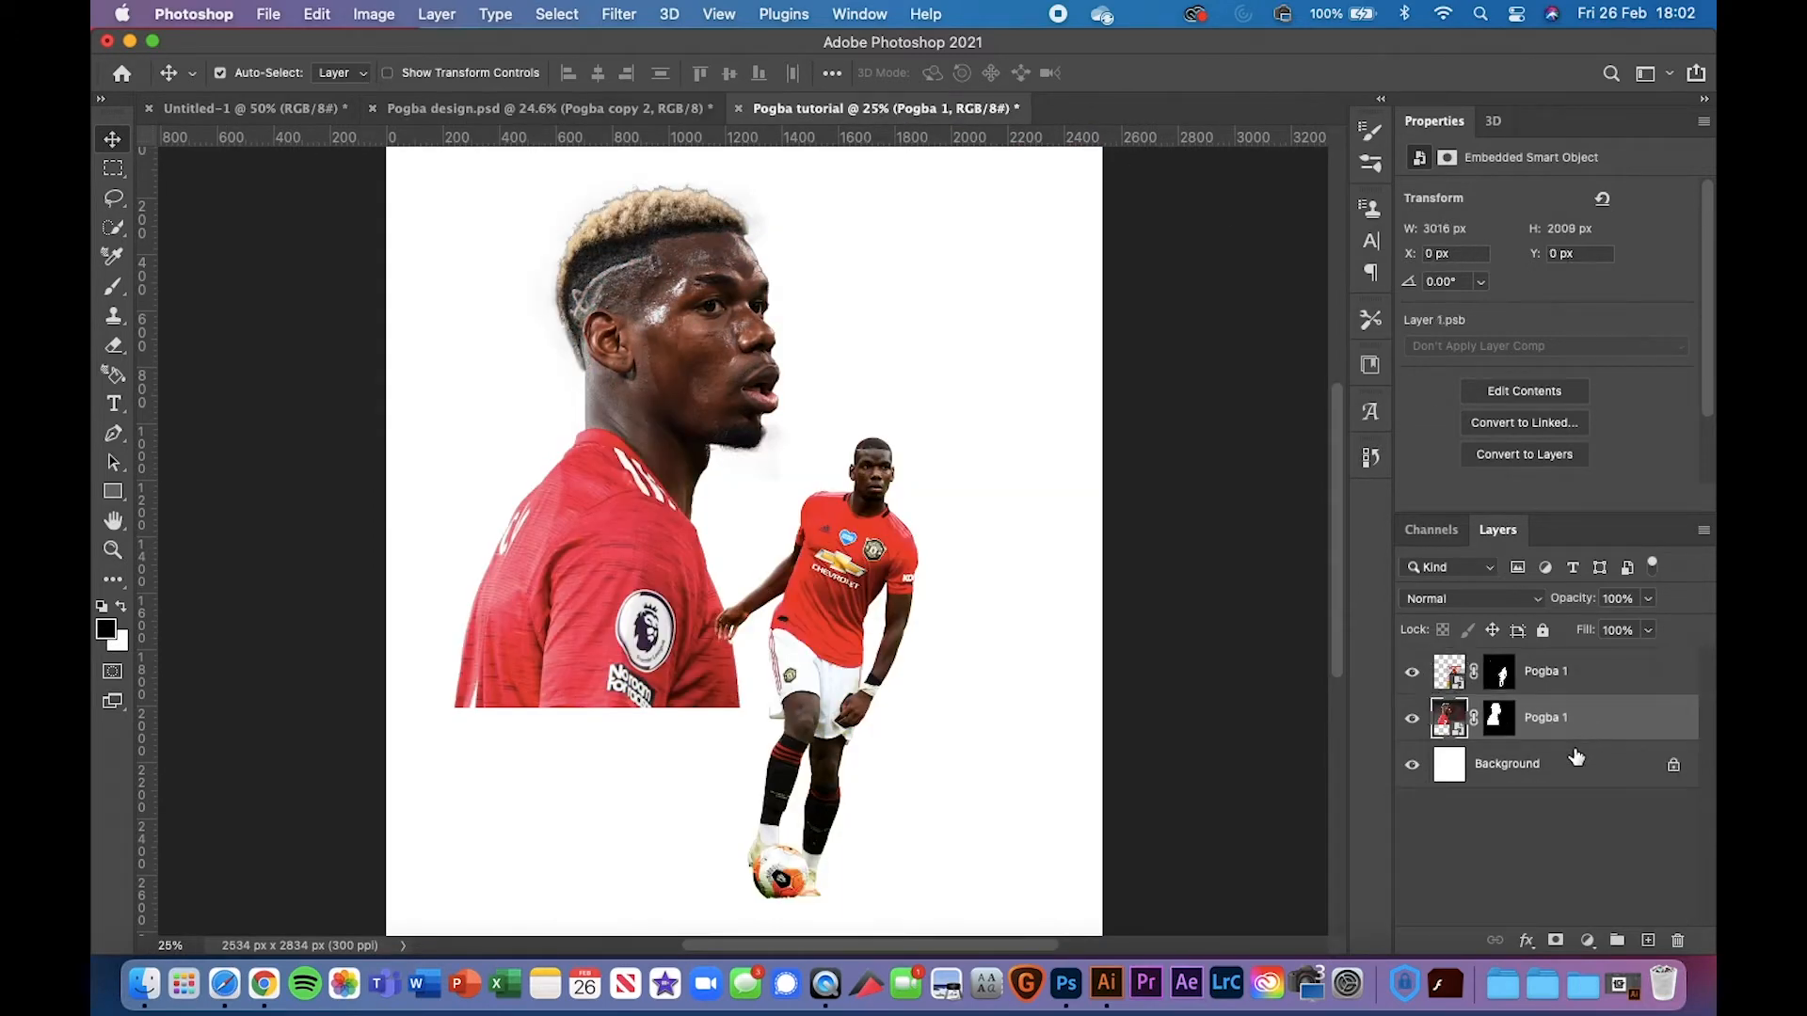
{"action": "left_click", "coordinate": [1578, 761]}
{"action": "left_click", "coordinate": [1581, 687]}
{"action": "left_click", "coordinate": [1589, 733]}
{"action": "right_click", "coordinate": [124, 495]}
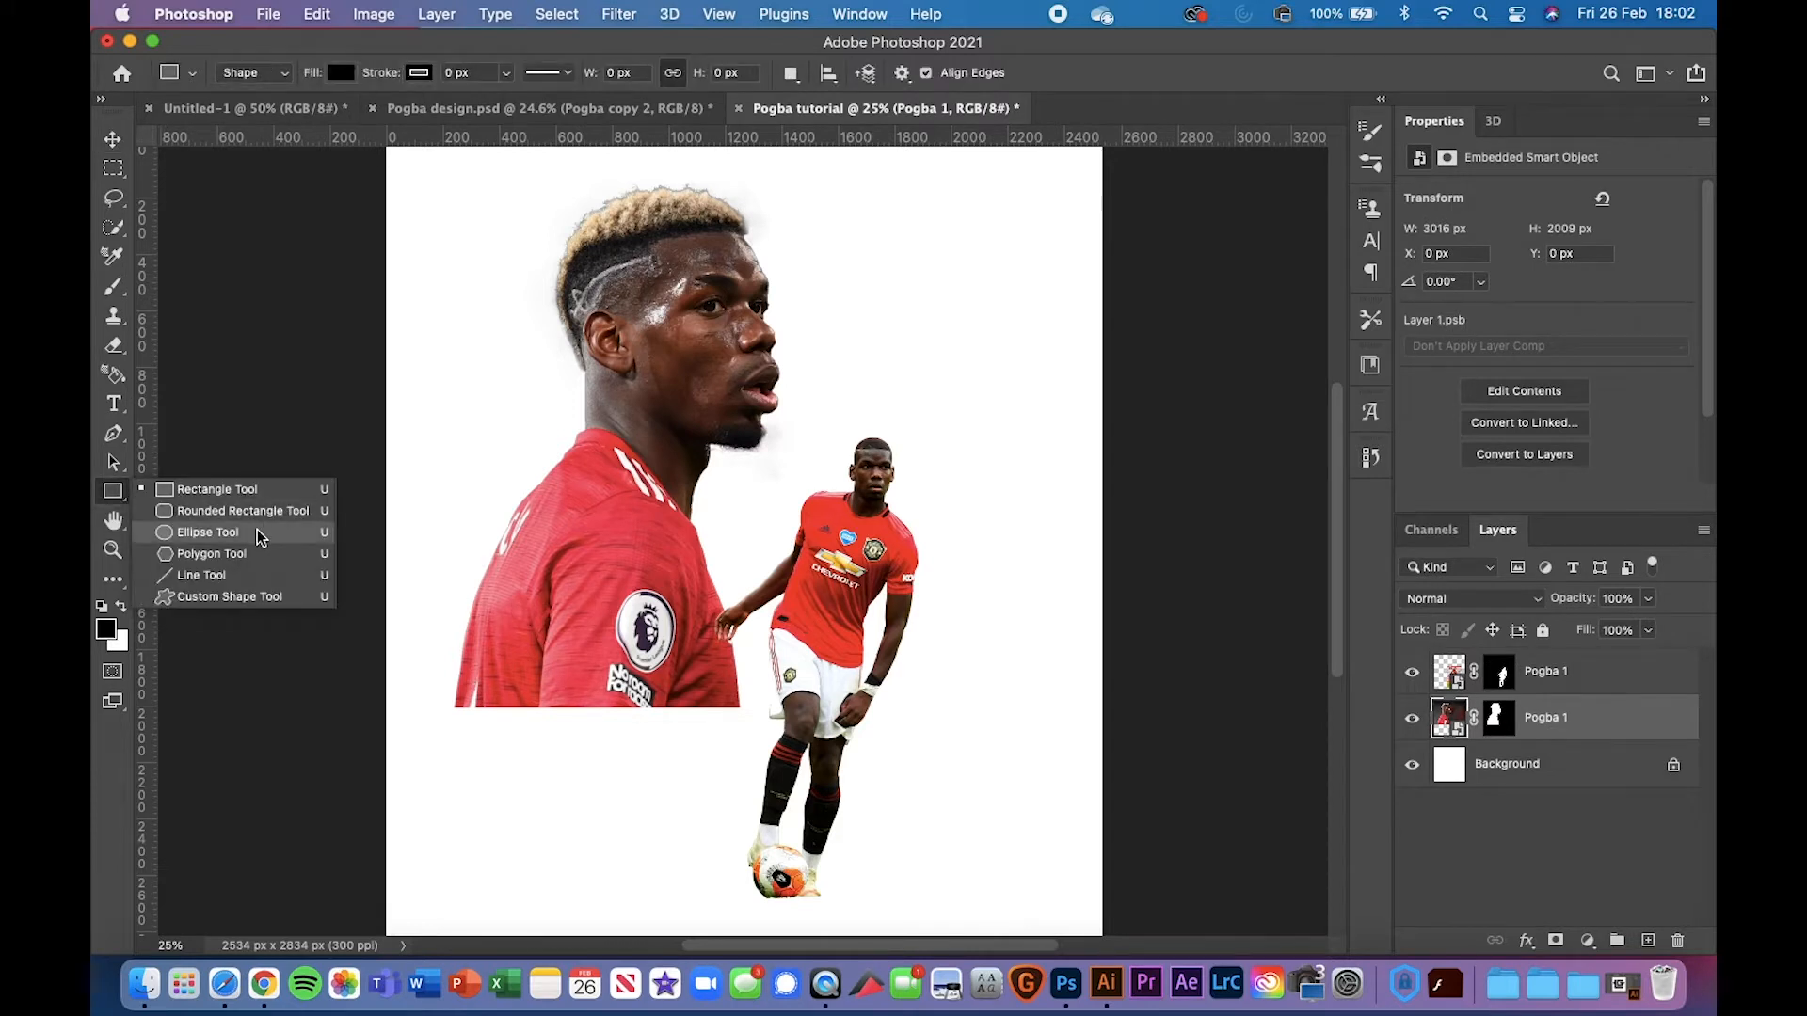
{"action": "left_click", "coordinate": [254, 561]}
{"action": "left_click_drag", "start_coordinate": [345, 639], "coordinate": [915, 925]}
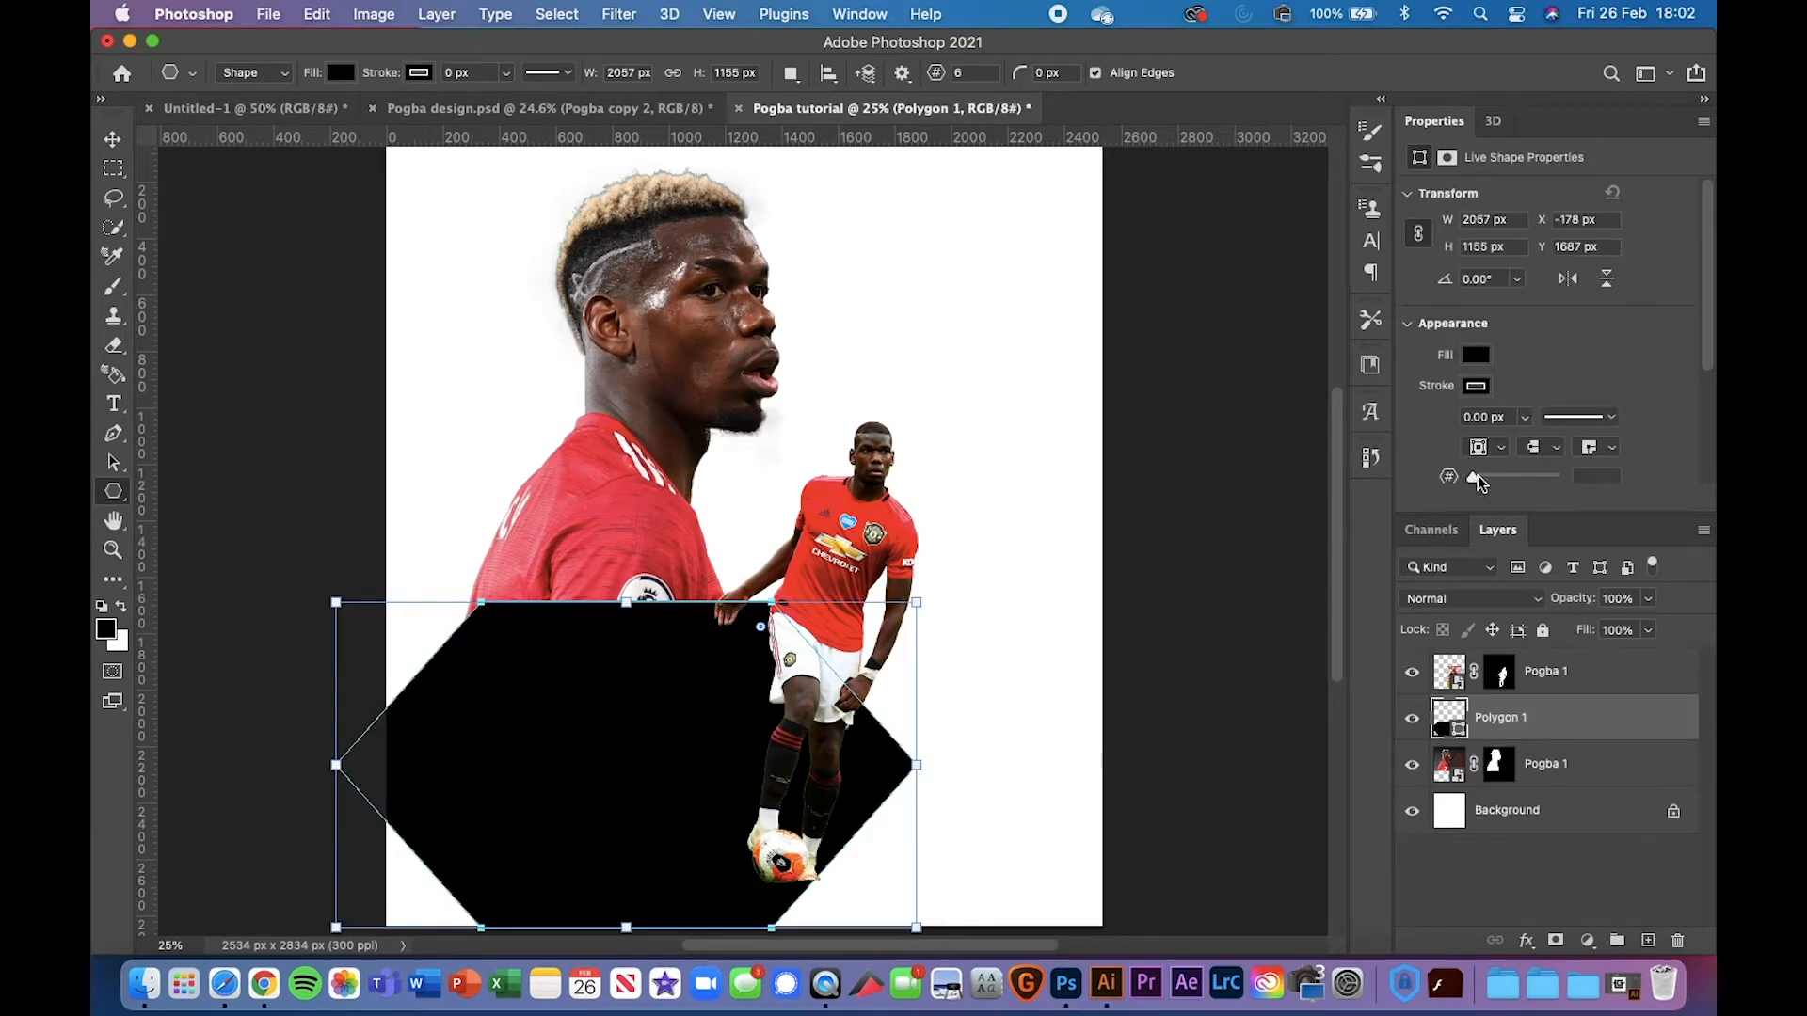
{"action": "mouse_move", "coordinate": [1476, 477]}
{"action": "left_mouse_down"}
{"action": "mouse_move", "coordinate": [1527, 476]}
{"action": "mouse_move", "coordinate": [1477, 478]}
{"action": "left_mouse_up"}
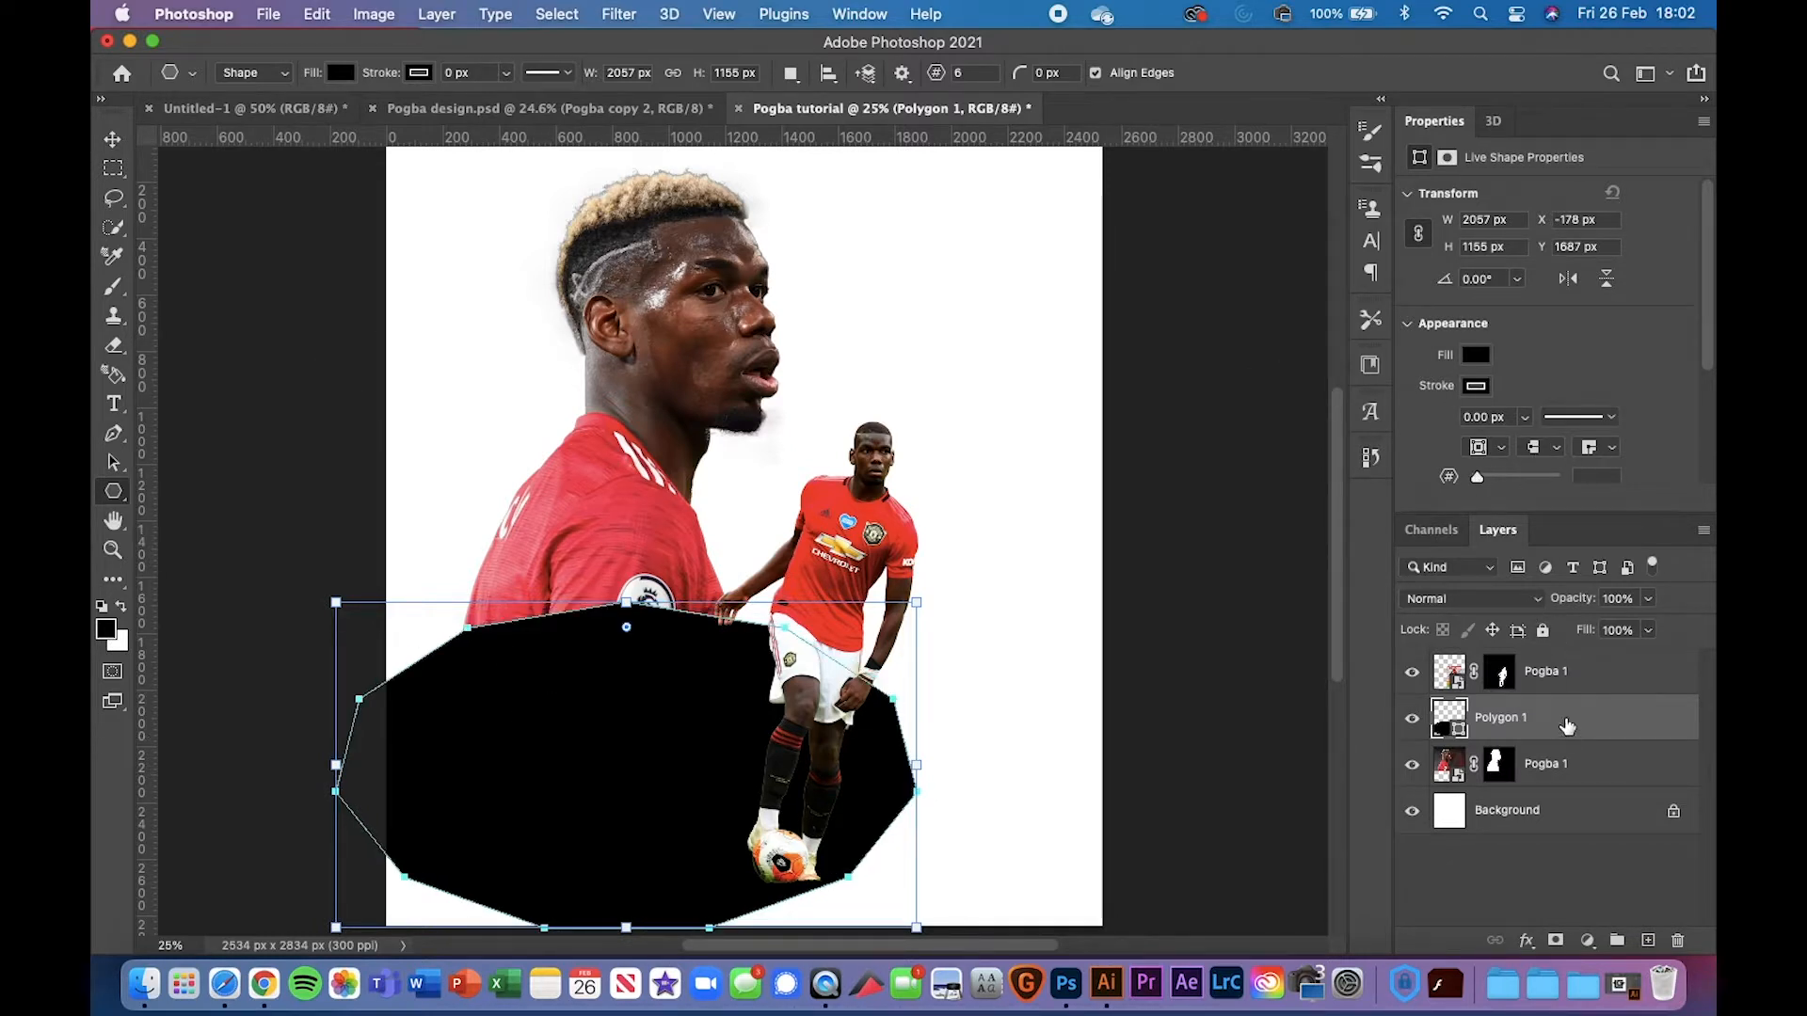
{"action": "key", "text": "BackSpace"}
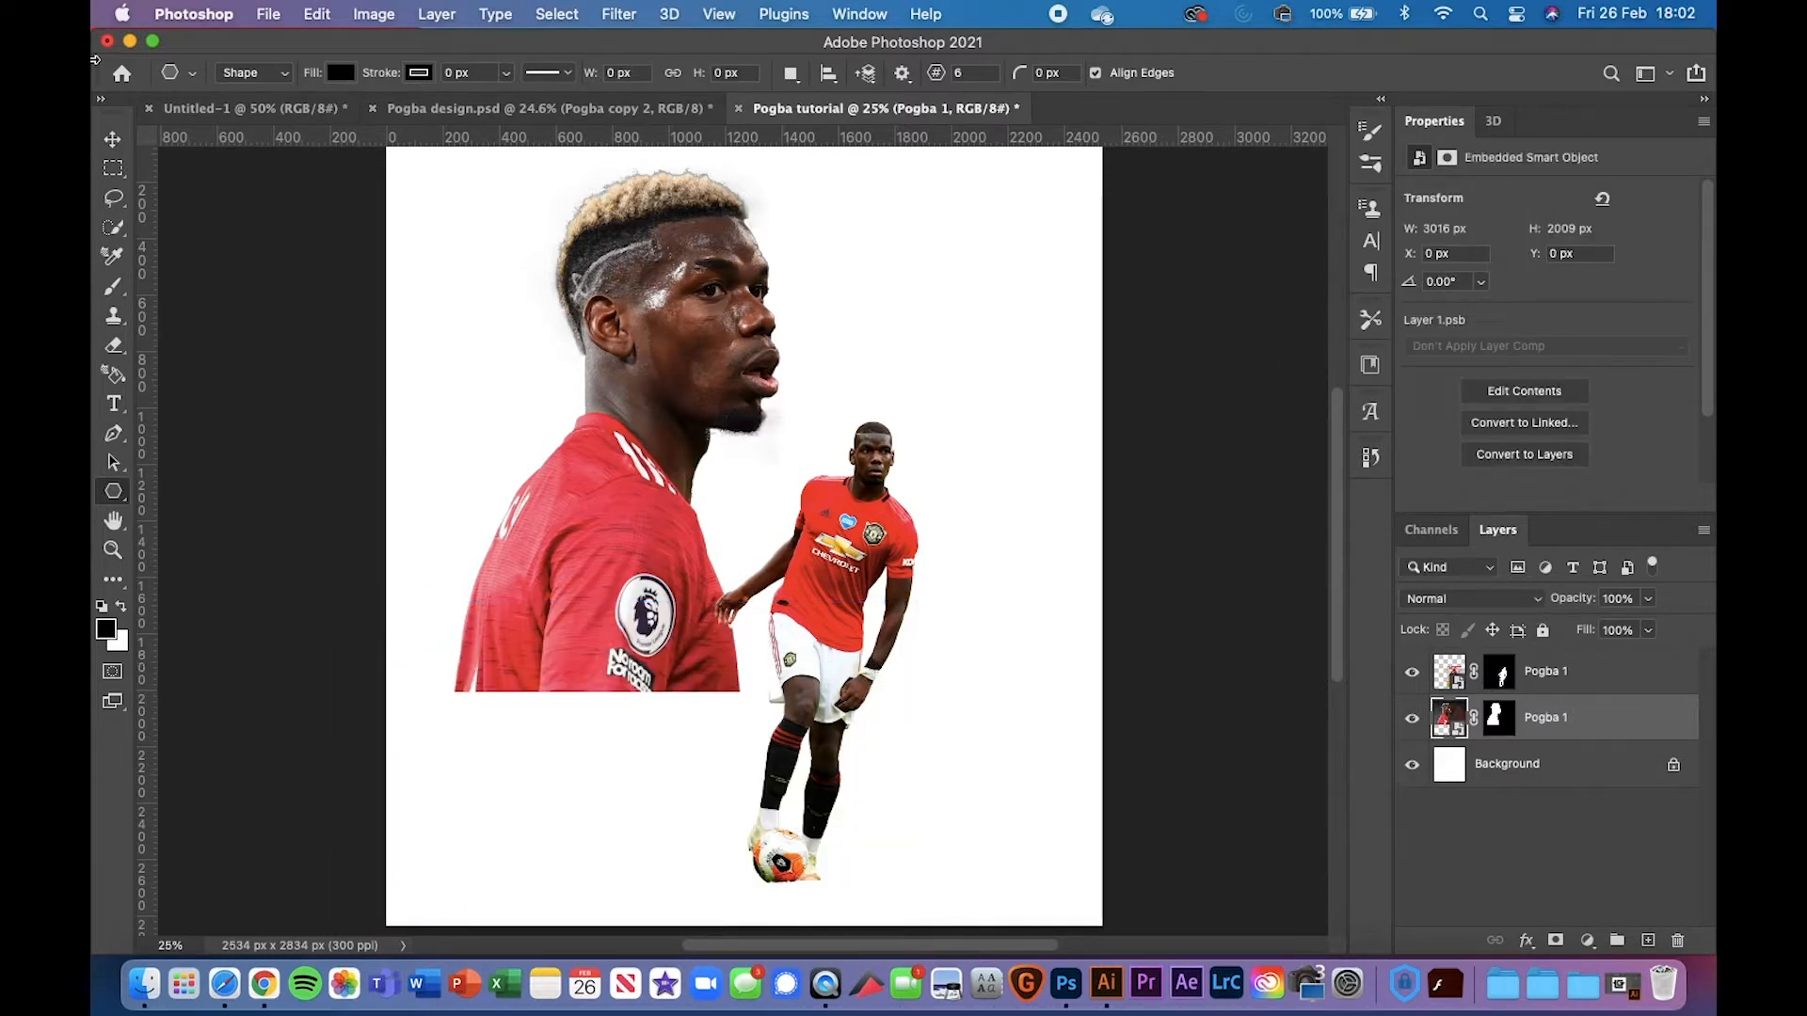
{"action": "left_click", "coordinate": [113, 433]}
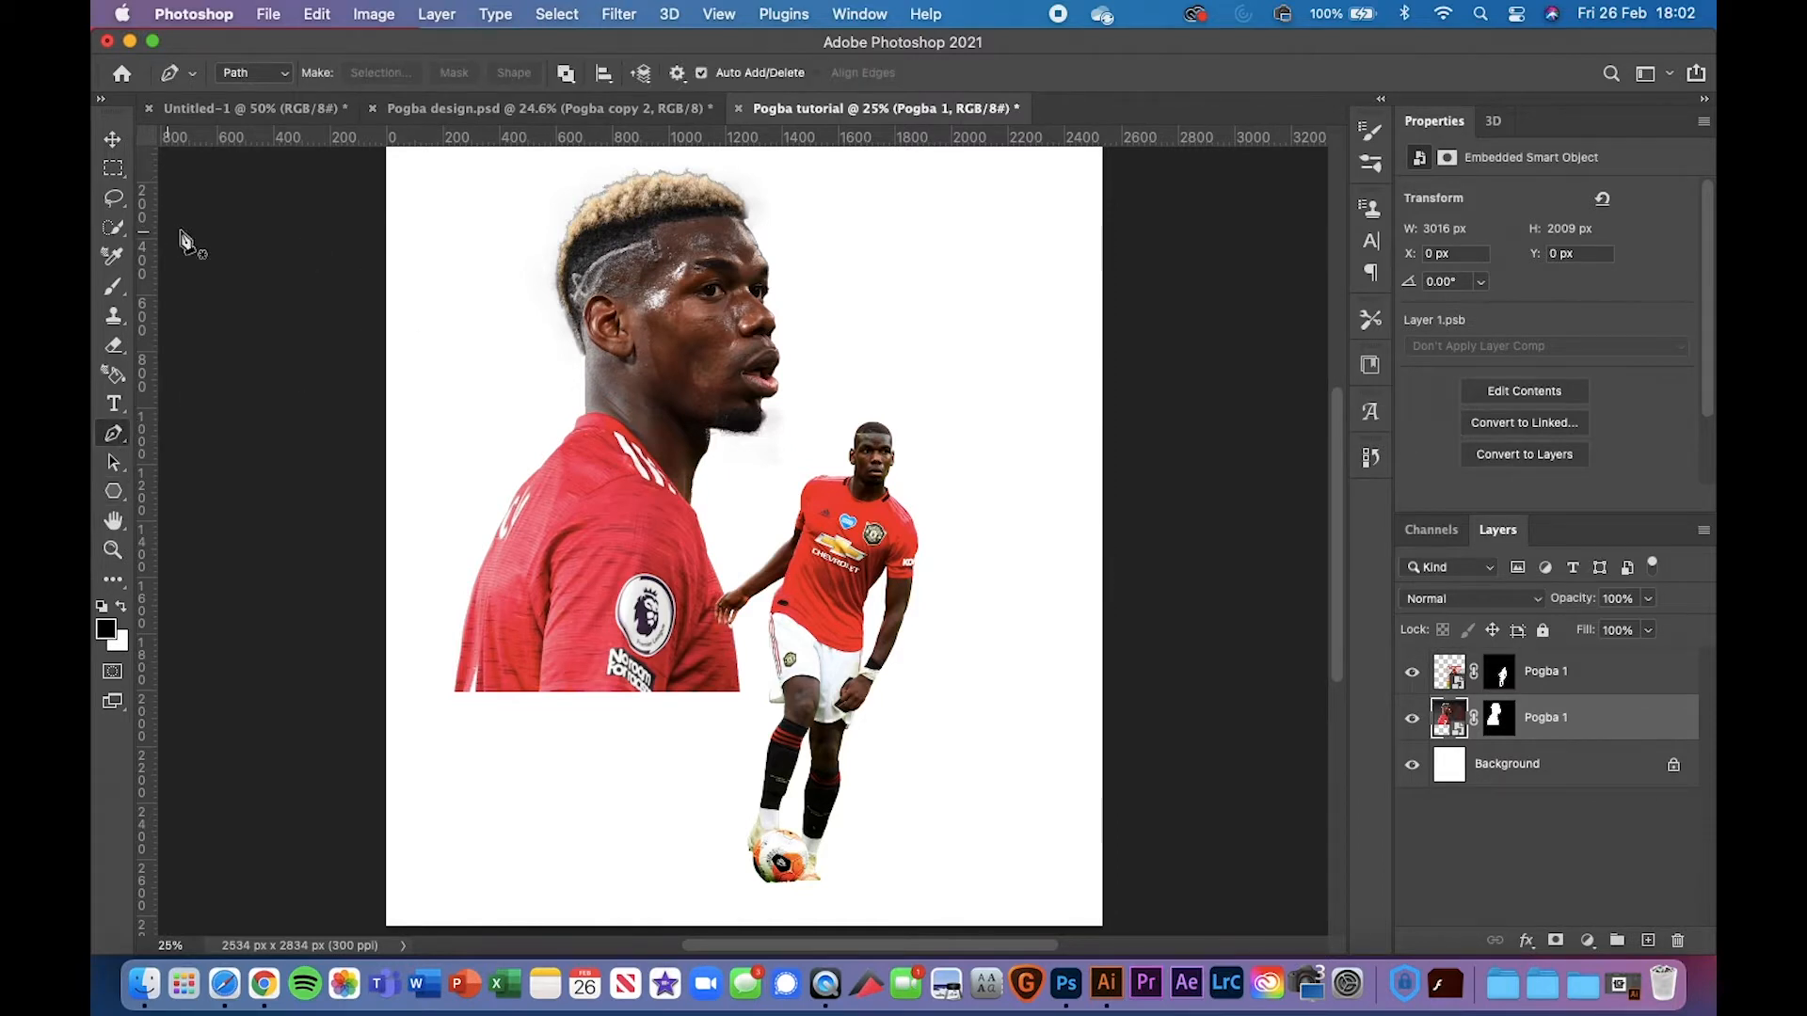
{"action": "left_click", "coordinate": [113, 198]}
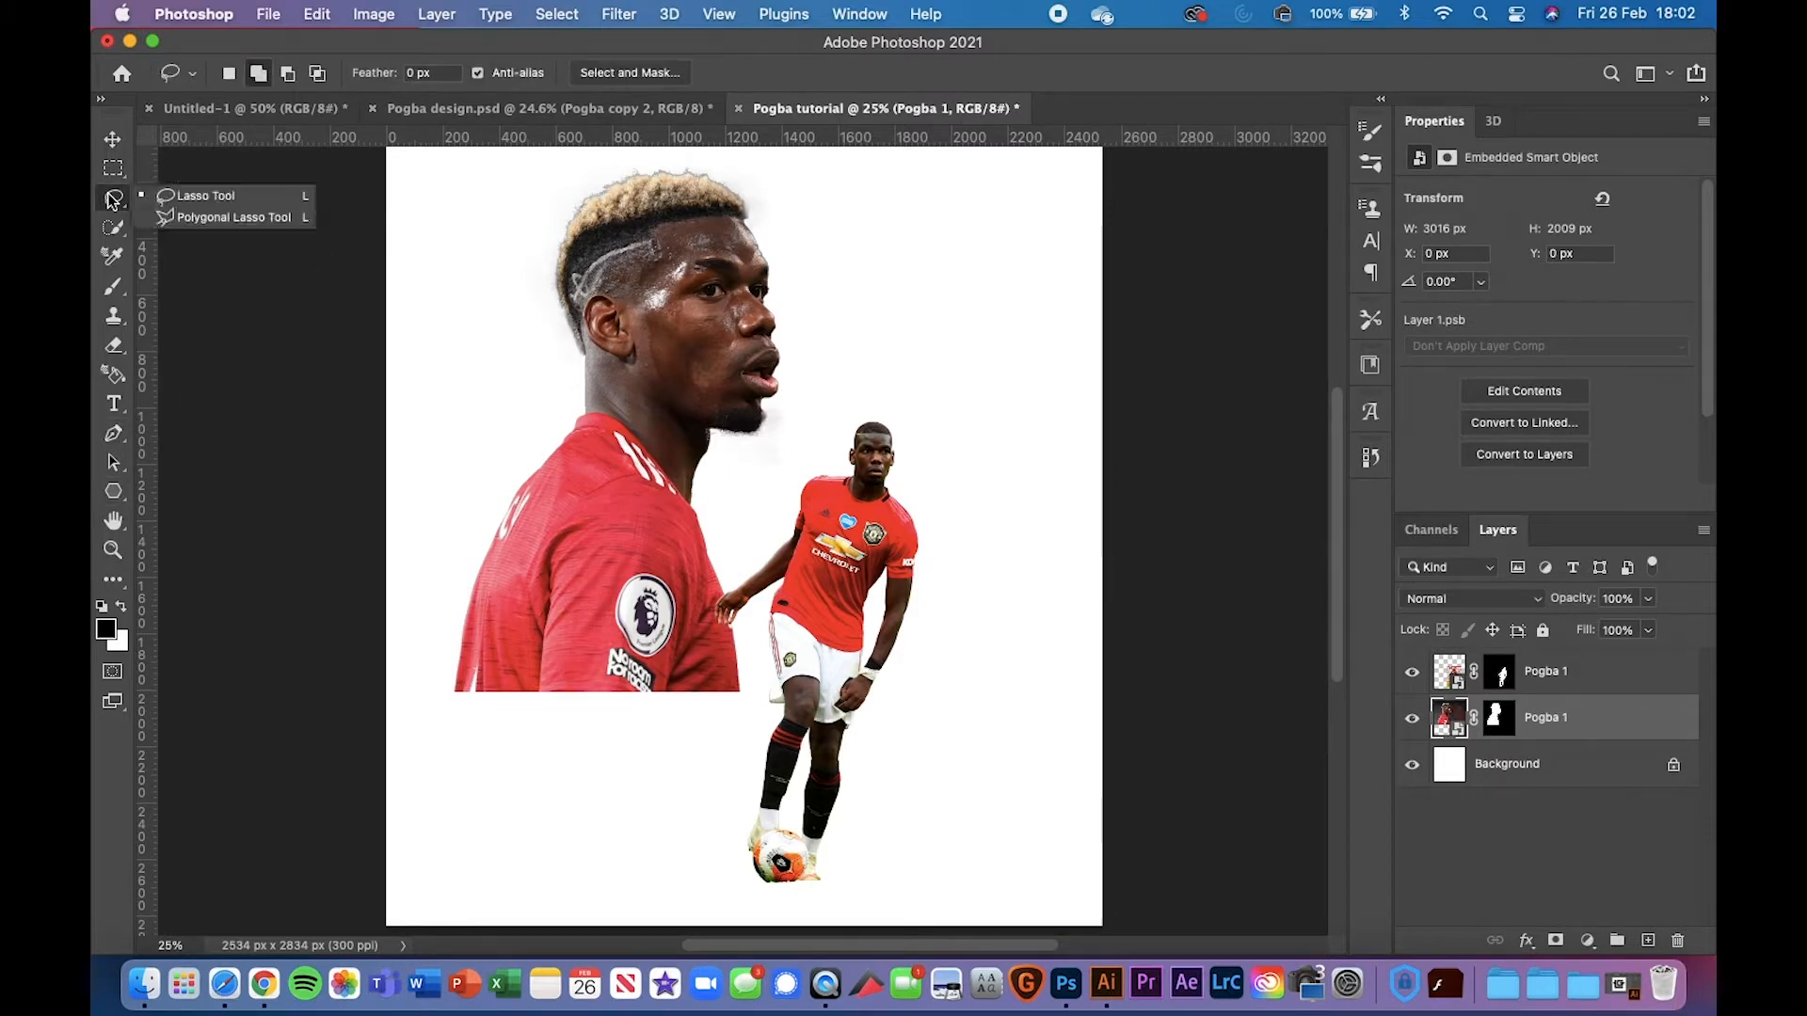
Settle on the Polygonal Lasso Tool and bring up the Pogba design.psd reference
{"action": "left_click", "coordinate": [225, 217]}
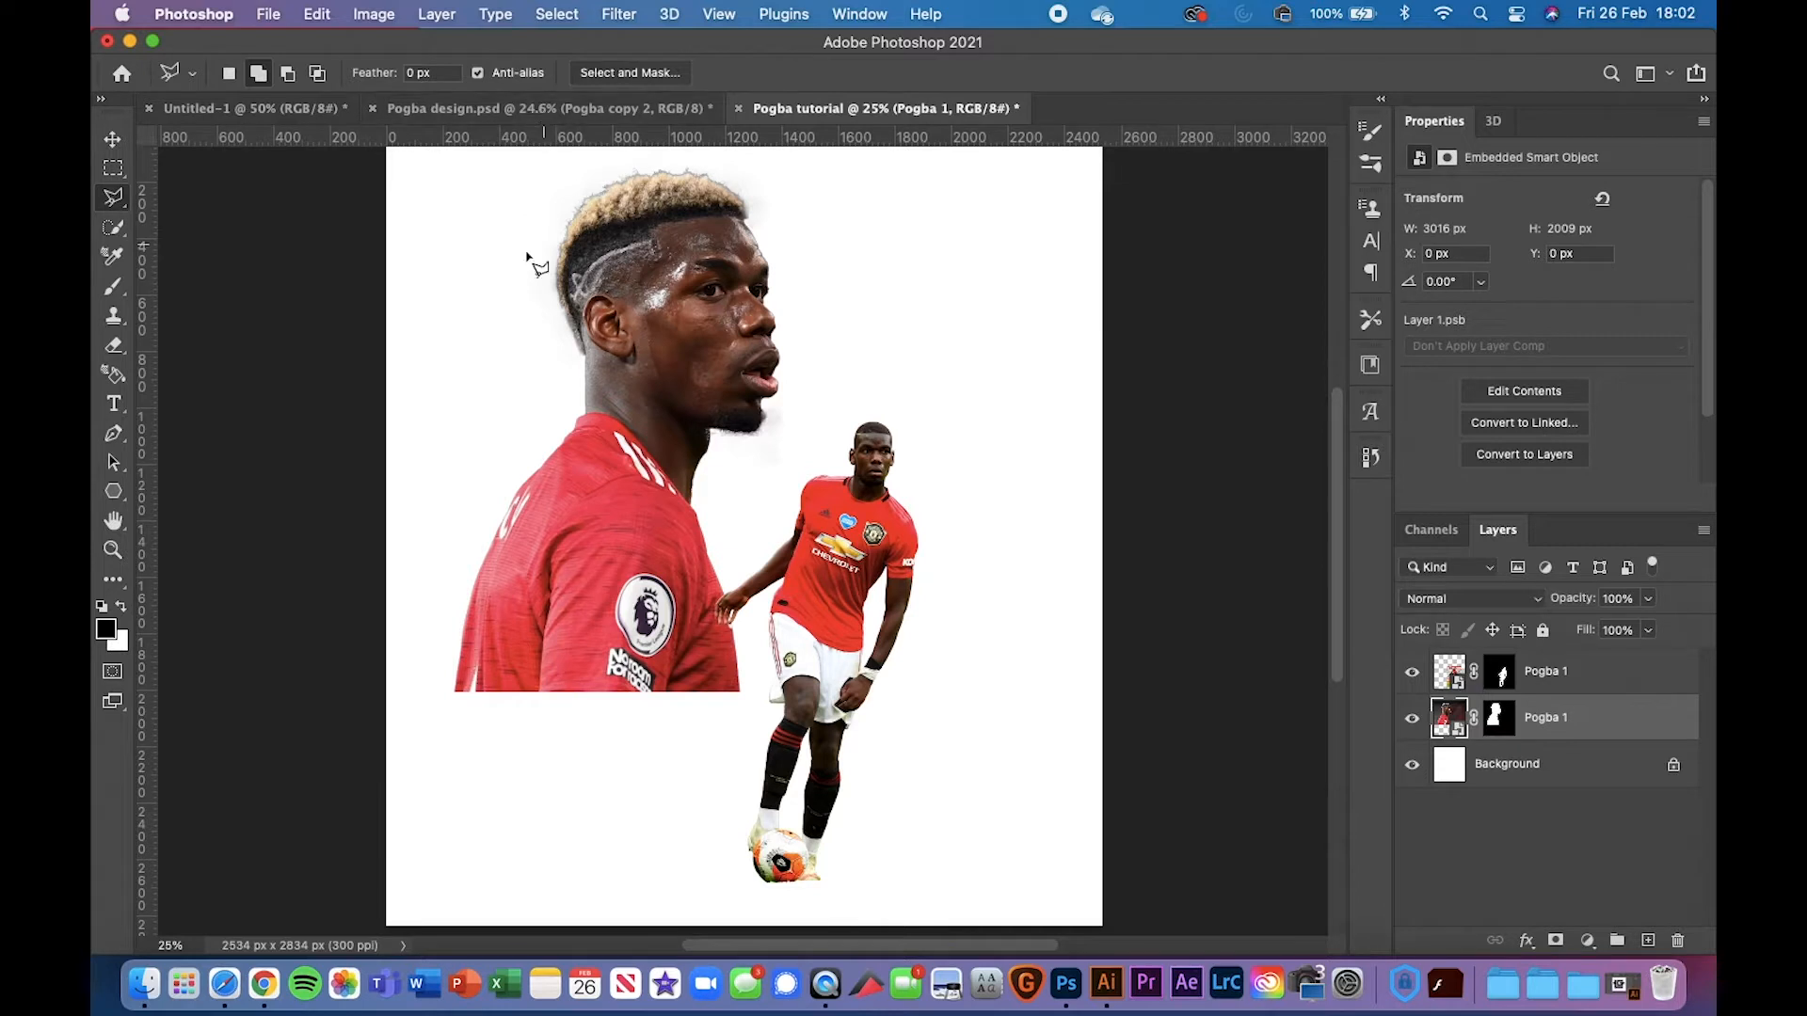
{"action": "key", "text": "shift+l"}
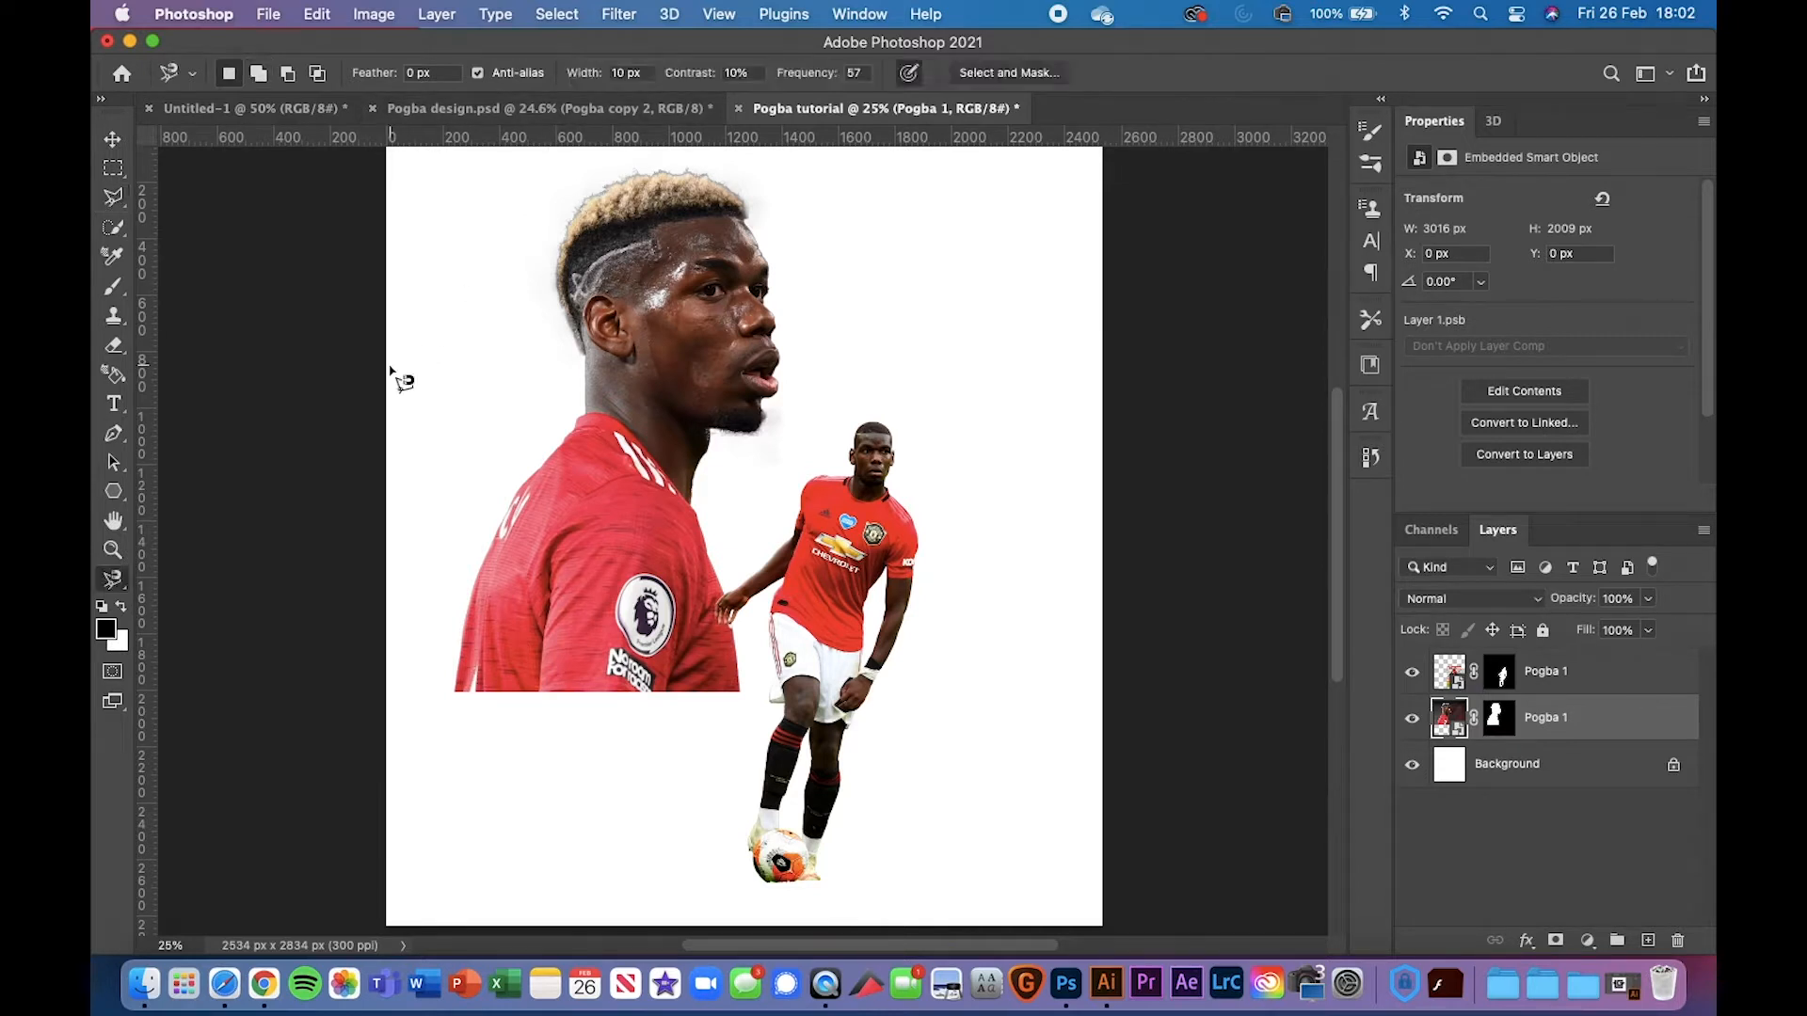
{"action": "key", "text": "shift+l"}
{"action": "key", "text": "shift+l"}
{"action": "key", "text": "shift+l"}
{"action": "key", "text": "shift+l"}
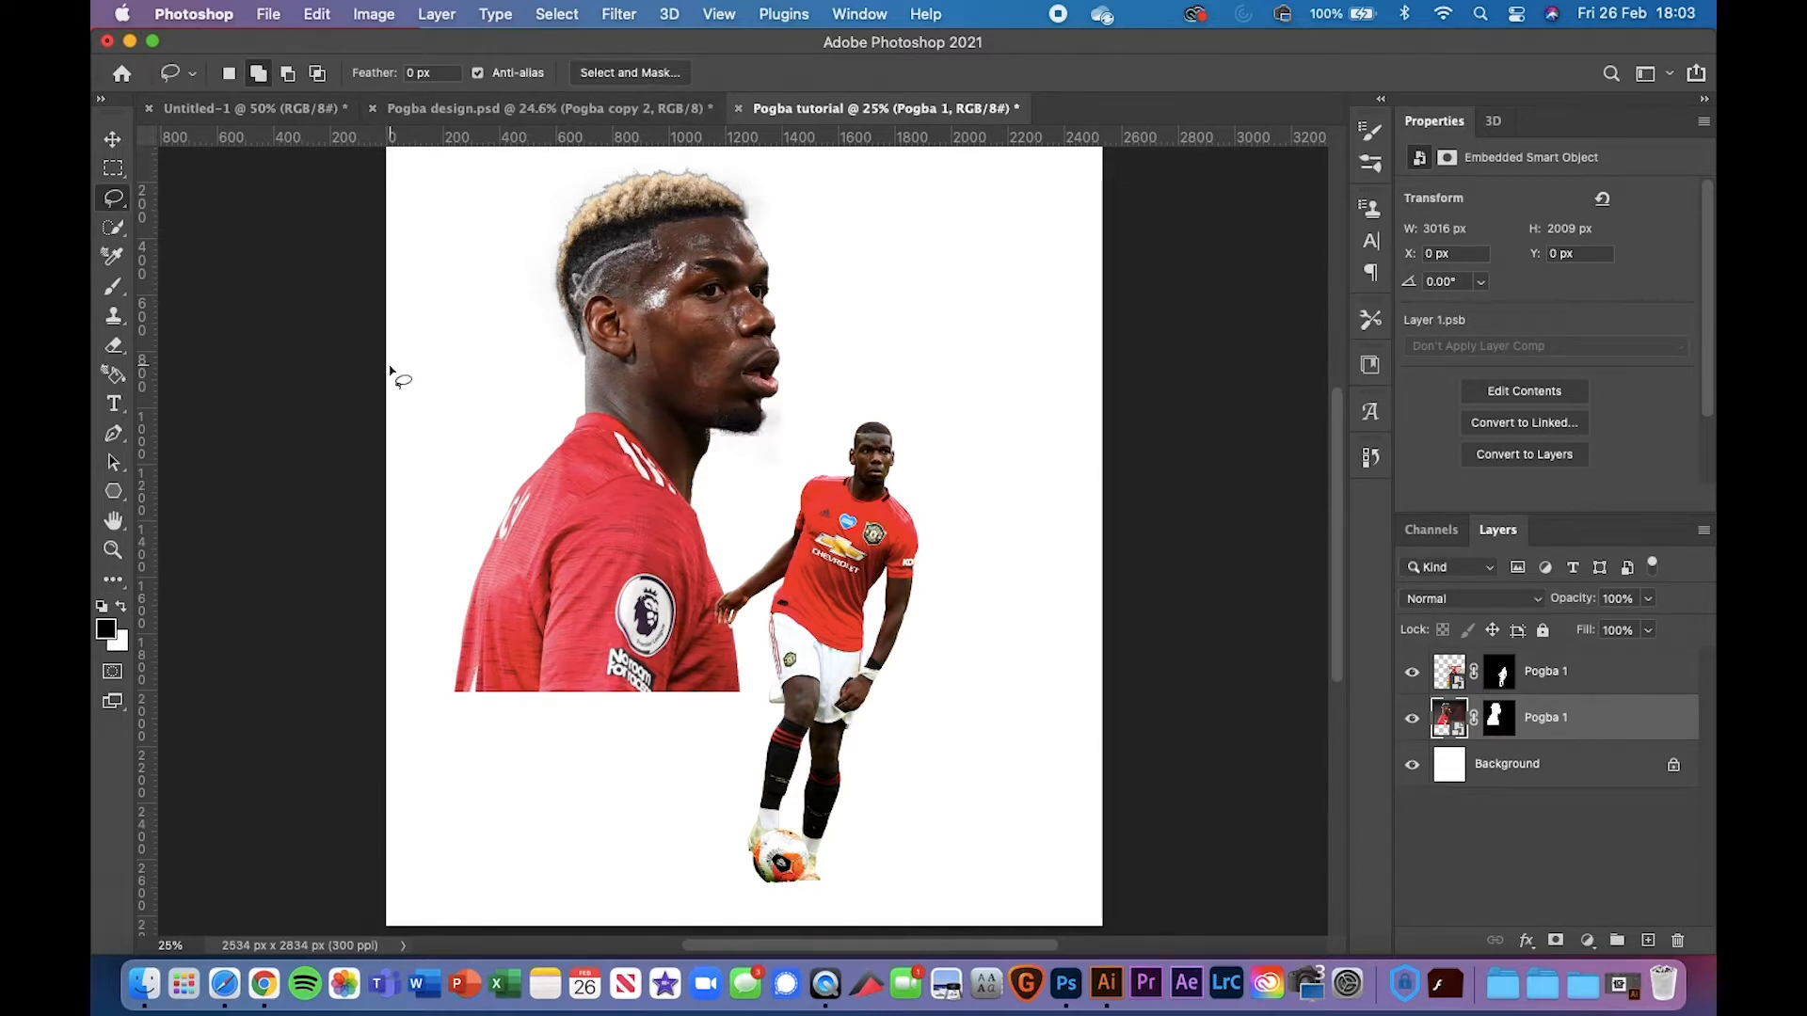
{"action": "key", "text": "shift+l"}
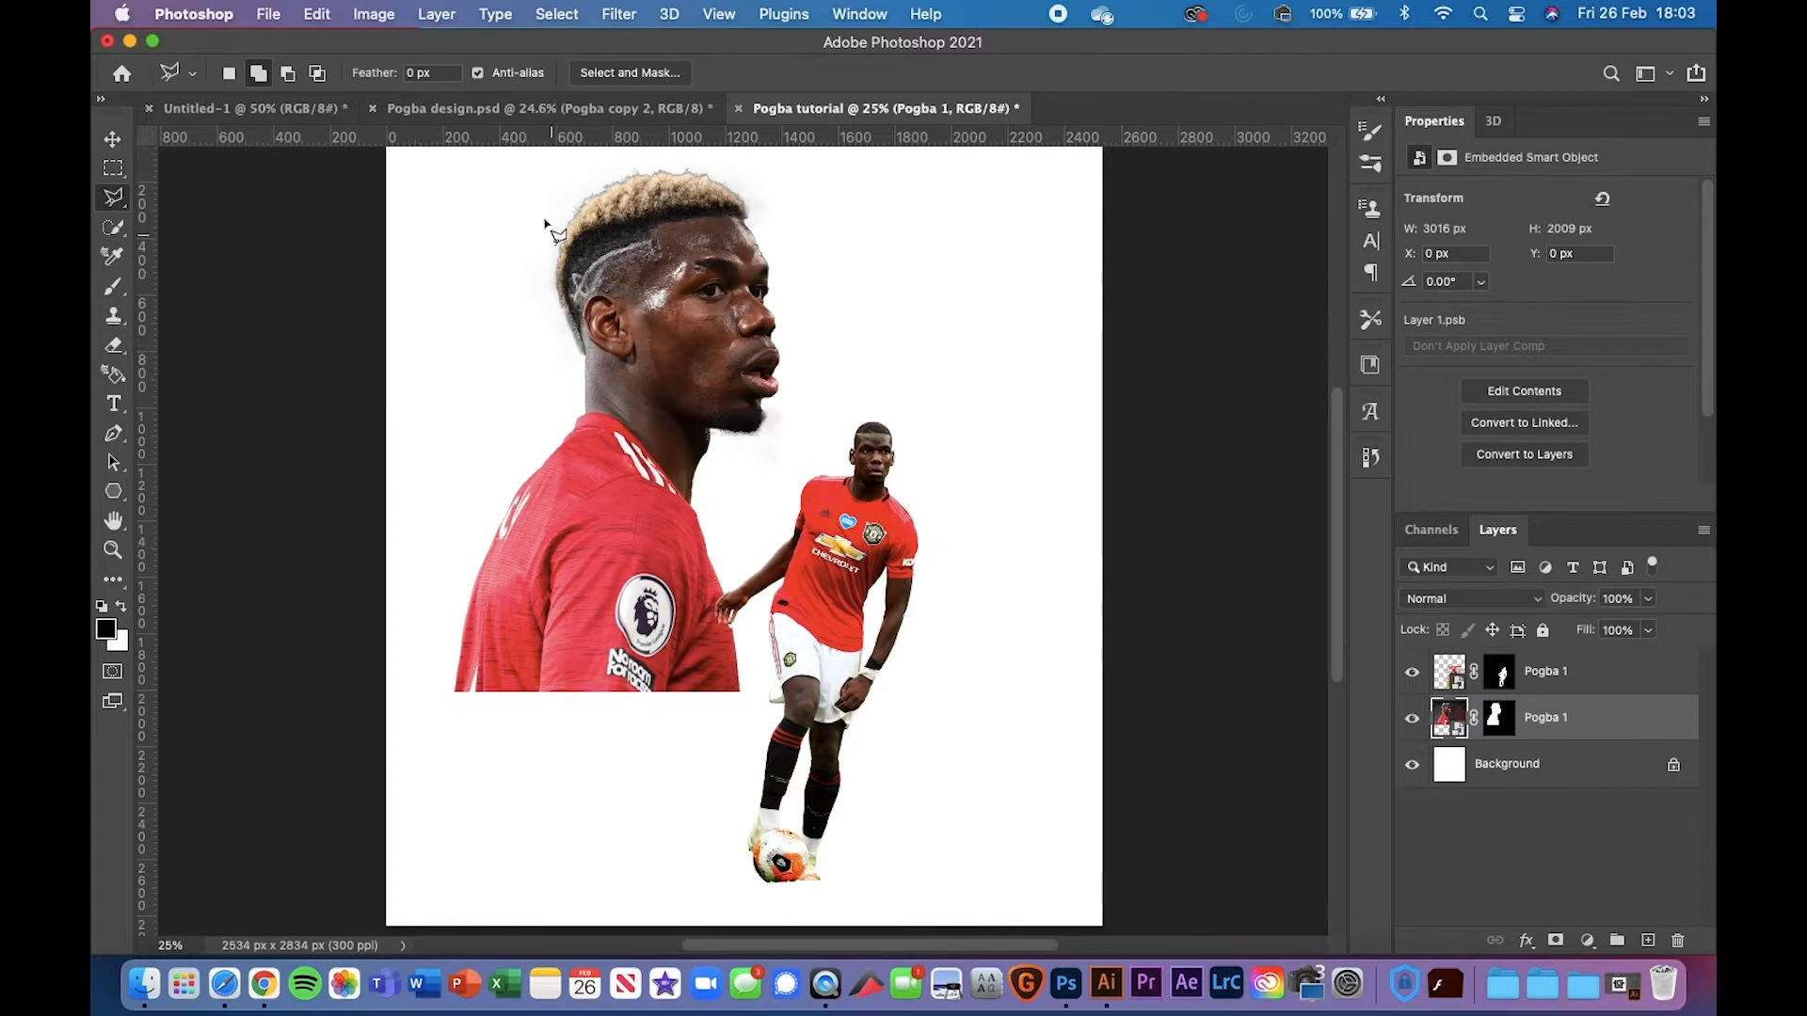
{"action": "left_click", "coordinate": [525, 111]}
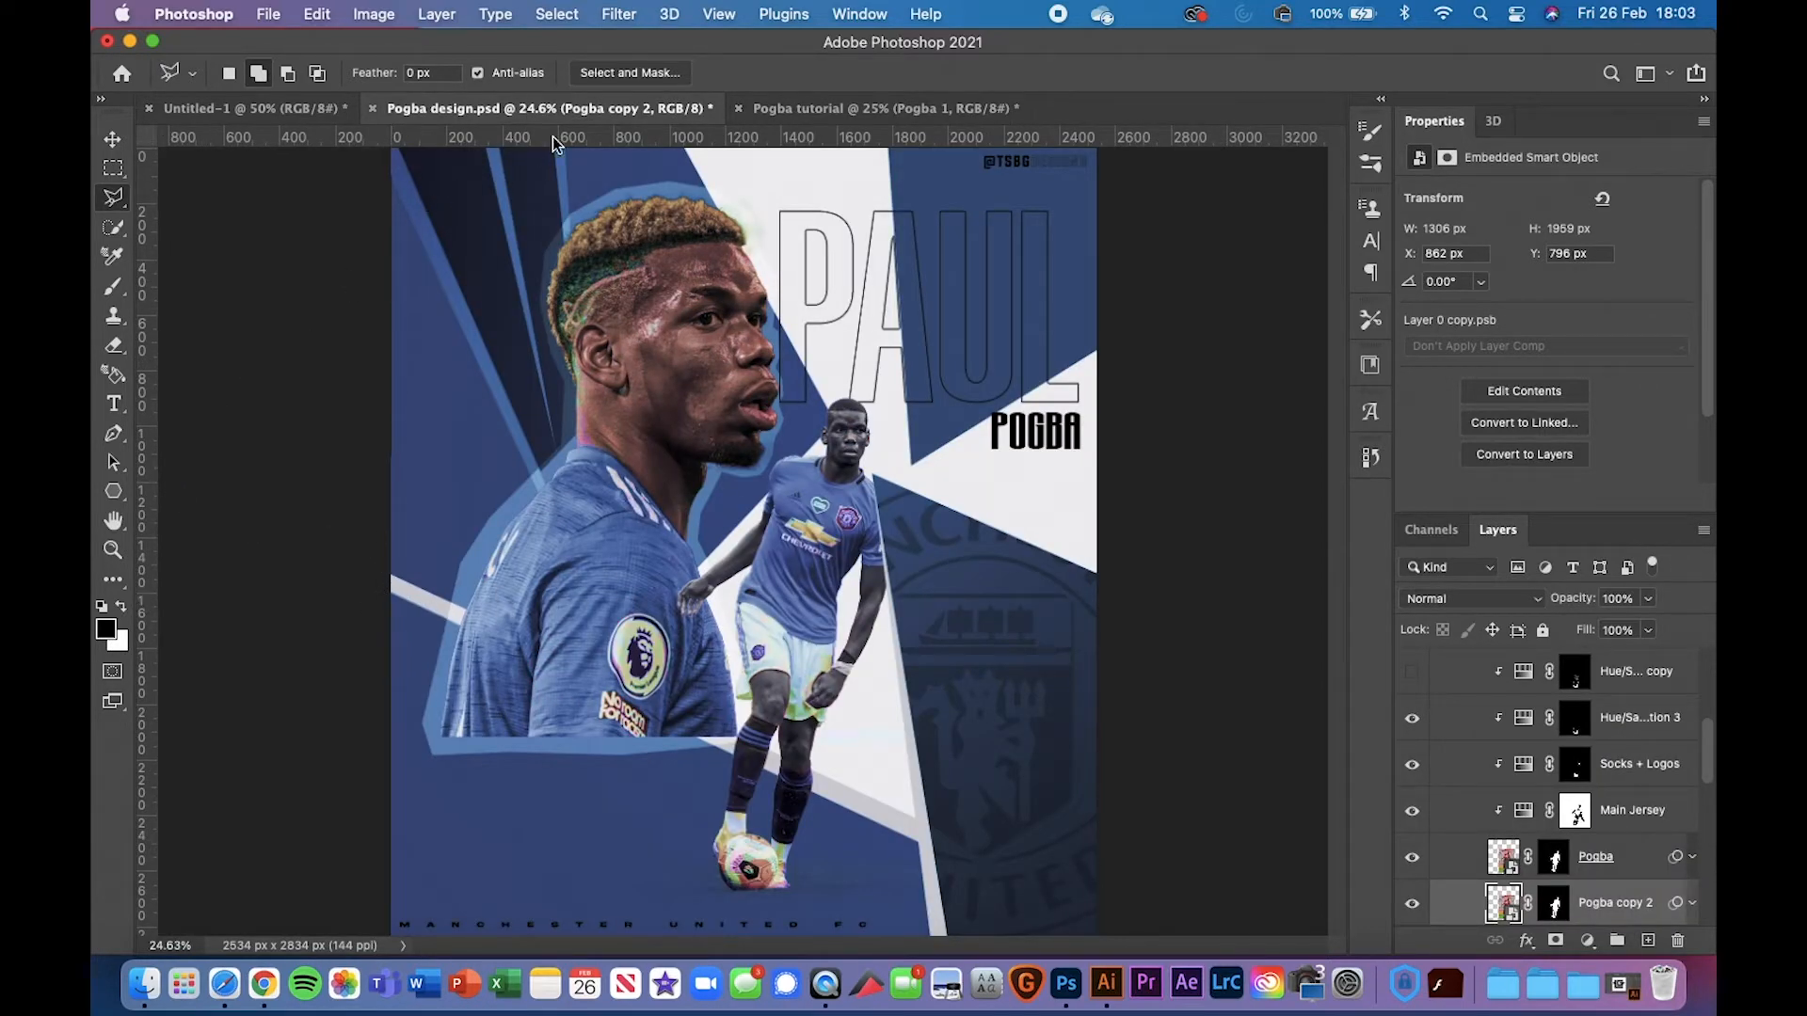
Measure the reference with temporary guides, then begin a polygonal lasso at the tutorial canvas's left edge
{"action": "left_click_drag", "start_coordinate": [516, 137], "coordinate": [610, 589]}
{"action": "left_click", "coordinate": [759, 110]}
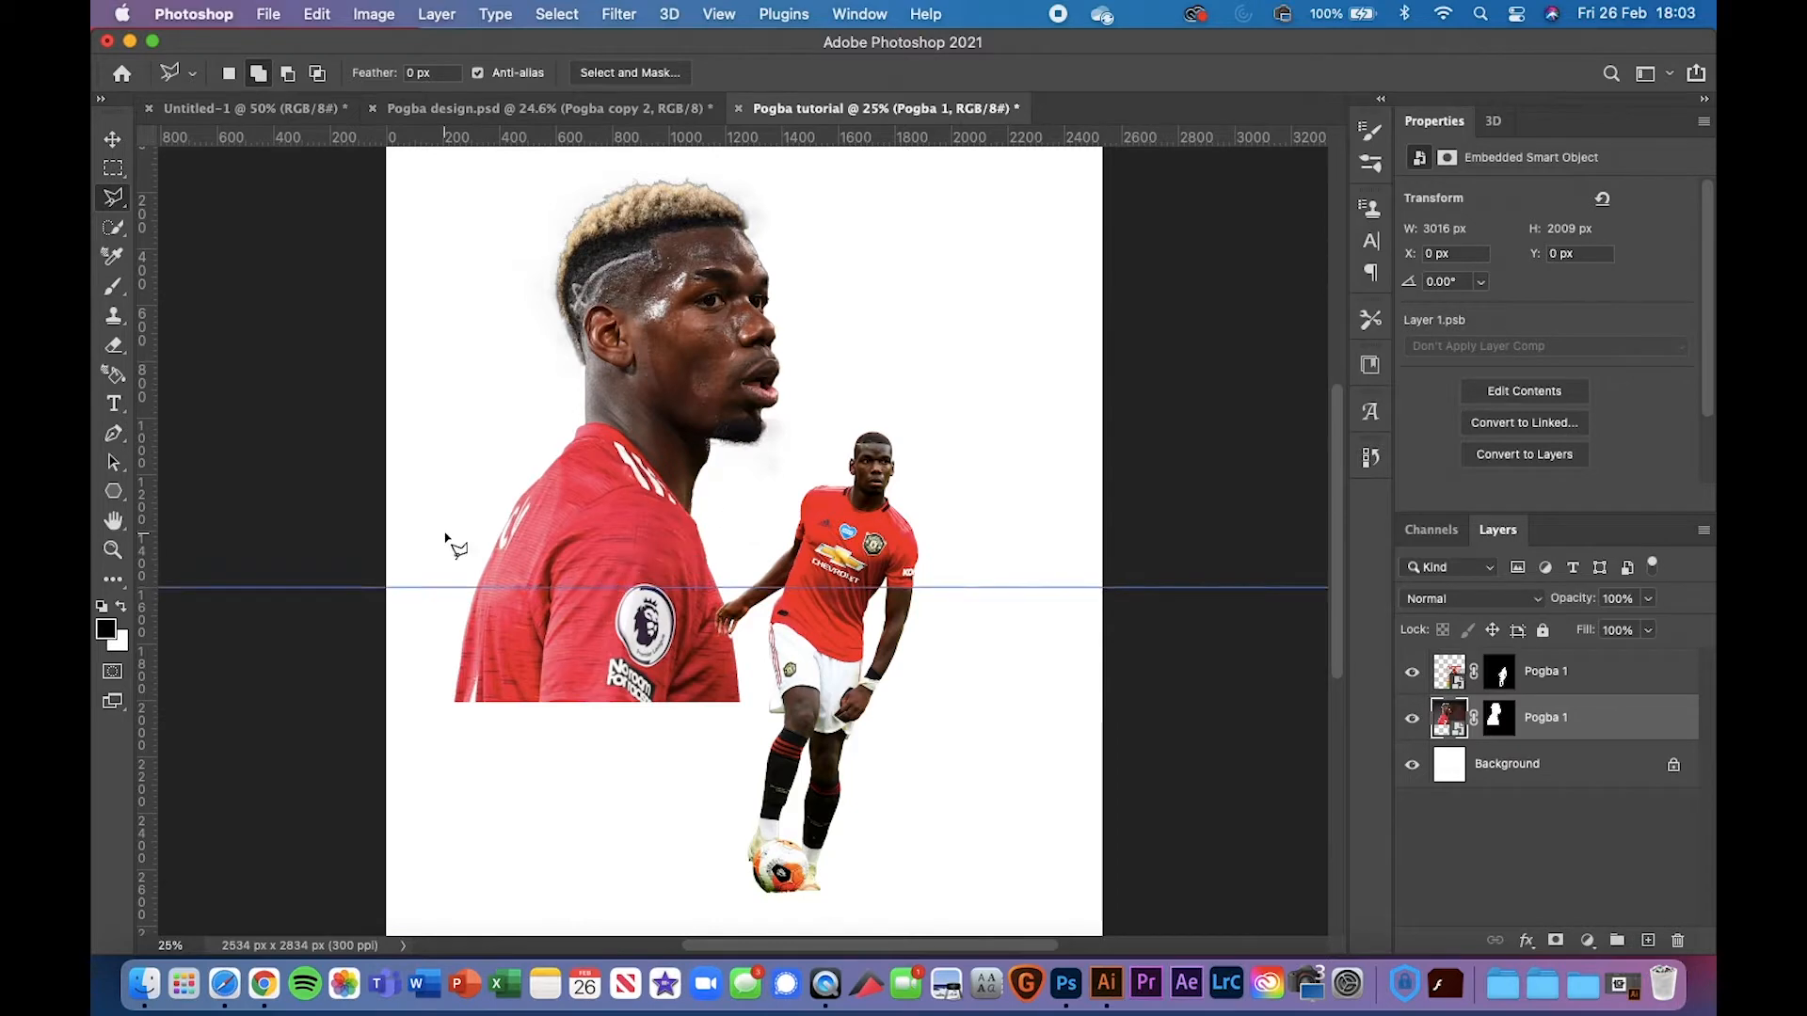
{"action": "left_click", "coordinate": [560, 107]}
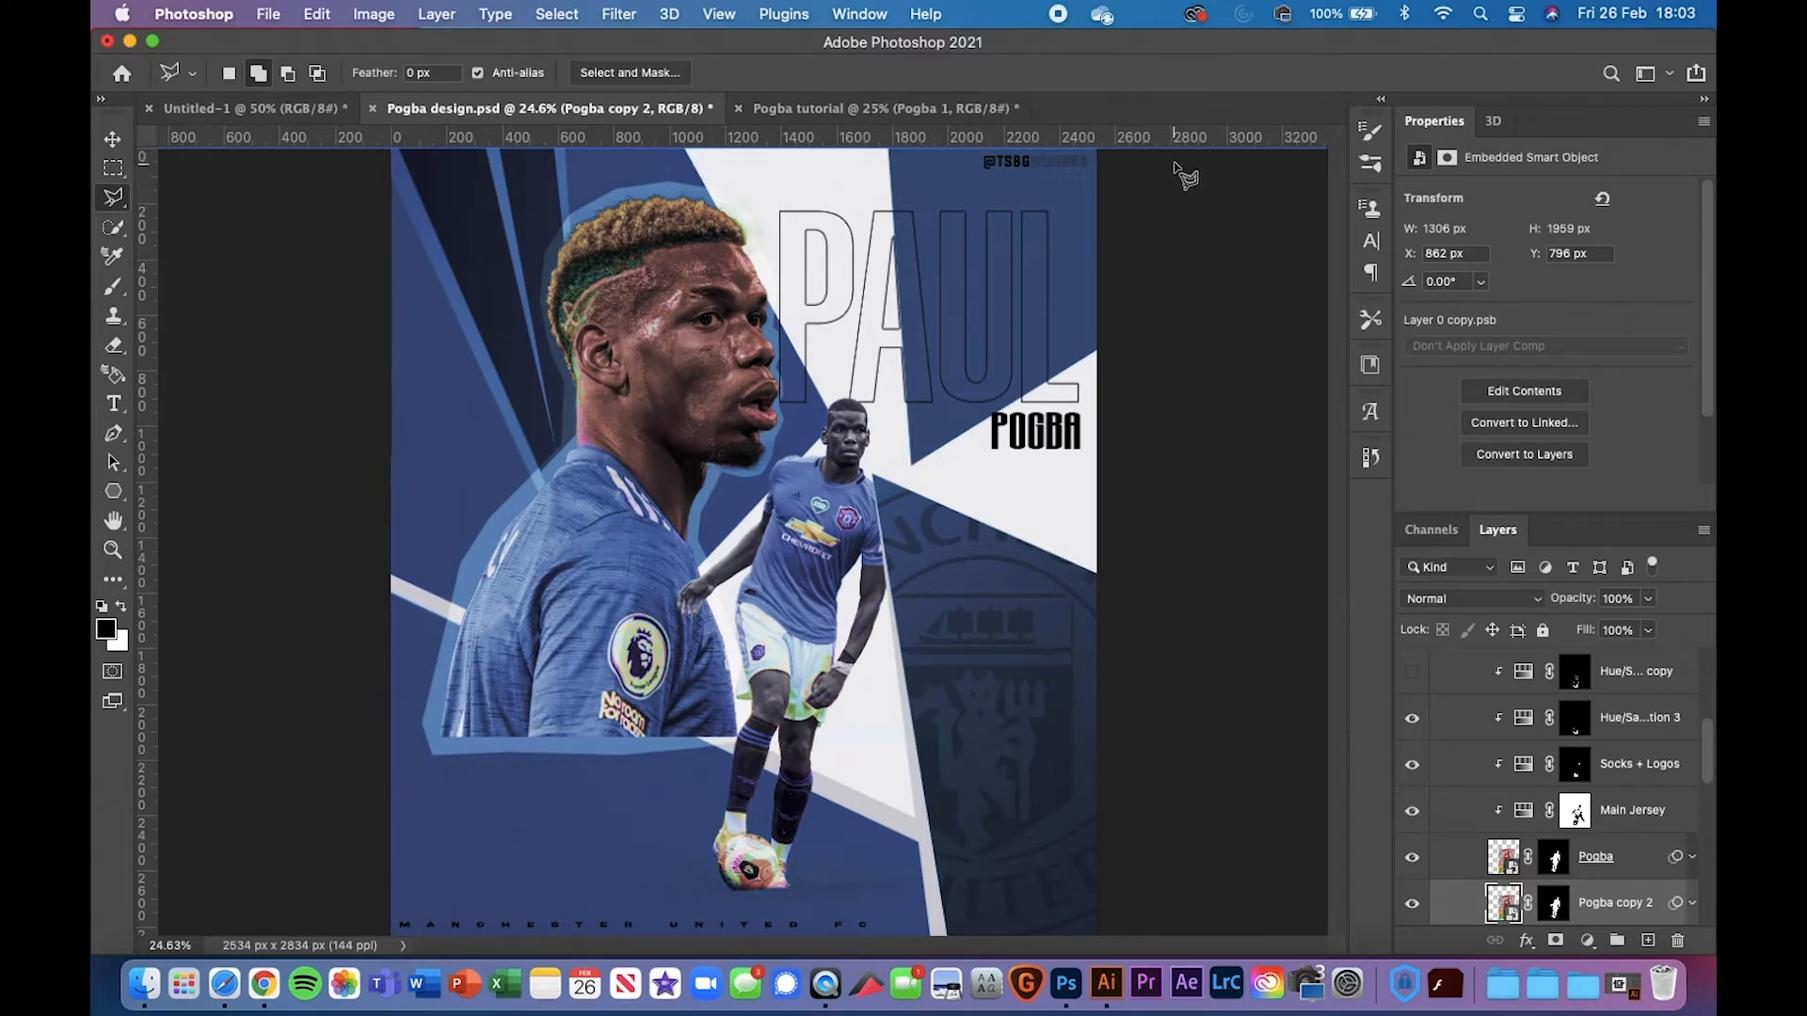
{"action": "left_click_drag", "start_coordinate": [1180, 149], "coordinate": [1136, 845]}
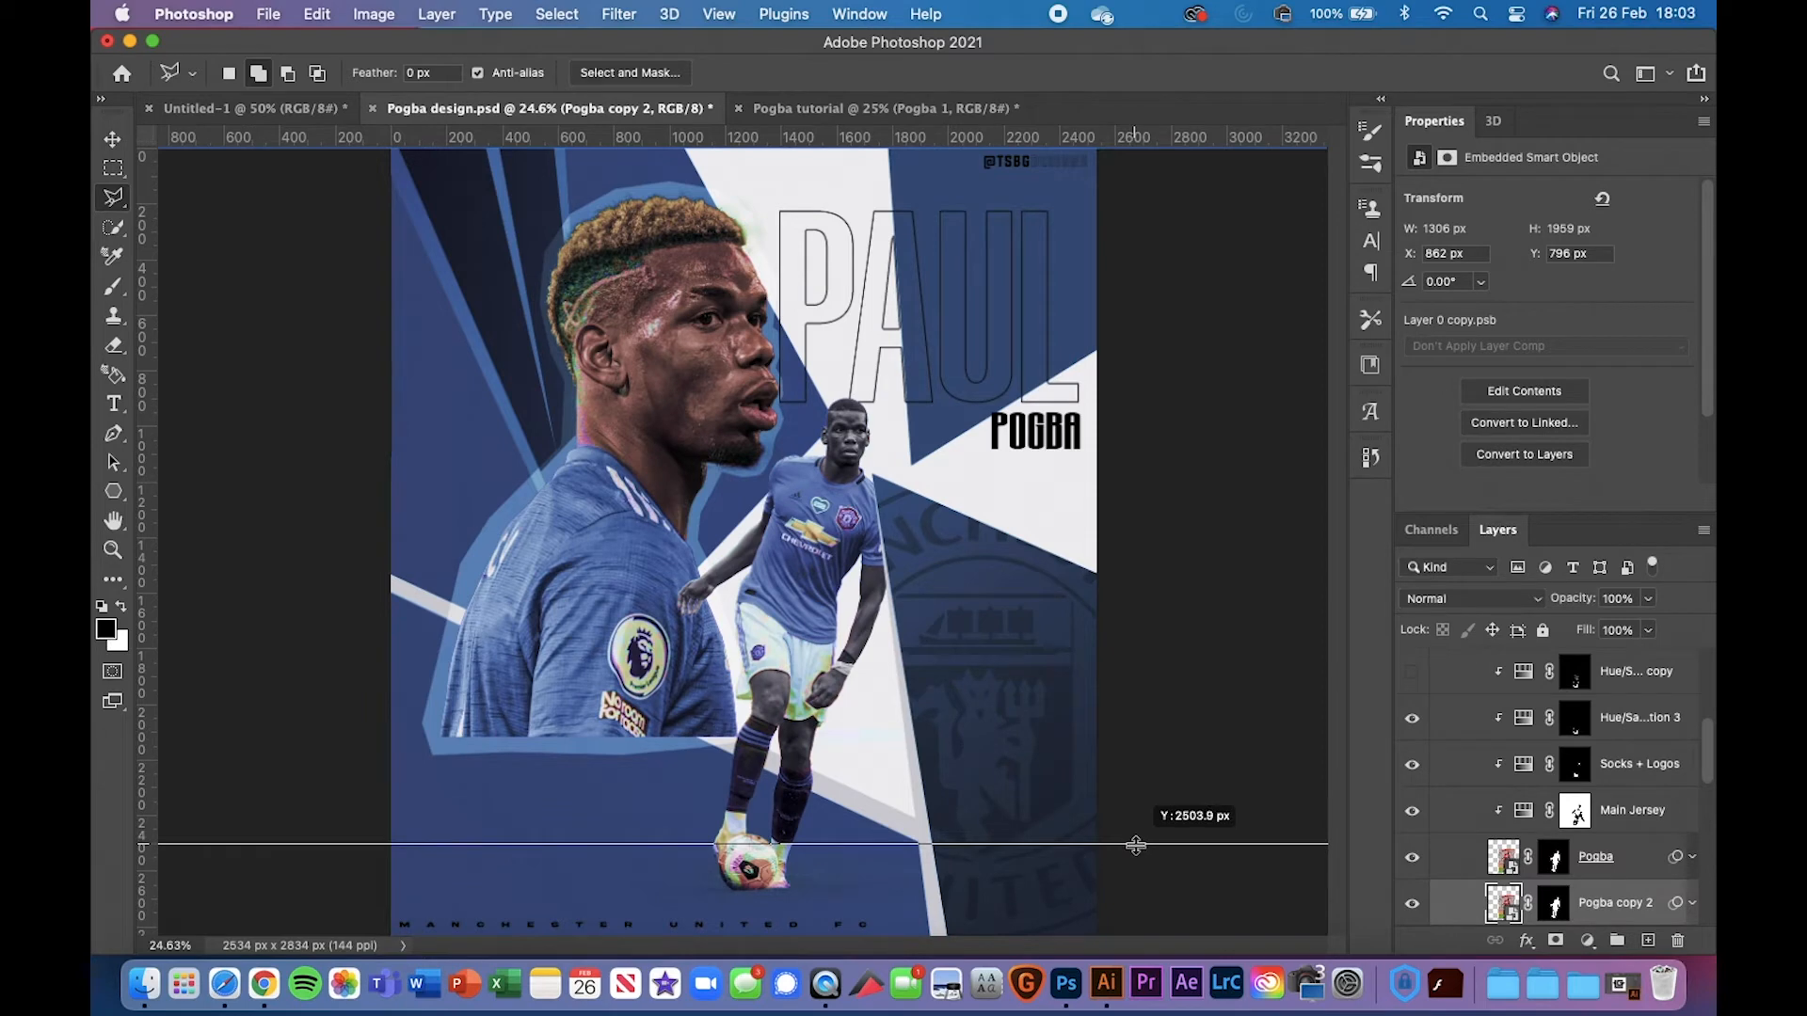
{"action": "left_click_drag", "start_coordinate": [1136, 845], "coordinate": [1210, 132]}
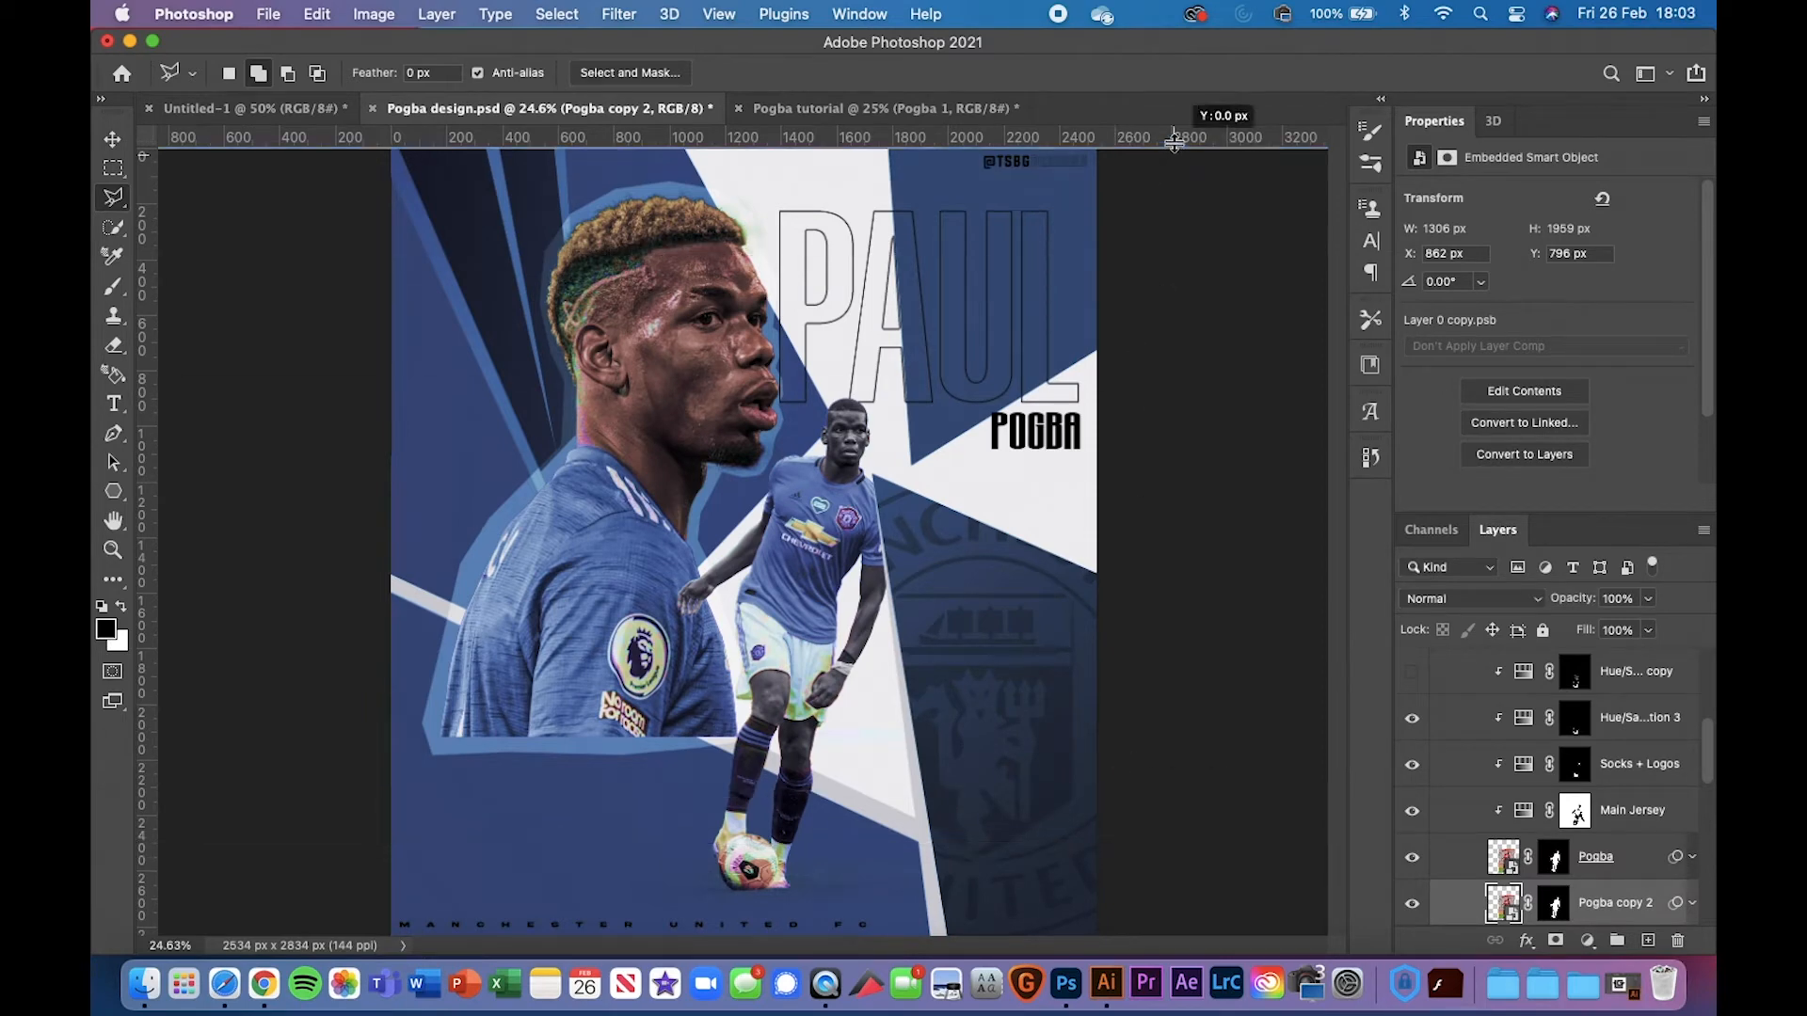
{"action": "left_click", "coordinate": [908, 108]}
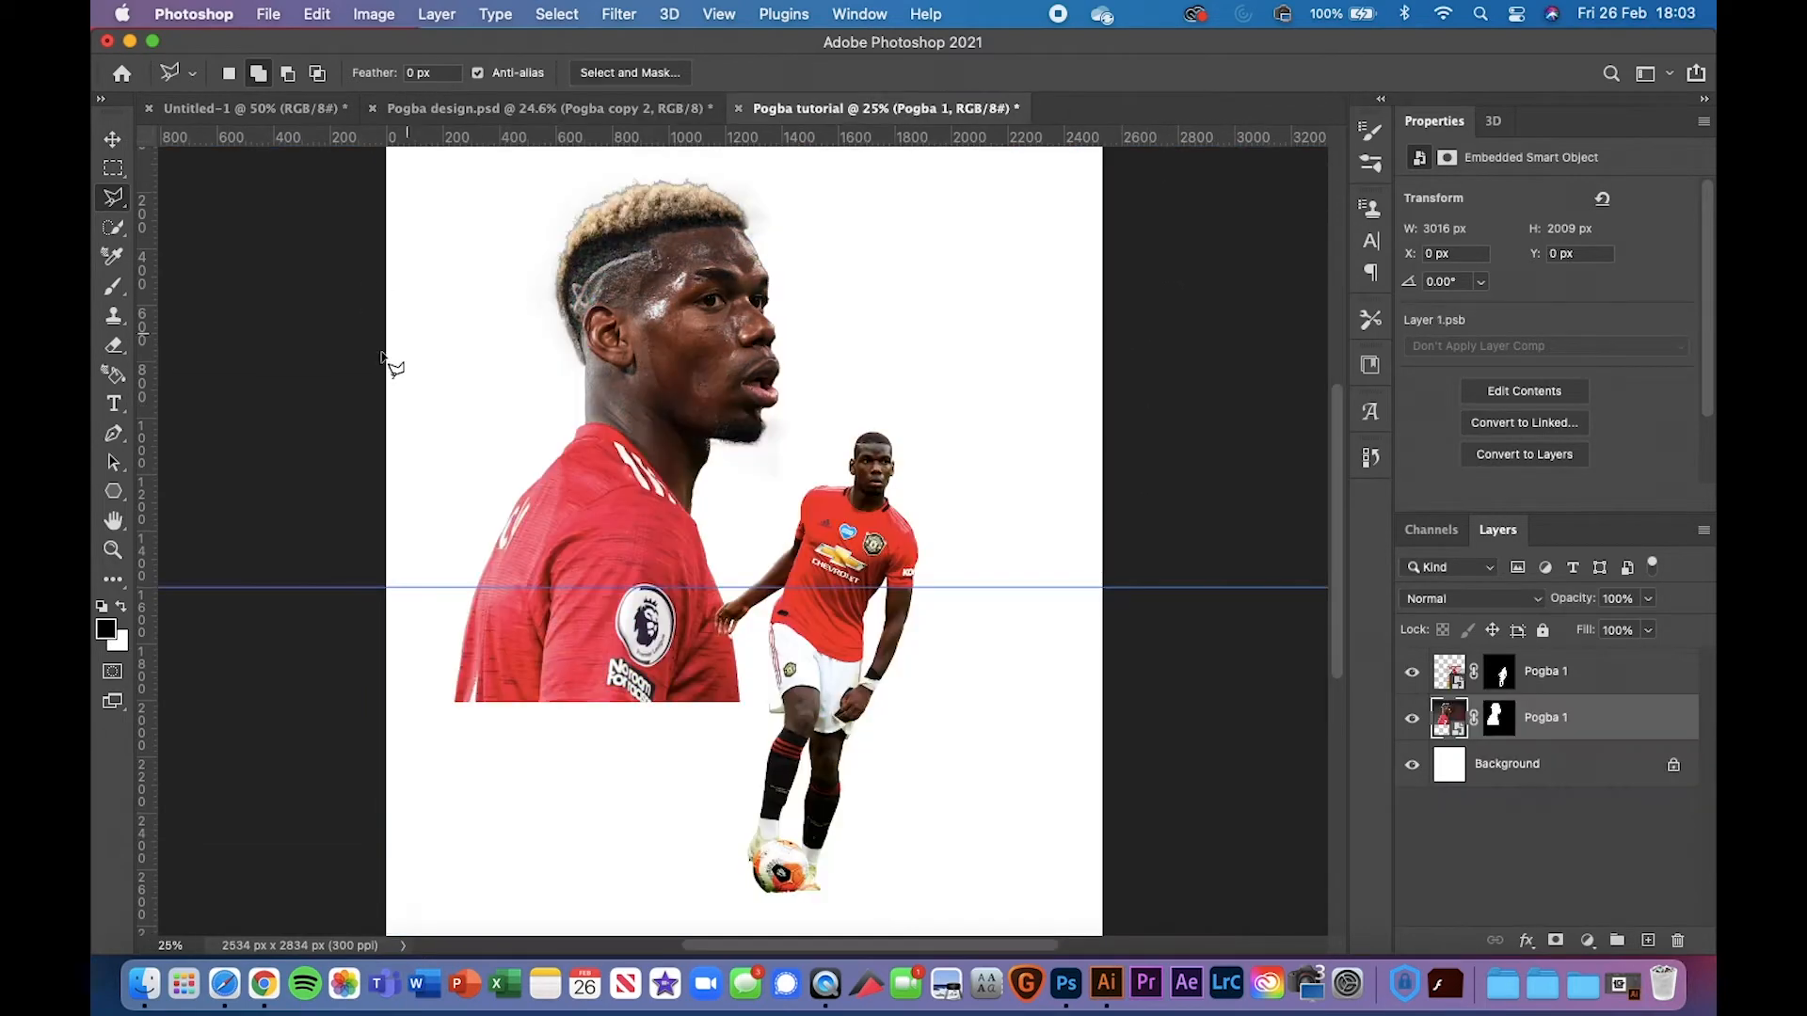
{"action": "left_click", "coordinate": [387, 588]}
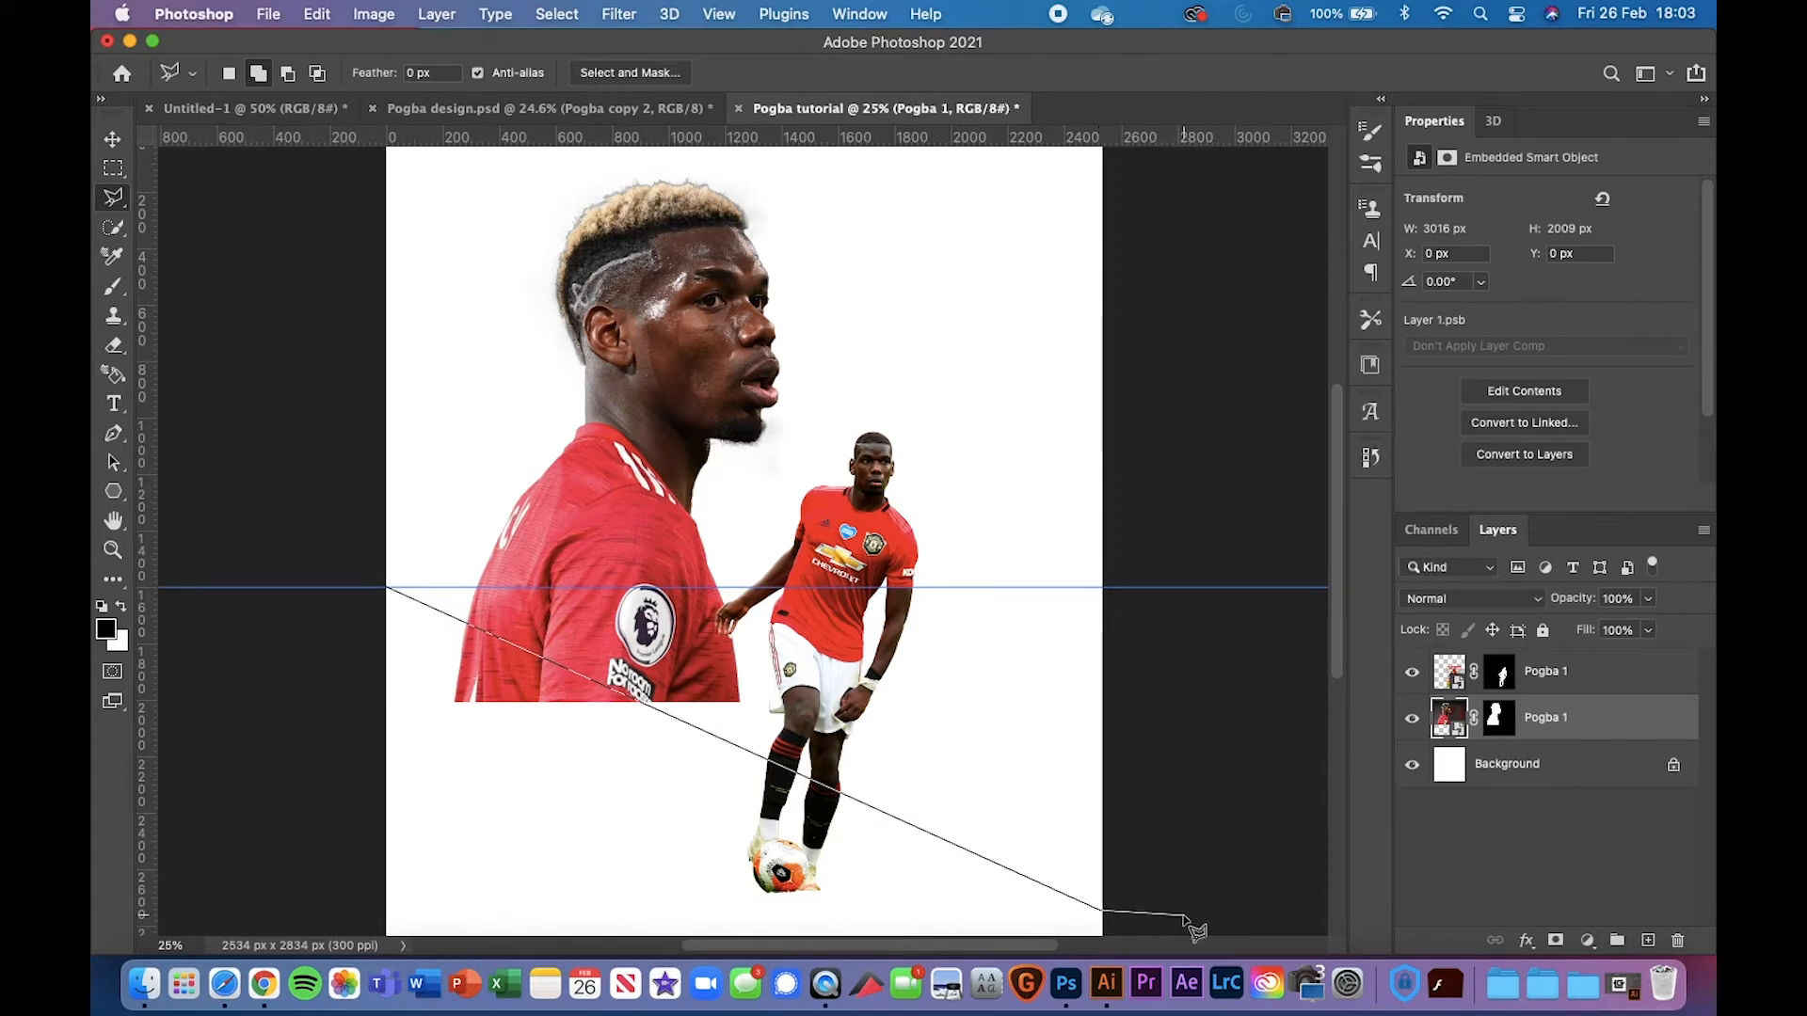
Trace a polygonal selection below the diagonal from the left edge to the bottom-right corner
{"action": "key", "text": "super+minus"}
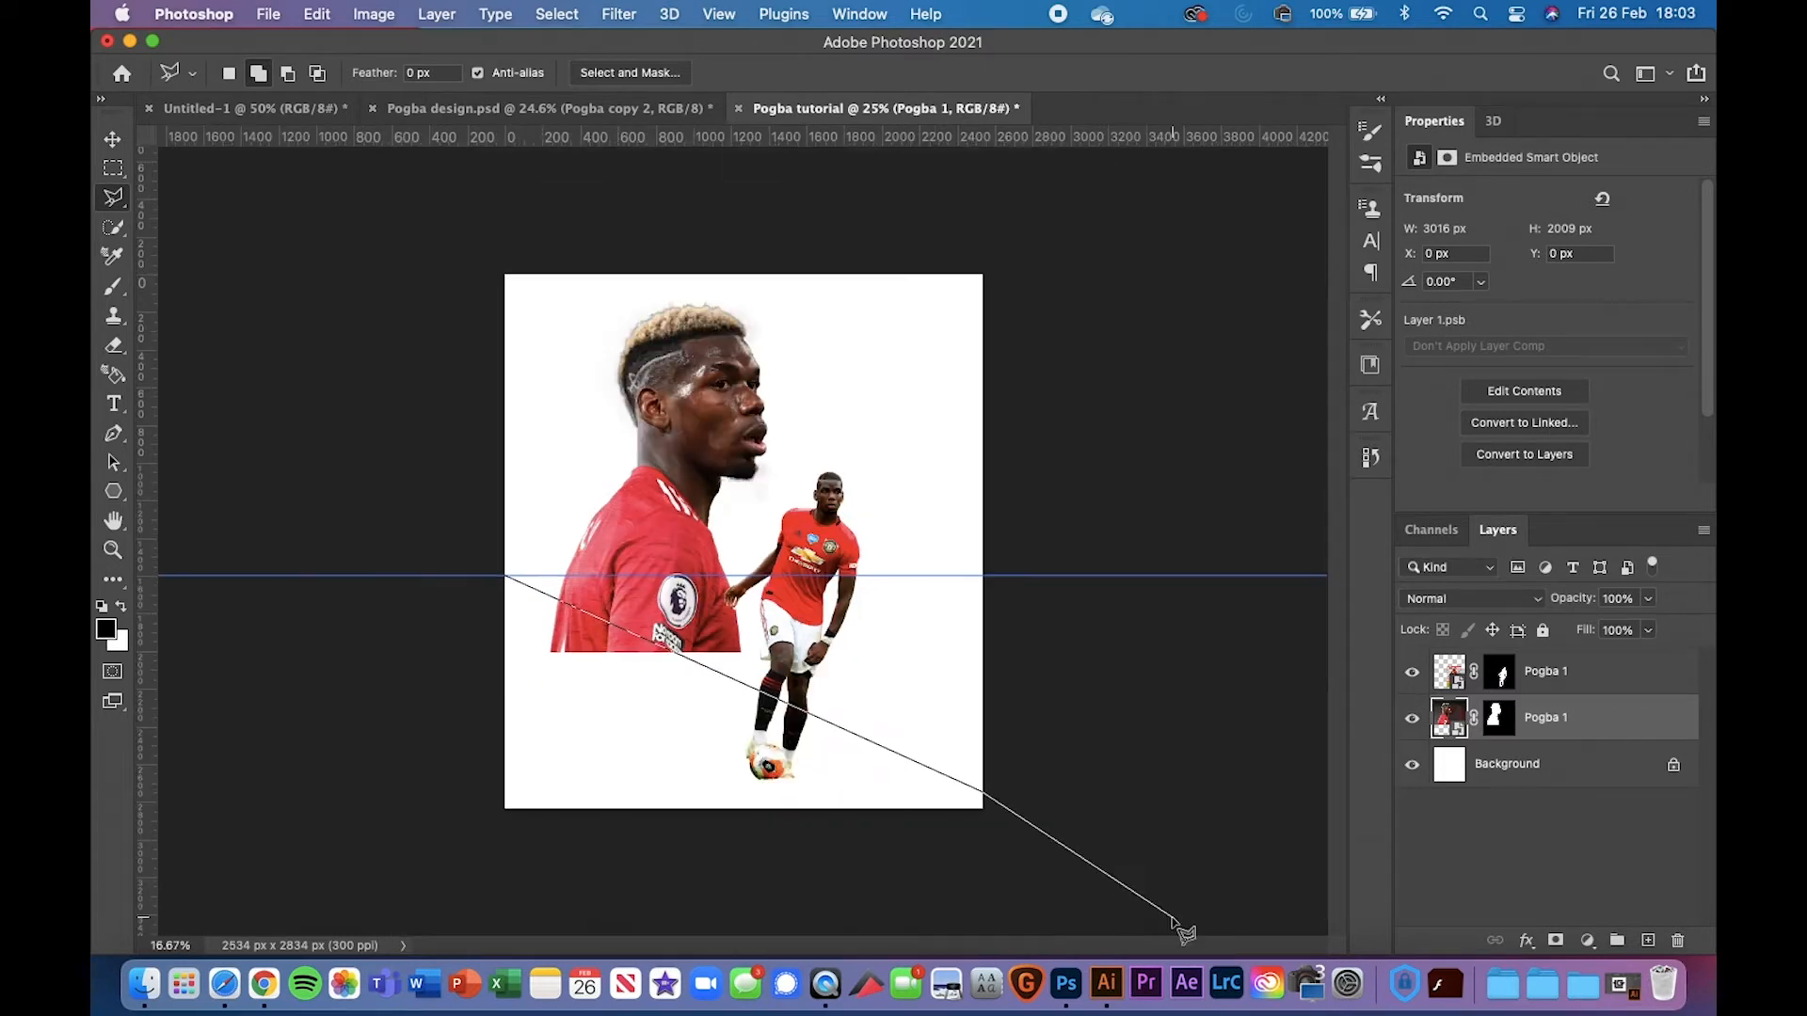
{"action": "left_click", "coordinate": [1050, 909]}
{"action": "left_click", "coordinate": [727, 842]}
{"action": "left_click", "coordinate": [538, 852]}
{"action": "left_click", "coordinate": [359, 832]}
{"action": "left_click", "coordinate": [312, 767]}
{"action": "left_click", "coordinate": [402, 677]}
{"action": "left_click", "coordinate": [471, 585]}
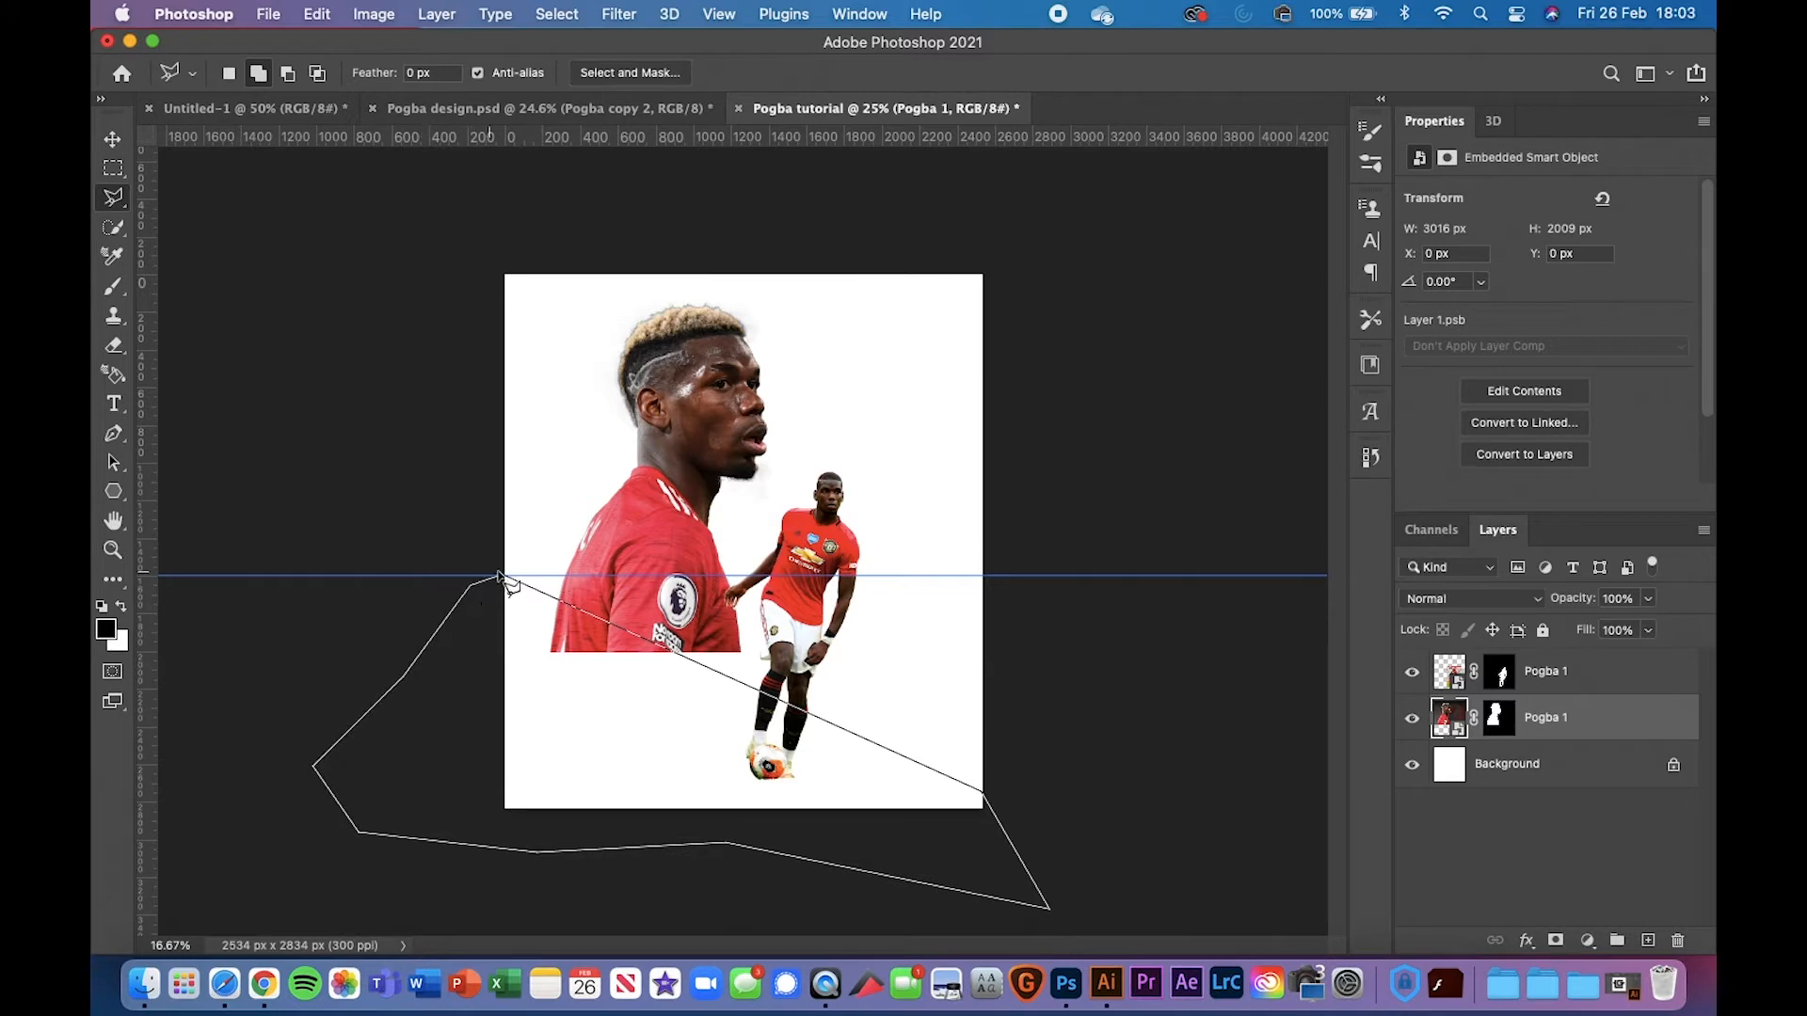
{"action": "left_click", "coordinate": [504, 574]}
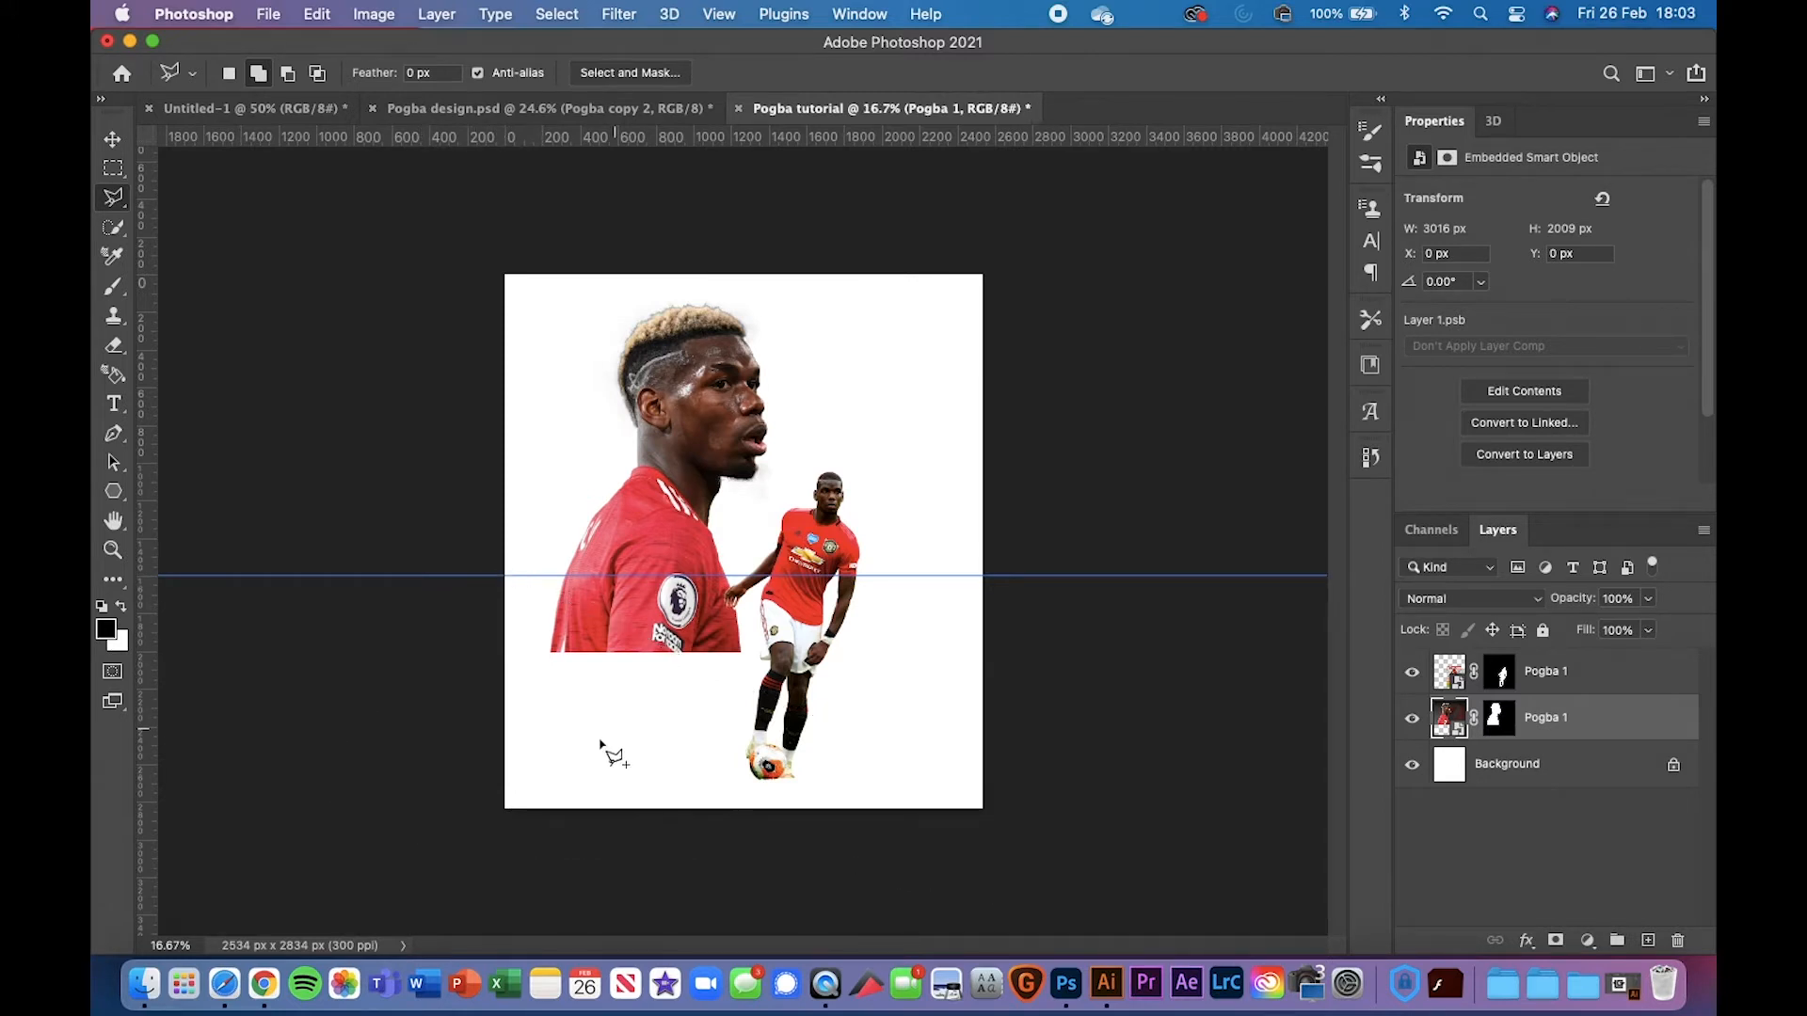
{"action": "key", "text": "super+plus"}
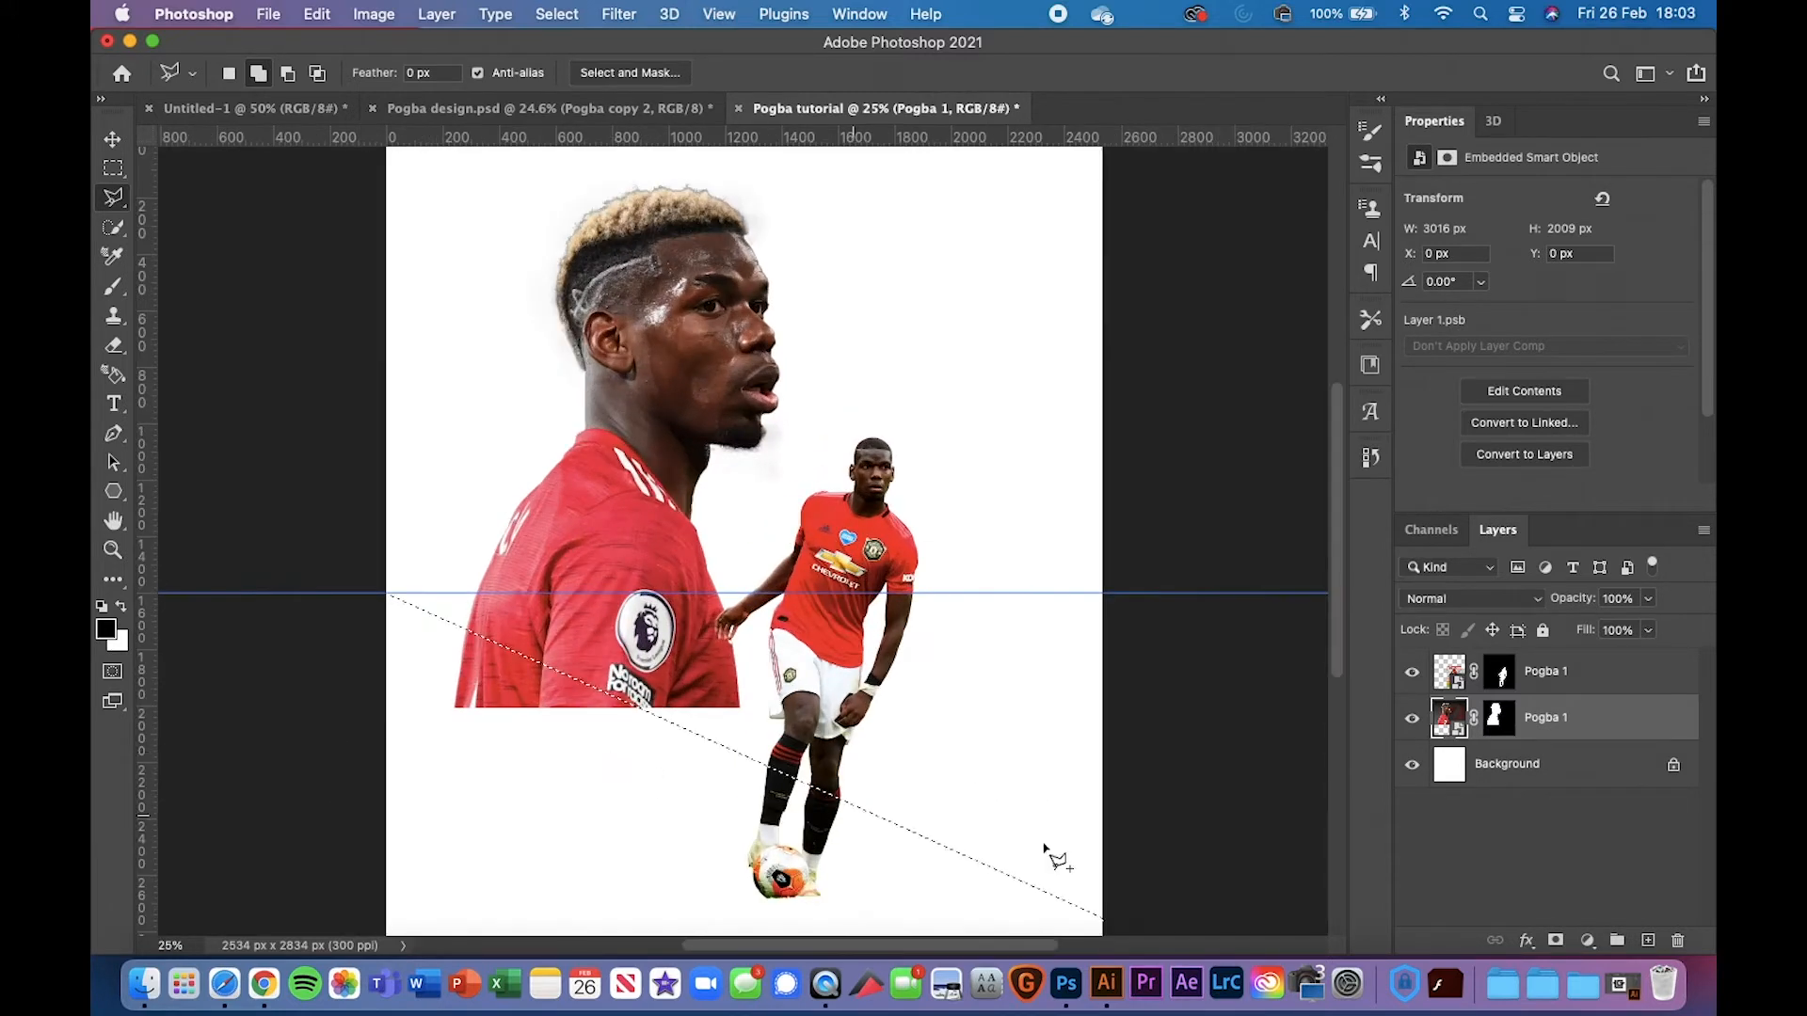
Add Layer 1 above Background and fill the selection with 50% Gray
{"action": "left_click", "coordinate": [1484, 766]}
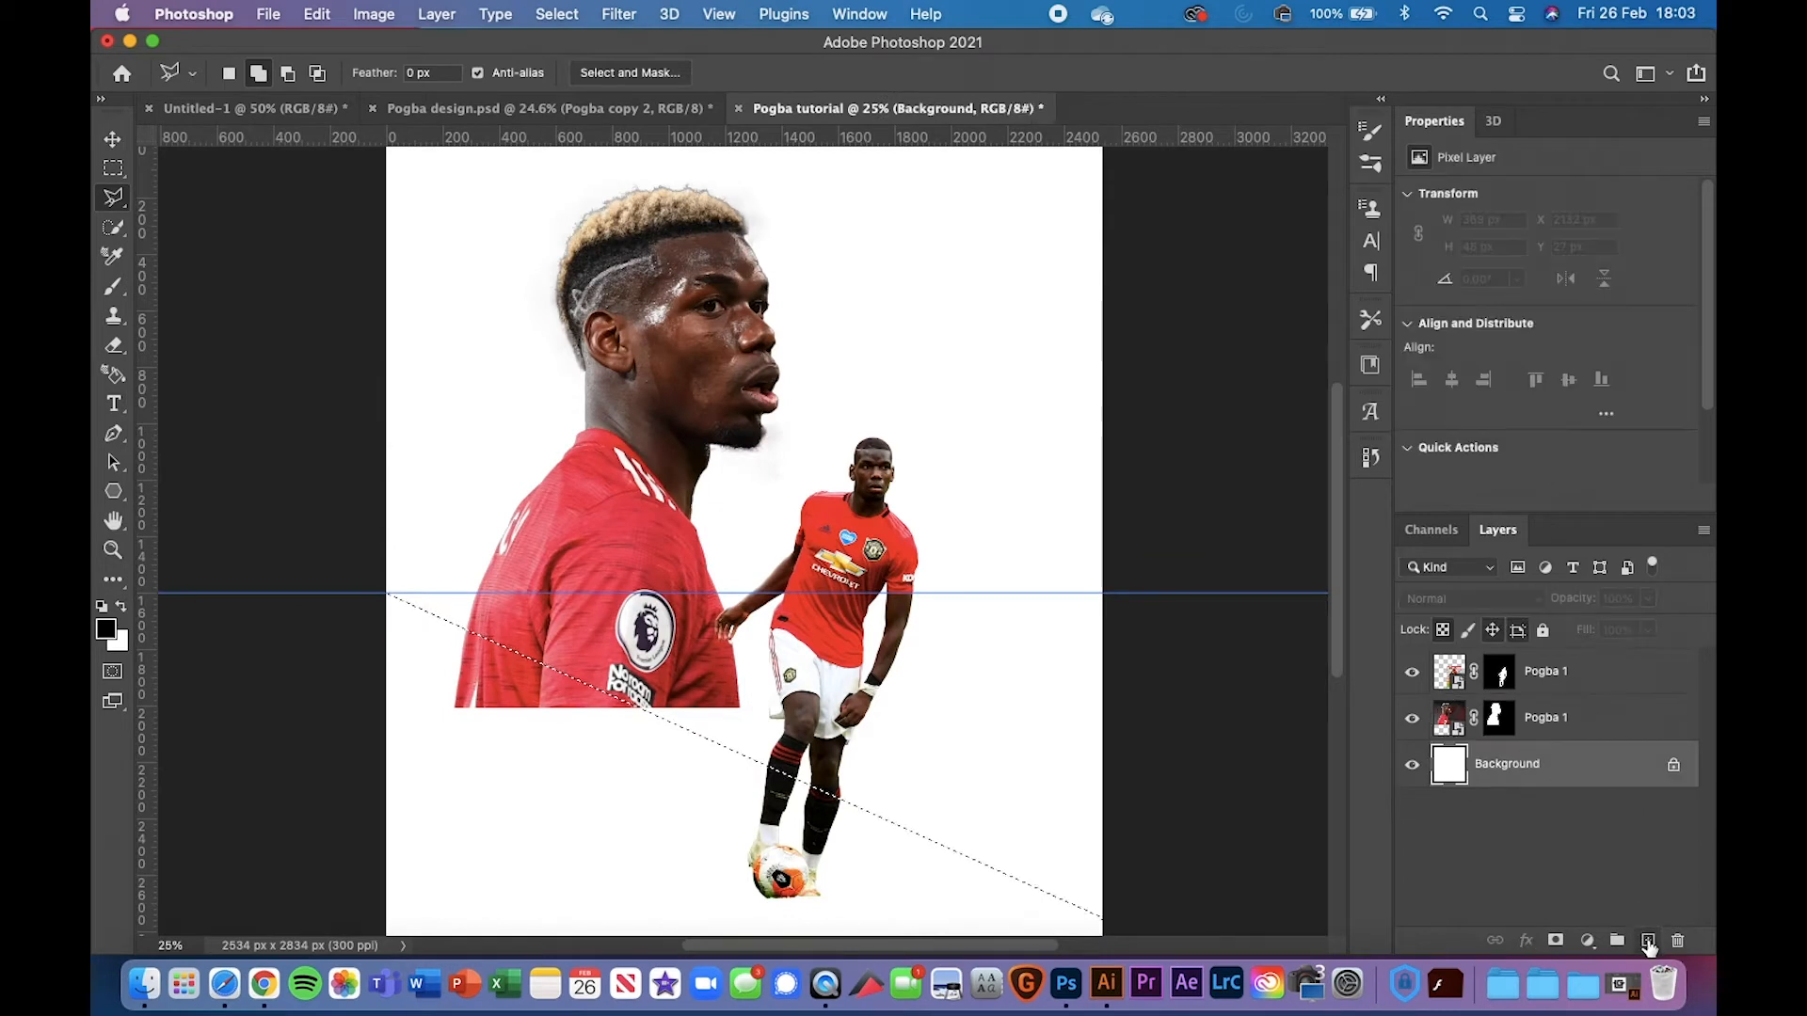
{"action": "left_click", "coordinate": [1647, 940]}
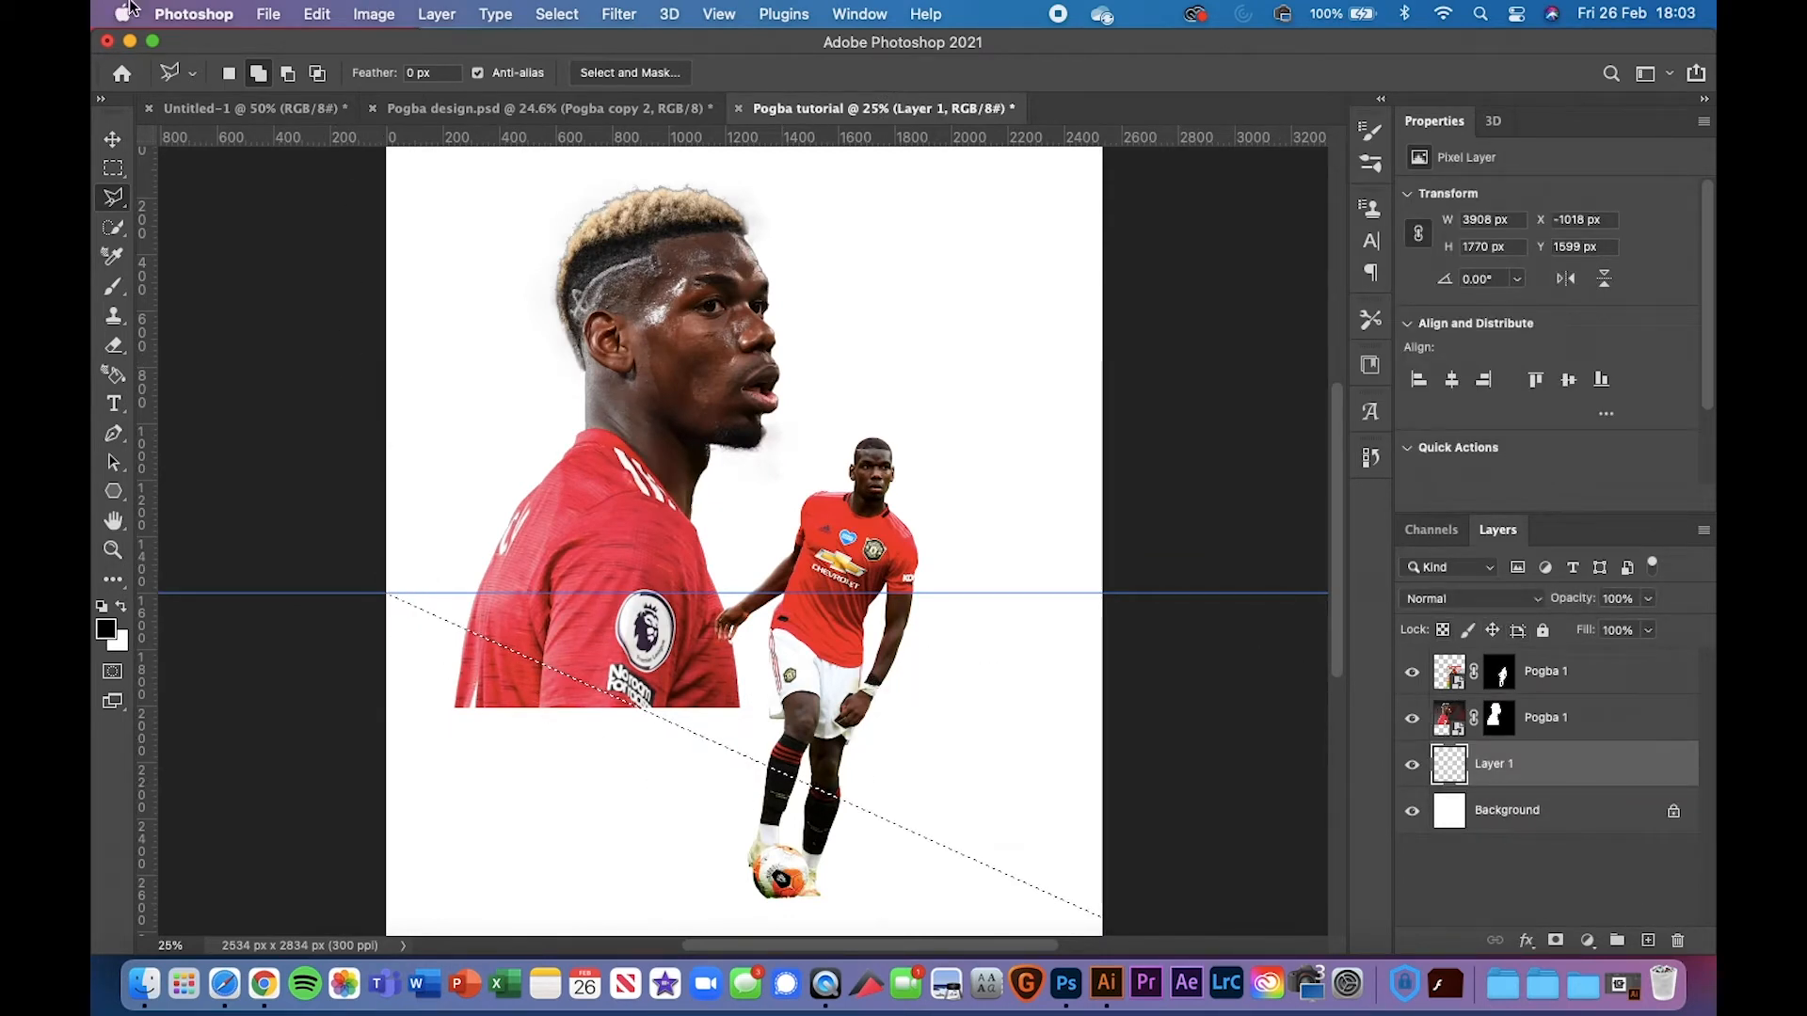
{"action": "left_click", "coordinate": [316, 13]}
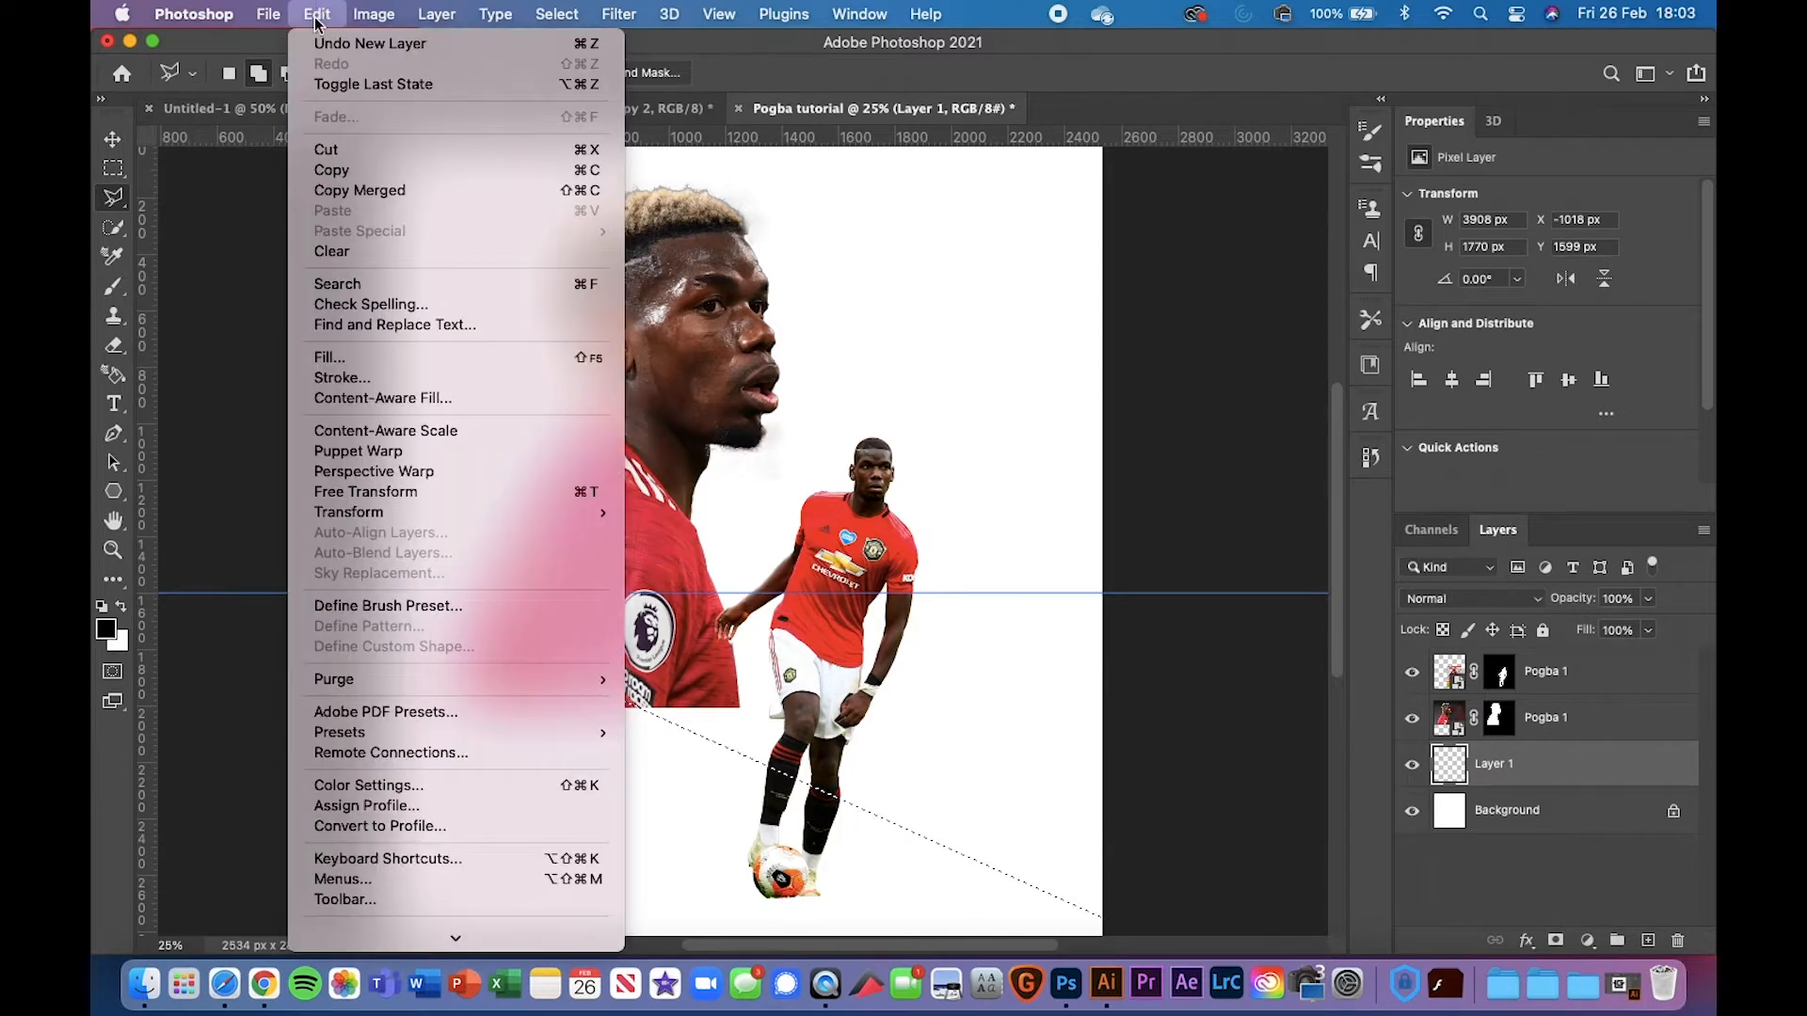
{"action": "left_click", "coordinate": [324, 358]}
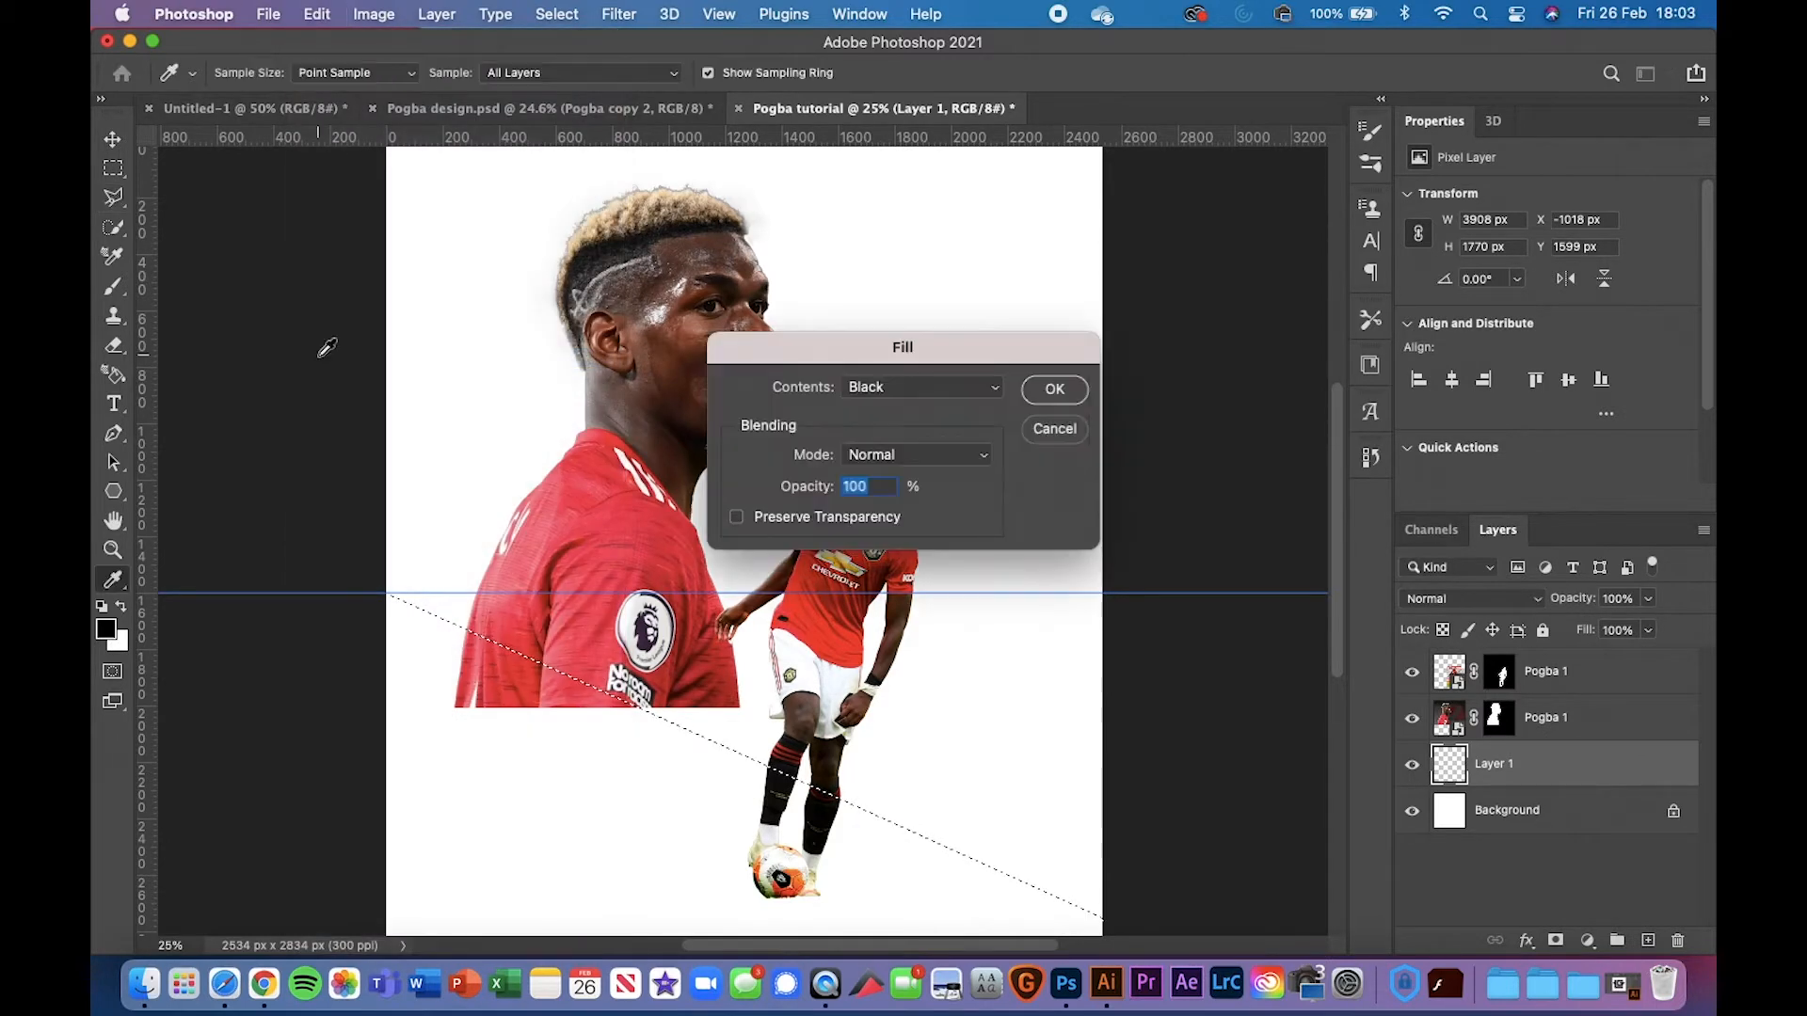
{"action": "left_click", "coordinate": [937, 409]}
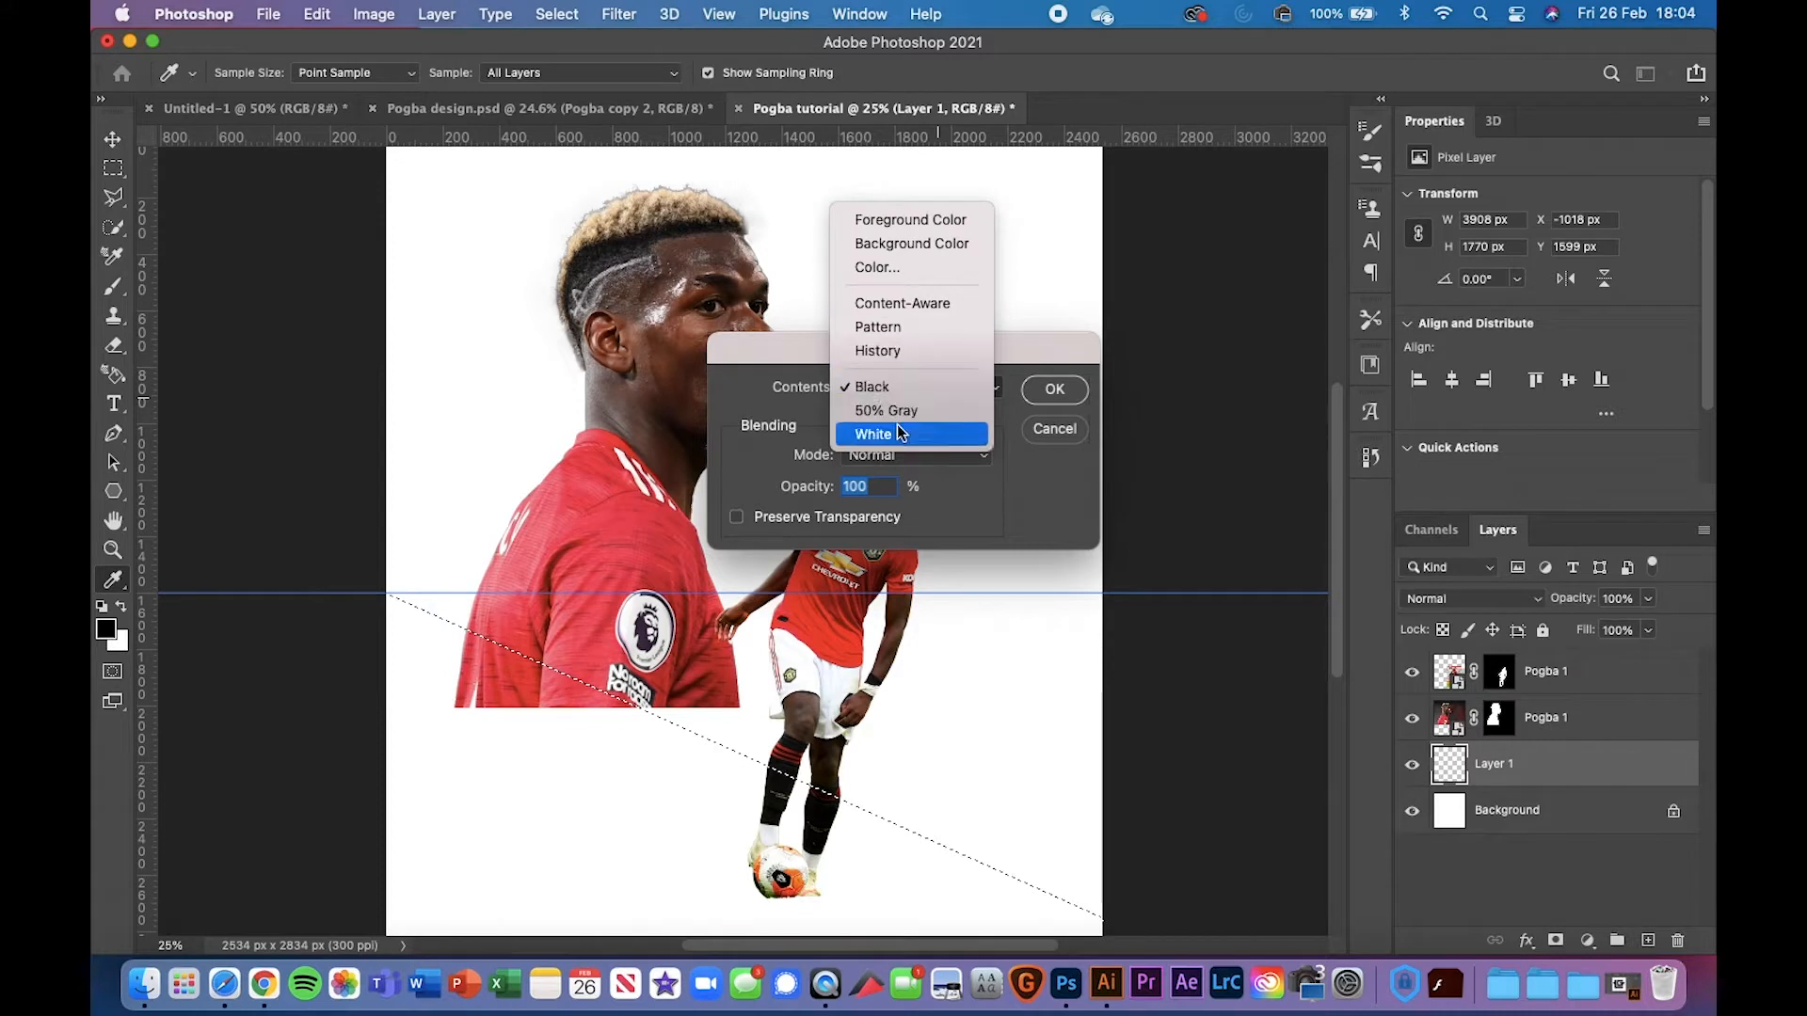
{"action": "left_click", "coordinate": [904, 410]}
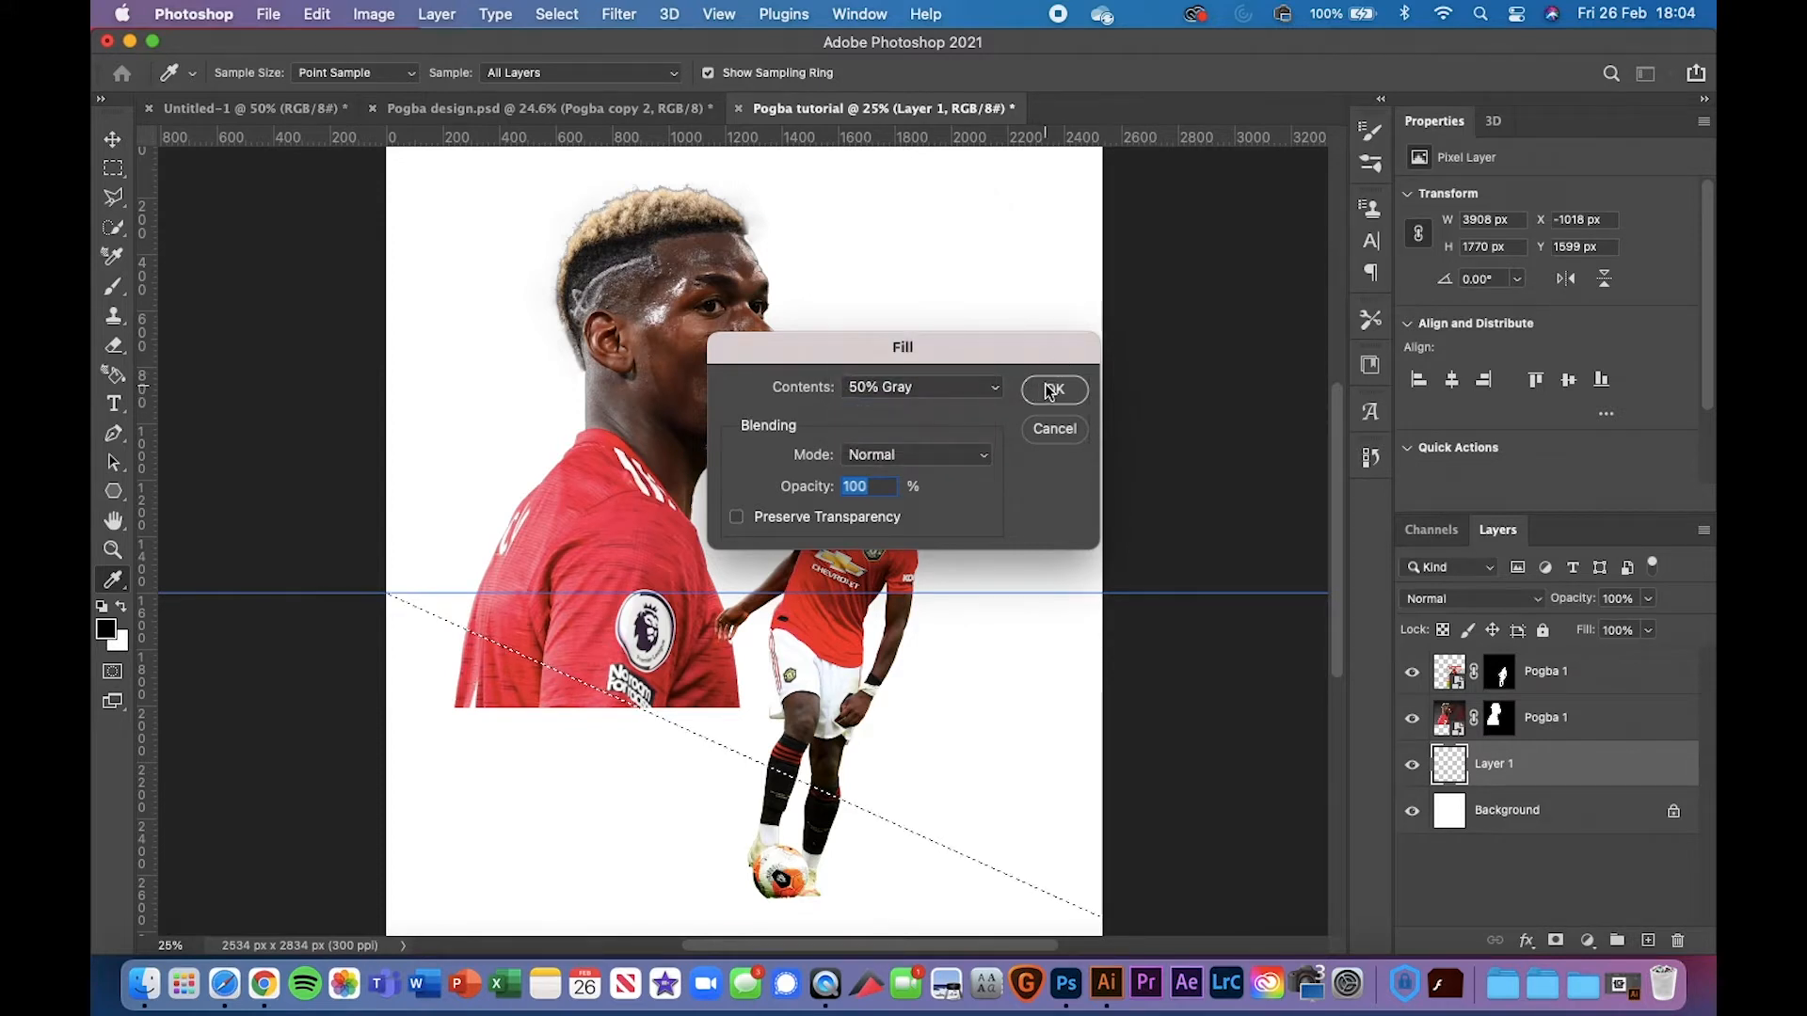
{"action": "left_click", "coordinate": [1051, 392]}
Deselect the gray wedge, drag the horizontal guide off, and compare with the Pogba design reference
{"action": "key", "text": "l"}
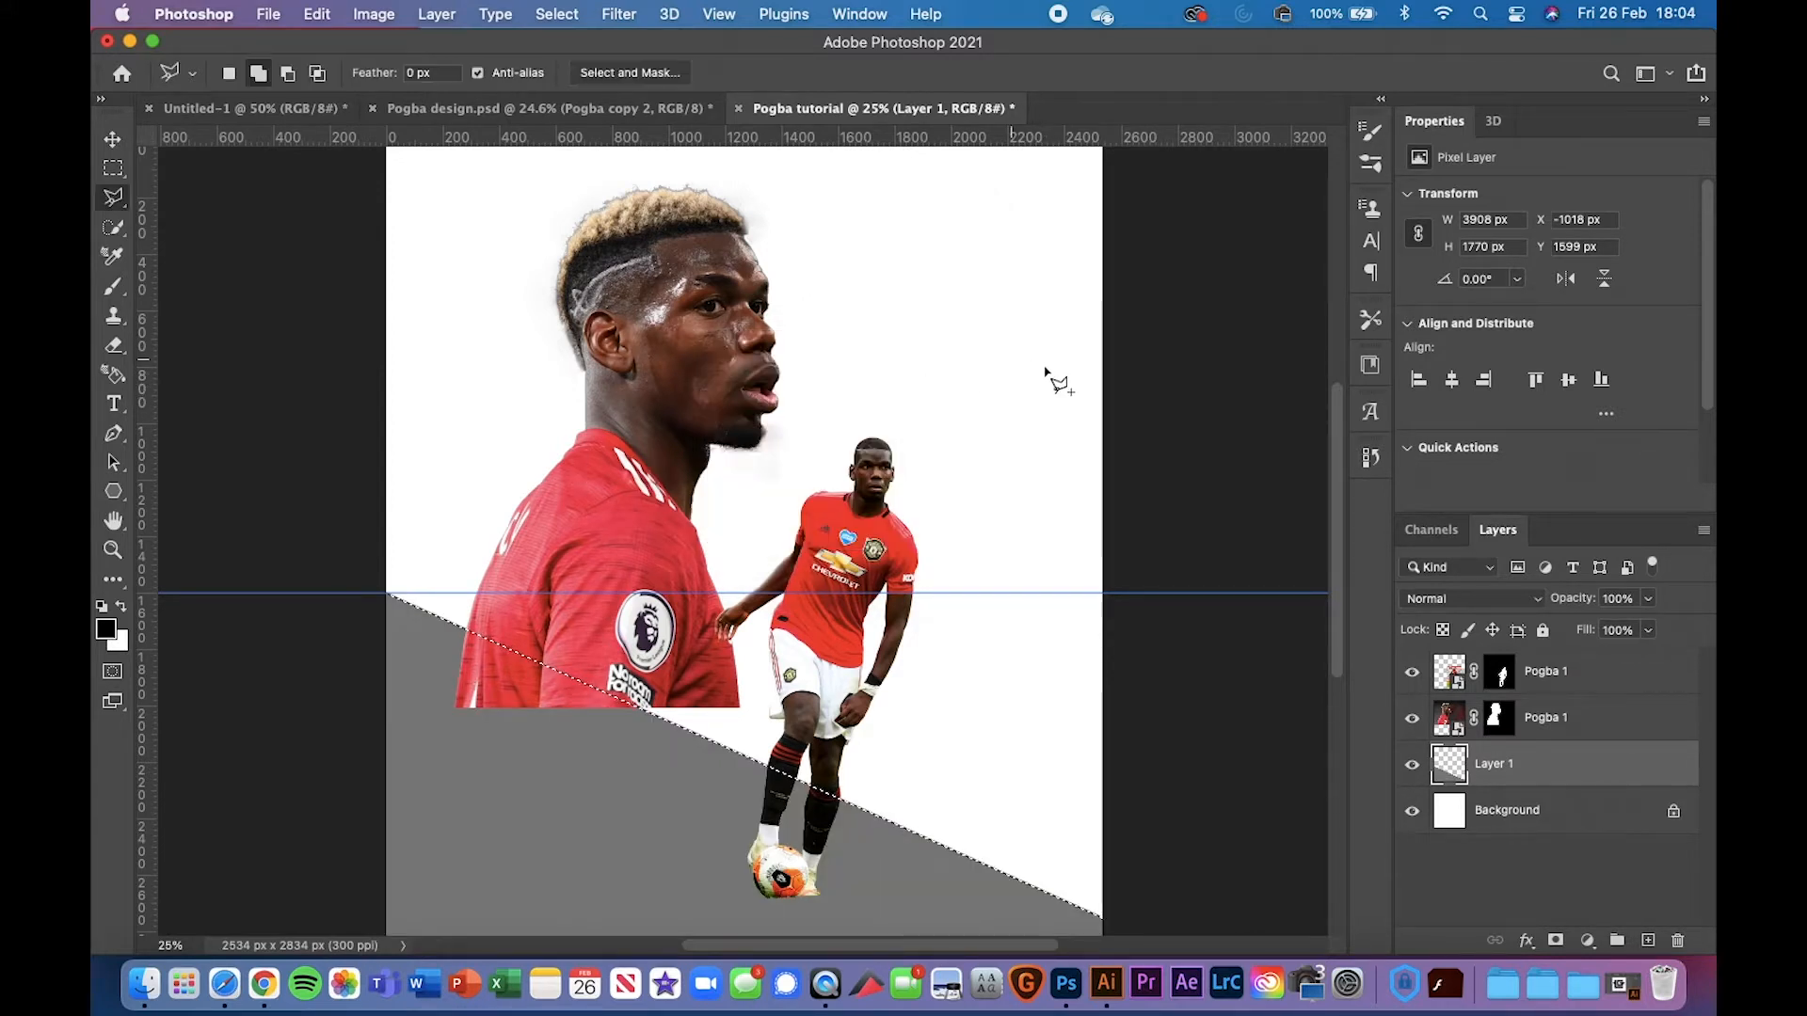
{"action": "left_click", "coordinate": [114, 142]}
{"action": "key", "text": "super+d"}
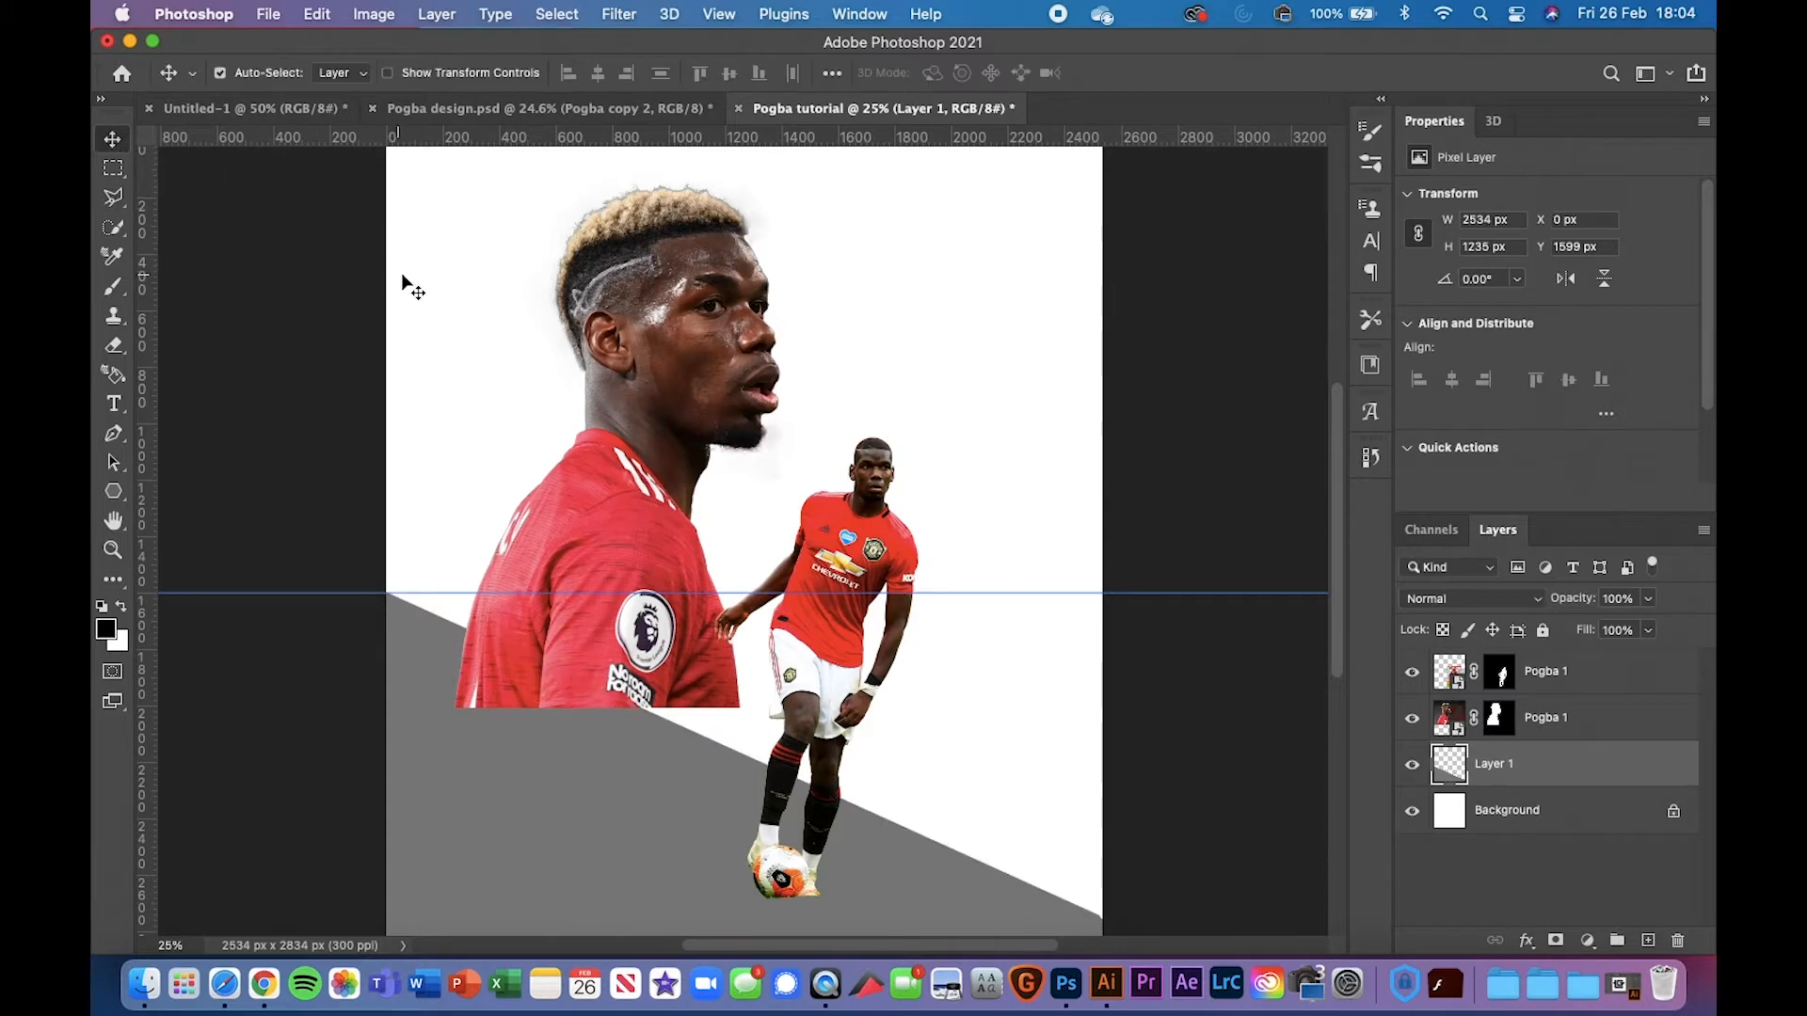
{"action": "key", "text": "super+minus"}
{"action": "key", "text": "super+minus"}
{"action": "key", "text": "super+plus"}
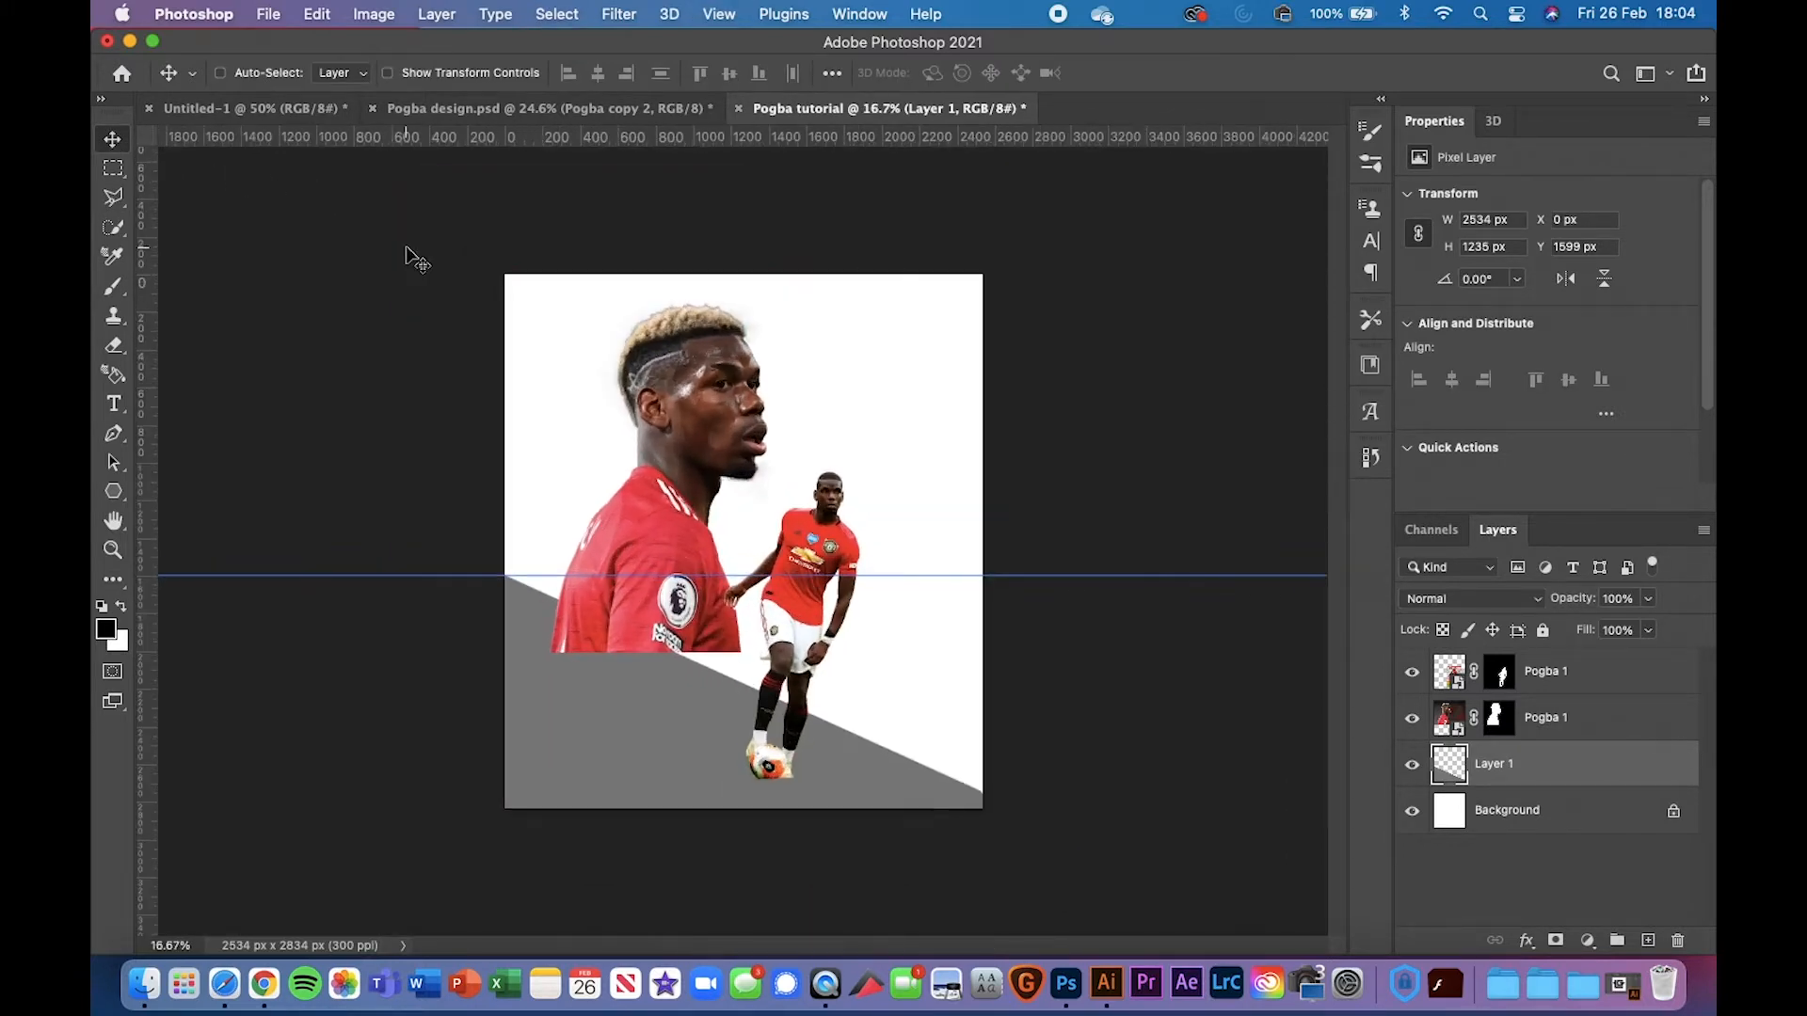
{"action": "key", "text": "super+plus"}
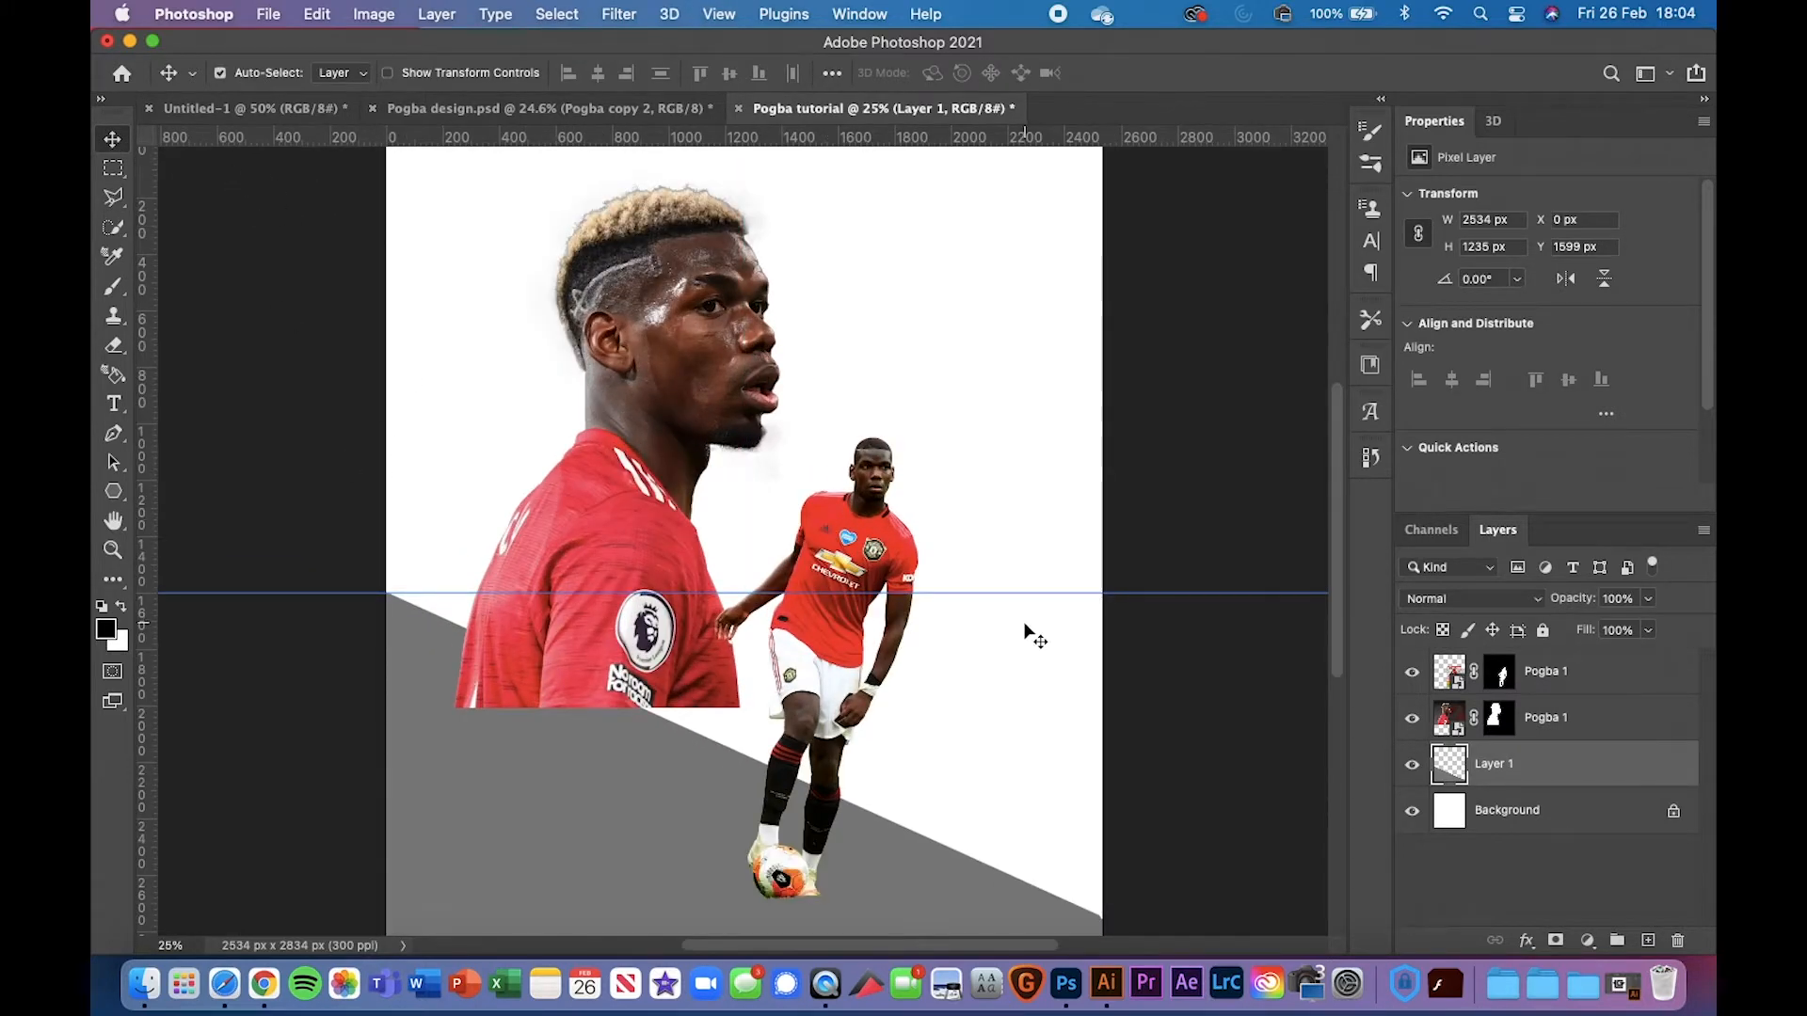
{"action": "left_click_drag", "start_coordinate": [1017, 595], "coordinate": [1008, 136]}
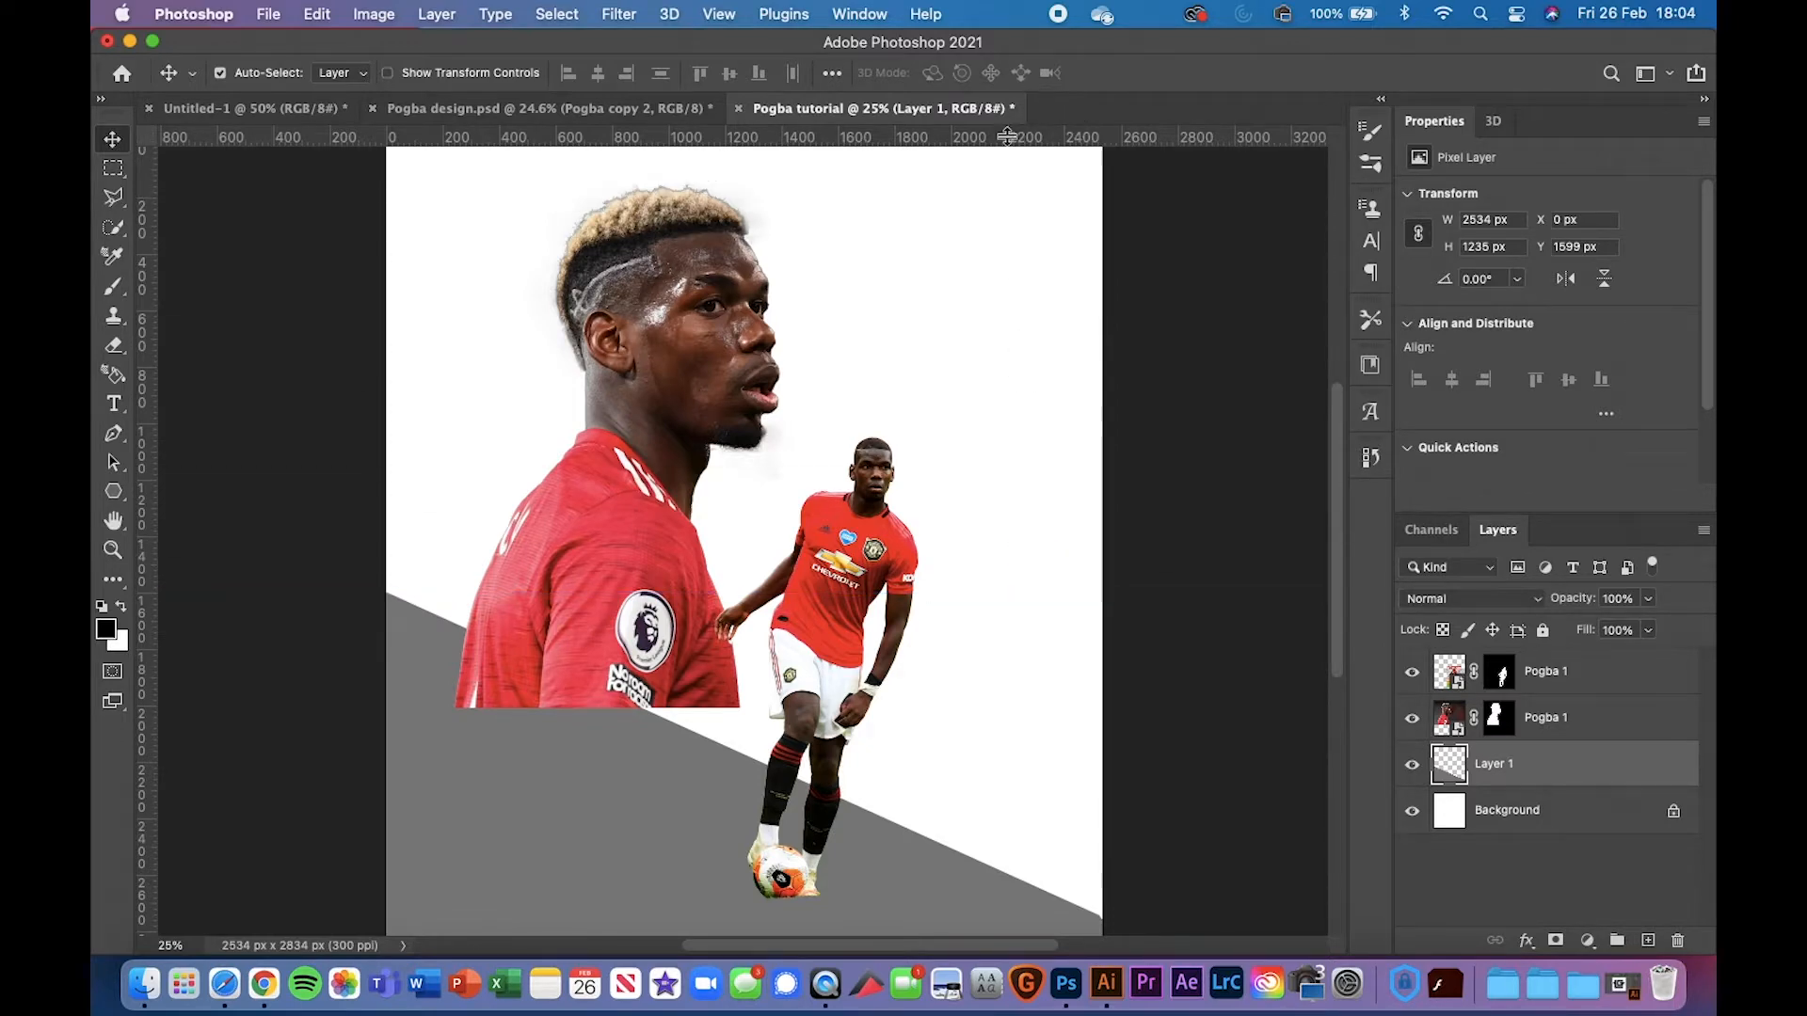
{"action": "left_click", "coordinate": [500, 102]}
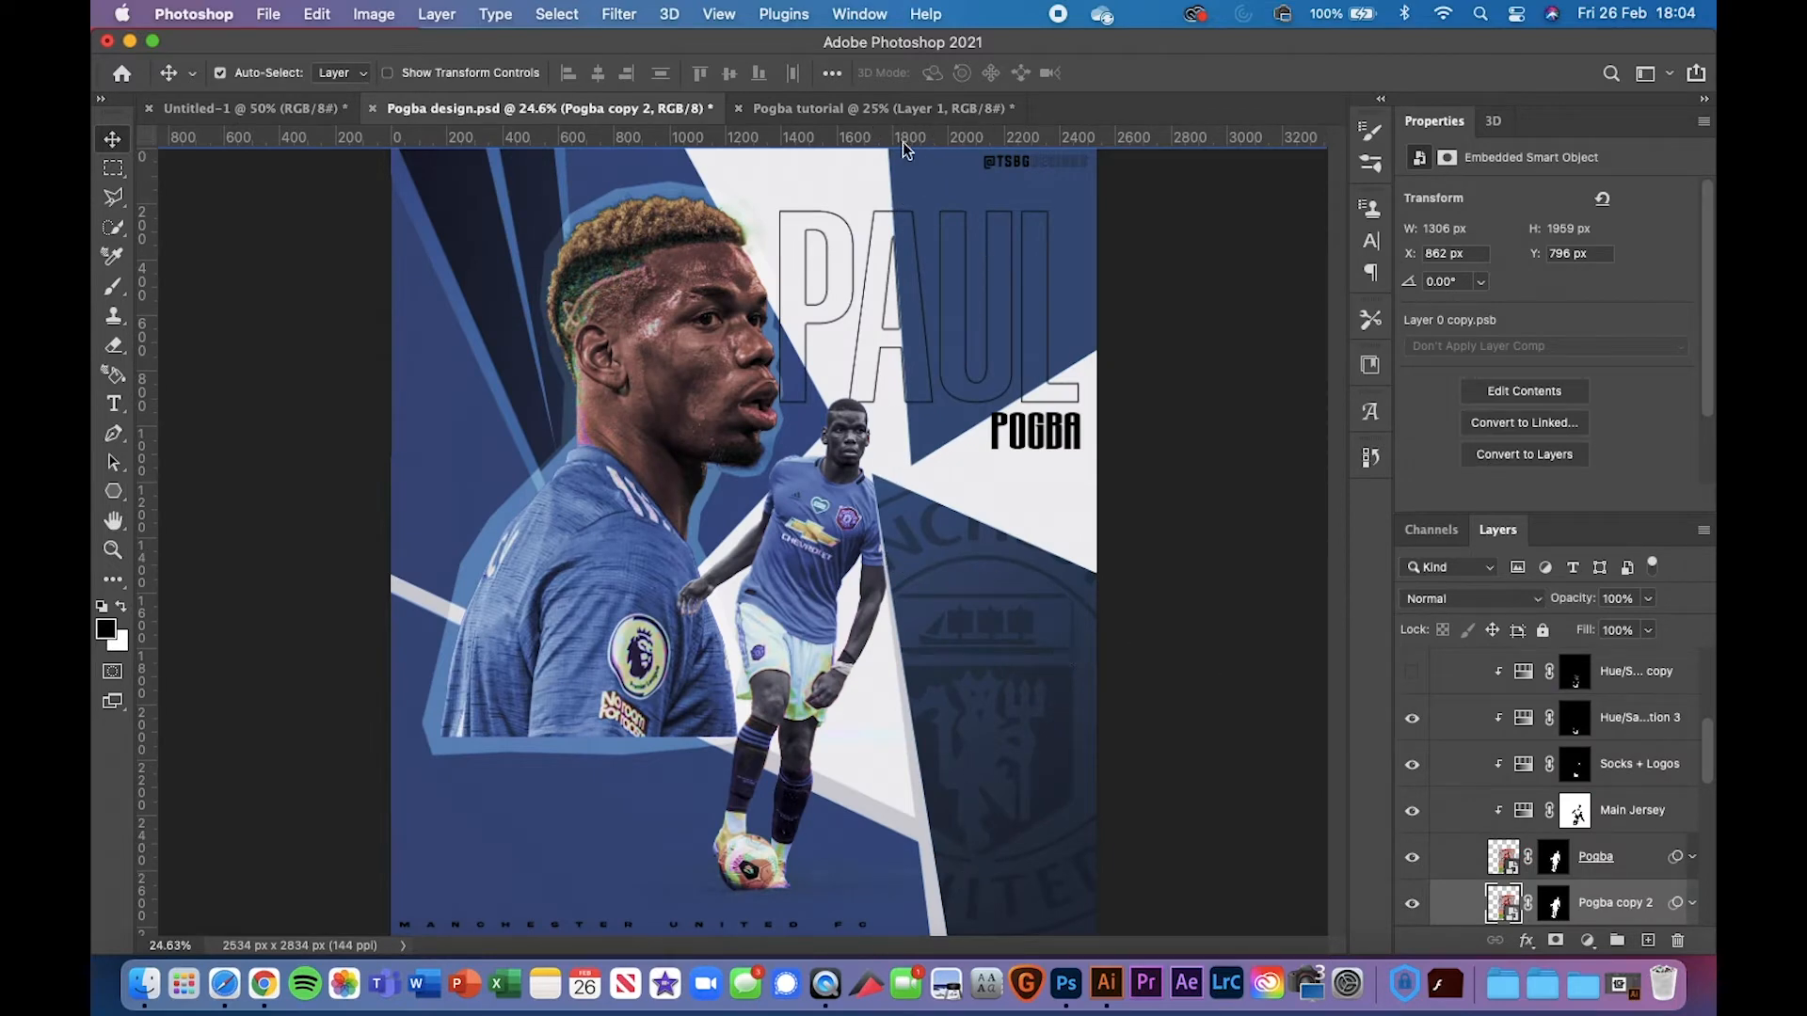
{"action": "left_click", "coordinate": [930, 110]}
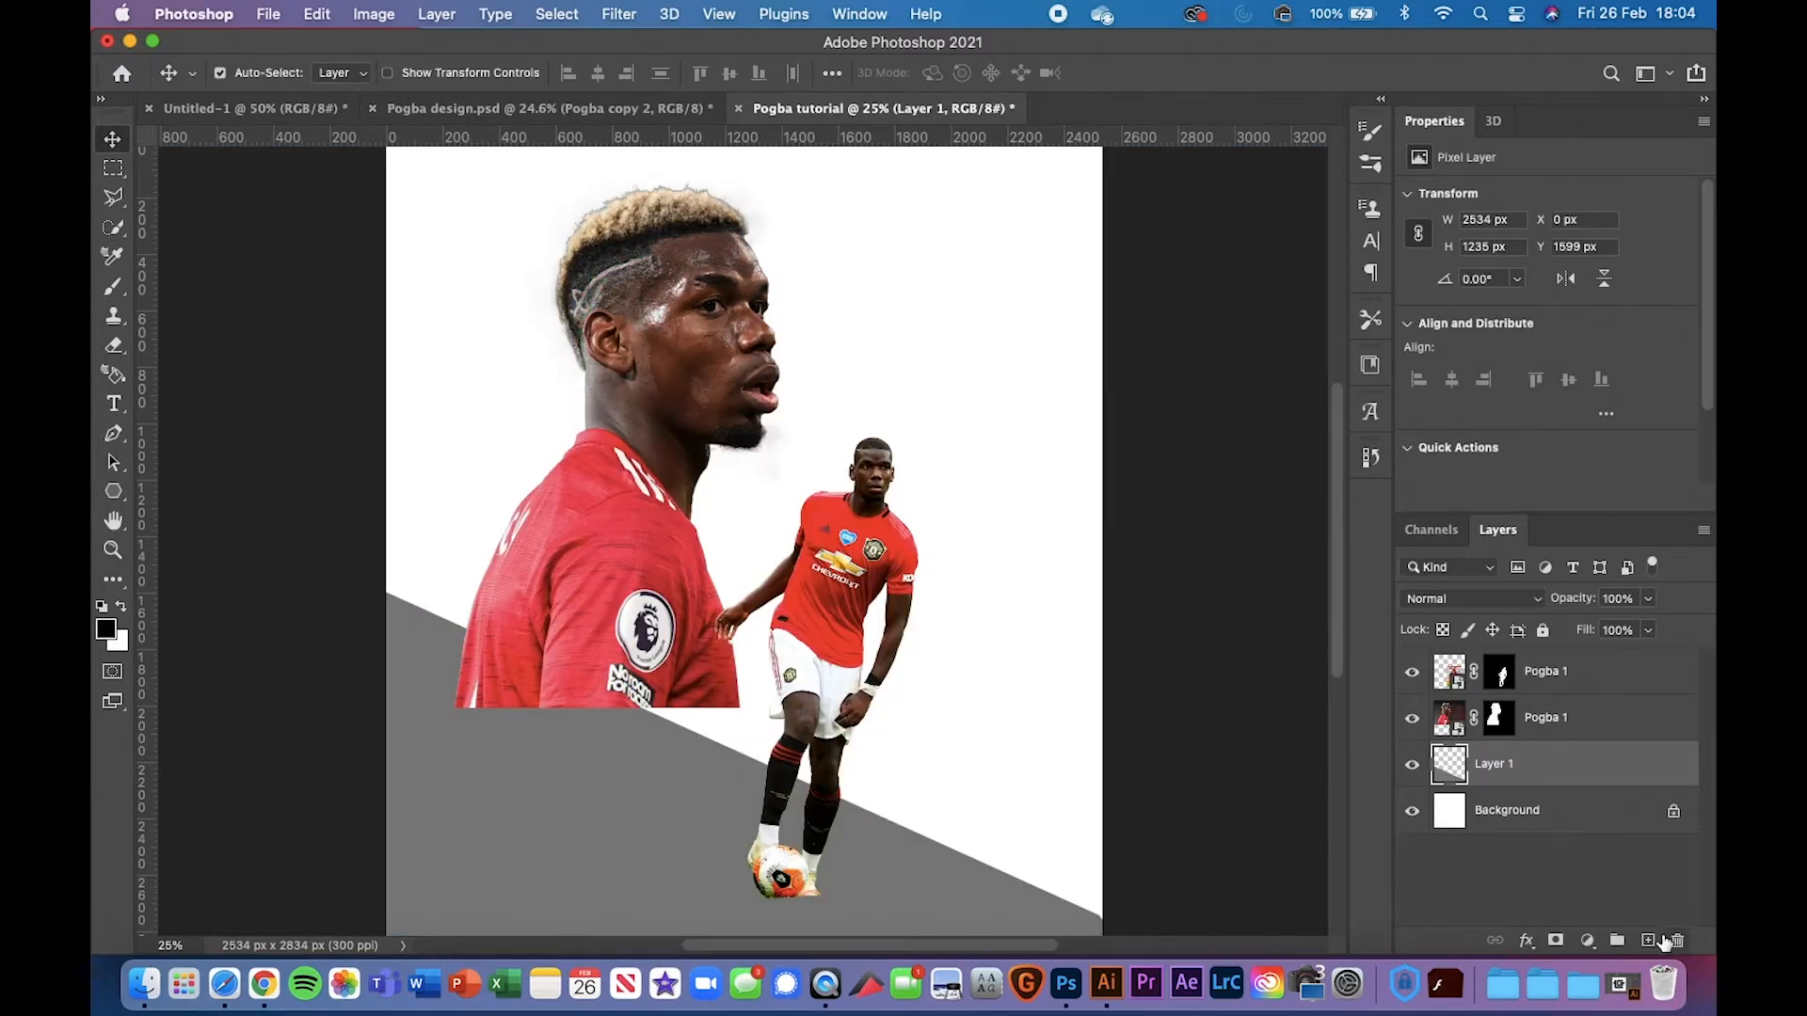
Add Layer 2 and pick the Polygonal Lasso, checking the angle against the reference
{"action": "left_click", "coordinate": [1648, 941]}
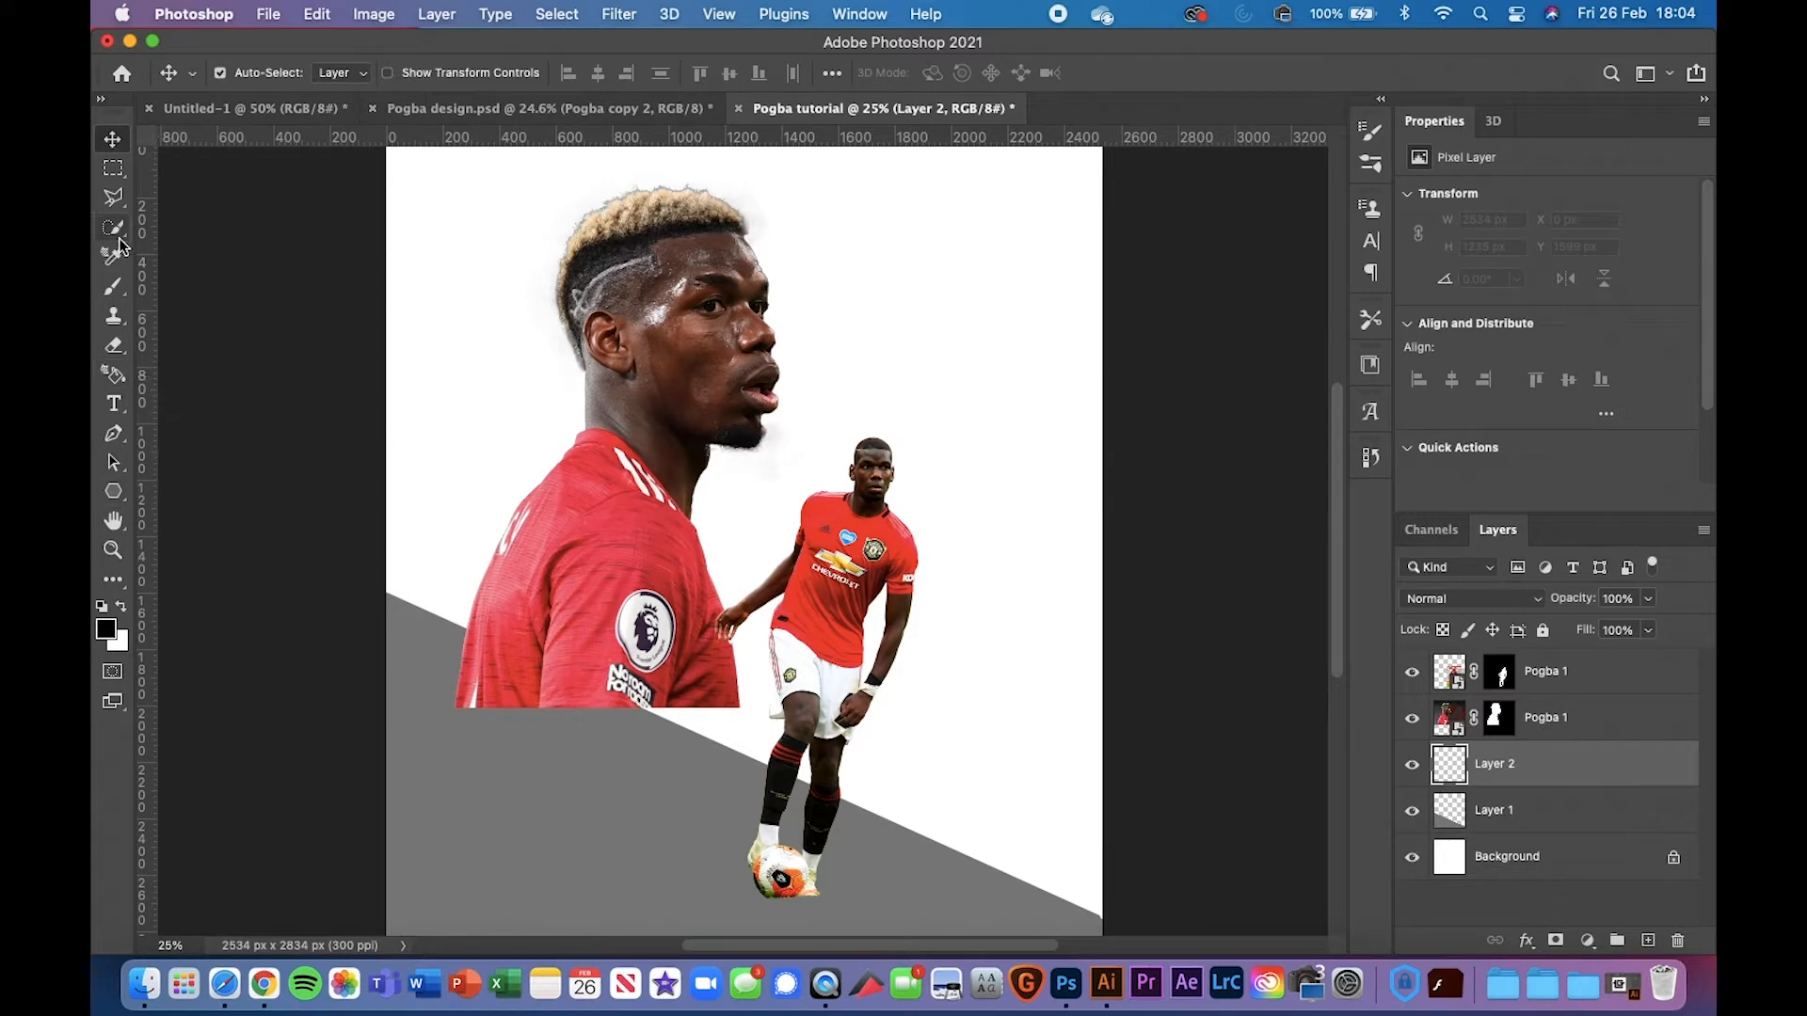
{"action": "left_click", "coordinate": [114, 196]}
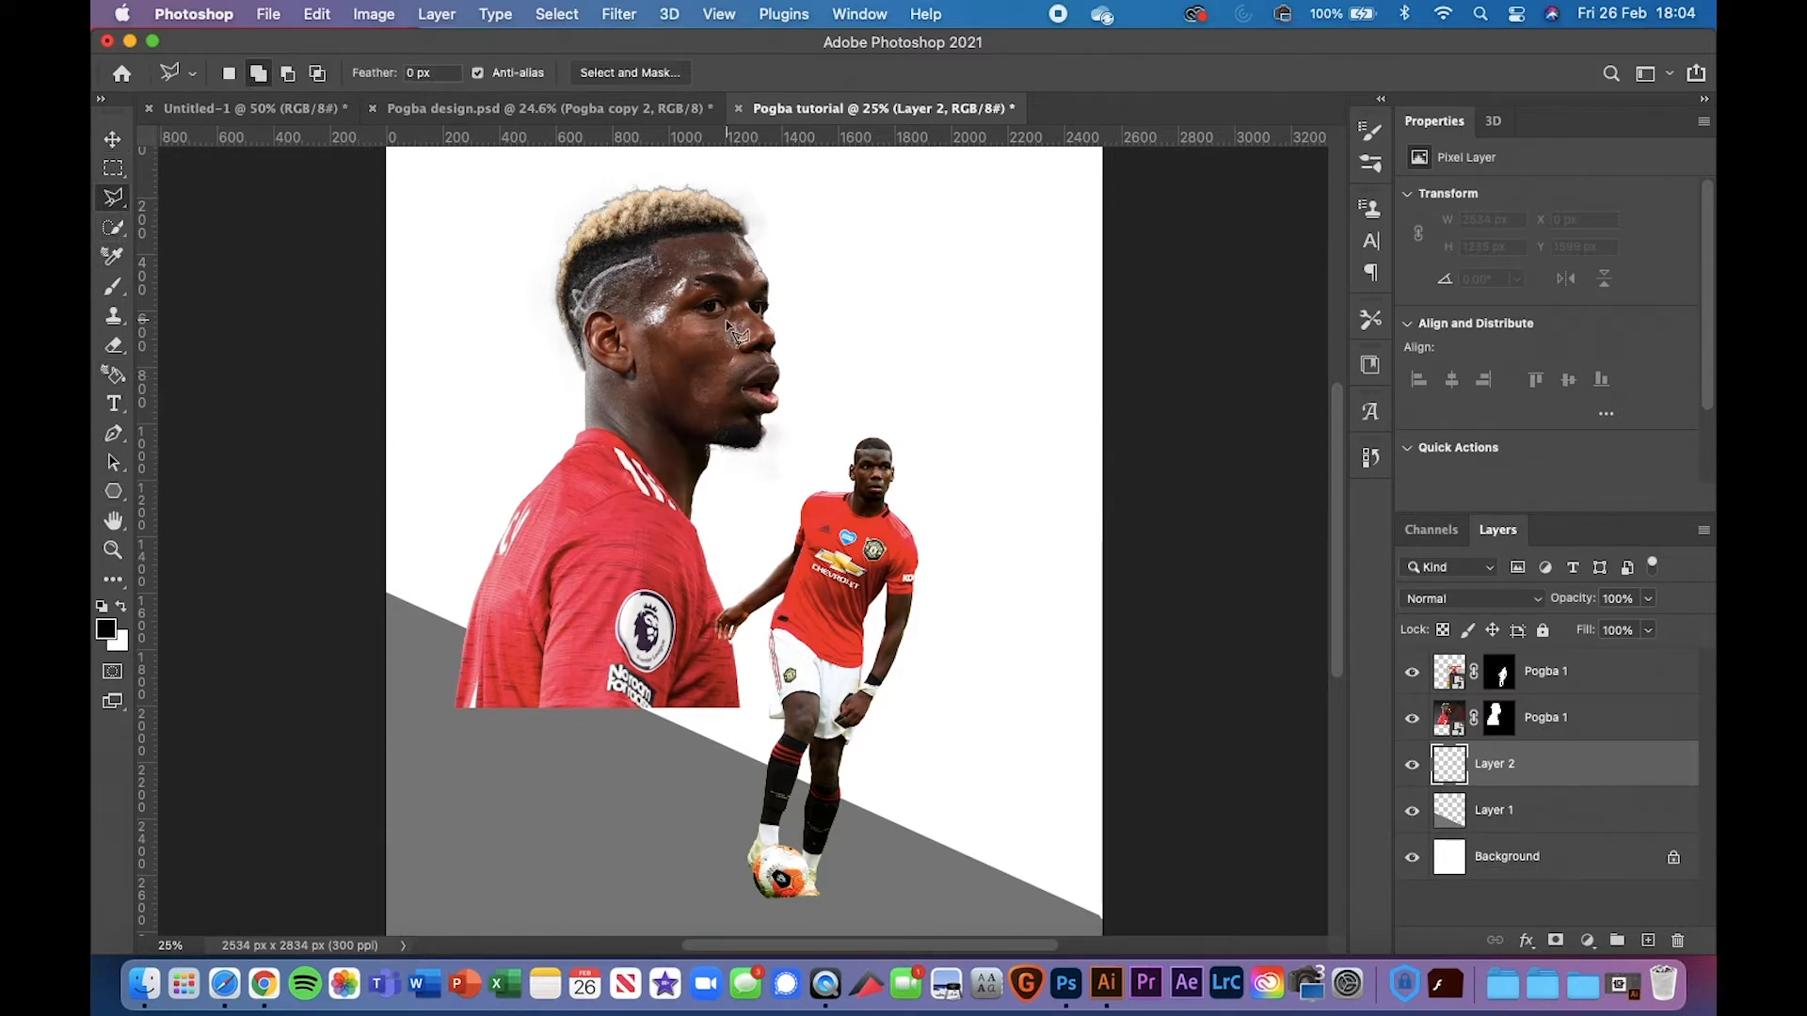
{"action": "scroll", "coordinate": [729, 330], "scroll_direction": "down", "scroll_amount": 5}
{"action": "left_click", "coordinate": [535, 109]}
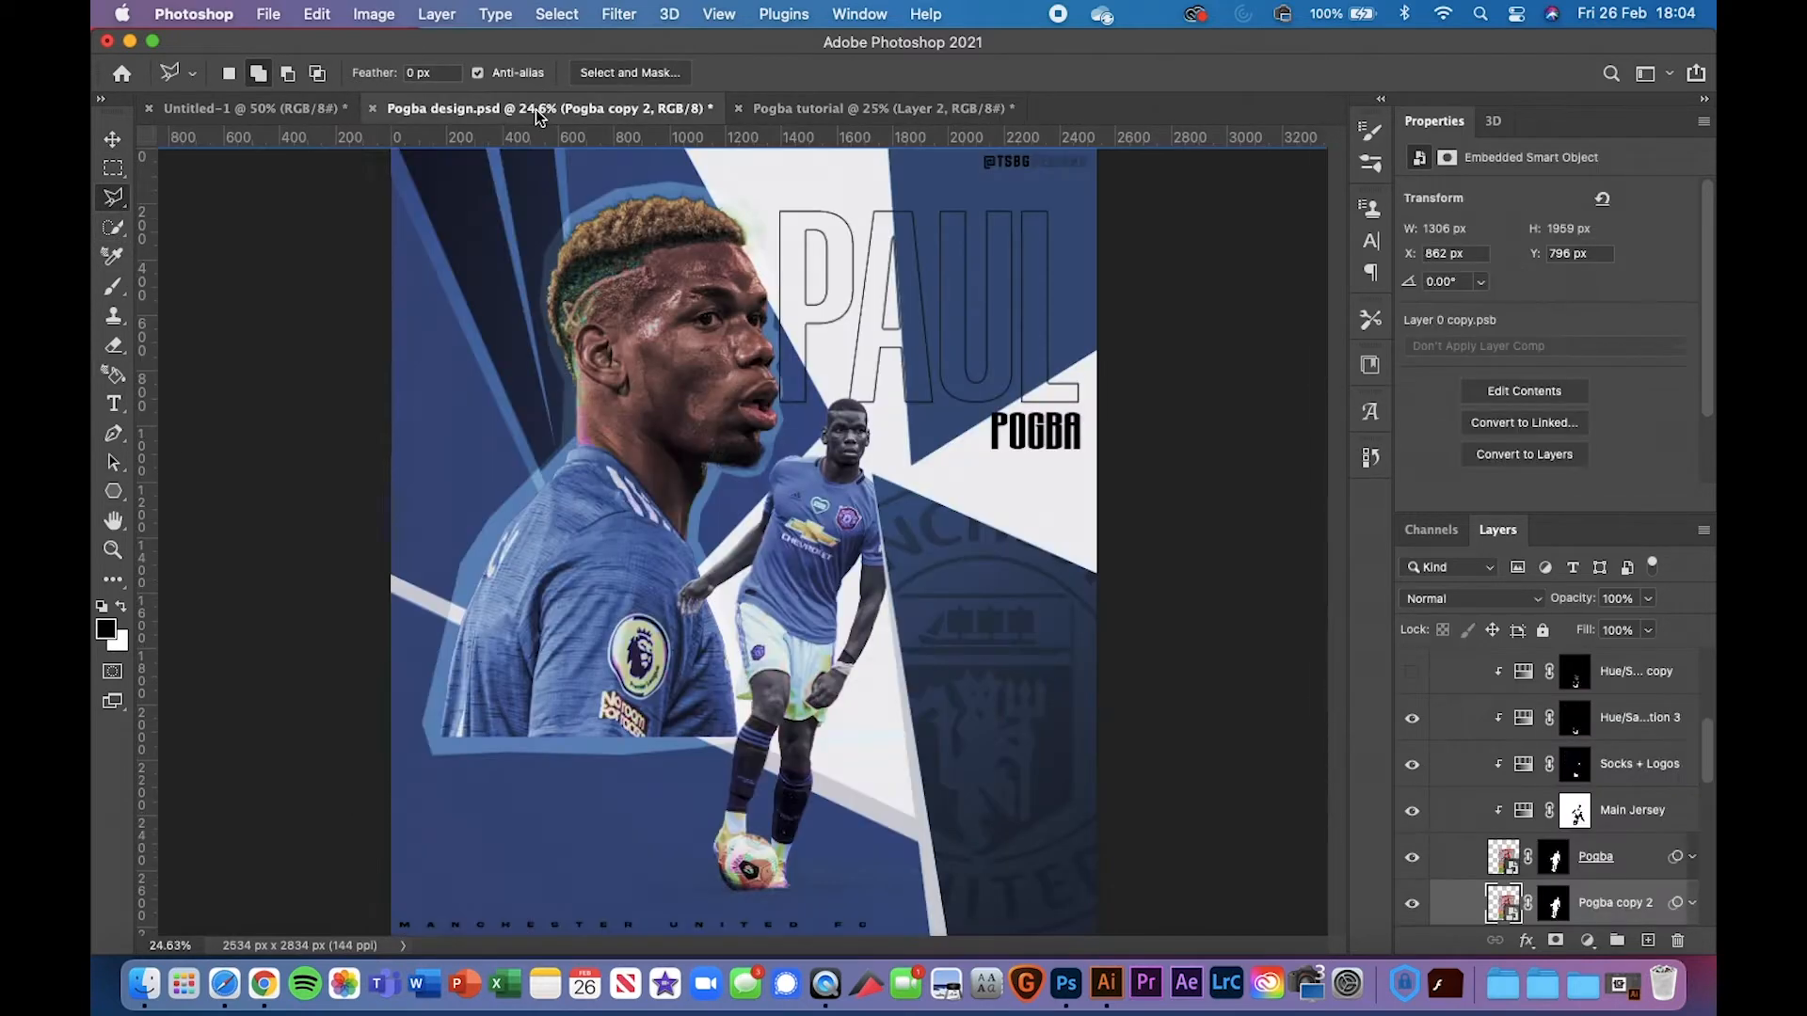
{"action": "left_click", "coordinate": [907, 105]}
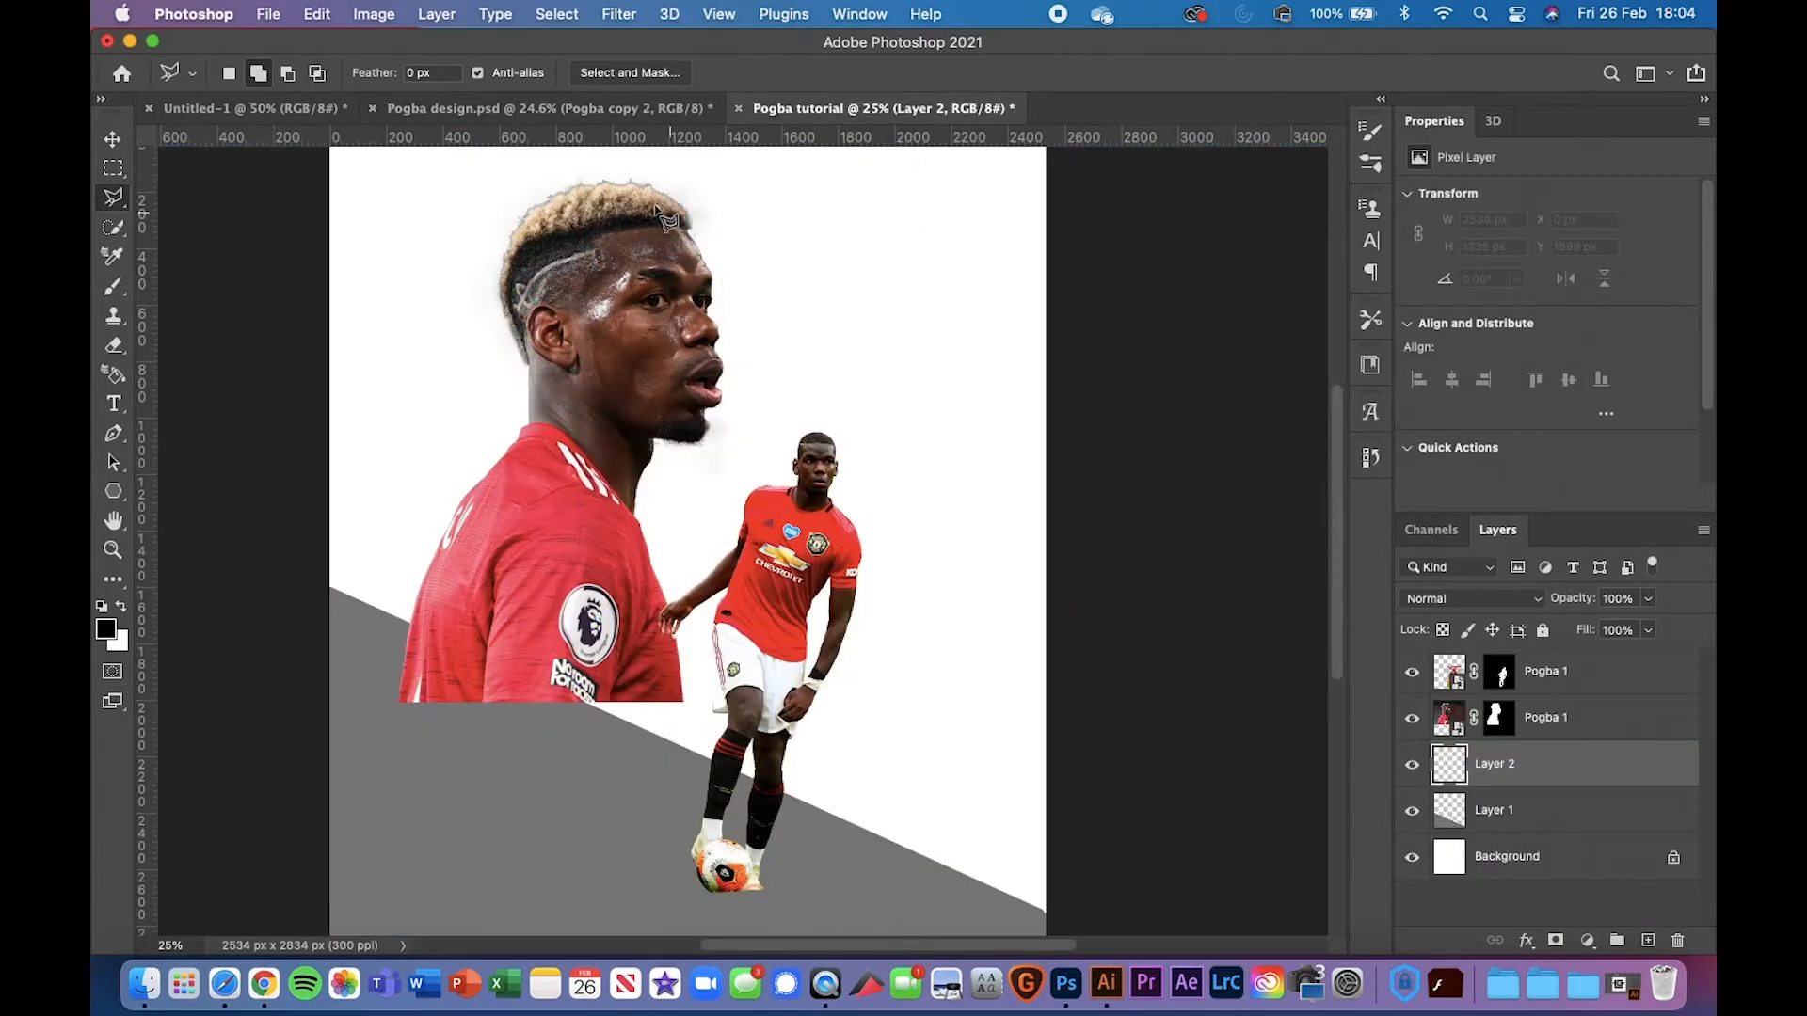
{"action": "left_click", "coordinate": [542, 108]}
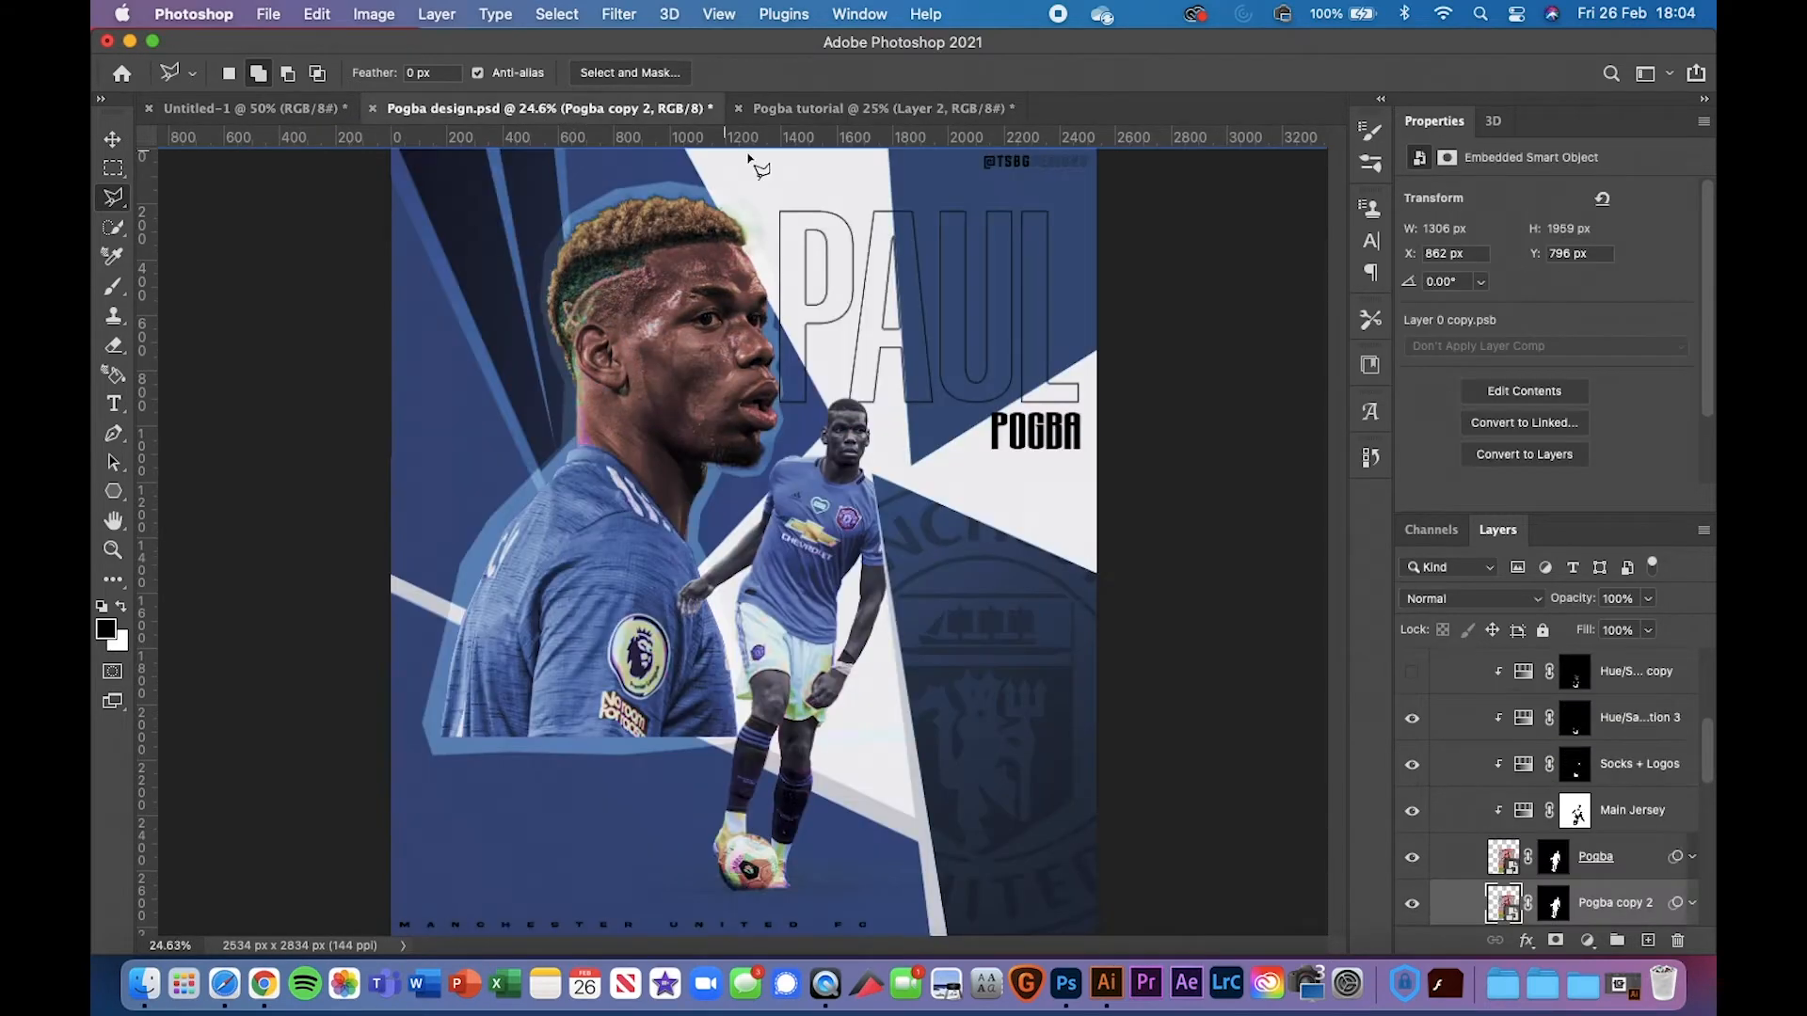
{"action": "left_click", "coordinate": [900, 115]}
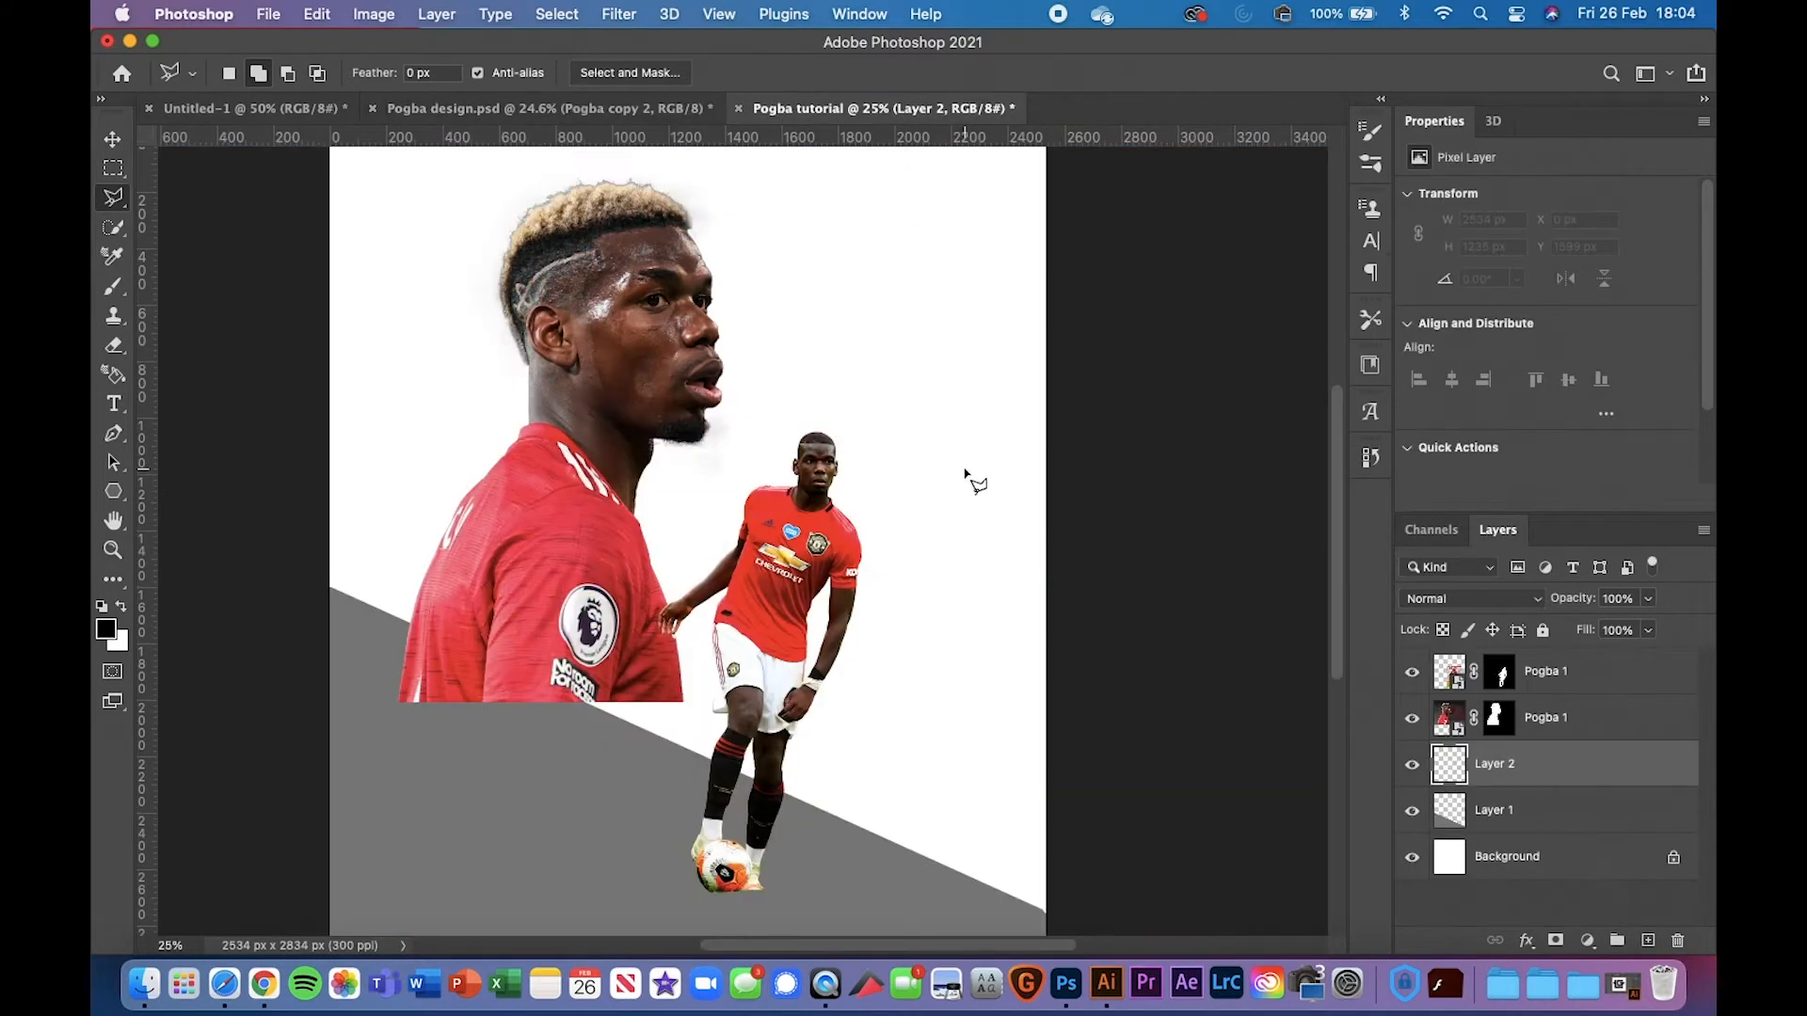
{"action": "scroll", "coordinate": [807, 380], "scroll_direction": "down", "scroll_amount": 3}
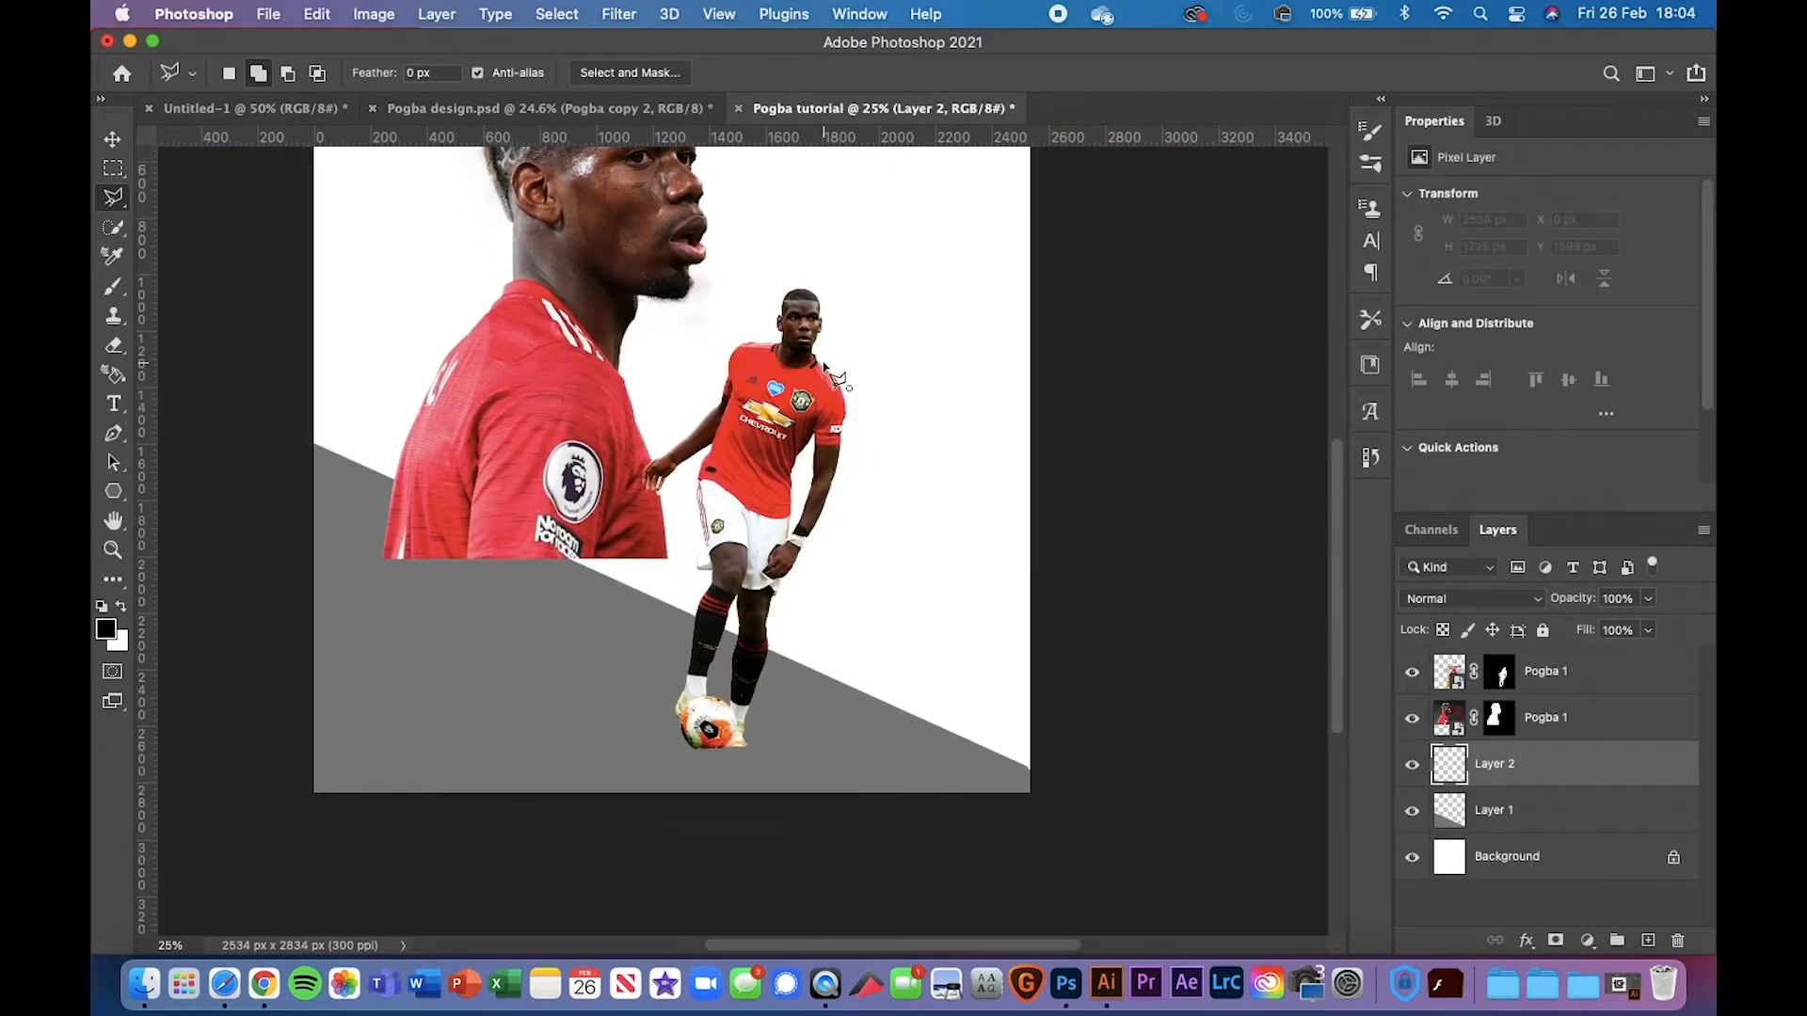
Outline an angled polygon from the small player's shoulder out past the lower-right canvas
{"action": "left_click", "coordinate": [825, 364]}
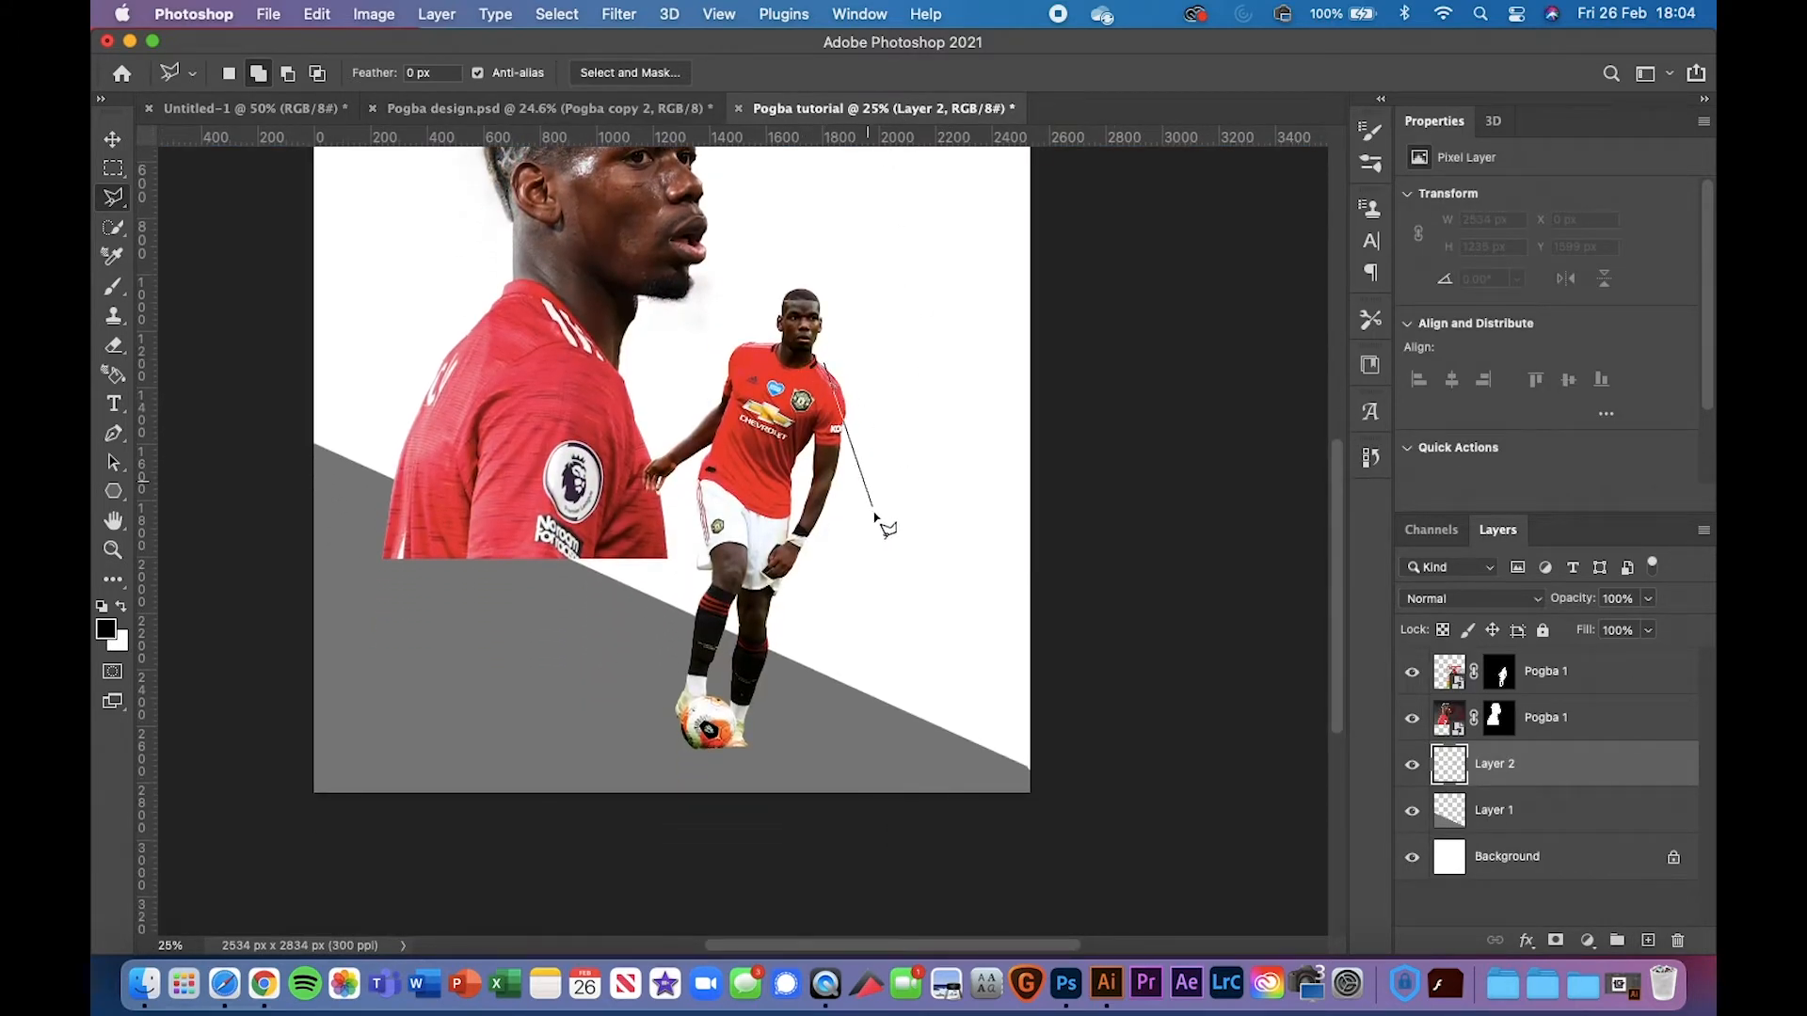
{"action": "left_click", "coordinate": [898, 806]}
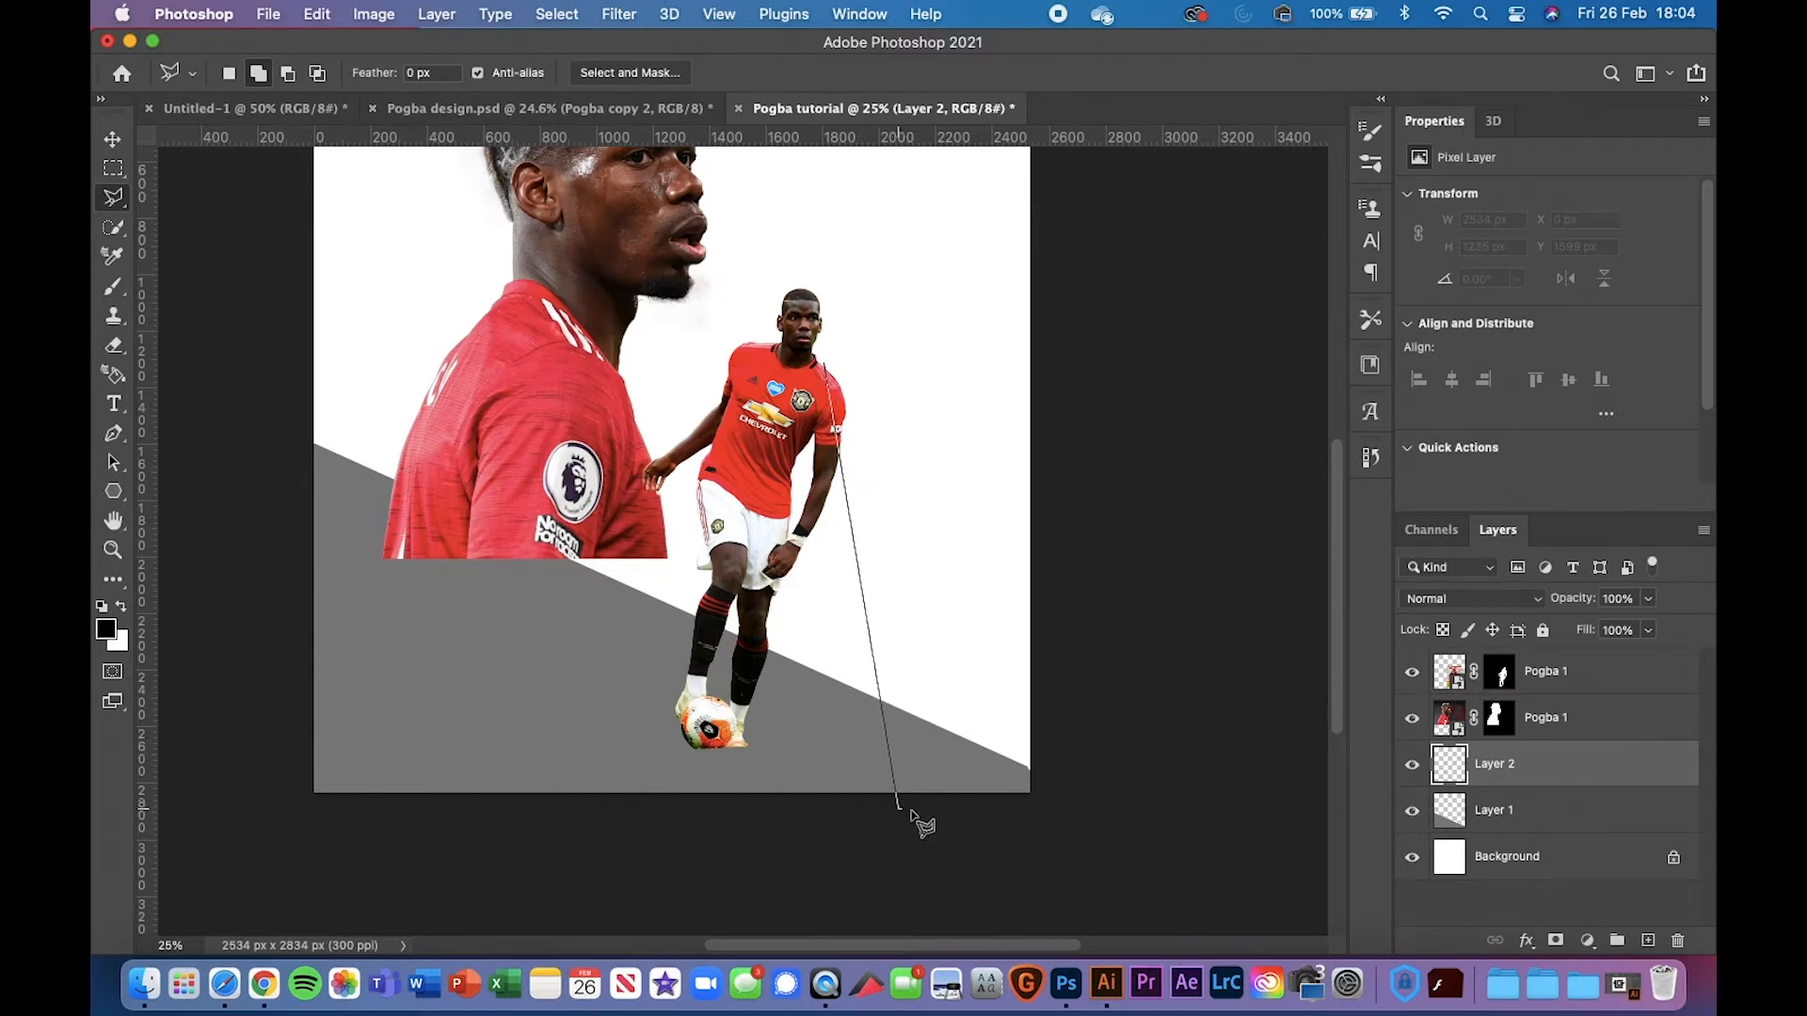
{"action": "left_click", "coordinate": [1103, 823]}
{"action": "left_click", "coordinate": [1157, 594]}
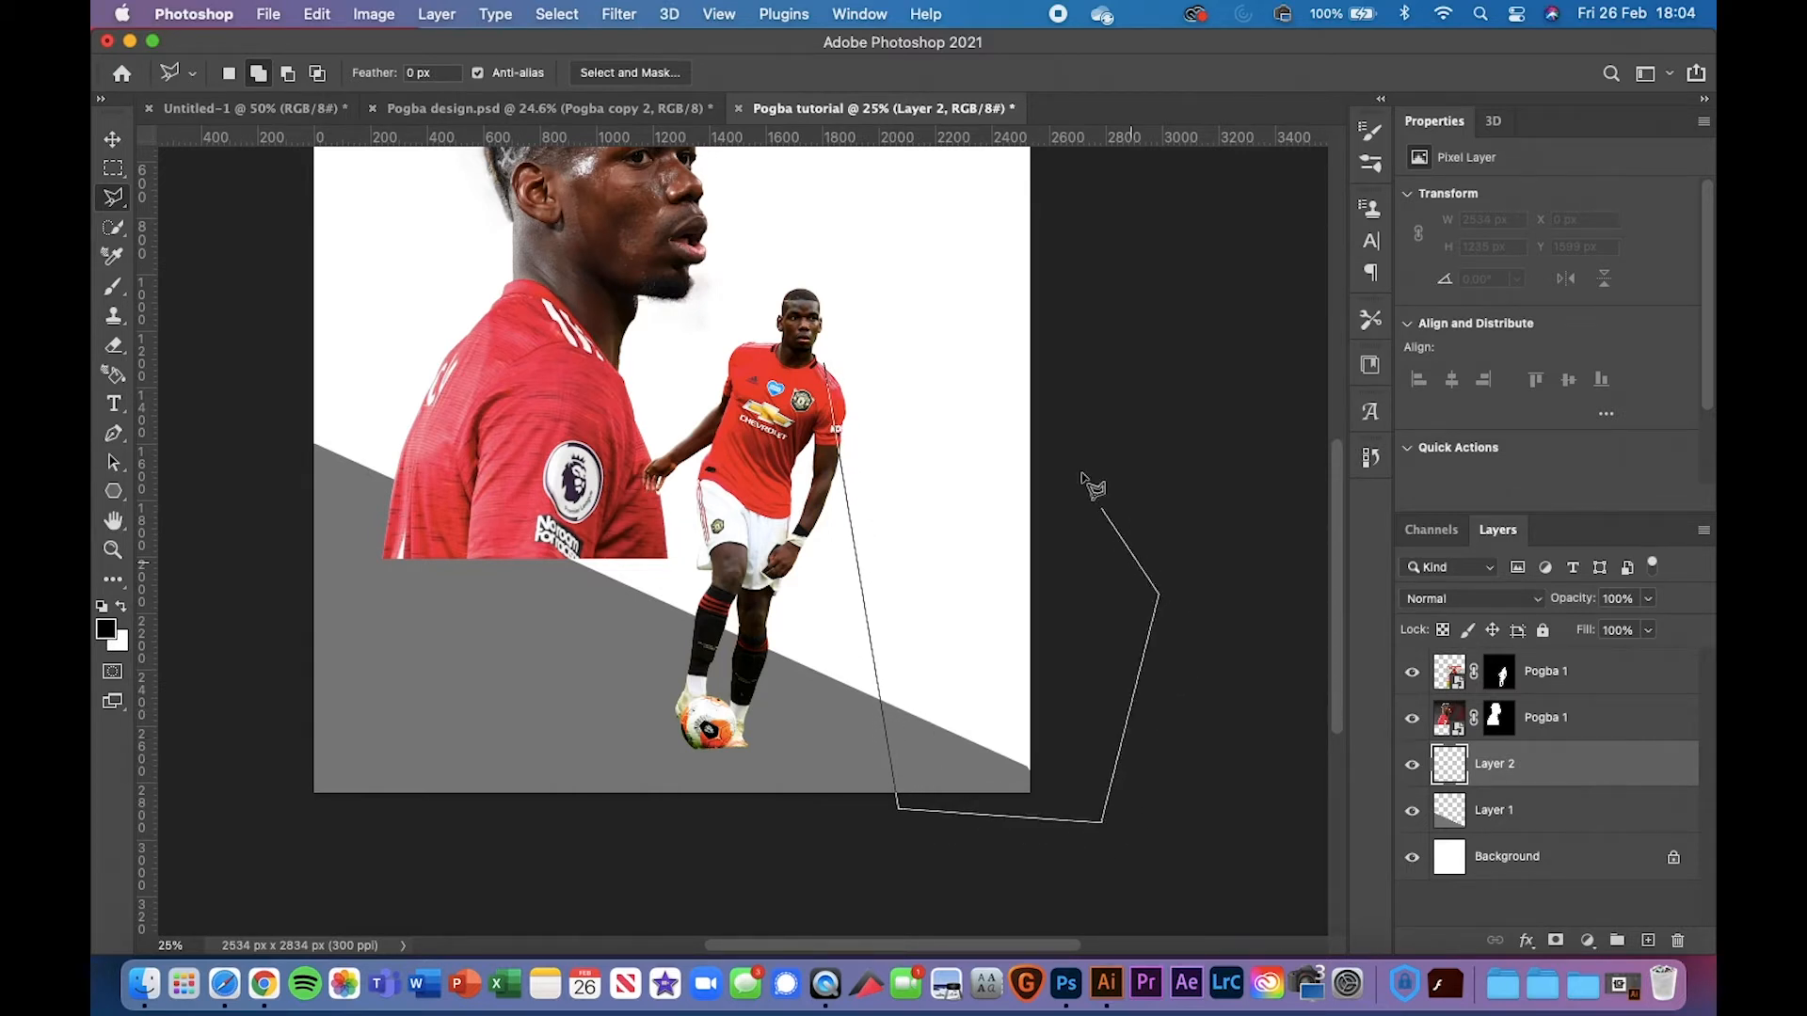
{"action": "left_click", "coordinate": [830, 370]}
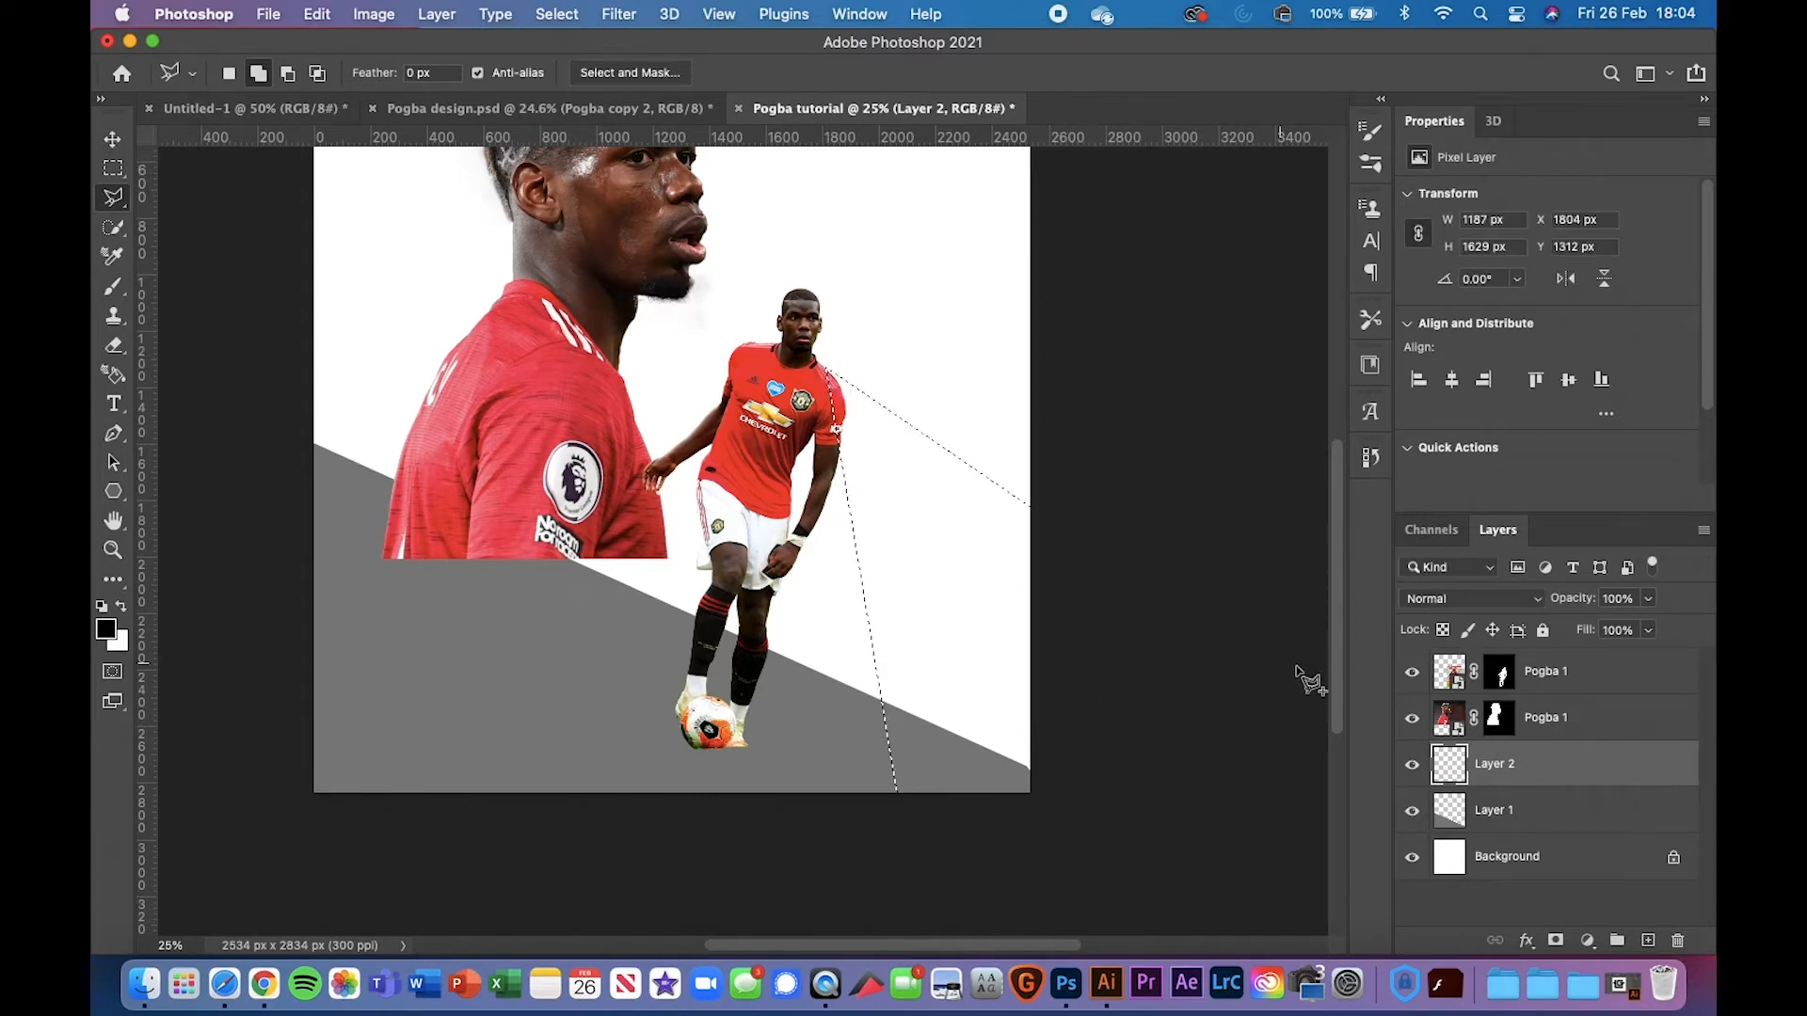
Fill the polygon selection with Black and deselect it
{"action": "left_click", "coordinate": [317, 14]}
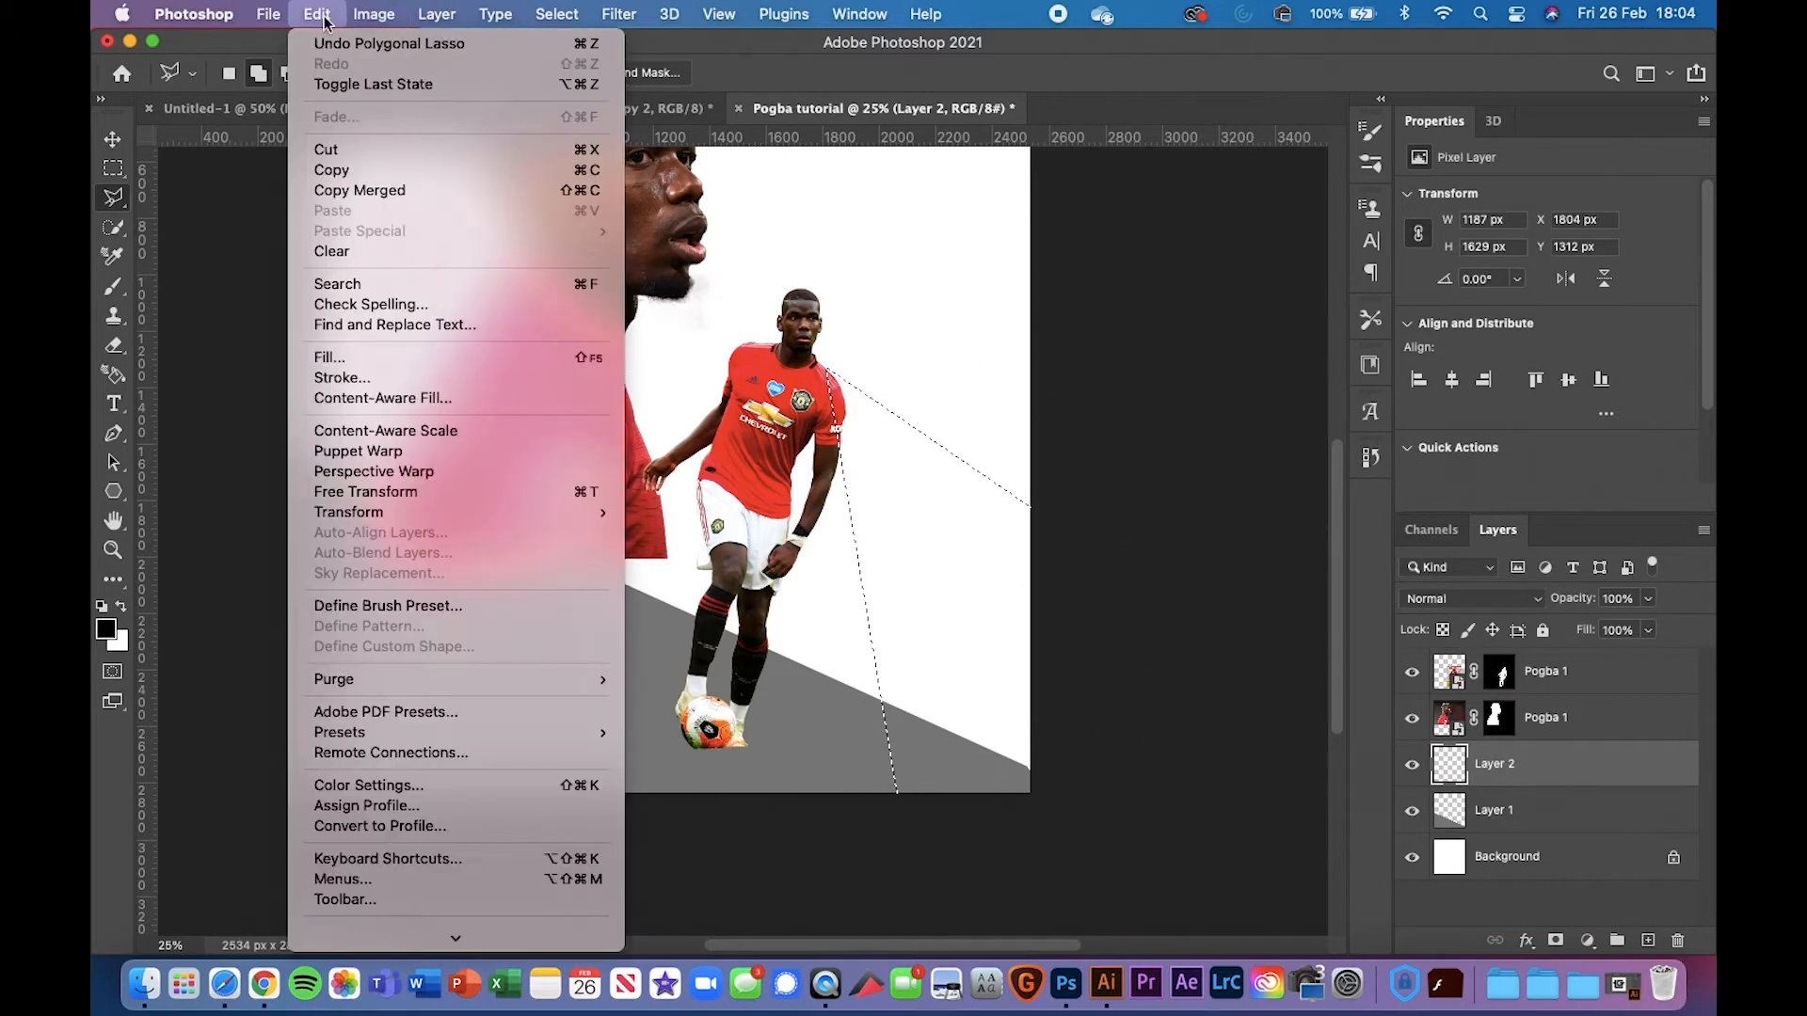
{"action": "left_click", "coordinate": [341, 358]}
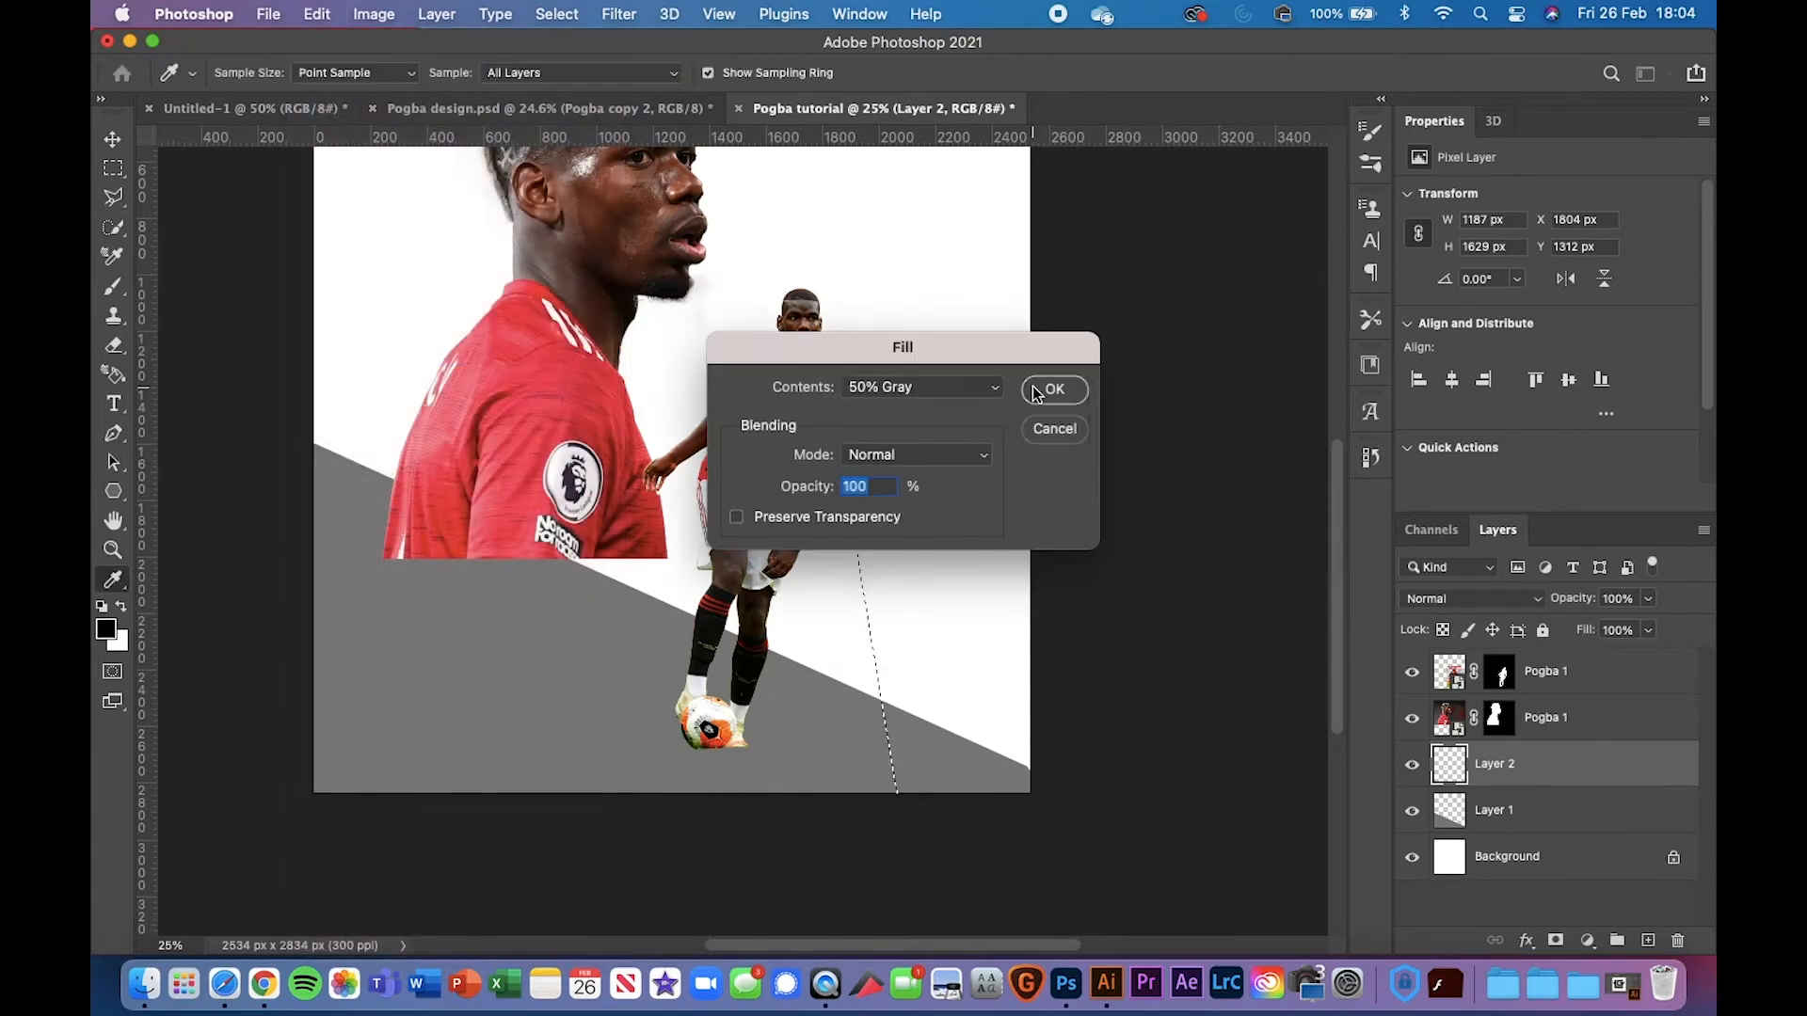
{"action": "left_click", "coordinate": [935, 390]}
{"action": "left_click", "coordinate": [917, 363]}
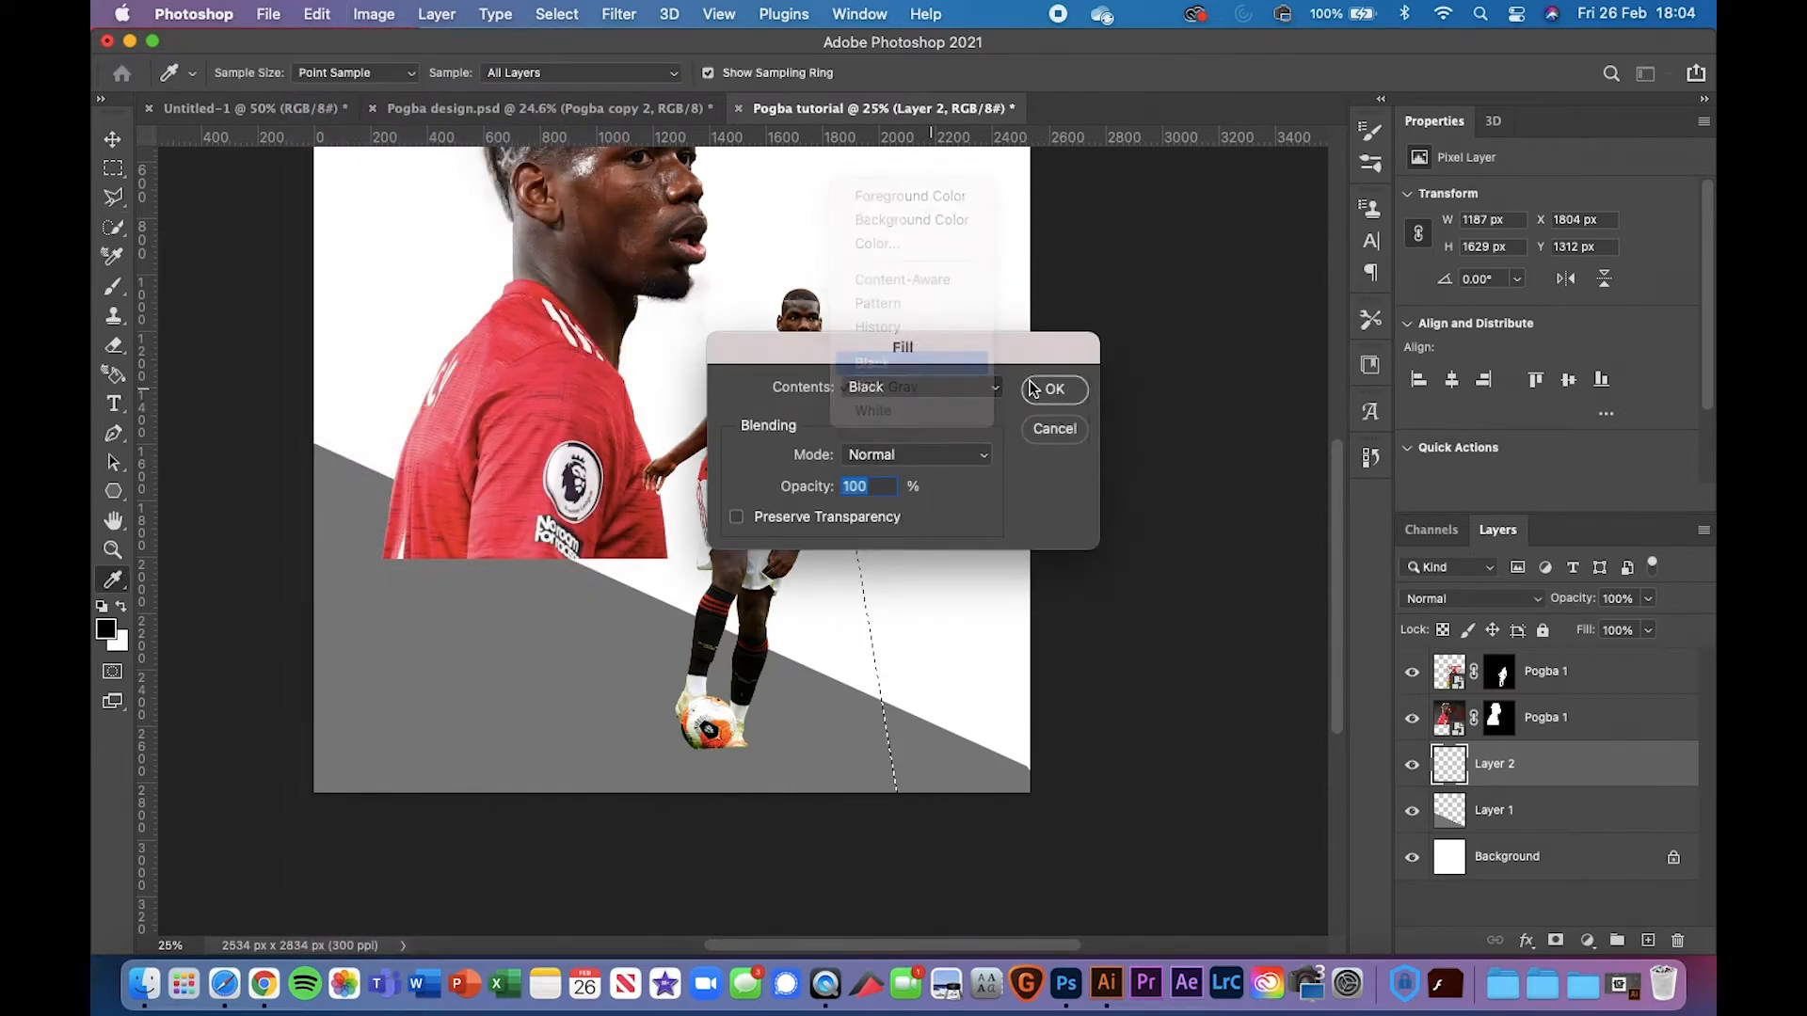
{"action": "left_click", "coordinate": [1048, 388]}
{"action": "key", "text": "ctrl+d"}
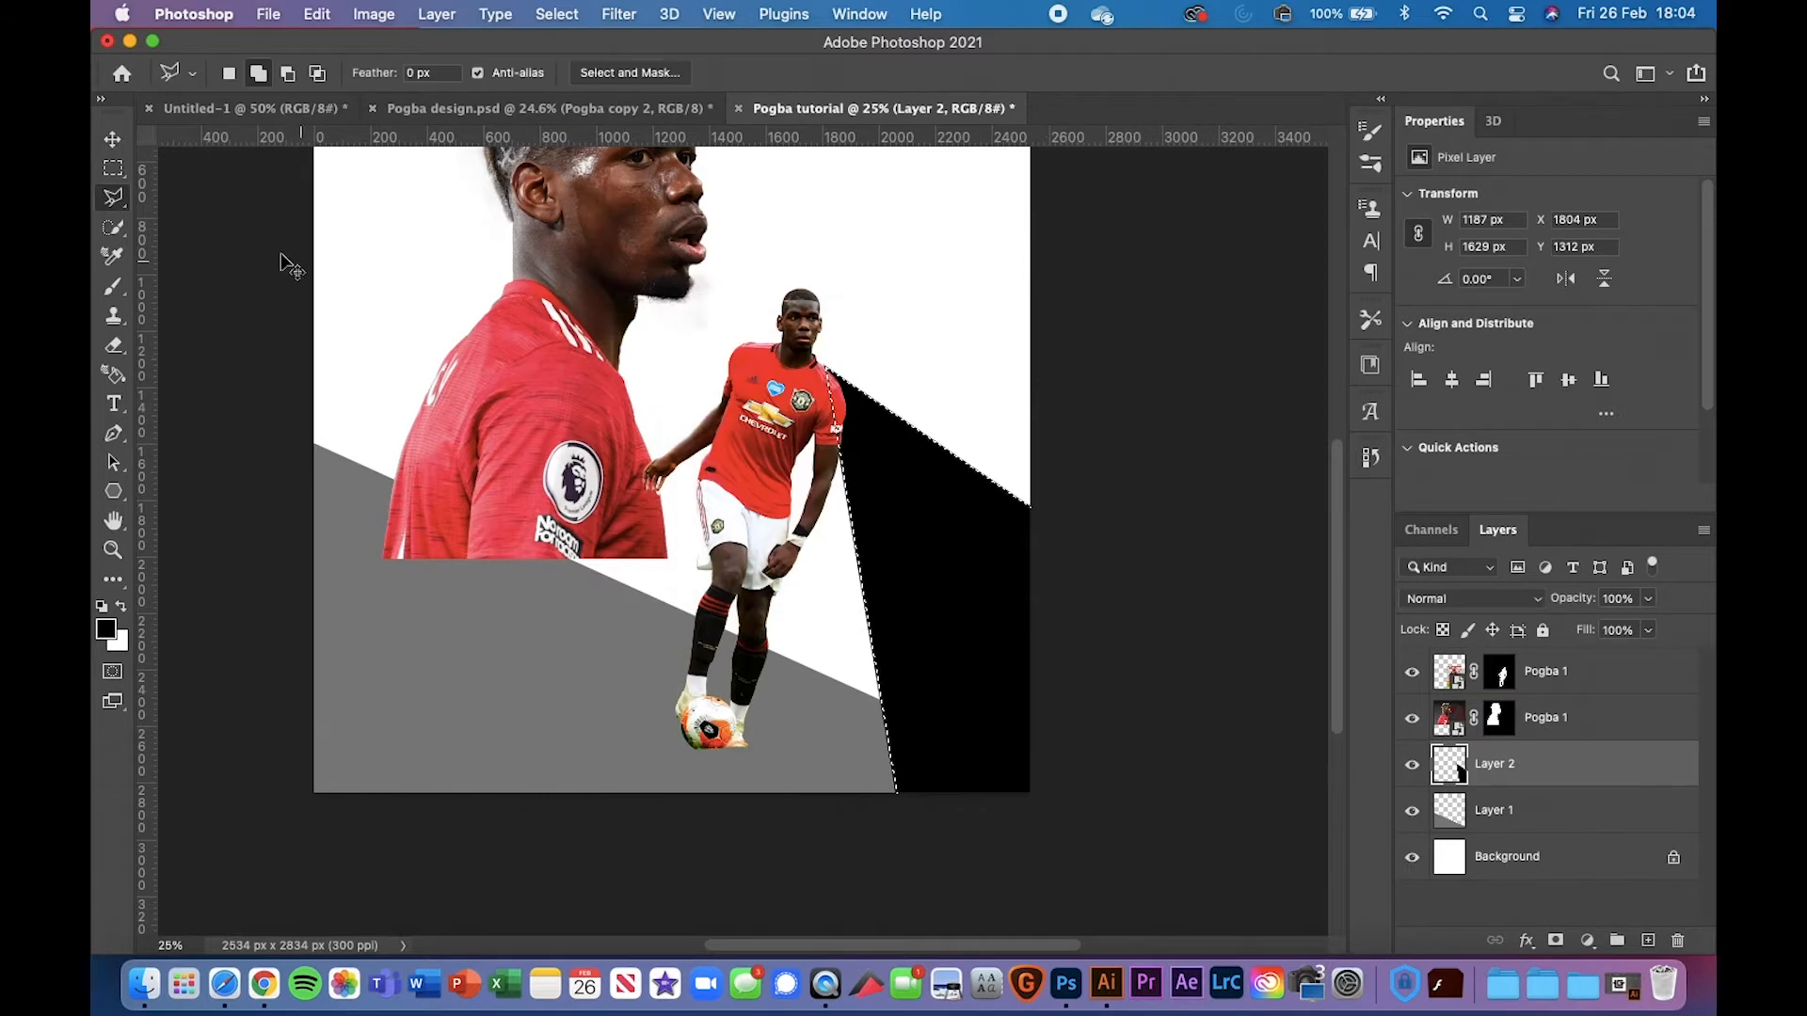
{"action": "left_click", "coordinate": [113, 139]}
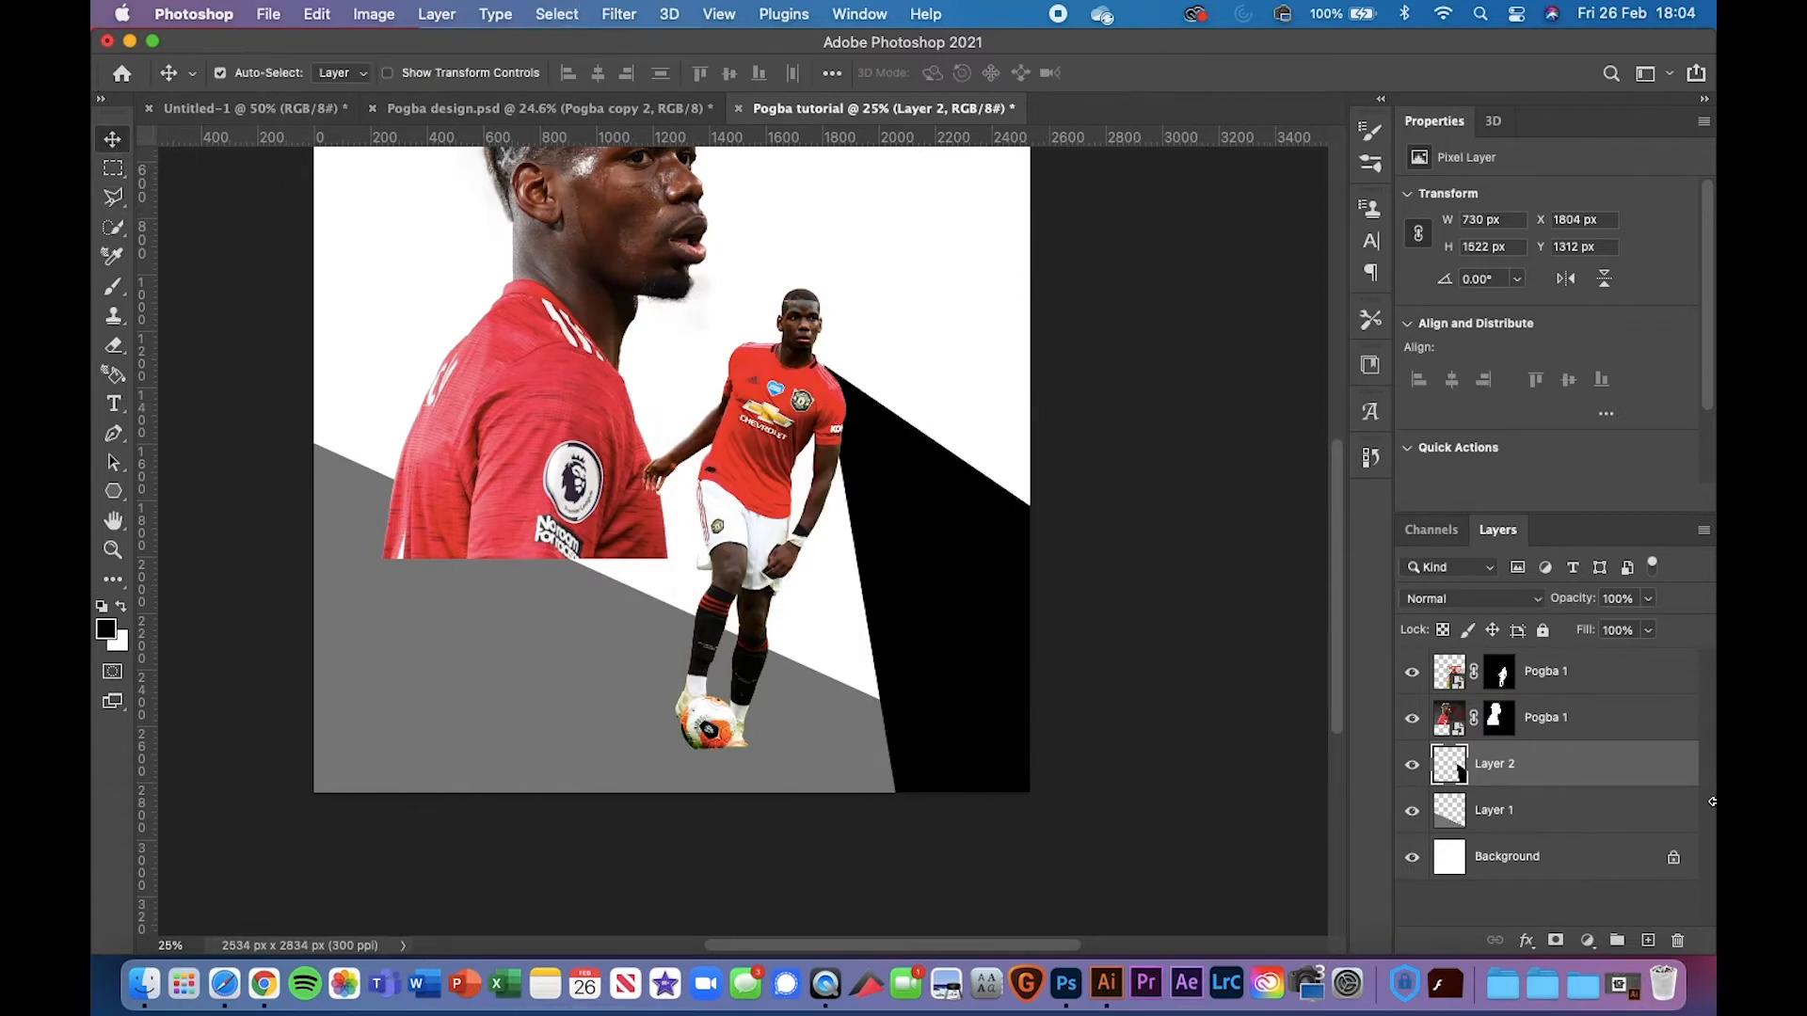
{"action": "scroll", "coordinate": [952, 557], "scroll_direction": "up", "scroll_amount": 3}
{"action": "scroll", "coordinate": [951, 557], "scroll_direction": "right", "scroll_amount": 2}
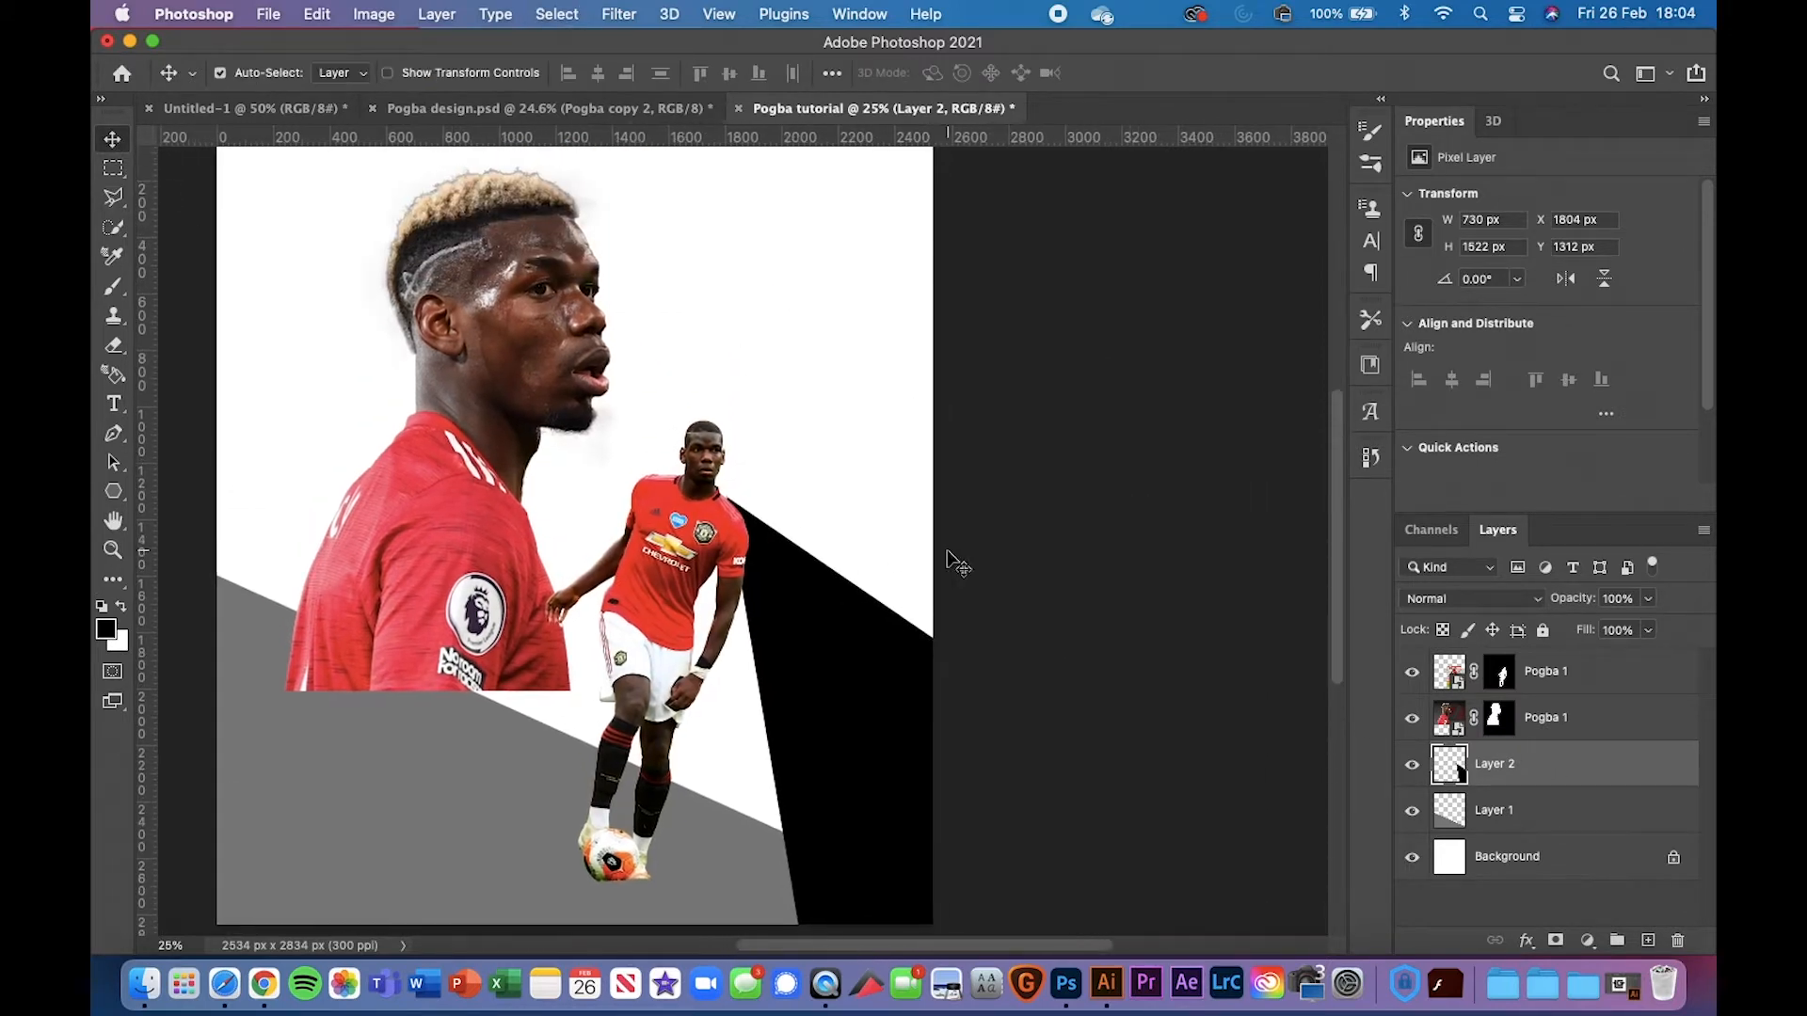
{"action": "key", "text": "super+plus"}
Zoom in to inspect the ball at the player's feet
{"action": "scroll", "coordinate": [595, 598], "scroll_direction": "up", "scroll_amount": 3}
{"action": "scroll", "coordinate": [596, 599], "scroll_direction": "left", "scroll_amount": 3}
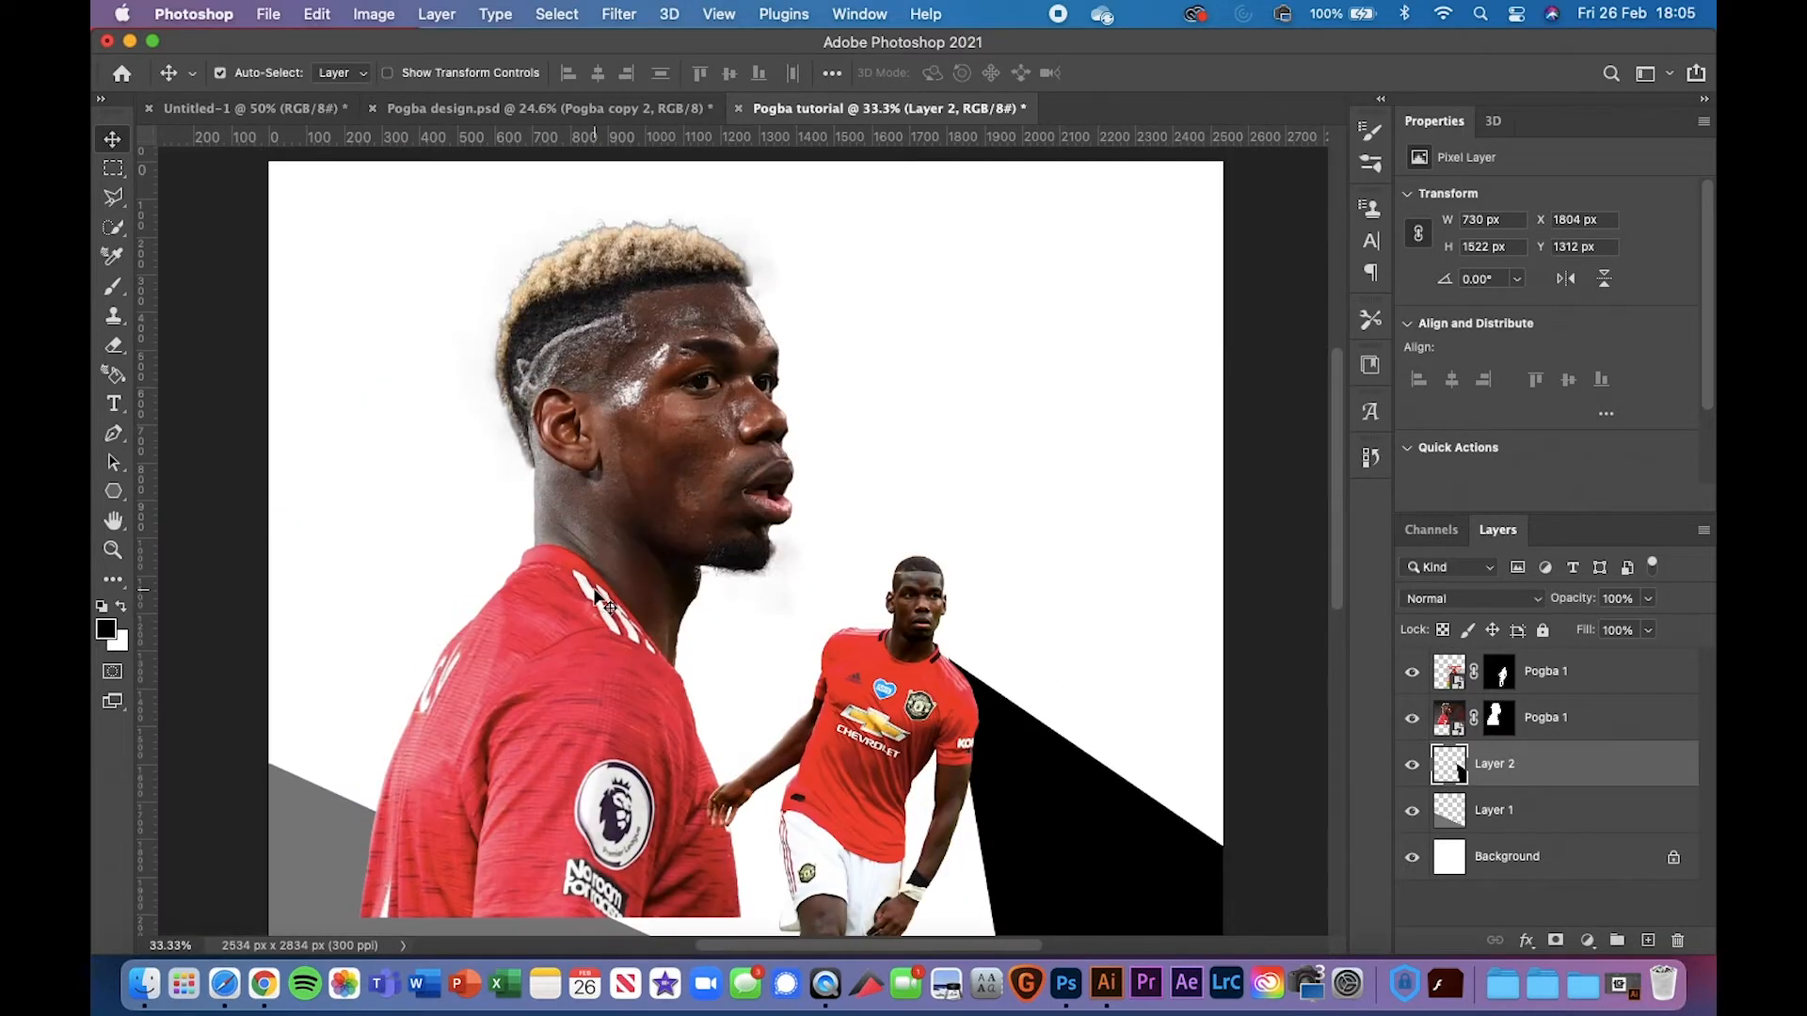
{"action": "scroll", "coordinate": [596, 598], "scroll_direction": "down", "scroll_amount": 5}
{"action": "scroll", "coordinate": [596, 598], "scroll_direction": "down", "scroll_amount": 1}
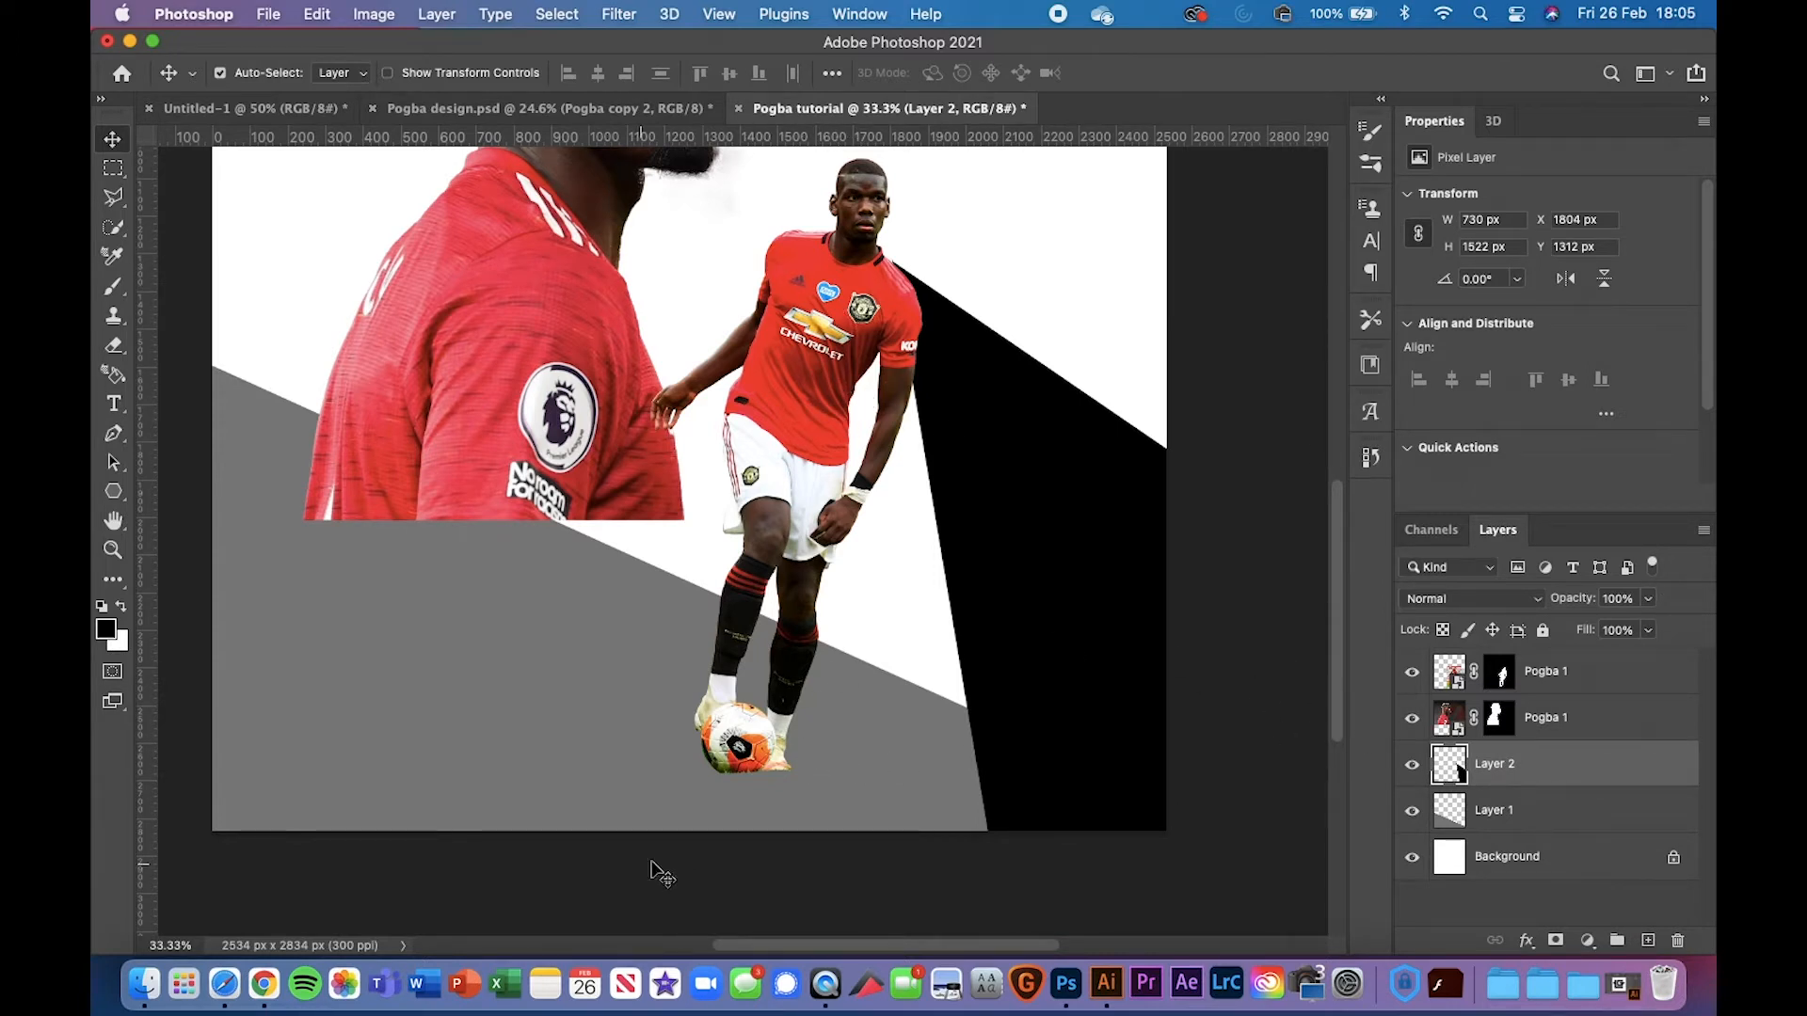
{"action": "scroll", "coordinate": [785, 772], "scroll_direction": "up", "scroll_amount": 5}
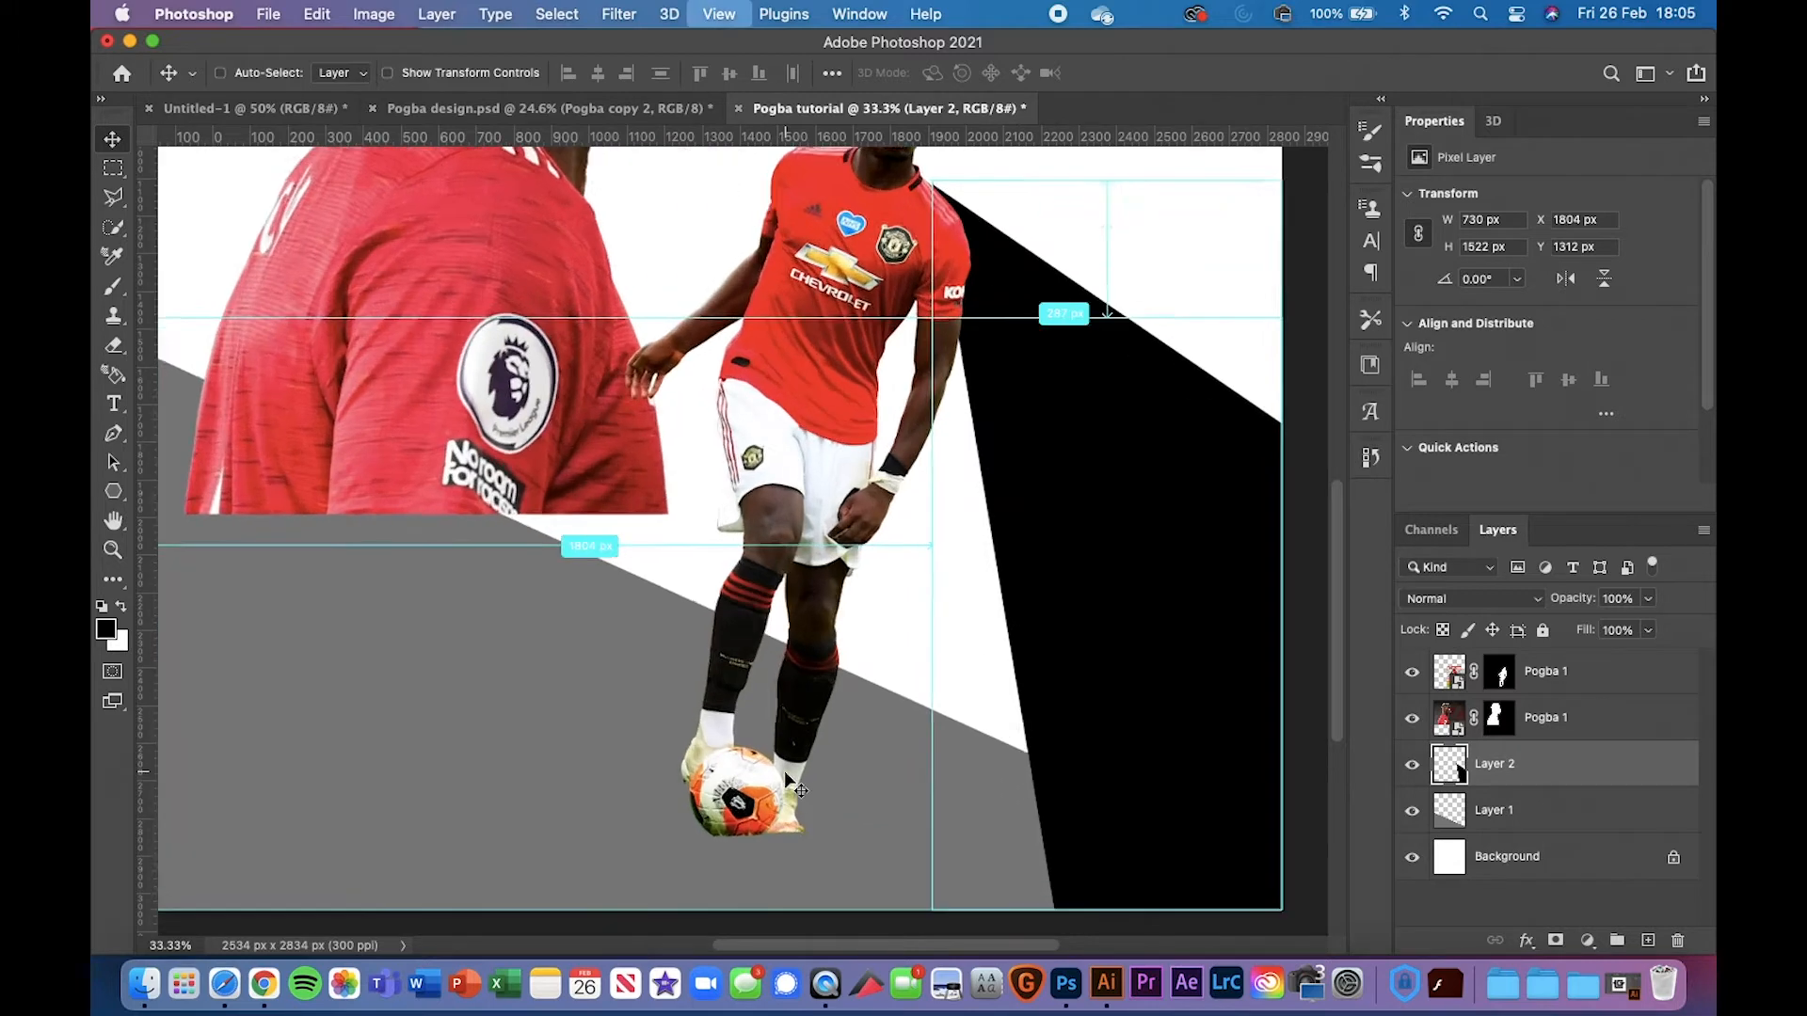
{"action": "scroll", "coordinate": [785, 772], "scroll_direction": "up", "scroll_amount": 5}
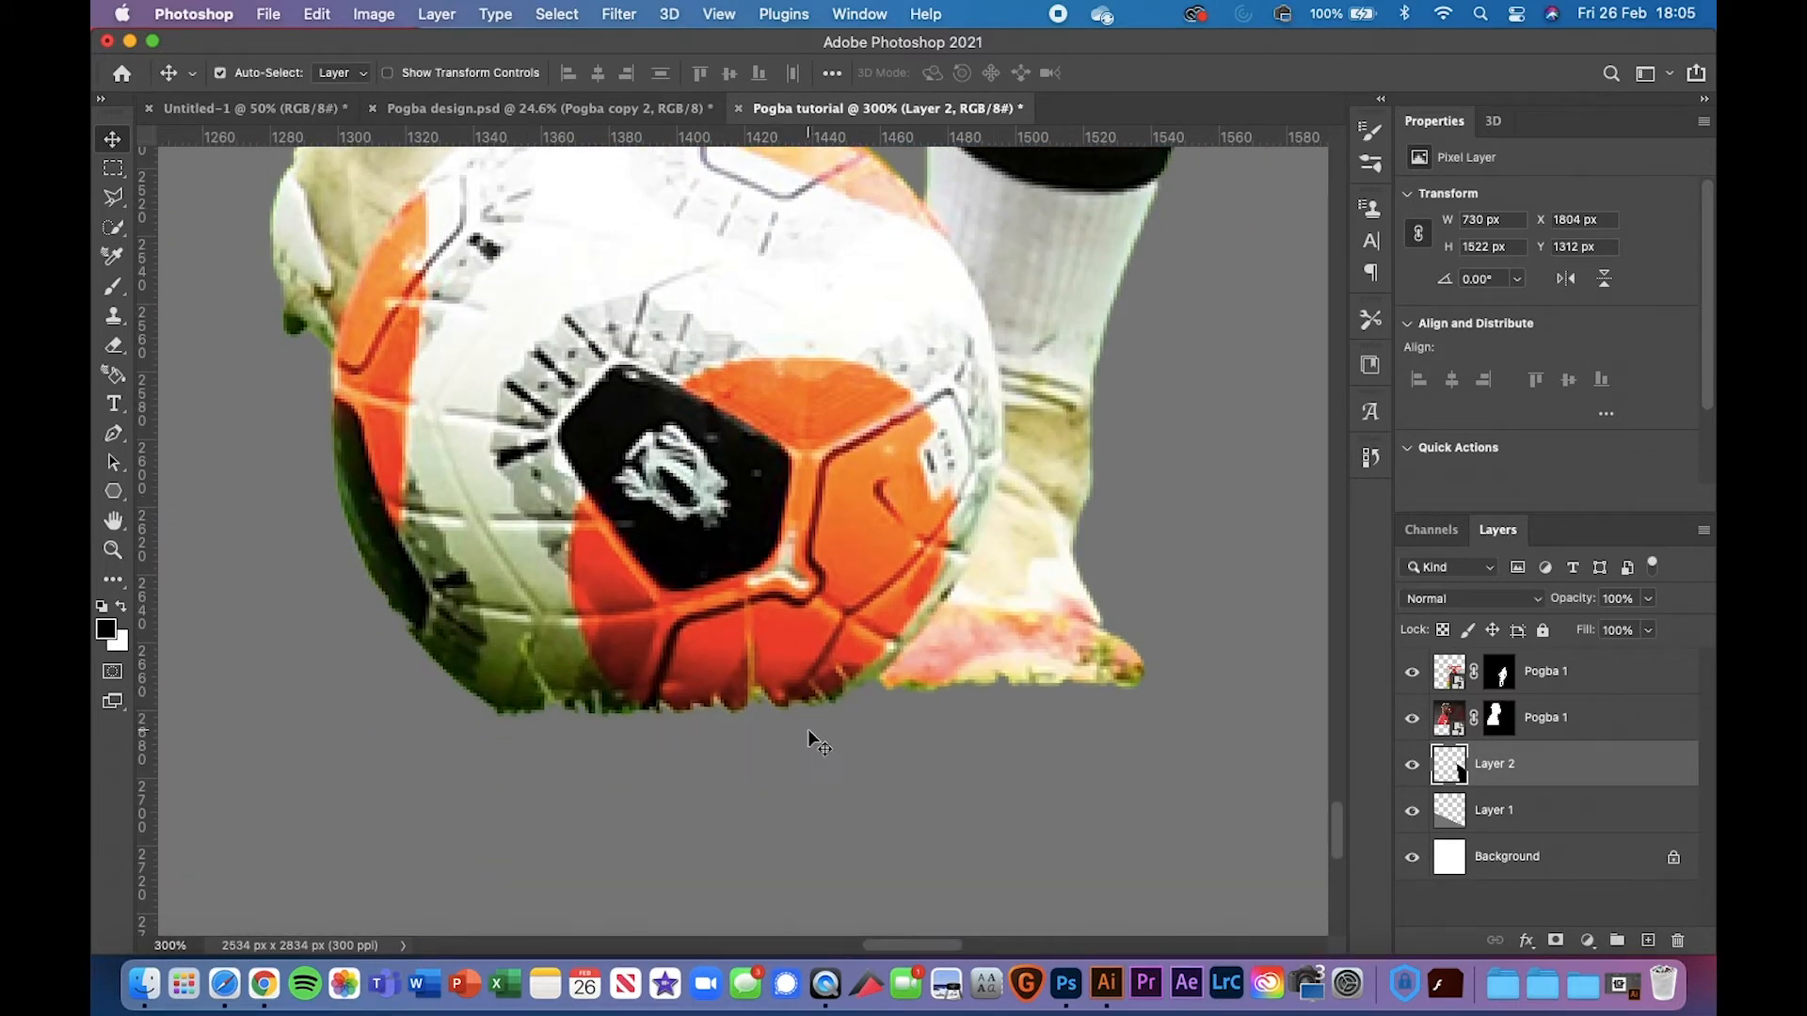
{"action": "scroll", "coordinate": [808, 731], "scroll_direction": "down", "scroll_amount": 6}
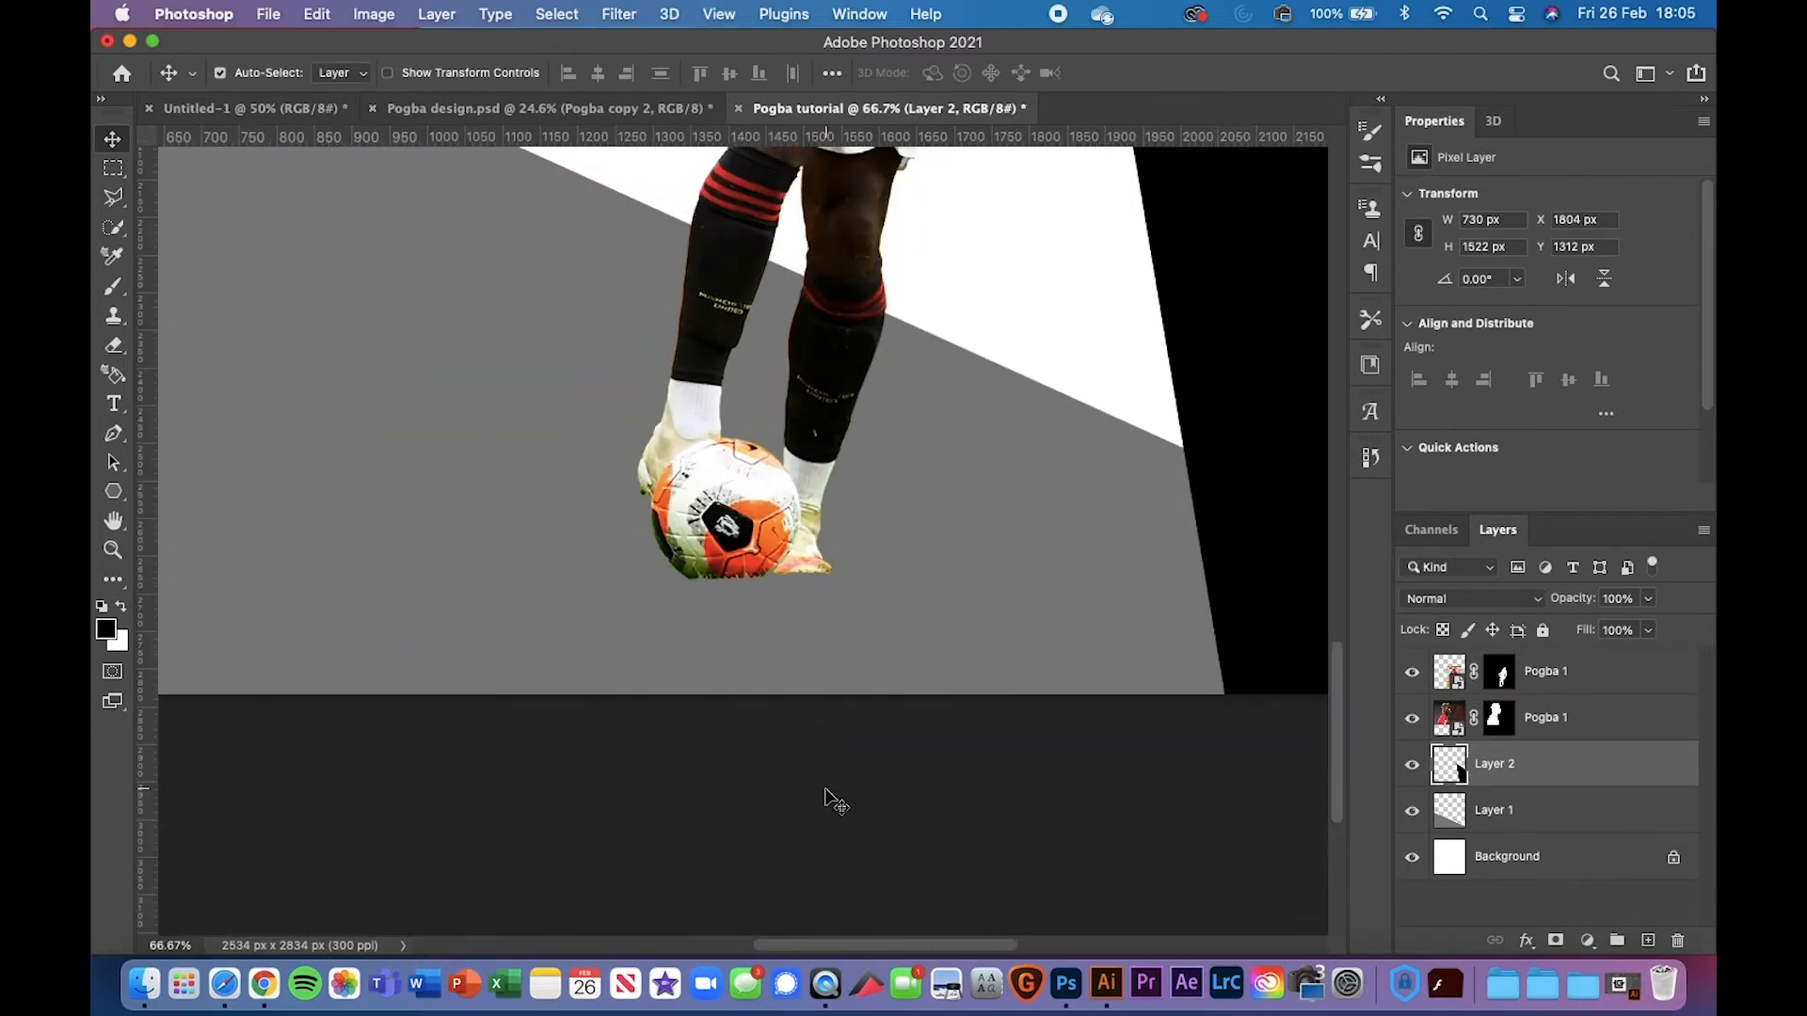
Duplicate the full-length Pogba 1 layer with Cmd+J to make Pogba 1 copy
{"action": "left_click", "coordinate": [1571, 668]}
{"action": "scroll", "coordinate": [723, 466], "scroll_direction": "up", "scroll_amount": 3}
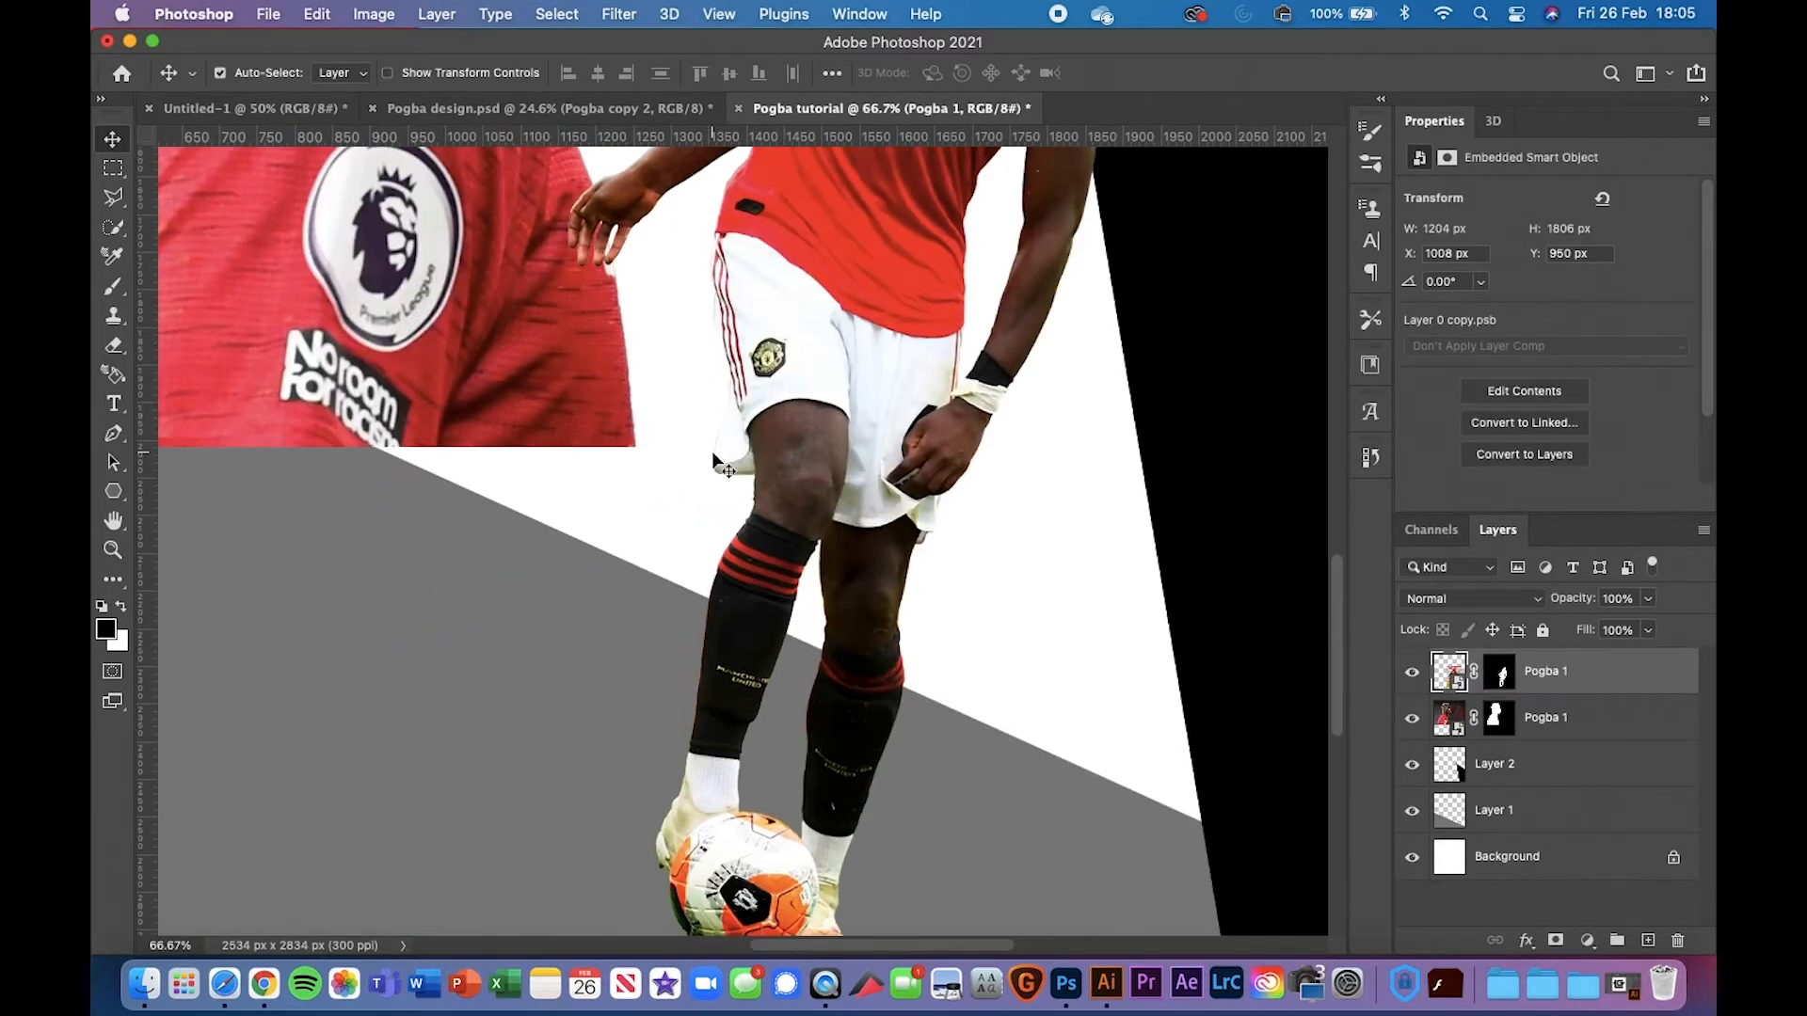
{"action": "scroll", "coordinate": [723, 466], "scroll_direction": "down", "scroll_amount": 1}
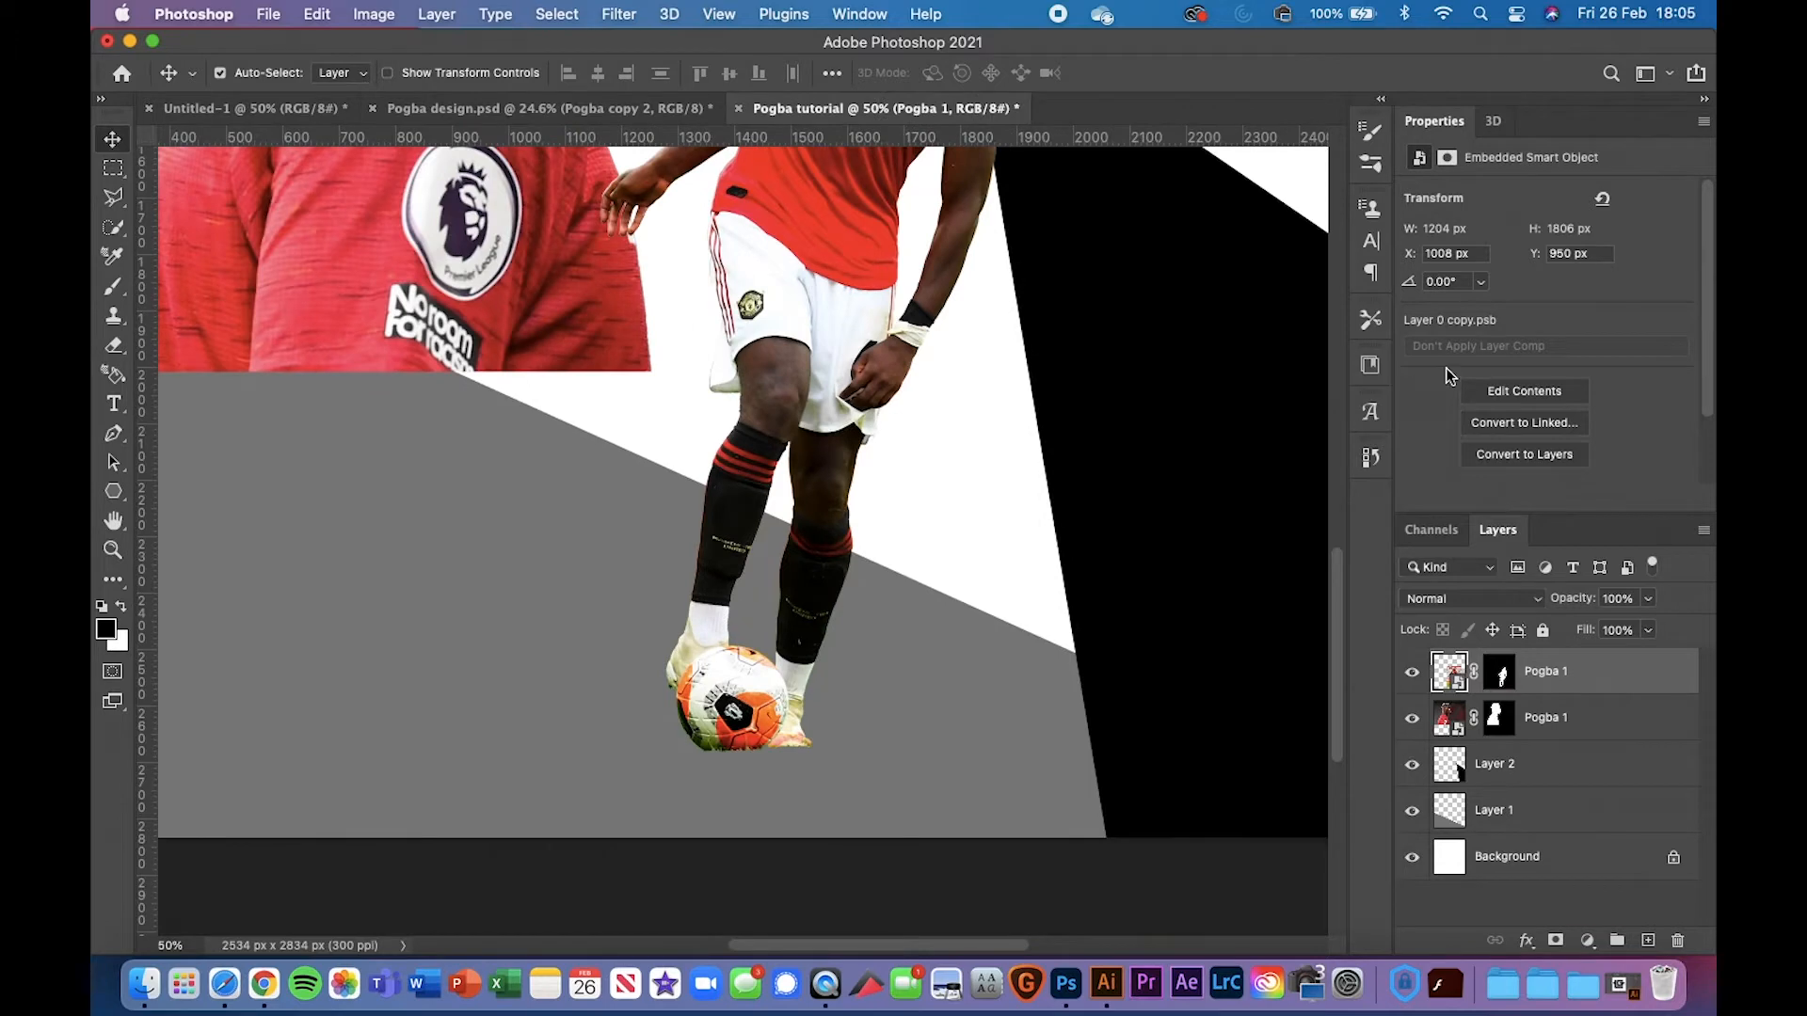
{"action": "scroll", "coordinate": [944, 299], "scroll_direction": "up", "scroll_amount": 5}
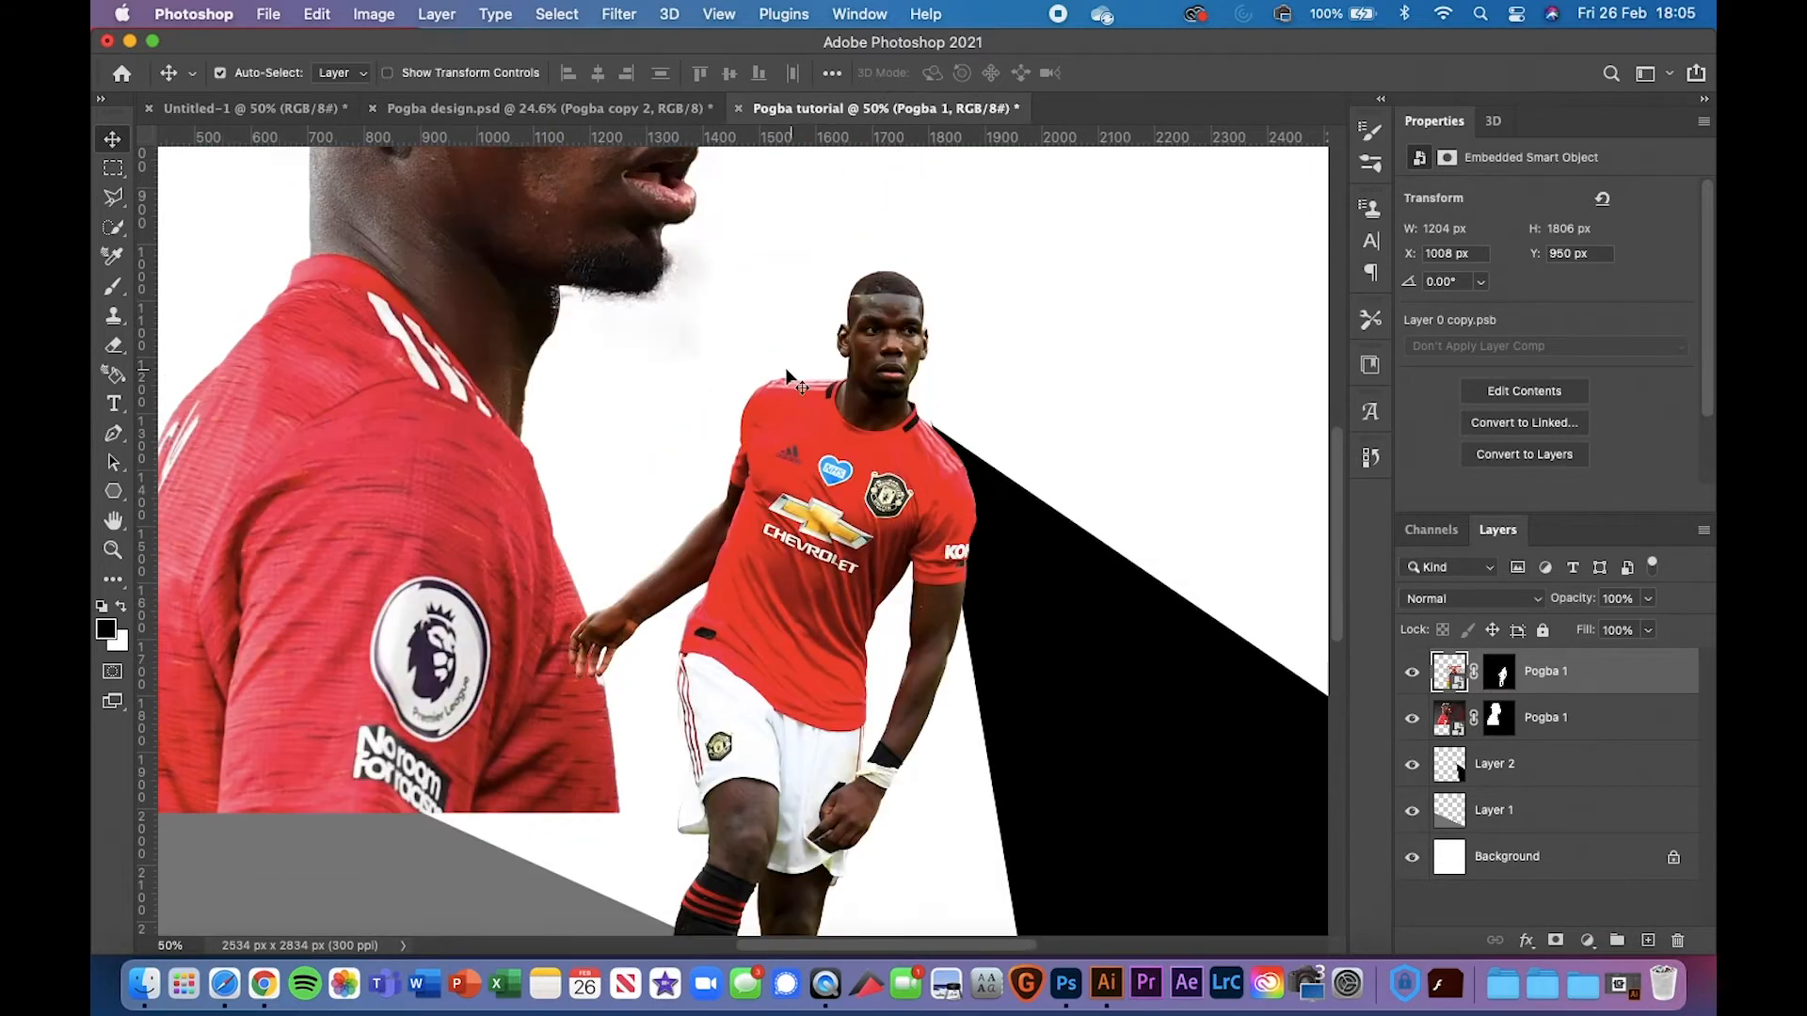
{"action": "scroll", "coordinate": [870, 428], "scroll_direction": "down", "scroll_amount": 5}
{"action": "key", "text": "super+j"}
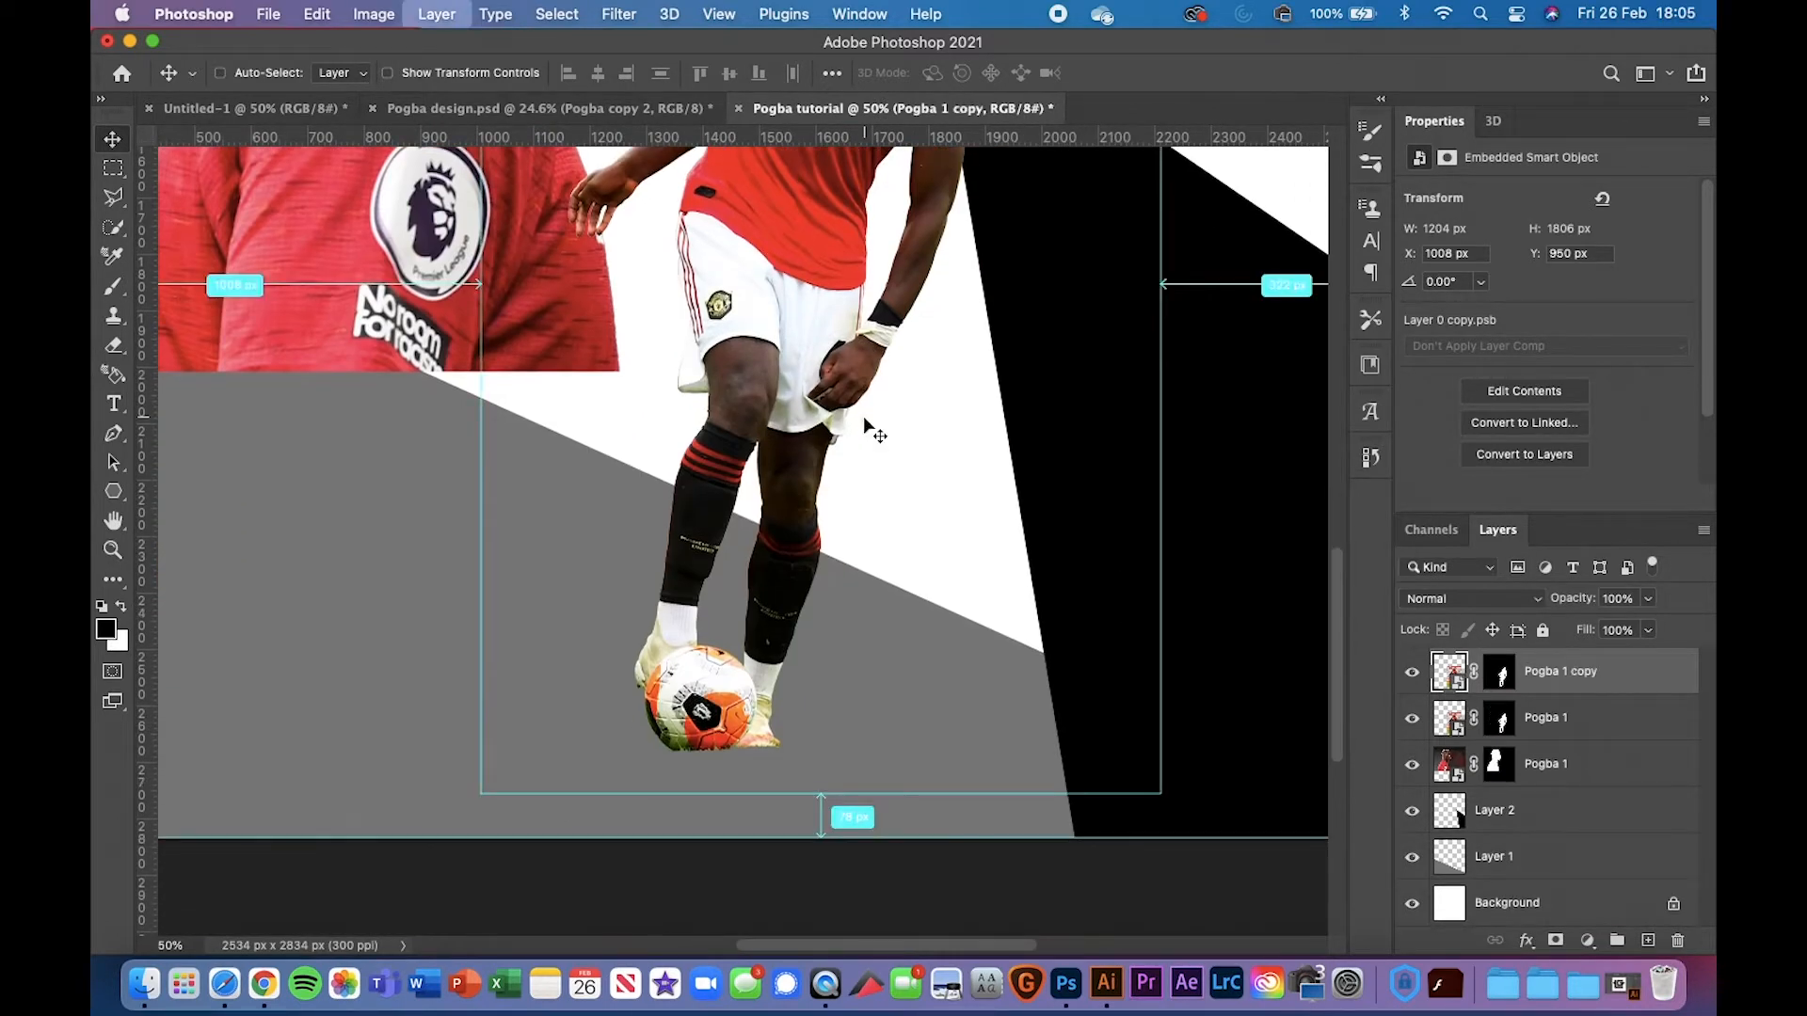
Move Pogba 1 copy below the top Pogba 1 layer
{"action": "left_click", "coordinate": [1502, 723]}
{"action": "left_click", "coordinate": [1502, 673]}
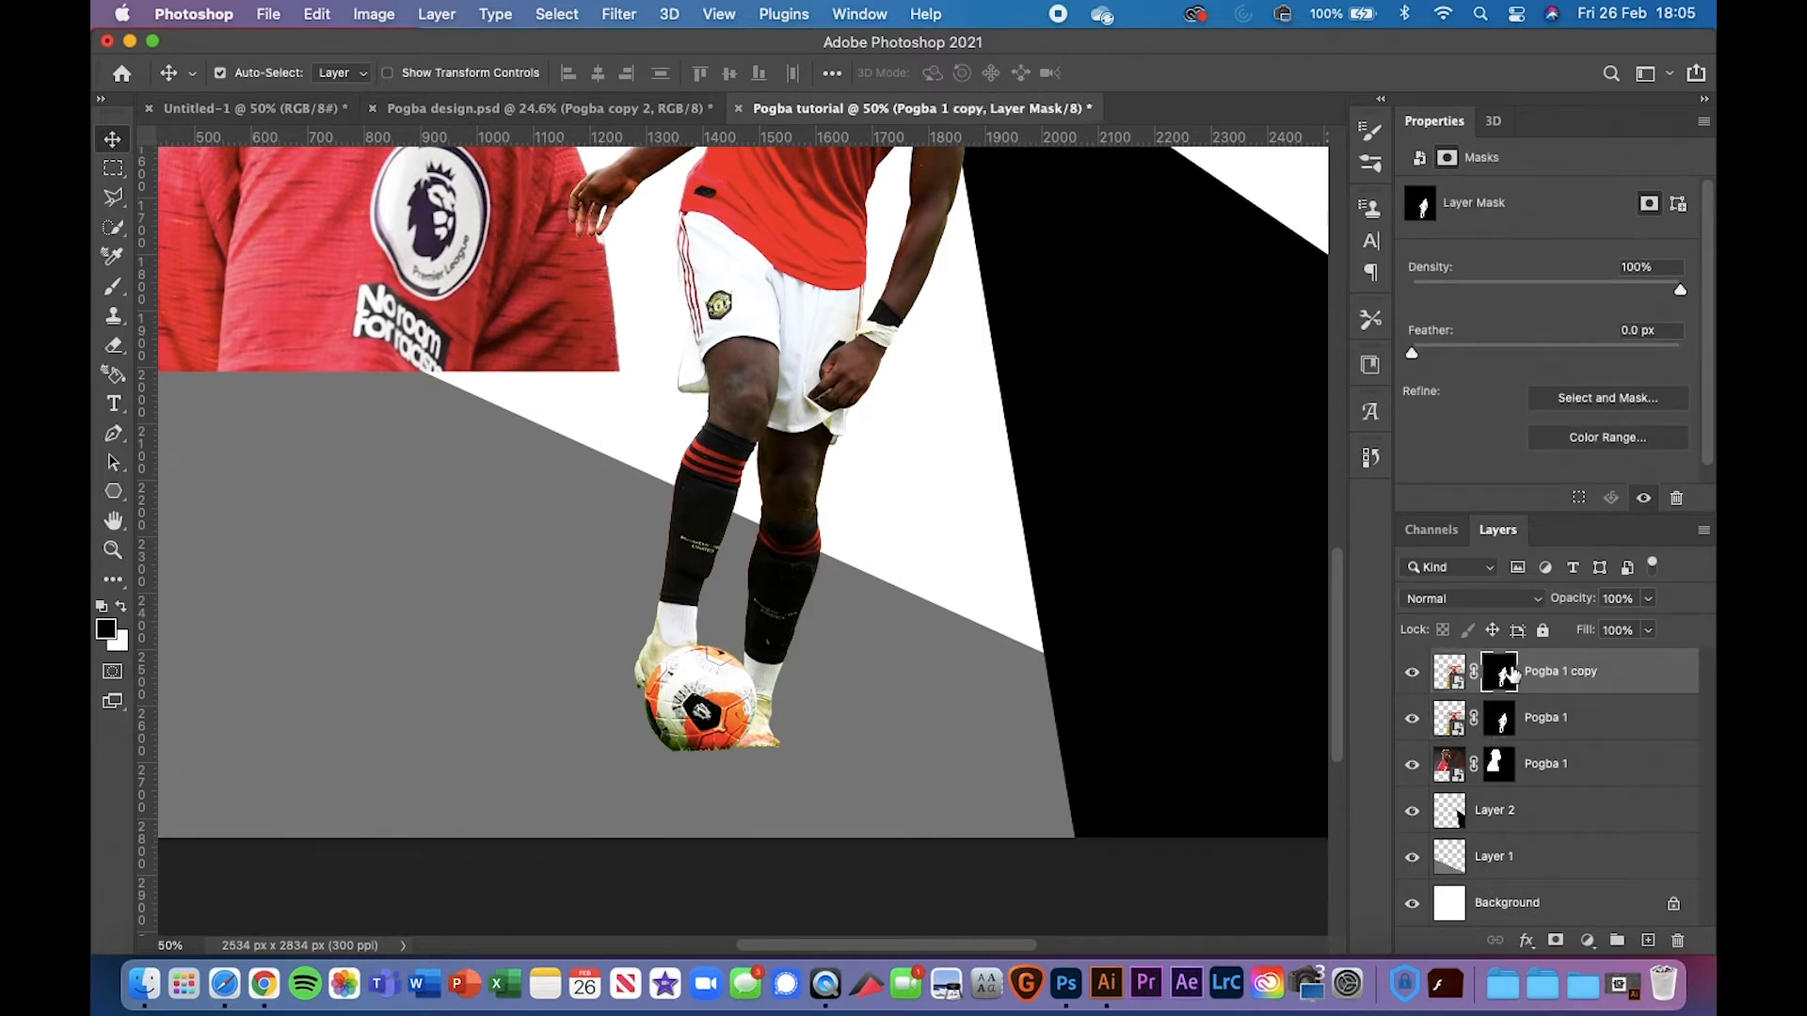
{"action": "left_click_drag", "start_coordinate": [1591, 676], "coordinate": [1536, 741]}
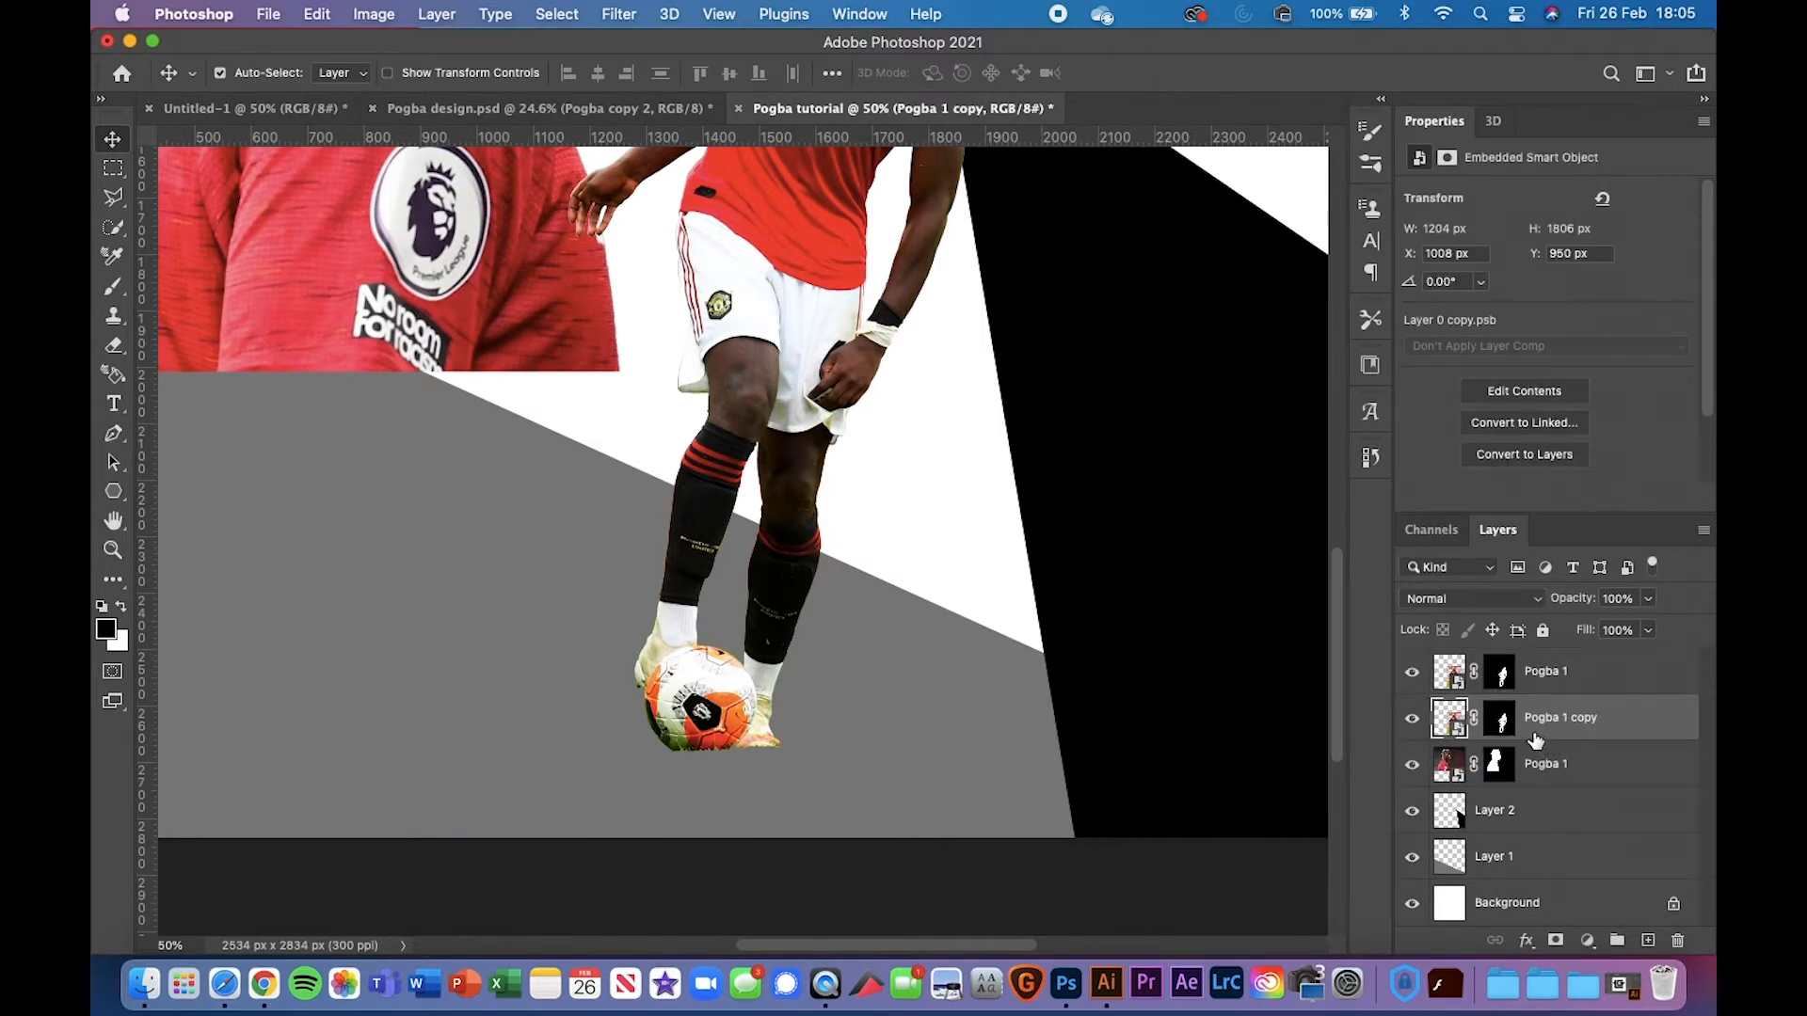
Replace Pogba 1 copy's cut-out mask with a new, inverted all-black mask, then choose the Brush
{"action": "left_click", "coordinate": [1503, 722]}
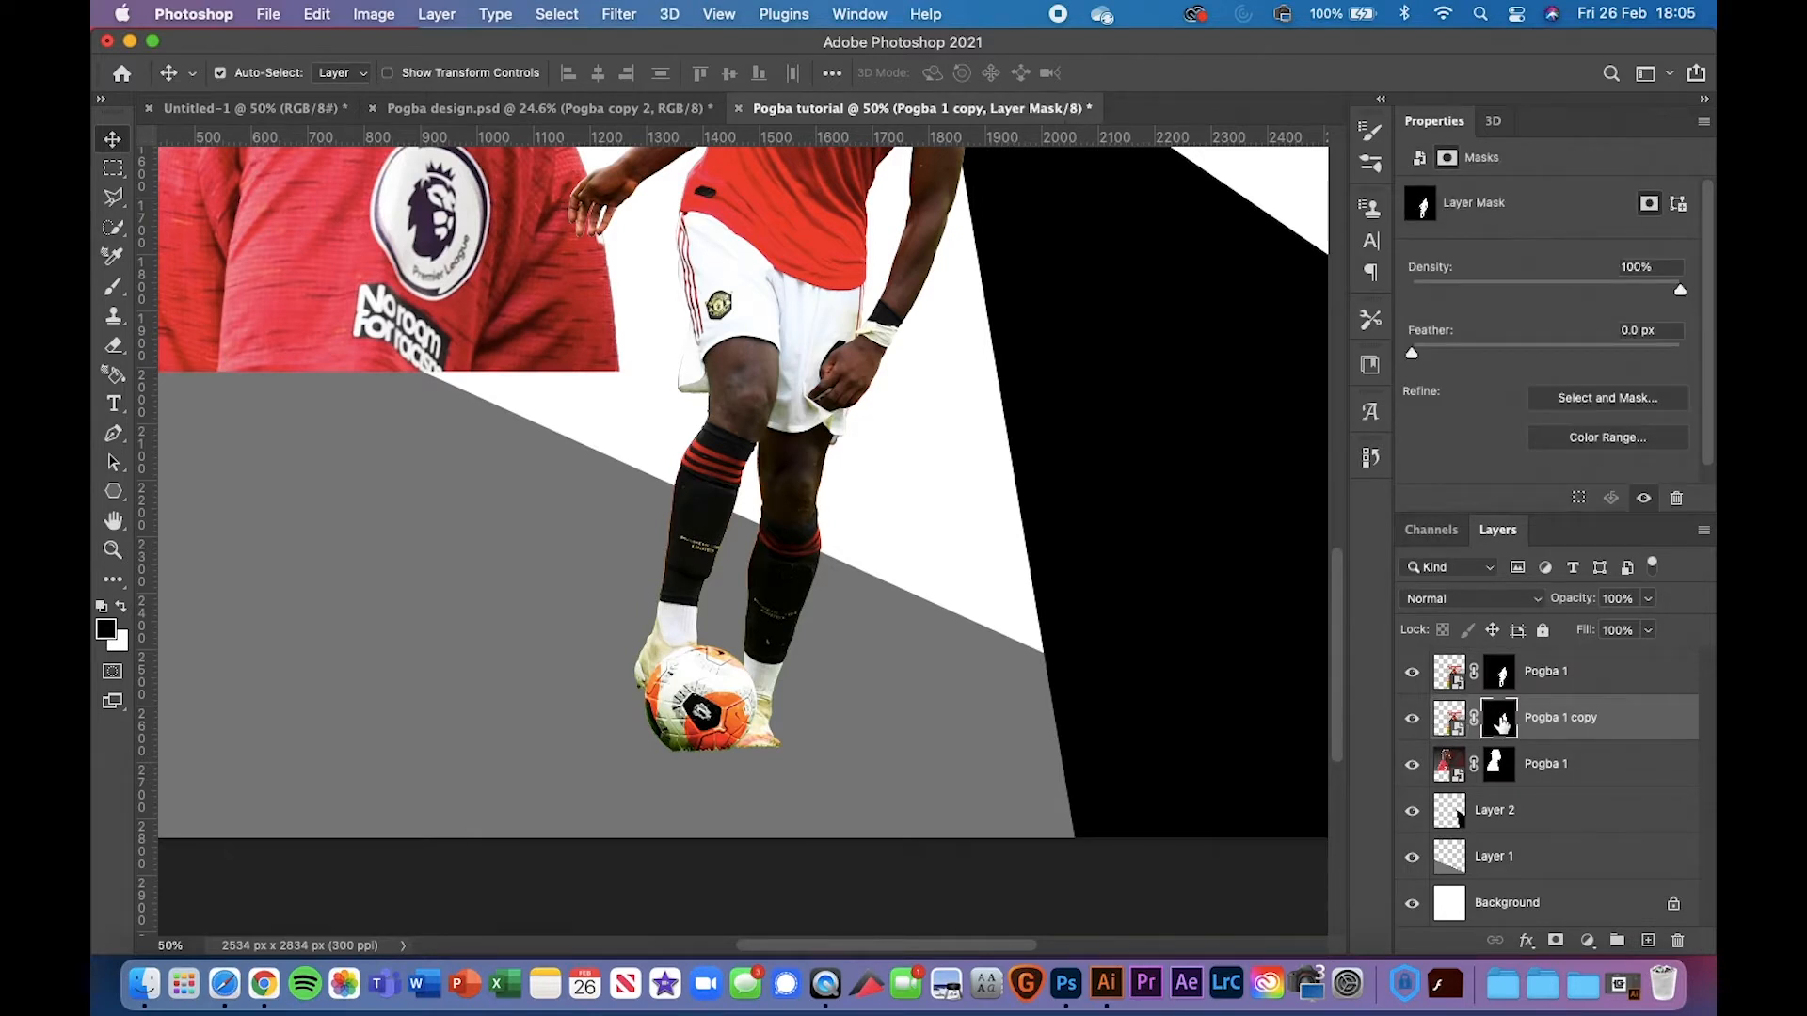
{"action": "key", "text": "BackSpace"}
{"action": "left_click", "coordinate": [1557, 942]}
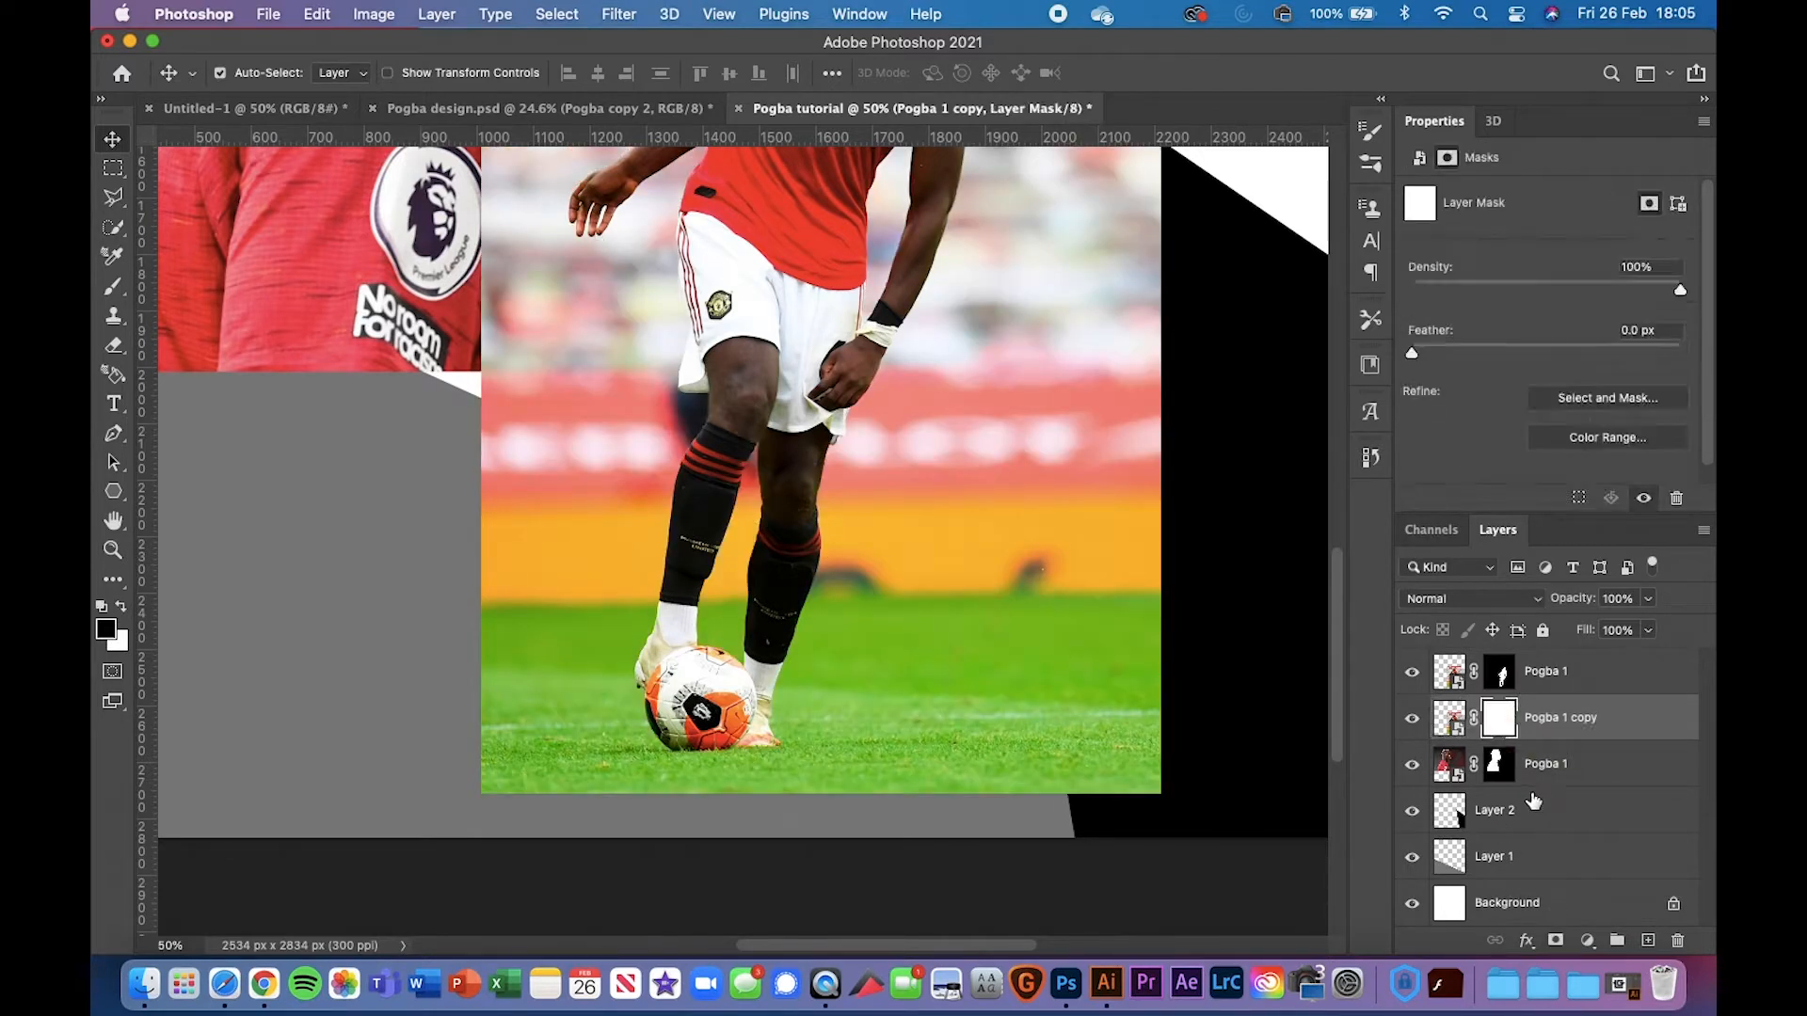
{"action": "key", "text": "super+i"}
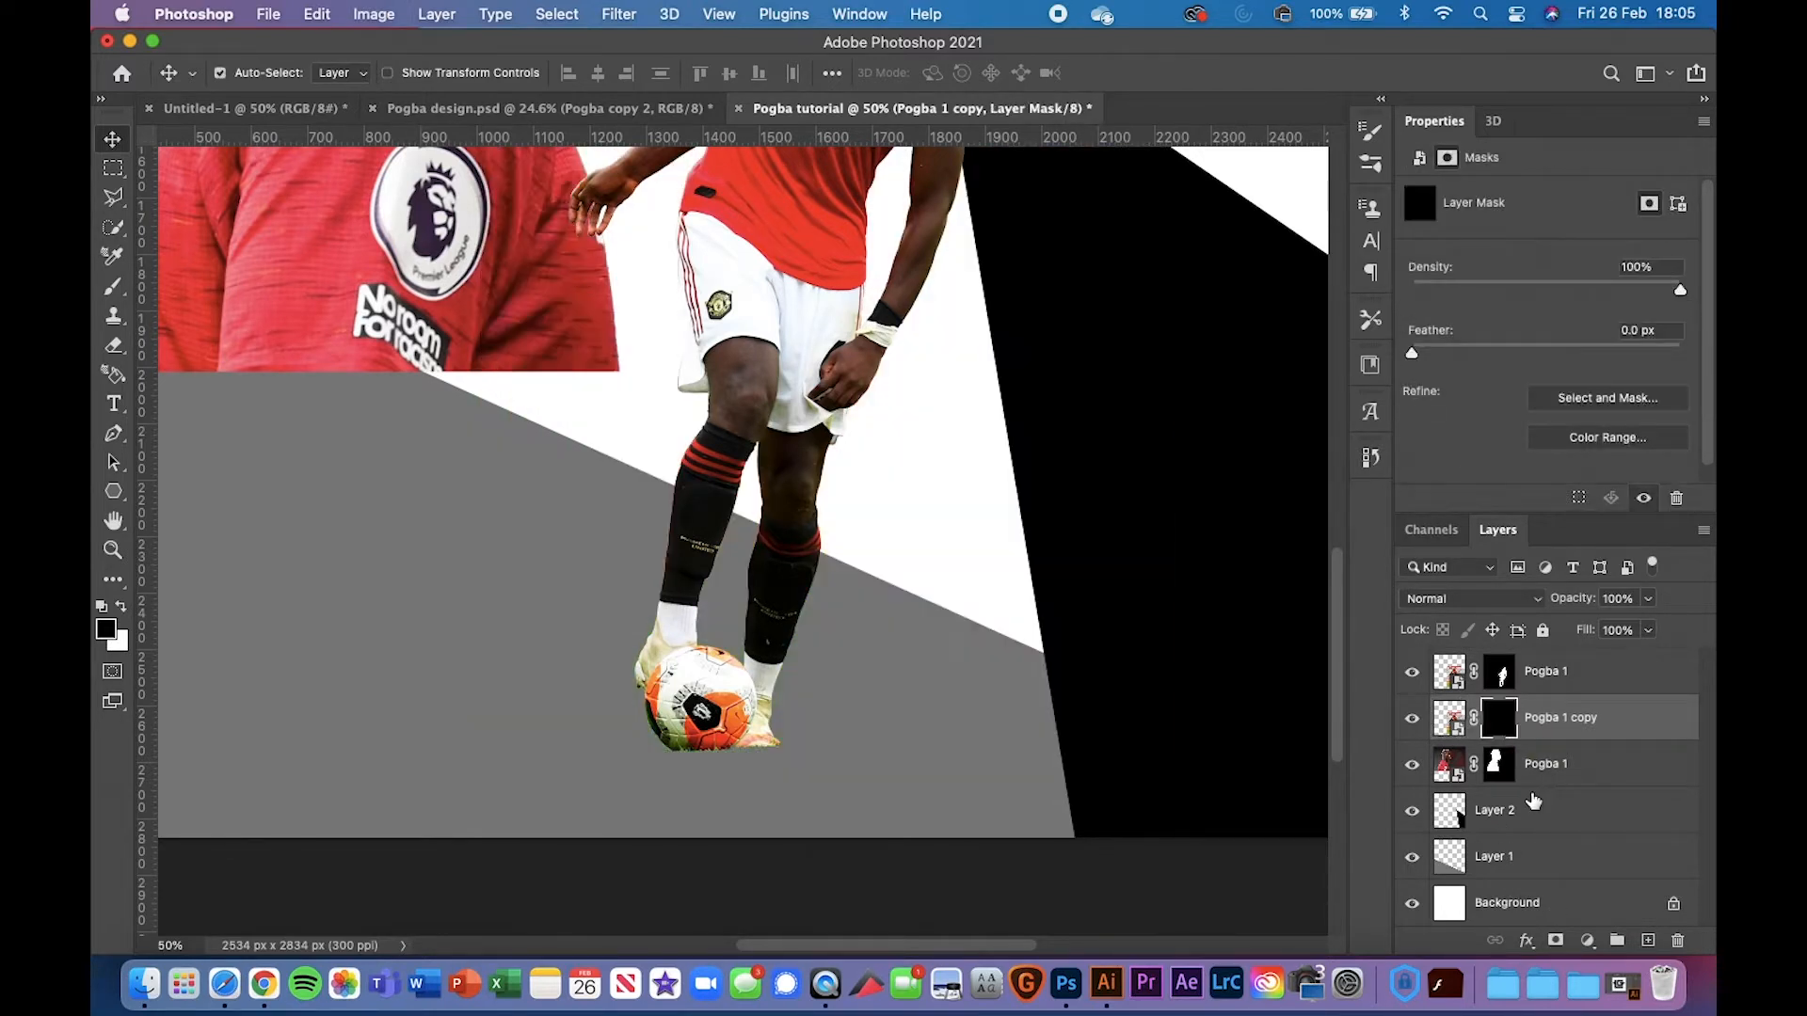
{"action": "left_click", "coordinate": [115, 287]}
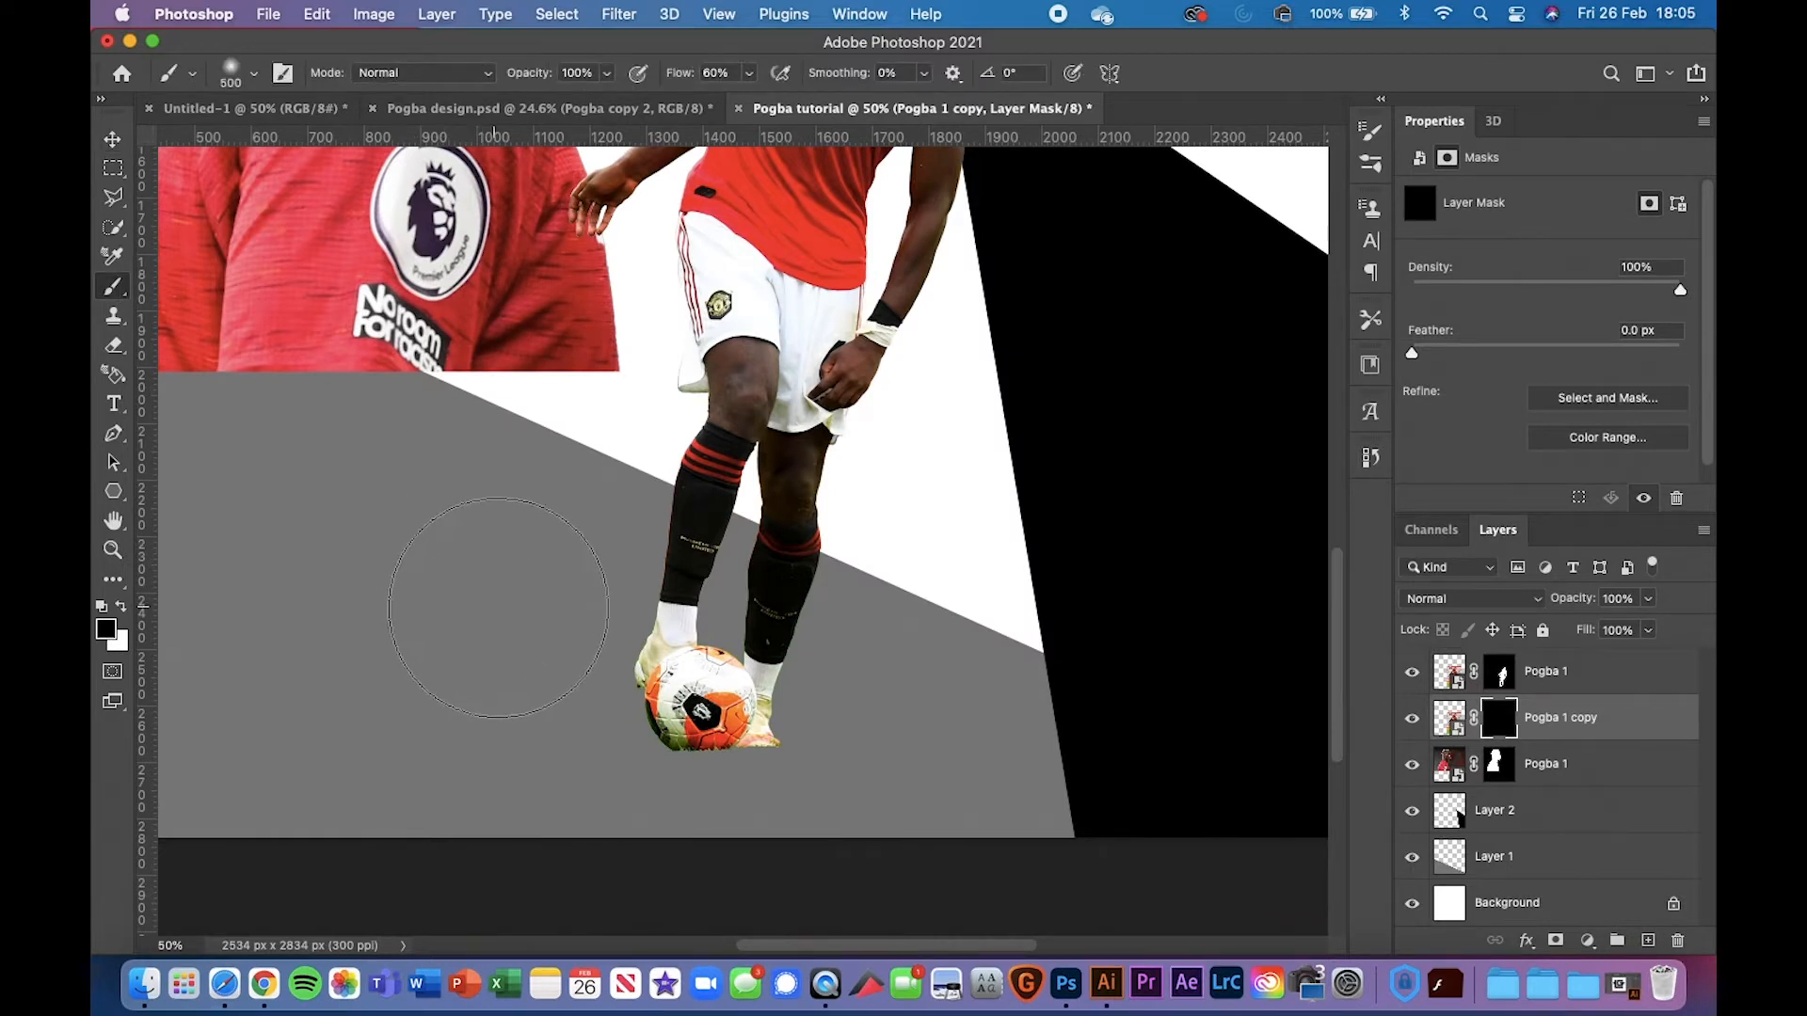
Flatten the soft brush into an ellipse at 38% Flow and paint white grass around the ball
{"action": "right_click", "coordinate": [509, 616]}
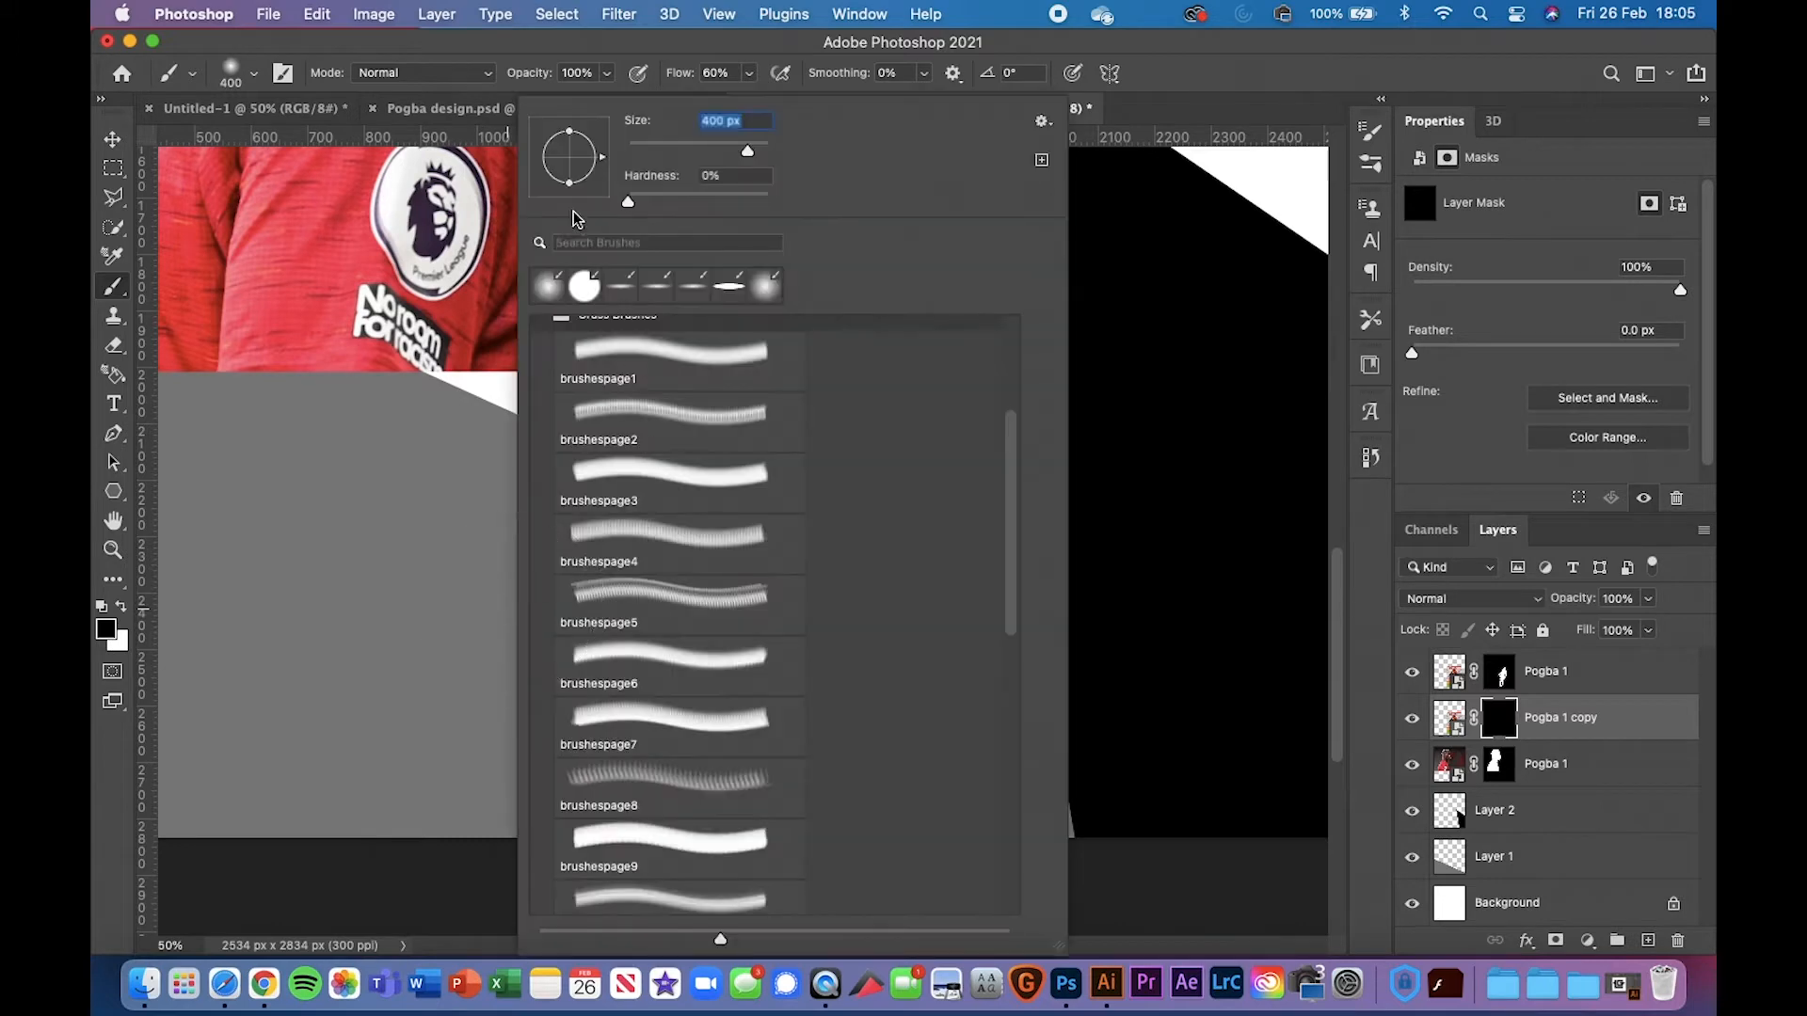
{"action": "left_click_drag", "start_coordinate": [572, 190], "coordinate": [573, 163]}
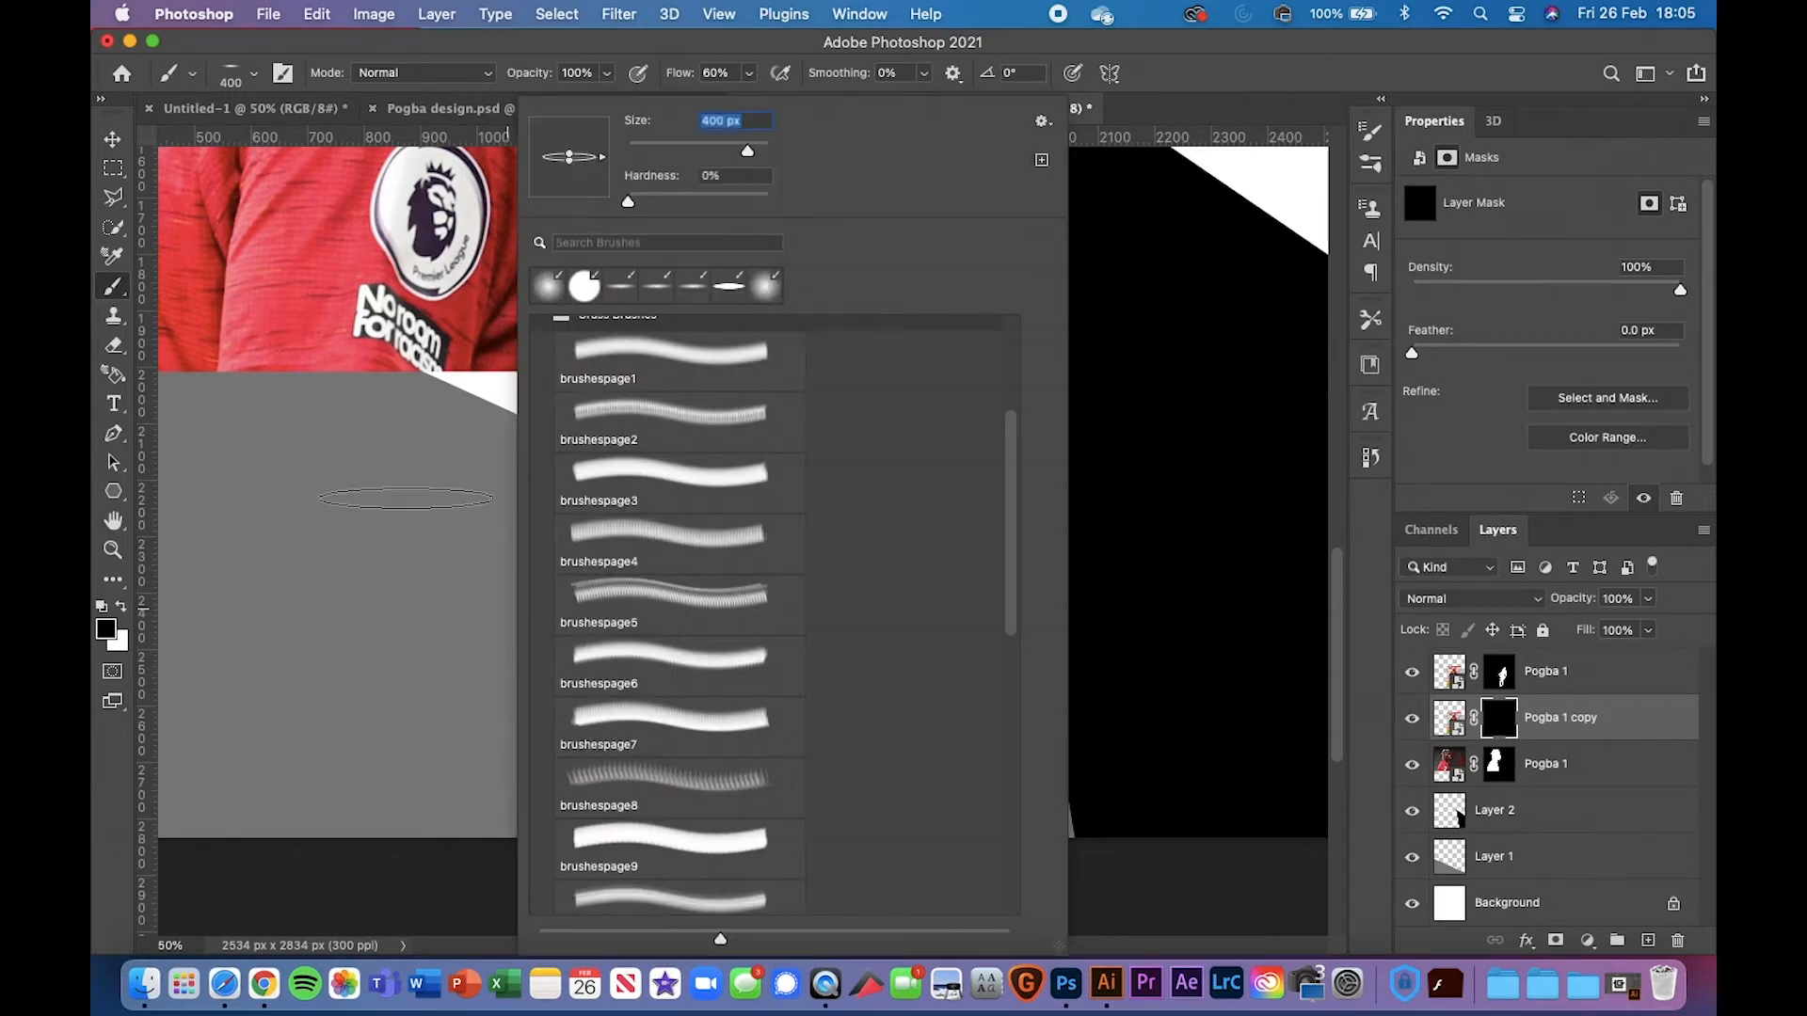
{"action": "left_click", "coordinate": [406, 499]}
{"action": "right_click", "coordinate": [541, 446]}
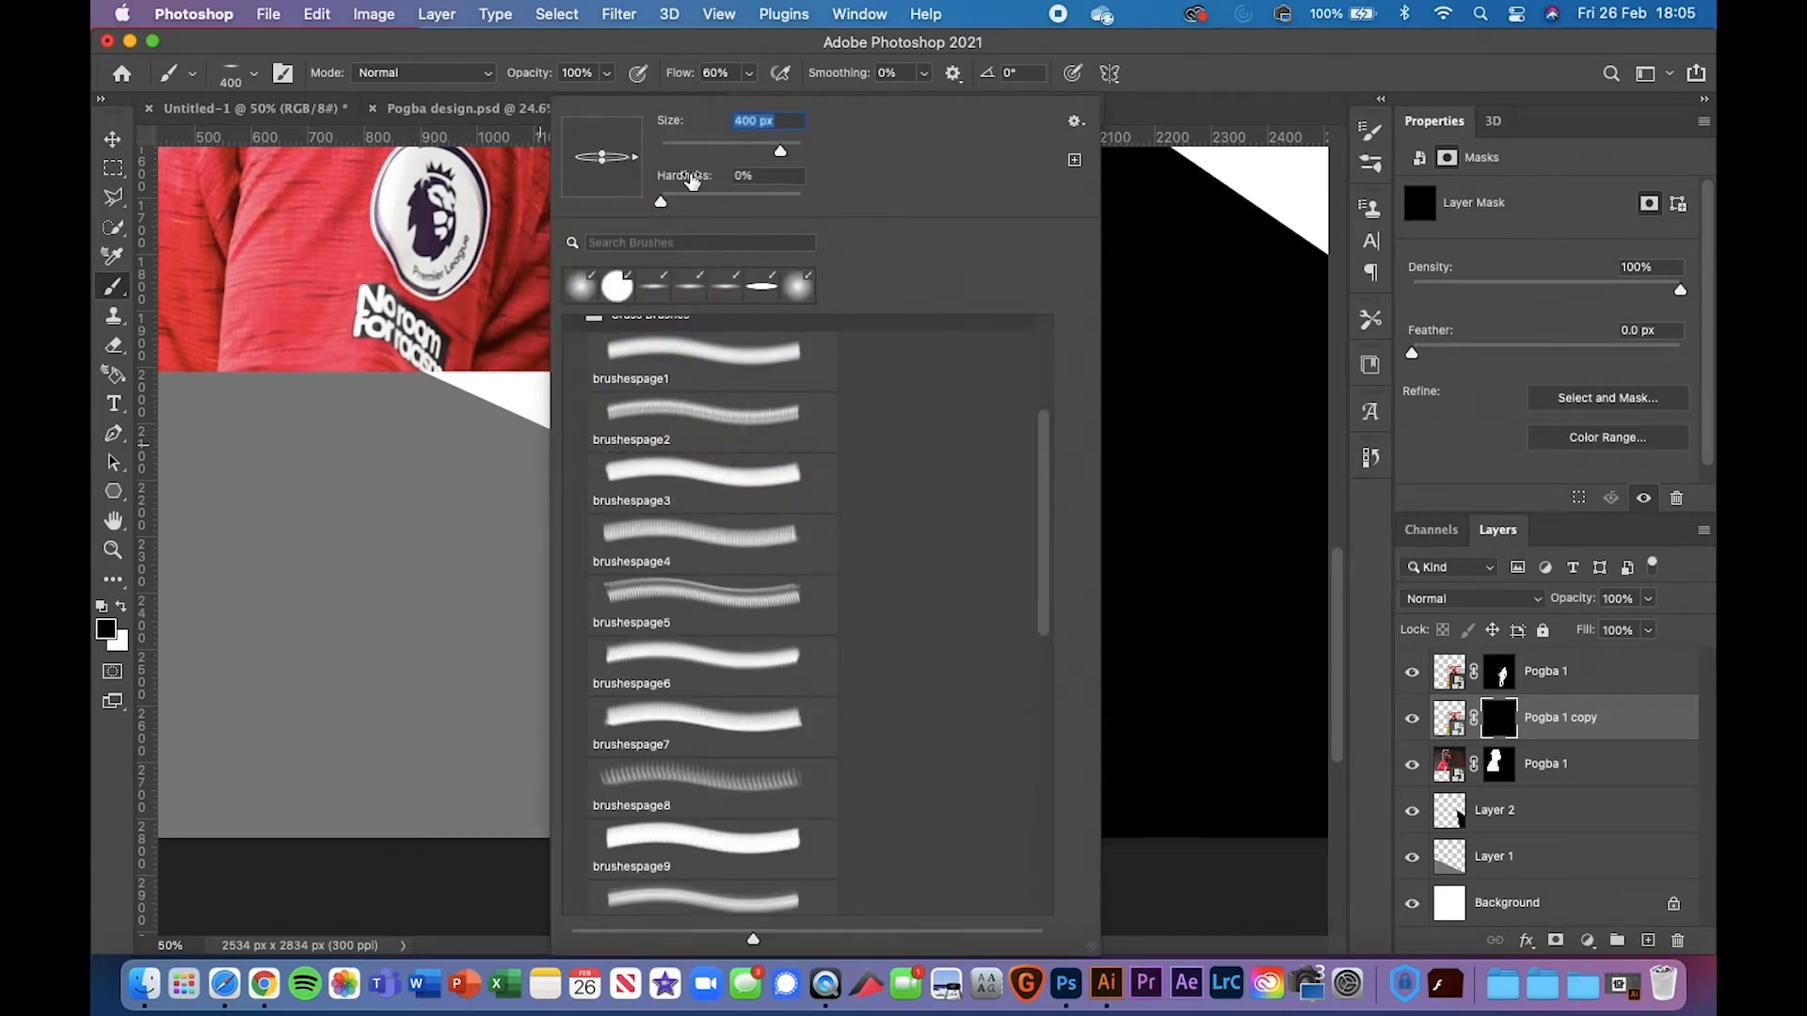
{"action": "left_click", "coordinate": [664, 65]}
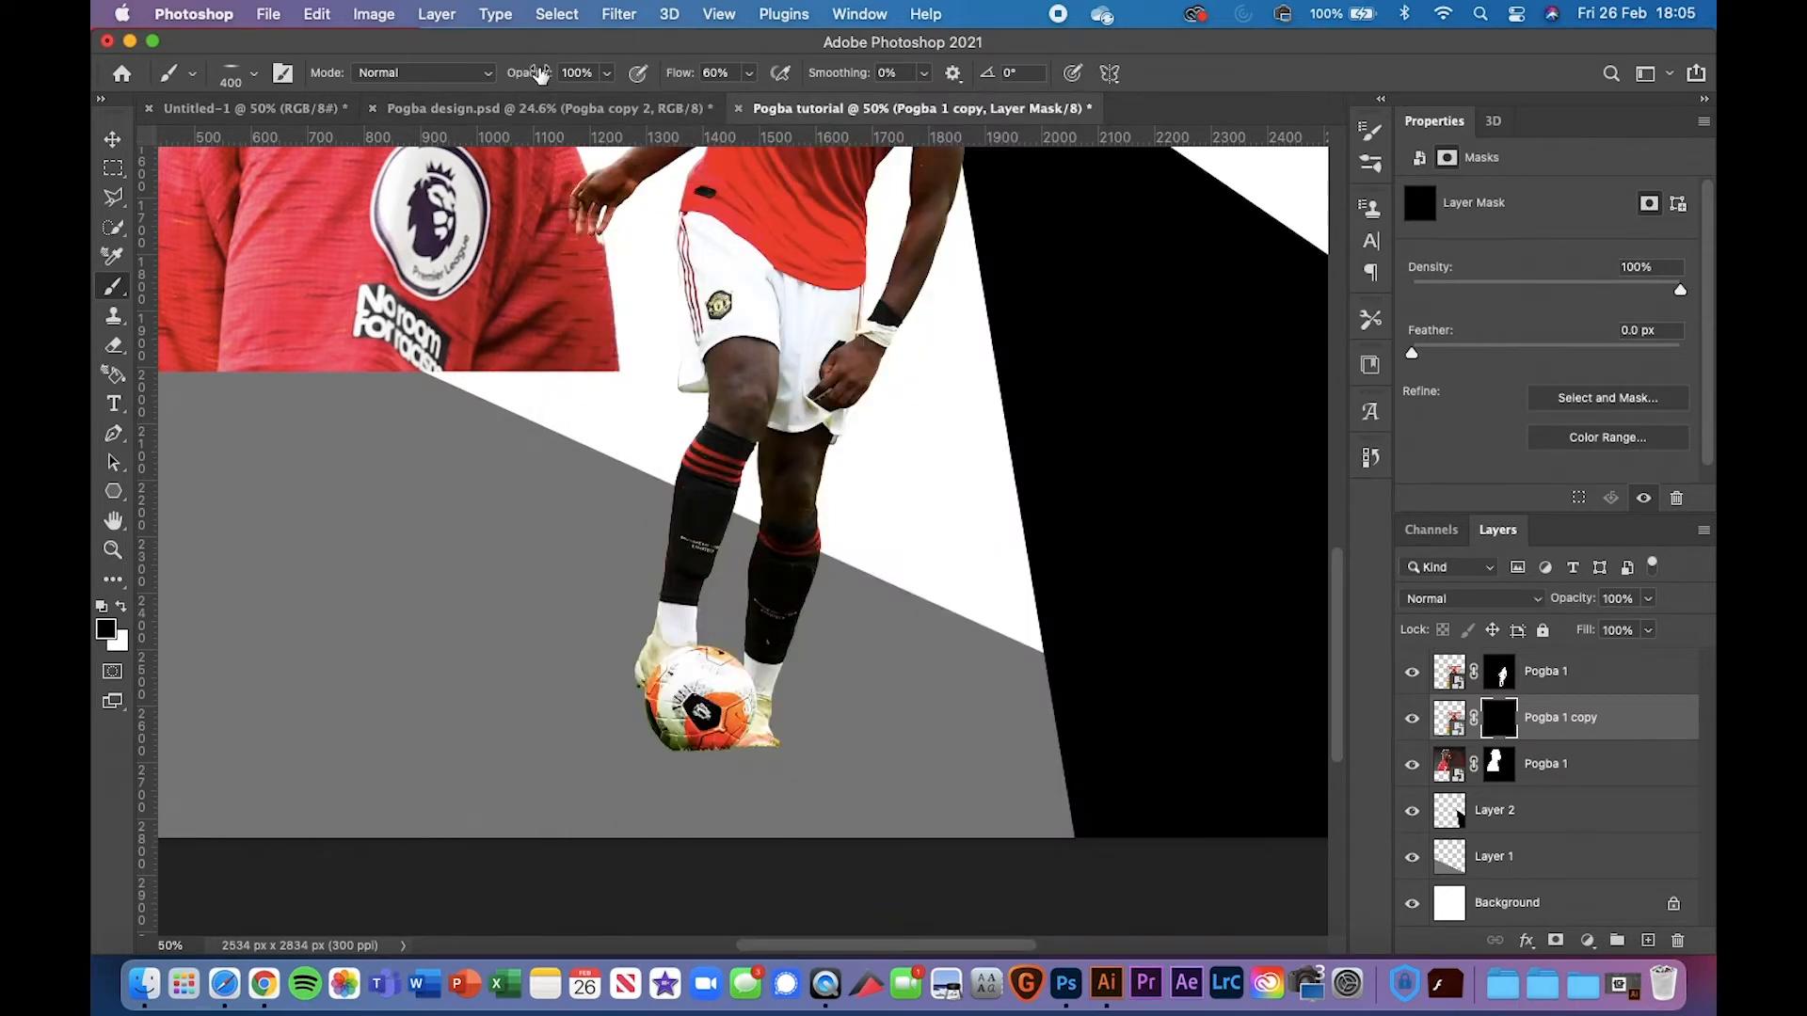
{"action": "left_click_drag", "start_coordinate": [690, 80], "coordinate": [677, 80]}
{"action": "scroll", "coordinate": [791, 388], "scroll_direction": "down", "scroll_amount": 2}
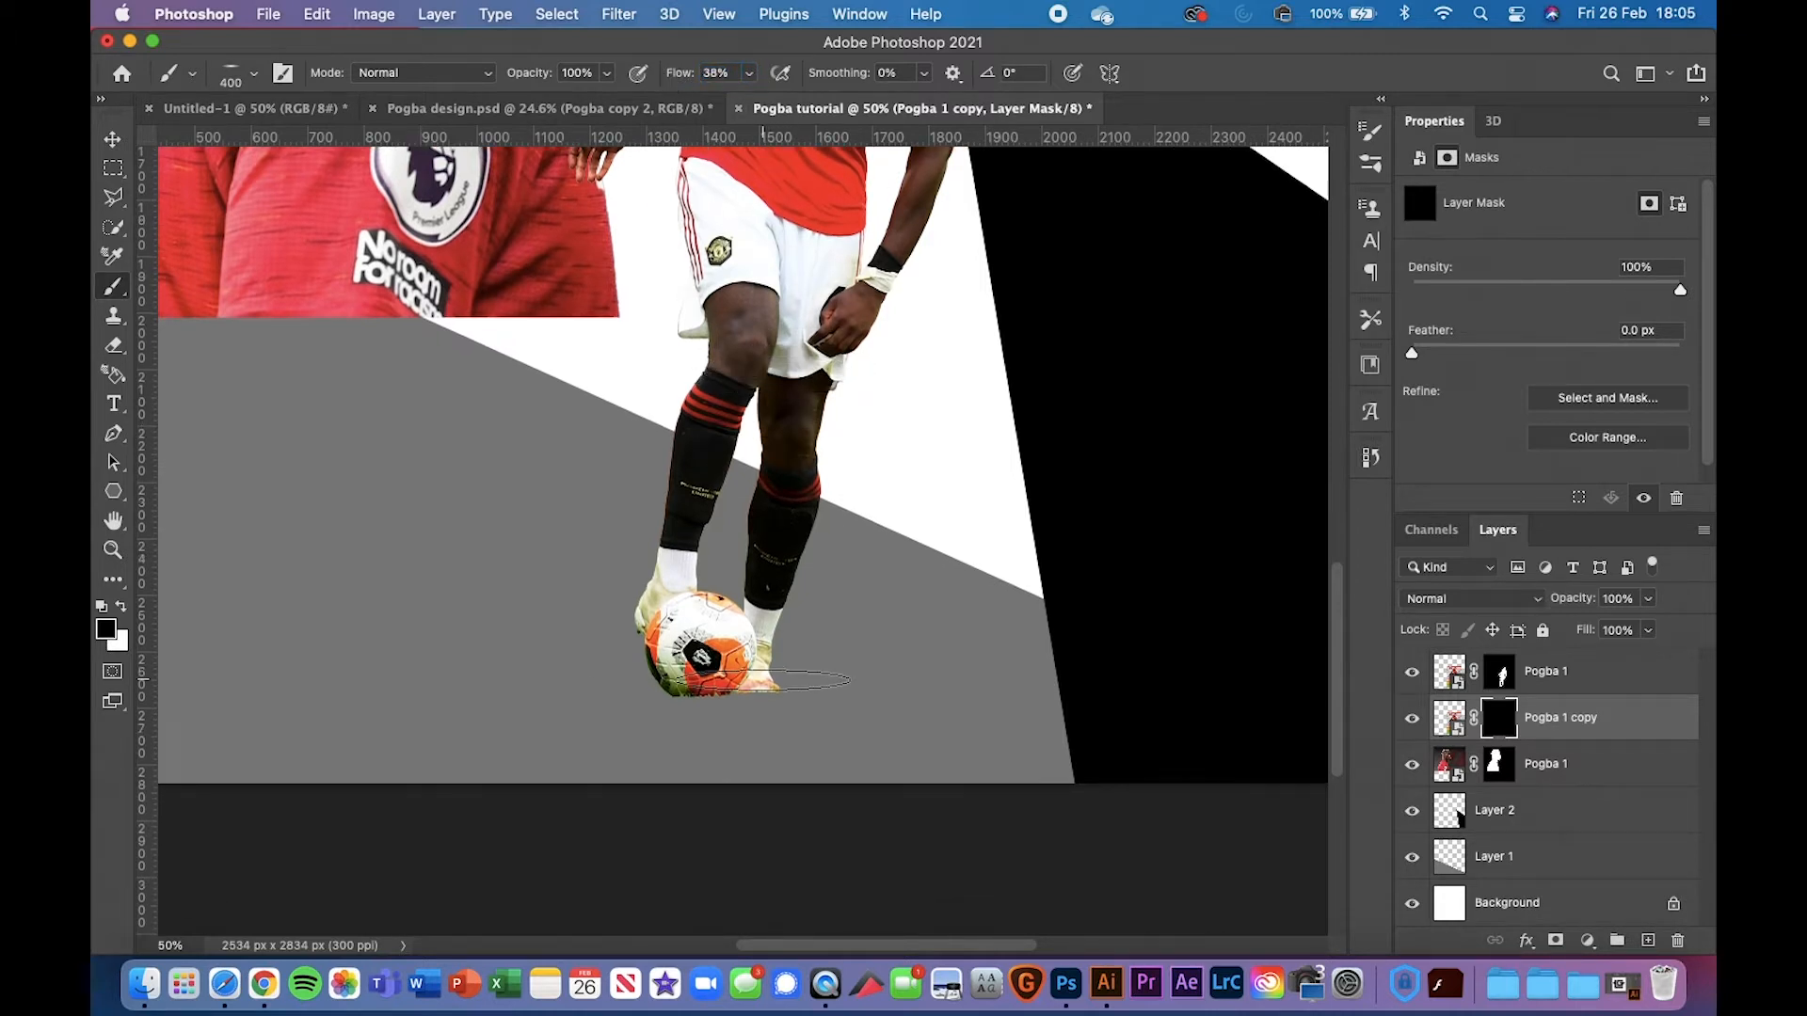
{"action": "key", "text": "x"}
{"action": "mouse_move", "coordinate": [767, 690]}
{"action": "left_mouse_down"}
{"action": "mouse_move", "coordinate": [716, 702]}
{"action": "mouse_move", "coordinate": [694, 674]}
{"action": "mouse_move", "coordinate": [640, 696]}
{"action": "mouse_move", "coordinate": [843, 695]}
{"action": "mouse_move", "coordinate": [746, 686]}
{"action": "mouse_move", "coordinate": [746, 666]}
{"action": "mouse_move", "coordinate": [701, 684]}
{"action": "left_mouse_up"}
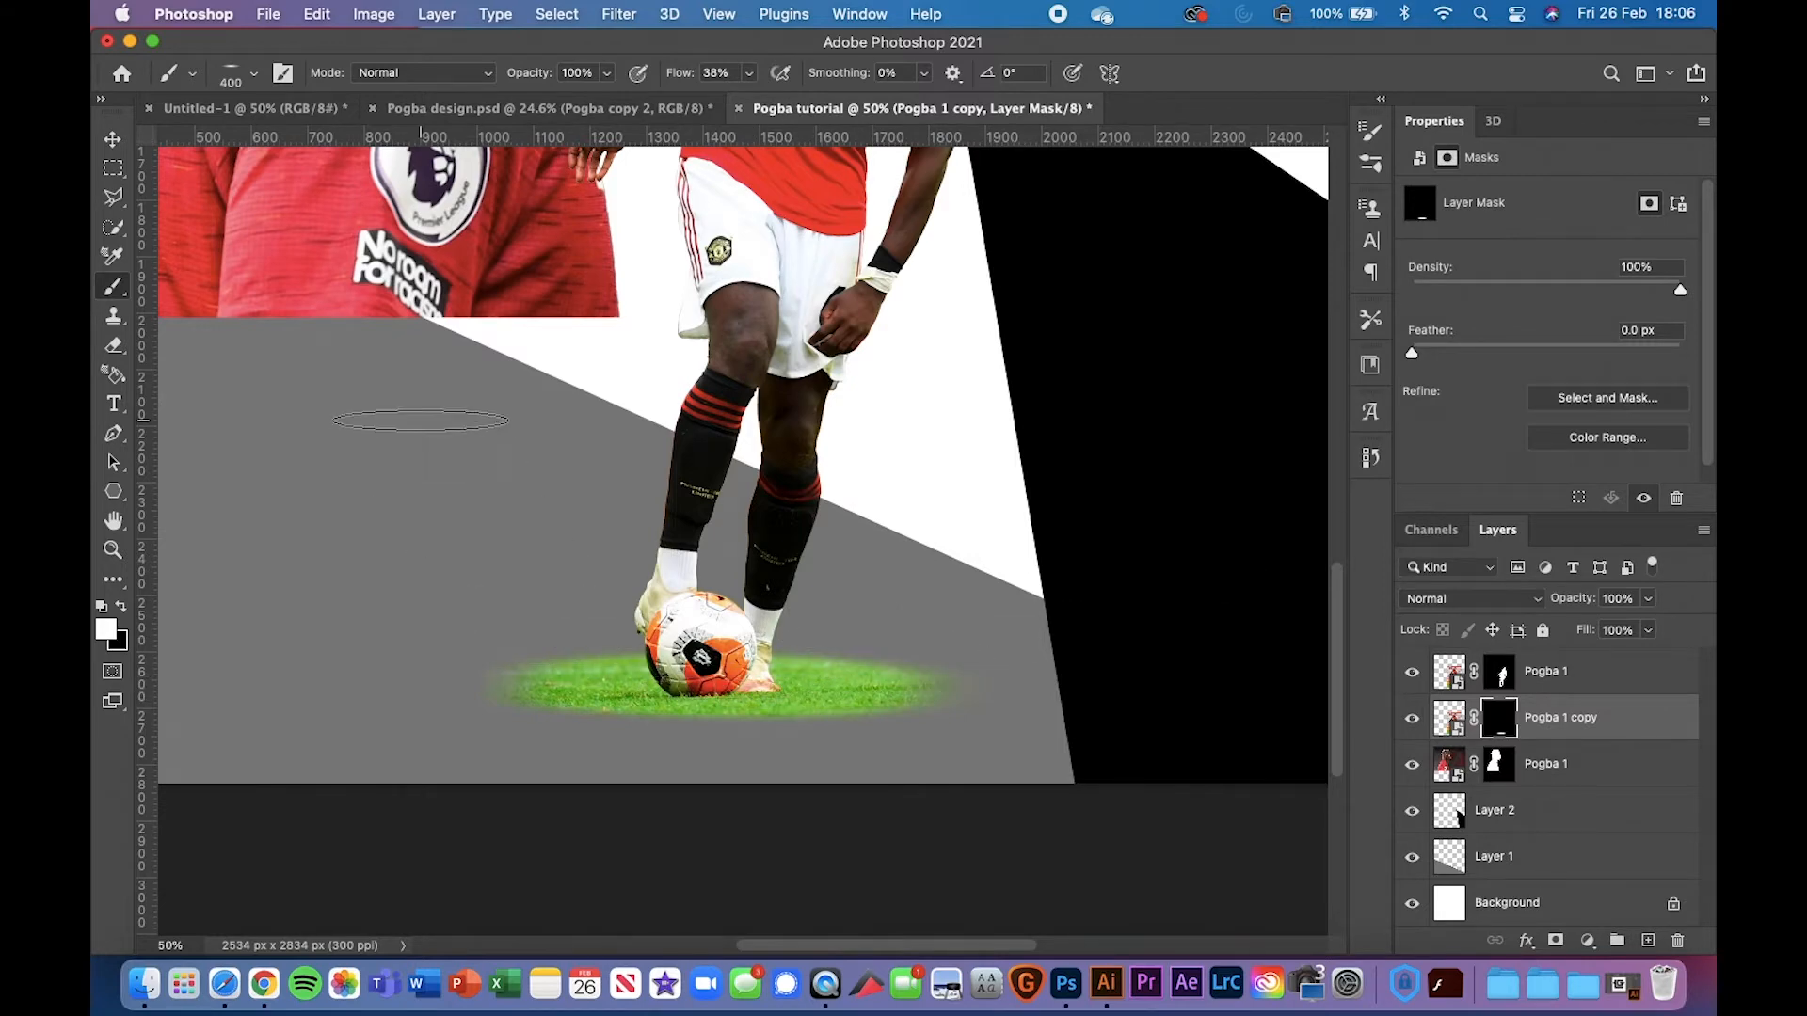
Make the brush tip round again, lower its opacity, and switch the paint colour back to black
{"action": "right_click", "coordinate": [518, 242]}
{"action": "left_click_drag", "start_coordinate": [482, 165], "coordinate": [479, 292]}
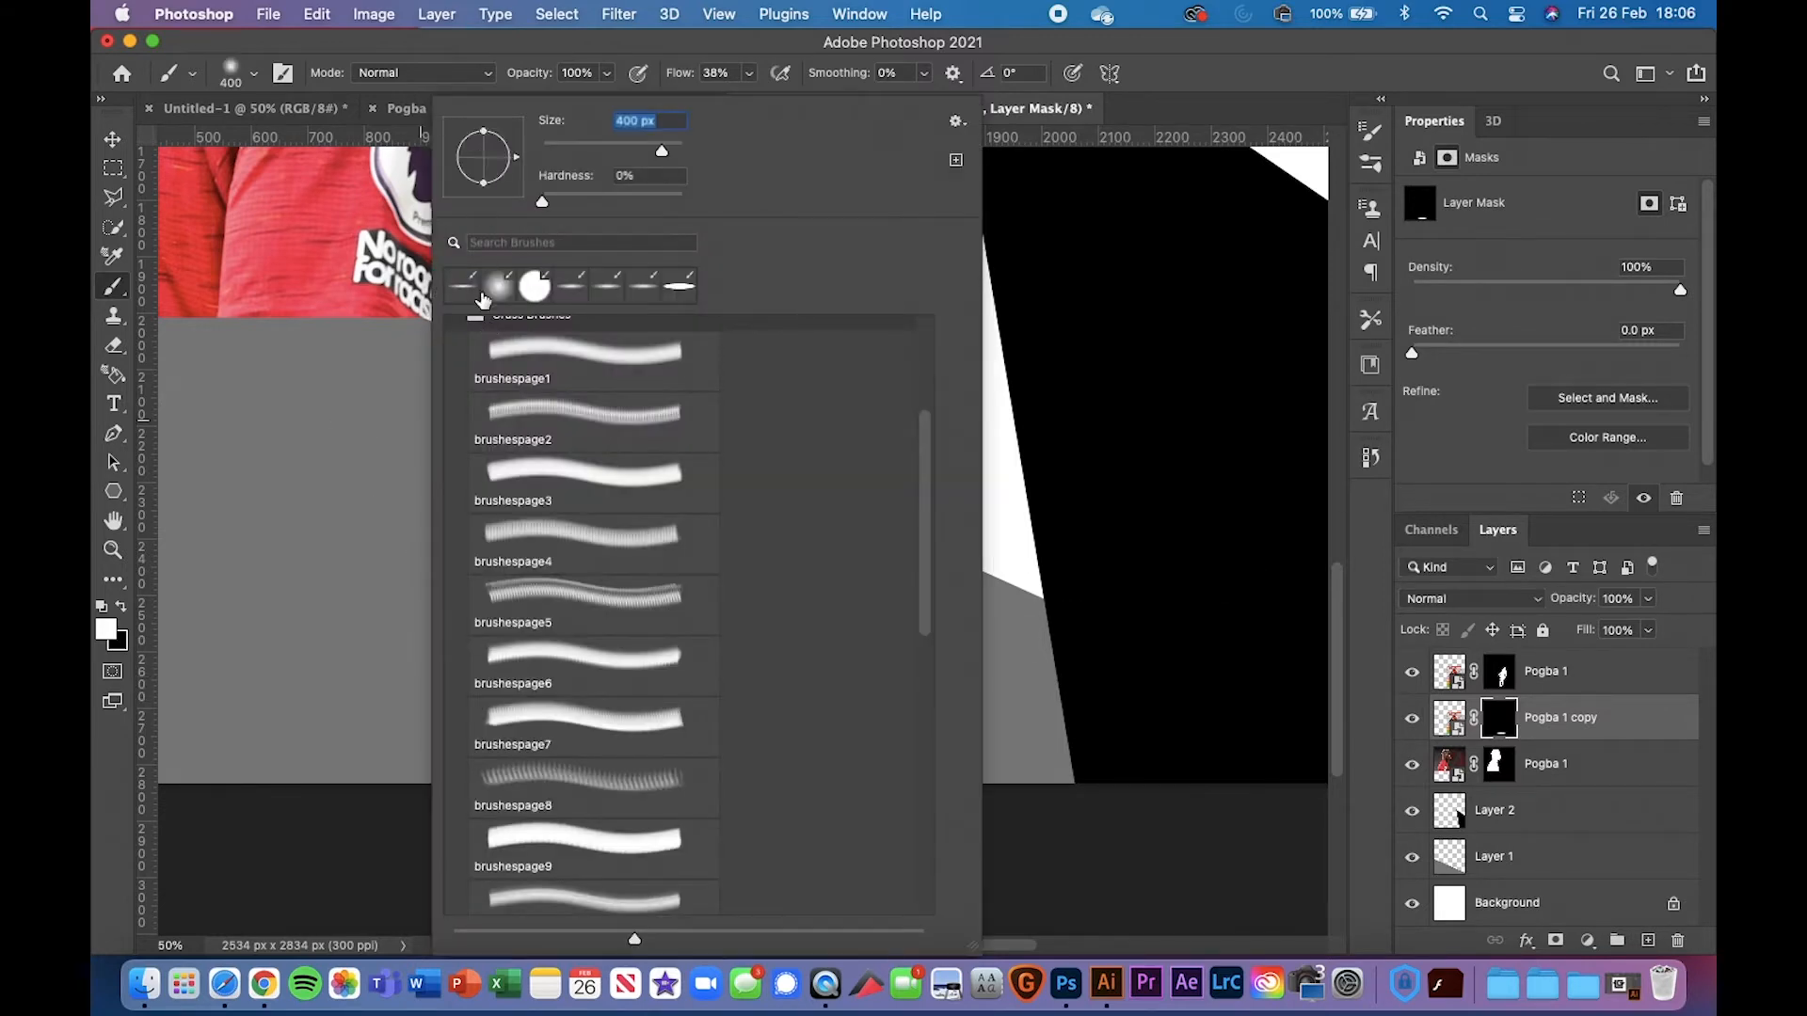
{"action": "key", "text": "Return"}
{"action": "left_click_drag", "start_coordinate": [528, 83], "coordinate": [488, 86]}
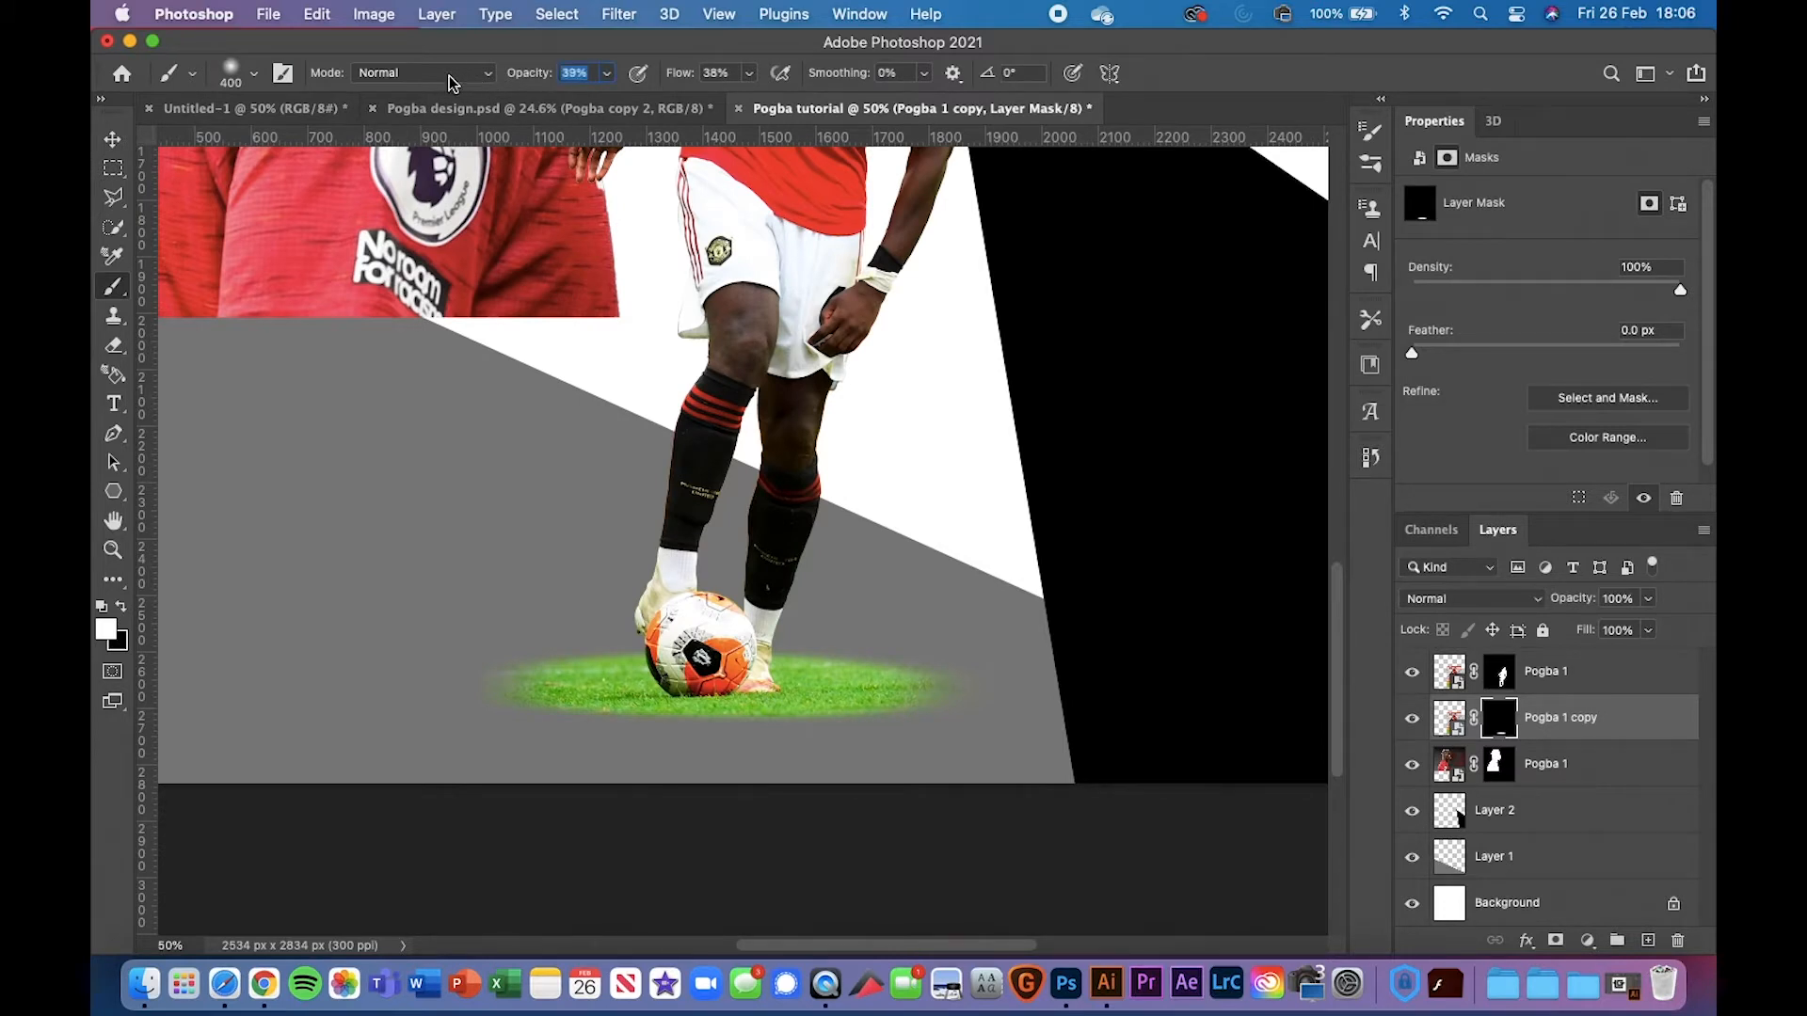
{"action": "key", "text": "Return"}
{"action": "key", "text": "x"}
{"action": "scroll", "coordinate": [646, 659], "scroll_direction": "down", "scroll_amount": 3}
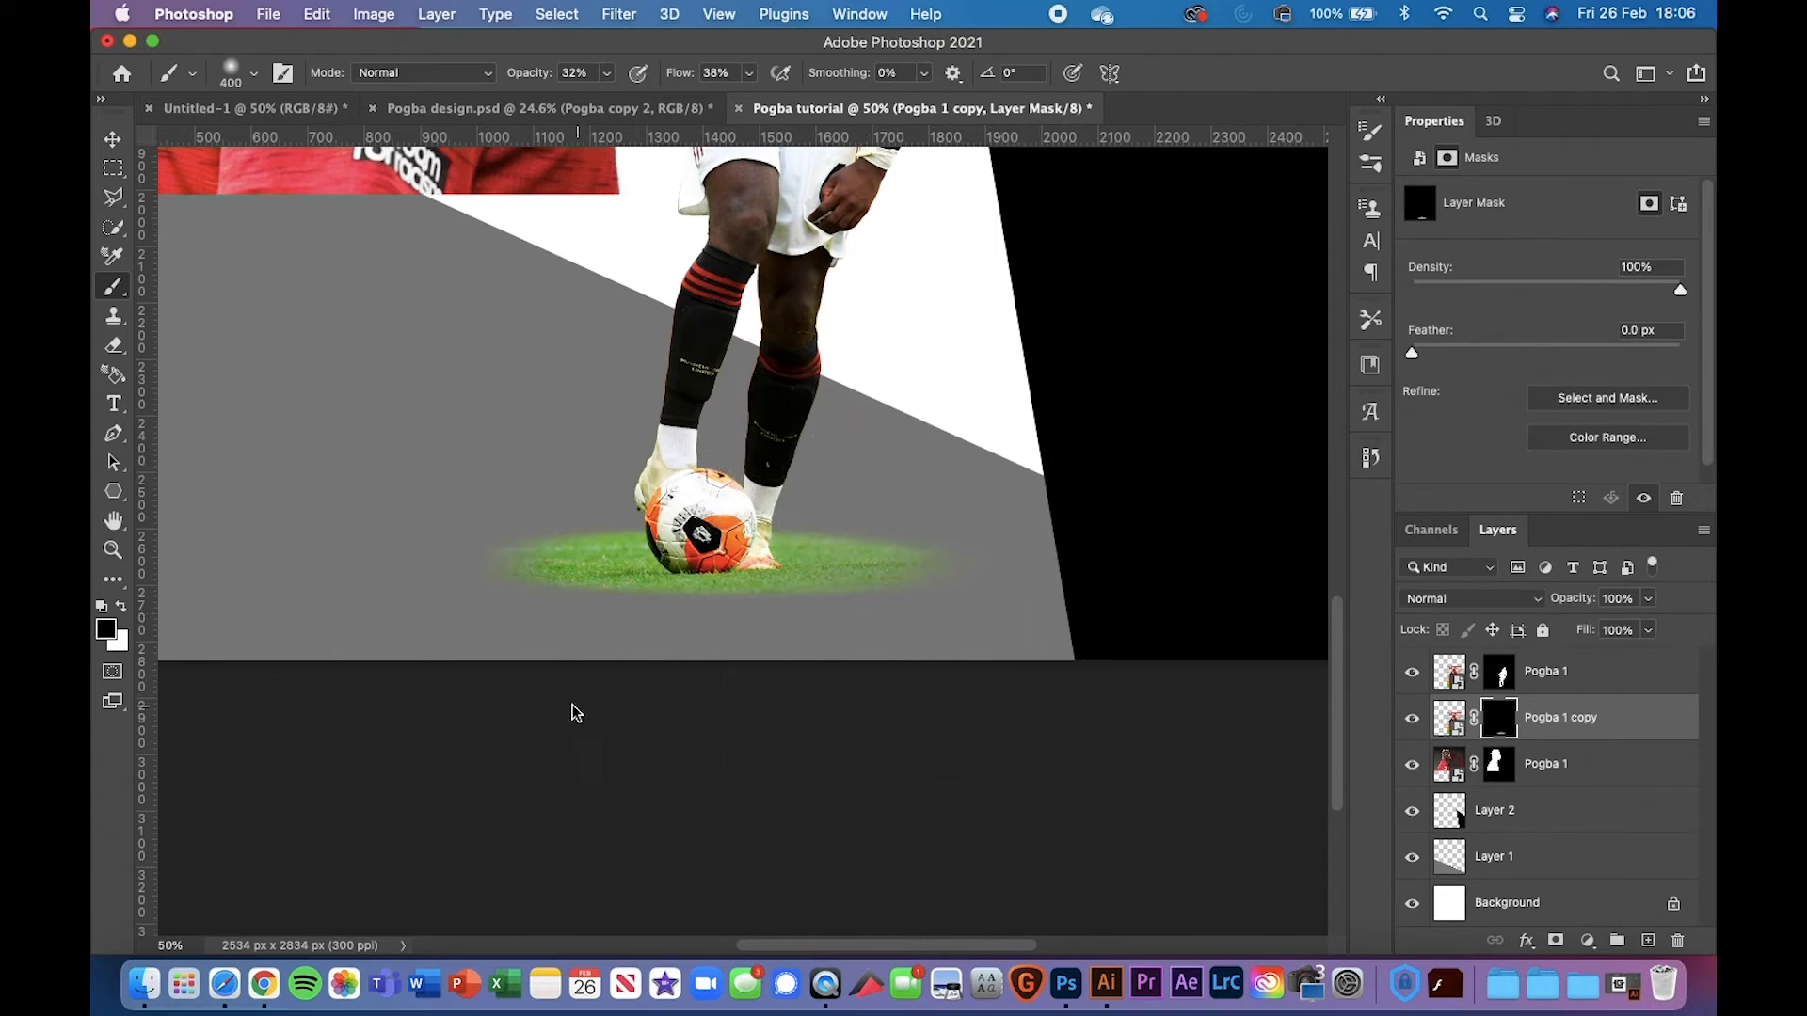
Rename the Pogba 1 copy layer to 'Grass'
{"action": "left_click", "coordinate": [110, 140]}
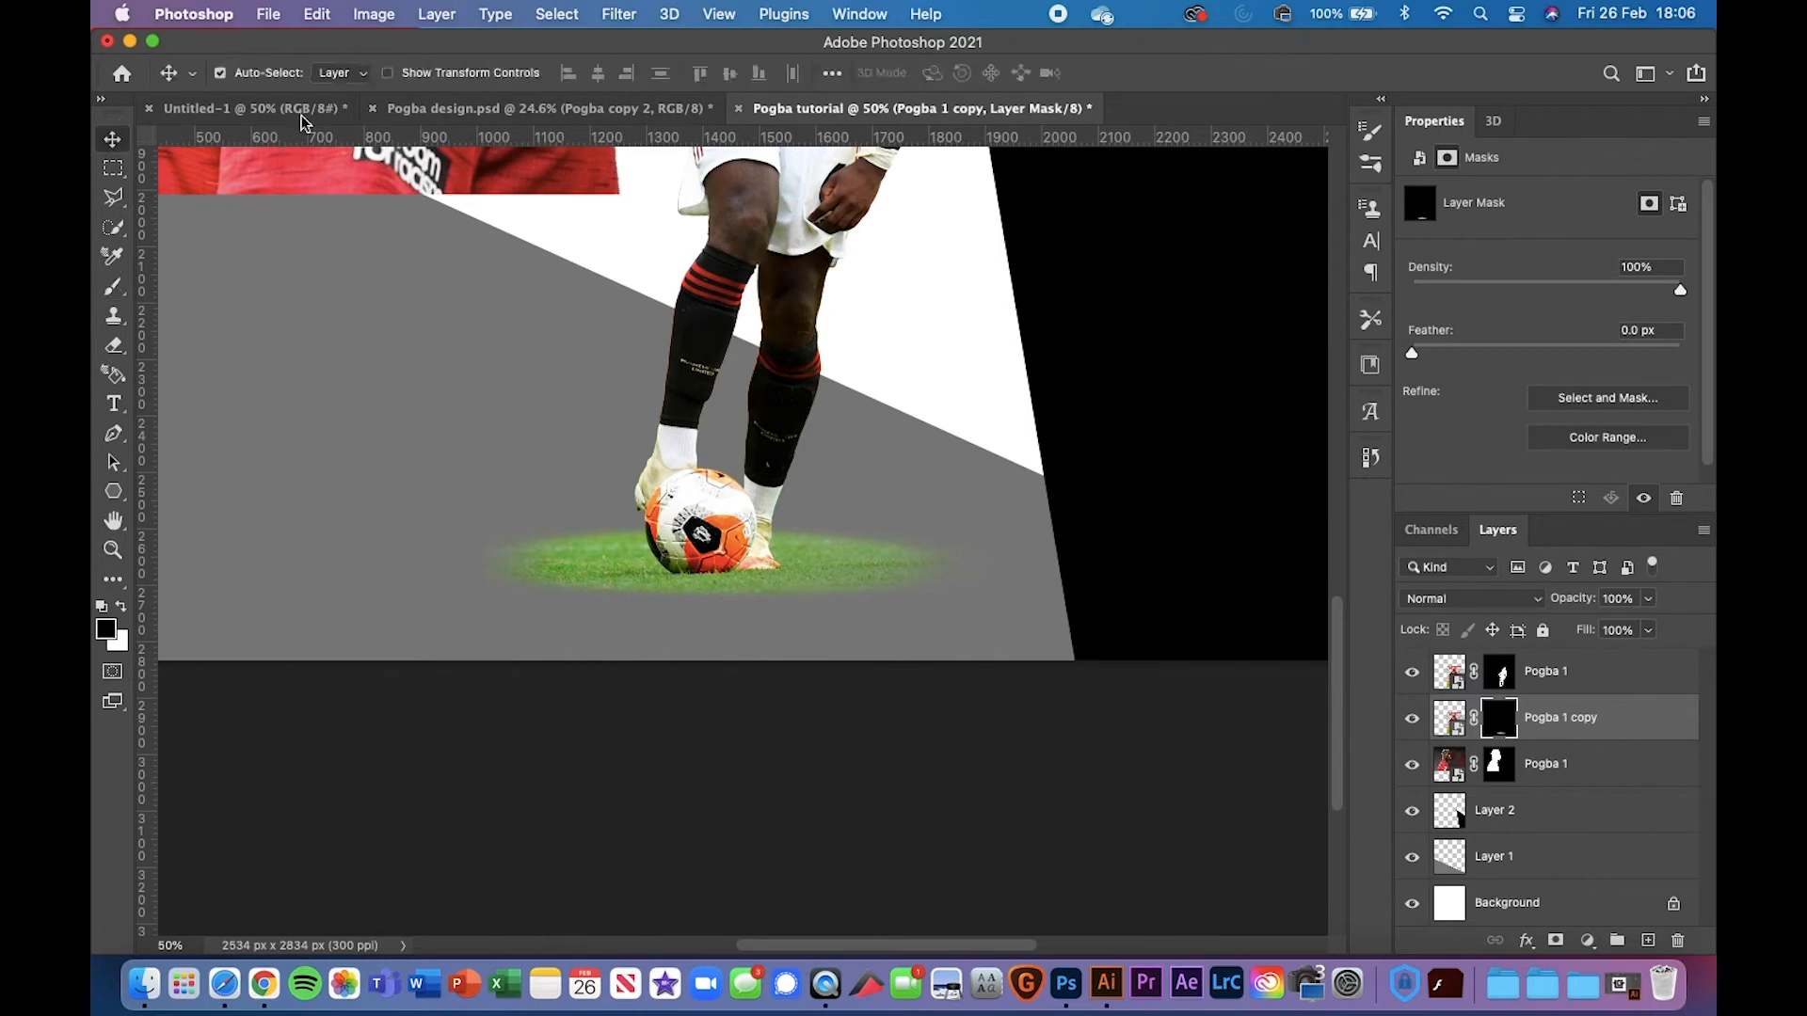
{"action": "key", "text": "super+minus"}
{"action": "key", "text": "super+minus"}
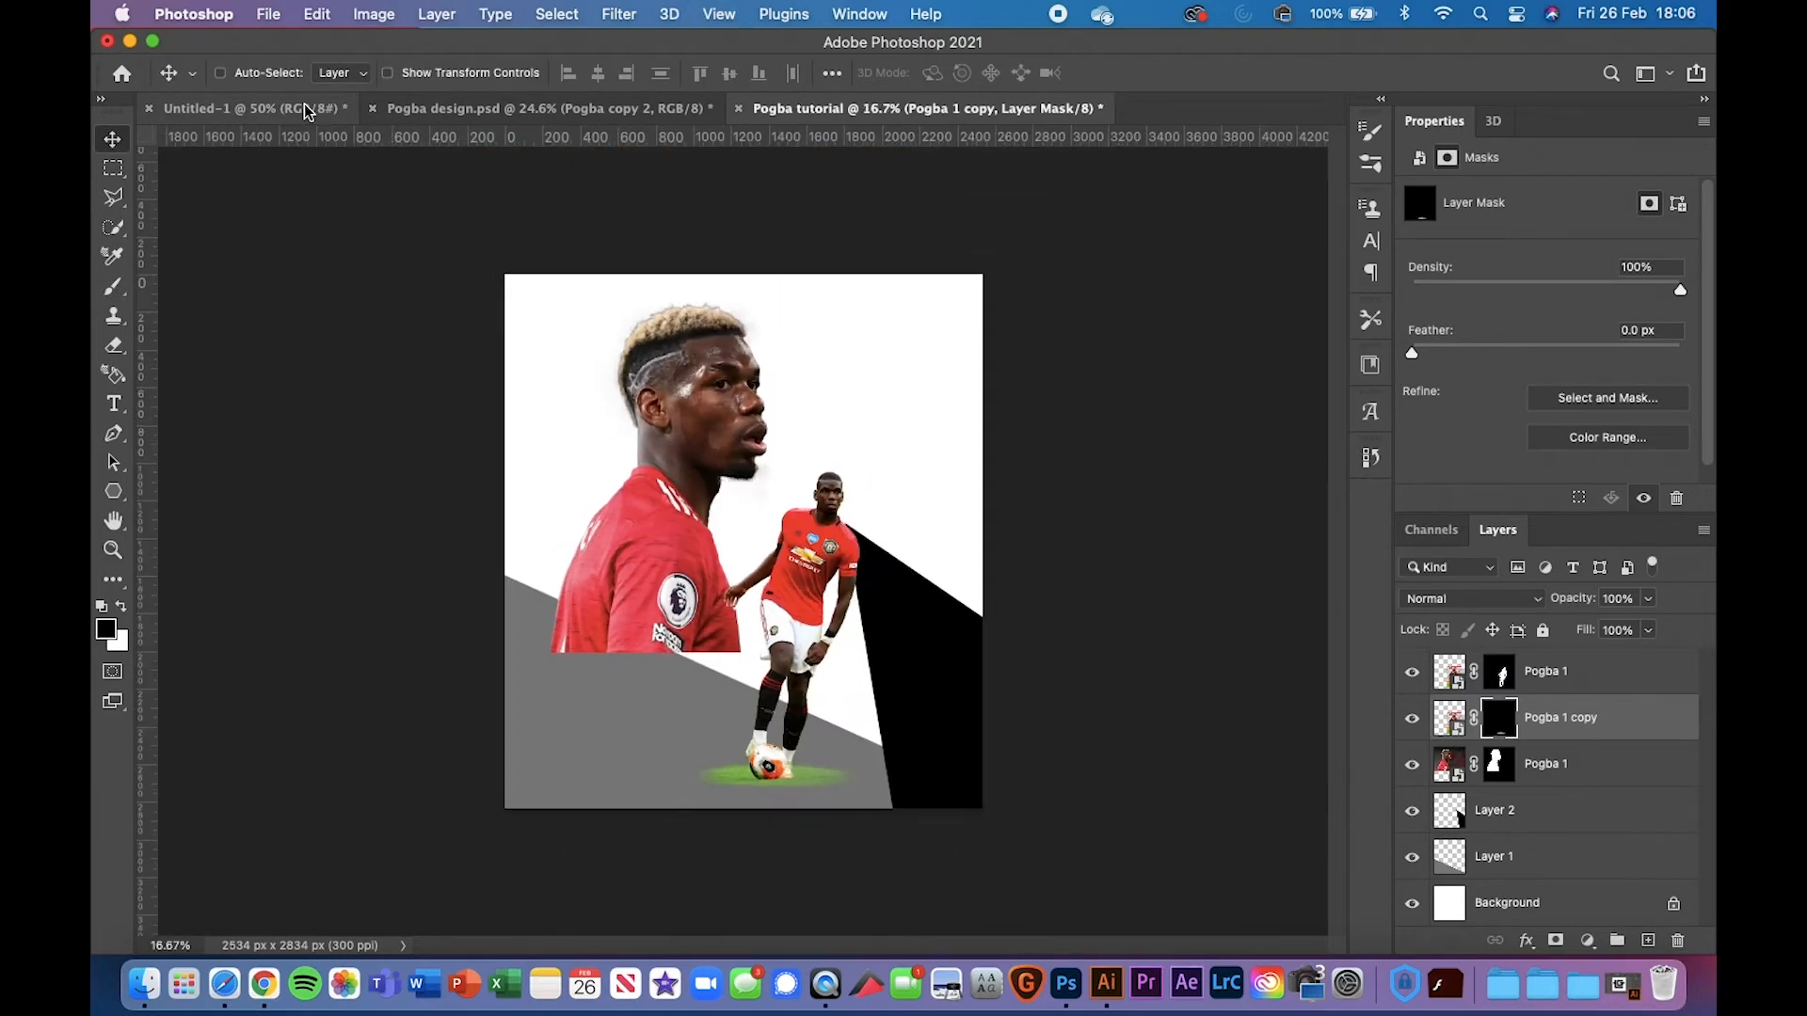
{"action": "key", "text": "super+plus"}
{"action": "scroll", "coordinate": [602, 578], "scroll_direction": "down", "scroll_amount": 3}
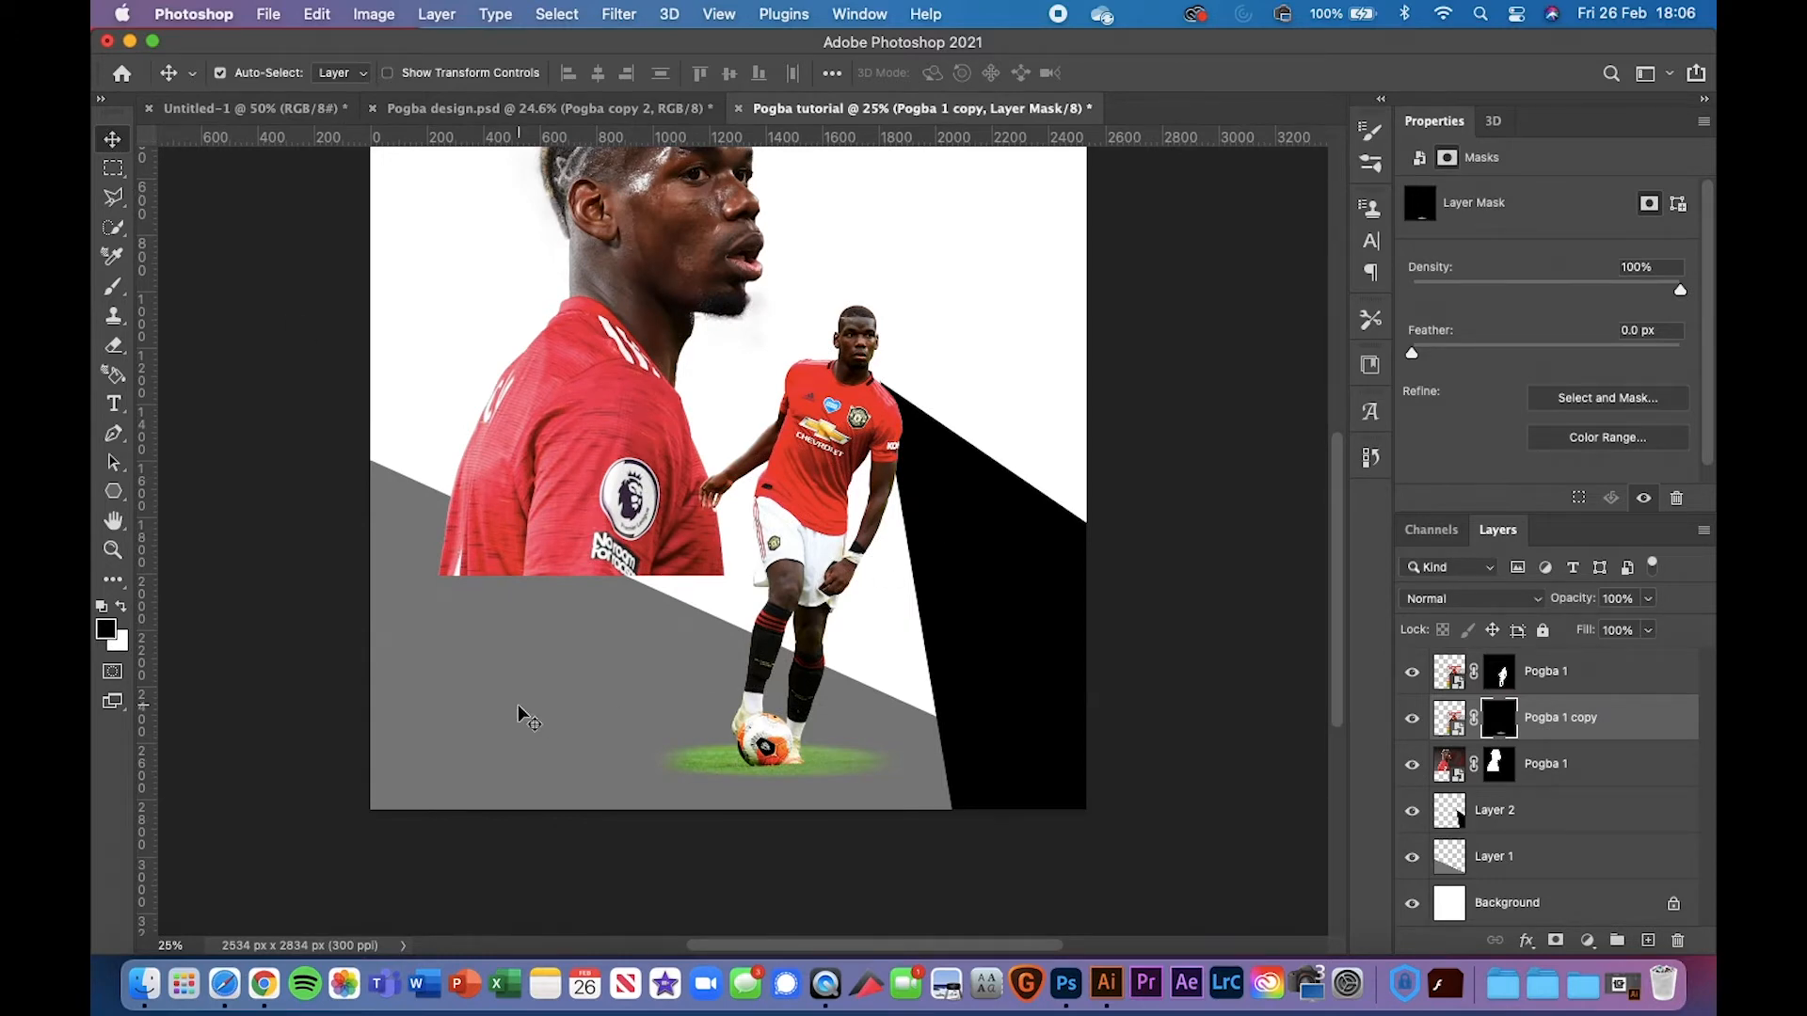
{"action": "key", "text": "super+plus"}
{"action": "scroll", "coordinate": [751, 501], "scroll_direction": "up", "scroll_amount": 5}
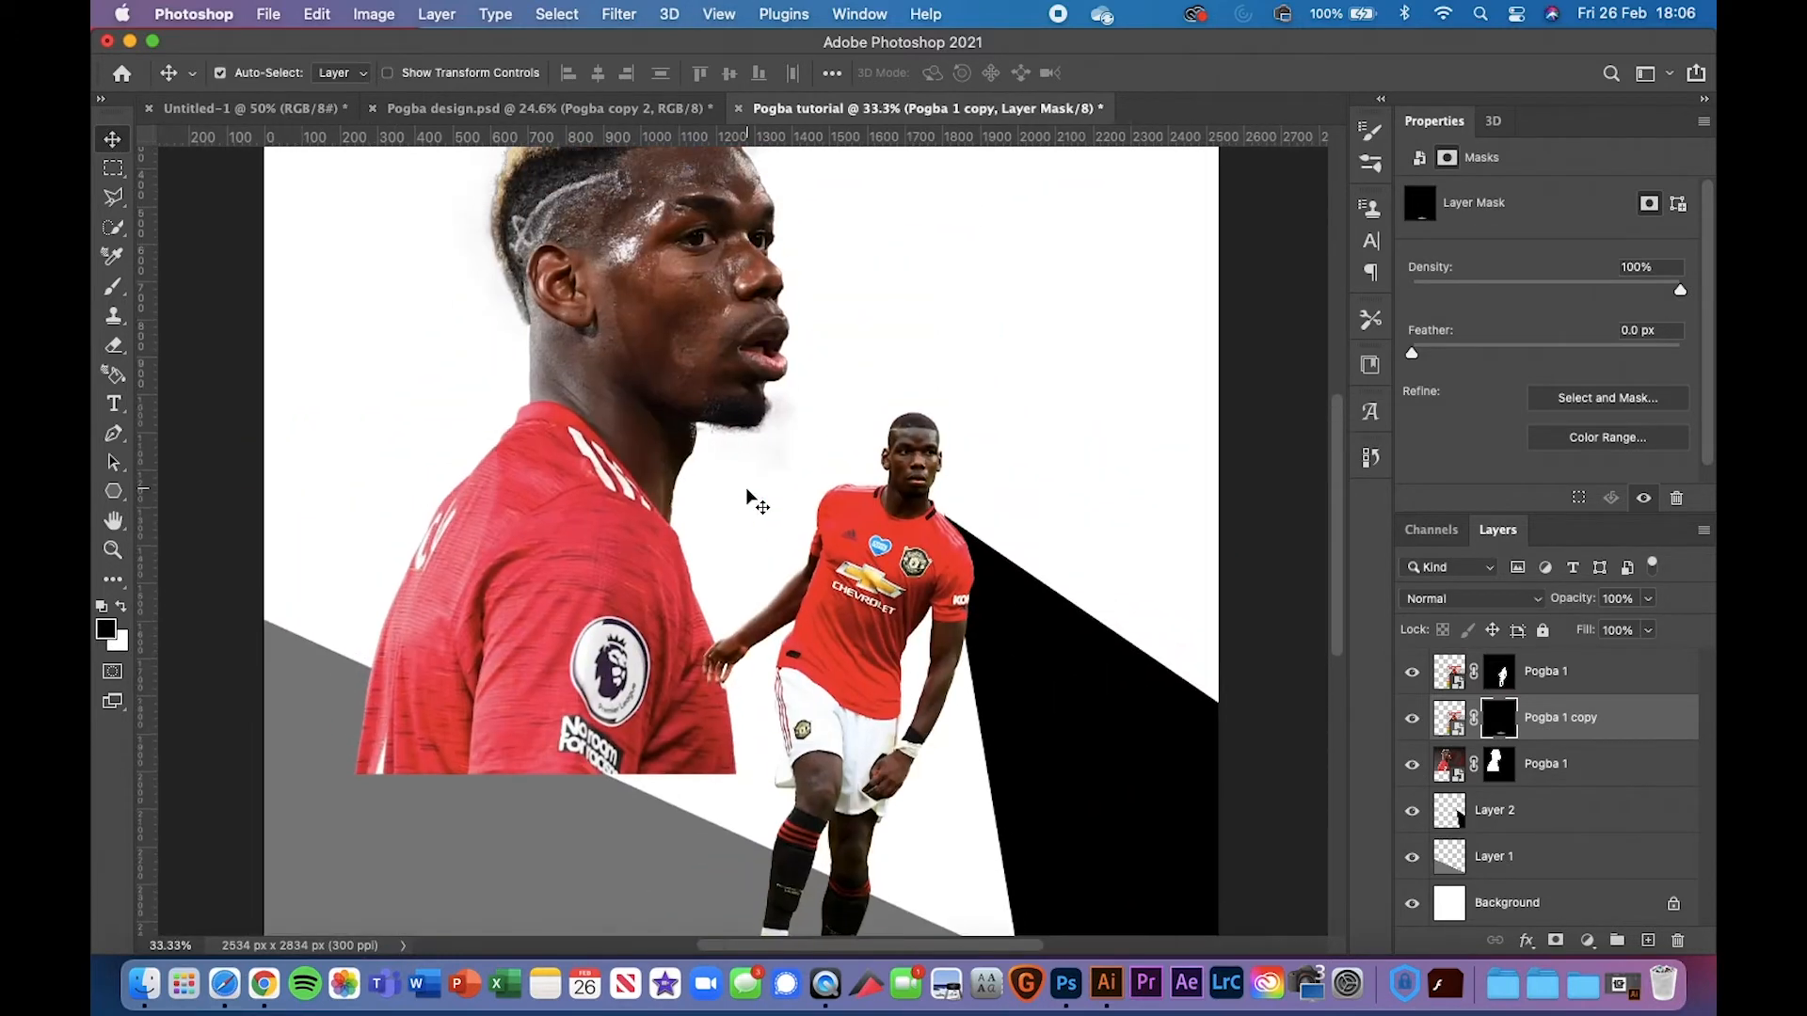
{"action": "scroll", "coordinate": [751, 500], "scroll_direction": "down", "scroll_amount": 3}
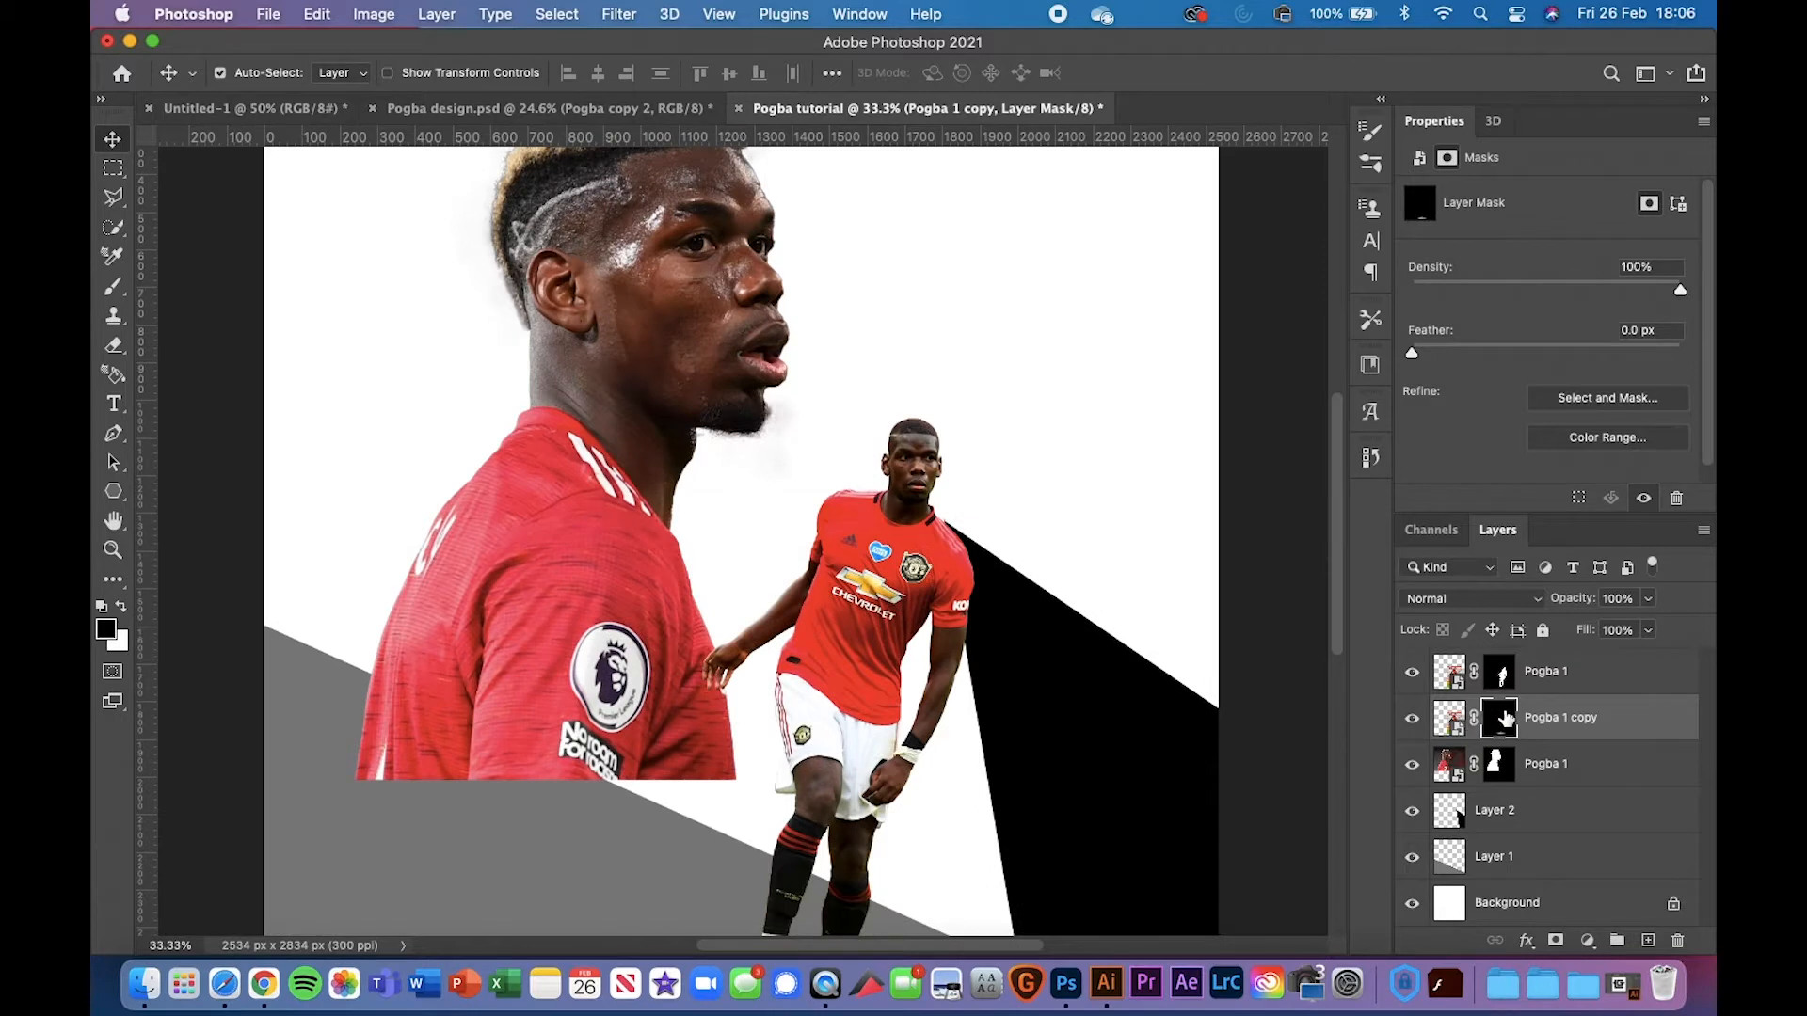
{"action": "double_click", "coordinate": [1551, 721]}
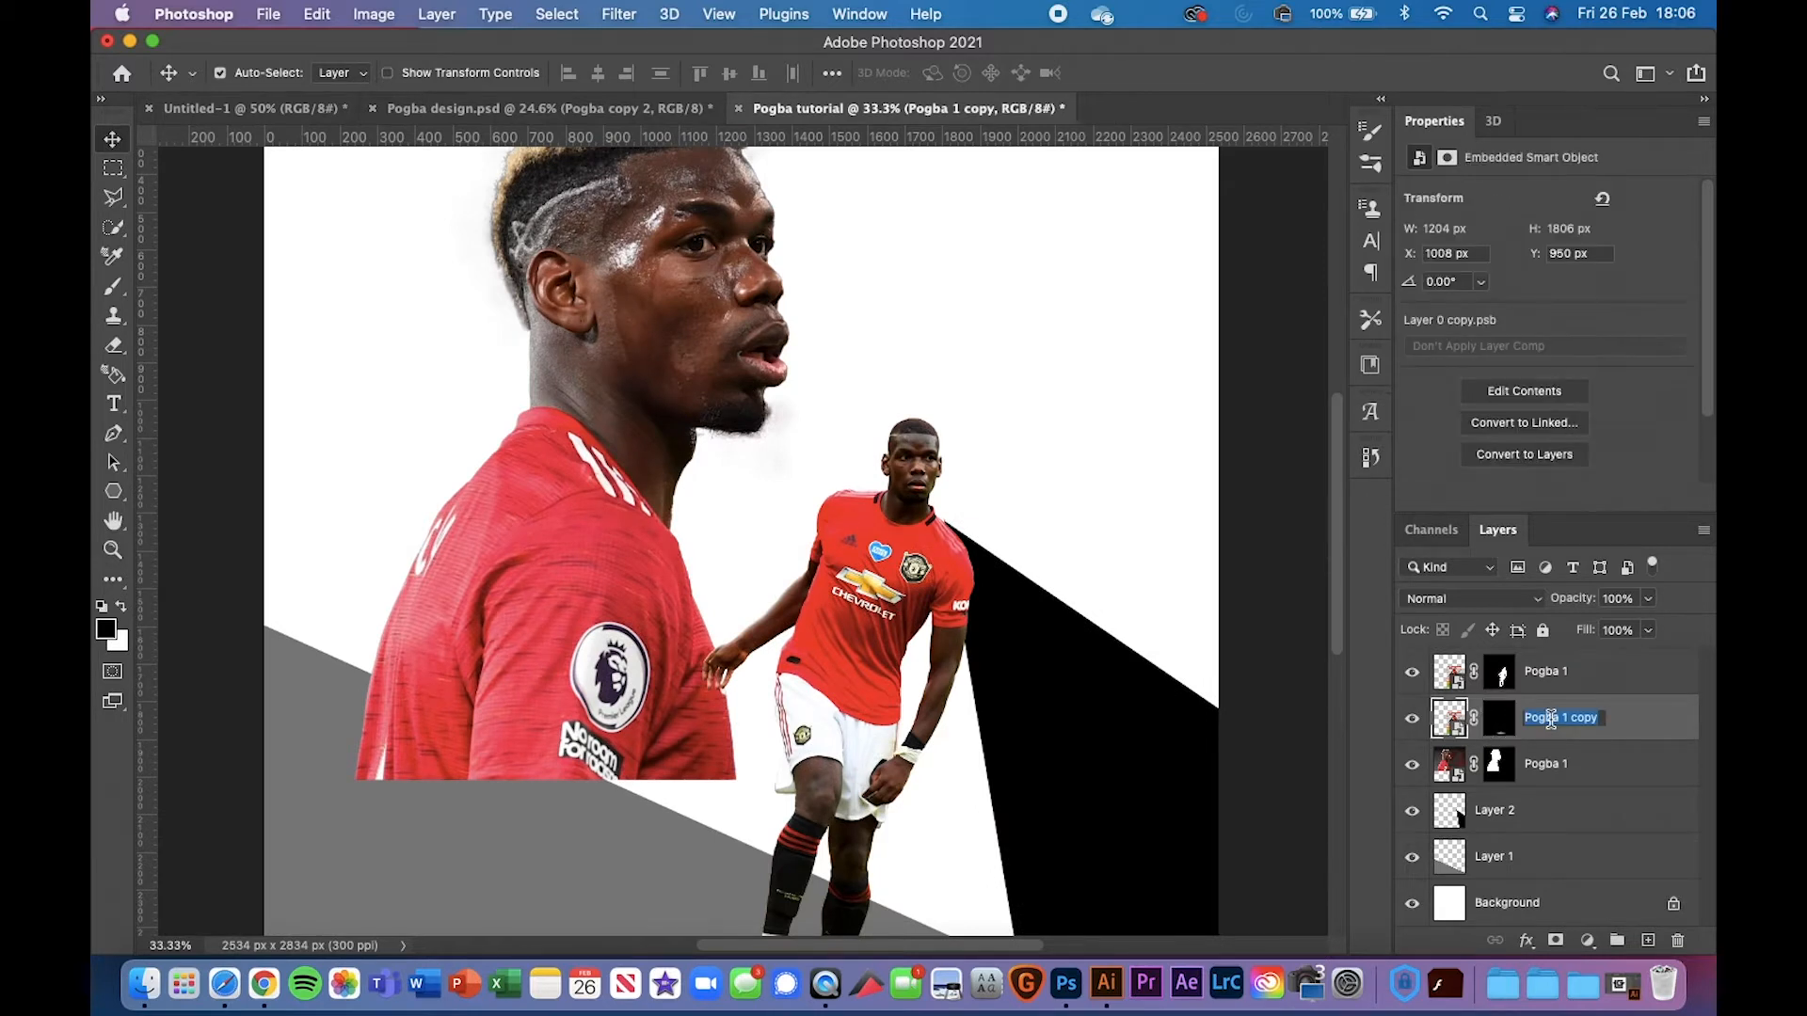
{"action": "type", "text": "Grass"}
{"action": "key", "text": "Return"}
{"action": "scroll", "coordinate": [1054, 663], "scroll_direction": "up", "scroll_amount": 2}
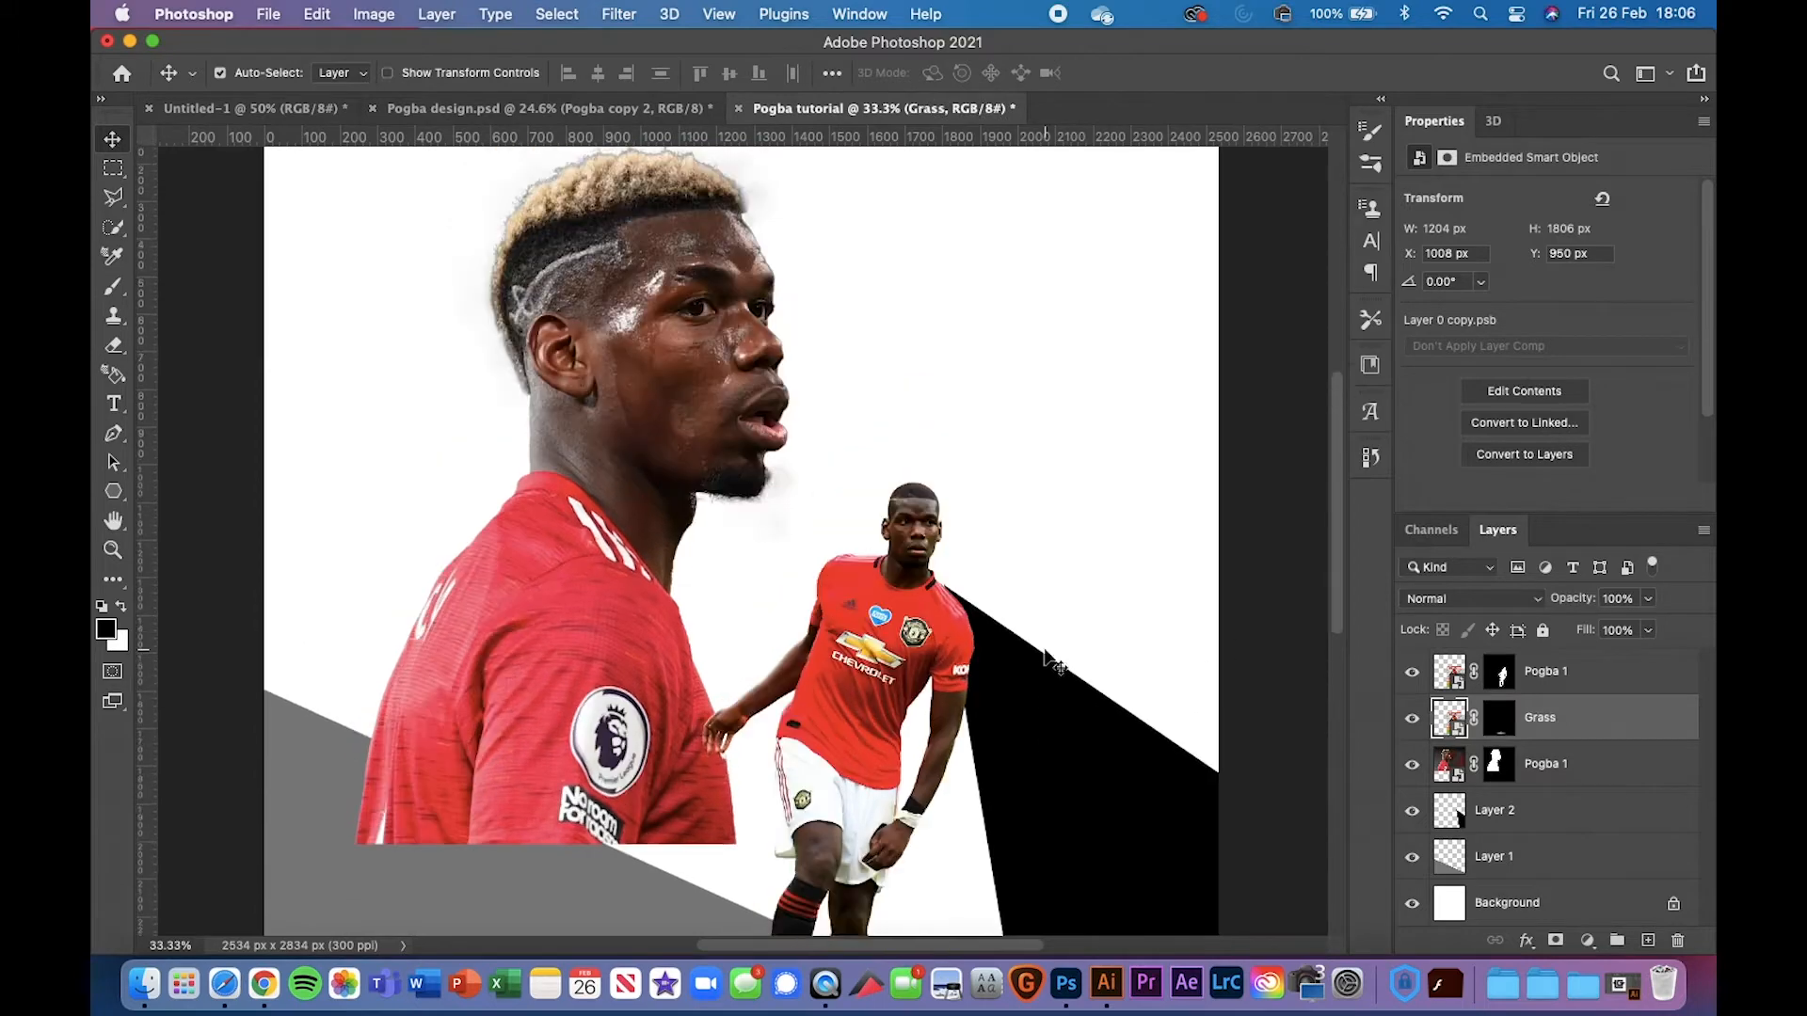
Compare against the Pogba design.psd reference, then select the headshot Pogba 1 layer
{"action": "left_click", "coordinate": [477, 105]}
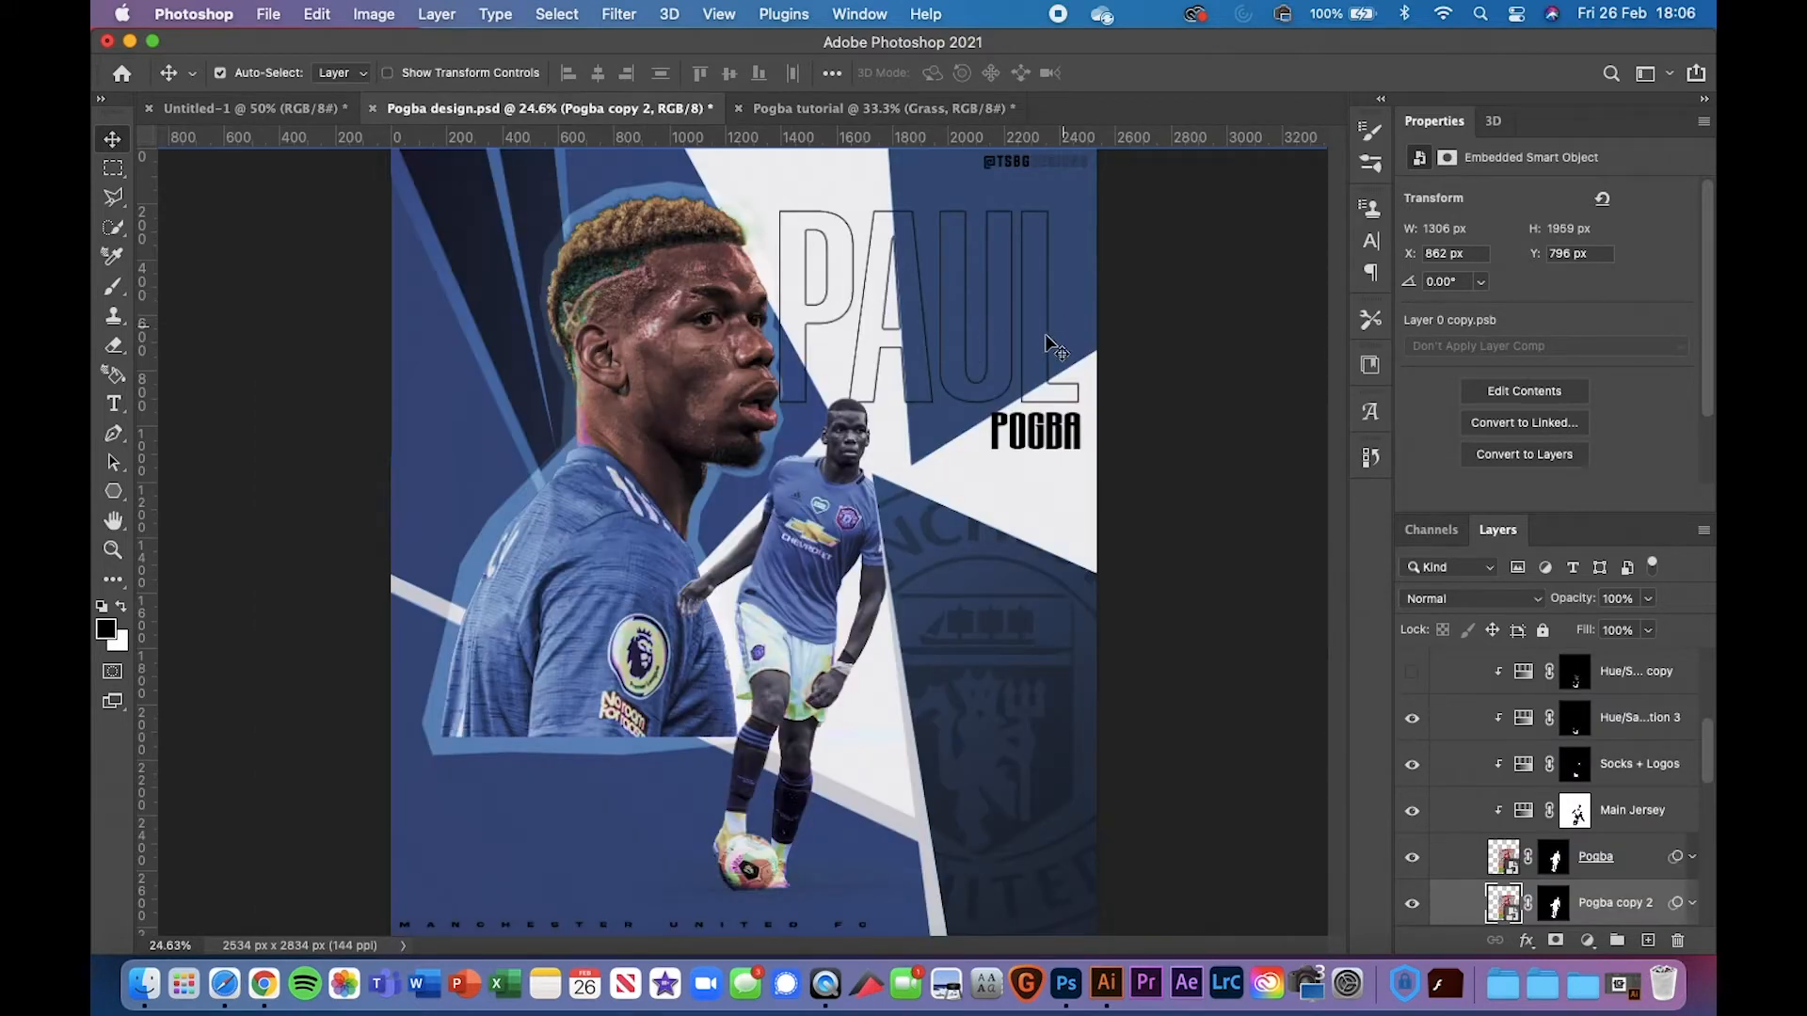
{"action": "left_click", "coordinate": [787, 111]}
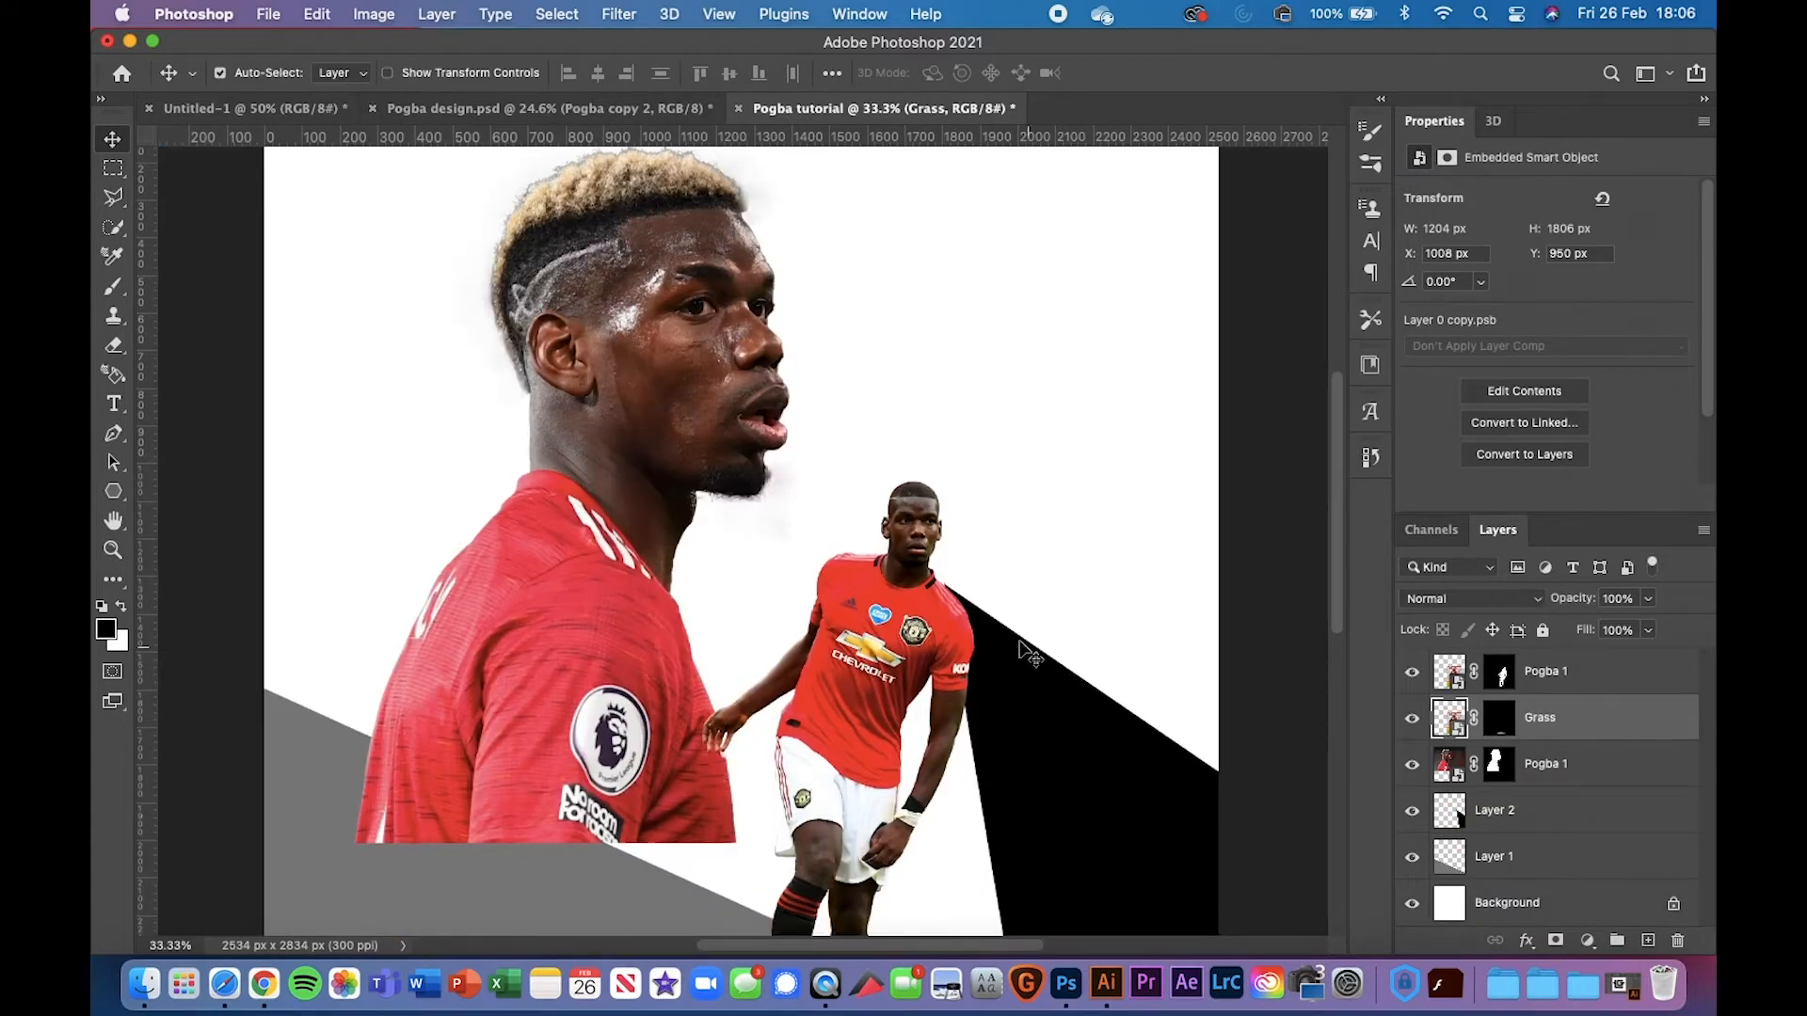
{"action": "scroll", "coordinate": [1030, 646], "scroll_direction": "down", "scroll_amount": 6}
{"action": "left_click", "coordinate": [1606, 770]}
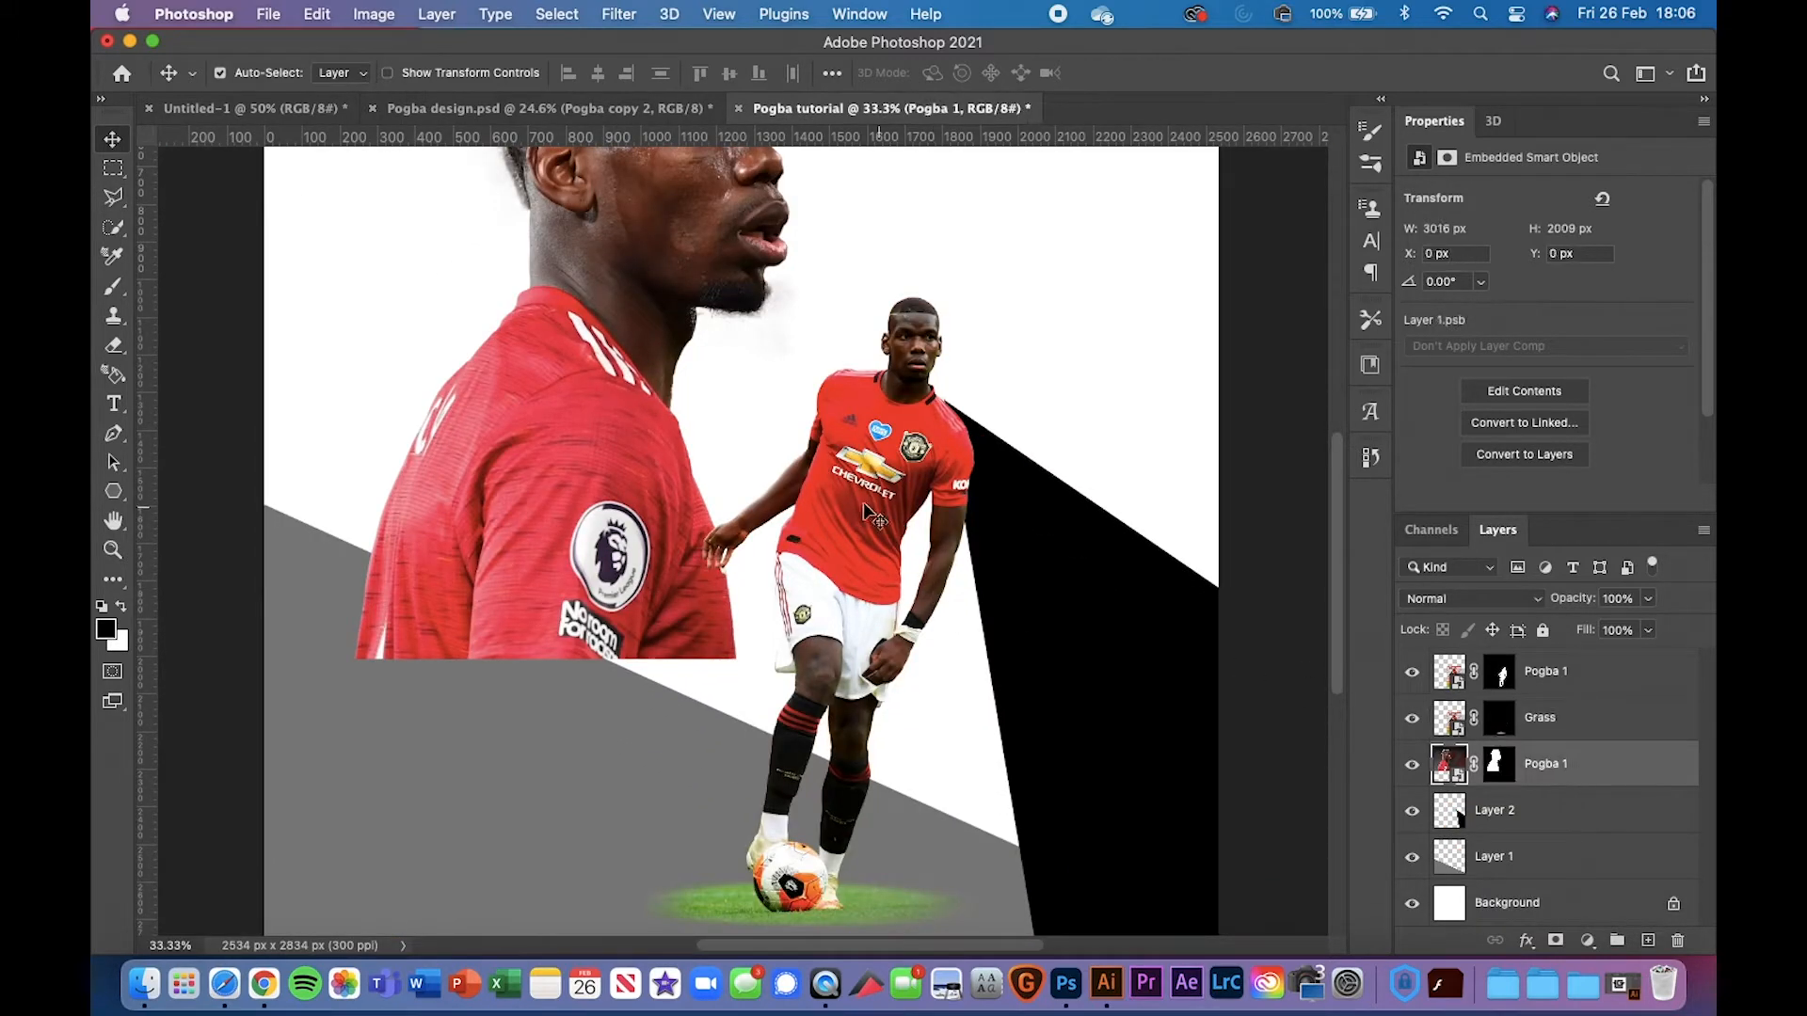
{"action": "scroll", "coordinate": [871, 458], "scroll_direction": "down", "scroll_amount": 3}
{"action": "scroll", "coordinate": [871, 459], "scroll_direction": "up", "scroll_amount": 4}
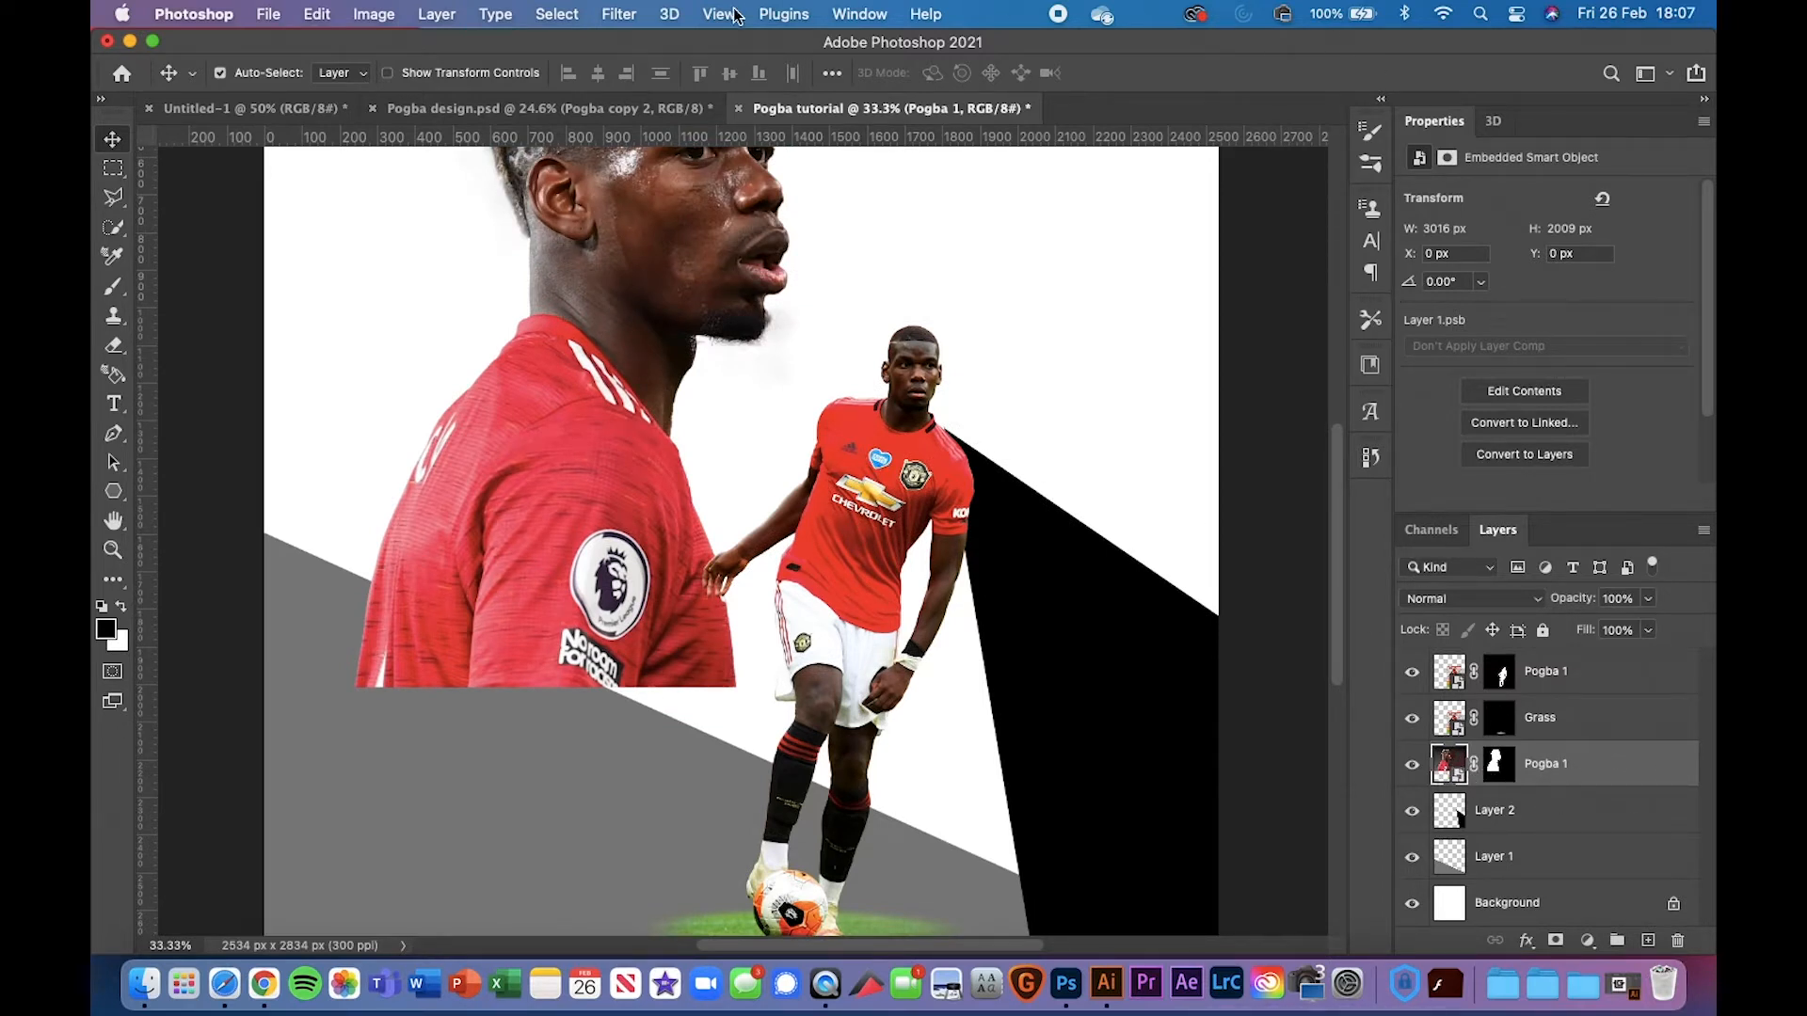
{"action": "left_click", "coordinate": [623, 13]}
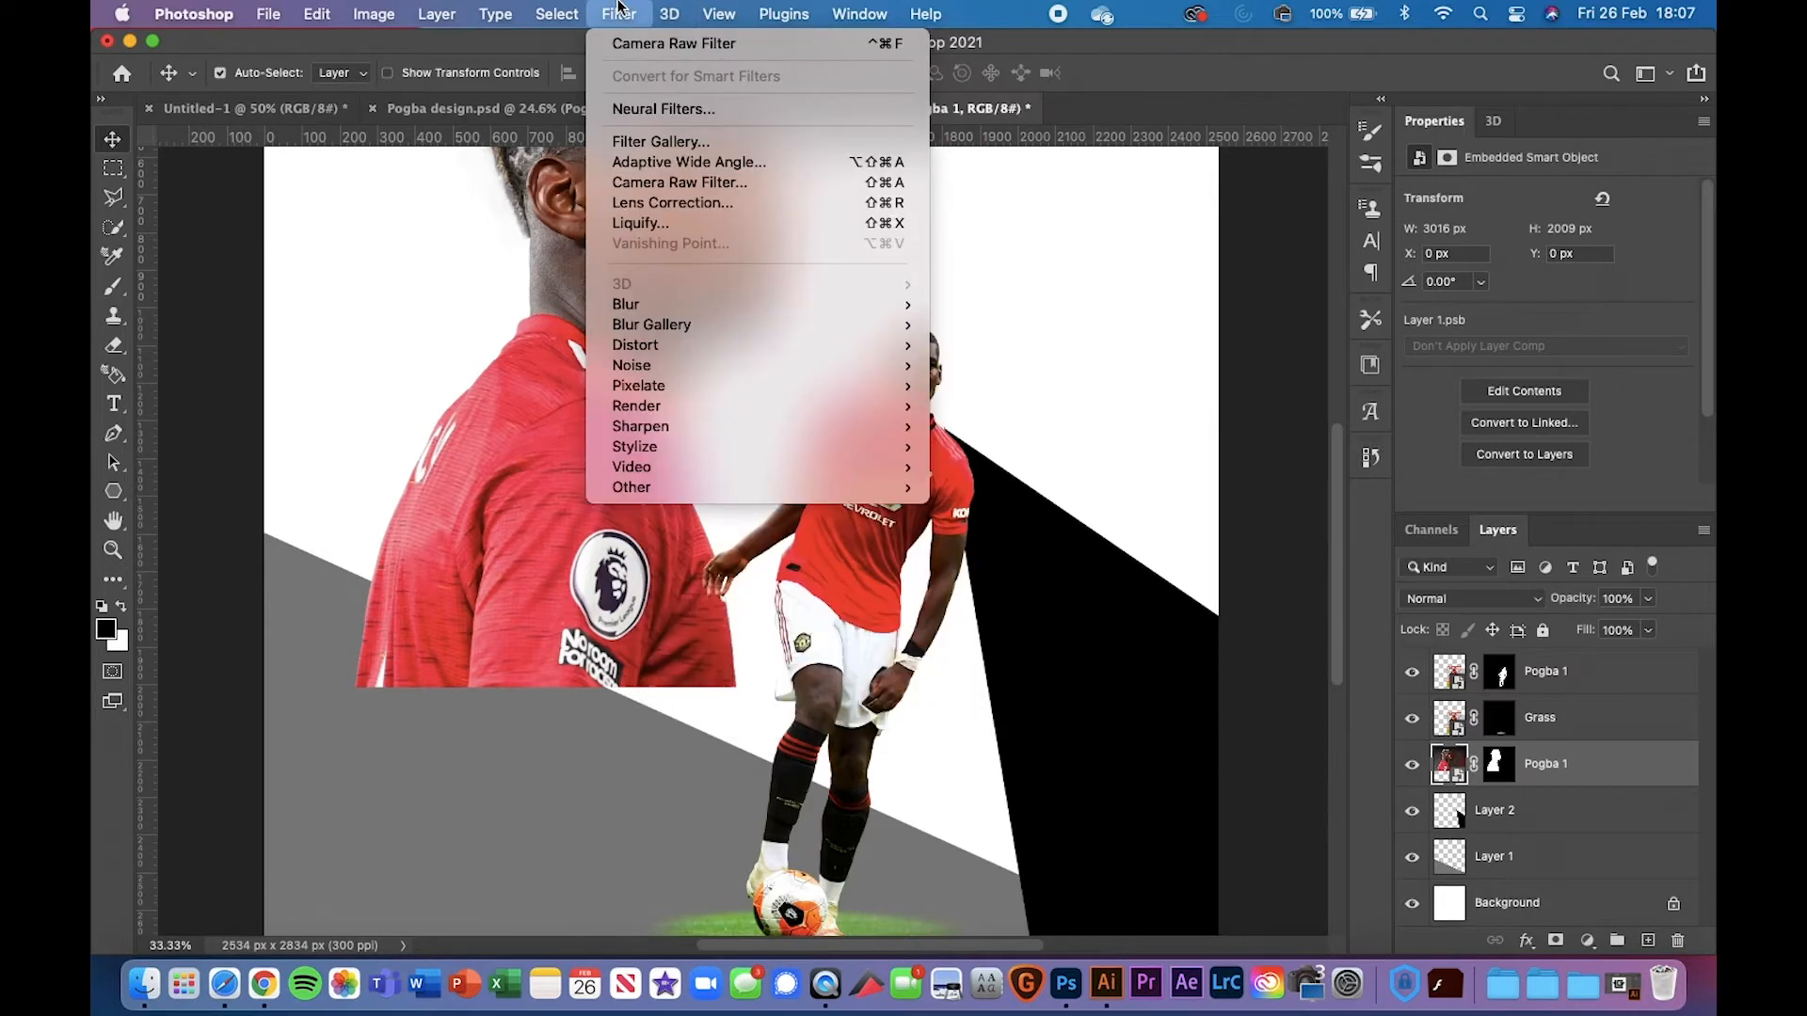
{"action": "left_click", "coordinate": [682, 184]}
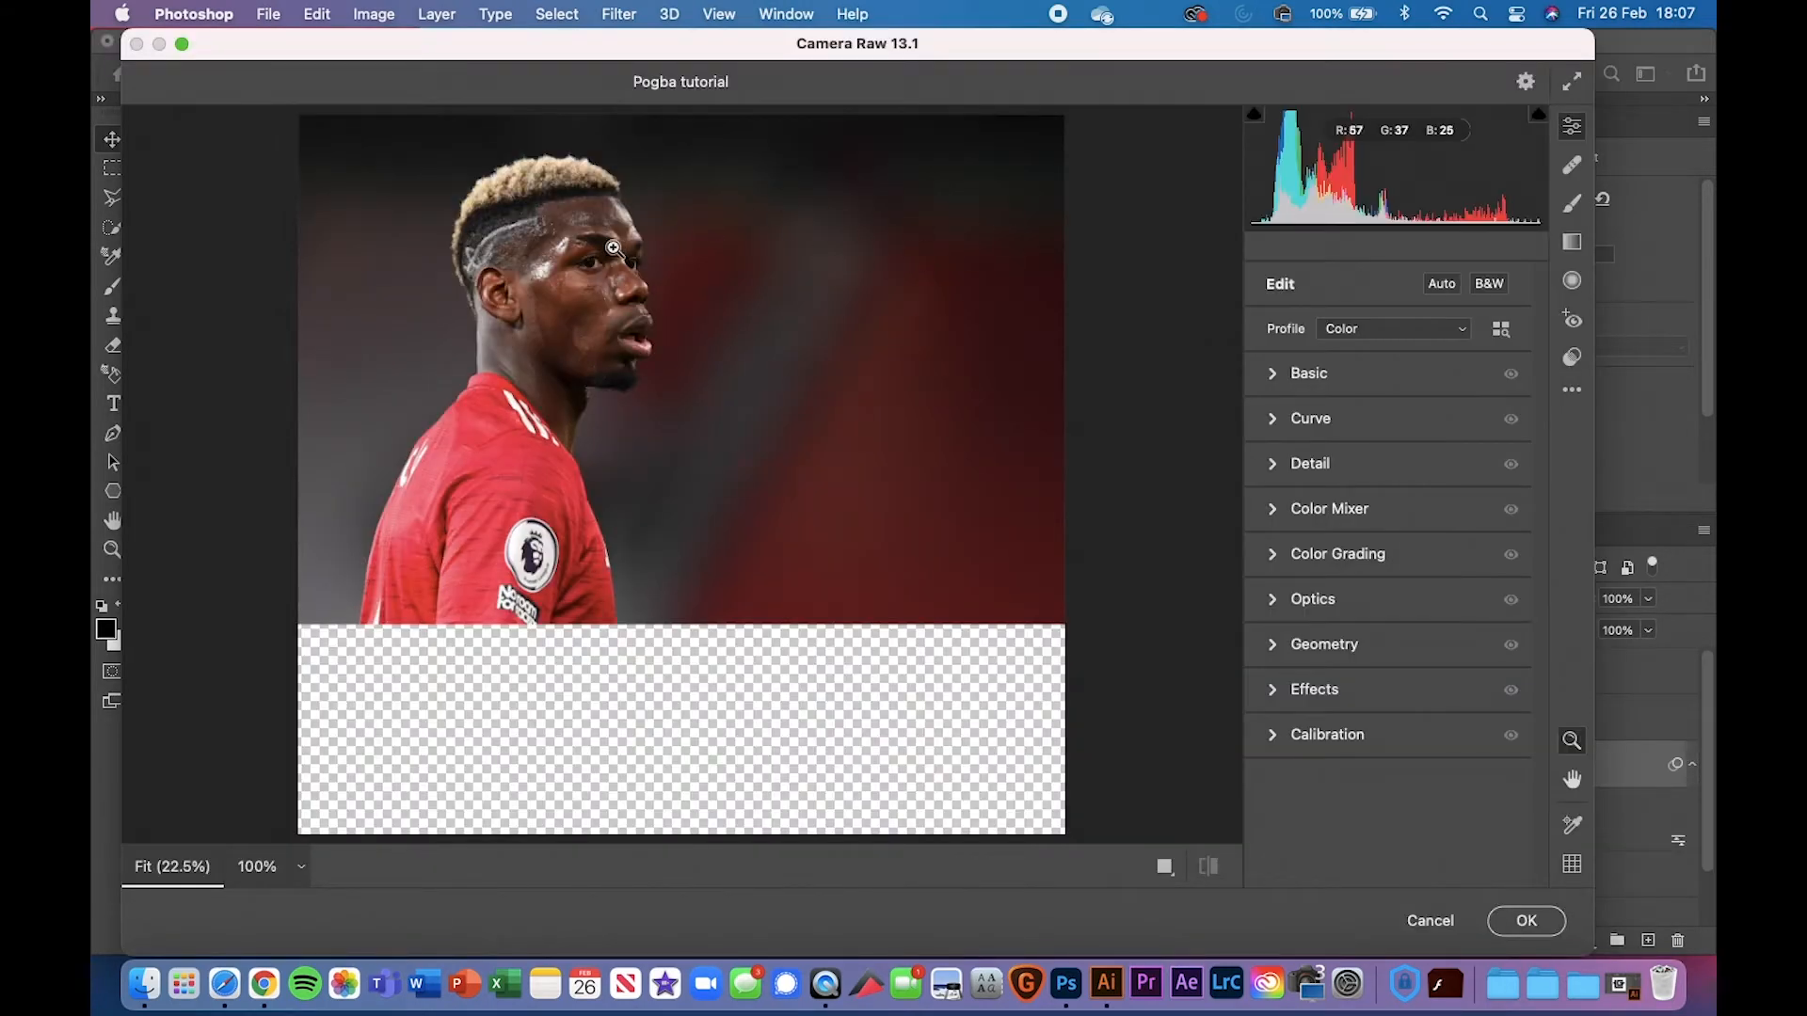
{"action": "left_click", "coordinate": [613, 248]}
{"action": "mouse_move", "coordinate": [574, 307]}
{"action": "left_mouse_down"}
{"action": "mouse_move", "coordinate": [659, 317]}
{"action": "mouse_move", "coordinate": [590, 308]}
{"action": "left_mouse_up"}
{"action": "scroll", "coordinate": [590, 309], "scroll_direction": "up", "scroll_amount": 5}
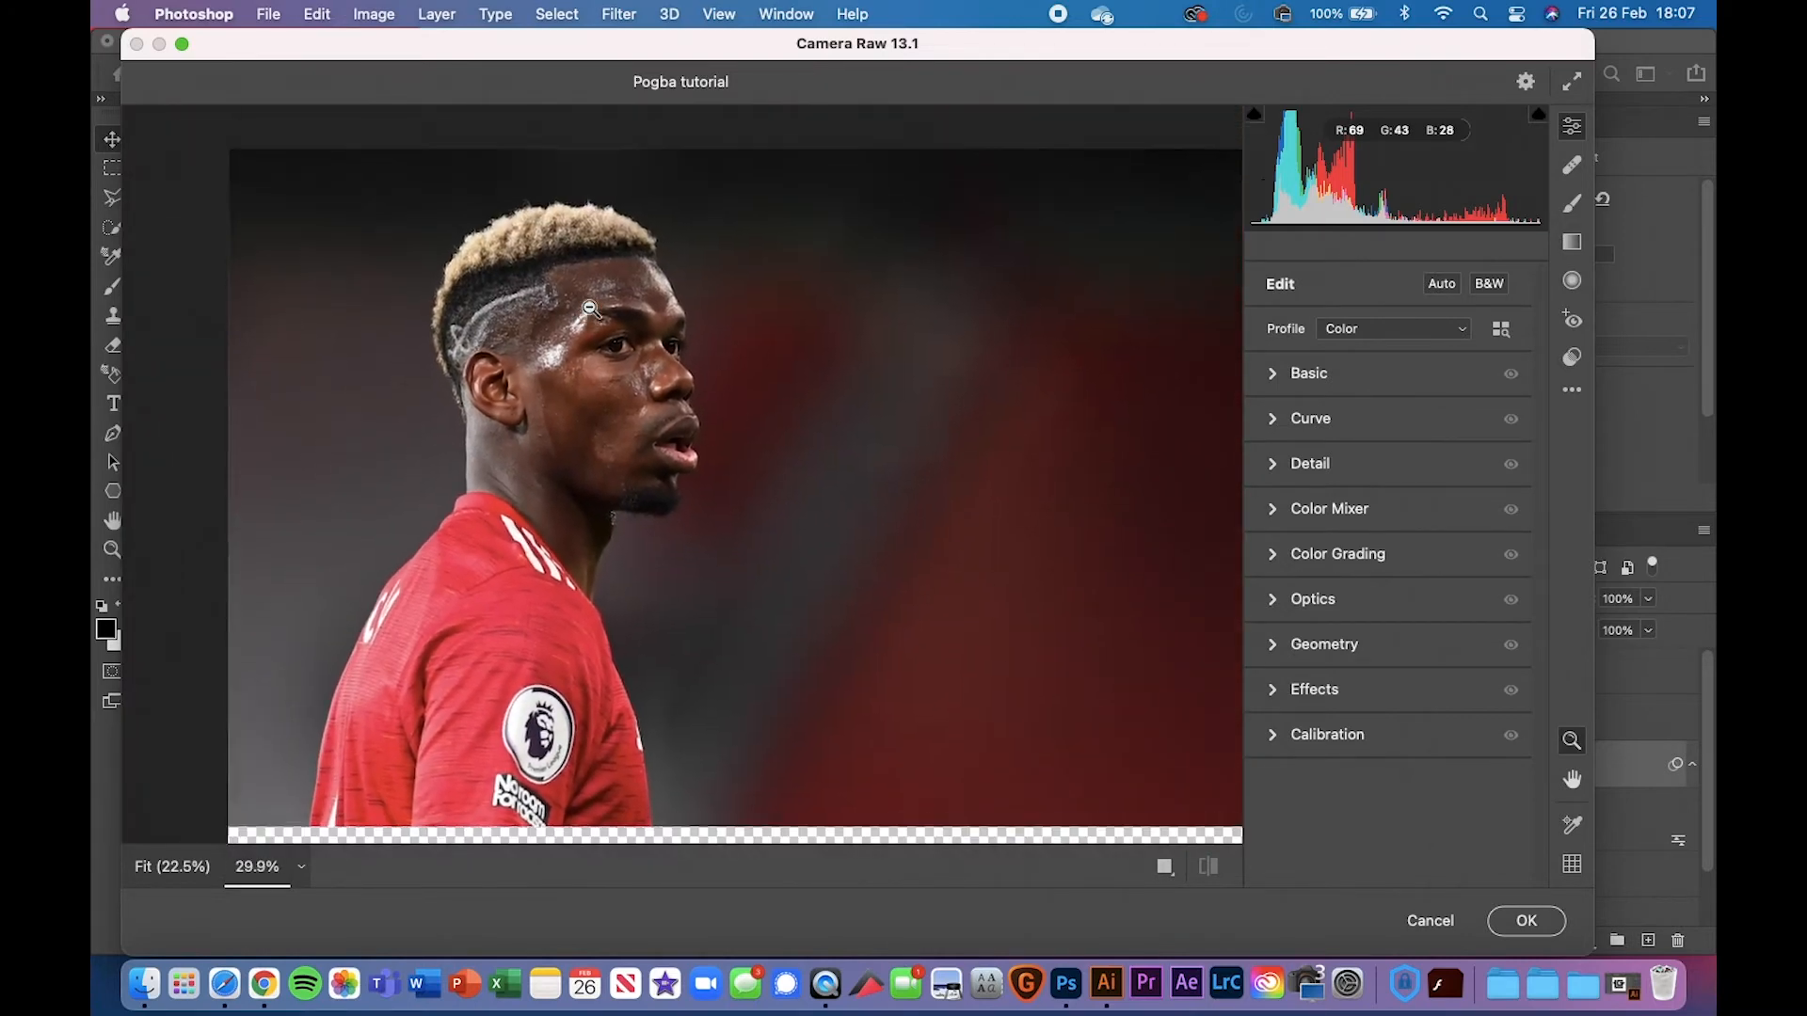
{"action": "scroll", "coordinate": [590, 309], "scroll_direction": "down", "scroll_amount": 2}
{"action": "scroll", "coordinate": [590, 309], "scroll_direction": "up", "scroll_amount": 1}
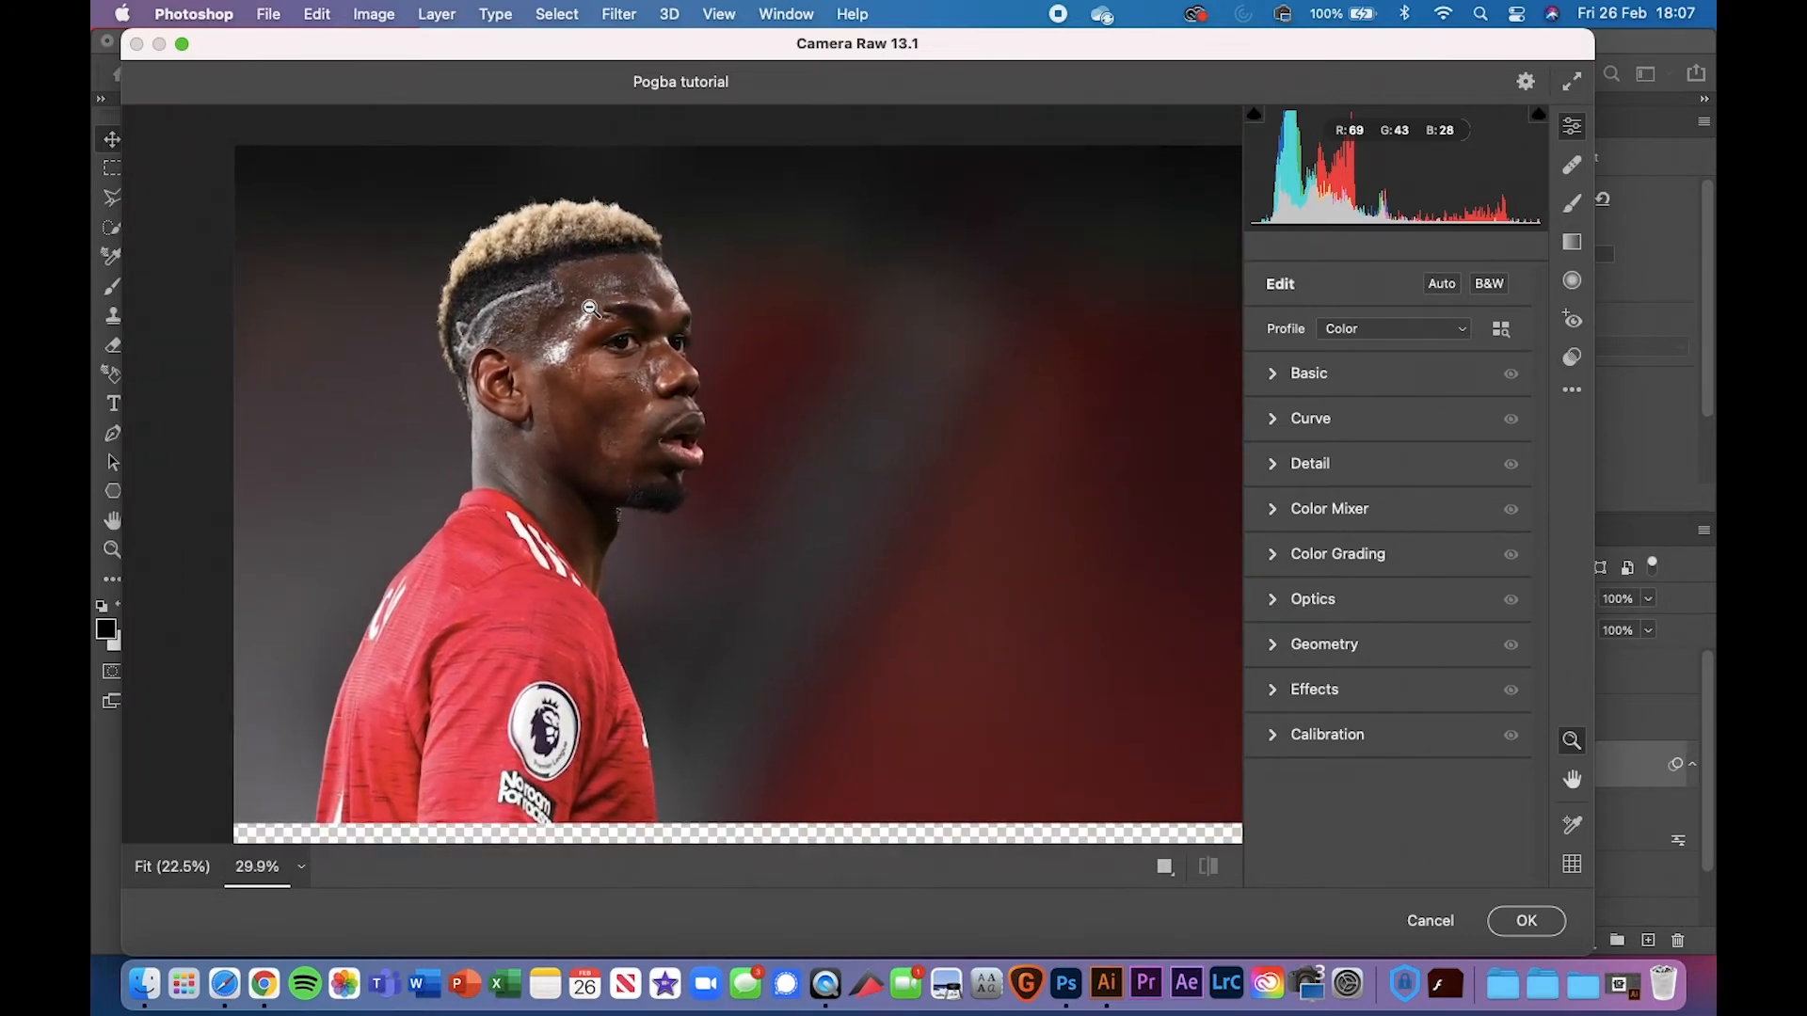
{"action": "left_click_drag", "start_coordinate": [590, 309], "coordinate": [595, 307]}
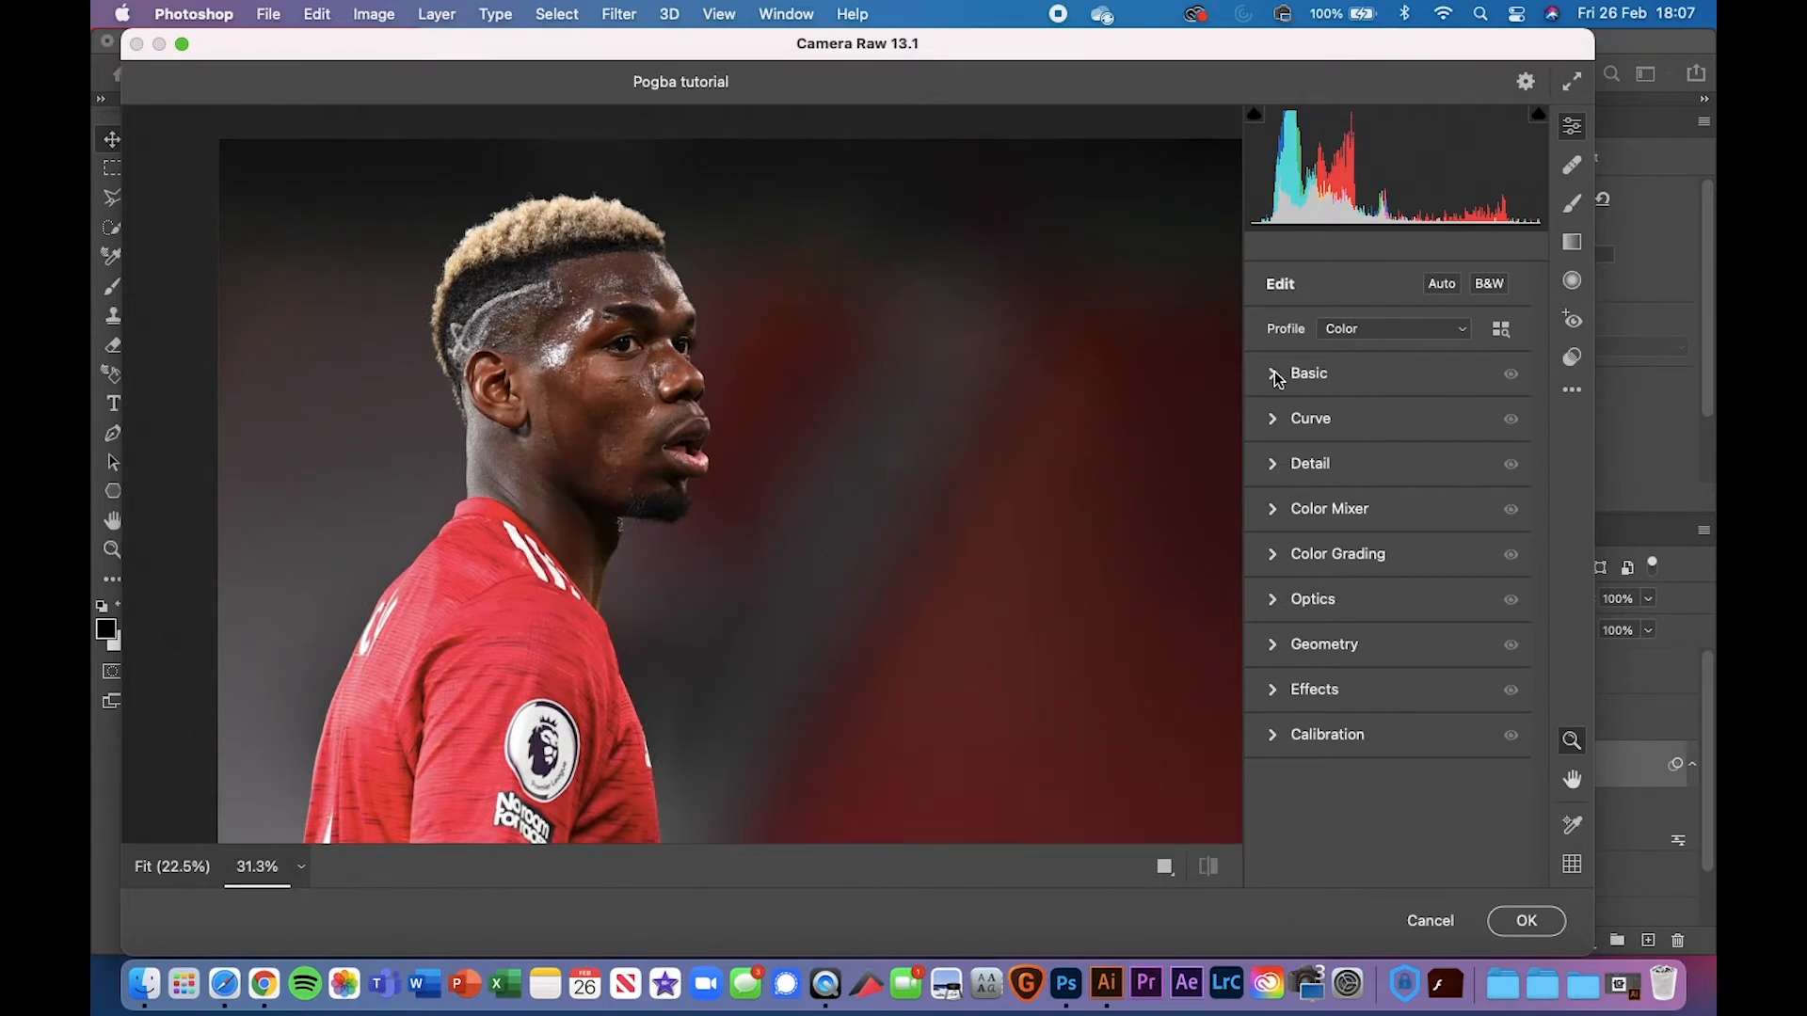
{"action": "left_click_drag", "start_coordinate": [1341, 48], "coordinate": [1468, 47]}
{"action": "left_click", "coordinate": [1308, 376]}
{"action": "left_click", "coordinate": [1528, 921]}
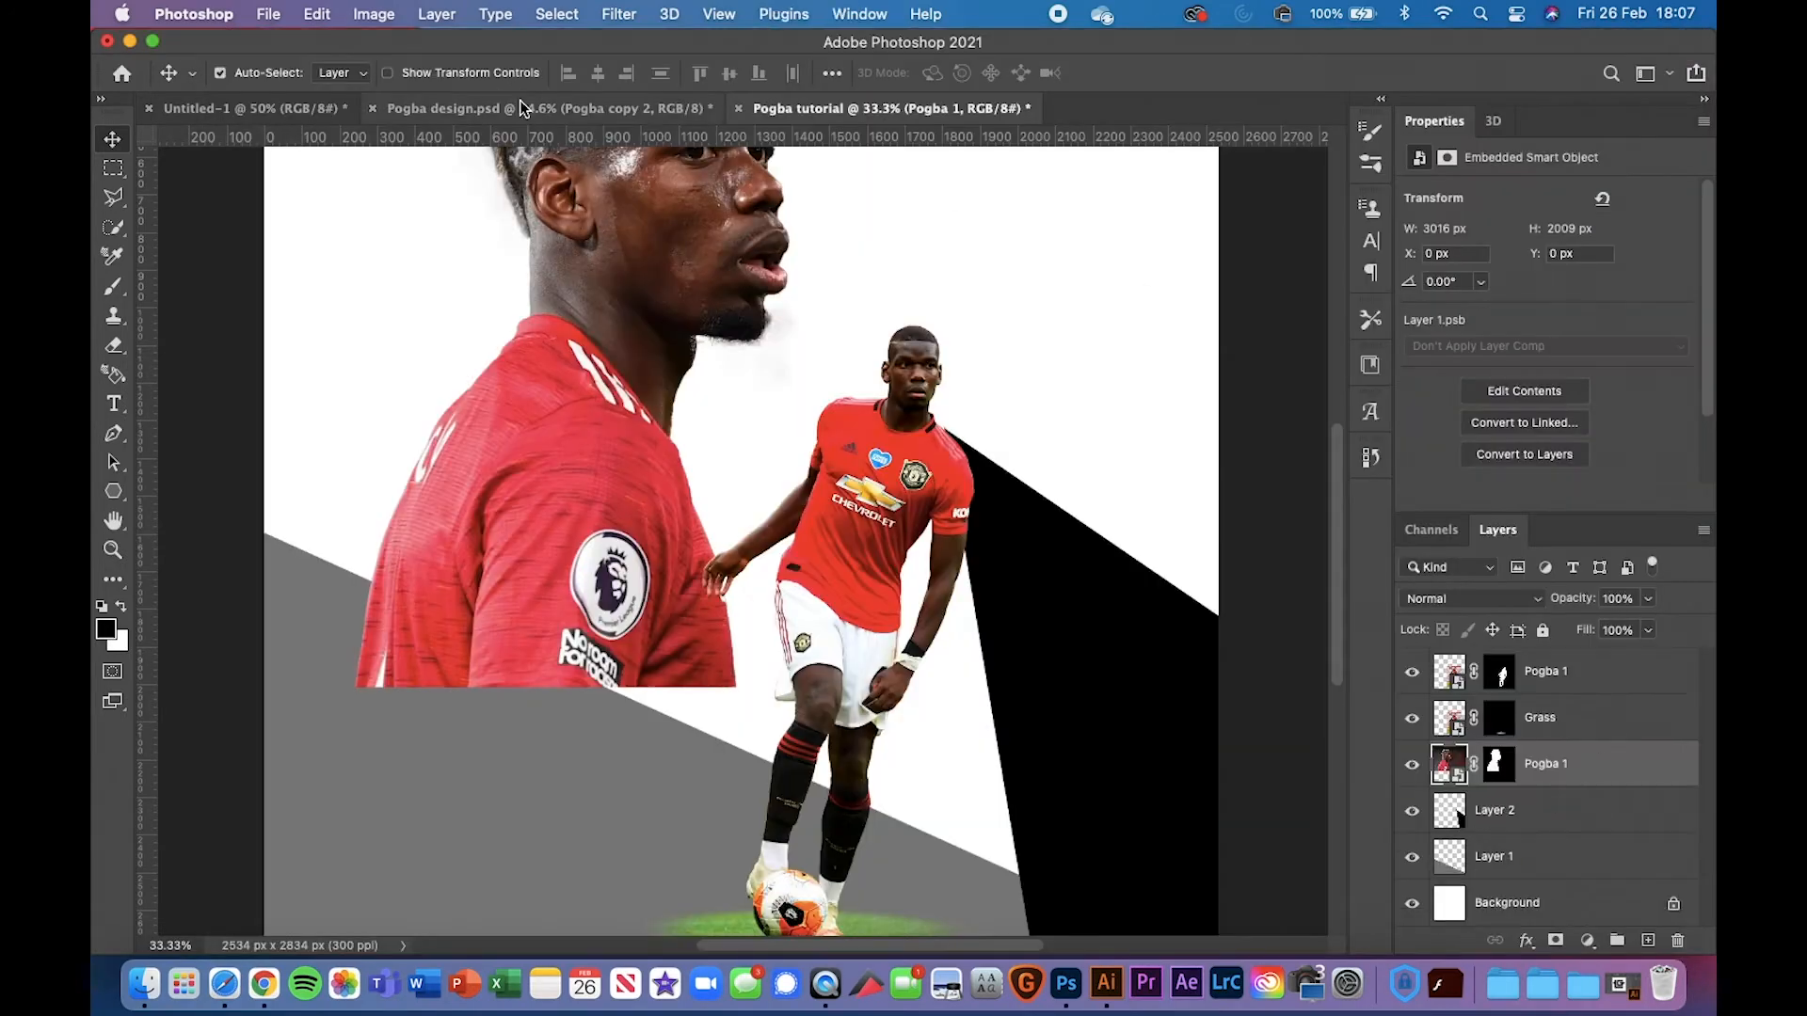
In Pogba design.psd, delete the Pogba copy 2 layer and copy the Pogba layer
{"action": "left_click", "coordinate": [602, 108]}
{"action": "scroll", "coordinate": [1626, 873], "scroll_direction": "down", "scroll_amount": 1}
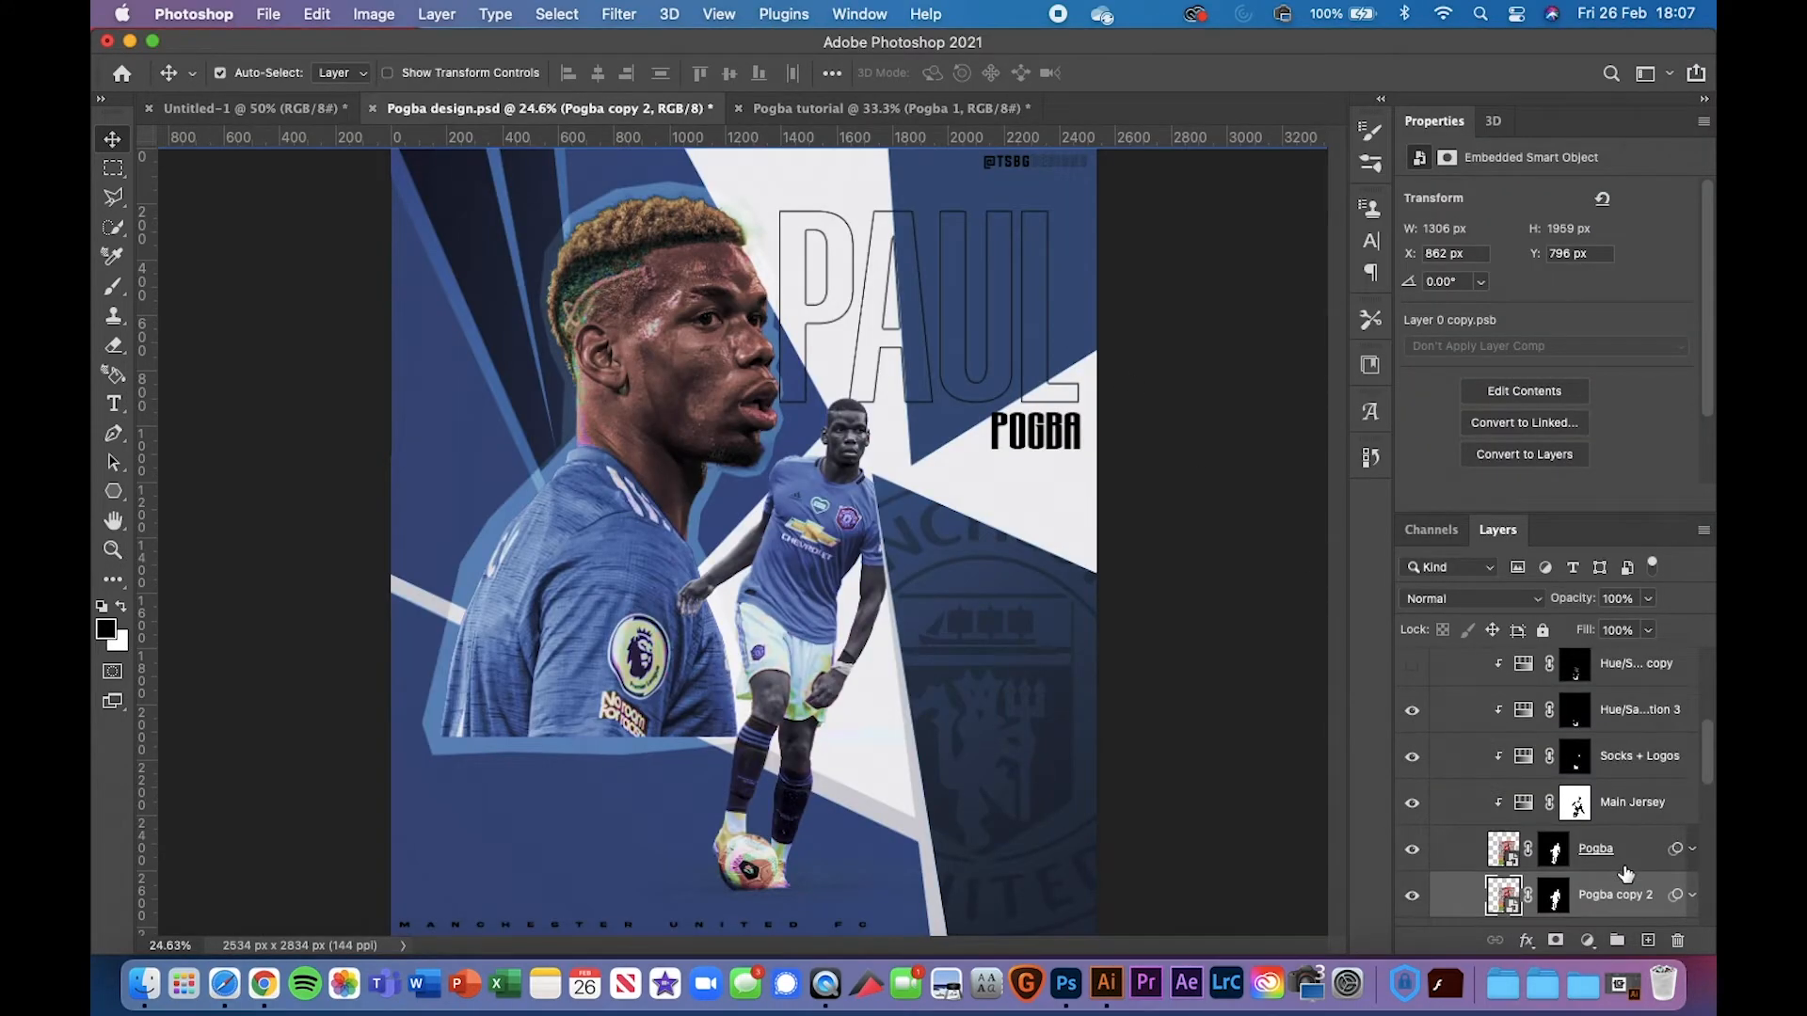
{"action": "scroll", "coordinate": [1641, 877], "scroll_direction": "down", "scroll_amount": 1}
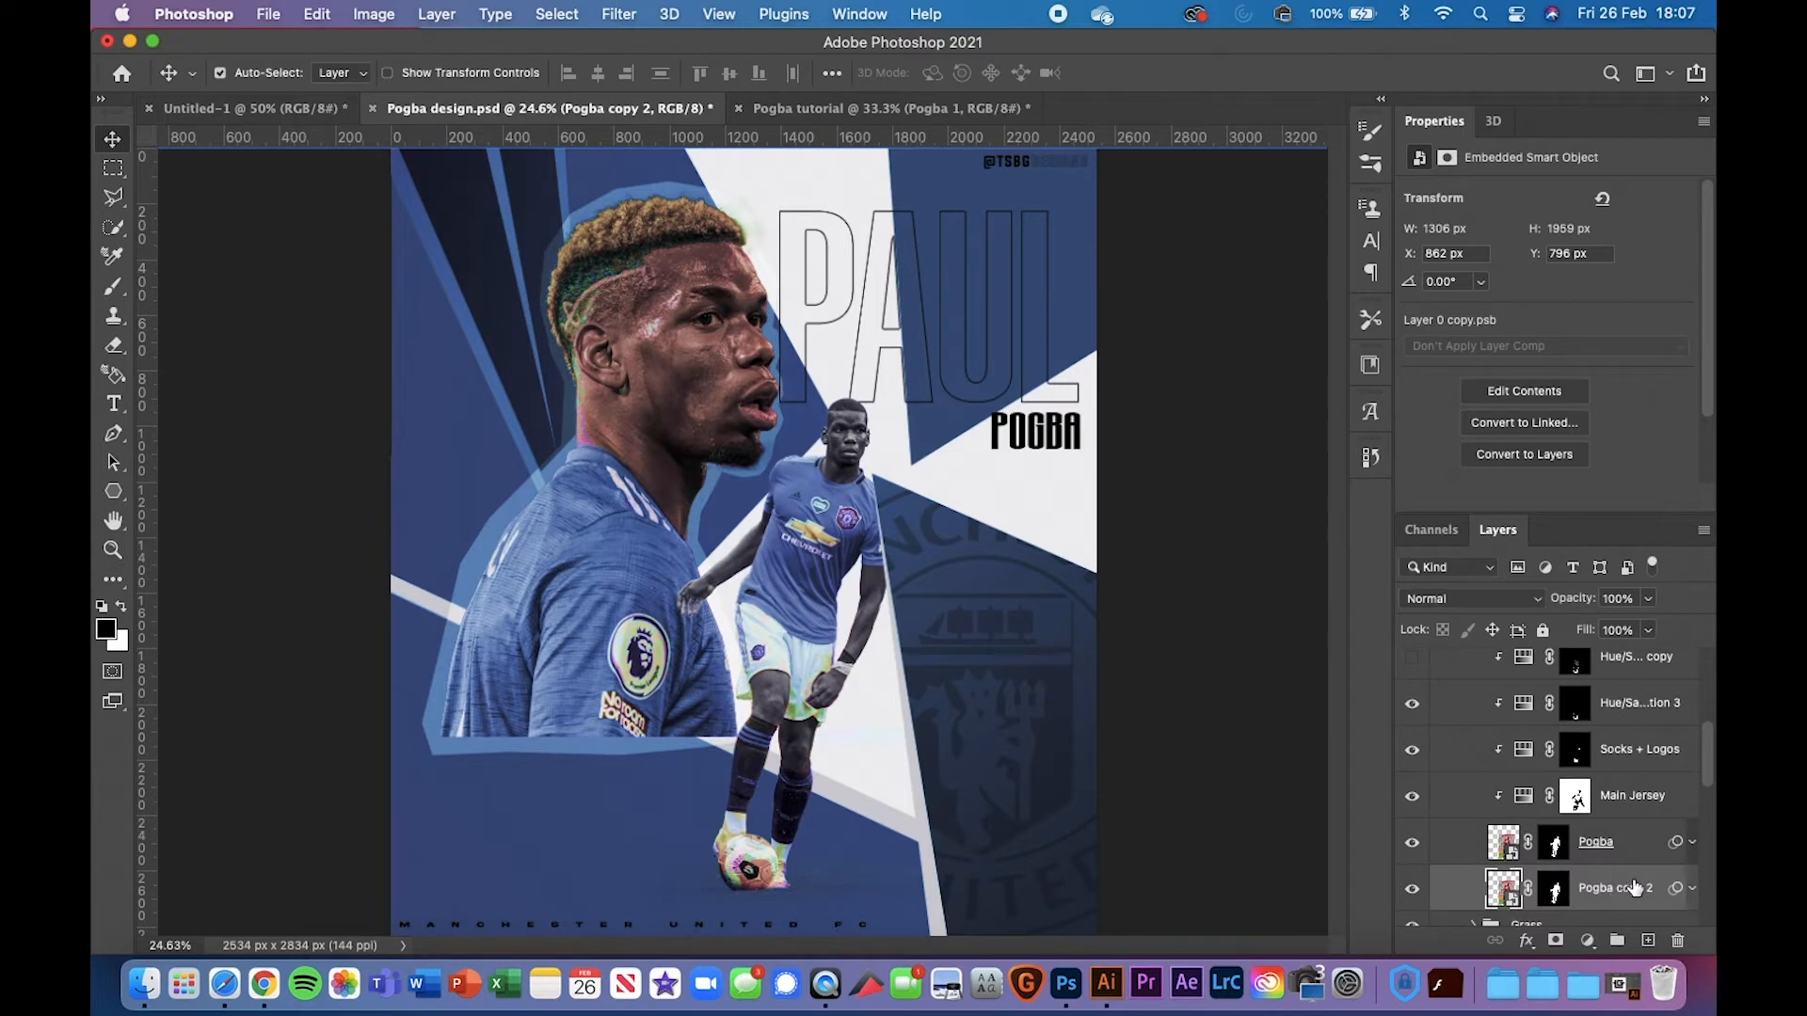
{"action": "key", "text": "Delete"}
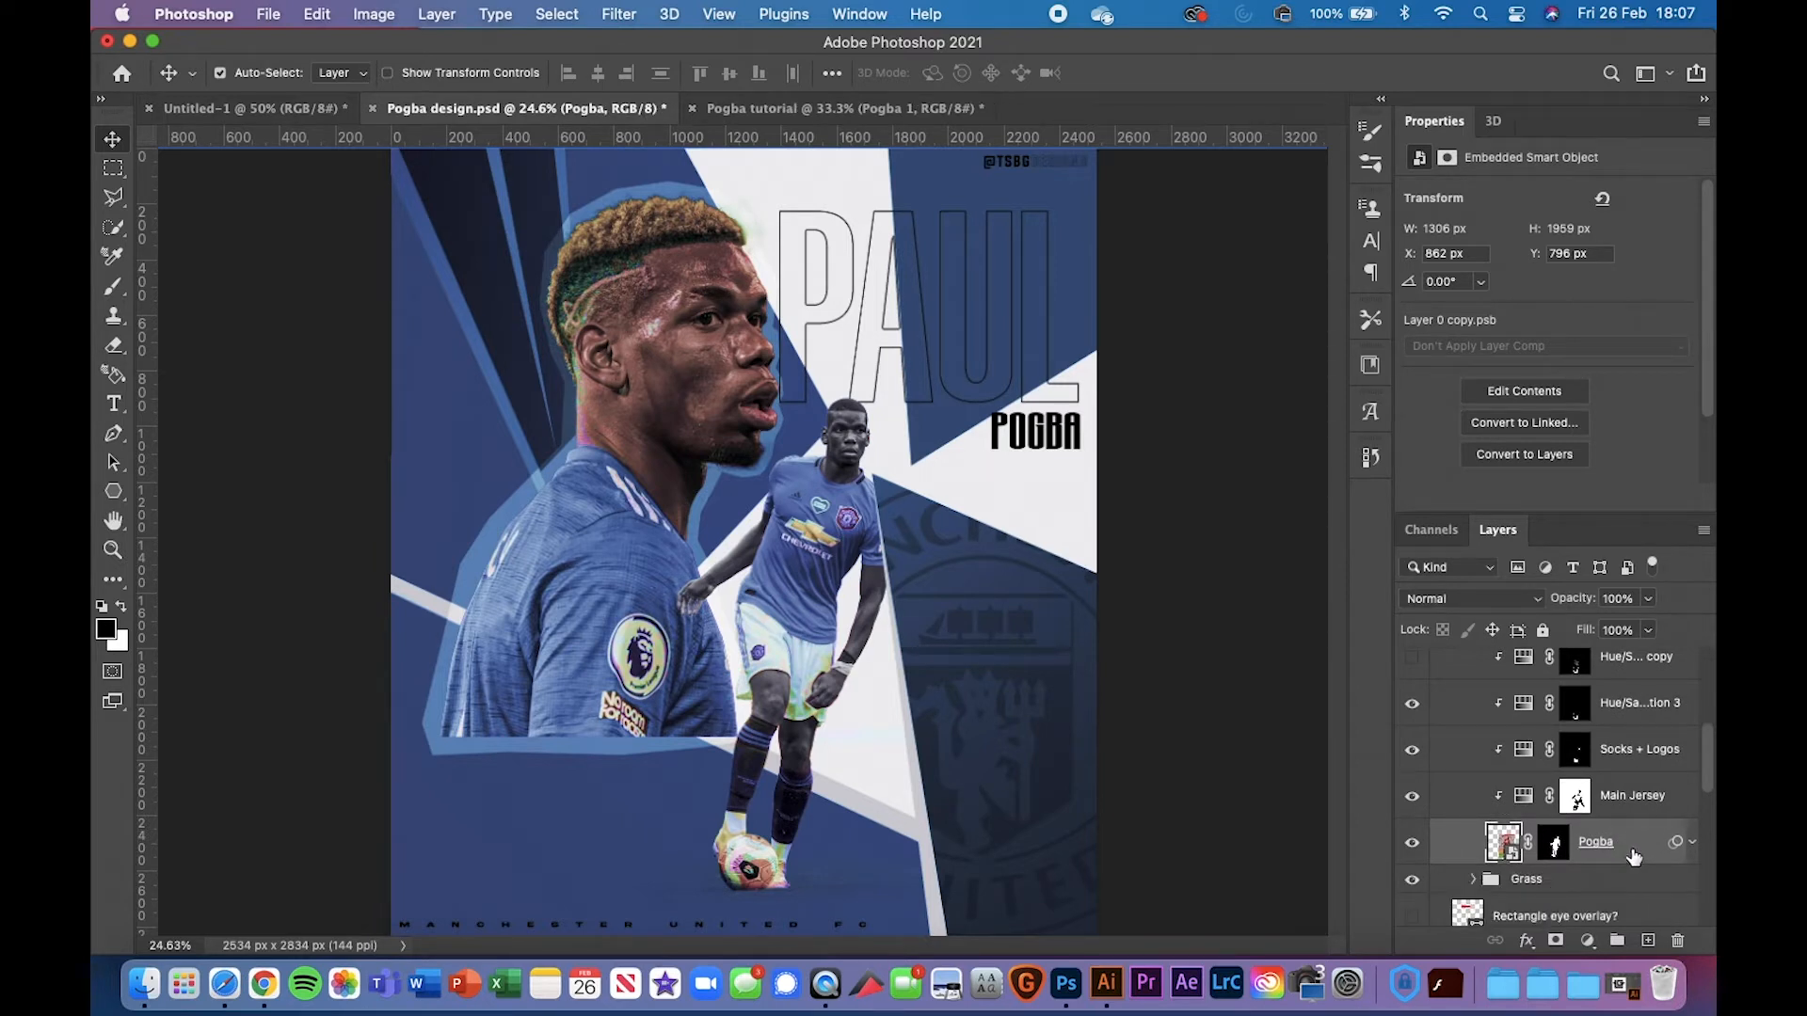
{"action": "key", "text": "super+c"}
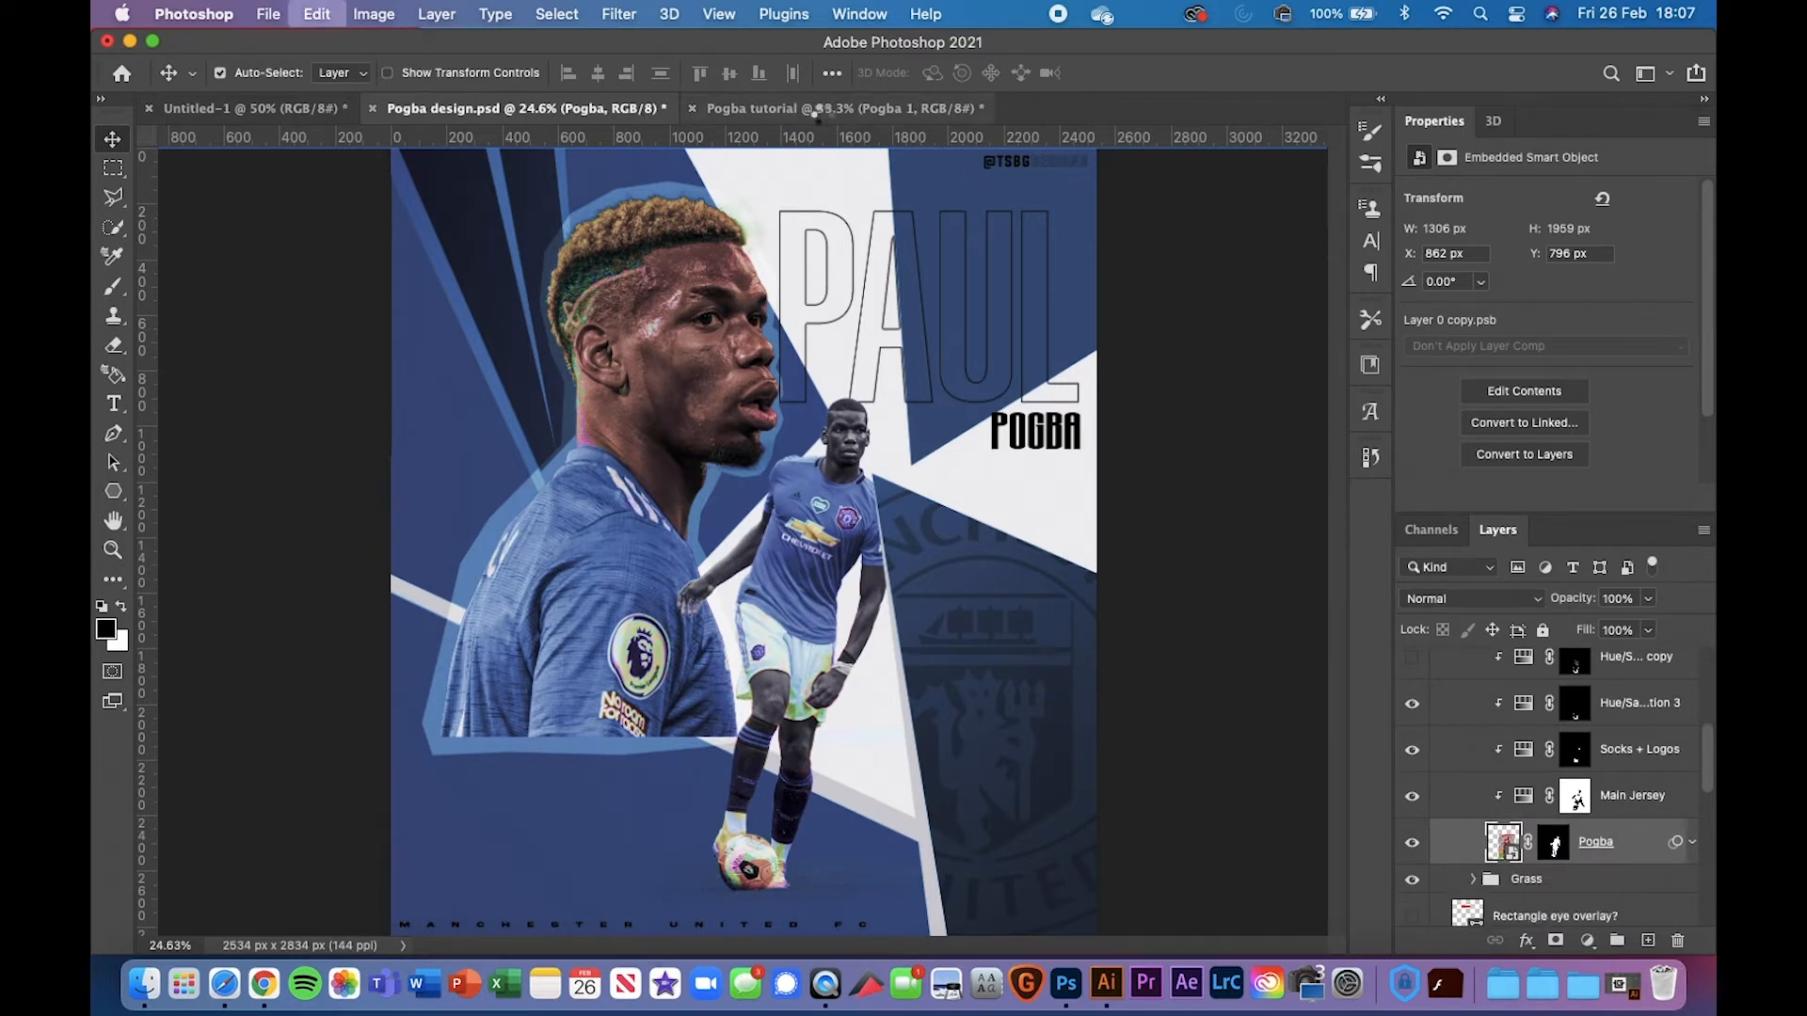
In the Pogba tutorial, select the top Pogba 1 layer and bring in the copied Pogba layer
{"action": "left_click", "coordinate": [822, 109]}
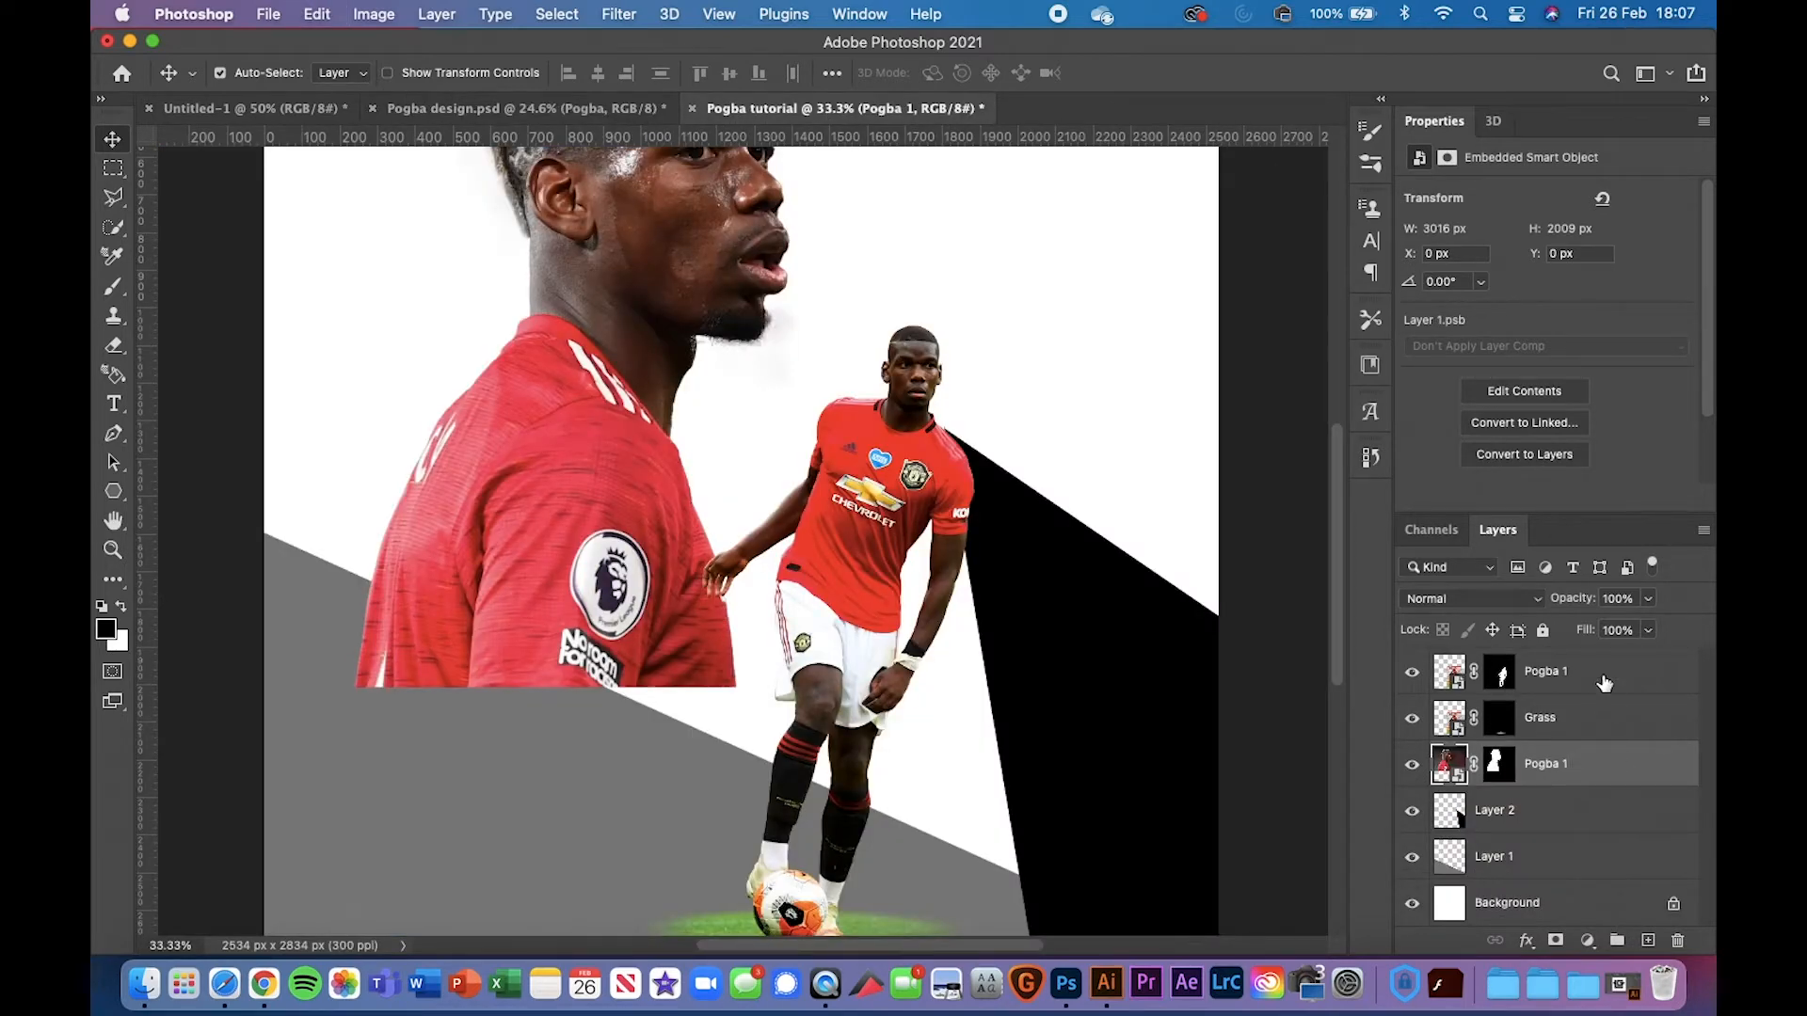
{"action": "left_click", "coordinate": [1603, 678]}
{"action": "key", "text": "super+t"}
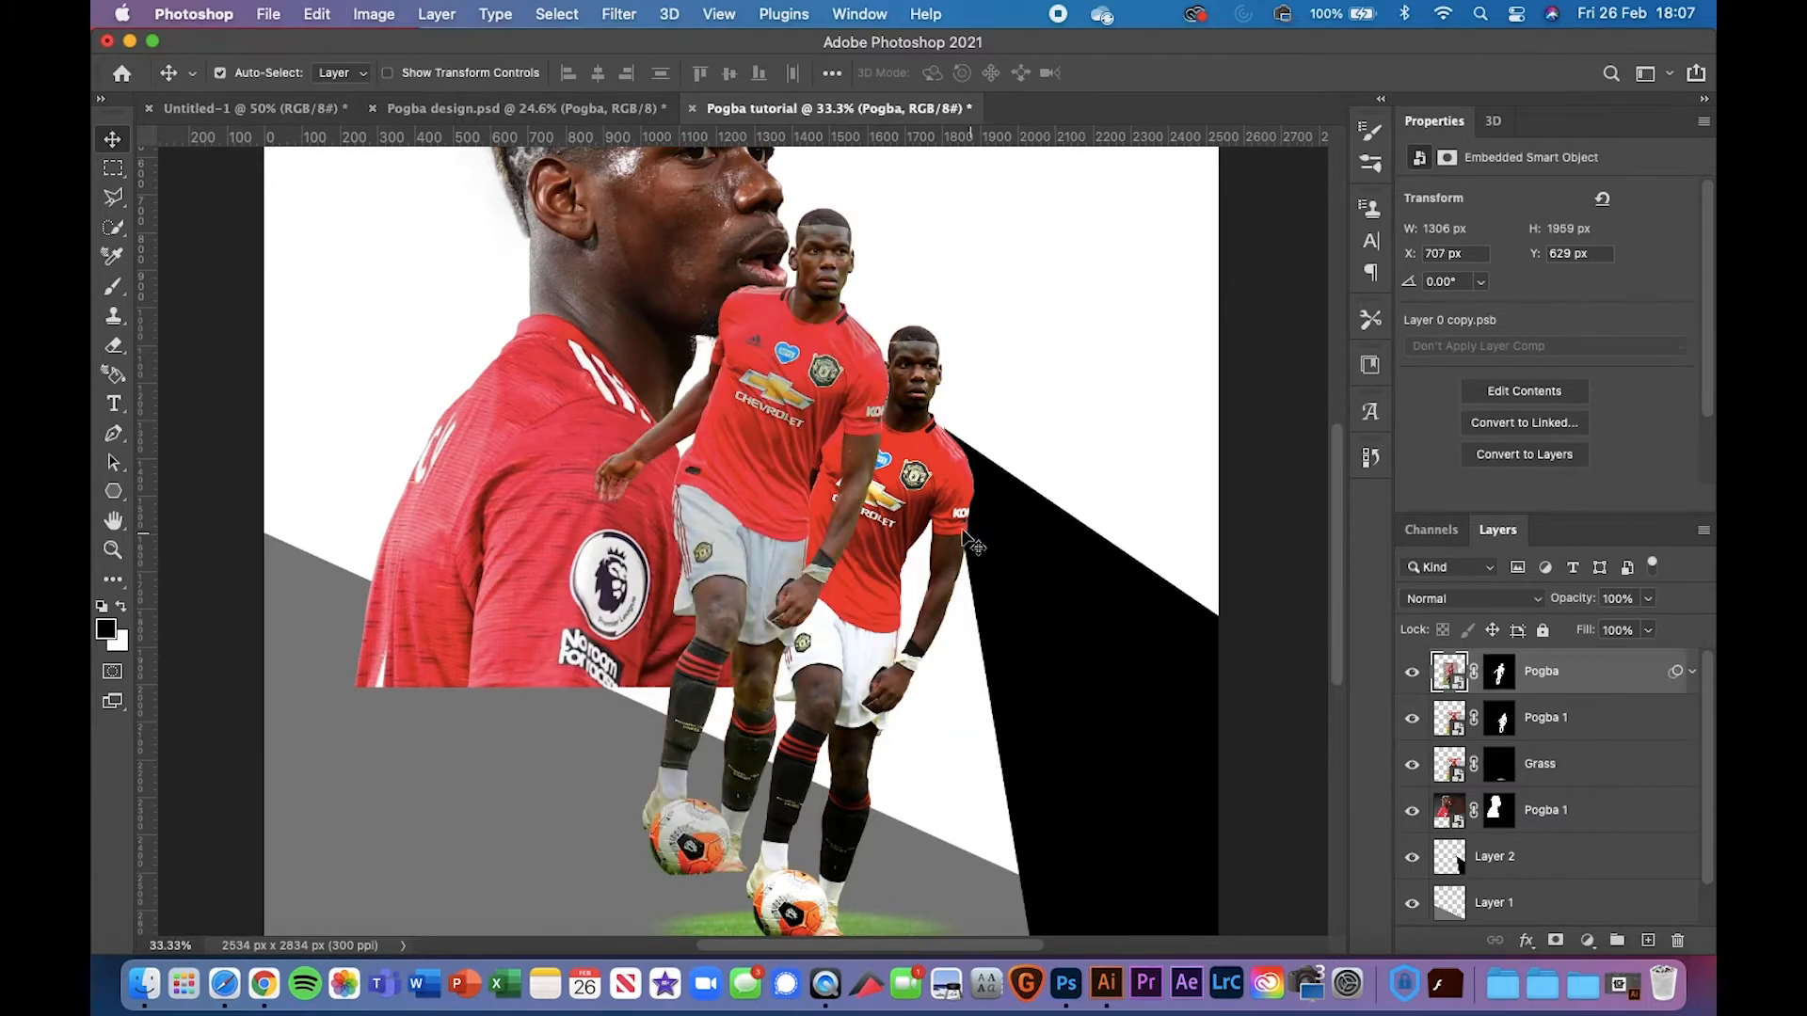
Scale the pasted Pogba layer to about 92%, align it, and delete the old Pogba 1 layer
{"action": "scroll", "coordinate": [900, 375], "scroll_direction": "down", "scroll_amount": 5}
{"action": "left_click_drag", "start_coordinate": [758, 302], "coordinate": [851, 369]}
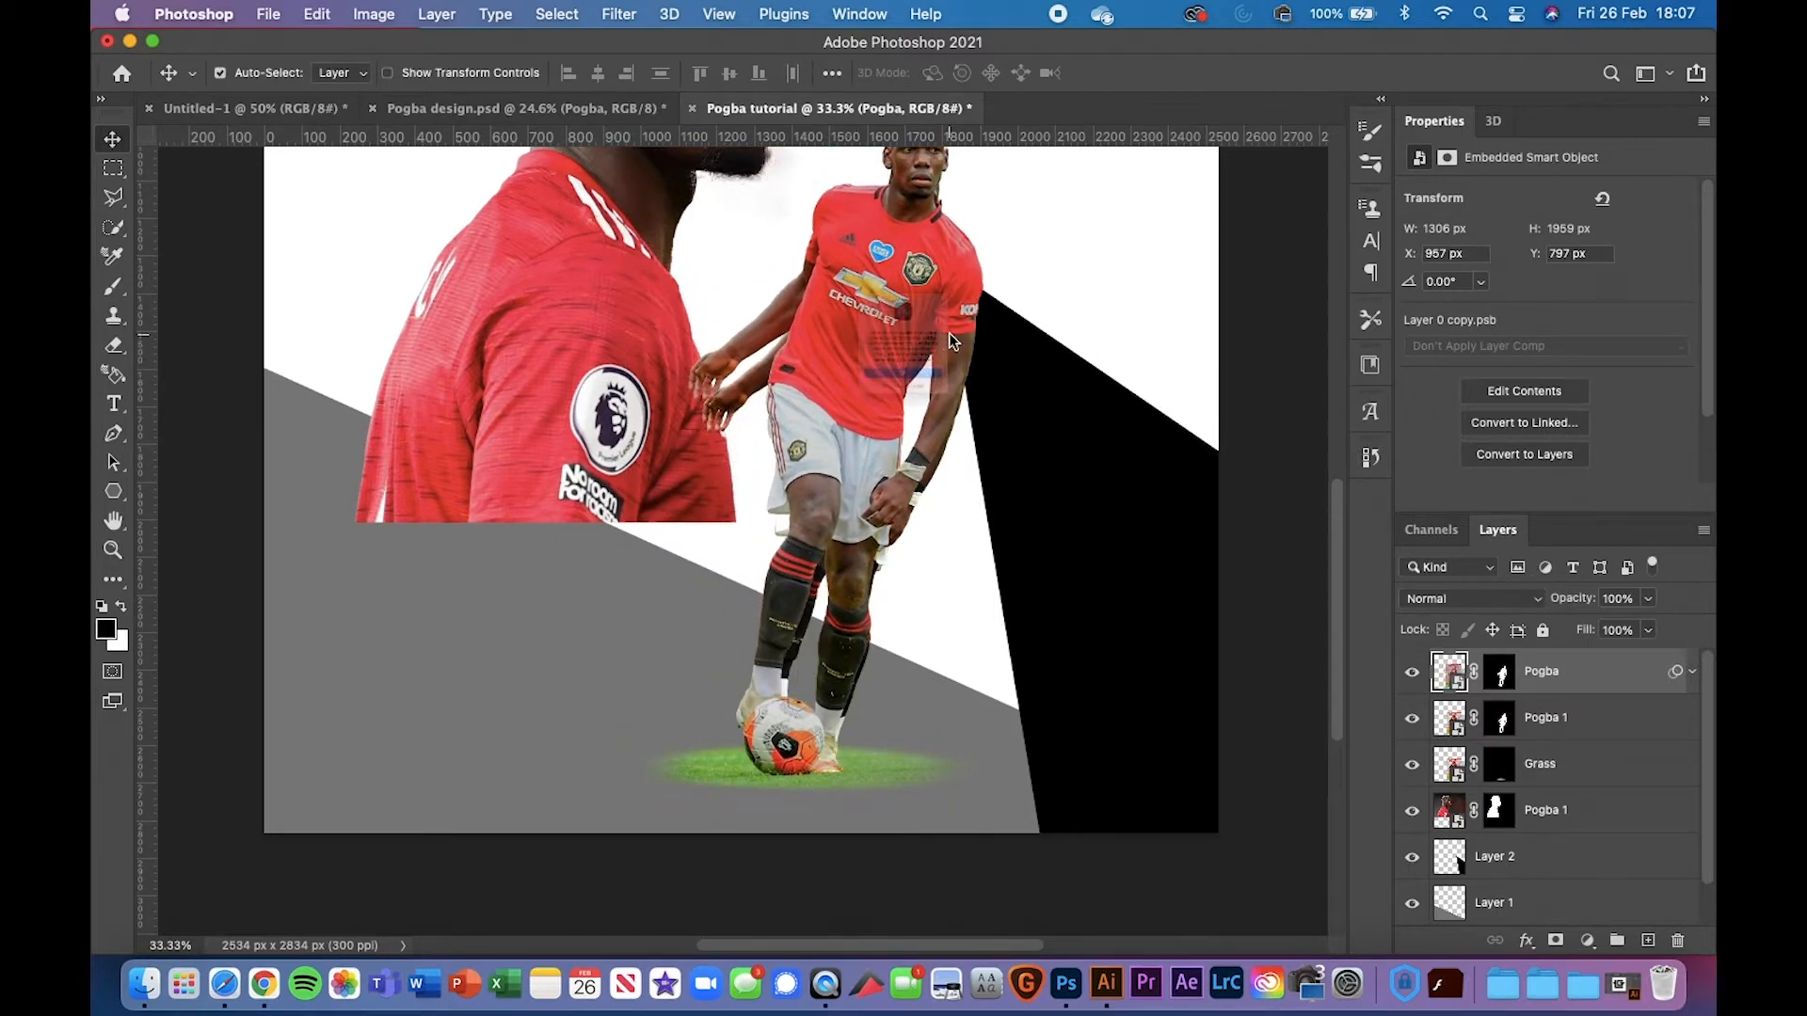
{"action": "left_click", "coordinate": [939, 438]}
{"action": "scroll", "coordinate": [1069, 397], "scroll_direction": "up", "scroll_amount": 3}
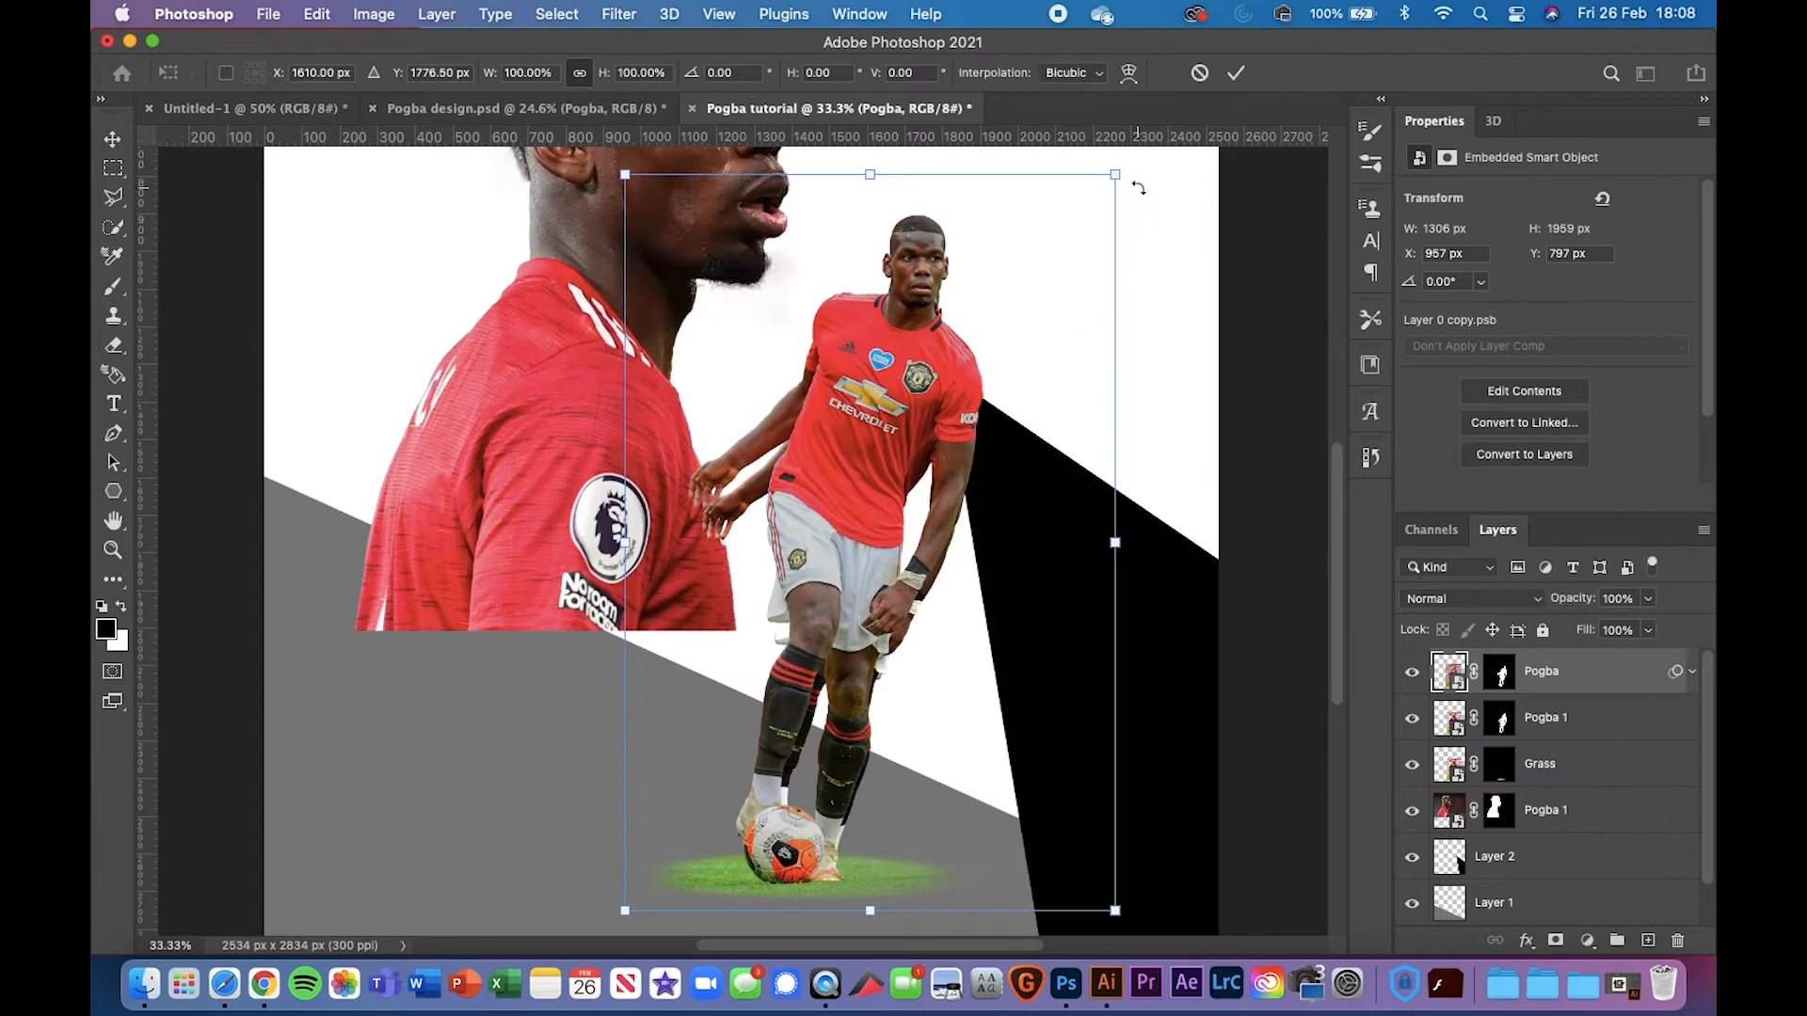
{"action": "left_click_drag", "start_coordinate": [1126, 171], "coordinate": [1089, 243]}
{"action": "left_click_drag", "start_coordinate": [877, 454], "coordinate": [899, 455]}
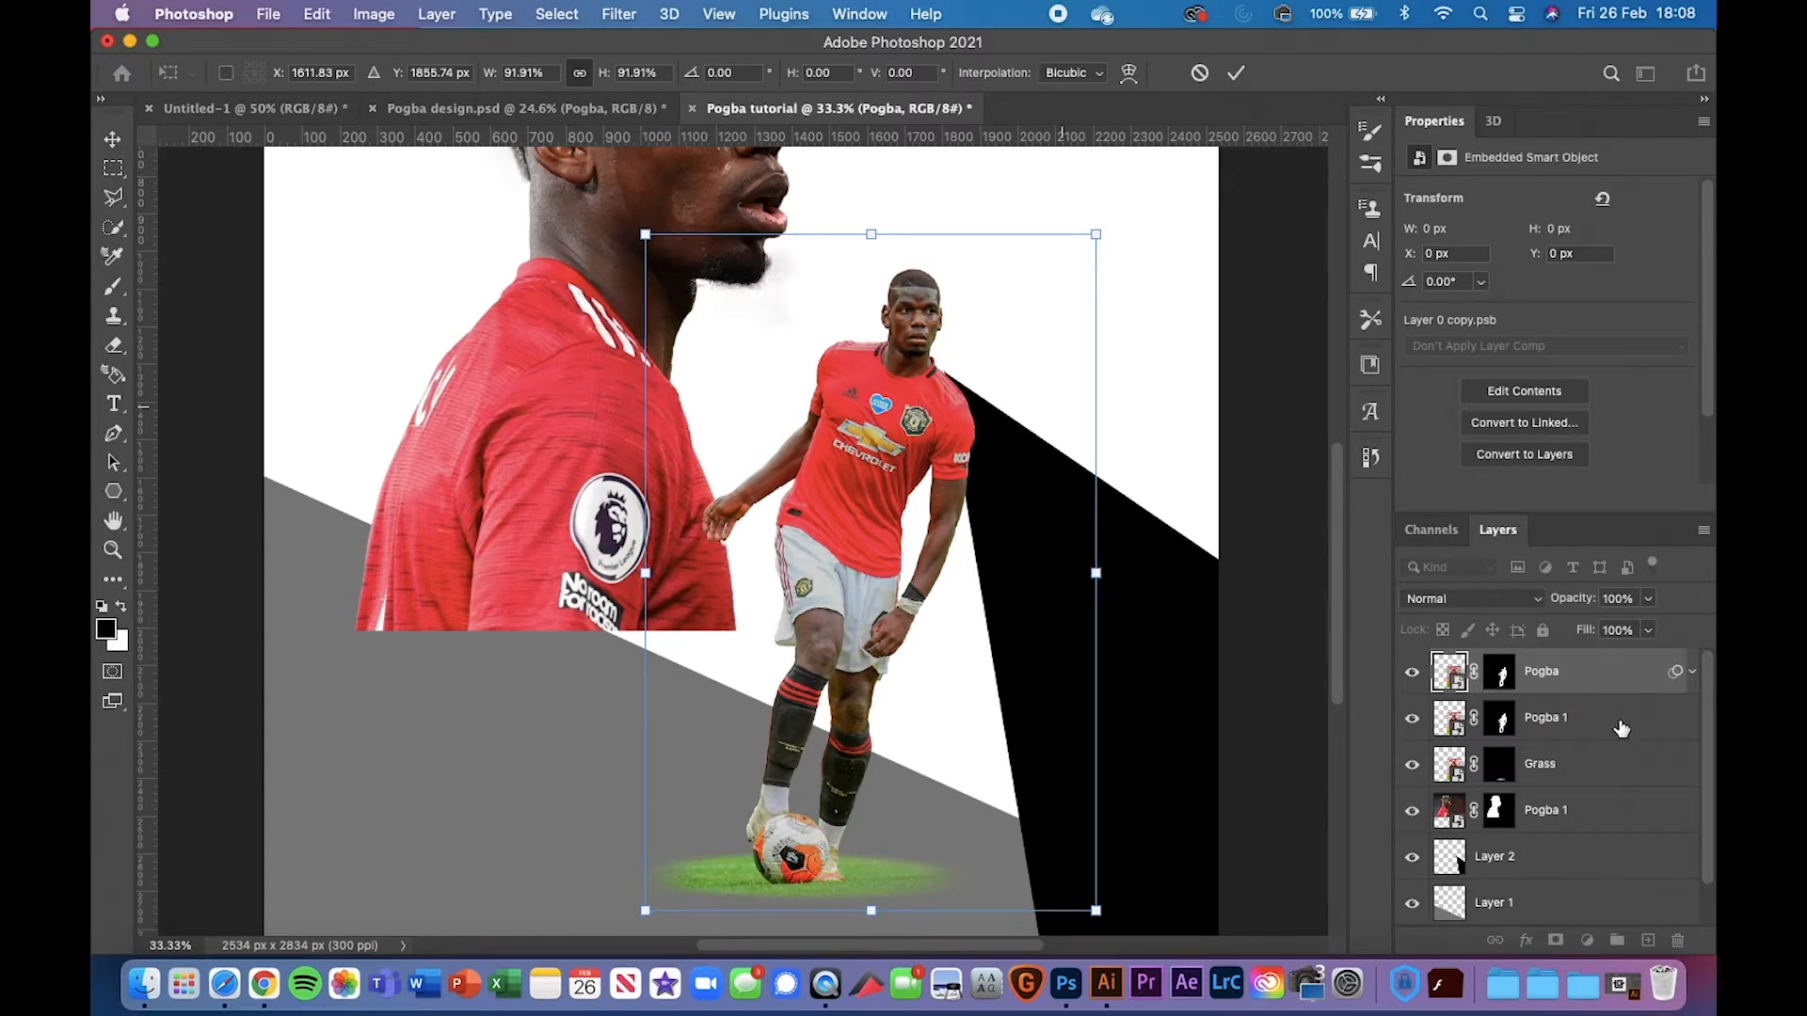
{"action": "left_click", "coordinate": [1621, 728]}
{"action": "key", "text": "Delete"}
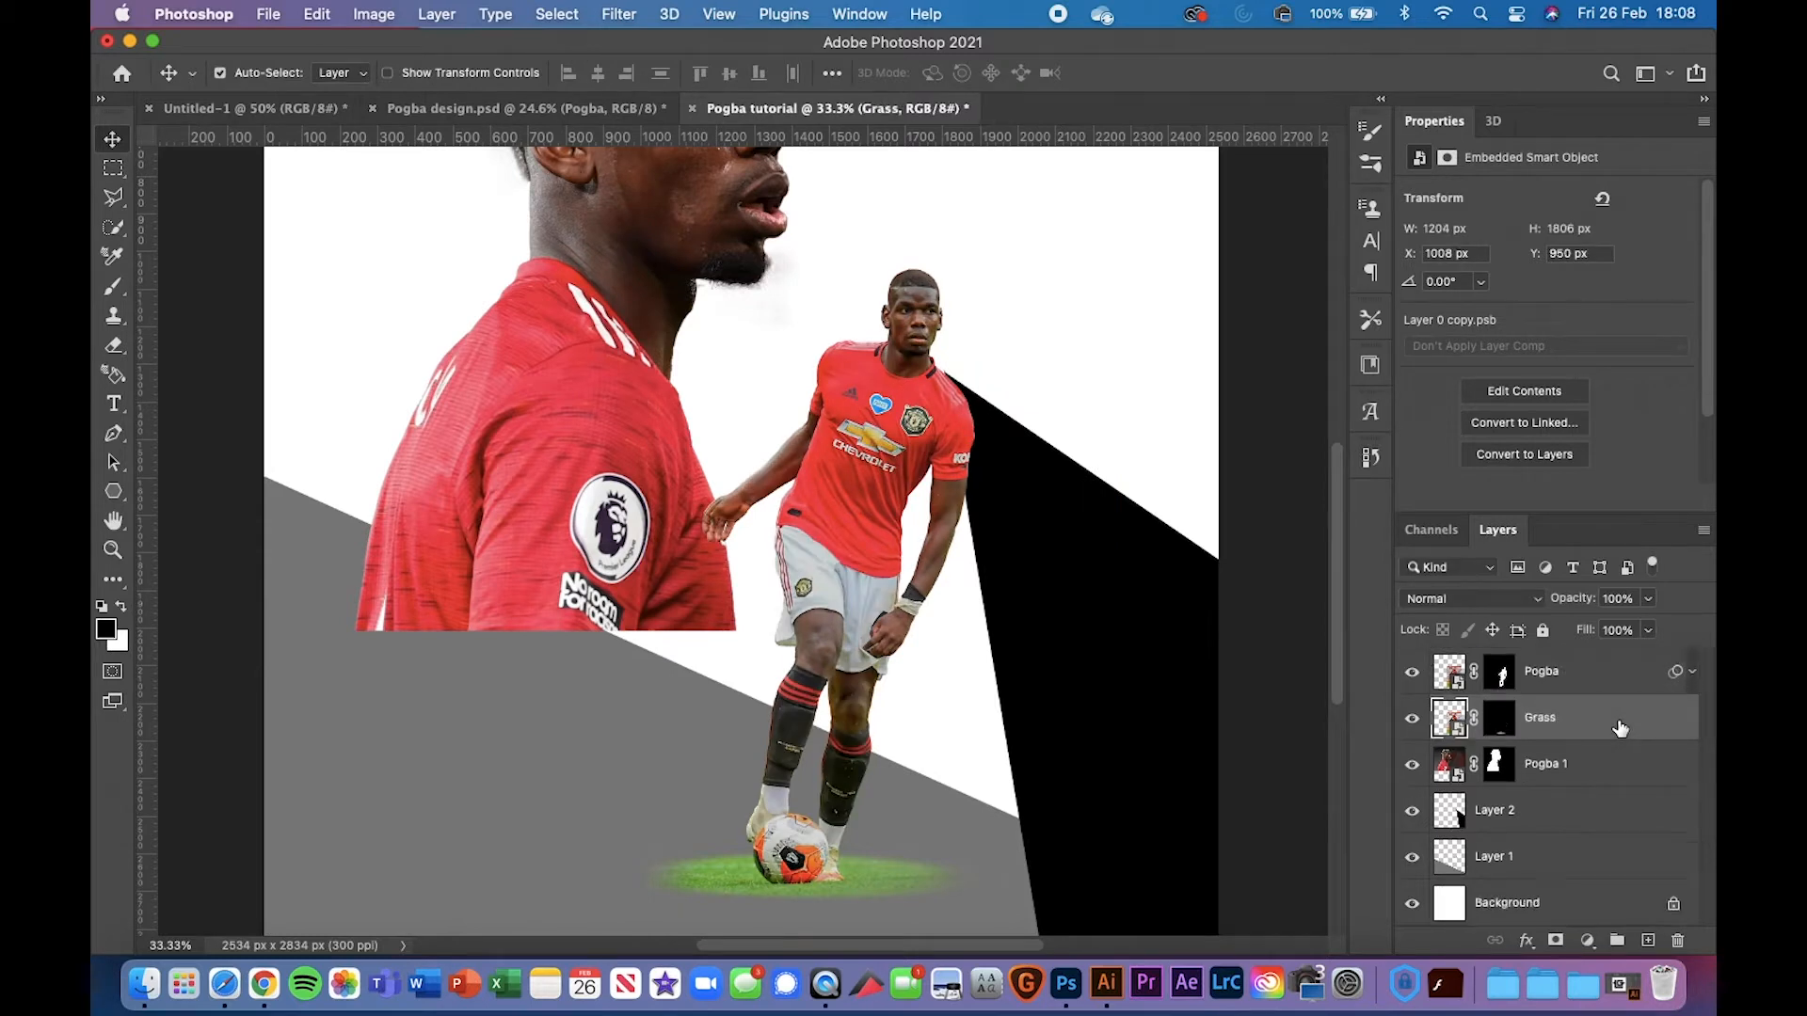
{"action": "left_click", "coordinate": [1558, 679]}
{"action": "double_click", "coordinate": [1543, 671]}
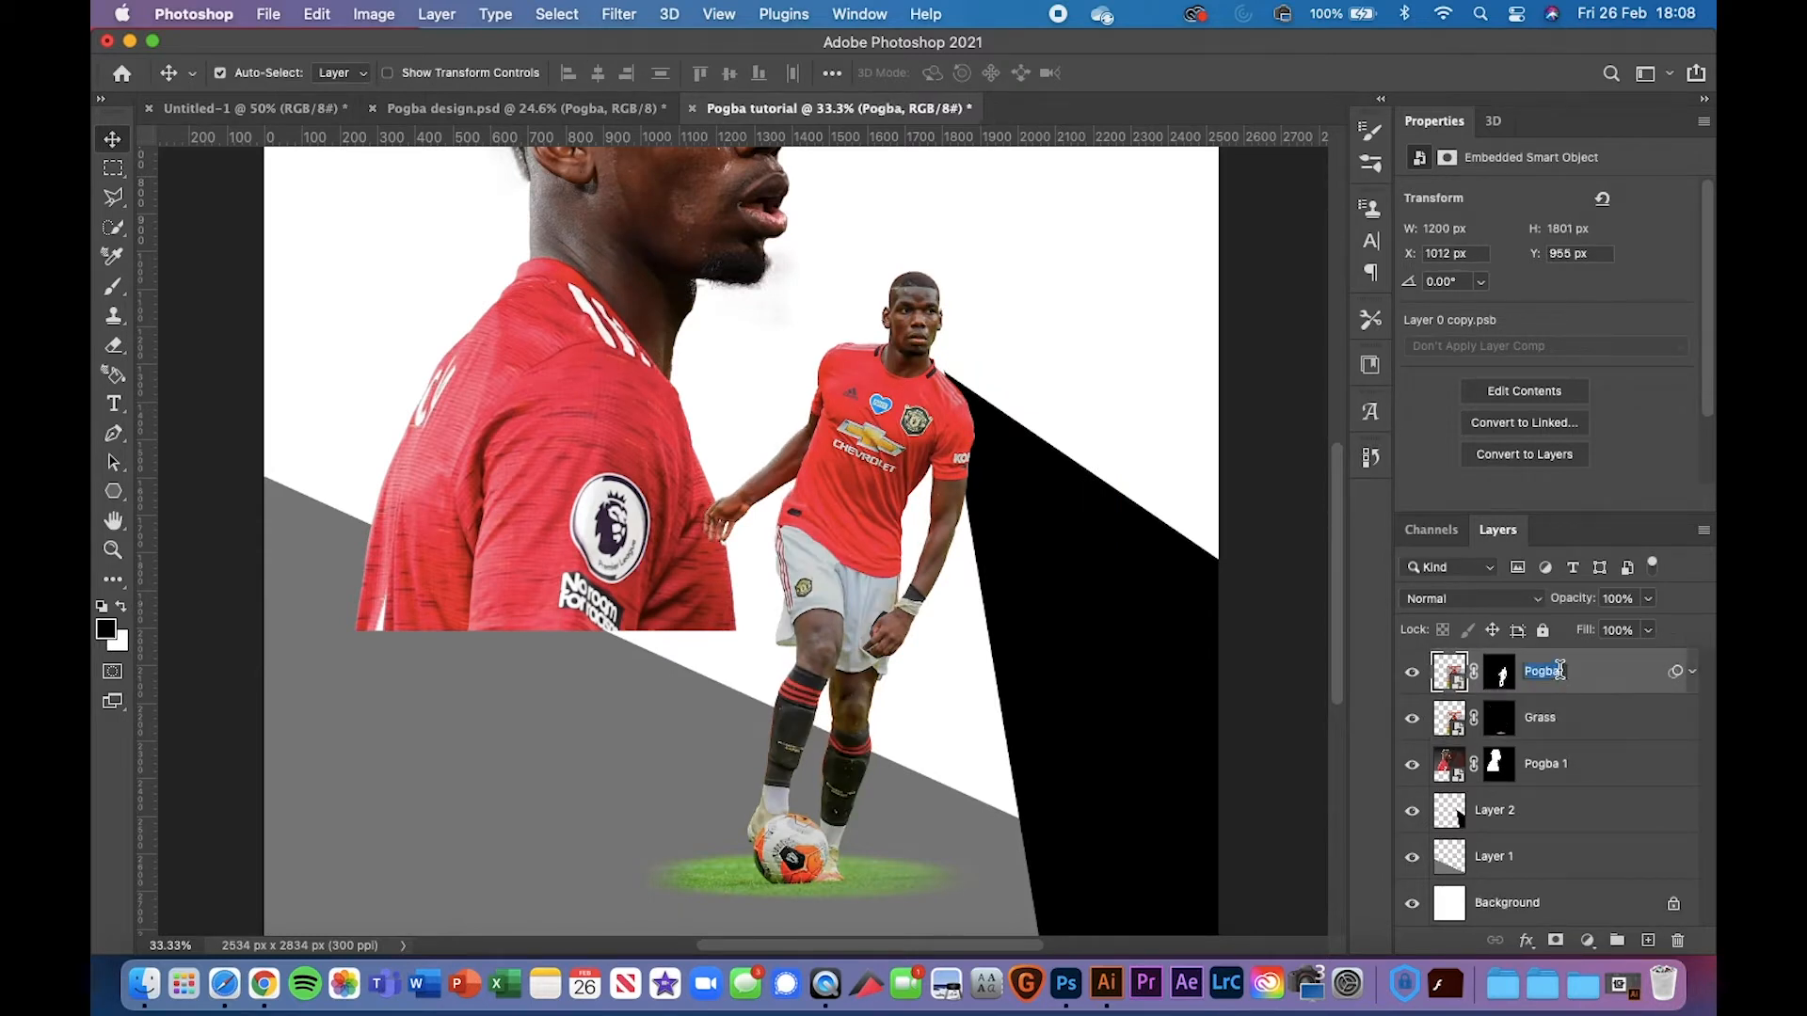
{"action": "left_click", "coordinate": [1563, 671]}
{"action": "type", "text": "2"}
{"action": "key", "text": "Return"}
{"action": "left_click", "coordinate": [1693, 673]}
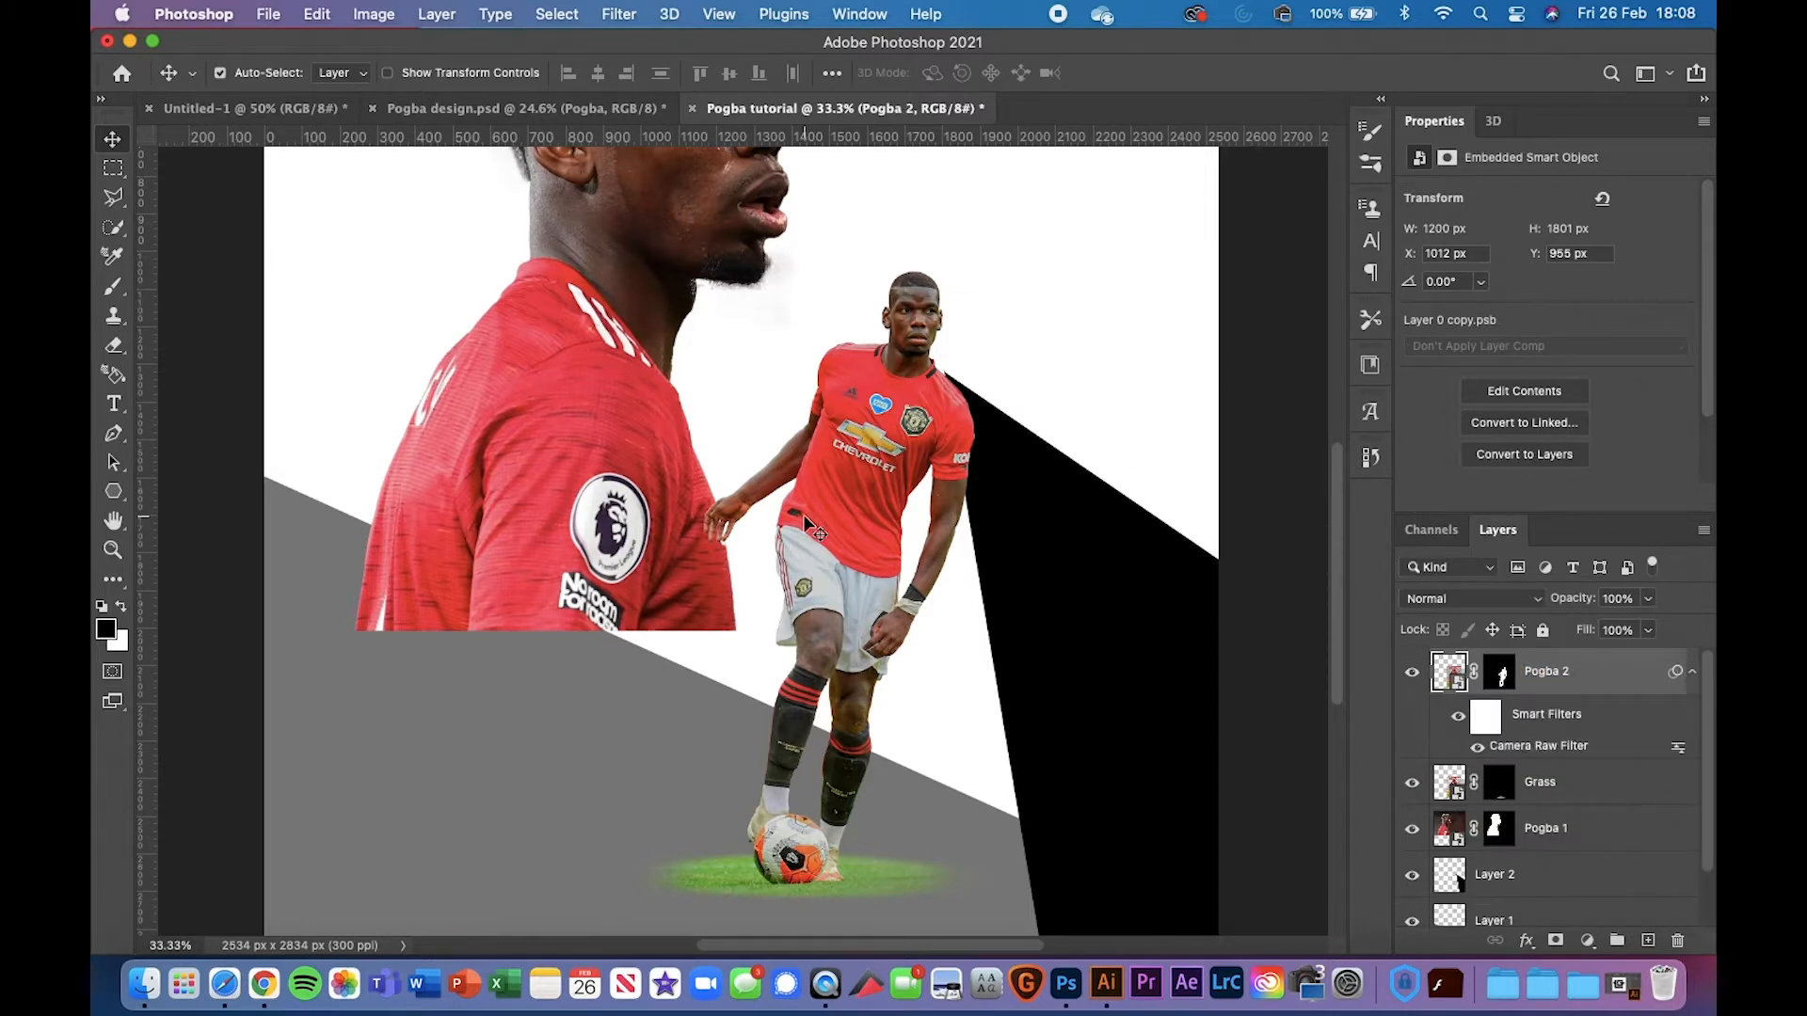
{"action": "double_click", "coordinate": [1549, 747]}
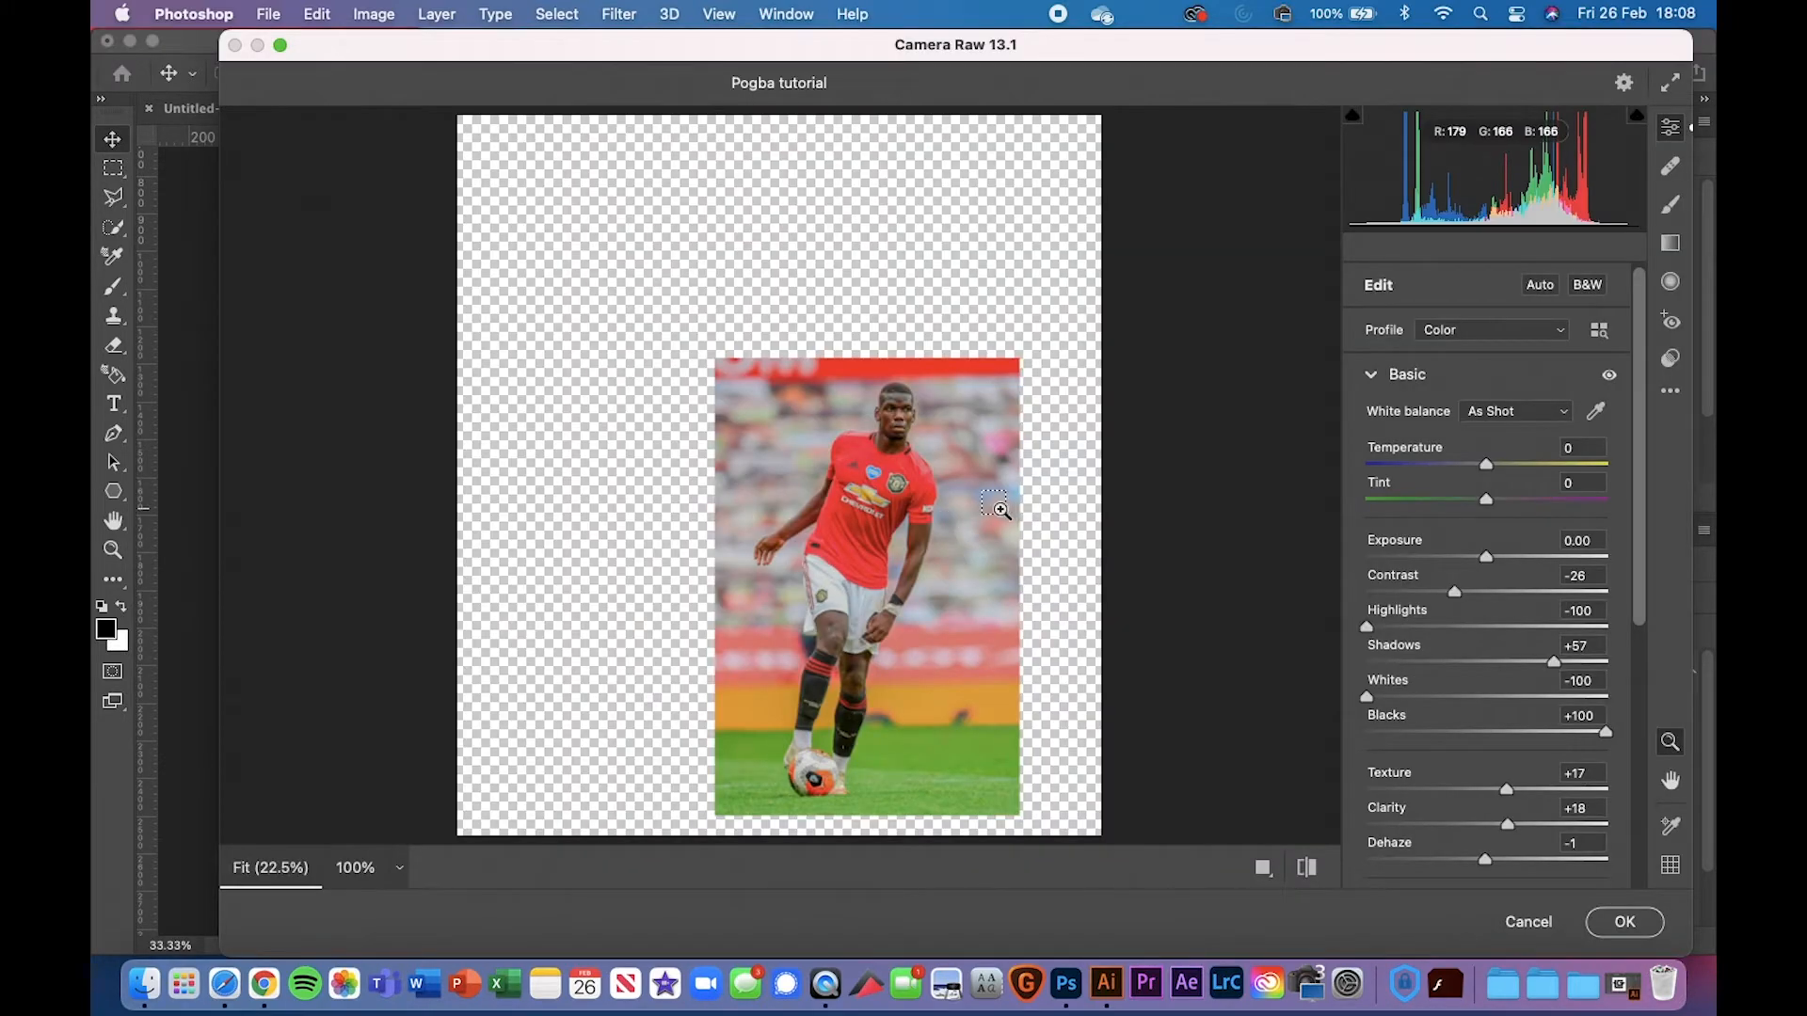
{"action": "left_click", "coordinate": [1001, 510]}
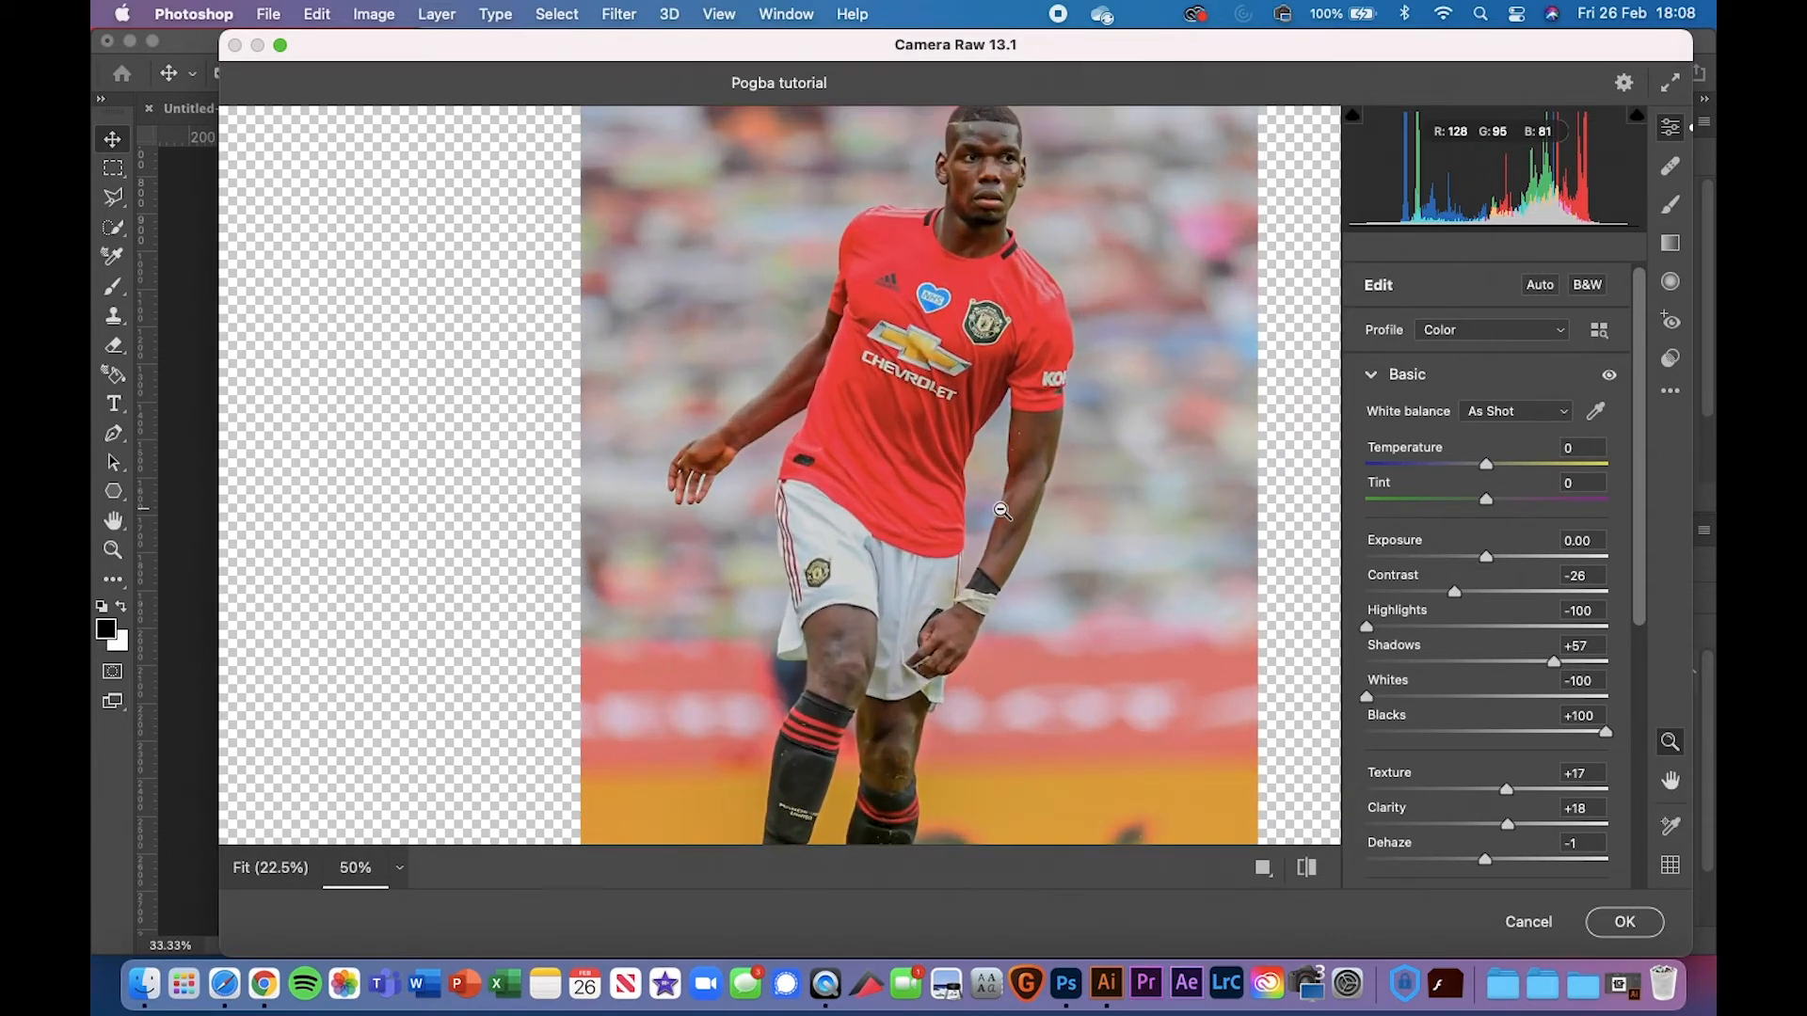
{"action": "left_click", "coordinate": [1002, 510], "text": "alt"}
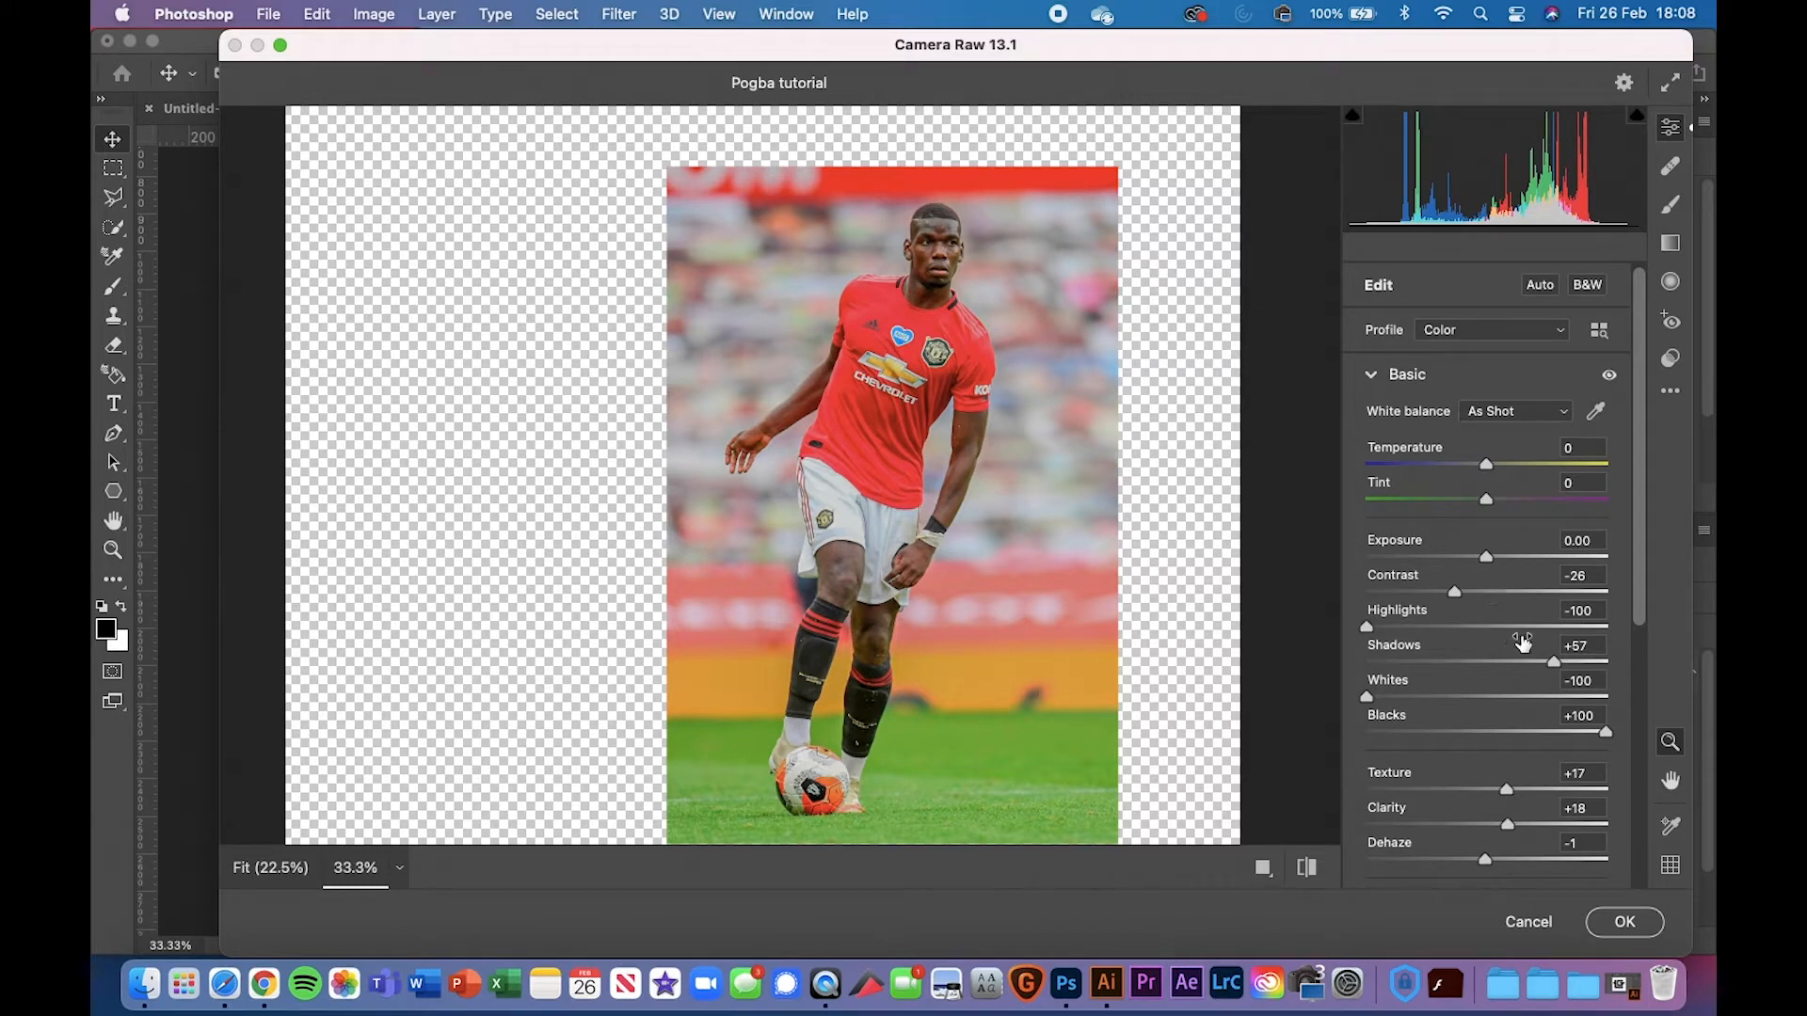
{"action": "mouse_move", "coordinate": [1365, 625]}
{"action": "left_mouse_down"}
{"action": "mouse_move", "coordinate": [1641, 621]}
{"action": "mouse_move", "coordinate": [1311, 642]}
{"action": "mouse_move", "coordinate": [1597, 618]}
{"action": "mouse_move", "coordinate": [1341, 626]}
{"action": "left_mouse_up"}
{"action": "mouse_move", "coordinate": [1365, 699]}
{"action": "left_mouse_down"}
{"action": "mouse_move", "coordinate": [1698, 670]}
{"action": "mouse_move", "coordinate": [1360, 698]}
{"action": "left_mouse_up"}
{"action": "left_click_drag", "start_coordinate": [1645, 537], "coordinate": [1639, 612]}
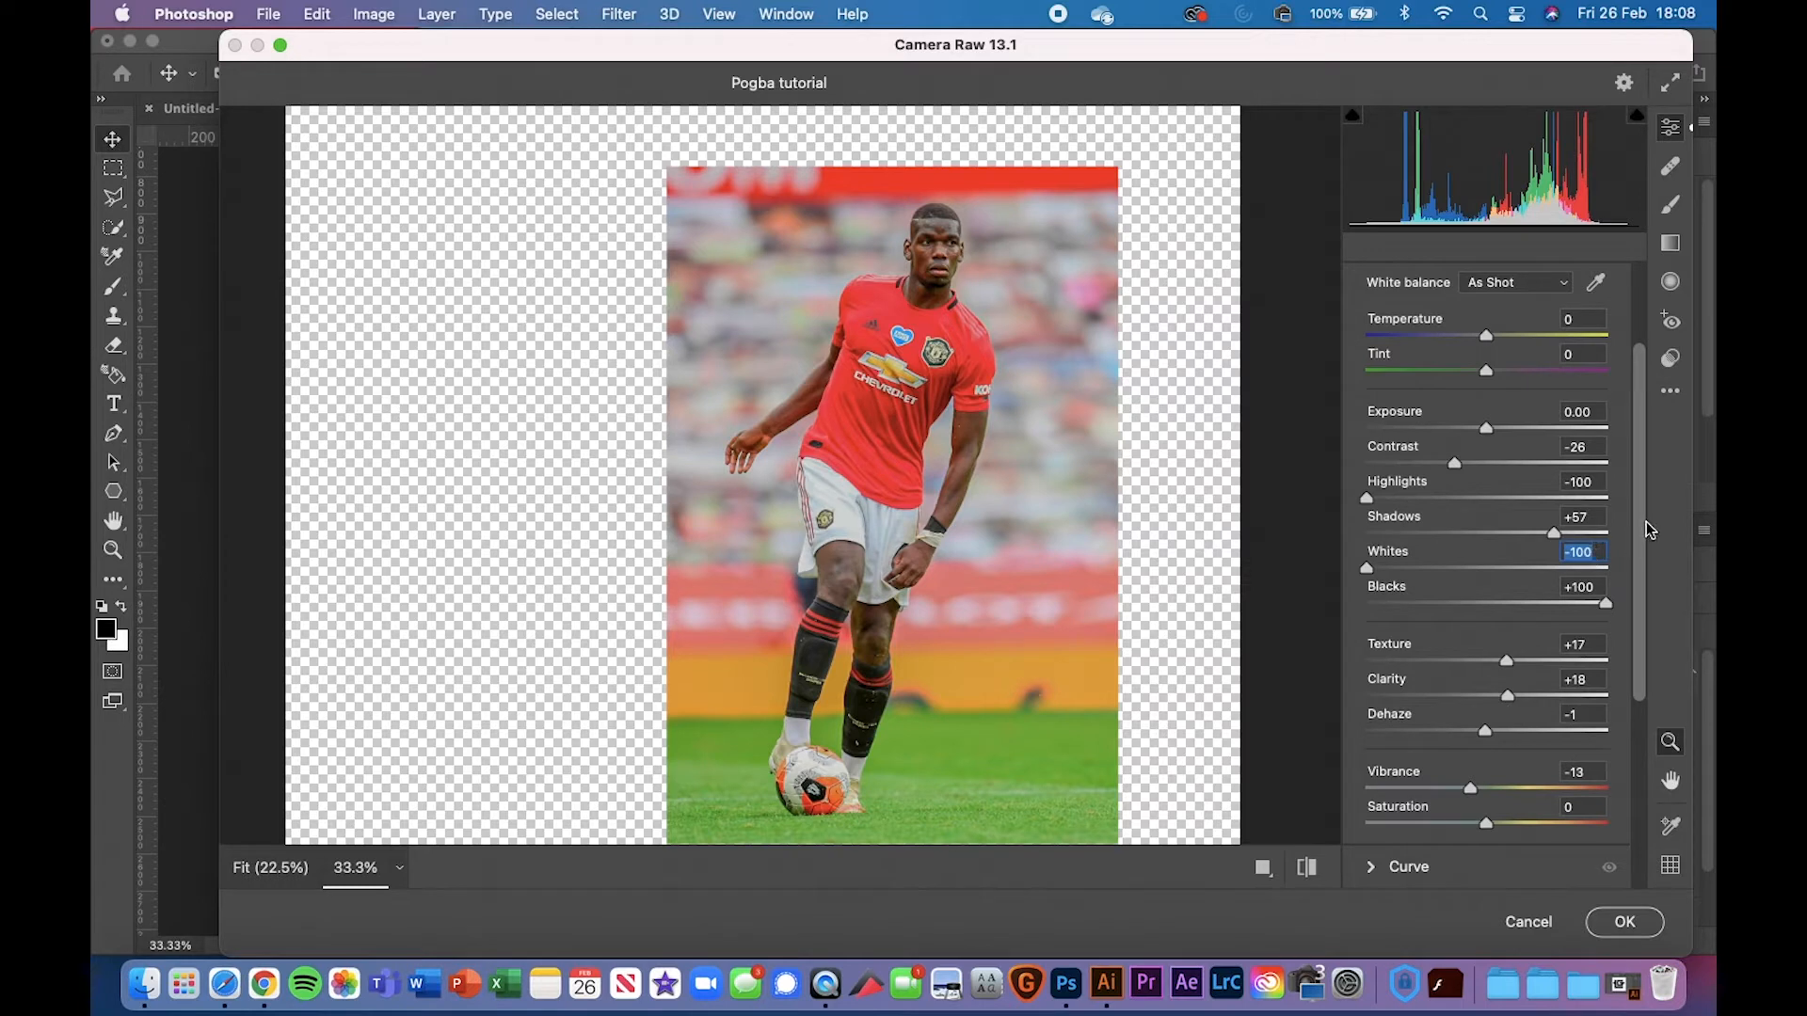
{"action": "left_click_drag", "start_coordinate": [1646, 537], "coordinate": [1653, 487]}
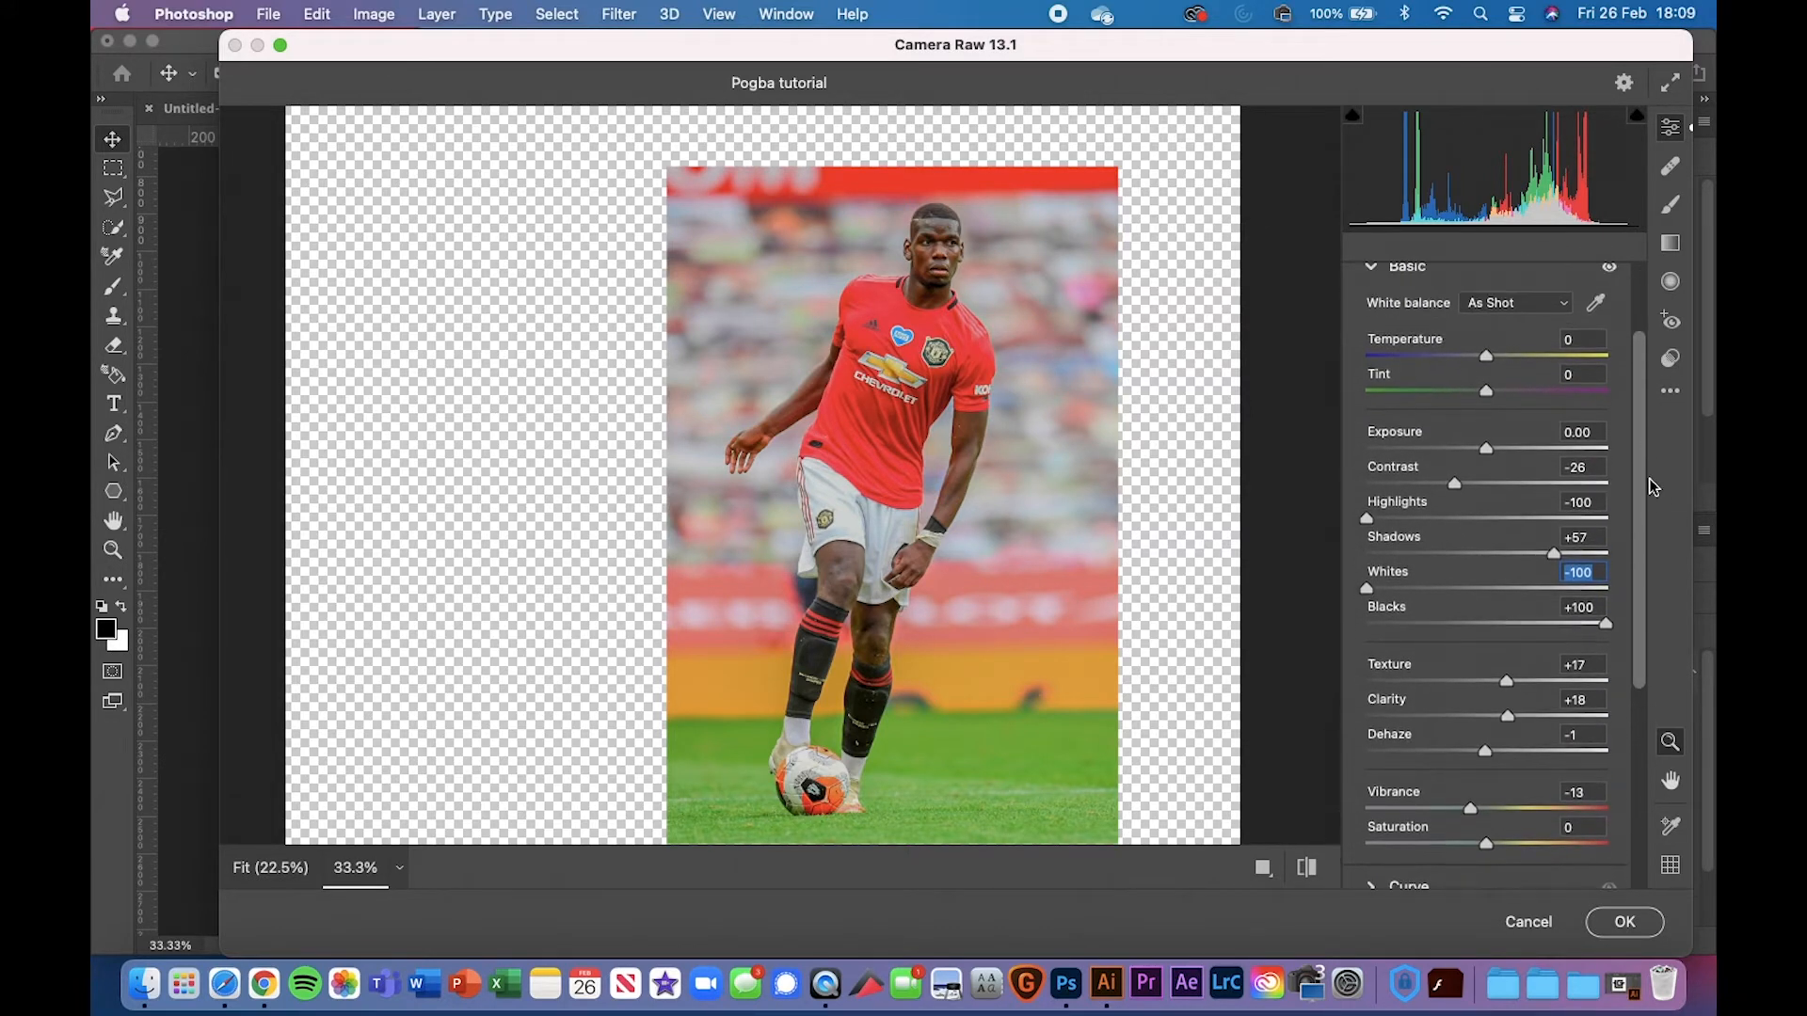
Check the jersey colours at several zoom levels, then apply the Camera Raw Filter to Pogba 2
{"action": "left_click", "coordinate": [1123, 516]}
{"action": "left_click", "coordinate": [1123, 516]}
{"action": "left_click", "coordinate": [1123, 516]}
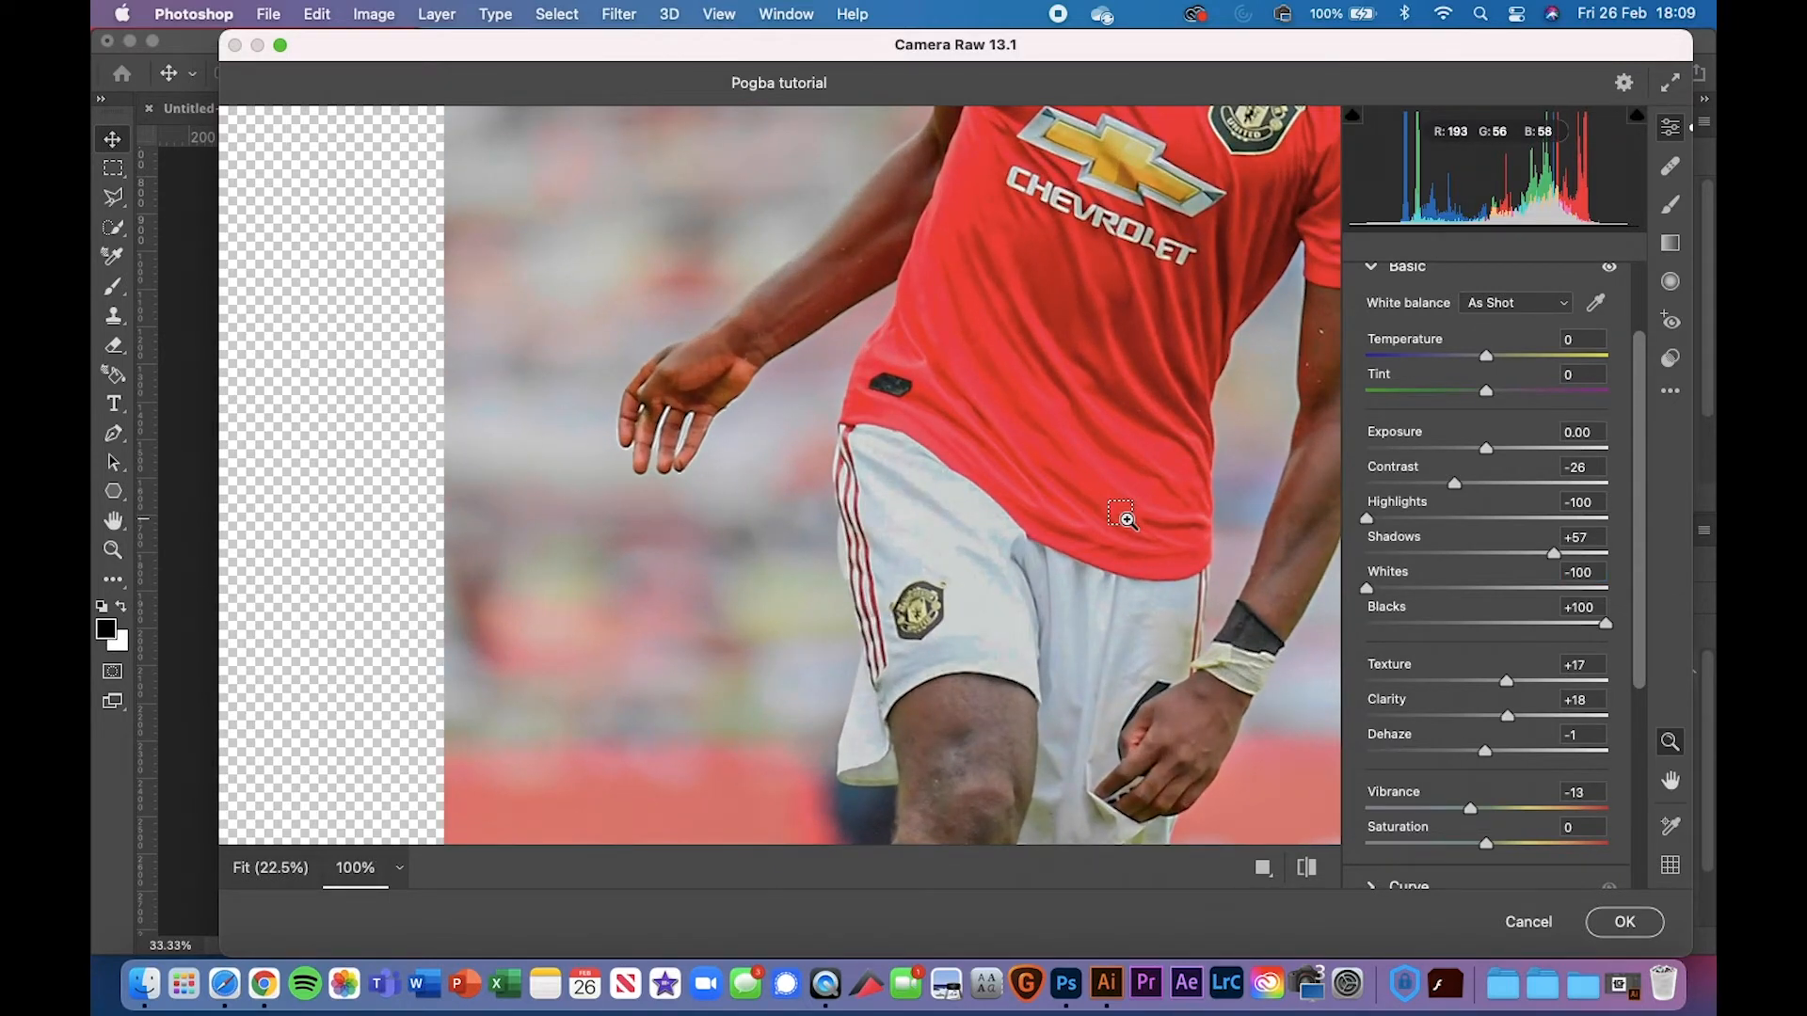
{"action": "key", "text": "super+minus"}
{"action": "key", "text": "super+minus"}
{"action": "key", "text": "super+minus"}
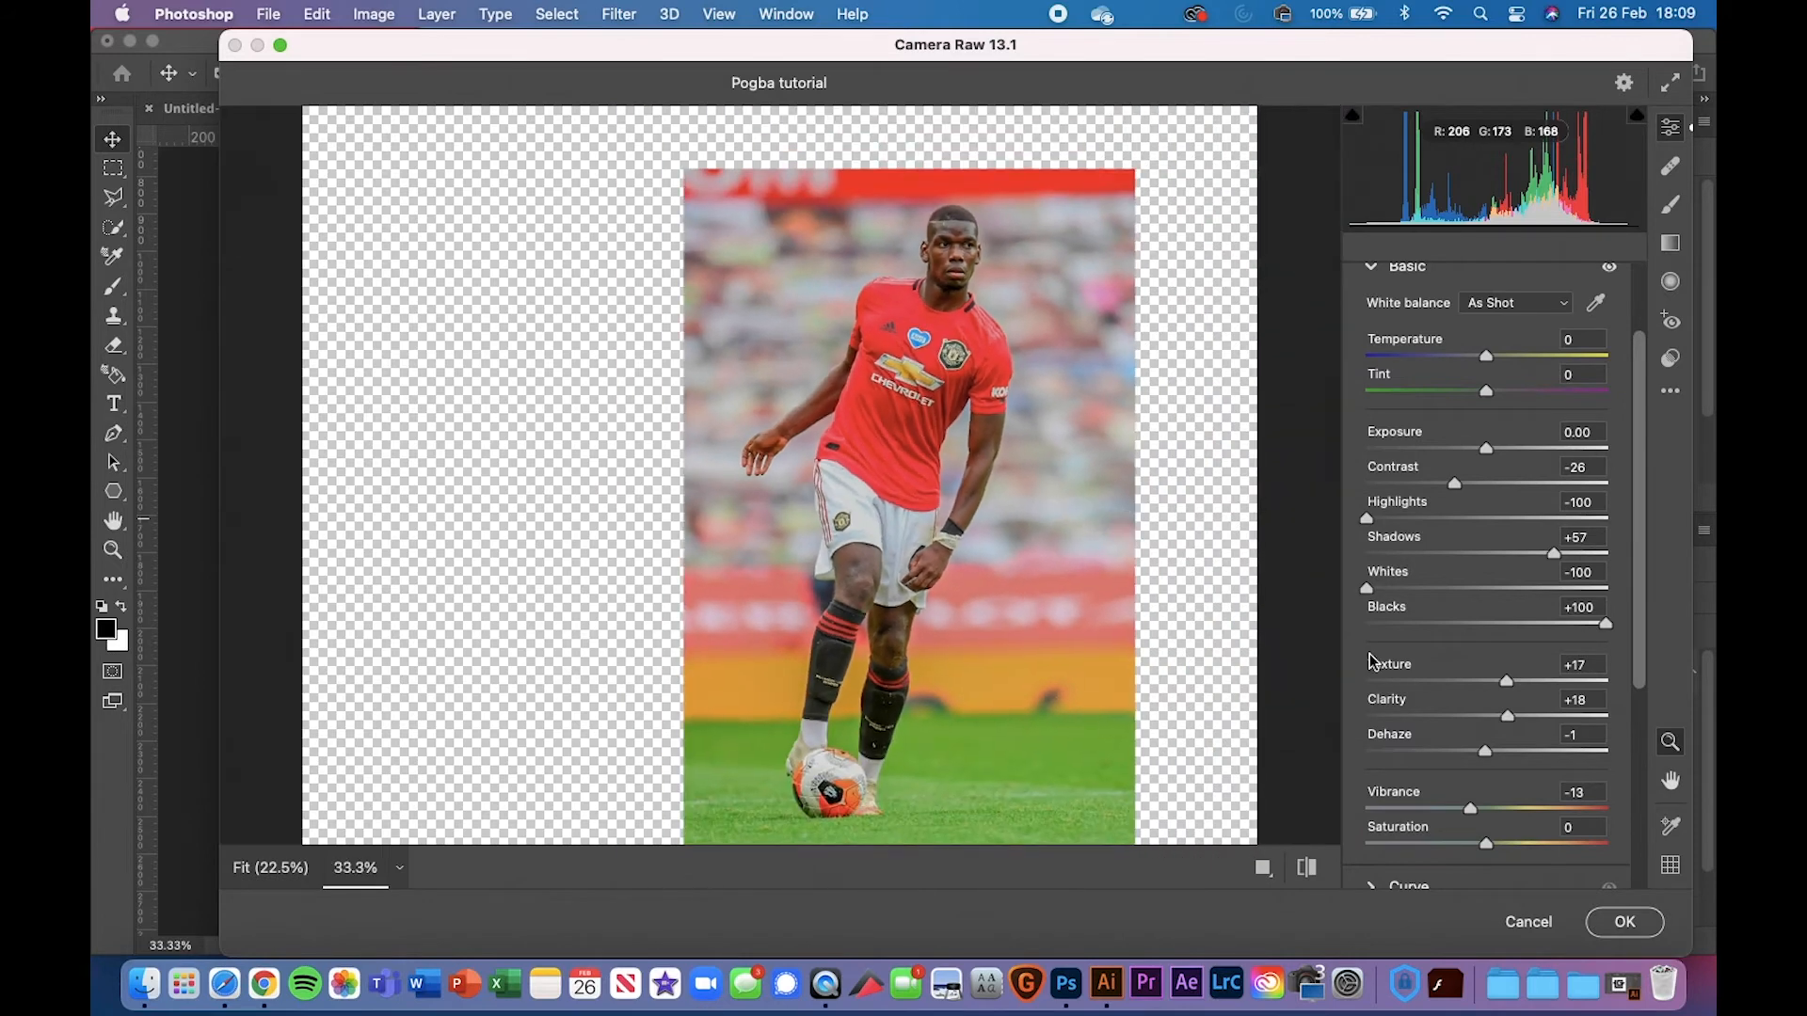
{"action": "scroll", "coordinate": [1435, 698], "scroll_direction": "down", "scroll_amount": 5}
{"action": "scroll", "coordinate": [1437, 705], "scroll_direction": "up", "scroll_amount": 7}
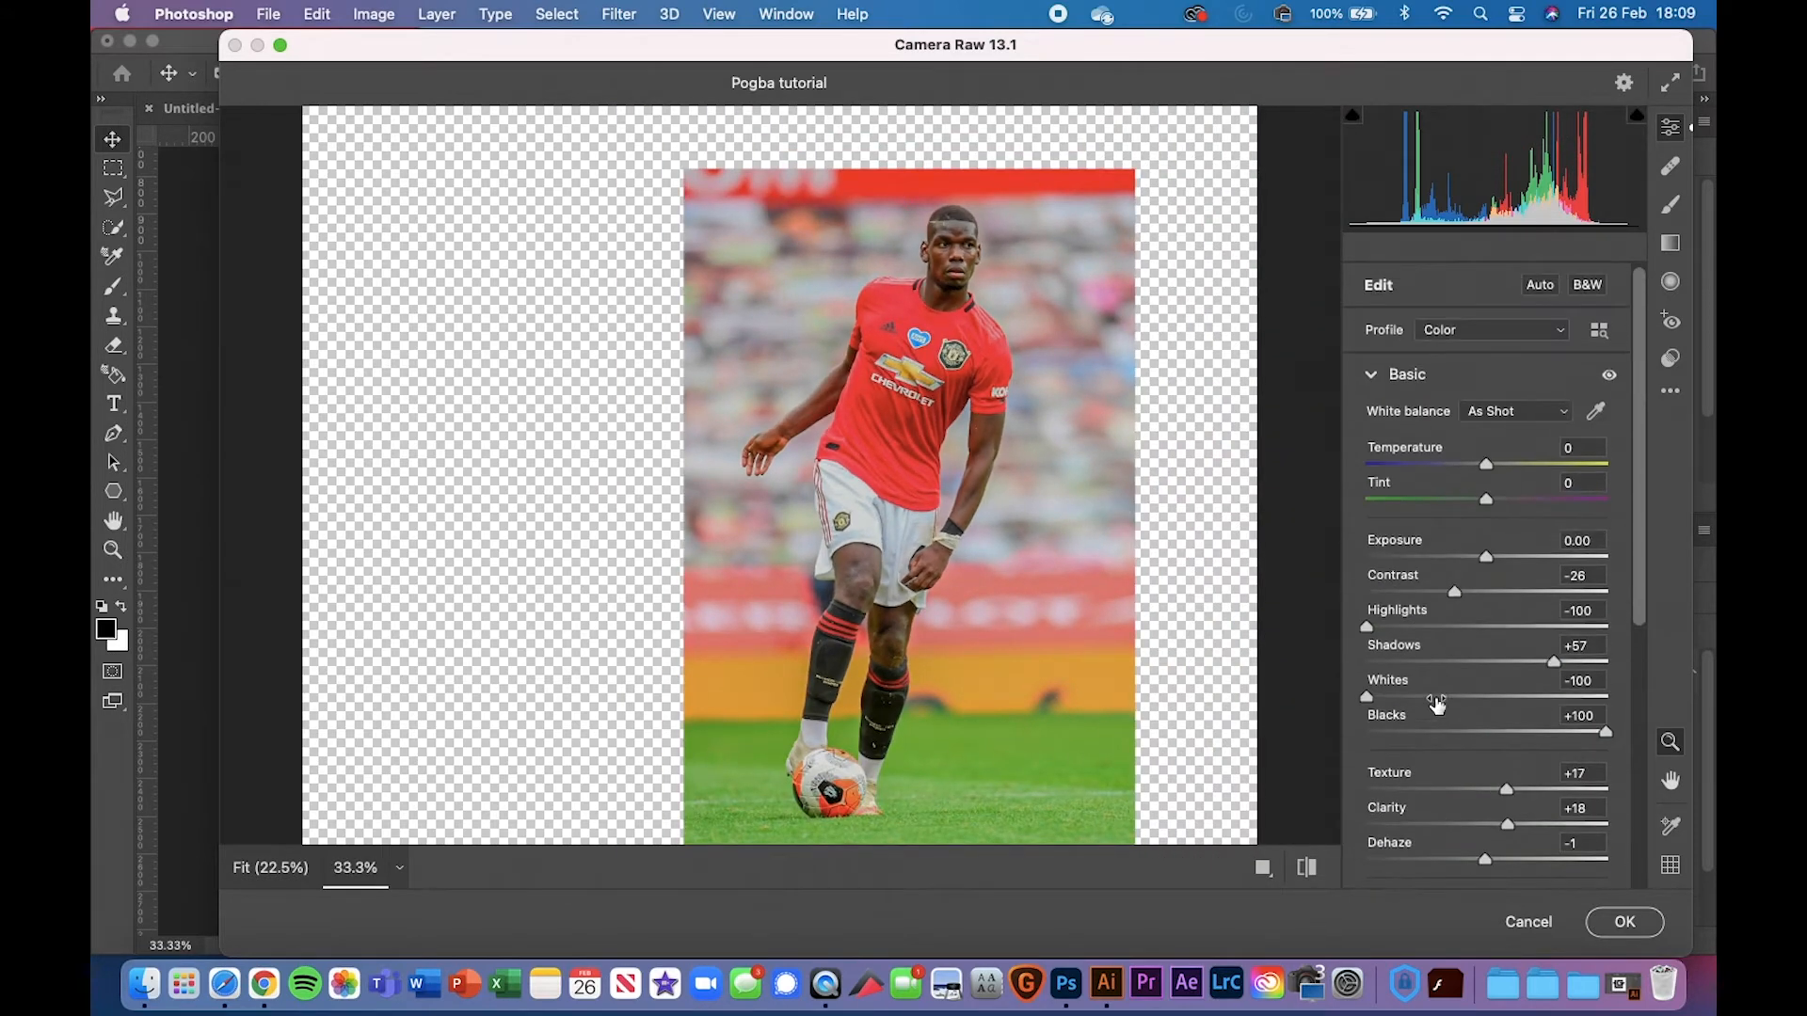
{"action": "left_click", "coordinate": [995, 466]}
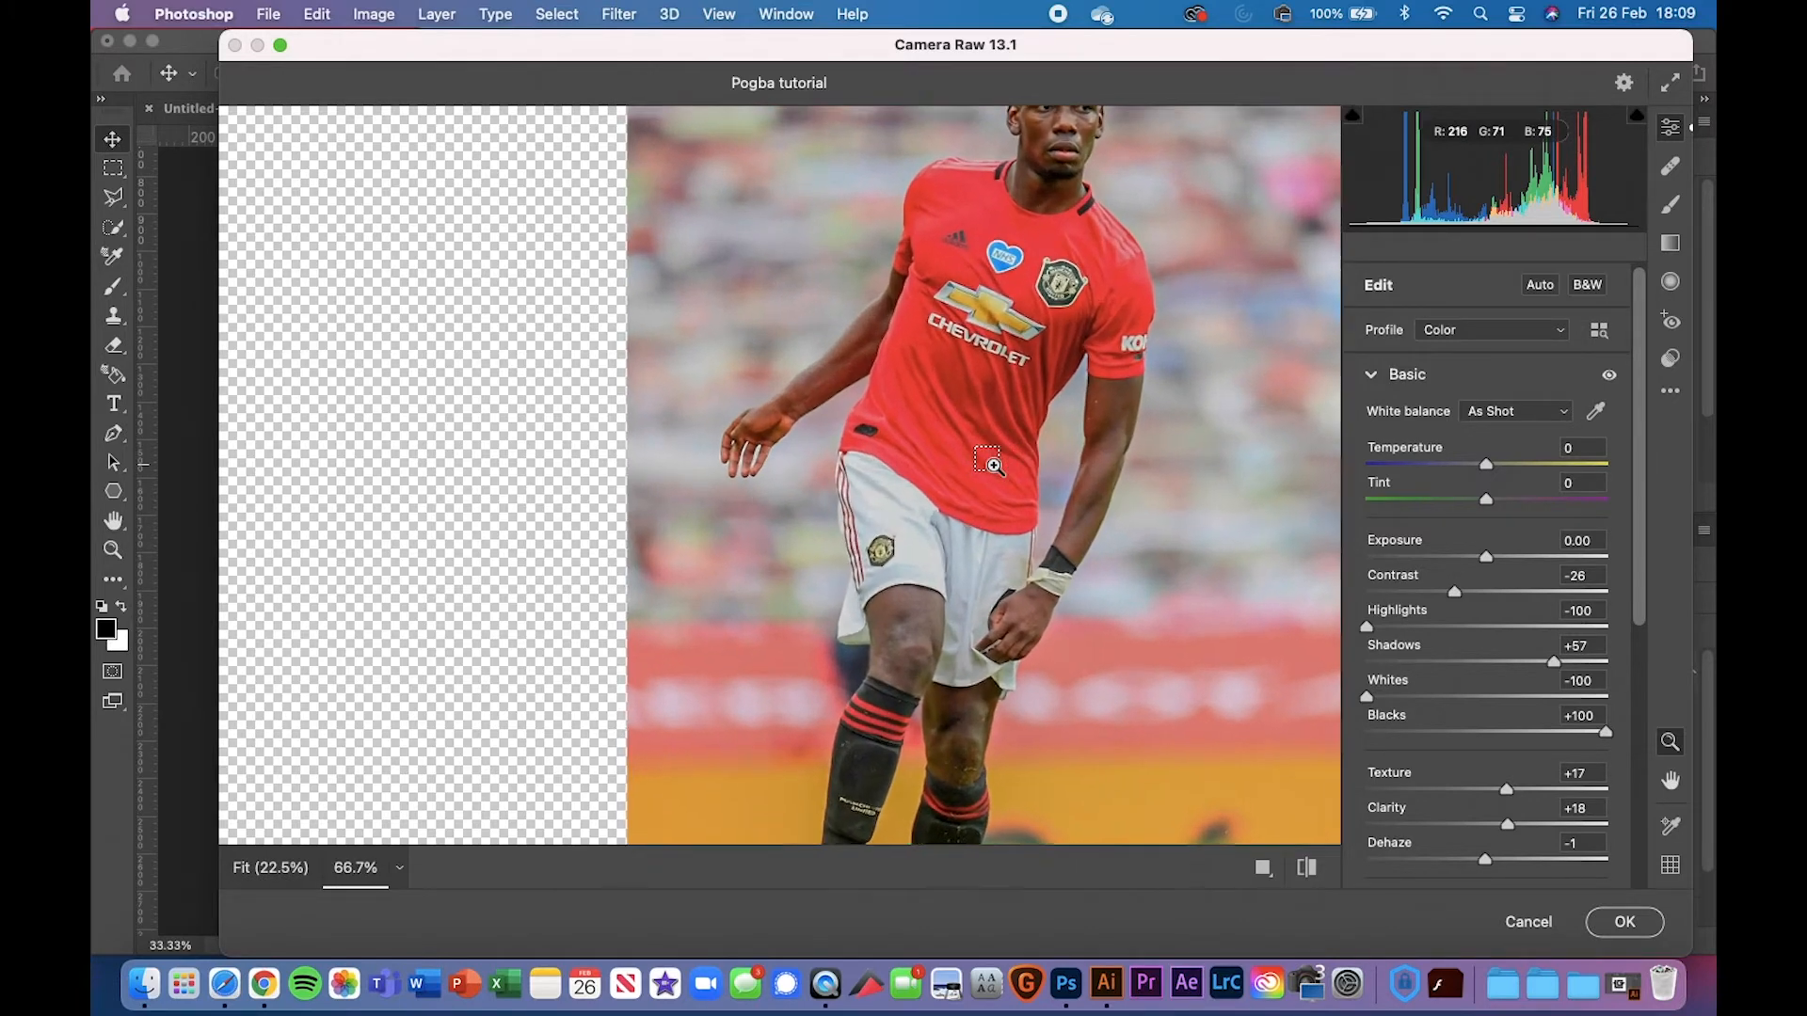
{"action": "left_click", "coordinate": [995, 466], "text": "alt"}
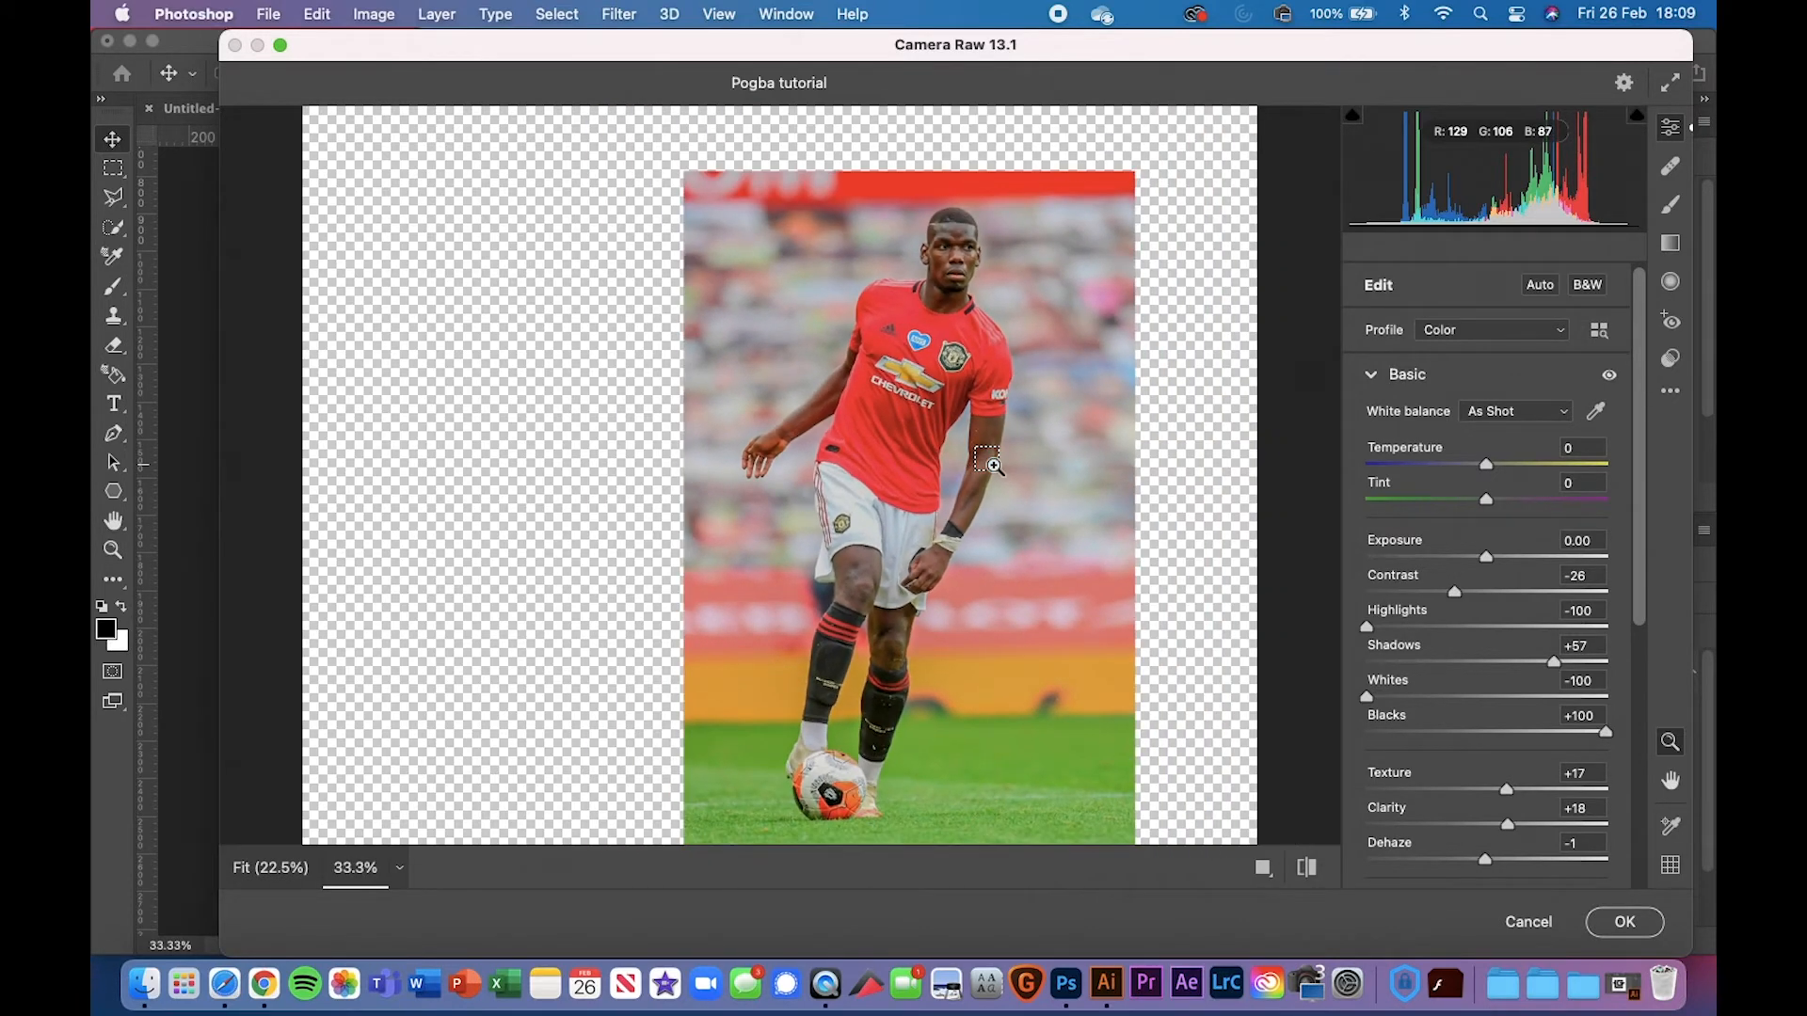
{"action": "left_click", "coordinate": [995, 466]}
{"action": "left_click", "coordinate": [995, 466]}
{"action": "left_click", "coordinate": [995, 466], "text": "alt"}
{"action": "left_click", "coordinate": [995, 466]}
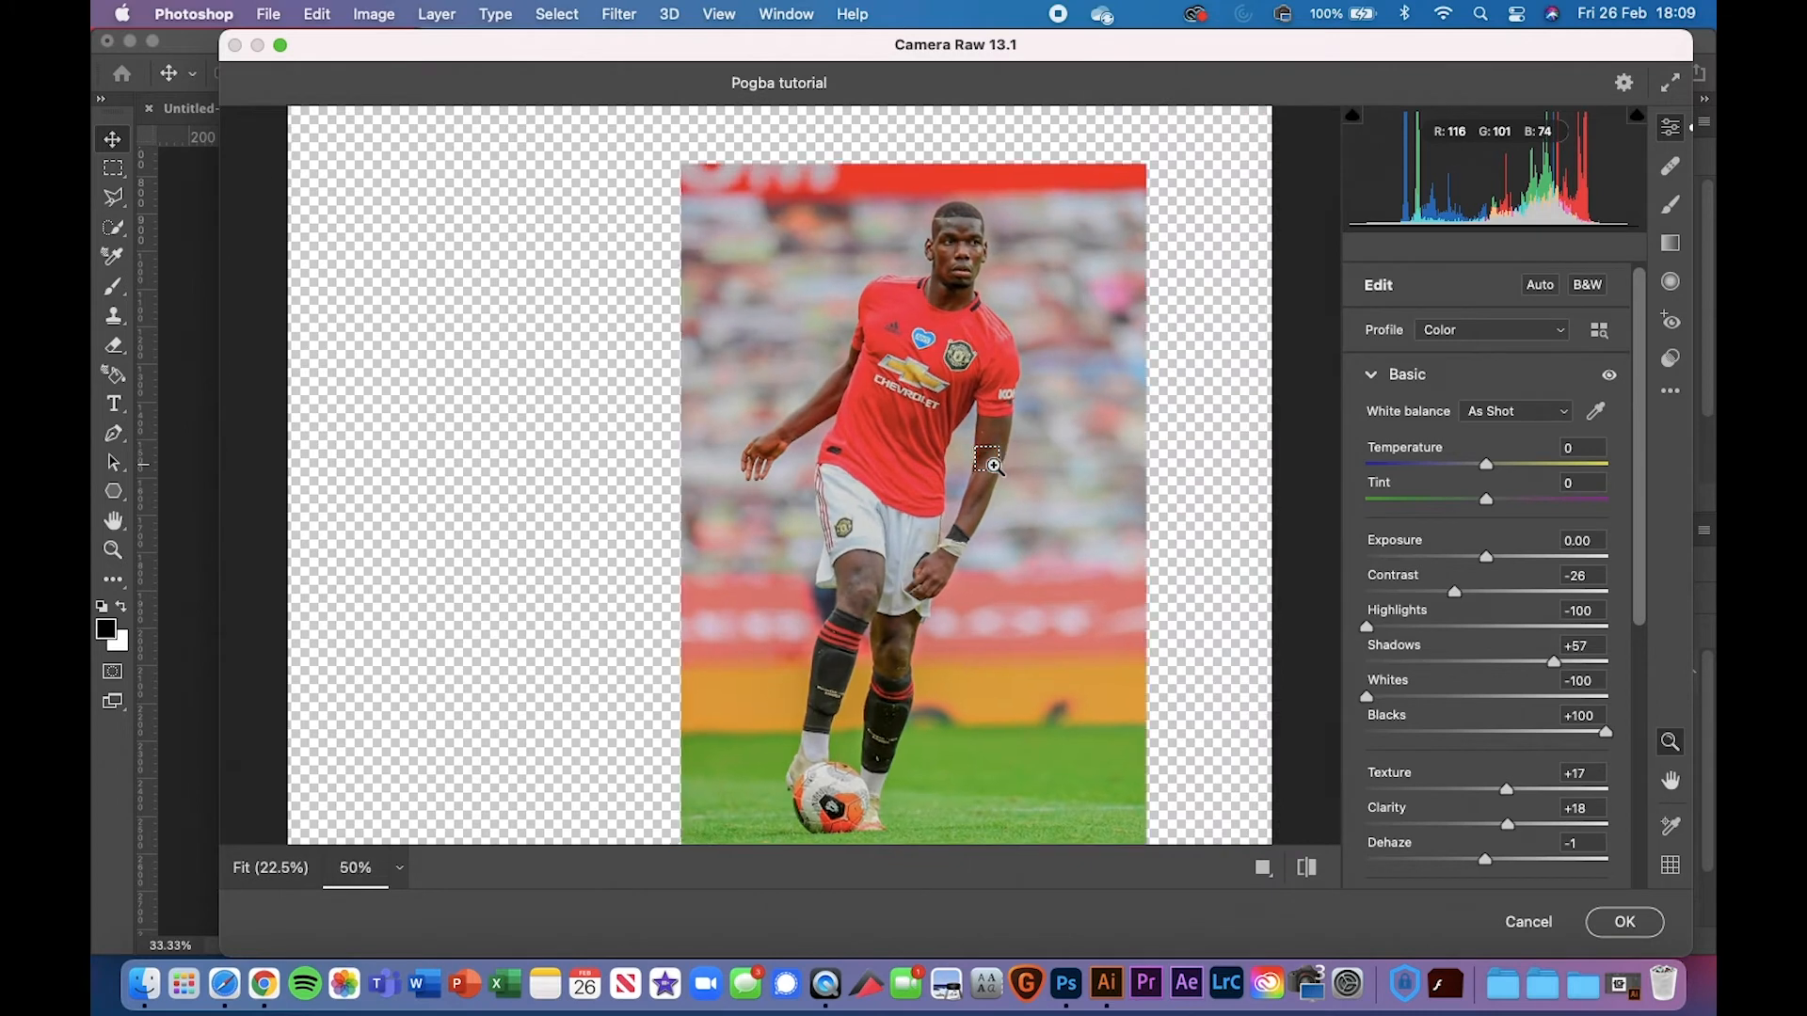
{"action": "left_click", "coordinate": [995, 466]}
{"action": "left_click", "coordinate": [994, 466], "text": "alt"}
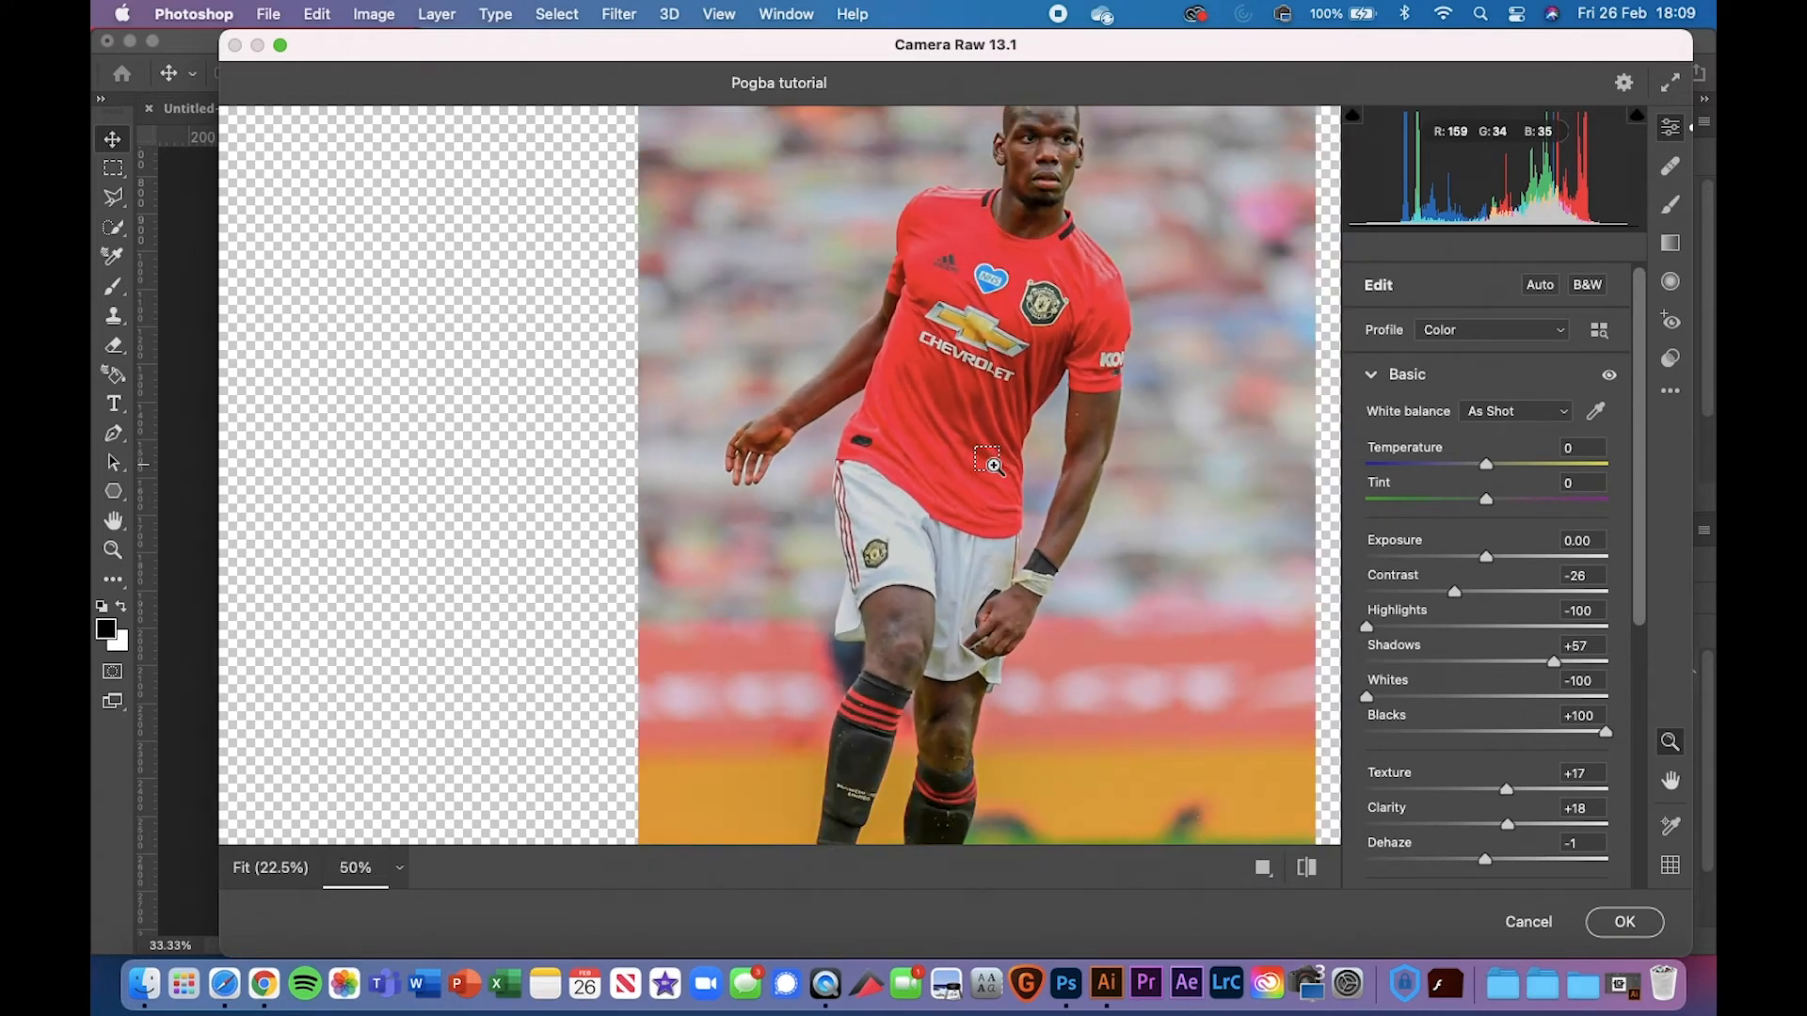
{"action": "left_click", "coordinate": [995, 466], "text": "alt"}
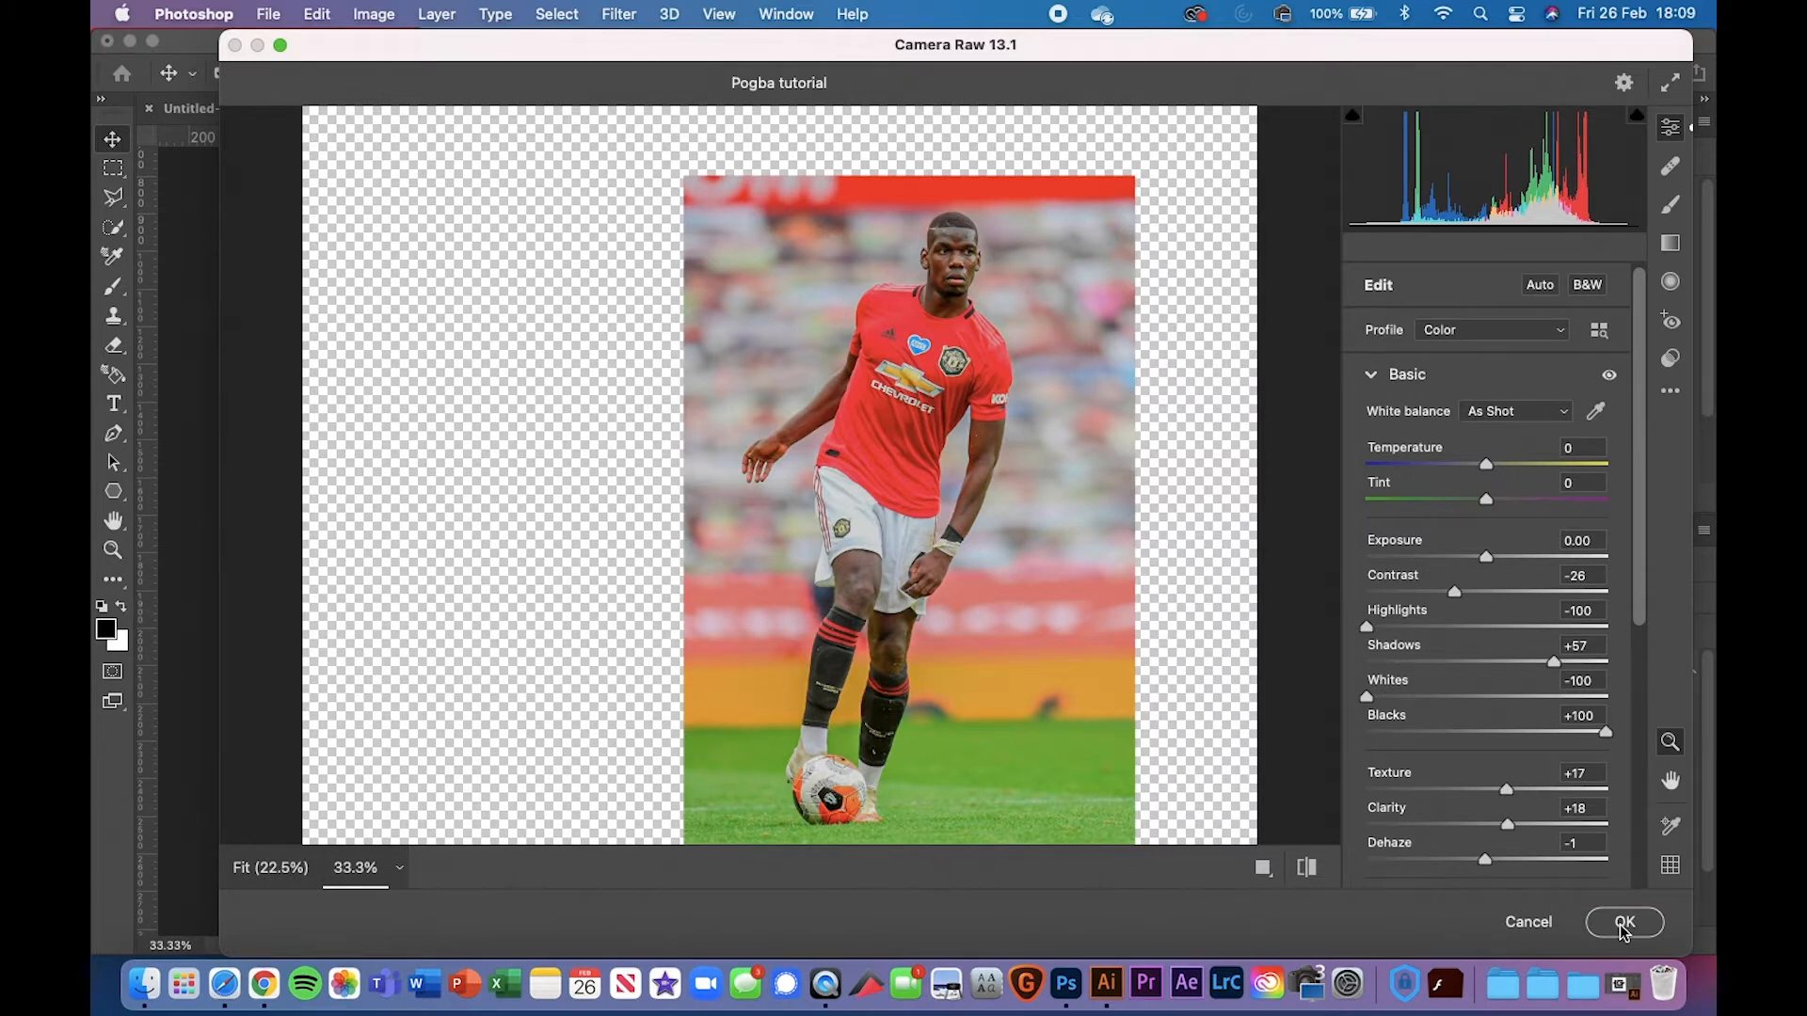
{"action": "left_click", "coordinate": [1529, 922]}
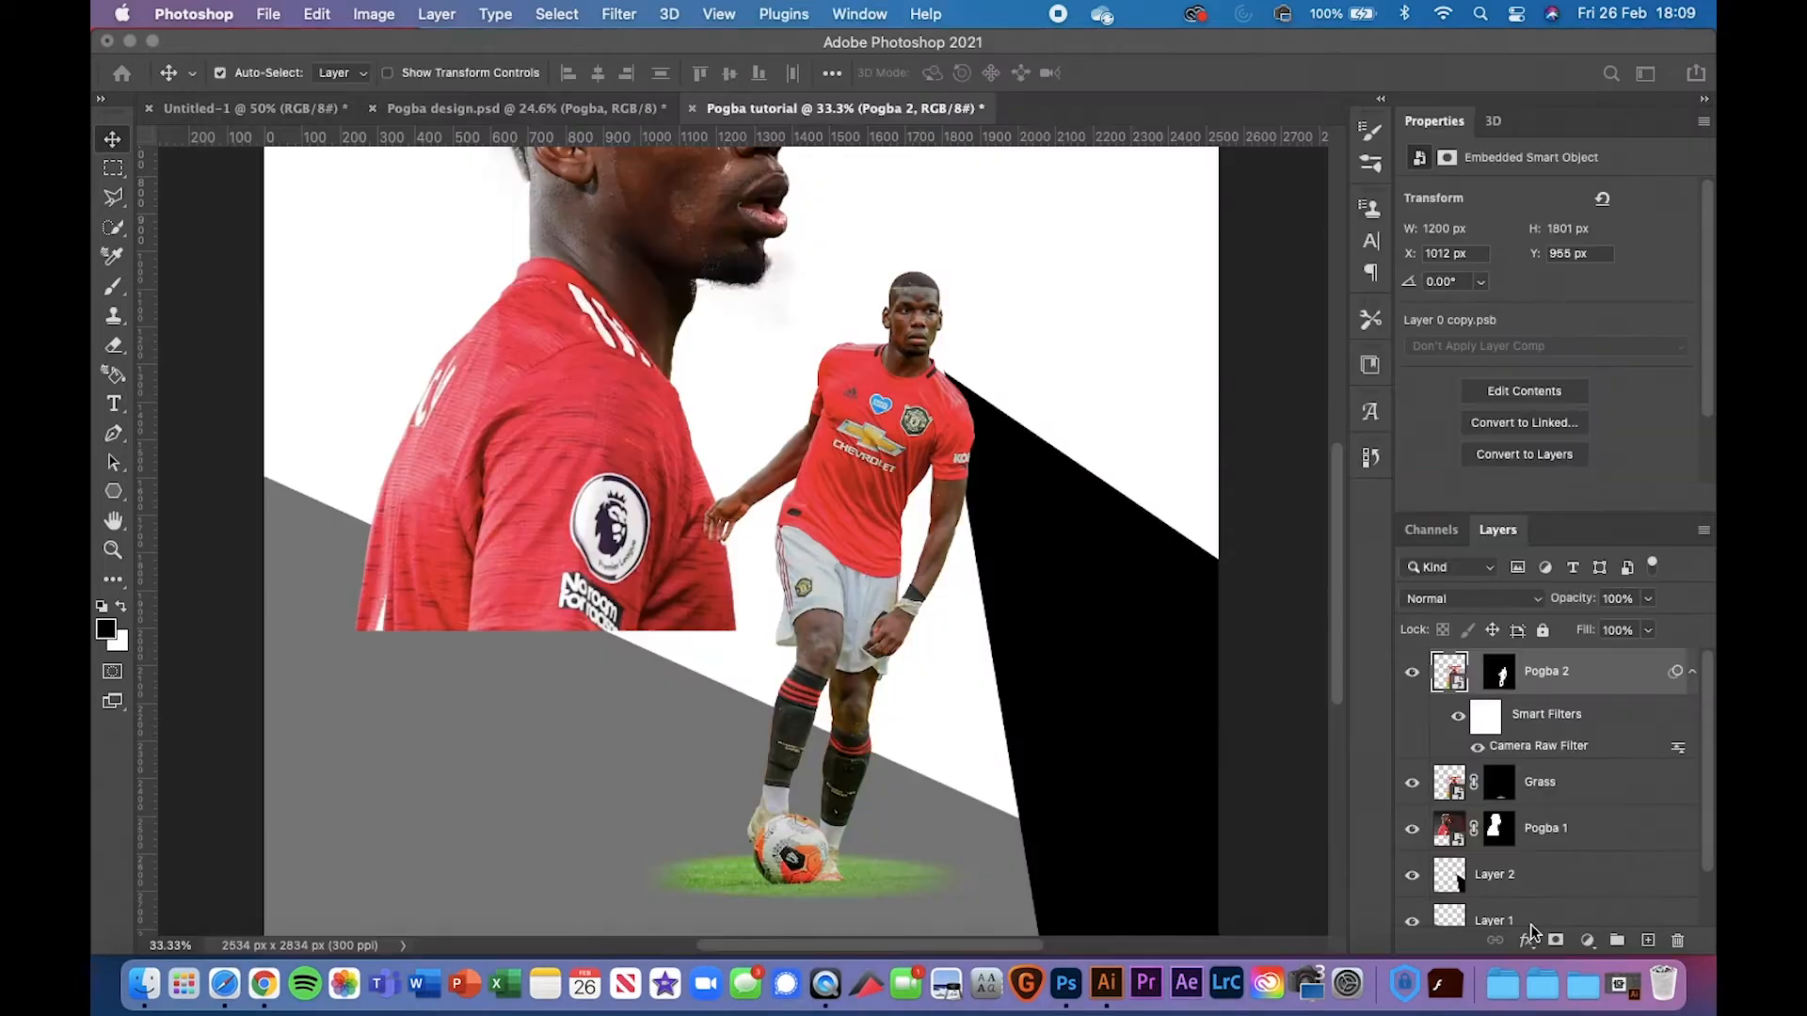
In Pogba design.psd, collapse the Pogba groups and delete the Pogba copy layer, then return to the tutorial
{"action": "left_click", "coordinate": [466, 109]}
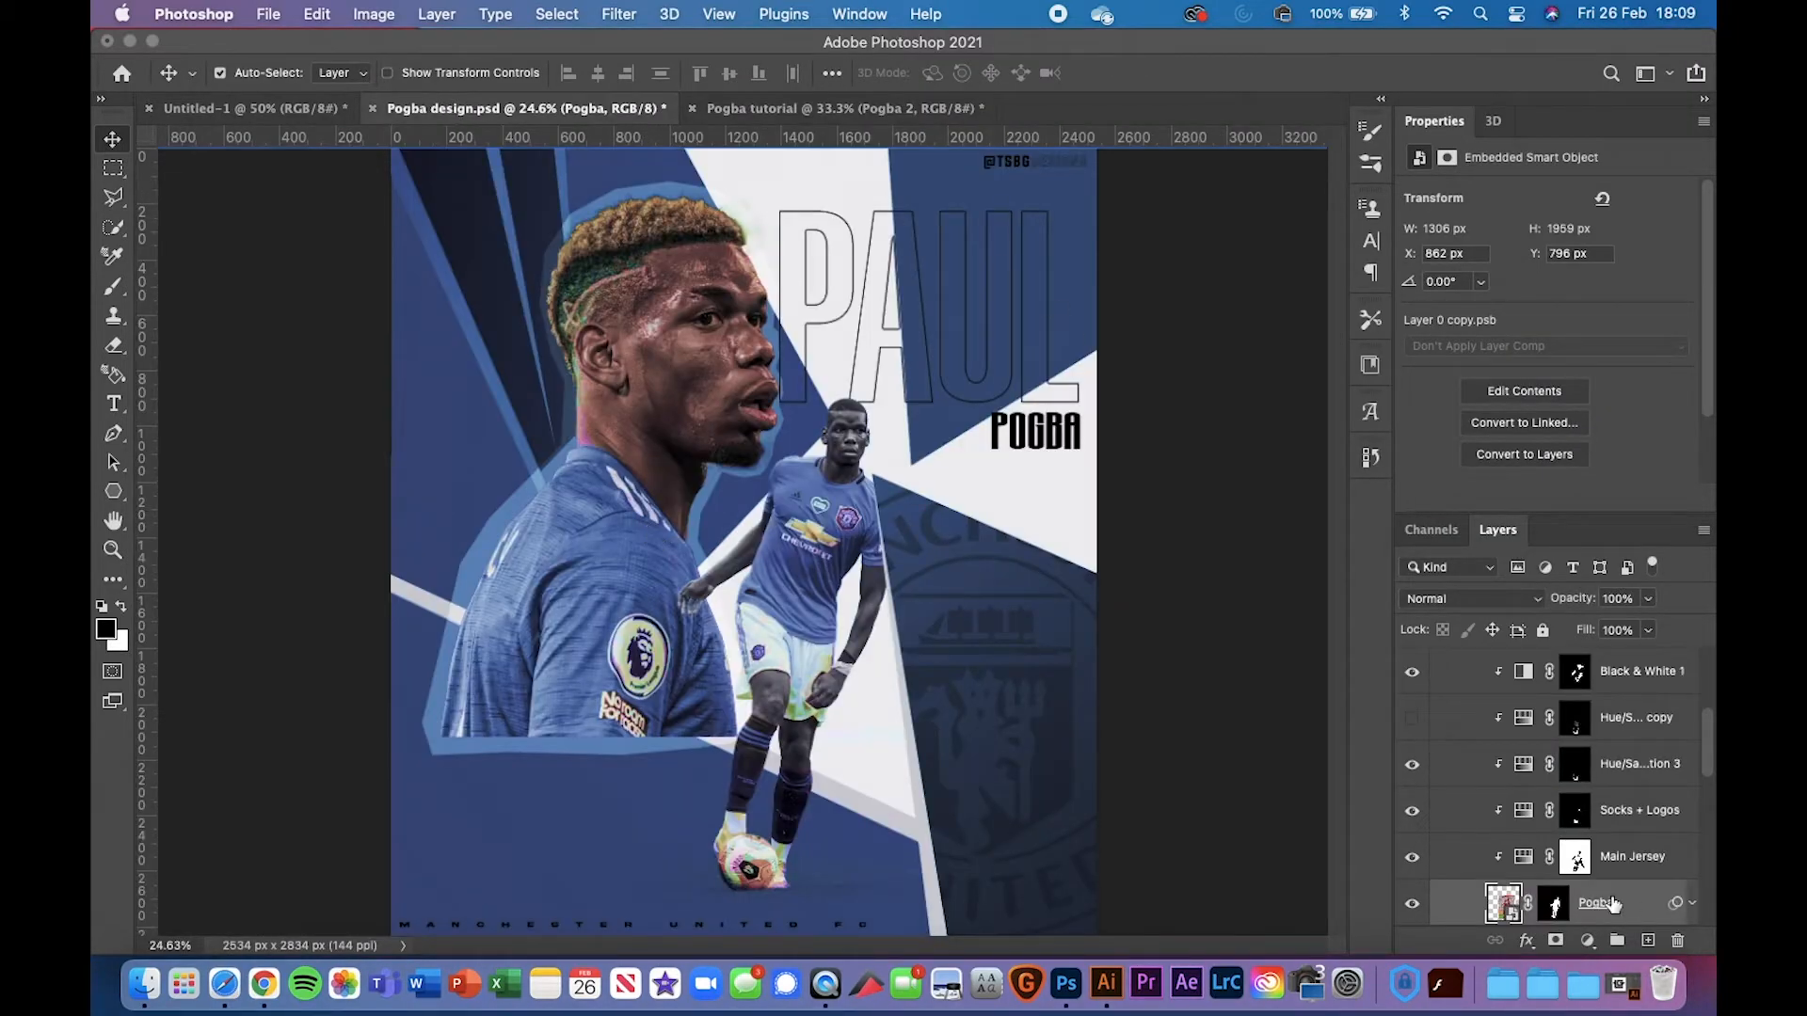
{"action": "scroll", "coordinate": [1490, 880], "scroll_direction": "up", "scroll_amount": 5}
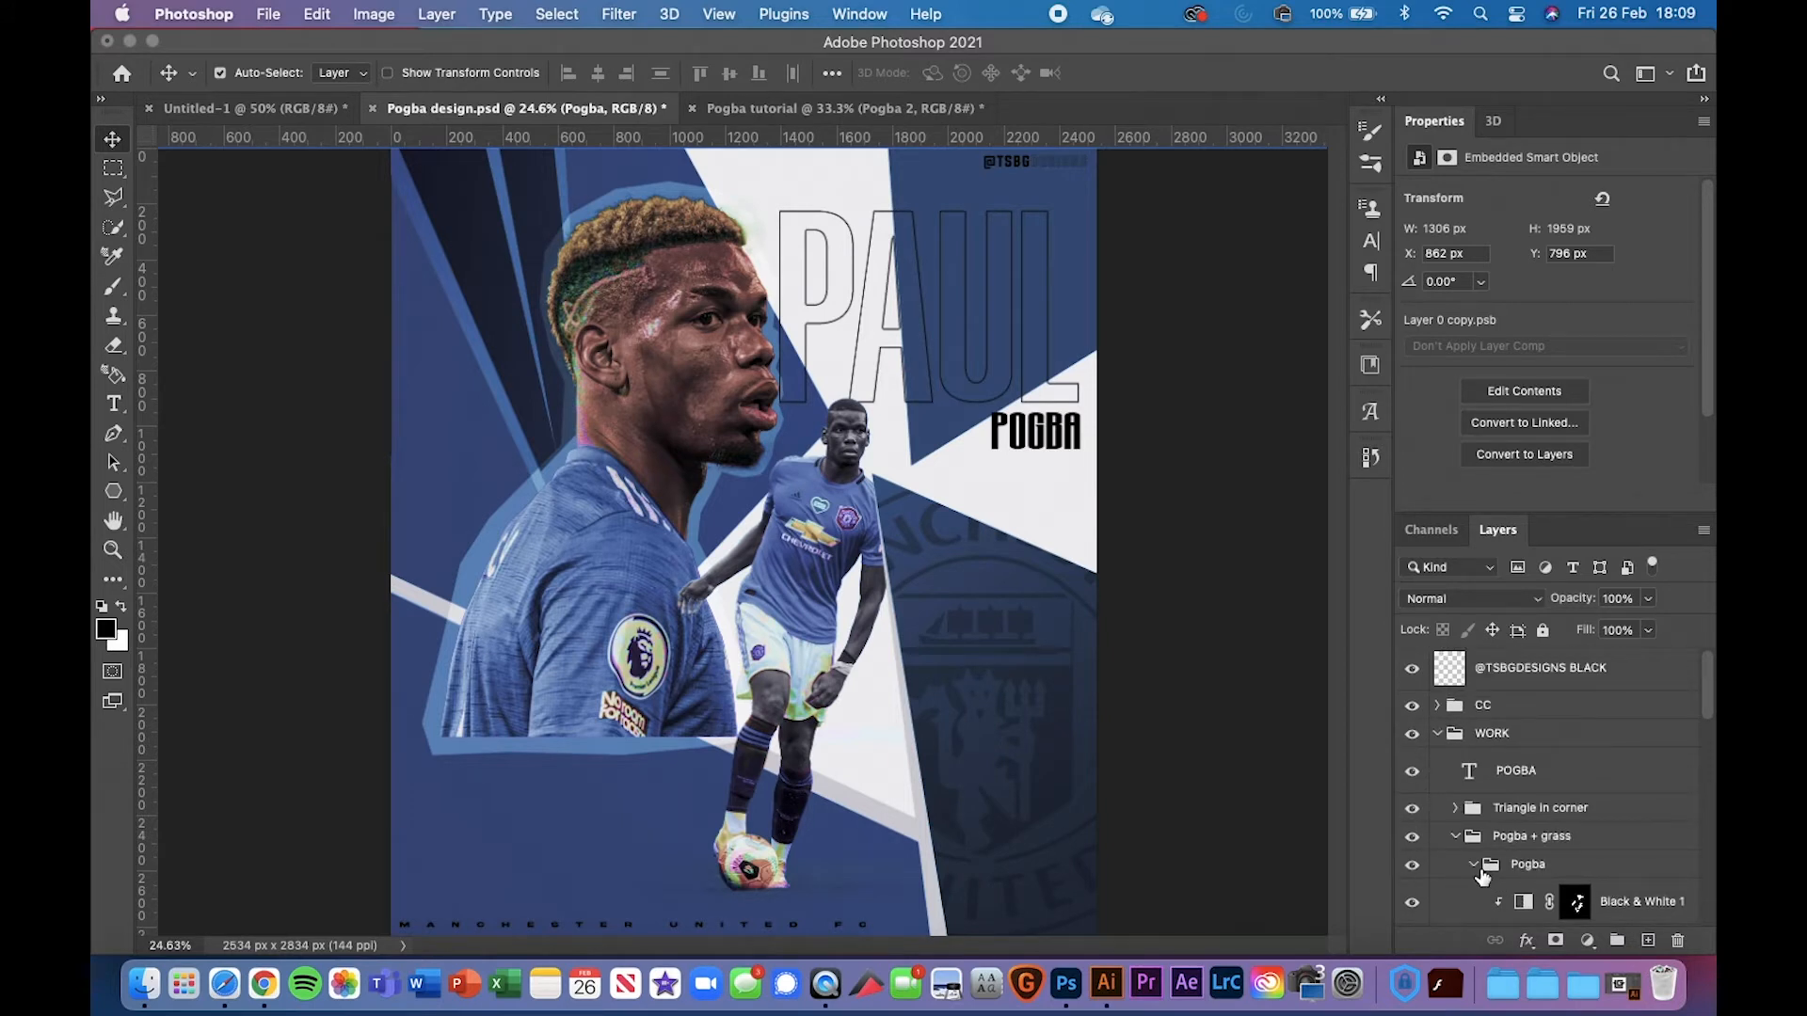
{"action": "left_click", "coordinate": [1478, 868]}
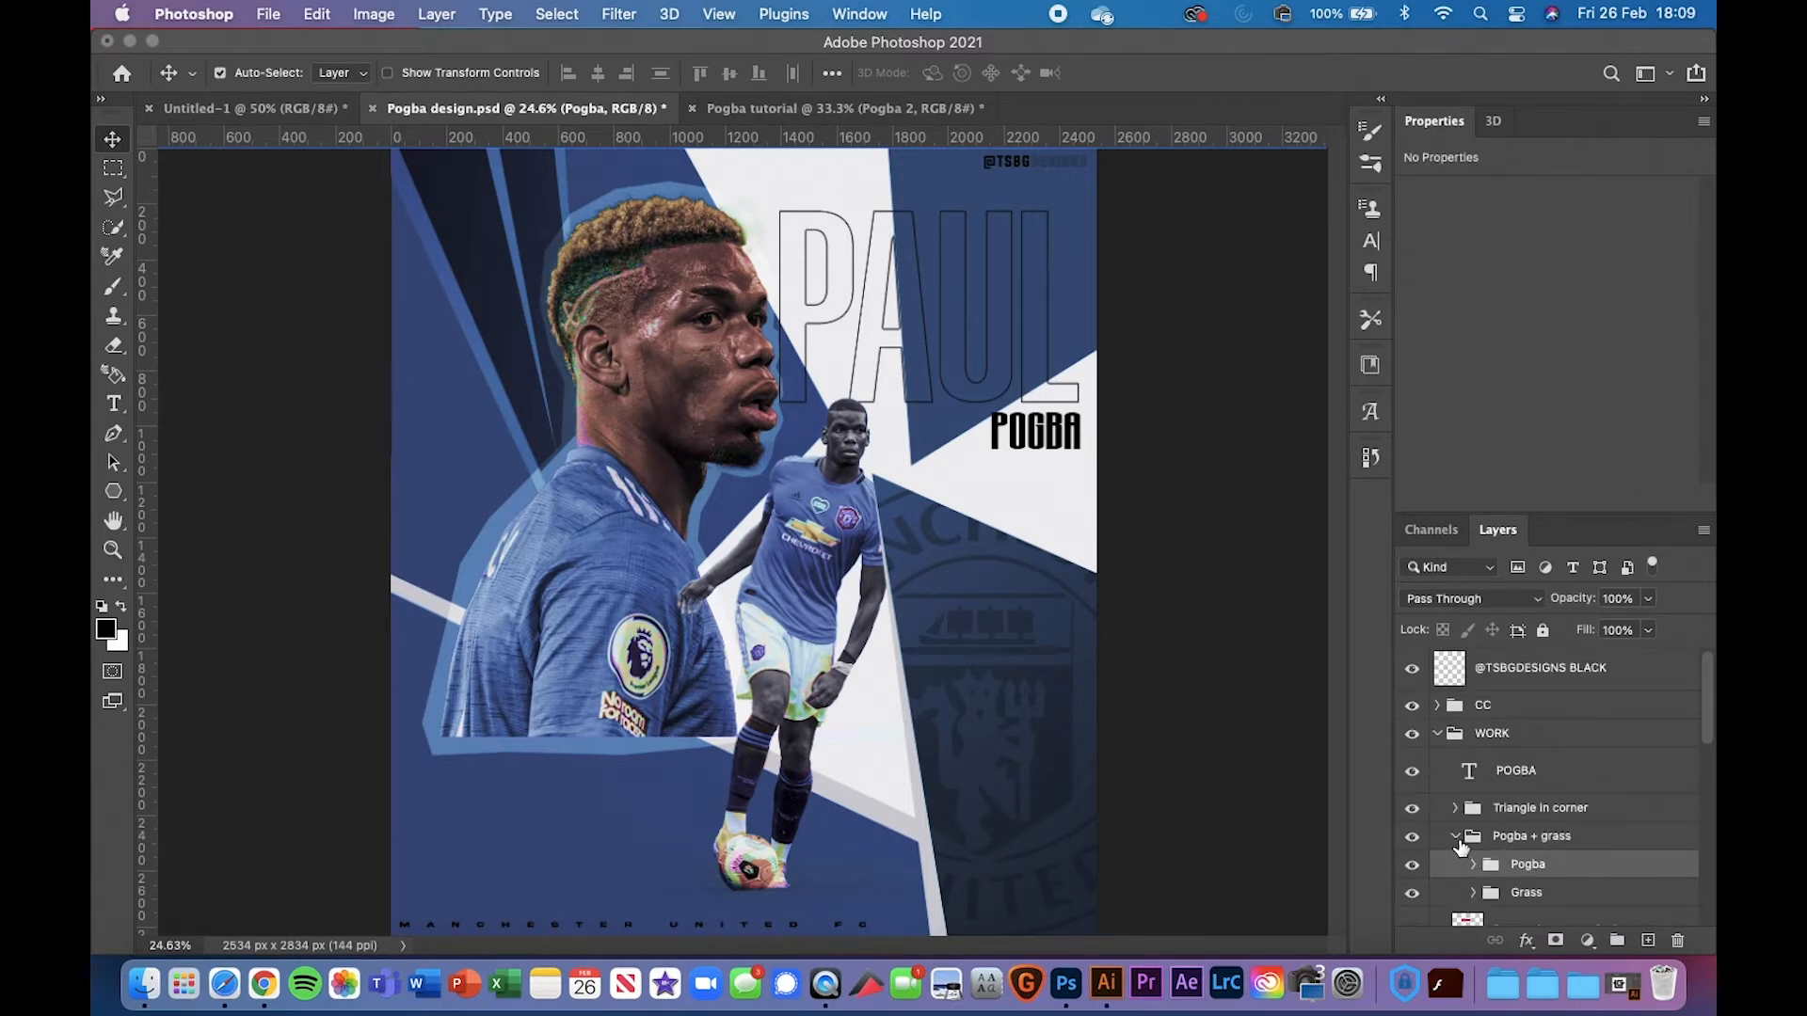
{"action": "left_click", "coordinate": [1460, 843]}
{"action": "scroll", "coordinate": [1460, 848], "scroll_direction": "down", "scroll_amount": 5}
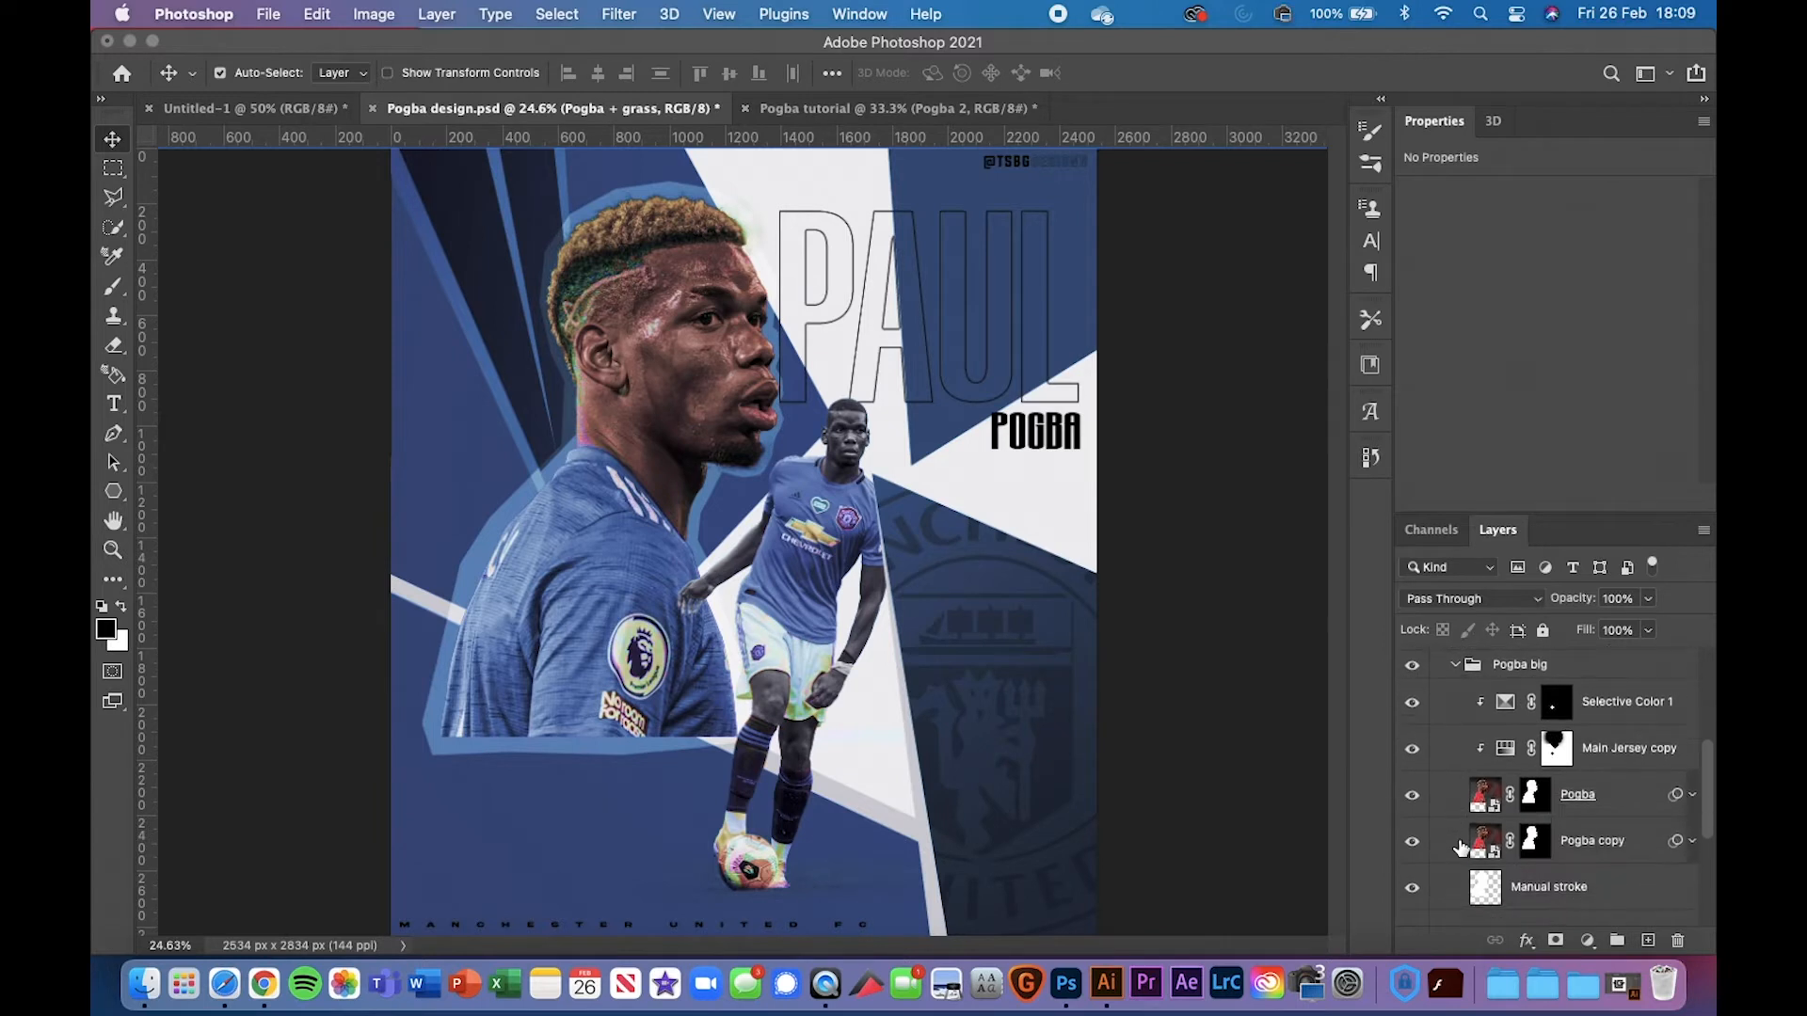
{"action": "left_click", "coordinate": [1618, 808]}
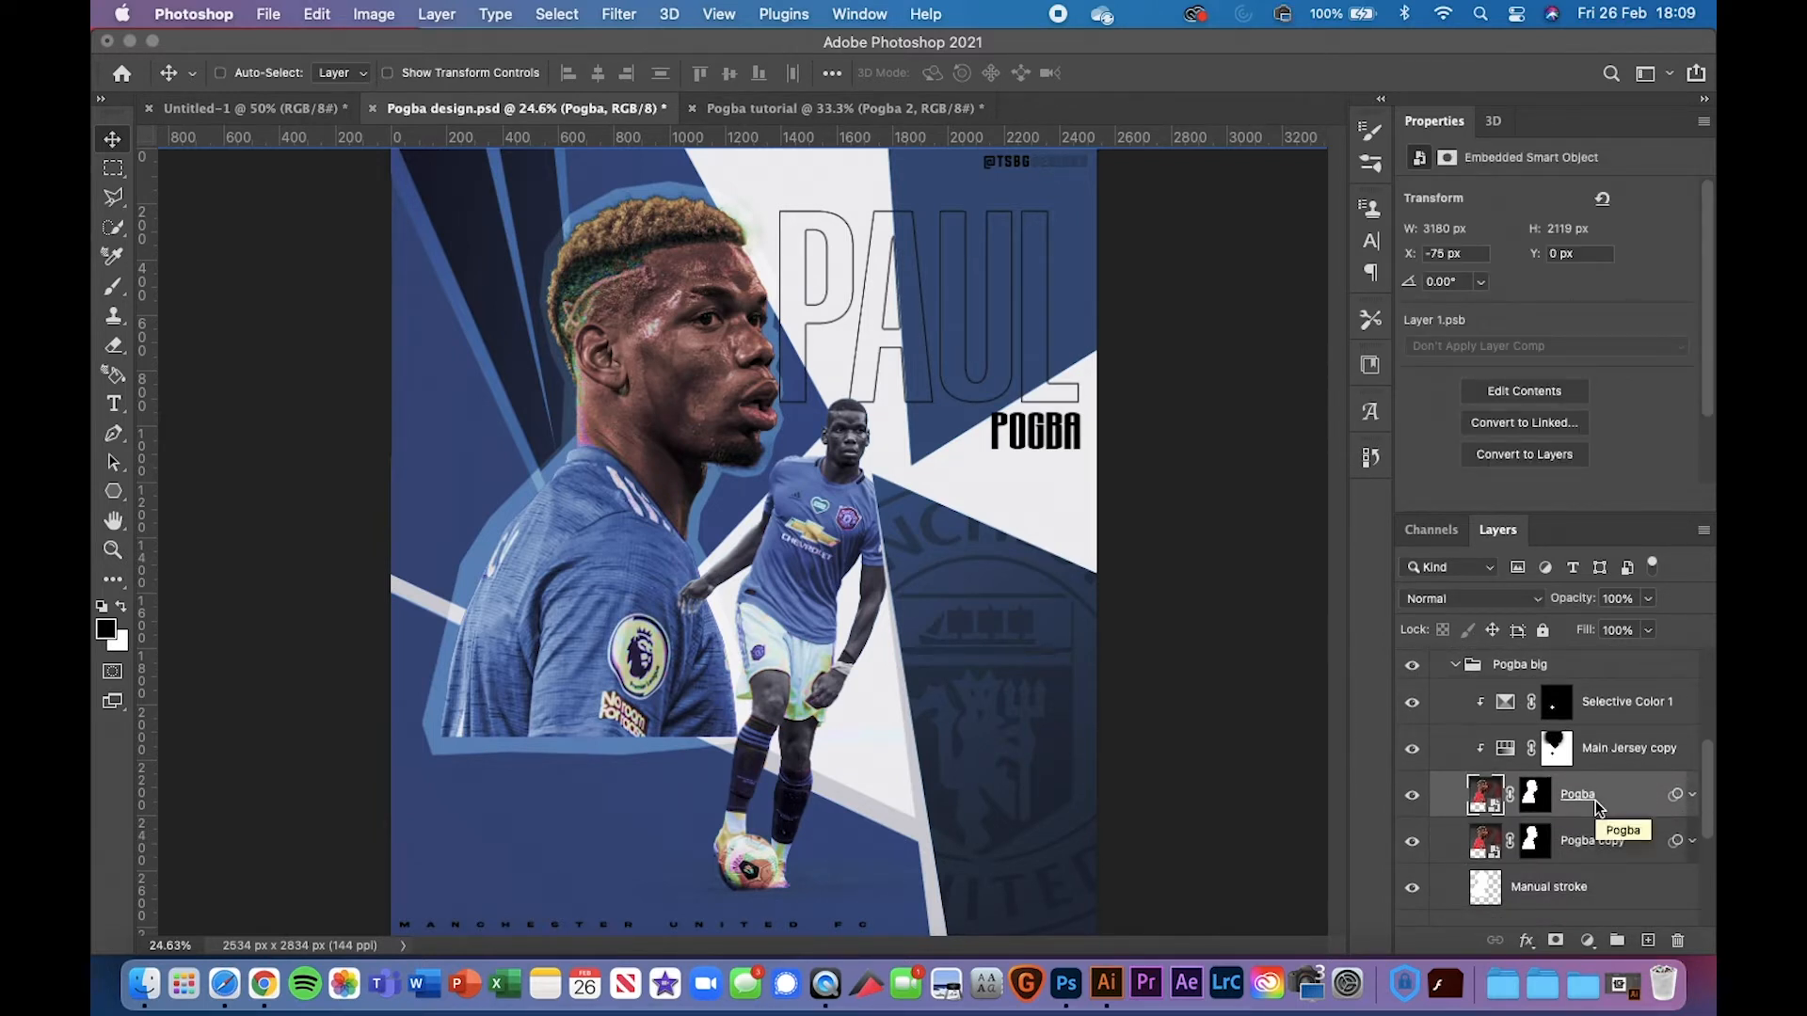
{"action": "left_click", "coordinate": [1600, 850]}
{"action": "key", "text": "BackSpace"}
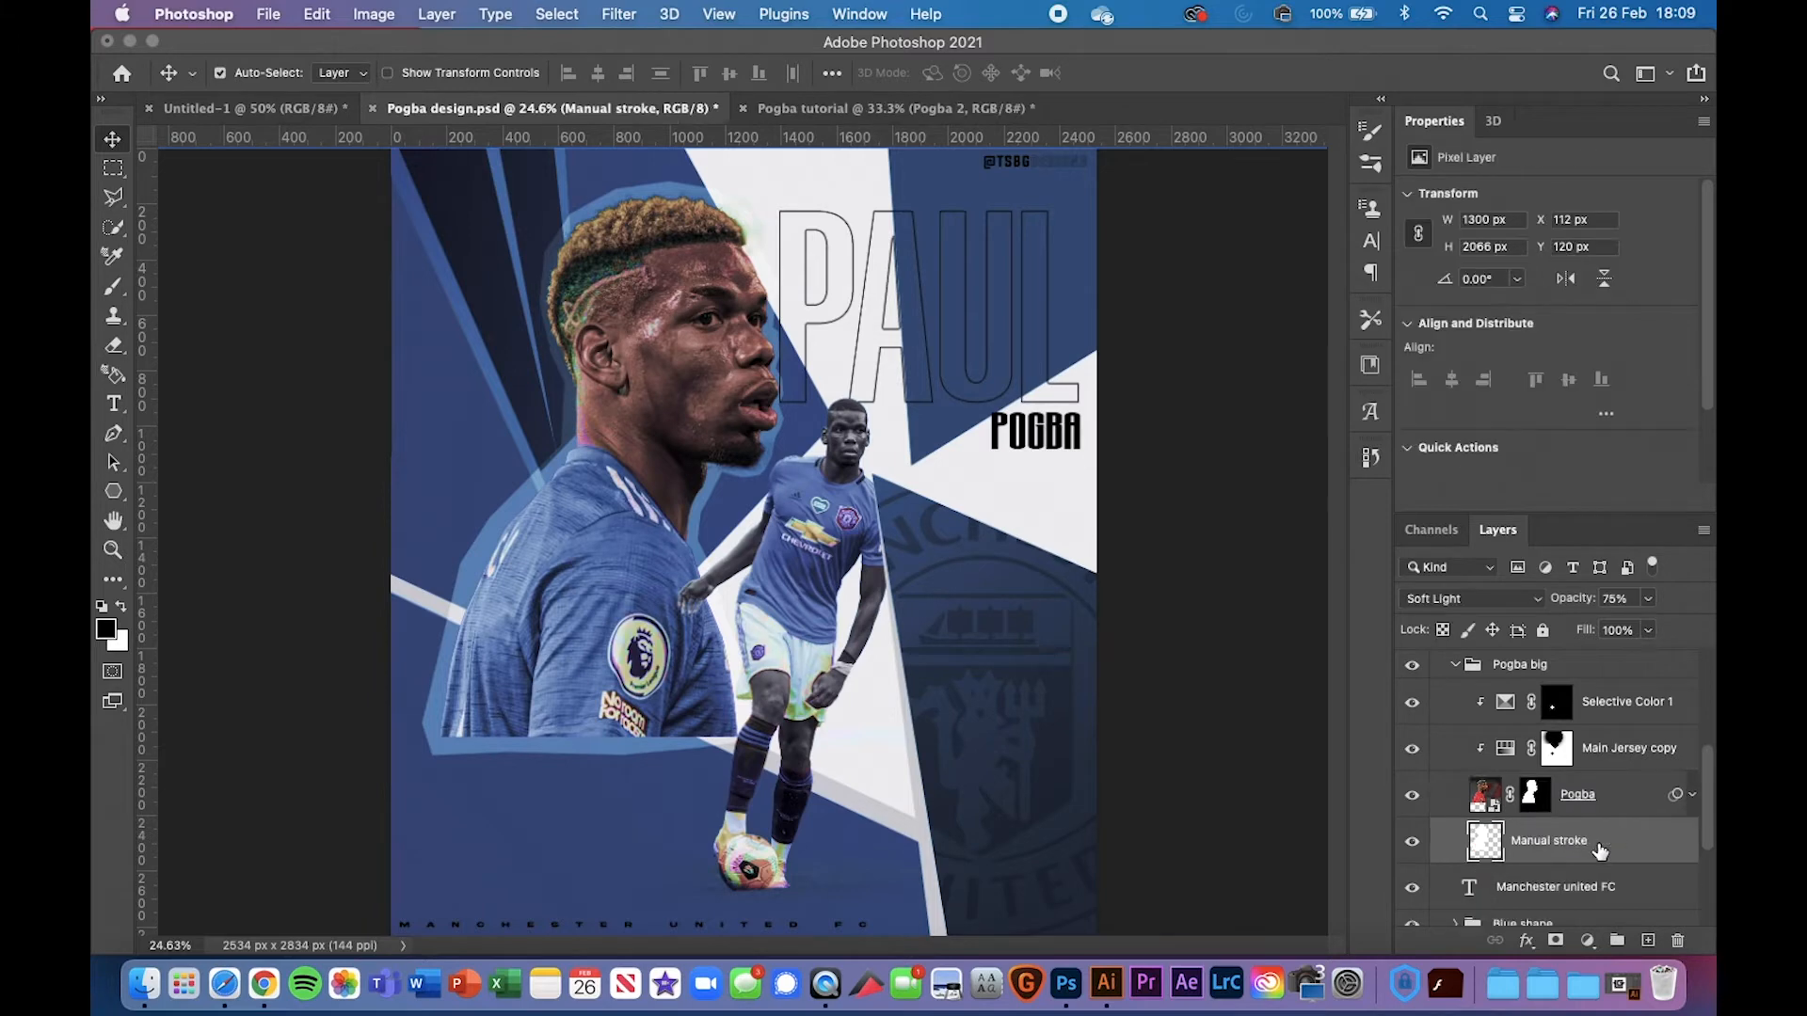
{"action": "left_click", "coordinate": [873, 110]}
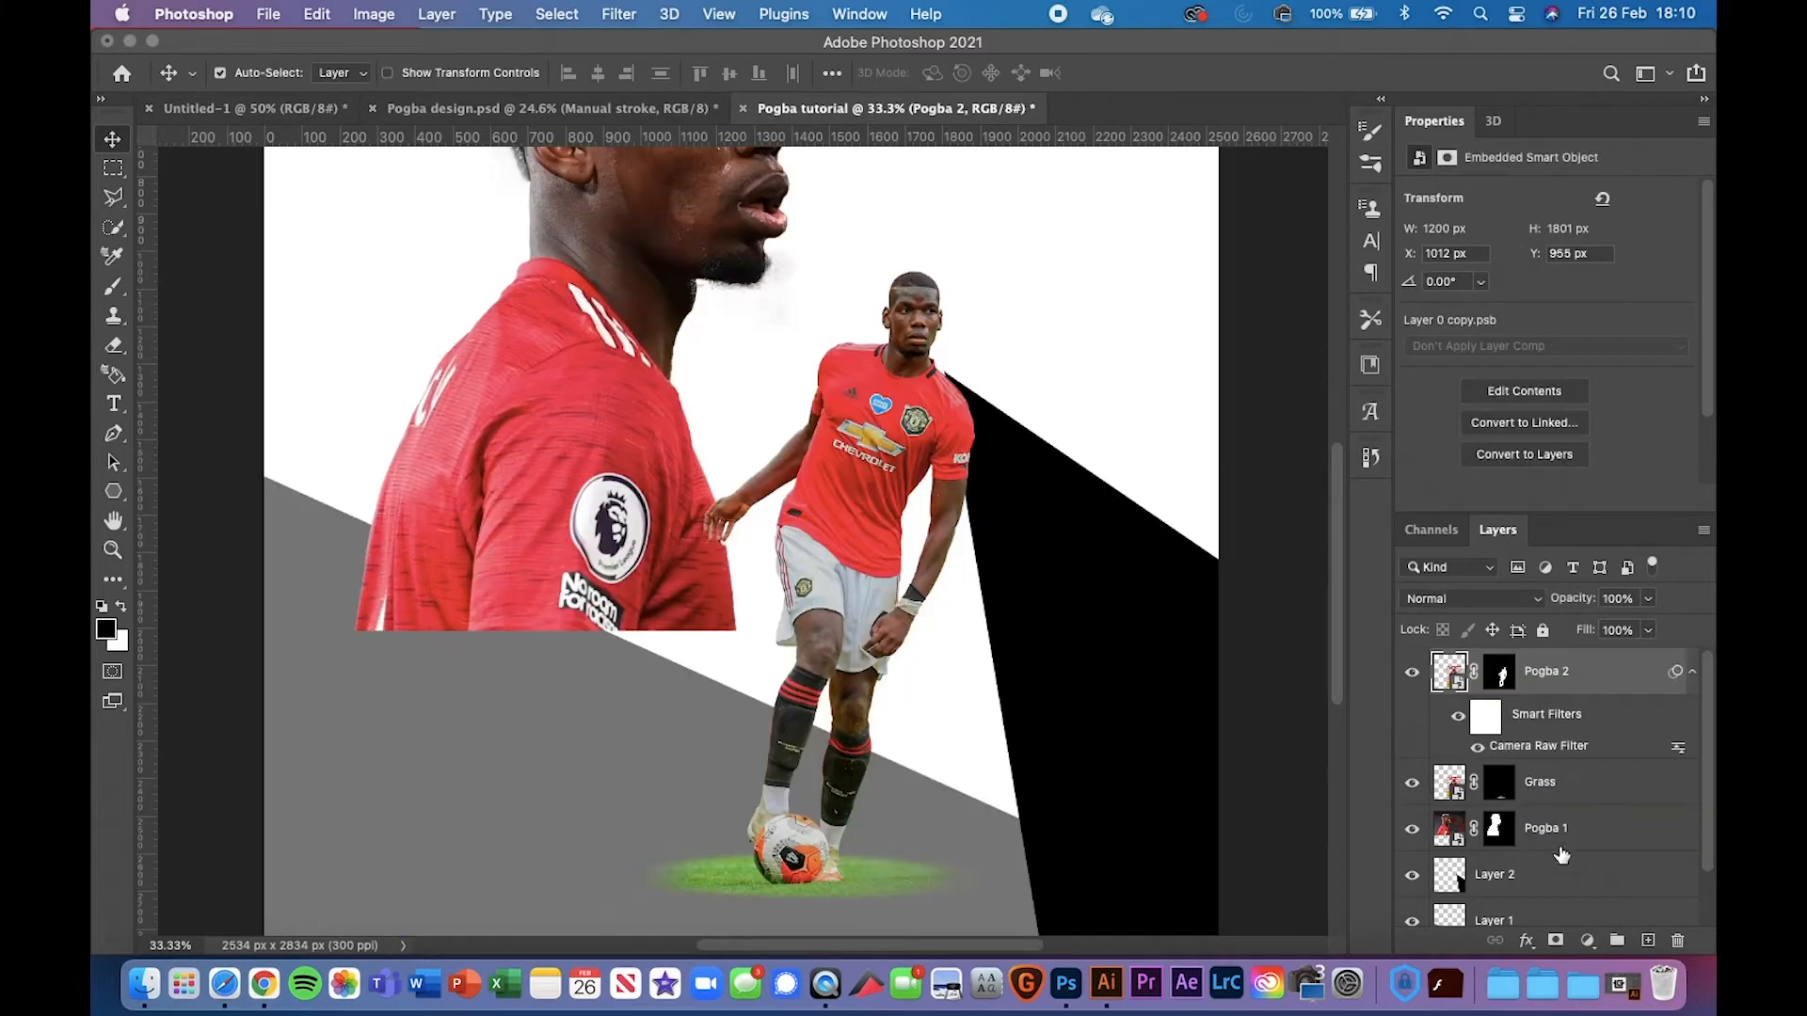
Paste the big Pogba head layer above Pogba 1 and move it to the canvas top-left
{"action": "left_click", "coordinate": [1560, 847]}
{"action": "key", "text": "super+c"}
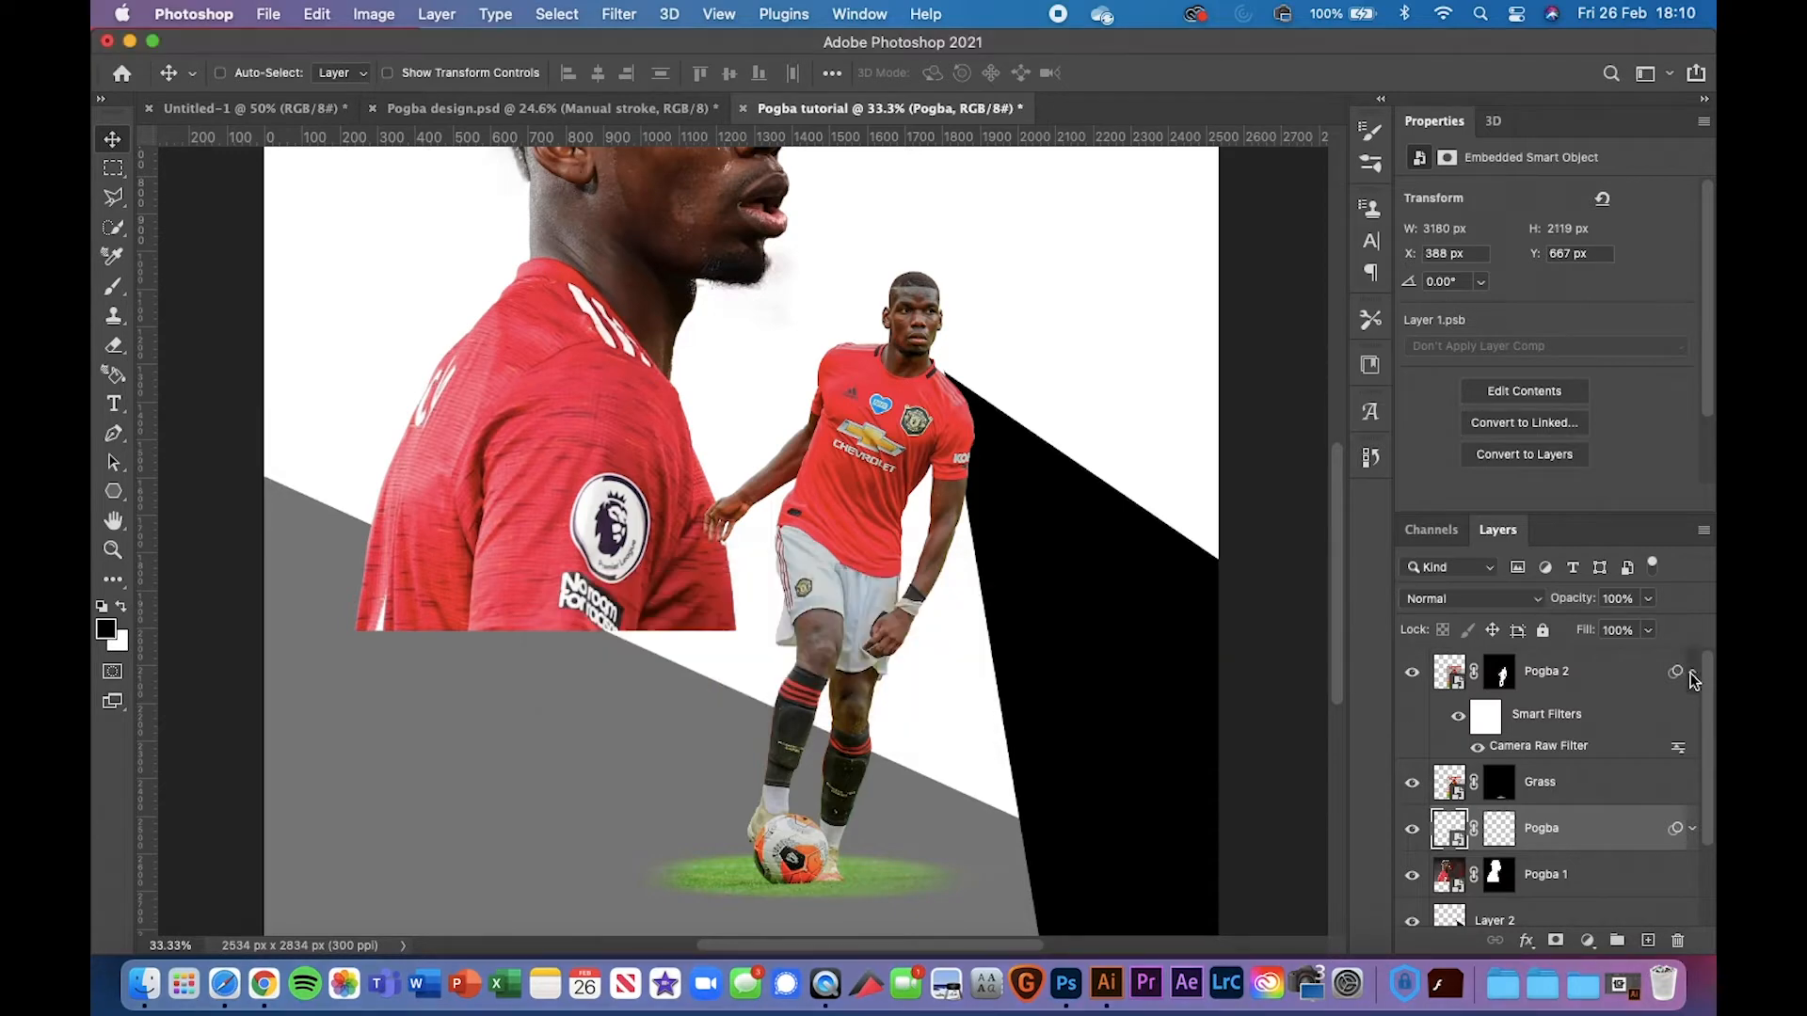
{"action": "left_click", "coordinate": [1693, 676]}
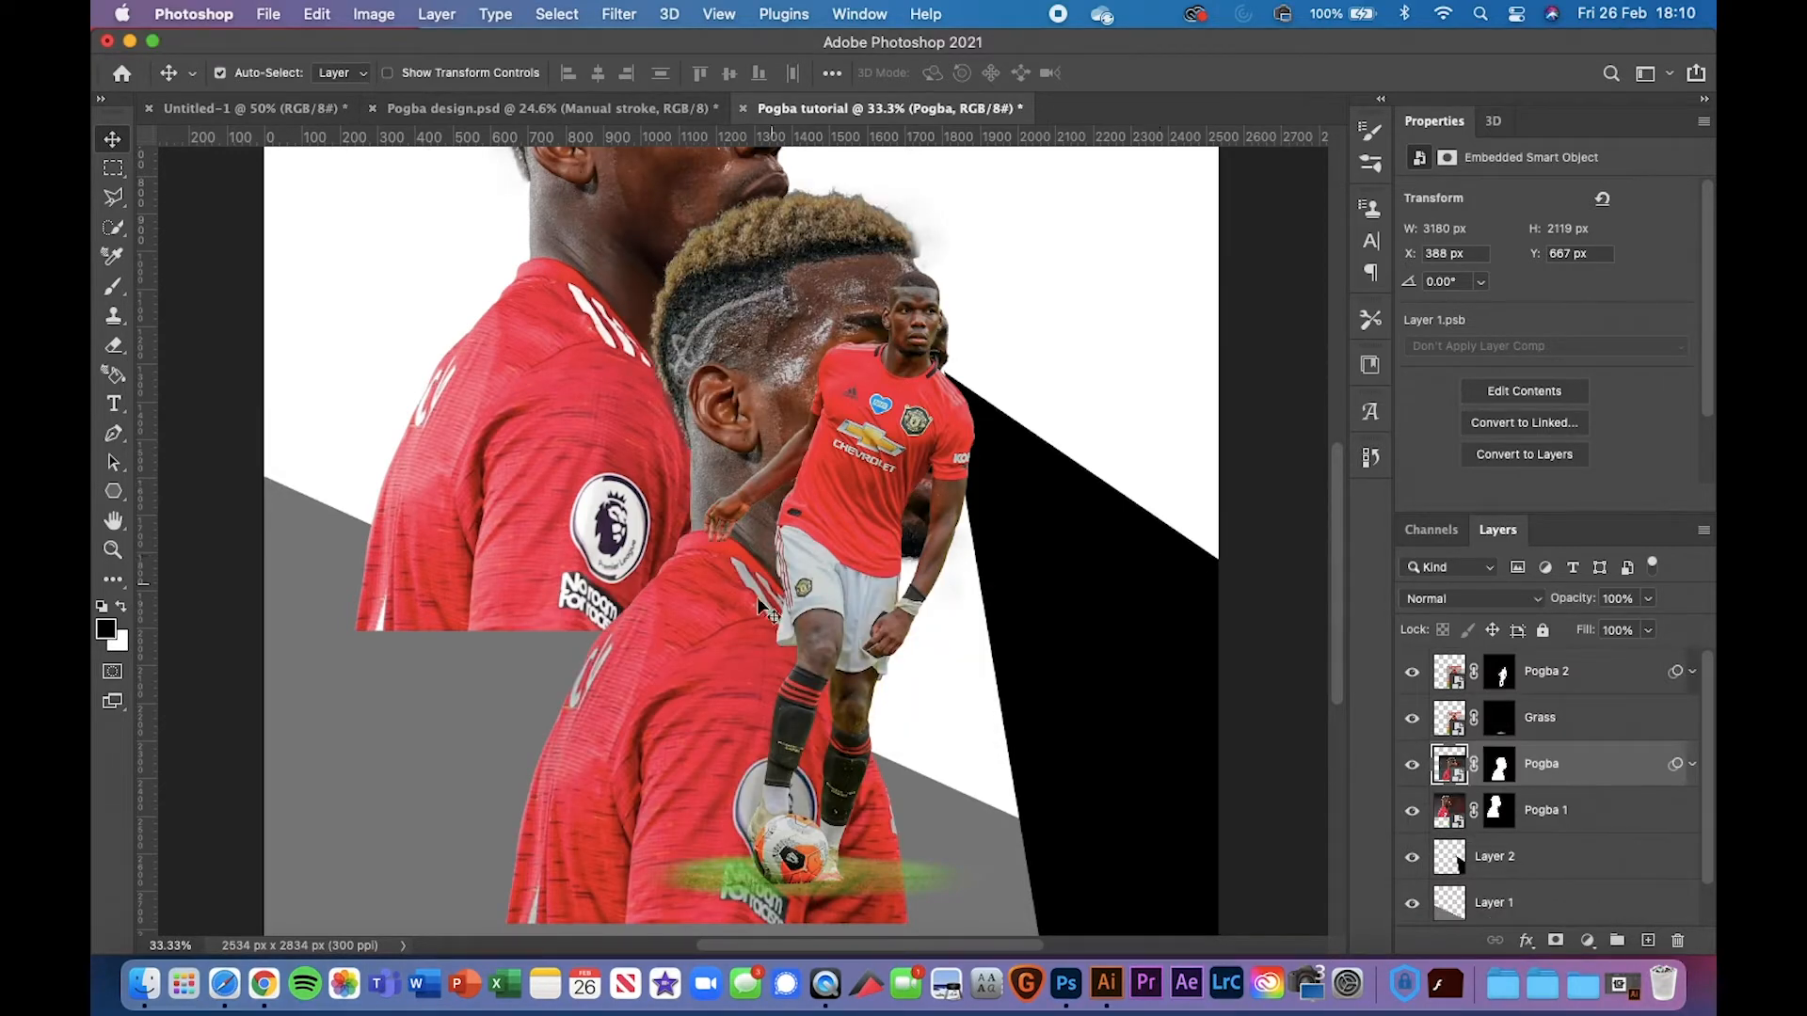
{"action": "key", "text": "super+t"}
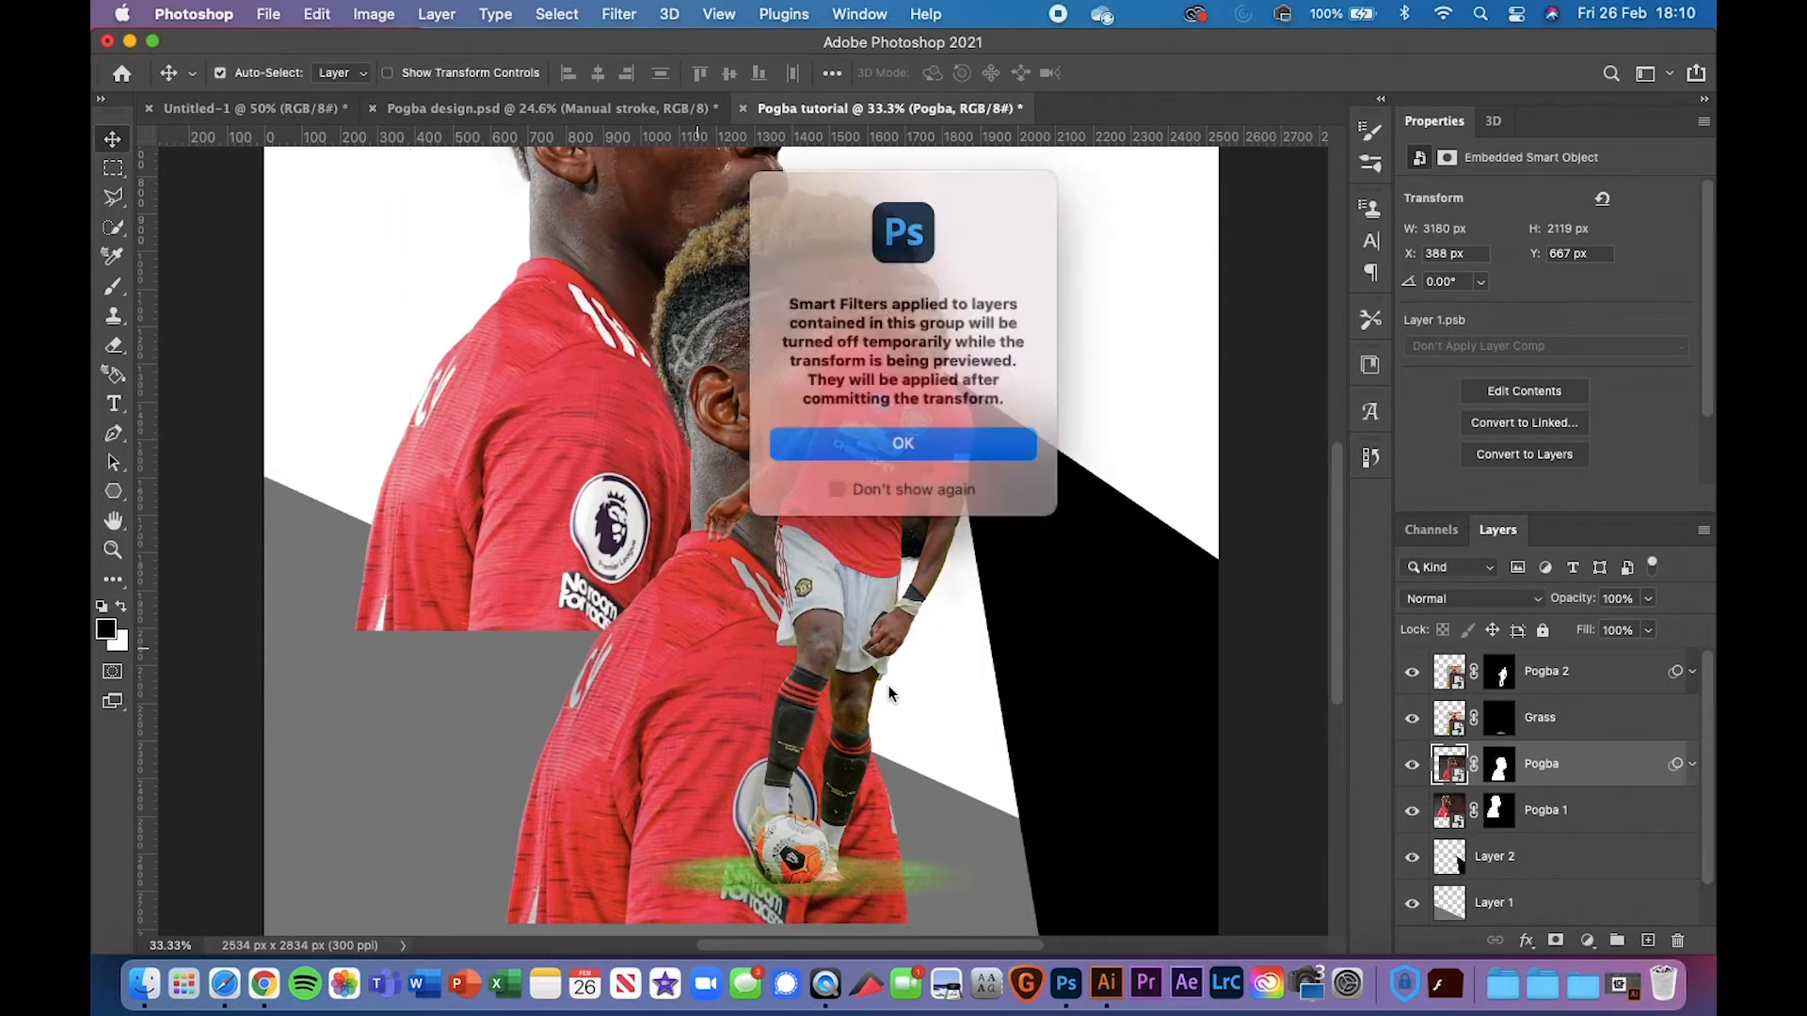
{"action": "left_click", "coordinate": [904, 440]}
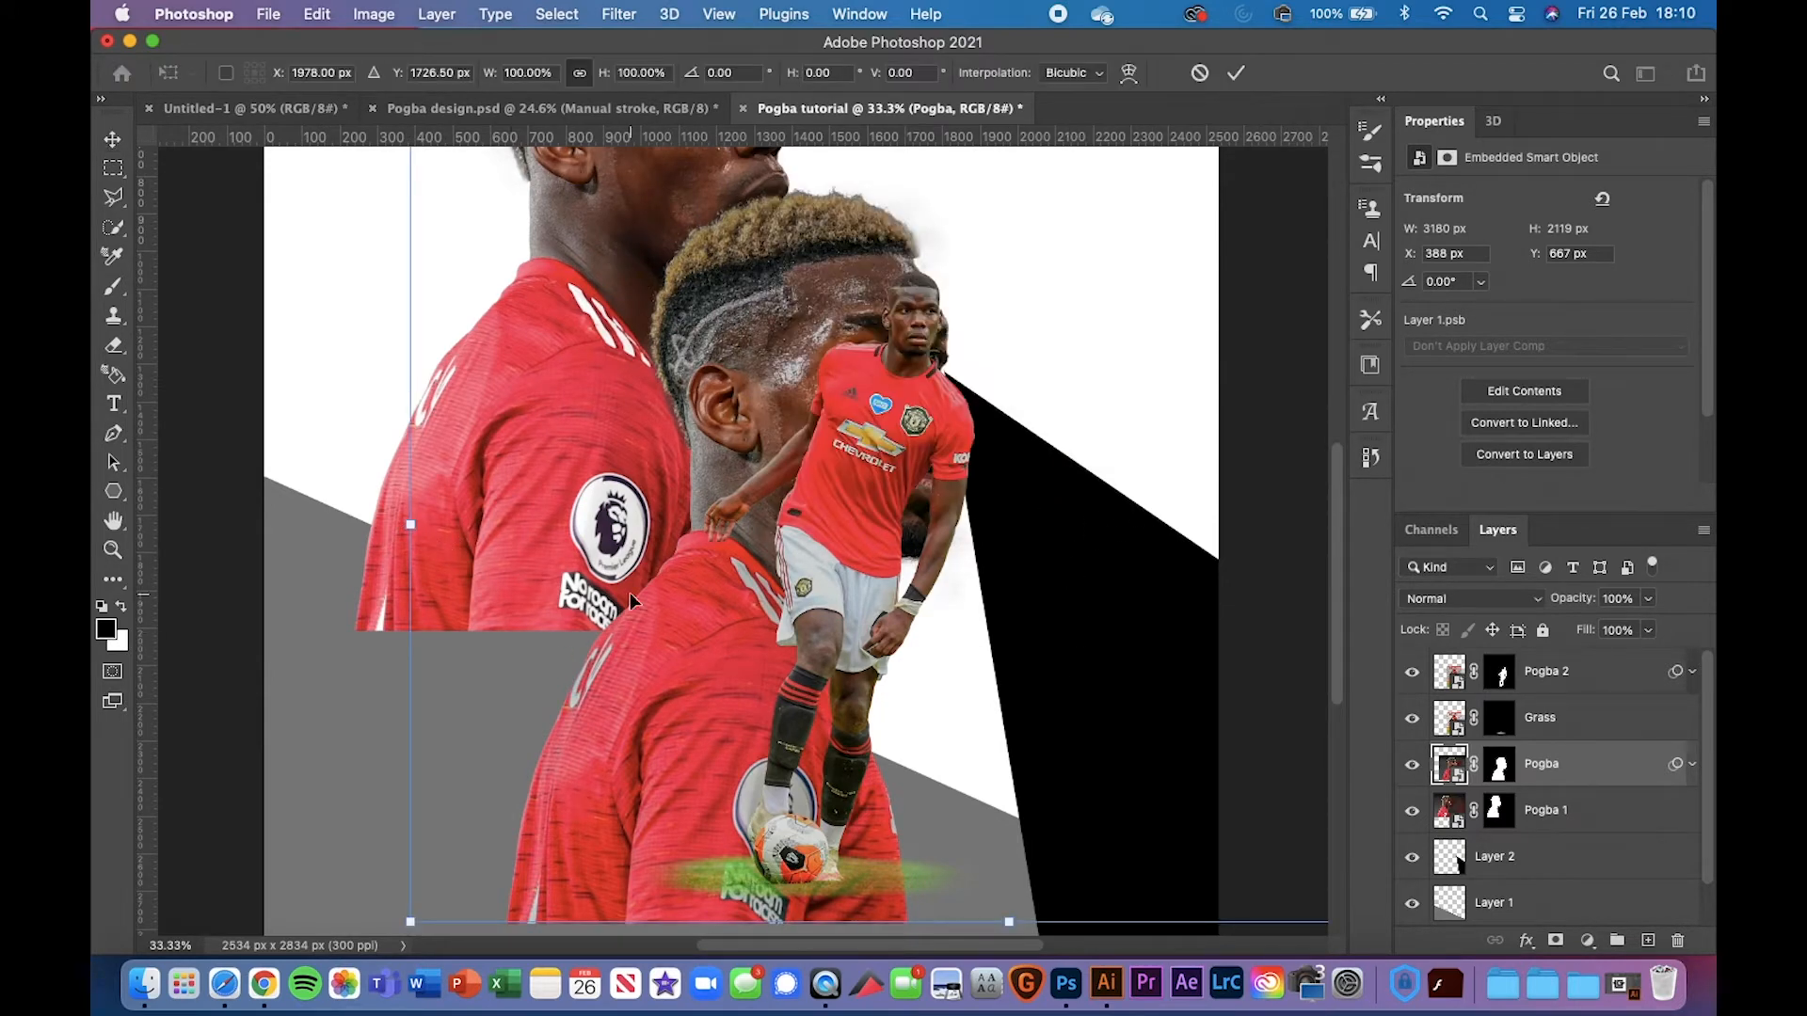
{"action": "key", "text": "super+minus"}
{"action": "key", "text": "super+minus"}
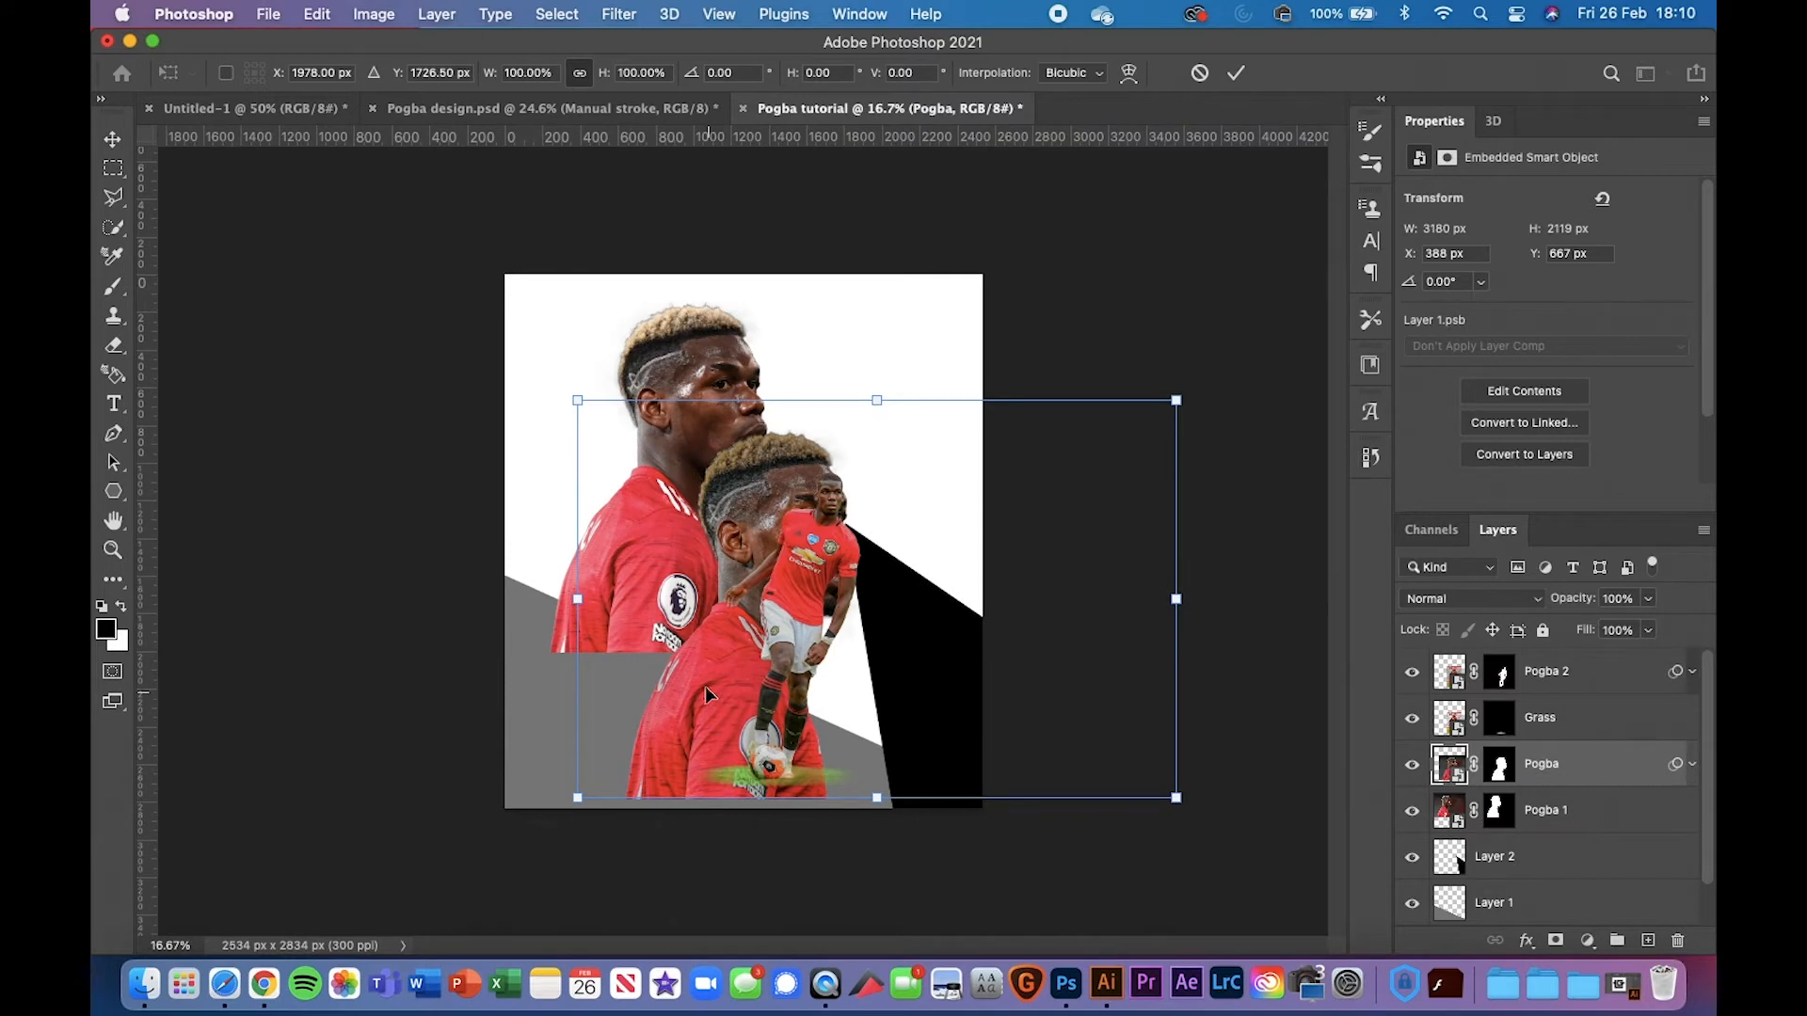
{"action": "left_click_drag", "start_coordinate": [707, 694], "coordinate": [663, 572]}
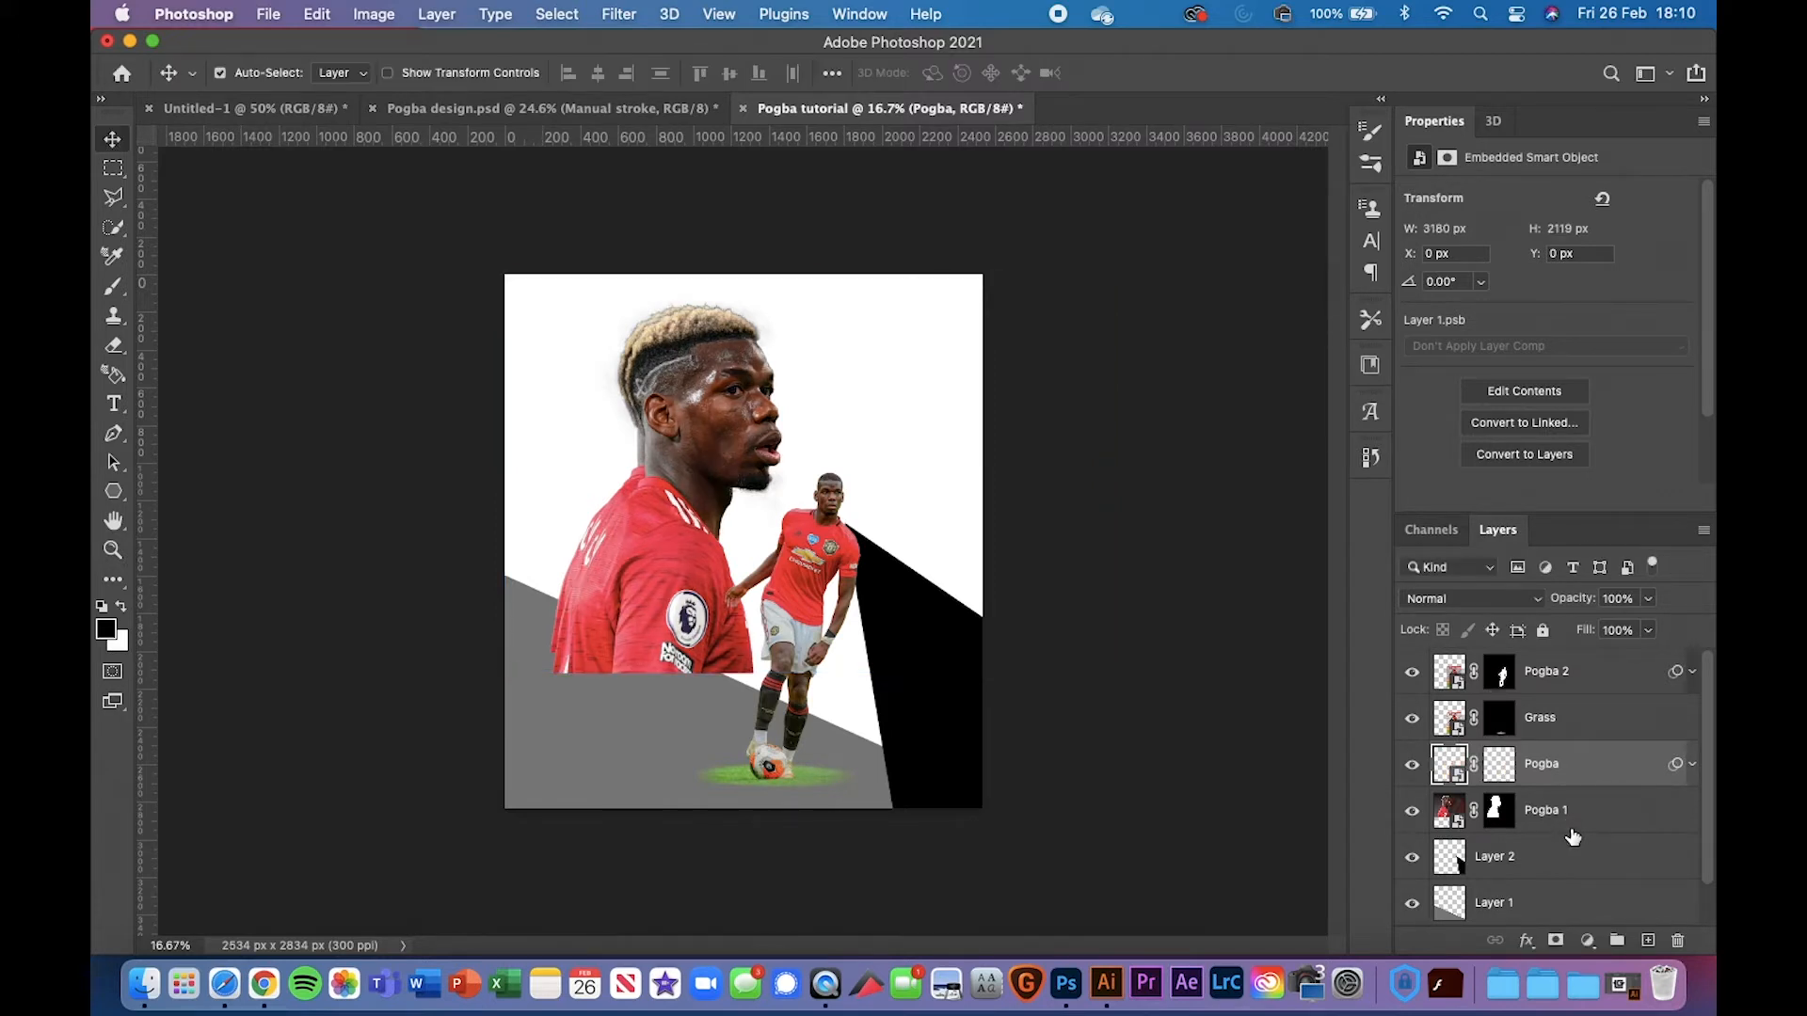
Commit the head placement, delete the old Pogba 1 head layer, and show the new layer's smart filters
{"action": "left_click", "coordinate": [1572, 830]}
{"action": "key", "text": "BackSpace"}
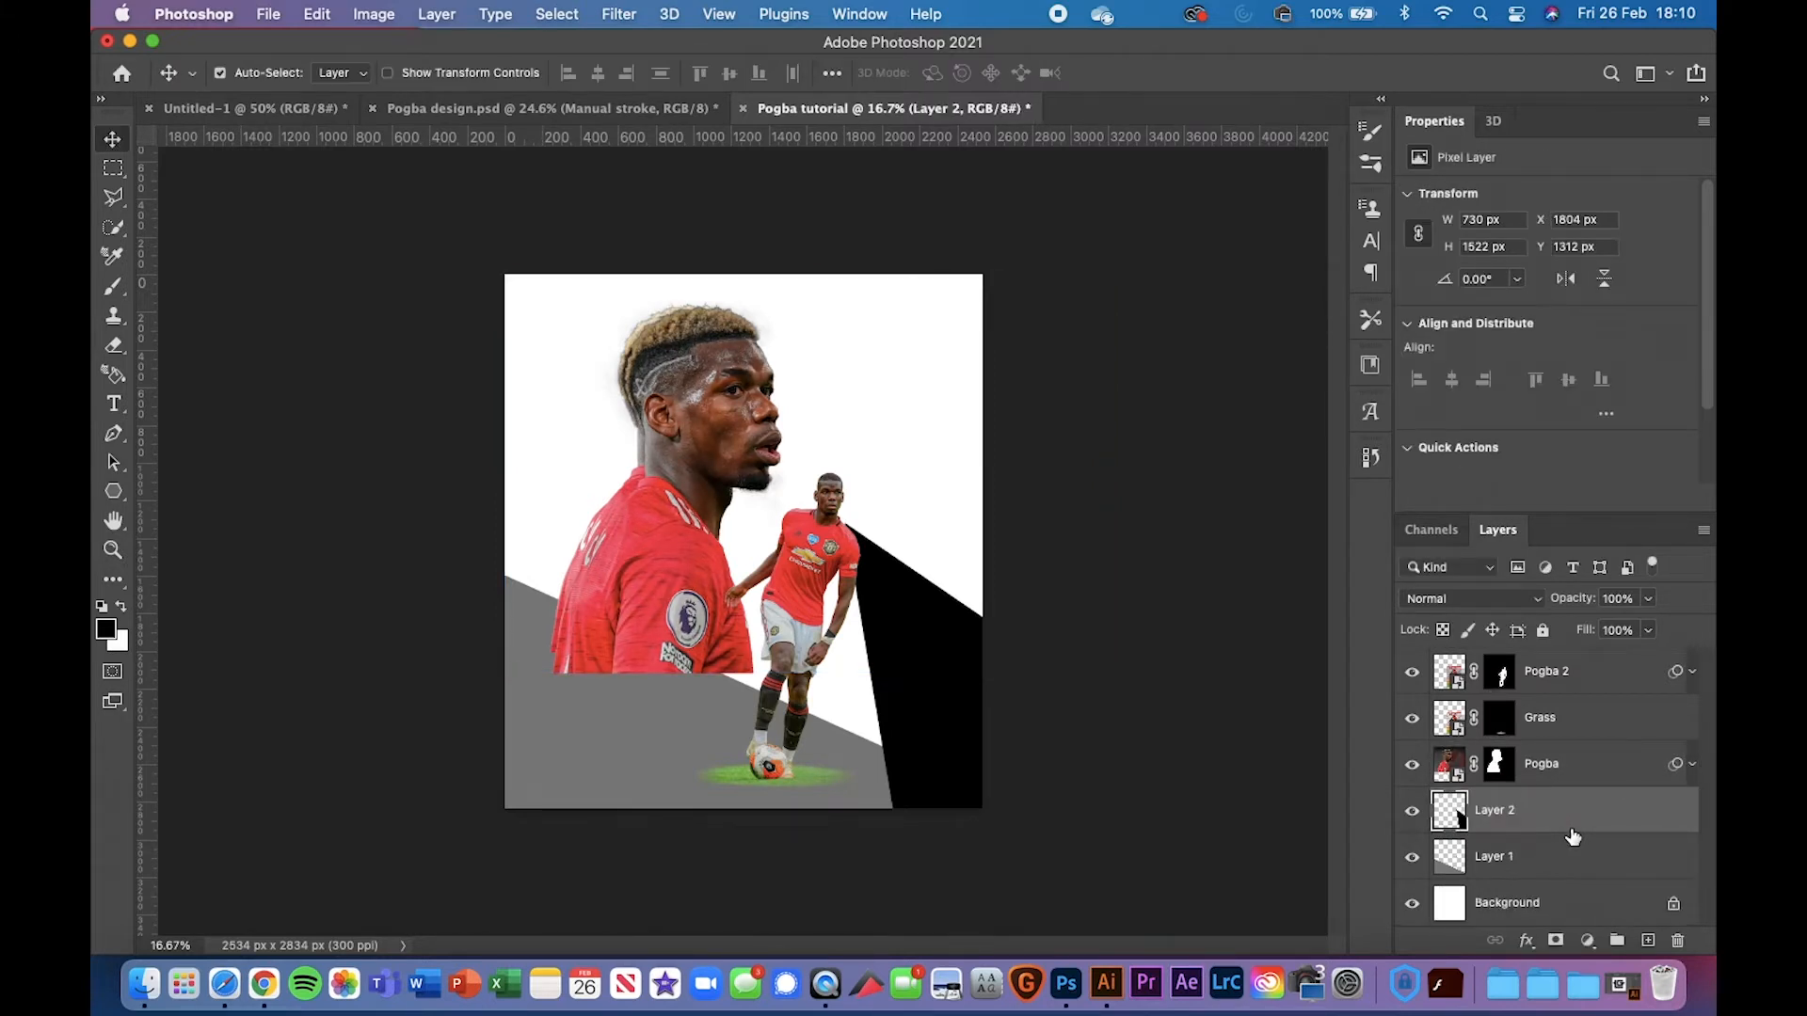
{"action": "left_click", "coordinate": [1621, 763]}
{"action": "left_click", "coordinate": [1692, 764]}
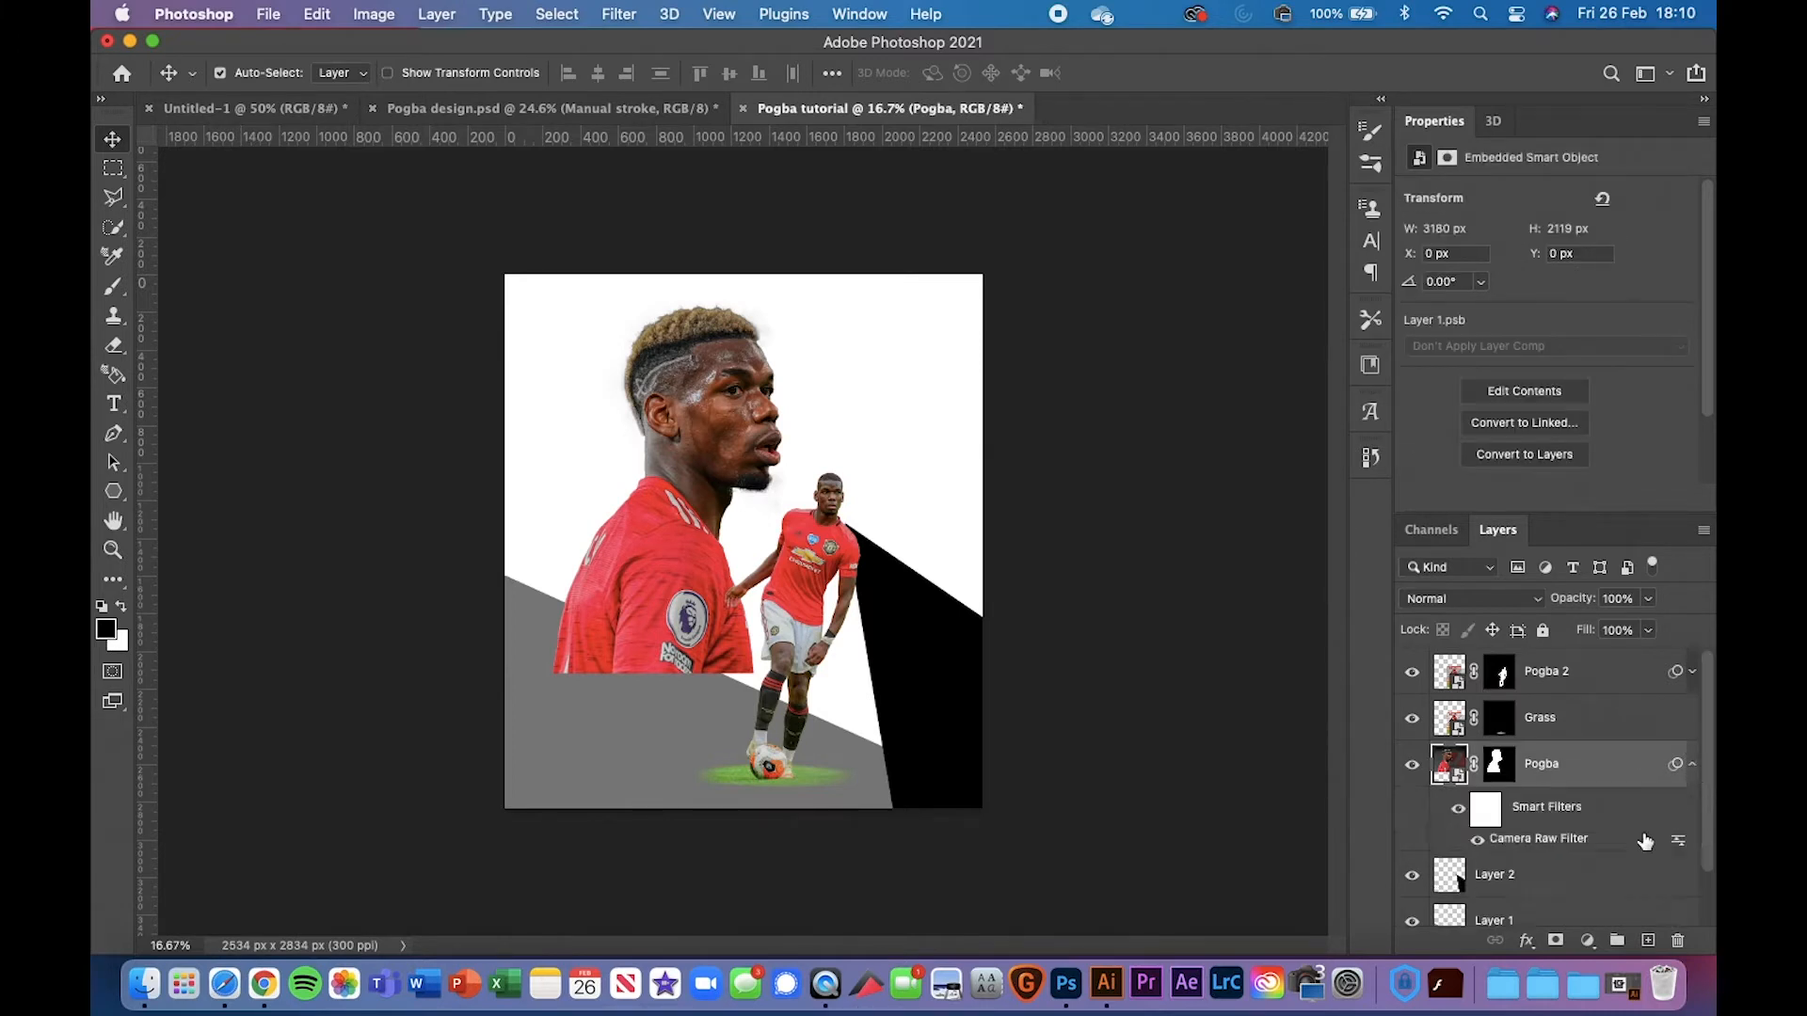
Review the head layer's Camera Raw settings, collapse the Basic section, and cancel without changes
{"action": "double_click", "coordinate": [1537, 840]}
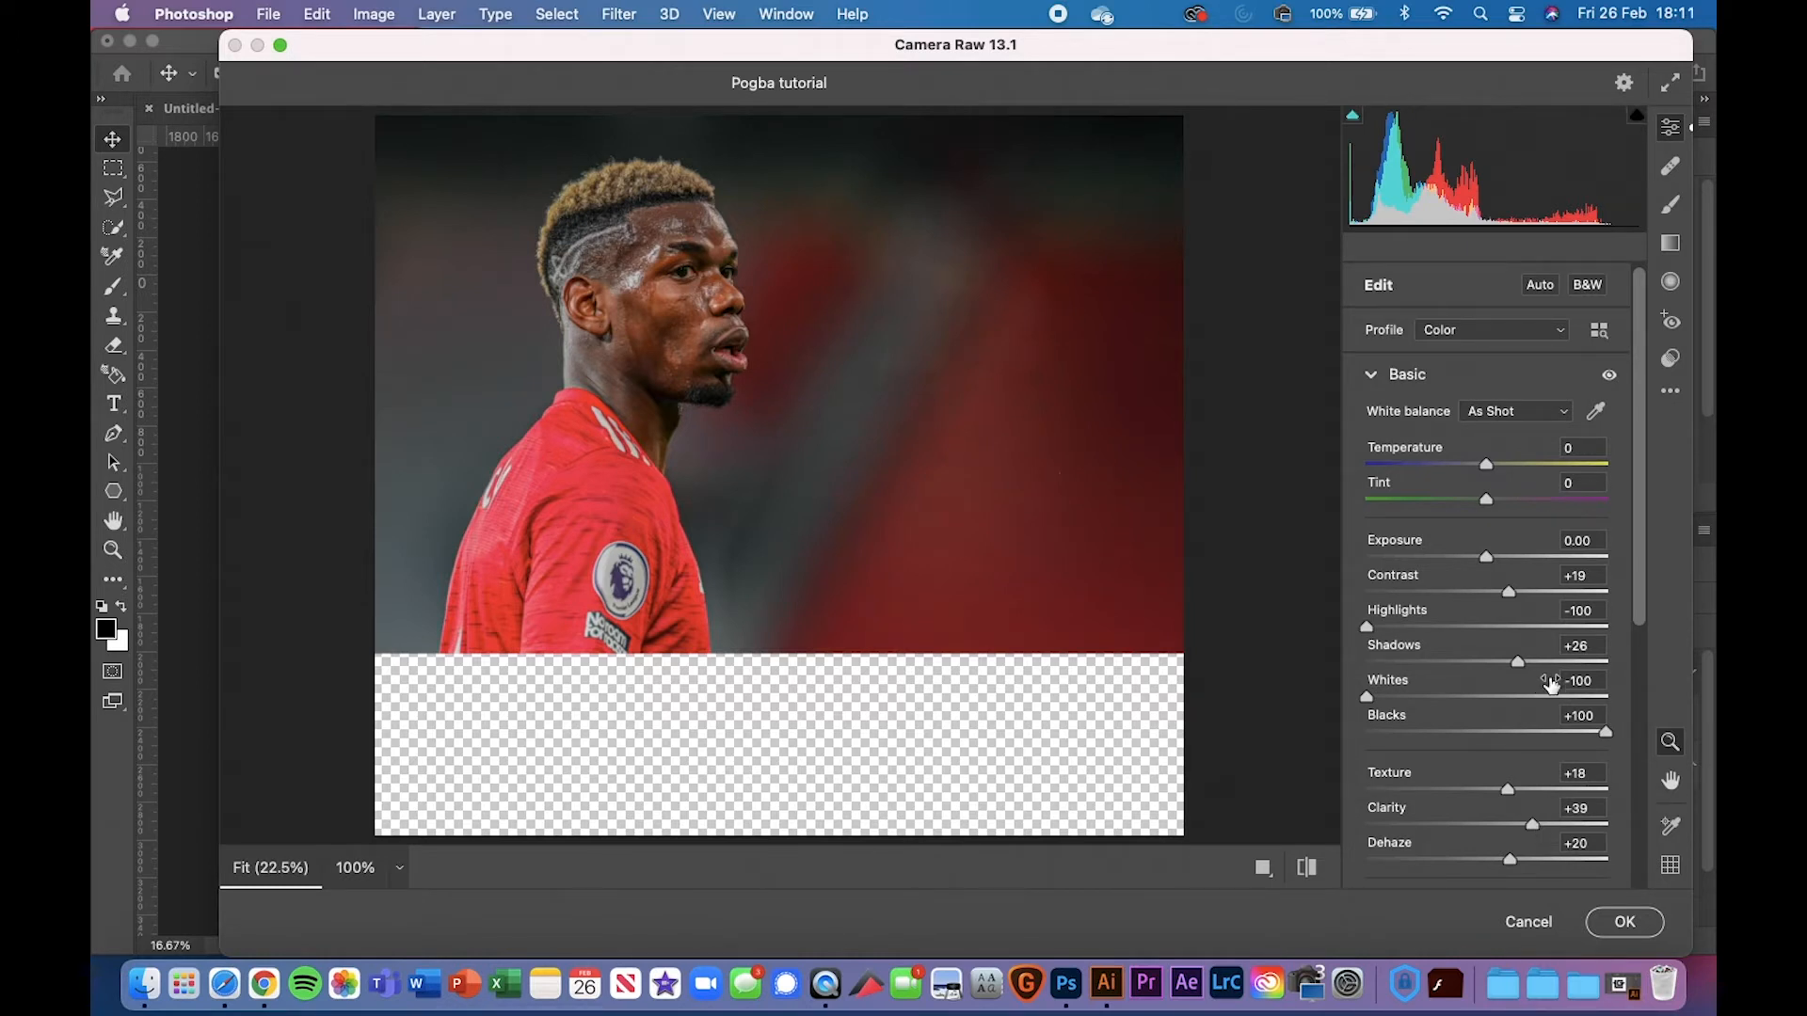
{"action": "scroll", "coordinate": [1571, 701], "scroll_direction": "down", "scroll_amount": 2}
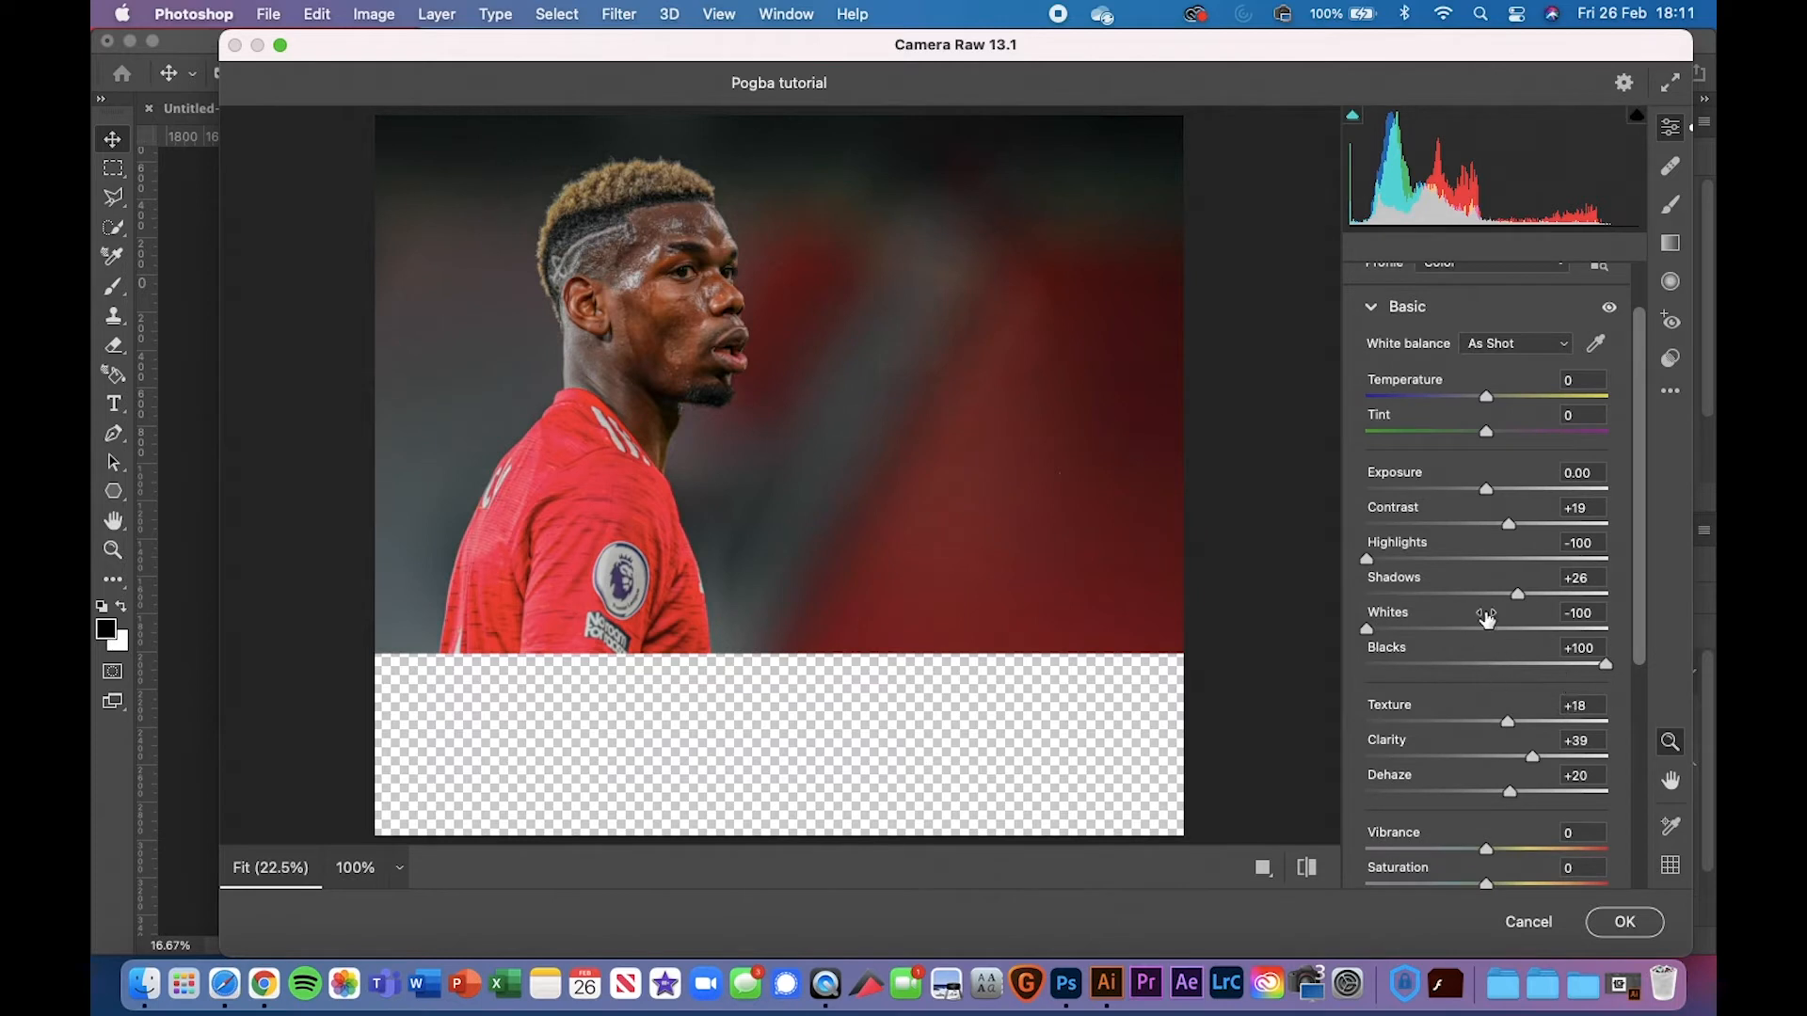
{"action": "scroll", "coordinate": [1506, 674], "scroll_direction": "down", "scroll_amount": 2}
{"action": "scroll", "coordinate": [1506, 674], "scroll_direction": "down", "scroll_amount": 1}
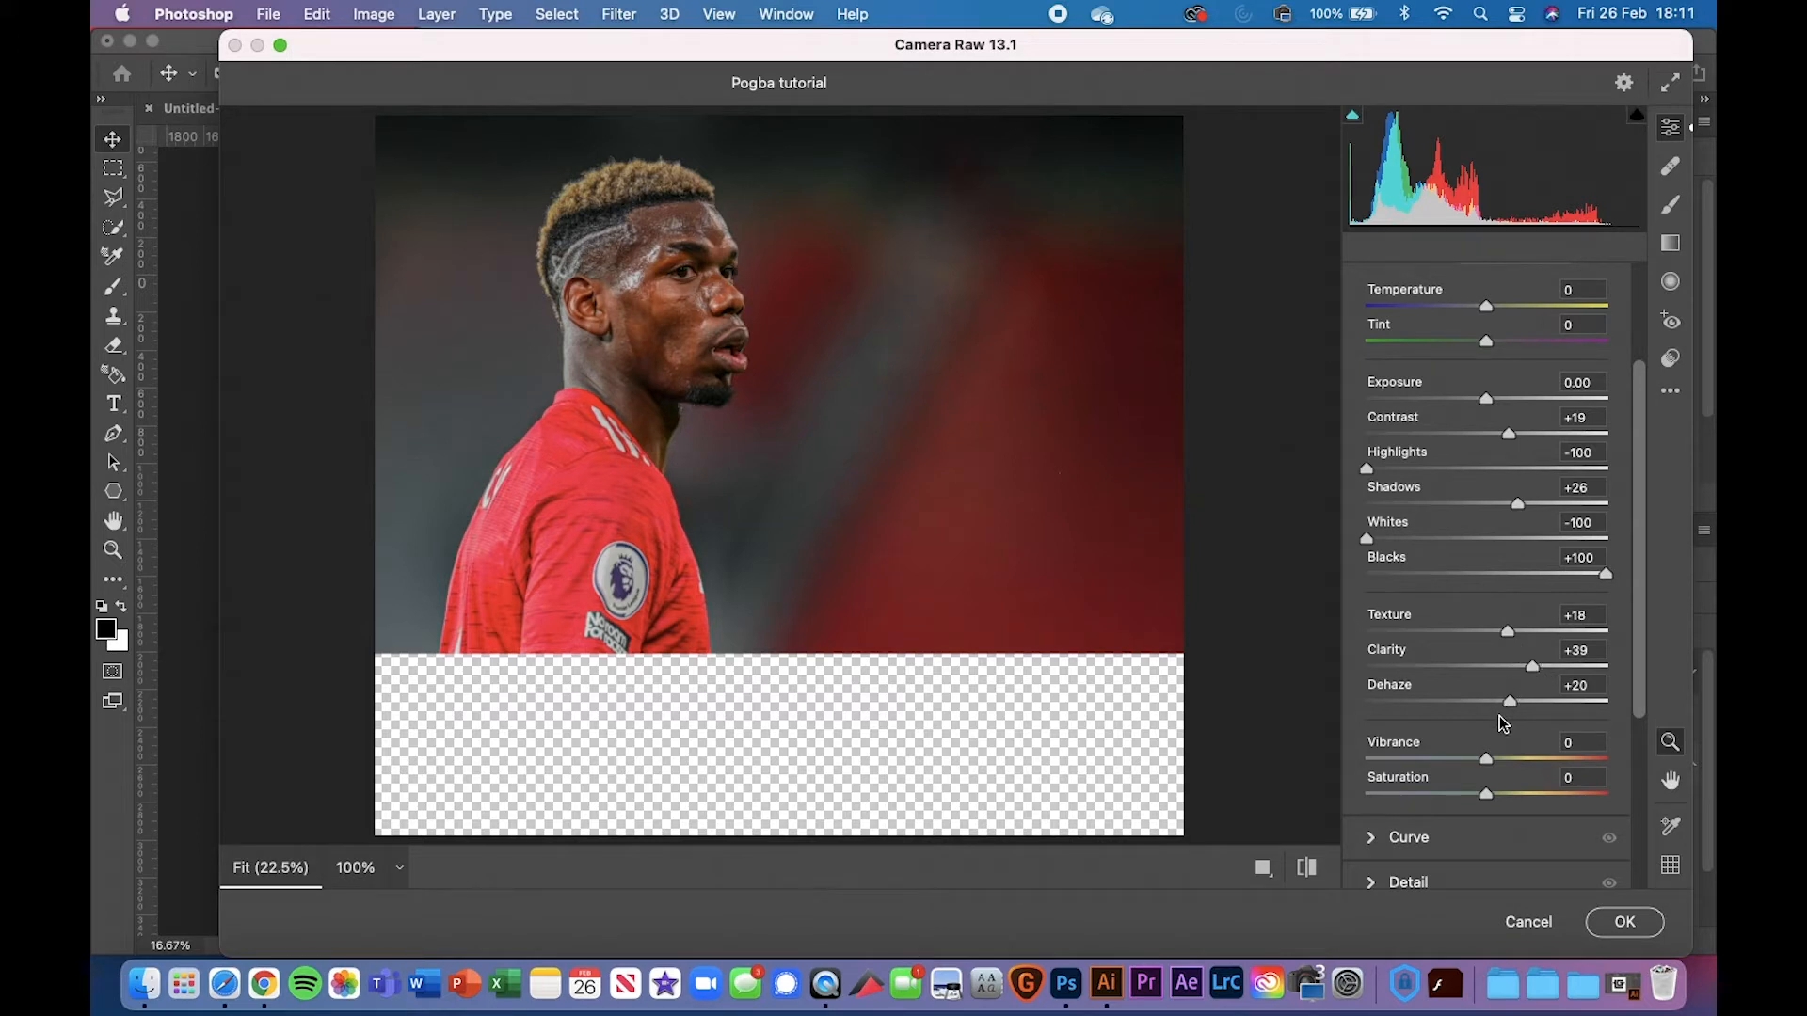
{"action": "scroll", "coordinate": [1500, 715], "scroll_direction": "down", "scroll_amount": 5}
{"action": "scroll", "coordinate": [1496, 697], "scroll_direction": "up", "scroll_amount": 10}
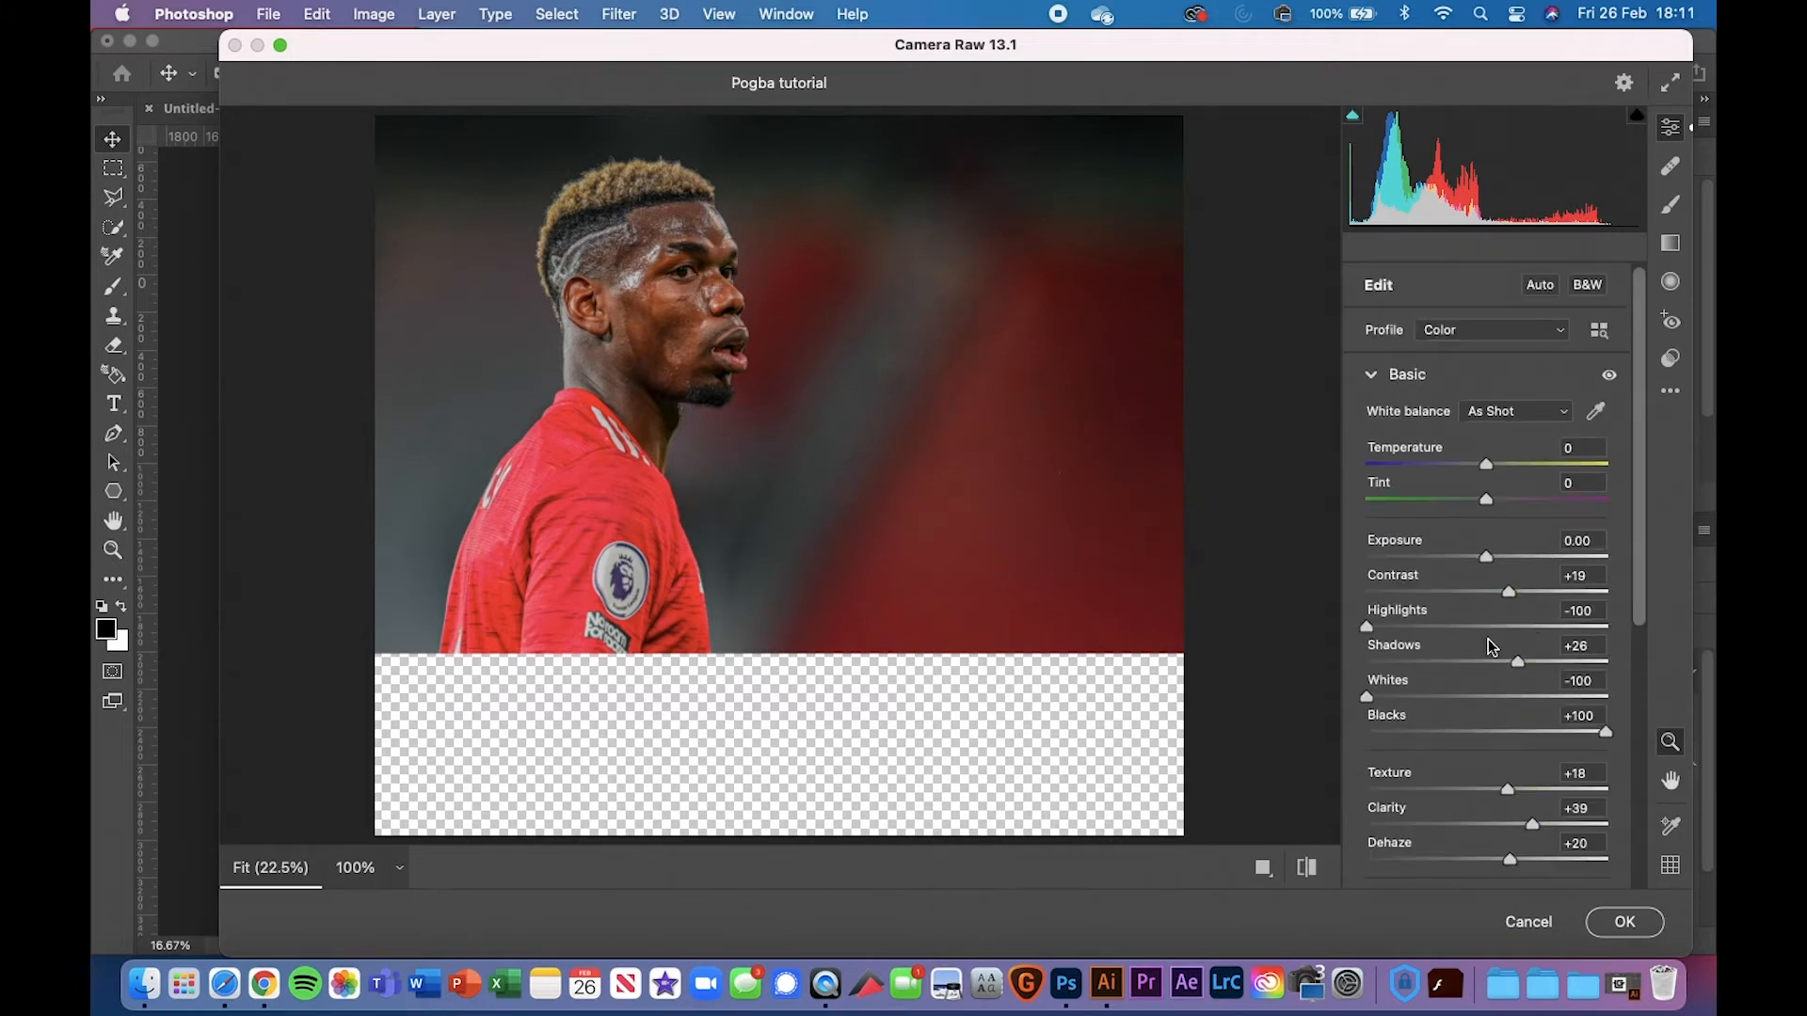
{"action": "left_click", "coordinate": [1370, 375]}
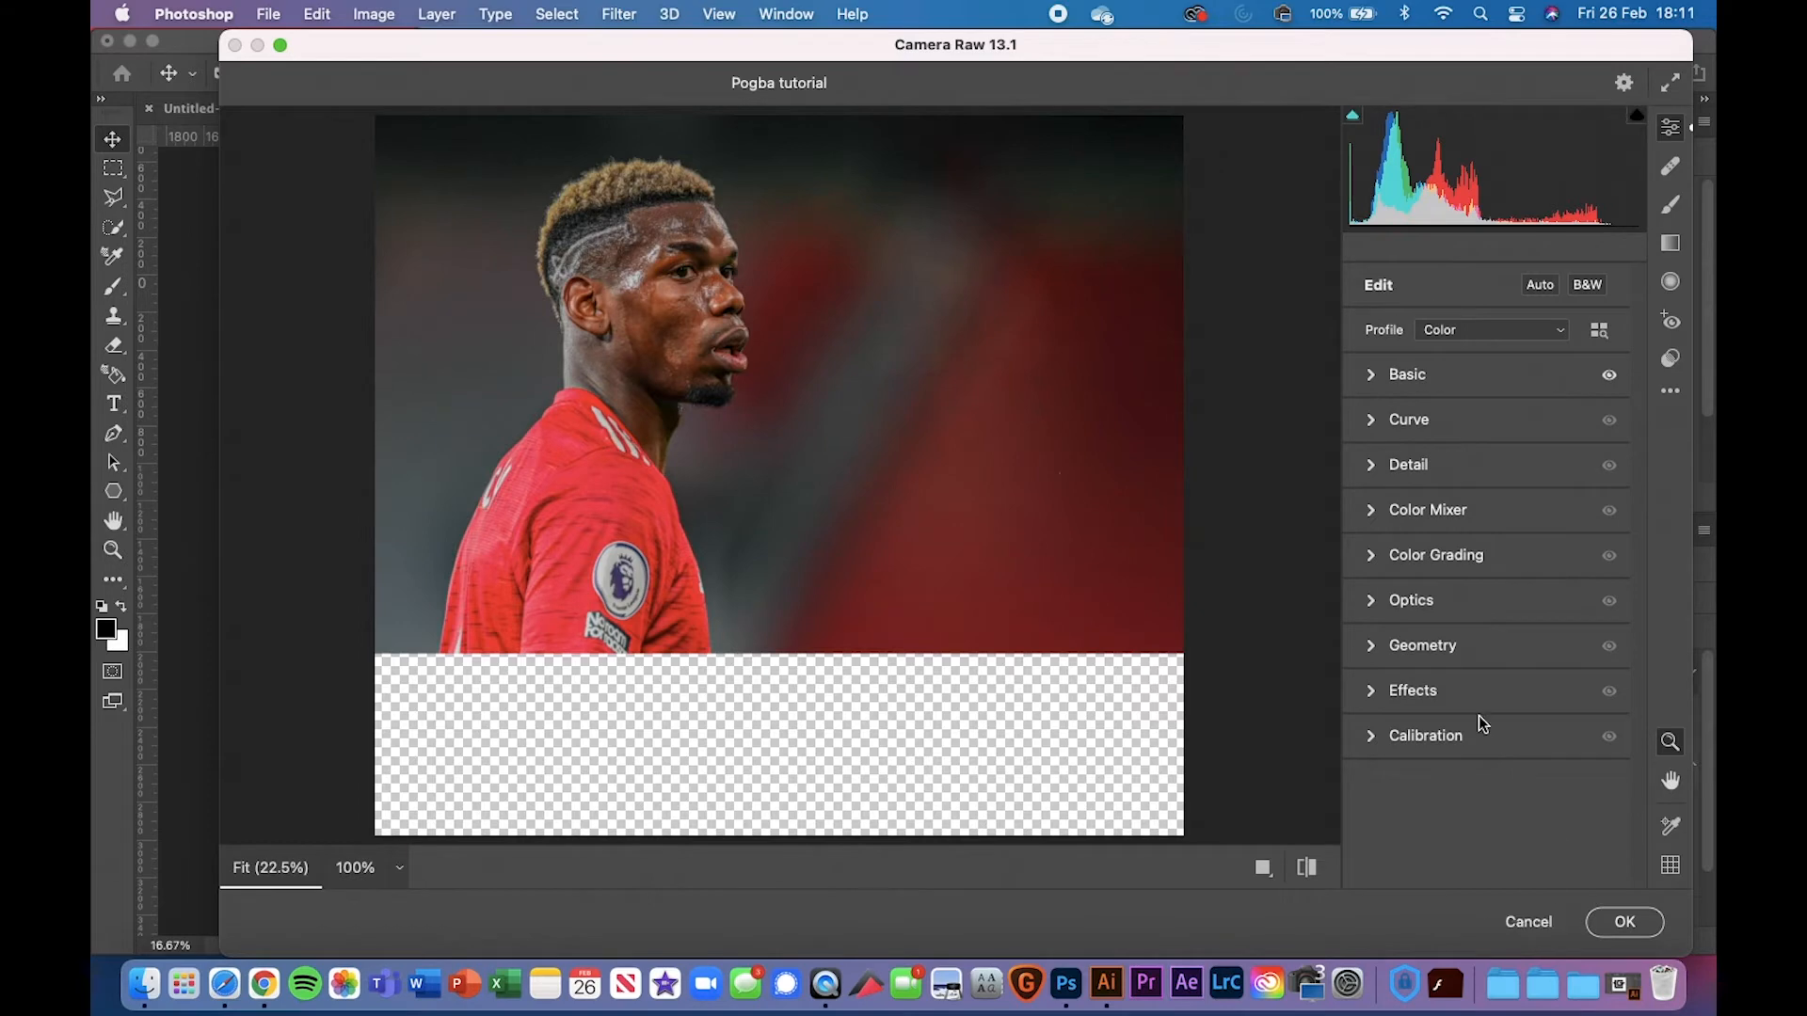
{"action": "left_click", "coordinate": [1515, 923]}
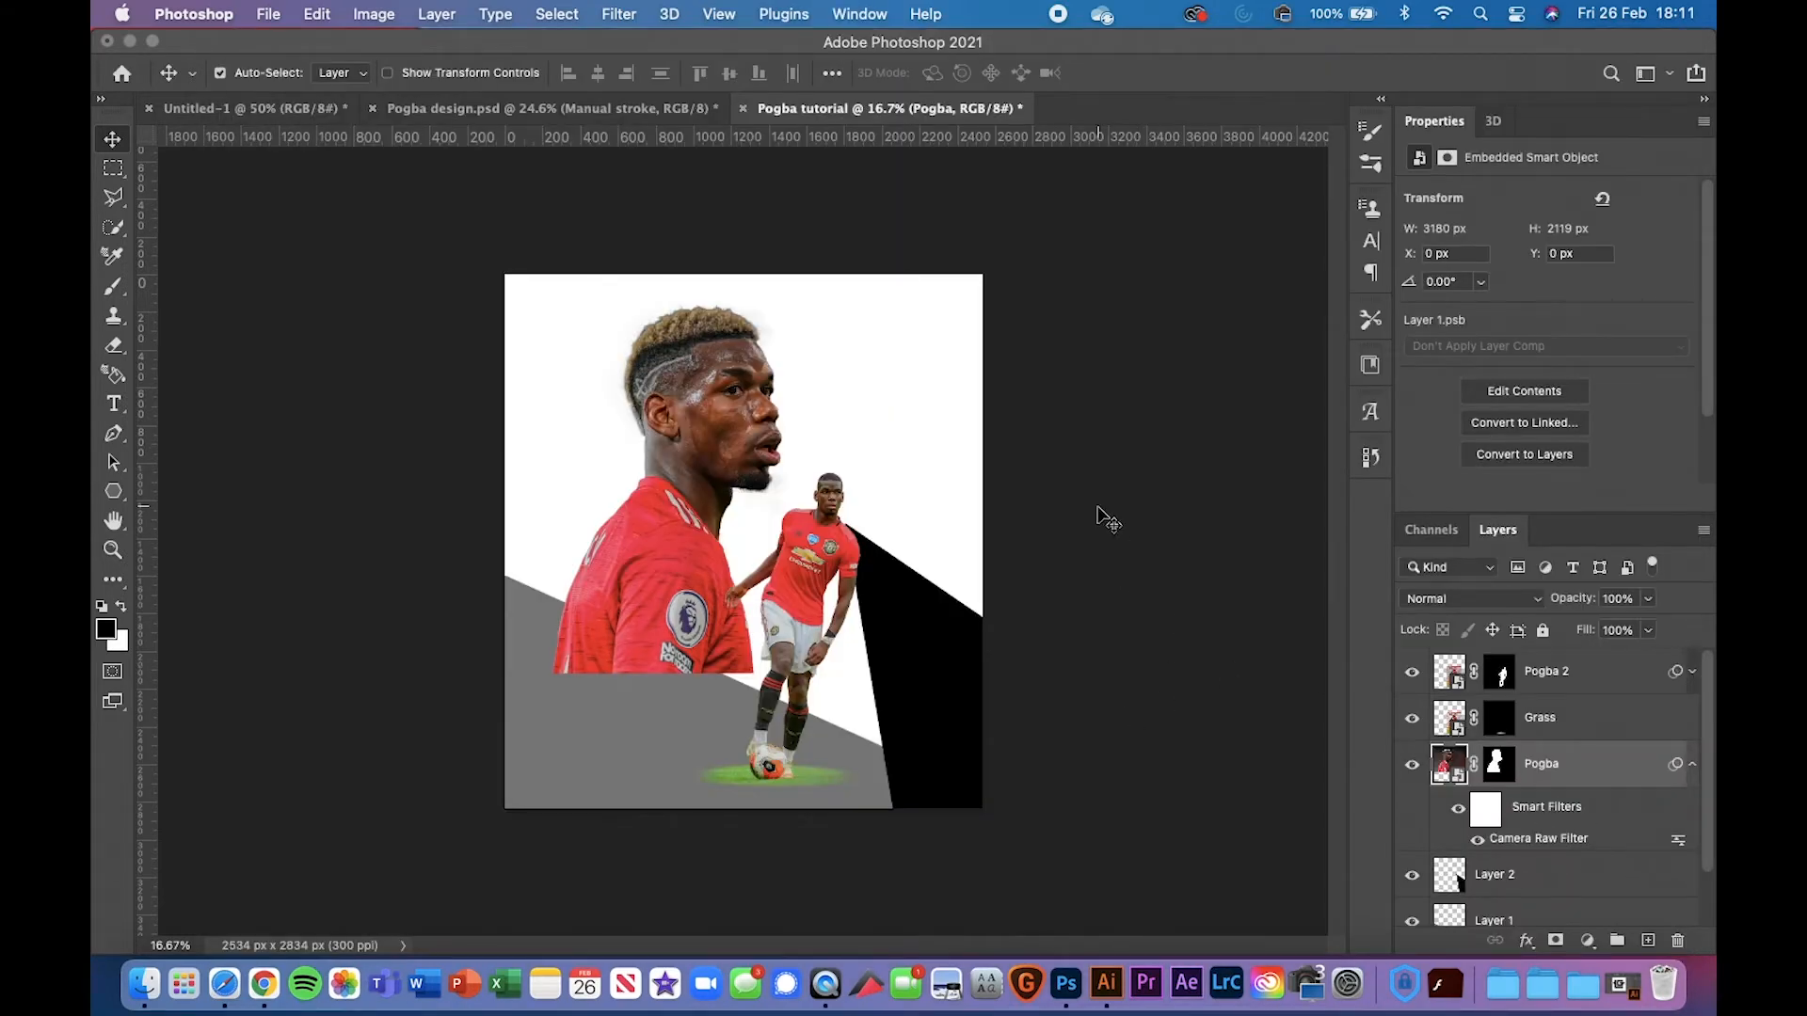
Collapse the Pogba layer's Smart Filters and select Layer 1 via the grey angled shape
{"action": "key", "text": "super+equal"}
{"action": "key", "text": "super+equal"}
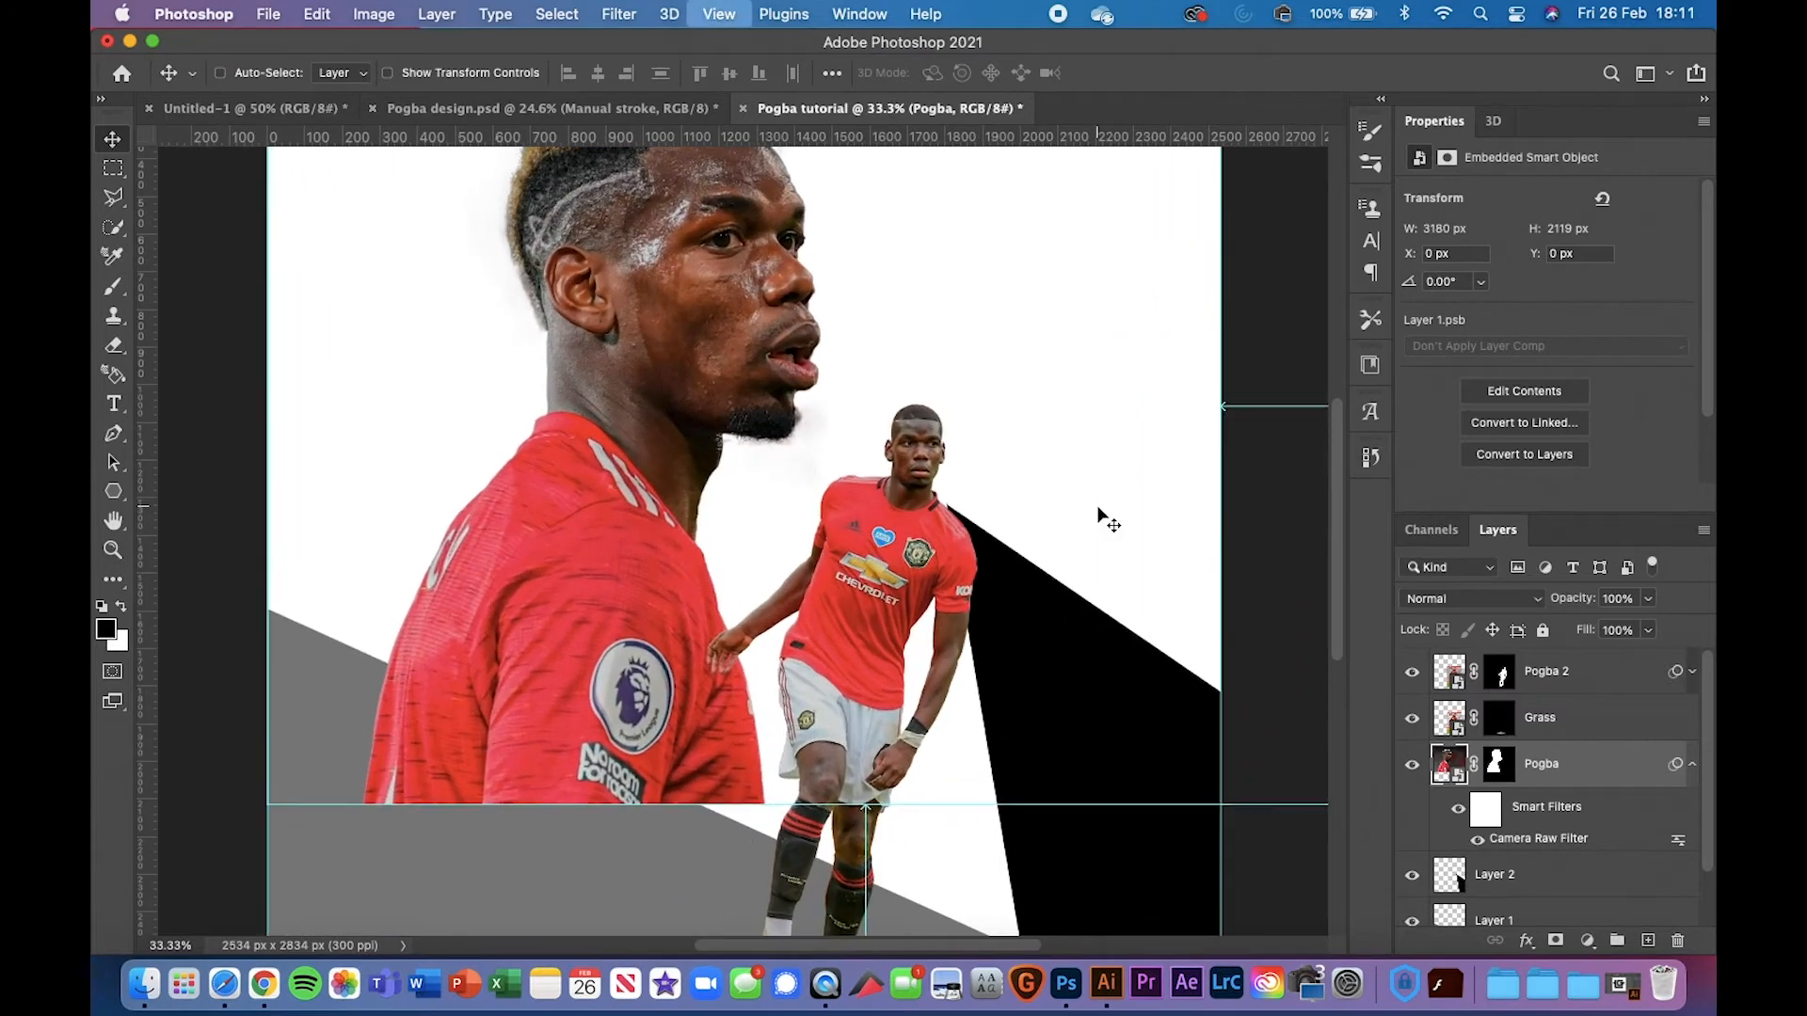
{"action": "key", "text": "super+minus"}
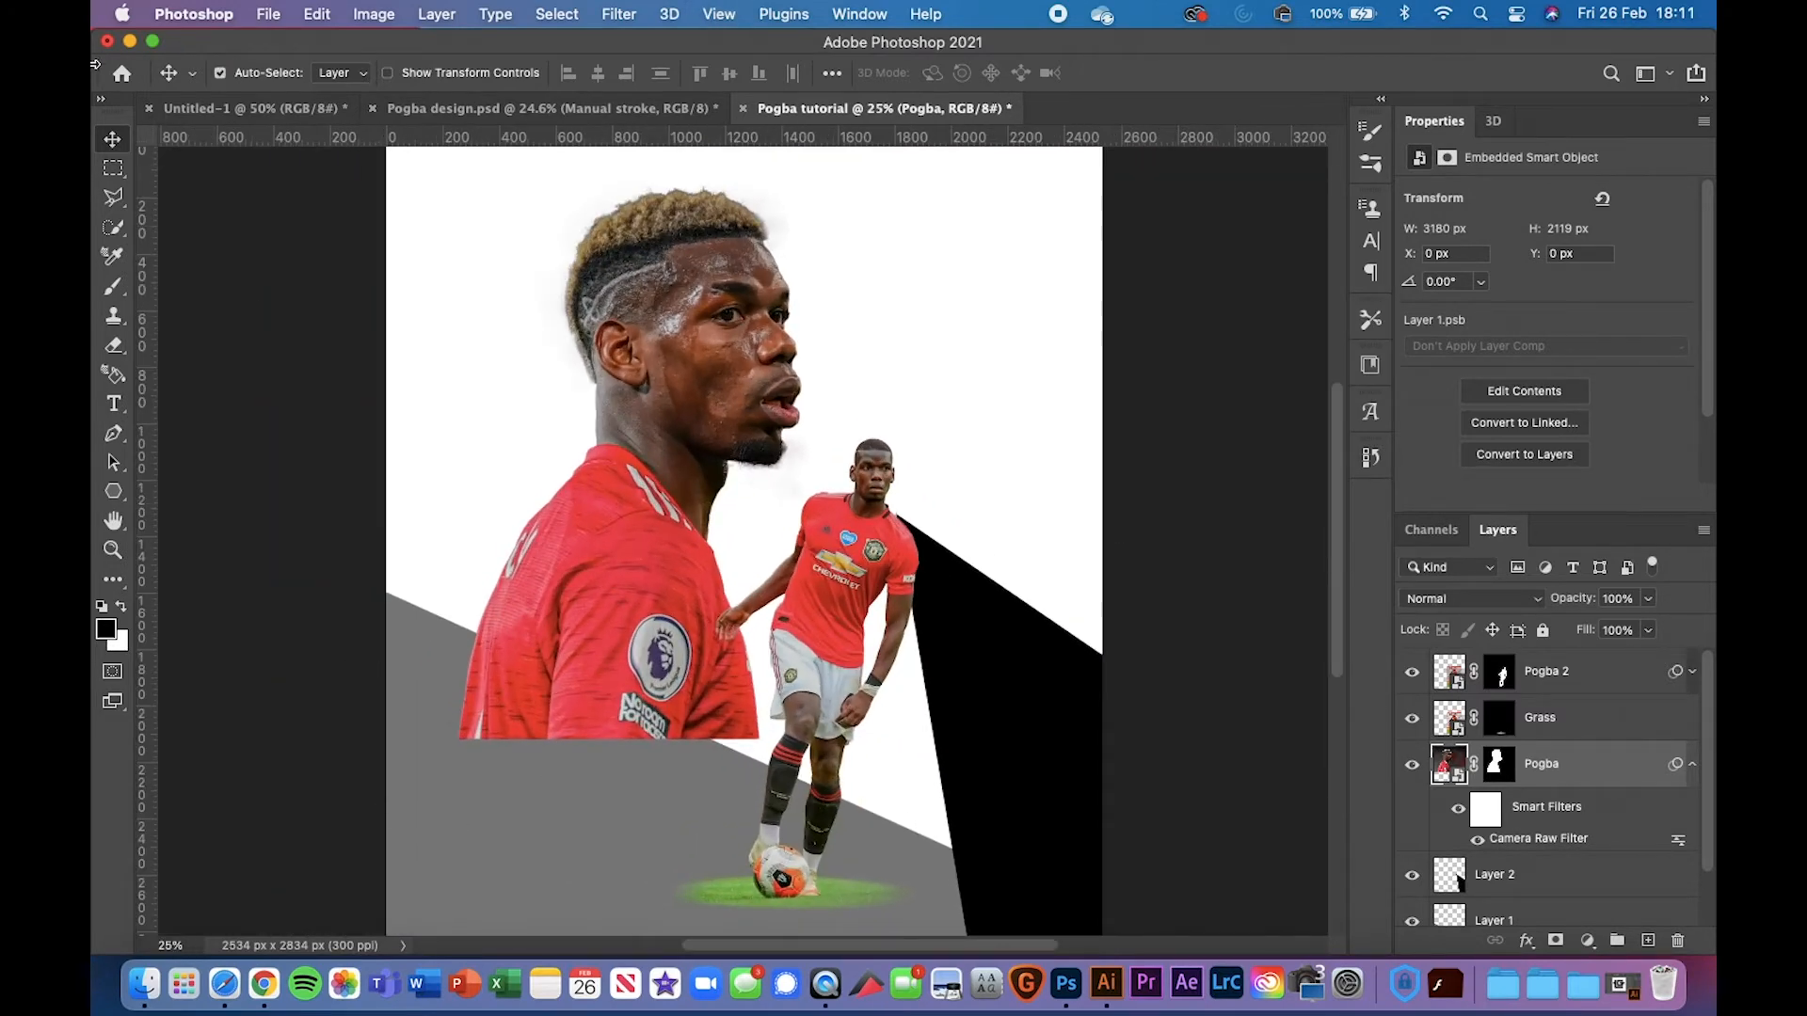
{"action": "scroll", "coordinate": [414, 753], "scroll_direction": "down", "scroll_amount": 5}
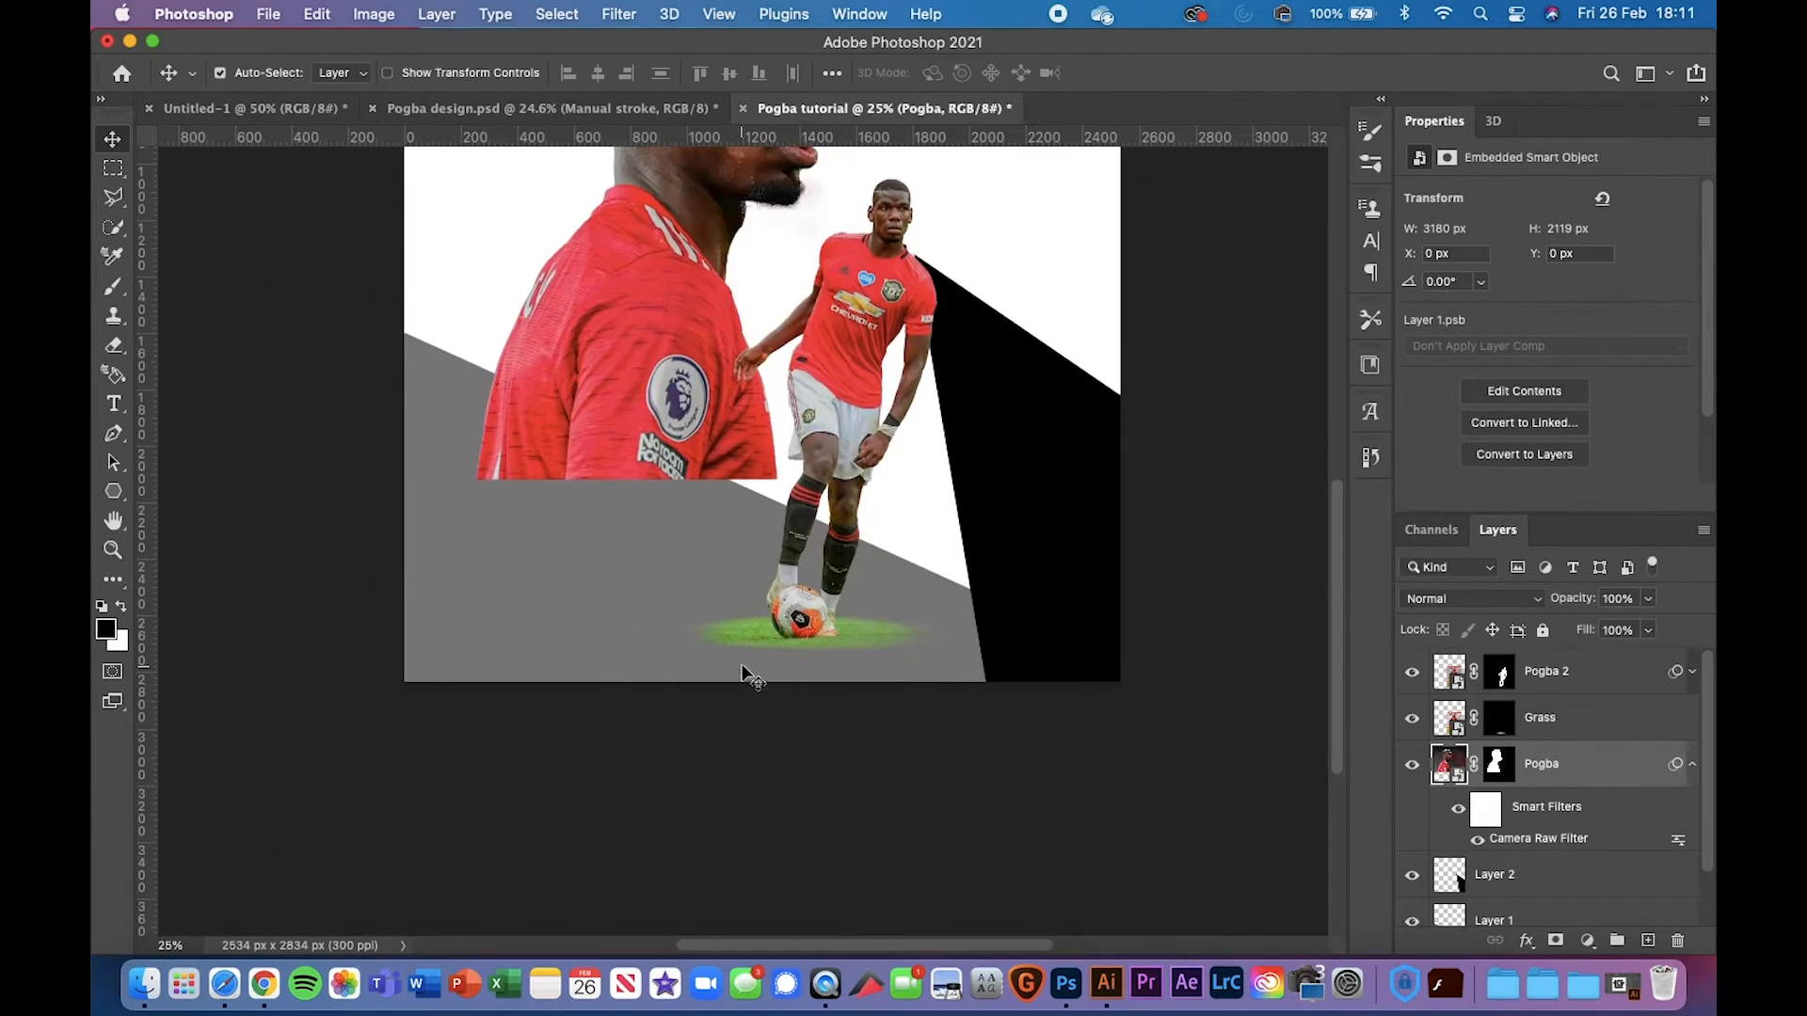
{"action": "left_click", "coordinate": [1693, 765]}
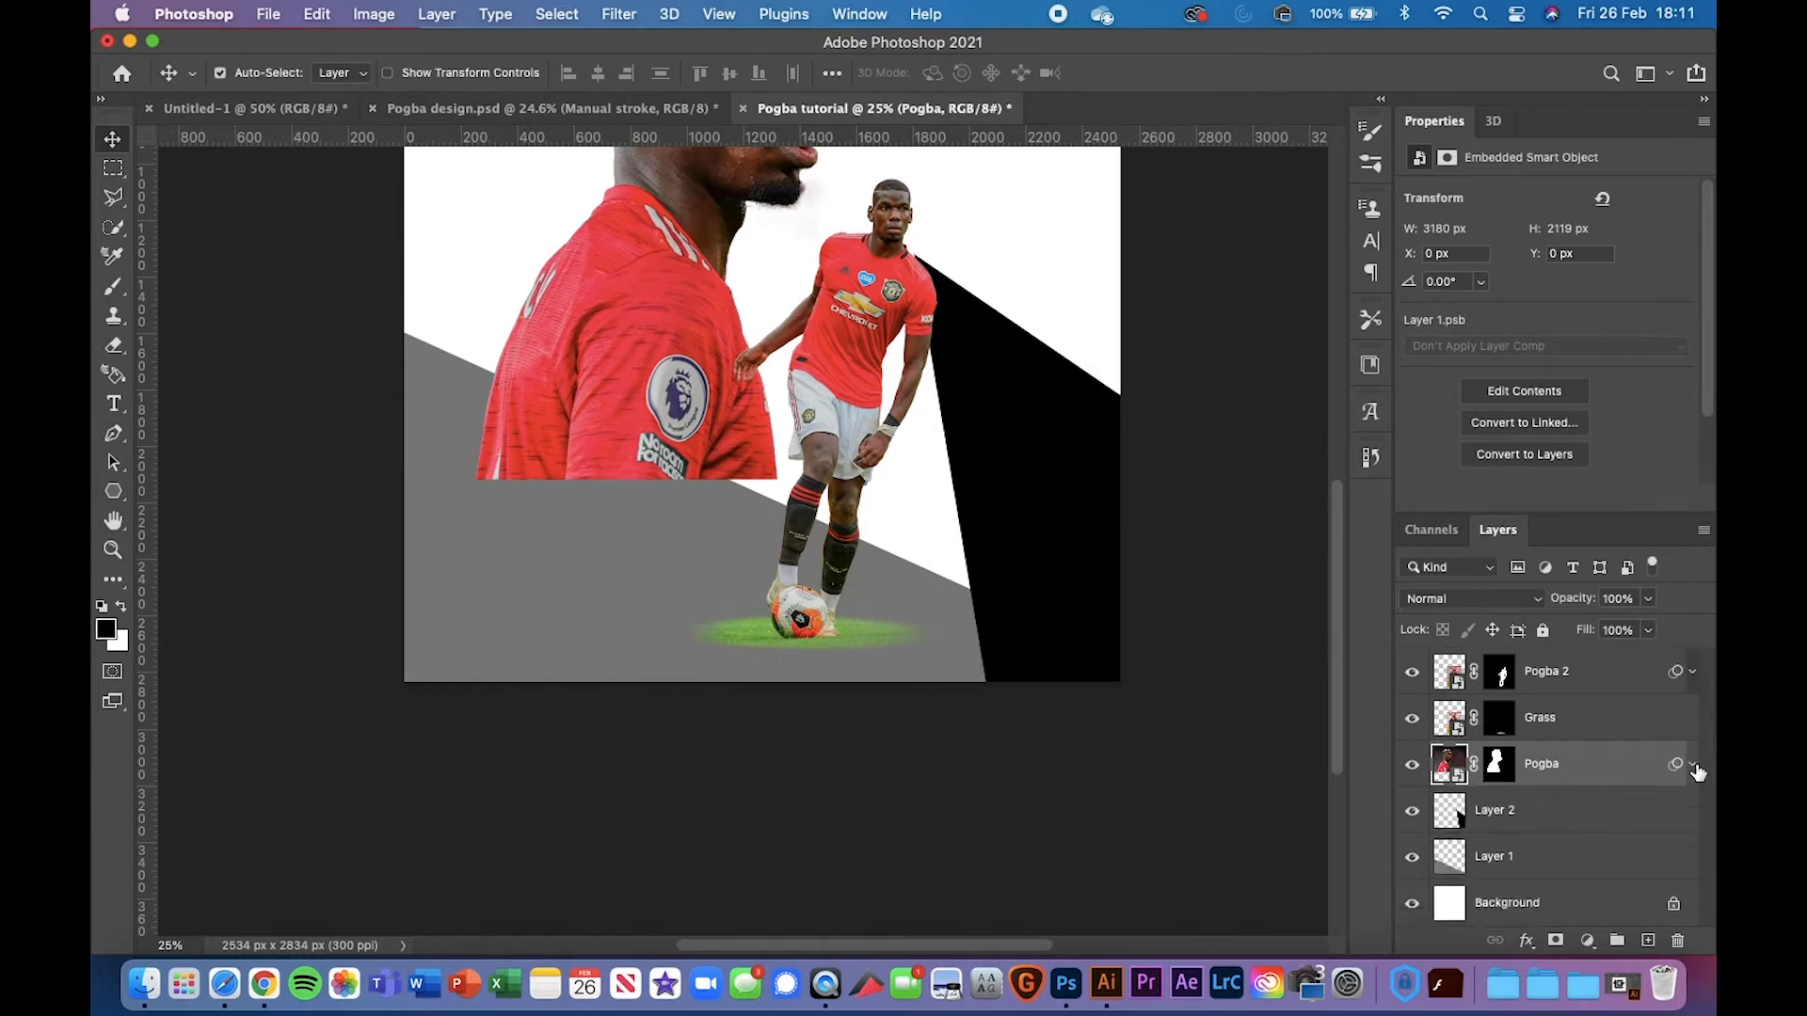
{"action": "left_click", "coordinate": [553, 568]}
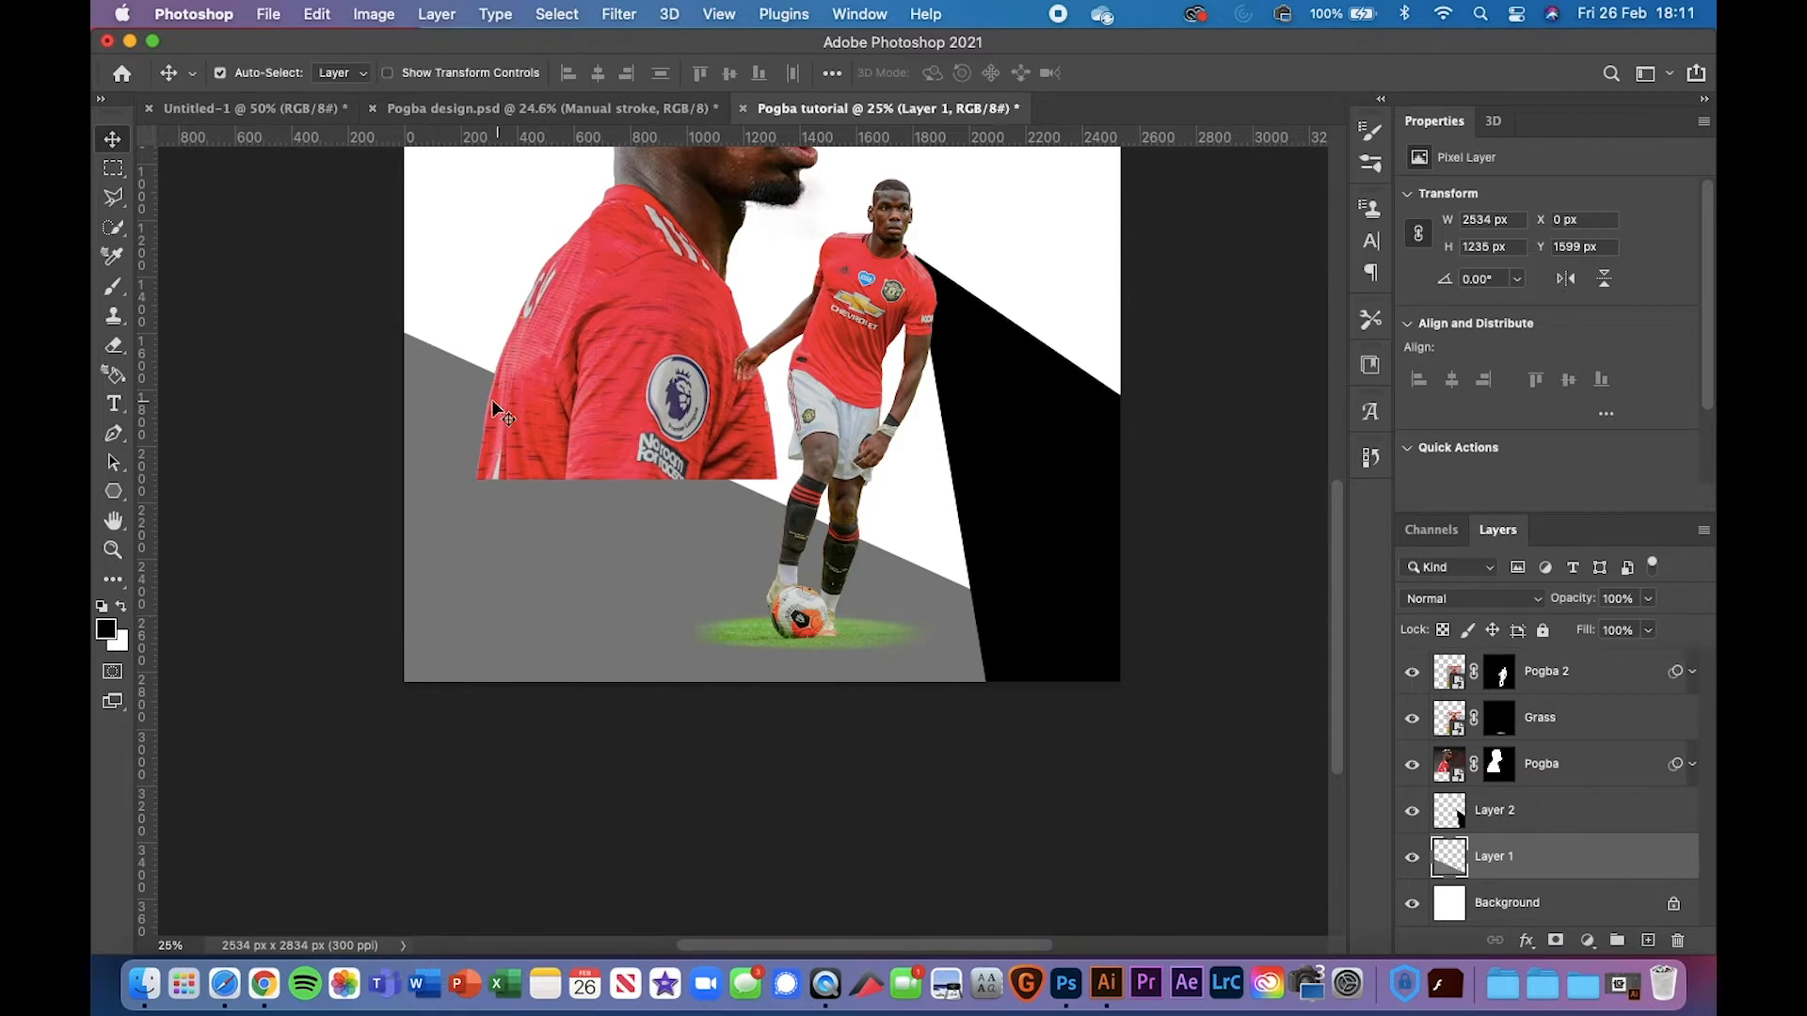
Copy Gradient Fill 1 from the Pogba design.psd reference and return to the tutorial document
{"action": "scroll", "coordinate": [482, 717], "scroll_direction": "up", "scroll_amount": 5}
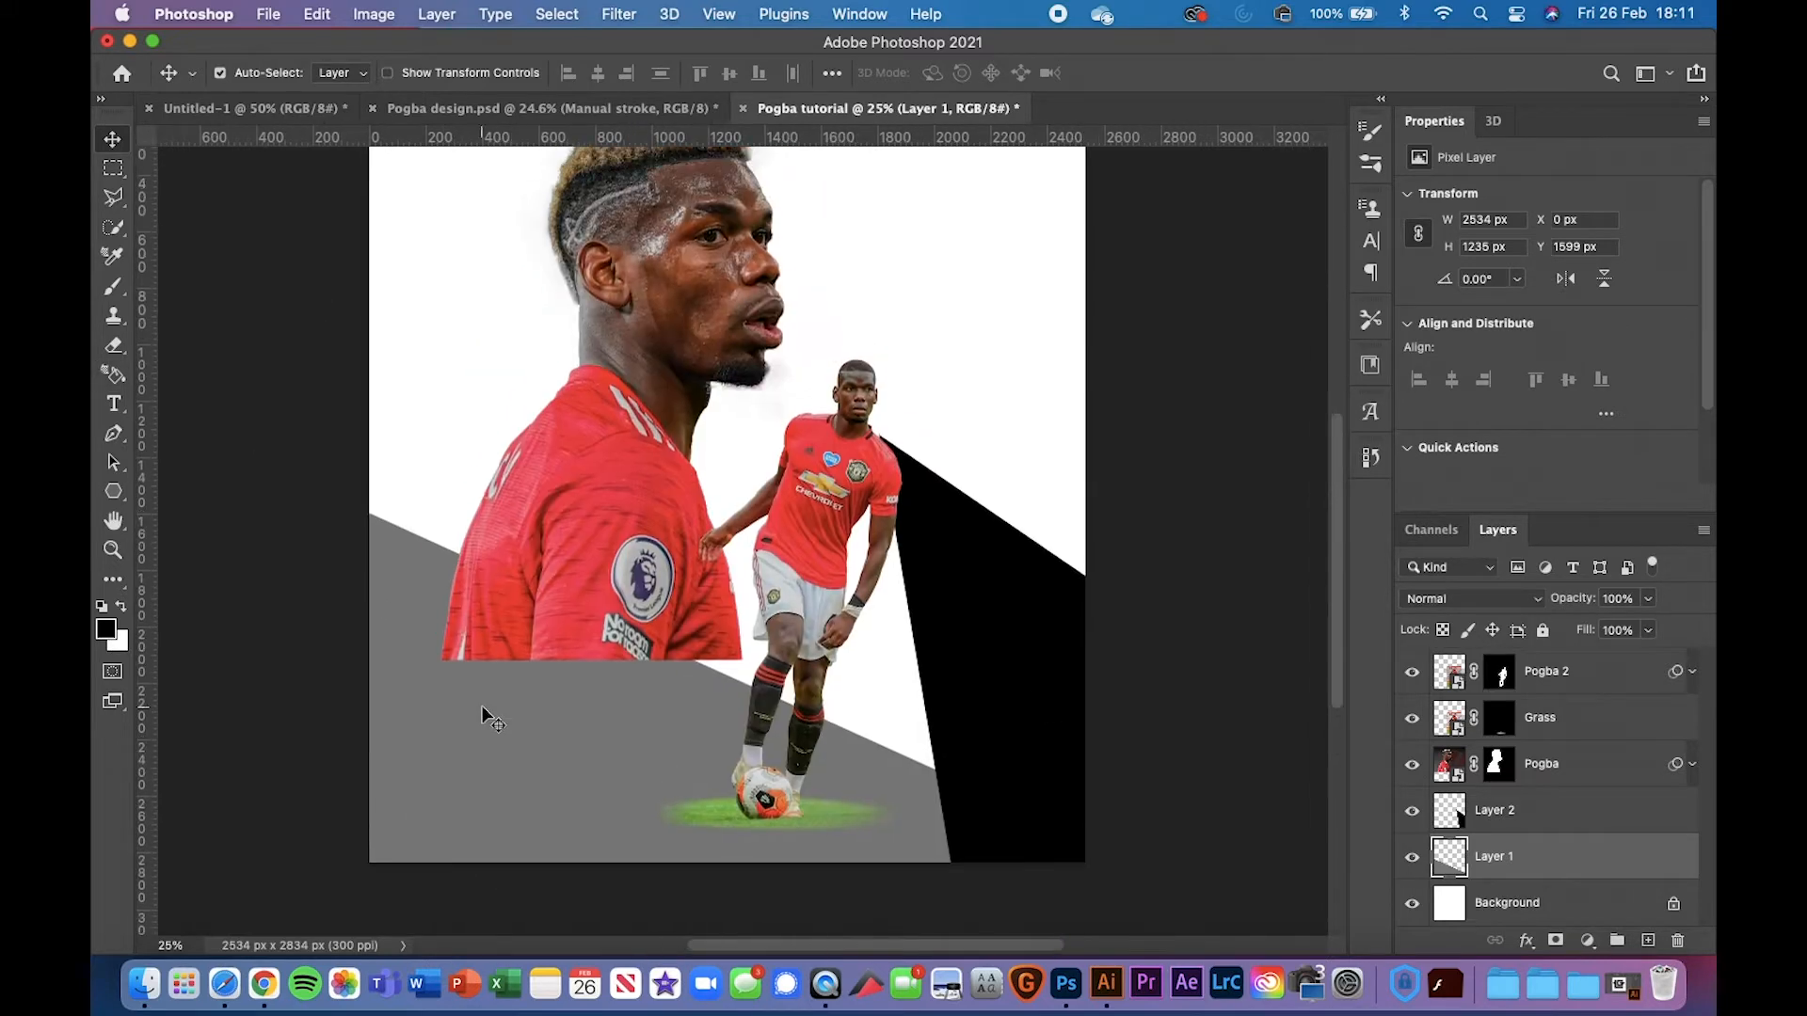
{"action": "left_click", "coordinate": [603, 109]}
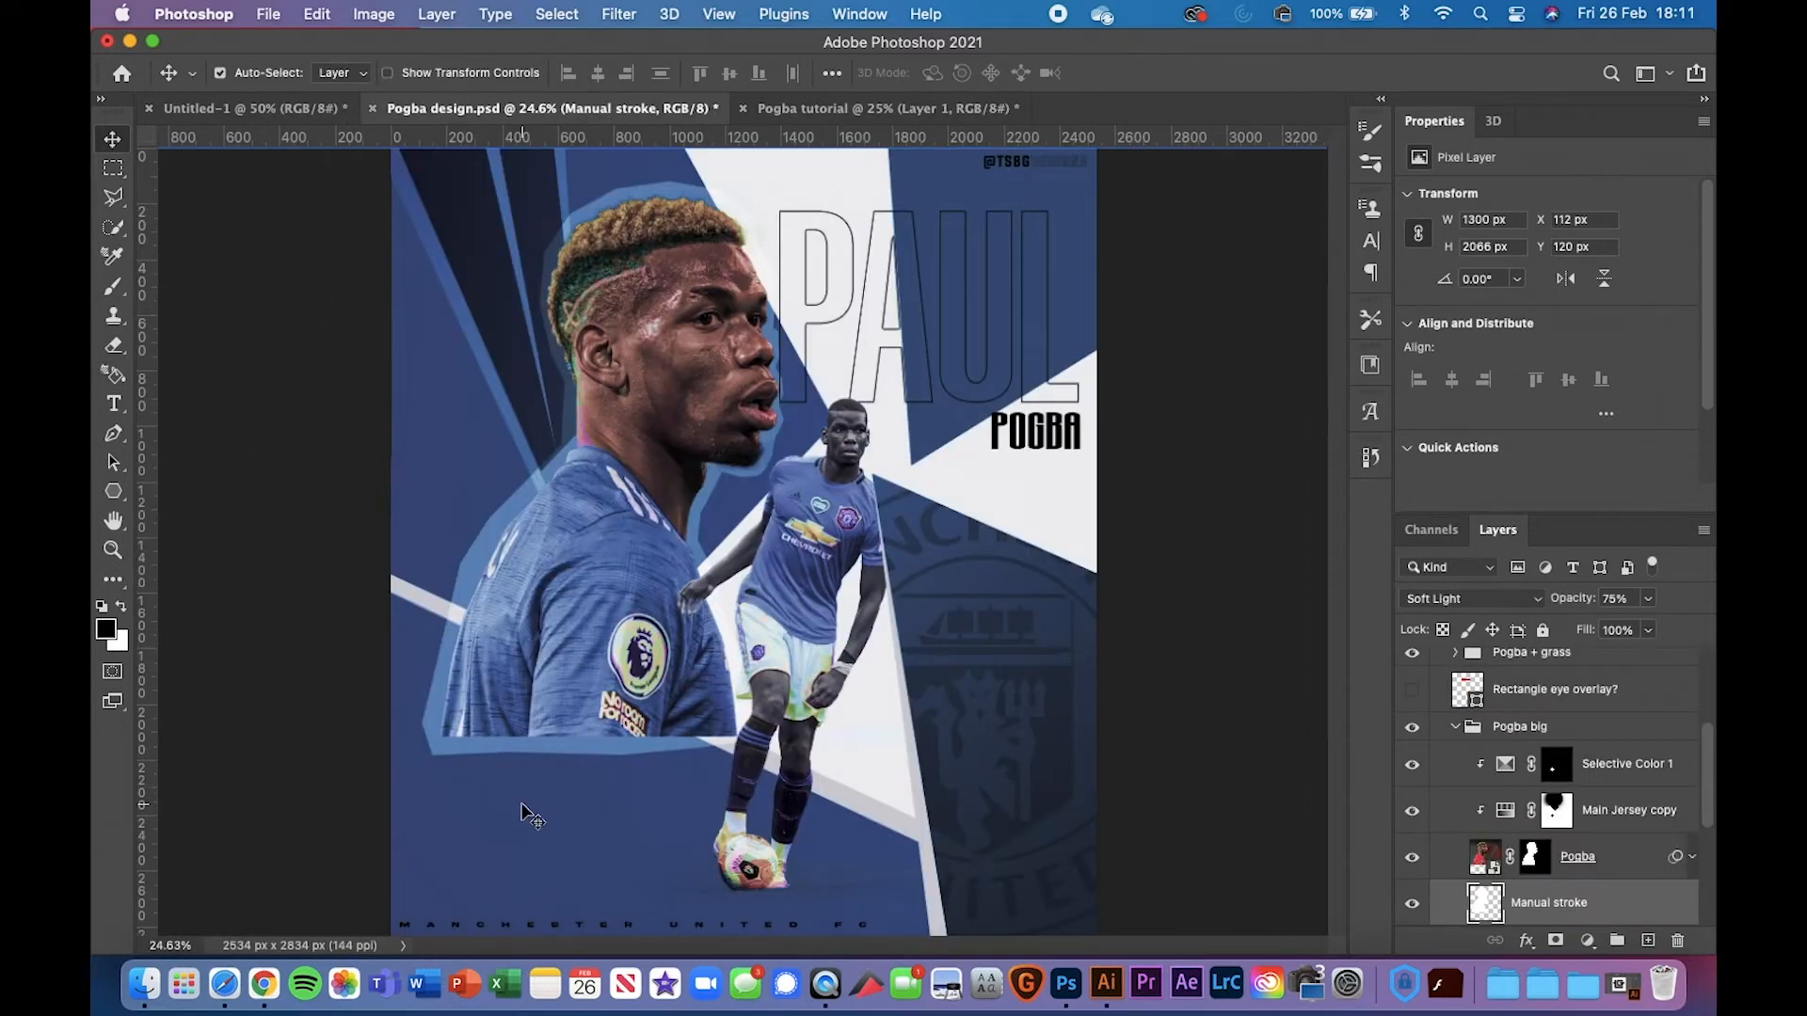
{"action": "left_click", "coordinate": [650, 844]}
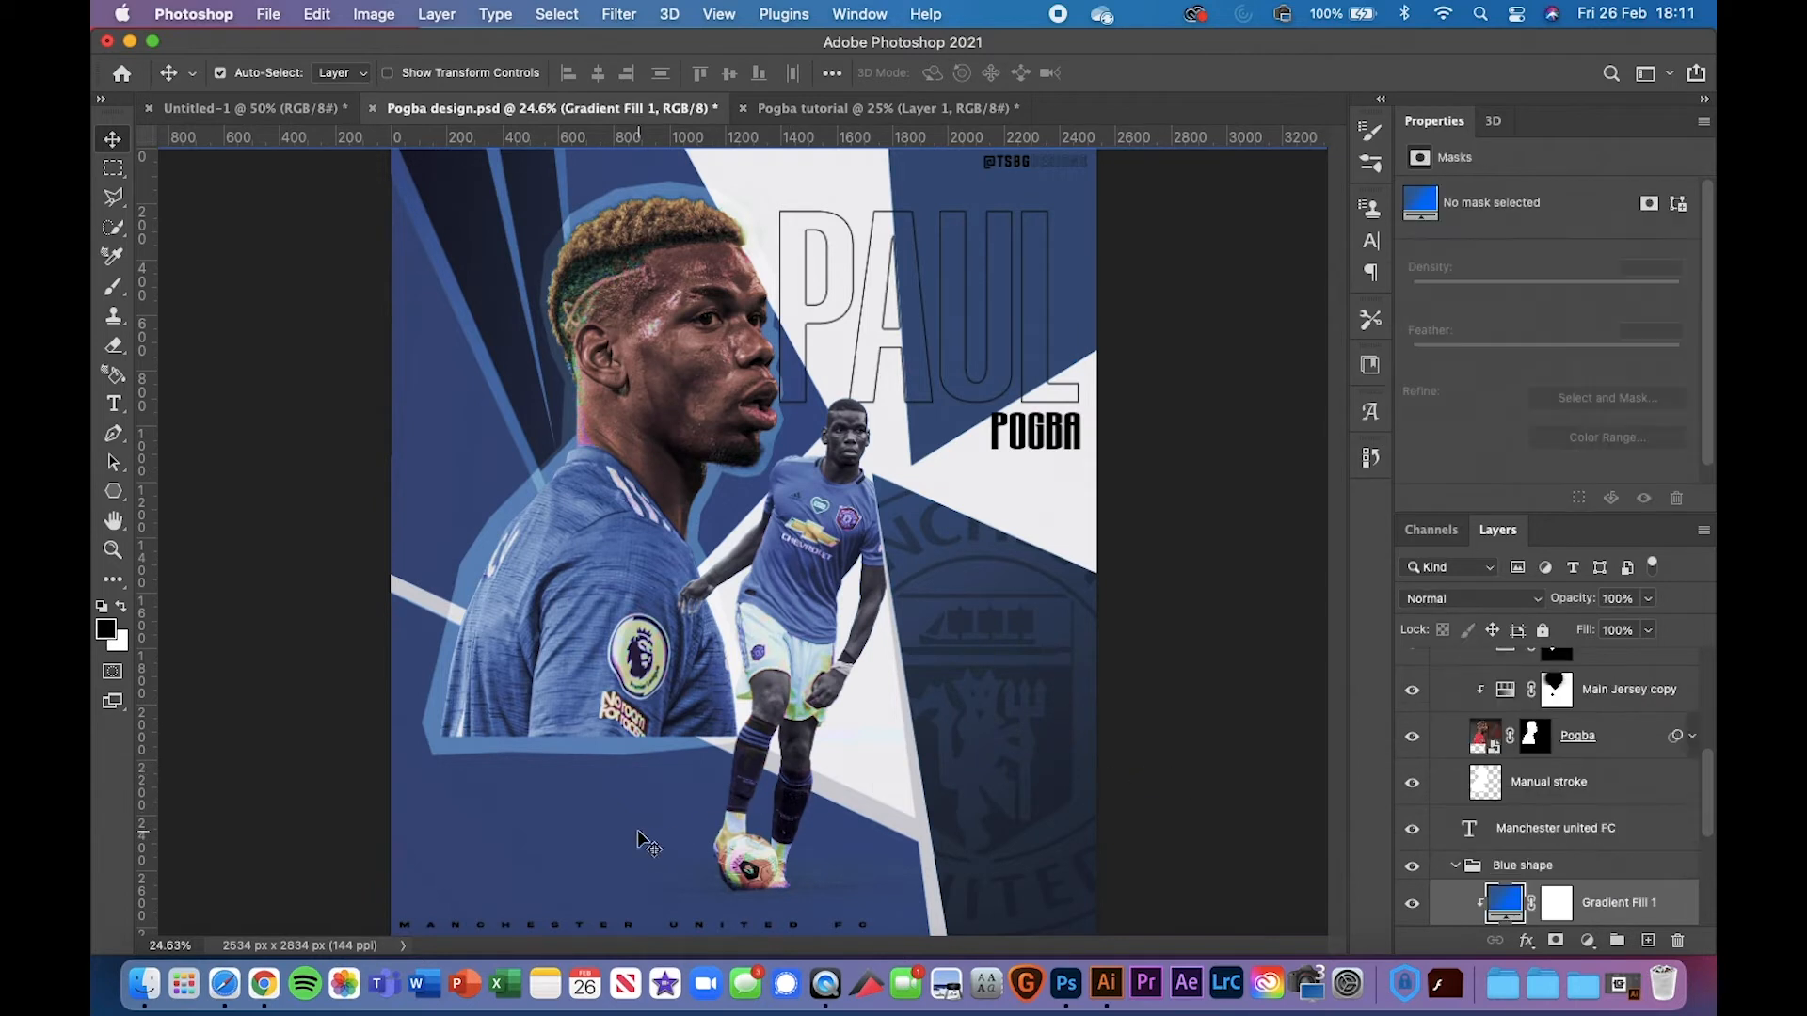
{"action": "scroll", "coordinate": [1542, 911], "scroll_direction": "down", "scroll_amount": 3}
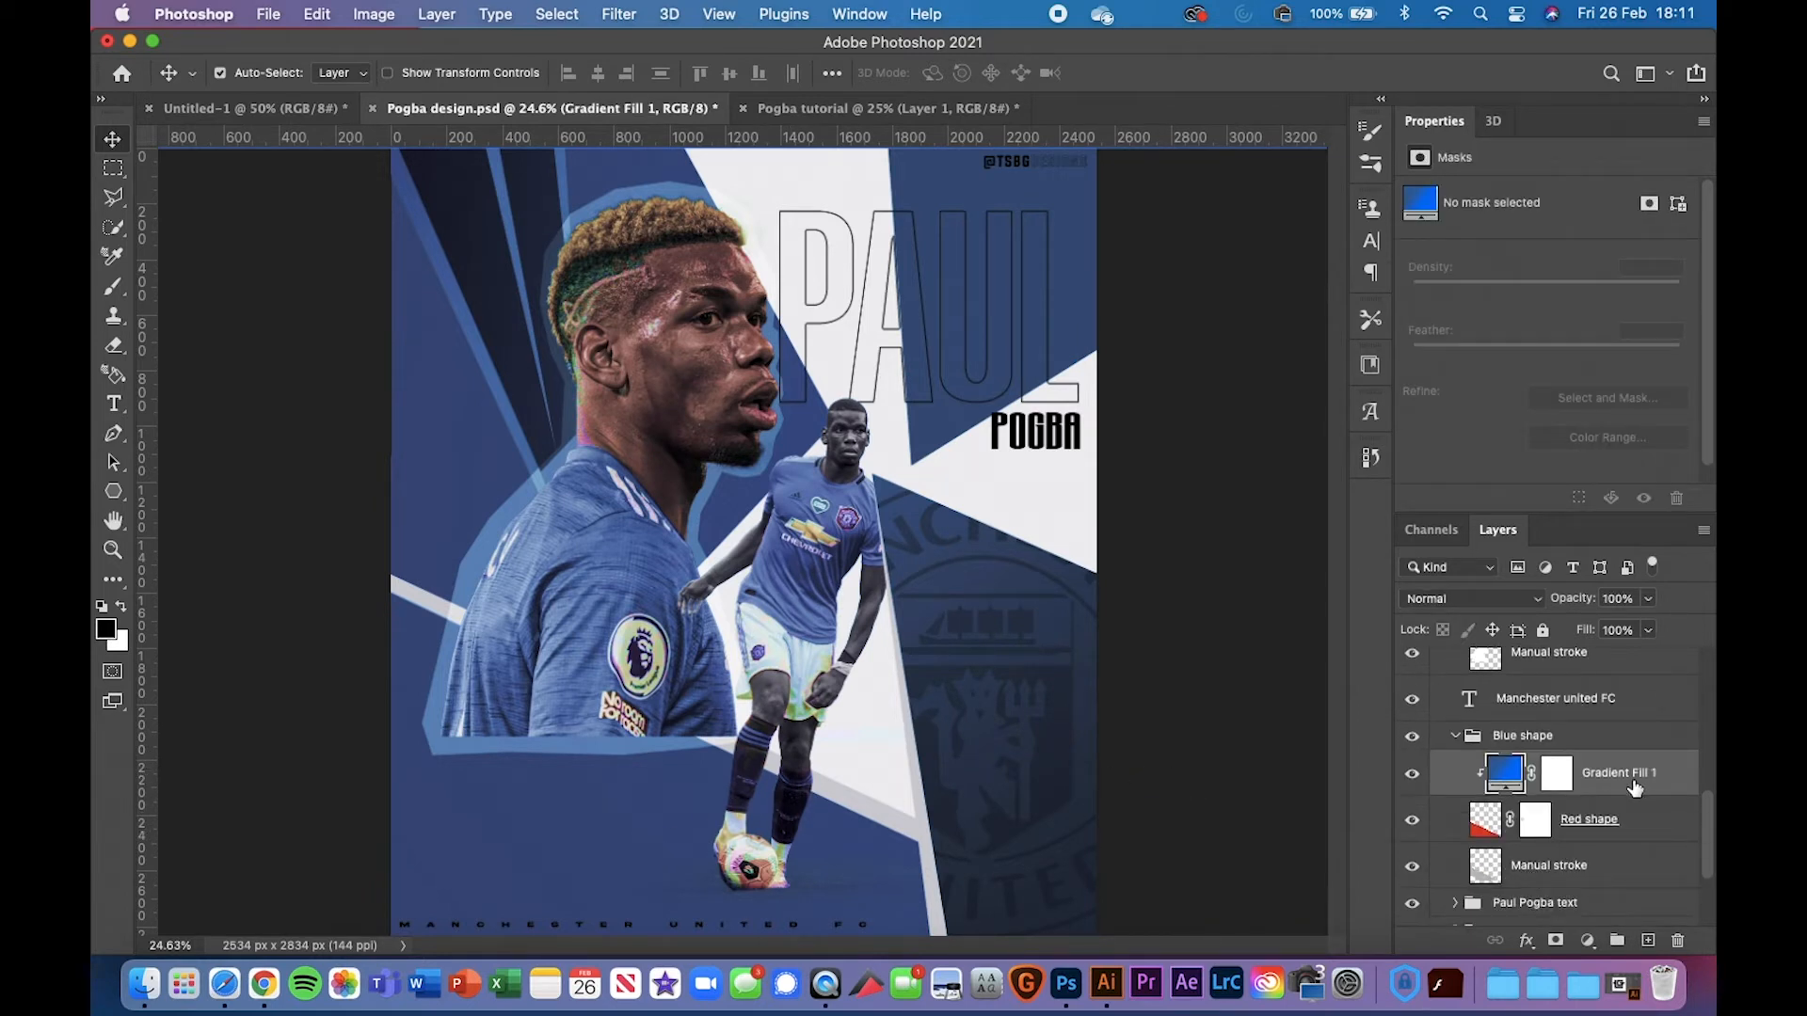
{"action": "key", "text": "super+c"}
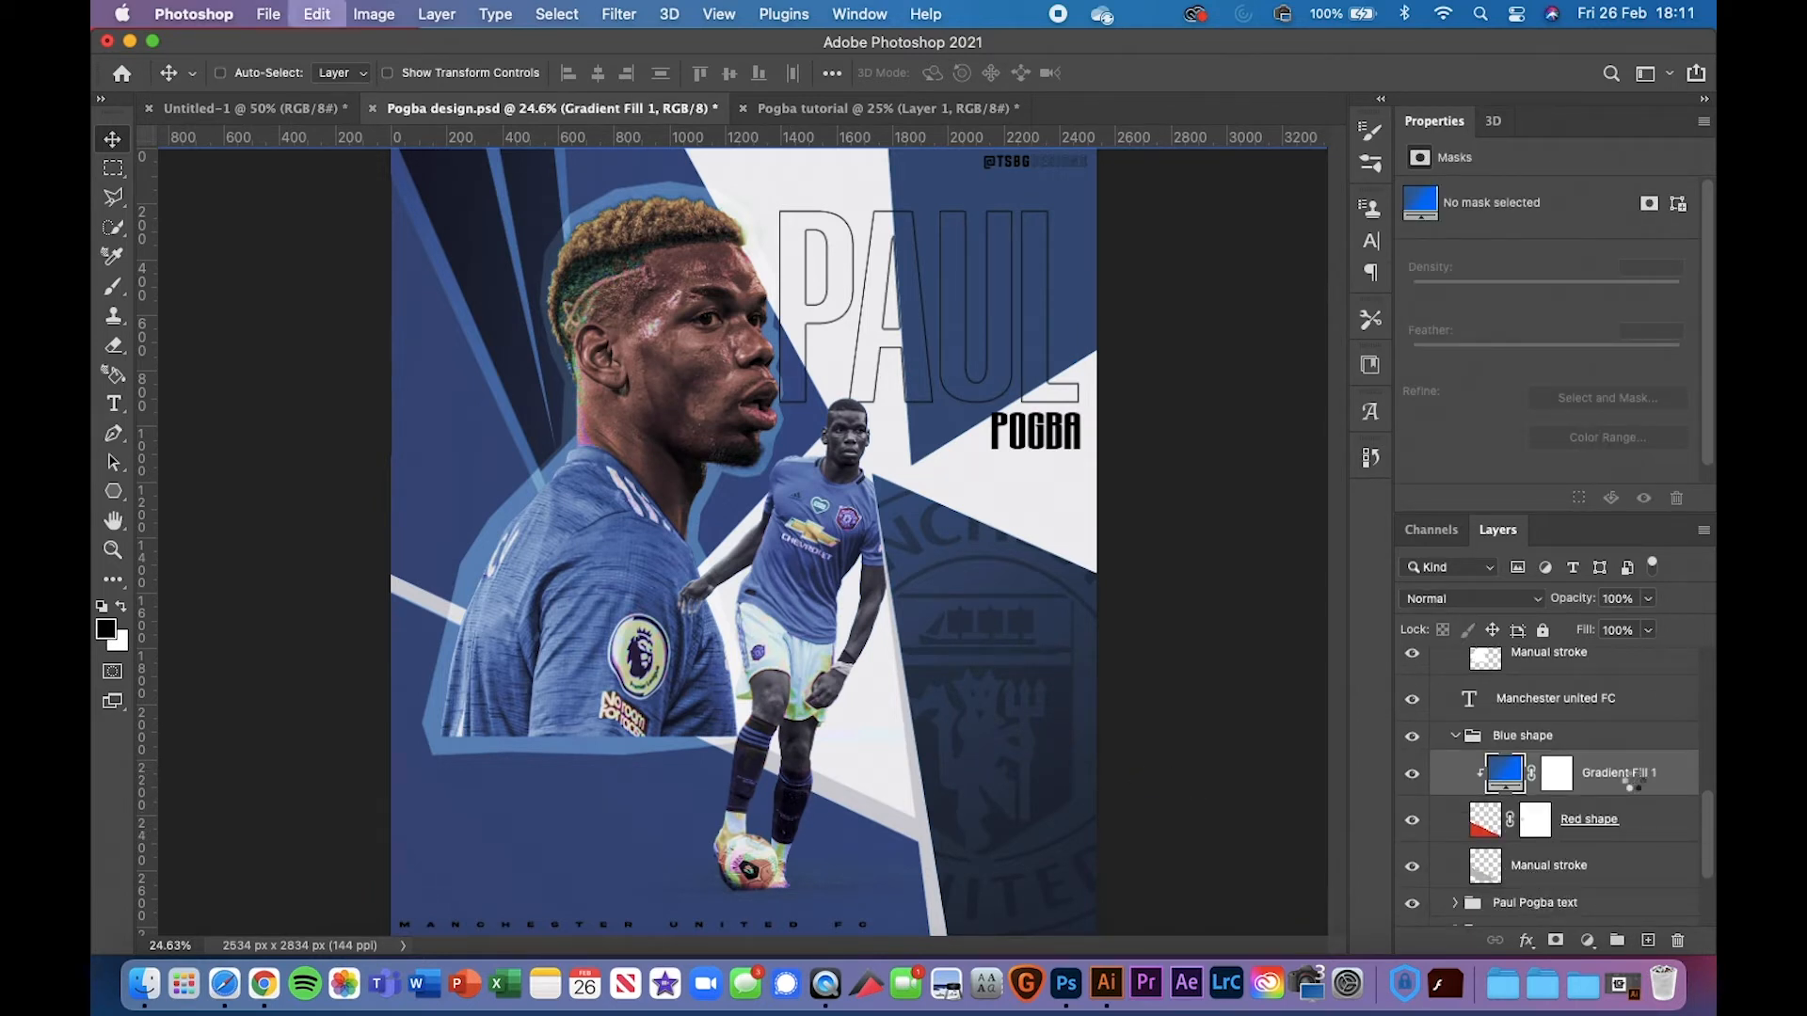
{"action": "key", "text": "ctrl+Tab"}
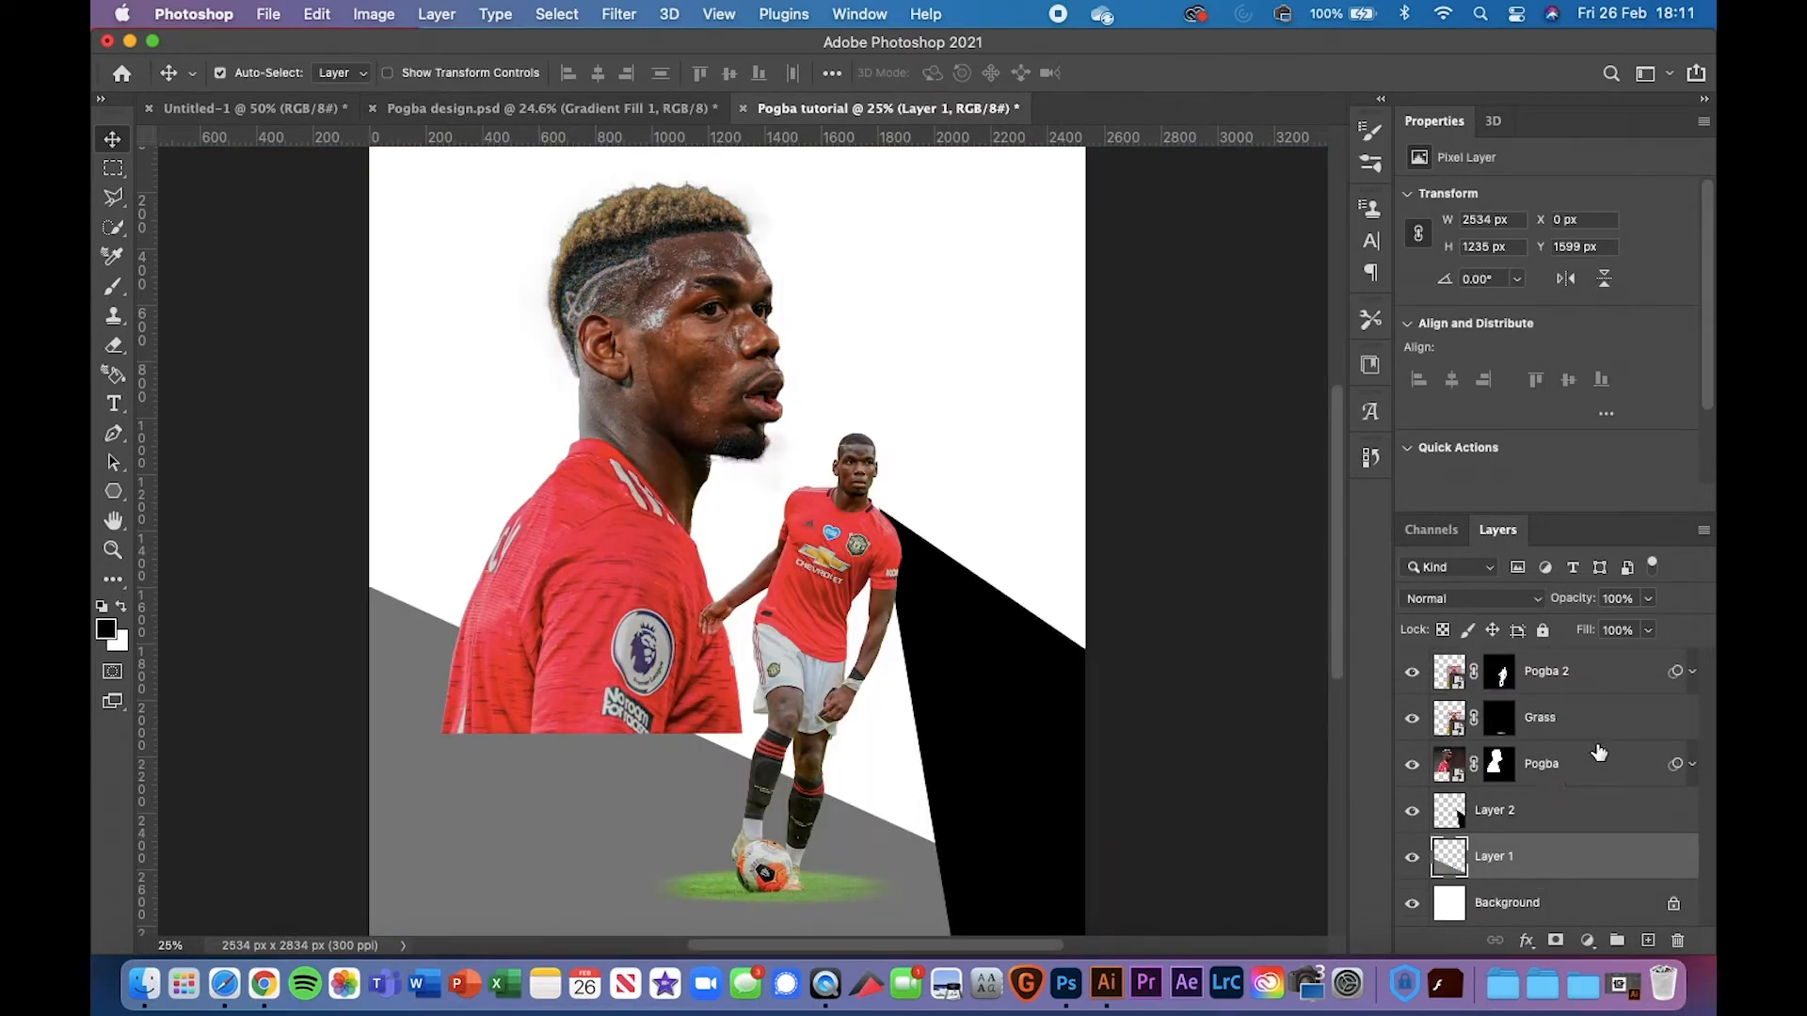
Paste the blue gradient fill above Layer 1 and clip it to the grey shape
{"action": "left_click", "coordinate": [1574, 762]}
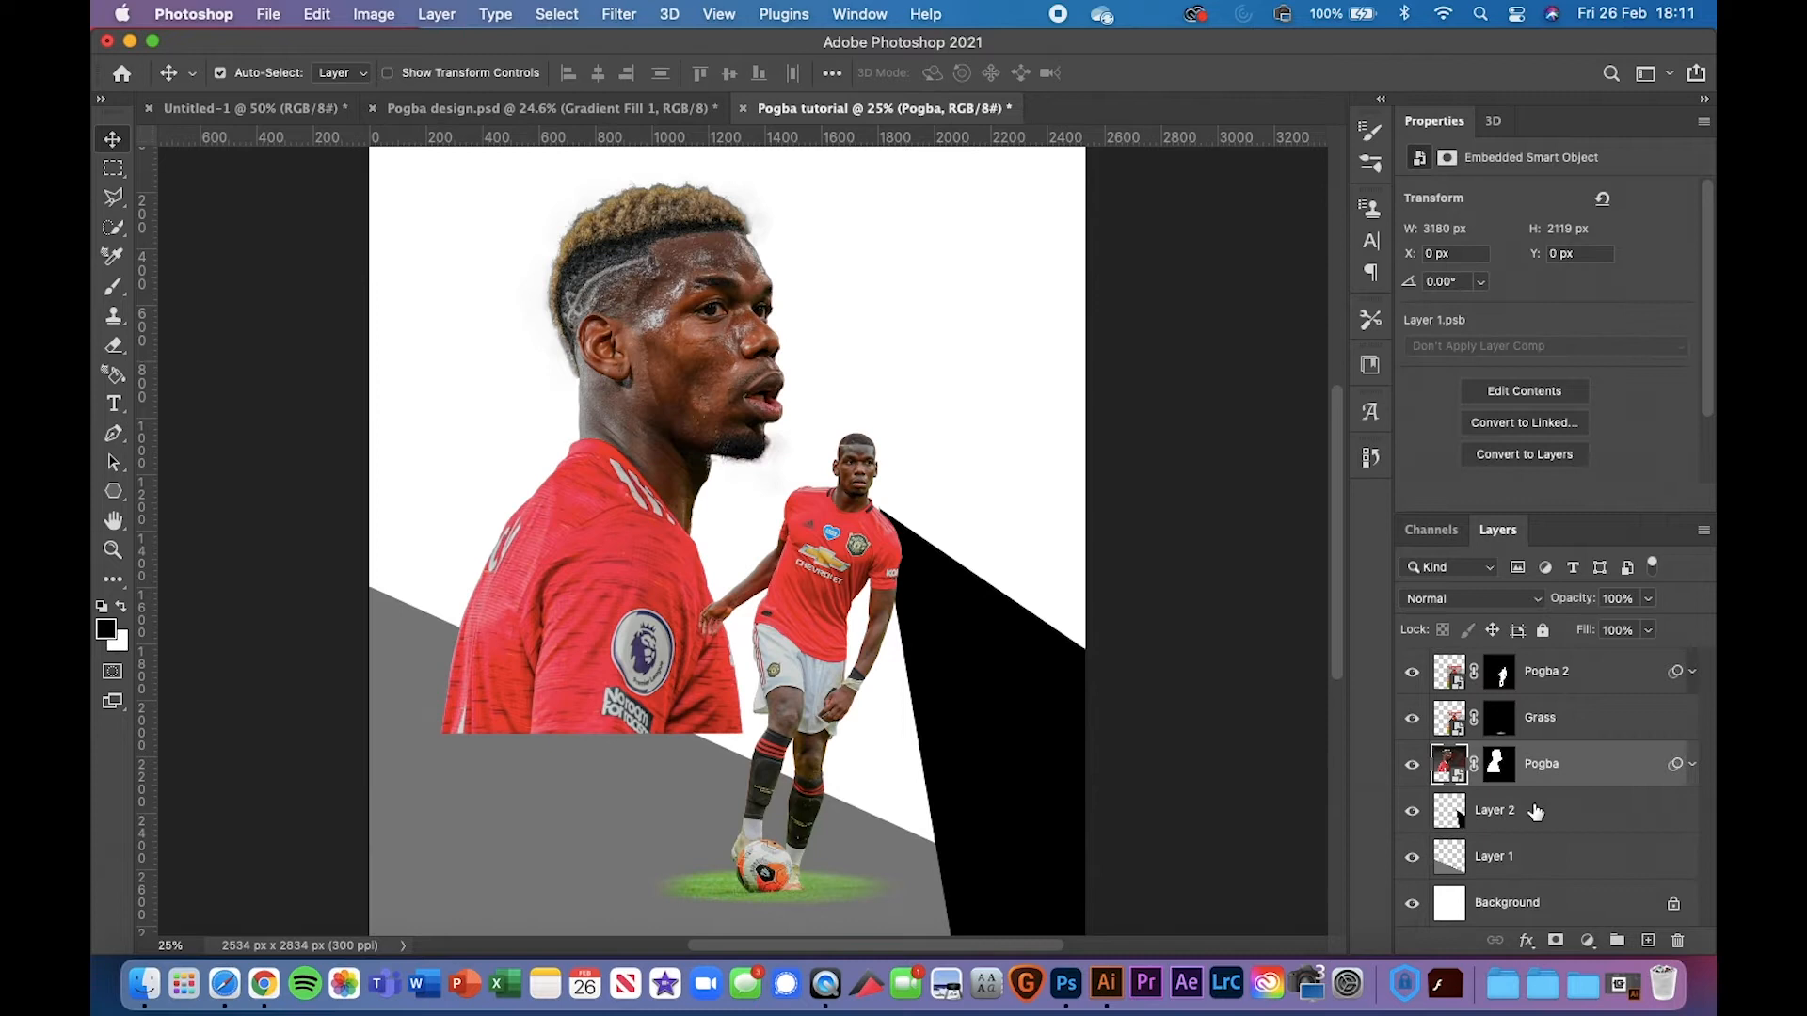
{"action": "left_click", "coordinate": [1539, 875]}
{"action": "key", "text": "ctrl+v"}
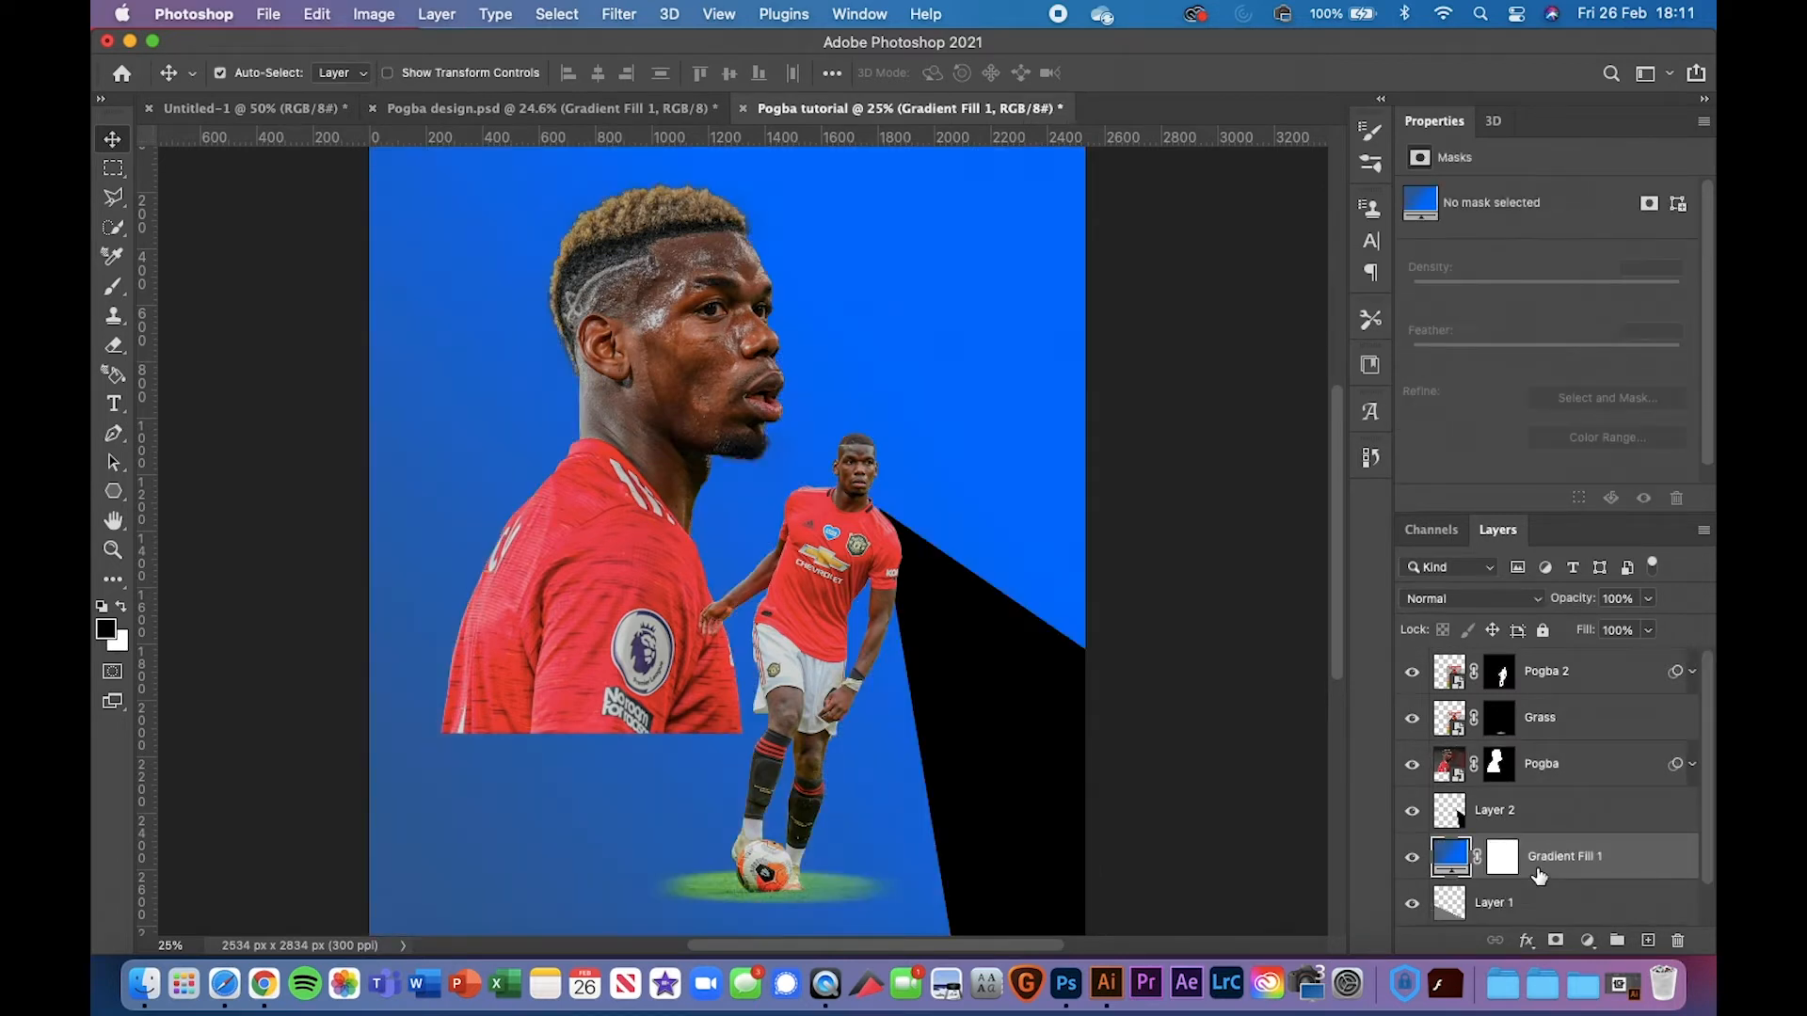
{"action": "left_click", "coordinate": [1590, 879], "text": "alt"}
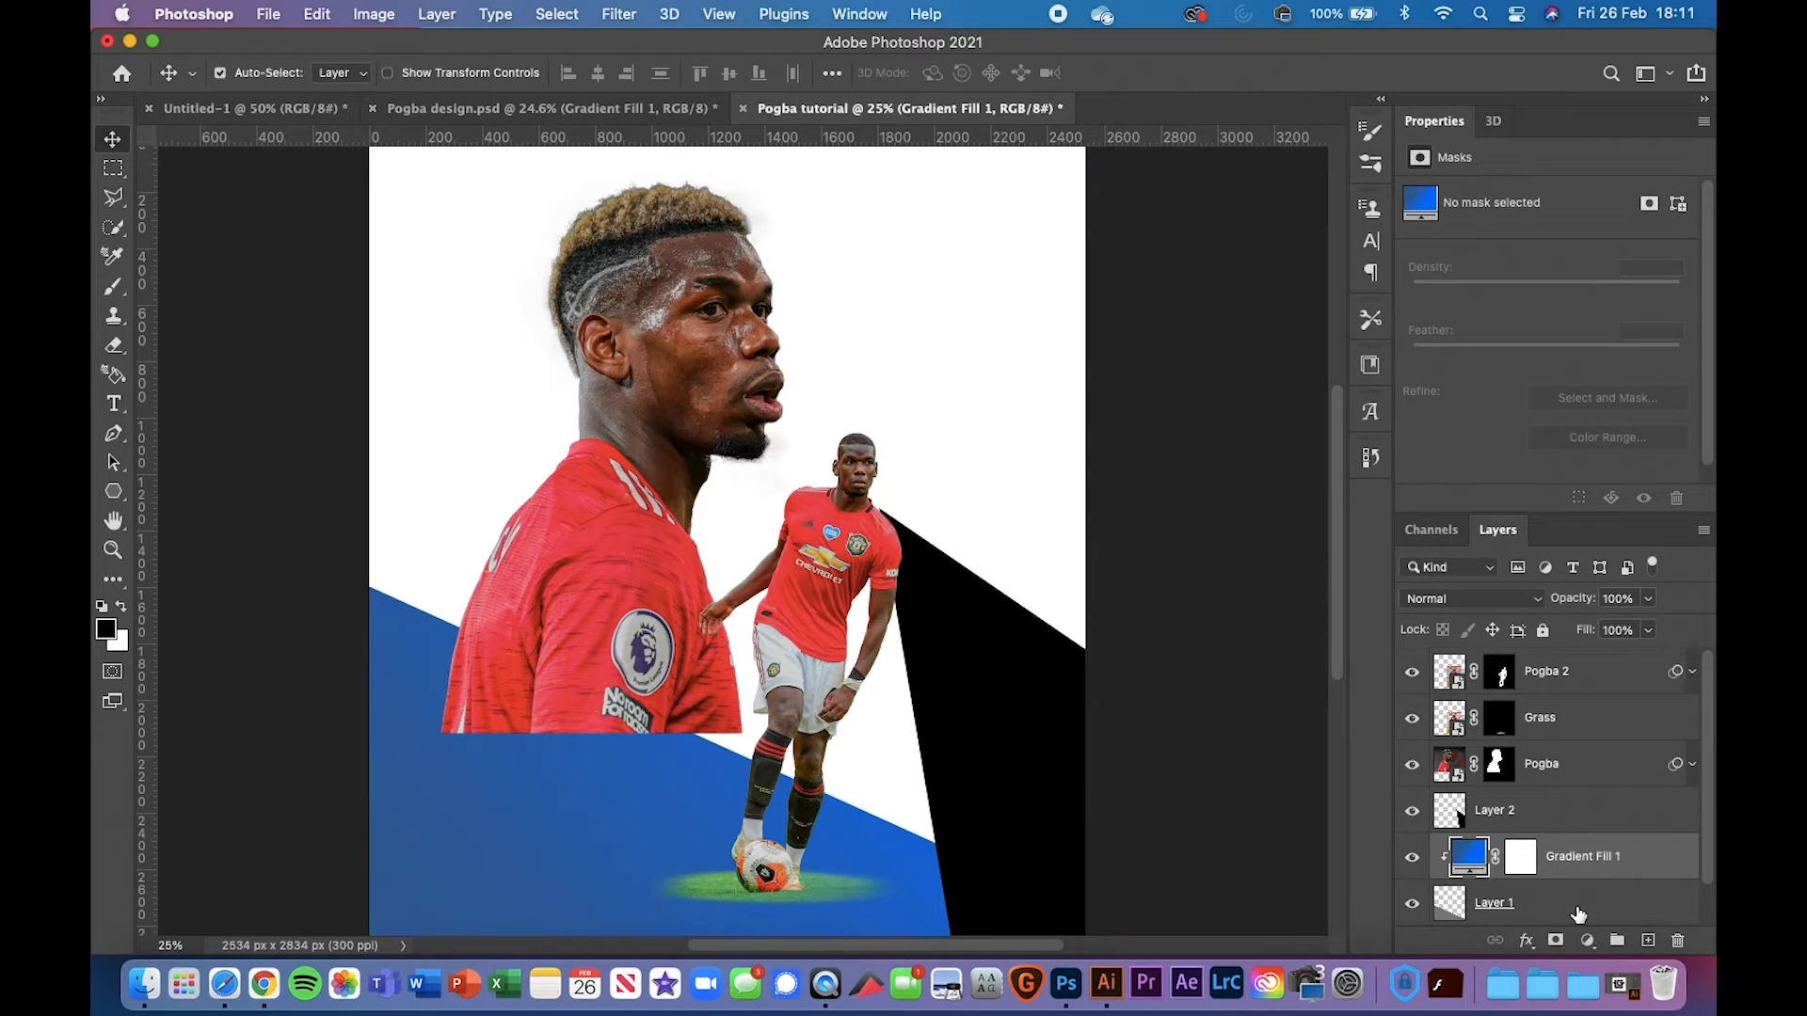
{"action": "scroll", "coordinate": [1617, 906], "scroll_direction": "down", "scroll_amount": 1}
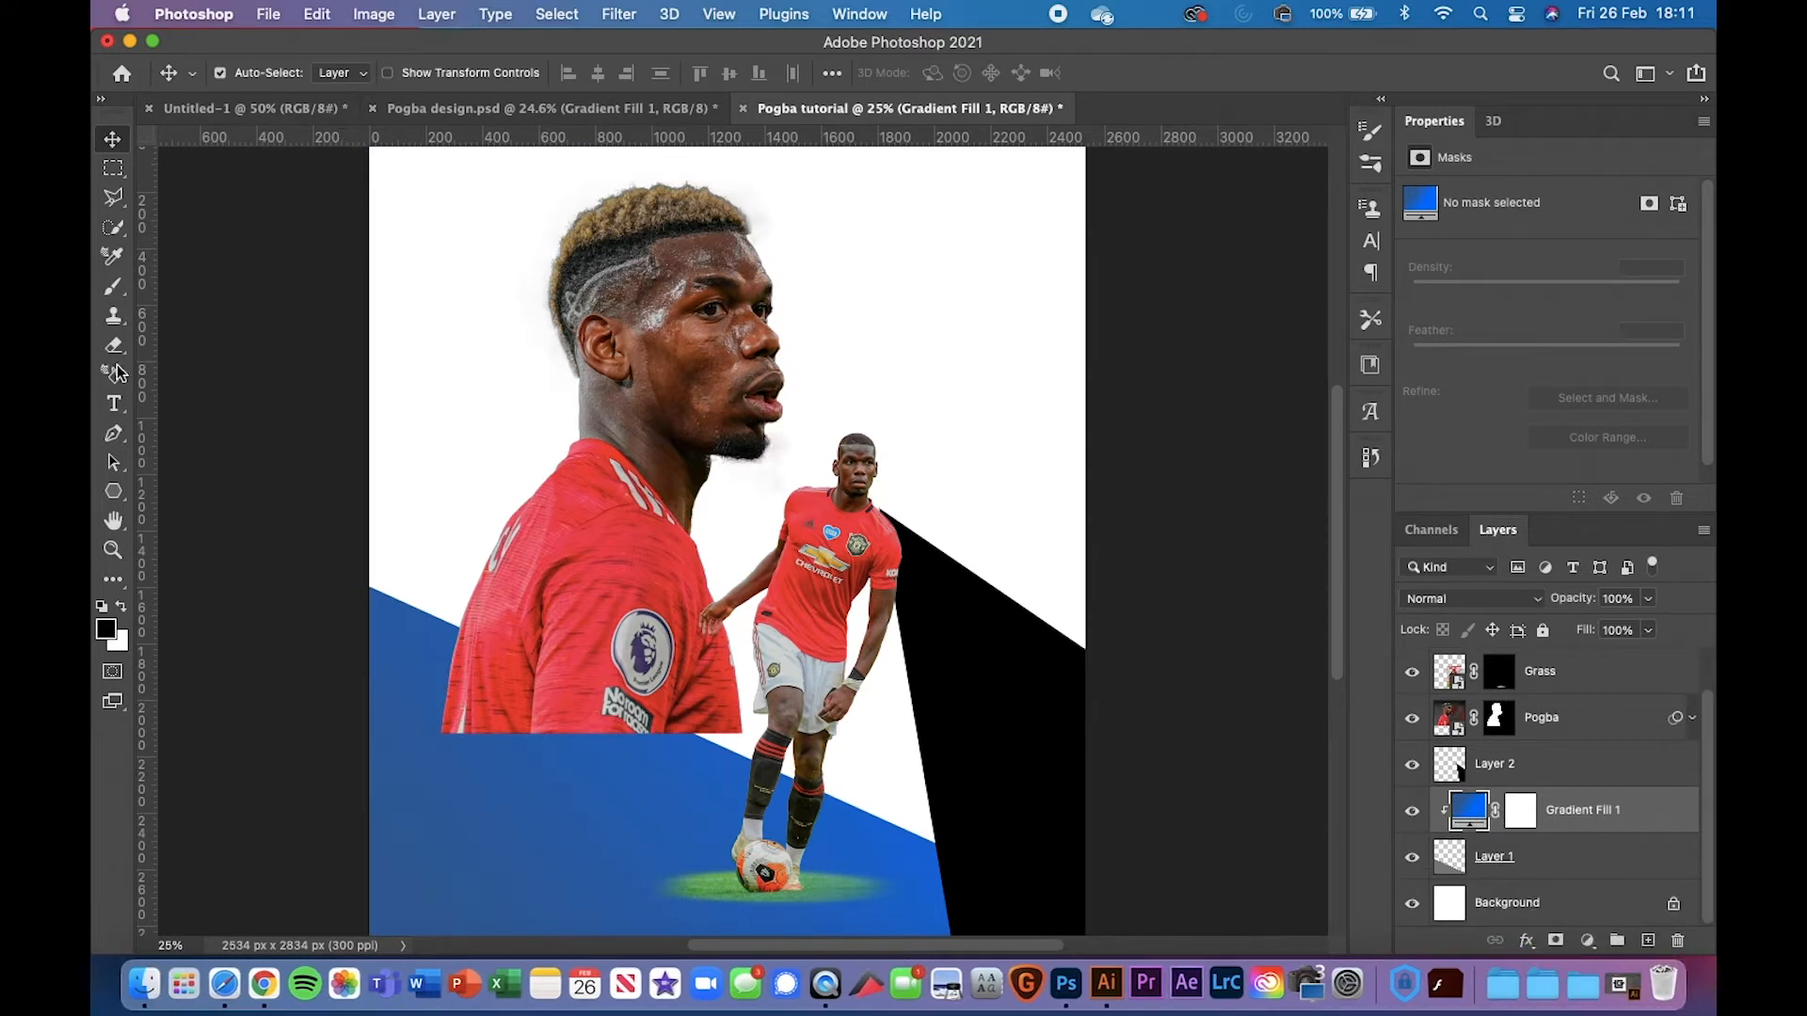
Check the Gradient tool's gradient editor, then return to the Move tool
{"action": "key", "text": "g"}
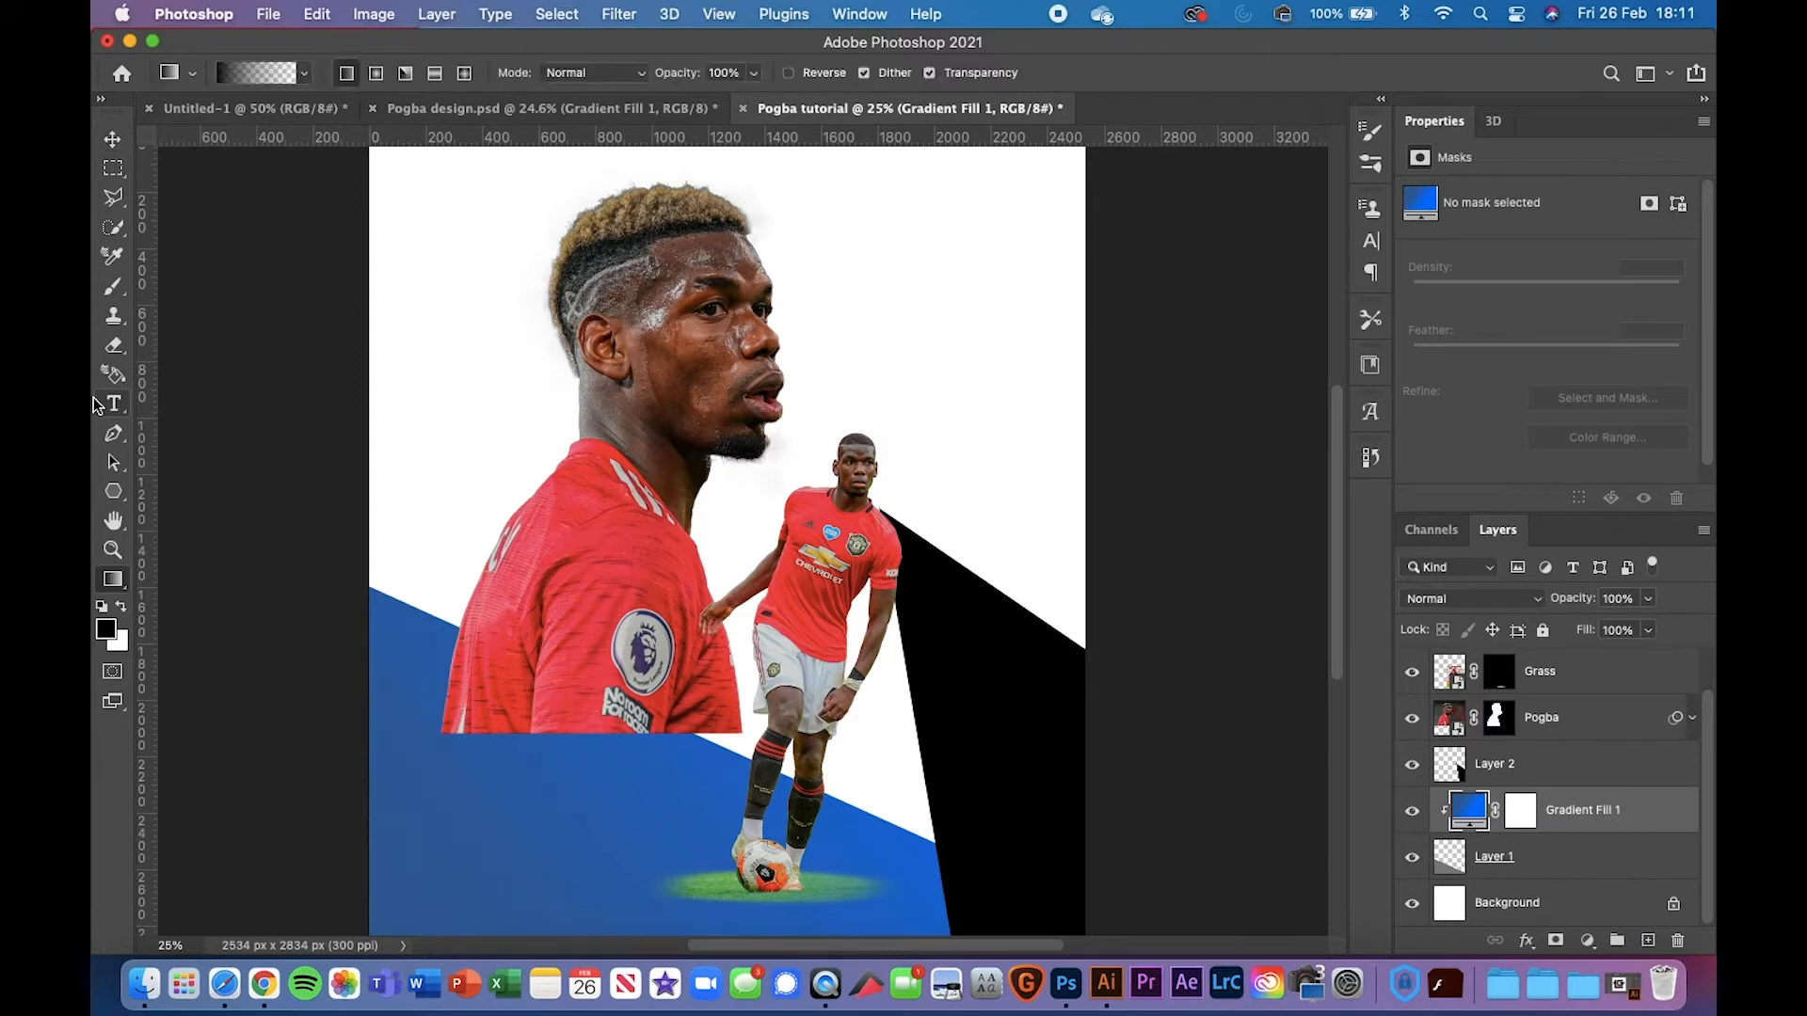
{"action": "left_click", "coordinate": [263, 81]}
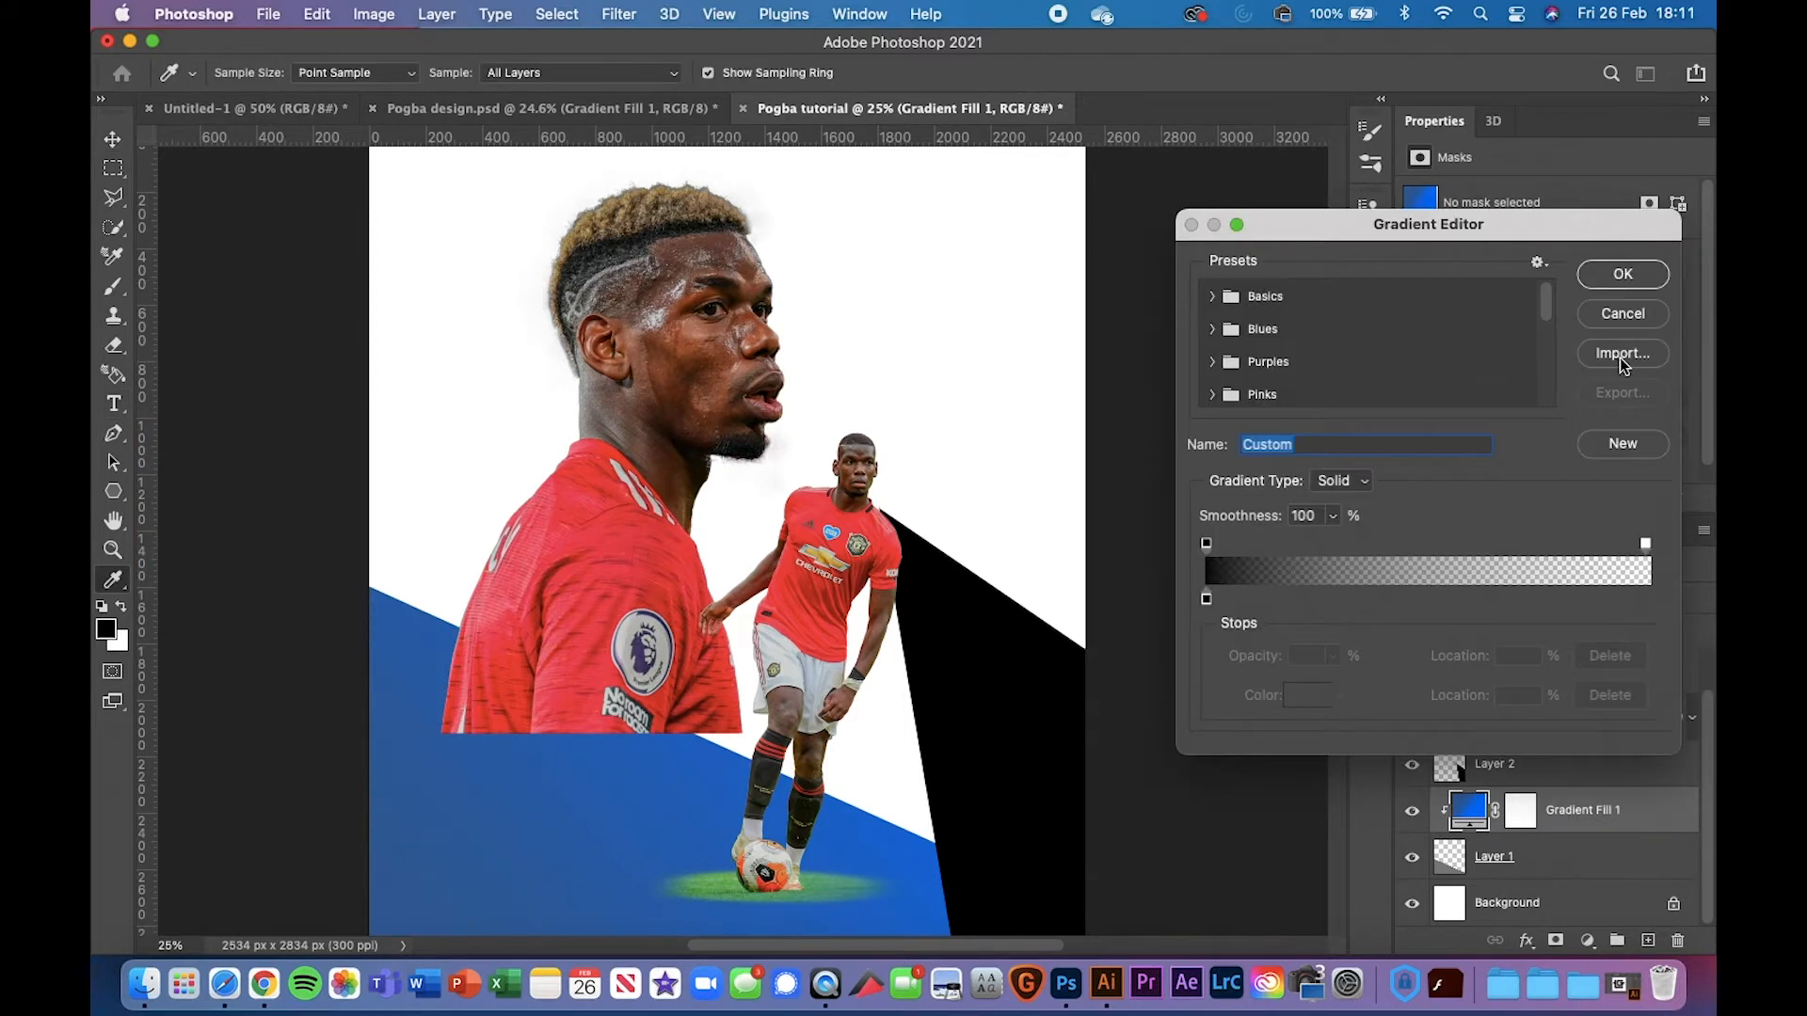
{"action": "left_click", "coordinate": [1623, 317]}
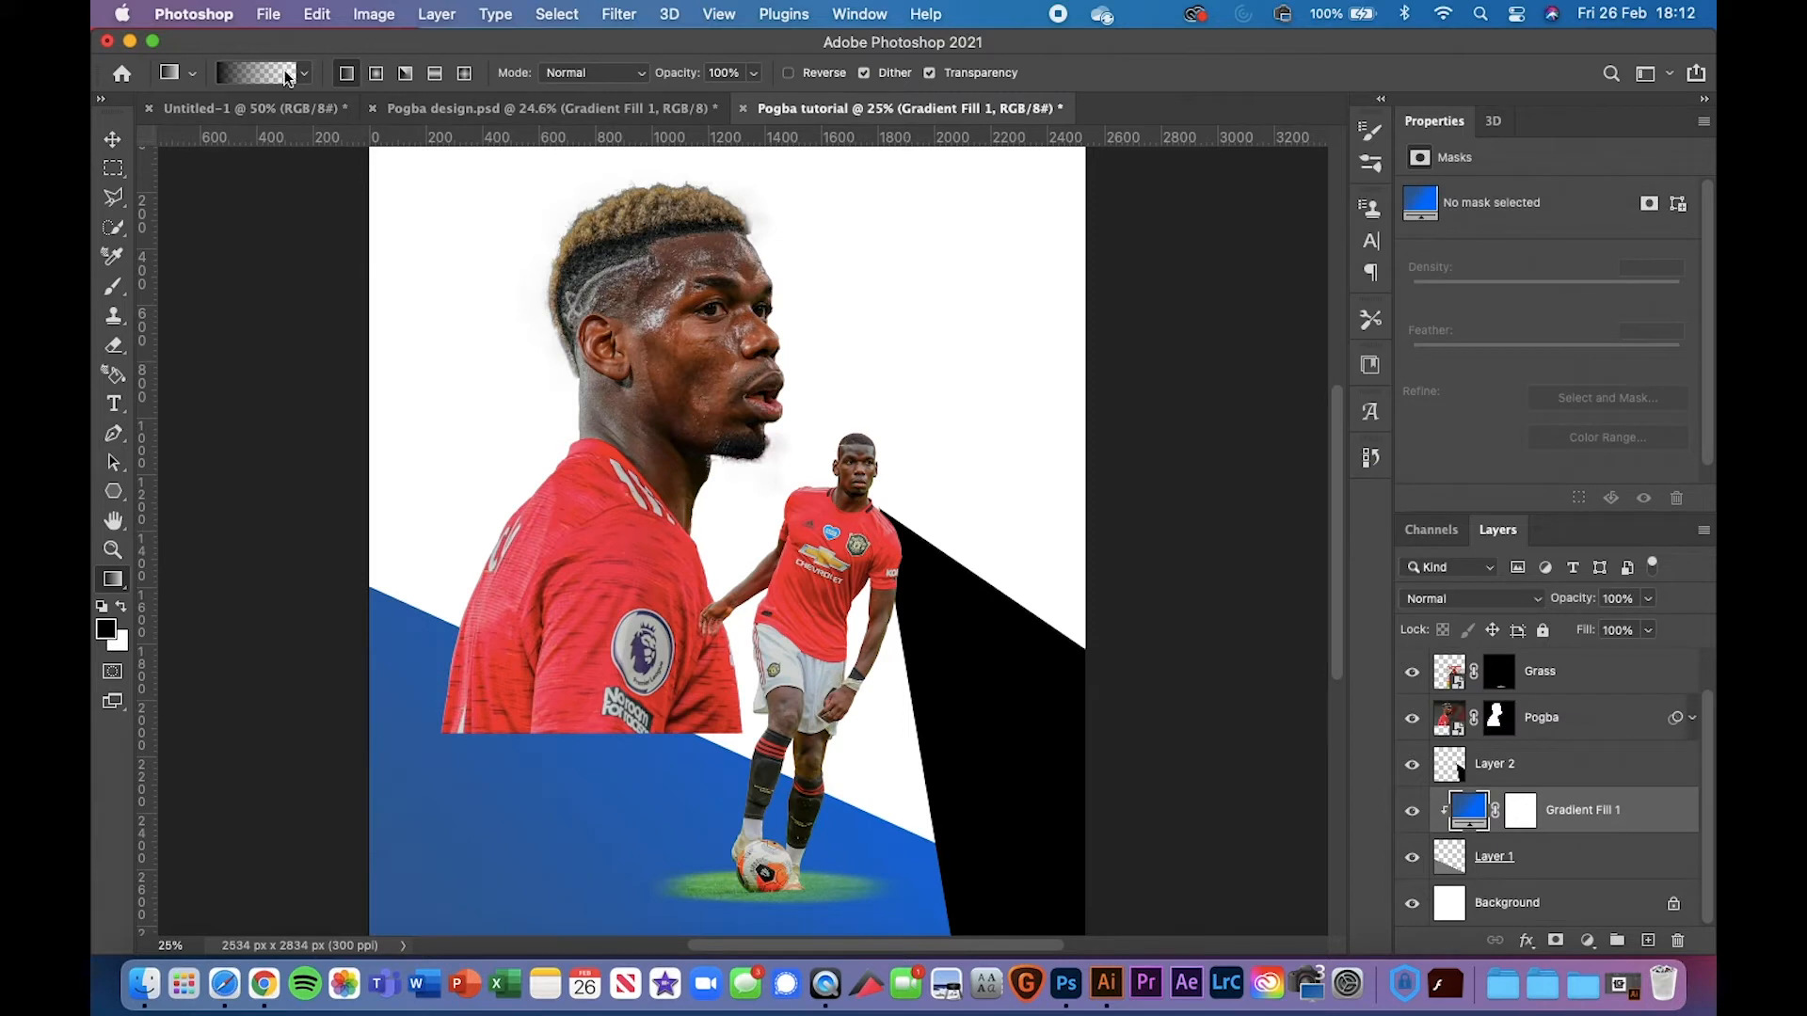
{"action": "left_click", "coordinate": [113, 139]}
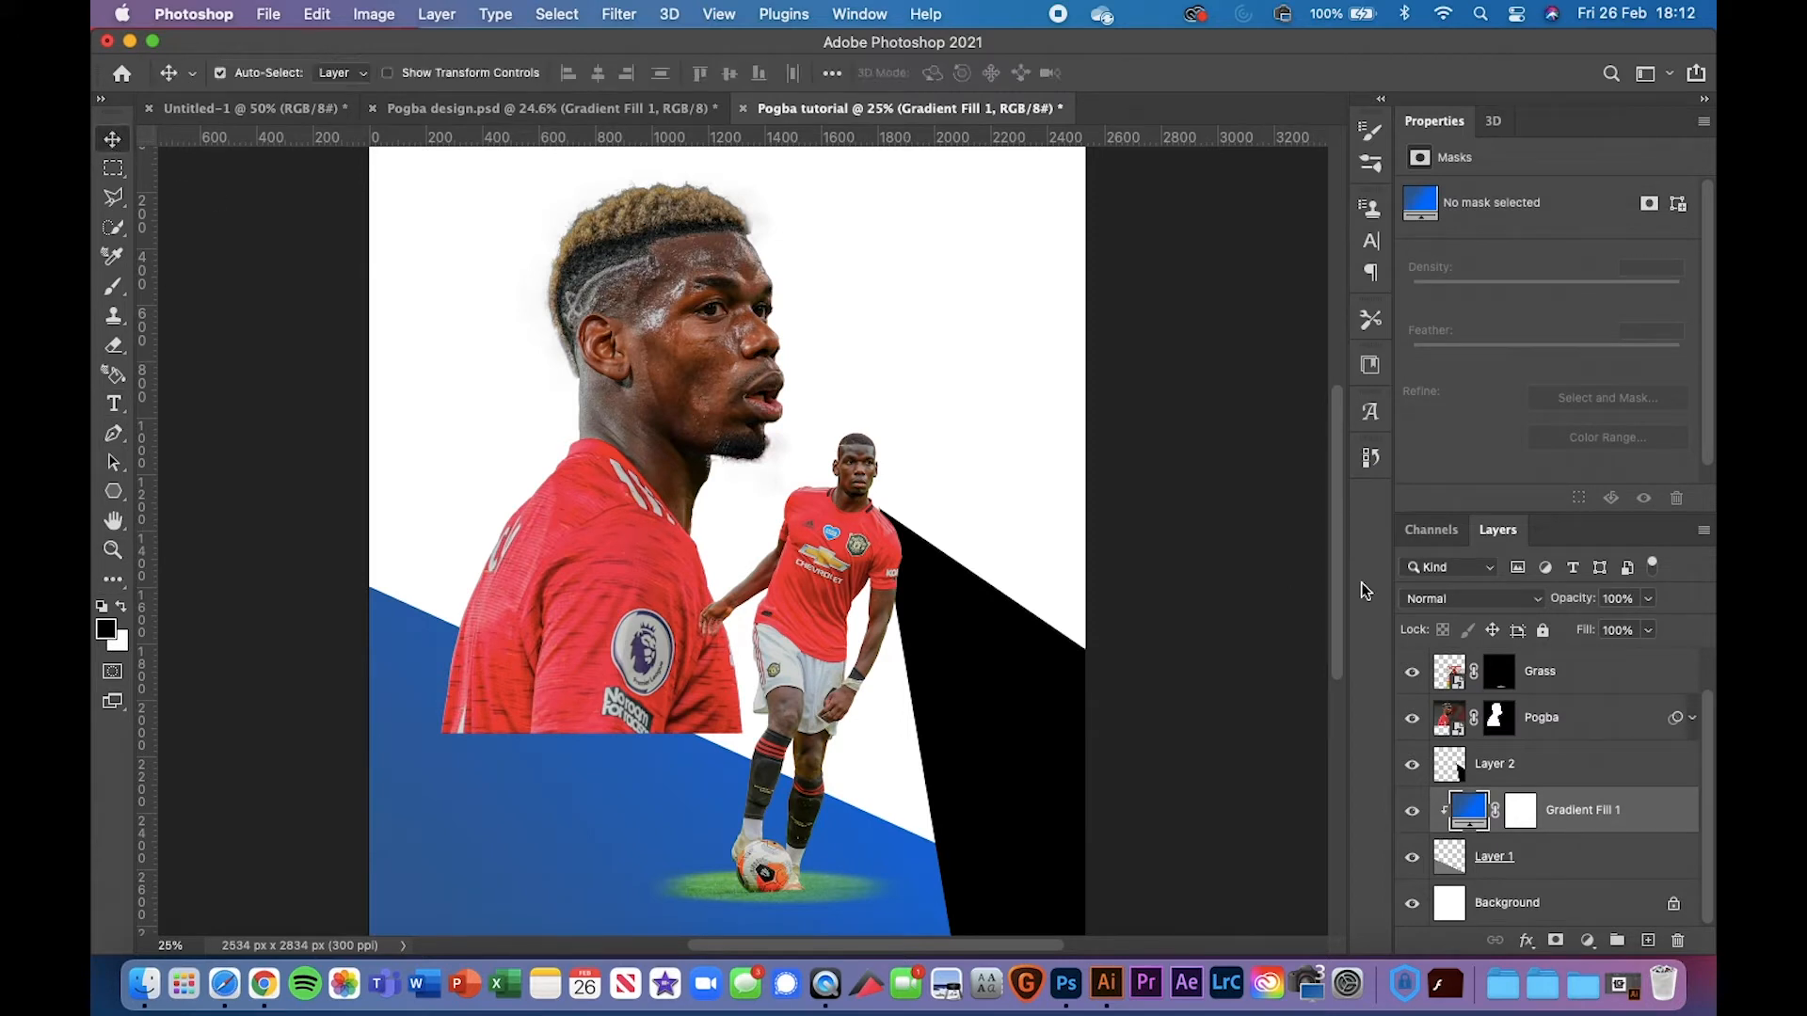
Add a black-to-transparent Gradient Fill layer, then cancel it so the layer is discarded
{"action": "left_click", "coordinate": [1589, 940]}
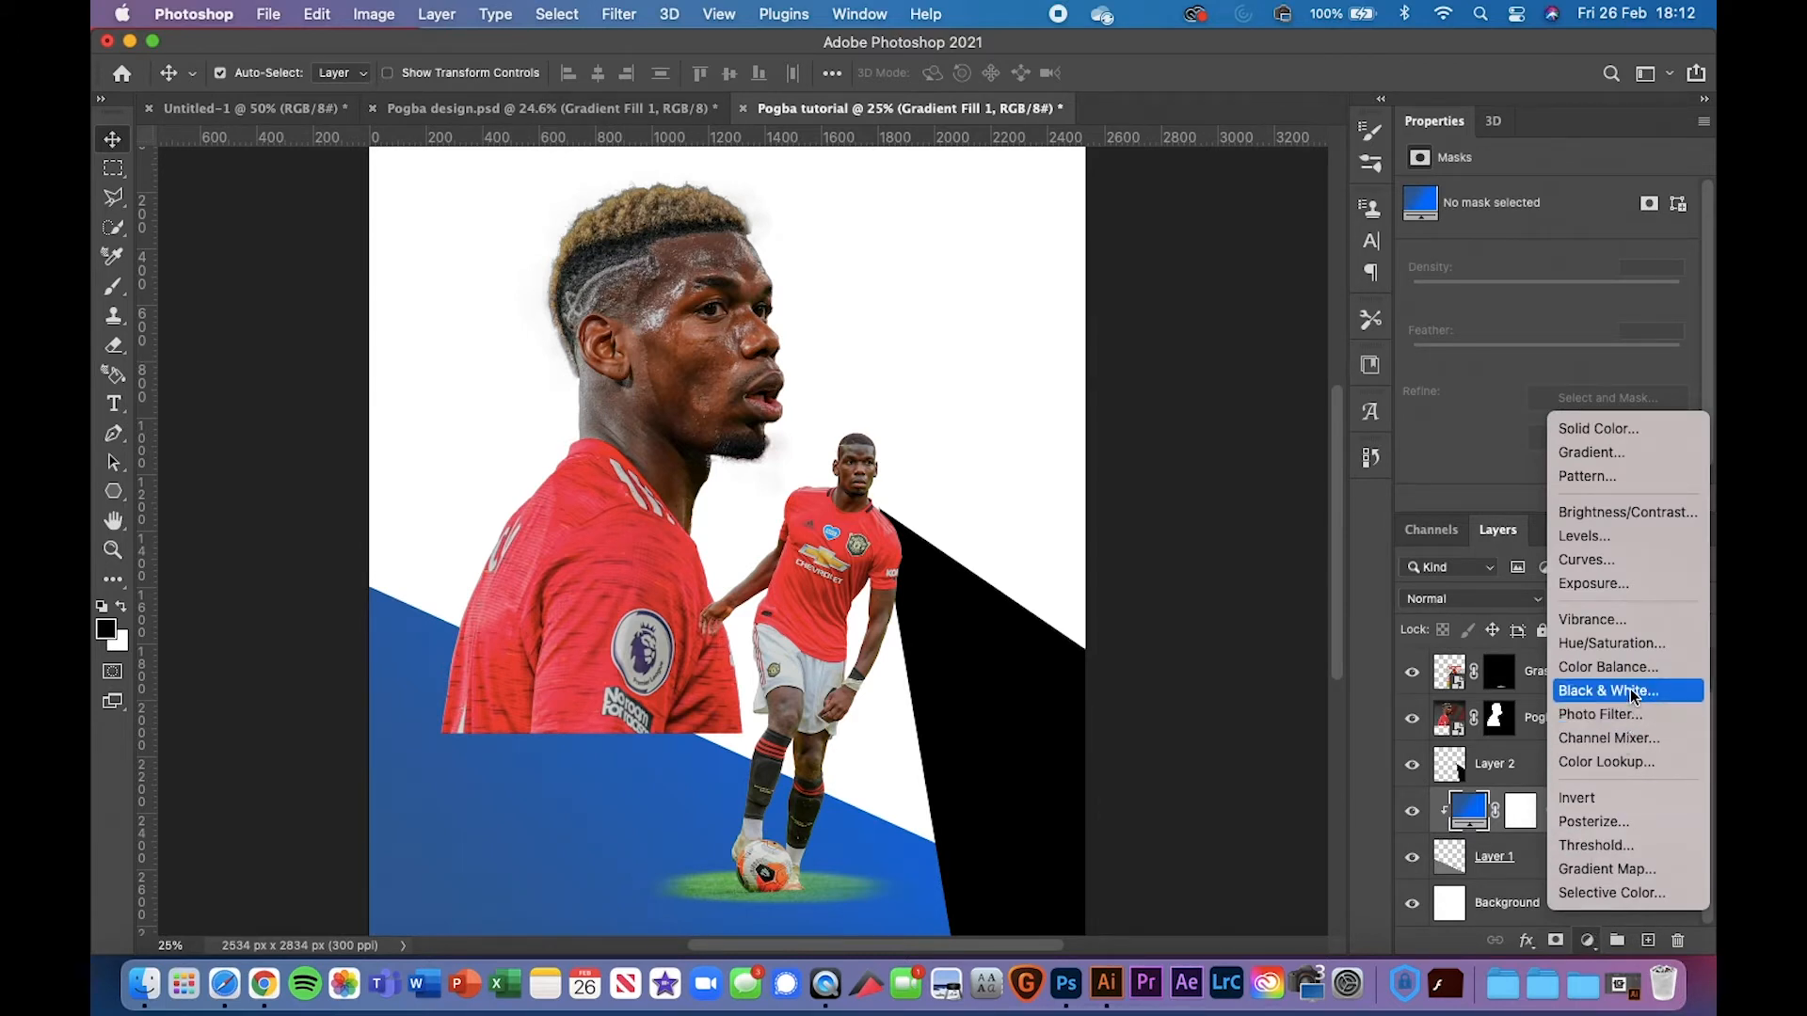
{"action": "left_click", "coordinate": [1619, 455]}
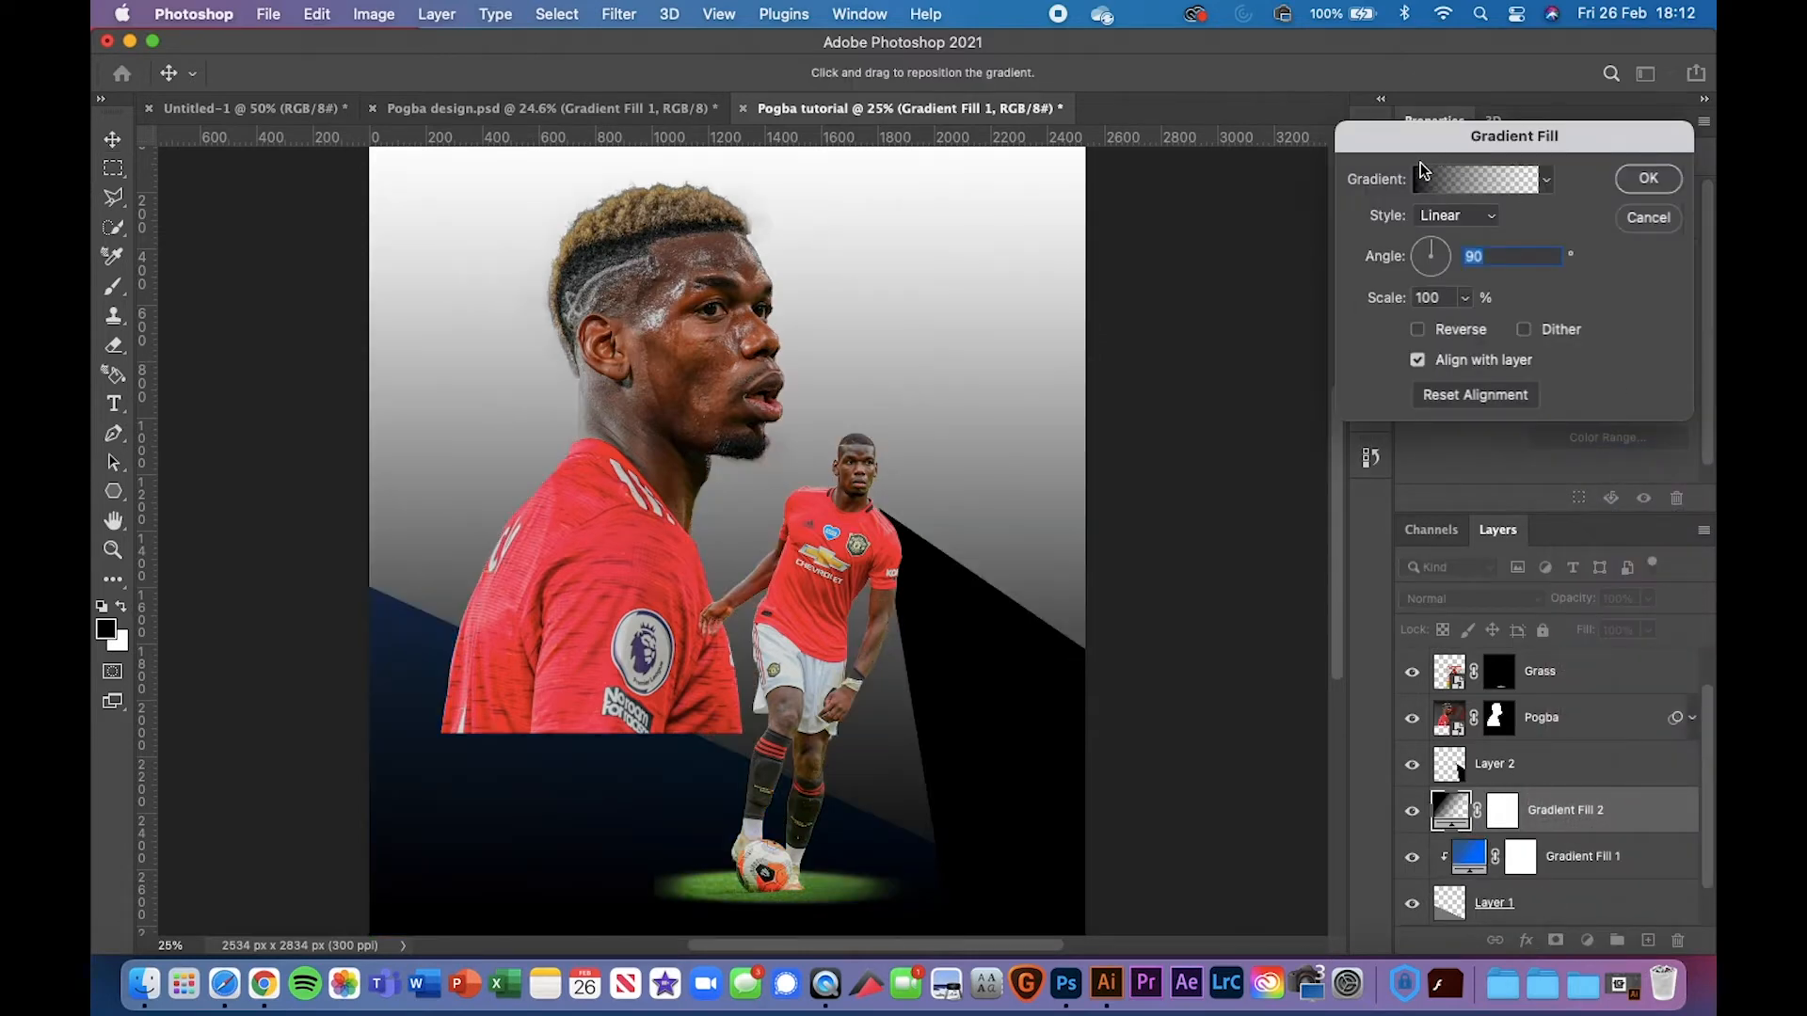
{"action": "left_click_drag", "start_coordinate": [1409, 152], "coordinate": [1359, 158]}
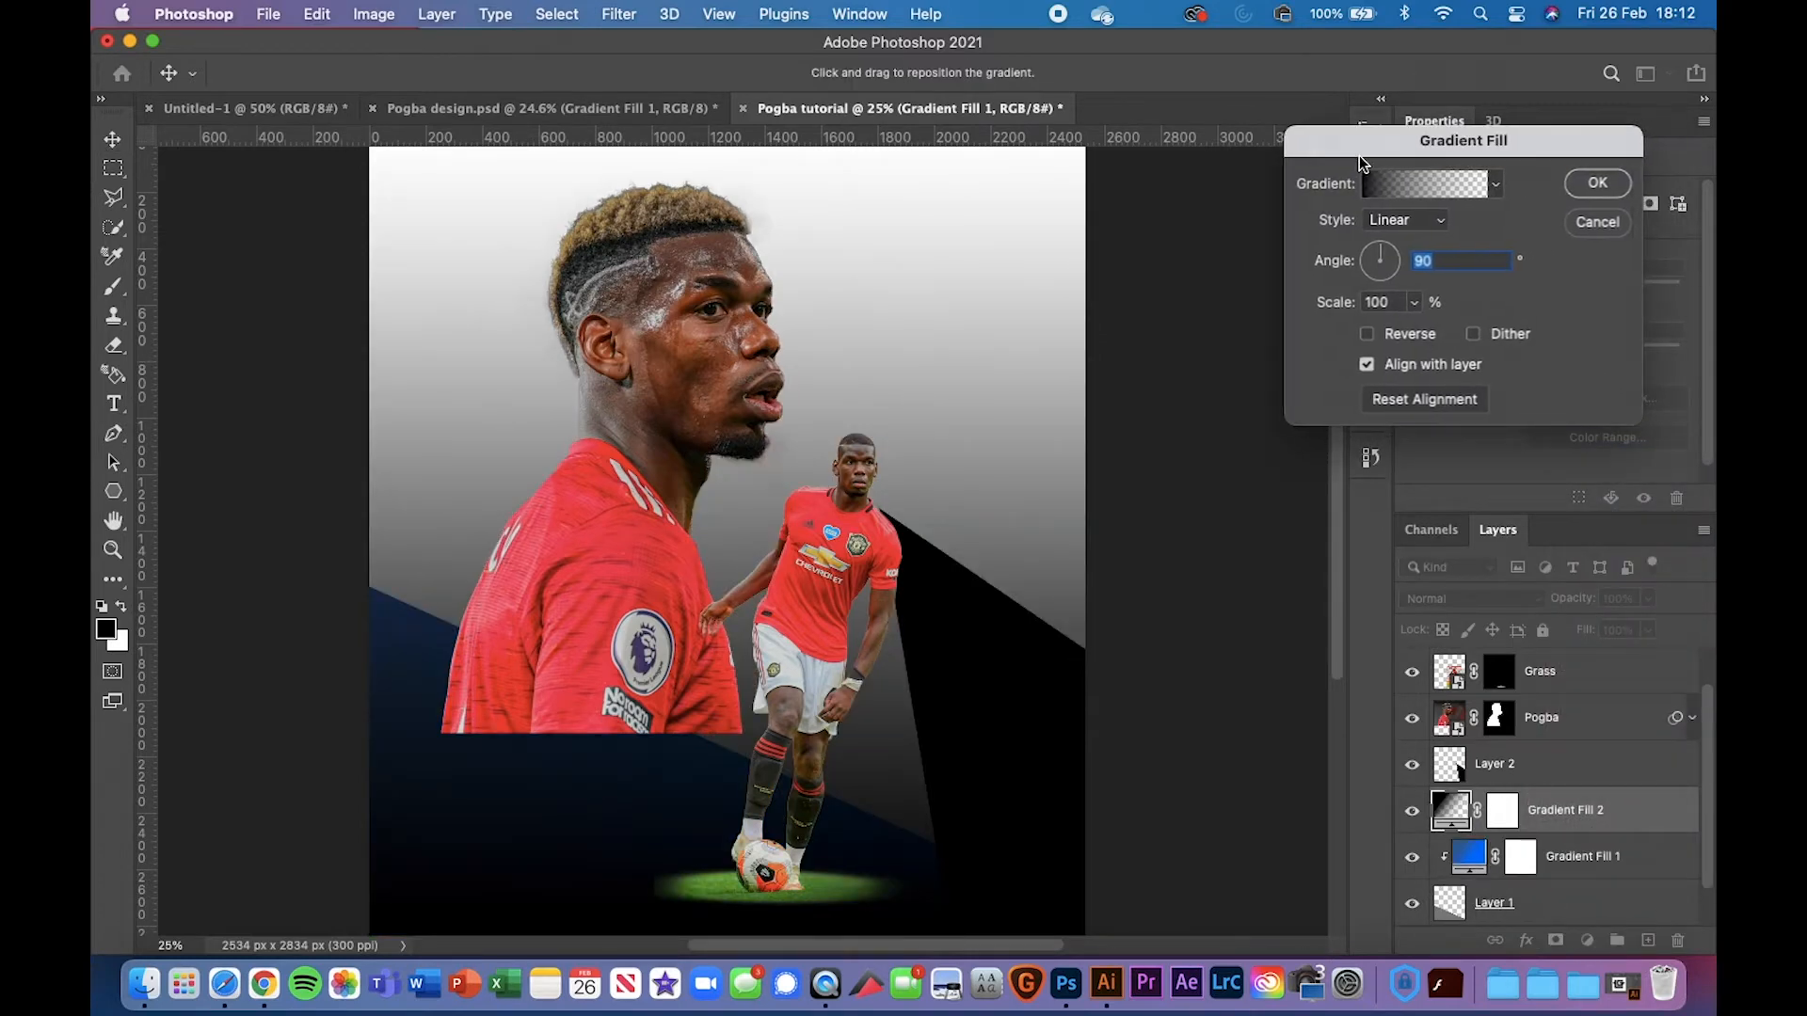
{"action": "left_click", "coordinate": [1423, 190]}
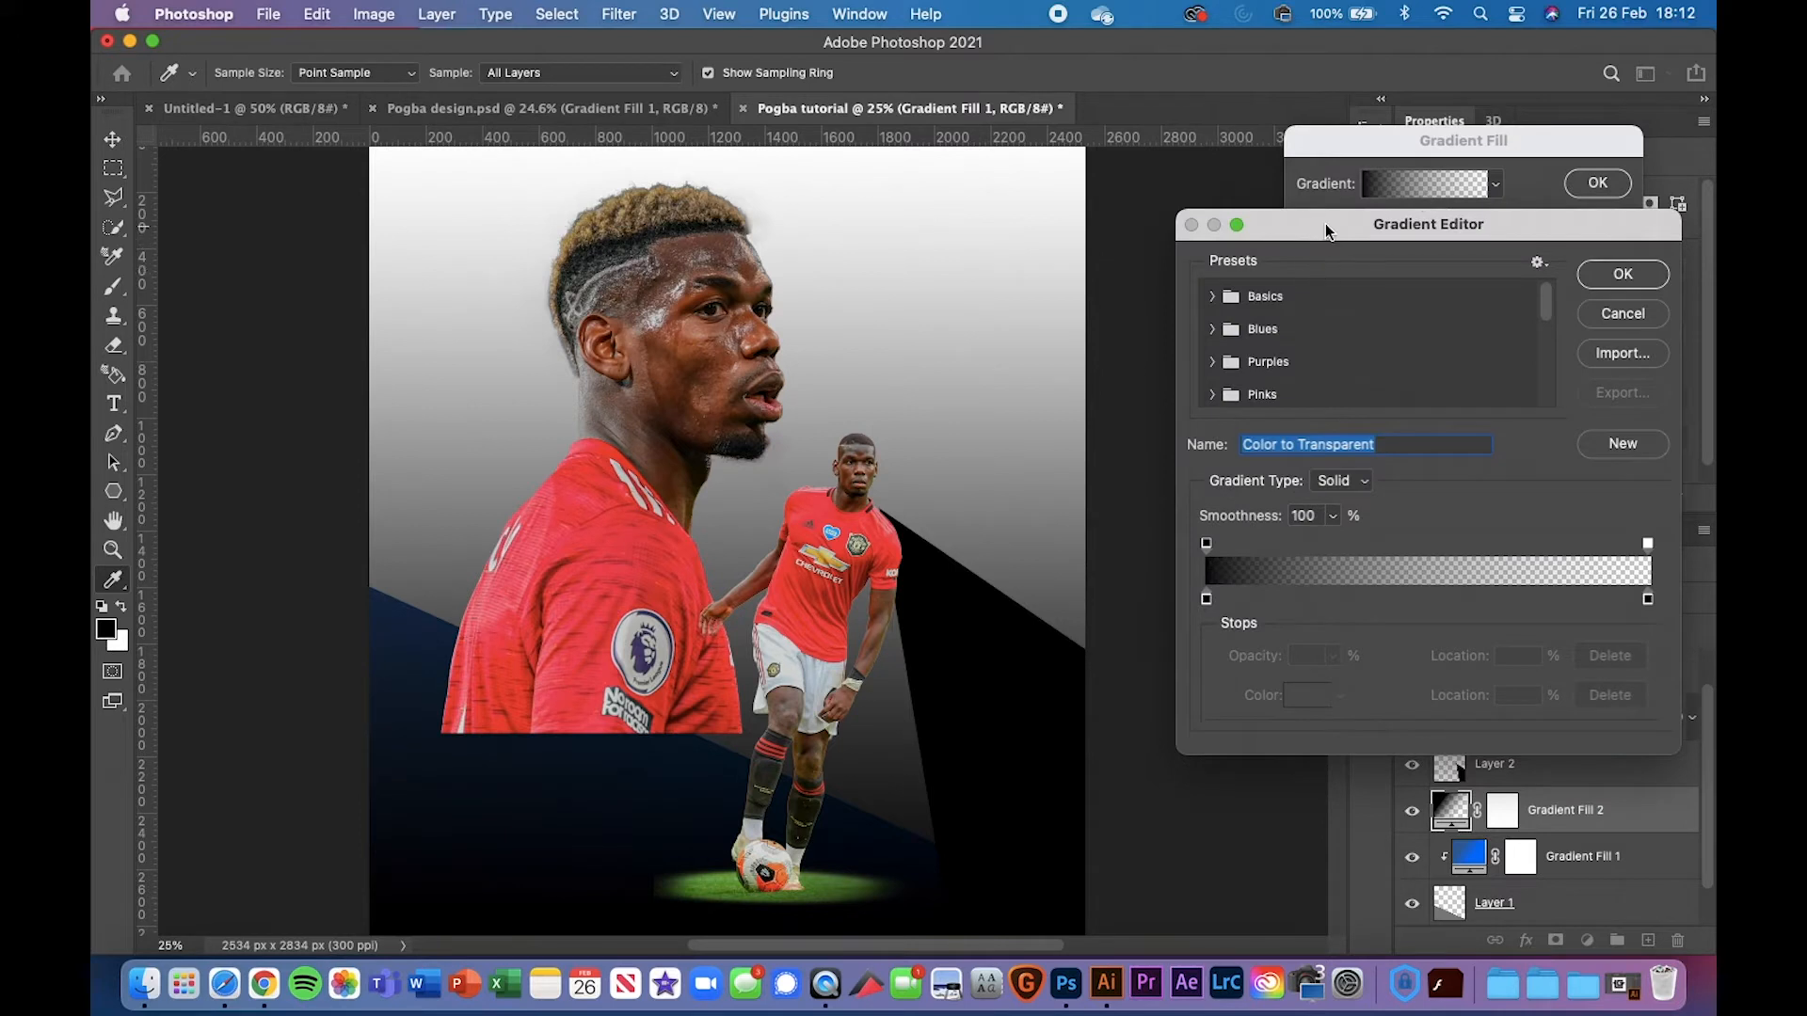
{"action": "left_click_drag", "start_coordinate": [1325, 223], "coordinate": [1290, 146]}
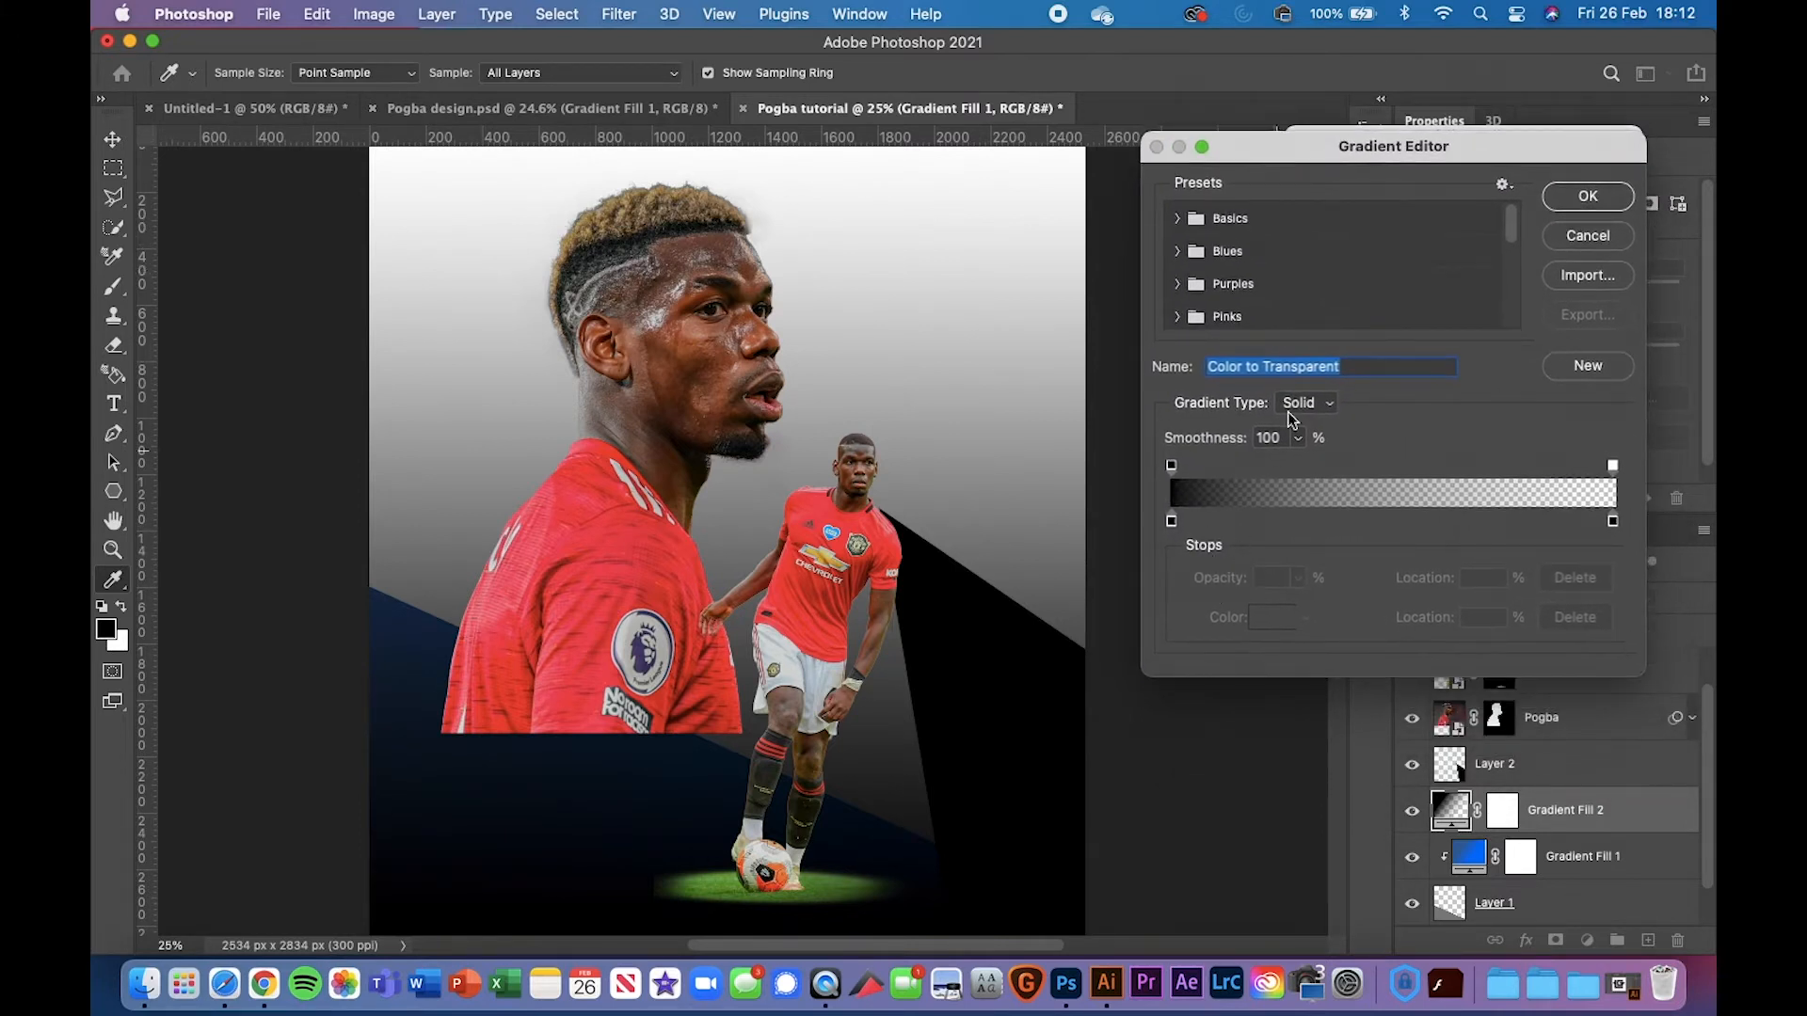
{"action": "left_click", "coordinate": [1589, 237]}
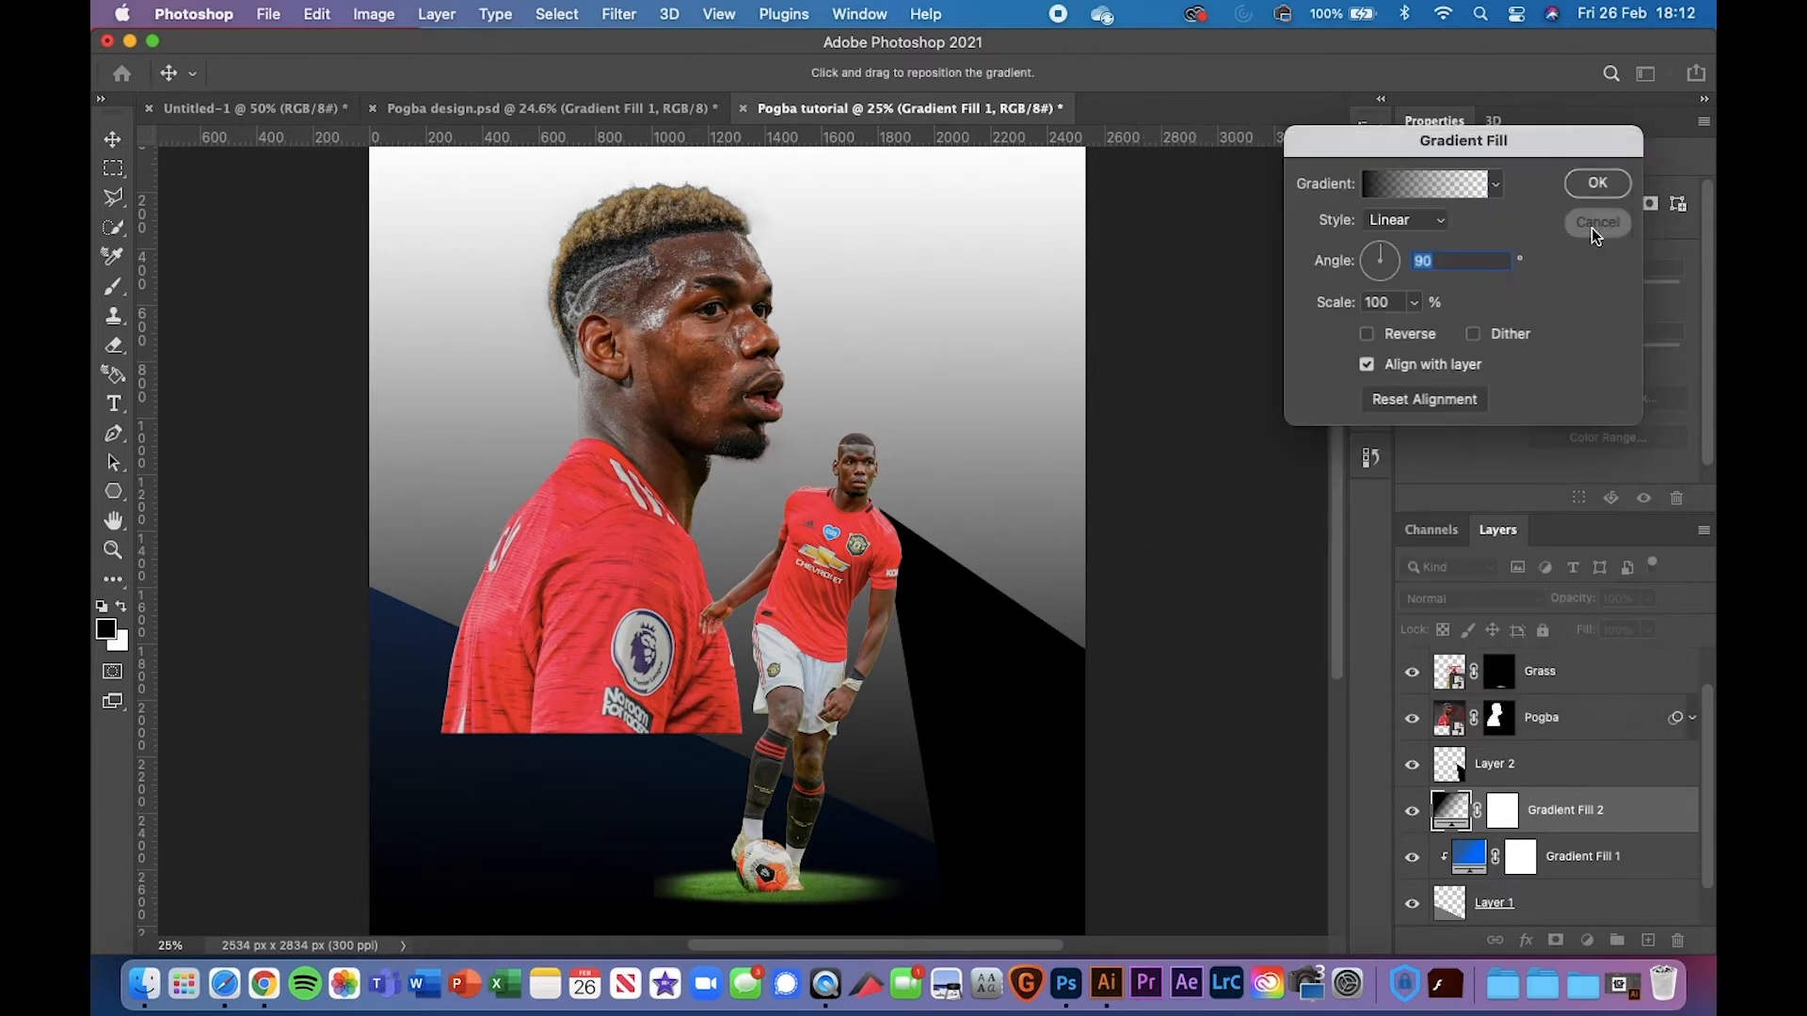
{"action": "left_click", "coordinate": [1591, 228]}
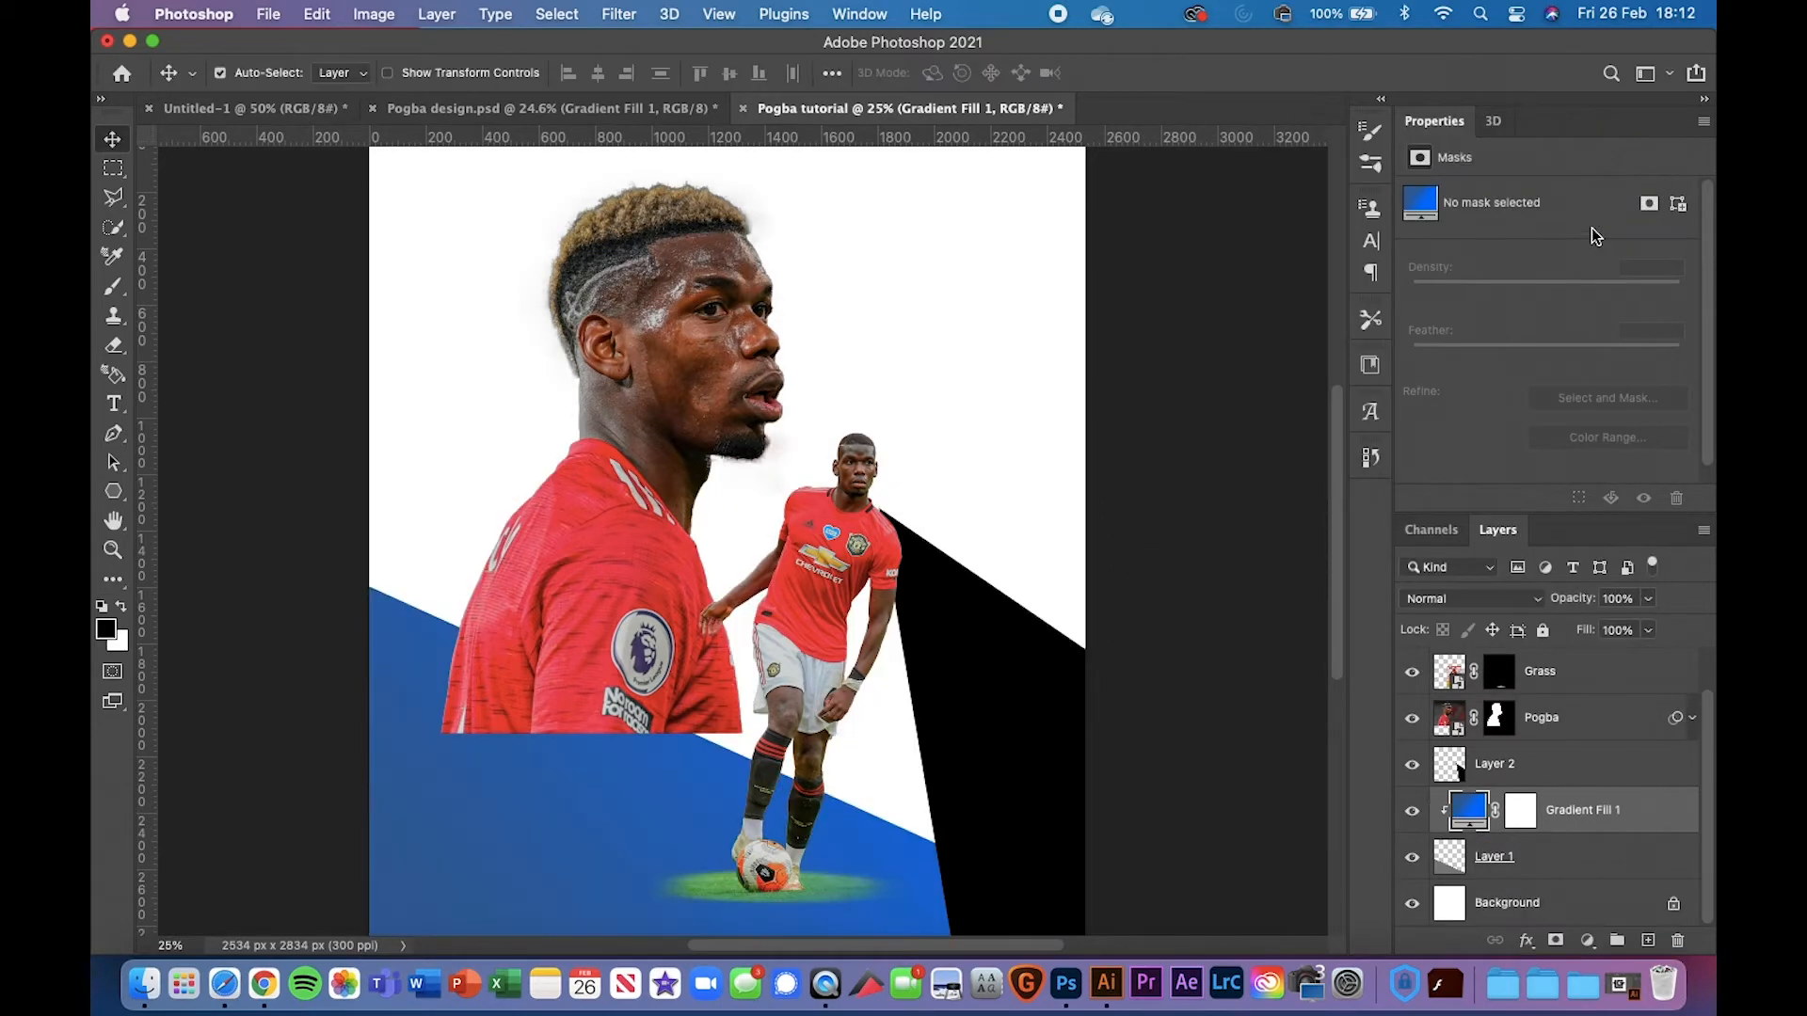
Try Radial on Gradient Fill 1, revert to Linear at 40.04°, and edit its custom gradient
{"action": "double_click", "coordinate": [1458, 822]}
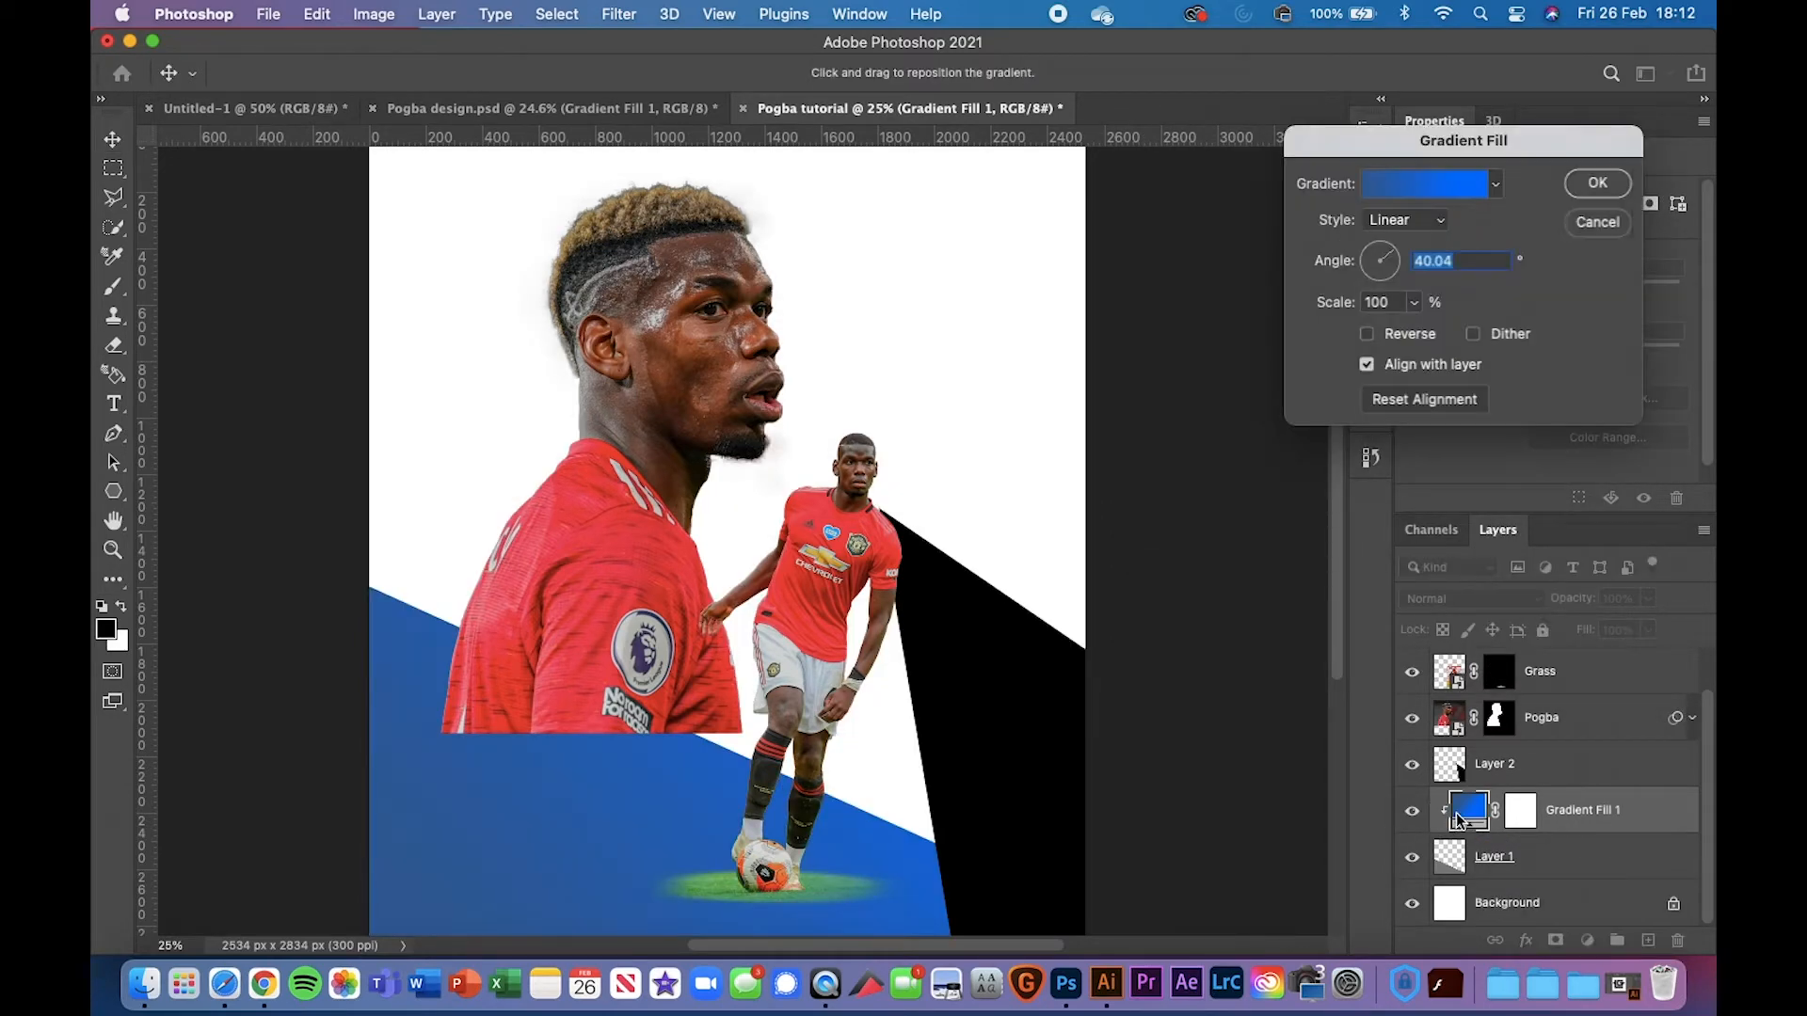
{"action": "left_click", "coordinate": [1382, 224]}
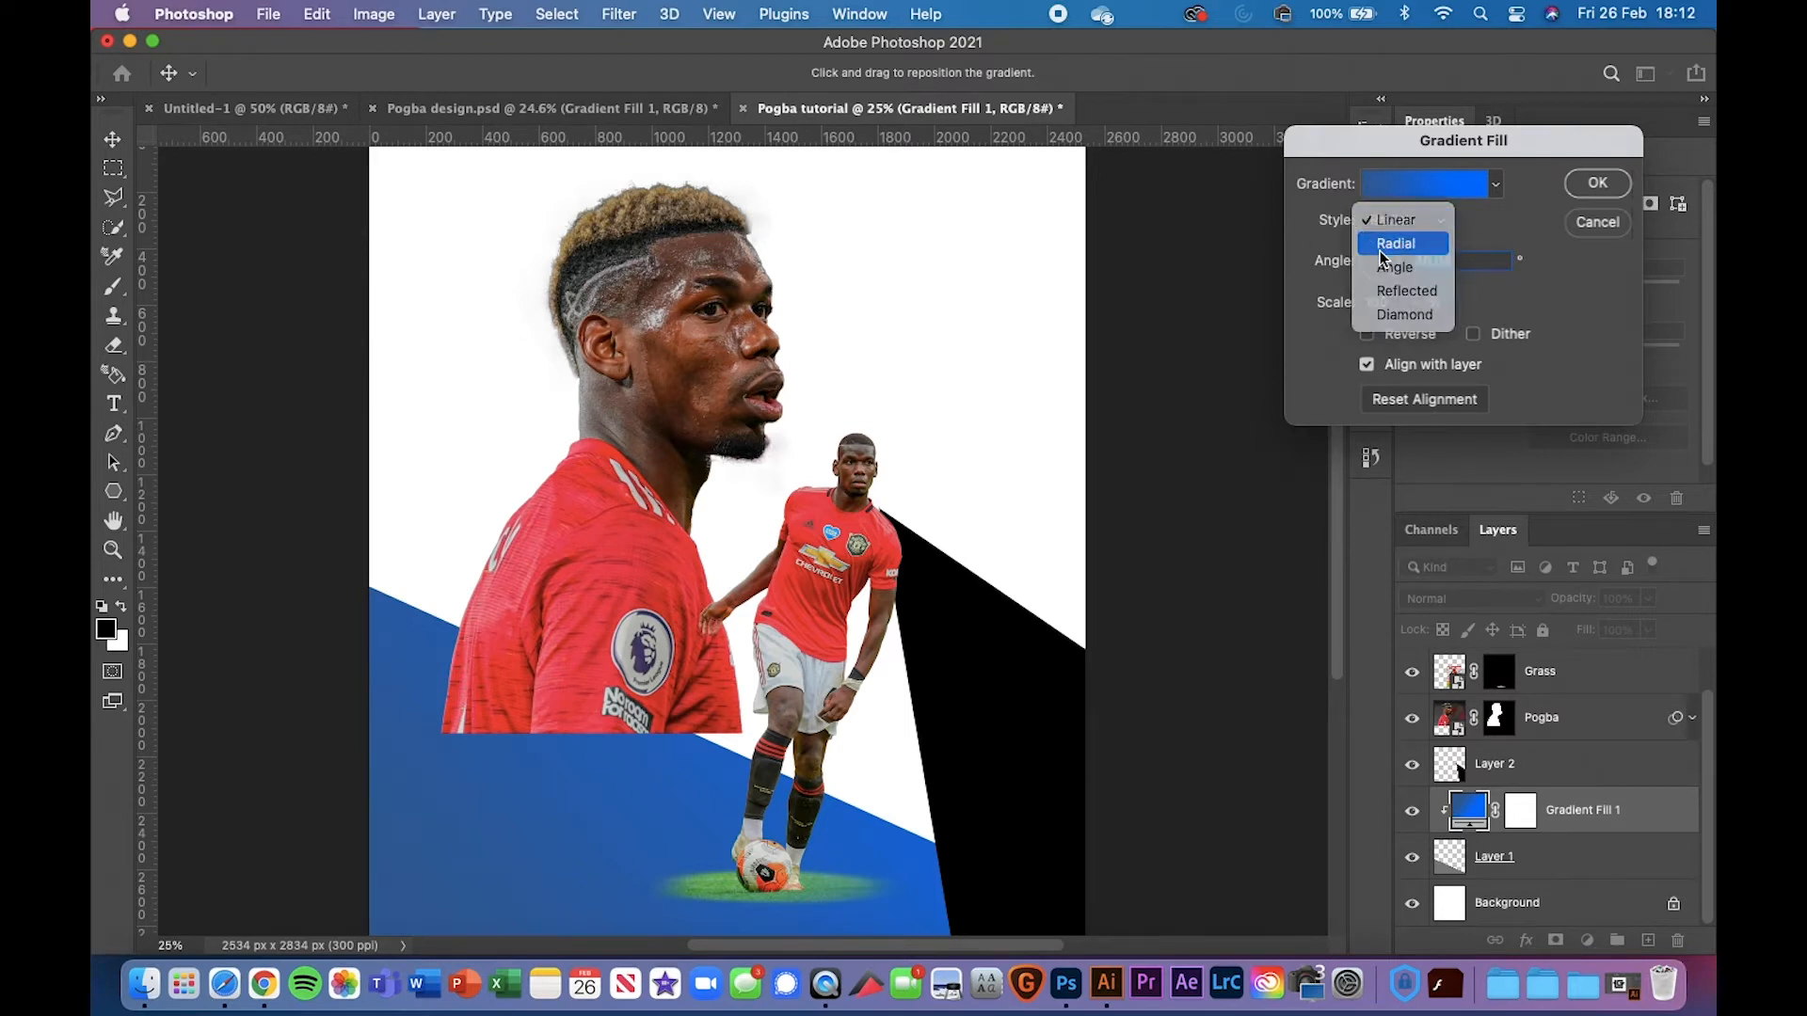
{"action": "left_click", "coordinate": [1390, 243]}
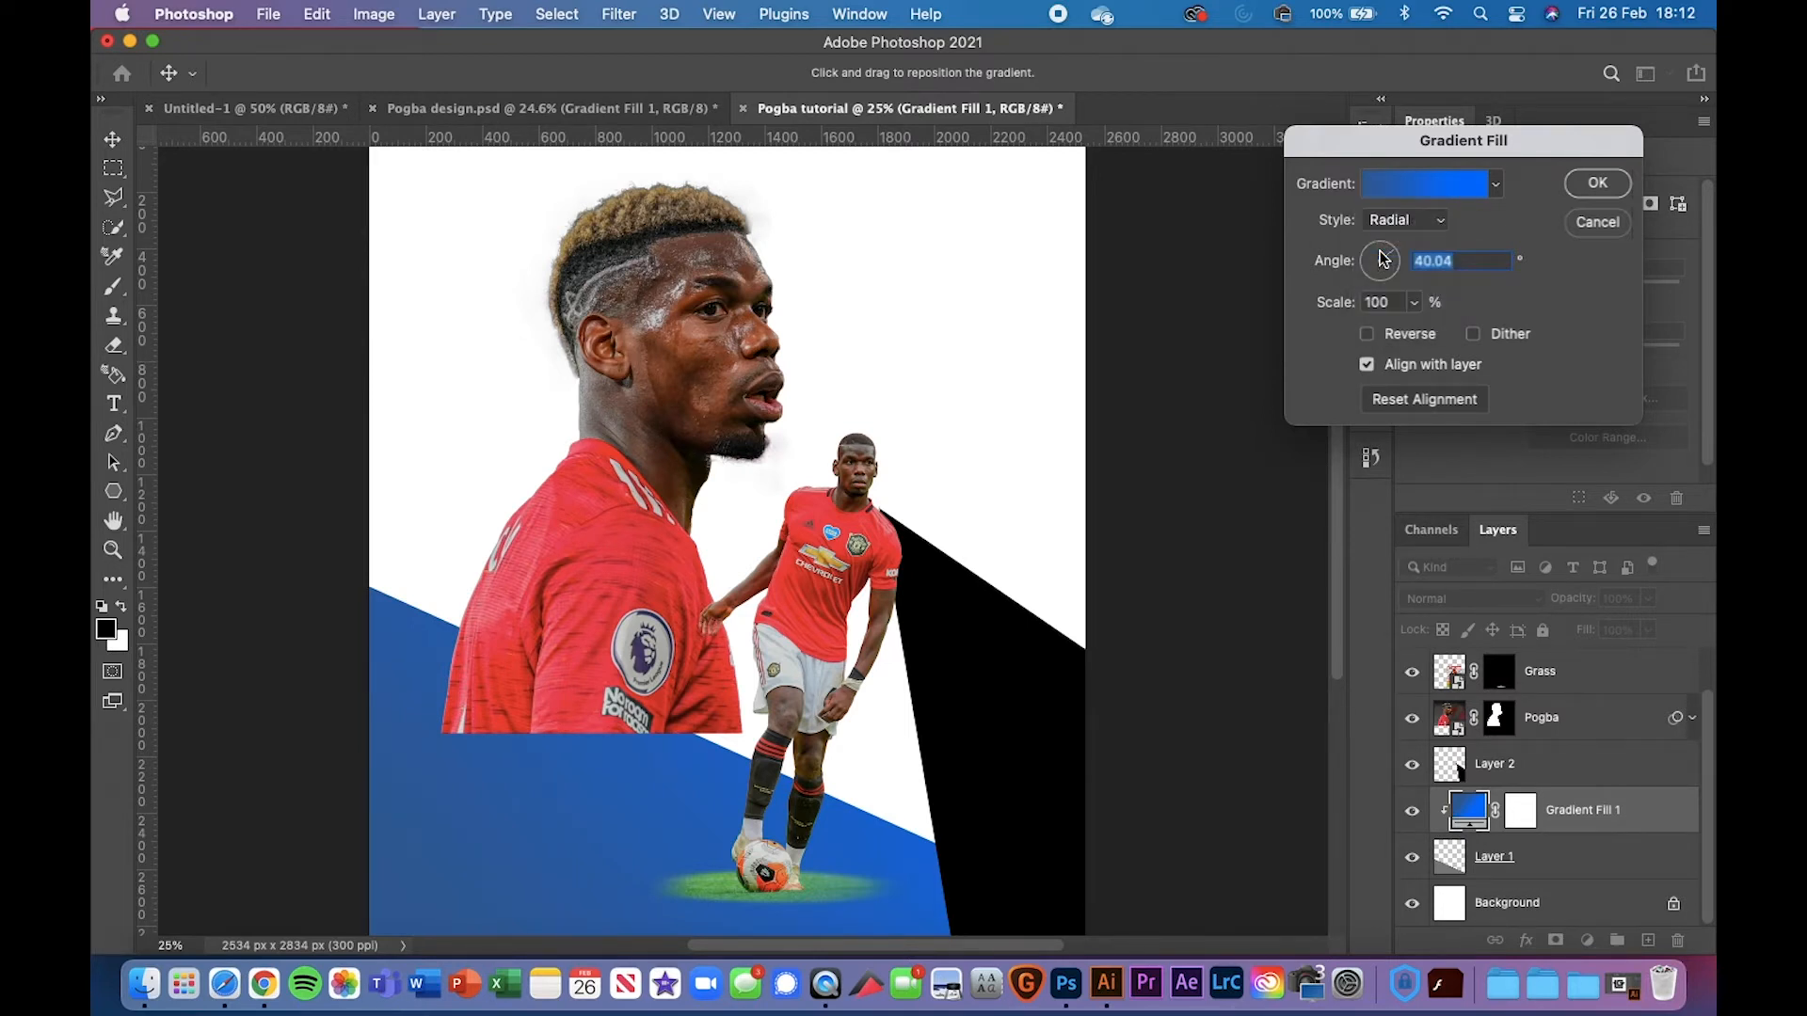
{"action": "left_click", "coordinate": [1432, 221]}
{"action": "left_click", "coordinate": [1422, 195]}
{"action": "scroll", "coordinate": [505, 698], "scroll_direction": "down", "scroll_amount": 5}
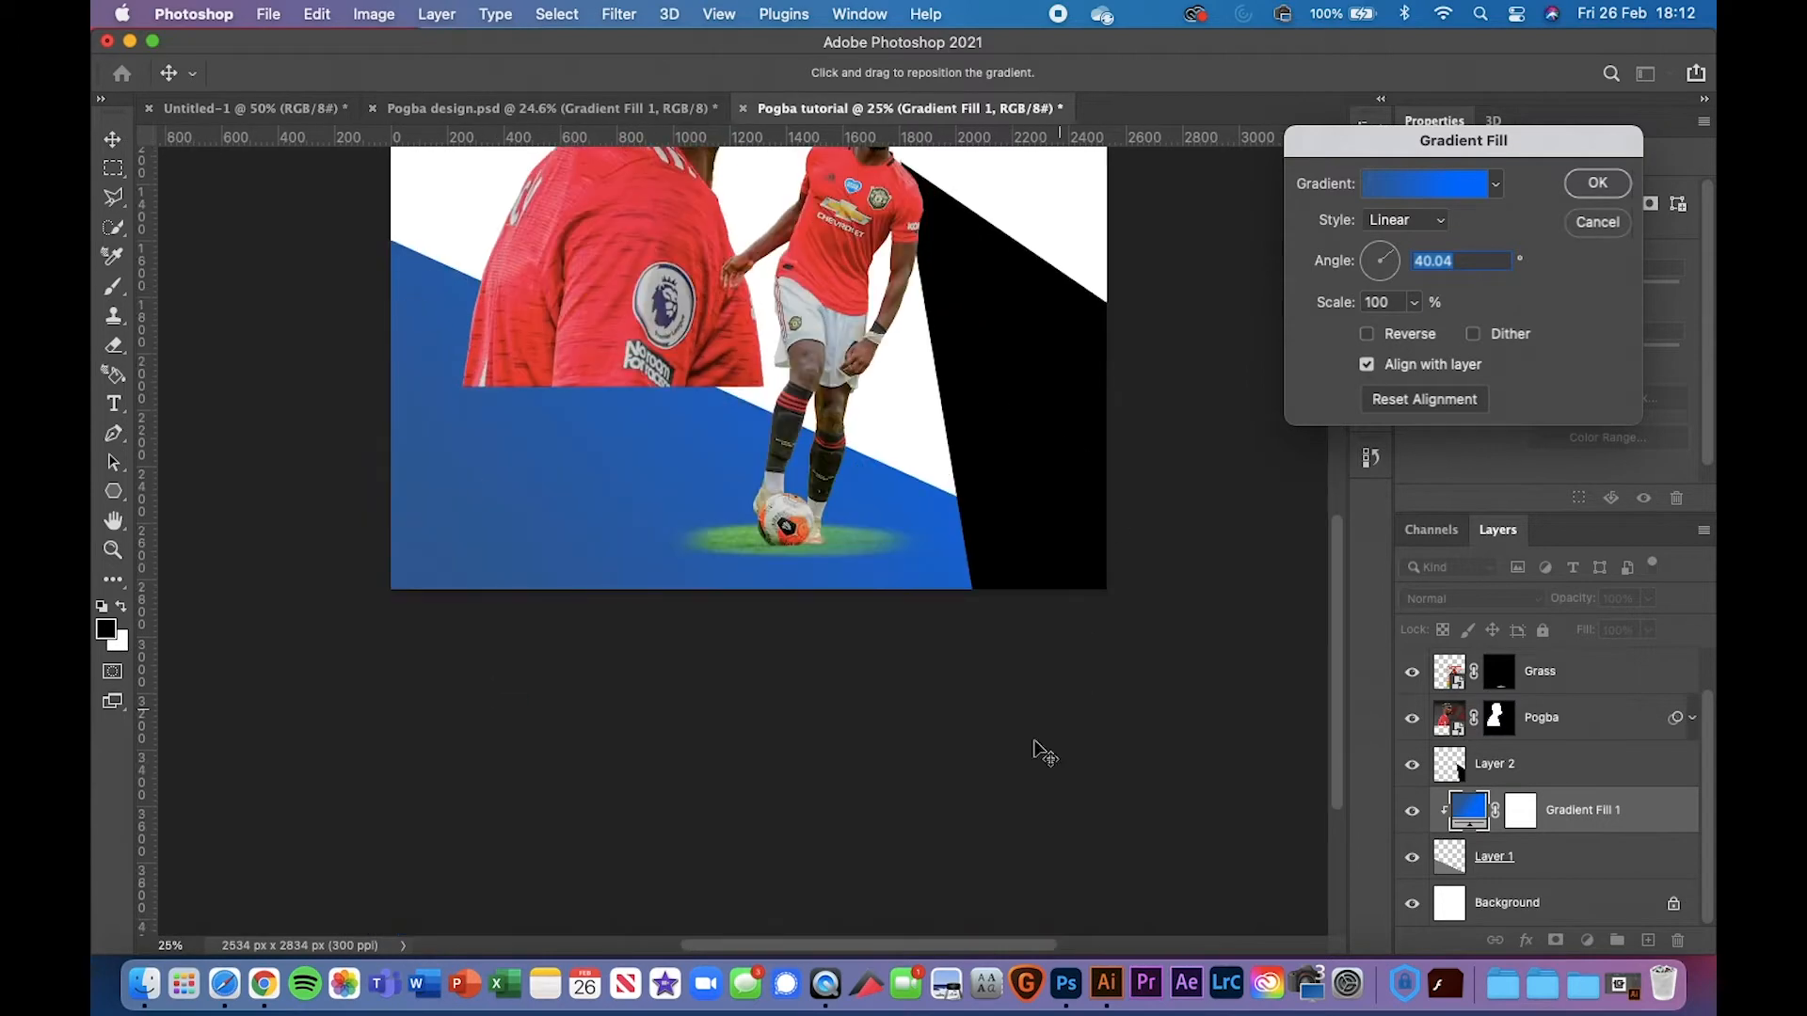
{"action": "scroll", "coordinate": [616, 569], "scroll_direction": "up", "scroll_amount": 3}
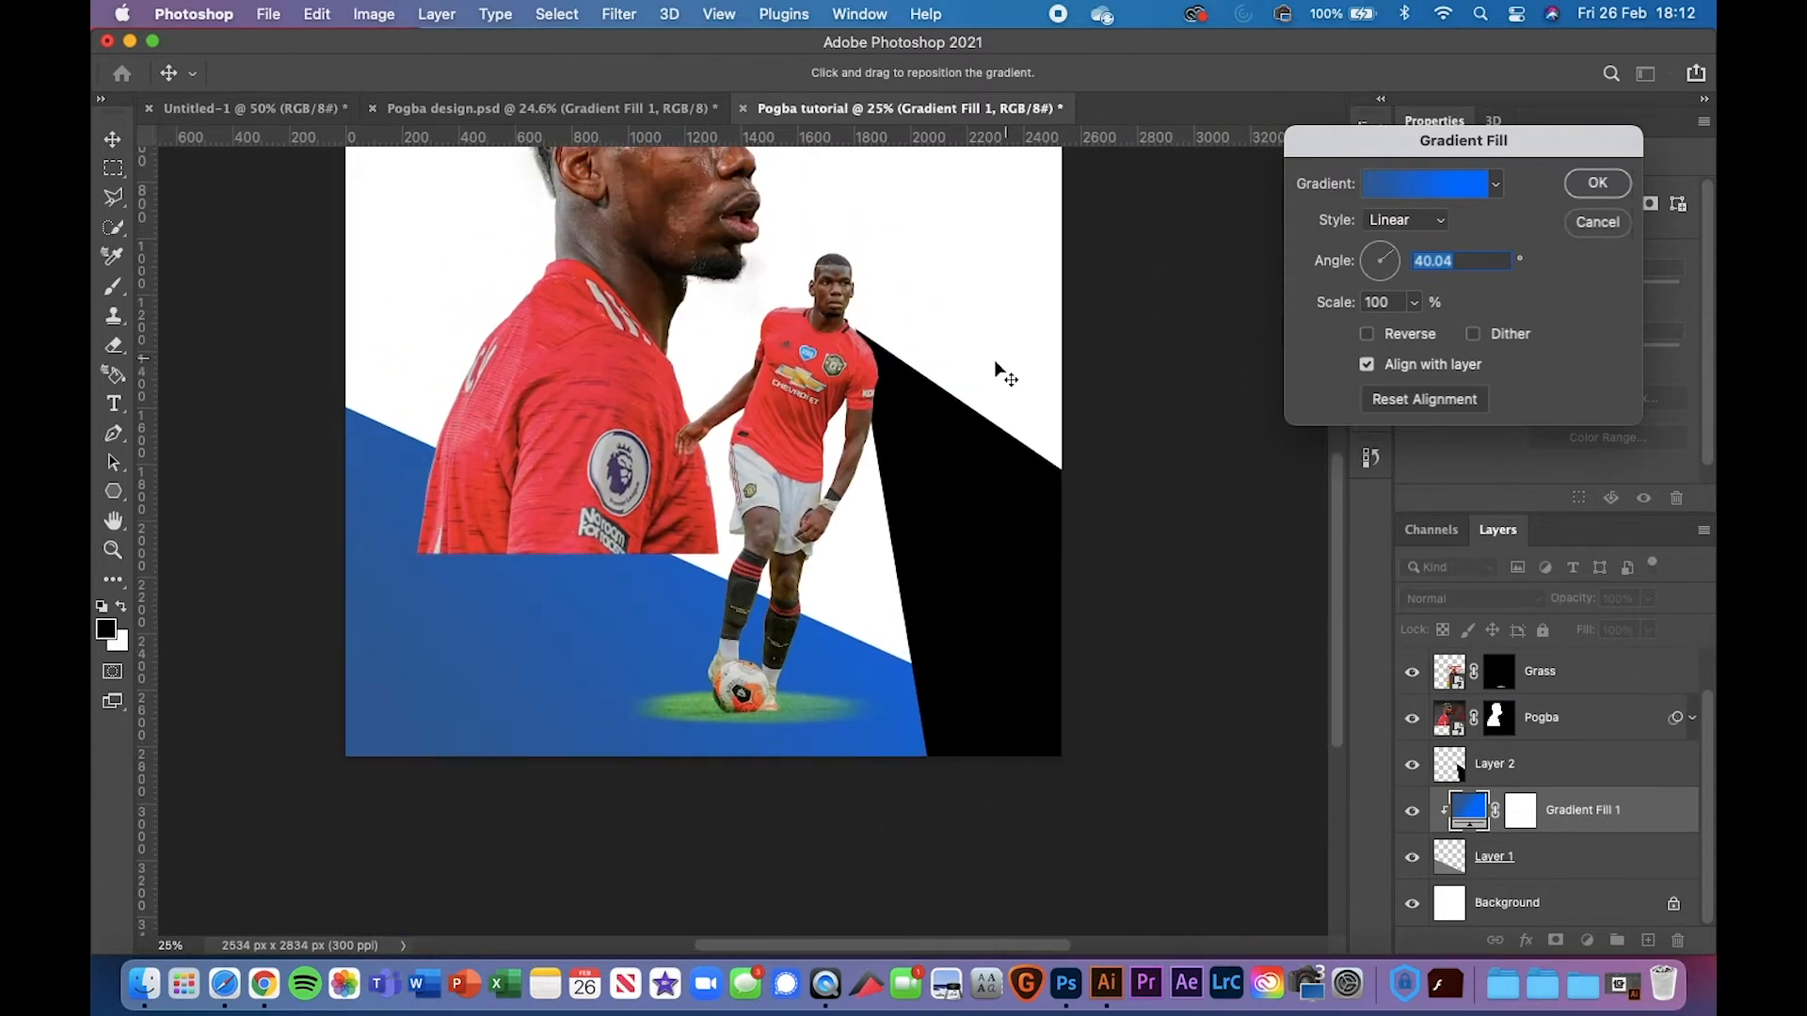
{"action": "scroll", "coordinate": [949, 404], "scroll_direction": "up", "scroll_amount": 3}
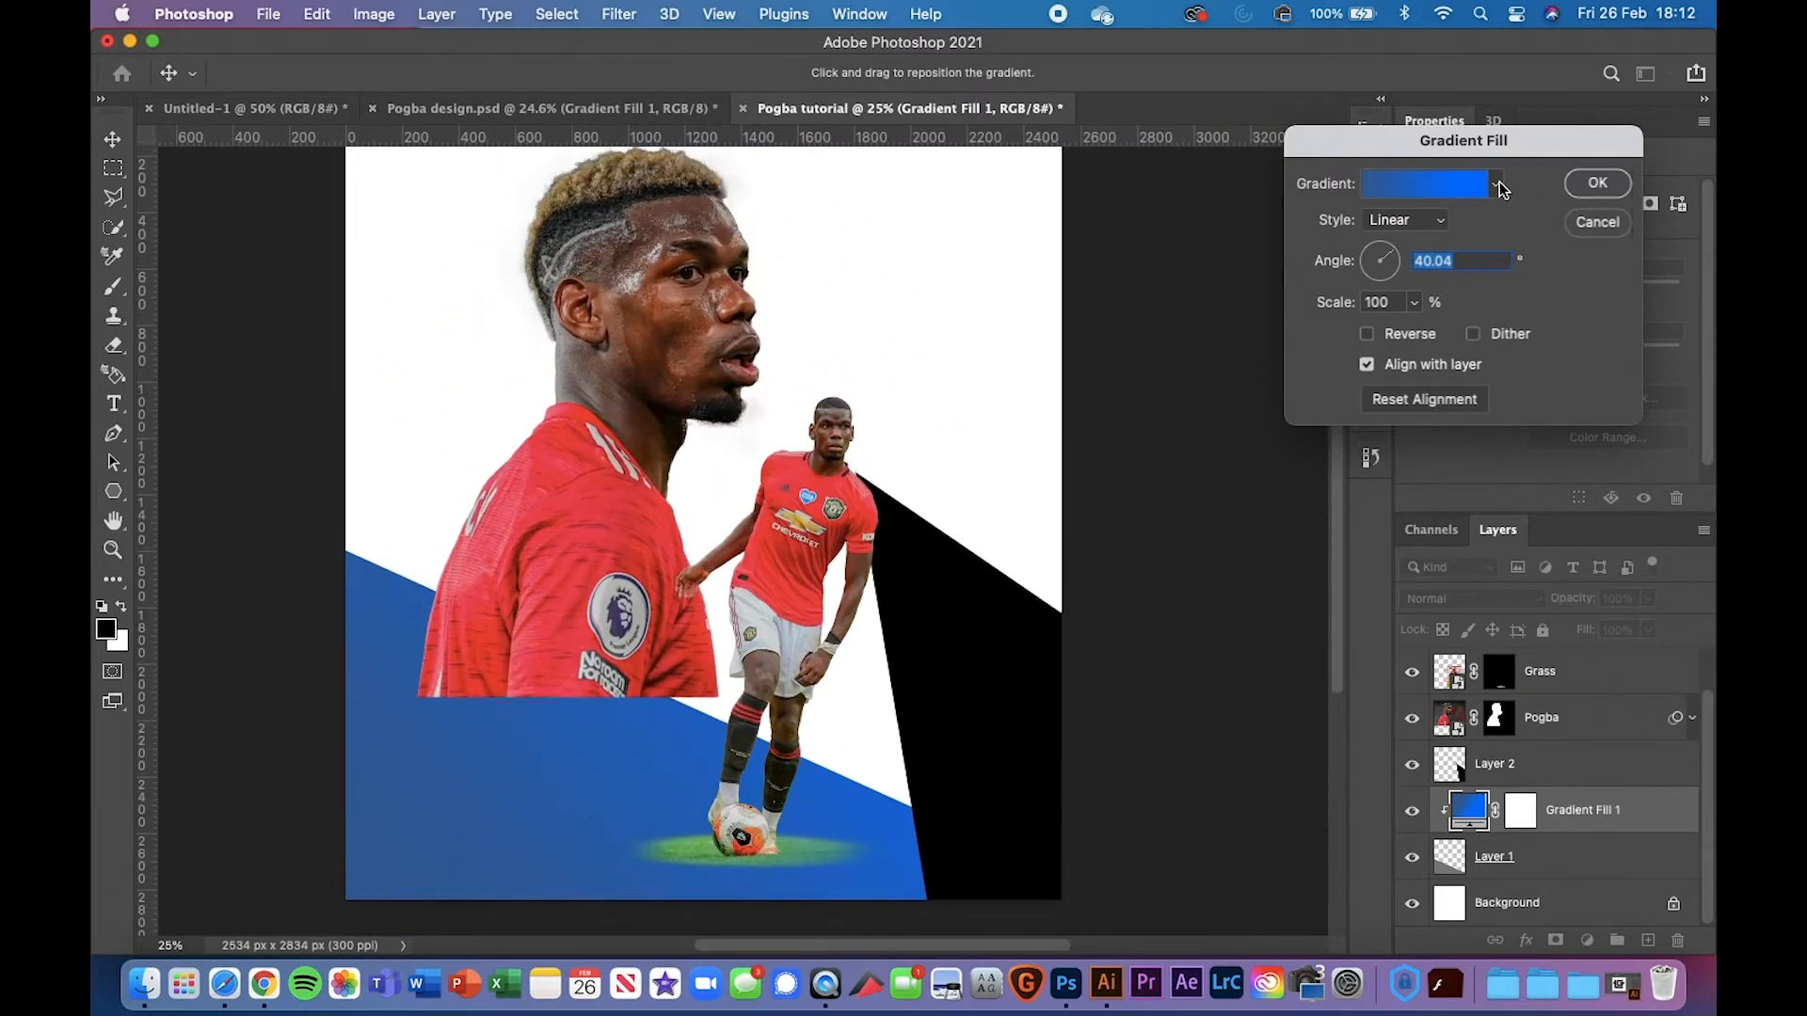
{"action": "left_click", "coordinate": [1465, 183]}
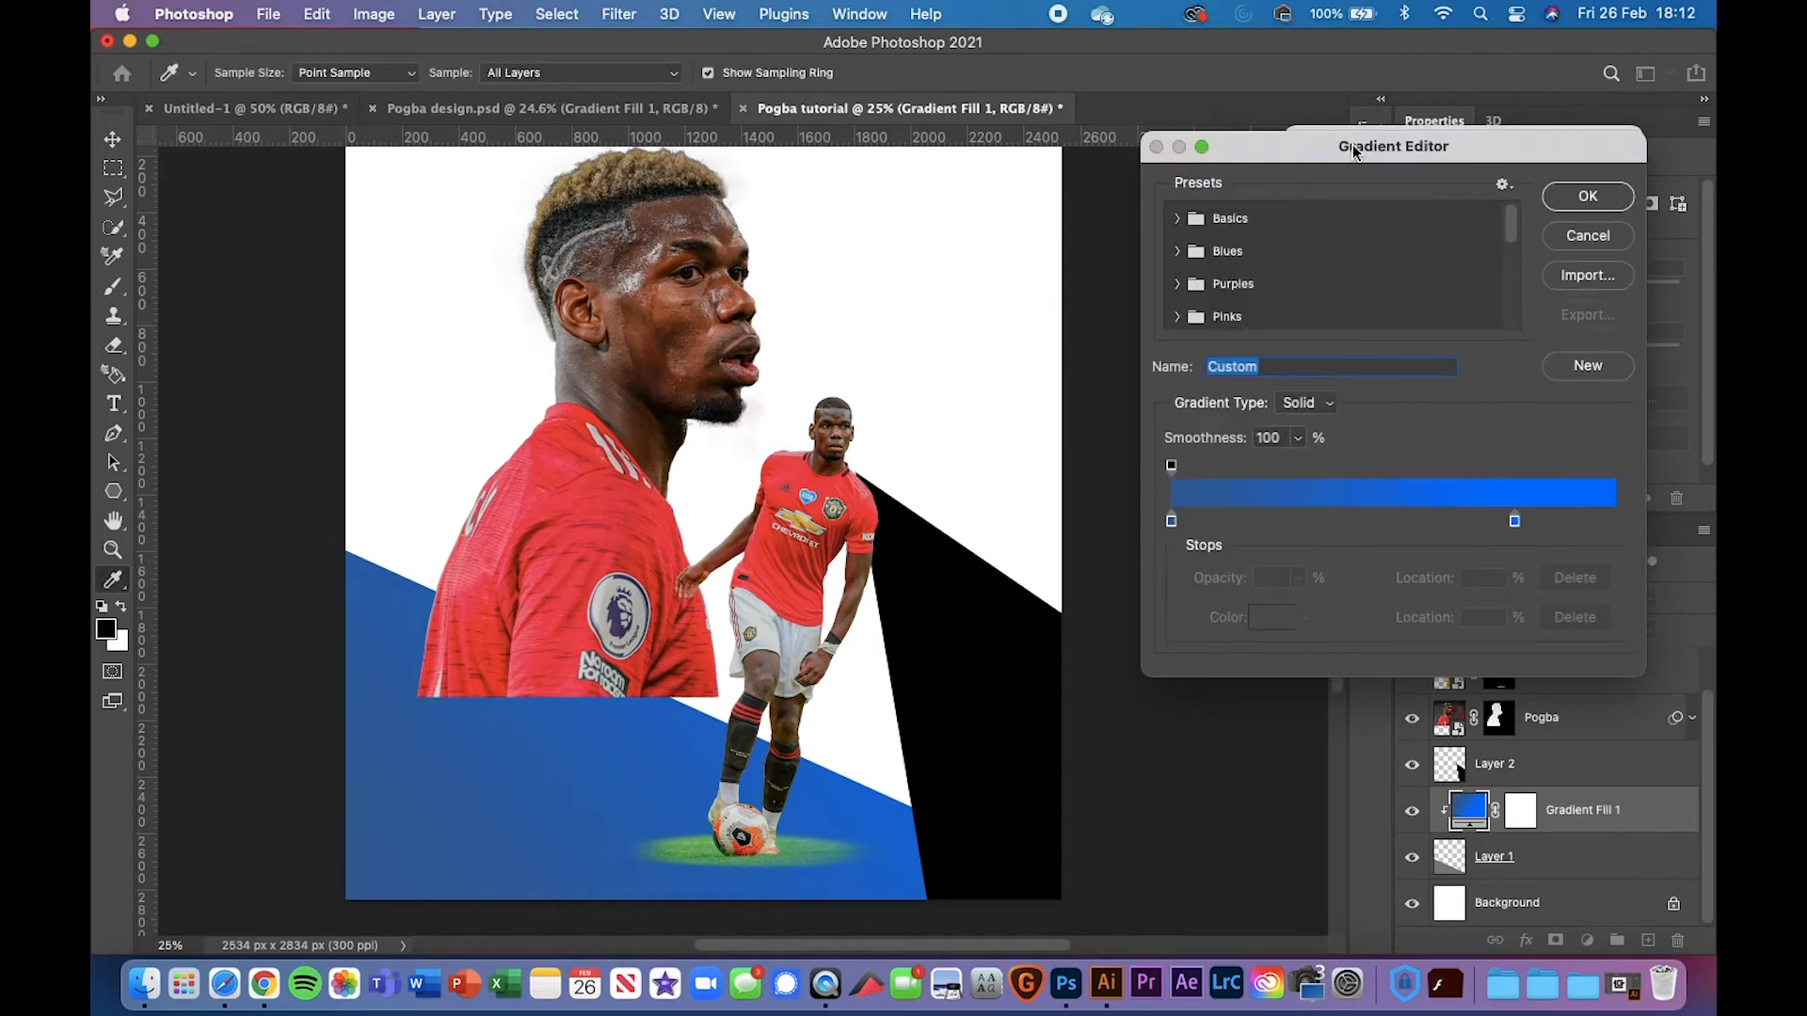
Inspect the dark-blue left and bright-blue right colour stops, then cancel both gradient dialogs unchanged
{"action": "left_click_drag", "start_coordinate": [1353, 144], "coordinate": [1337, 144]}
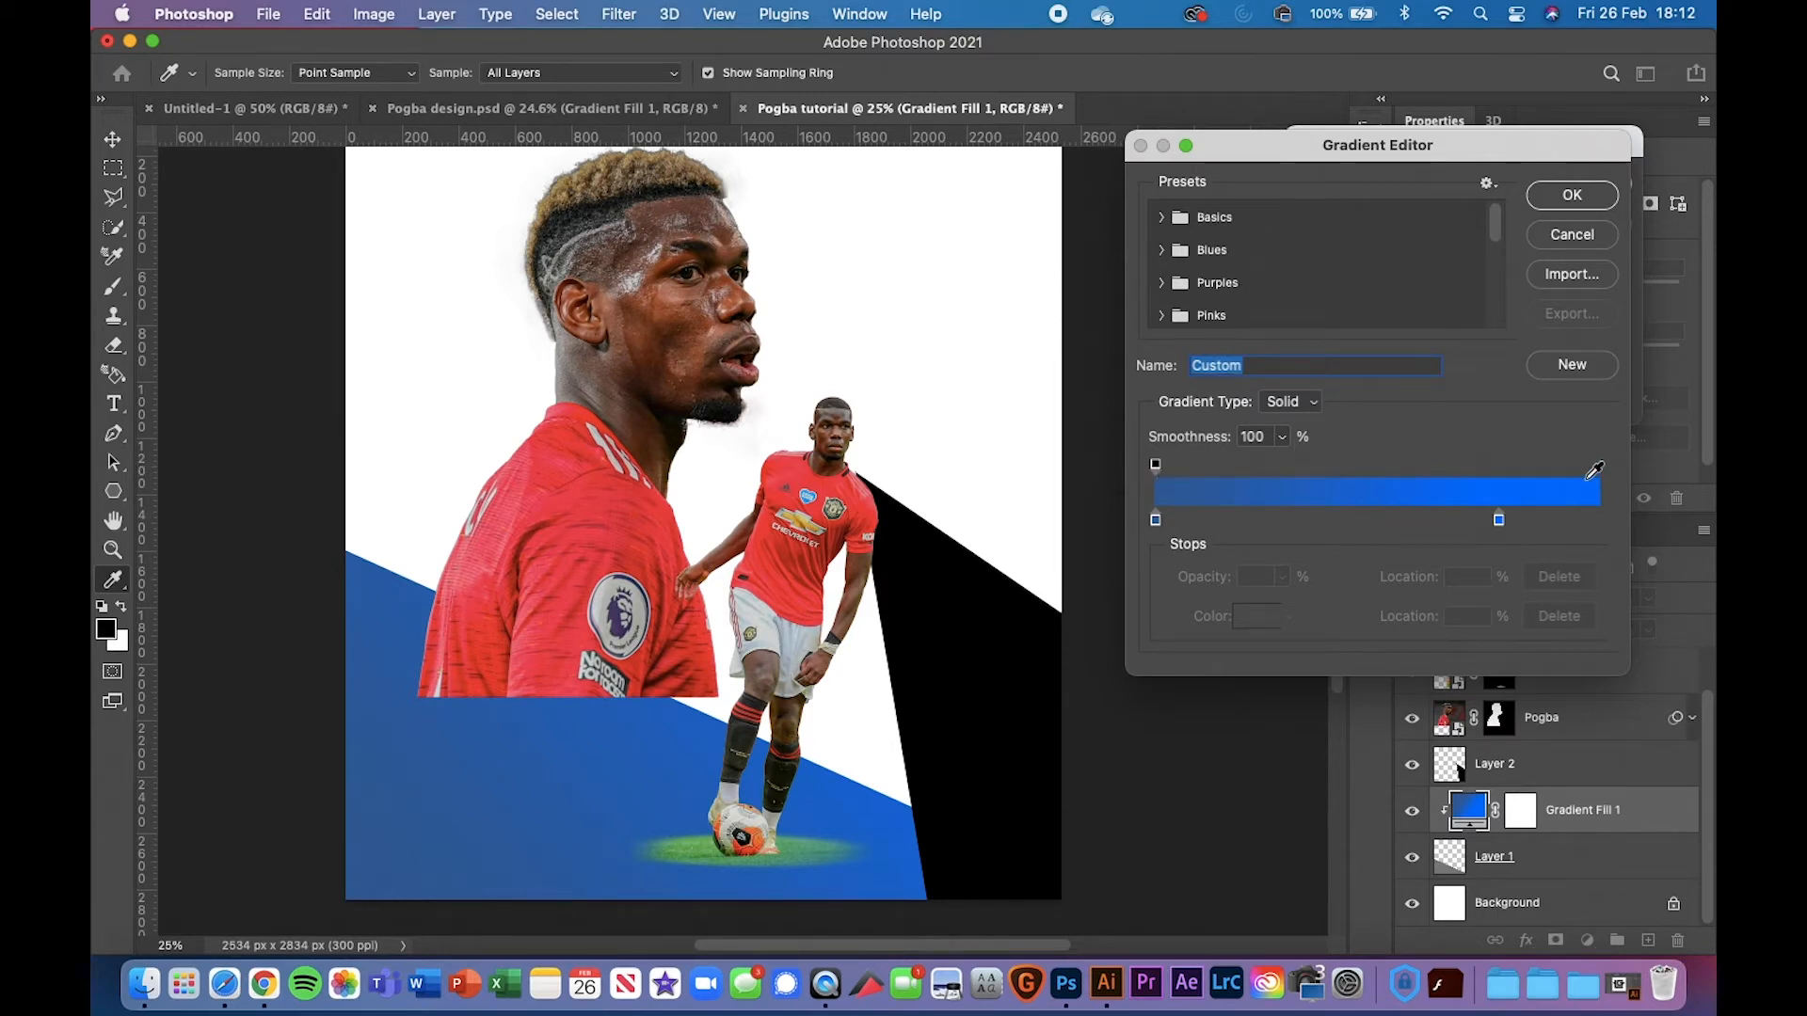
{"action": "left_click", "coordinate": [1156, 465]}
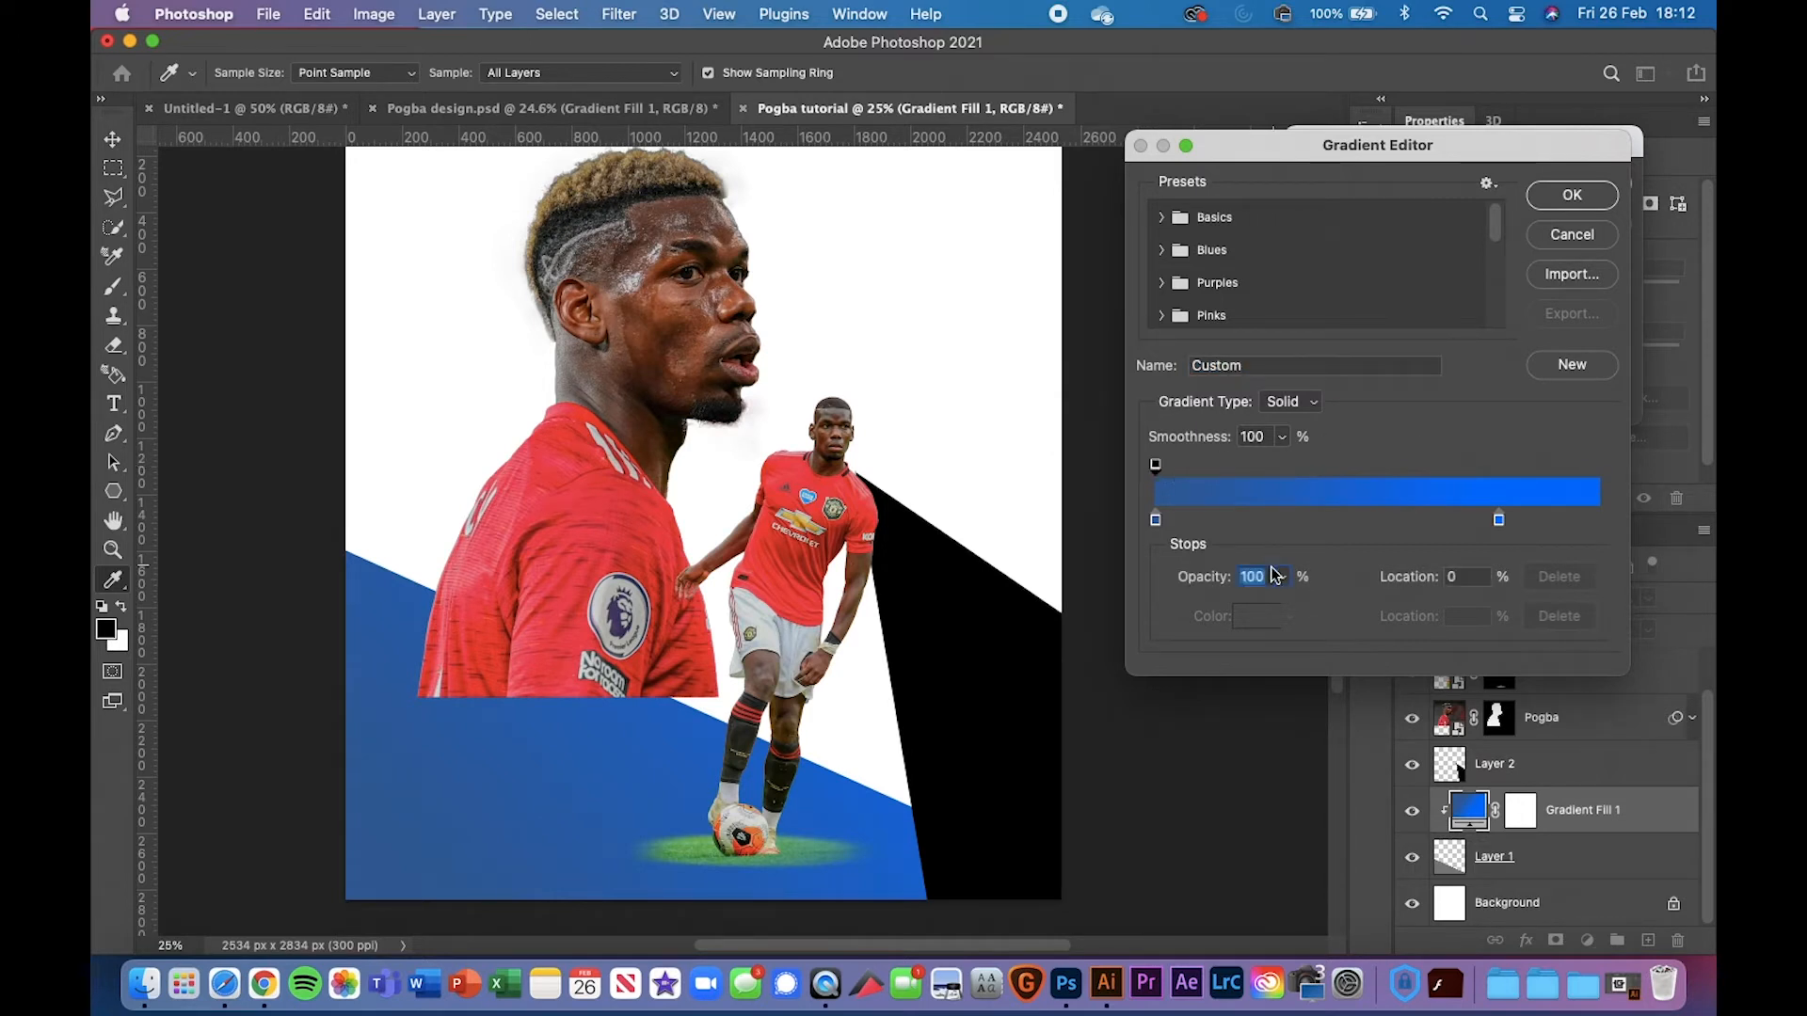
{"action": "left_click", "coordinate": [1156, 520]}
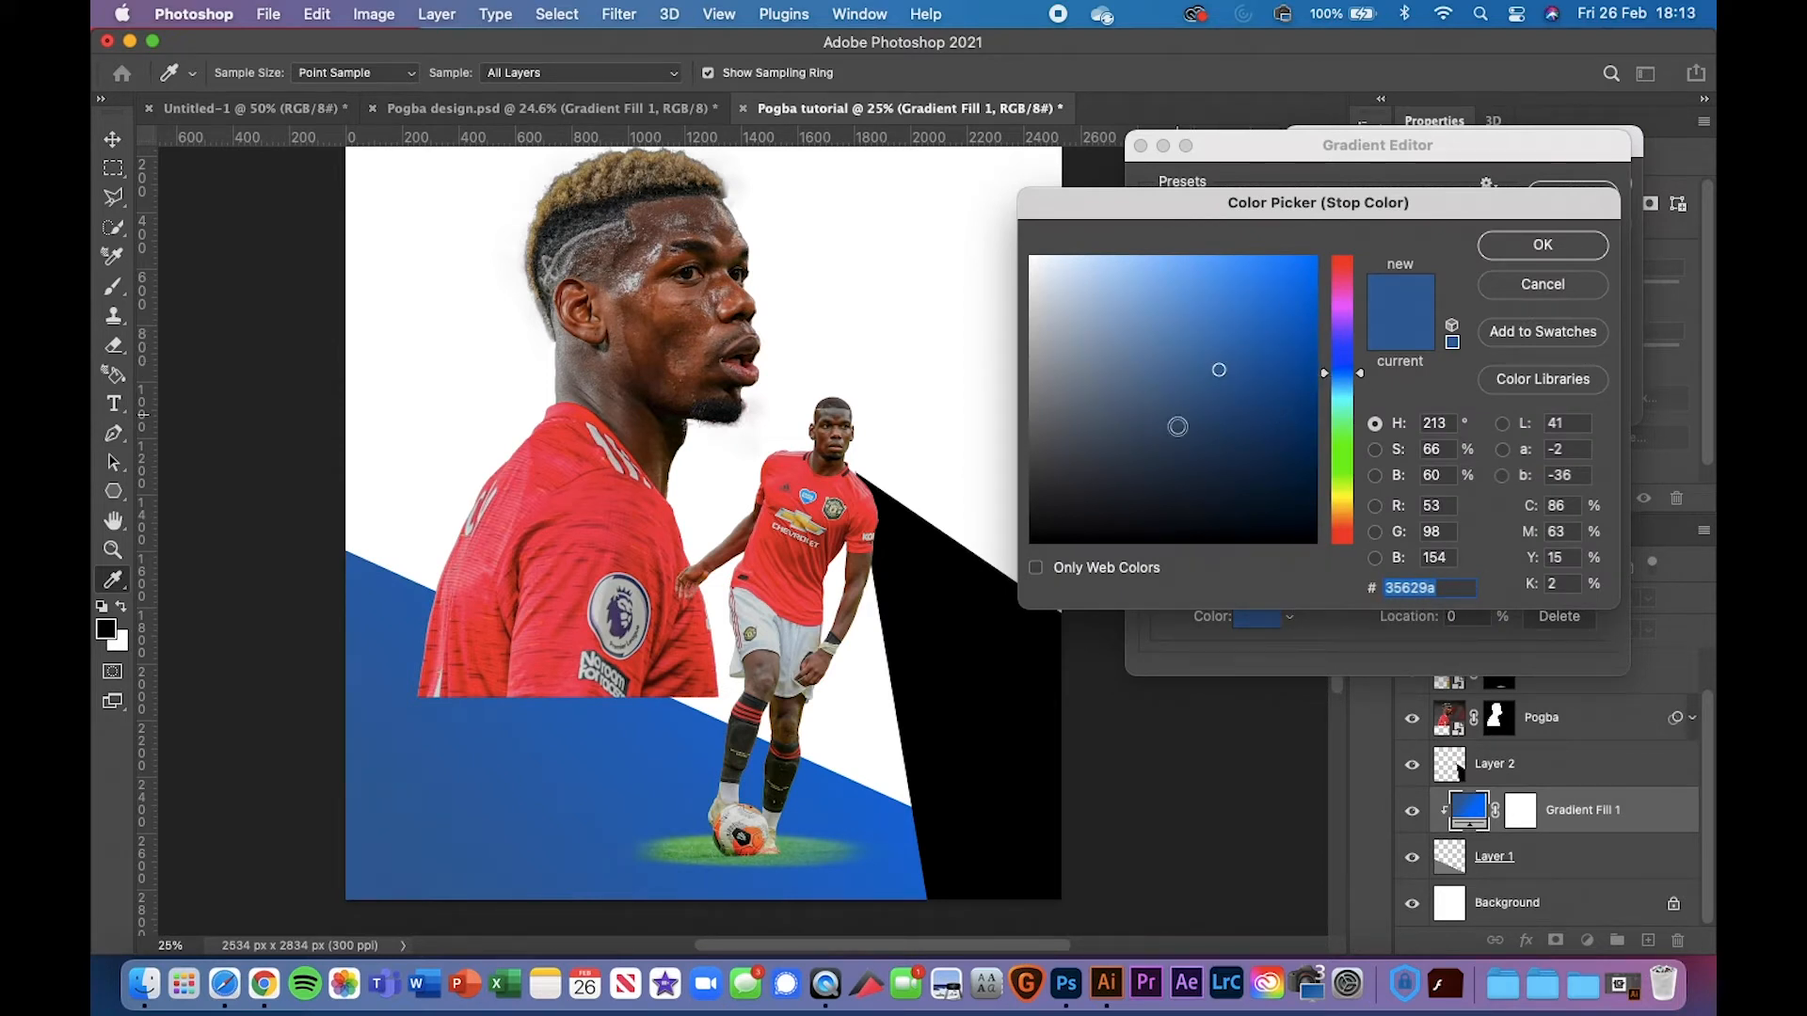
{"action": "left_click", "coordinate": [1544, 246]}
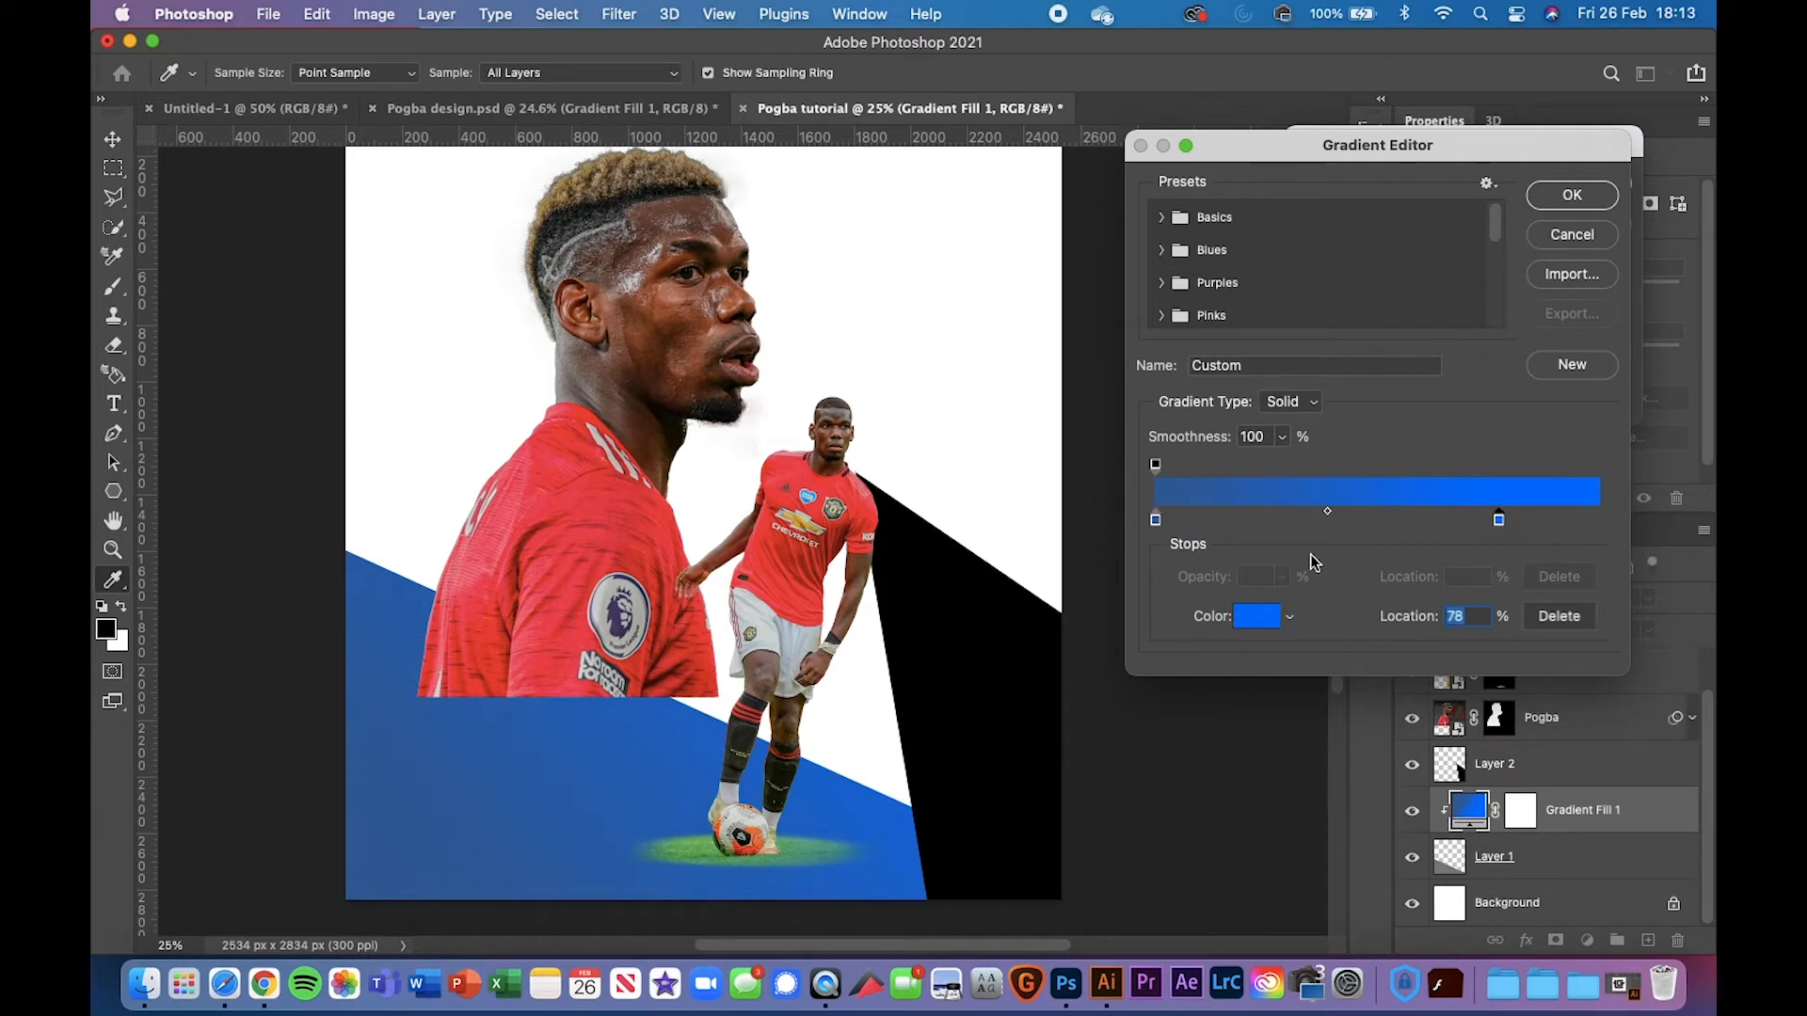
{"action": "left_click", "coordinate": [1264, 618]}
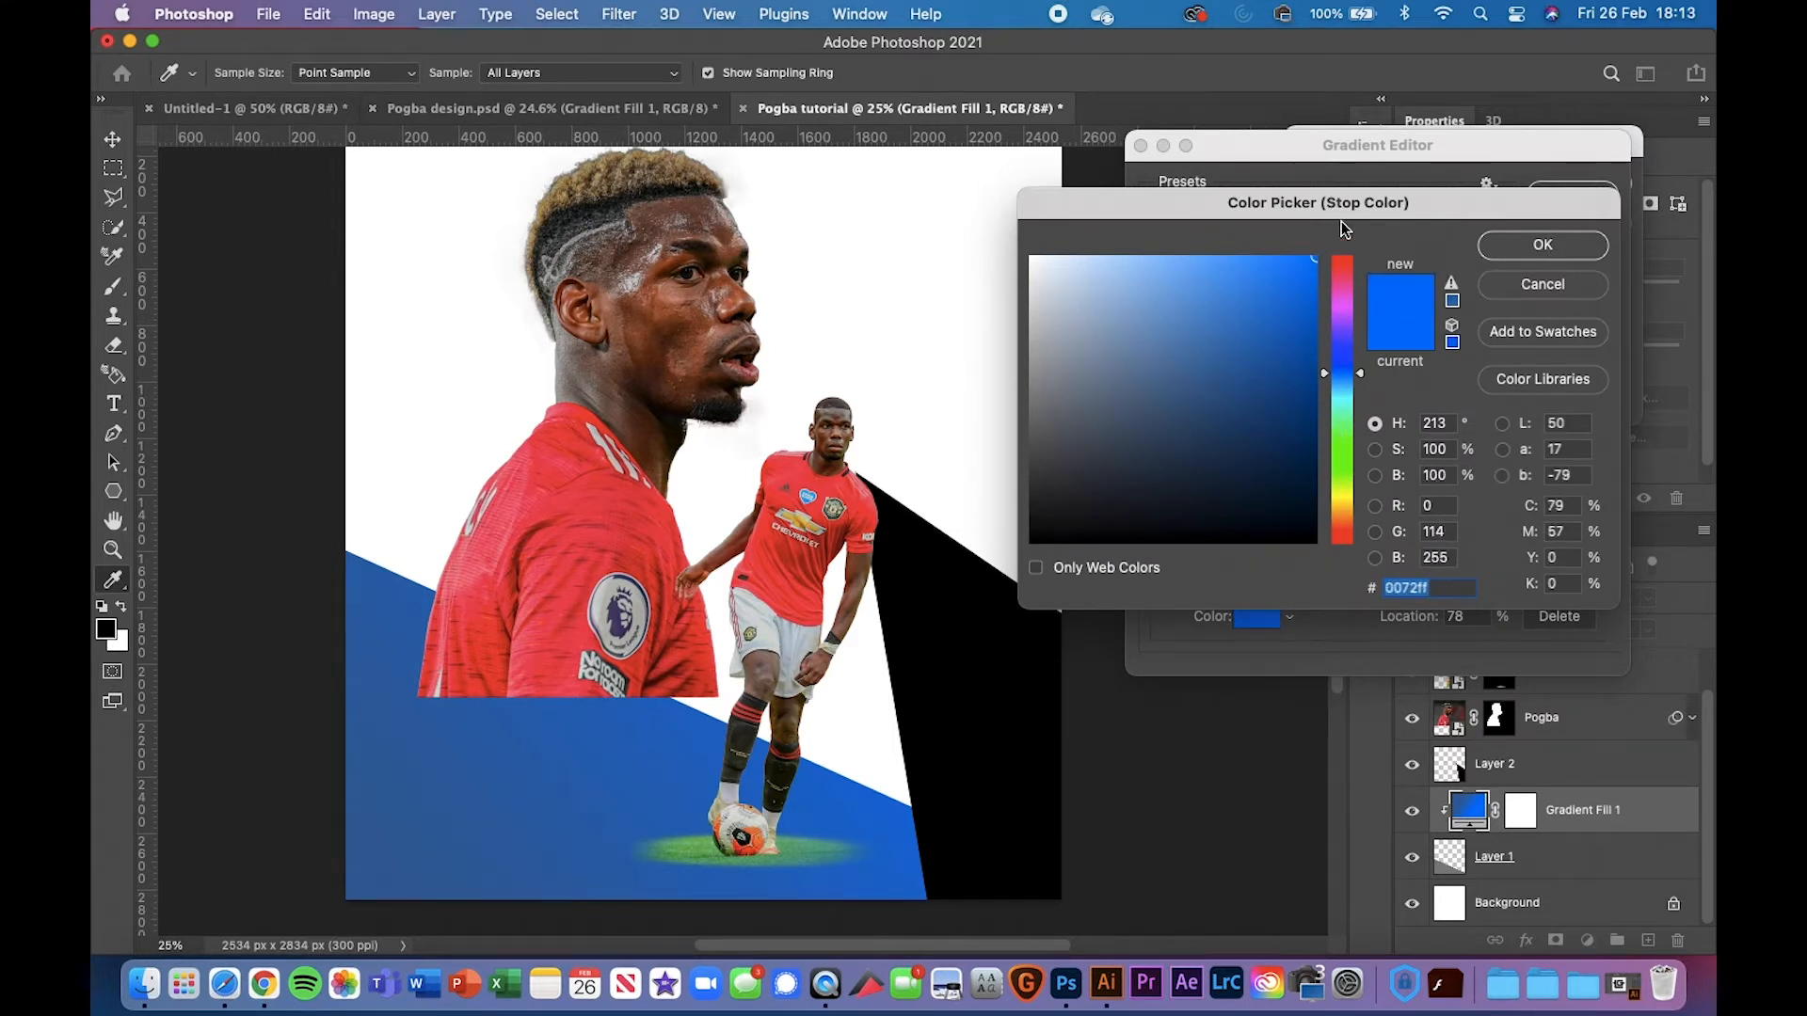
{"action": "left_click", "coordinate": [1562, 239]}
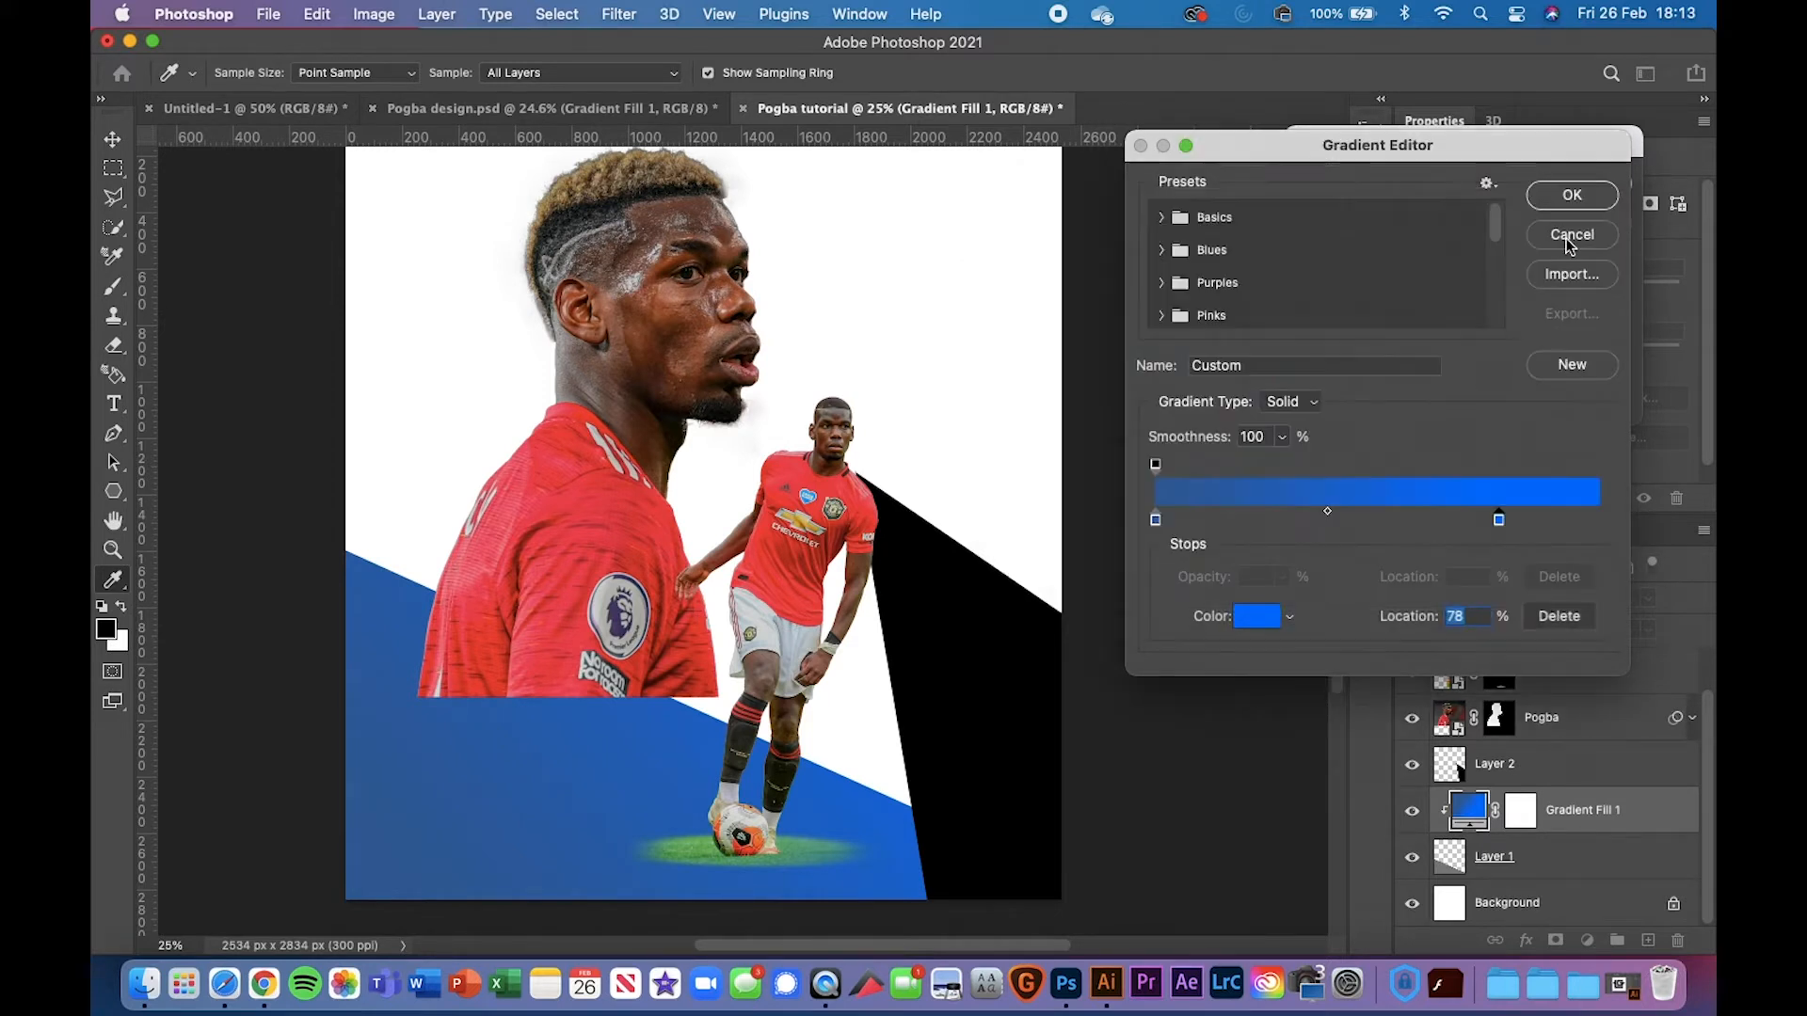
{"action": "left_click", "coordinate": [1562, 229]}
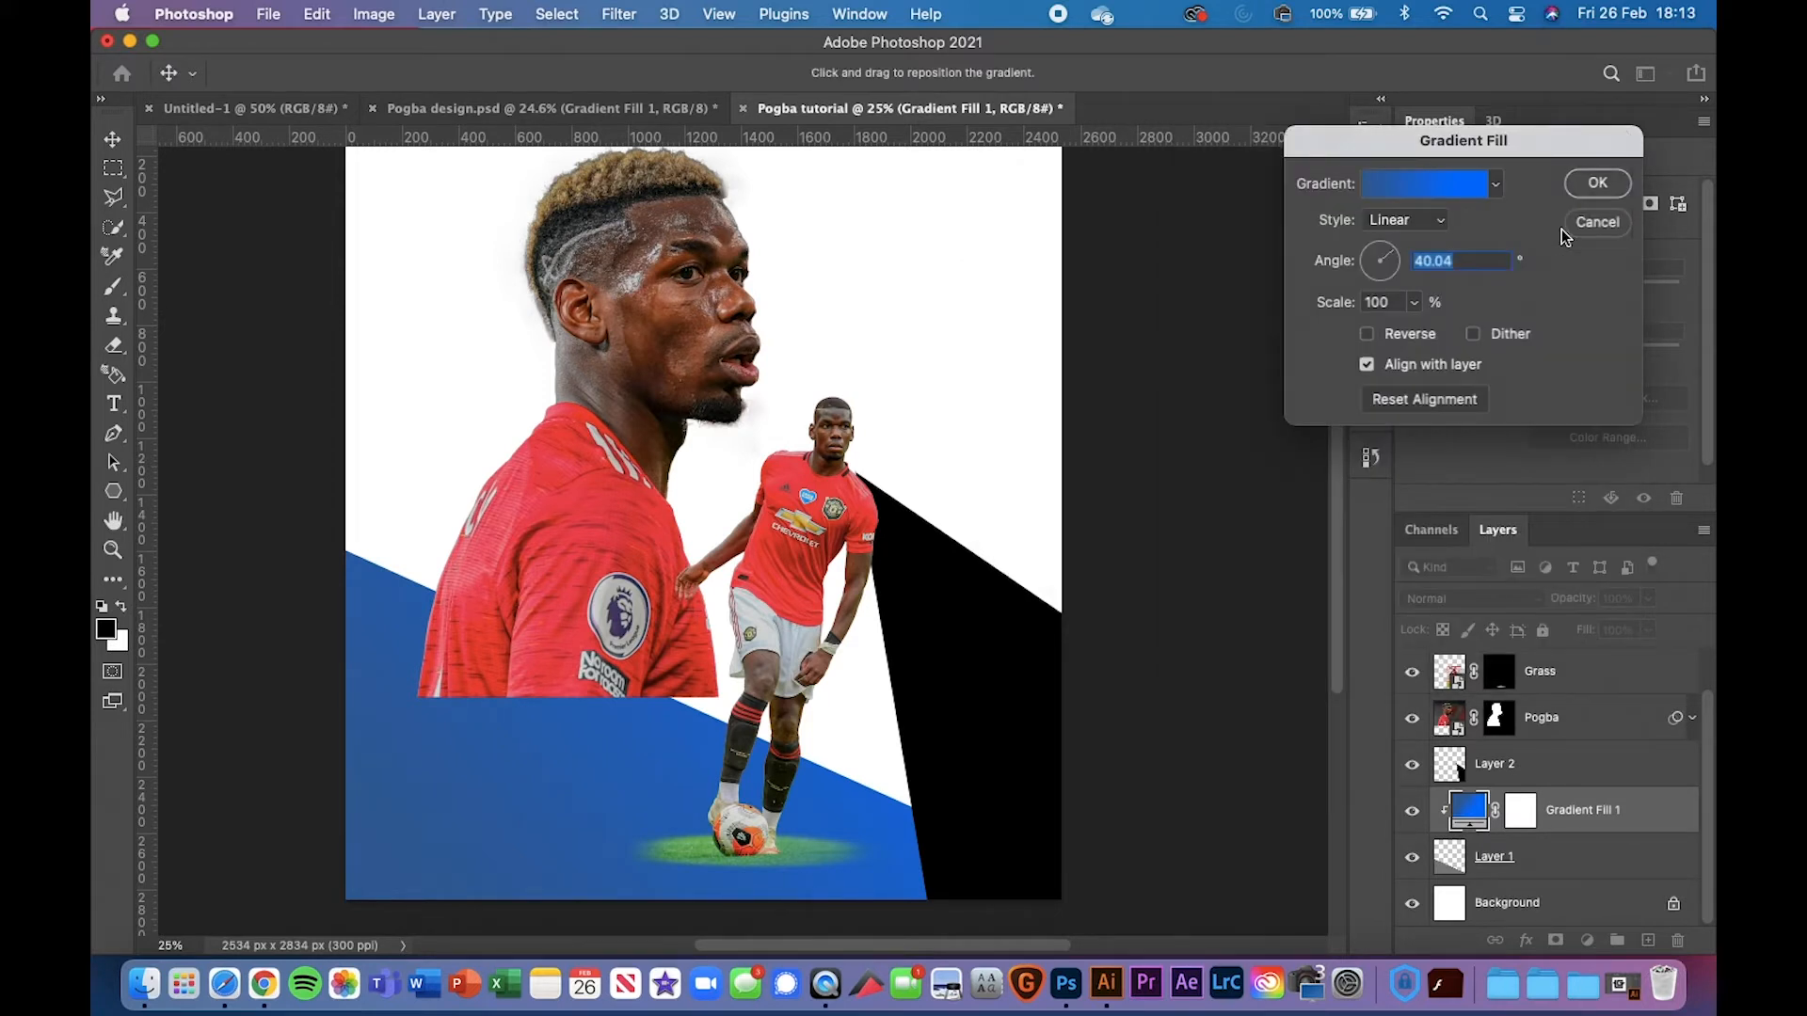
{"action": "left_click", "coordinate": [1610, 226]}
Paste a copy of Gradient Fill 1 directly above the Grass layer
{"action": "scroll", "coordinate": [1102, 687], "scroll_direction": "down", "scroll_amount": 3}
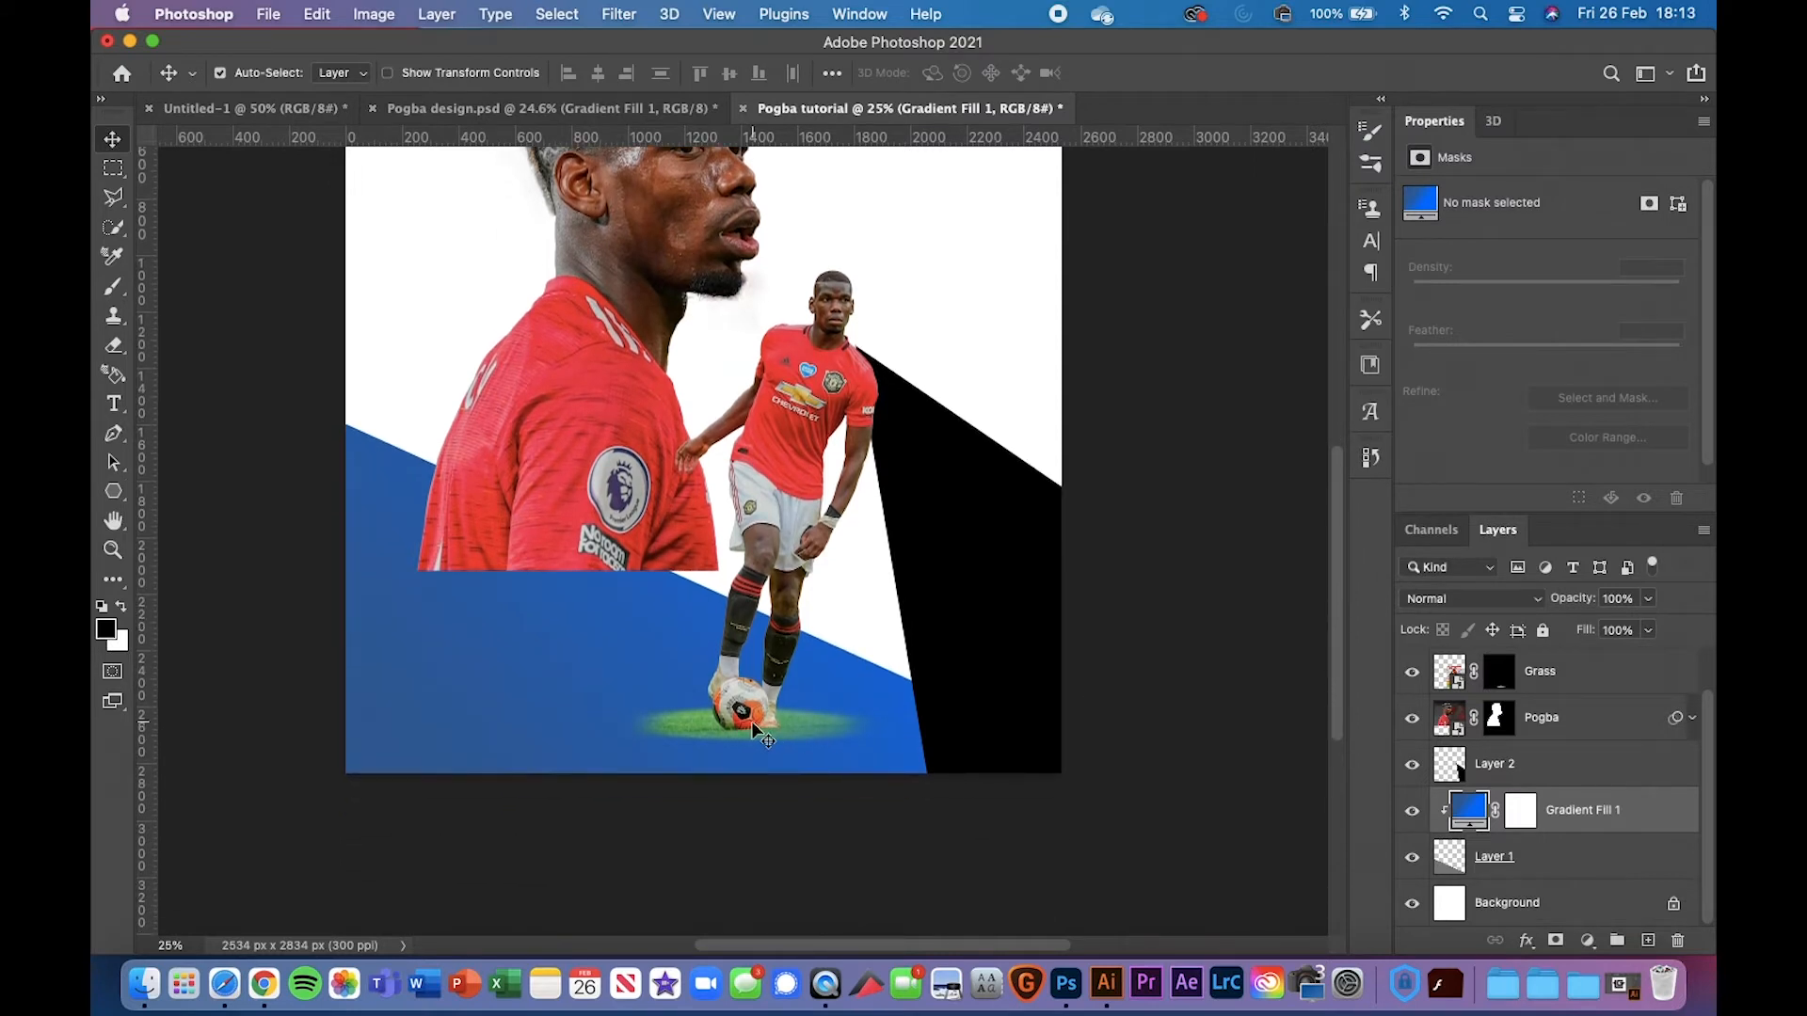
{"action": "scroll", "coordinate": [451, 554], "scroll_direction": "up", "scroll_amount": 1}
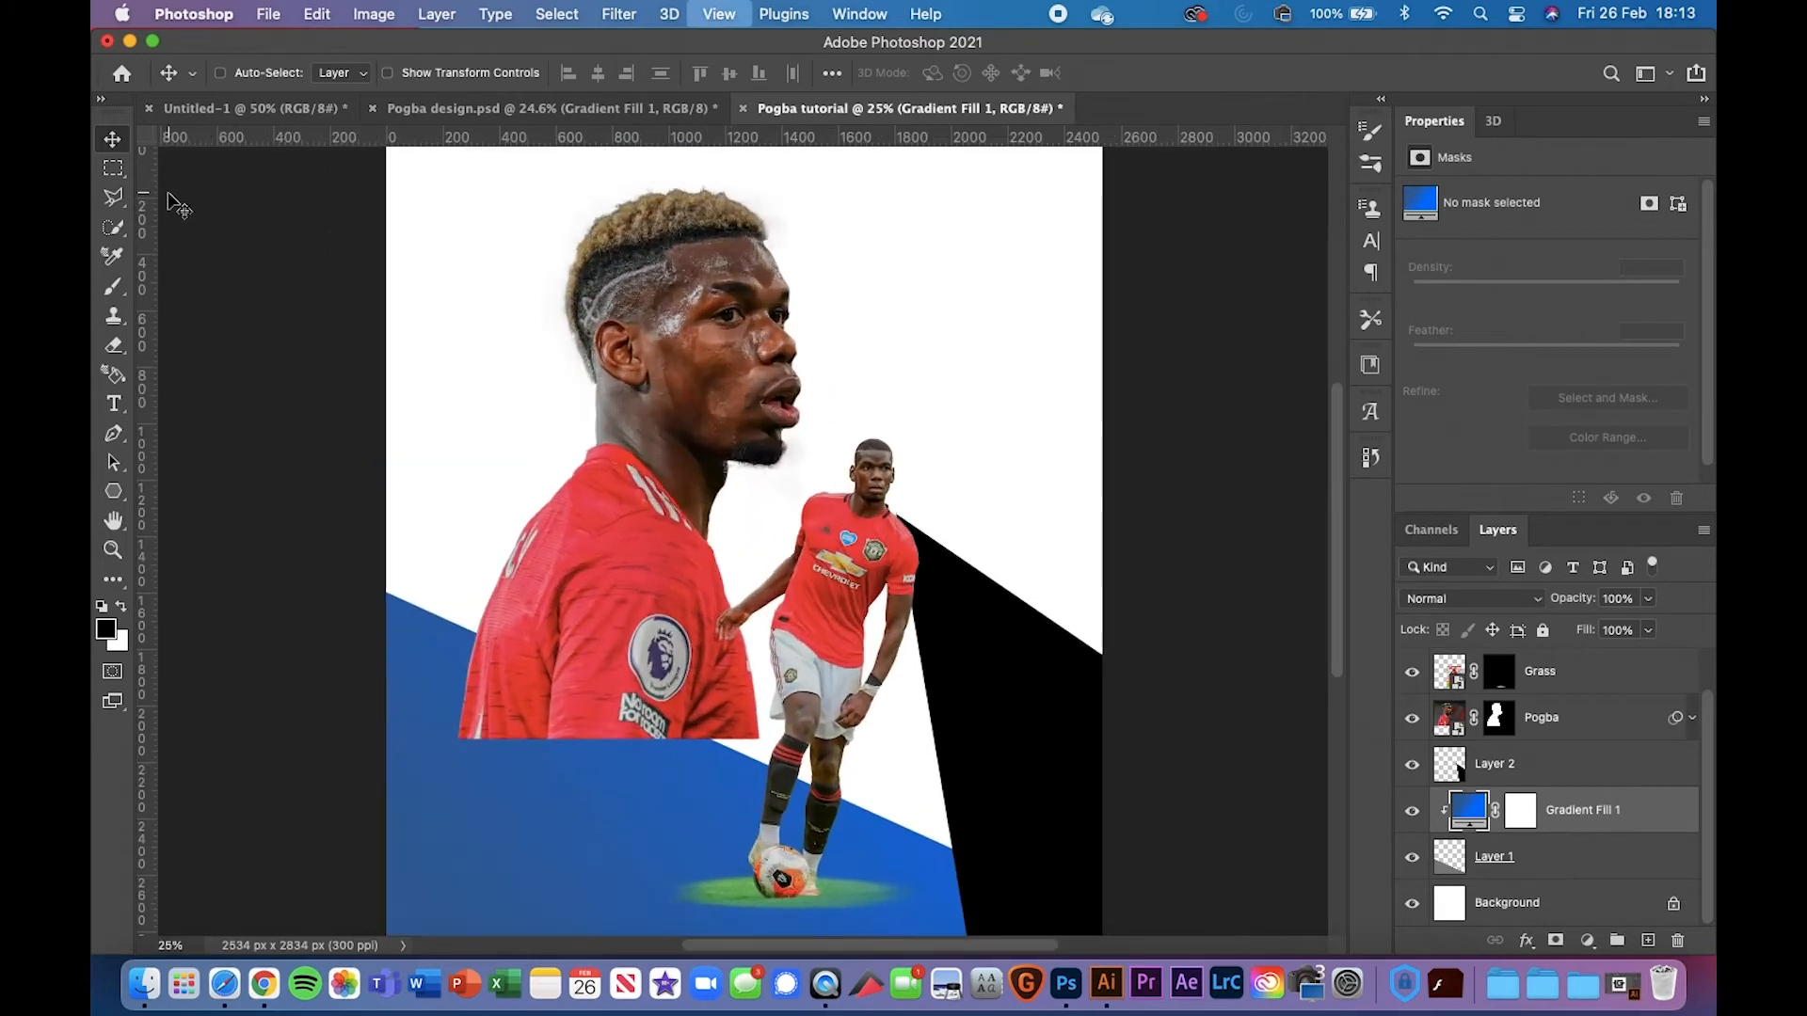
{"action": "key", "text": "super+equal"}
{"action": "scroll", "coordinate": [694, 453], "scroll_direction": "down", "scroll_amount": 5}
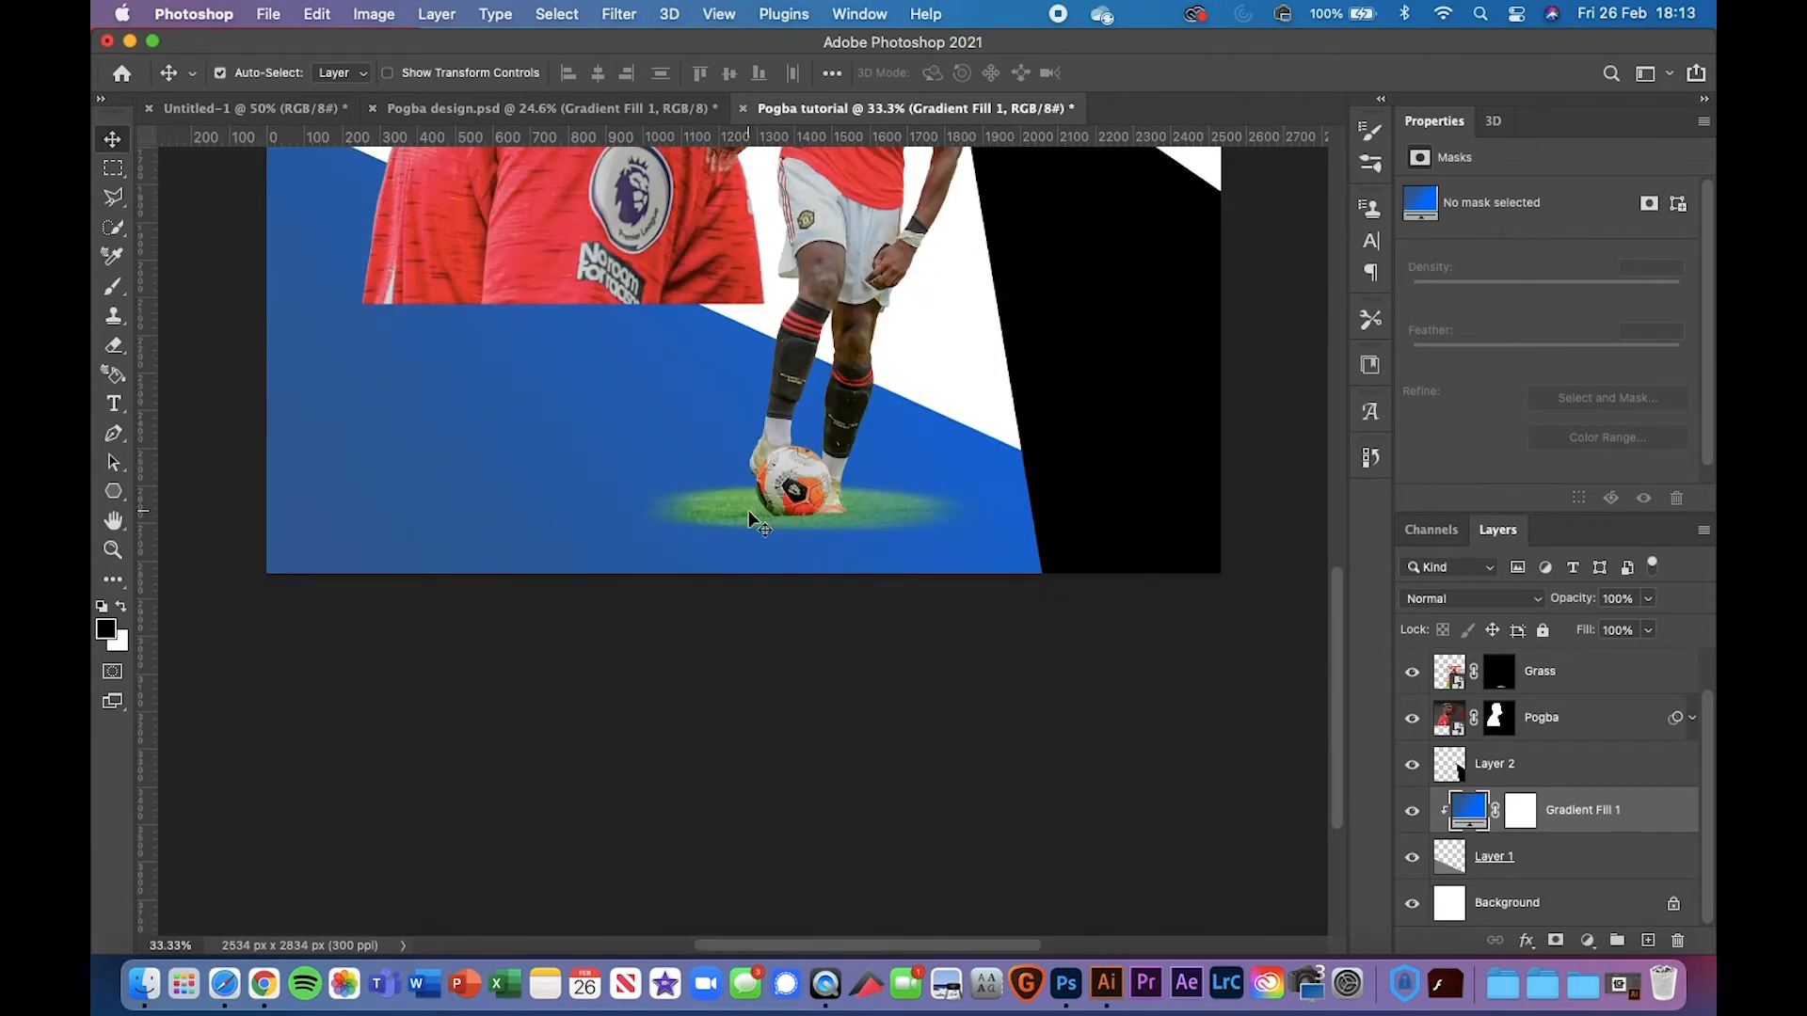
{"action": "left_click", "coordinate": [748, 510]}
{"action": "scroll", "coordinate": [1570, 694], "scroll_direction": "up", "scroll_amount": 1}
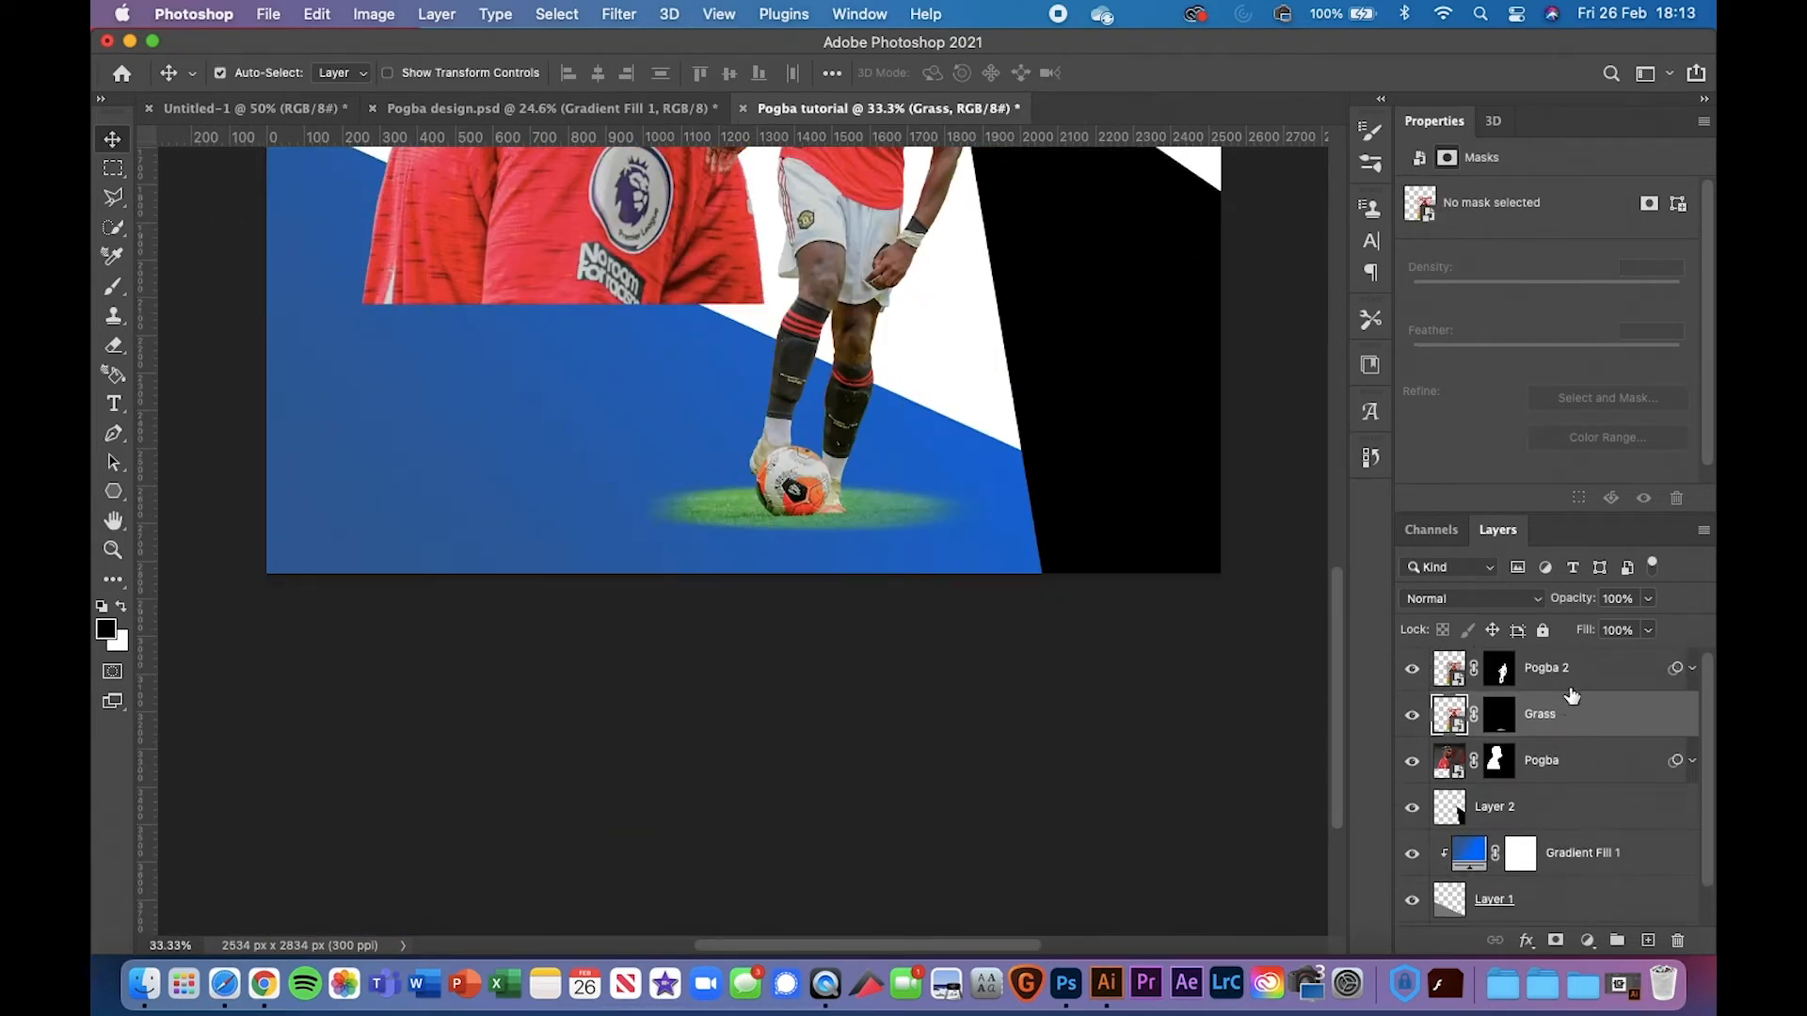
{"action": "left_click", "coordinate": [1625, 866]}
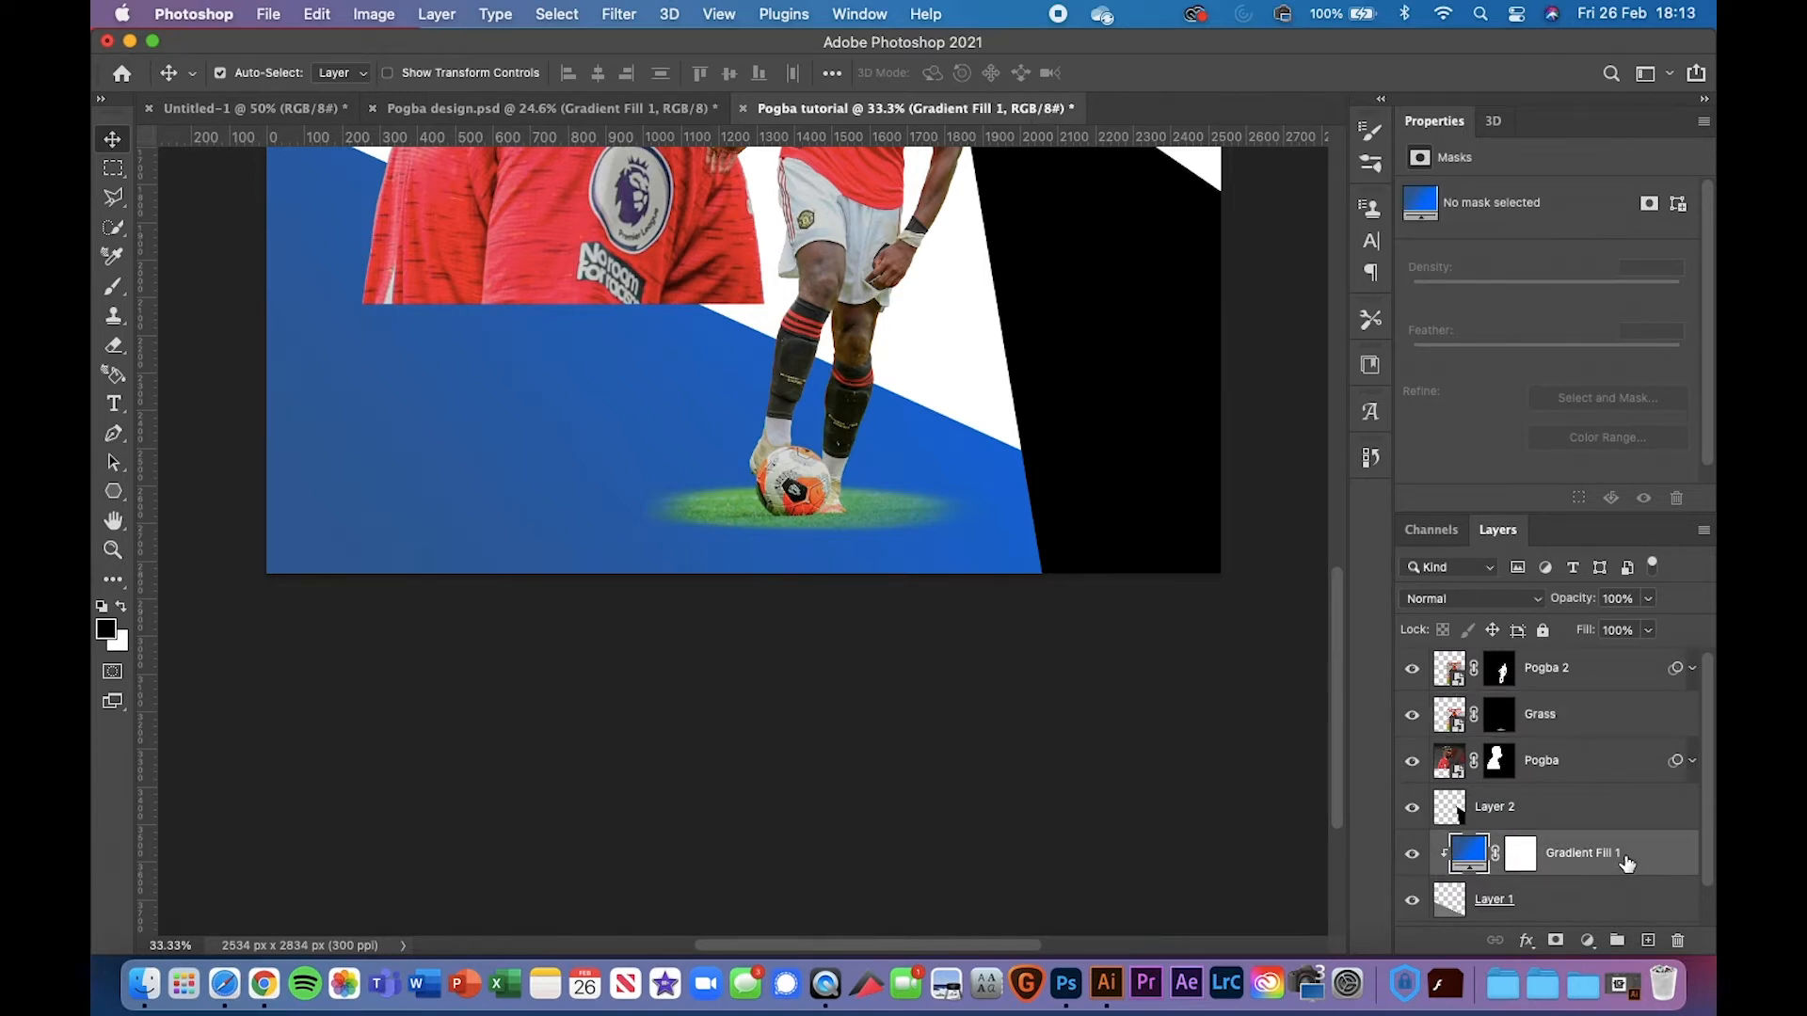
{"action": "left_click", "coordinate": [1567, 729]}
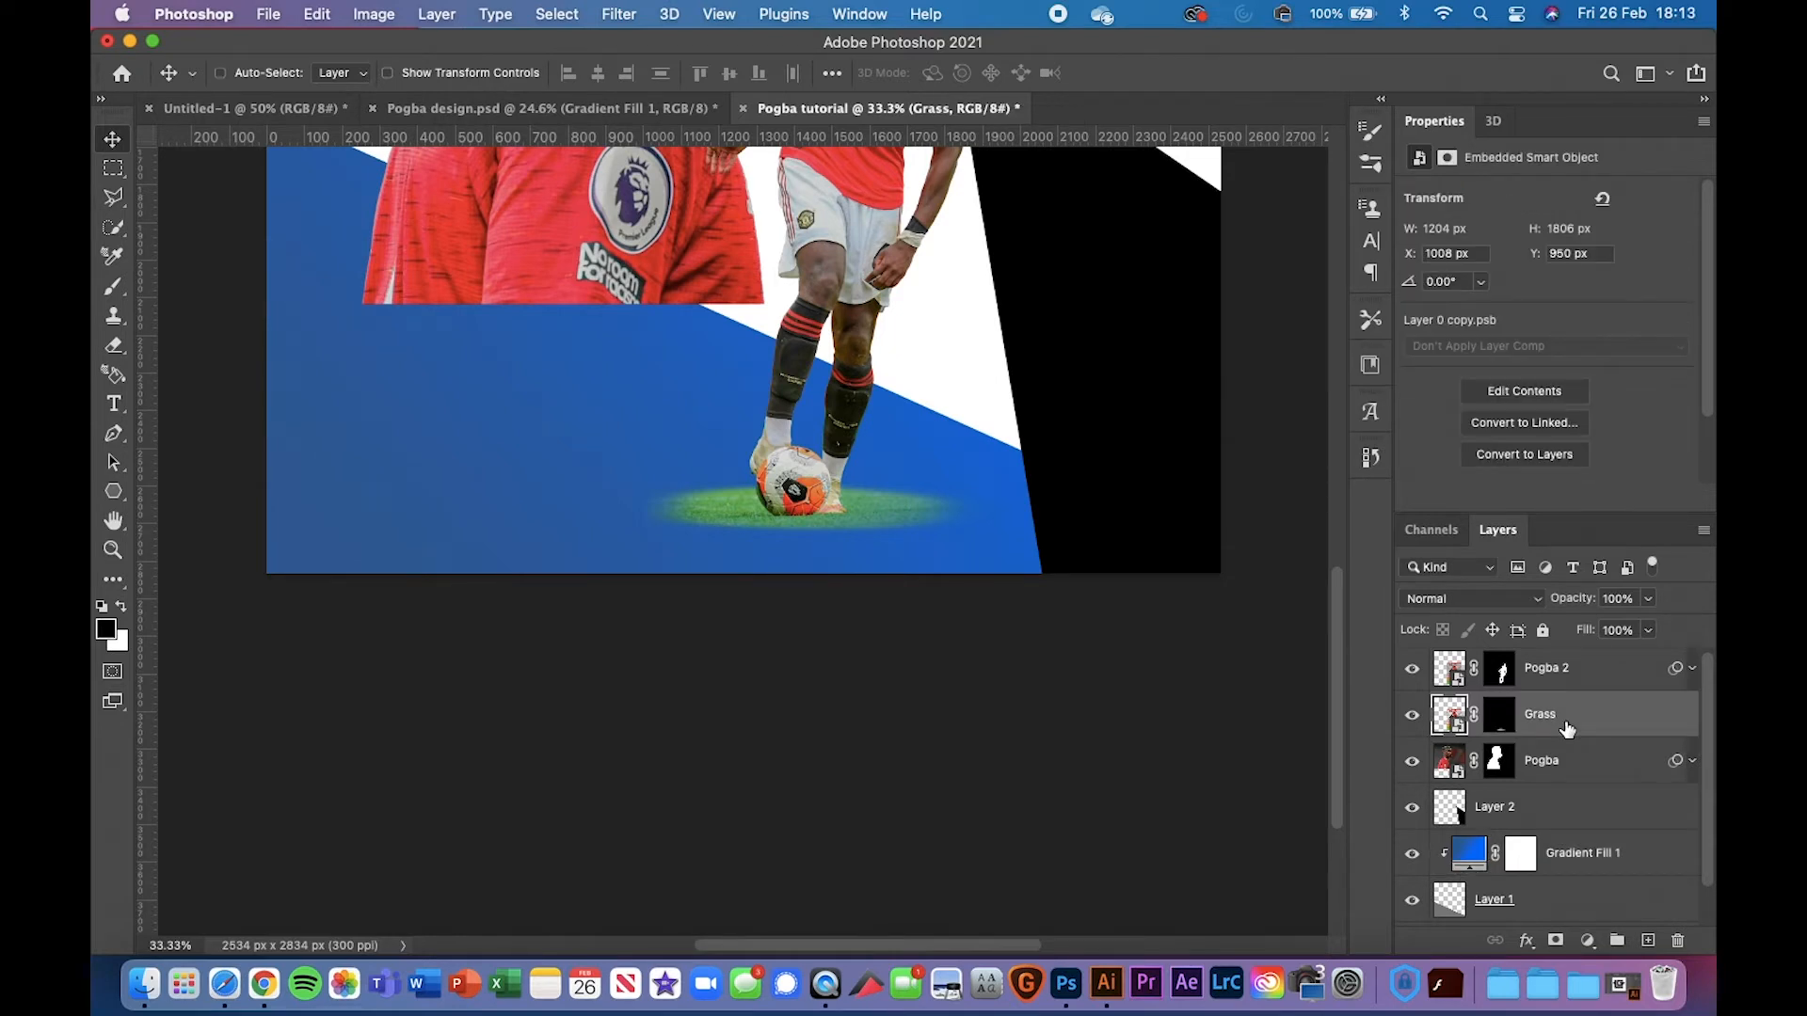
{"action": "key", "text": "super+v"}
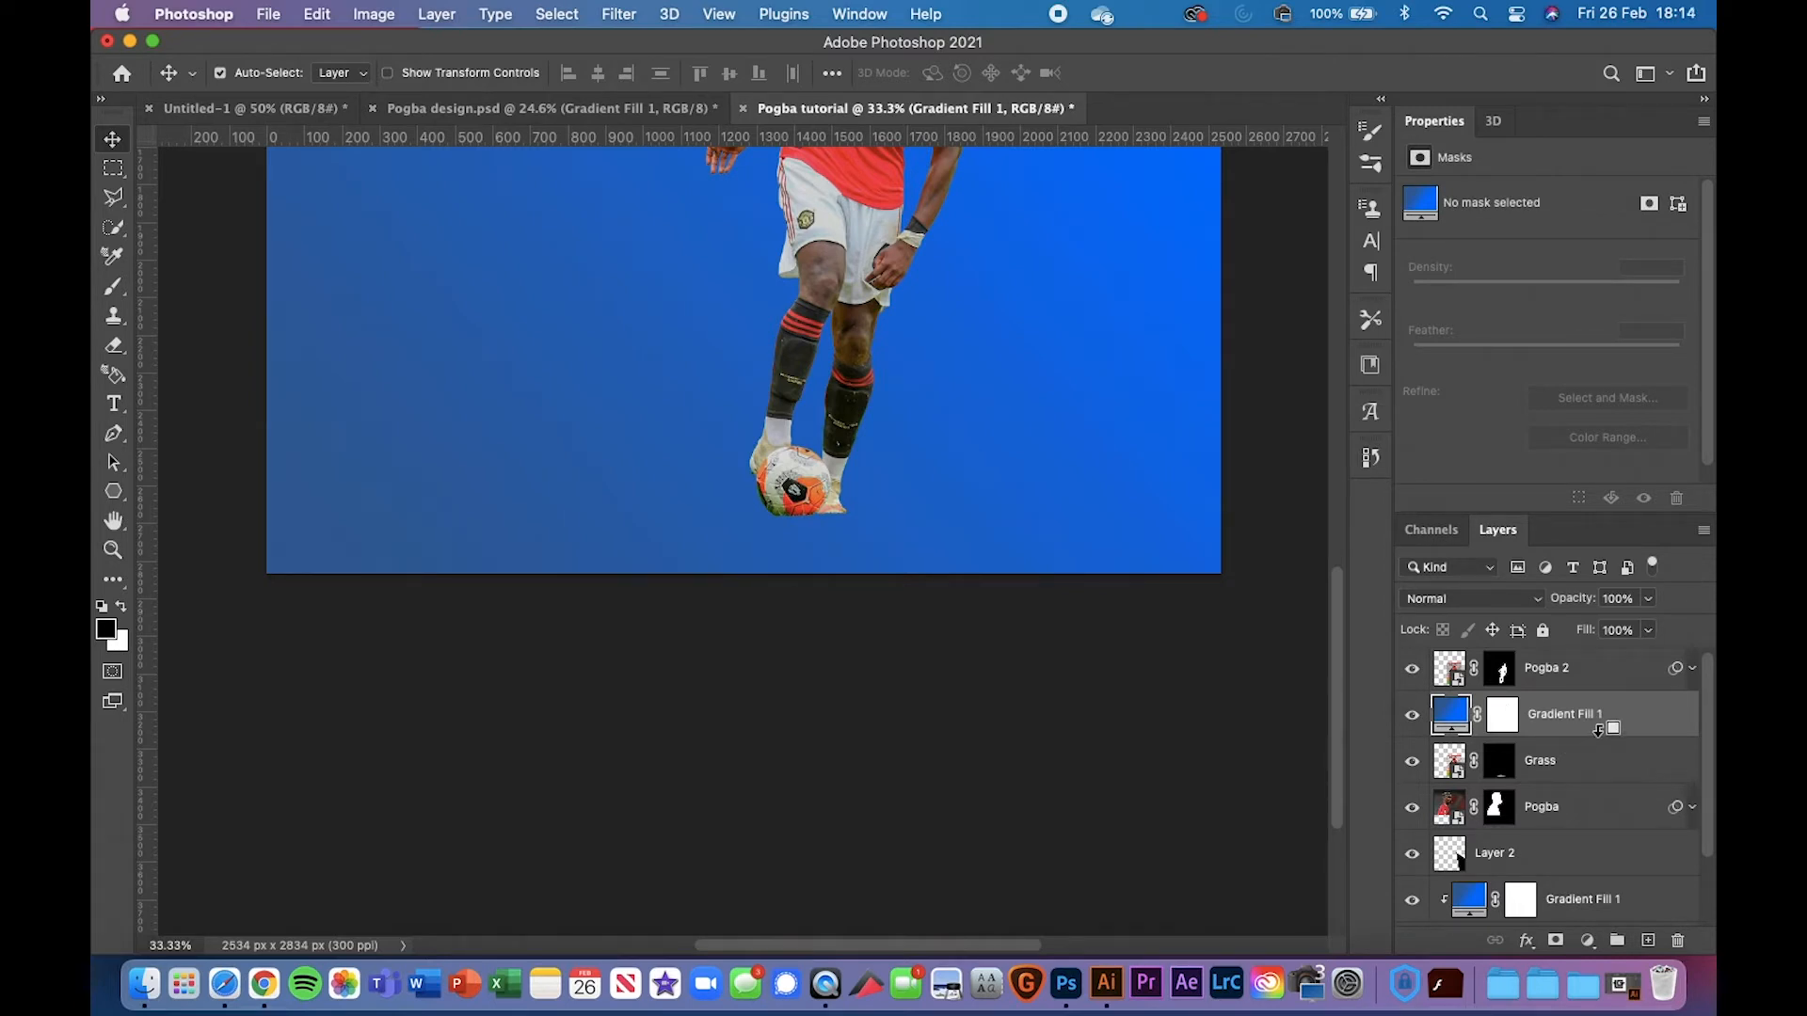
Clip the blue gradient copy to Grass, toggle it to compare, and browse blend modes like Lighter Color
{"action": "left_click", "coordinate": [1598, 730], "text": "alt"}
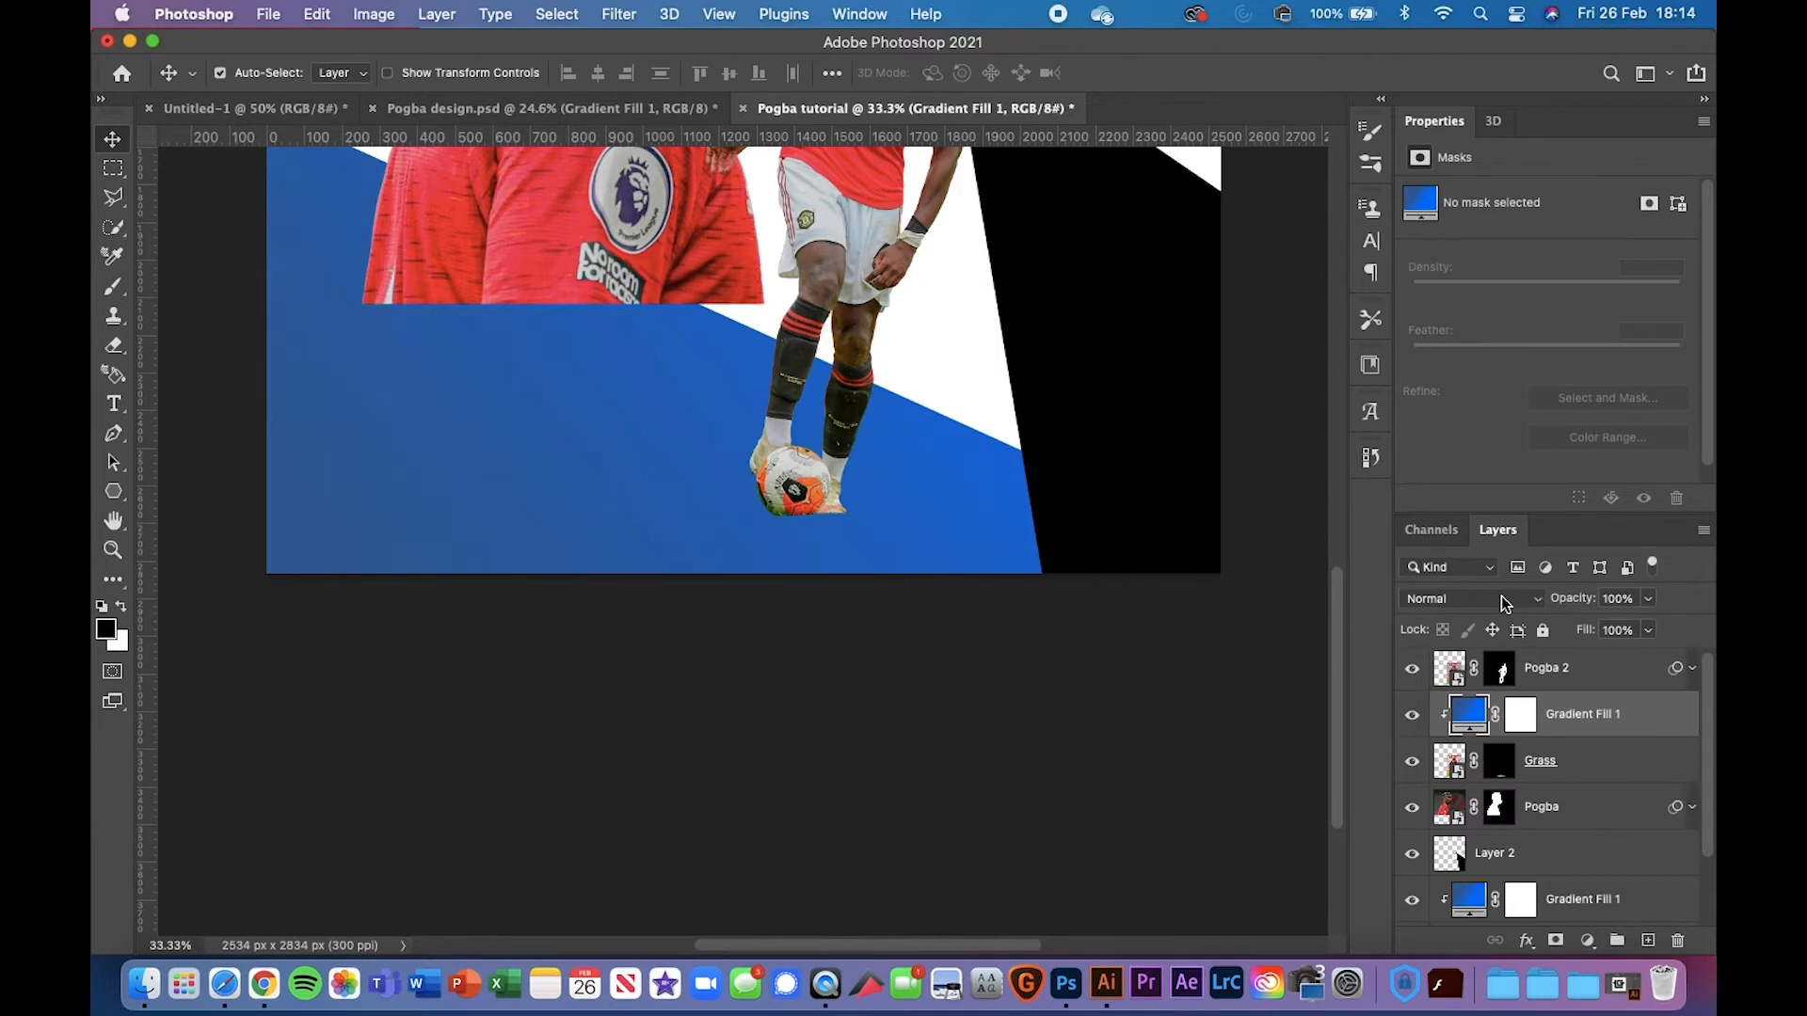
{"action": "left_click", "coordinate": [1412, 717]}
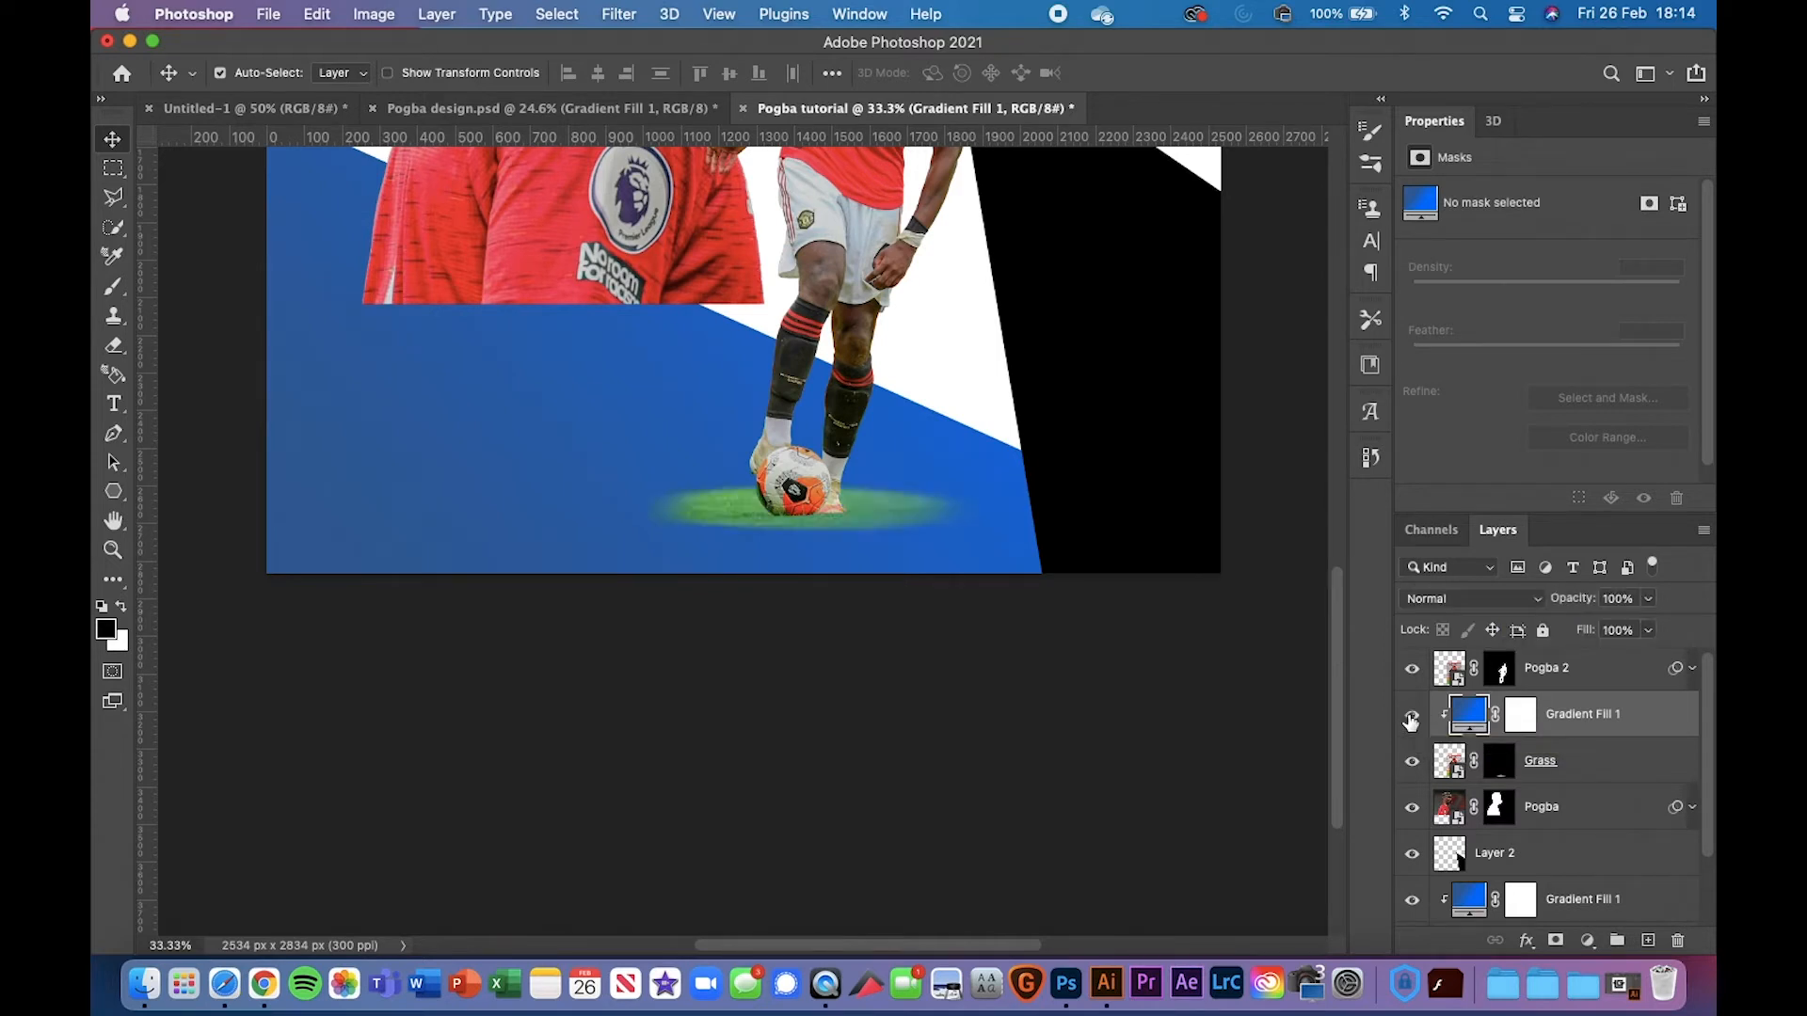
{"action": "left_click", "coordinate": [1412, 718]}
{"action": "left_click", "coordinate": [1459, 602]}
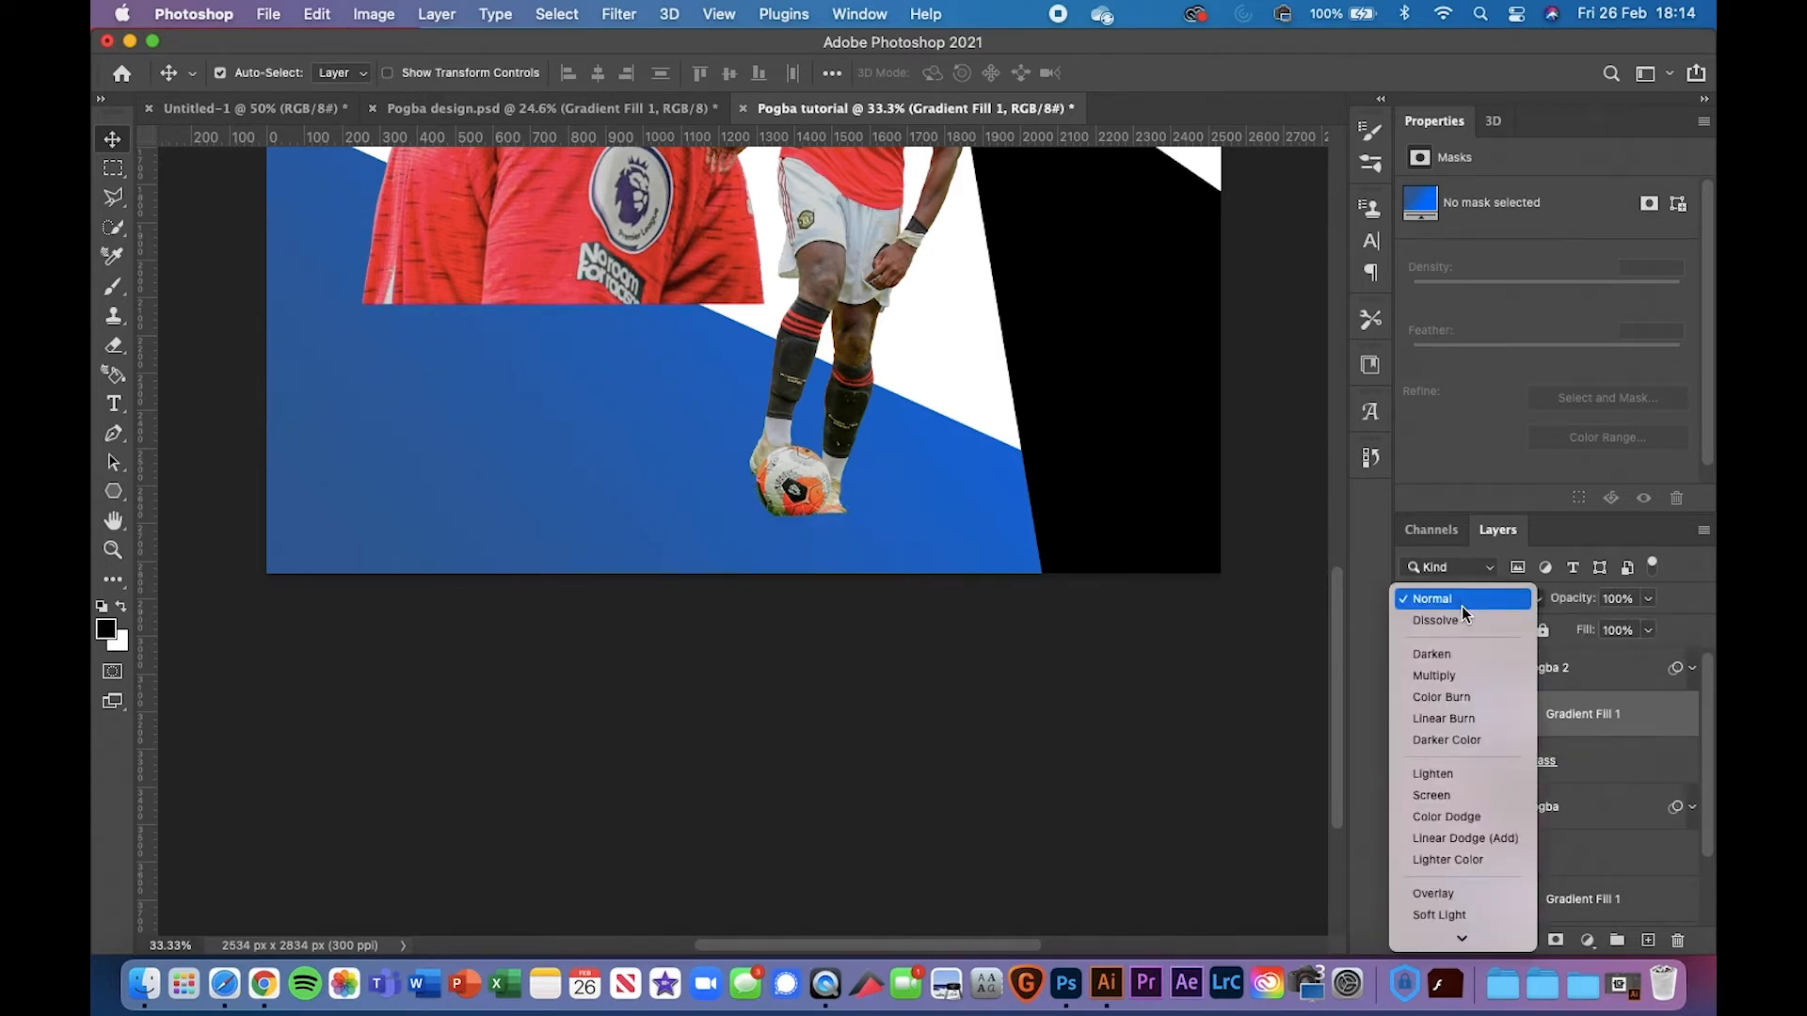
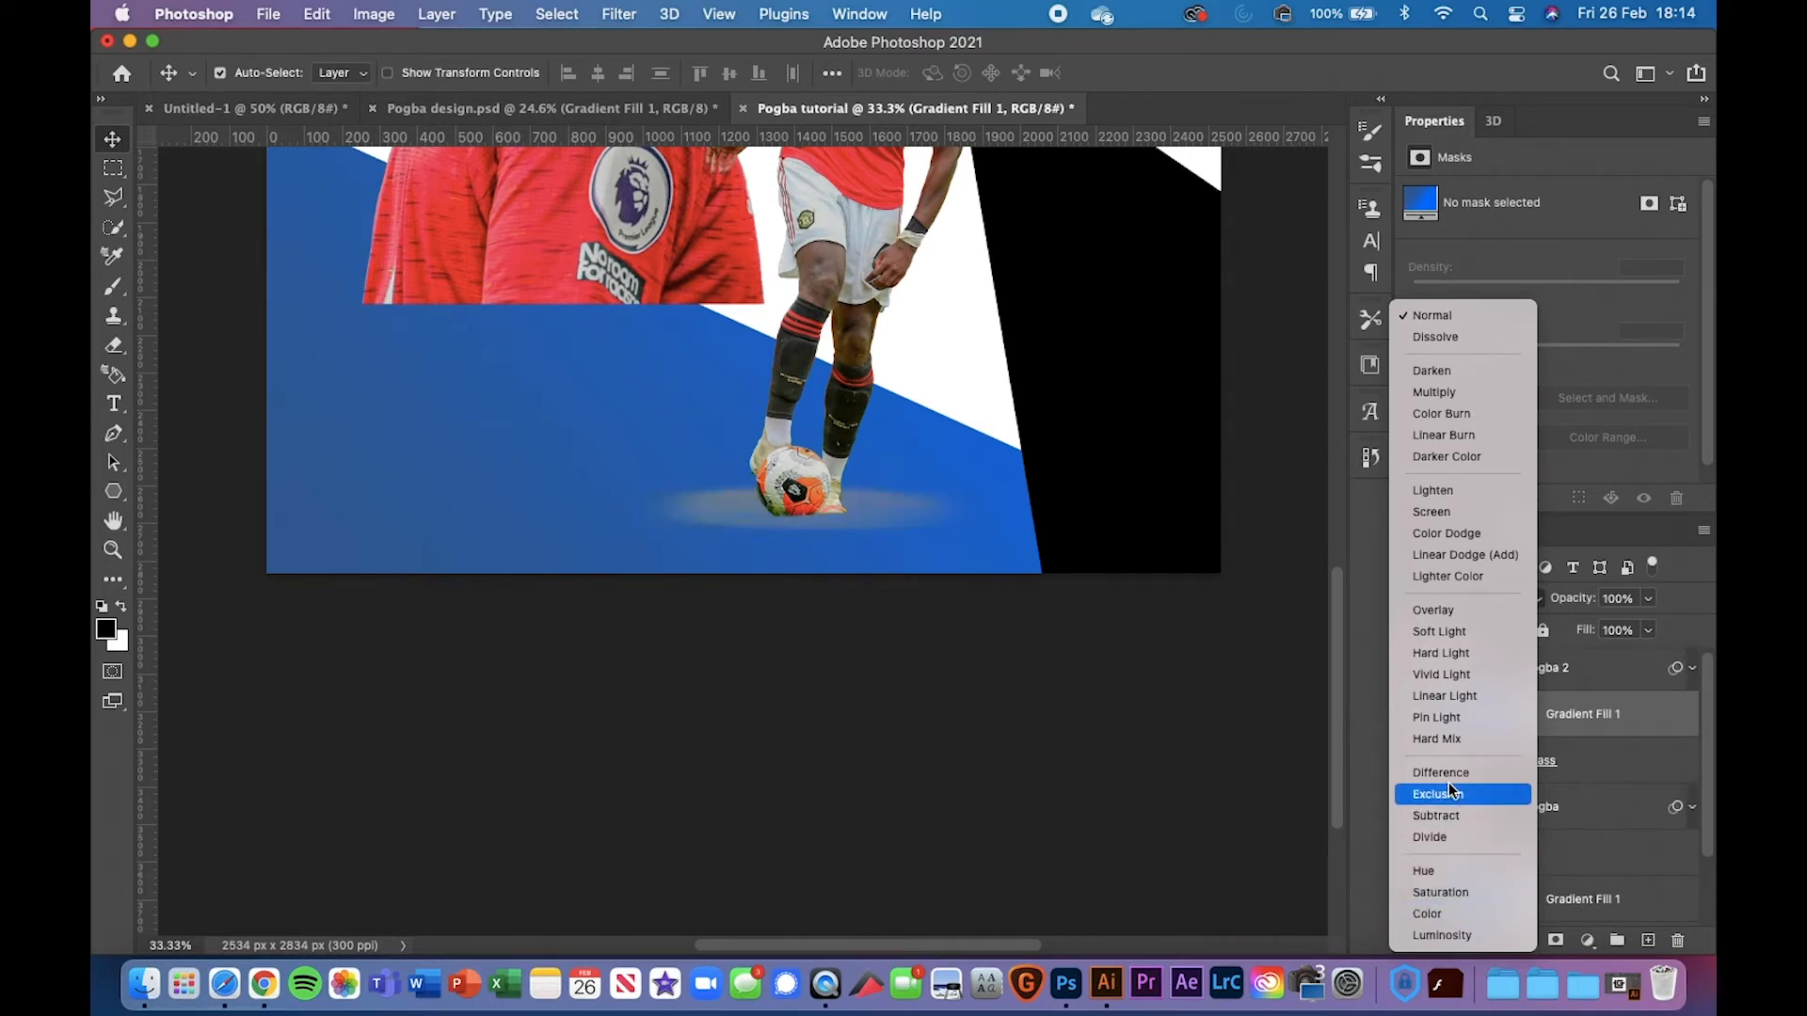
Check the grass gradient copy's blend mode inside the Pogba design poster's Grass group
{"action": "left_click", "coordinate": [1450, 696]}
{"action": "left_click", "coordinate": [551, 108]}
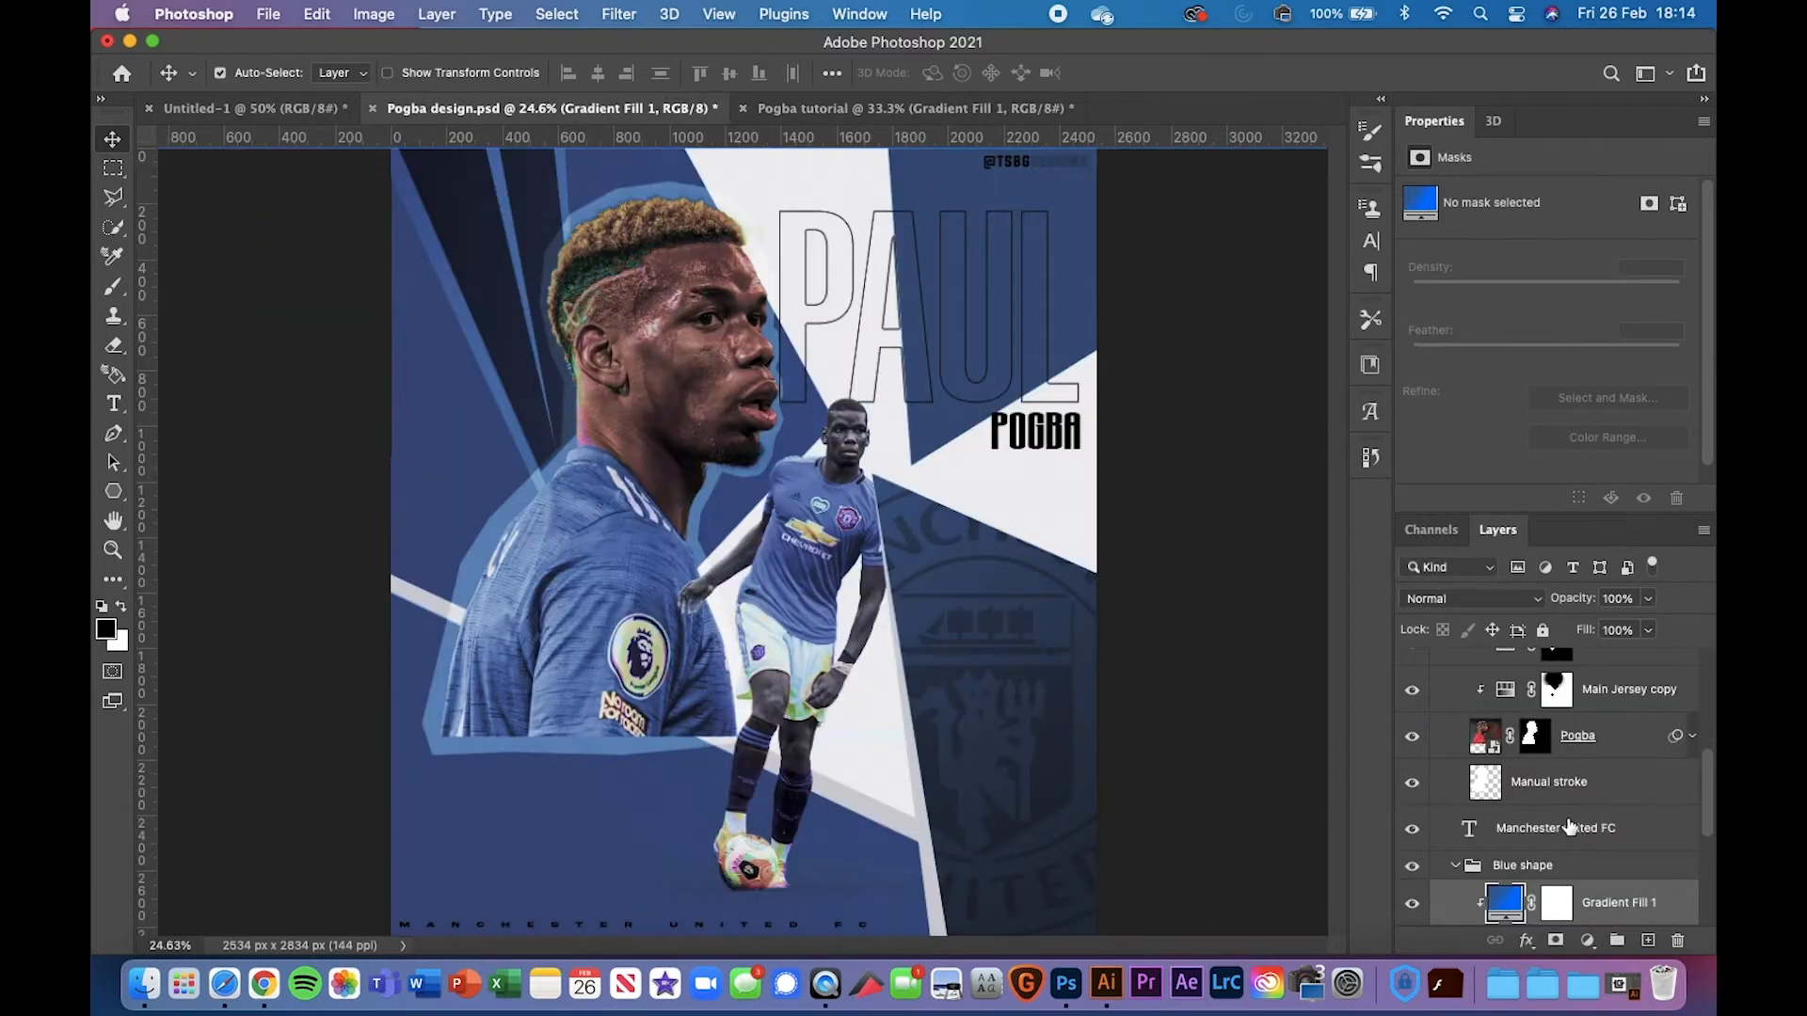
{"action": "scroll", "coordinate": [1569, 827], "scroll_direction": "up", "scroll_amount": 5}
{"action": "scroll", "coordinate": [1522, 858], "scroll_direction": "up", "scroll_amount": 2}
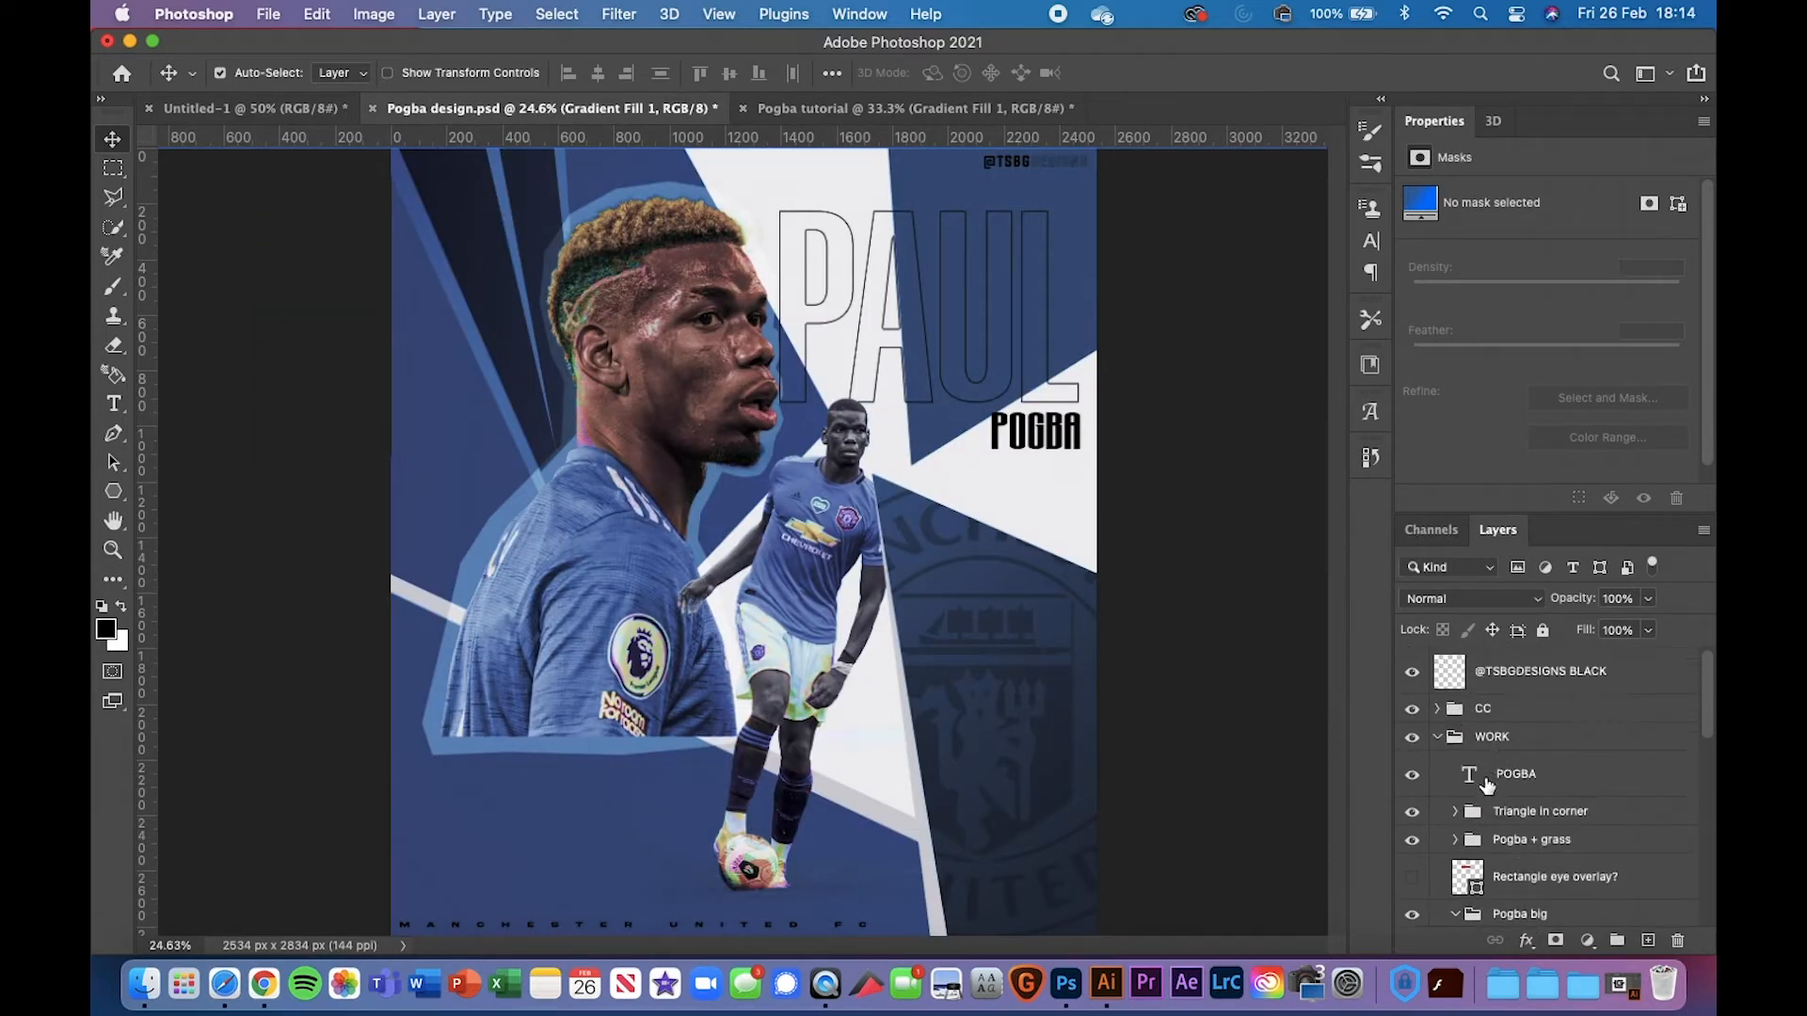
{"action": "left_click", "coordinate": [1456, 840]}
{"action": "scroll", "coordinate": [1468, 842], "scroll_direction": "down", "scroll_amount": 2}
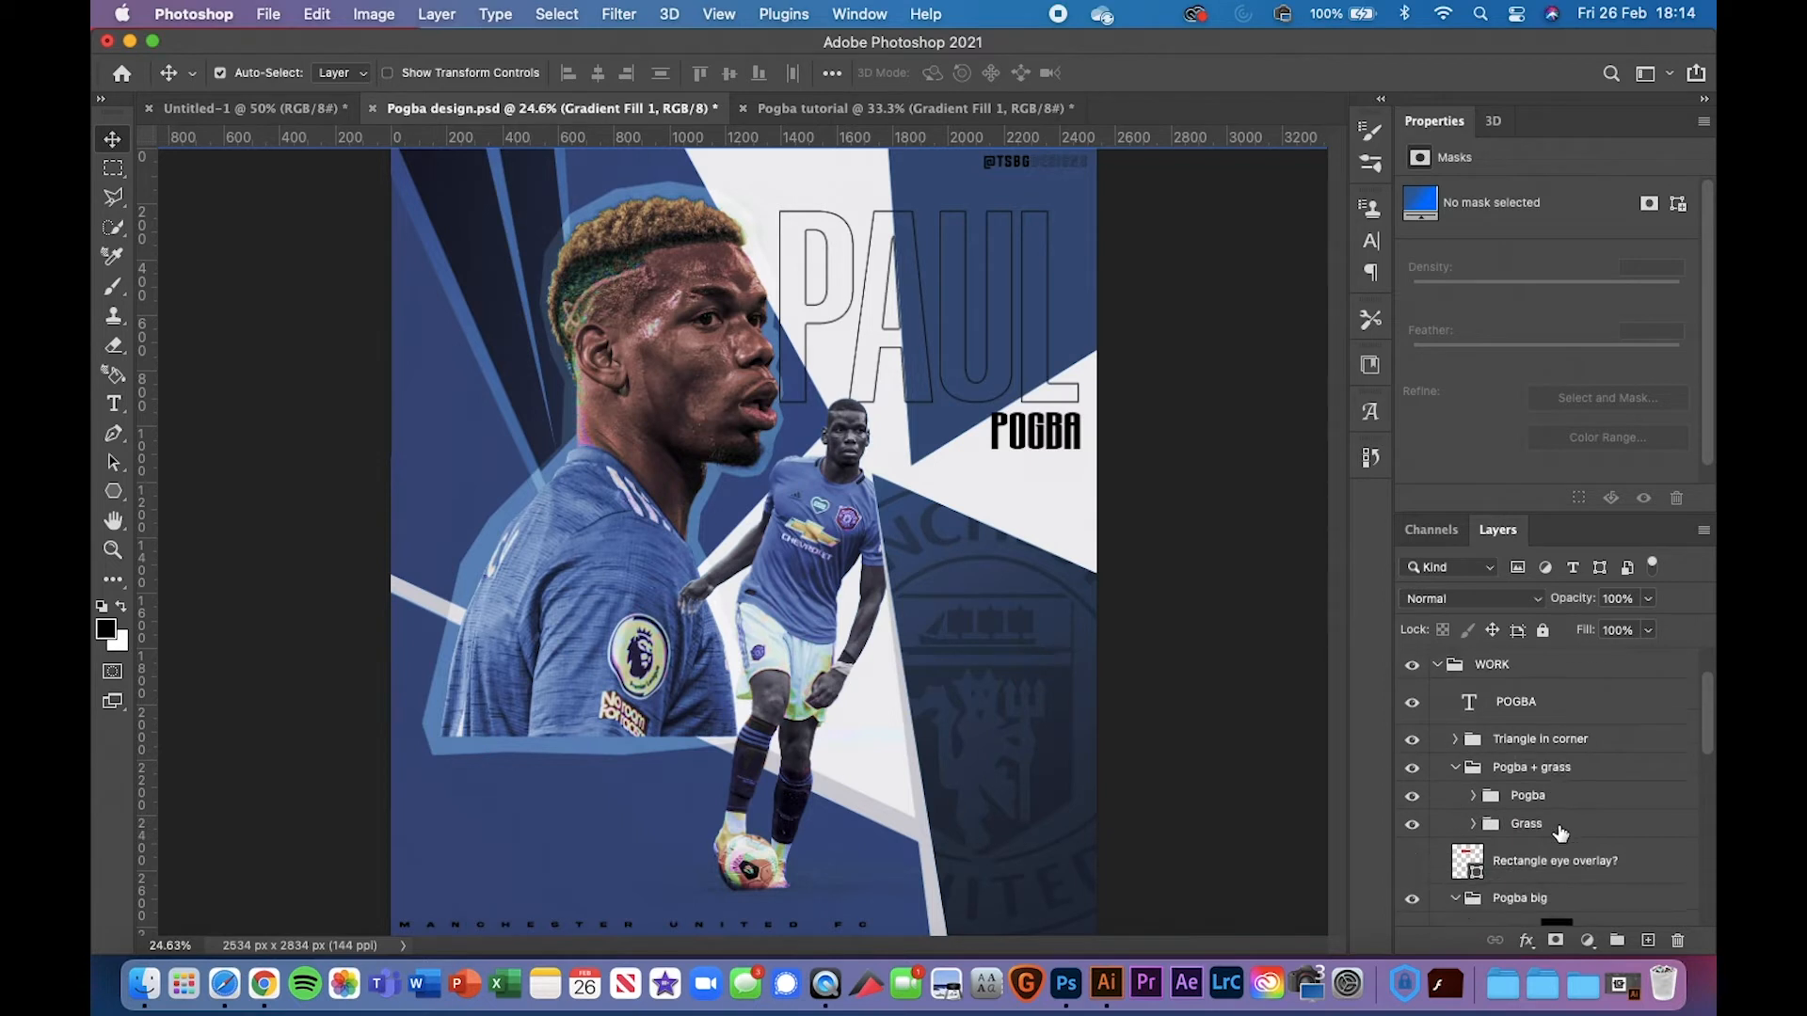
{"action": "left_click", "coordinate": [1483, 827]}
{"action": "left_click", "coordinate": [1473, 825]}
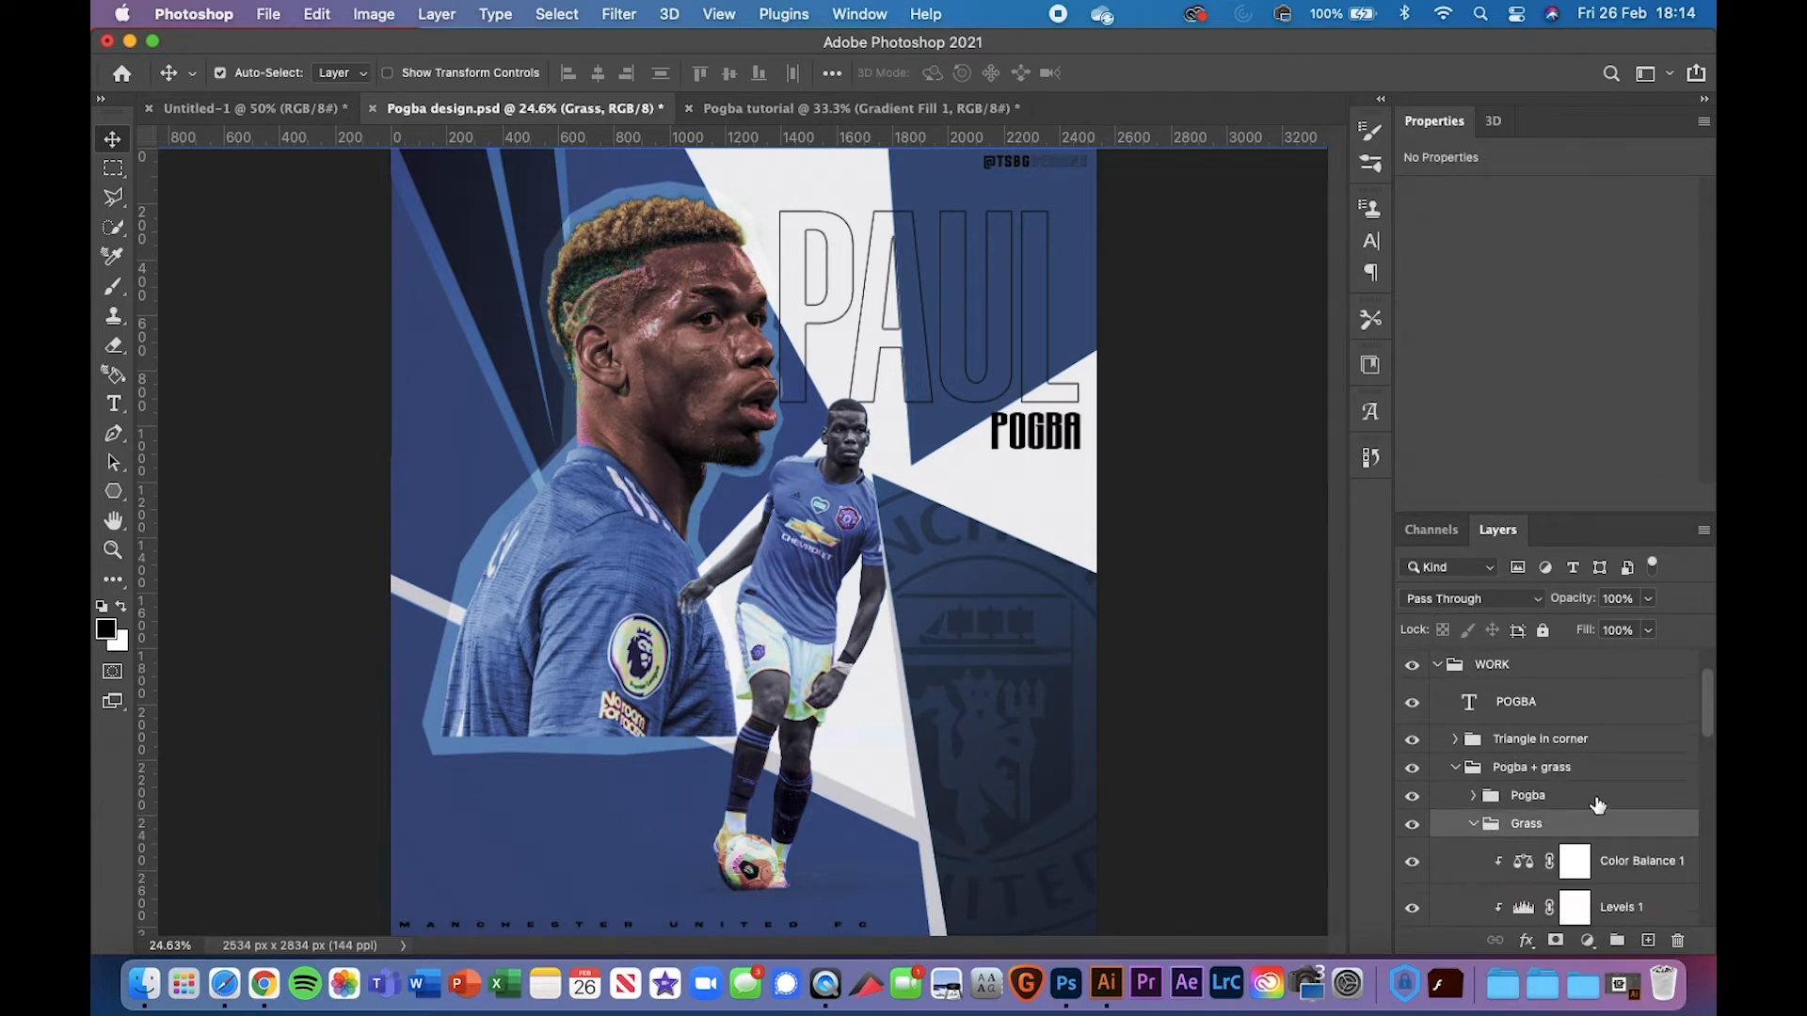
{"action": "scroll", "coordinate": [1601, 808], "scroll_direction": "down", "scroll_amount": 3}
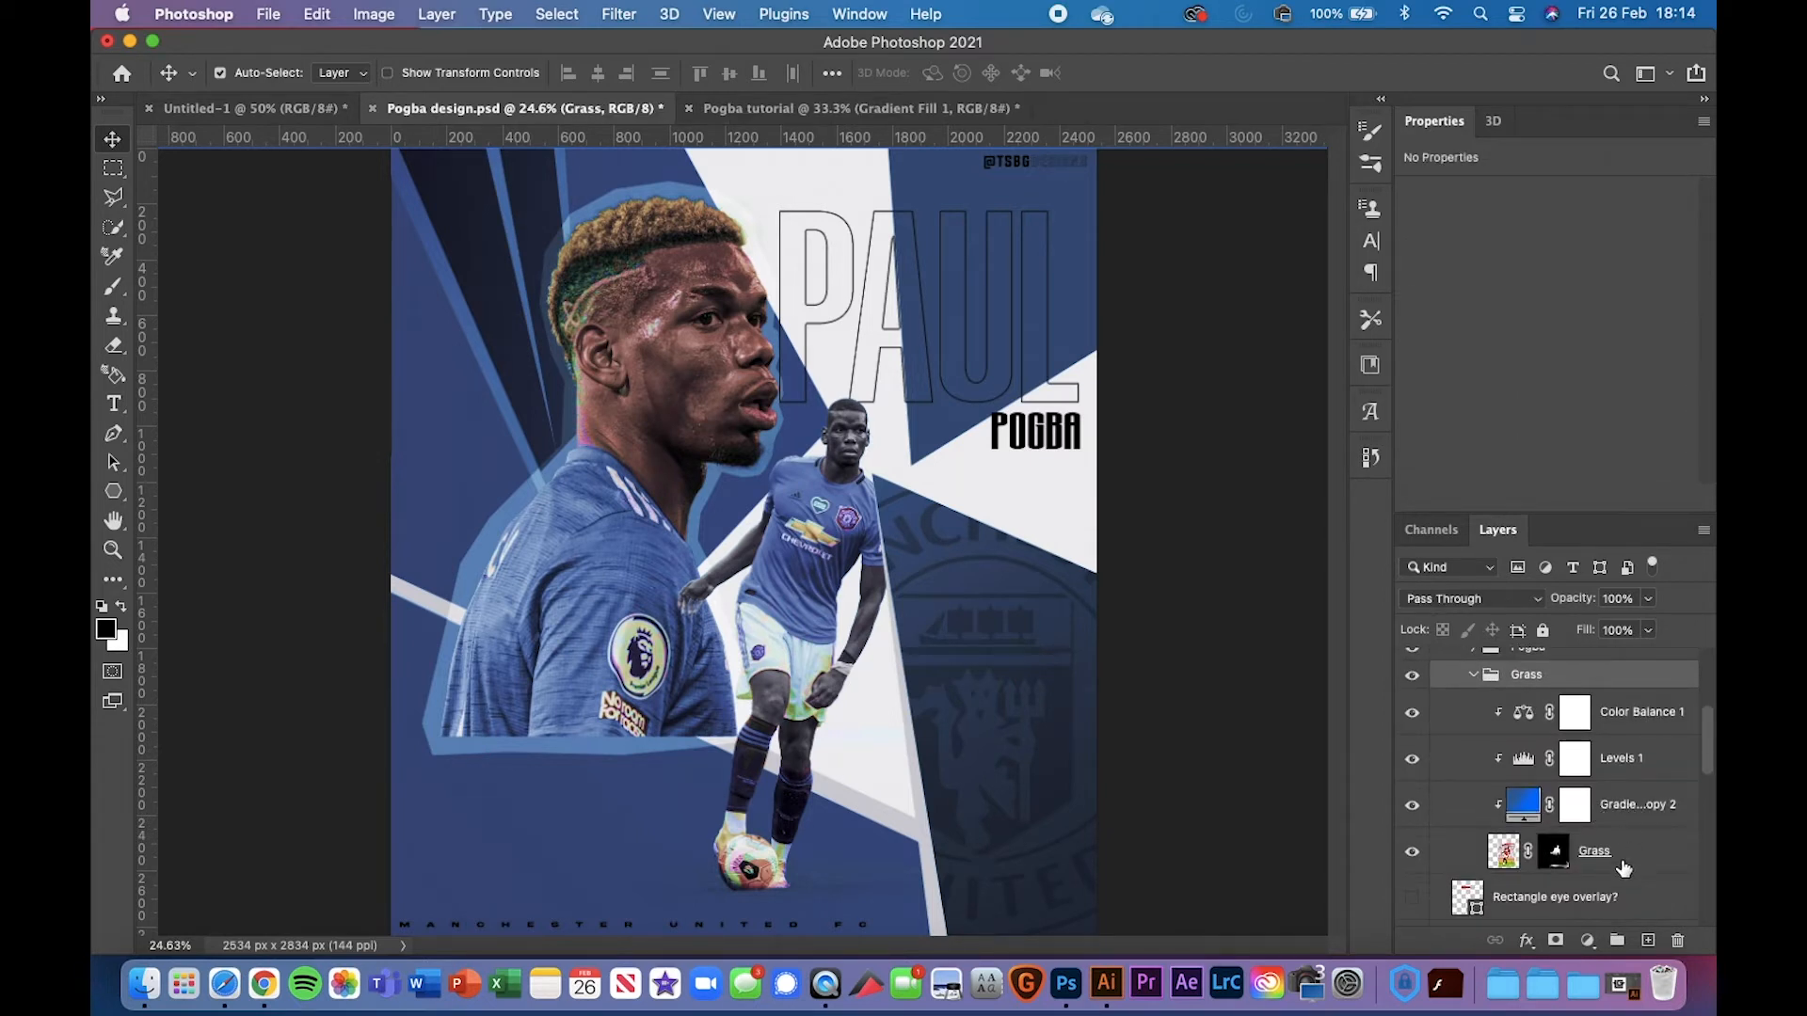
{"action": "left_click", "coordinate": [1643, 809]}
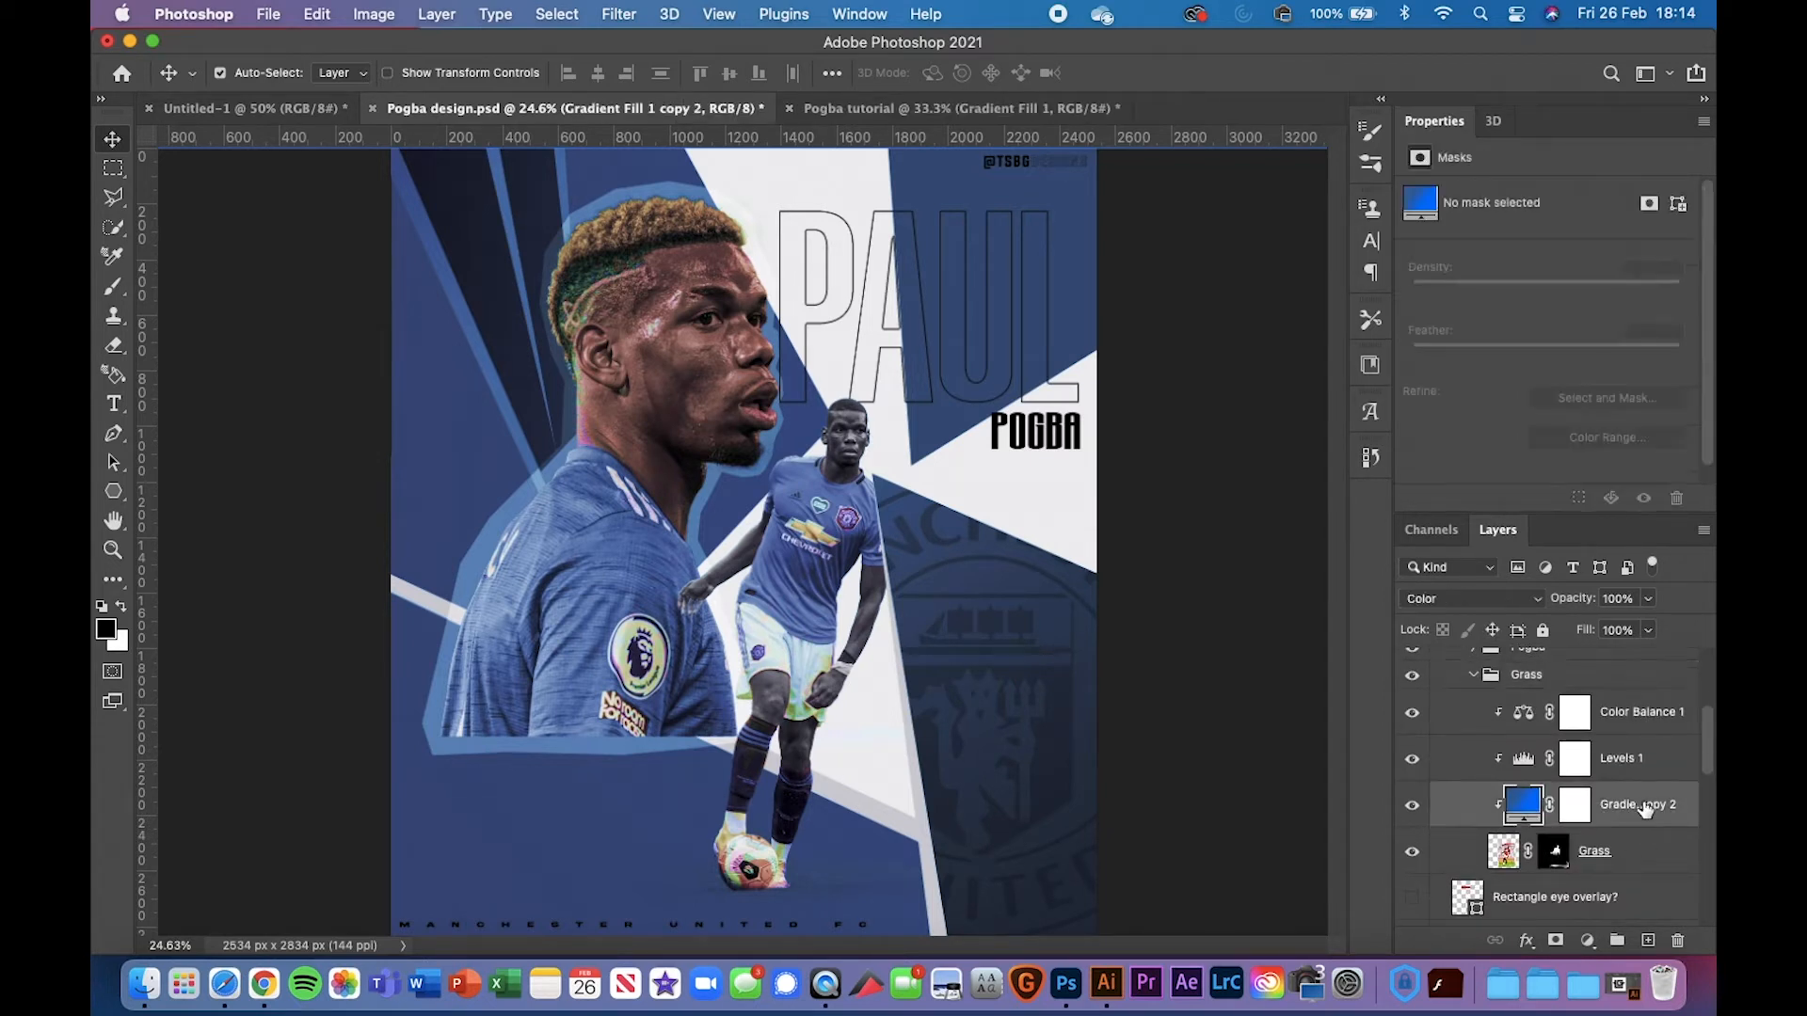
Set the tutorial's Gradient Fill 1 to Color blend mode and zoom in on the ball
{"action": "left_click", "coordinate": [874, 111]}
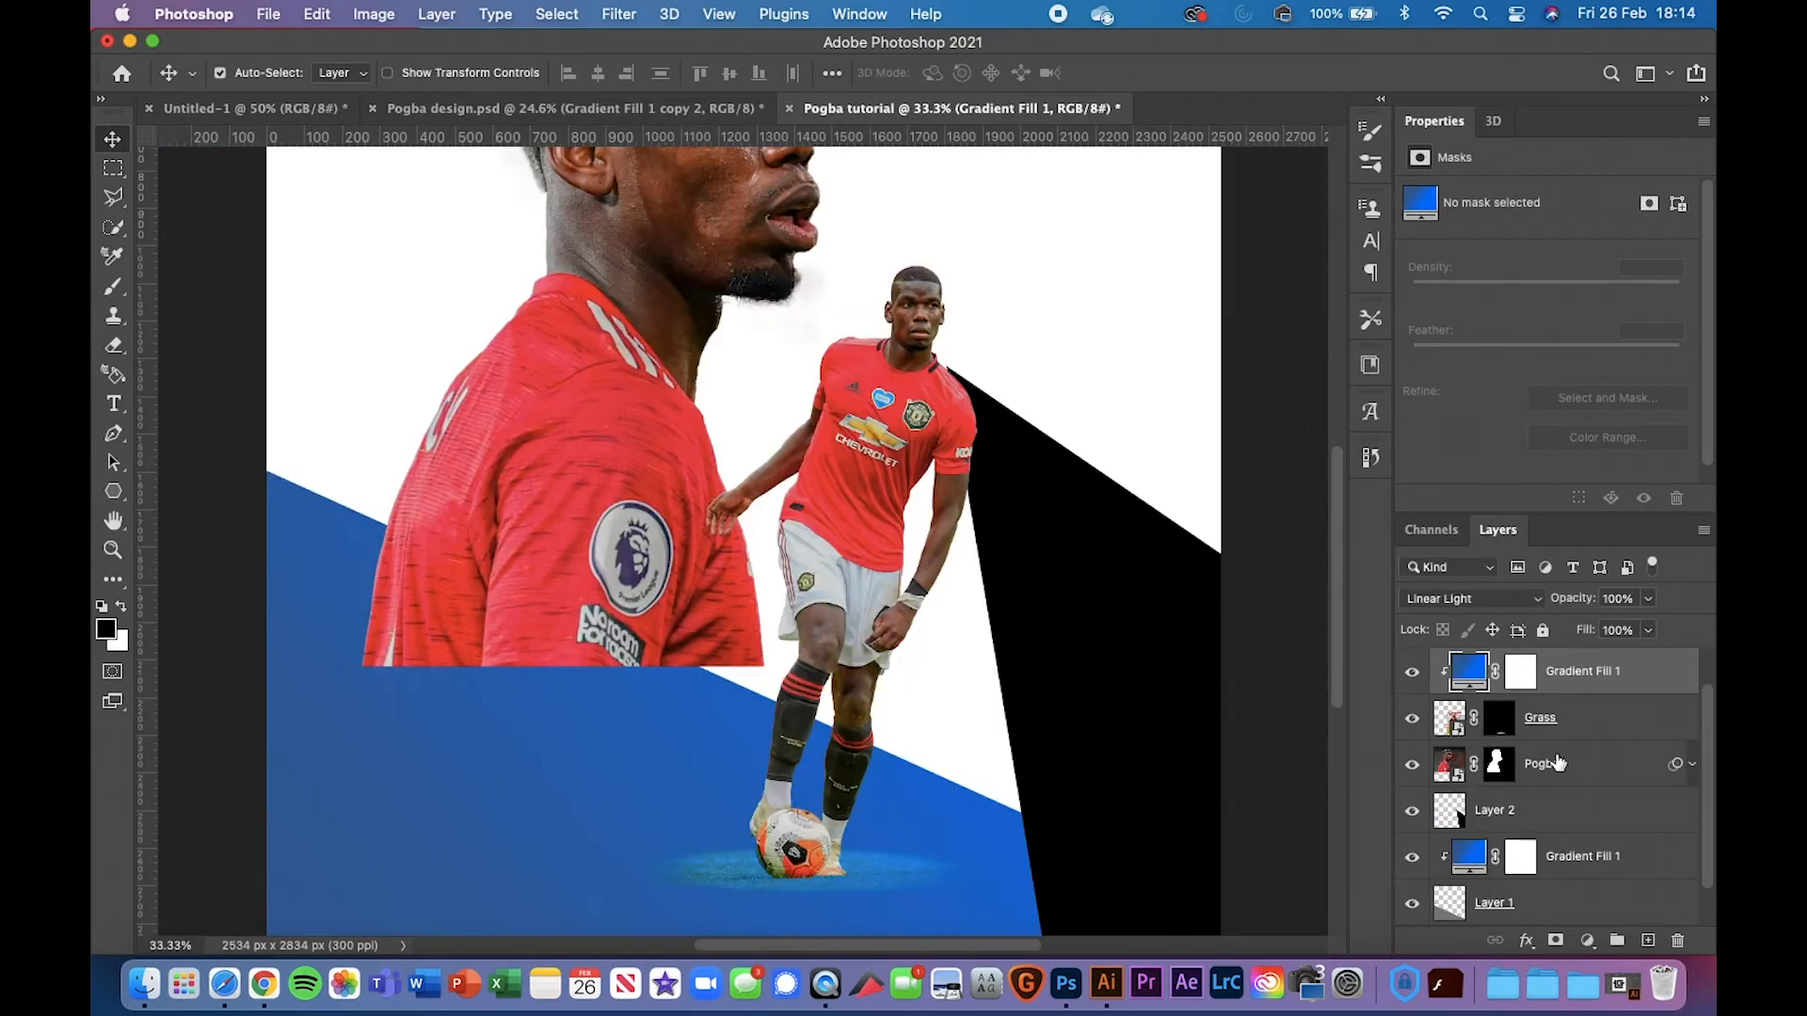
{"action": "left_click", "coordinate": [1485, 602]}
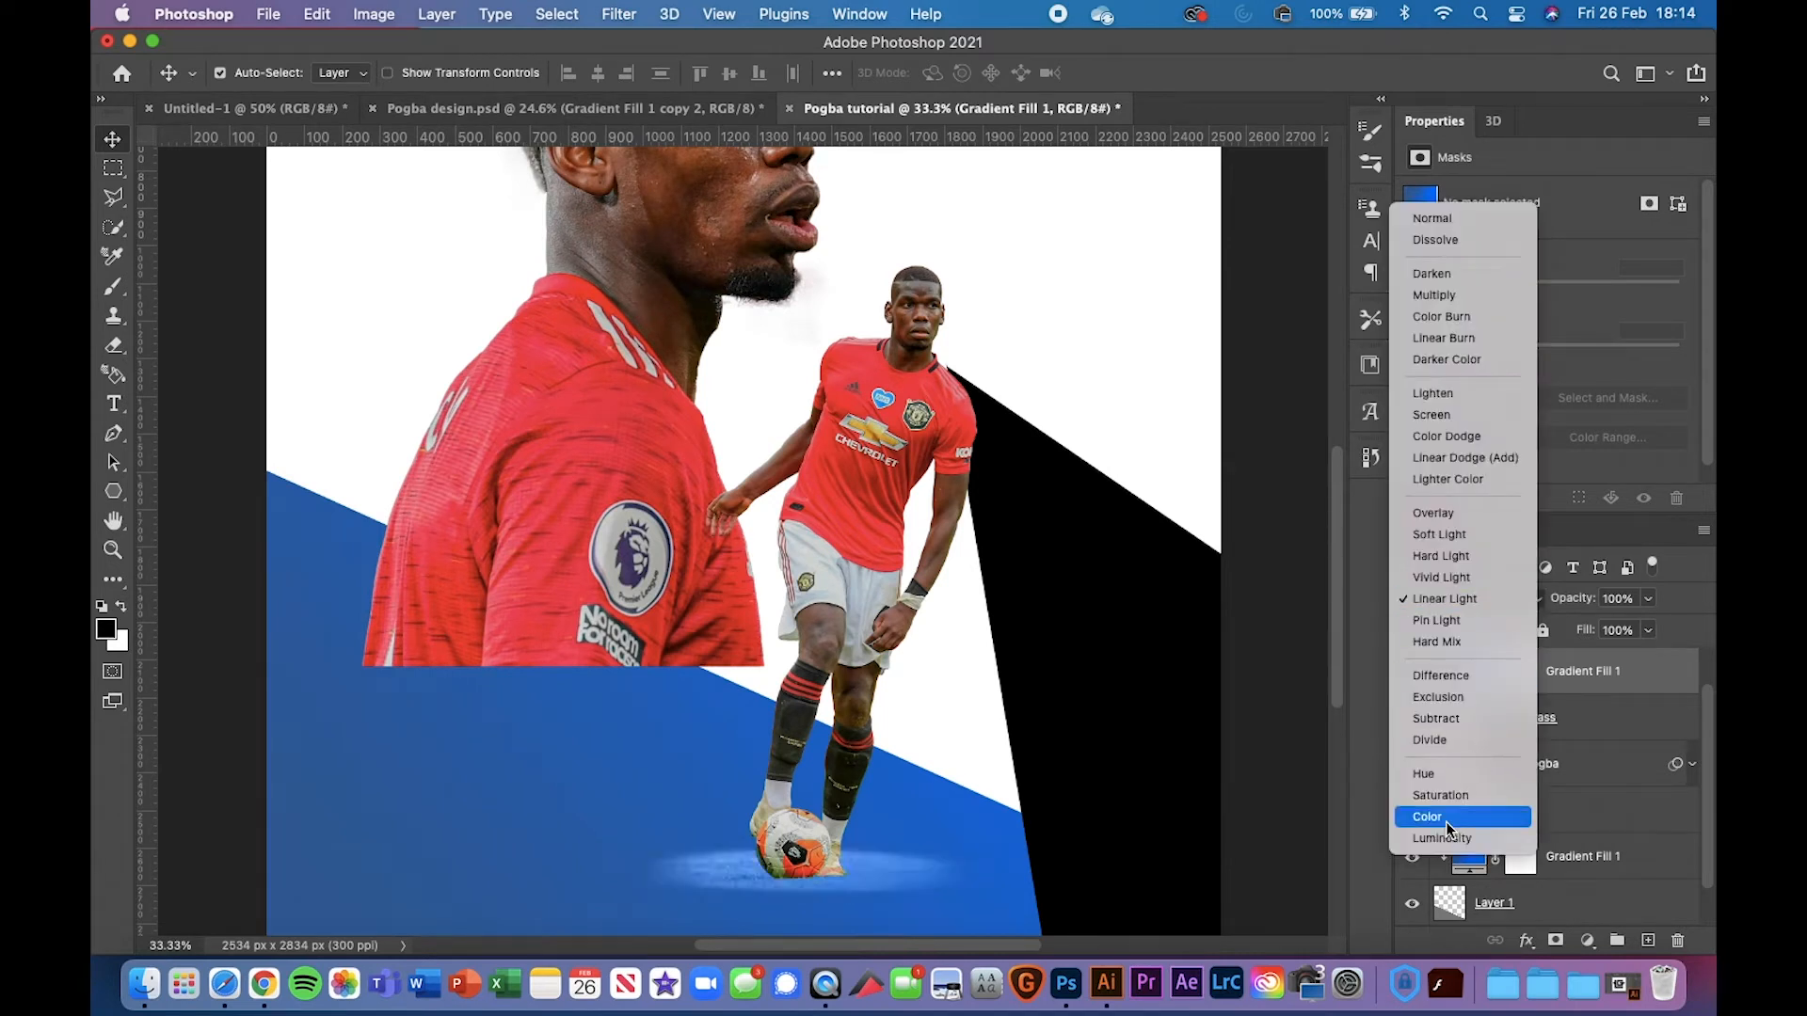
{"action": "left_click", "coordinate": [1446, 822]}
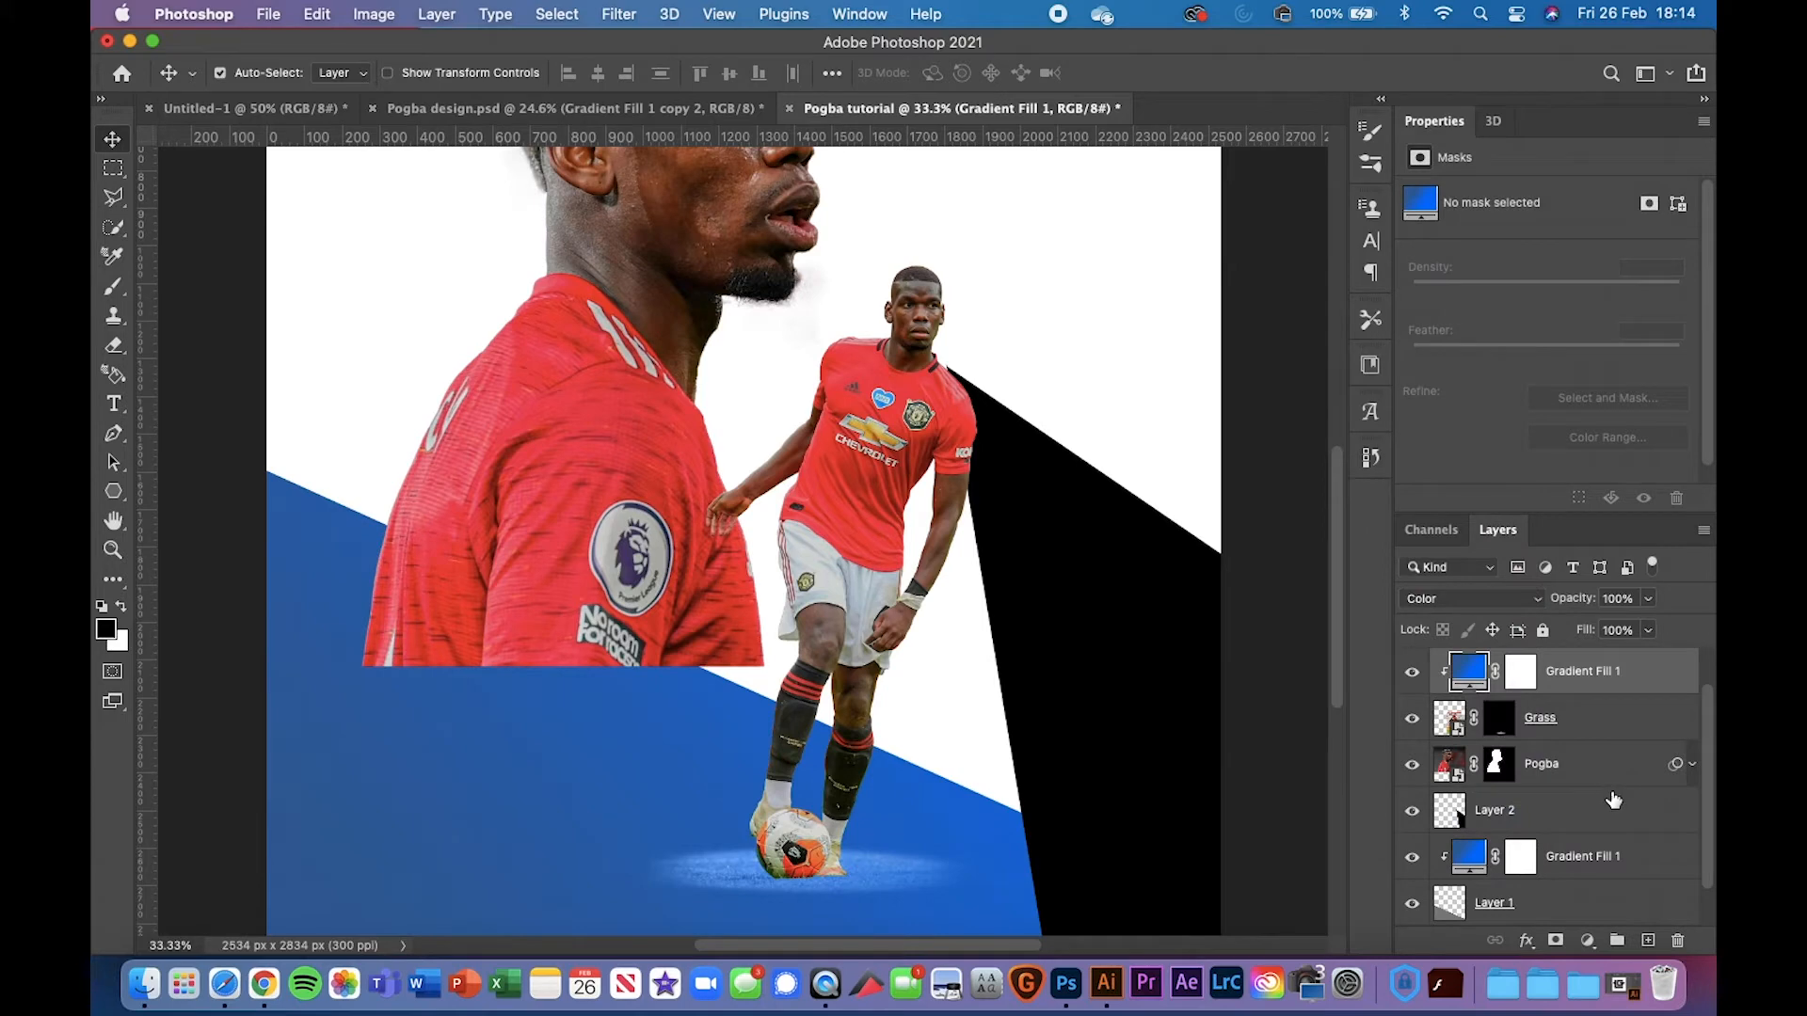
{"action": "key", "text": "super+equal"}
{"action": "key", "text": "super+equal"}
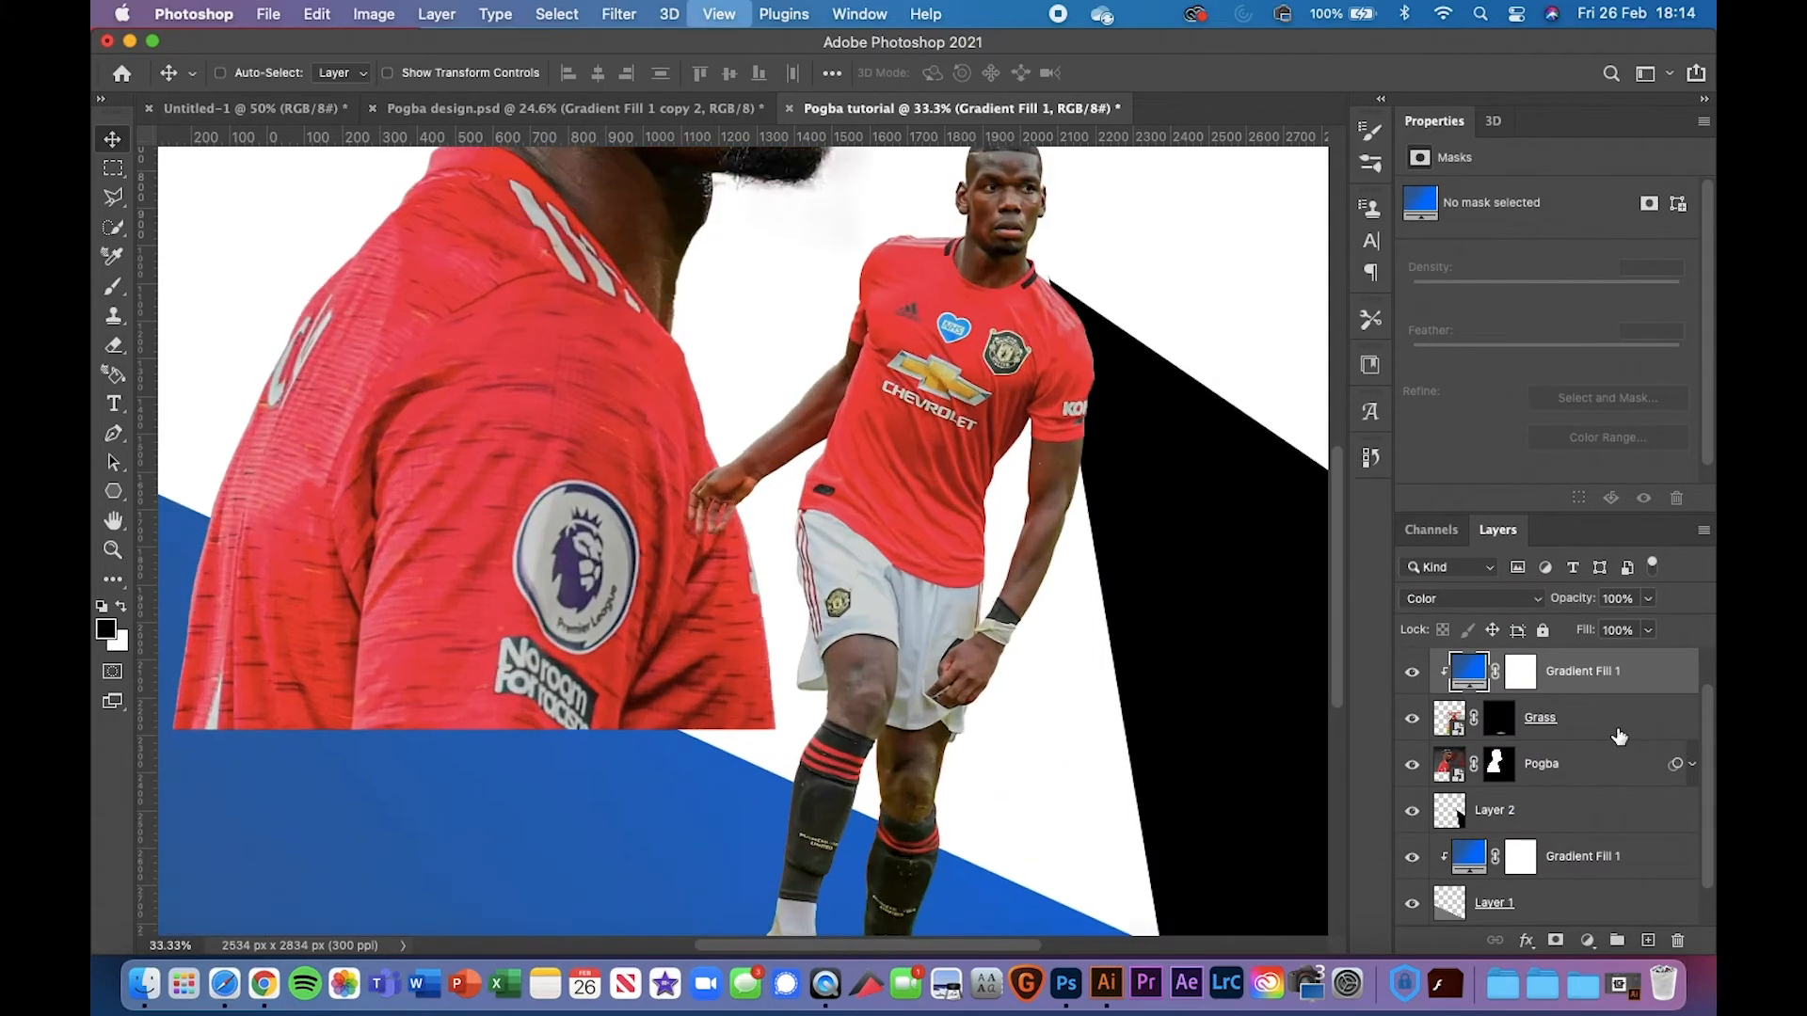
{"action": "scroll", "coordinate": [1220, 629], "scroll_direction": "down", "scroll_amount": 5}
{"action": "scroll", "coordinate": [1221, 629], "scroll_direction": "down", "scroll_amount": 3}
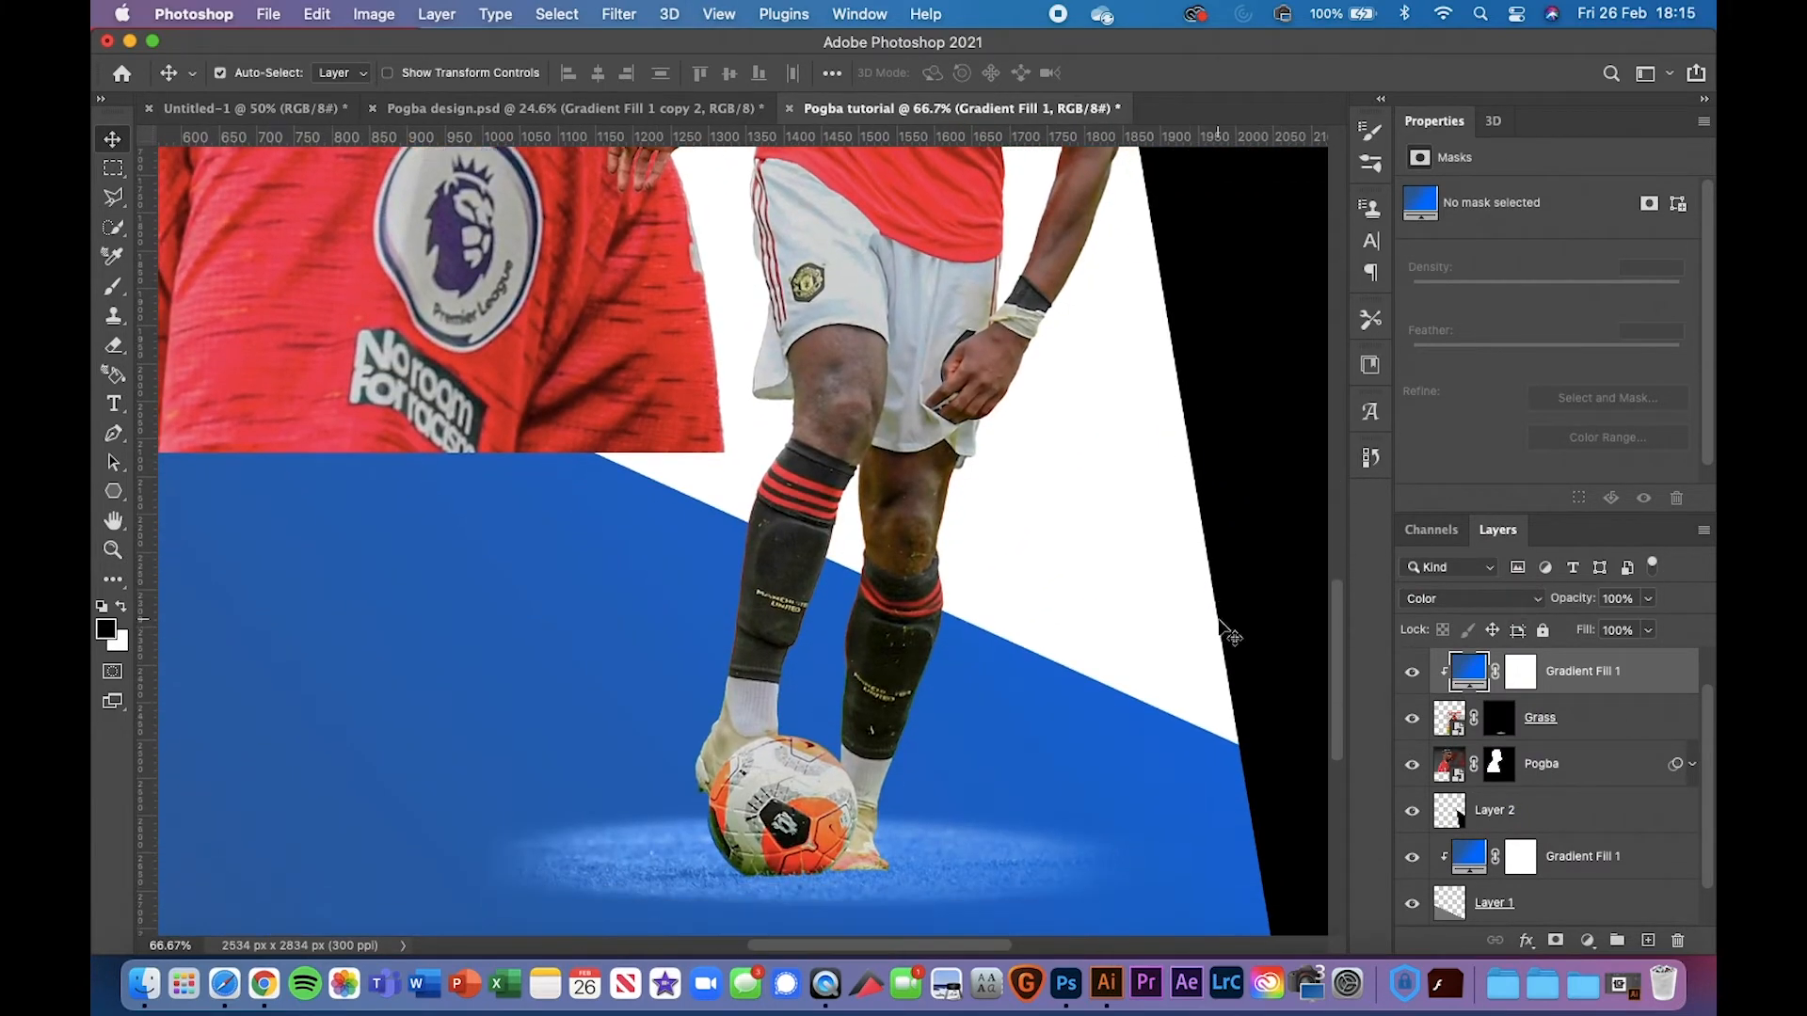
{"action": "key", "text": "super+equal"}
{"action": "scroll", "coordinate": [1221, 633], "scroll_direction": "down", "scroll_amount": 5}
{"action": "scroll", "coordinate": [1208, 614], "scroll_direction": "right", "scroll_amount": 1}
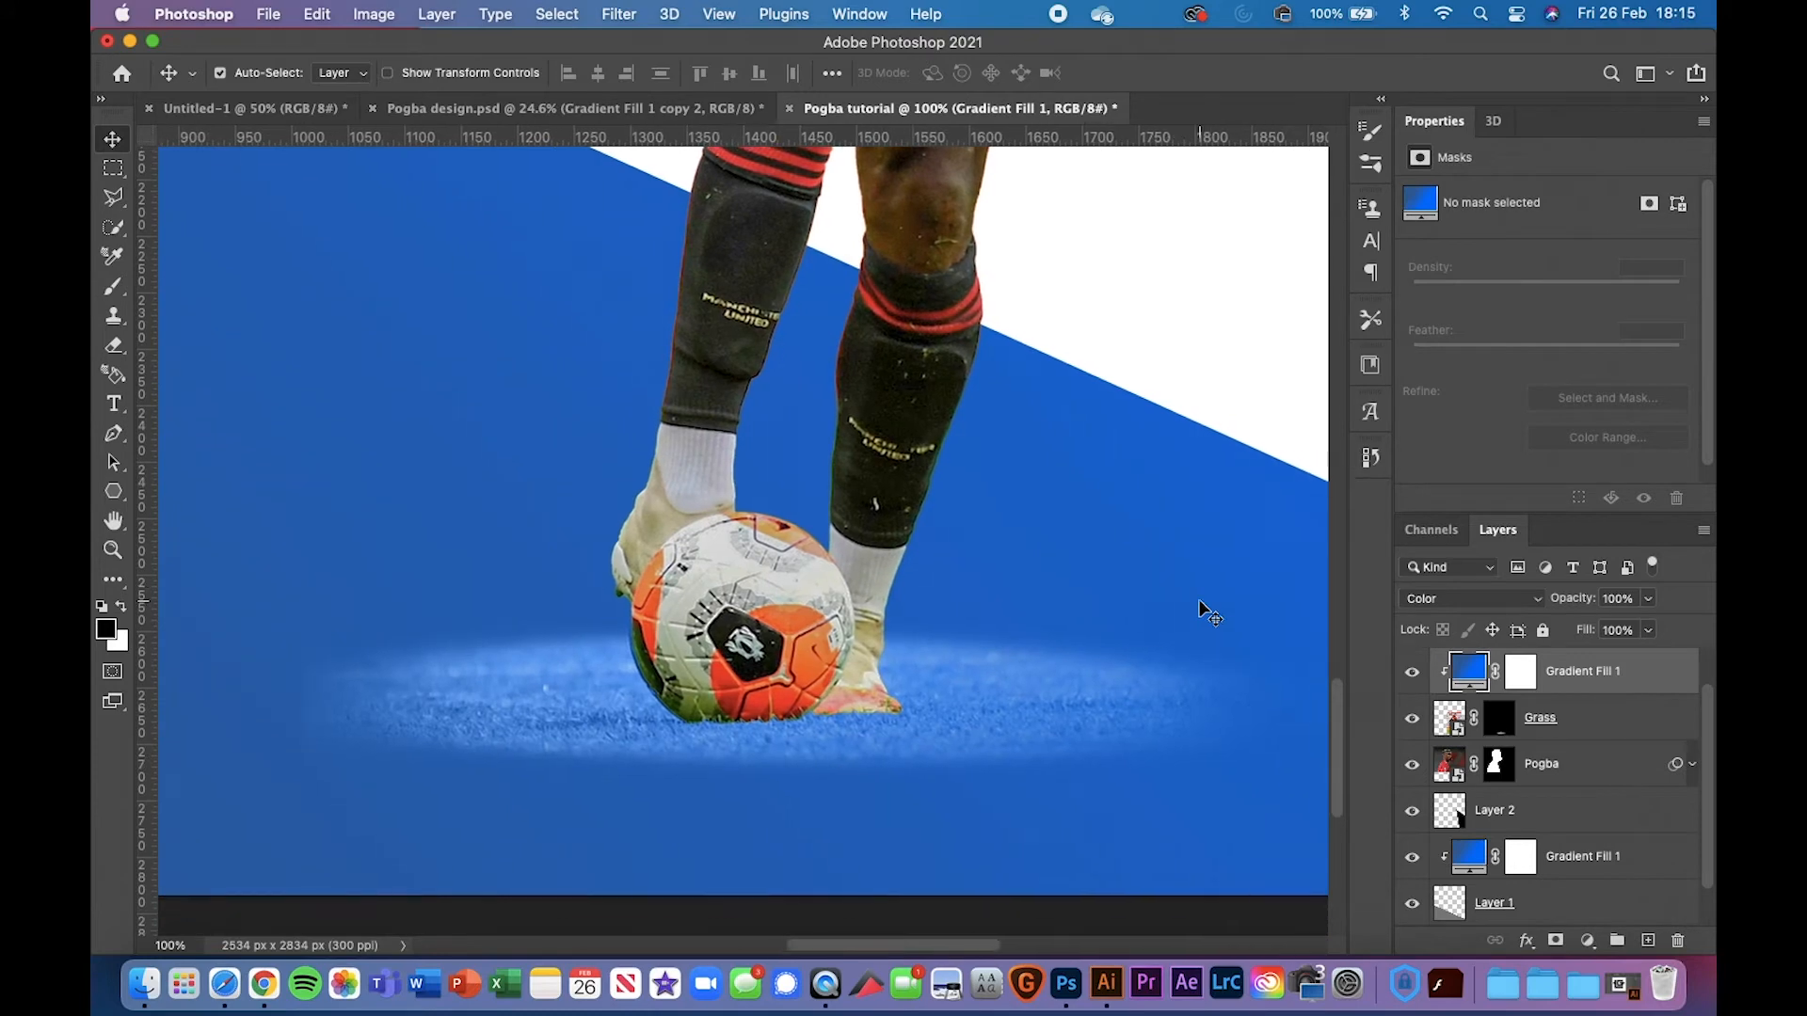
Compare the blue-tinted ball shadow against the finished Pogba design poster
{"action": "left_click", "coordinate": [508, 108]}
{"action": "scroll", "coordinate": [1414, 695], "scroll_direction": "down", "scroll_amount": 1}
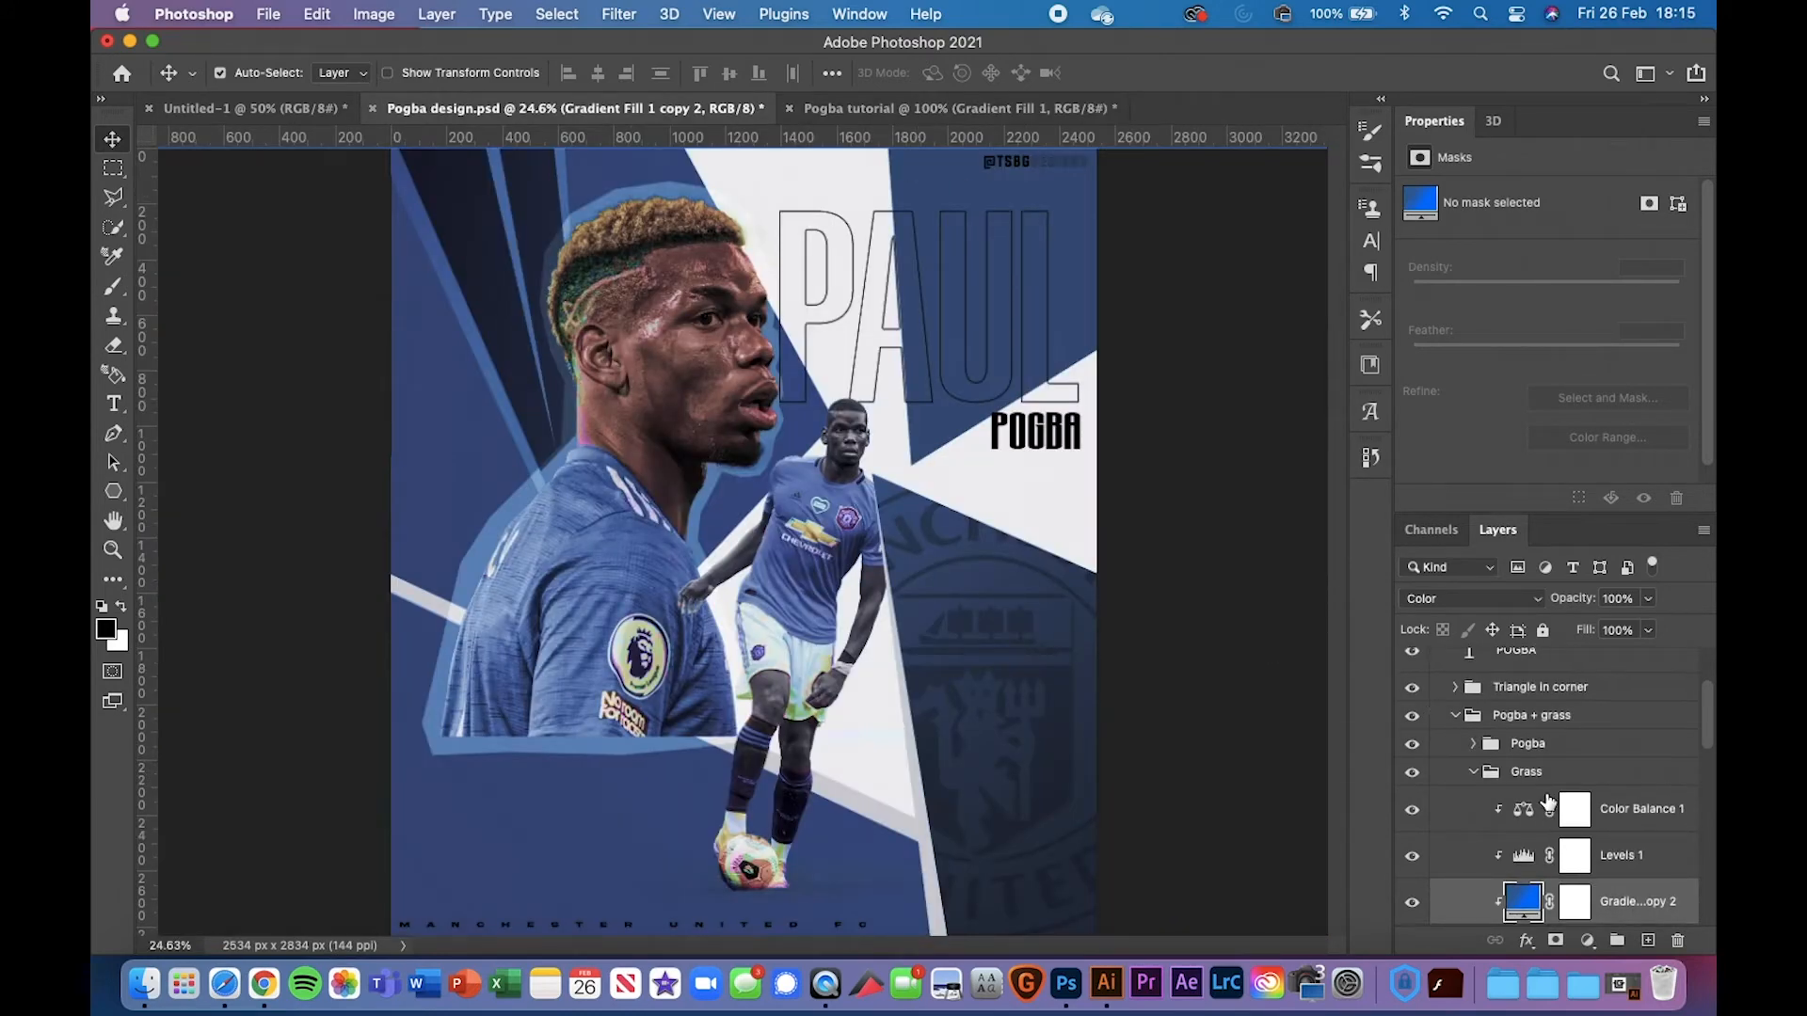
{"action": "left_click", "coordinate": [958, 106]}
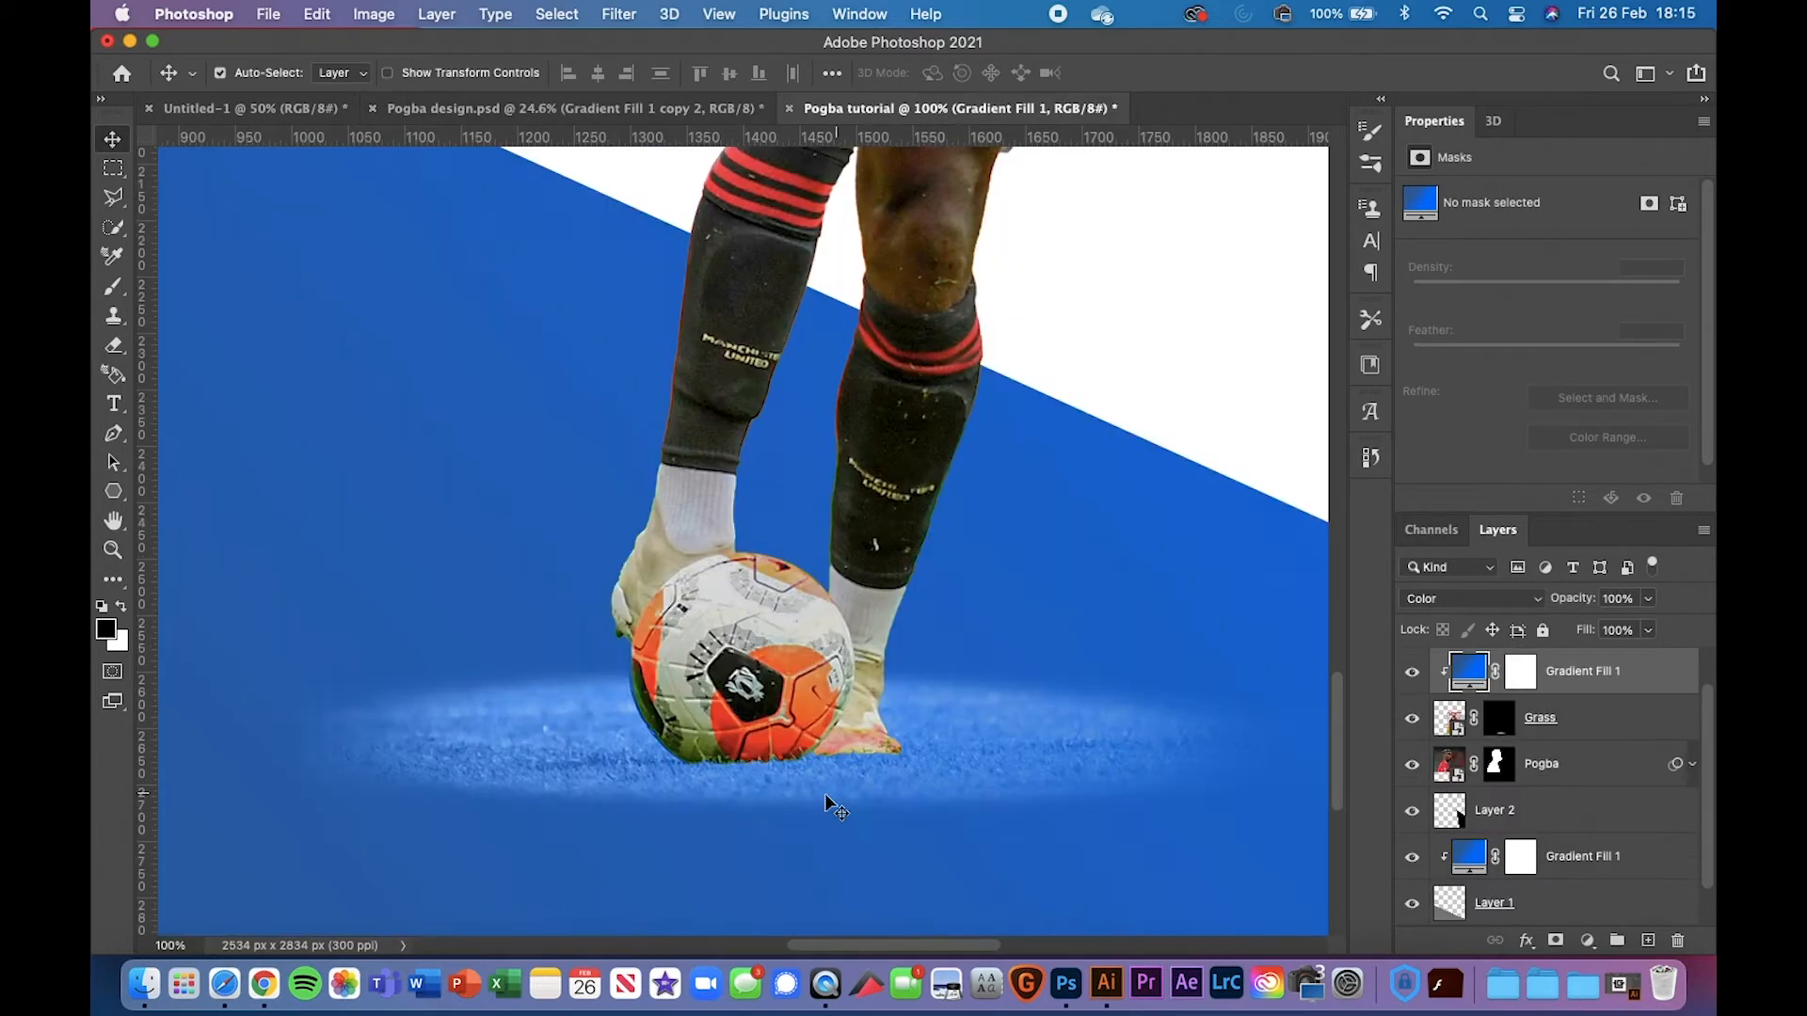
{"action": "key", "text": "super+minus"}
{"action": "key", "text": "super+minus"}
{"action": "key", "text": "super+minus"}
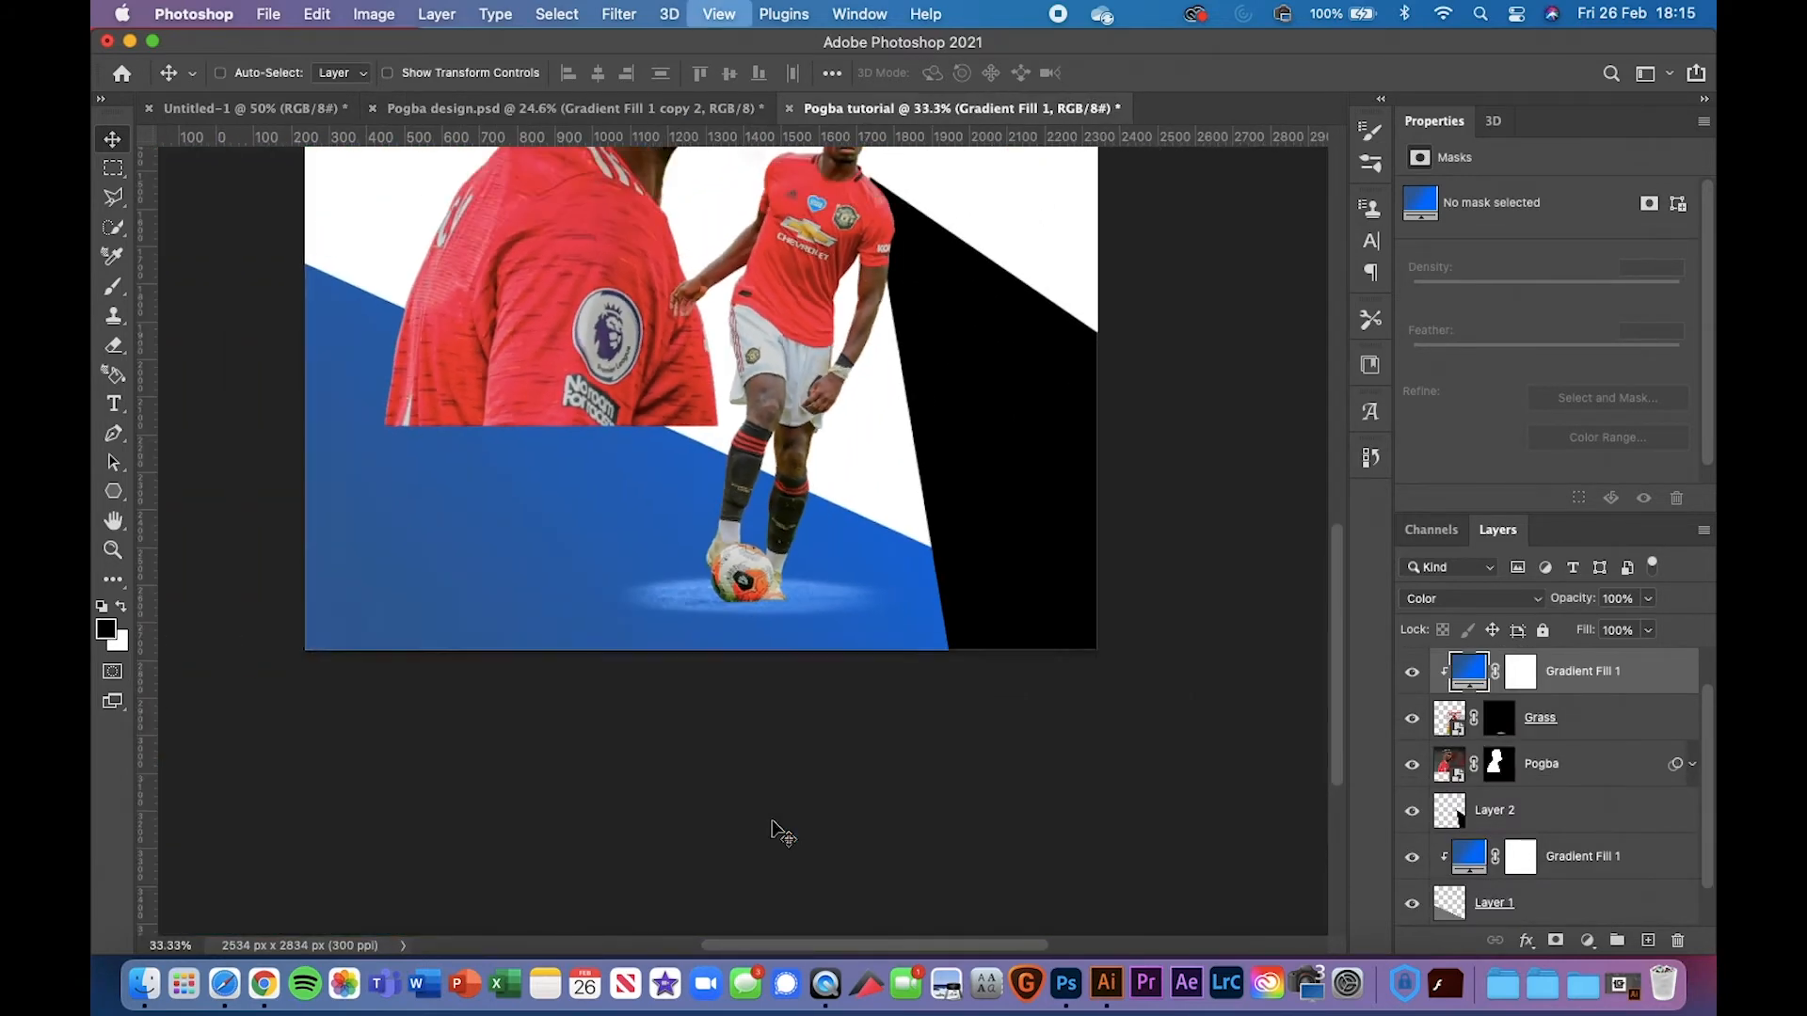
{"action": "key", "text": "super+plus"}
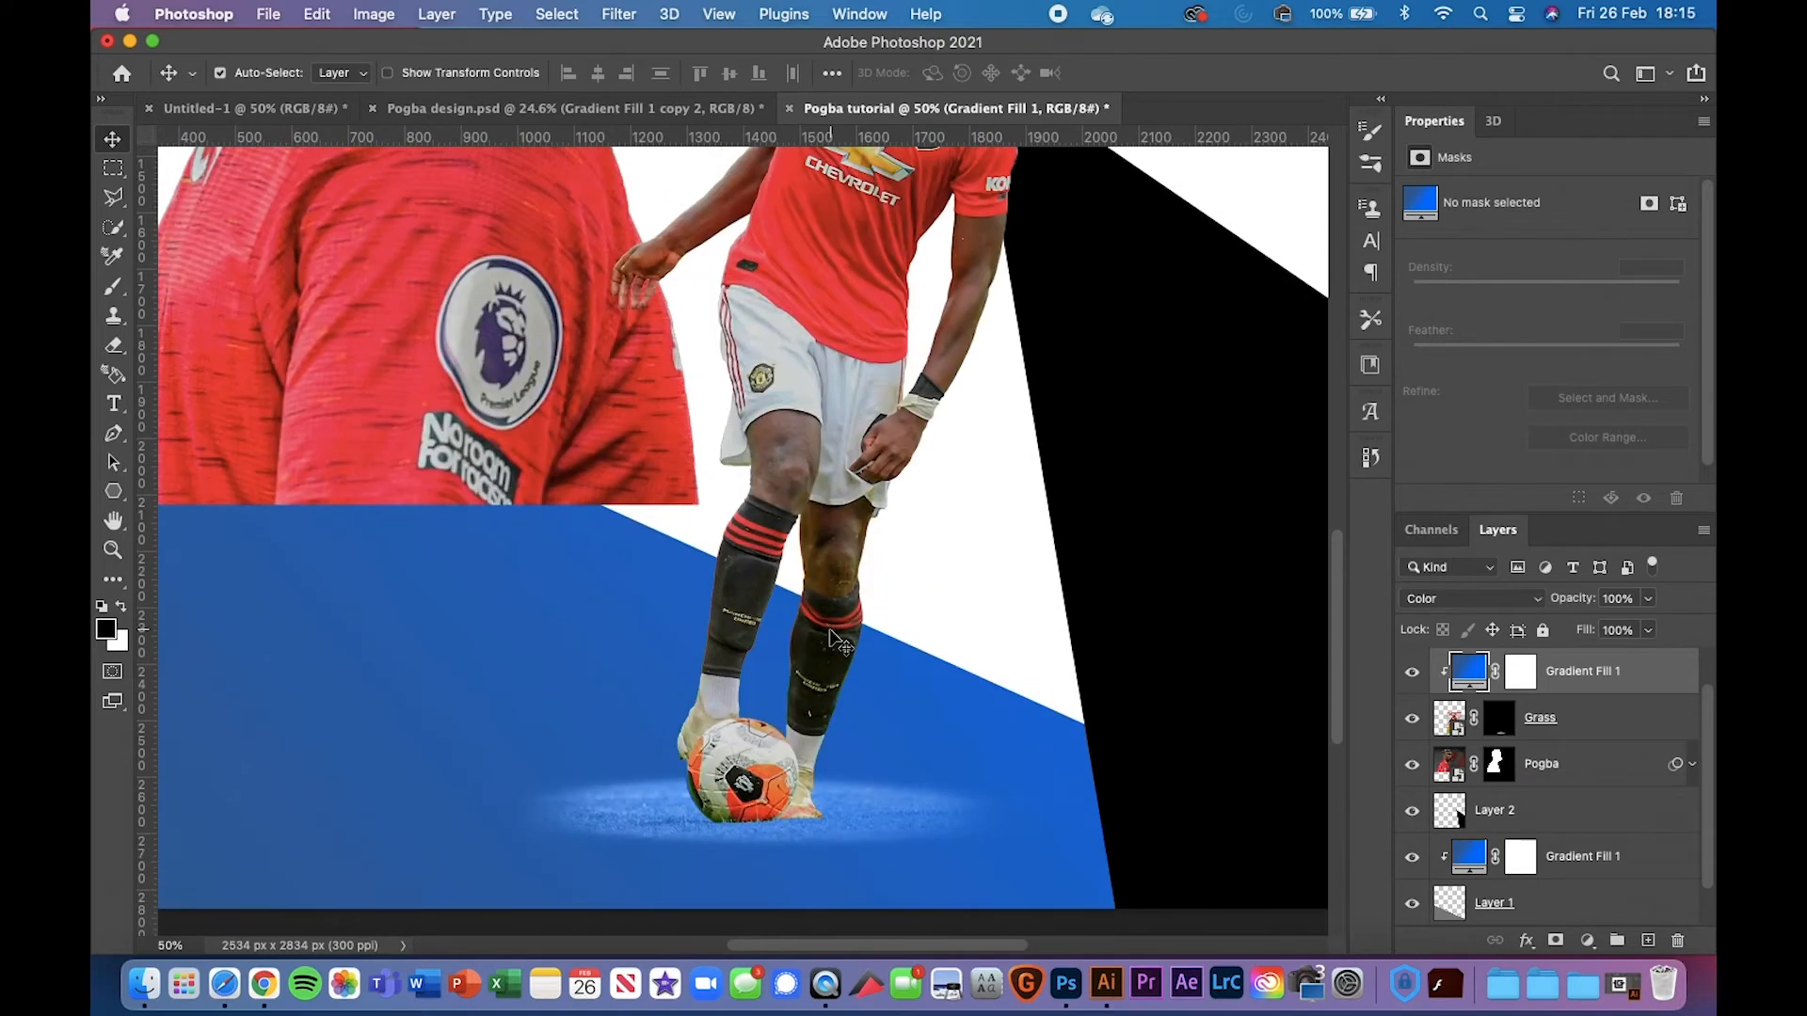
{"action": "left_click", "coordinate": [1588, 941]}
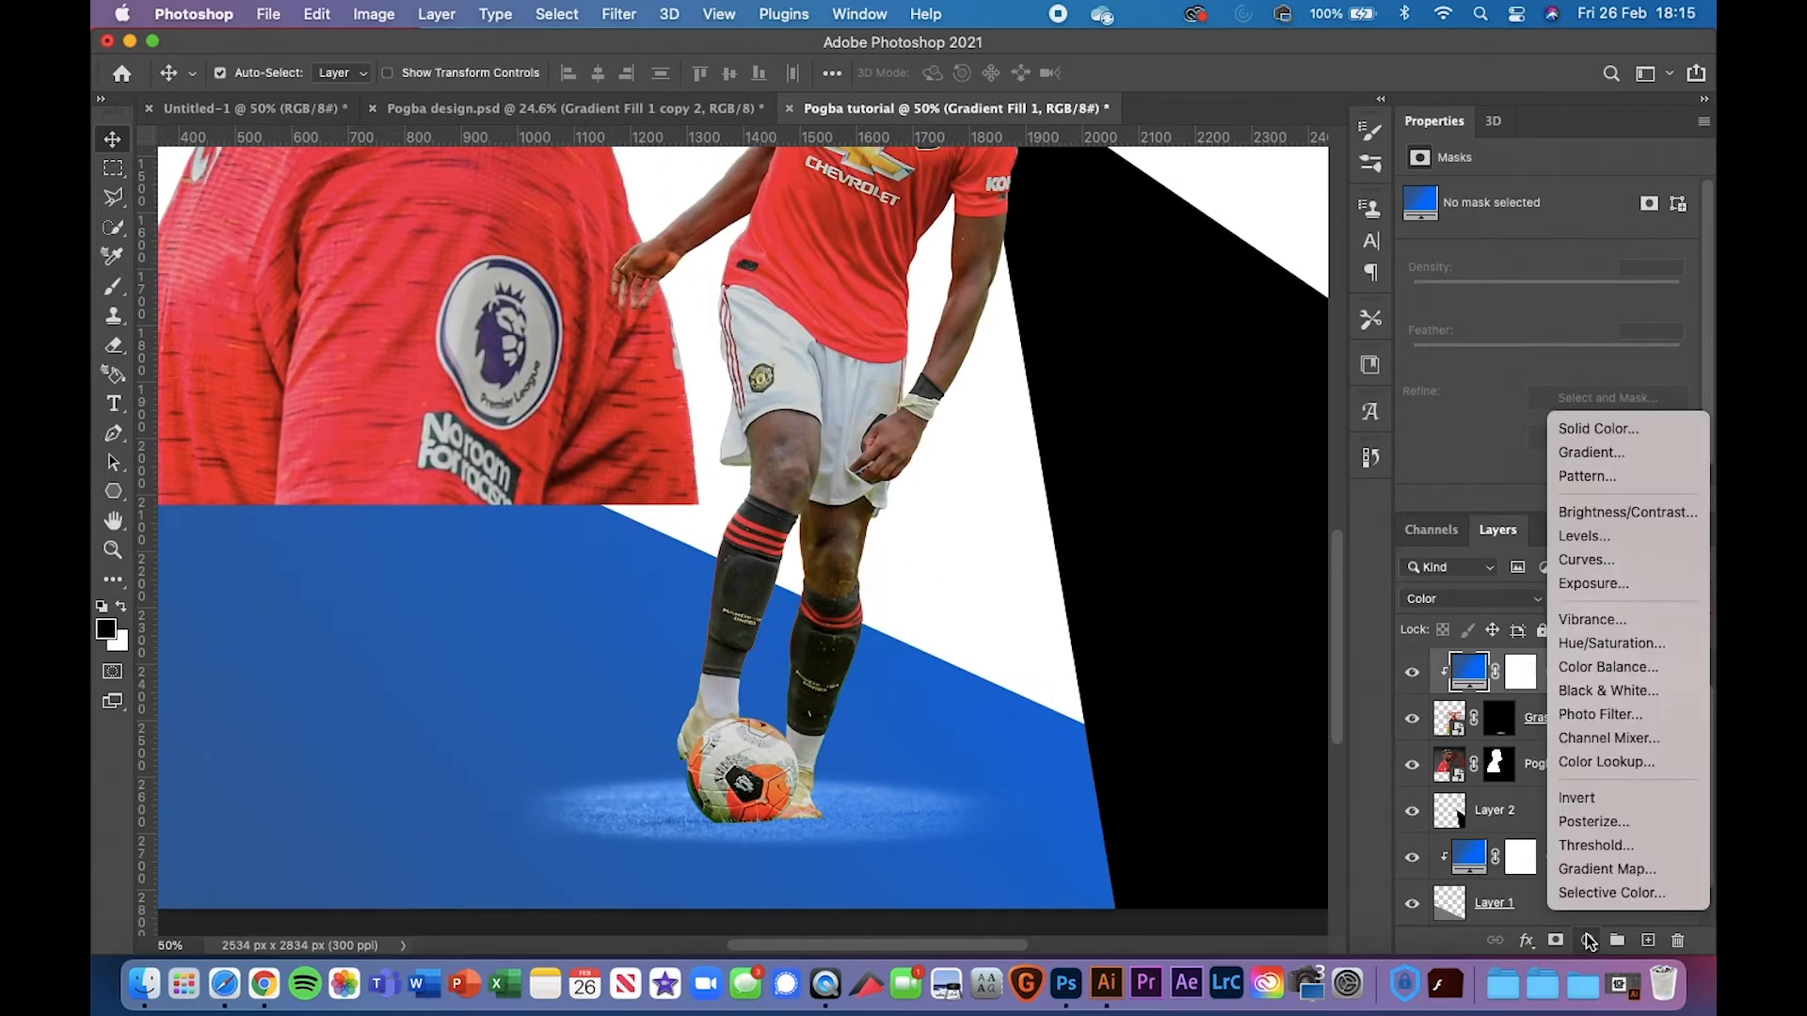
Add a Levels adjustment clipped to Gradient Fill 1 with output white lowered to 170
{"action": "left_click", "coordinate": [1623, 535]}
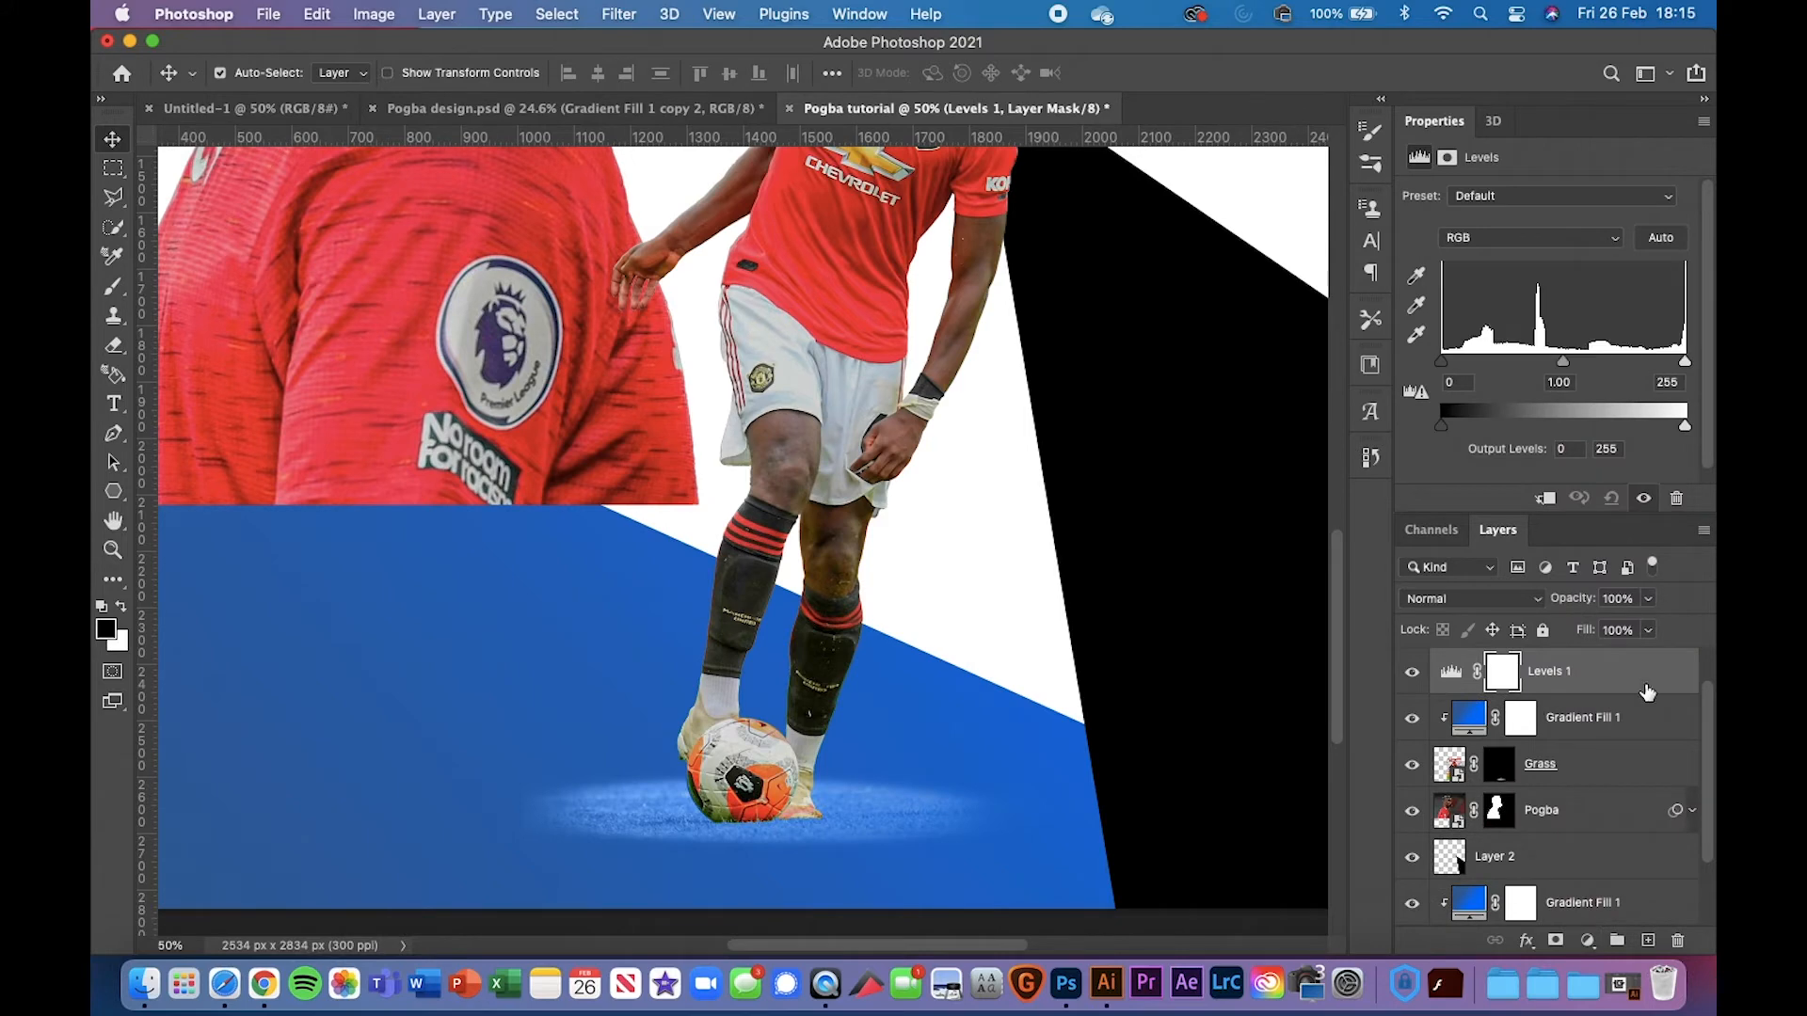
{"action": "left_click", "coordinate": [1647, 694], "text": "alt"}
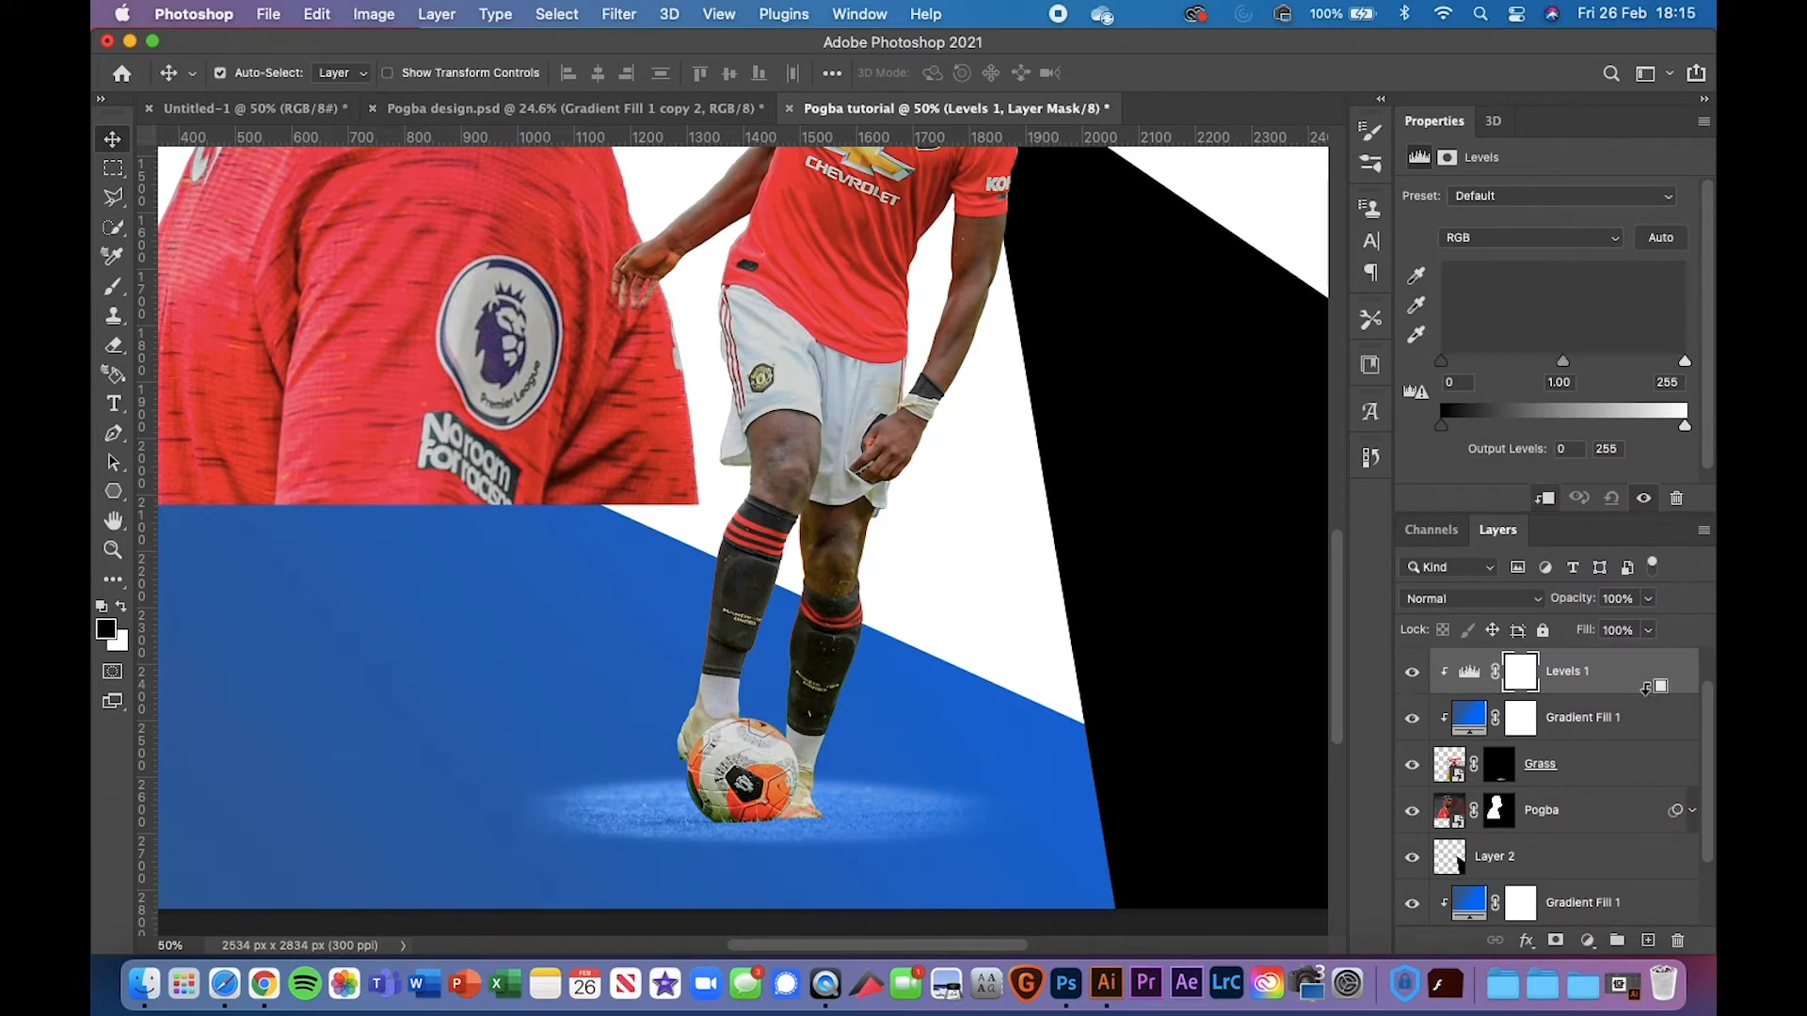
{"action": "left_click", "coordinate": [652, 108]}
{"action": "left_click", "coordinate": [932, 108]}
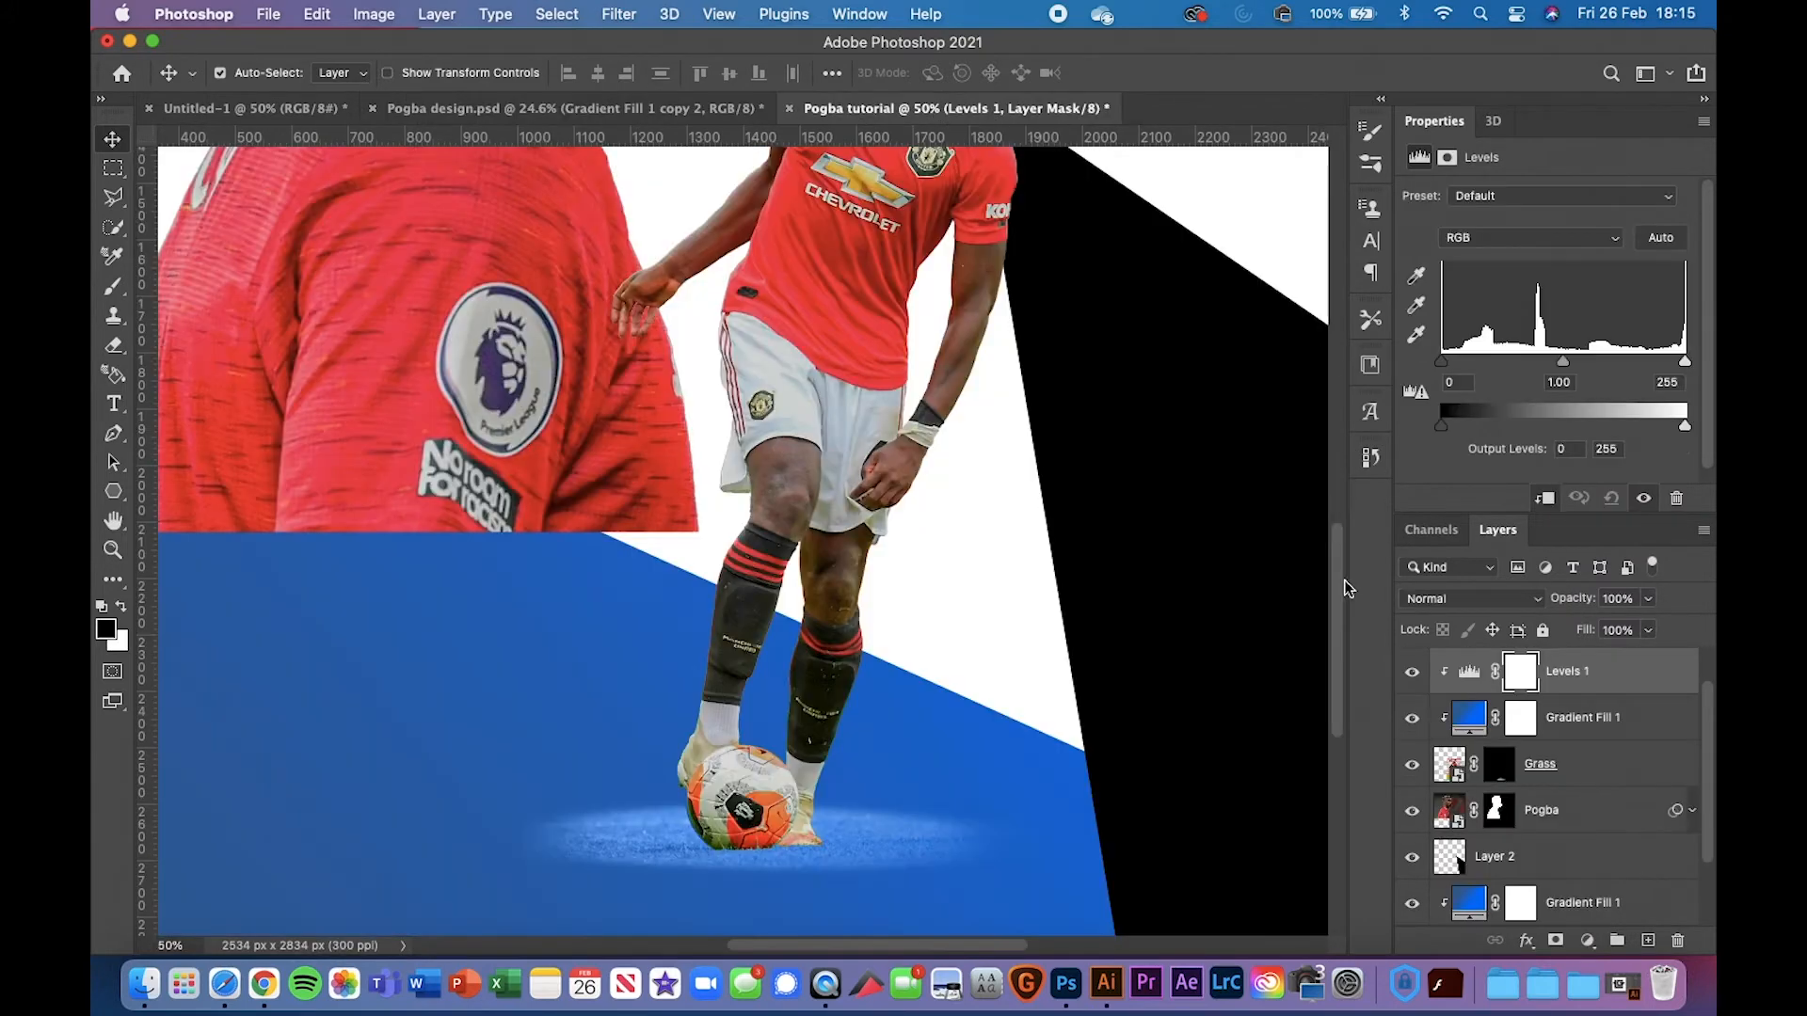
{"action": "left_click_drag", "start_coordinate": [1671, 429], "coordinate": [1601, 426]}
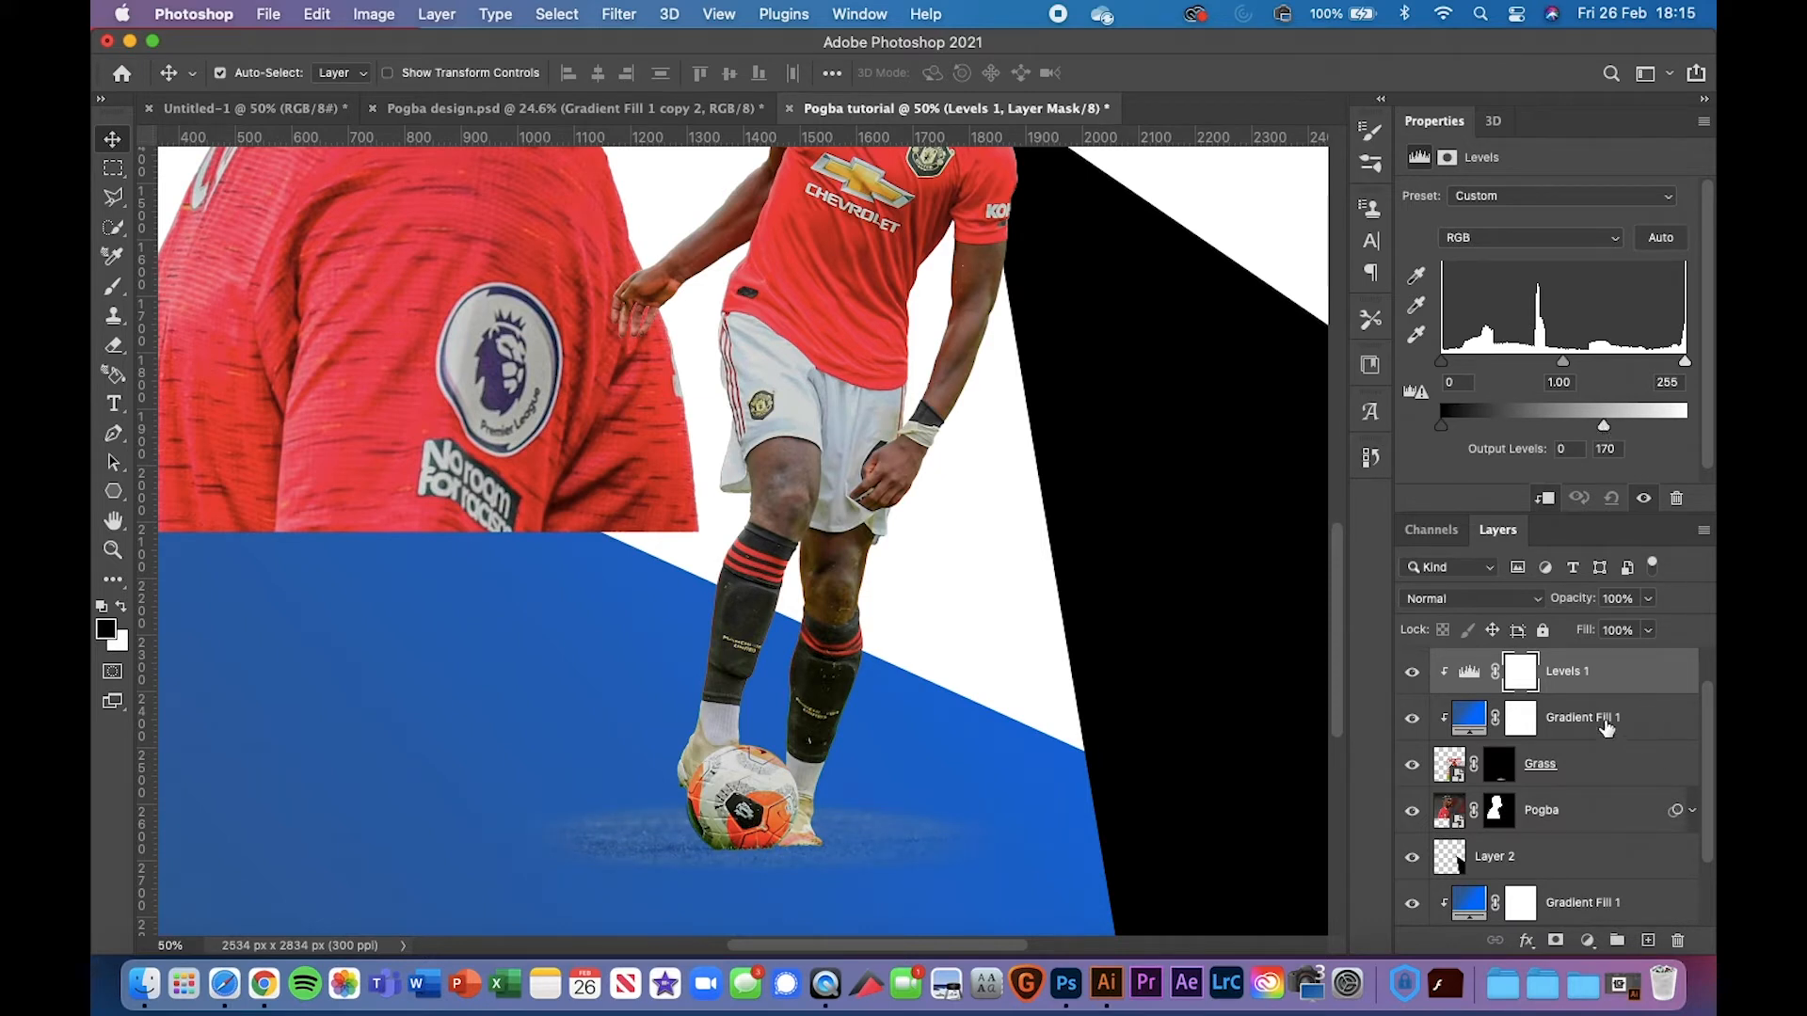
{"action": "left_click", "coordinate": [1588, 940]}
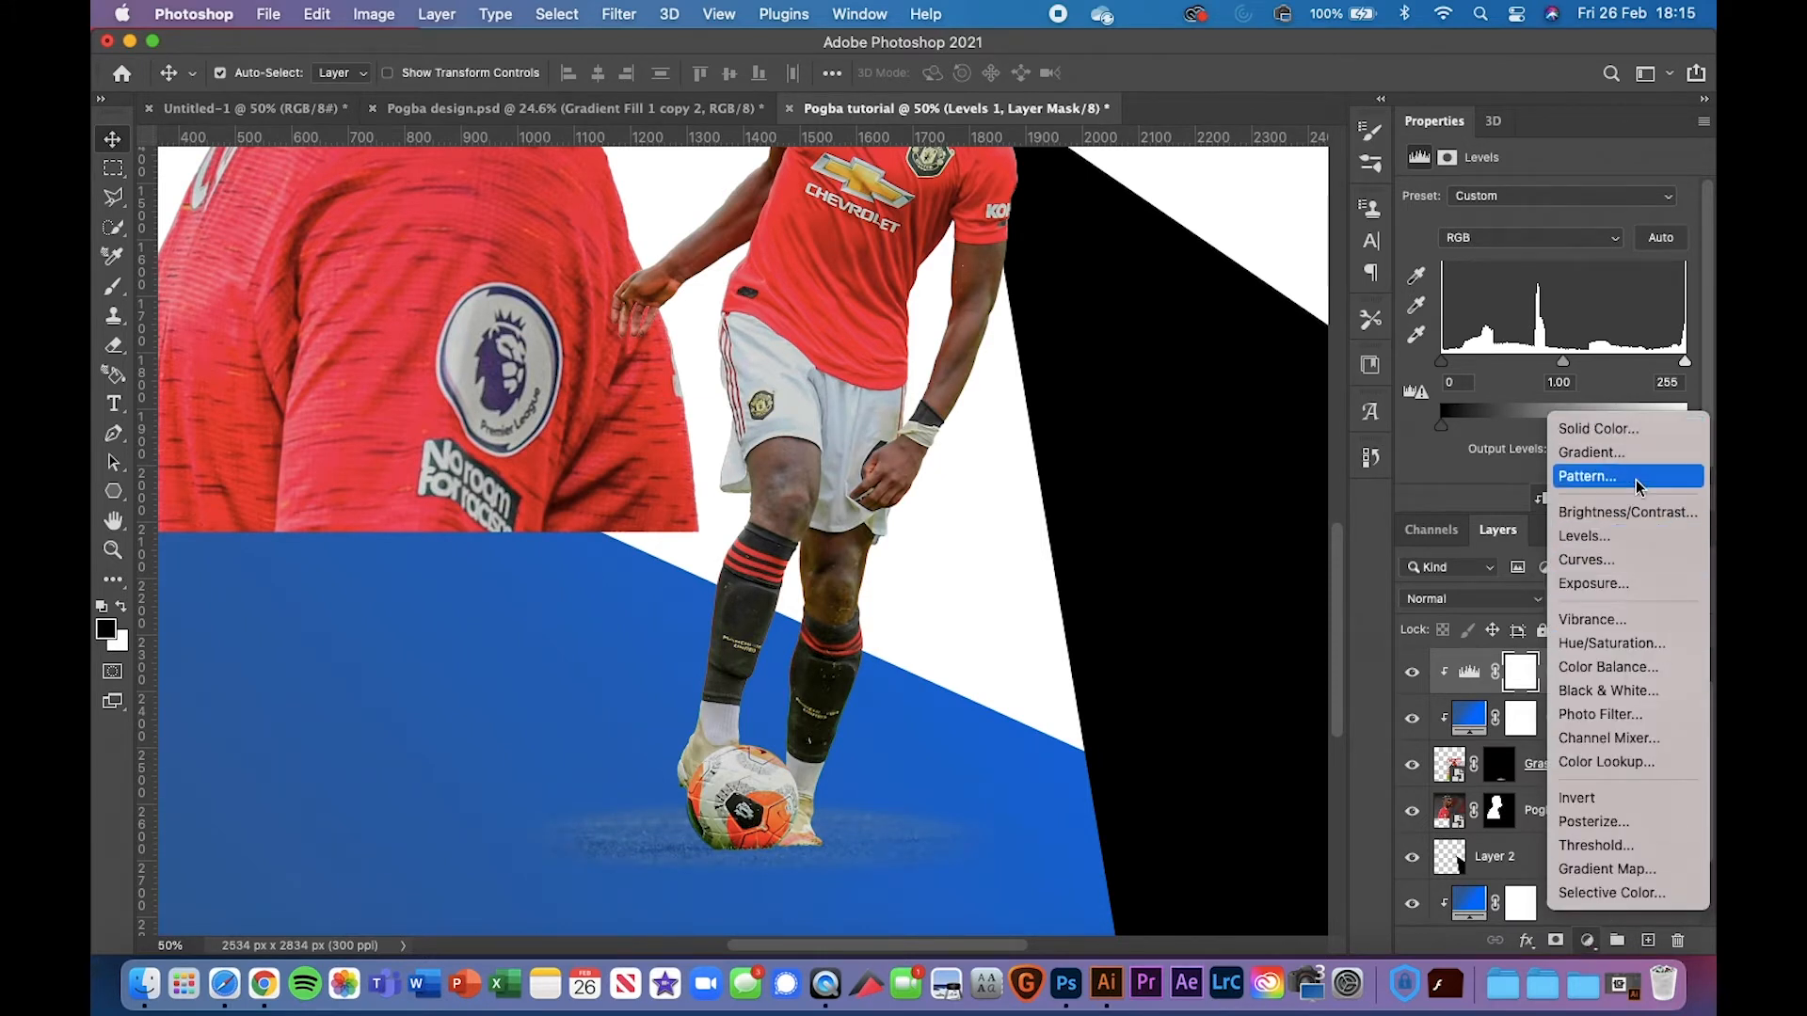
Add a clipped Color Balance layer with midtones Cyan/Red -31 and Yellow/Blue +52
{"action": "left_click", "coordinate": [1628, 668]}
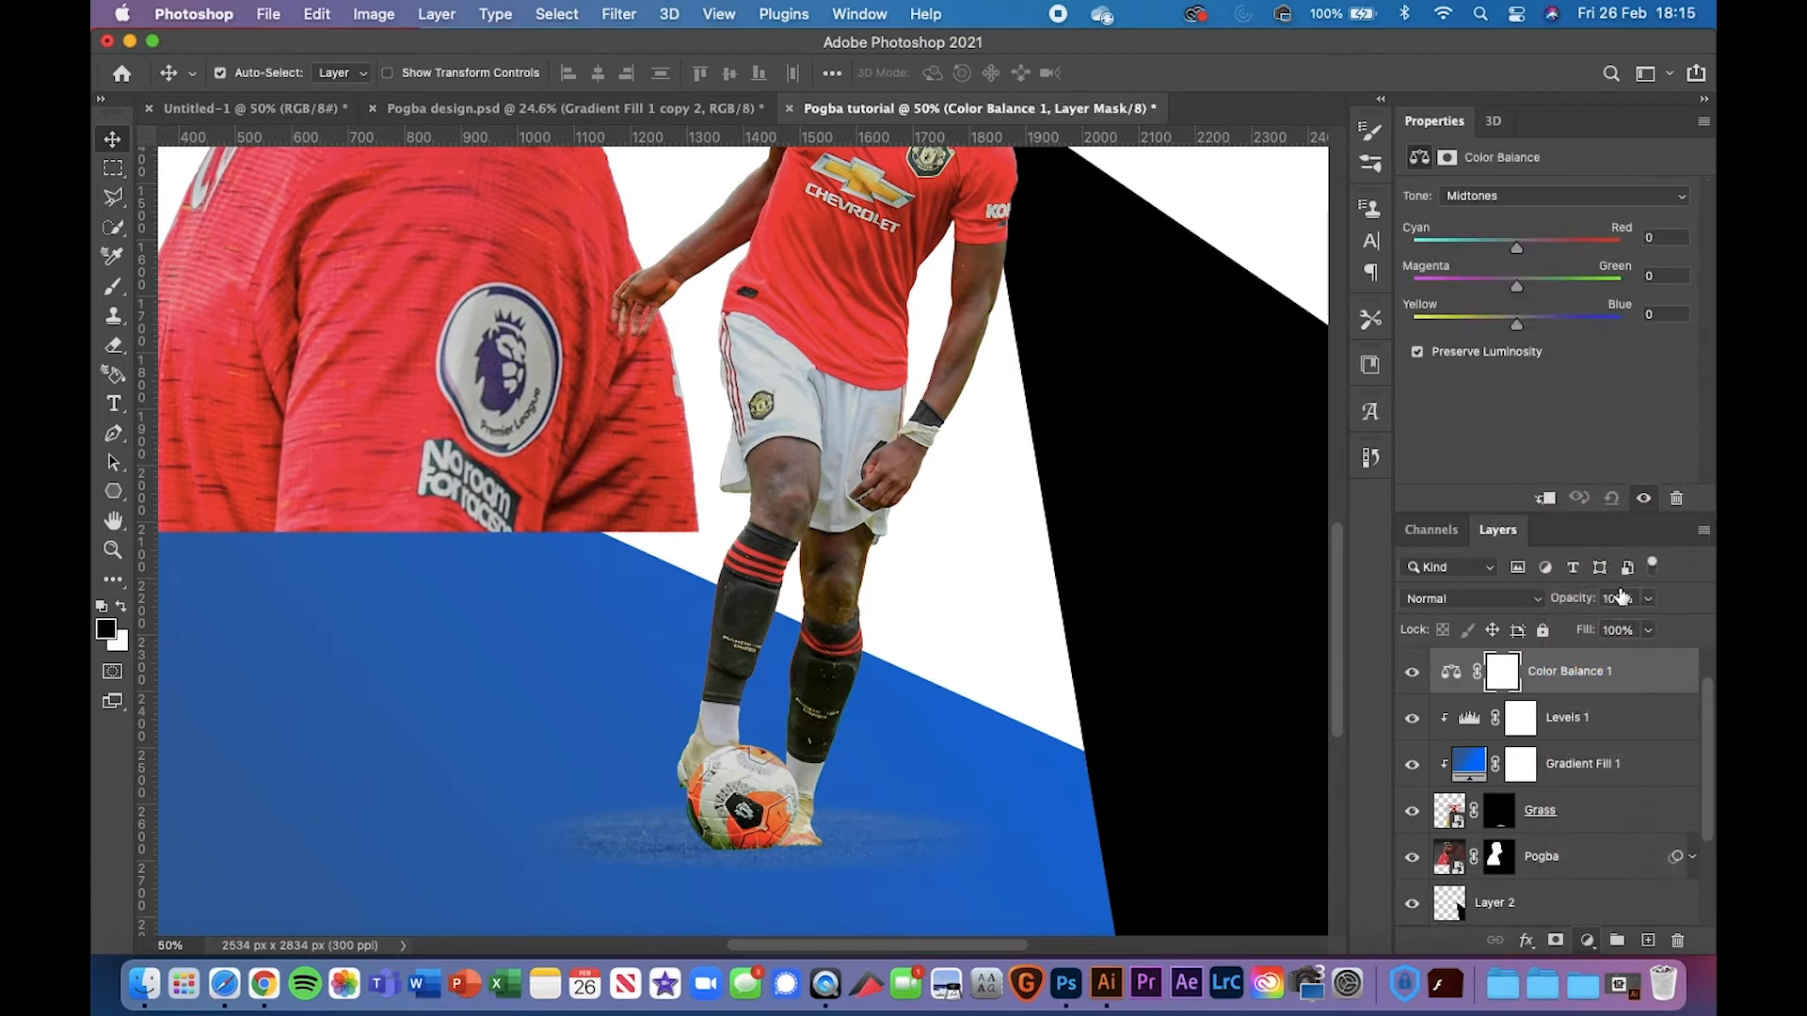
{"action": "left_click", "coordinate": [1544, 498]}
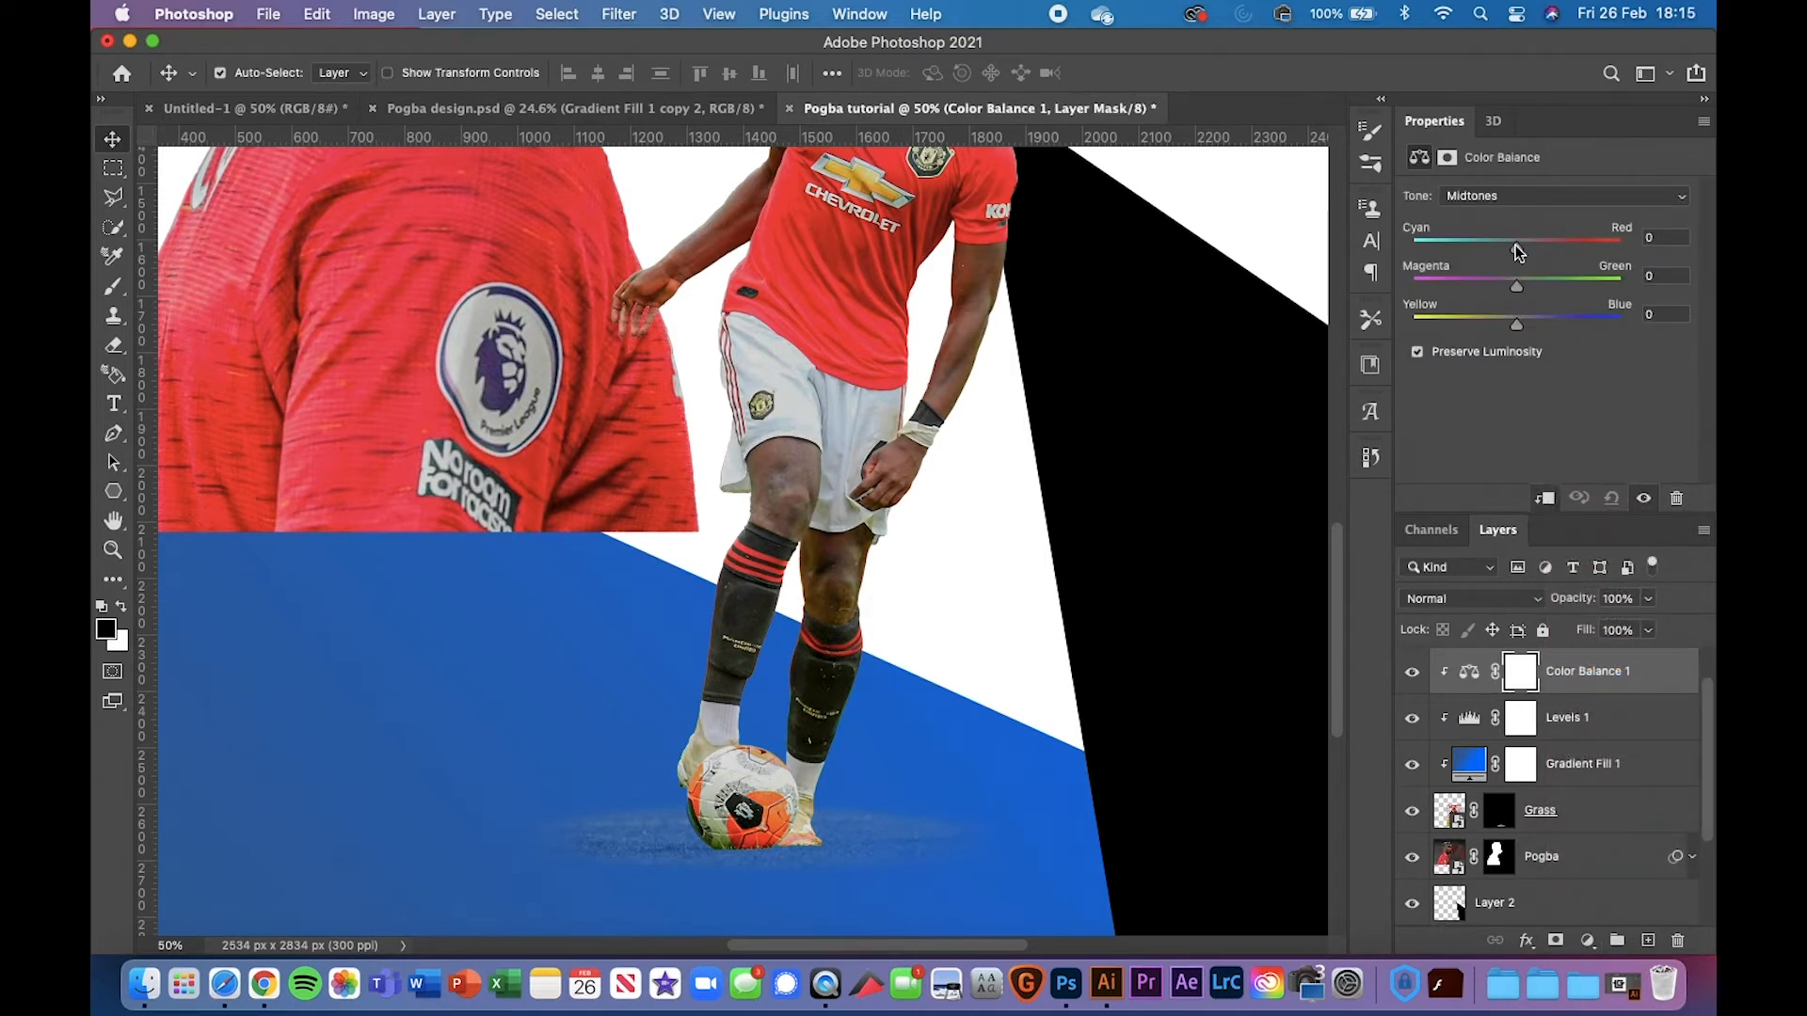
{"action": "left_click_drag", "start_coordinate": [1453, 247], "coordinate": [1518, 243]}
{"action": "left_click_drag", "start_coordinate": [1516, 324], "coordinate": [1588, 323]}
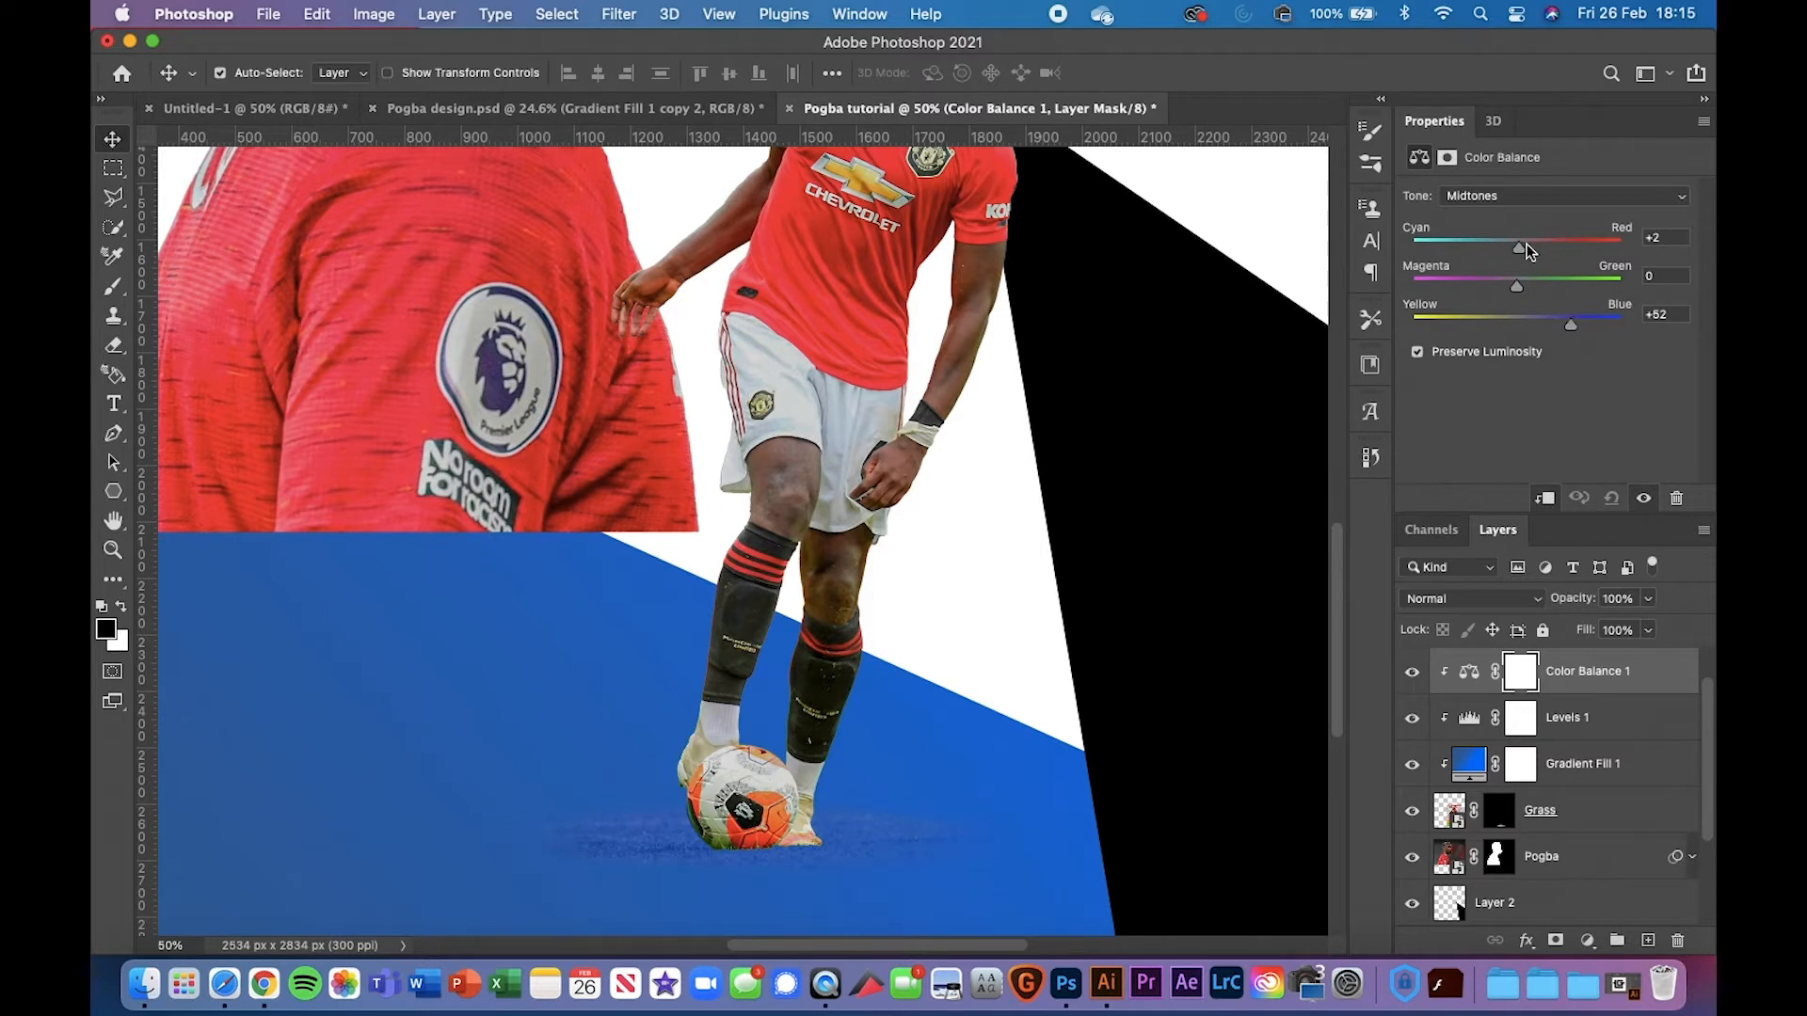
{"action": "left_click_drag", "start_coordinate": [1520, 247], "coordinate": [1520, 286]}
{"action": "key", "text": "super+minus"}
{"action": "key", "text": "super+minus"}
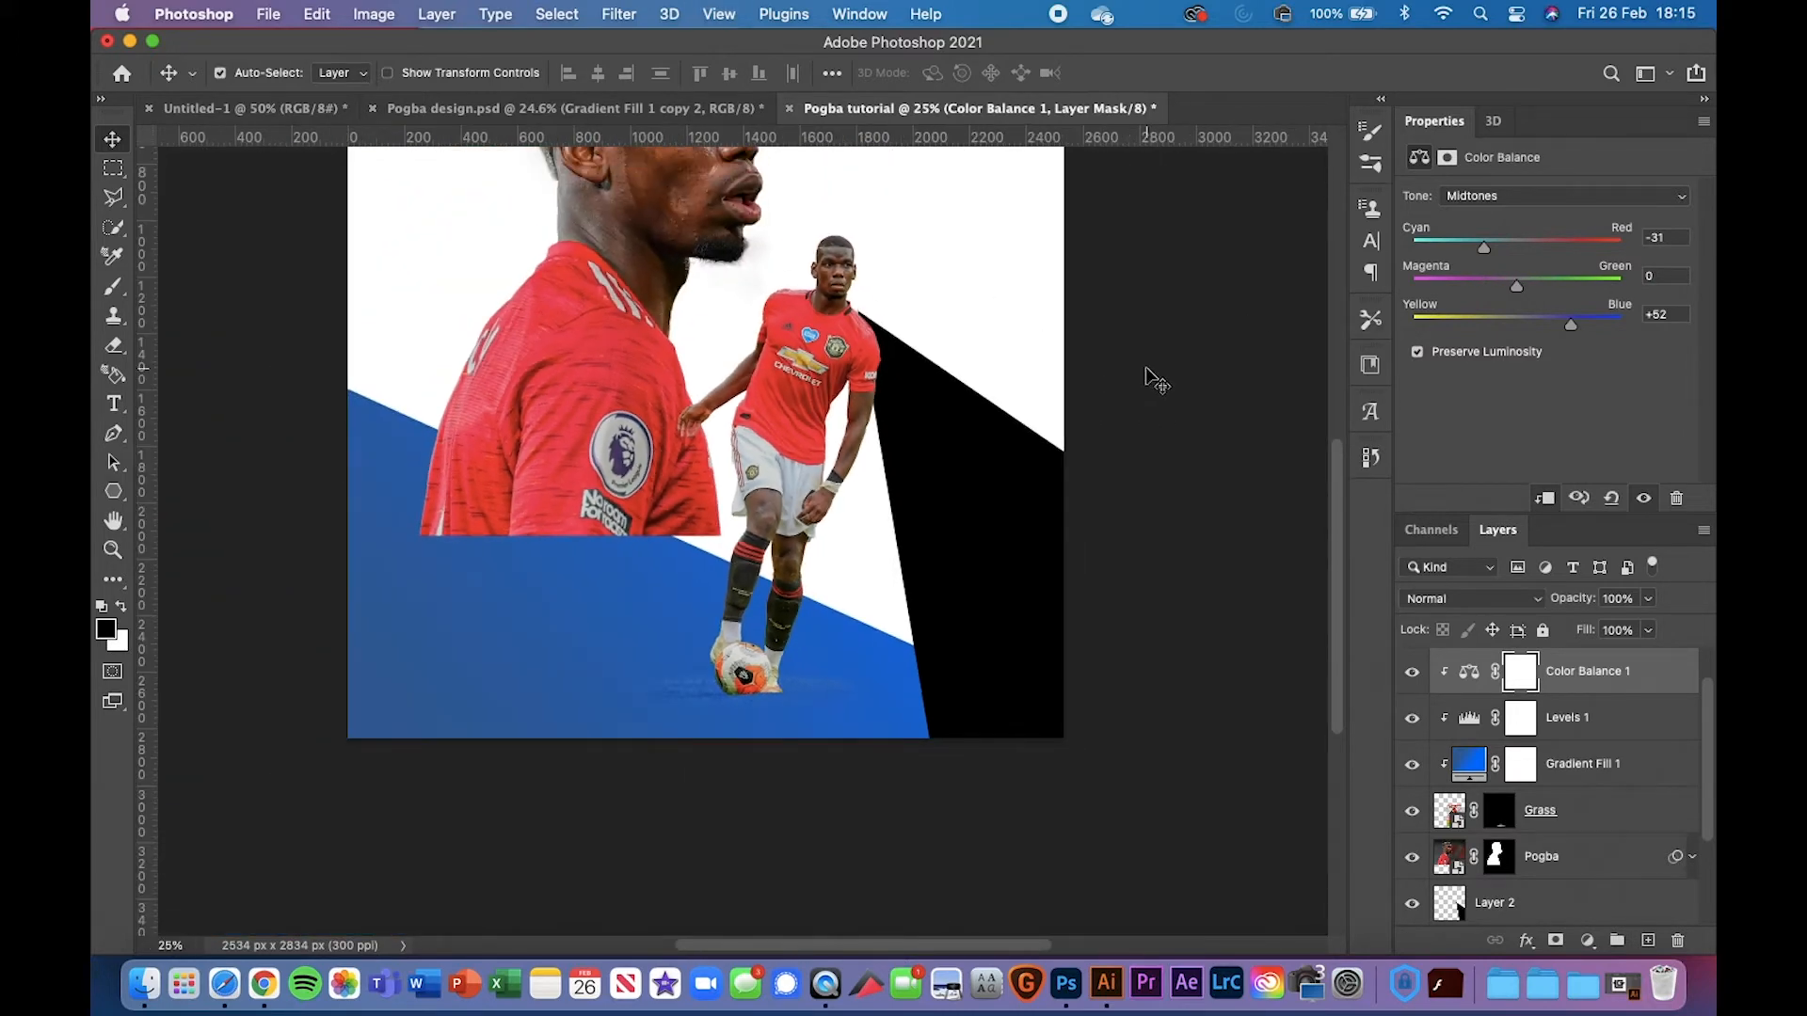
{"action": "left_click", "coordinate": [1504, 828]}
Set up the brushespage8 grass-blade brush at 100% opacity and flow on the Grass mask
{"action": "key", "text": "super+plus"}
{"action": "key", "text": "super+plus"}
{"action": "key", "text": "super+plus"}
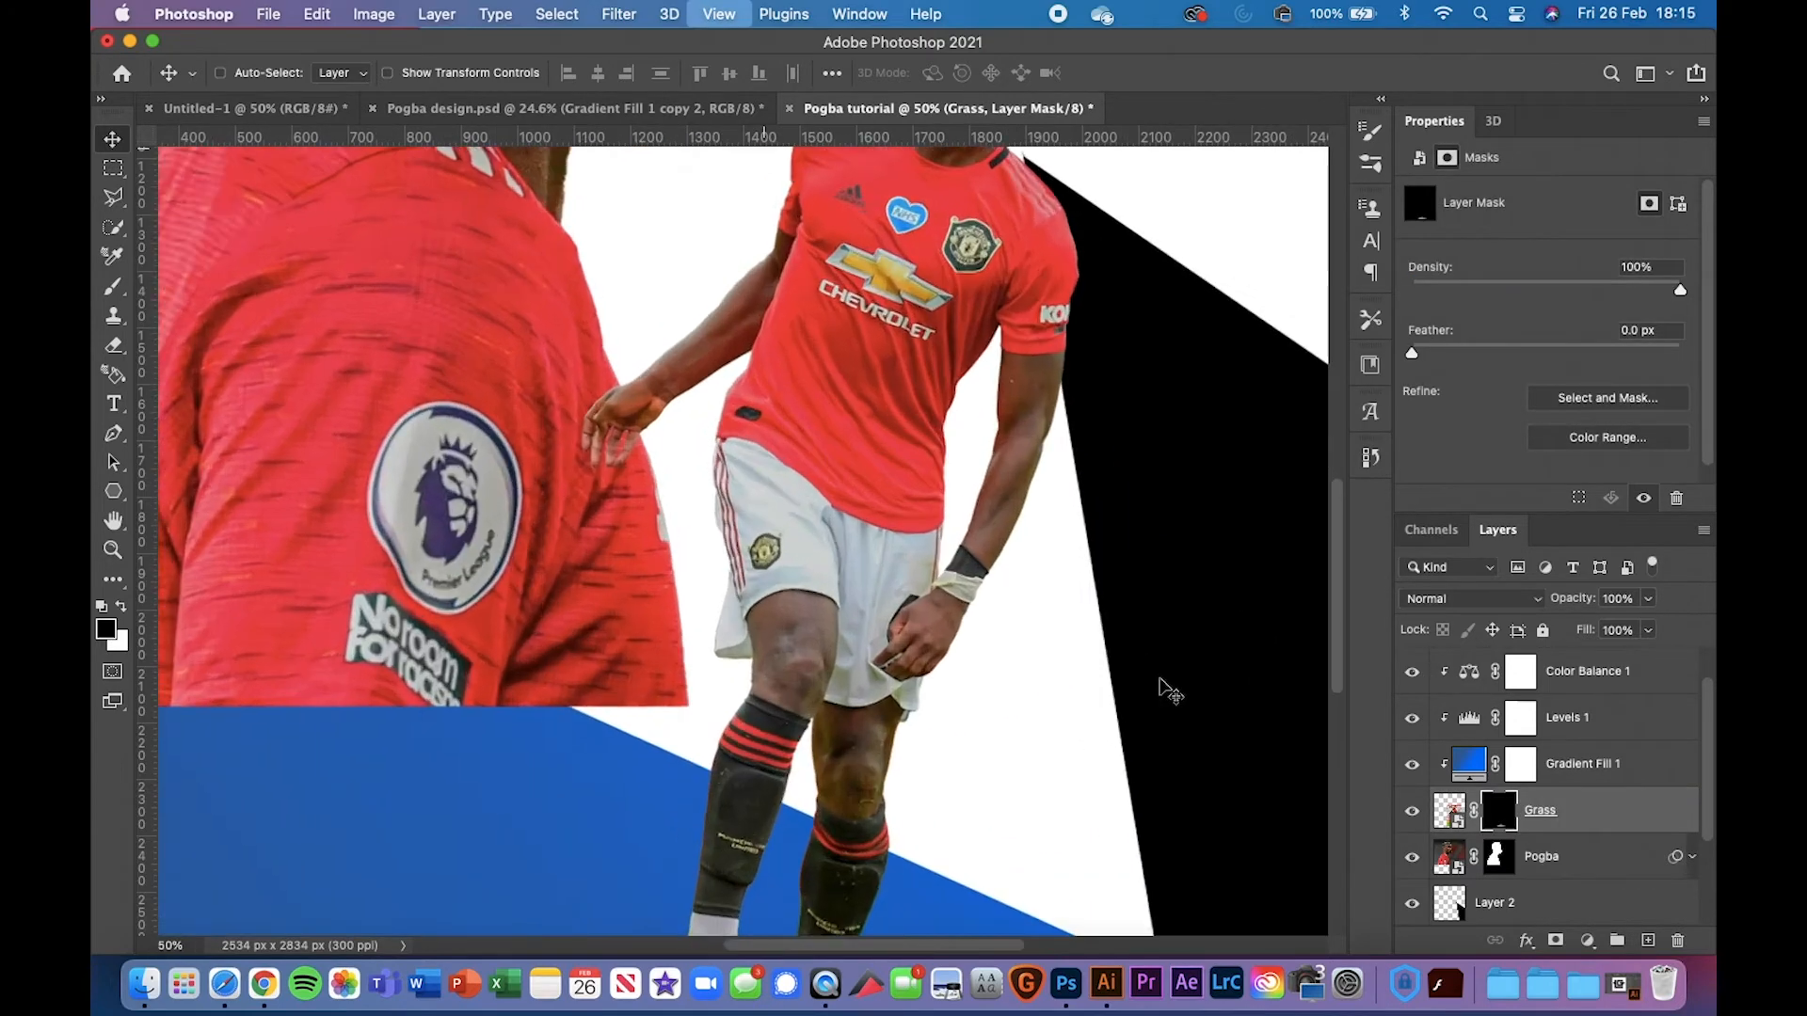
{"action": "scroll", "coordinate": [1161, 680], "scroll_direction": "down", "scroll_amount": 5}
{"action": "key", "text": "super+plus"}
{"action": "key", "text": "super+plus"}
{"action": "key", "text": "super+plus"}
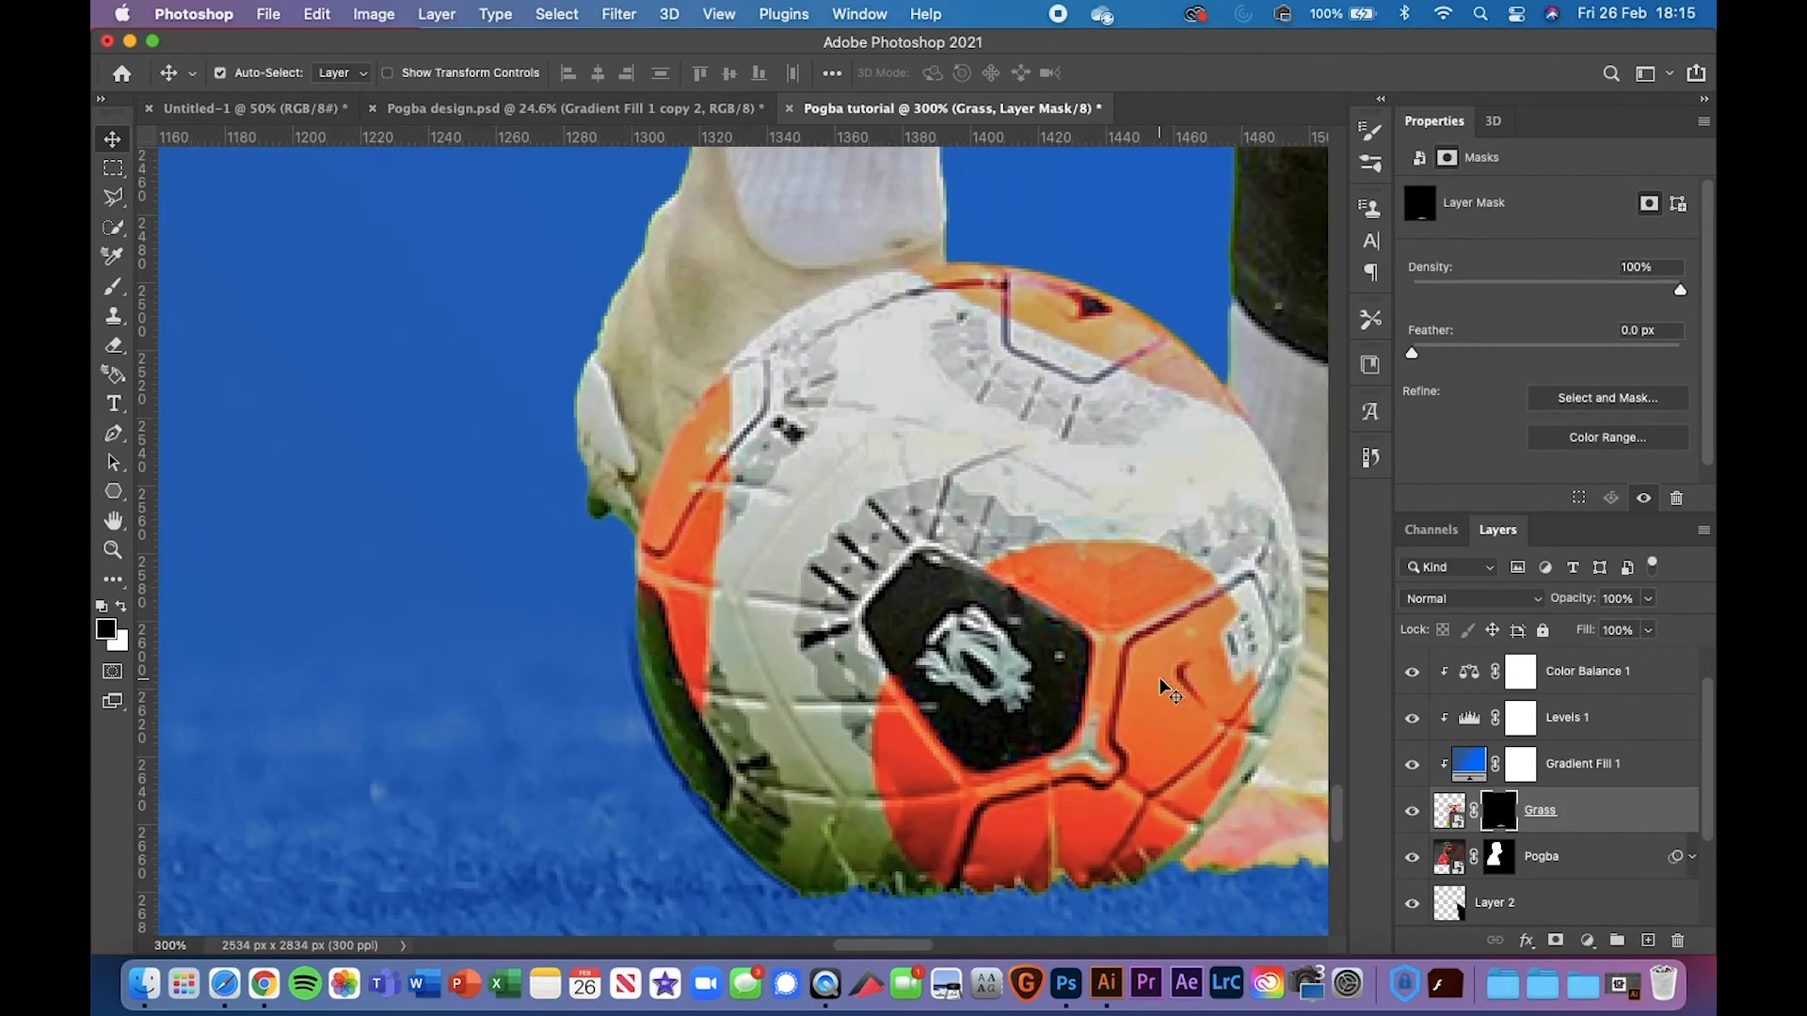
{"action": "key", "text": "b"}
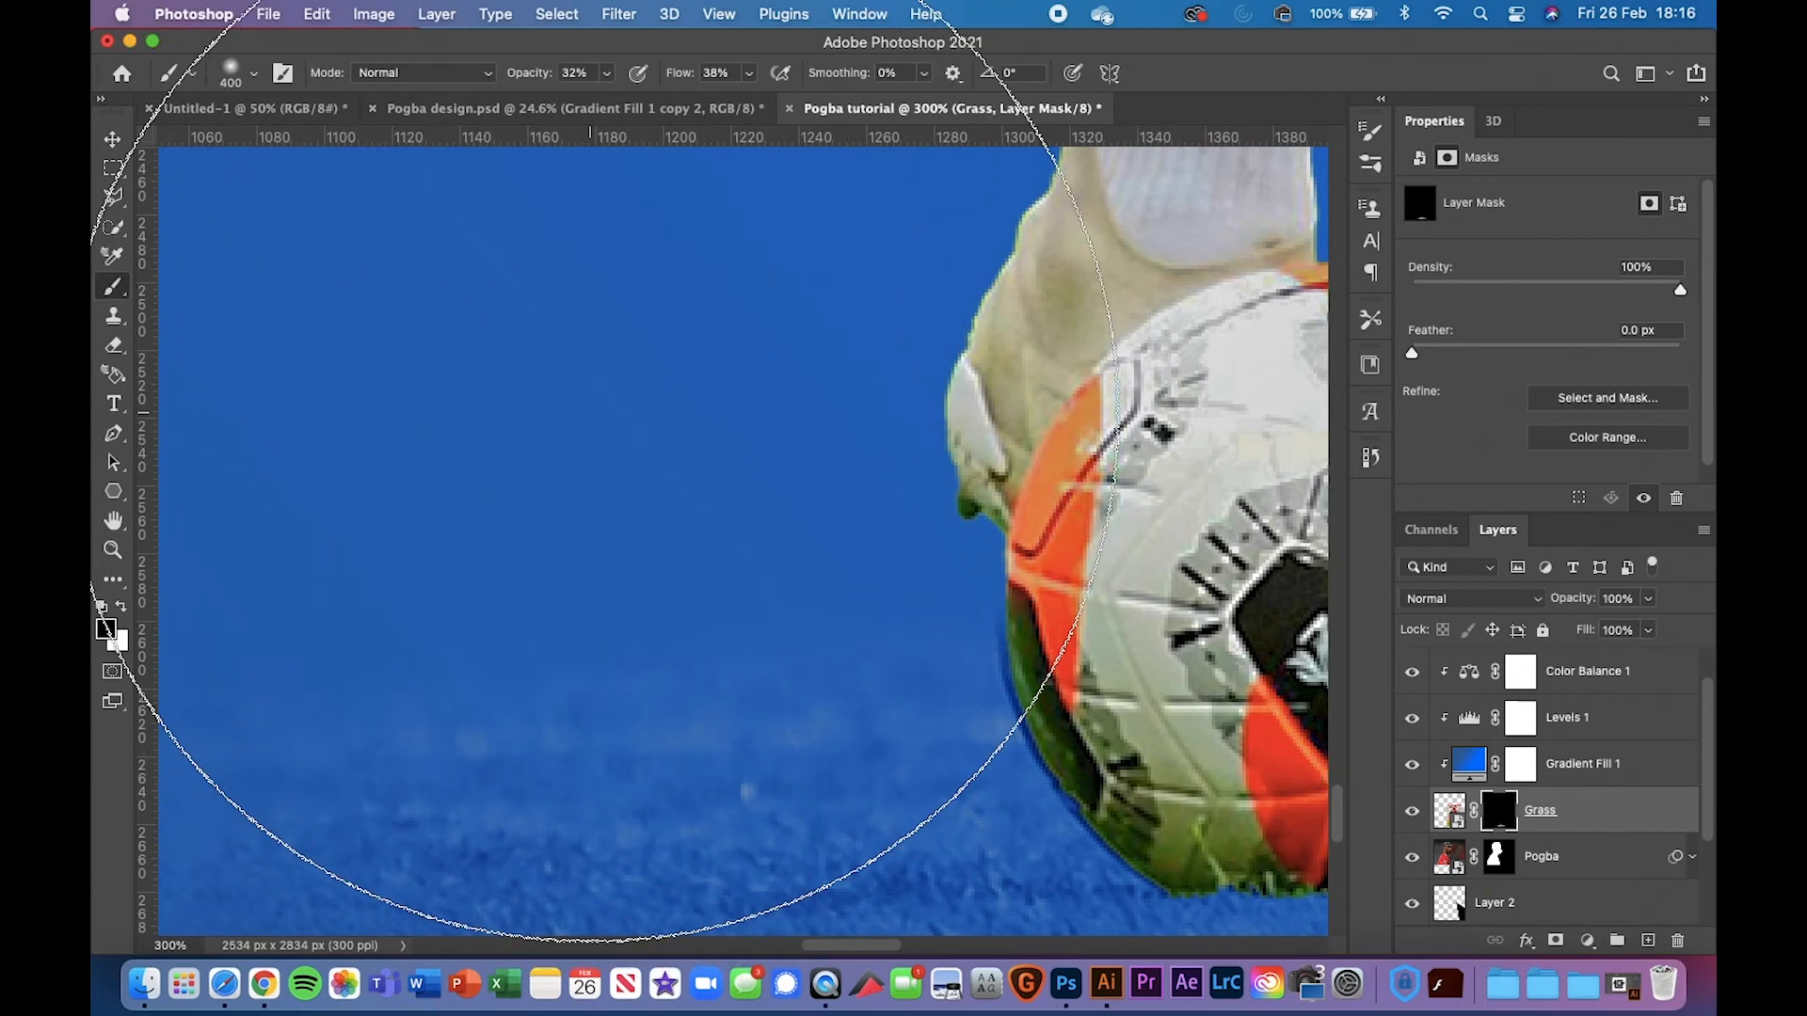
{"action": "key", "text": "bracketleft"}
{"action": "key", "text": "bracketleft"}
{"action": "key", "text": "bracketleft"}
{"action": "key", "text": "bracketleft"}
{"action": "key", "text": "bracketleft"}
{"action": "key", "text": "bracketleft"}
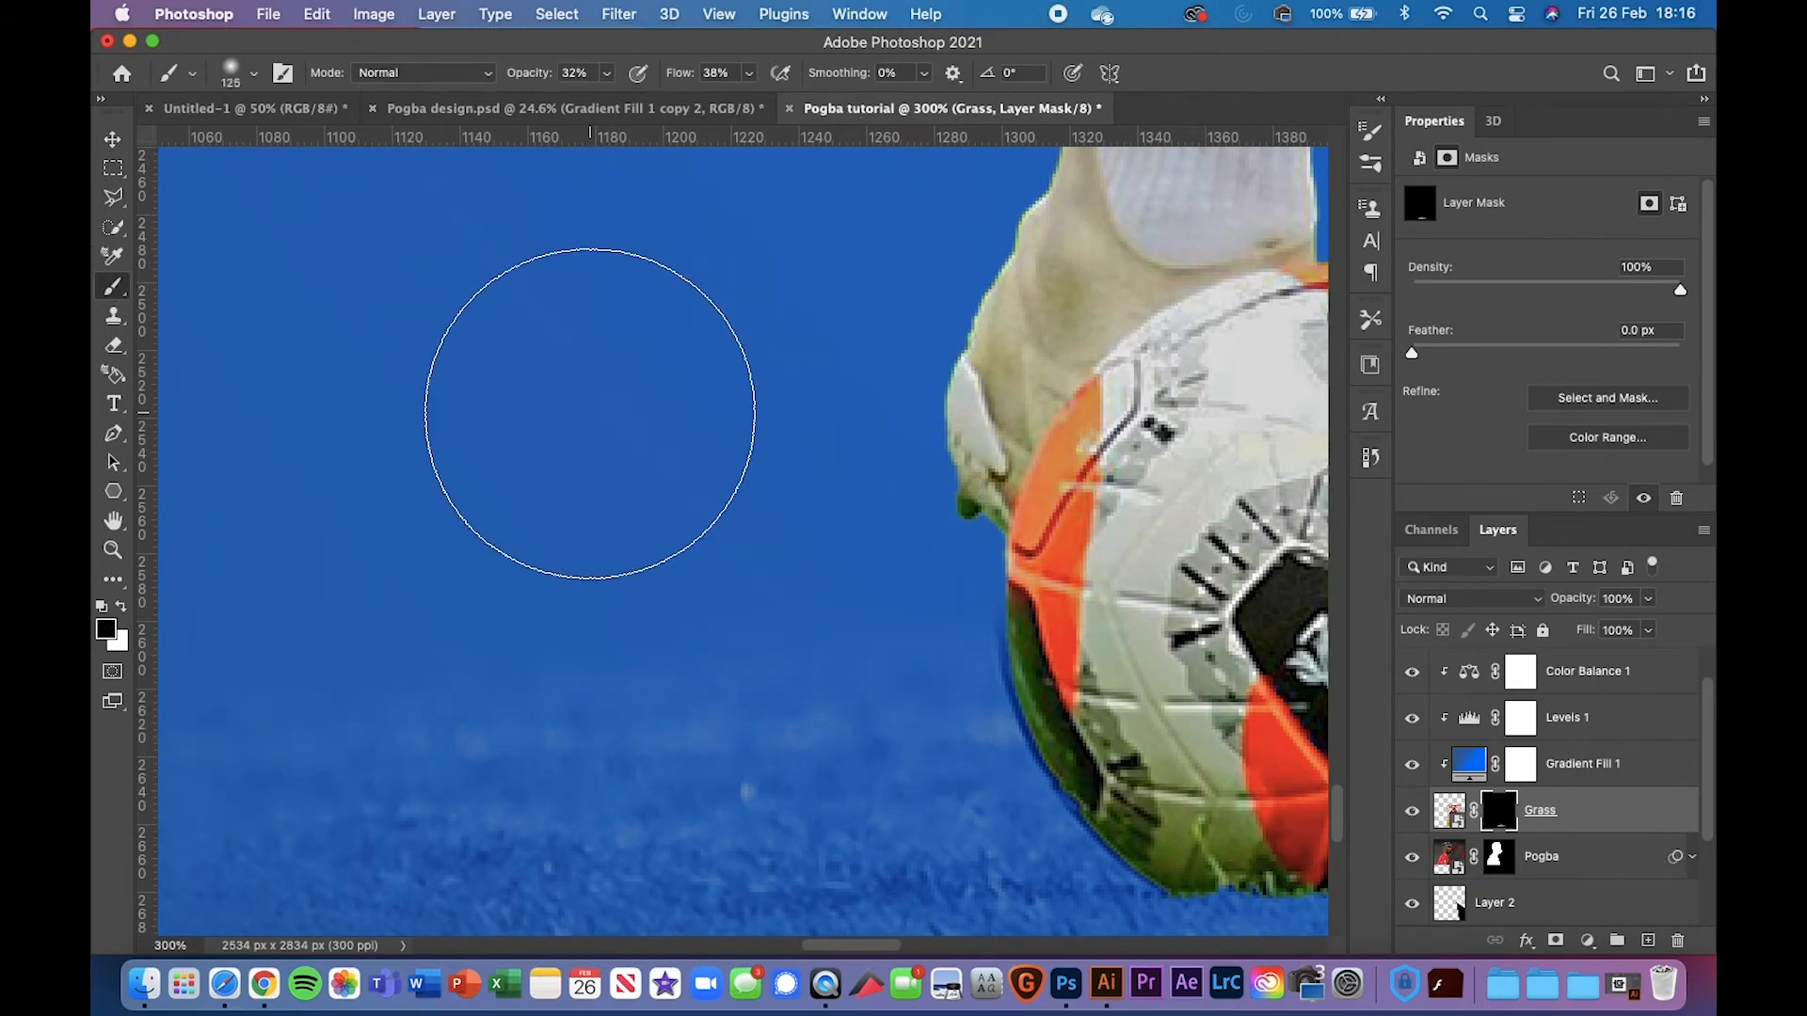
{"action": "right_click", "coordinate": [571, 420]}
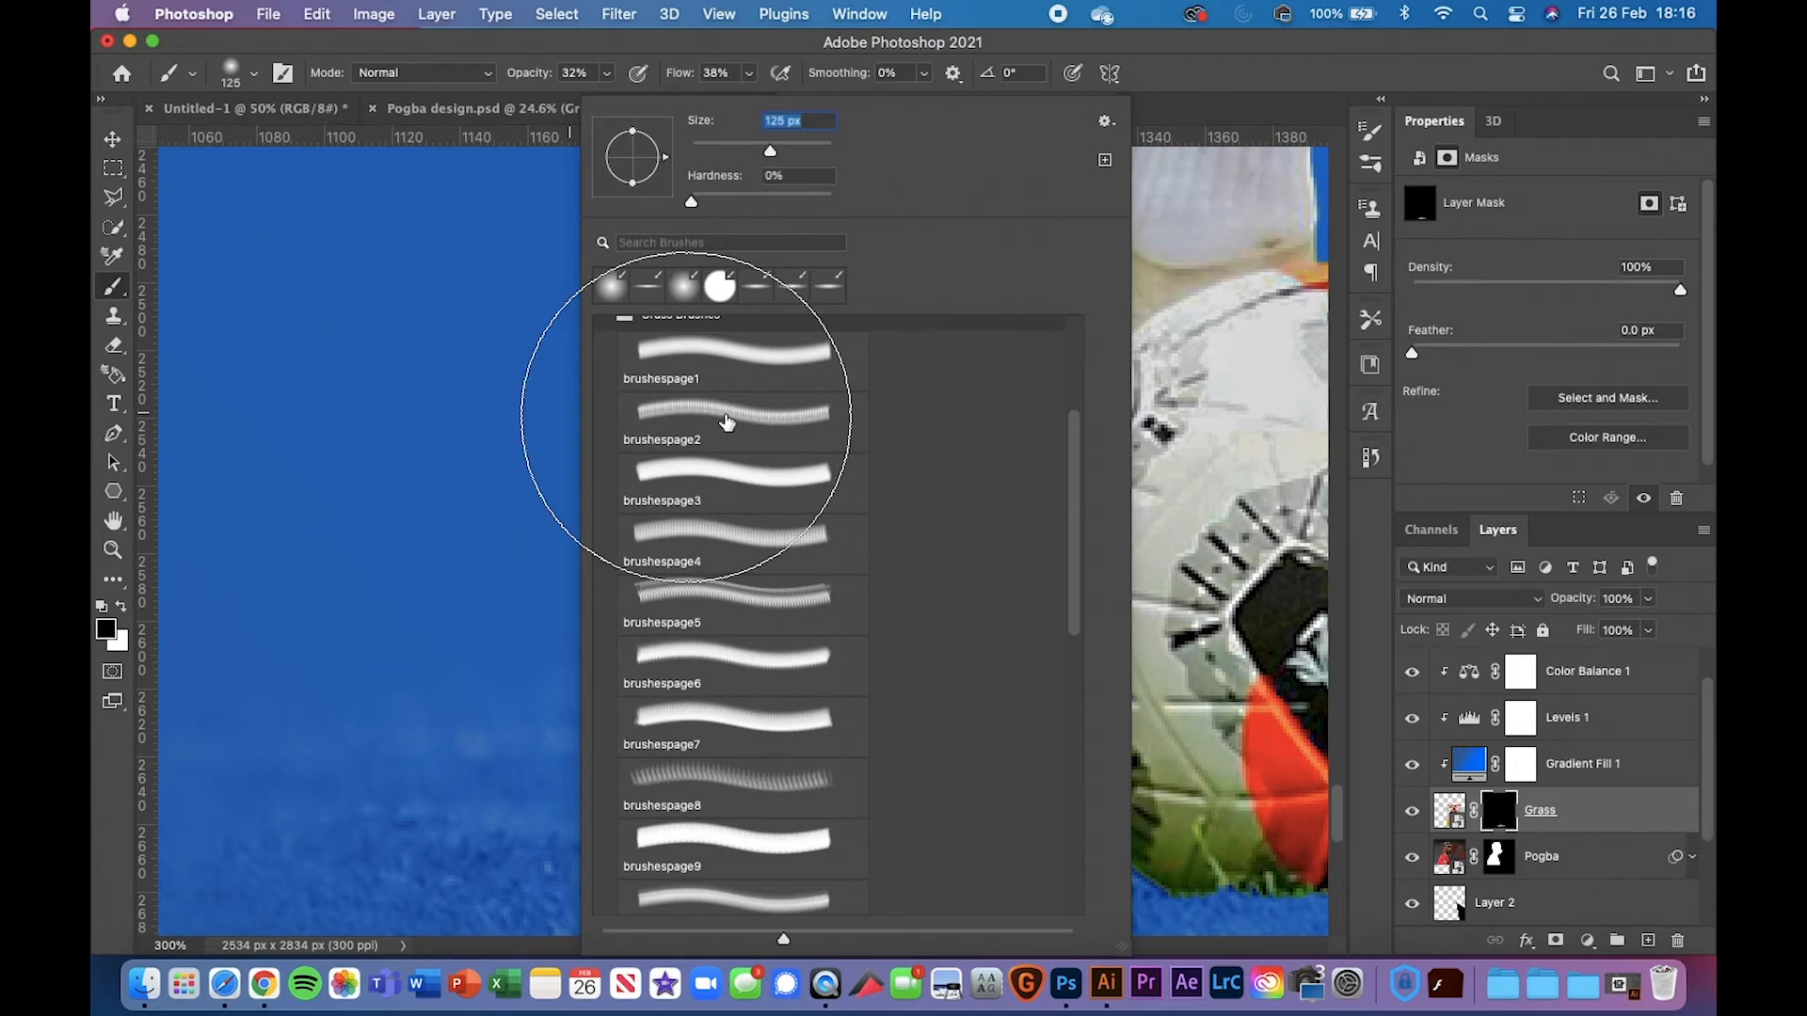
{"action": "left_click", "coordinate": [731, 769]}
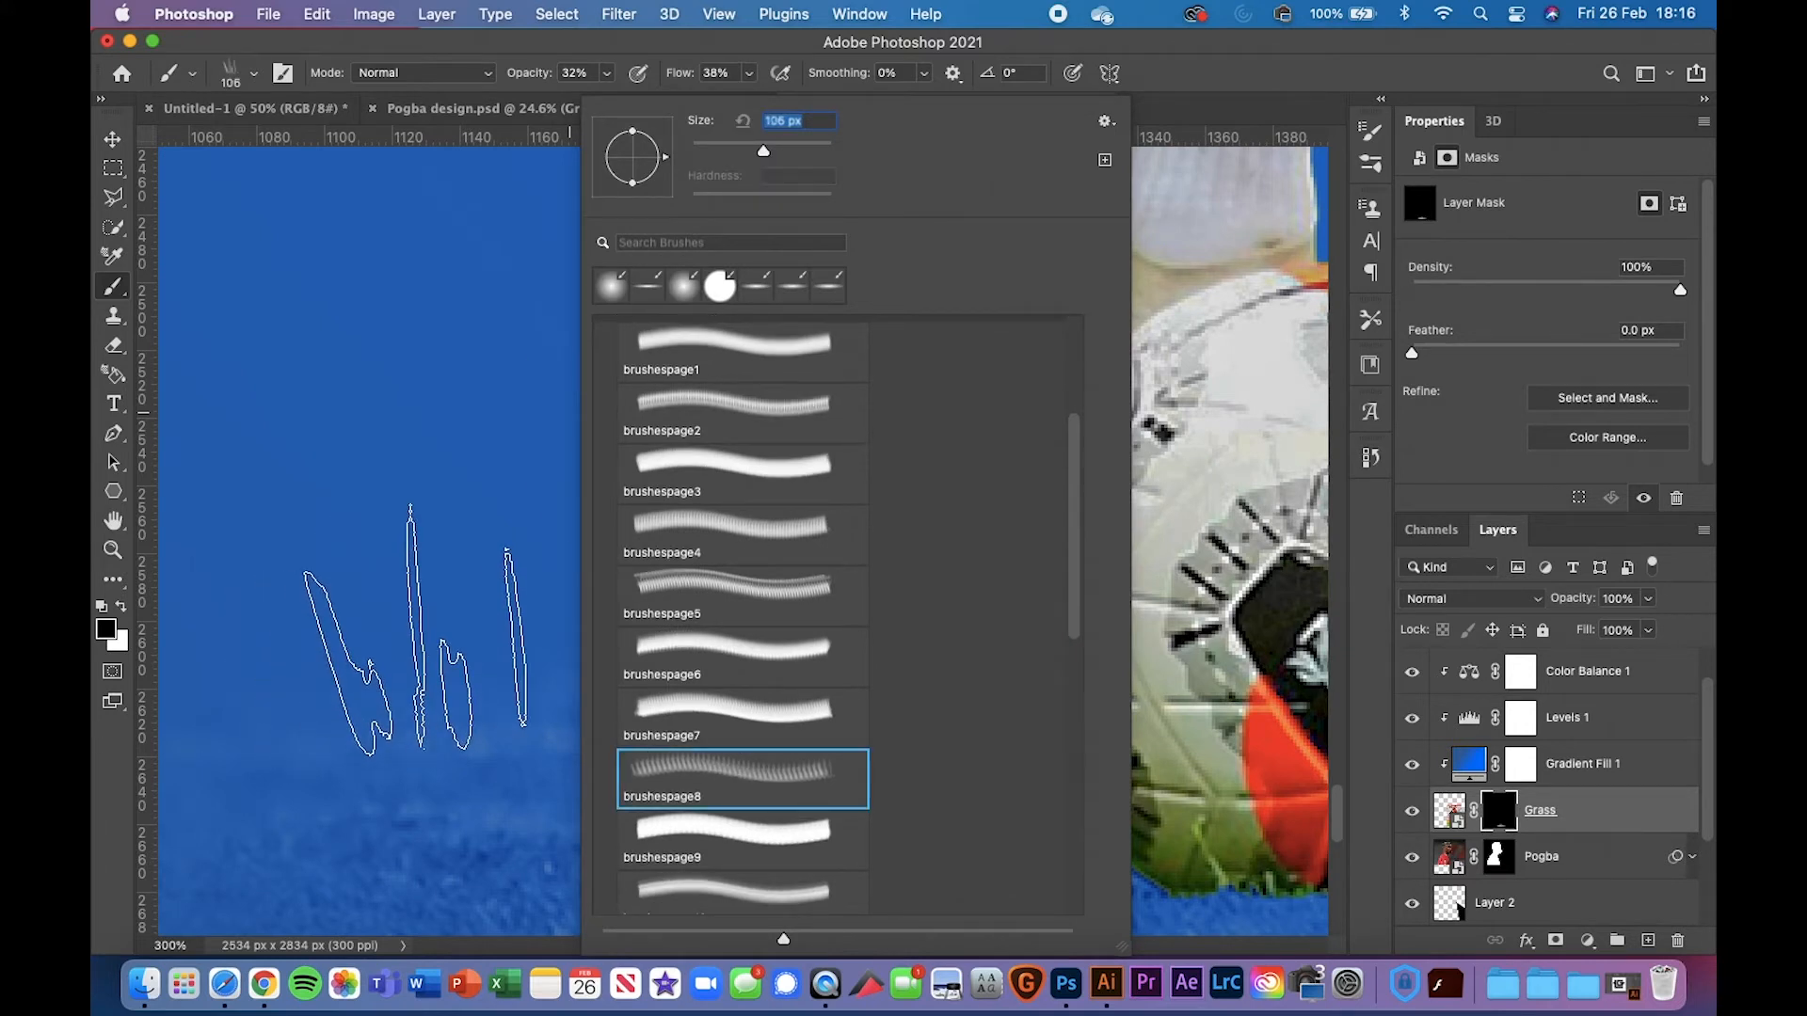
{"action": "left_click", "coordinate": [444, 635]}
{"action": "scroll", "coordinate": [445, 635], "scroll_direction": "left", "scroll_amount": 3}
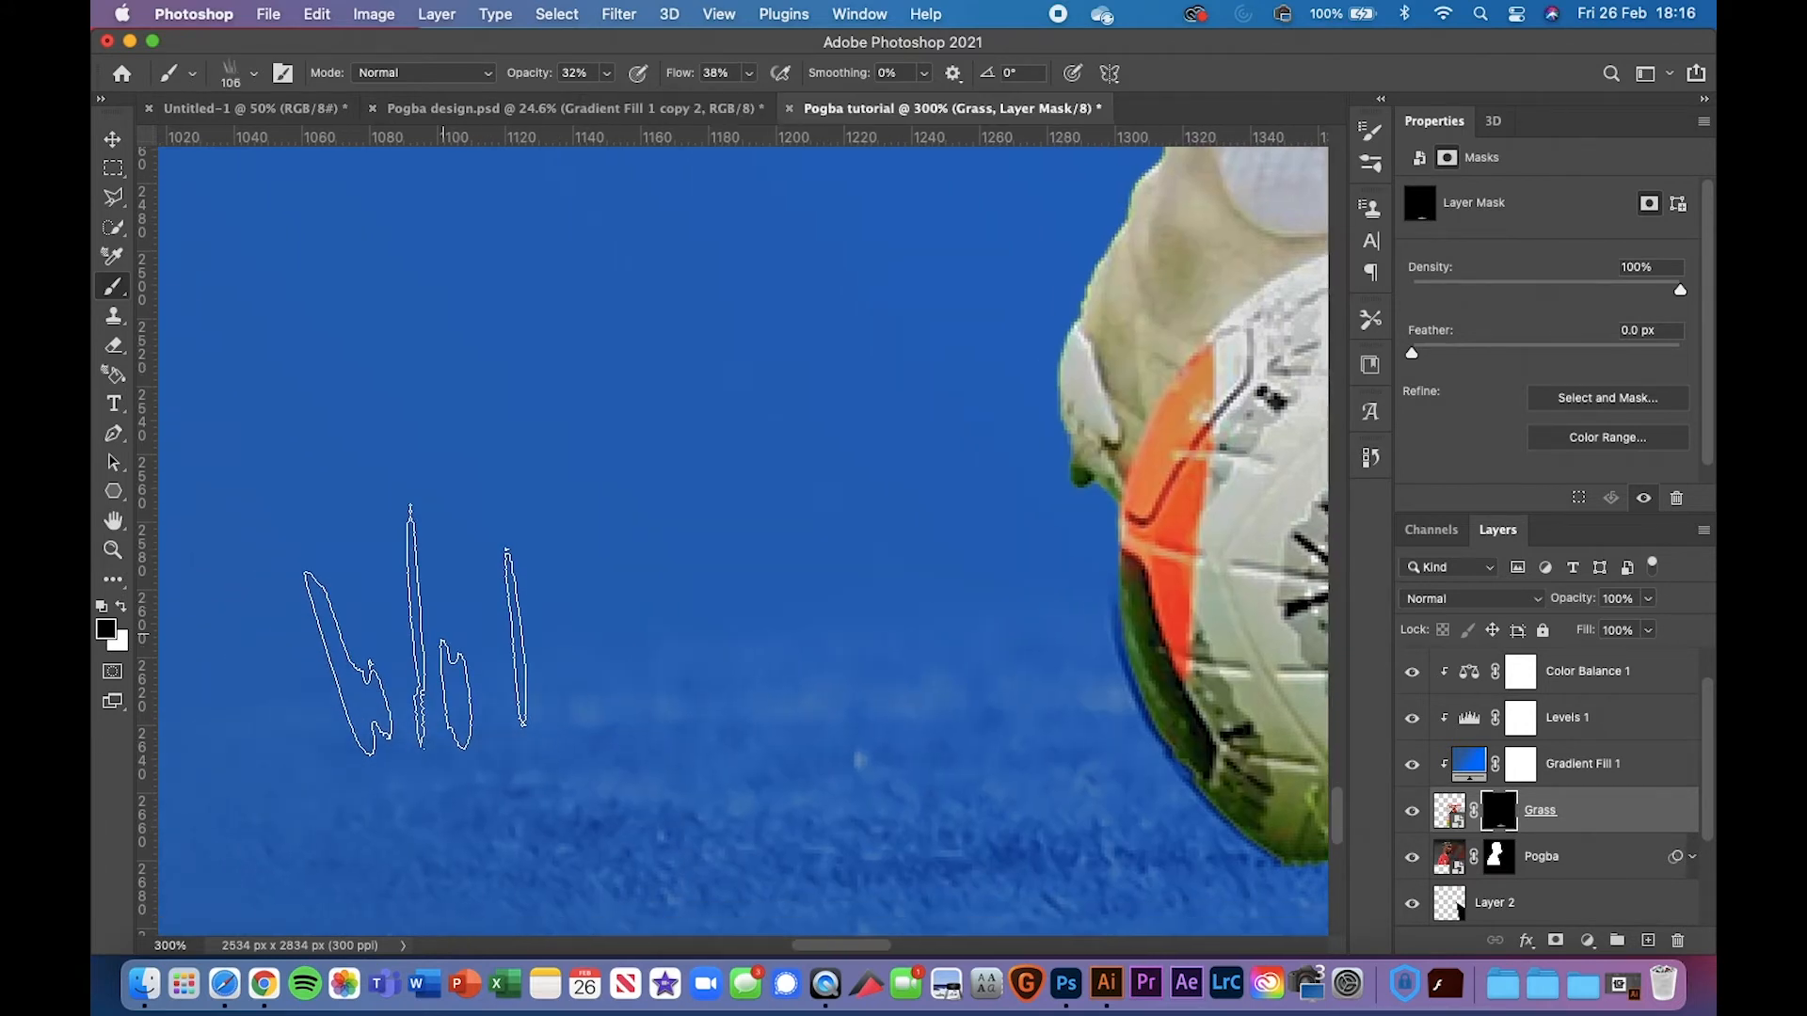
{"action": "key", "text": "bracketleft"}
{"action": "key", "text": "bracketleft"}
{"action": "key", "text": "bracketleft"}
{"action": "key", "text": "bracketleft"}
{"action": "key", "text": "bracketleft"}
{"action": "scroll", "coordinate": [426, 630], "scroll_direction": "left", "scroll_amount": 5}
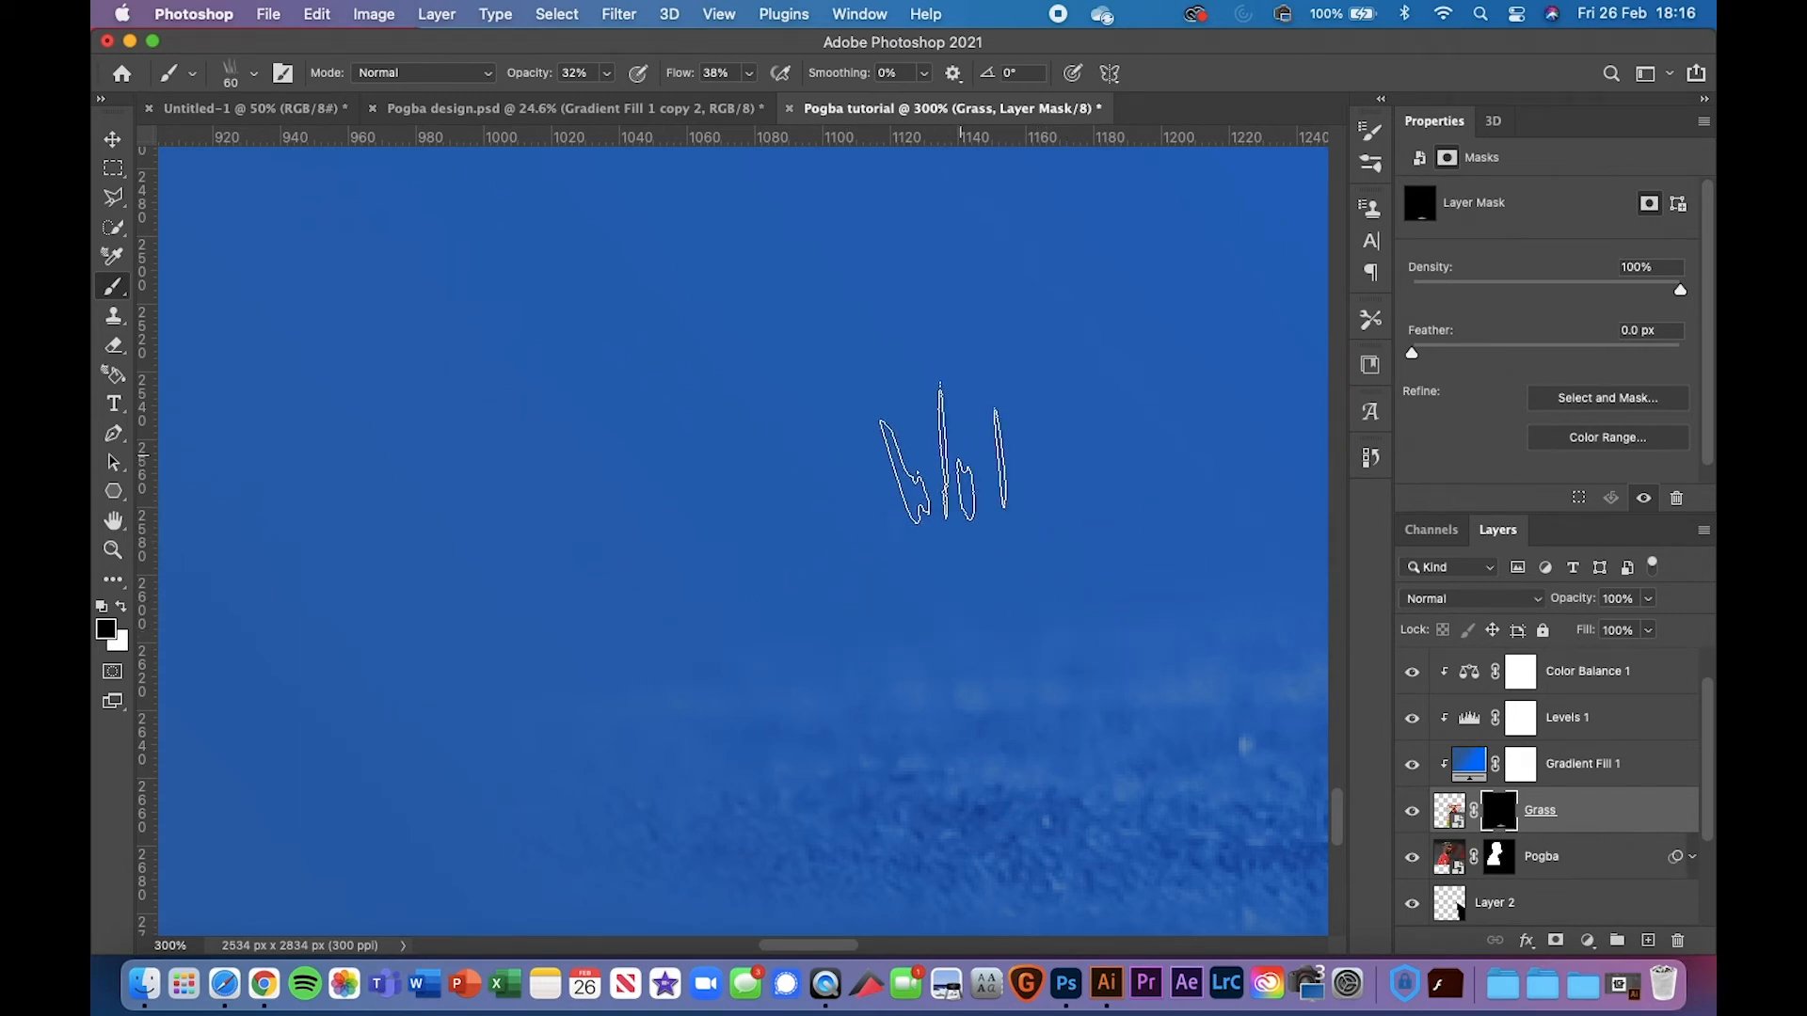
{"action": "left_click_drag", "start_coordinate": [530, 74], "coordinate": [894, 101]}
{"action": "right_click", "coordinate": [810, 270]}
{"action": "left_click", "coordinate": [742, 284]}
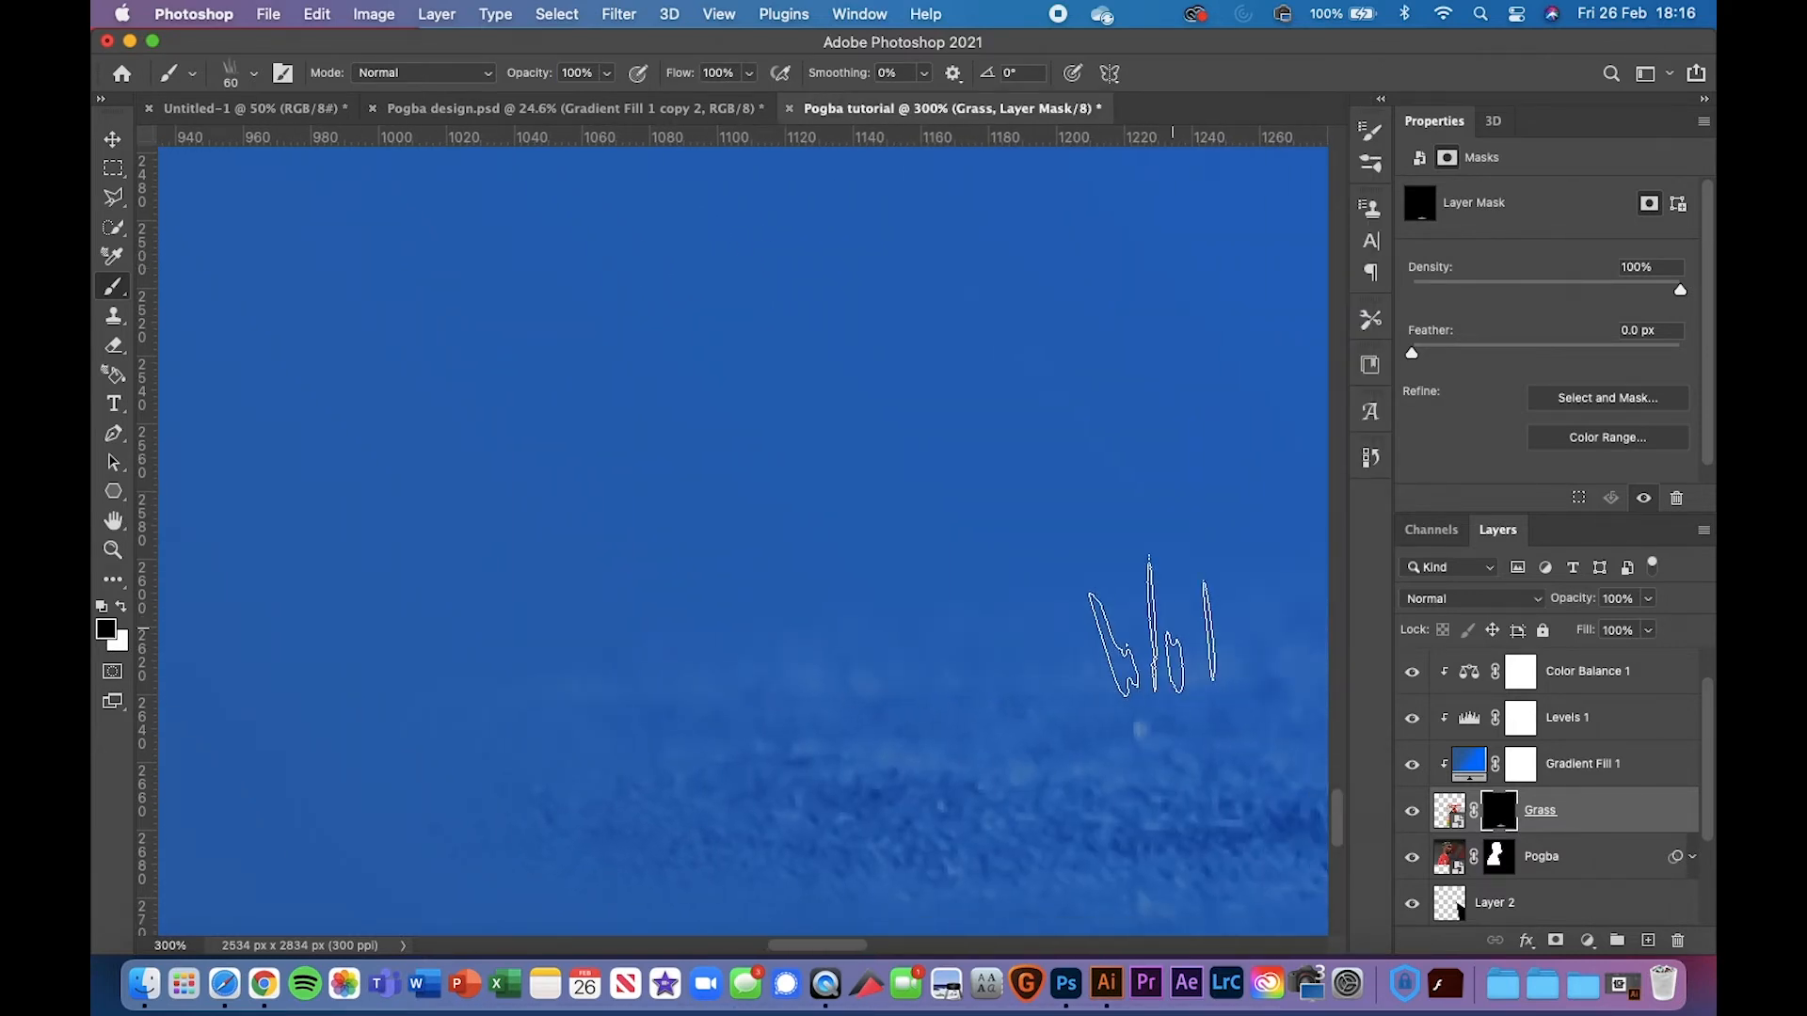
Paint grass-blade strokes on the Grass mask around the turf under the ball
{"action": "scroll", "coordinate": [1195, 531], "scroll_direction": "right", "scroll_amount": 3}
{"action": "scroll", "coordinate": [1195, 532], "scroll_direction": "right", "scroll_amount": 3}
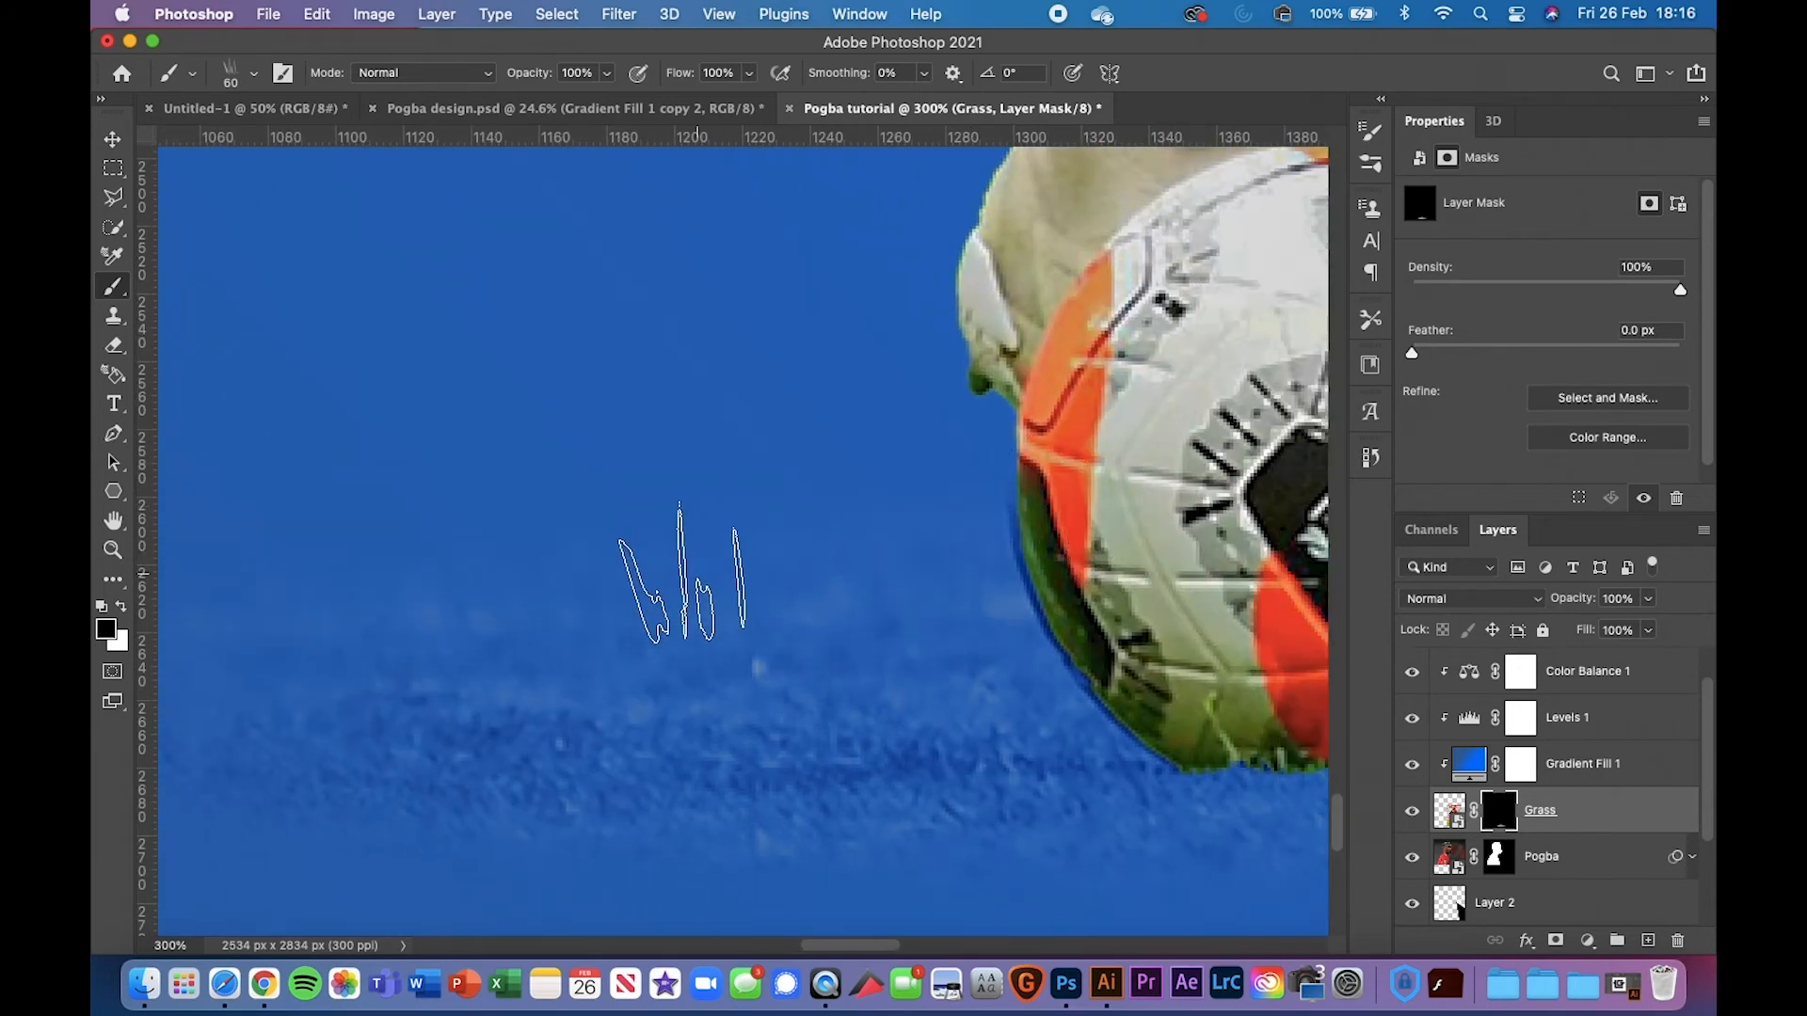
{"action": "scroll", "coordinate": [369, 640], "scroll_direction": "right", "scroll_amount": 6}
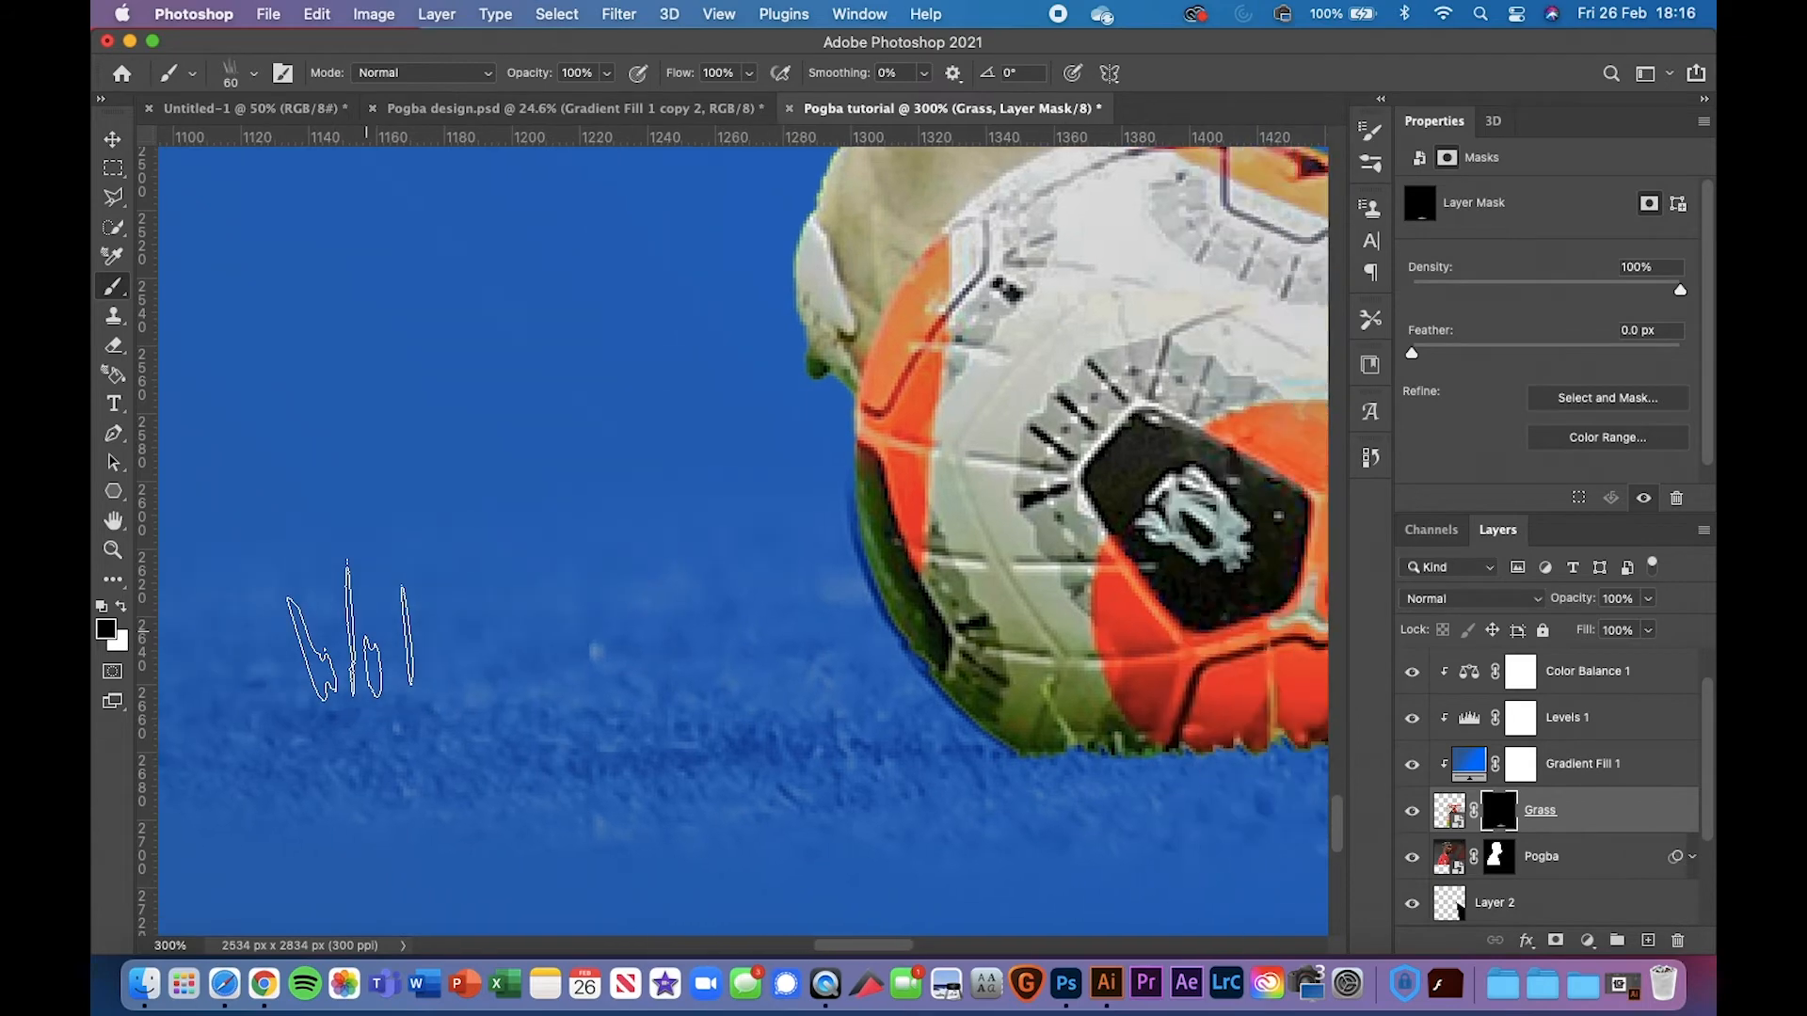
{"action": "scroll", "coordinate": [998, 574], "scroll_direction": "right", "scroll_amount": 2}
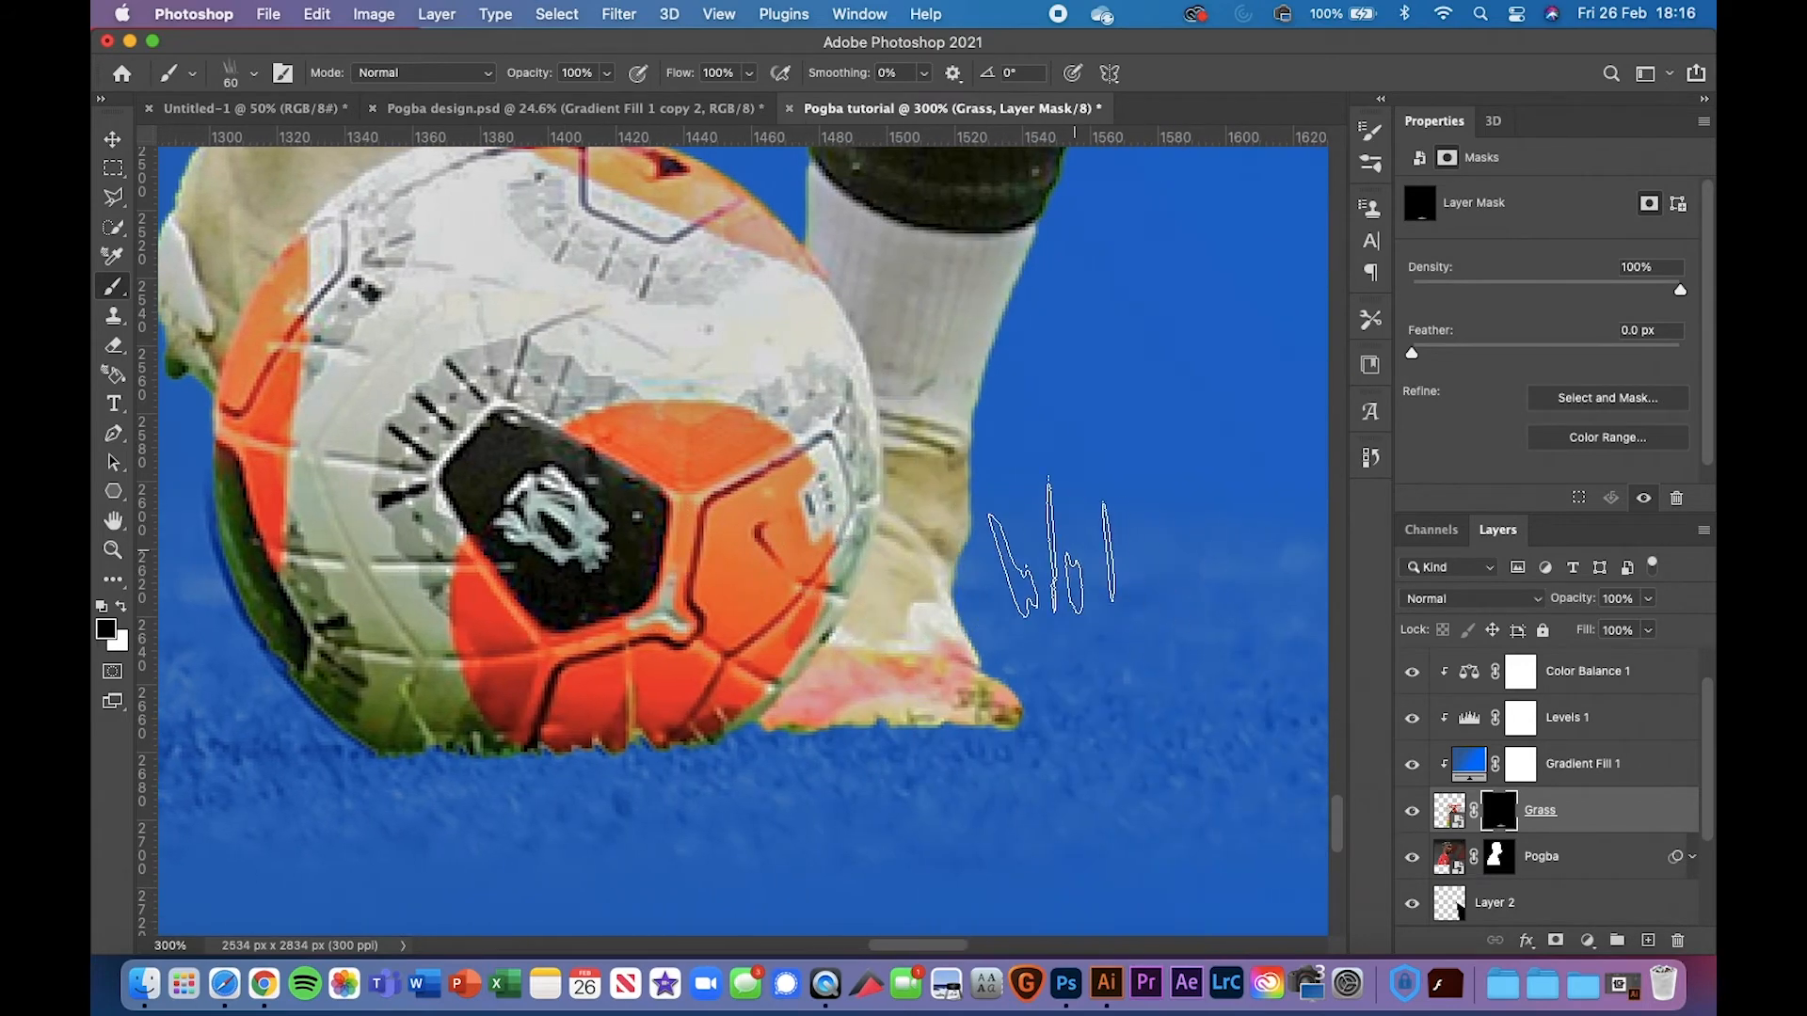
{"action": "scroll", "coordinate": [1214, 546], "scroll_direction": "right", "scroll_amount": 1}
{"action": "scroll", "coordinate": [1219, 546], "scroll_direction": "right", "scroll_amount": 3}
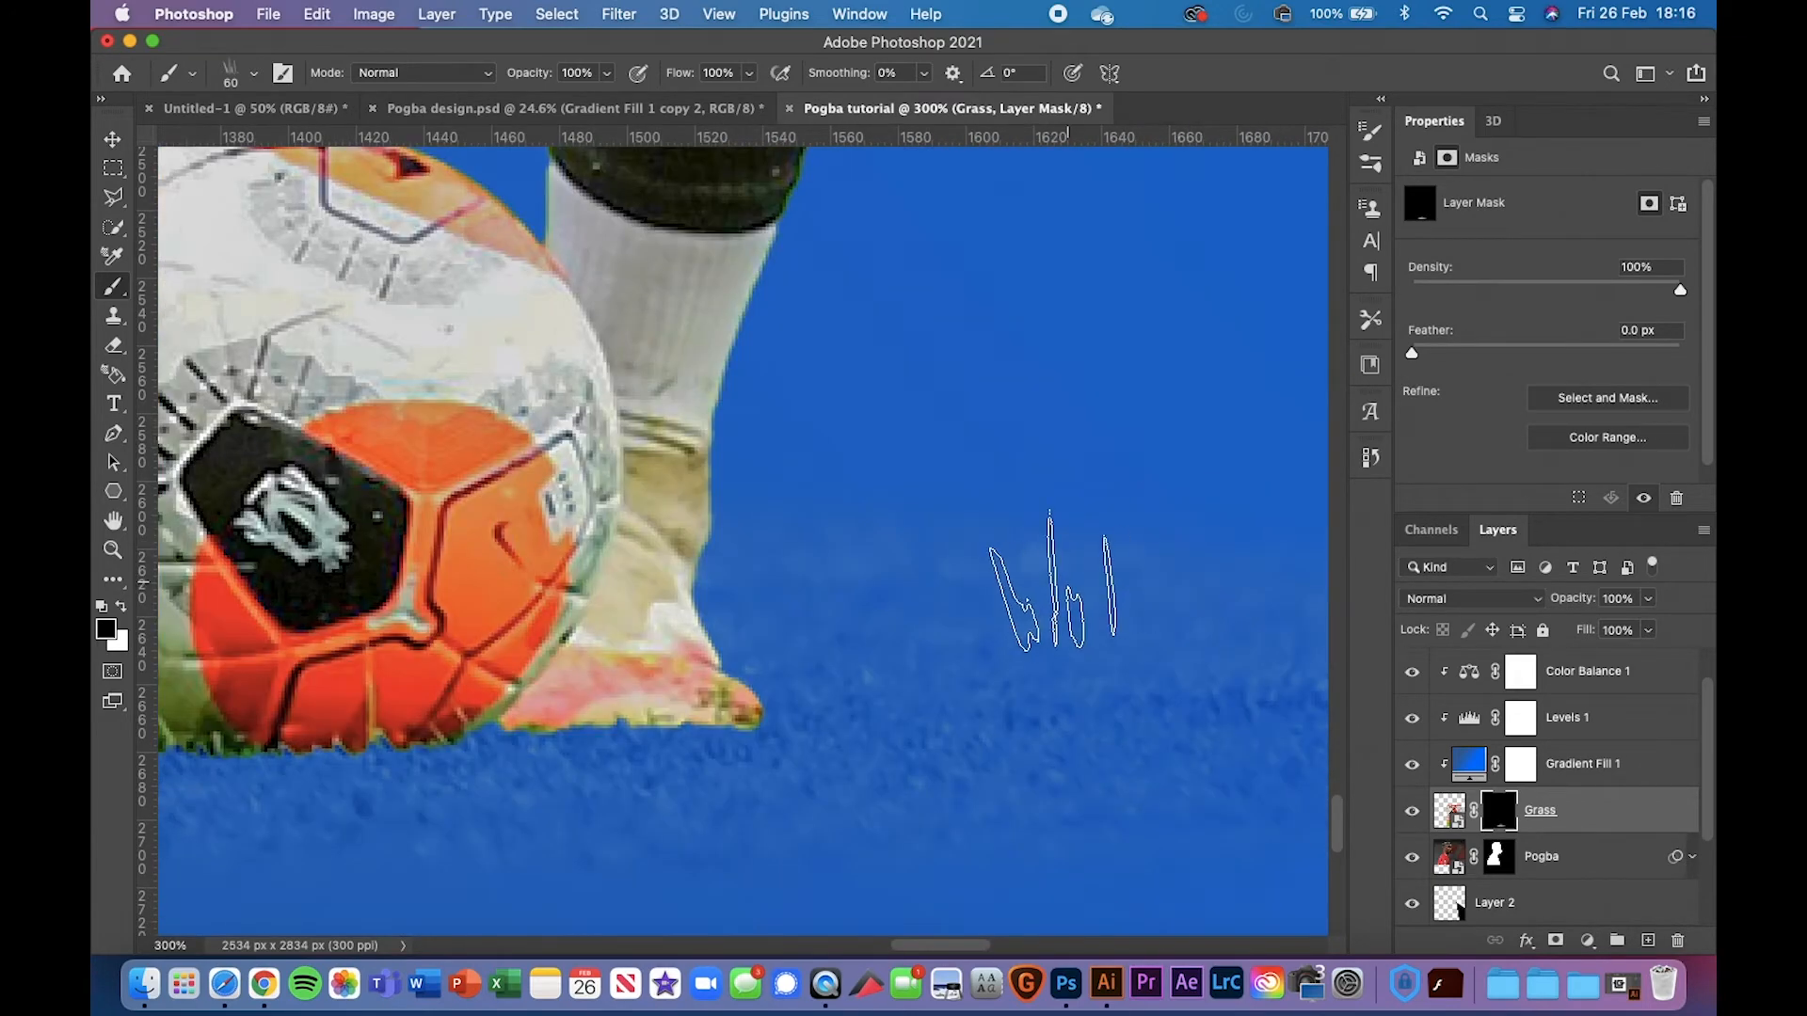
{"action": "scroll", "coordinate": [644, 565], "scroll_direction": "right", "scroll_amount": 3}
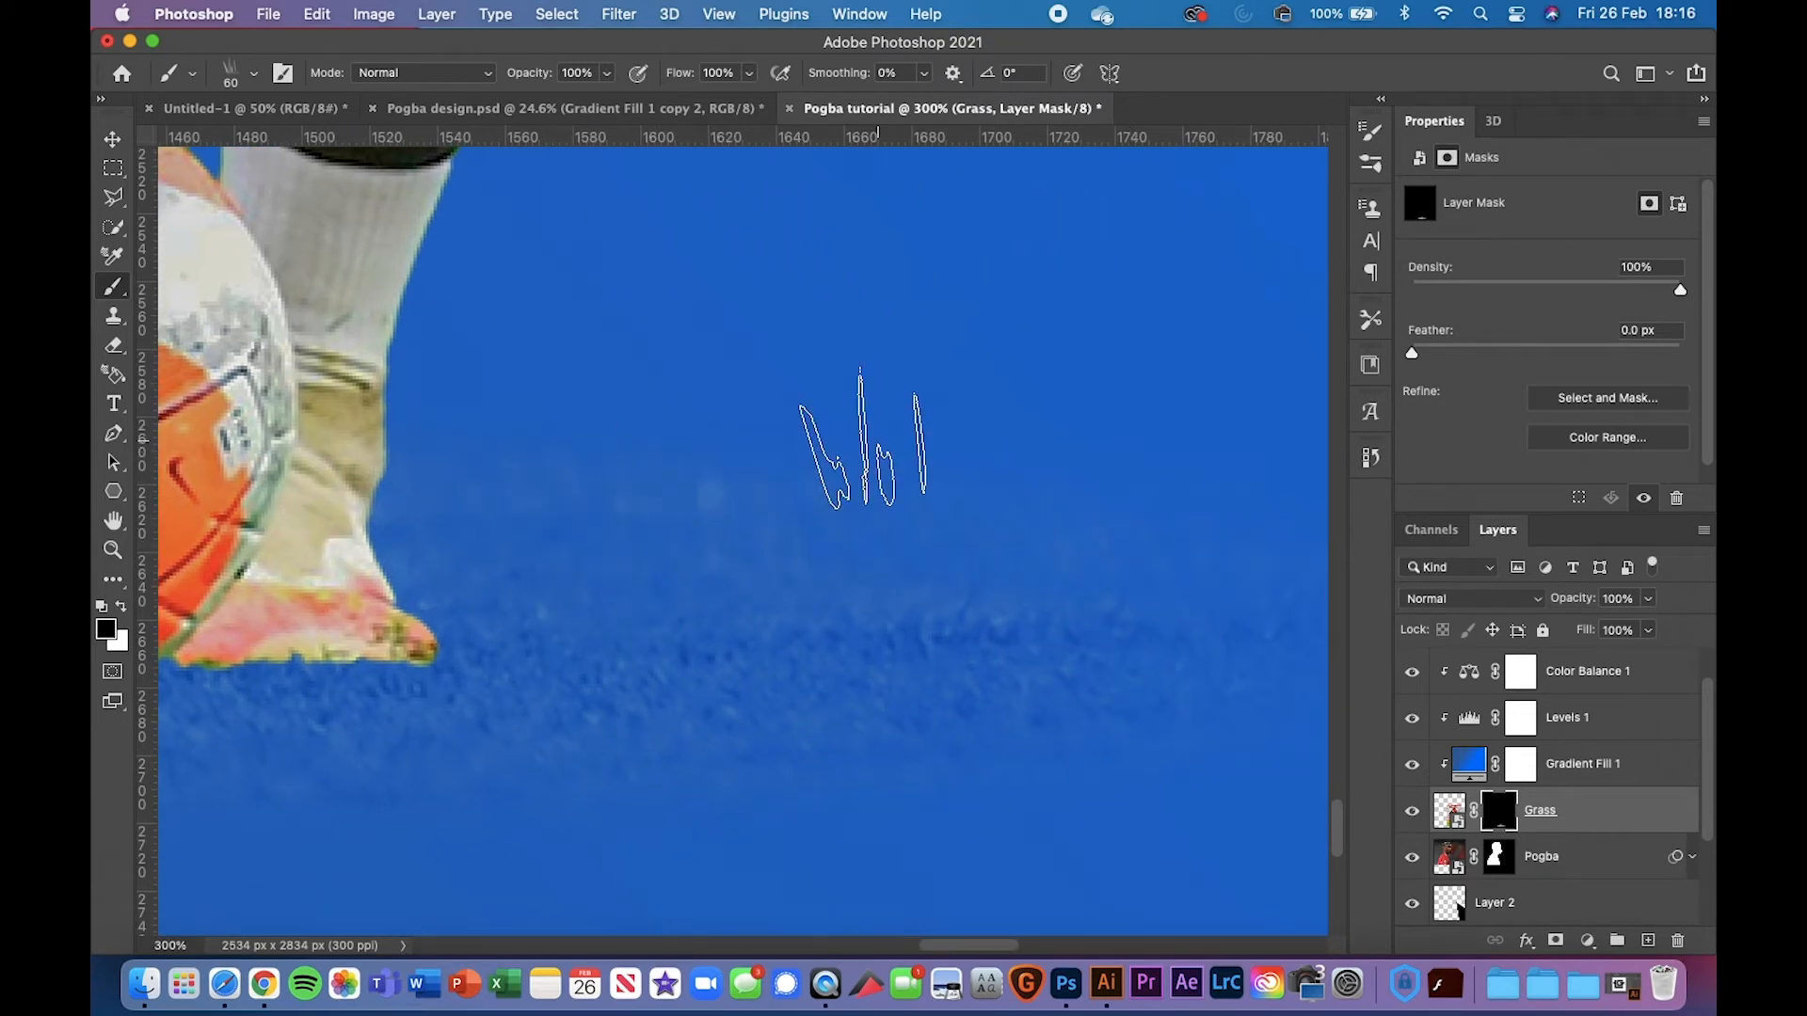
{"action": "scroll", "coordinate": [865, 461], "scroll_direction": "right", "scroll_amount": 2}
{"action": "key", "text": "super+minus"}
{"action": "key", "text": "super+minus"}
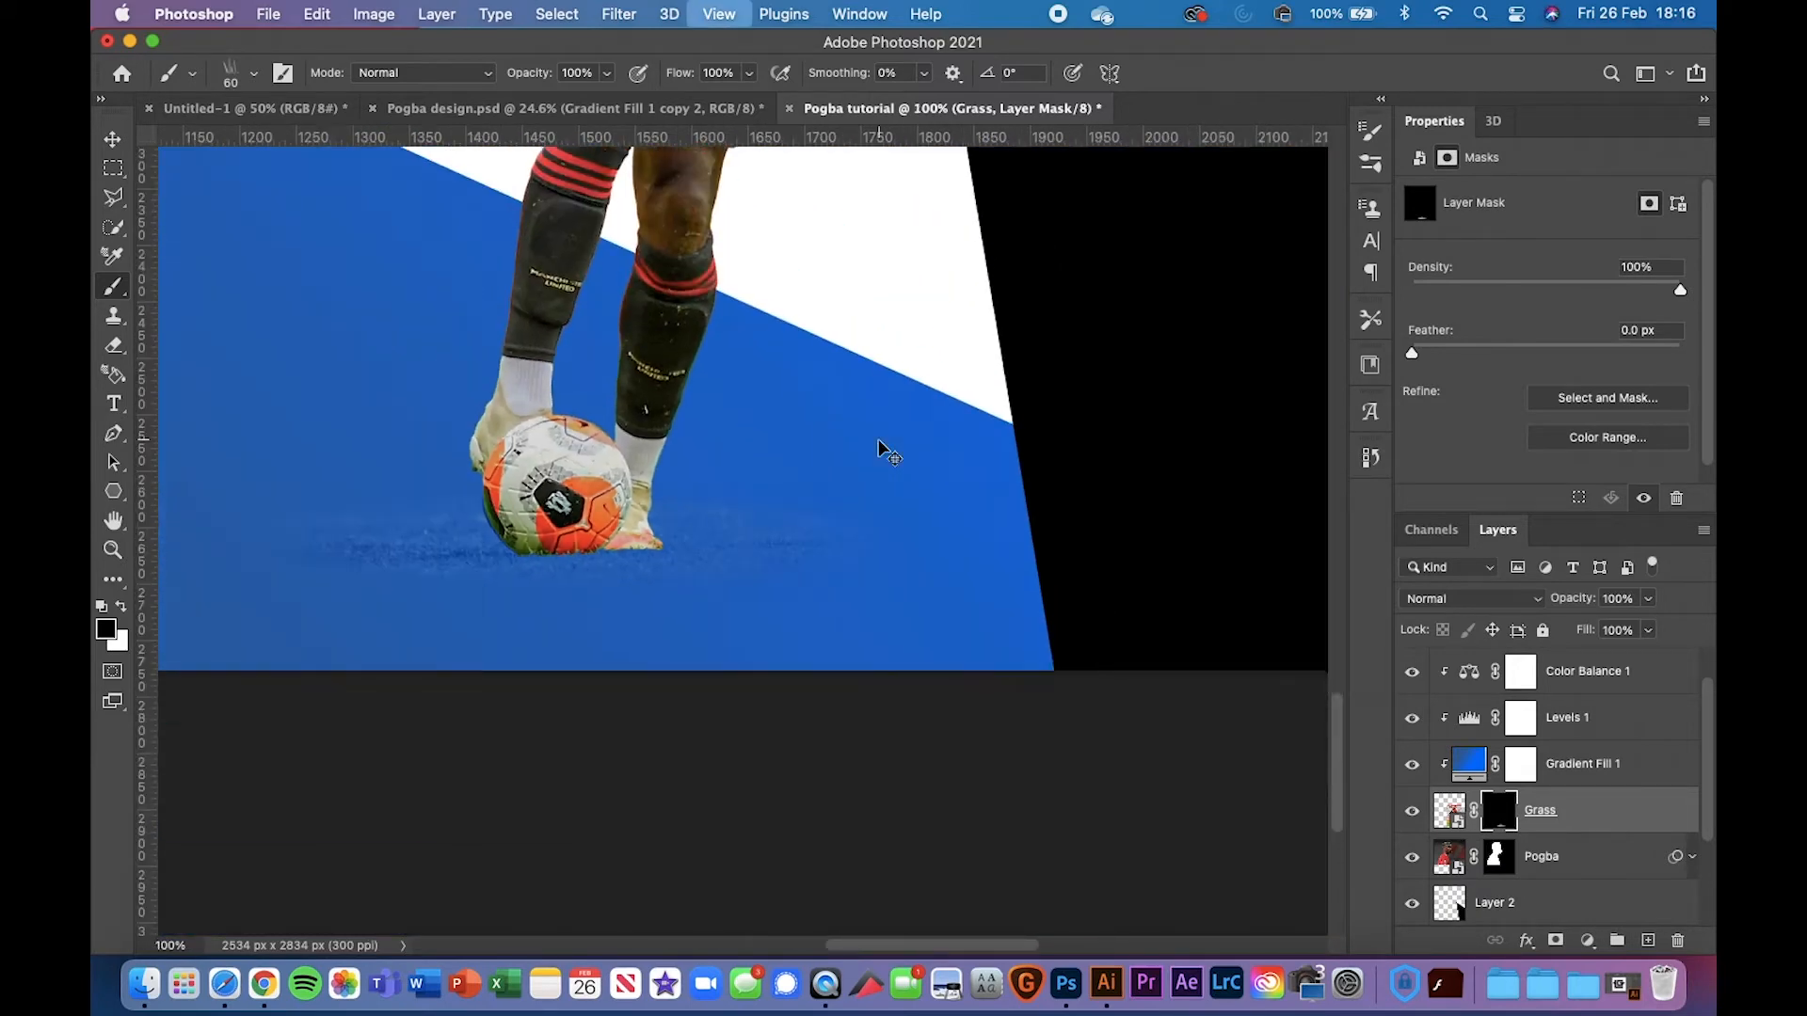
{"action": "key", "text": "super+minus"}
{"action": "key", "text": "super+plus"}
{"action": "key", "text": "super+plus"}
{"action": "scroll", "coordinate": [875, 442], "scroll_direction": "left", "scroll_amount": 5}
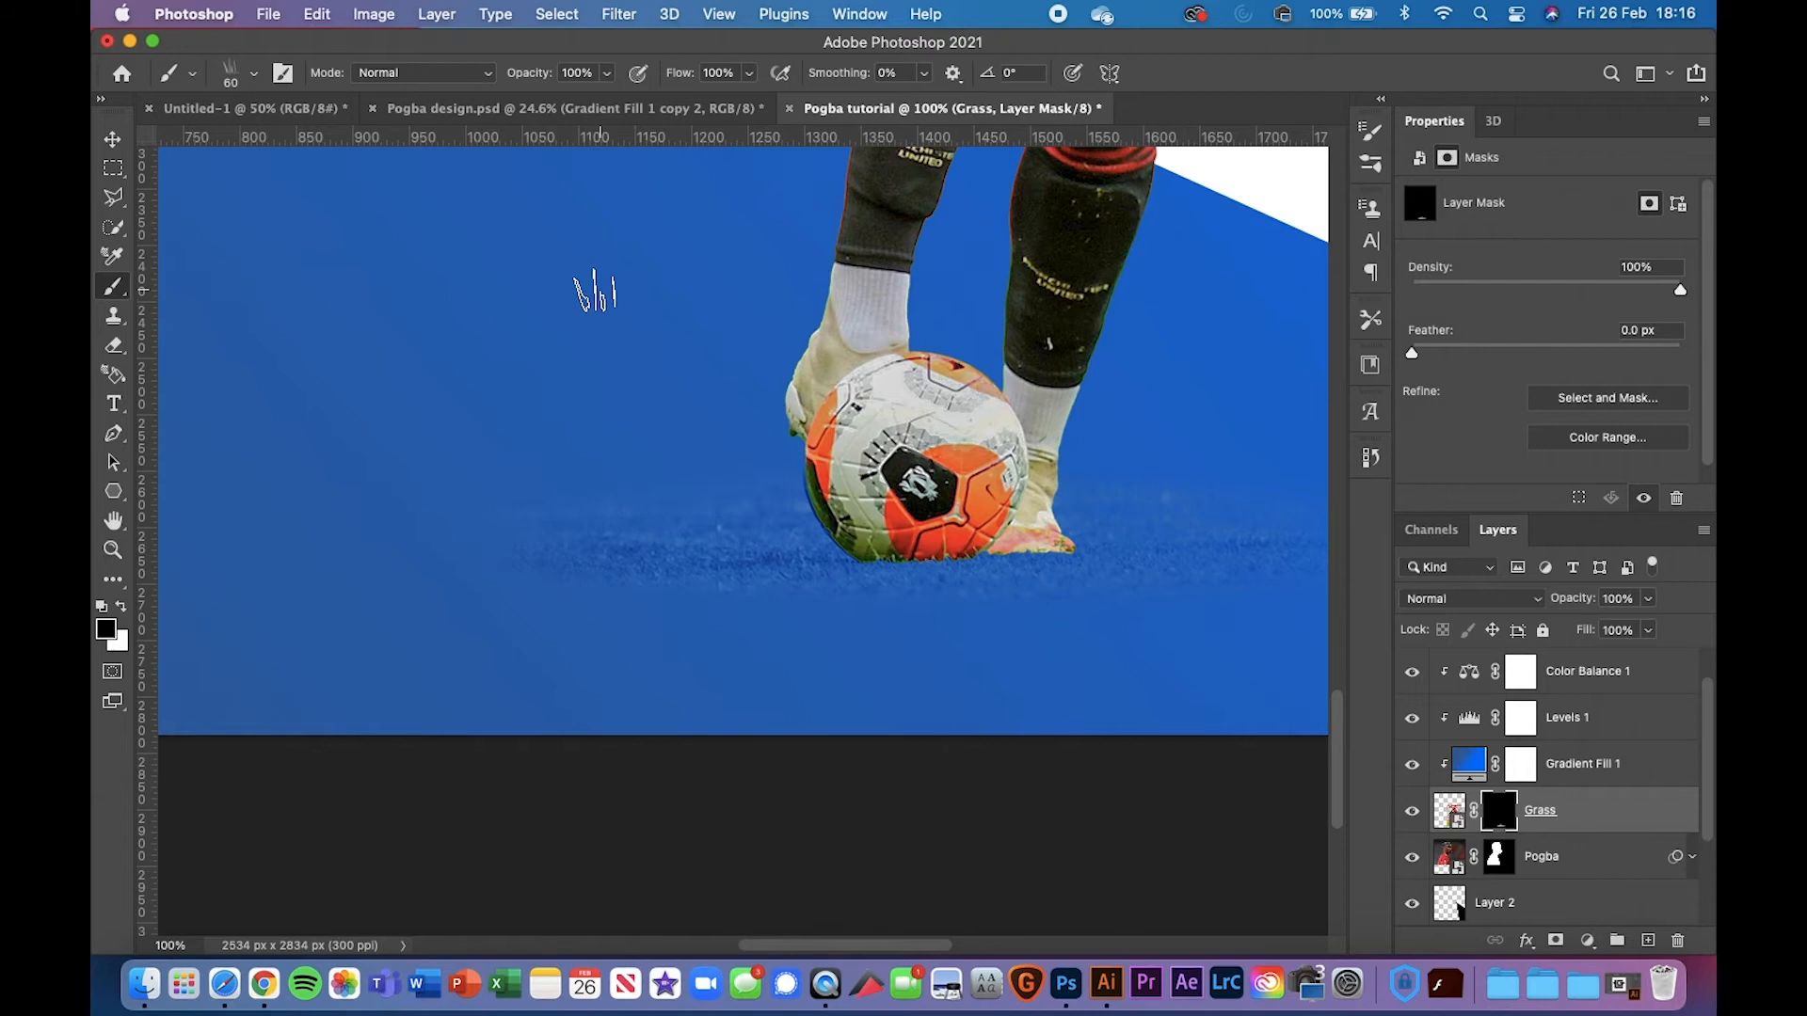
Fade the remaining turf with a 400 px soft round brush, then fit the poster on screen
{"action": "right_click", "coordinate": [330, 283]}
{"action": "left_click", "coordinate": [432, 293]}
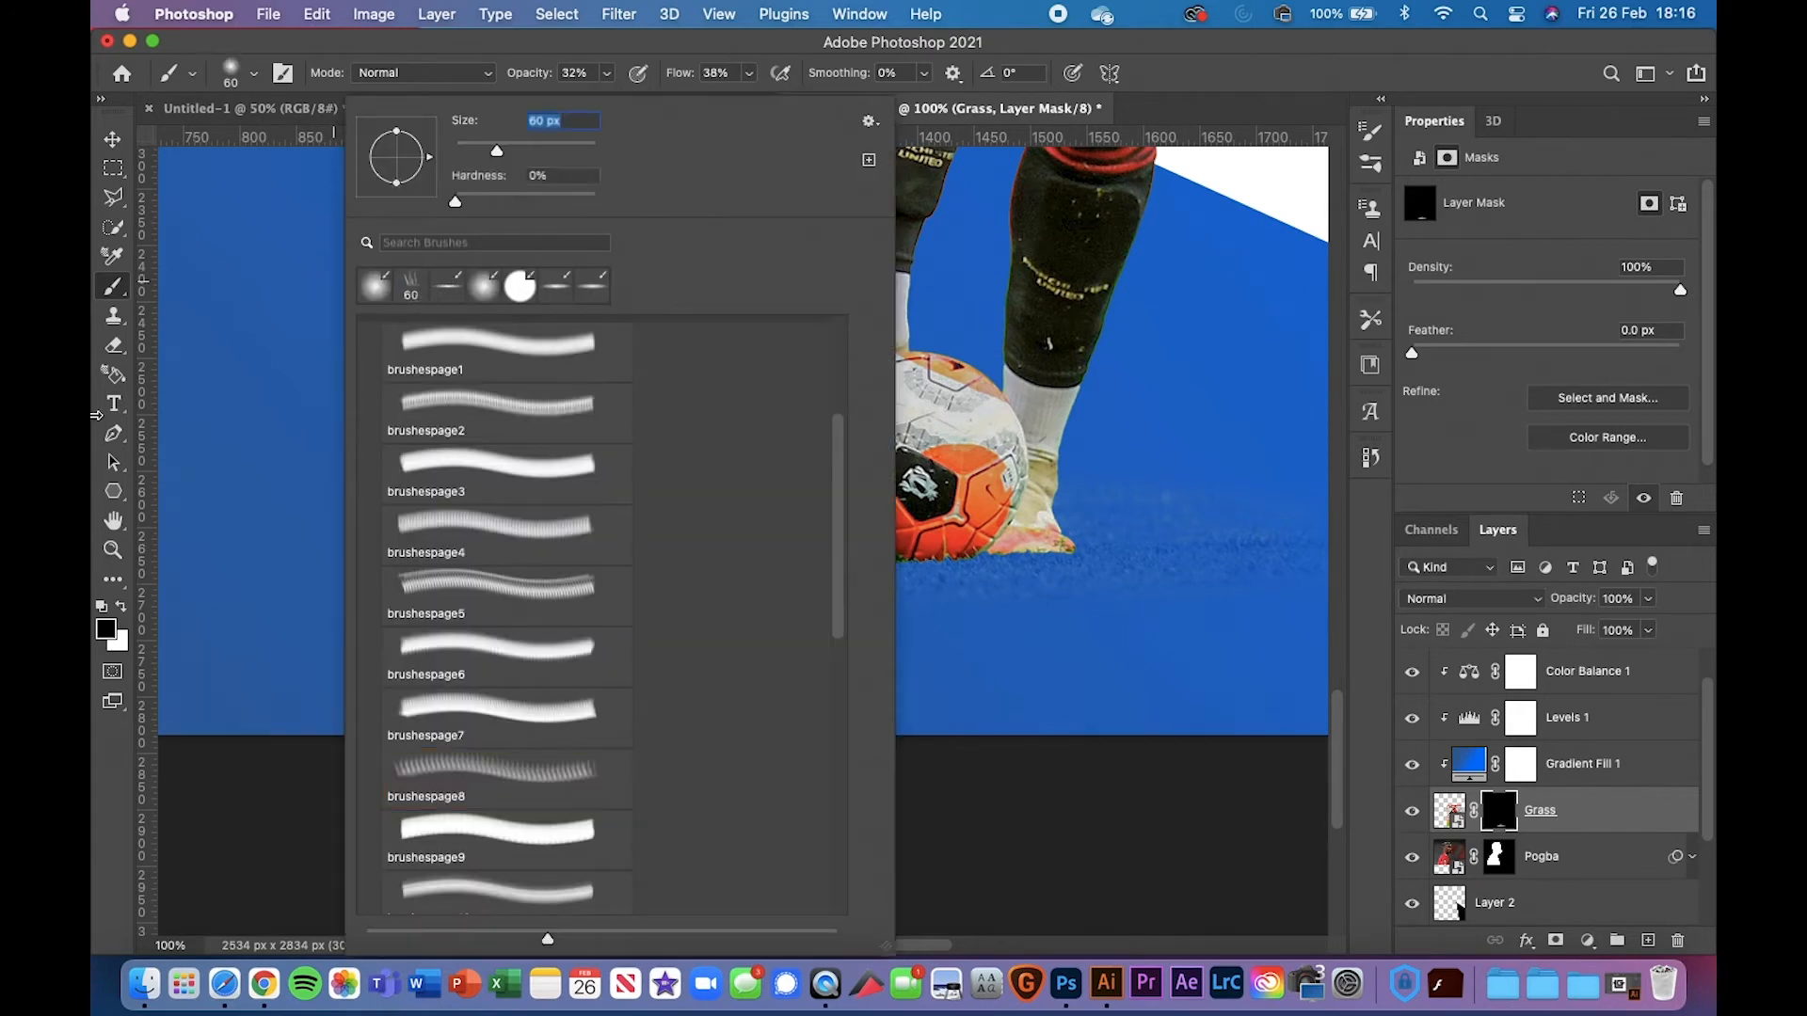
{"action": "left_click", "coordinate": [162, 389]}
{"action": "key", "text": "bracketright"}
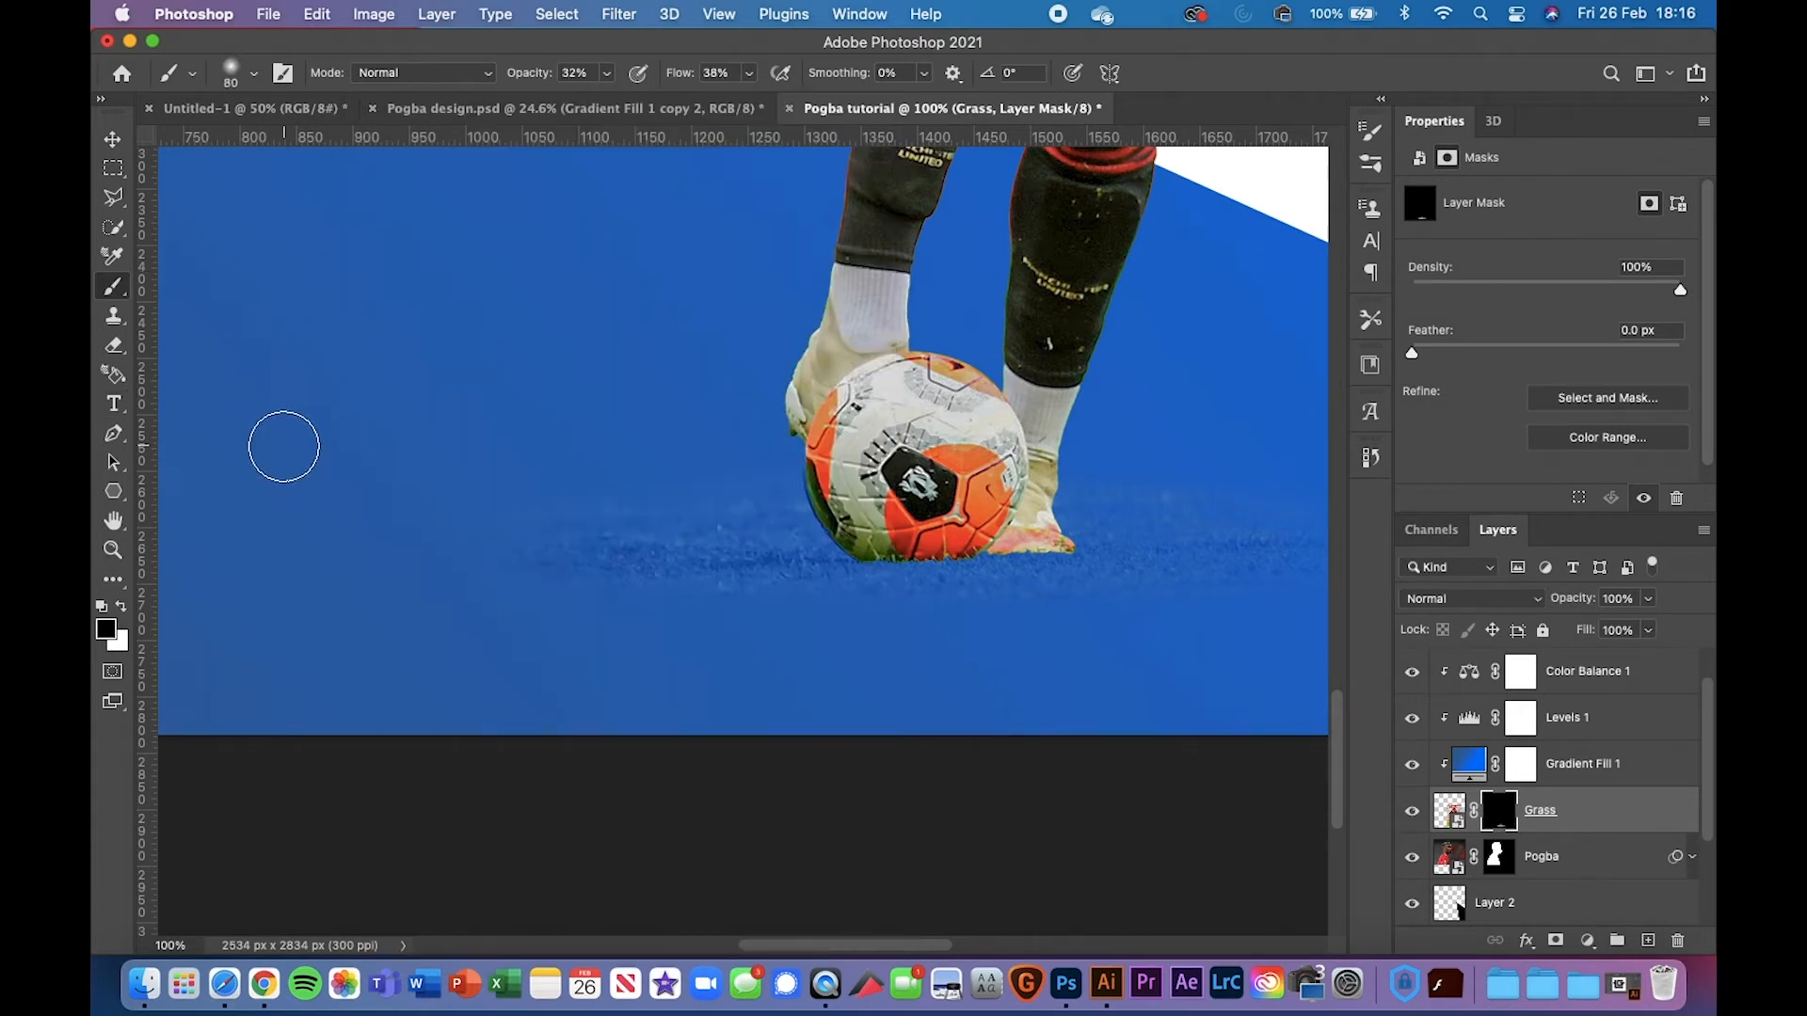
{"action": "key", "text": "bracketright"}
{"action": "key", "text": "bracketright"}
{"action": "key", "text": "bracketright"}
{"action": "key", "text": "bracketright"}
{"action": "key", "text": "bracketright"}
{"action": "key", "text": "bracketright"}
{"action": "key", "text": "bracketright"}
{"action": "key", "text": "bracketright"}
{"action": "key", "text": "bracketright"}
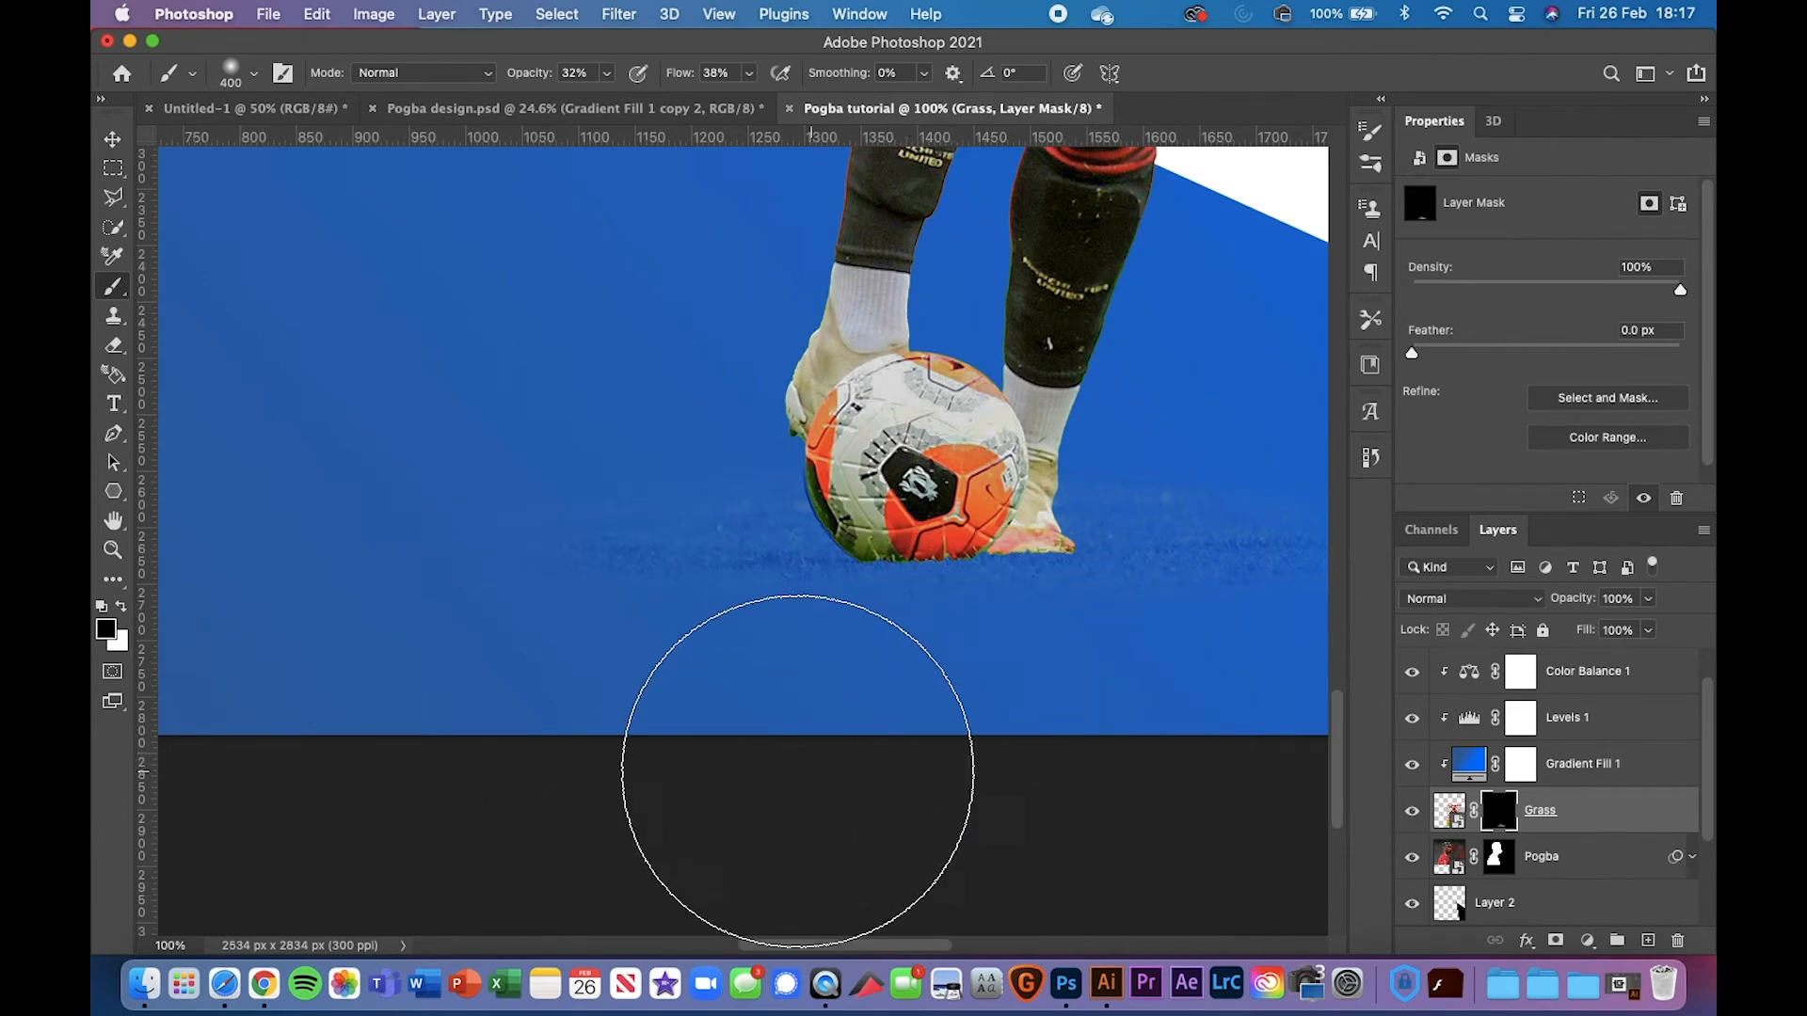
{"action": "scroll", "coordinate": [544, 714], "scroll_direction": "right", "scroll_amount": 5}
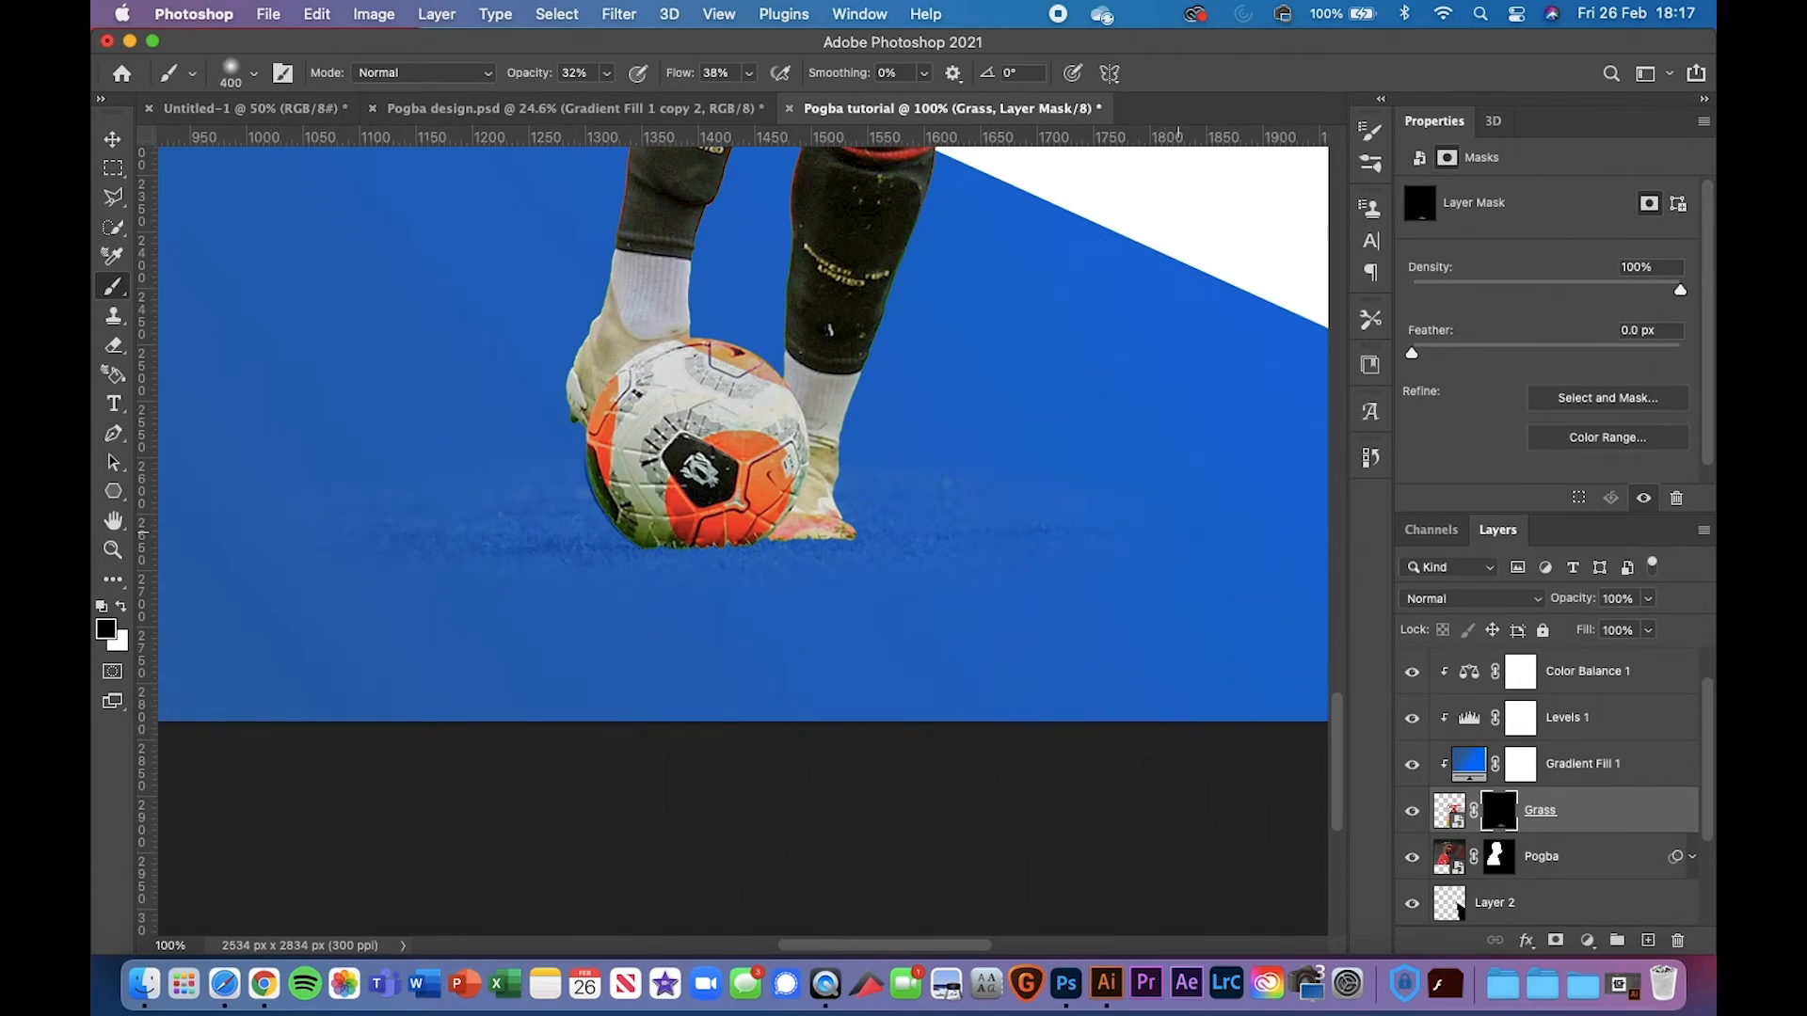
{"action": "key", "text": "super+0"}
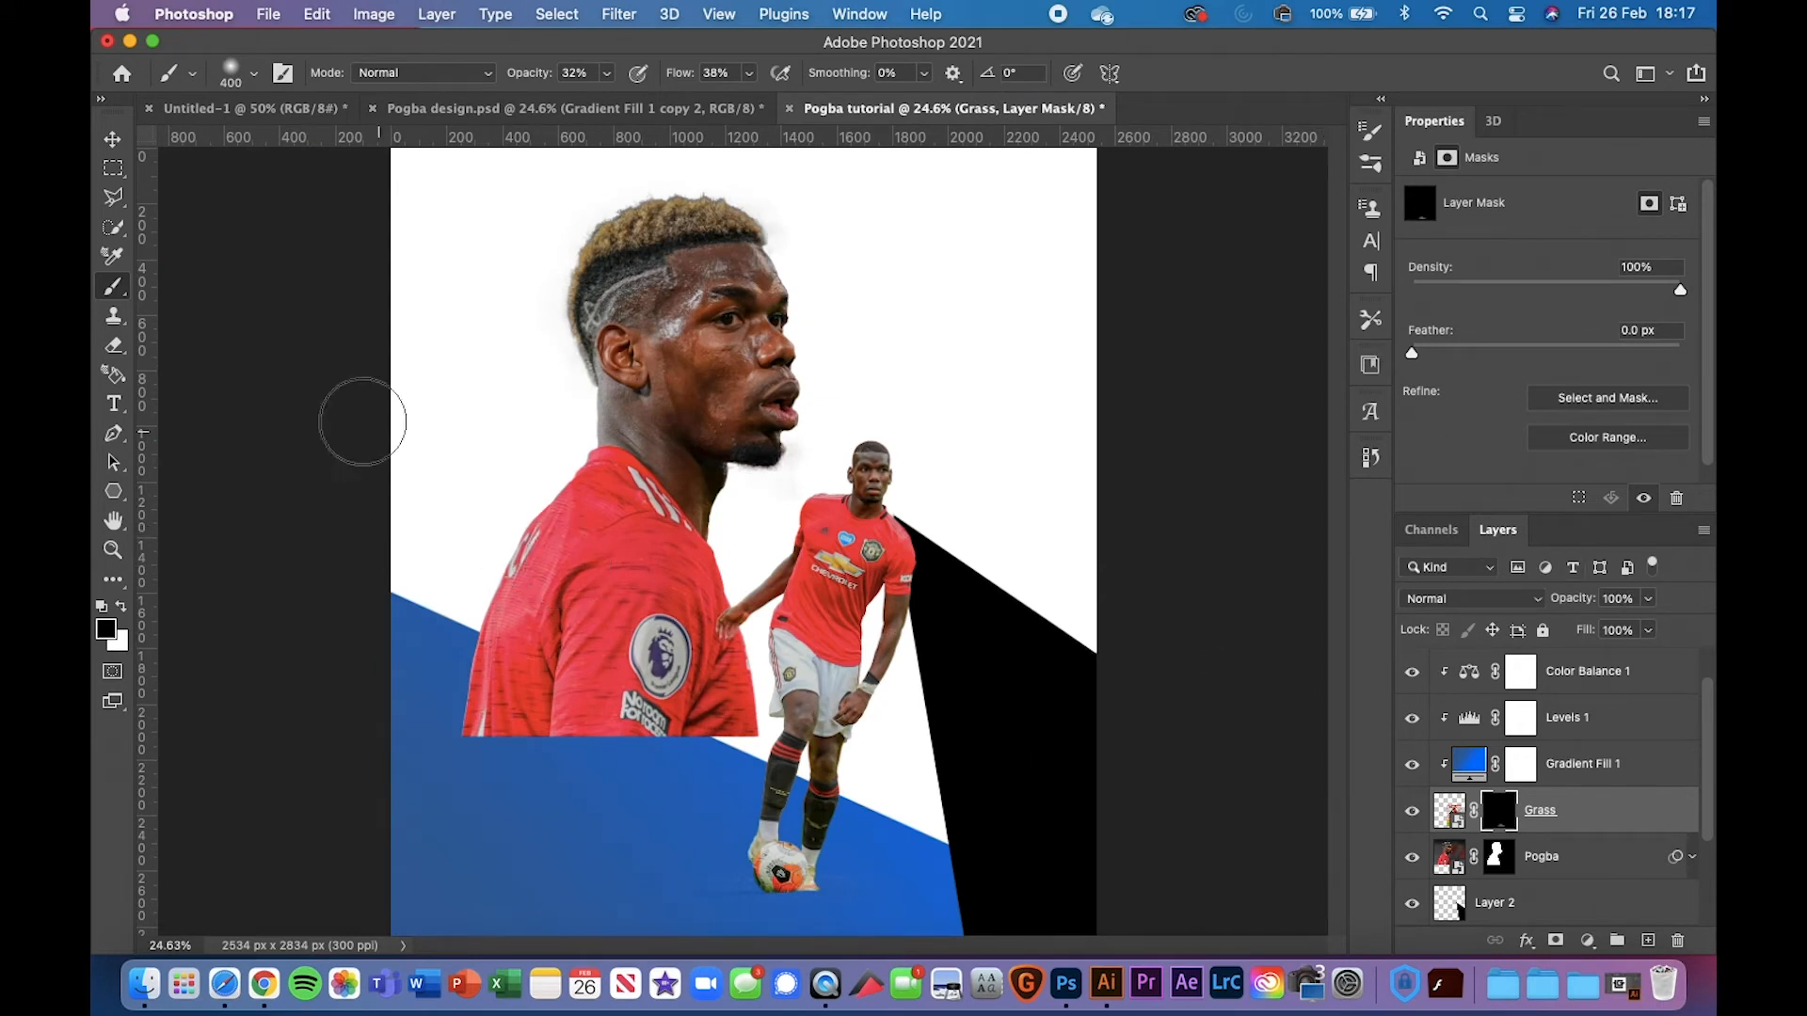
{"action": "left_click", "coordinate": [113, 139]}
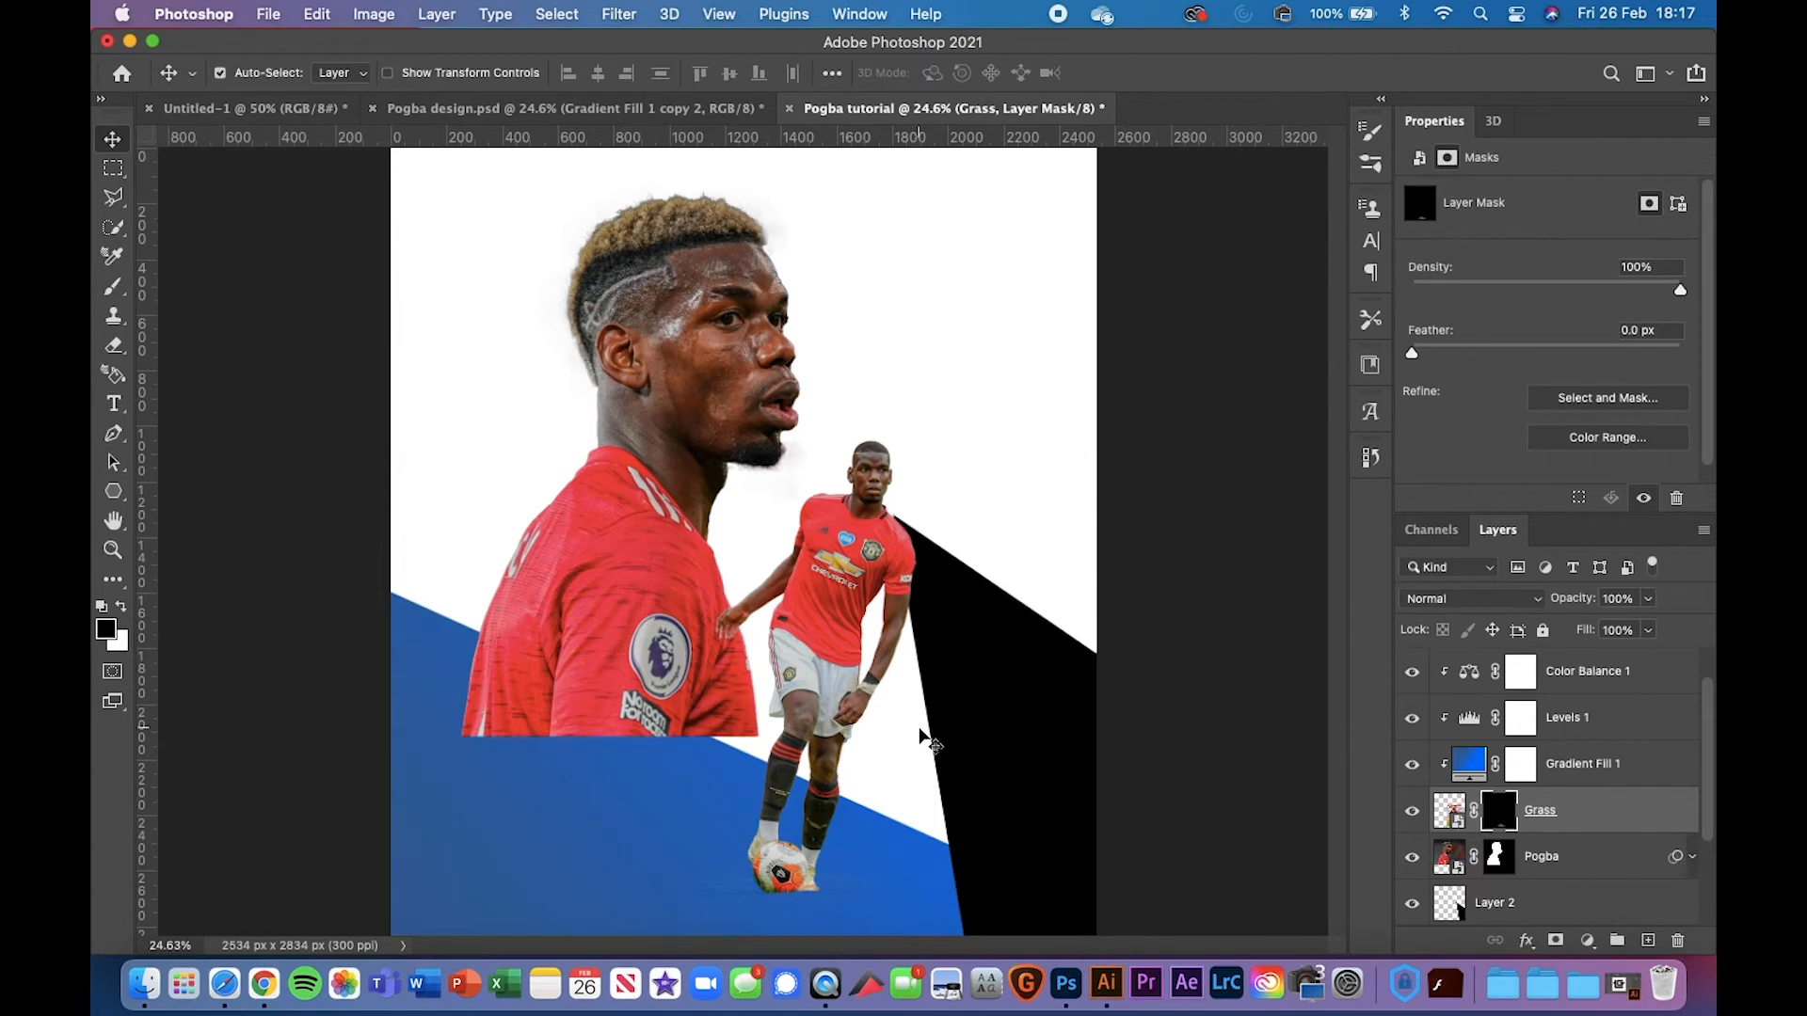
{"action": "scroll", "coordinate": [920, 729], "scroll_direction": "up", "scroll_amount": 5}
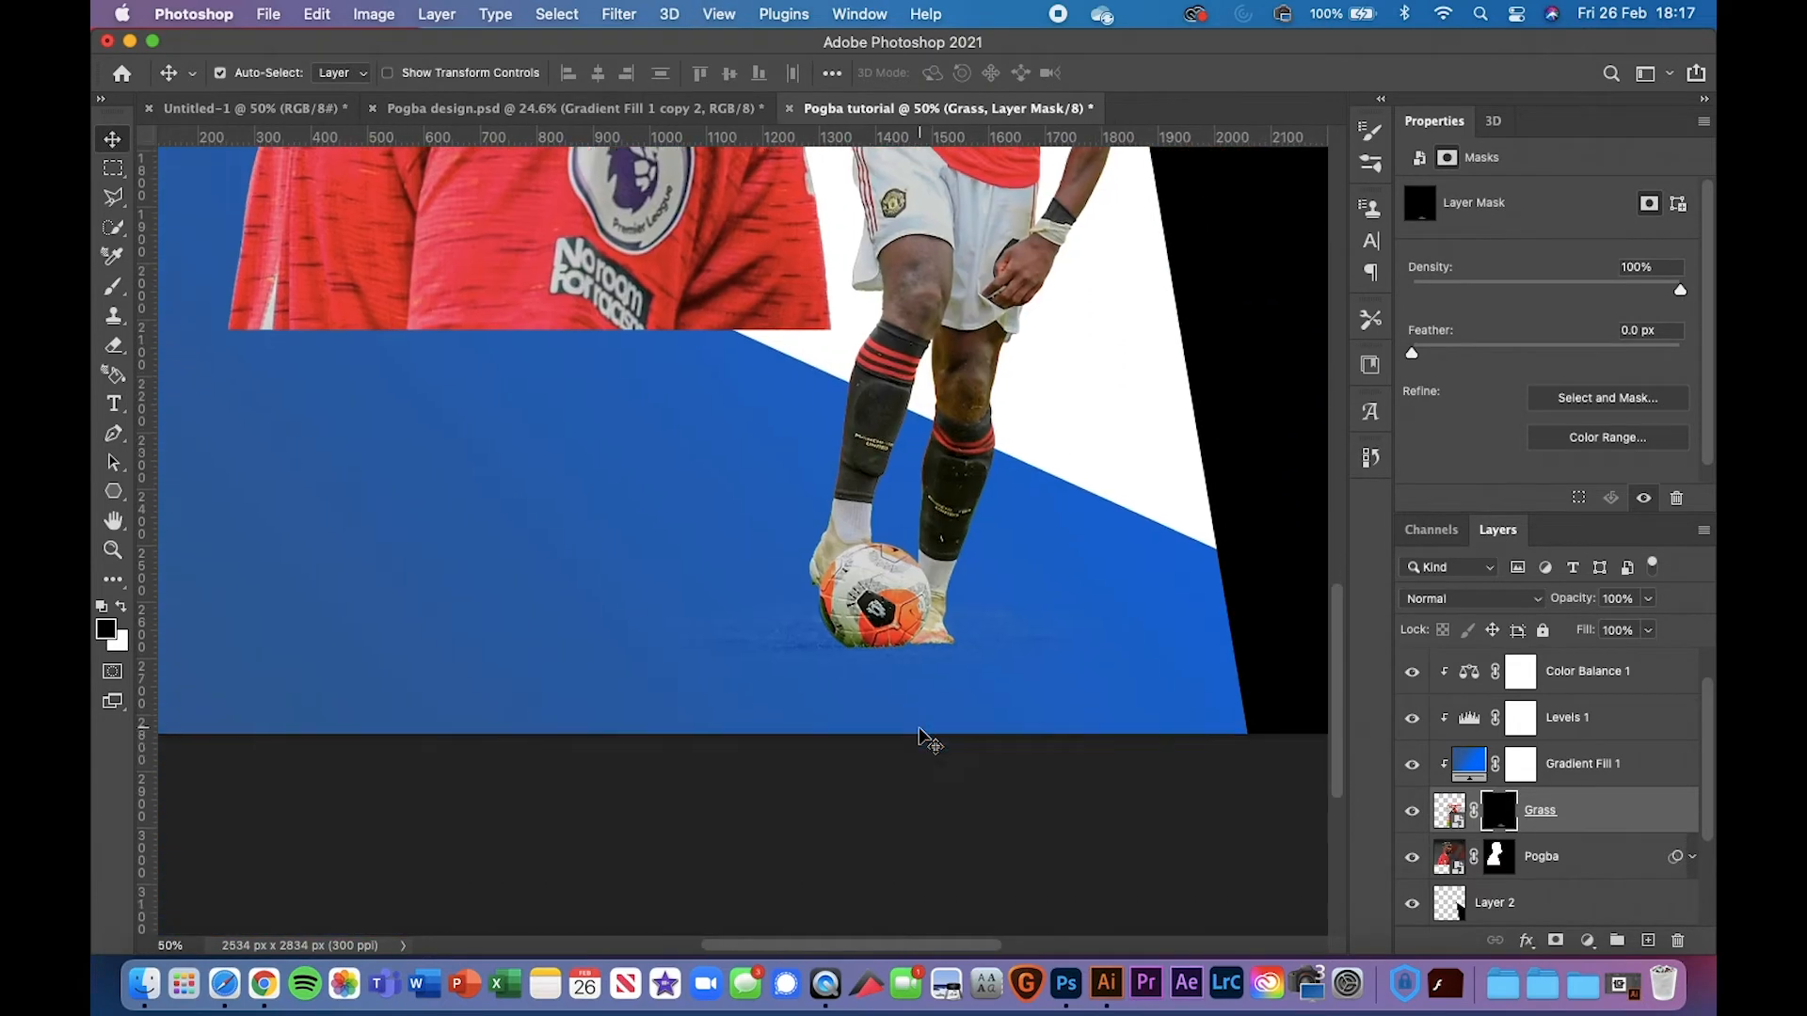
{"action": "scroll", "coordinate": [920, 739], "scroll_direction": "up", "scroll_amount": 6}
{"action": "scroll", "coordinate": [919, 738], "scroll_direction": "right", "scroll_amount": 3}
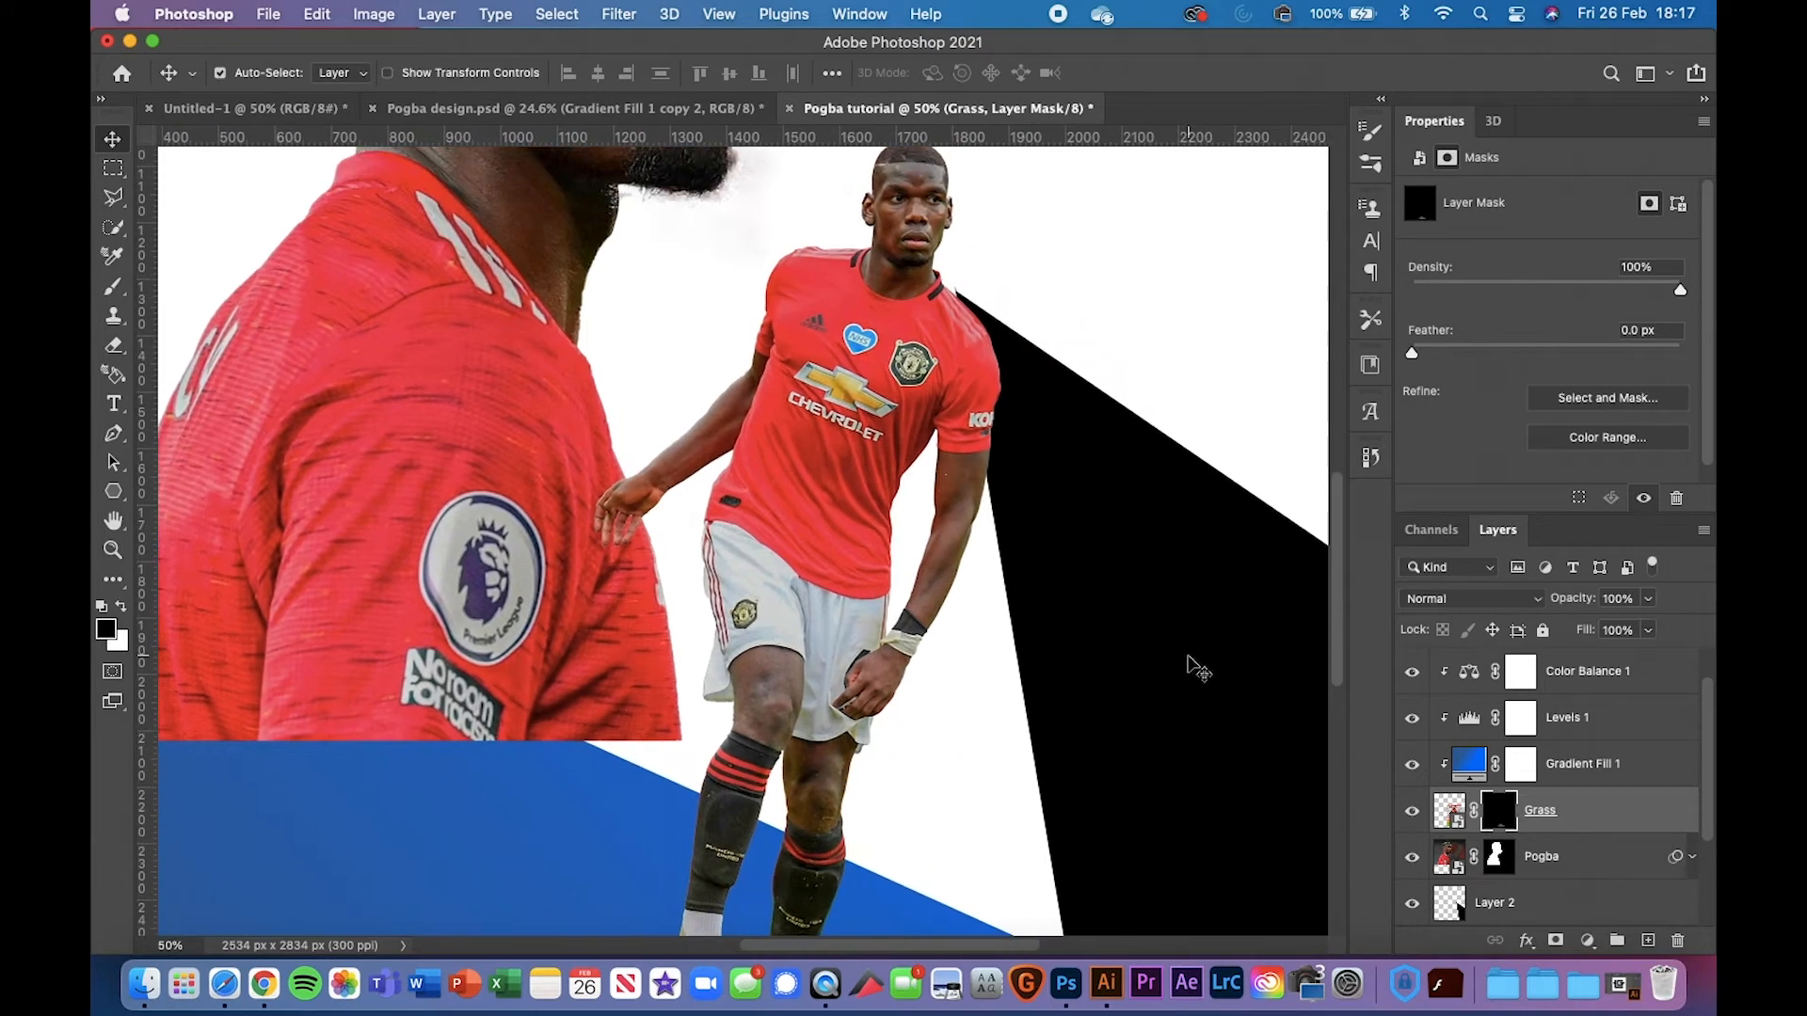
{"action": "left_click", "coordinate": [1189, 661]}
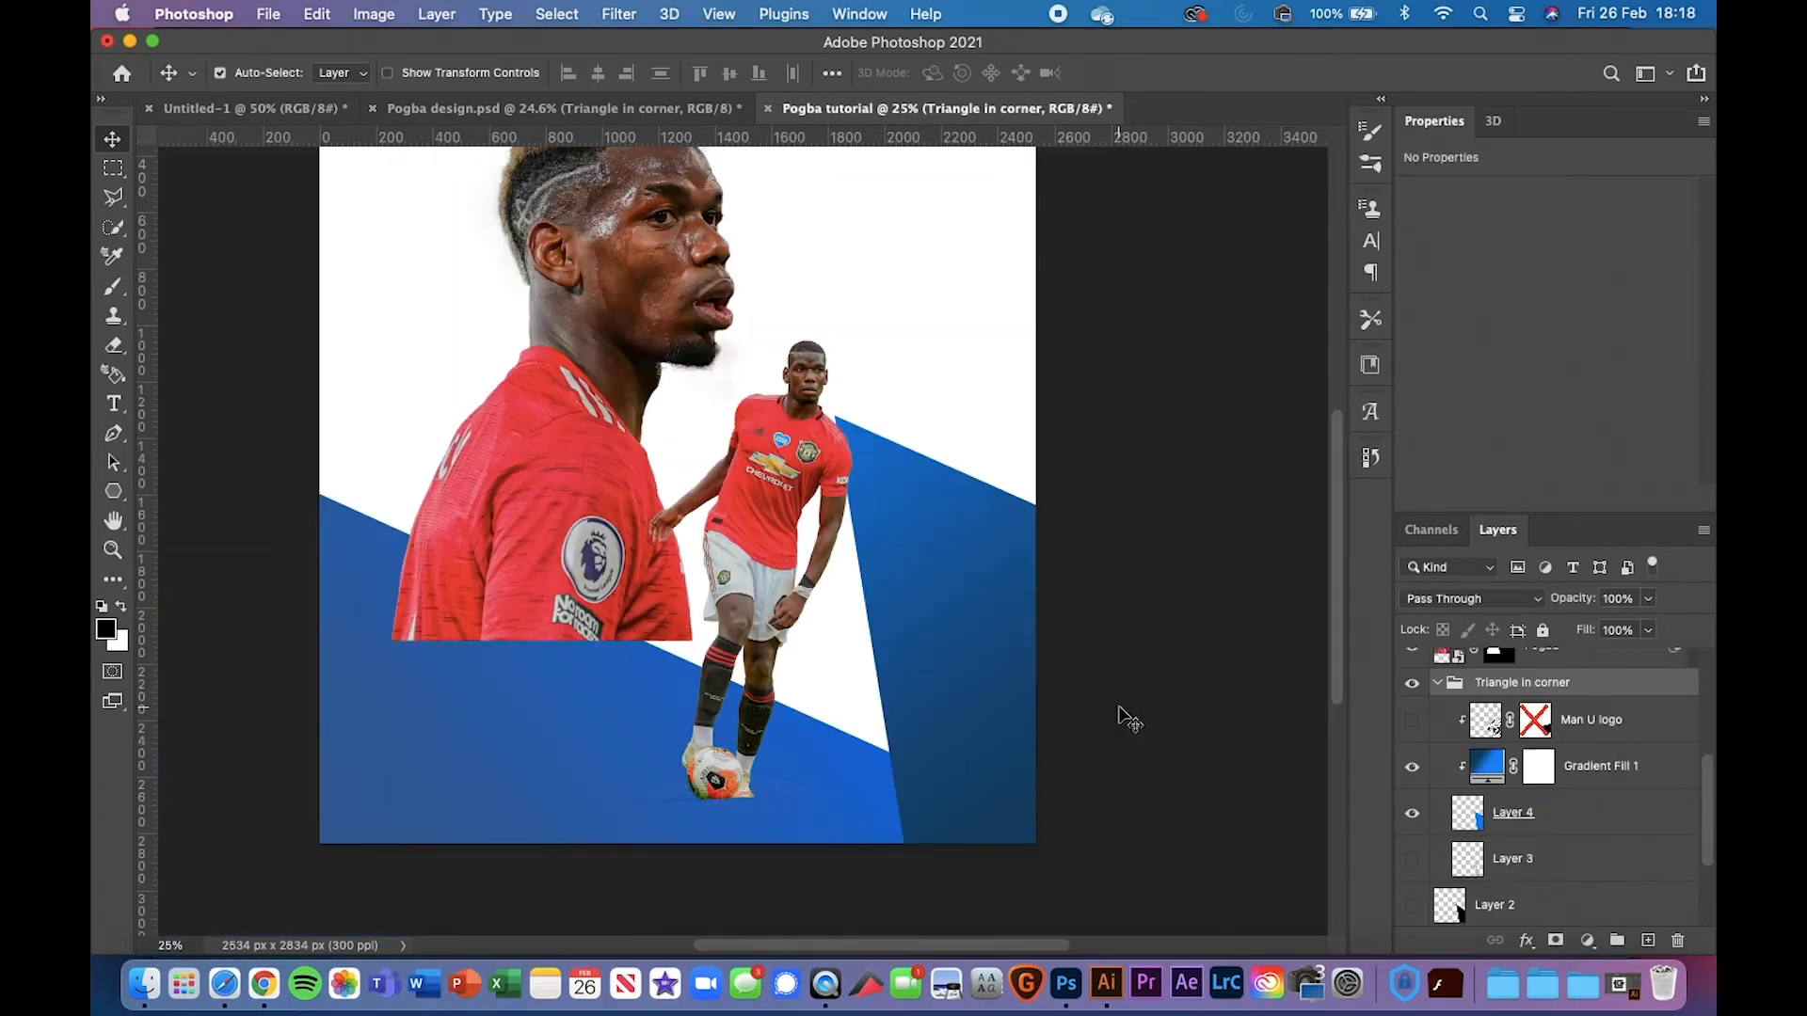
{"action": "double_click", "coordinate": [1479, 769]}
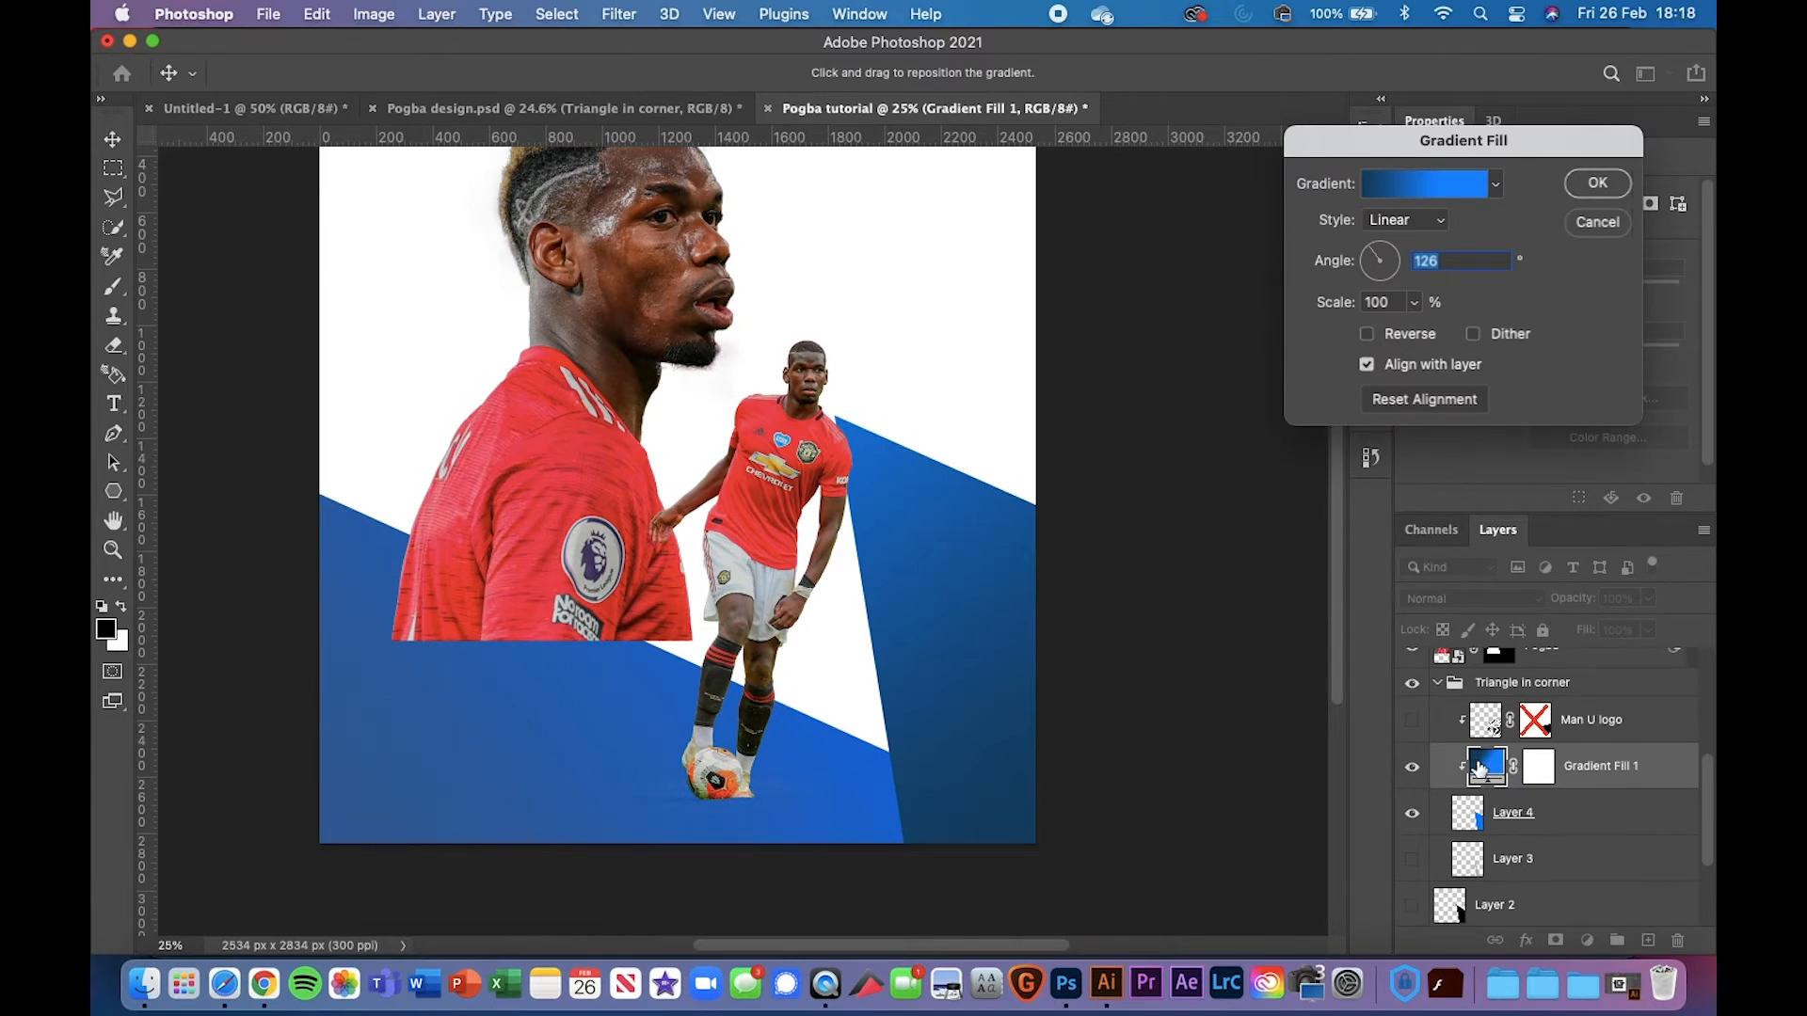
{"action": "left_click", "coordinate": [1427, 186]}
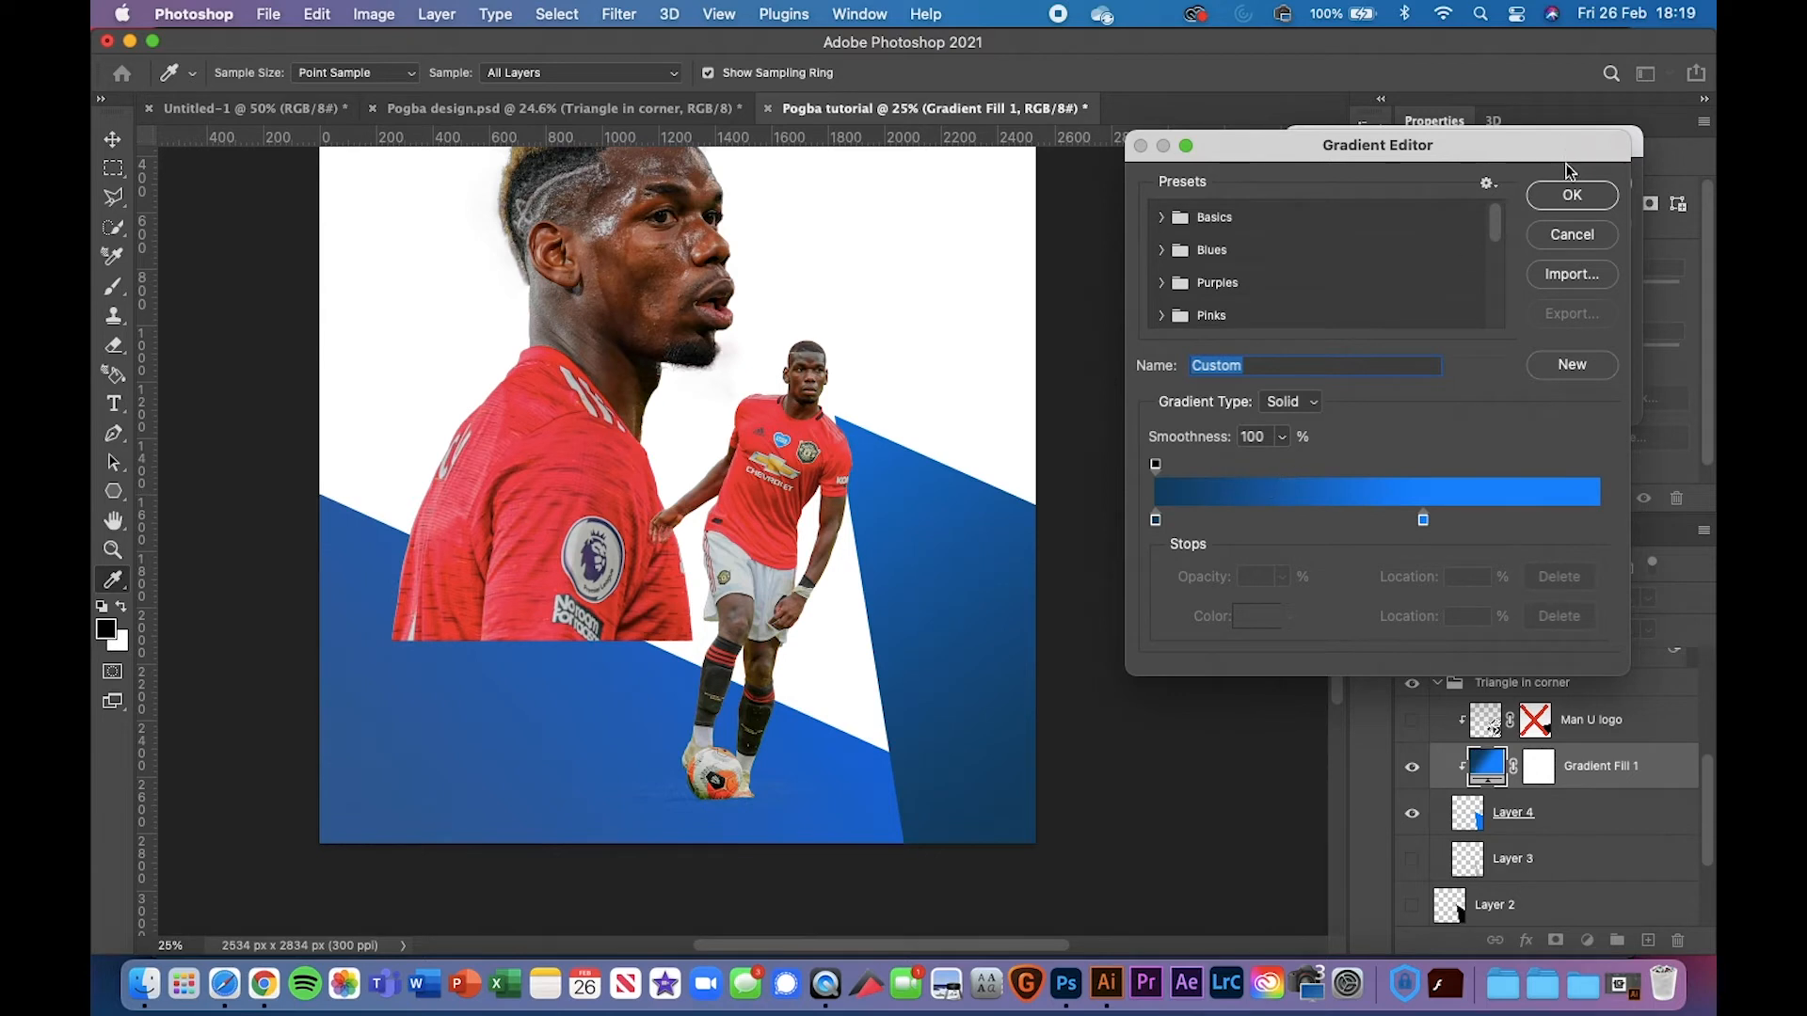
{"action": "left_click", "coordinate": [1564, 234]}
{"action": "left_click", "coordinate": [1605, 224]}
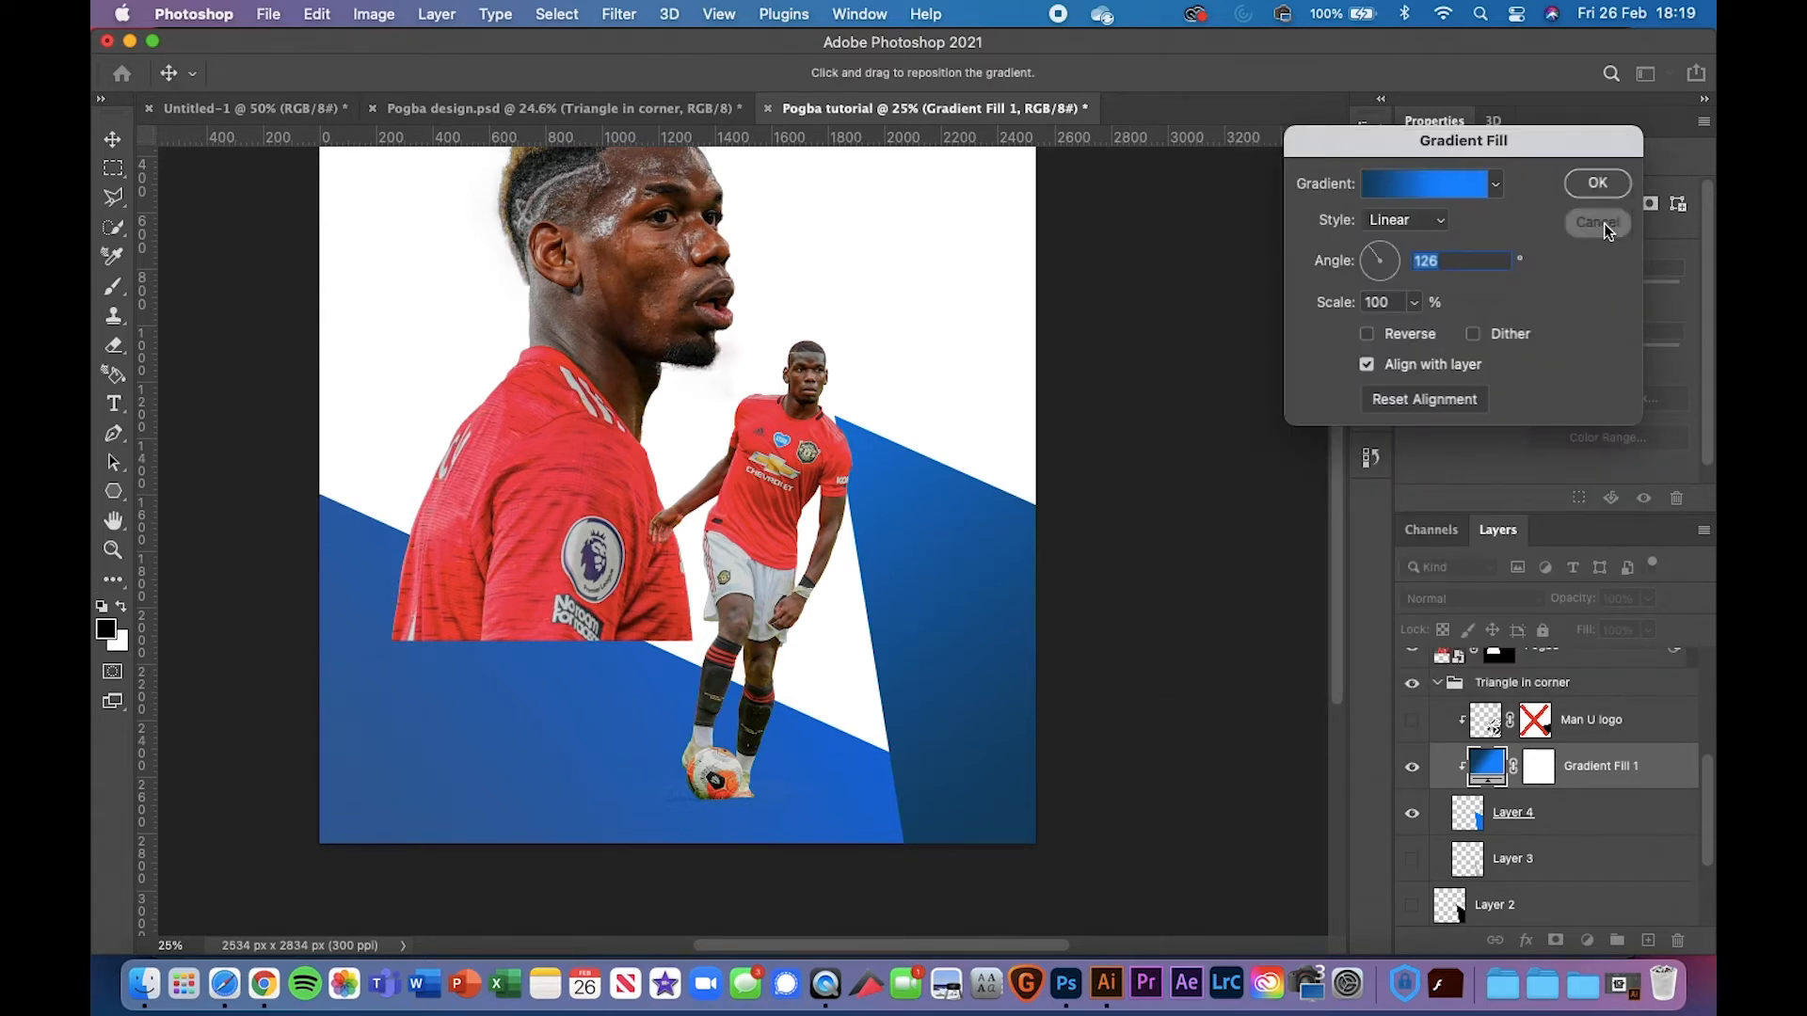
{"action": "scroll", "coordinate": [1089, 434], "scroll_direction": "right", "scroll_amount": 2}
{"action": "scroll", "coordinate": [1092, 440], "scroll_direction": "up", "scroll_amount": 3}
{"action": "scroll", "coordinate": [1092, 441], "scroll_direction": "right", "scroll_amount": 2}
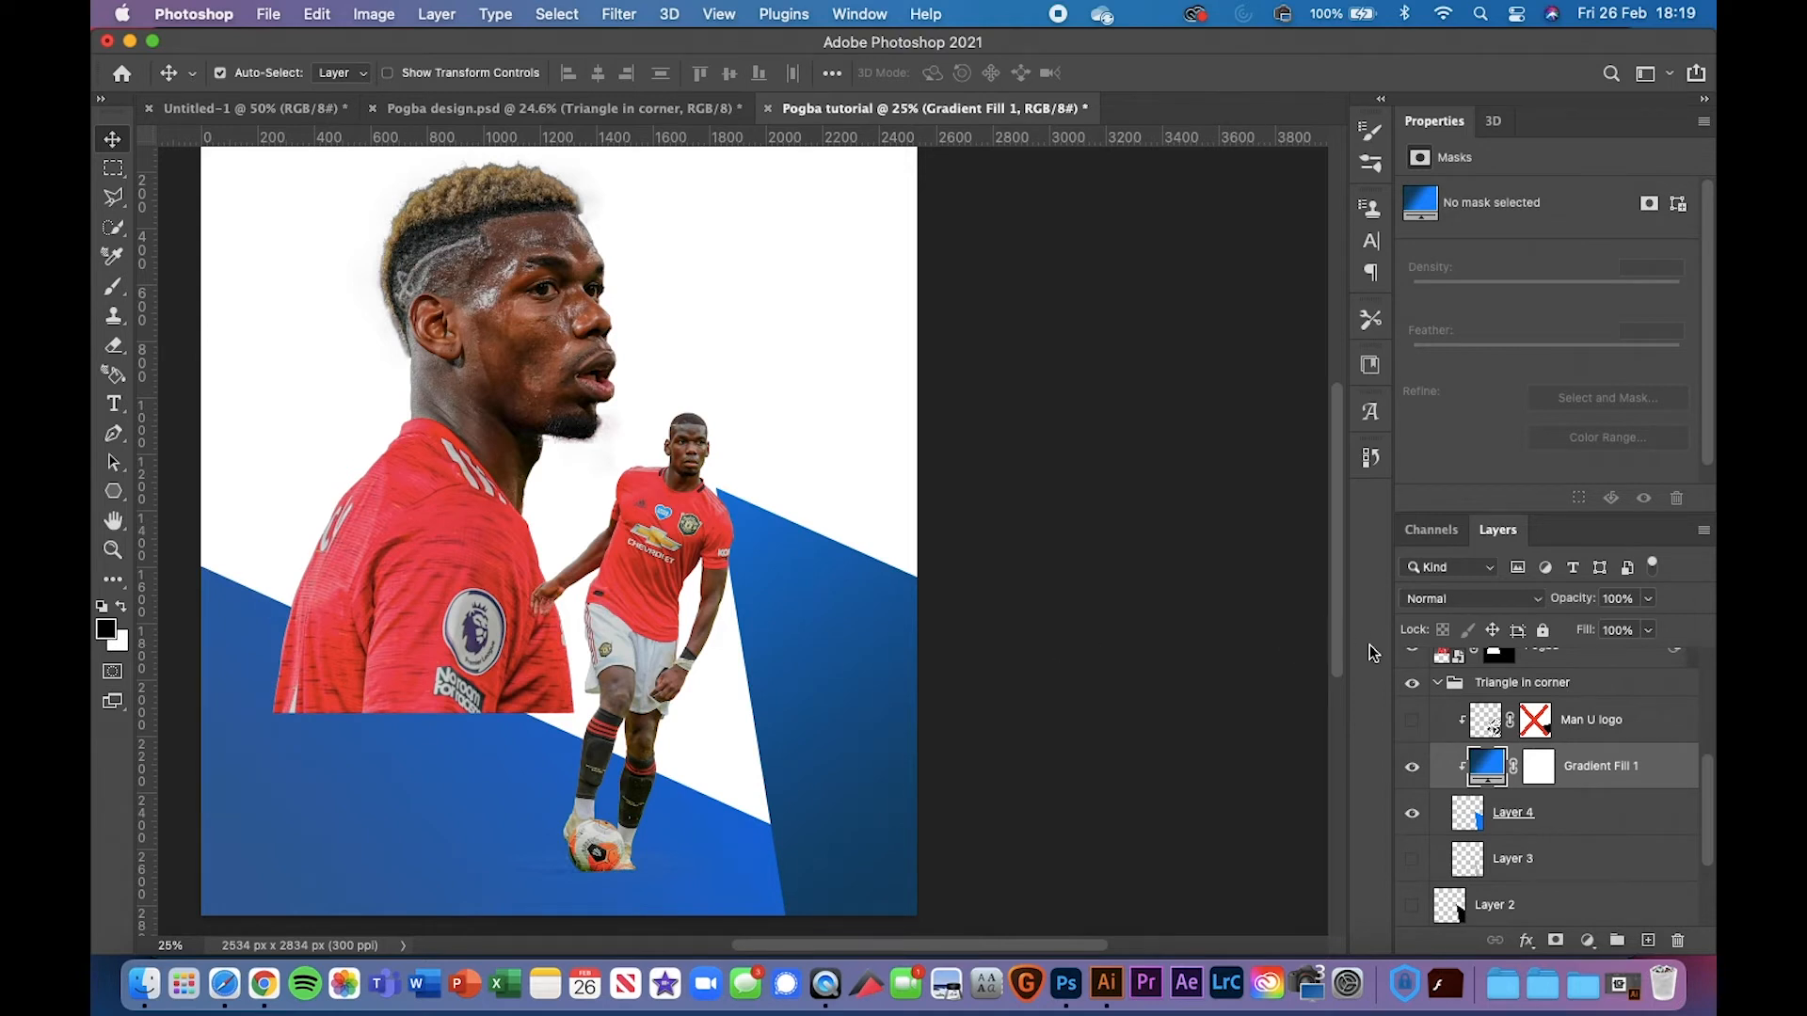
{"action": "left_click", "coordinate": [1650, 728]}
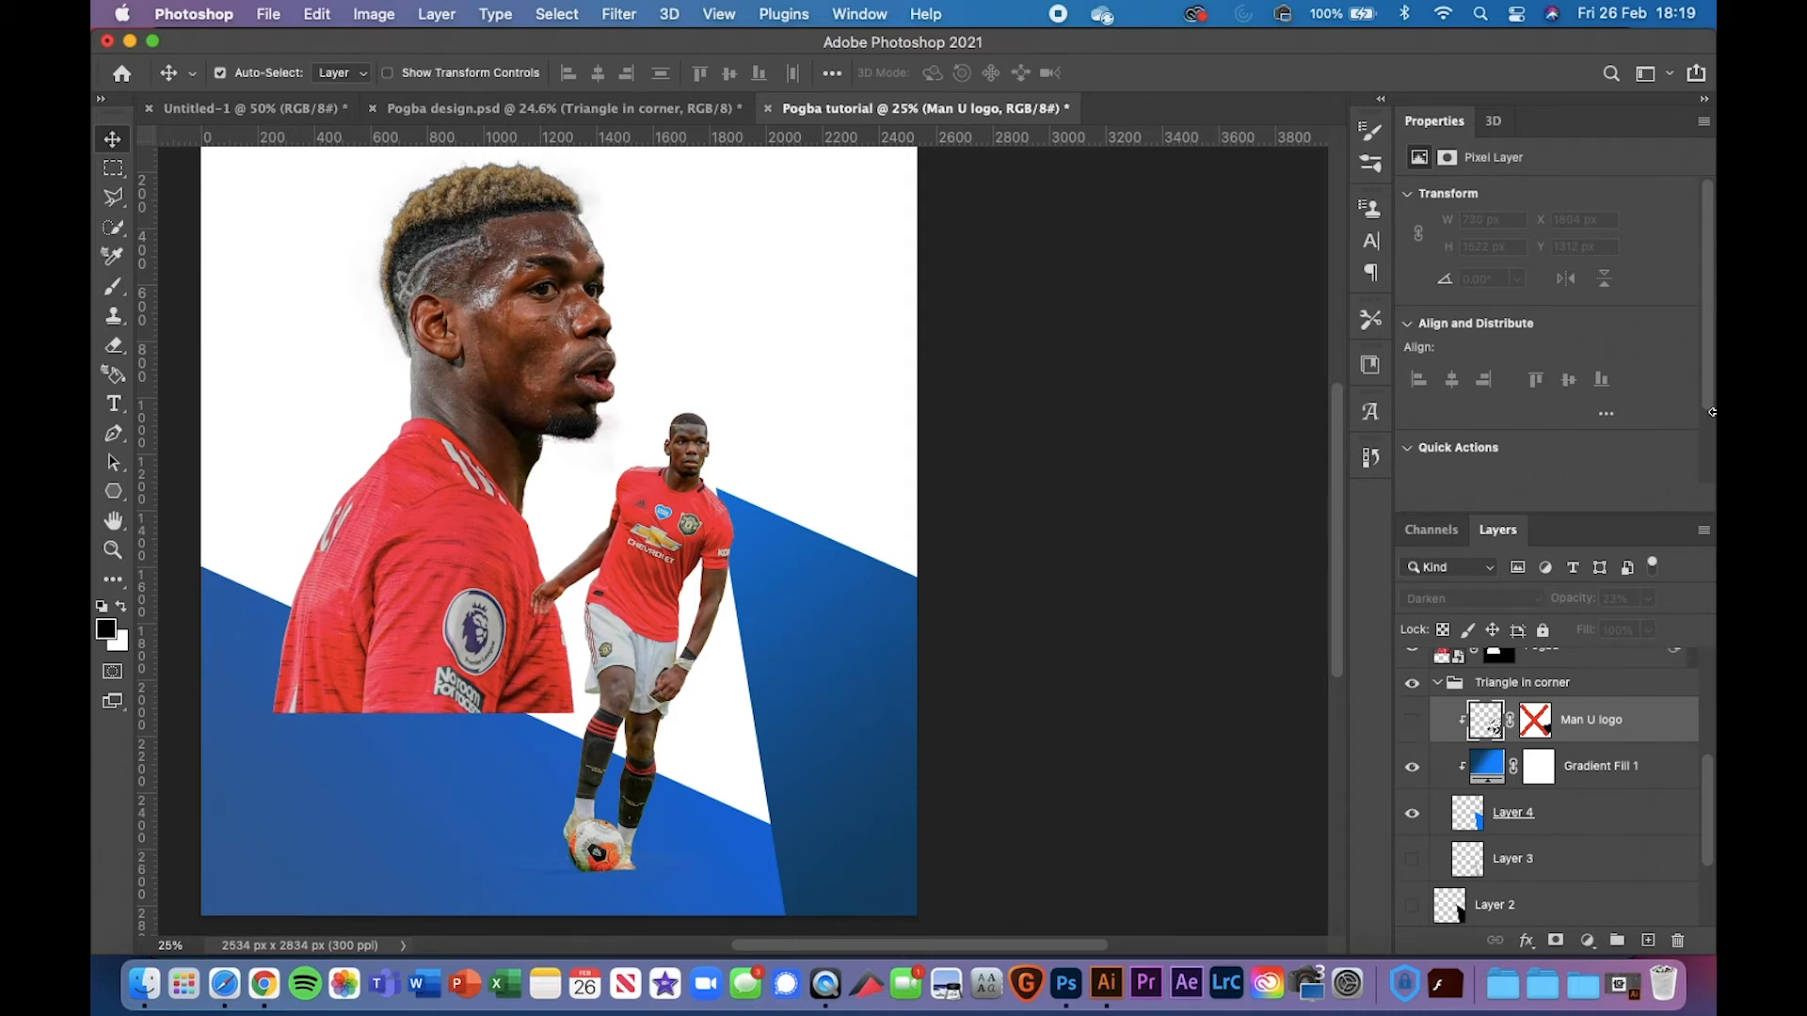
{"action": "left_click_drag", "start_coordinate": [1712, 349], "coordinate": [1535, 375]}
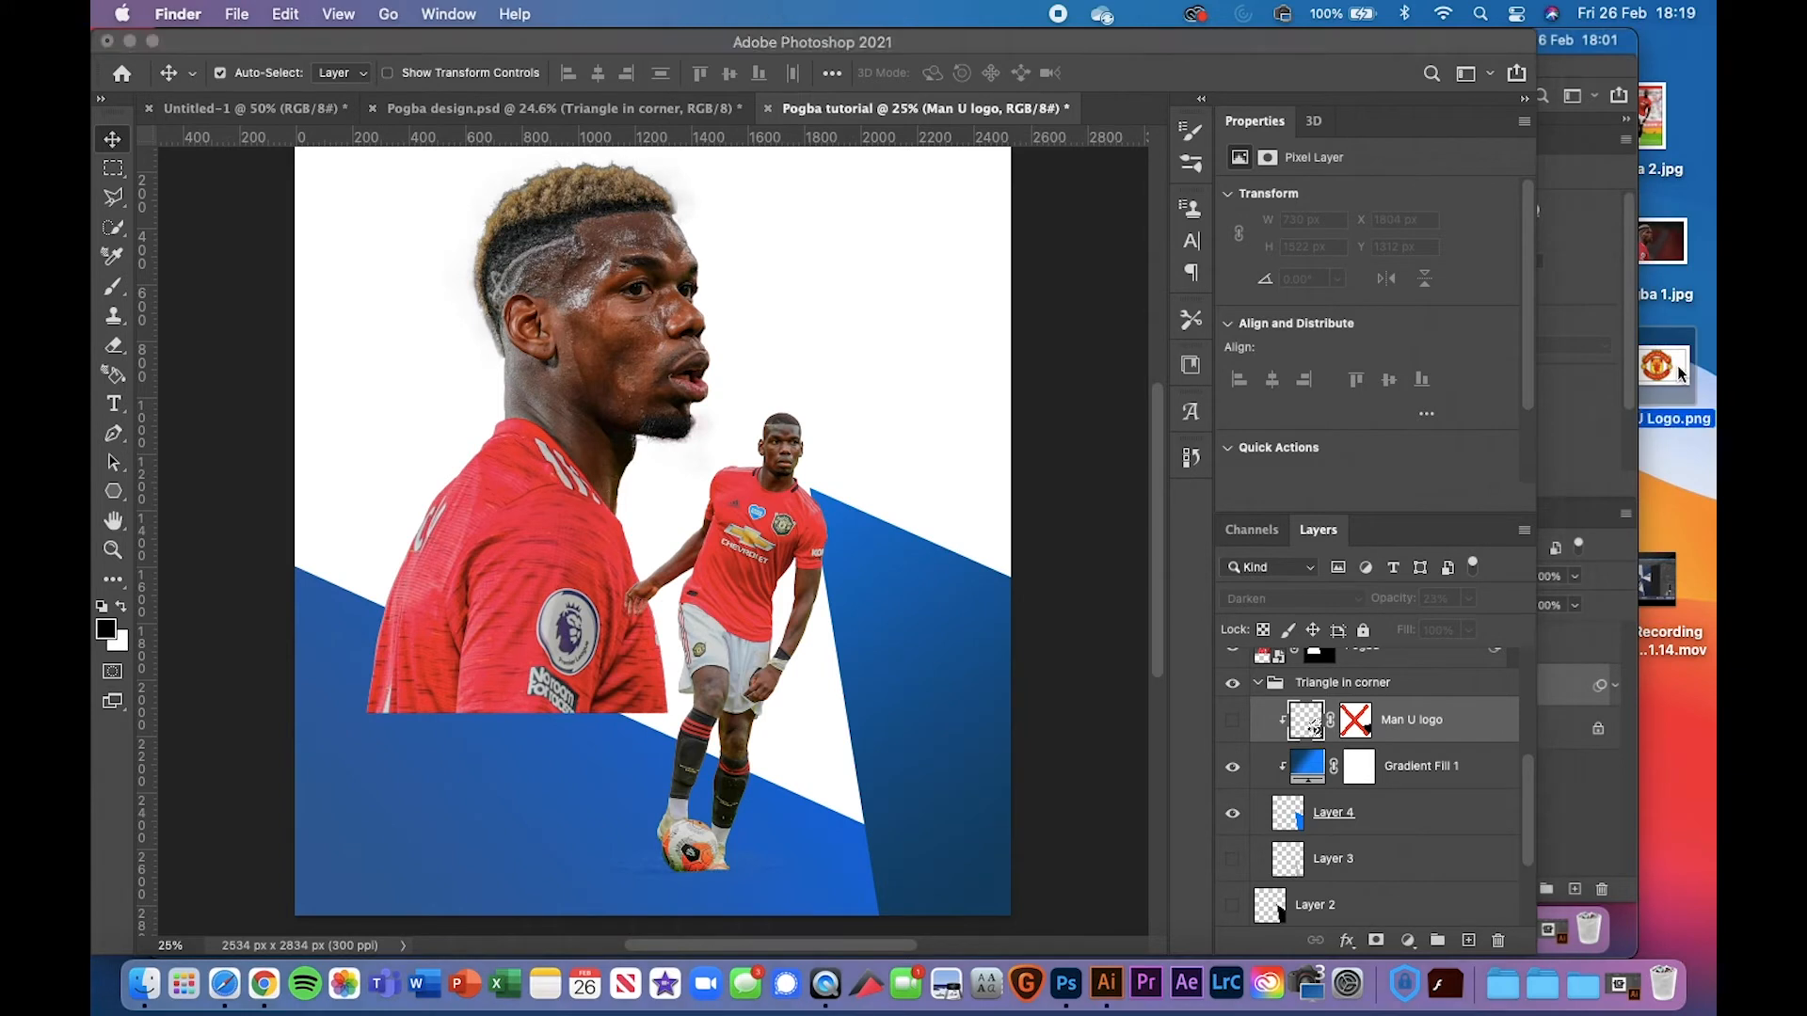
{"action": "left_click_drag", "start_coordinate": [1672, 365], "coordinate": [928, 443]}
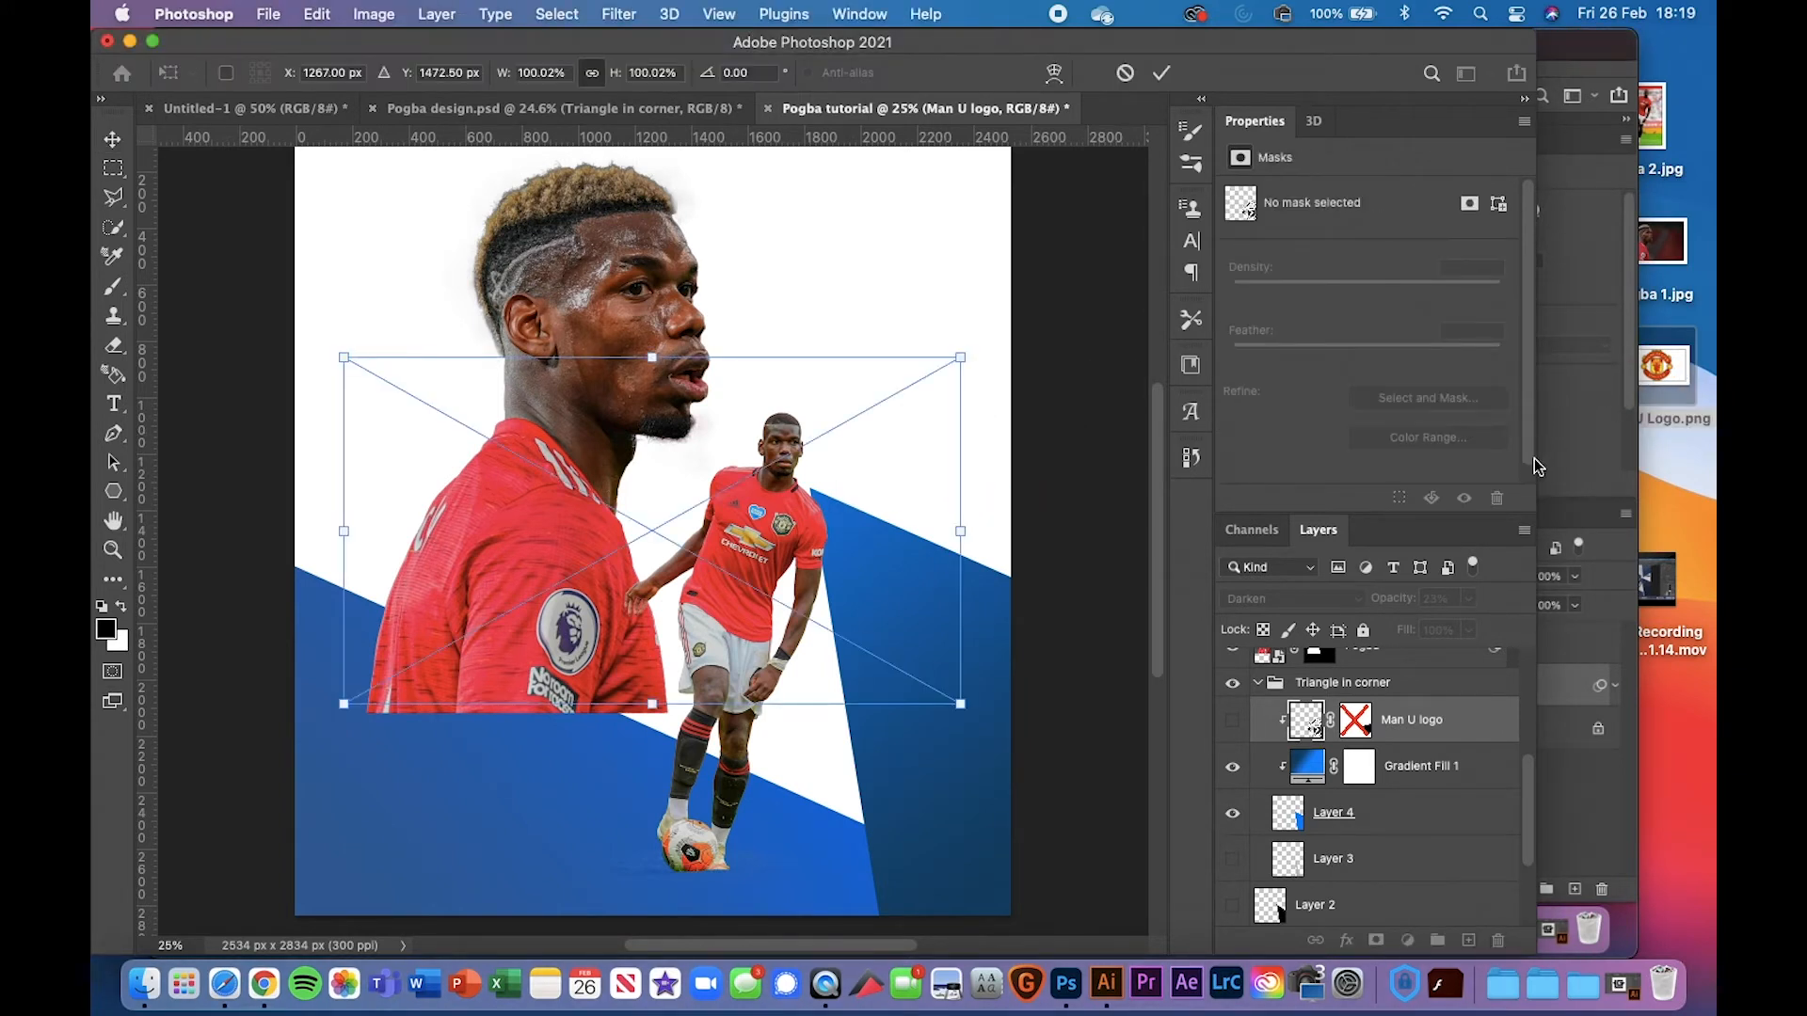
{"action": "left_click_drag", "start_coordinate": [1536, 439], "coordinate": [1713, 439]}
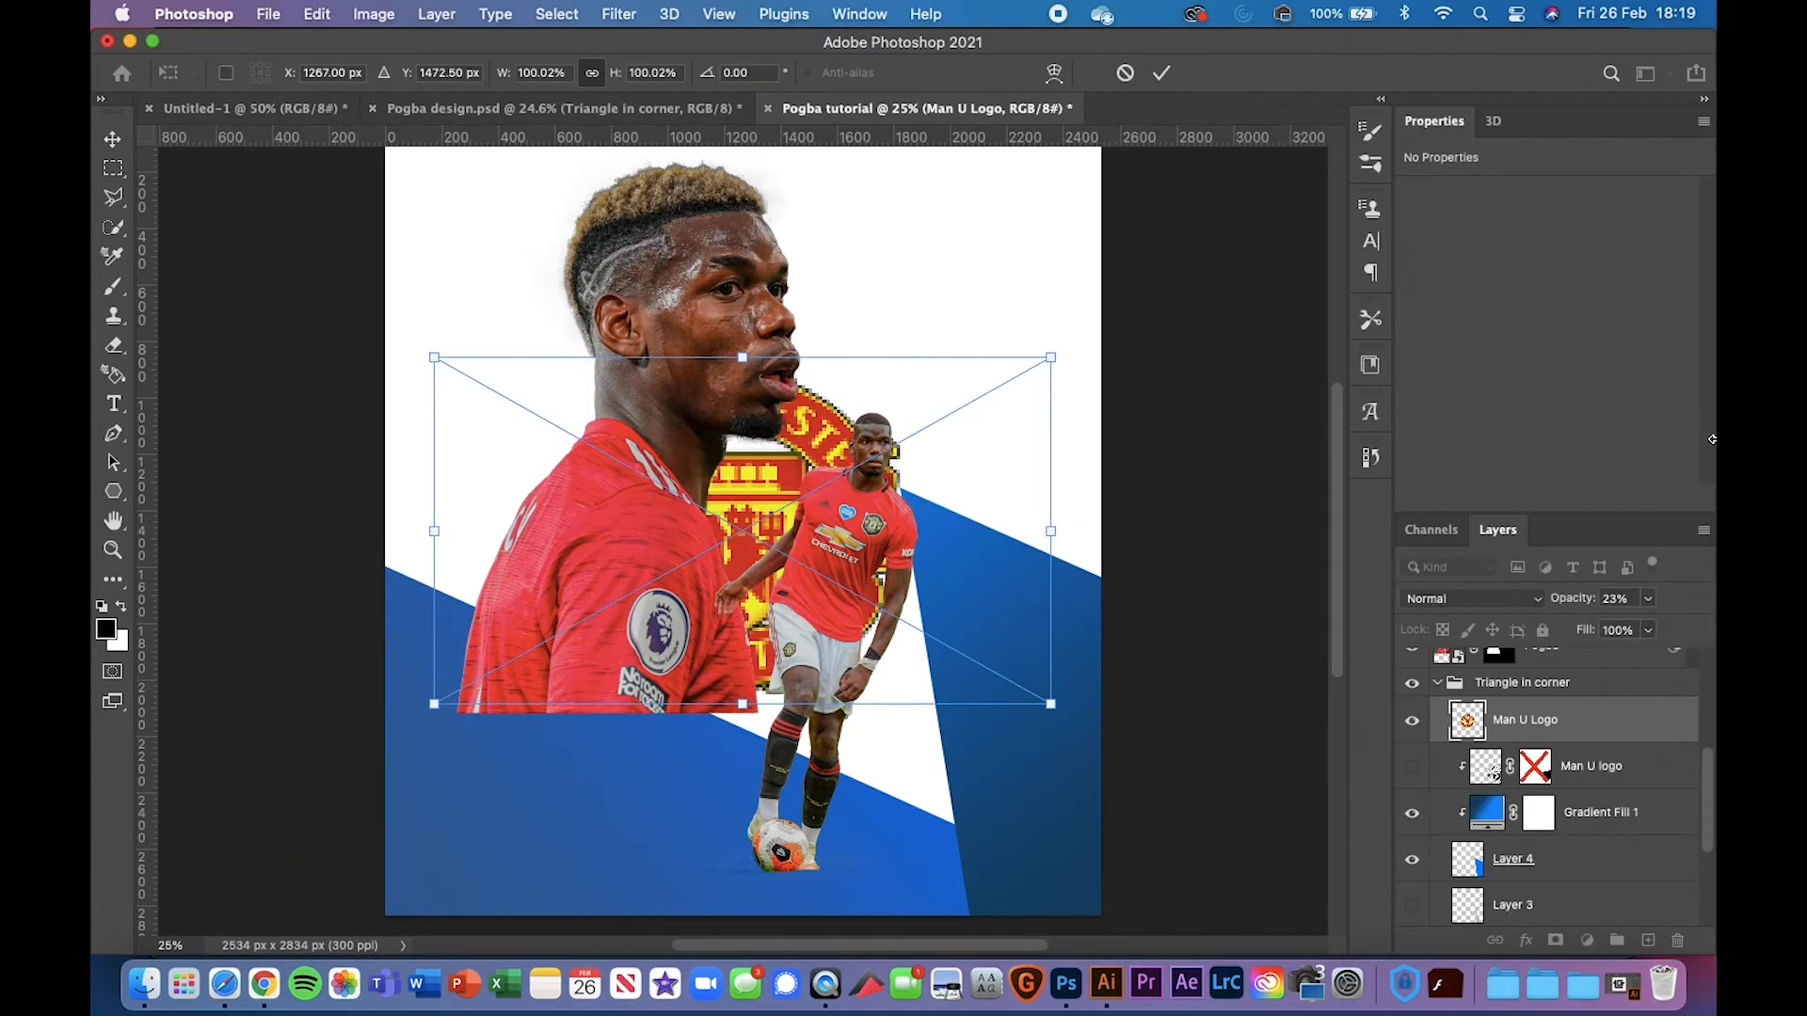
{"action": "left_click_drag", "start_coordinate": [740, 518], "coordinate": [1027, 692]}
{"action": "left_click_drag", "start_coordinate": [1020, 523], "coordinate": [1020, 416]}
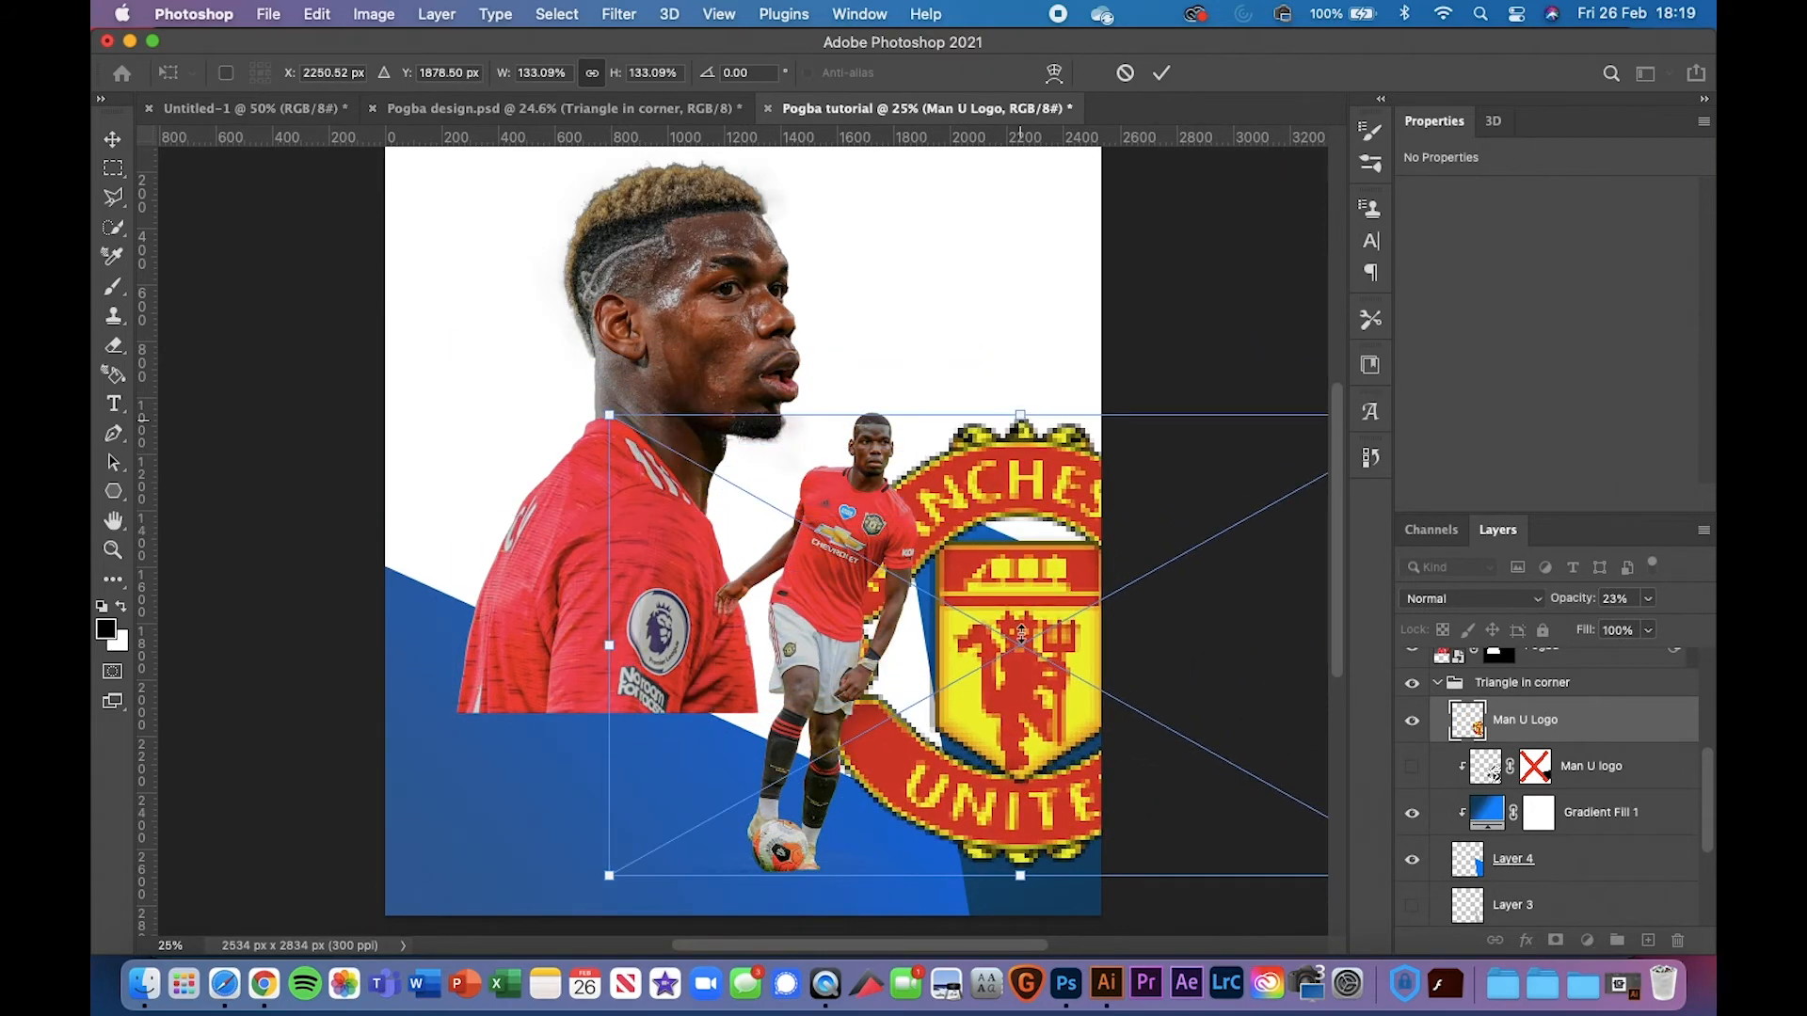
{"action": "left_click_drag", "start_coordinate": [1021, 625], "coordinate": [1039, 697]}
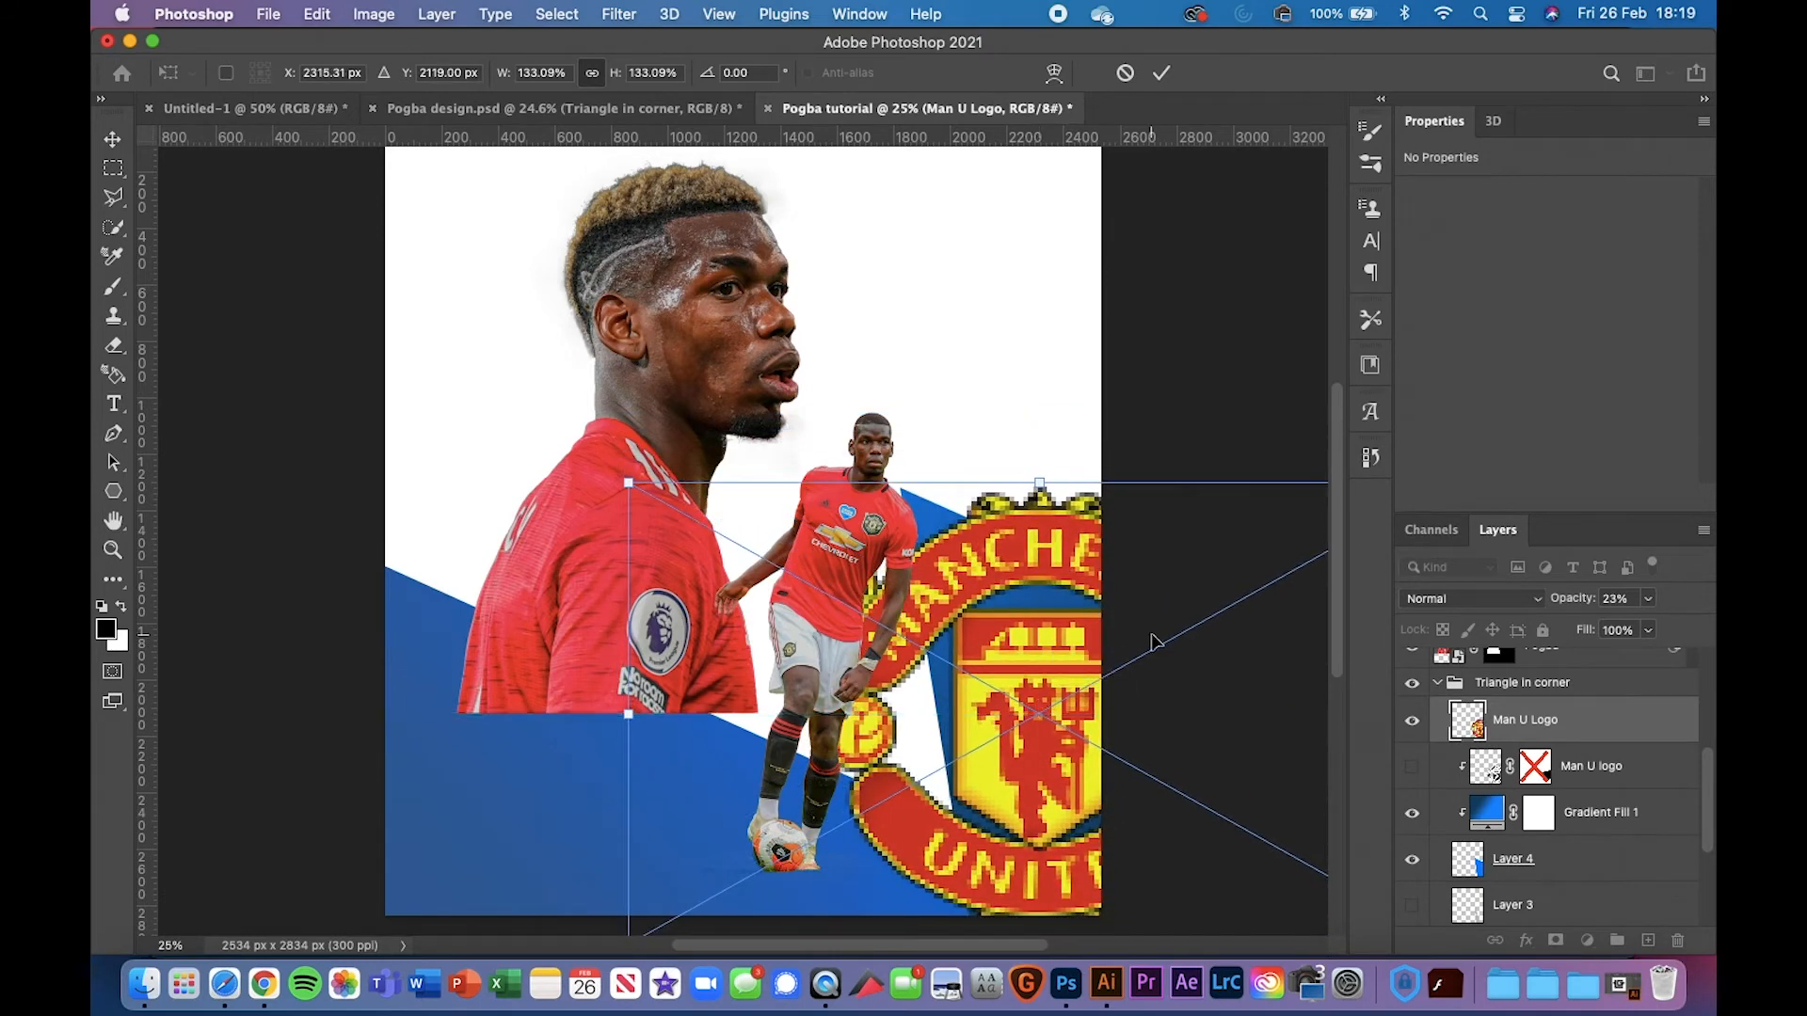
{"action": "key", "text": "Return"}
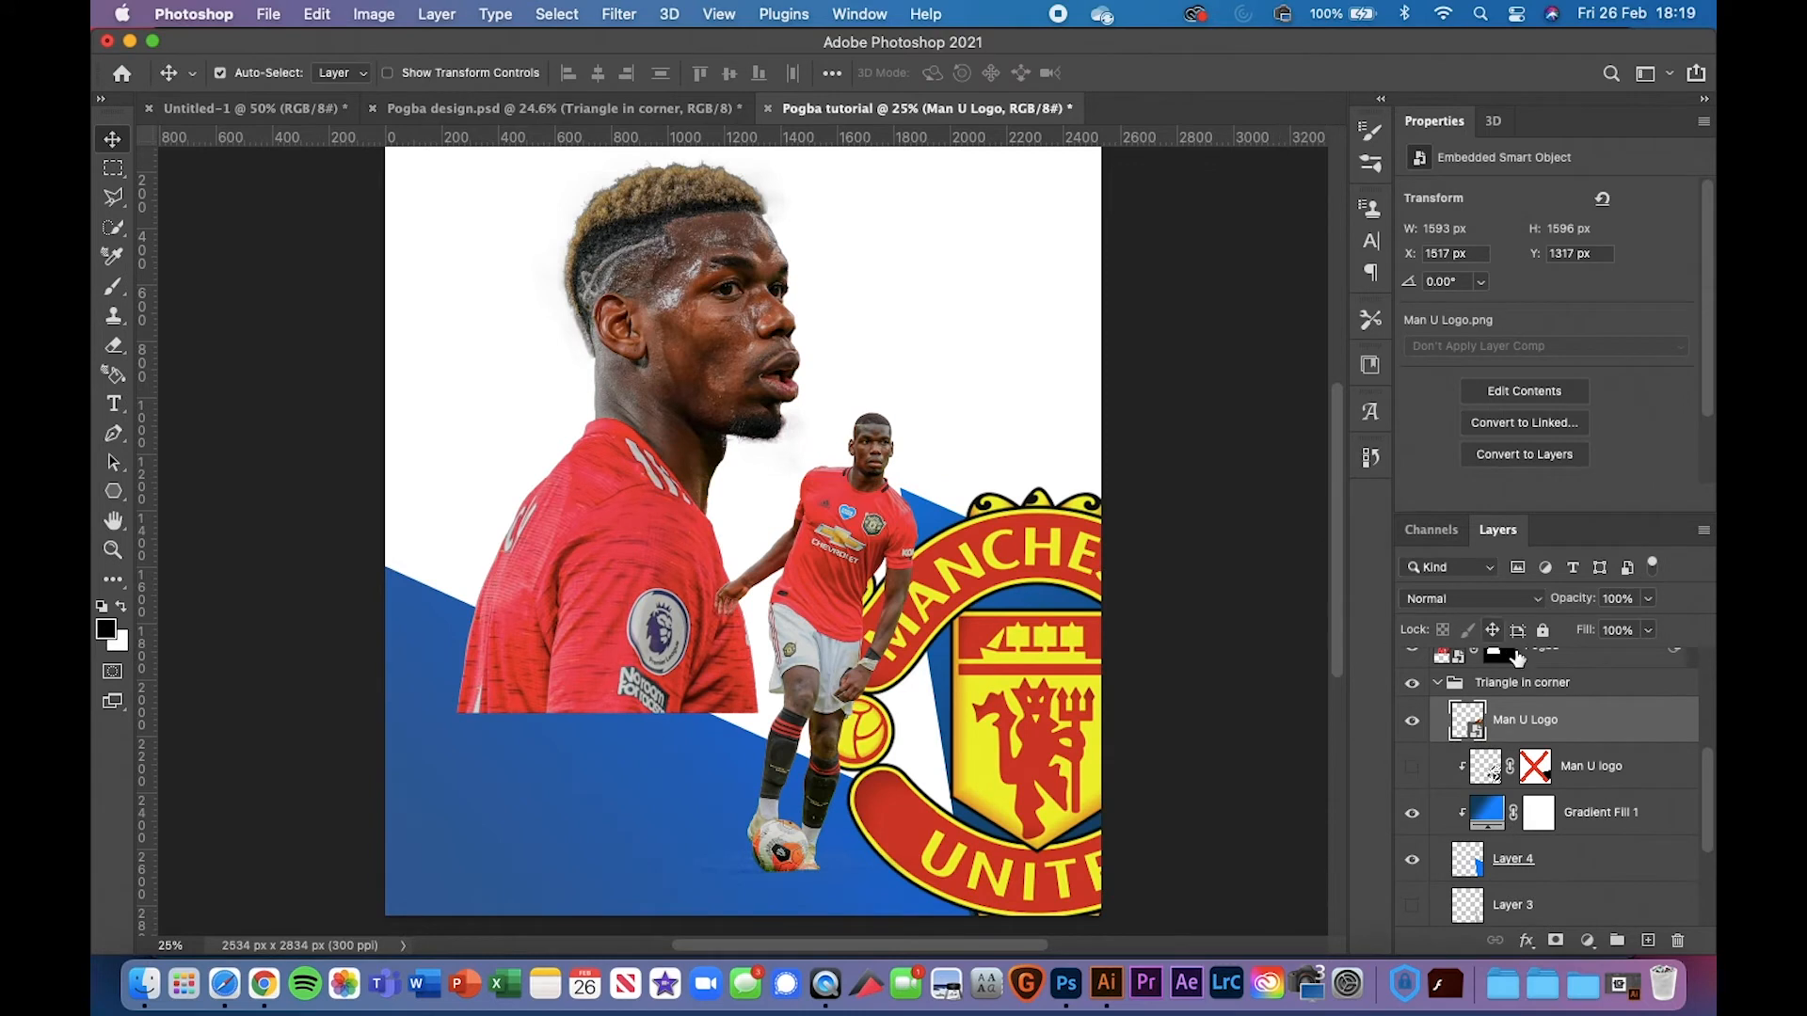
{"action": "left_click", "coordinate": [1500, 603]}
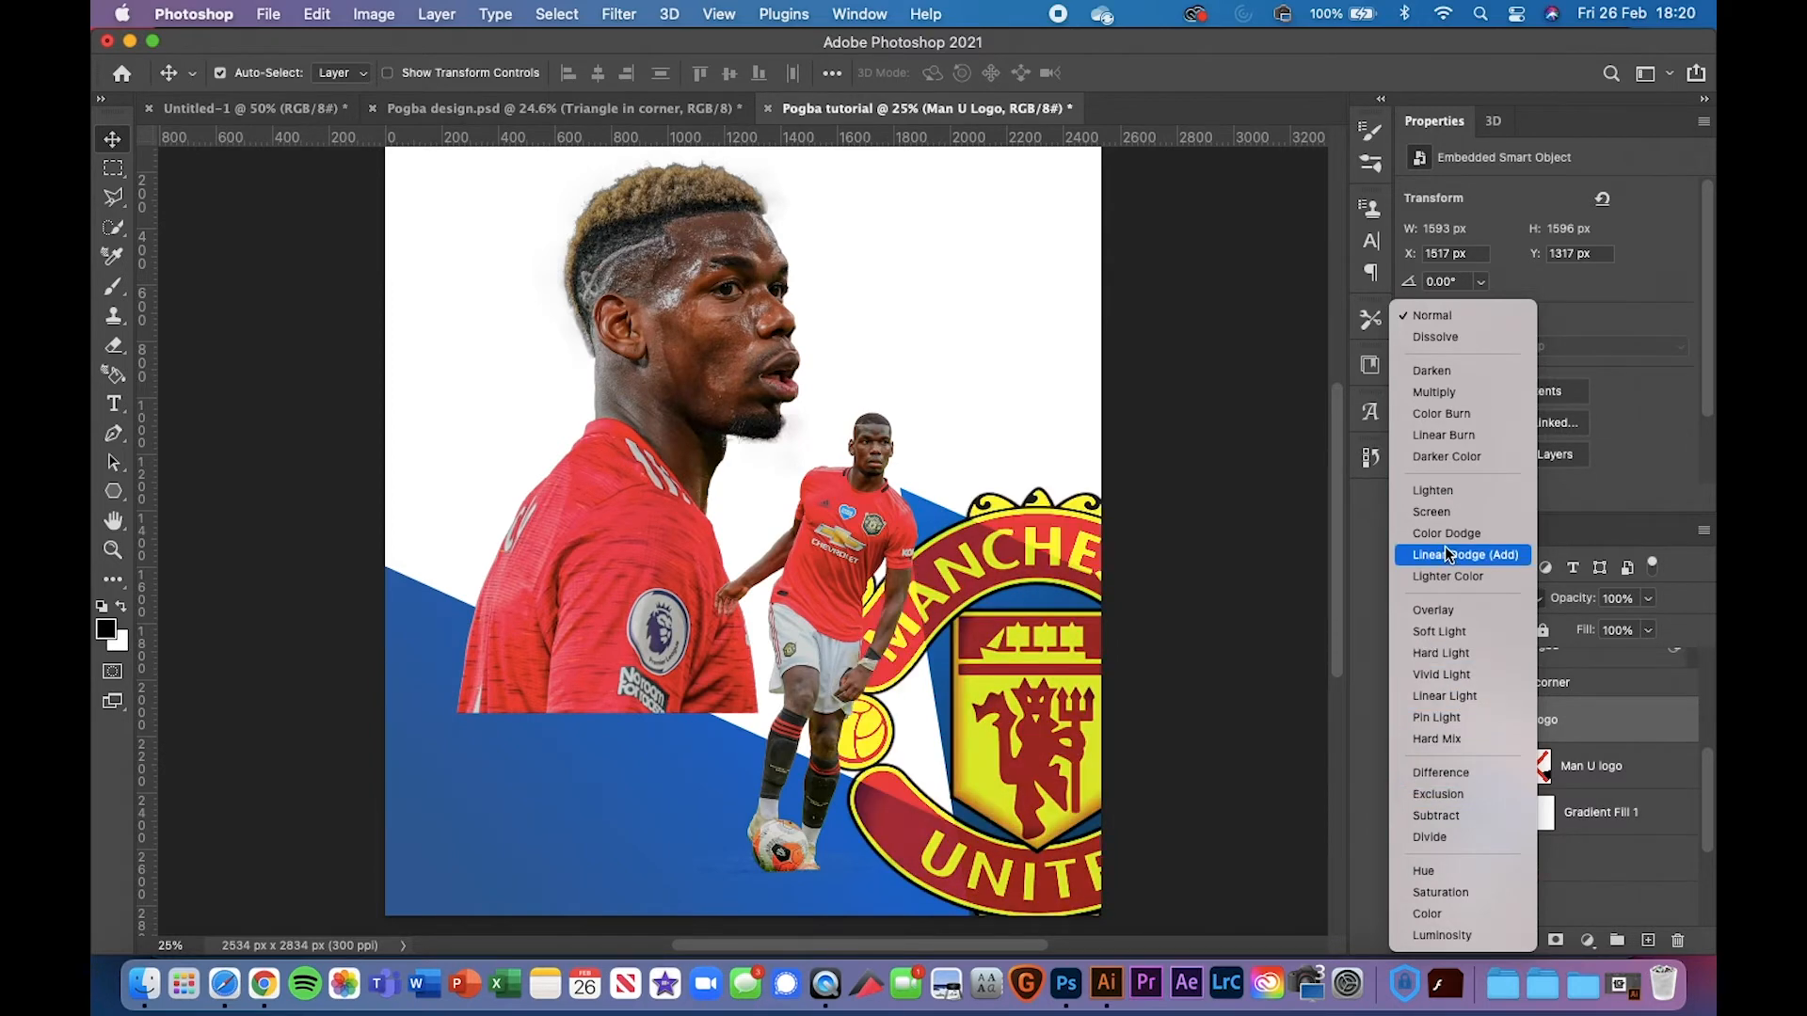
{"action": "left_click", "coordinate": [1231, 516]}
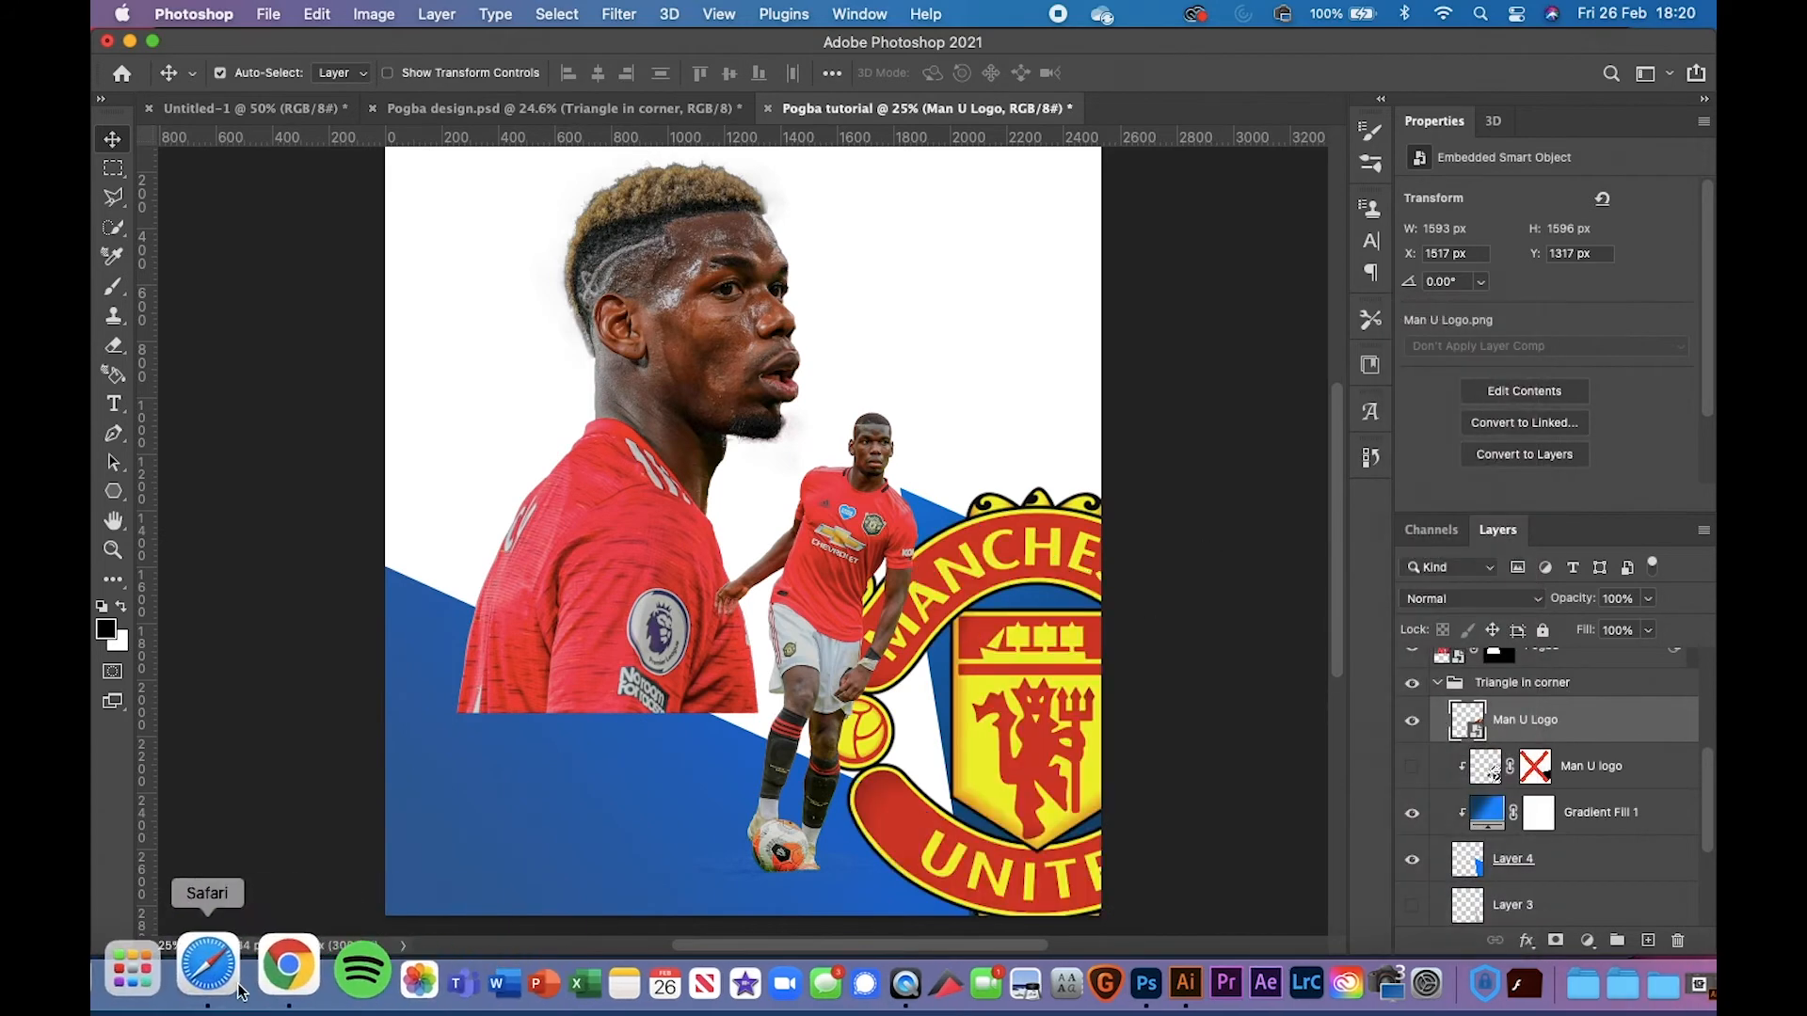
{"action": "left_click", "coordinate": [202, 986]}
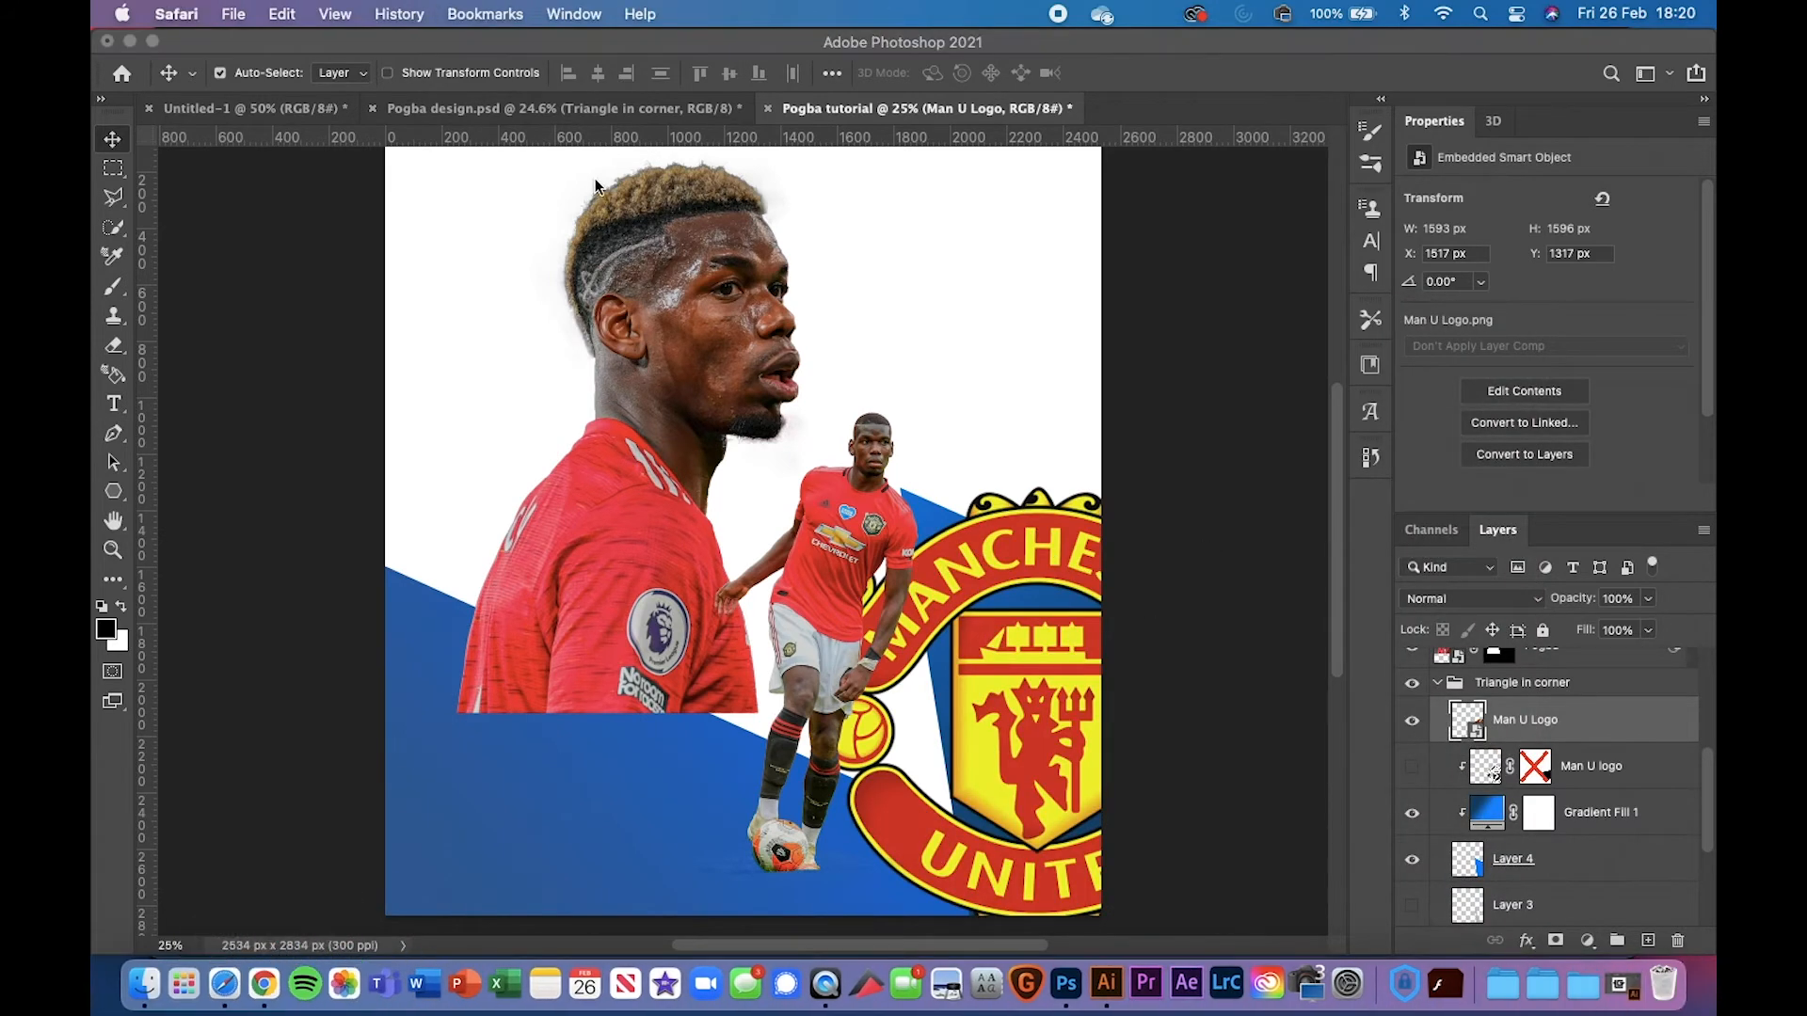
{"action": "left_click", "coordinate": [224, 985]}
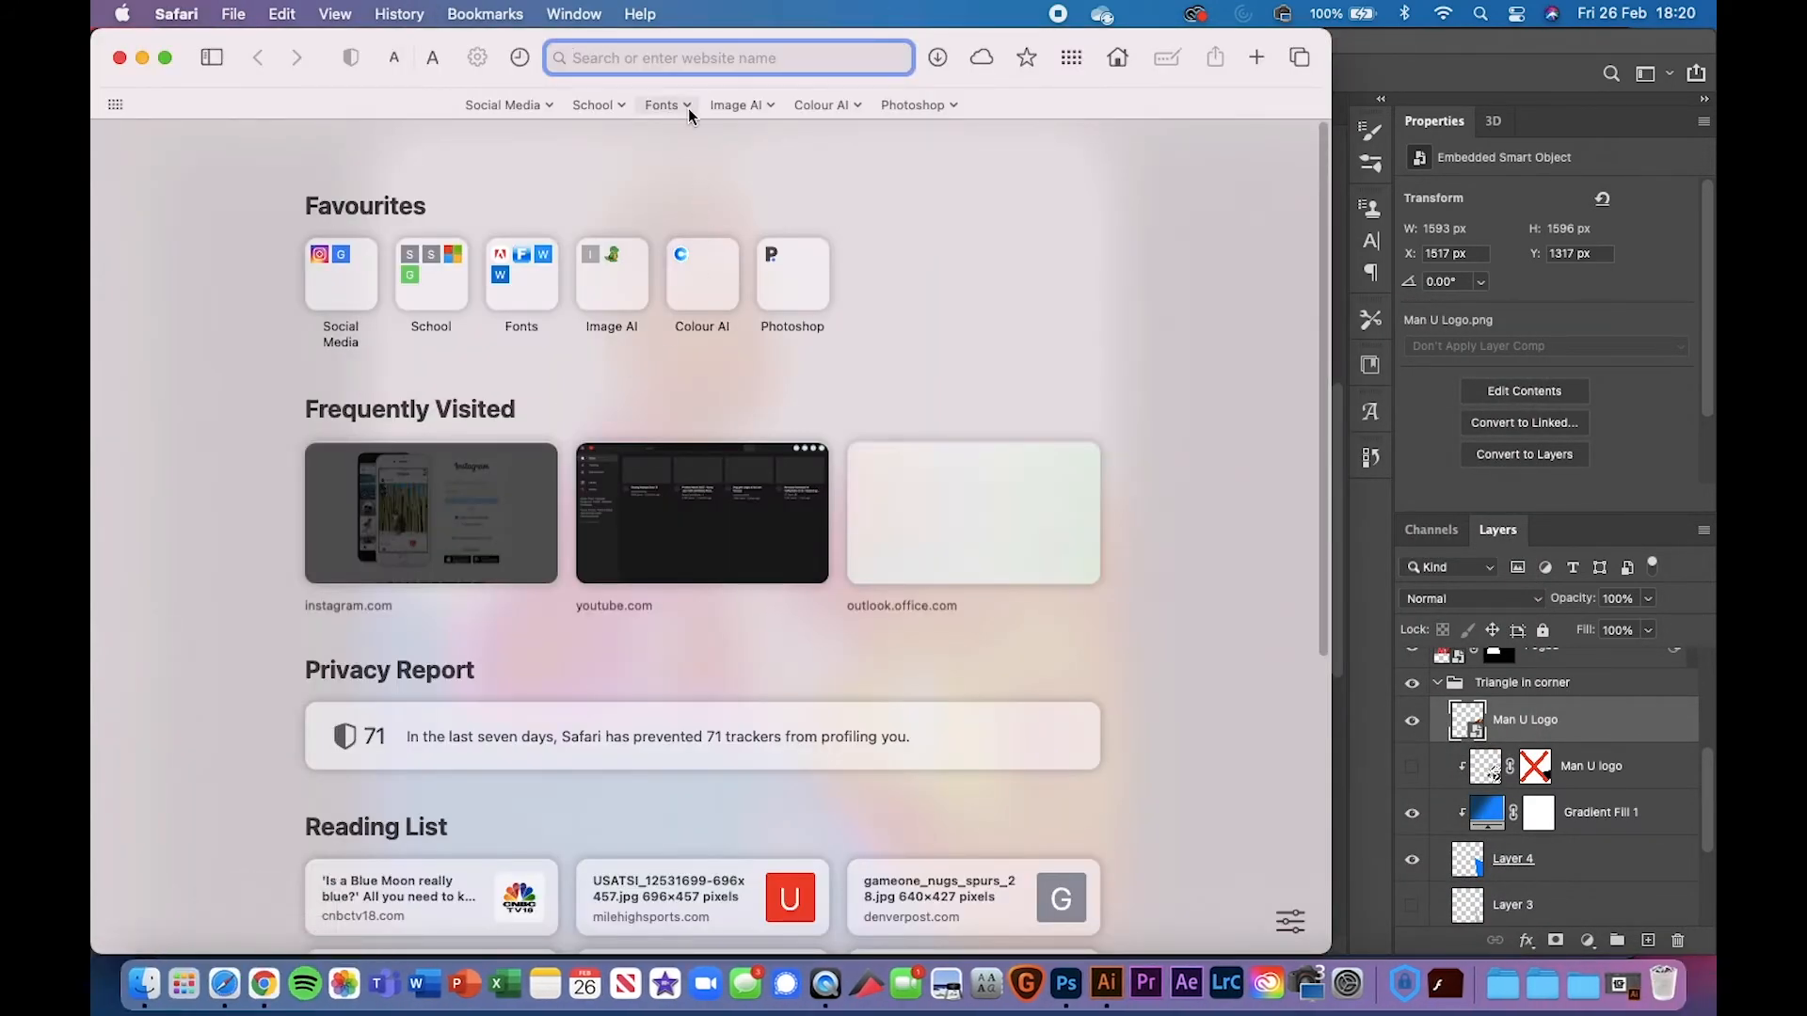
{"action": "type", "text": "manchestr u"}
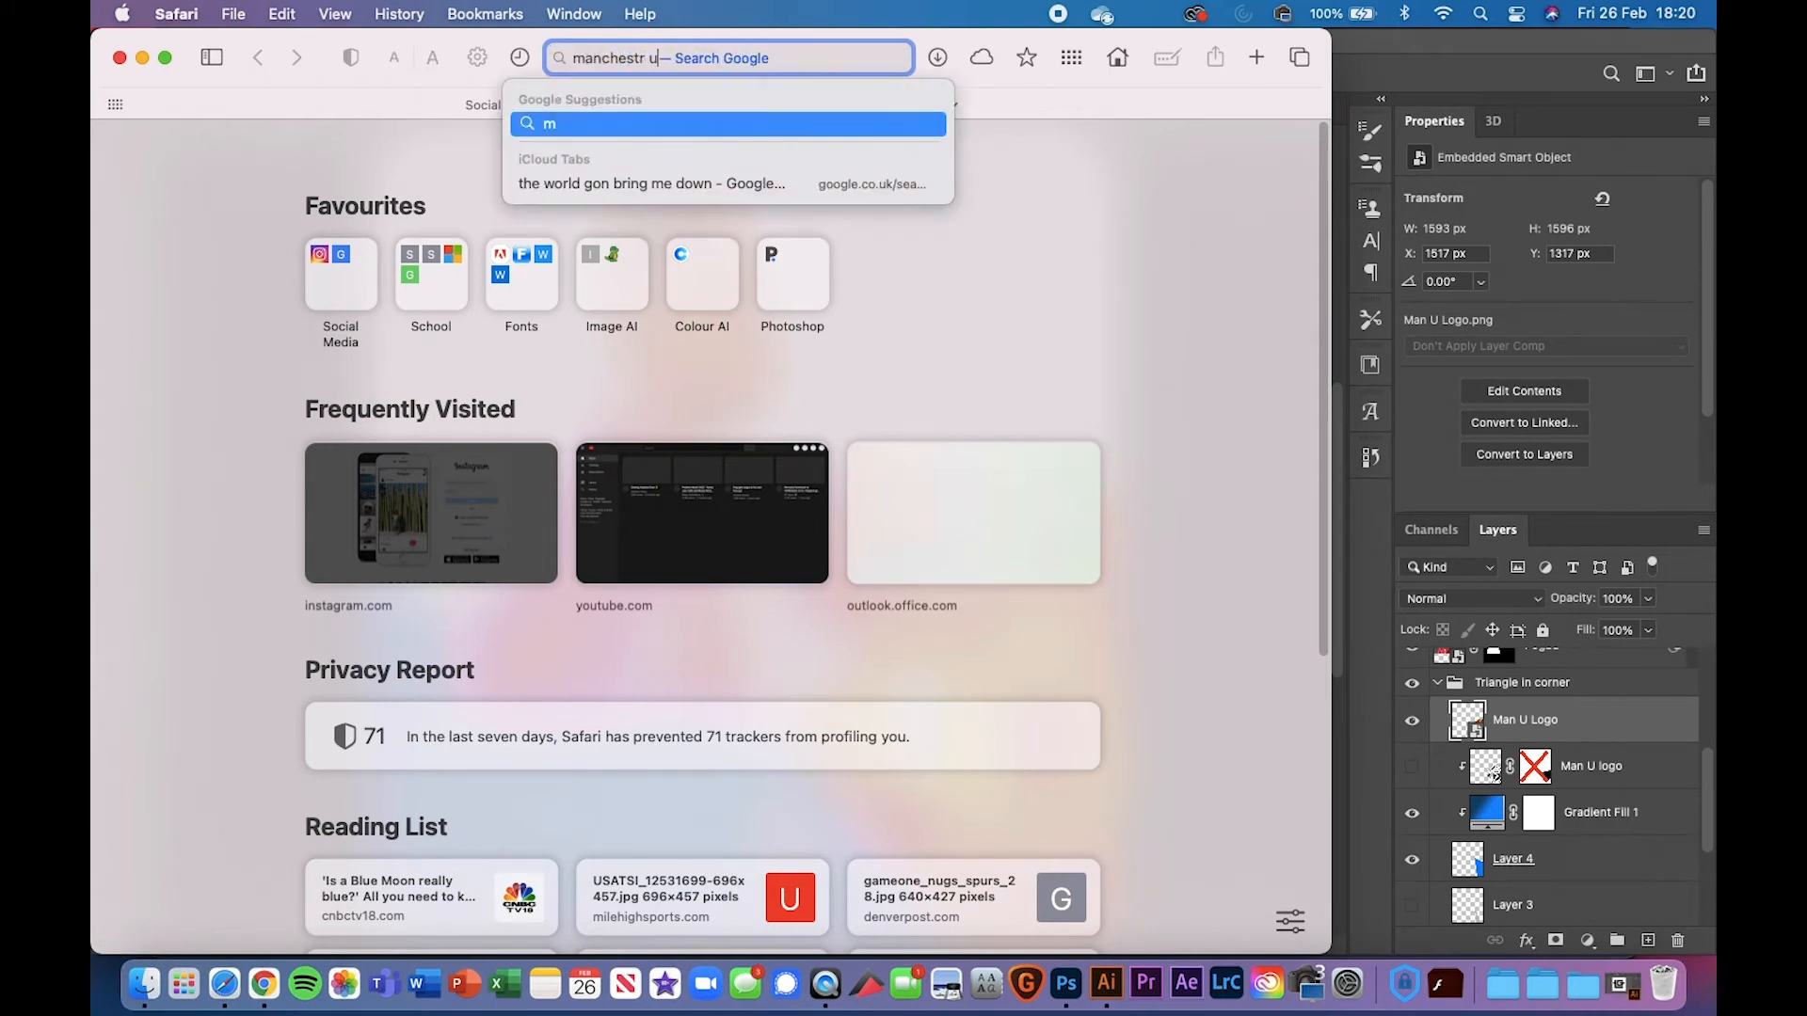
{"action": "type", "text": "nited logo "}
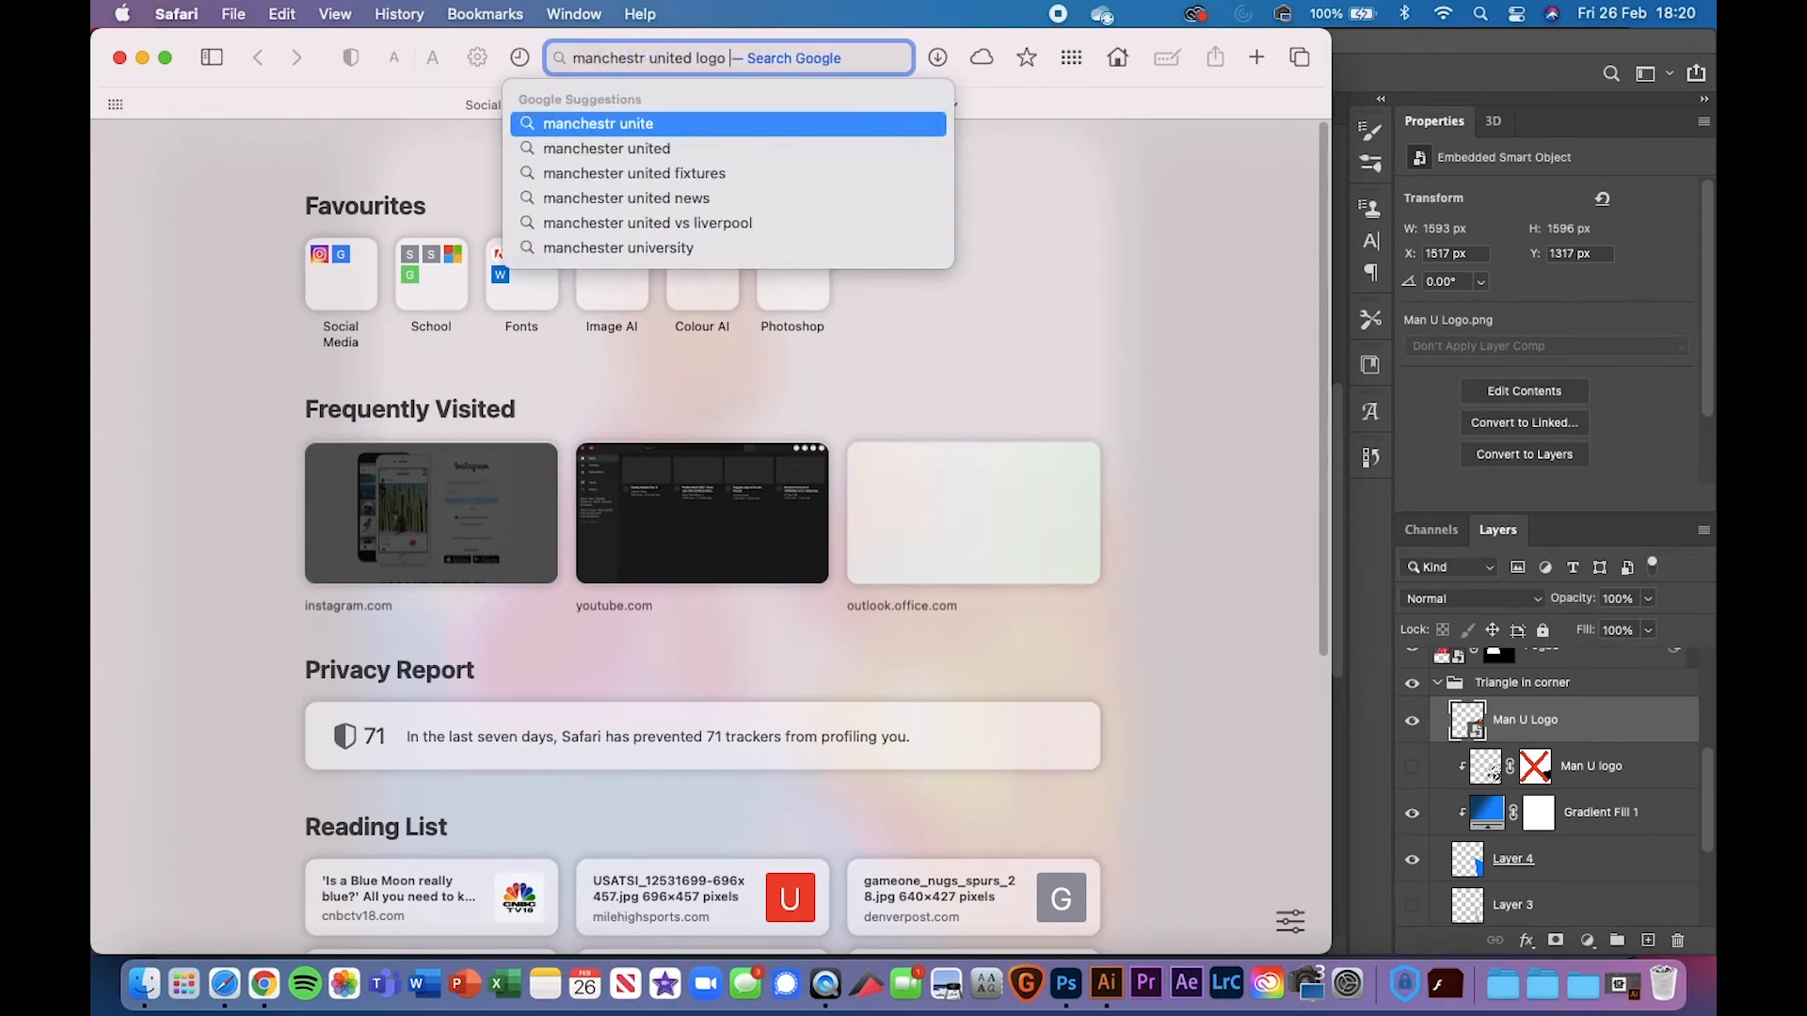
{"action": "type", "text": "blac"}
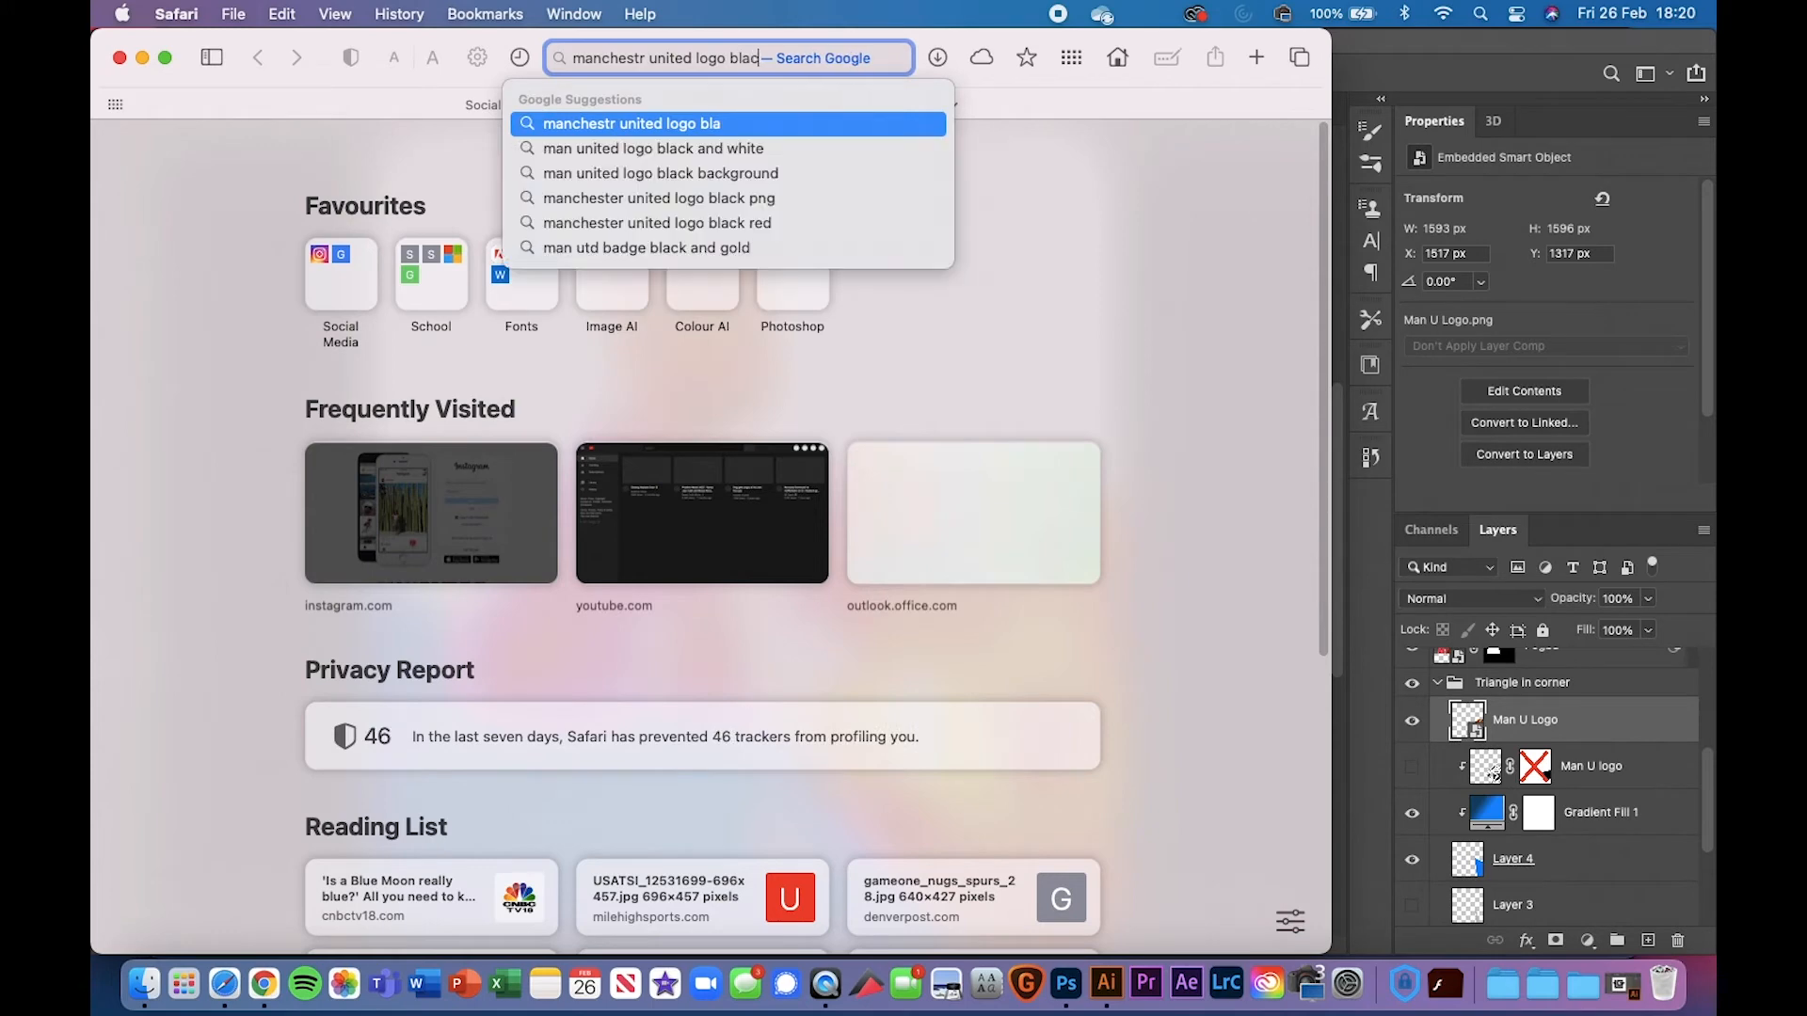
{"action": "type", "text": "k and white"}
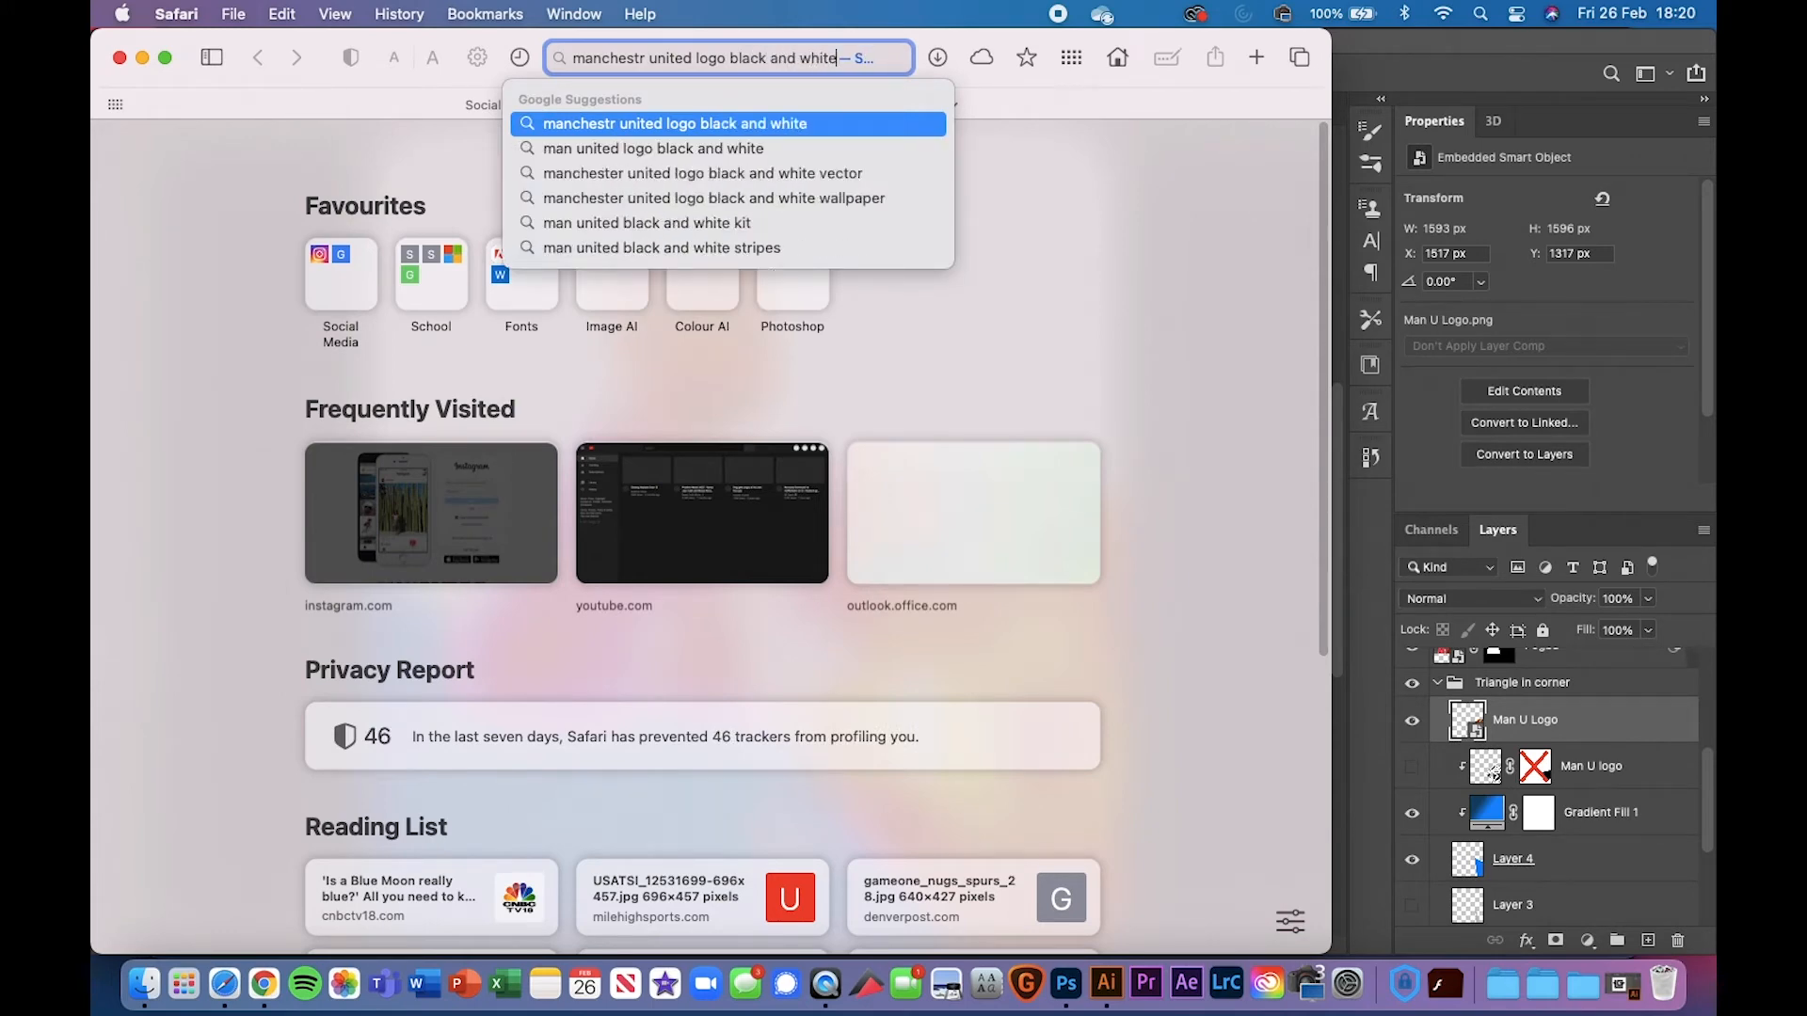
{"action": "key", "text": "Return"}
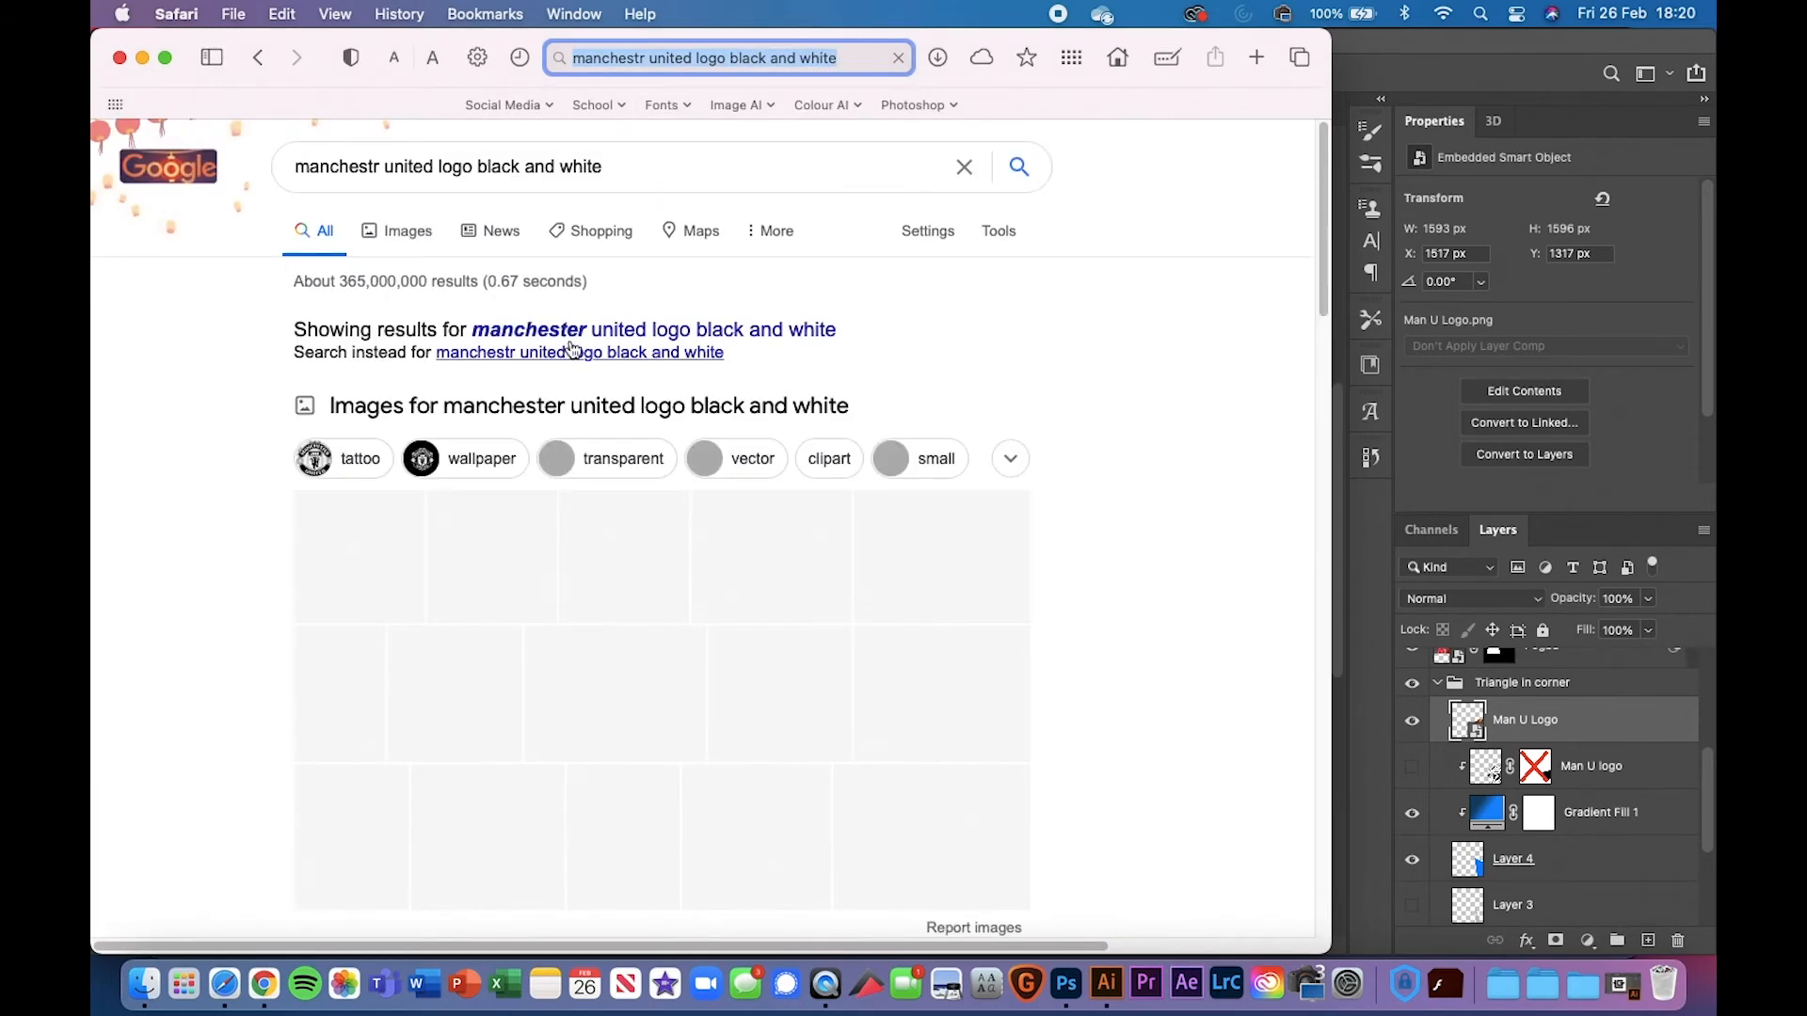
{"action": "left_click", "coordinate": [120, 60]}
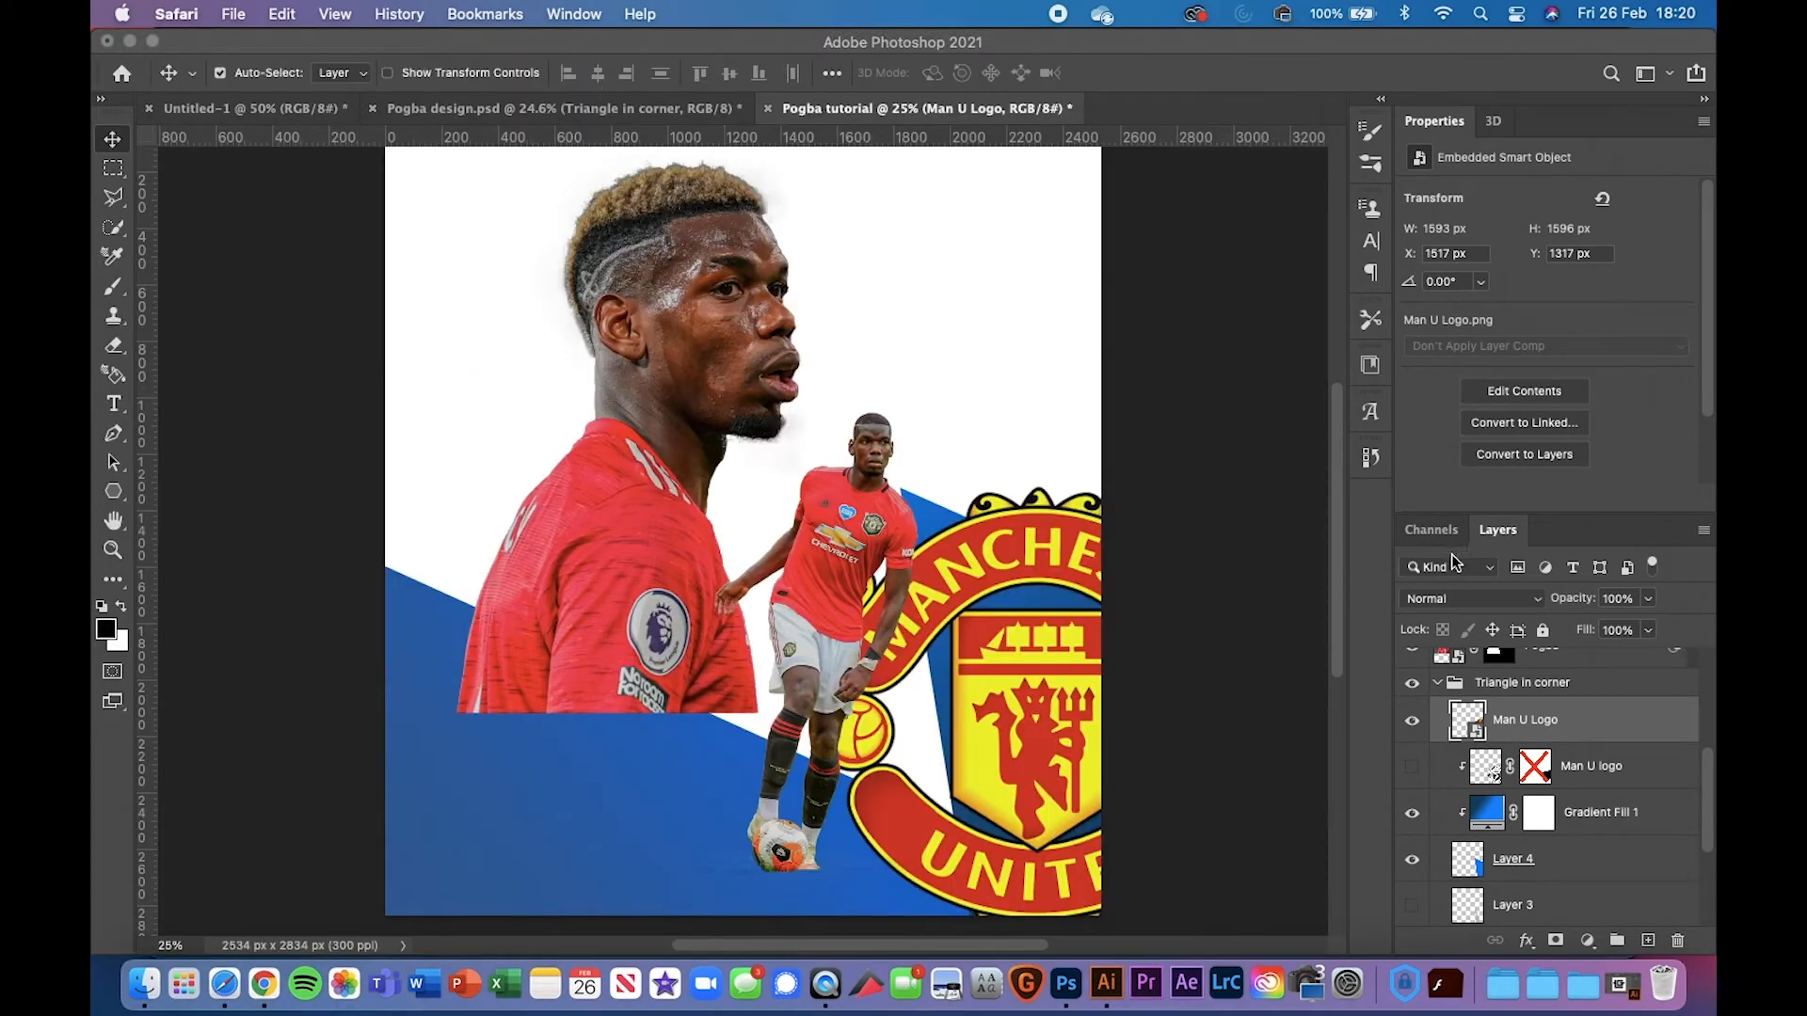
Delete the full-colour Man U Logo layer and show the faint Darken 23% crest layer instead
{"action": "left_click", "coordinate": [1586, 722]}
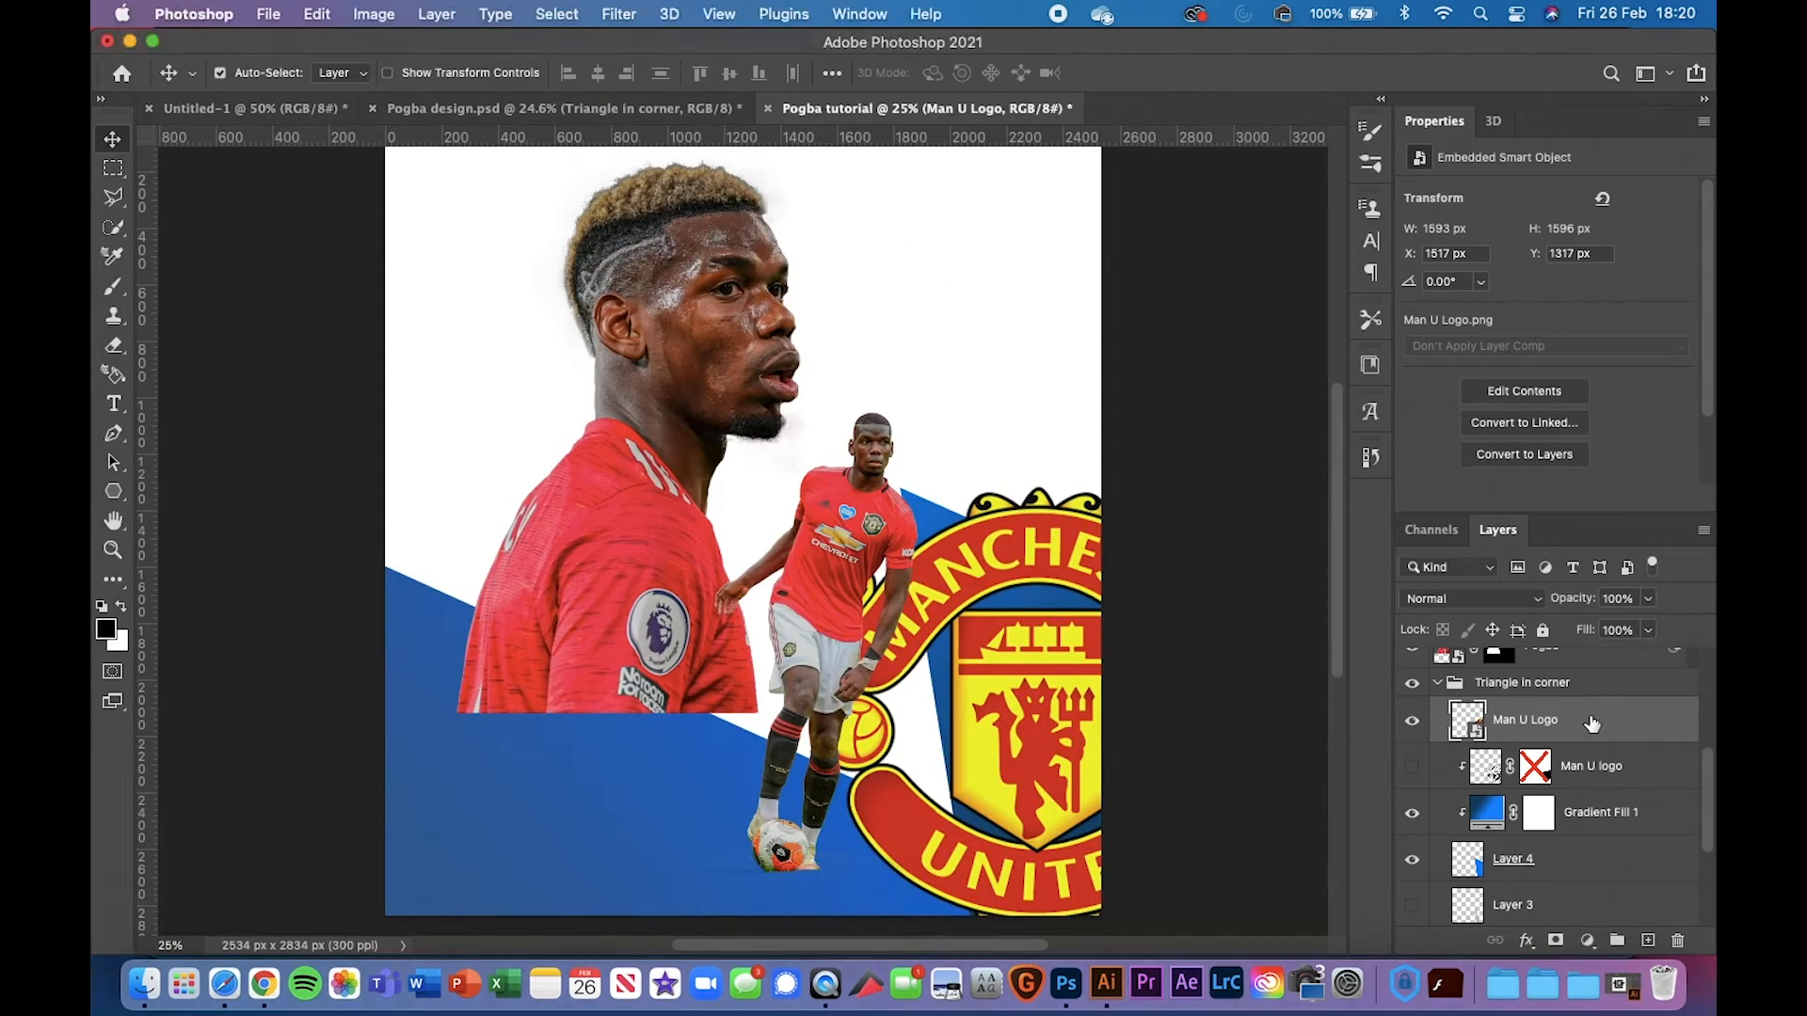
{"action": "key", "text": "BackSpace"}
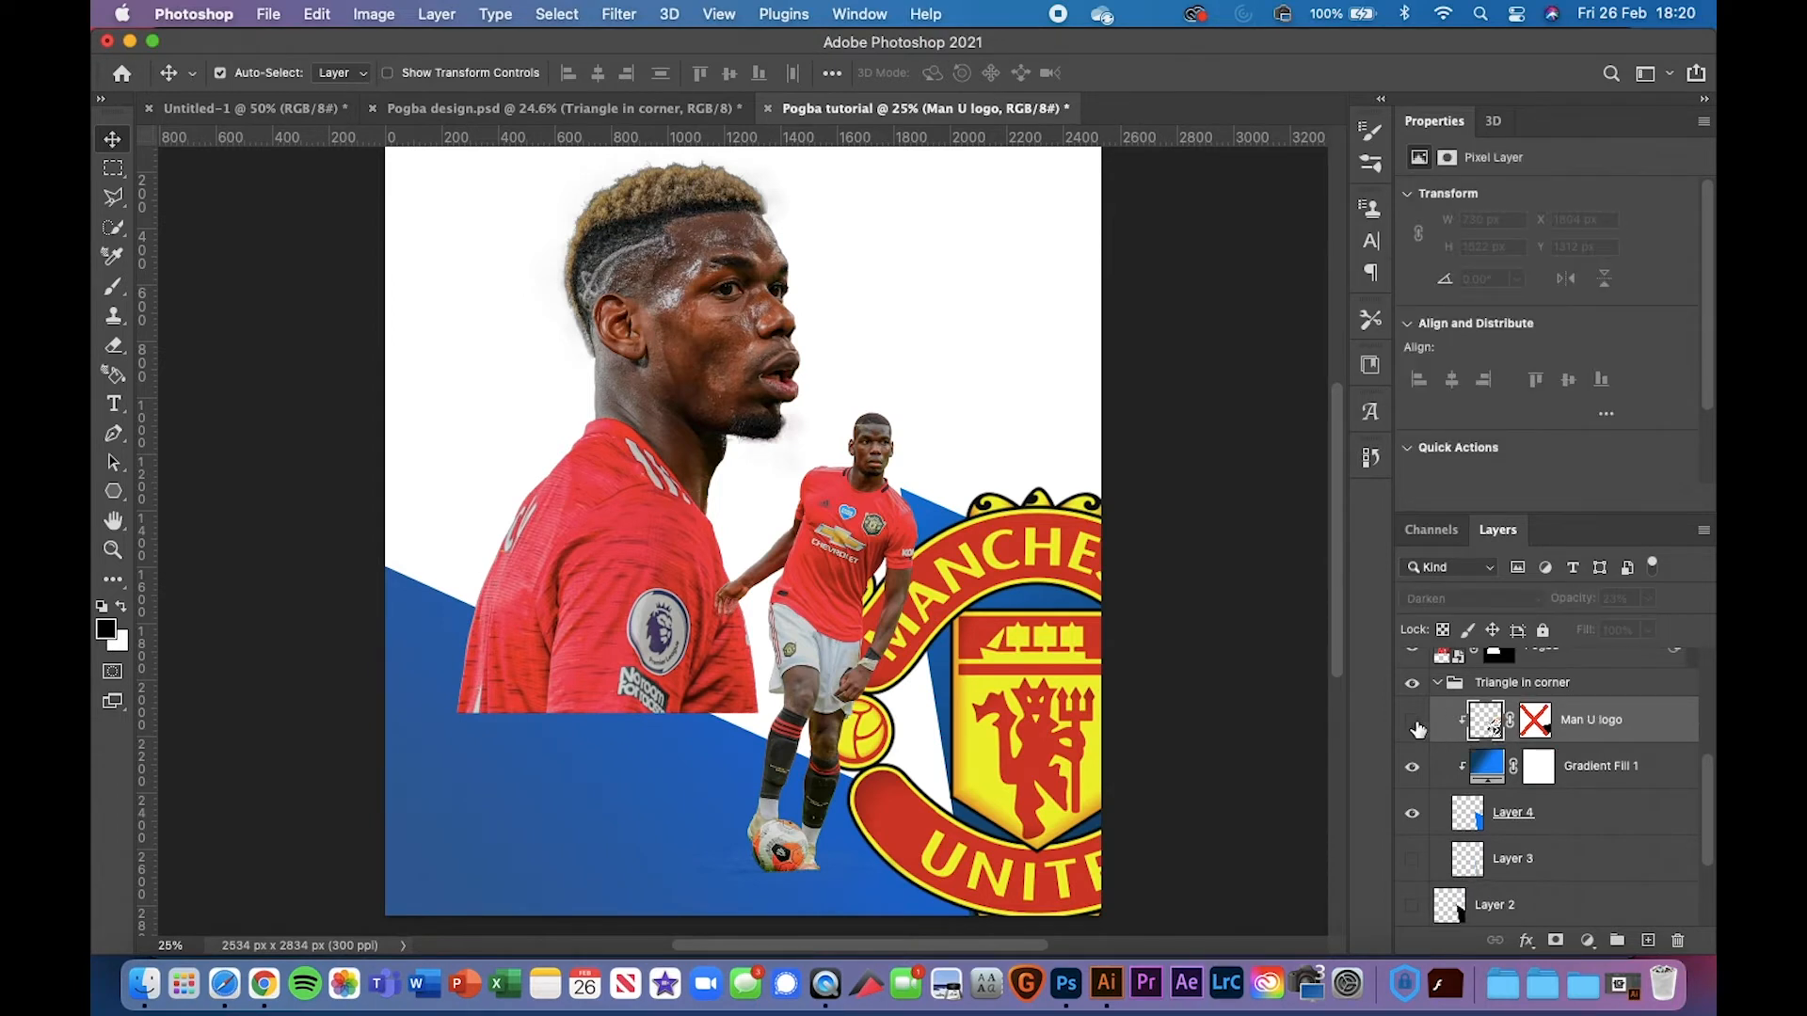
{"action": "left_click", "coordinate": [1412, 721]}
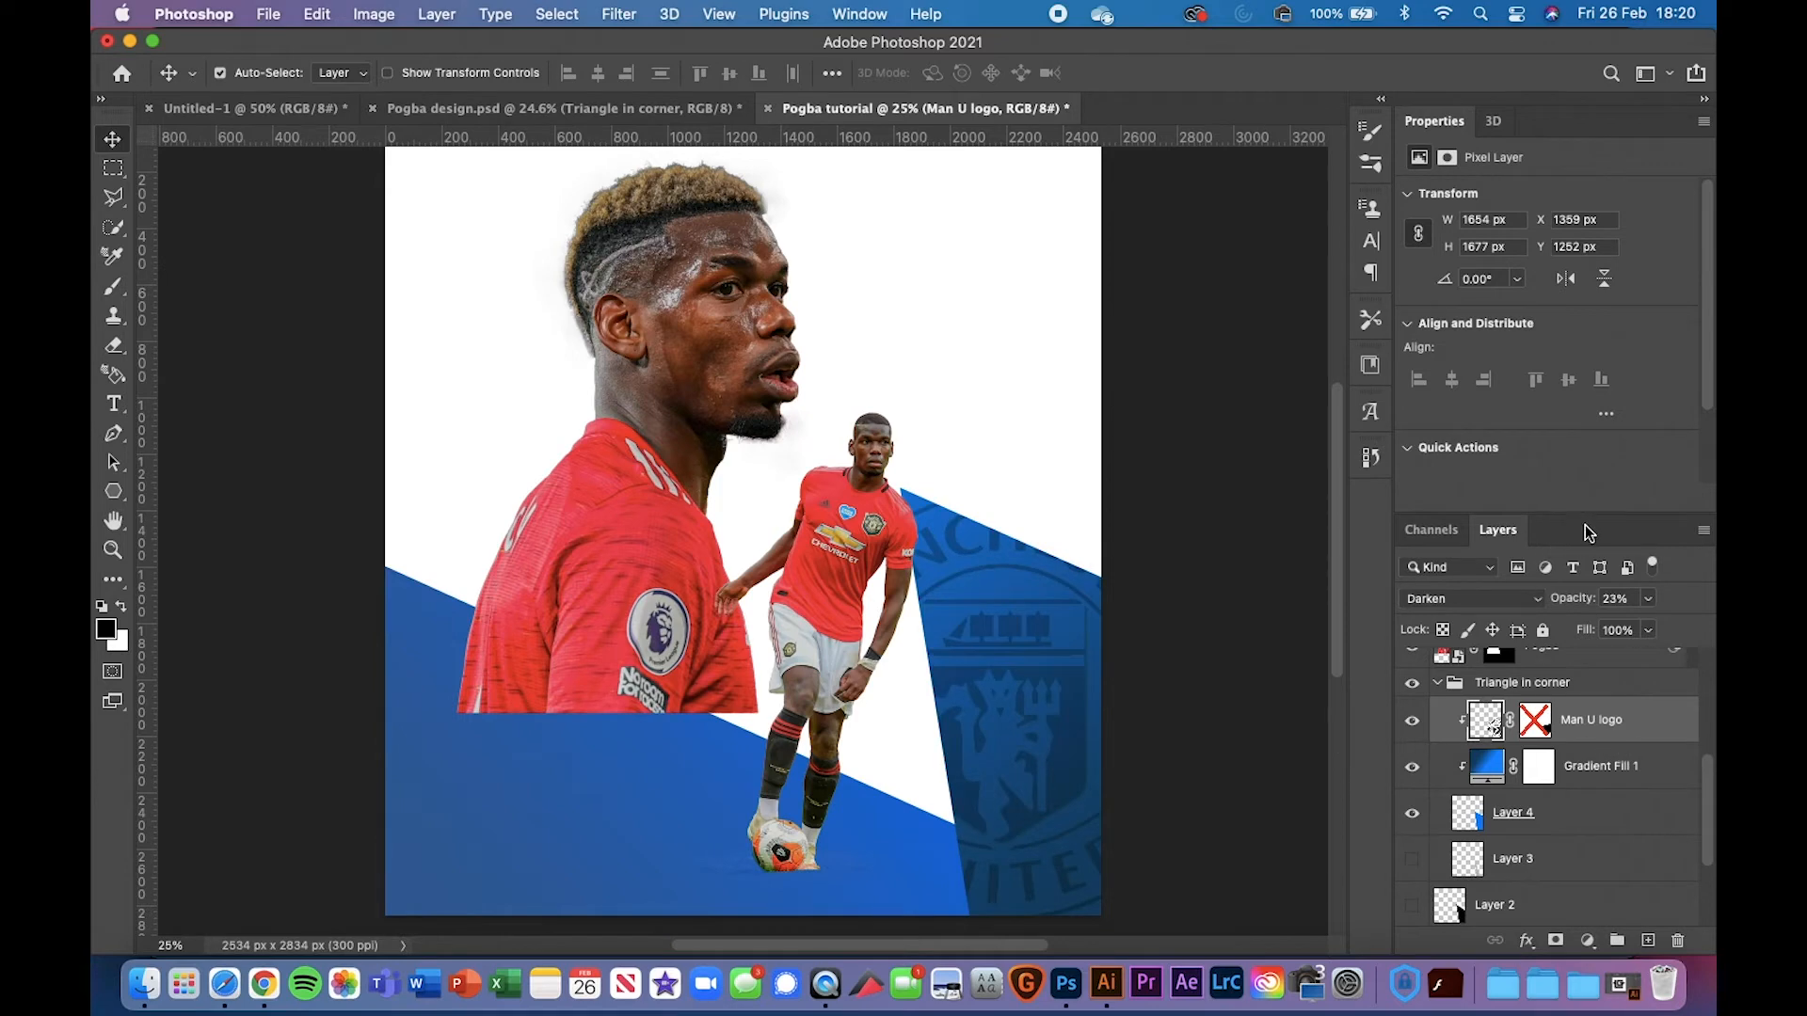
{"action": "key", "text": "super+minus"}
{"action": "key", "text": "super+minus"}
{"action": "key", "text": "super+plus"}
{"action": "key", "text": "super+plus"}
{"action": "key", "text": "super+plus"}
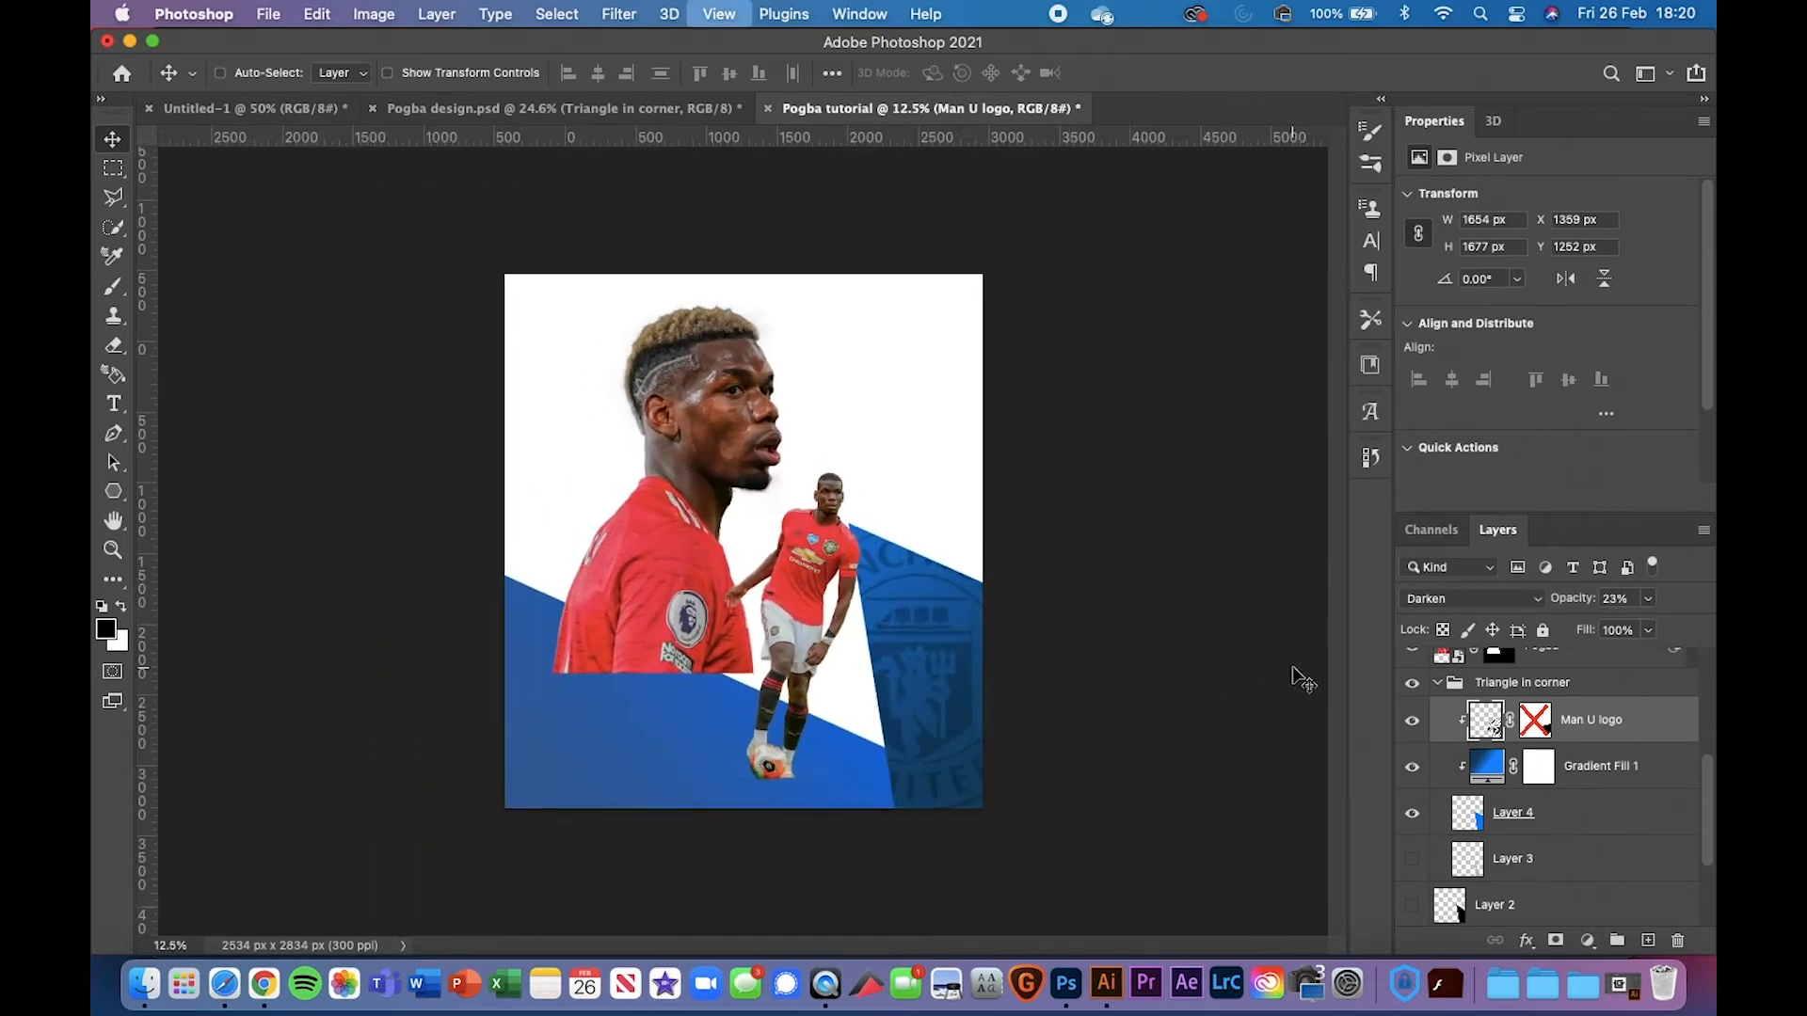
{"action": "scroll", "coordinate": [798, 737], "scroll_direction": "down", "scroll_amount": 5}
{"action": "scroll", "coordinate": [798, 737], "scroll_direction": "left", "scroll_amount": 1}
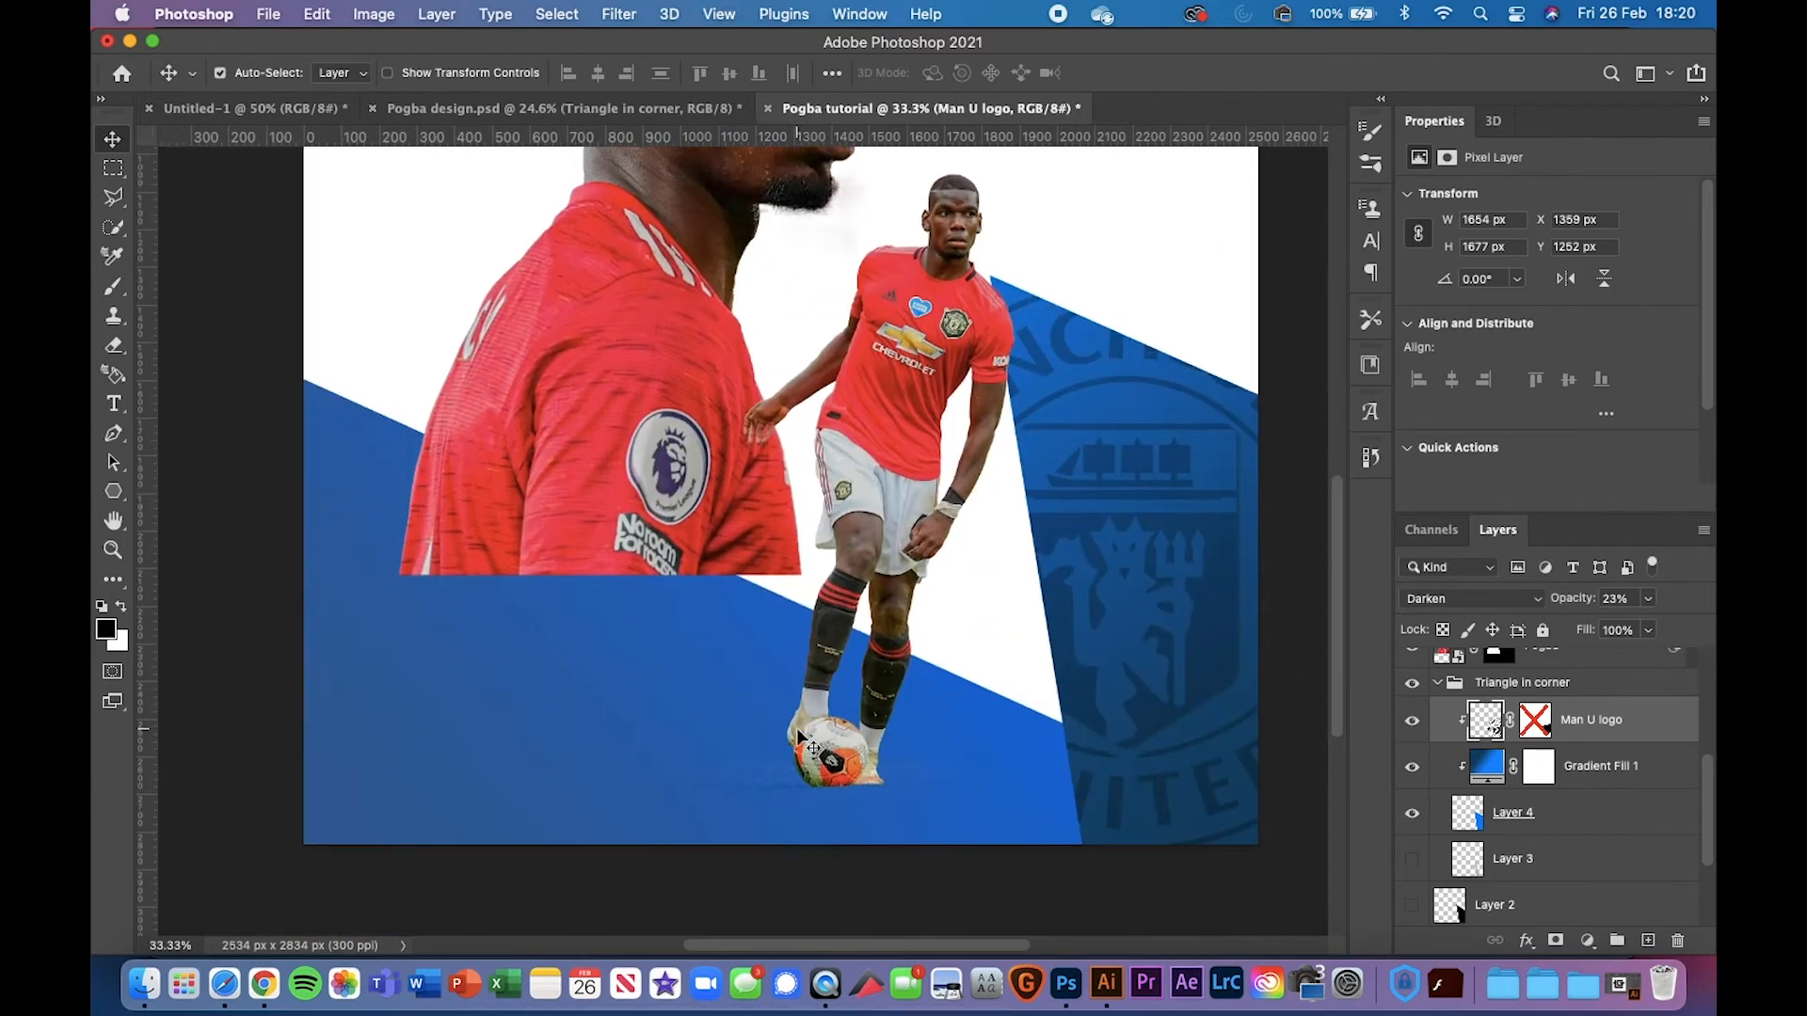
{"action": "scroll", "coordinate": [990, 610], "scroll_direction": "up", "scroll_amount": 5}
{"action": "scroll", "coordinate": [990, 610], "scroll_direction": "left", "scroll_amount": 2}
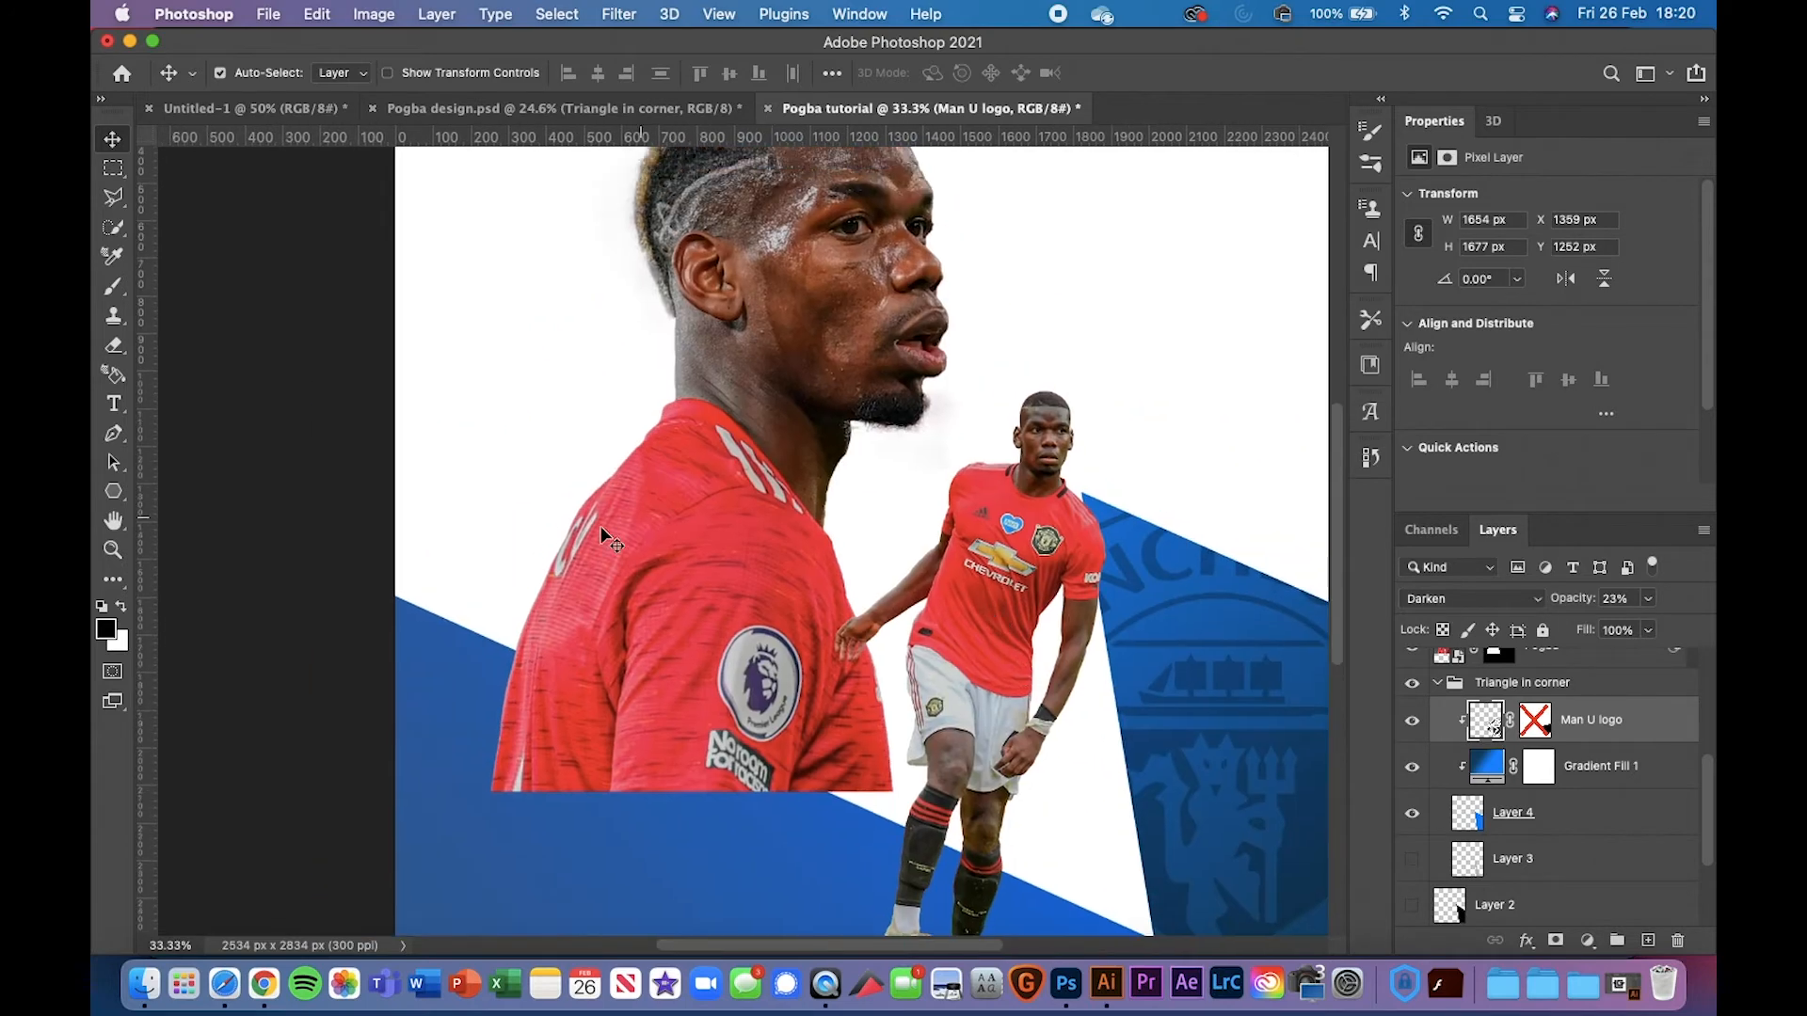
{"action": "scroll", "coordinate": [799, 525], "scroll_direction": "down", "scroll_amount": 2}
{"action": "scroll", "coordinate": [799, 525], "scroll_direction": "right", "scroll_amount": 1}
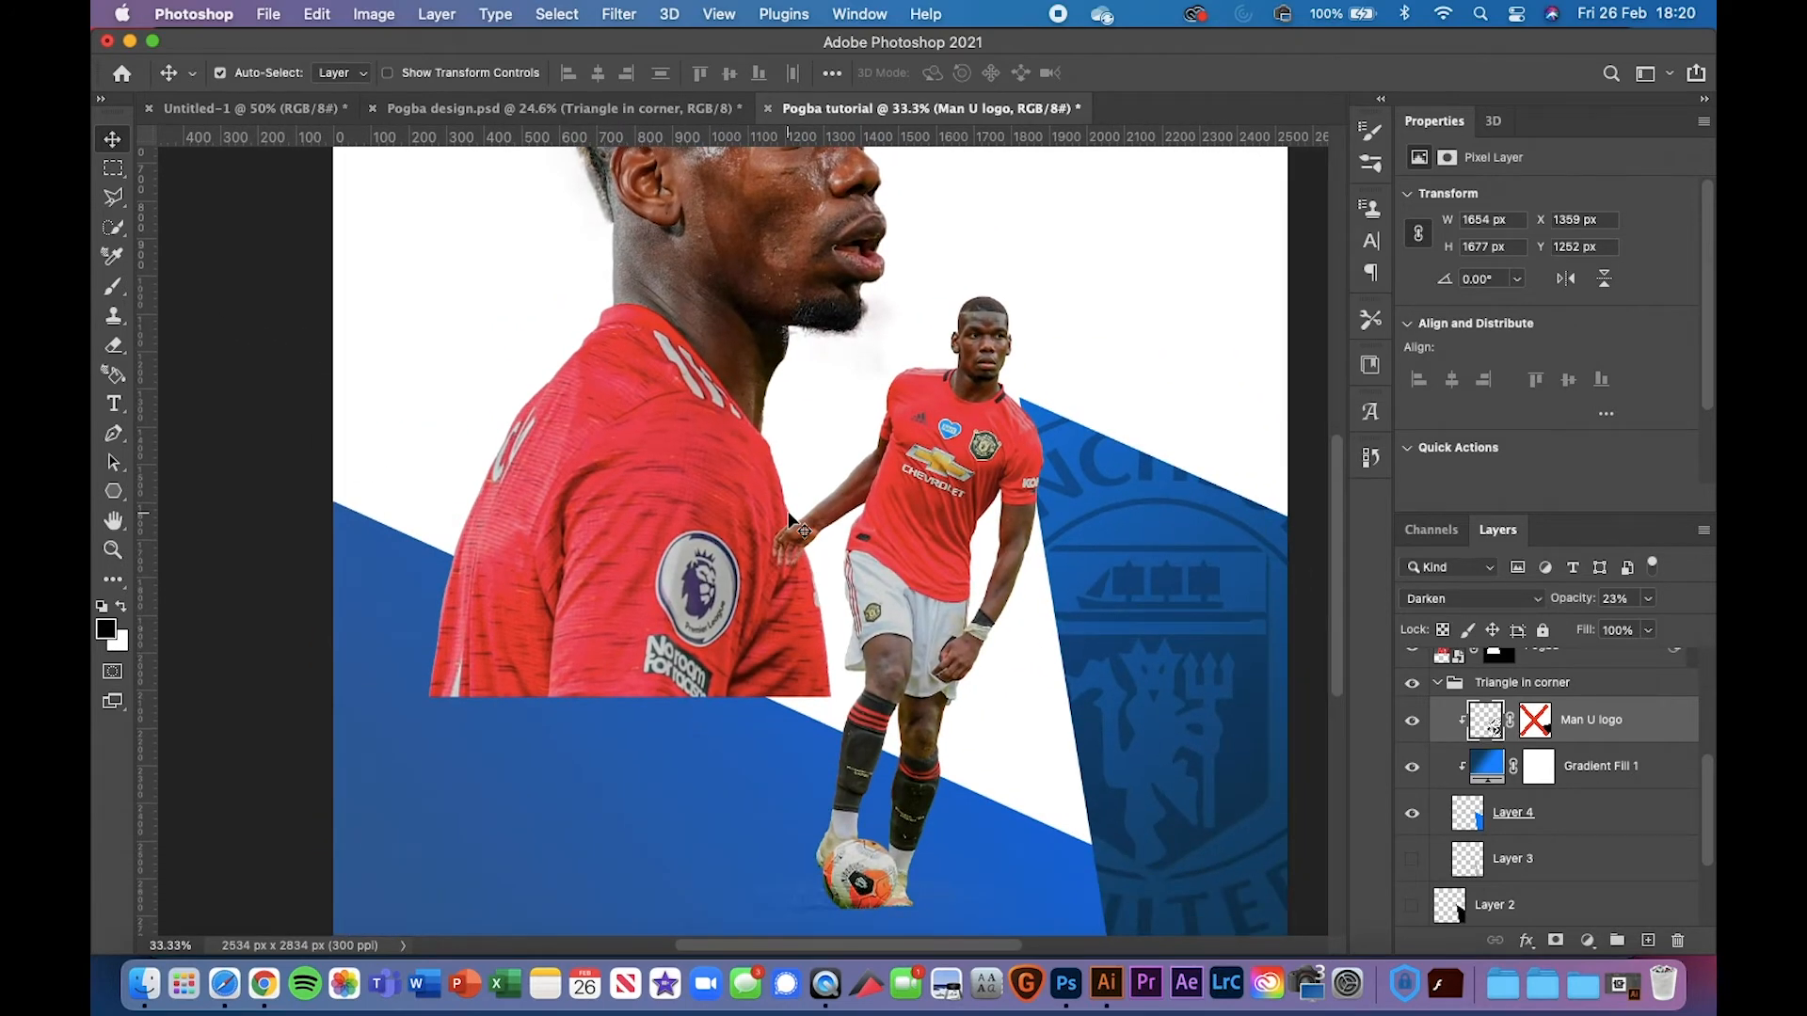
{"action": "scroll", "coordinate": [1000, 645], "scroll_direction": "right", "scroll_amount": 2}
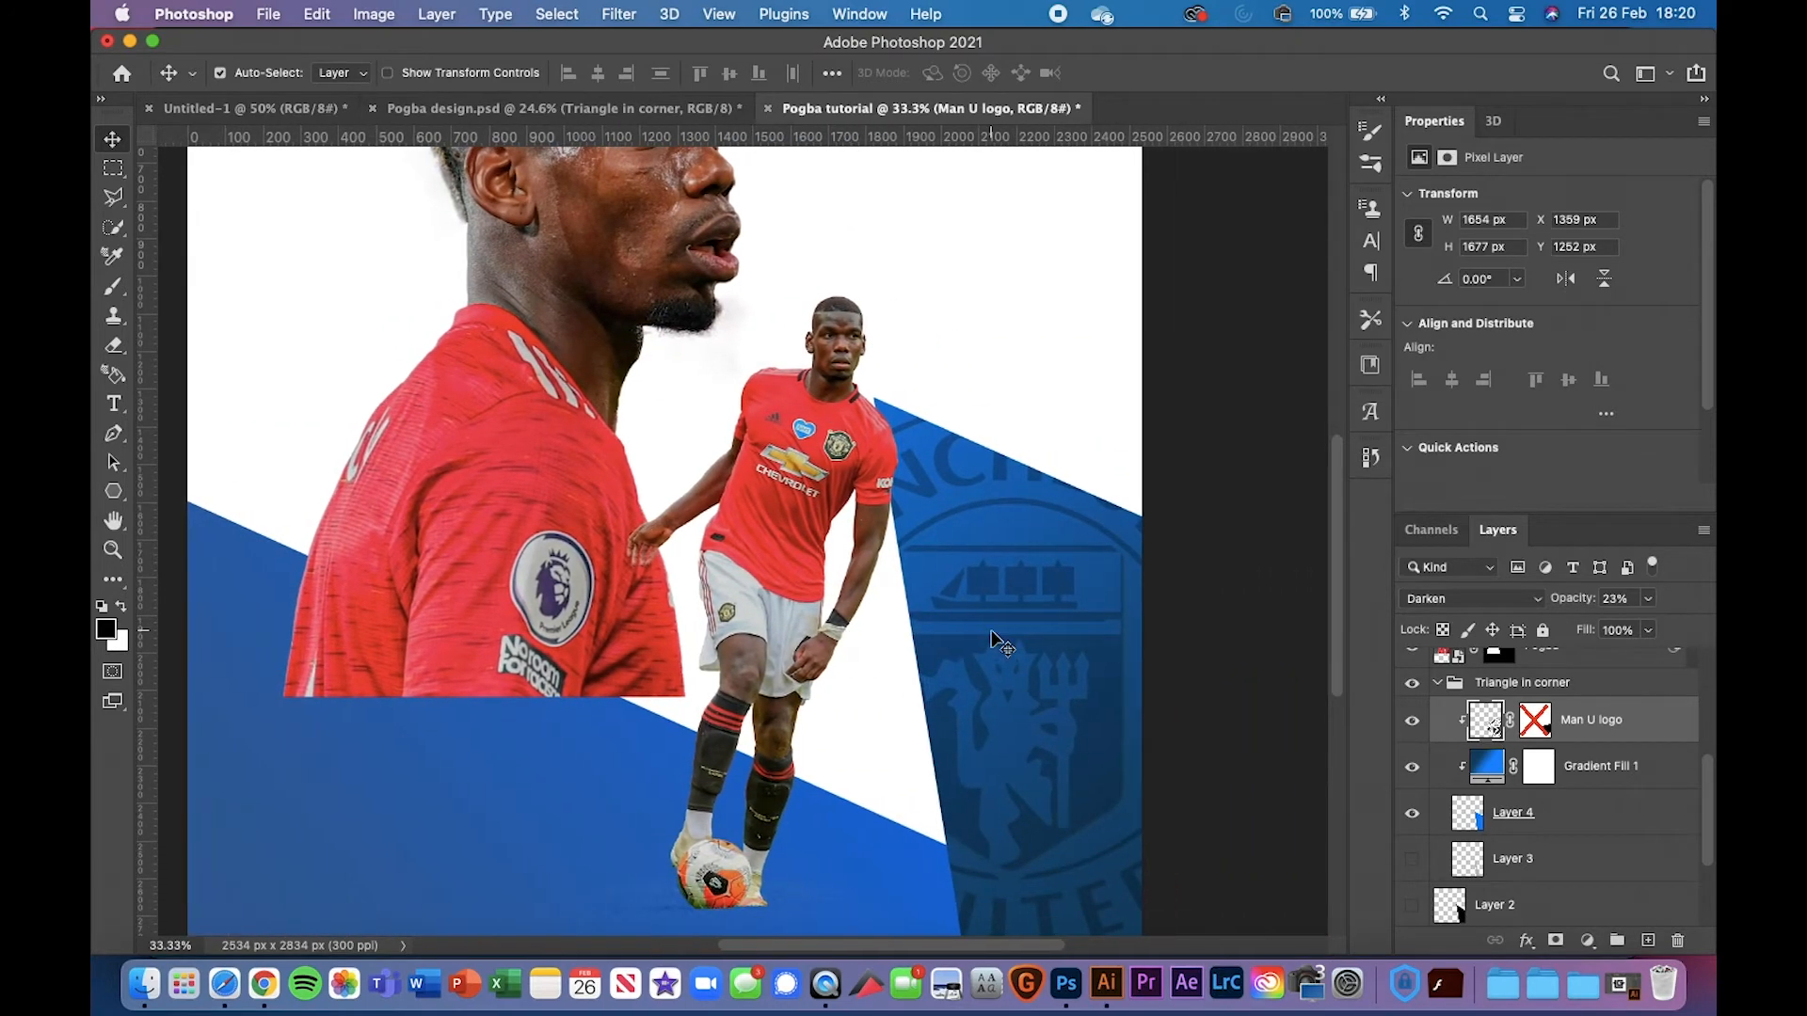
{"action": "scroll", "coordinate": [263, 461], "scroll_direction": "up", "scroll_amount": 5}
{"action": "scroll", "coordinate": [263, 462], "scroll_direction": "left", "scroll_amount": 1}
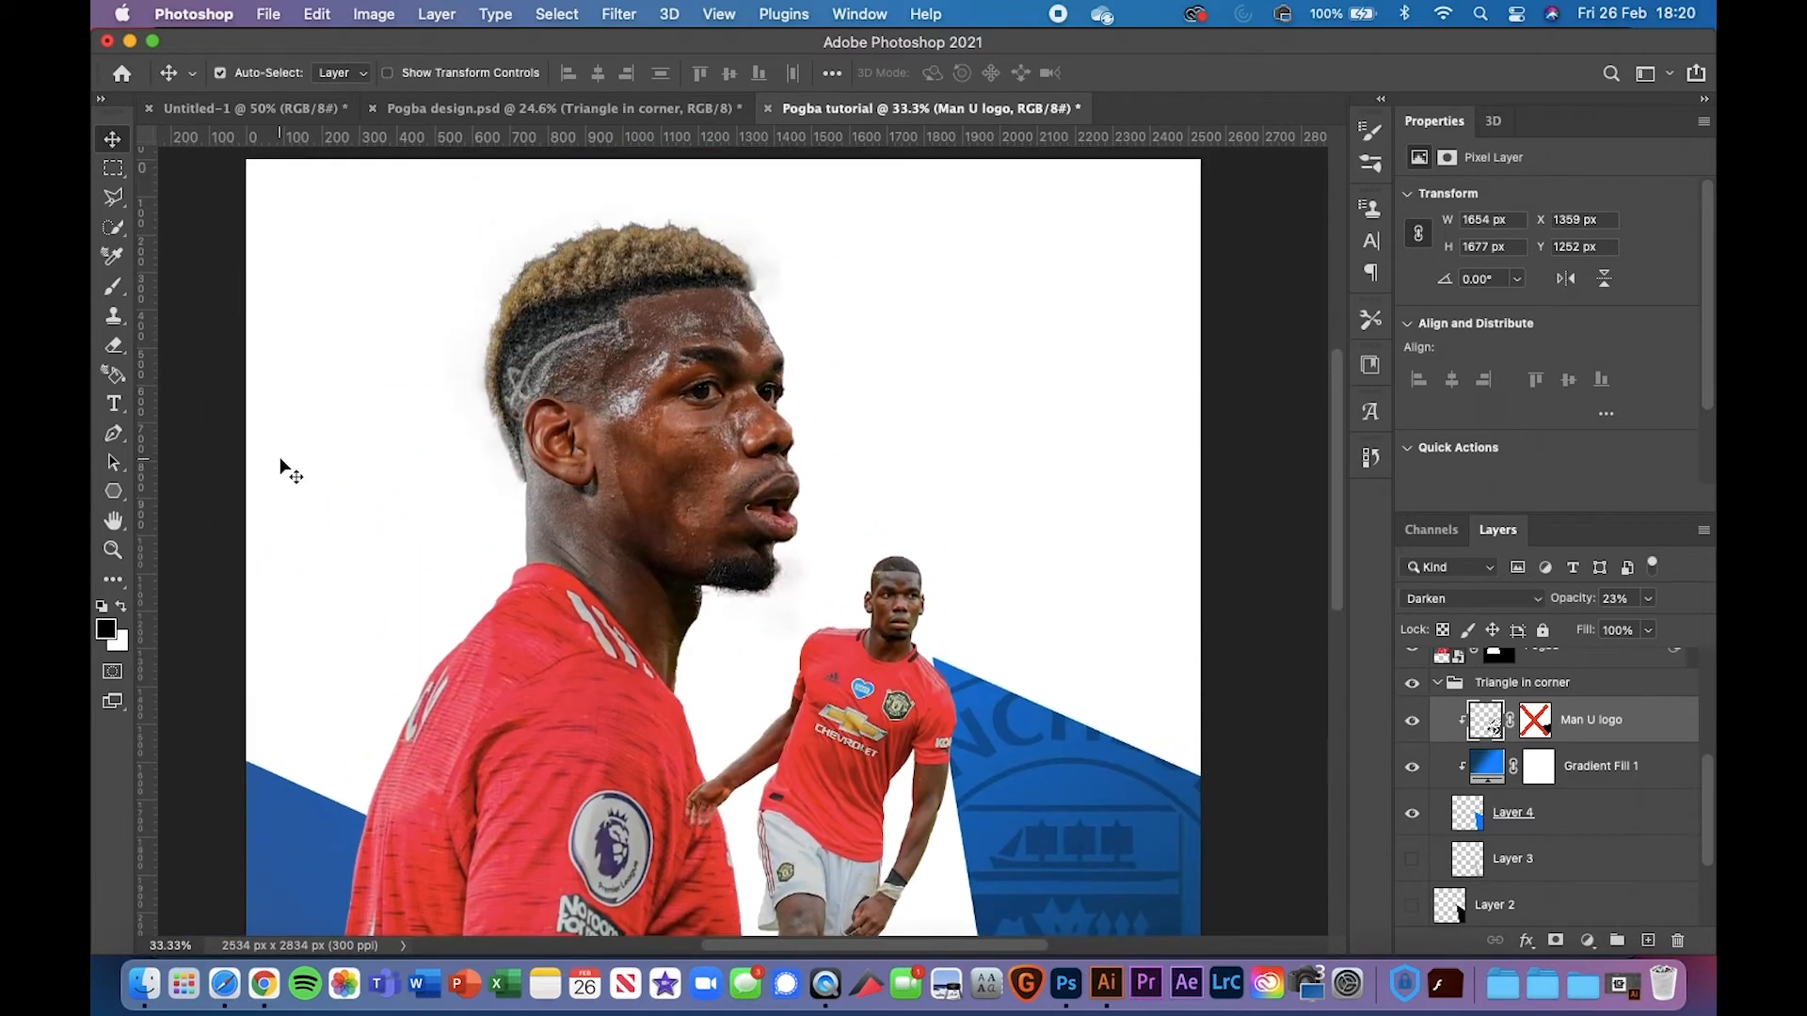
{"action": "scroll", "coordinate": [363, 252], "scroll_direction": "up", "scroll_amount": 2}
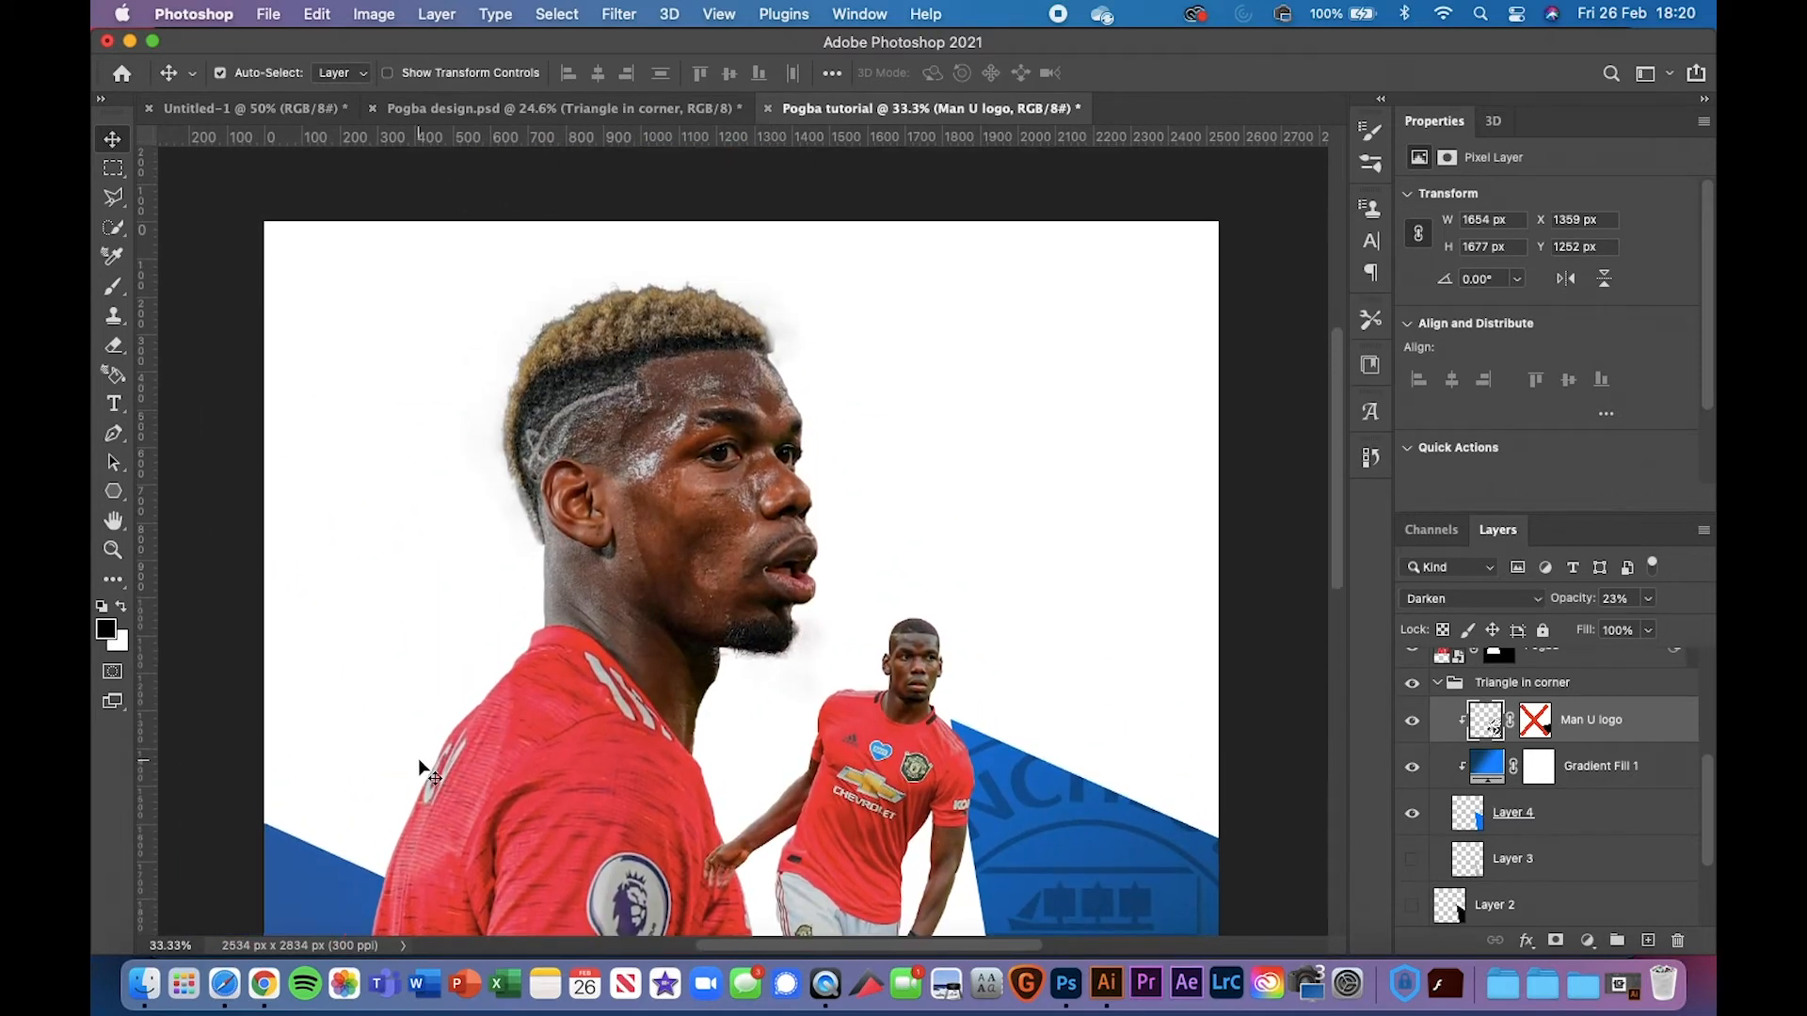
Collapse the Triangle in corner group and select the Pogba 2 layer
{"action": "left_click", "coordinate": [1441, 692]}
{"action": "scroll", "coordinate": [1524, 728], "scroll_direction": "down", "scroll_amount": 2}
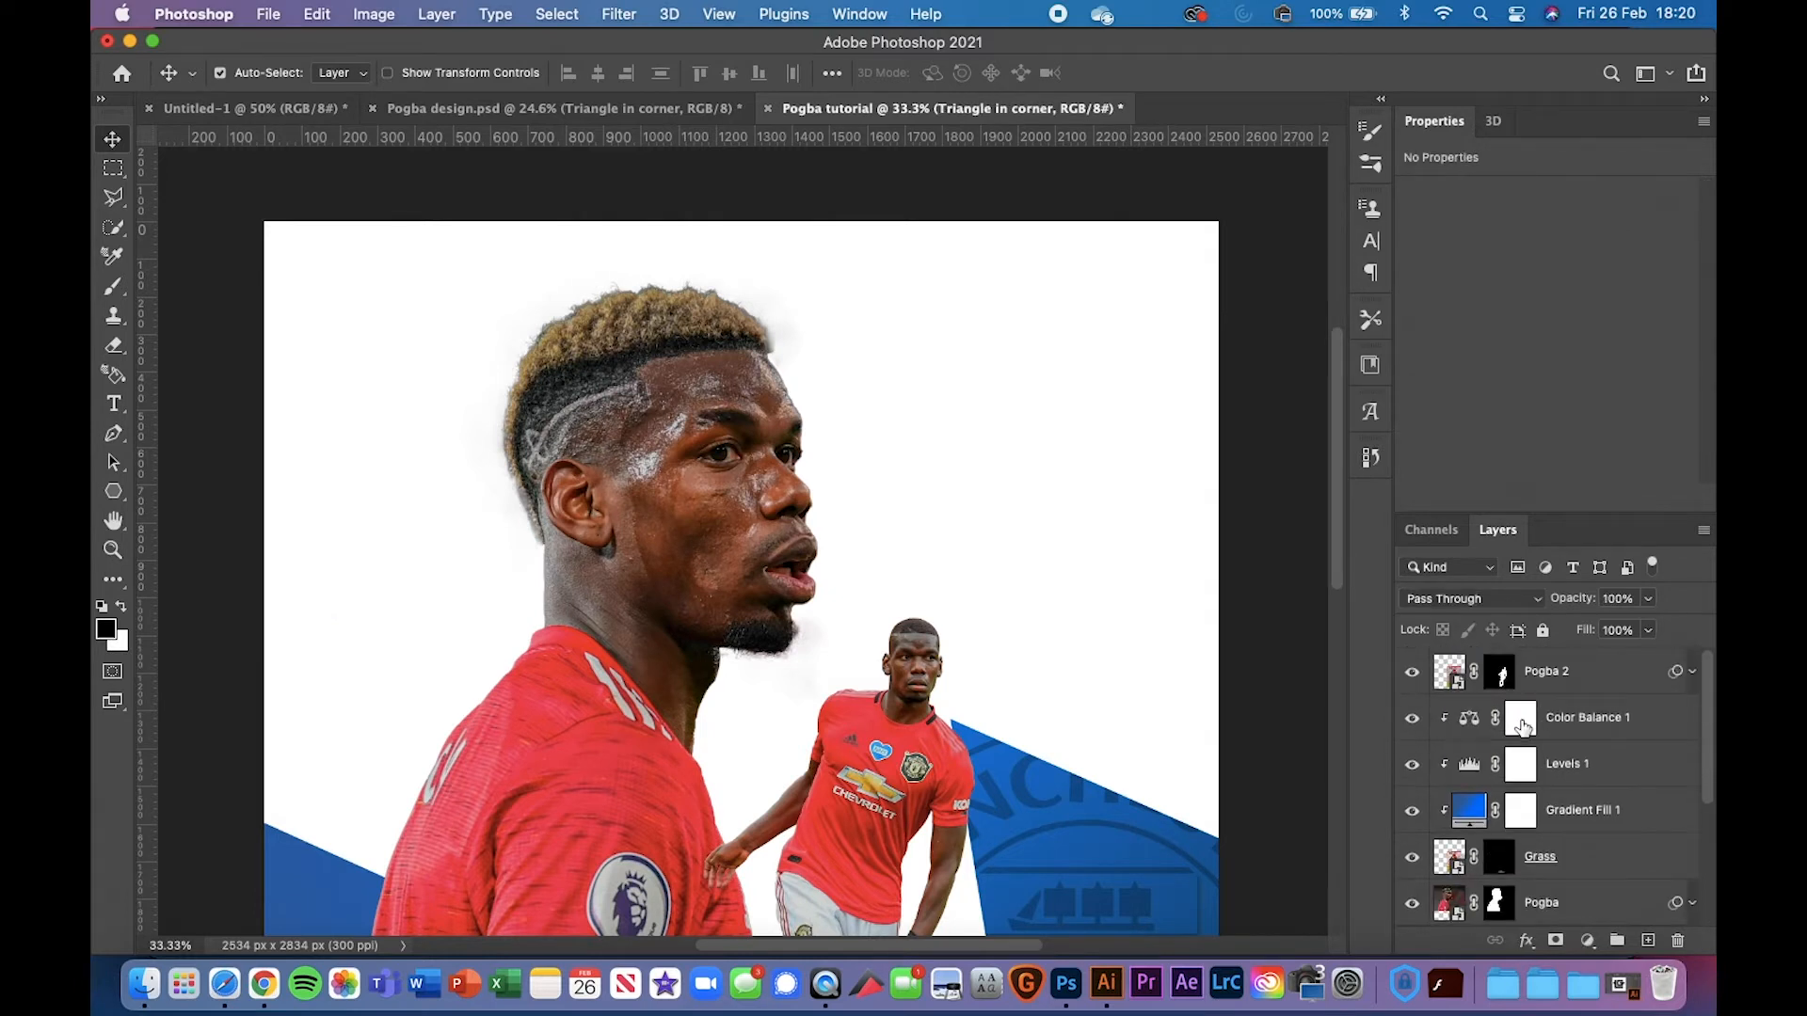
{"action": "left_click", "coordinate": [1564, 681]}
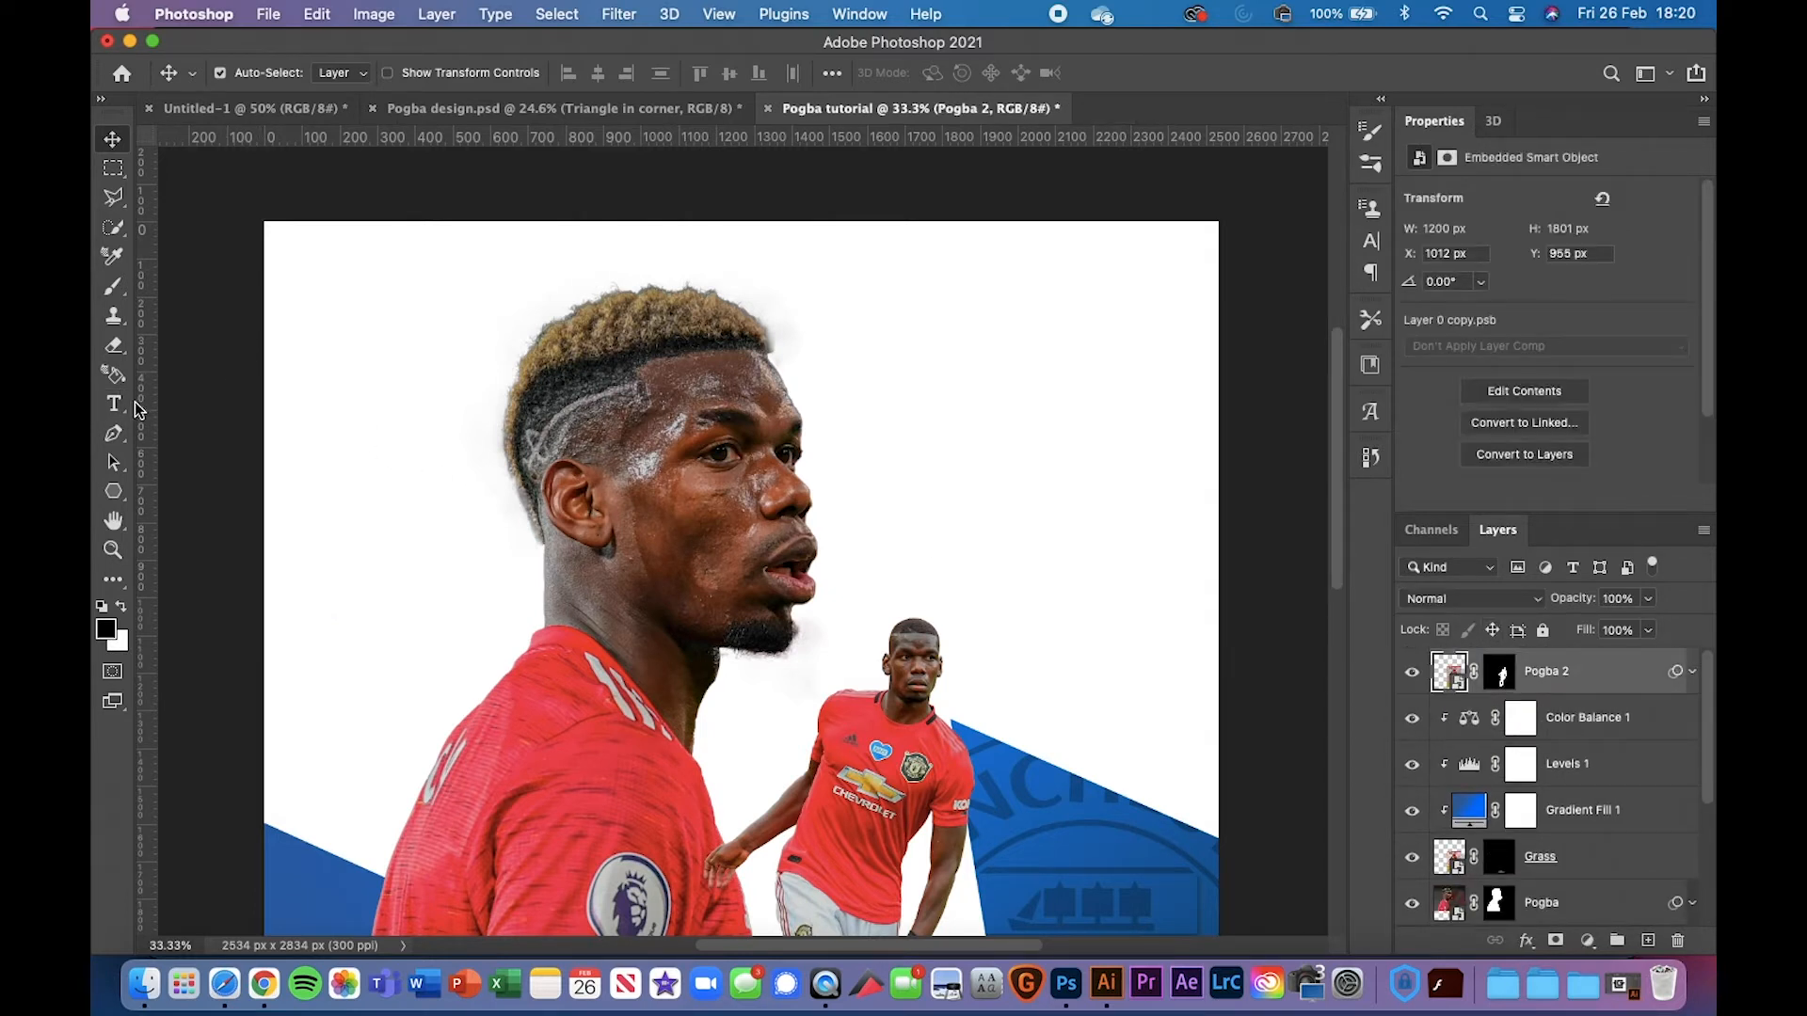
{"action": "left_click", "coordinate": [114, 492]}
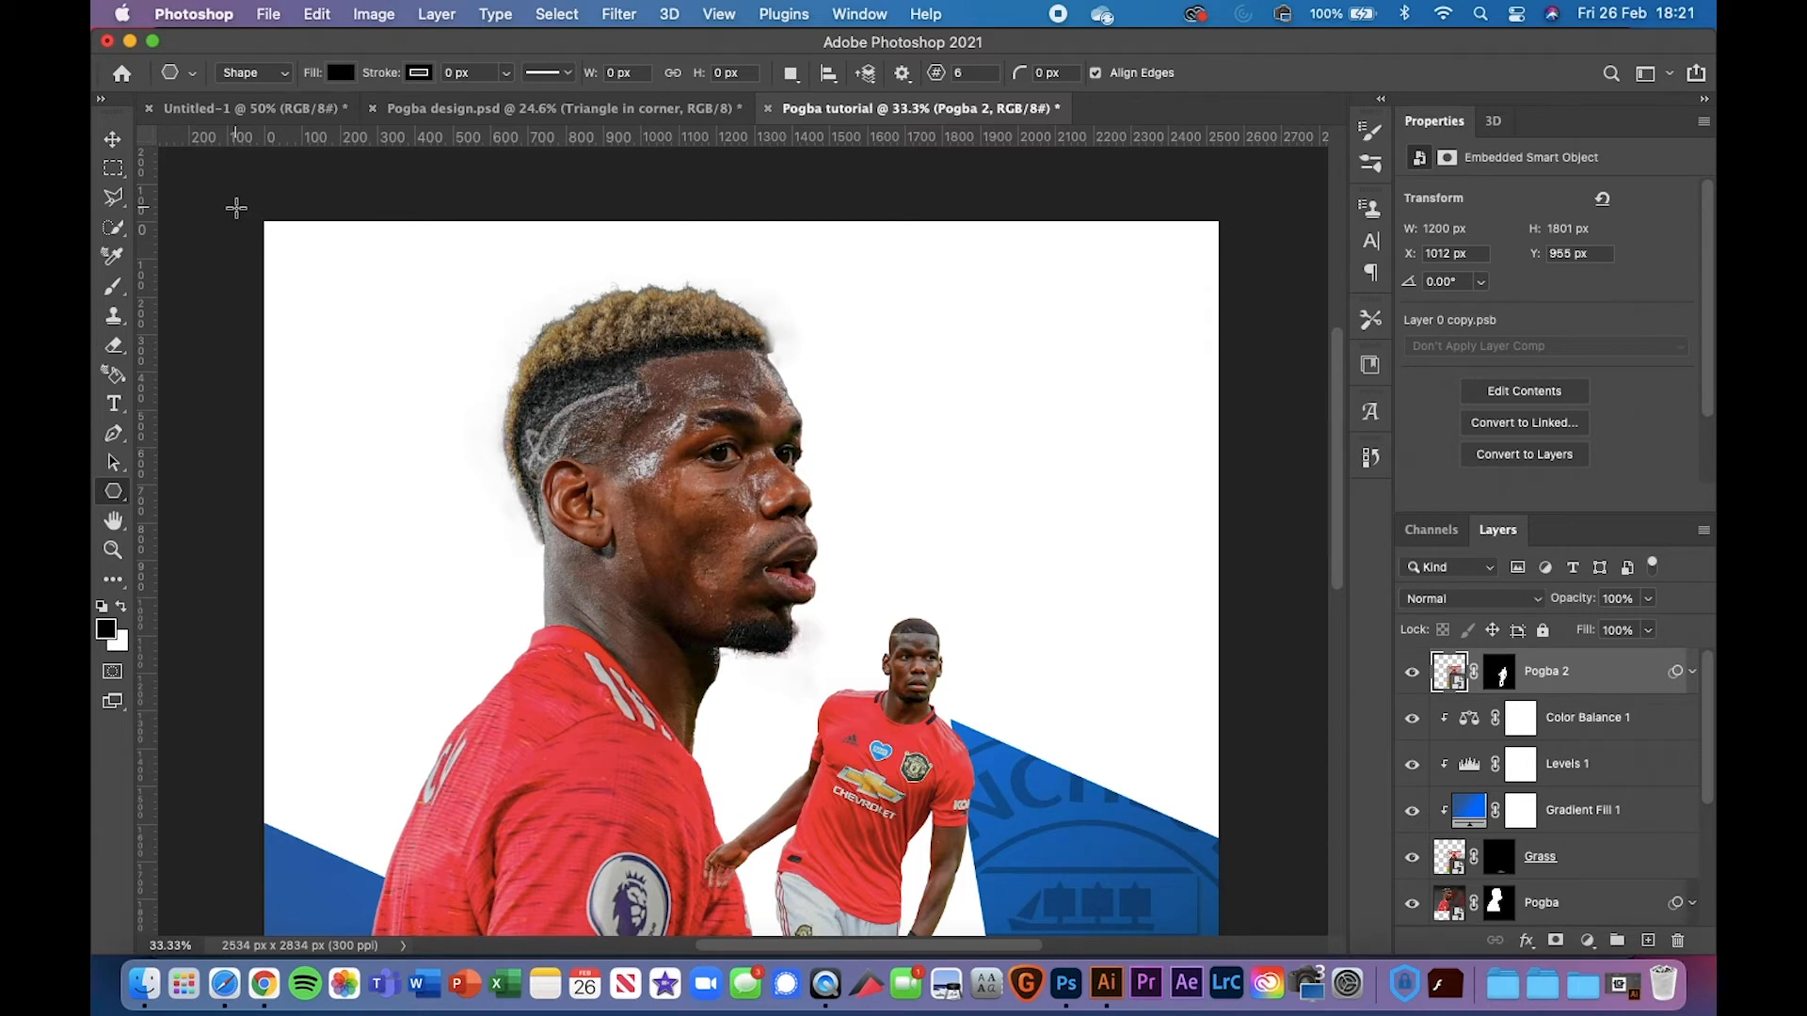
Draw a large black five-sided polygon and move it to the poster's upper left
{"action": "left_click_drag", "start_coordinate": [247, 219], "coordinate": [532, 534]}
{"action": "left_click_drag", "start_coordinate": [541, 536], "coordinate": [1251, 879]}
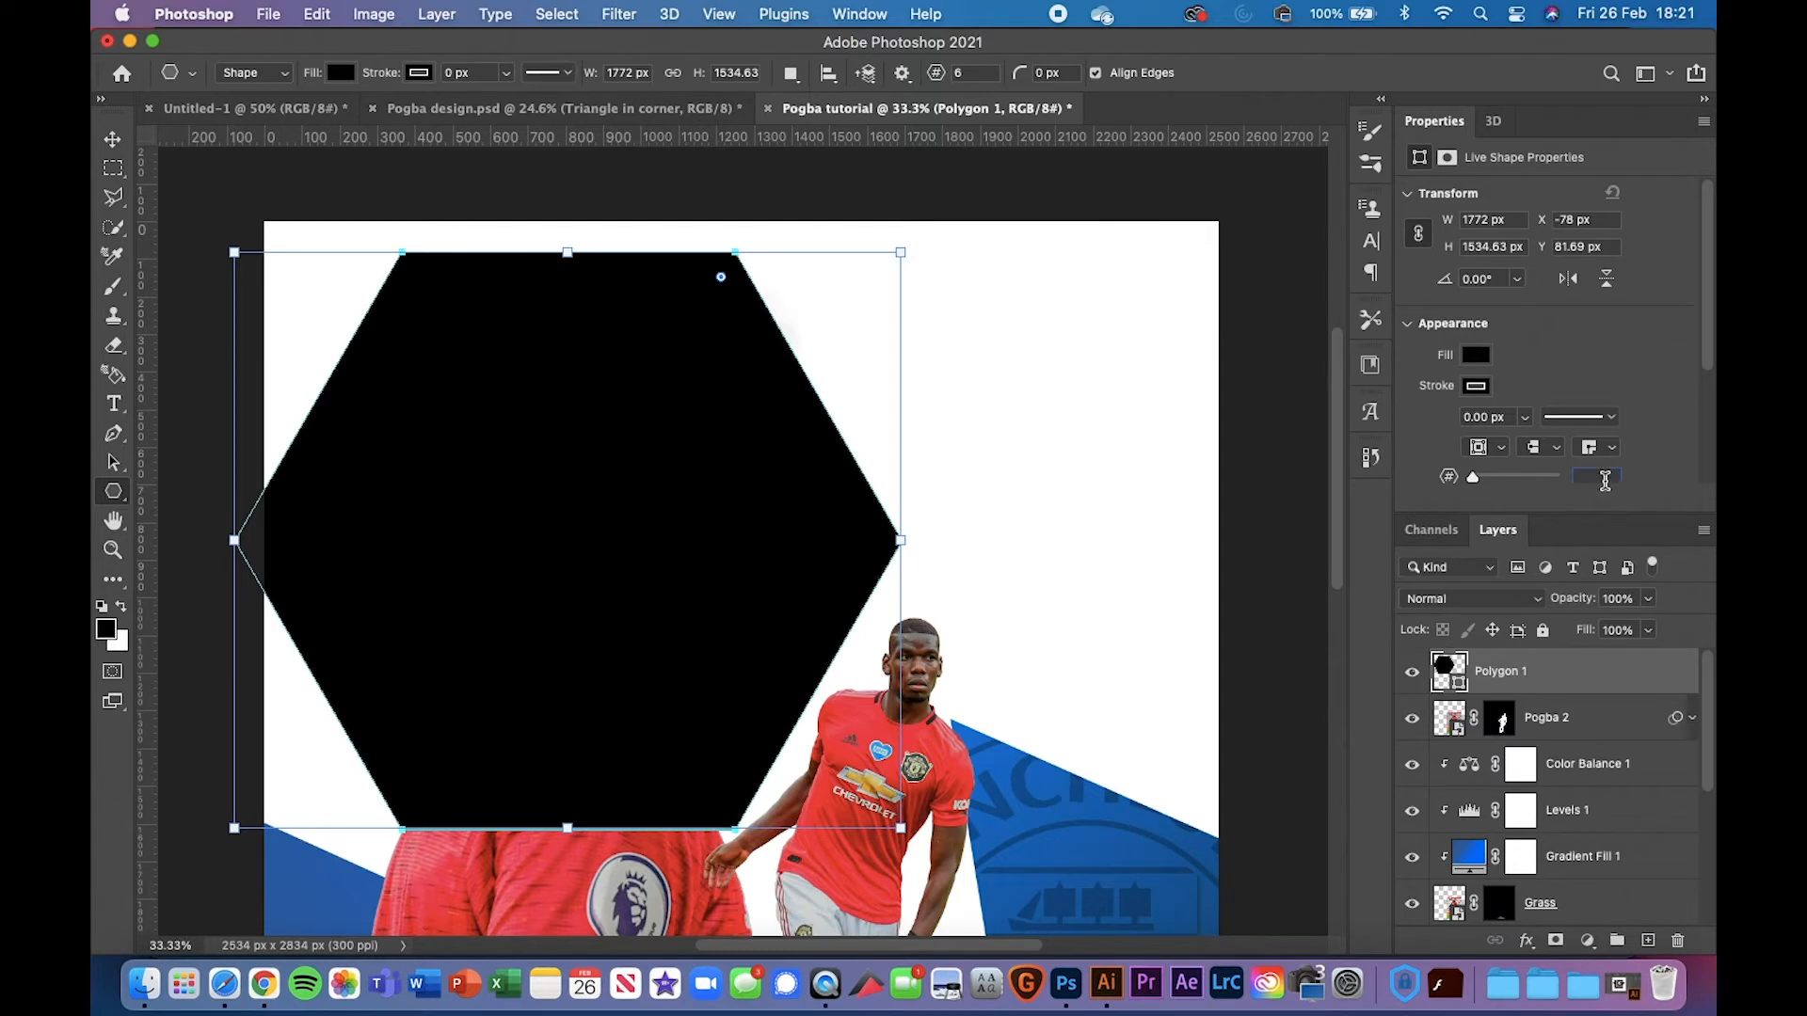
{"action": "type", "text": "5"}
{"action": "key", "text": "Return"}
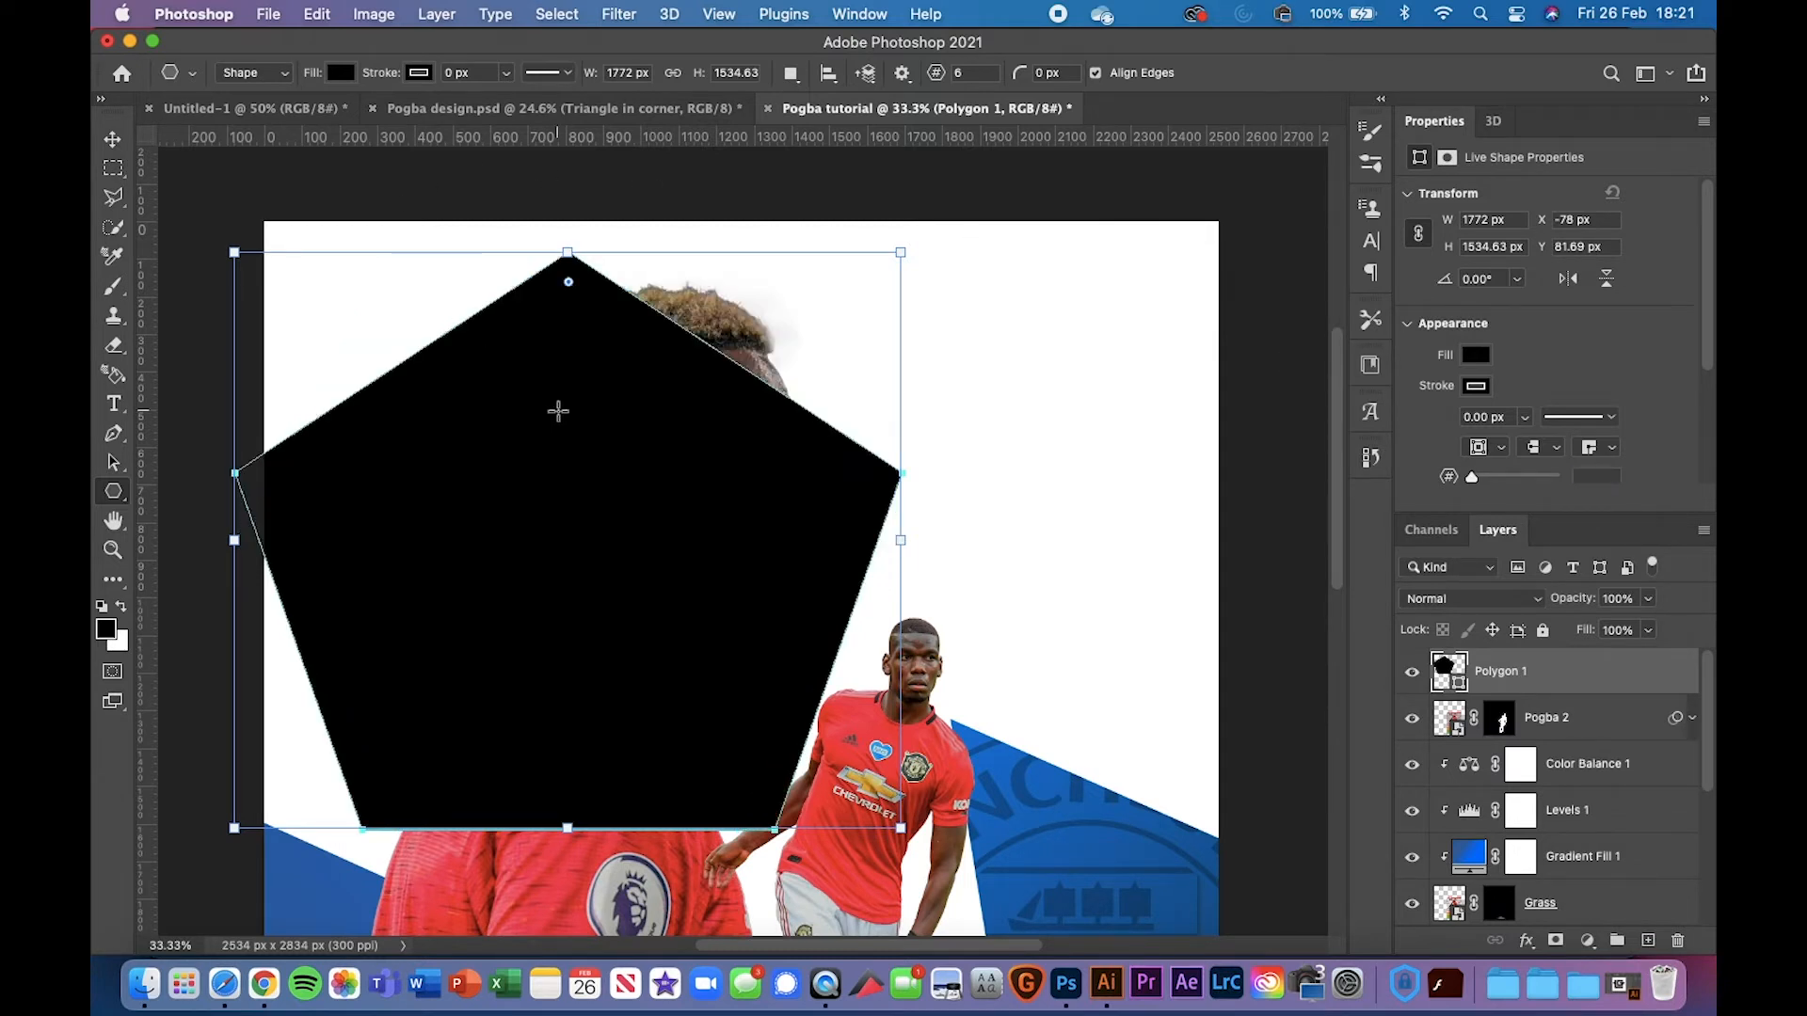
{"action": "key", "text": "v"}
{"action": "left_click_drag", "start_coordinate": [573, 508], "coordinate": [269, 503]}
Rotate the pentagon 18.77° and scale it to 110% with Free Transform
{"action": "key", "text": "super+t"}
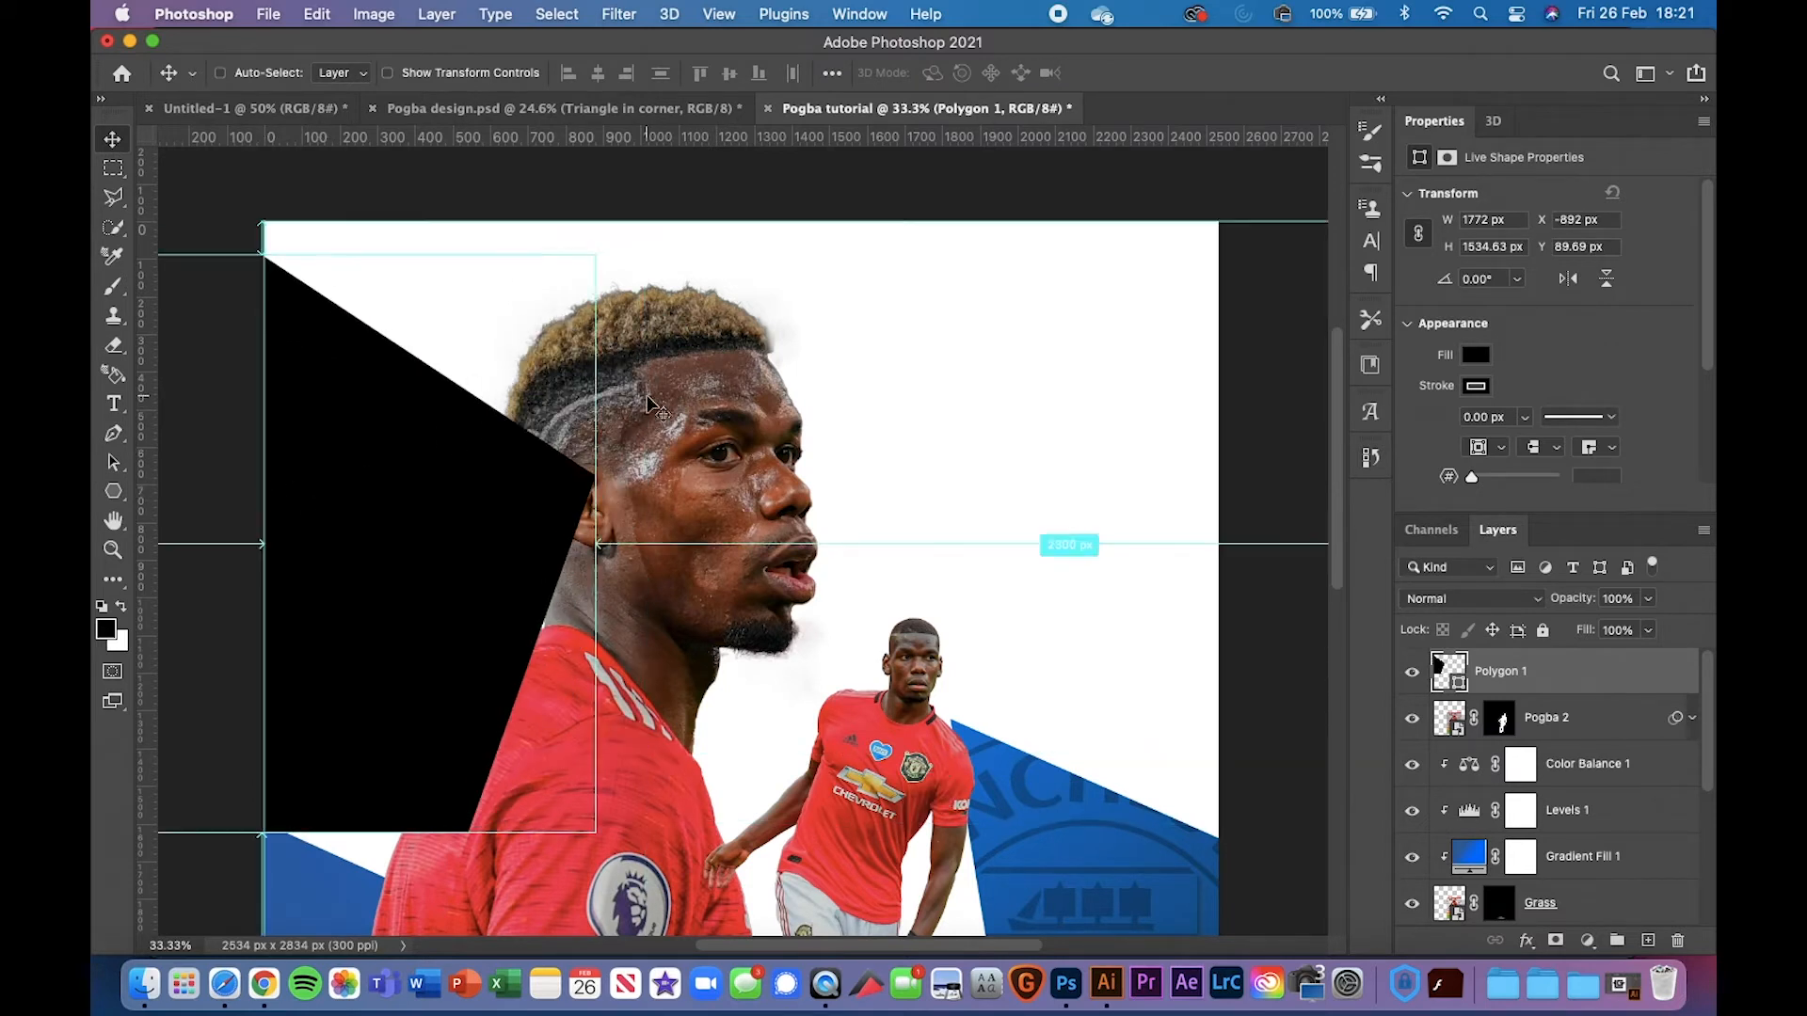
{"action": "left_click_drag", "start_coordinate": [636, 297], "coordinate": [738, 295]}
{"action": "mouse_move", "coordinate": [459, 481]}
{"action": "left_mouse_down"}
{"action": "mouse_move", "coordinate": [388, 504]}
{"action": "mouse_move", "coordinate": [480, 505]}
{"action": "left_mouse_up"}
{"action": "key", "text": "Return"}
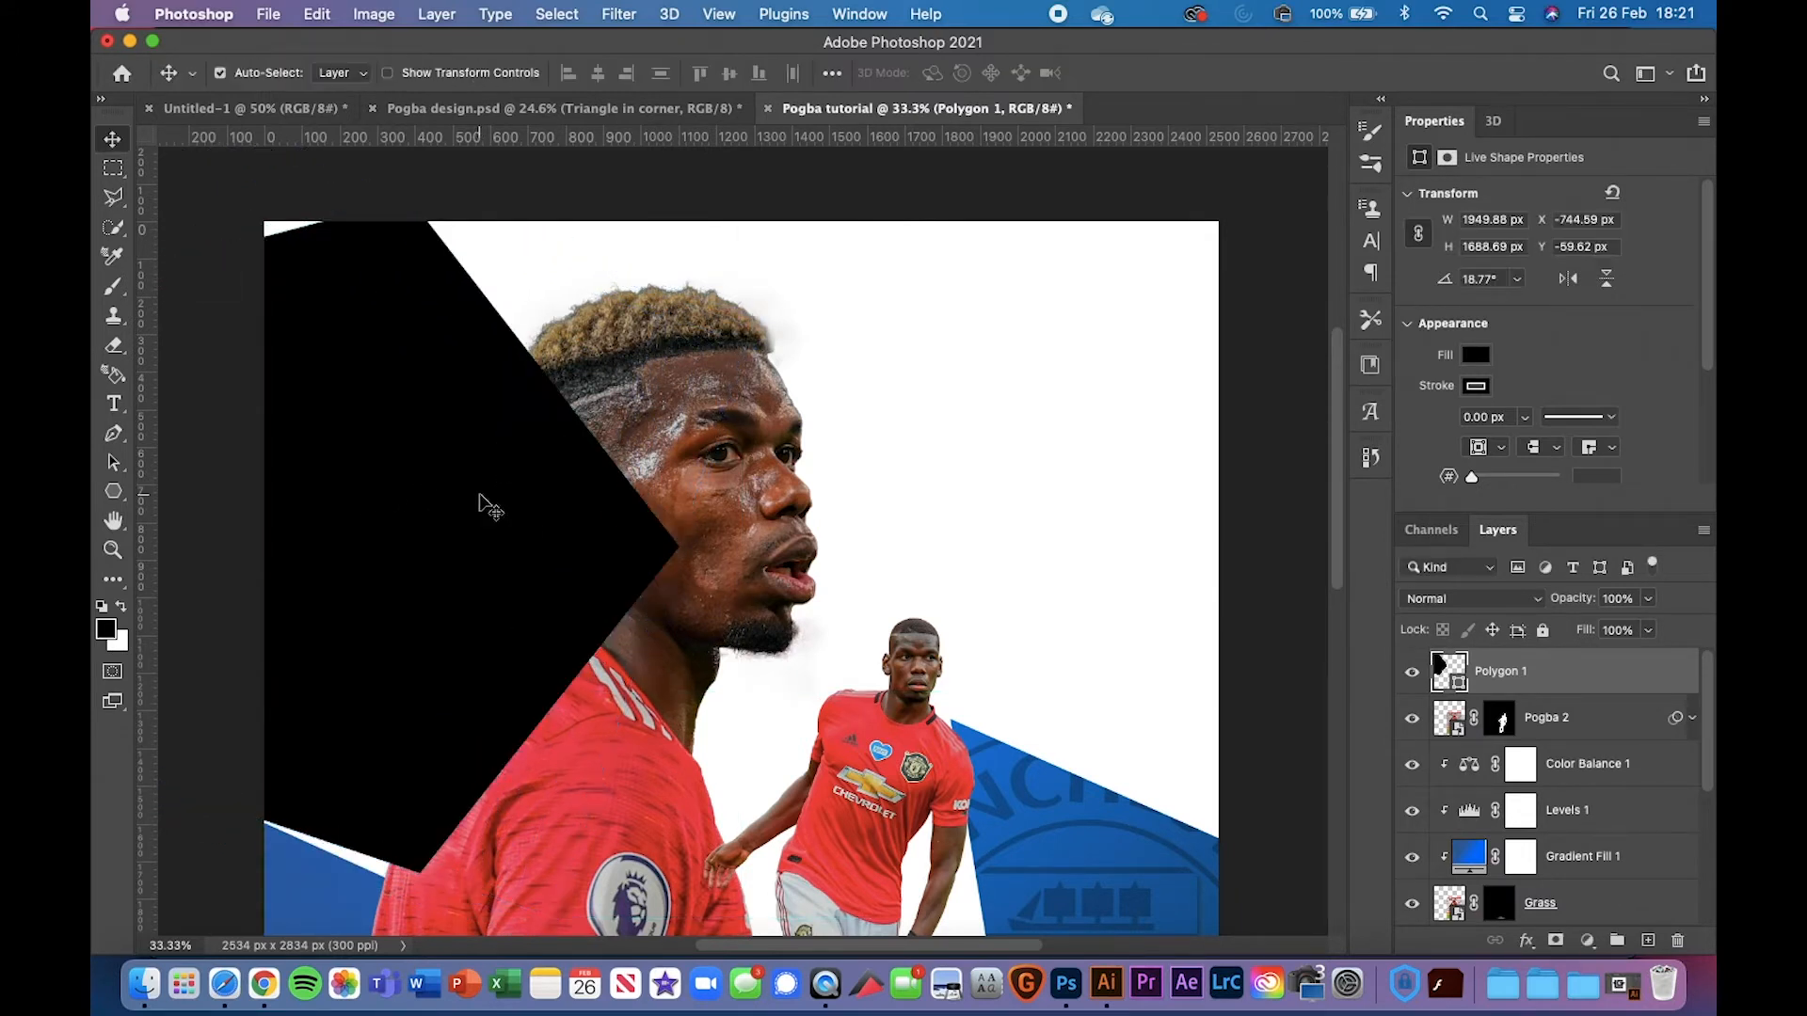
Inspect the design poster's Polygon shape layer and paste it into the Pogba tutorial
{"action": "left_click", "coordinate": [636, 111]}
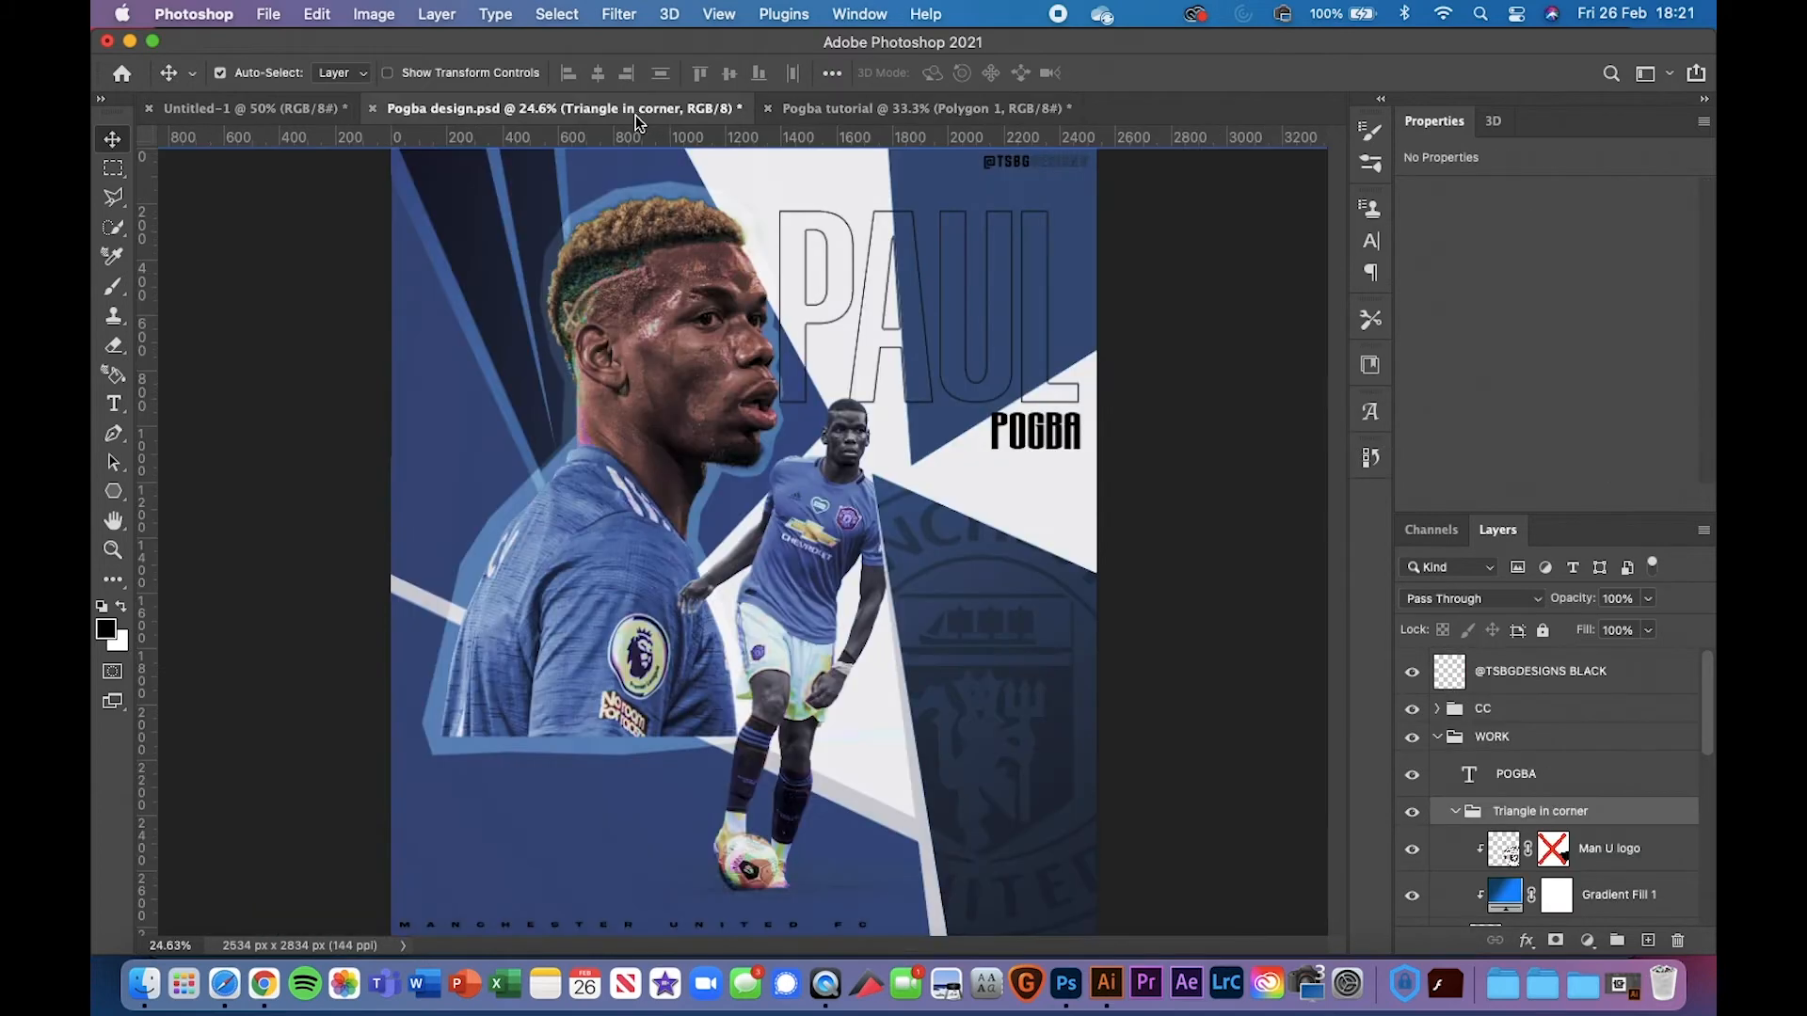
{"action": "left_click", "coordinate": [435, 428]}
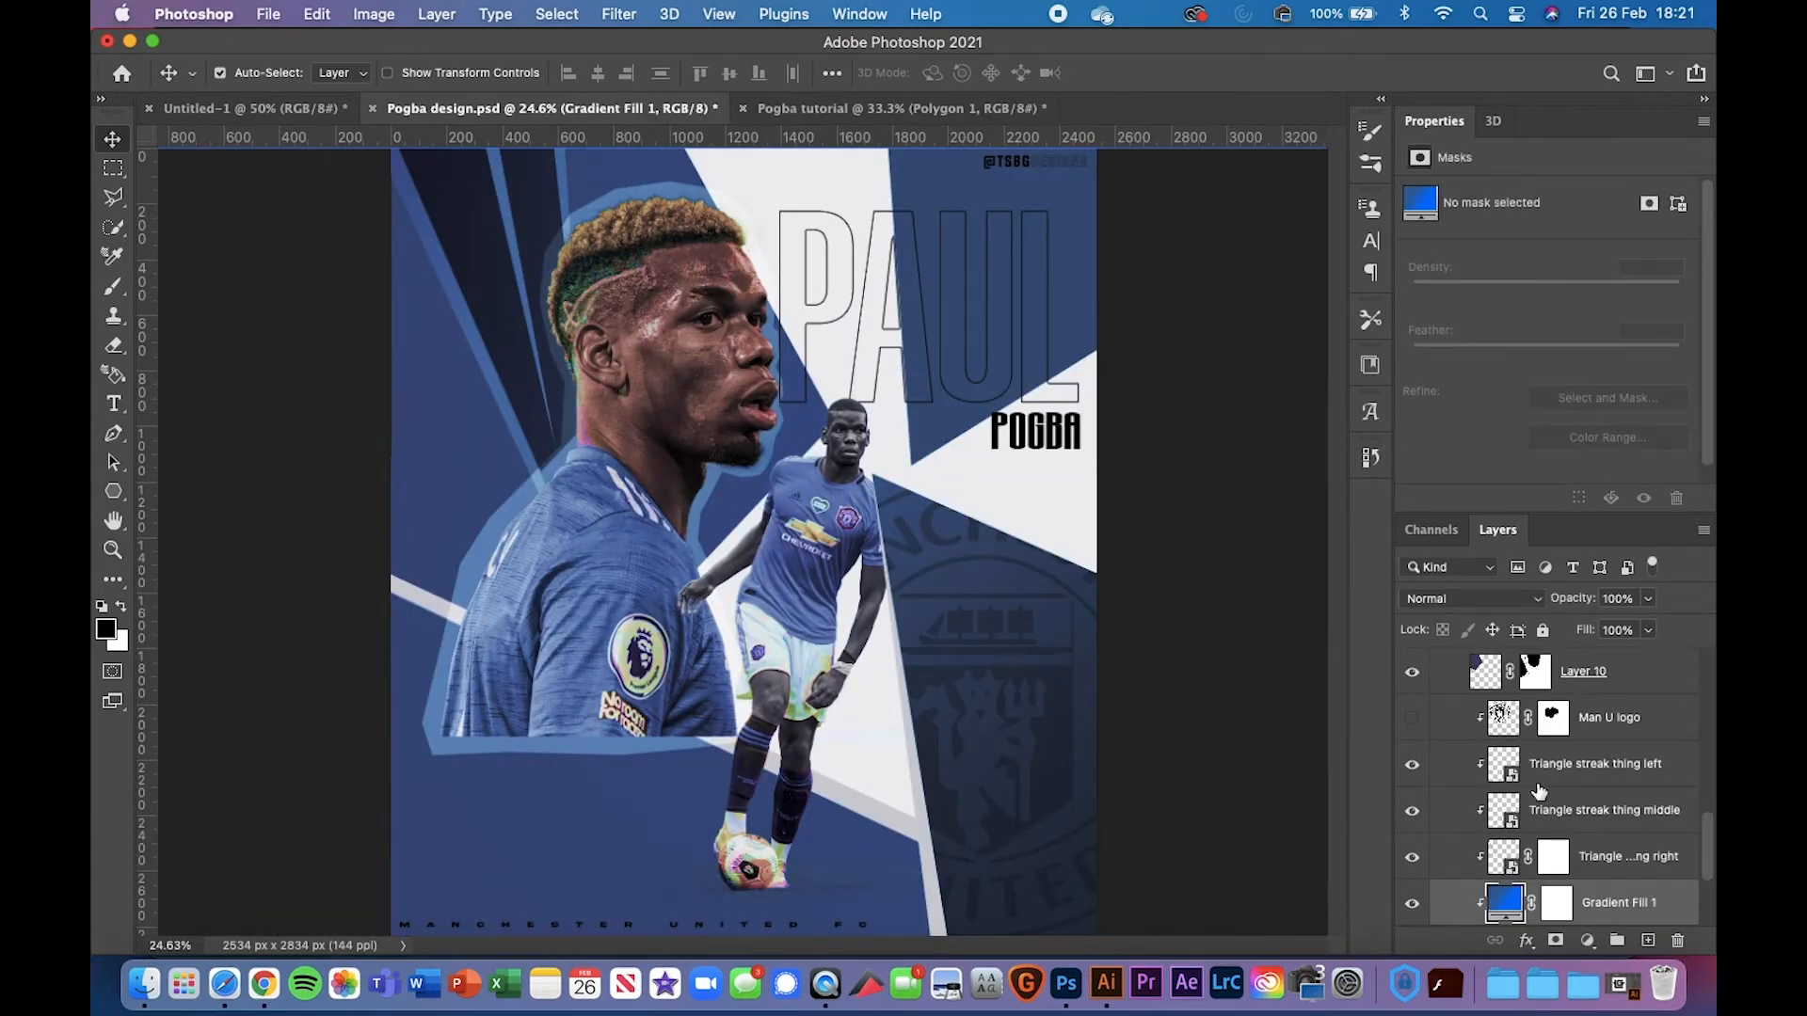
{"action": "scroll", "coordinate": [1549, 795], "scroll_direction": "down", "scroll_amount": 2}
{"action": "left_click", "coordinate": [1654, 848]}
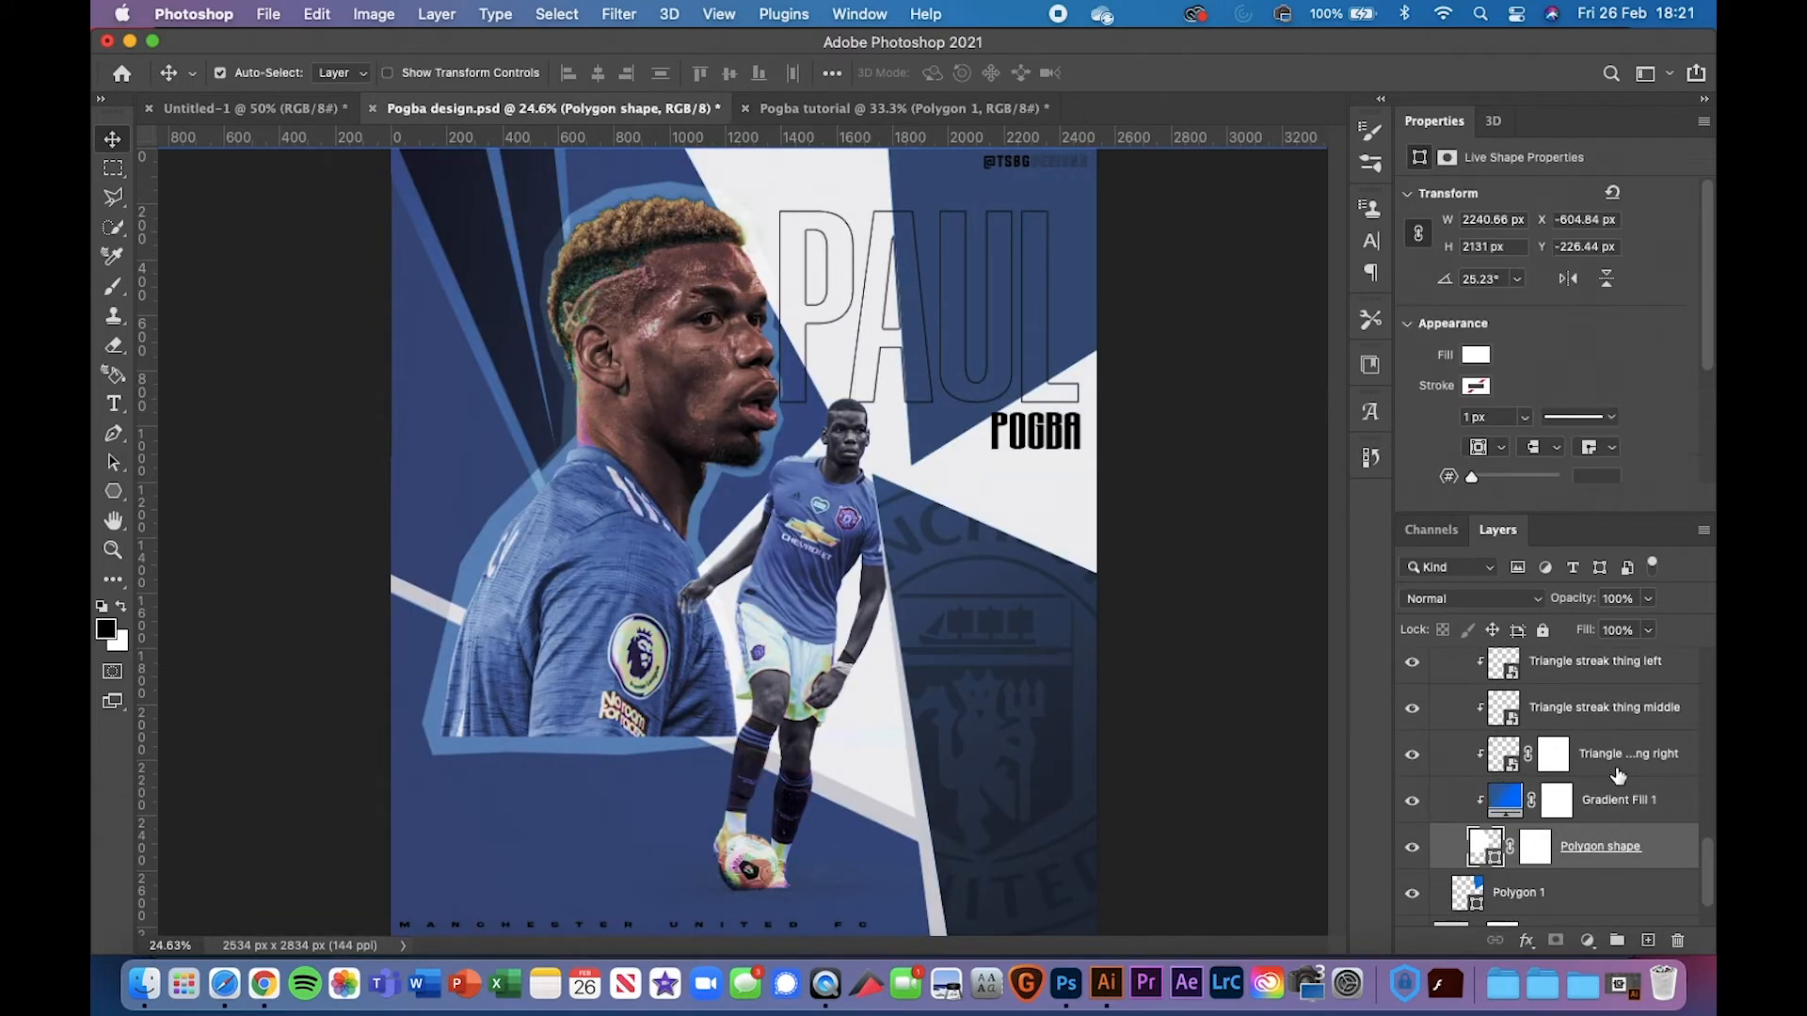
{"action": "scroll", "coordinate": [1617, 773], "scroll_direction": "up", "scroll_amount": 1}
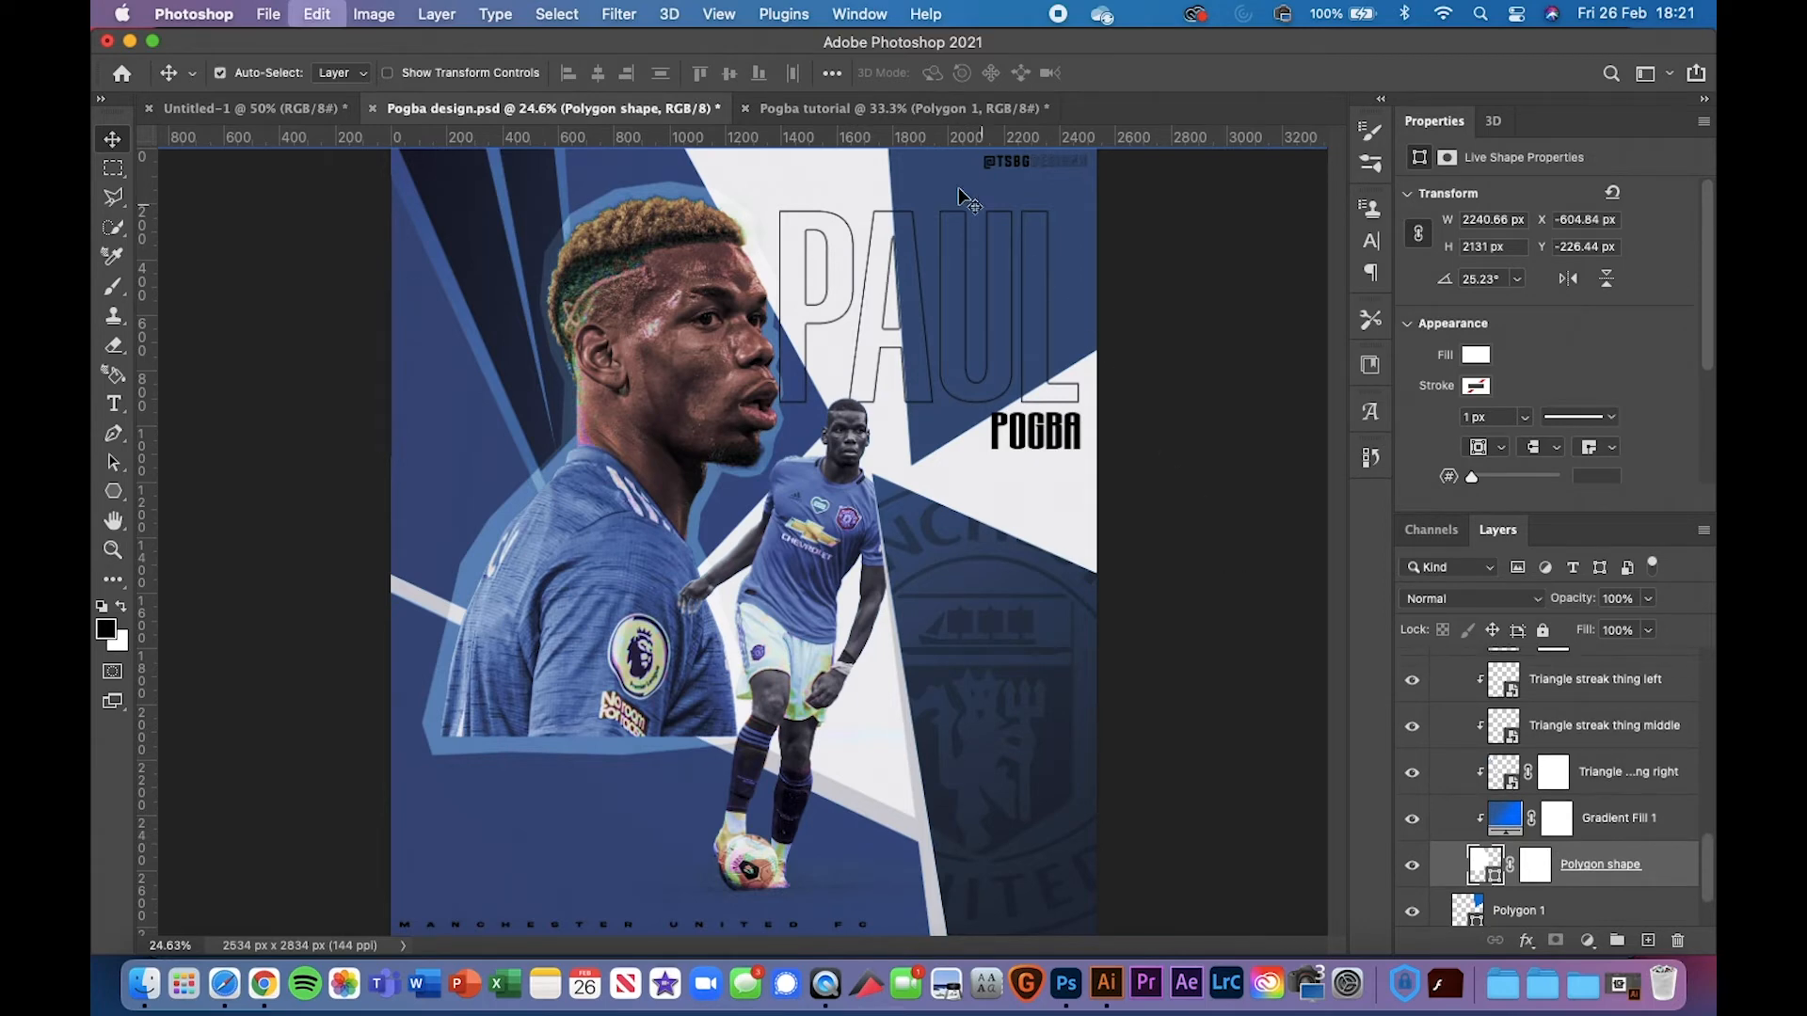
{"action": "left_click", "coordinate": [1031, 109]}
{"action": "key", "text": "super+v"}
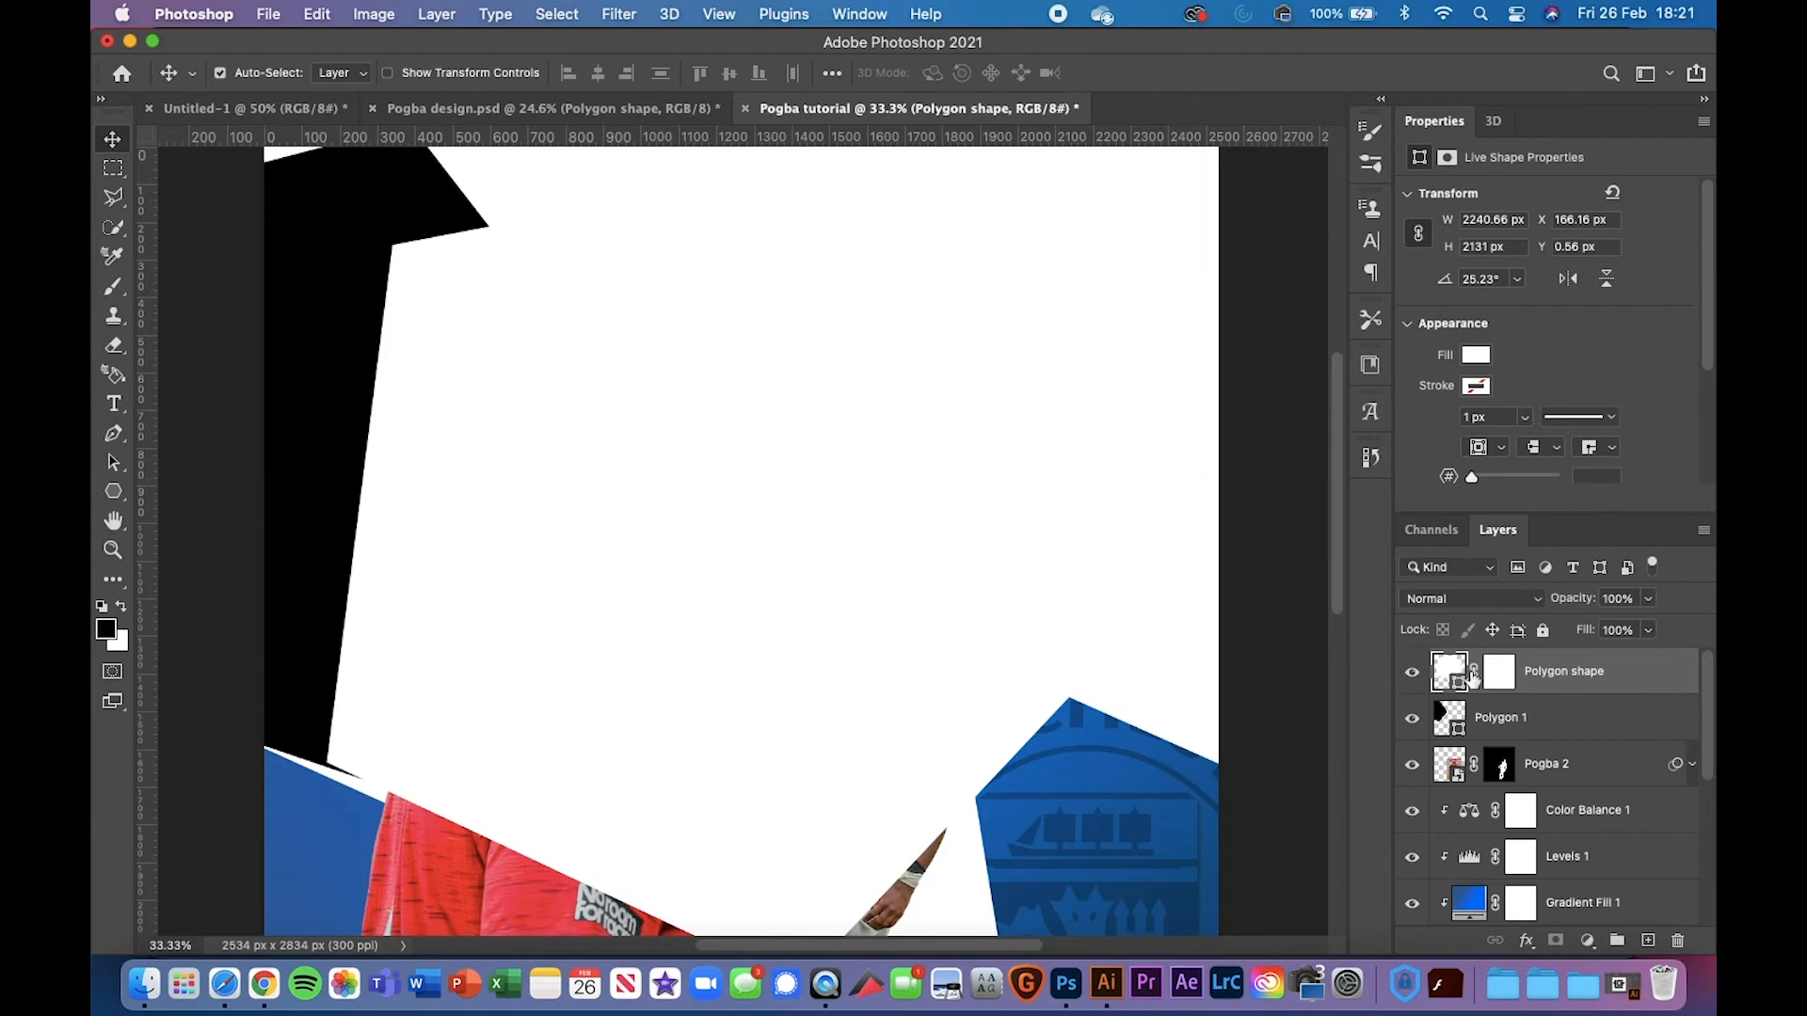
Fill the pasted polygon blue, position it on the left side, and stack it below Pogba
{"action": "left_click", "coordinate": [1476, 357]}
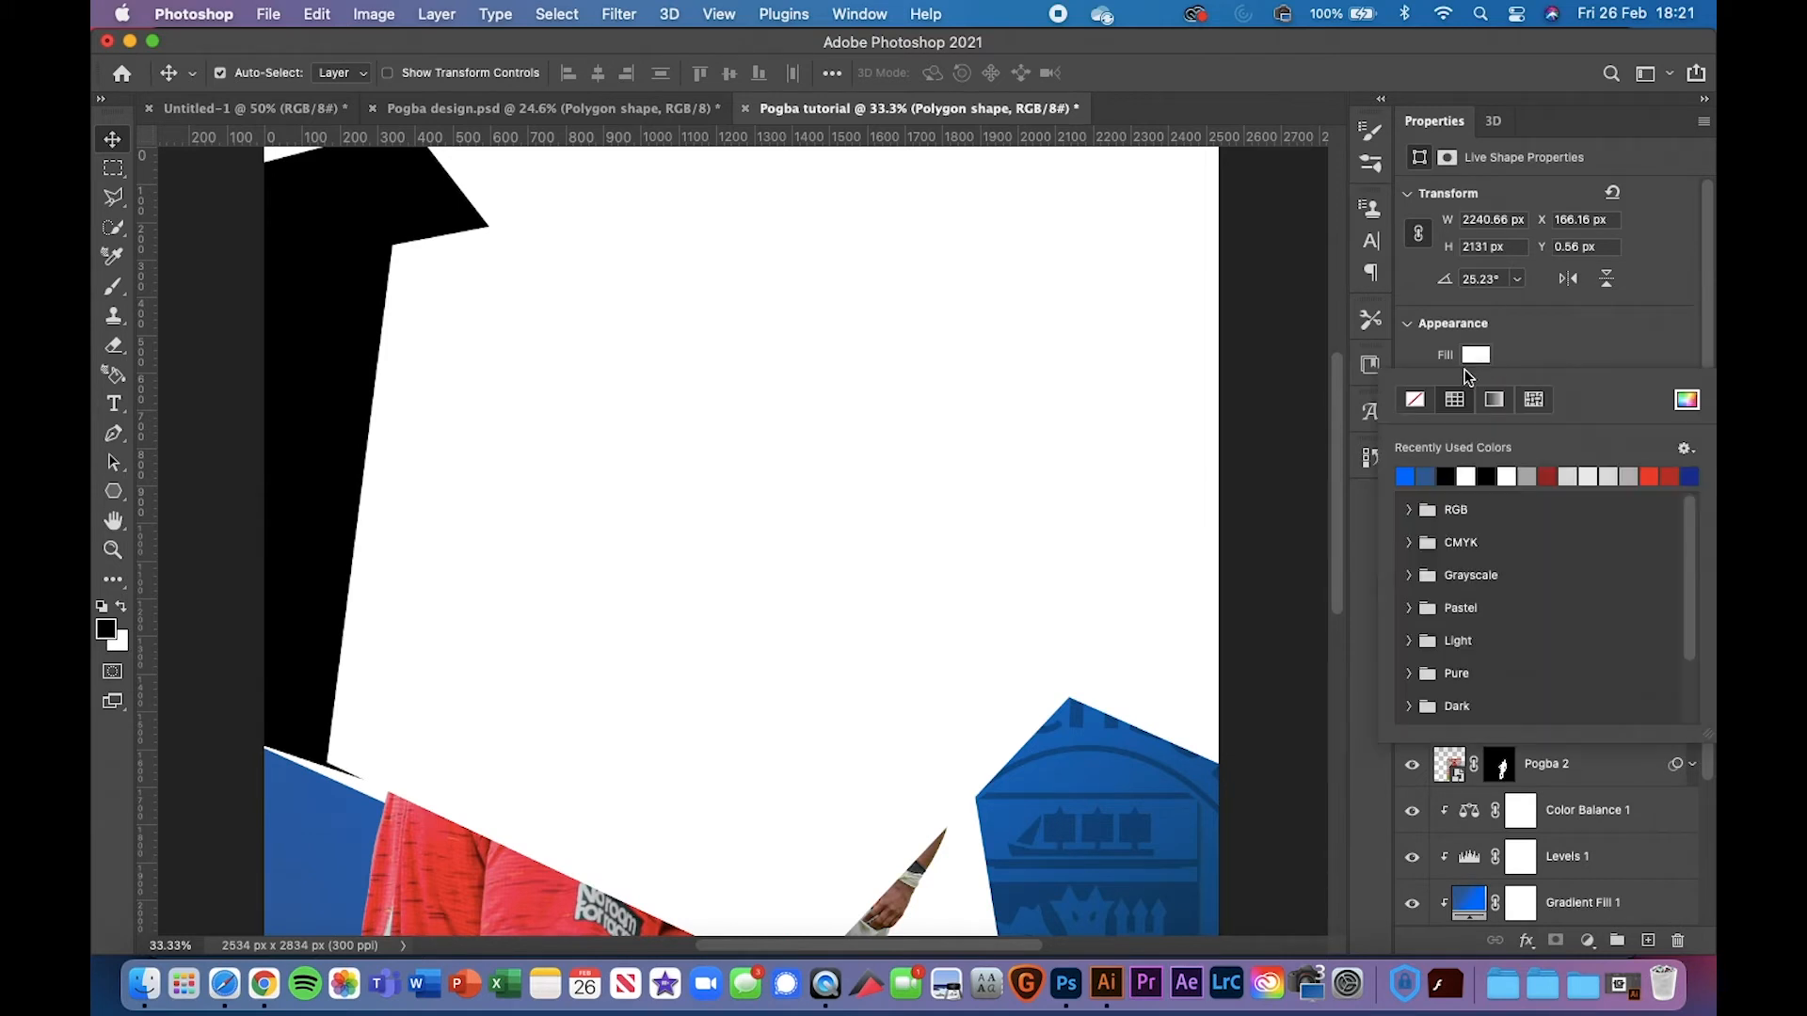
{"action": "left_click", "coordinate": [1427, 476]}
{"action": "left_click", "coordinate": [1612, 352]}
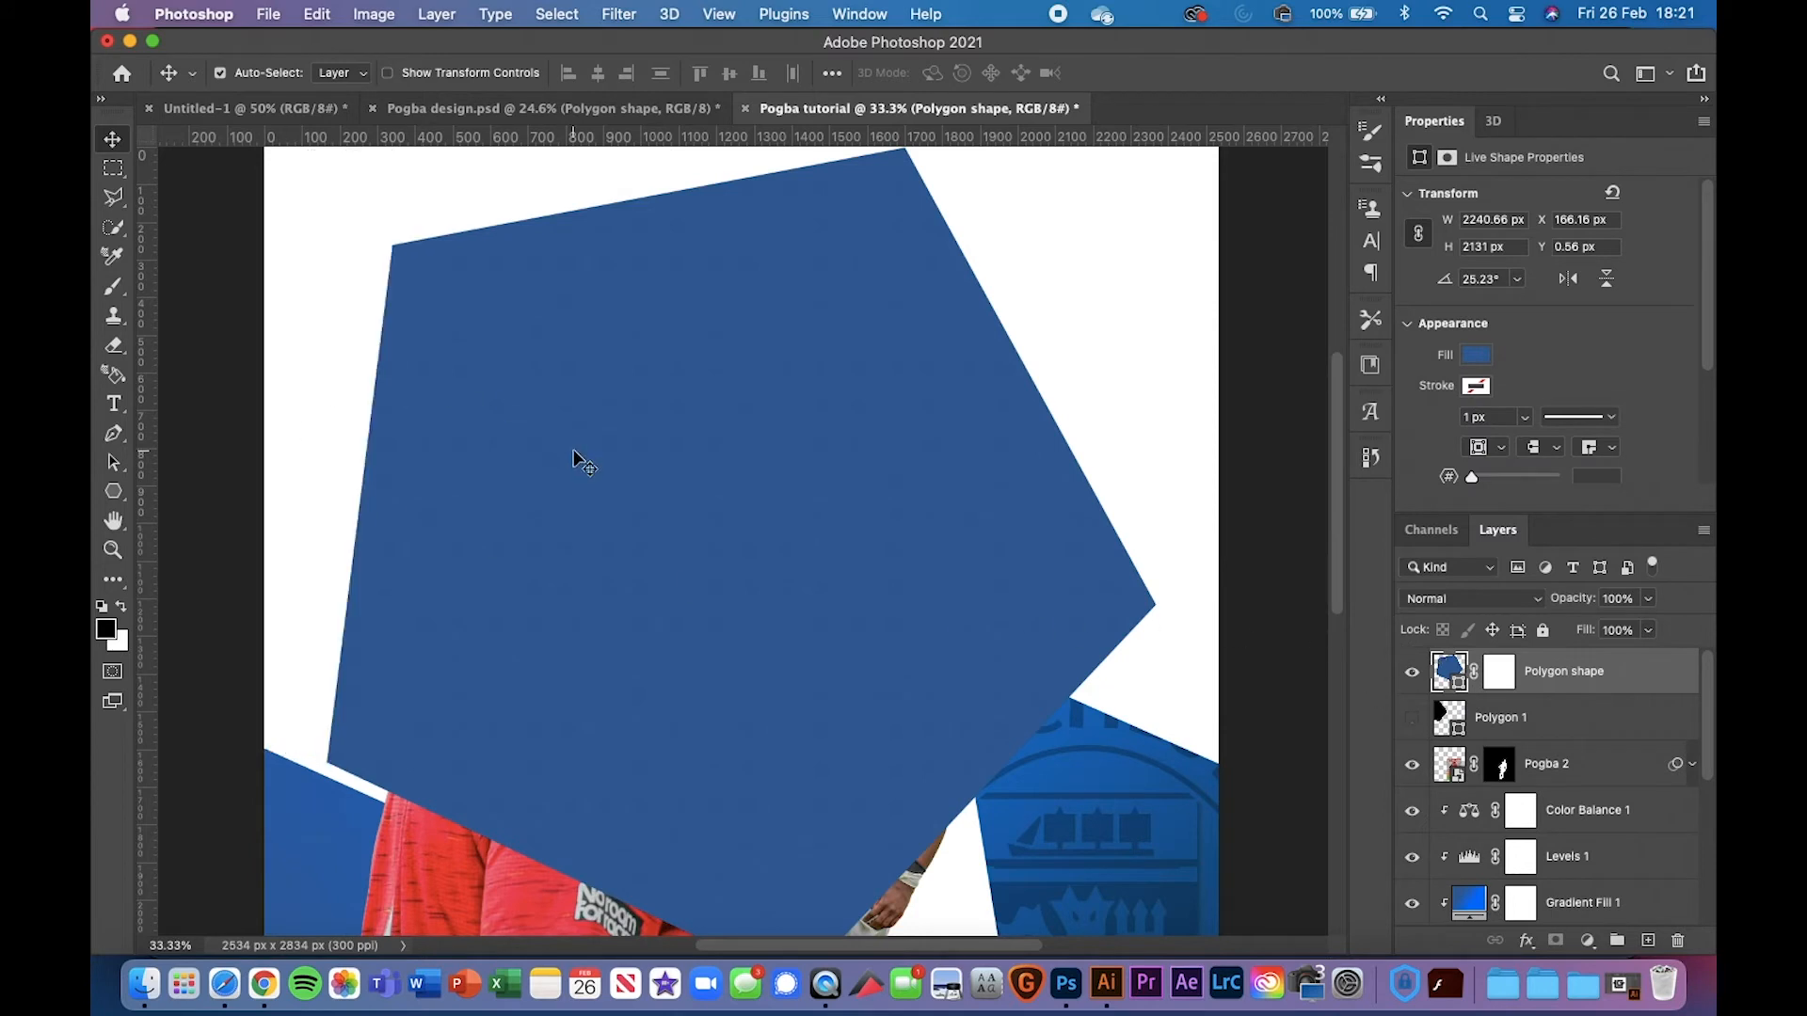
{"action": "left_click_drag", "start_coordinate": [419, 415], "coordinate": [263, 380]}
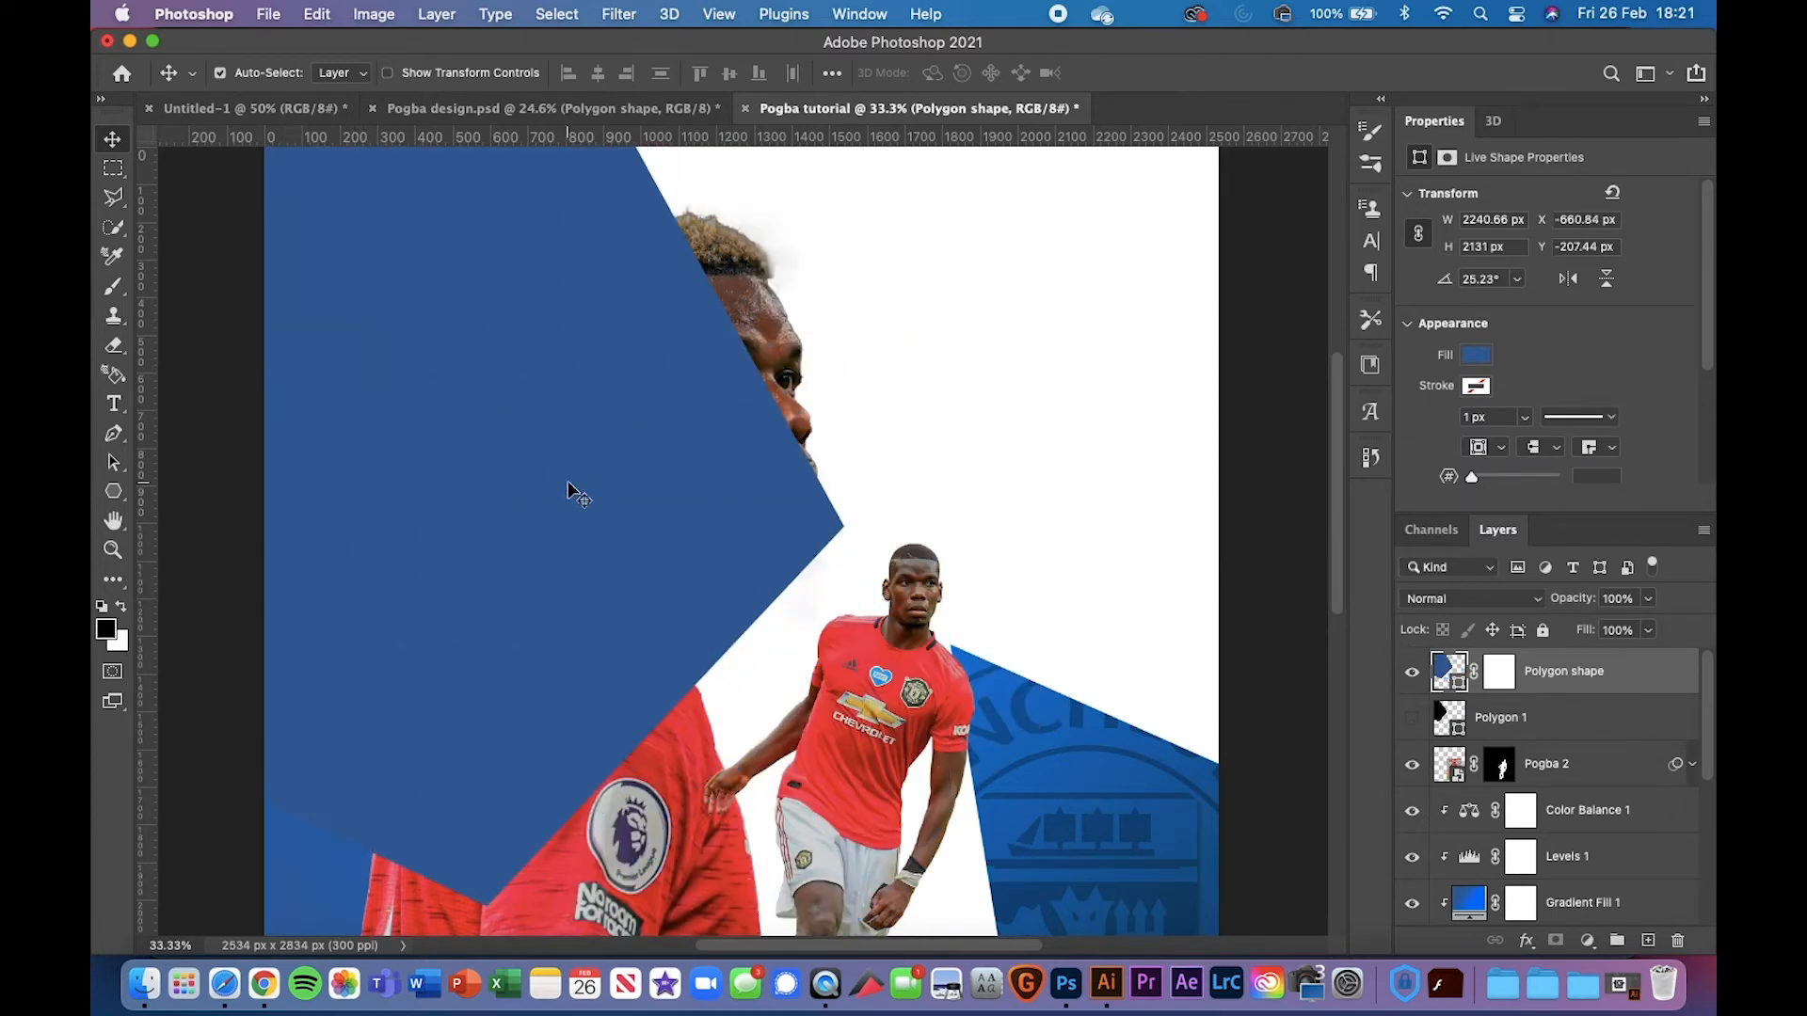
{"action": "left_click_drag", "start_coordinate": [569, 496], "coordinate": [501, 453]}
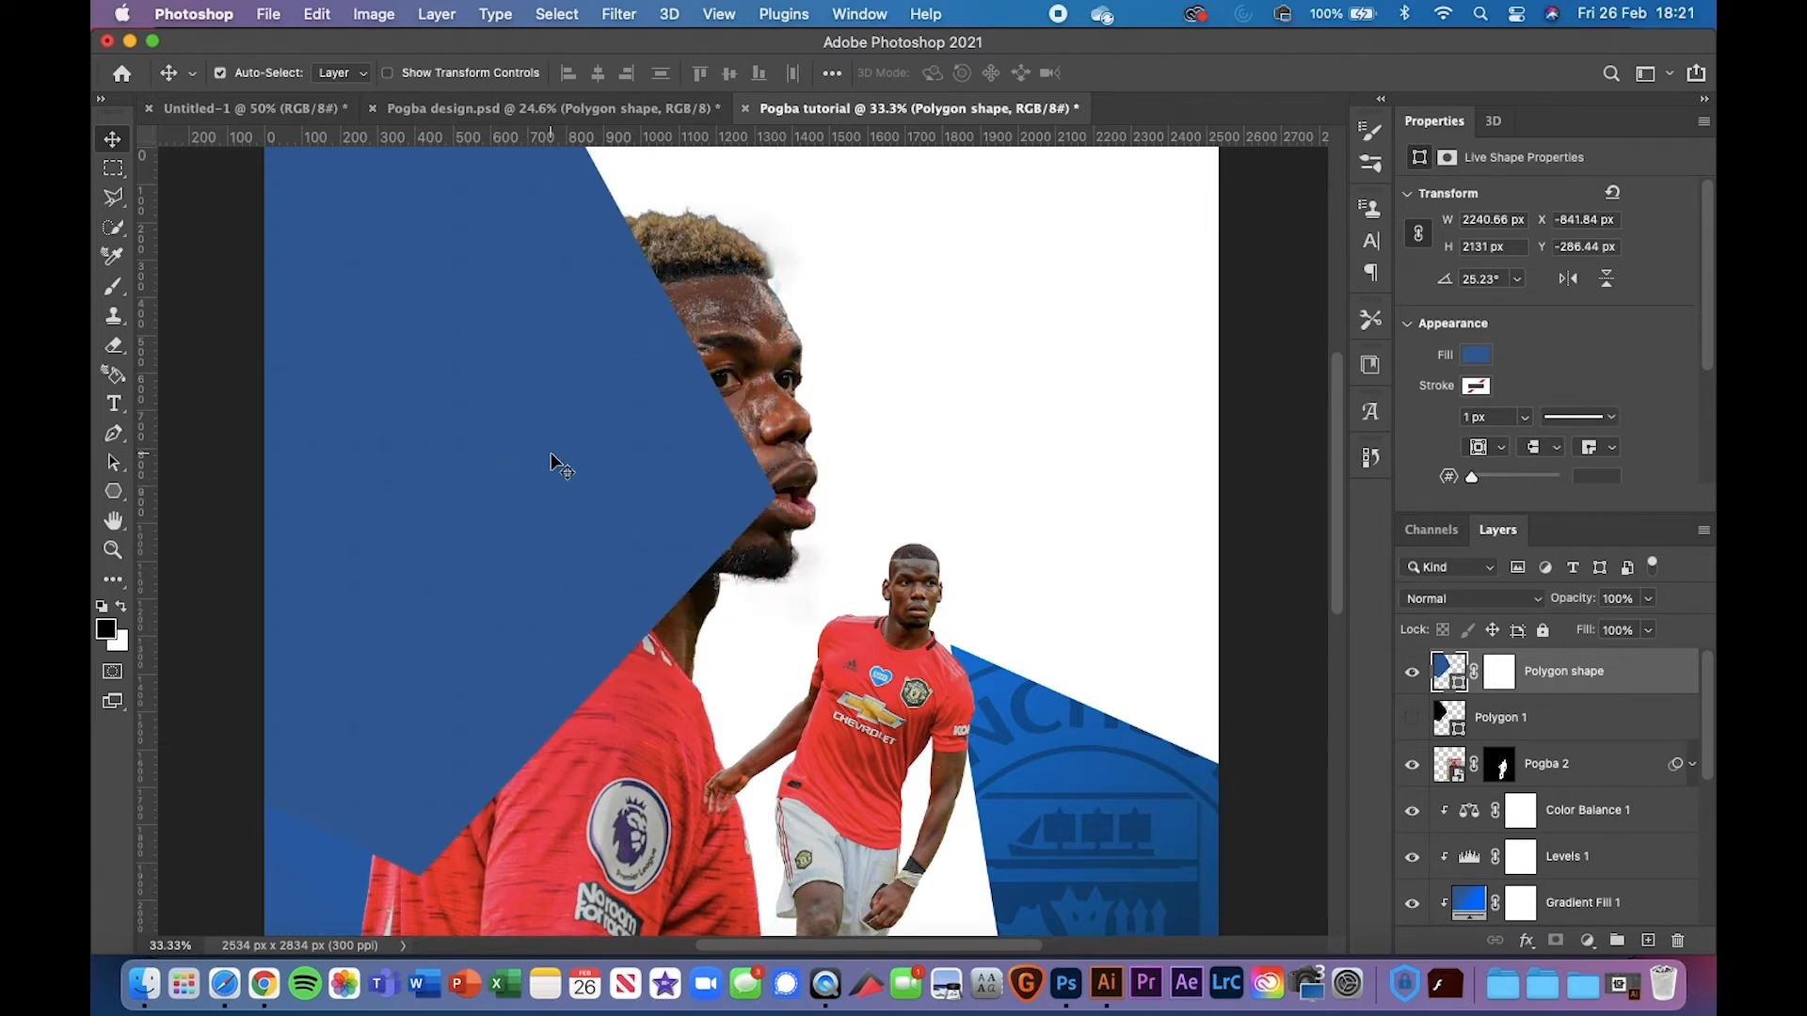
{"action": "left_click", "coordinate": [609, 100]}
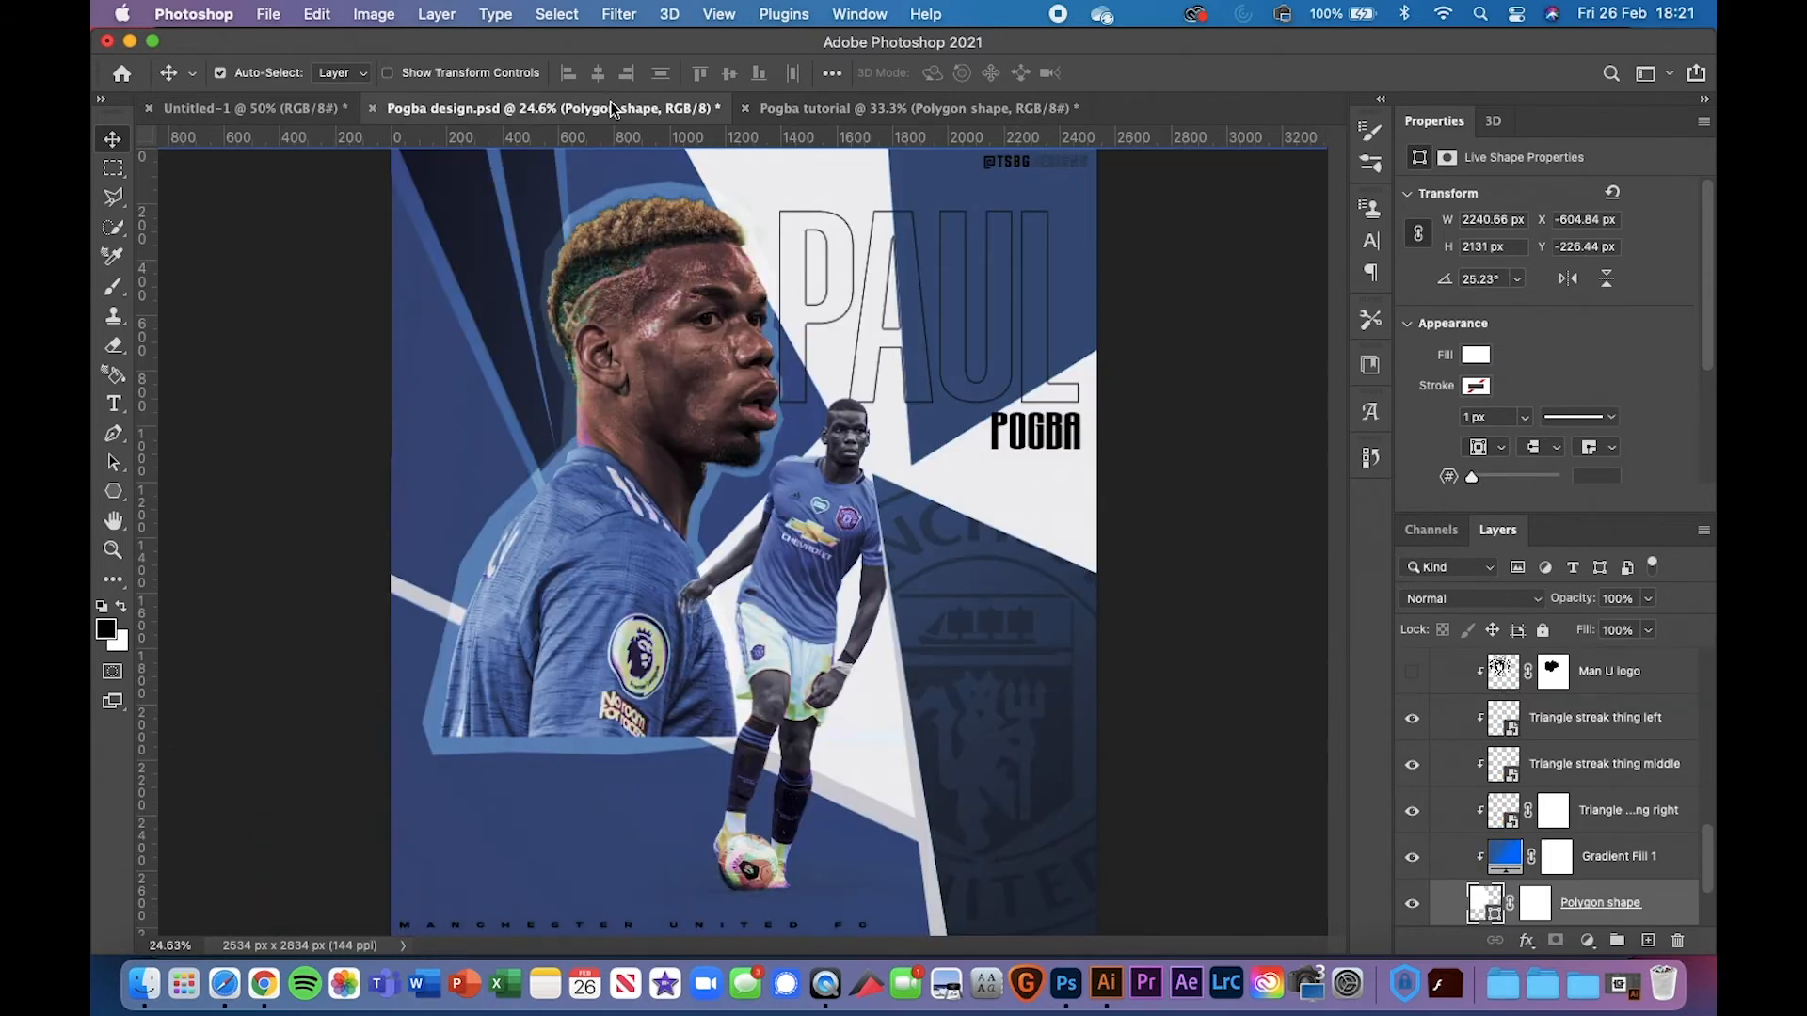
{"action": "left_click", "coordinate": [907, 100]}
{"action": "left_click_drag", "start_coordinate": [561, 395], "coordinate": [771, 399]}
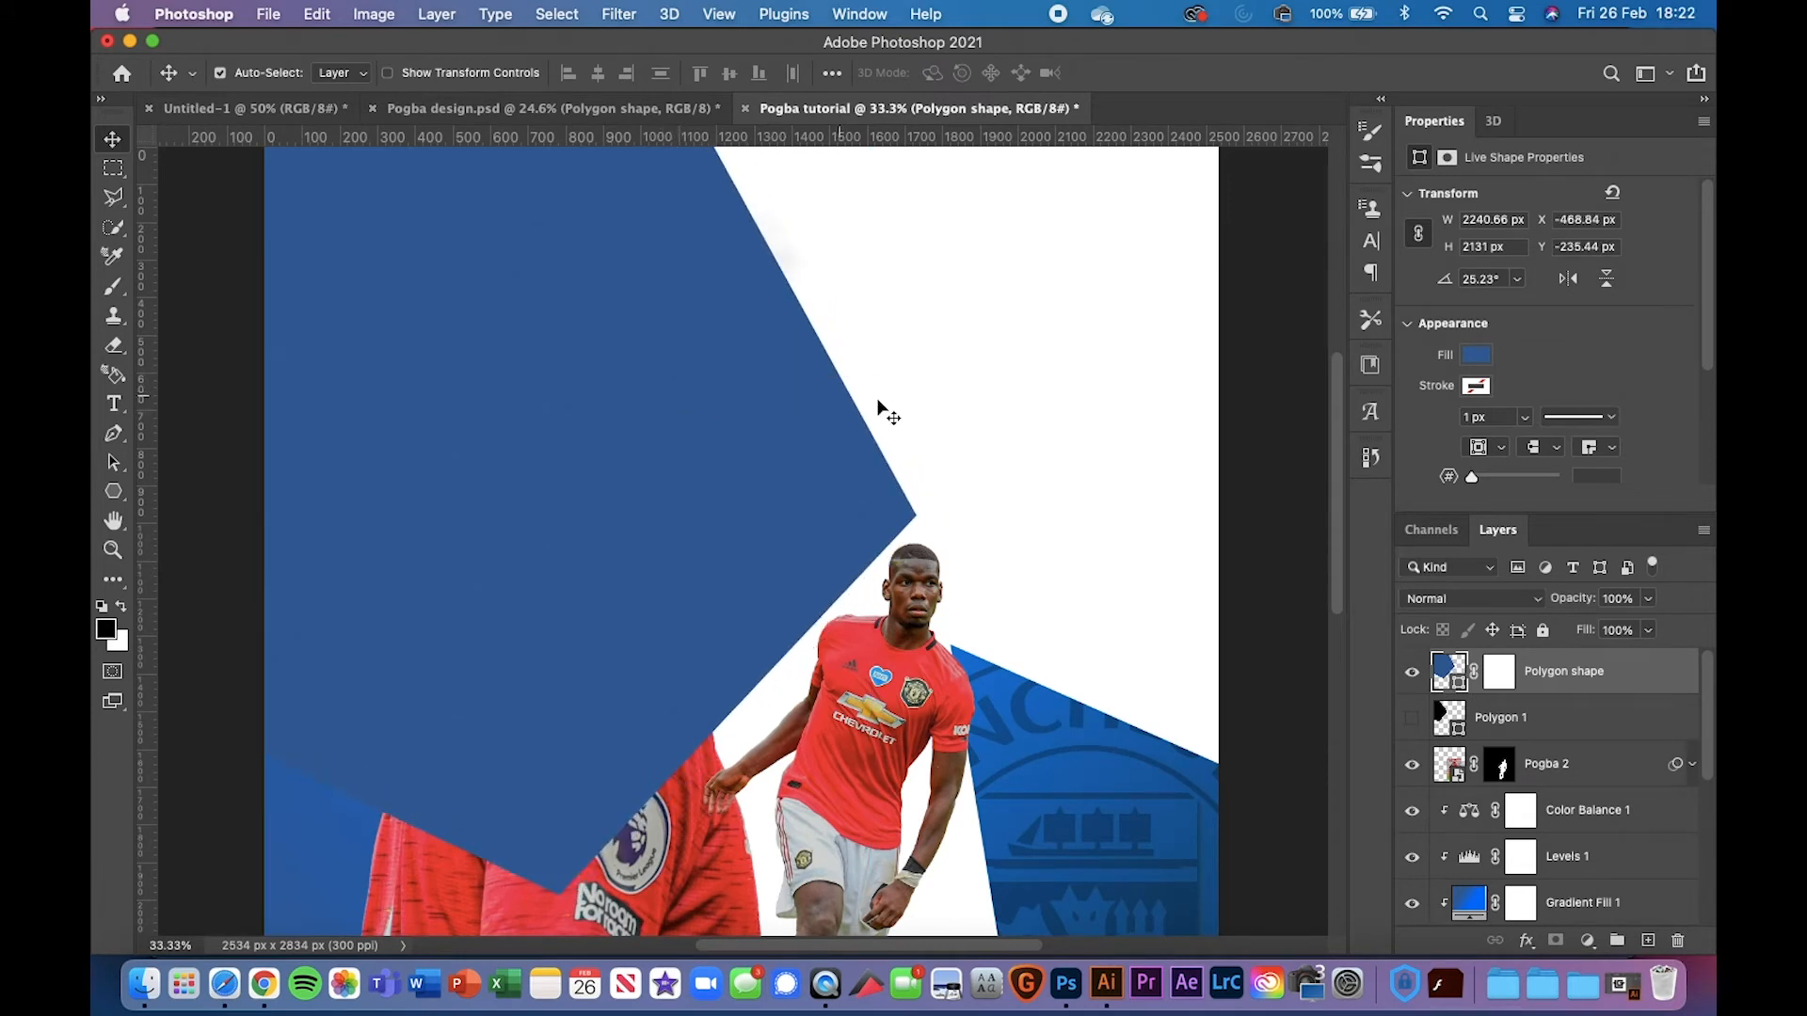
{"action": "left_click_drag", "start_coordinate": [1586, 664], "coordinate": [1546, 832]}
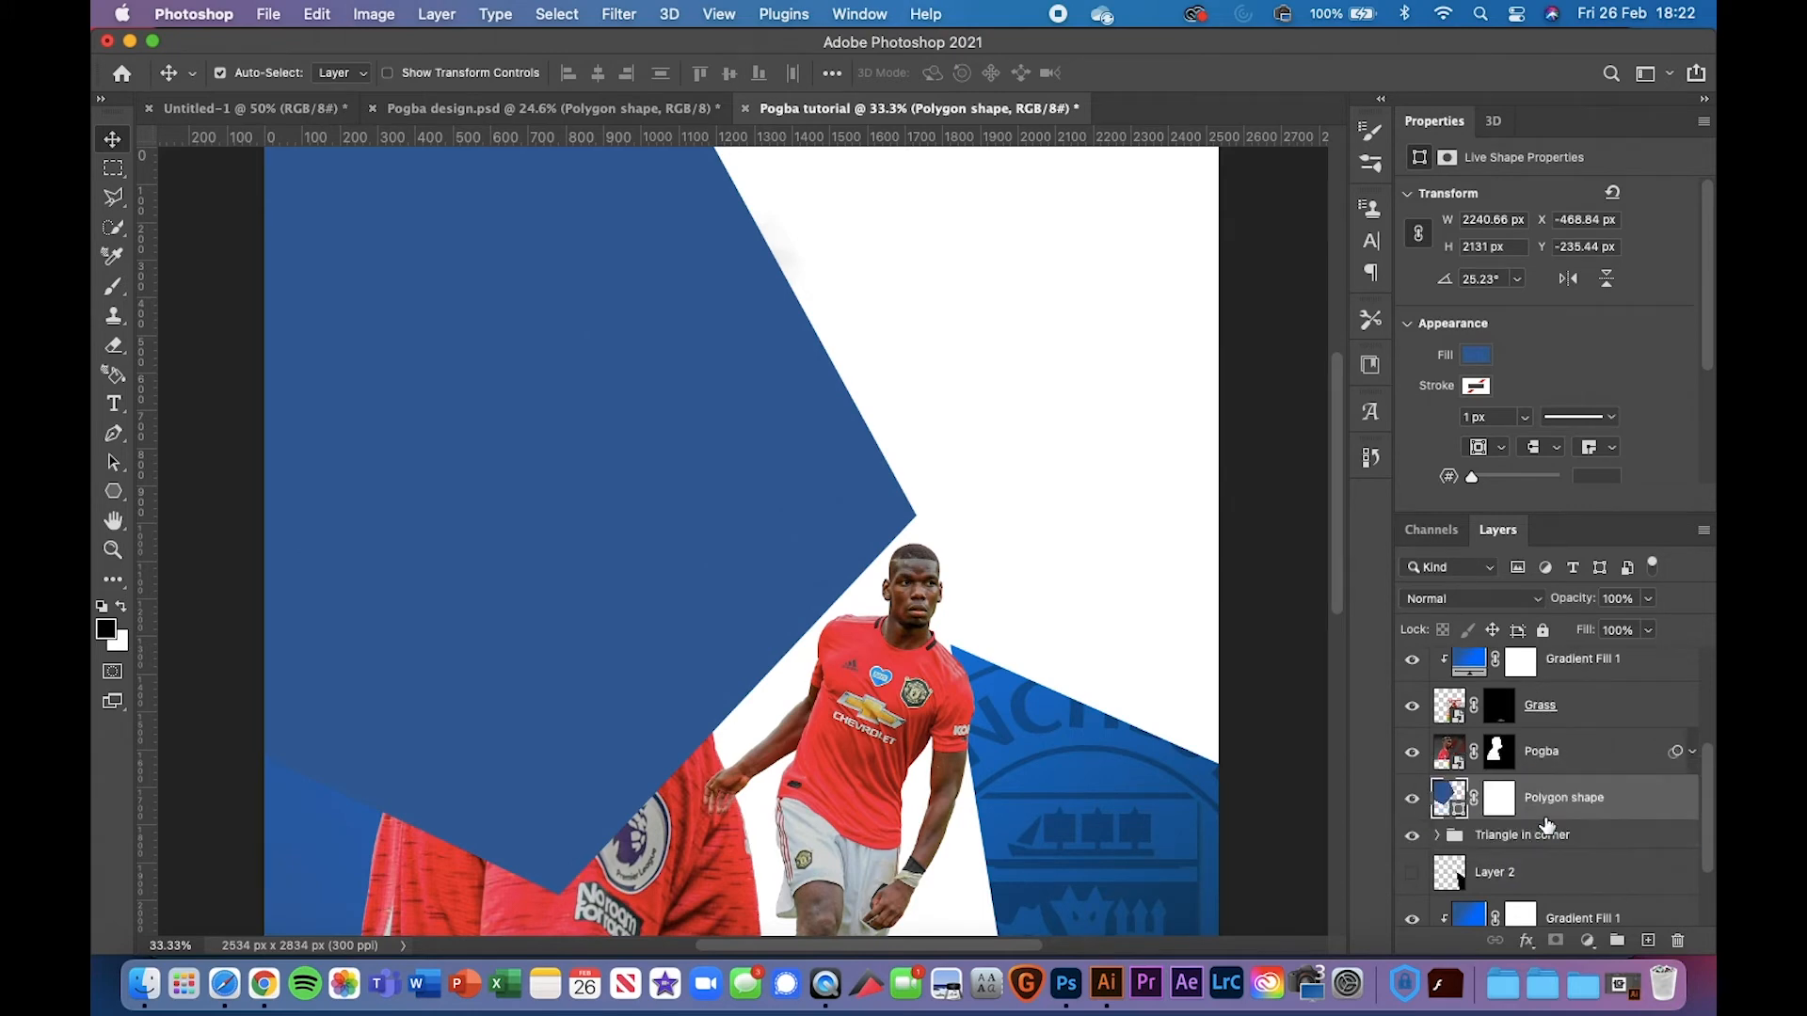
Move the Triangle in corner group higher in the layer stack
{"action": "left_click", "coordinate": [1613, 841]}
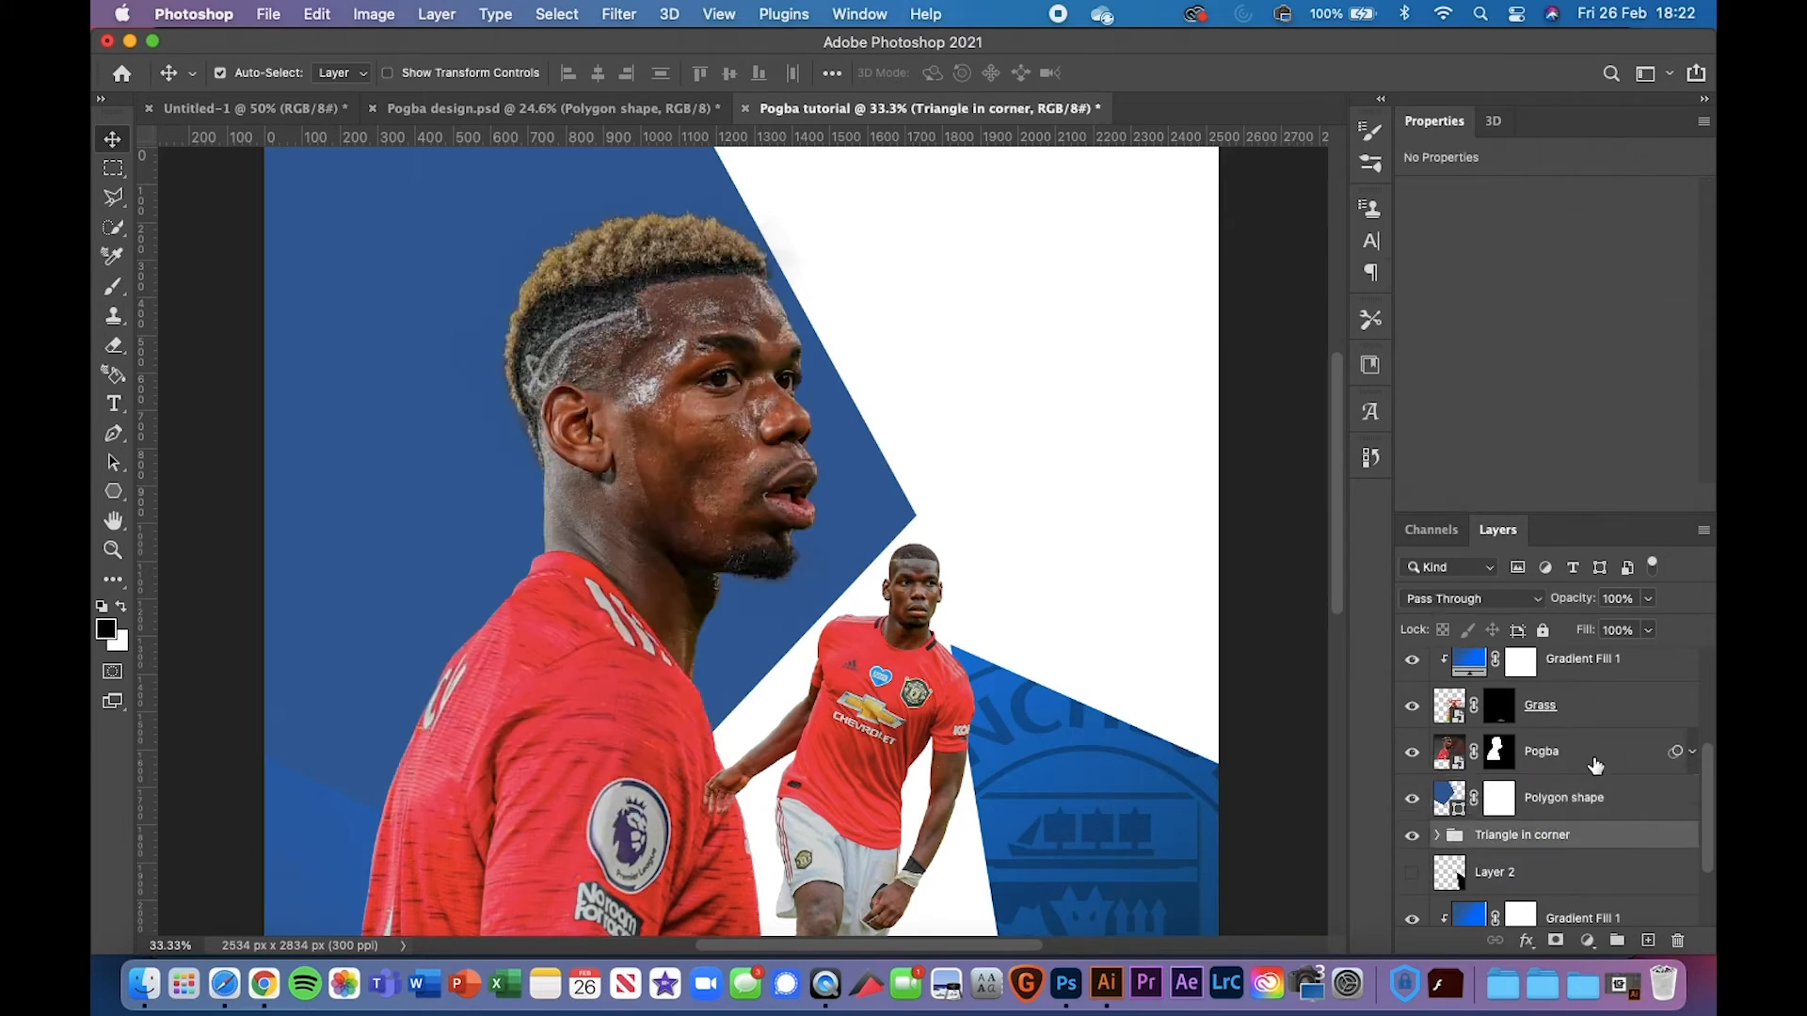
{"action": "scroll", "coordinate": [1614, 574], "scroll_direction": "up", "scroll_amount": 3}
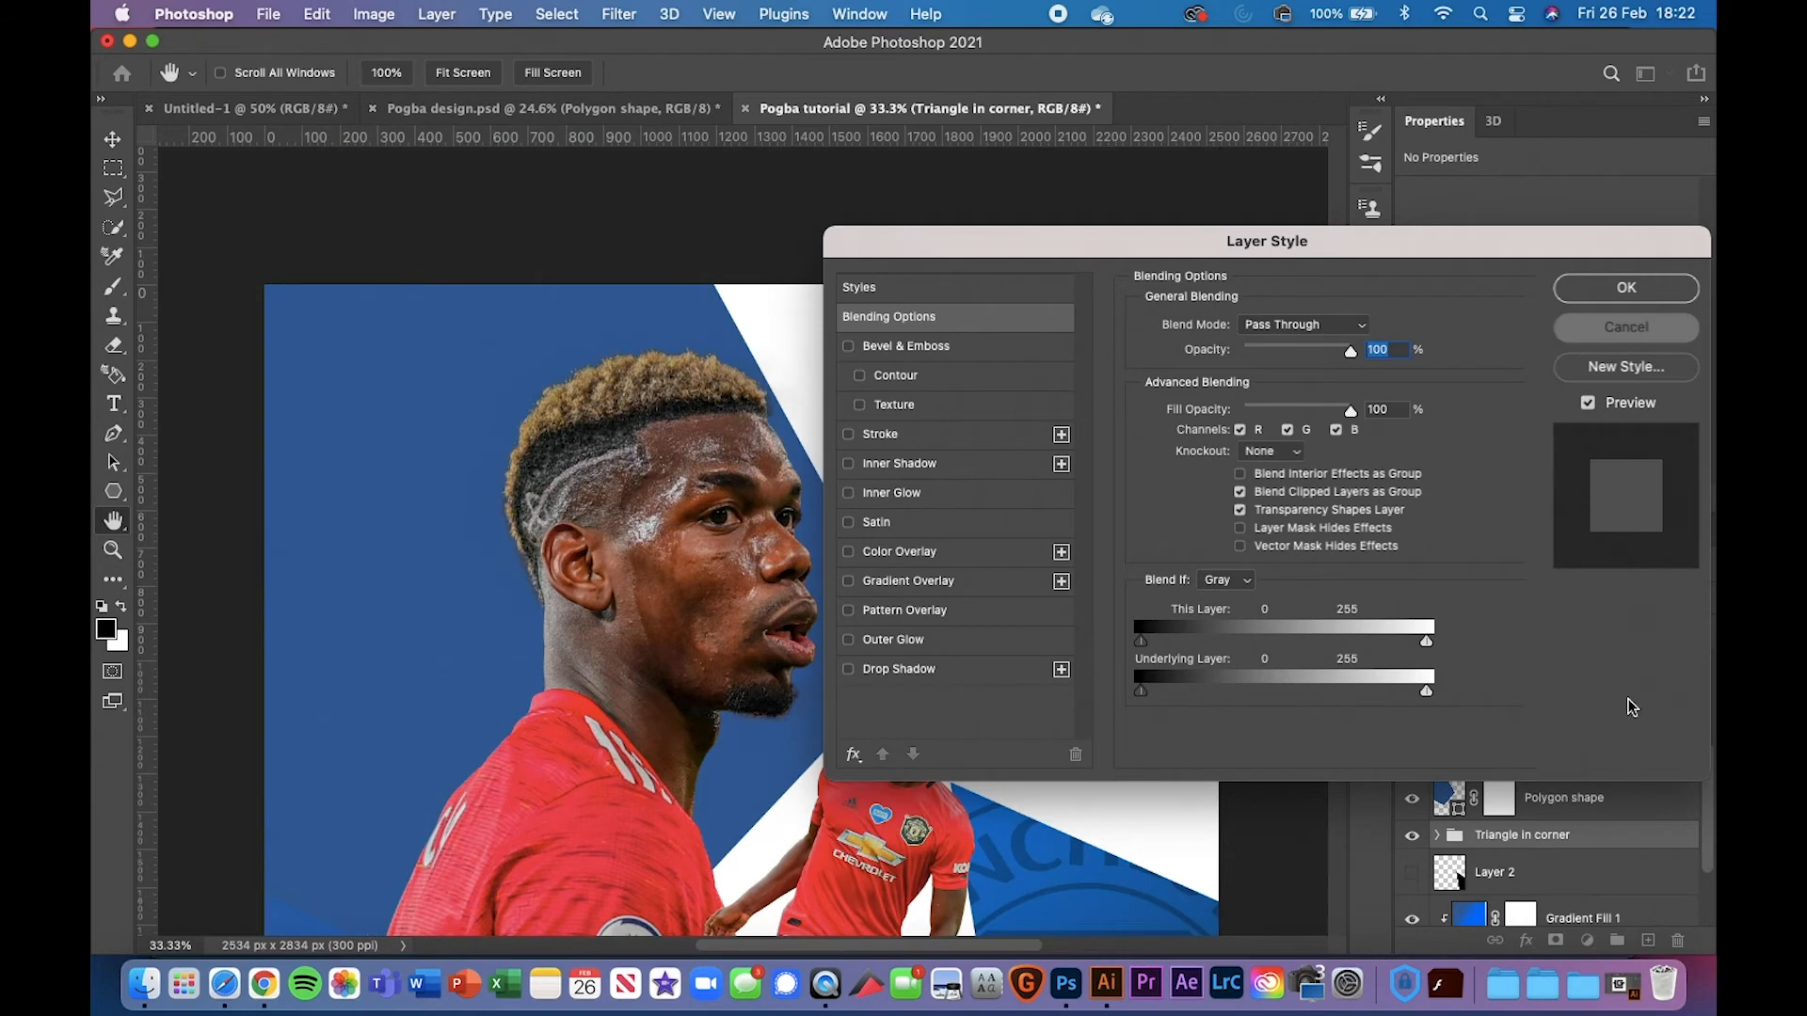
{"action": "left_click", "coordinate": [1627, 326]}
{"action": "left_click_drag", "start_coordinate": [1603, 852], "coordinate": [1594, 661]}
{"action": "key", "text": "super+minus"}
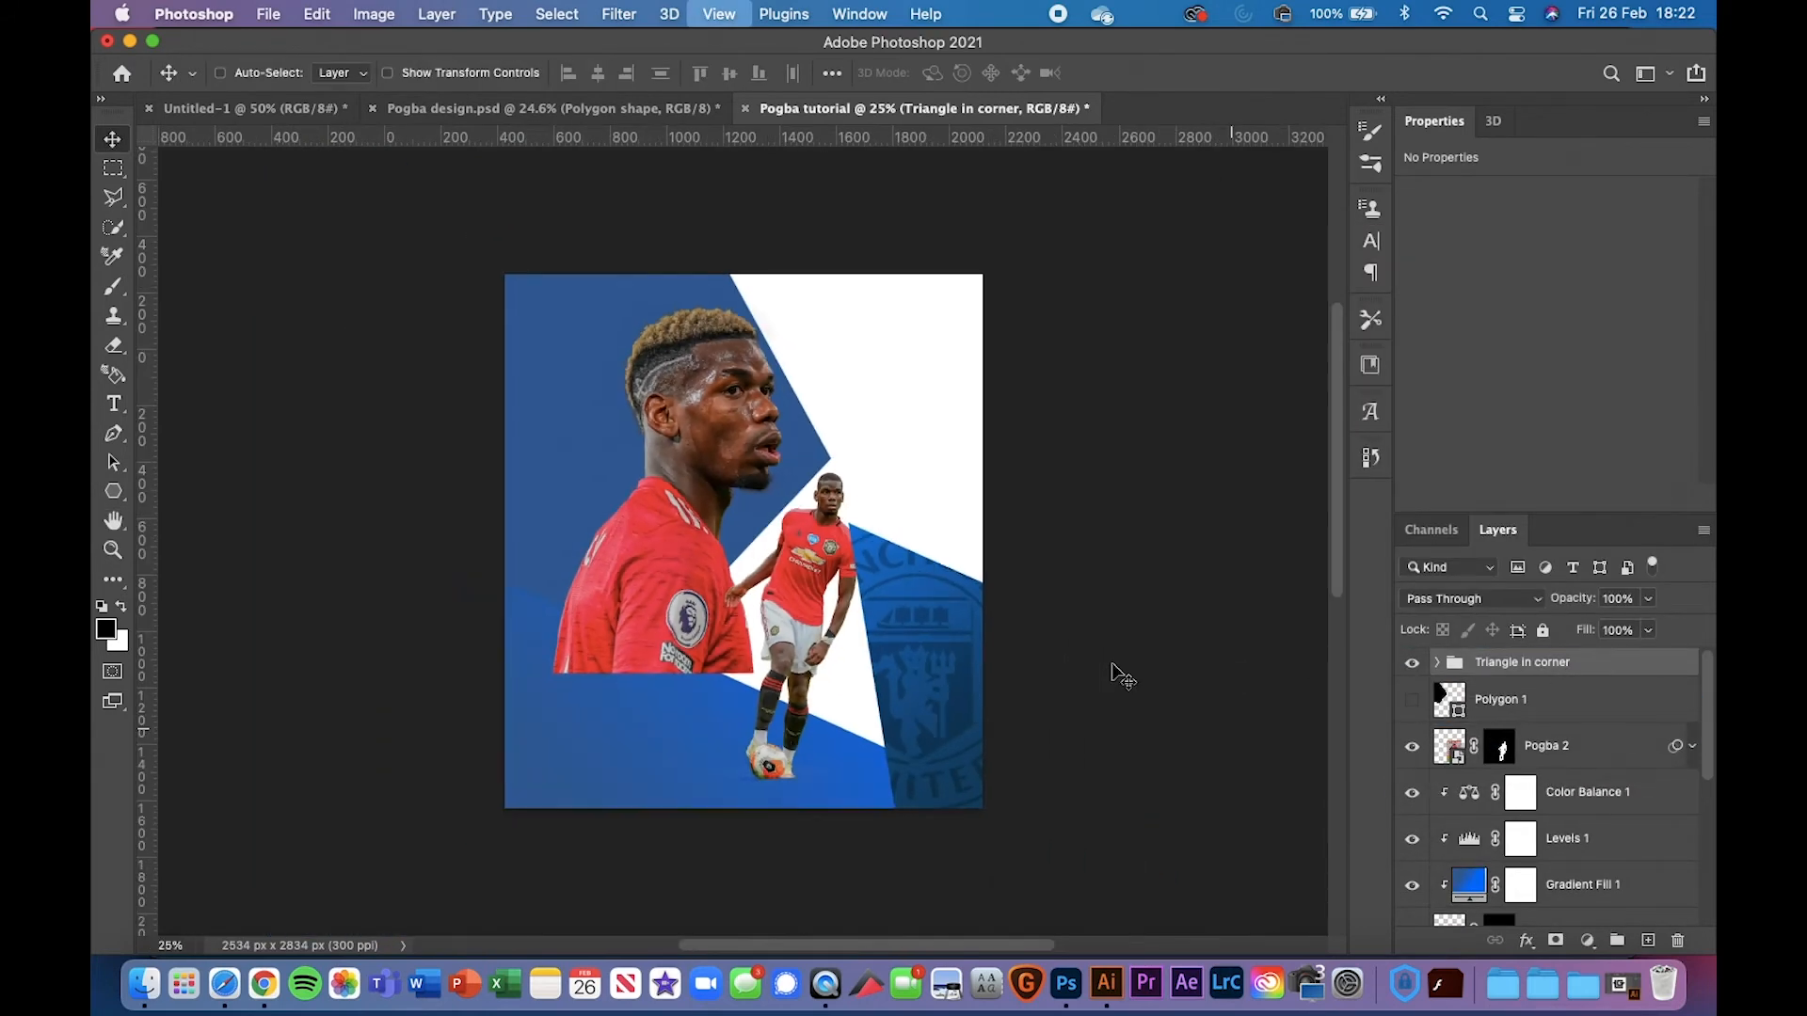
Compare the tutorial against the finished Pogba design and reframe the poster view
{"action": "left_click", "coordinate": [525, 110]}
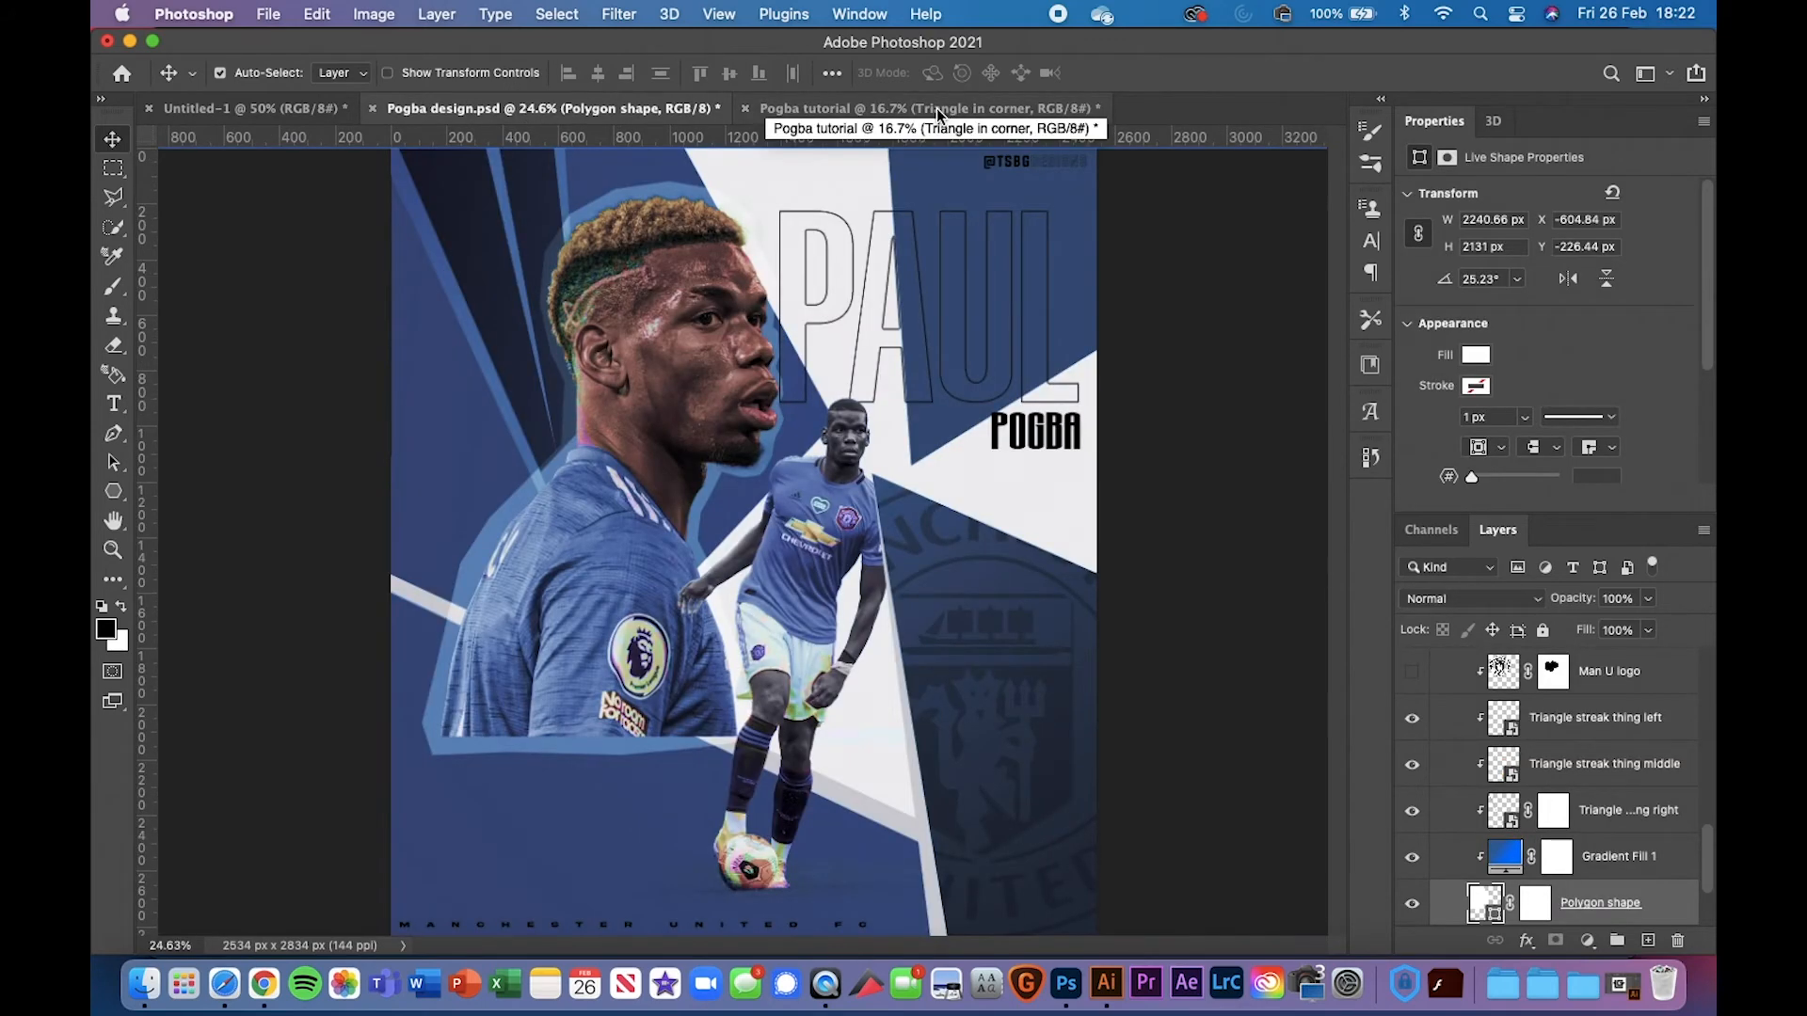
{"action": "left_click", "coordinate": [935, 110]}
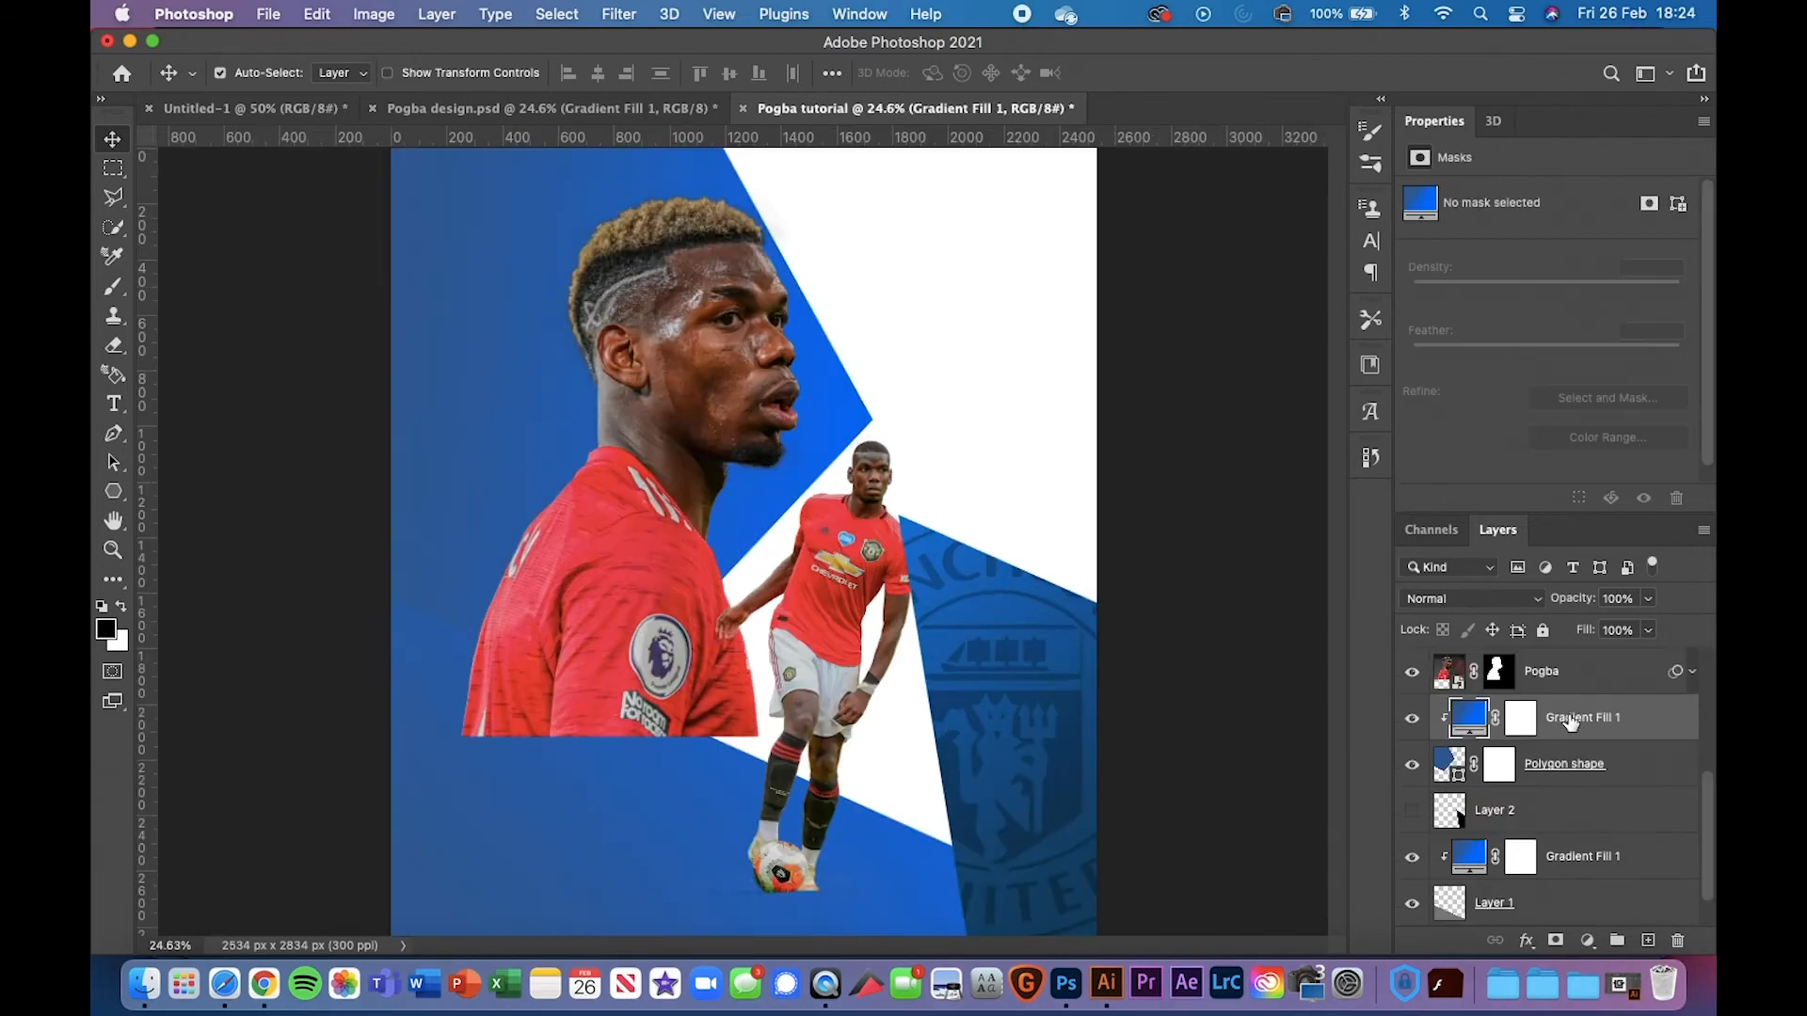
{"action": "key", "text": "super+minus"}
{"action": "key", "text": "super+minus"}
{"action": "key", "text": "super+0"}
{"action": "key", "text": "super+plus"}
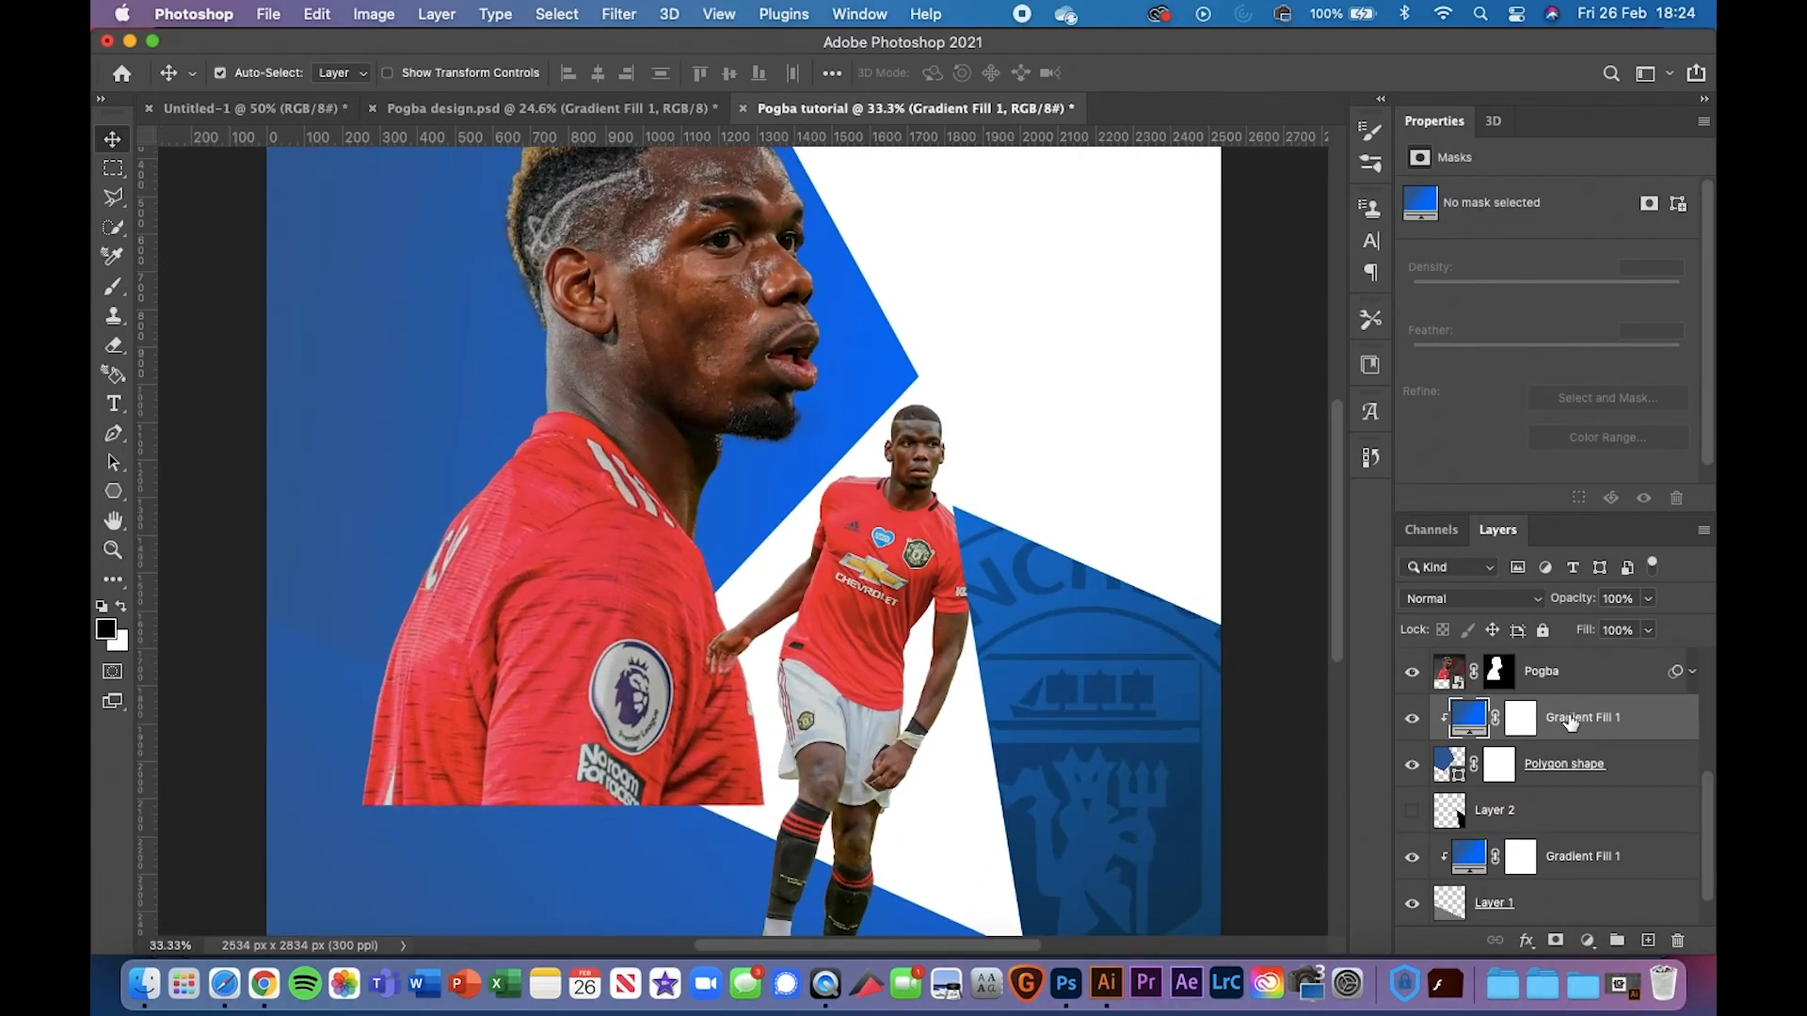
{"action": "key", "text": "super+minus"}
{"action": "key", "text": "super+minus"}
{"action": "key", "text": "super+plus"}
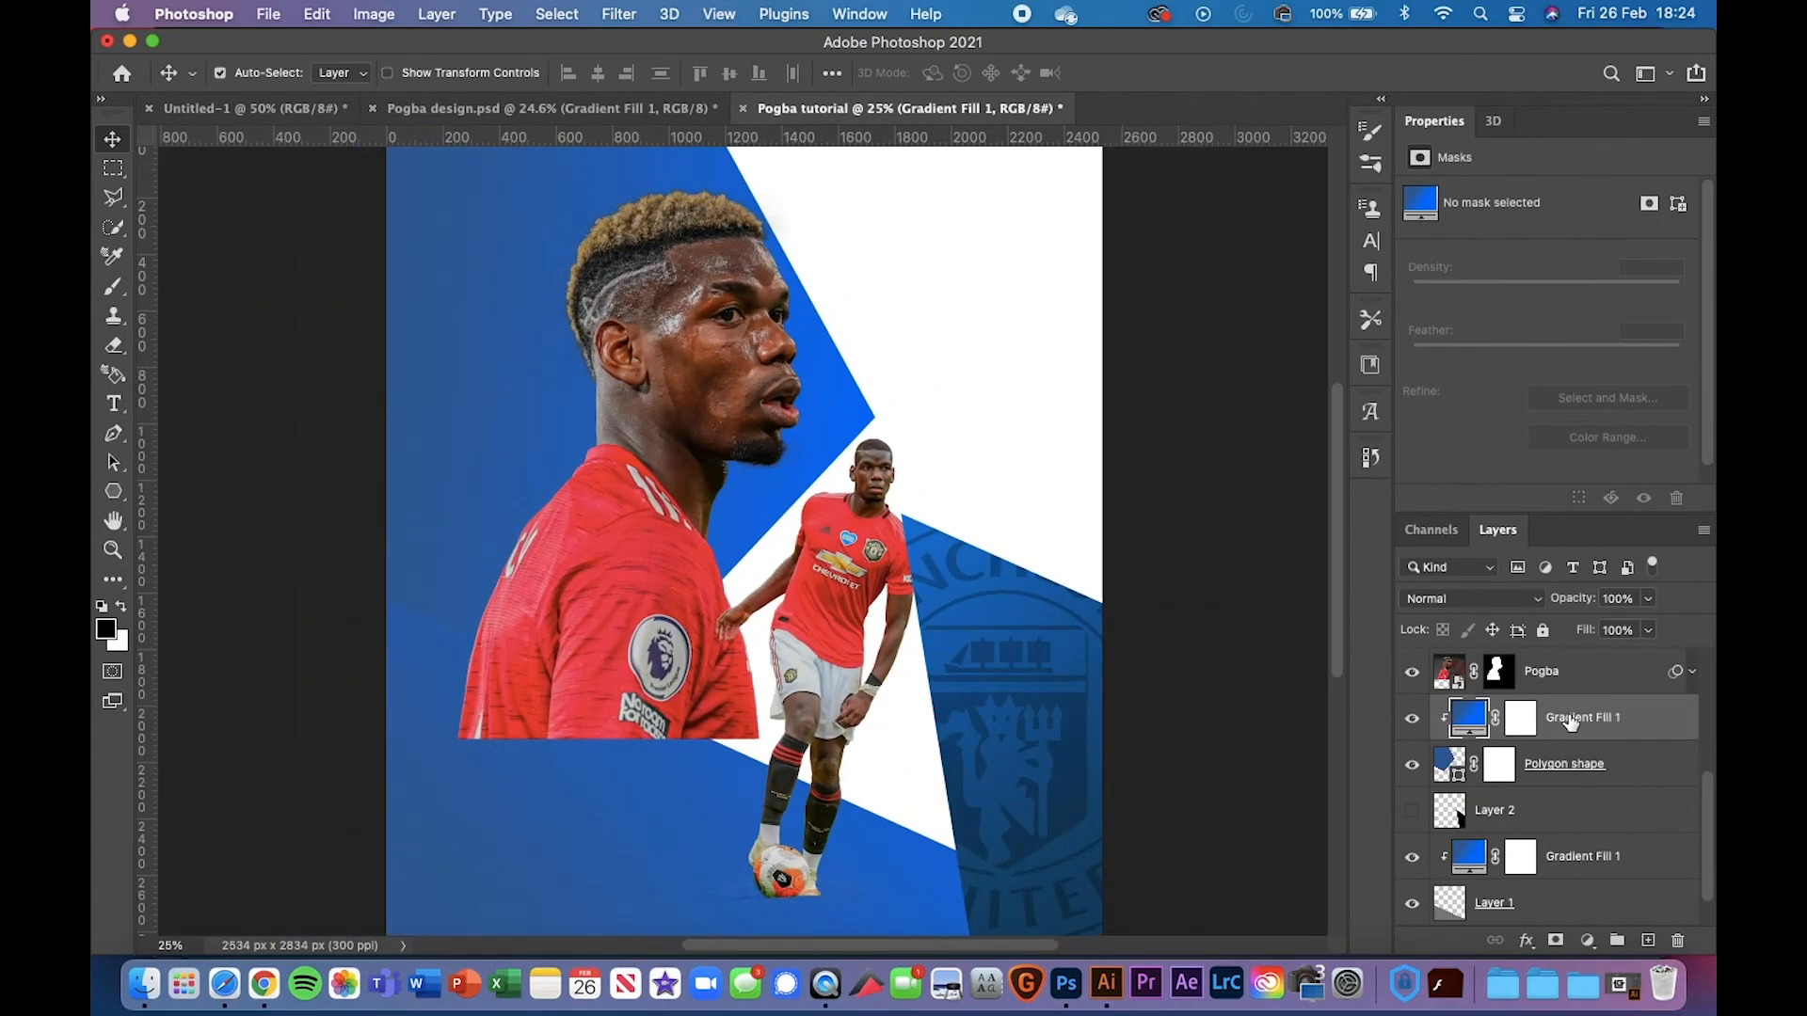
{"action": "left_click", "coordinate": [1615, 784]}
{"action": "scroll", "coordinate": [1605, 759], "scroll_direction": "up", "scroll_amount": 3}
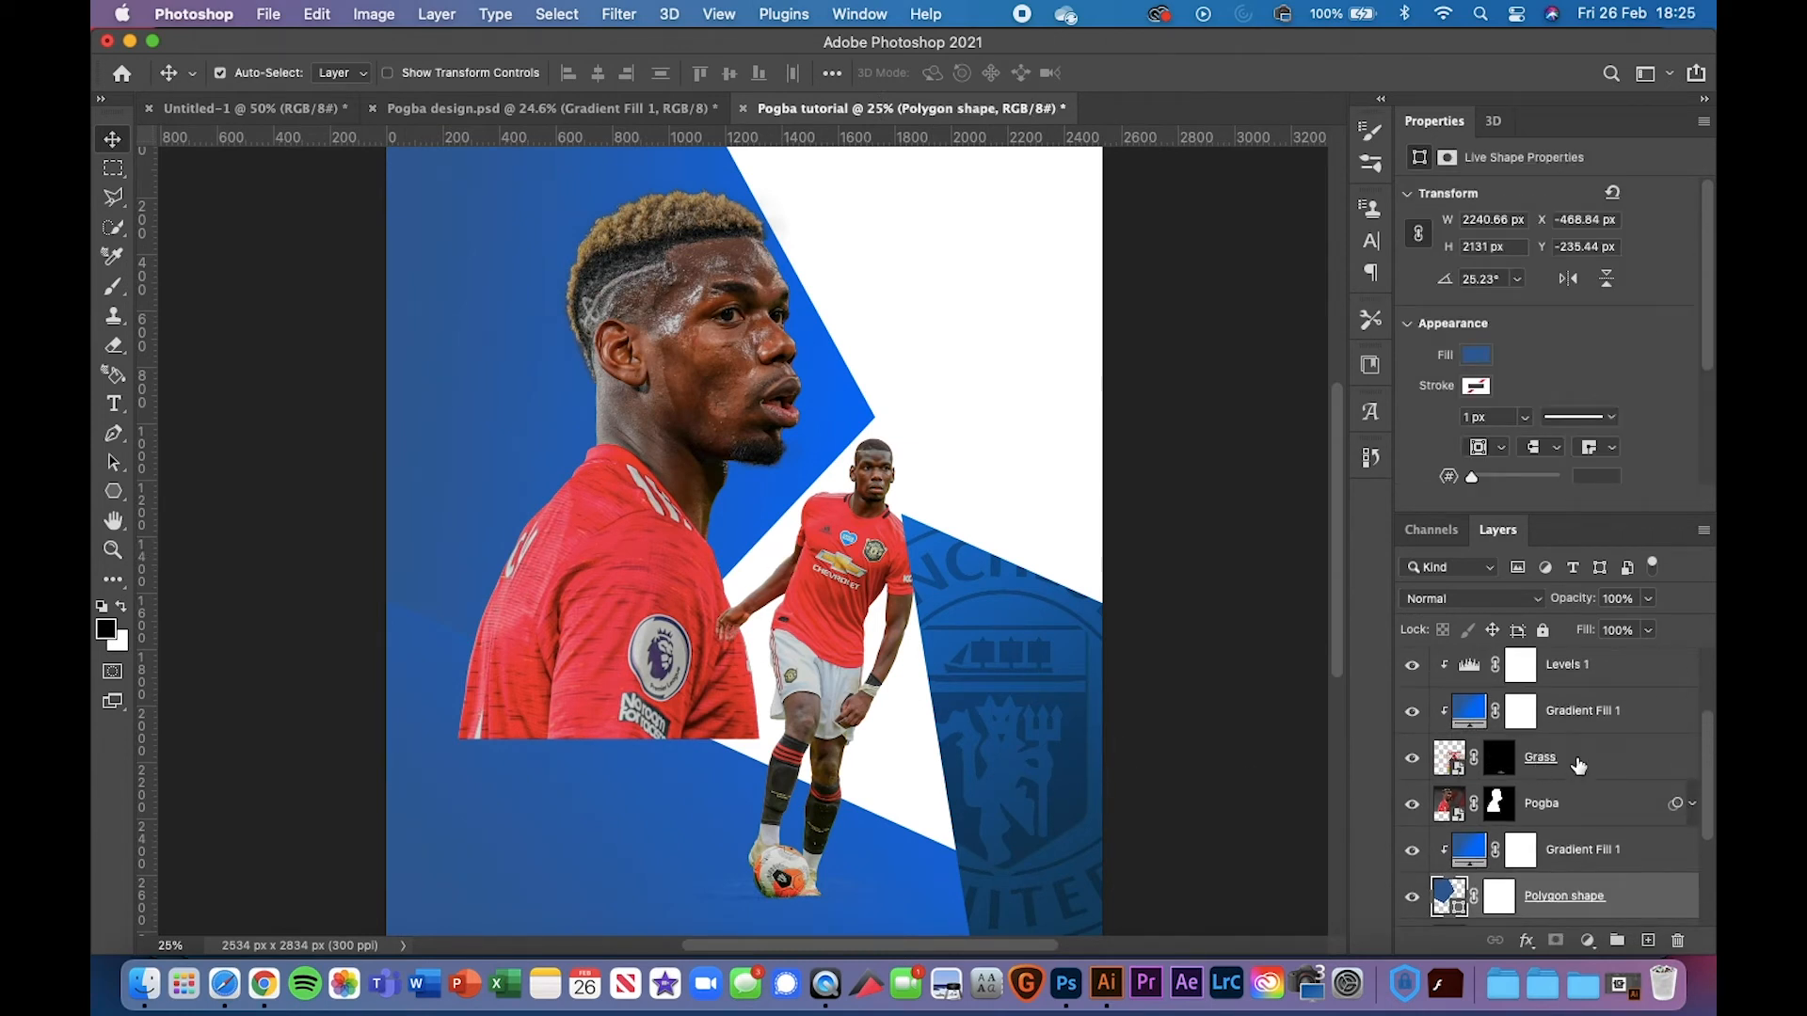
{"action": "scroll", "coordinate": [1579, 766], "scroll_direction": "up", "scroll_amount": 3}
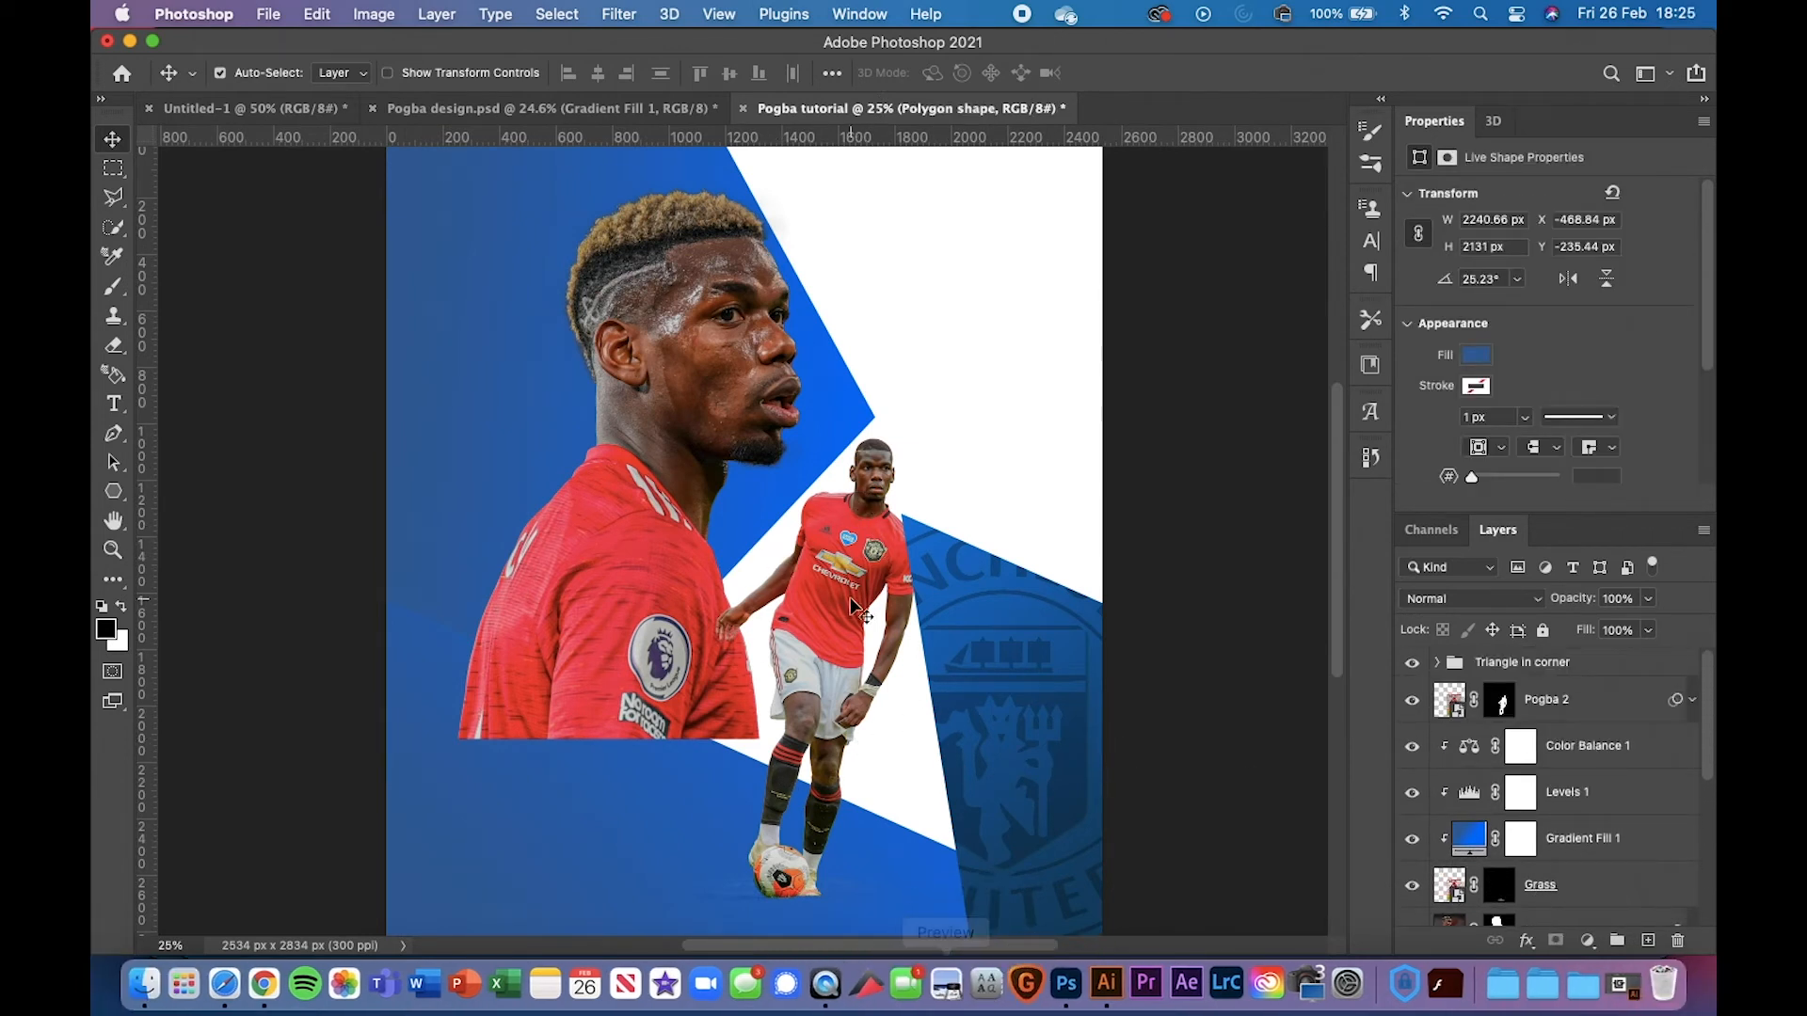
{"action": "scroll", "coordinate": [855, 605], "scroll_direction": "down", "scroll_amount": 3}
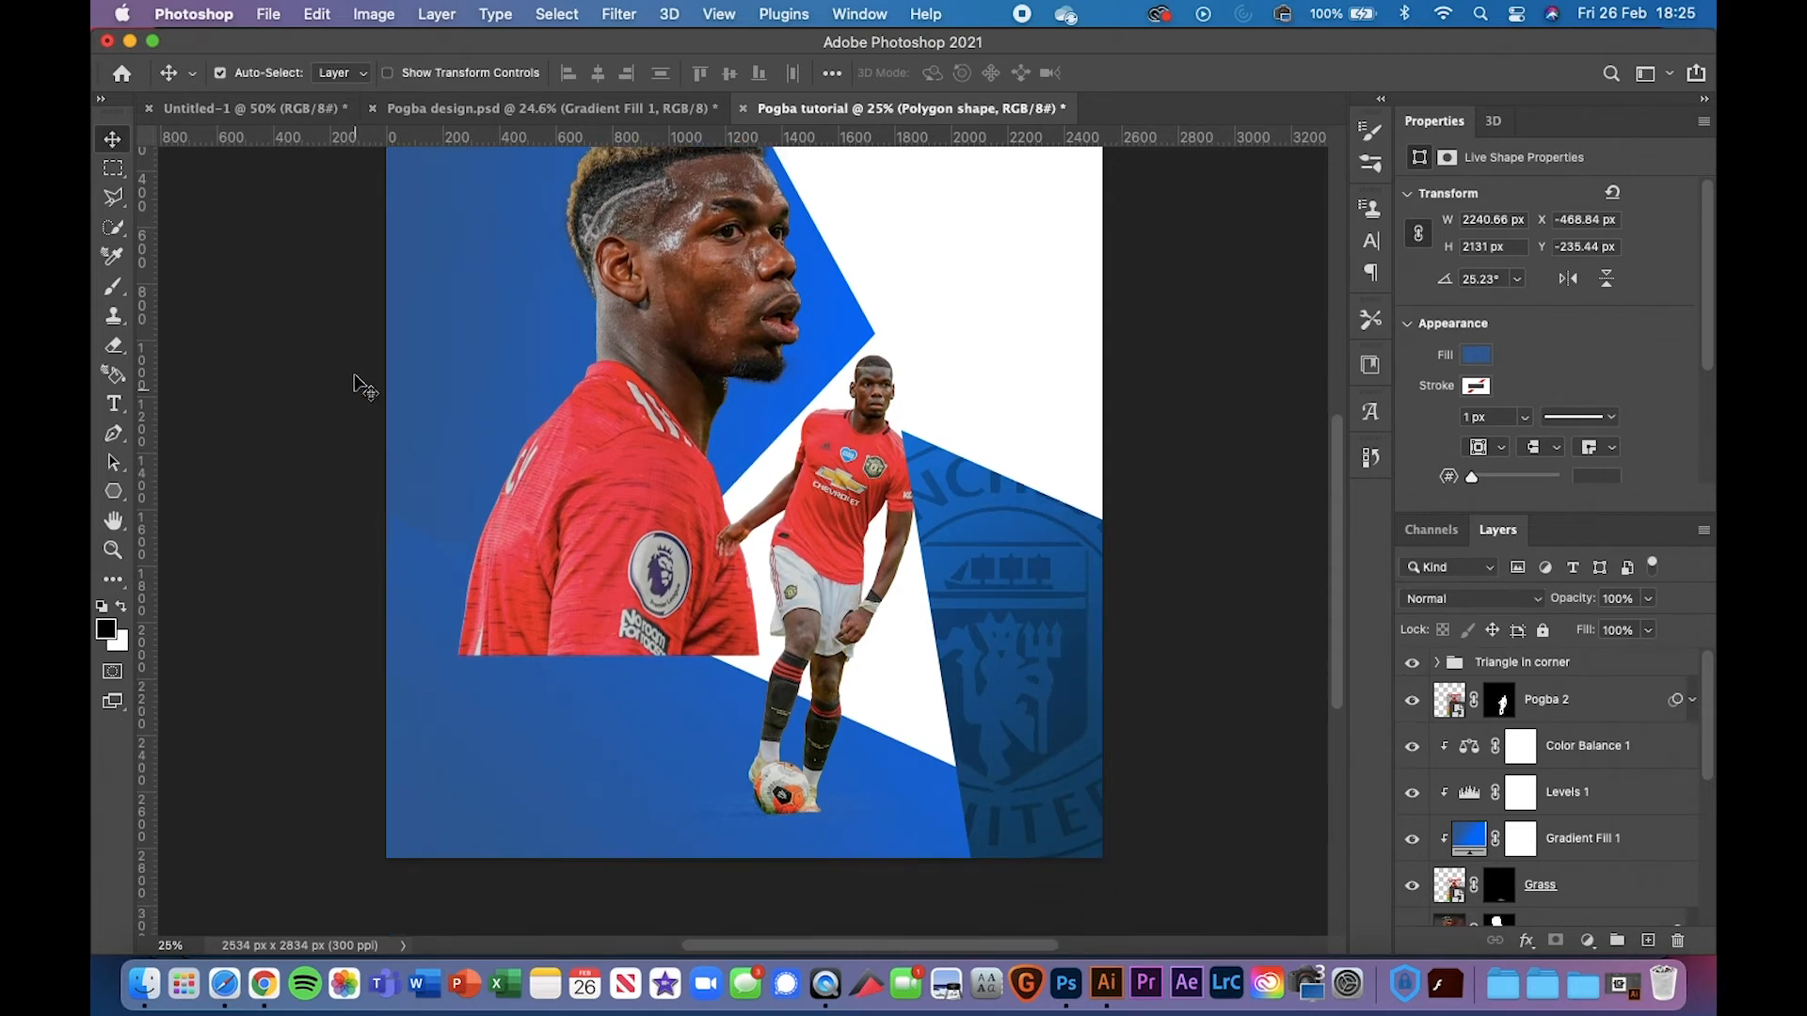
{"action": "scroll", "coordinate": [516, 240], "scroll_direction": "up", "scroll_amount": 3}
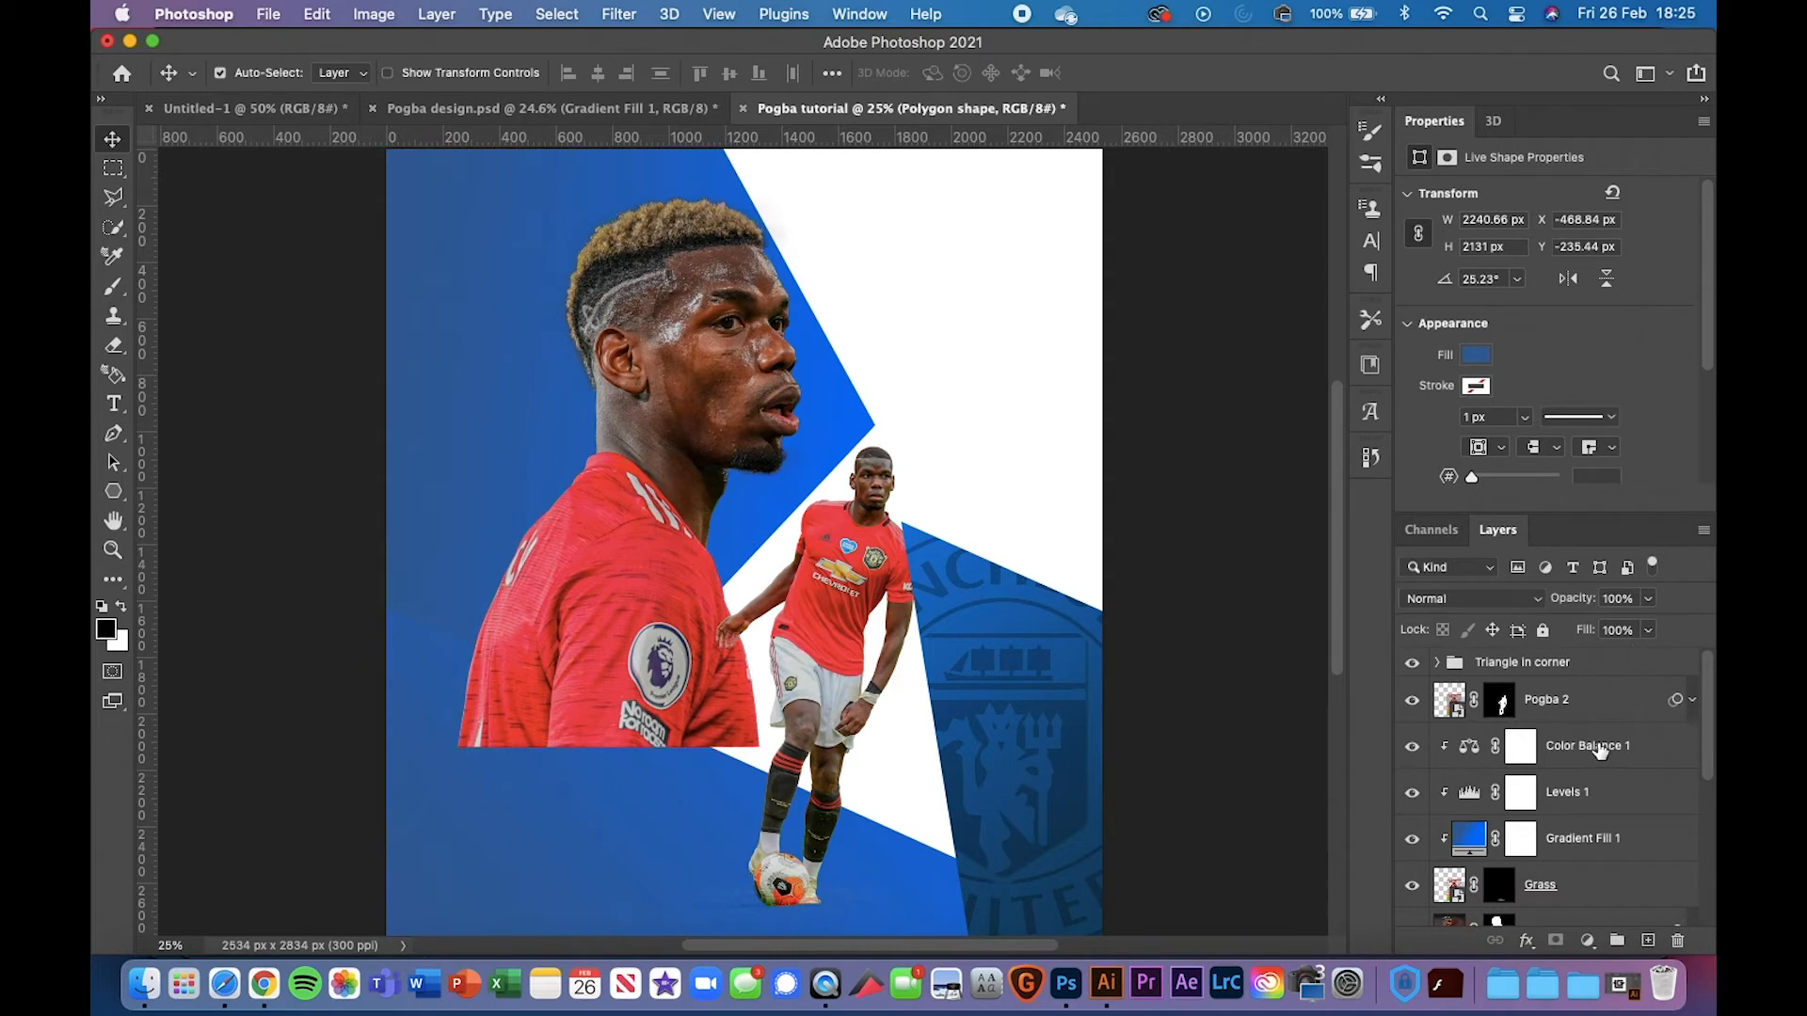
{"action": "scroll", "coordinate": [1601, 751], "scroll_direction": "down", "scroll_amount": 2}
{"action": "left_click", "coordinate": [1590, 870]}
{"action": "scroll", "coordinate": [1601, 875], "scroll_direction": "down", "scroll_amount": 1}
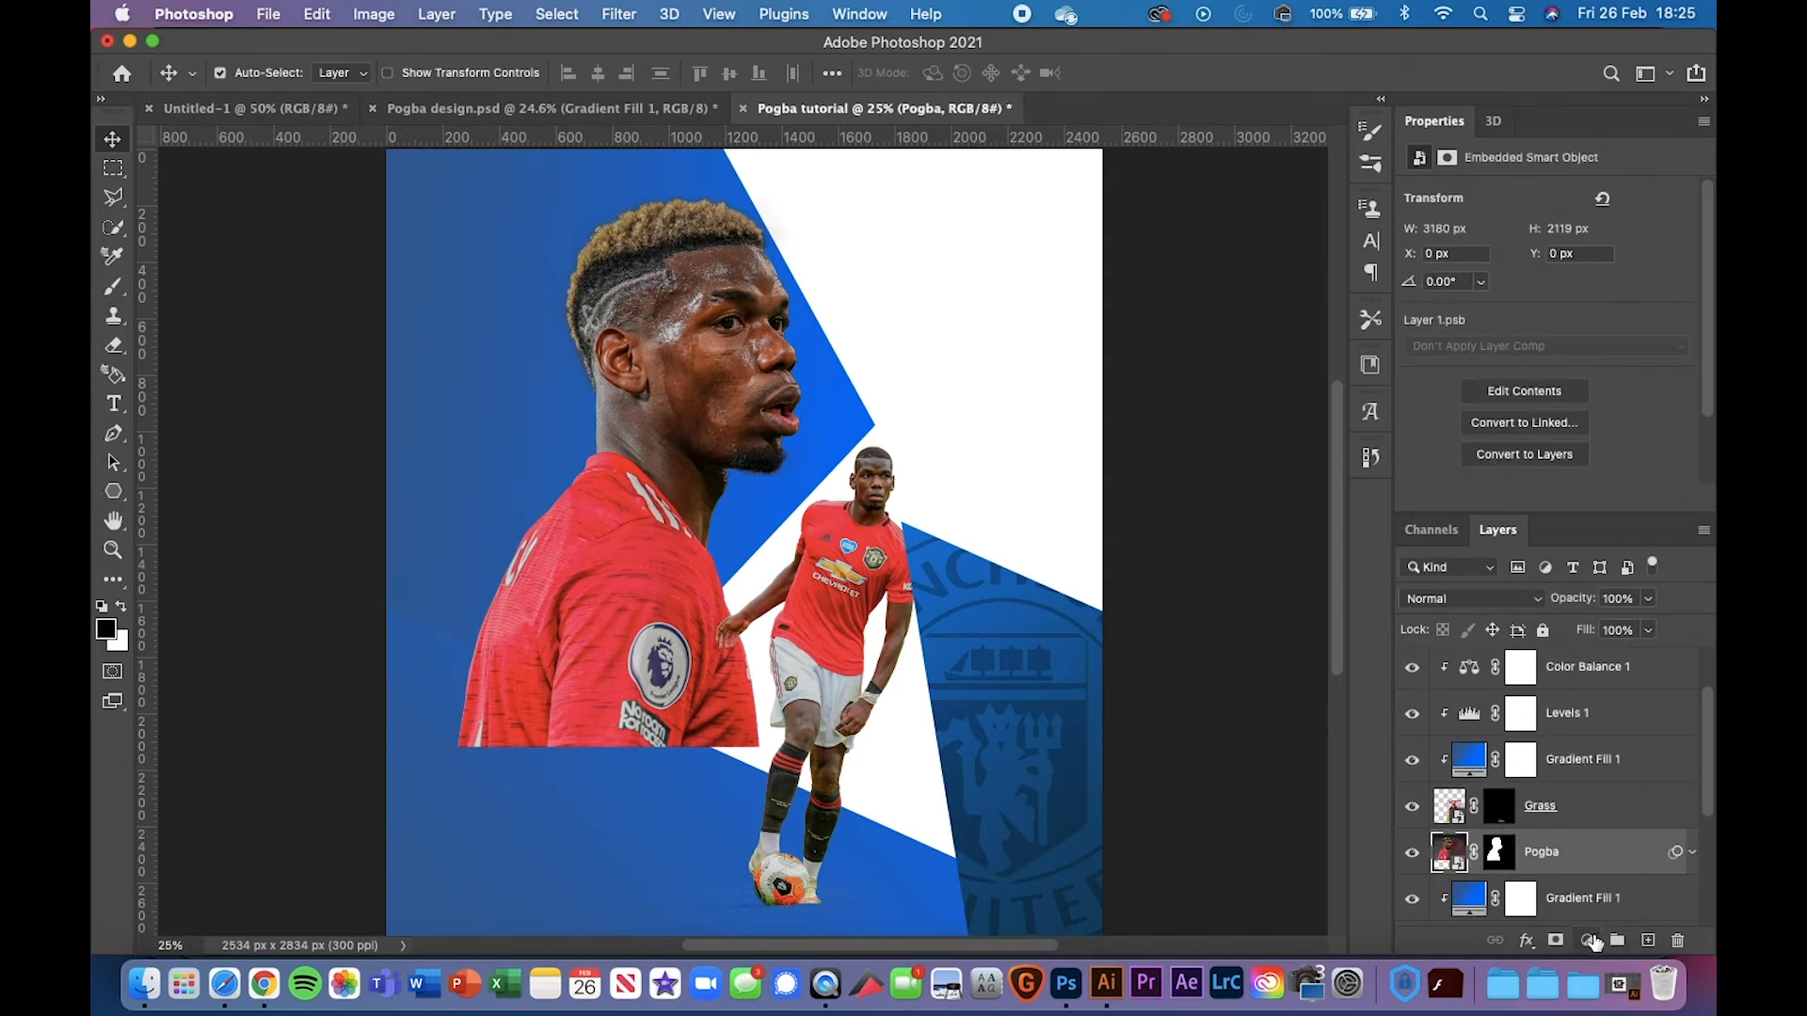
{"action": "left_click", "coordinate": [1592, 941]}
{"action": "left_click", "coordinate": [1544, 850]}
Trace a pen path from the top of Pogba's head down the neck, left side and shirt bottom
{"action": "left_click", "coordinate": [113, 434]}
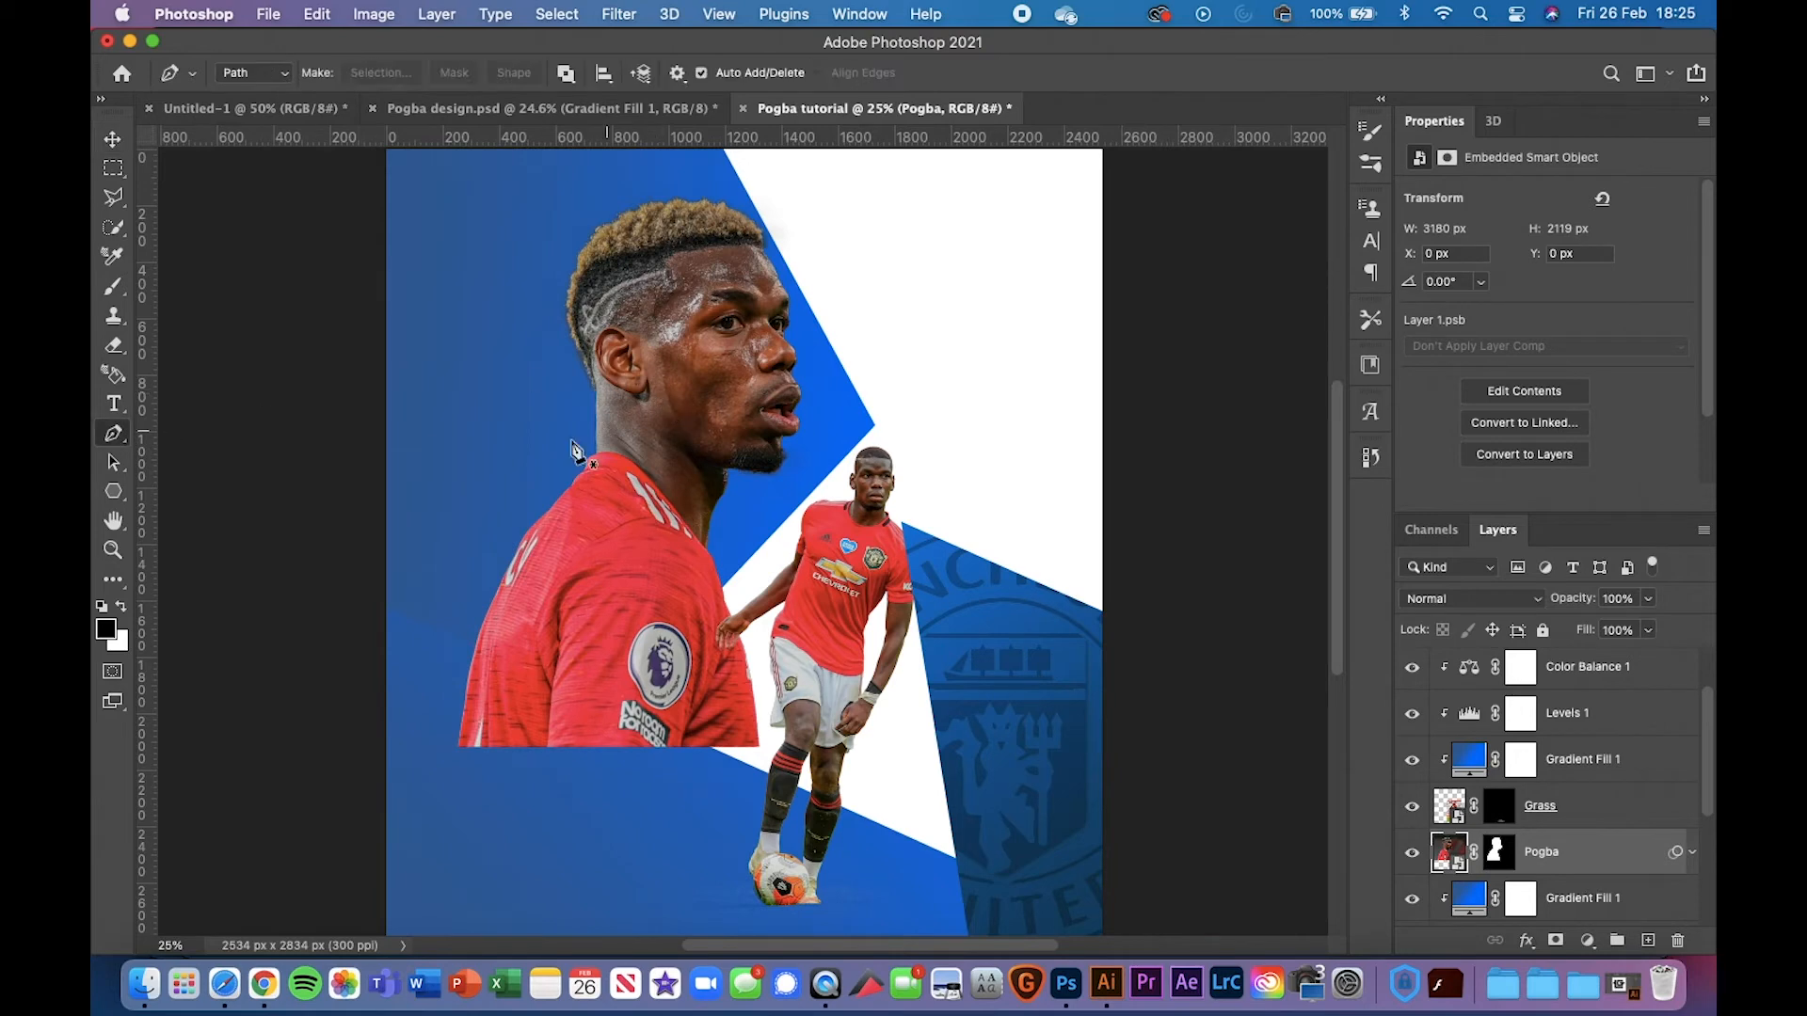
{"action": "key", "text": "super+plus"}
{"action": "key", "text": "super+minus"}
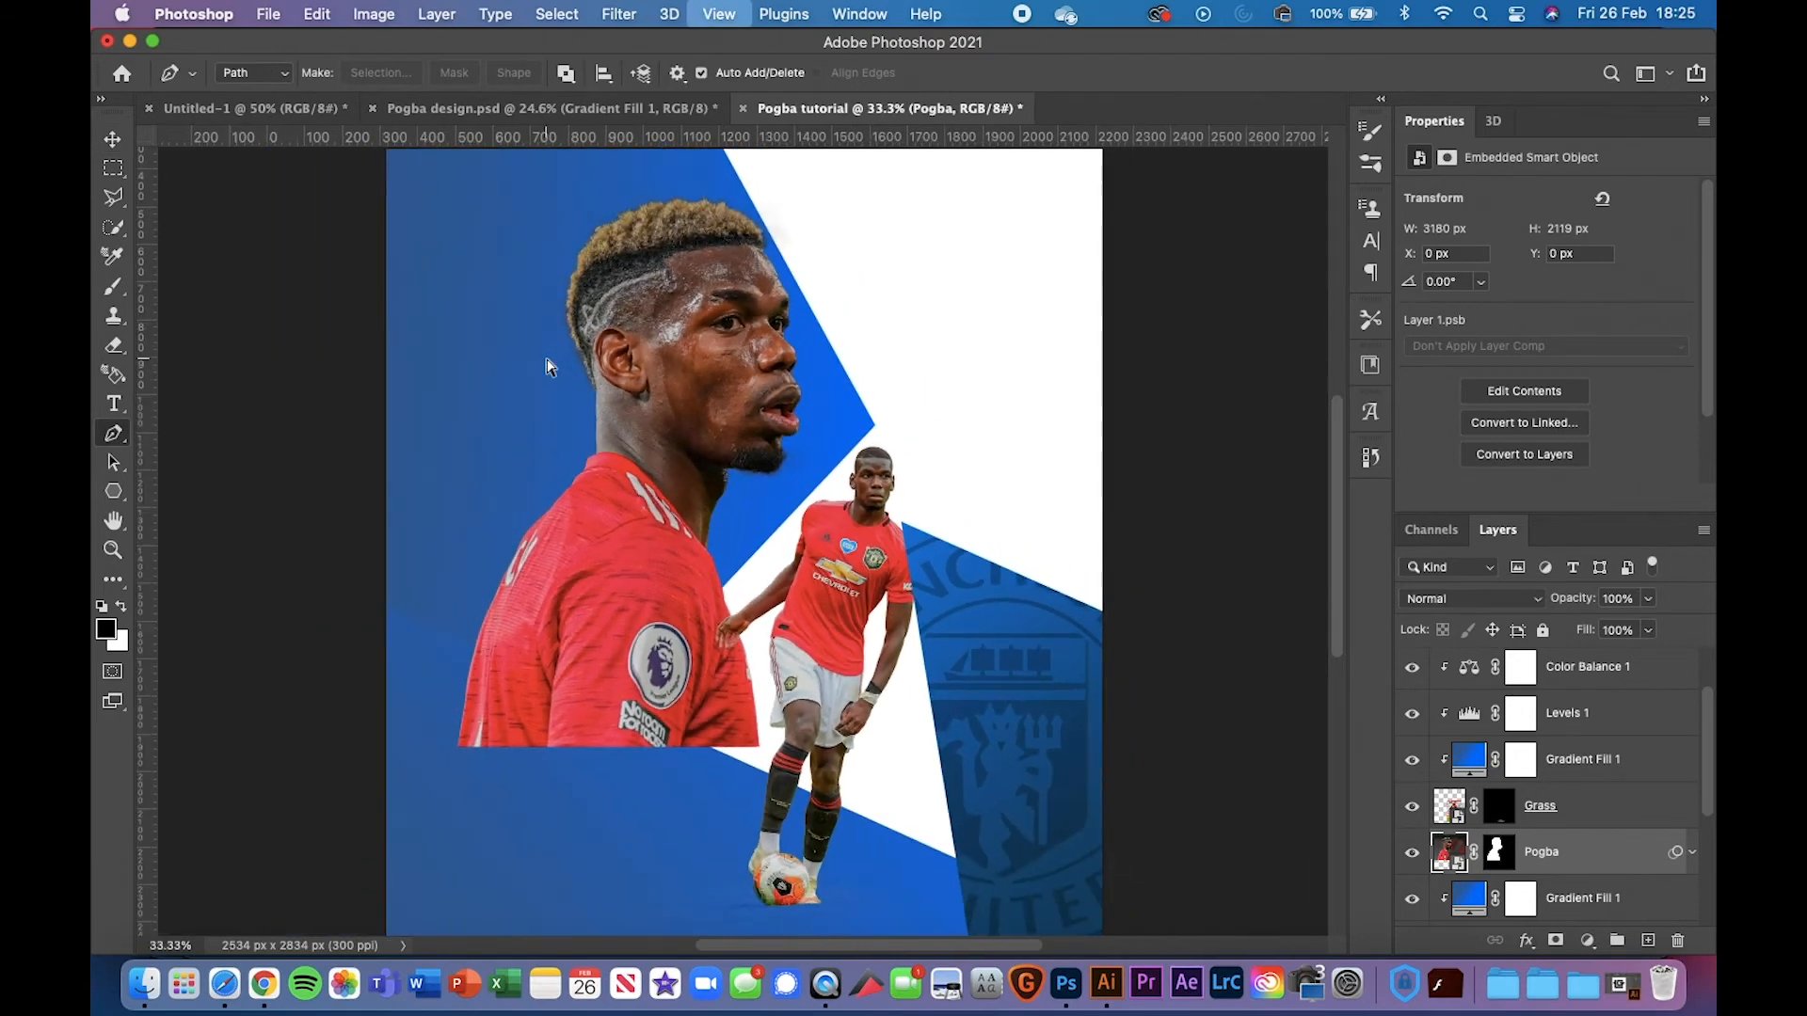
{"action": "left_click", "coordinate": [666, 186]}
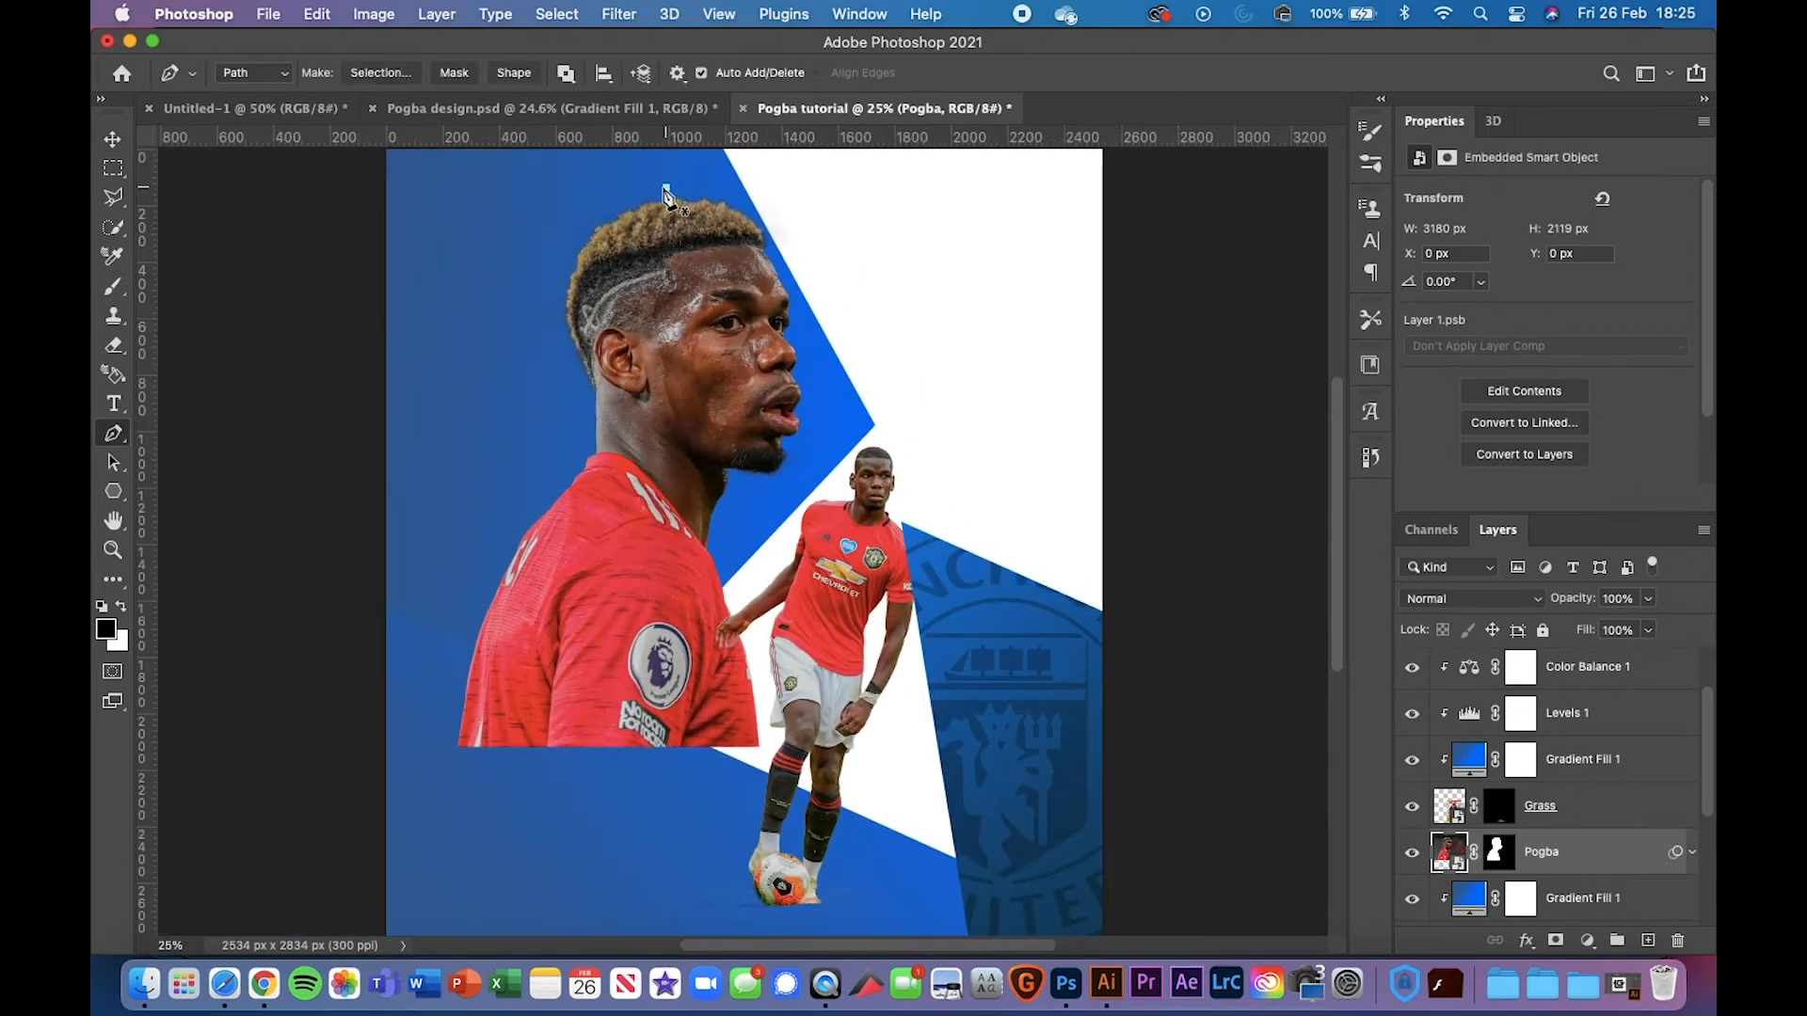
{"action": "left_click", "coordinate": [588, 226]}
{"action": "key", "text": "super+z"}
{"action": "left_click", "coordinate": [585, 224]}
{"action": "left_click", "coordinate": [564, 372]}
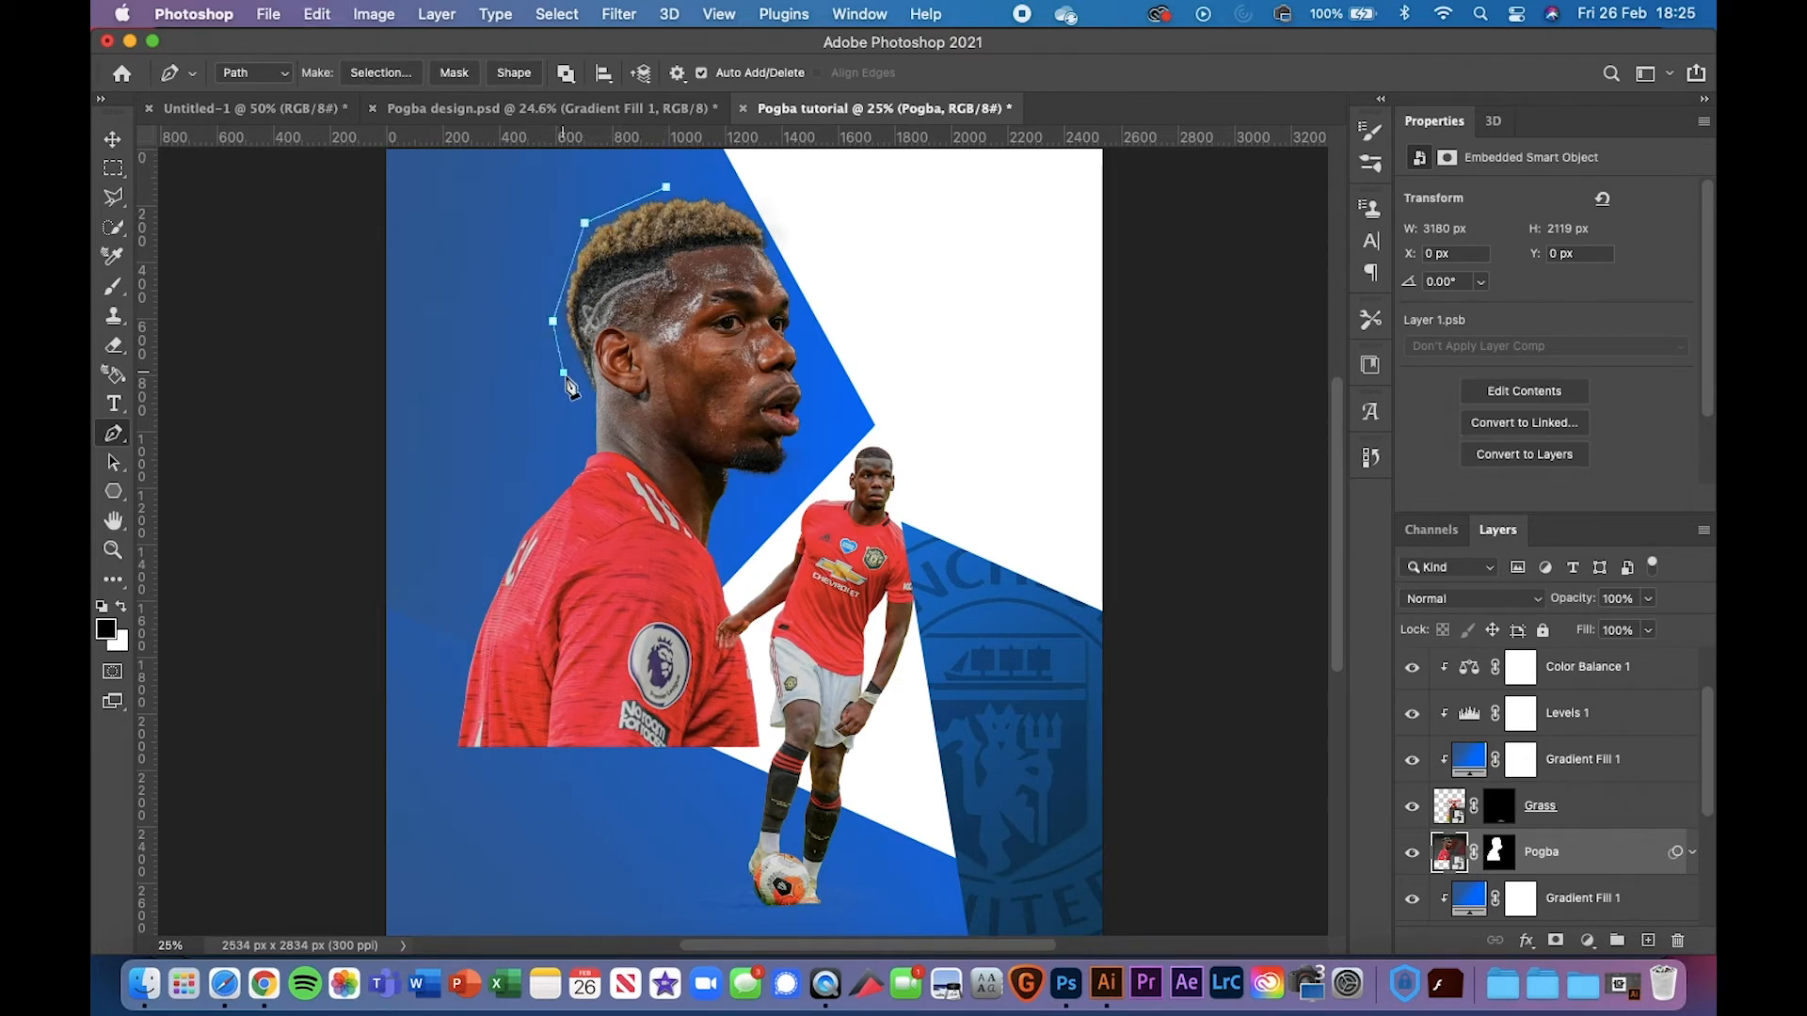
{"action": "left_click", "coordinate": [582, 431]}
{"action": "left_click", "coordinate": [494, 544]}
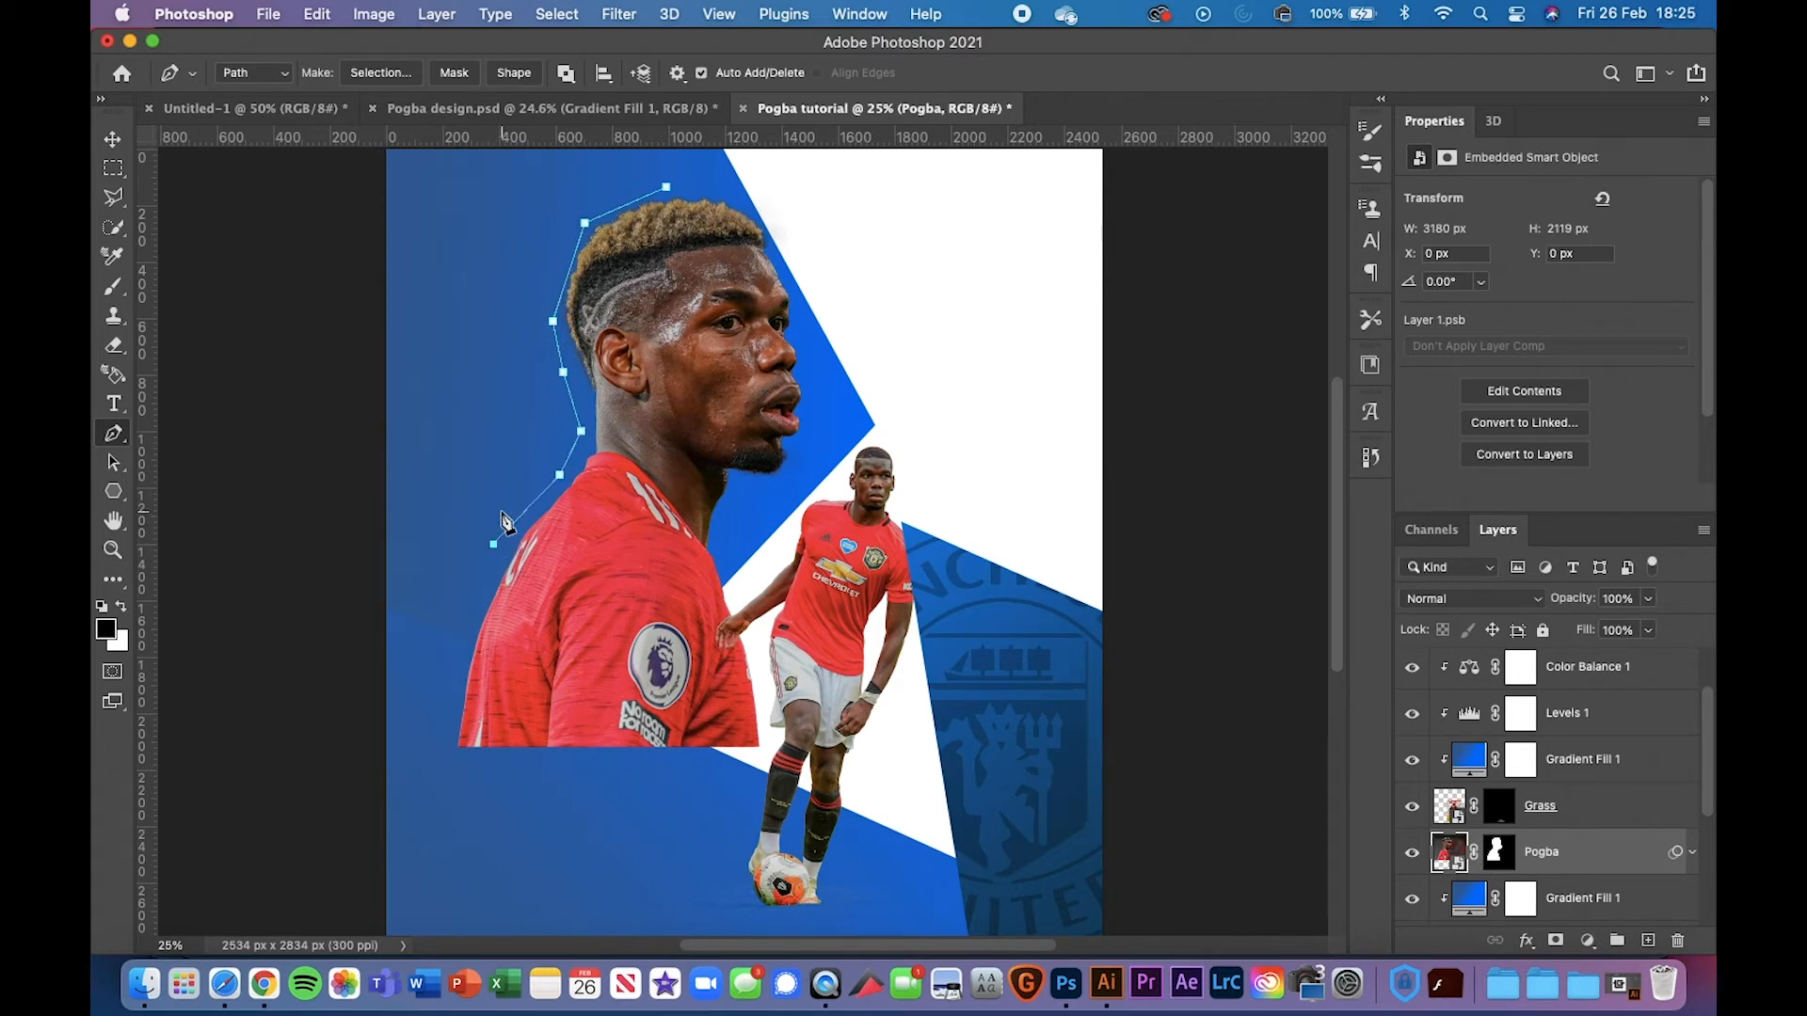
{"action": "left_click", "coordinate": [448, 683]}
{"action": "left_click", "coordinate": [439, 756]}
{"action": "left_click", "coordinate": [533, 777]}
{"action": "left_click", "coordinate": [695, 759]}
{"action": "left_click", "coordinate": [757, 753]}
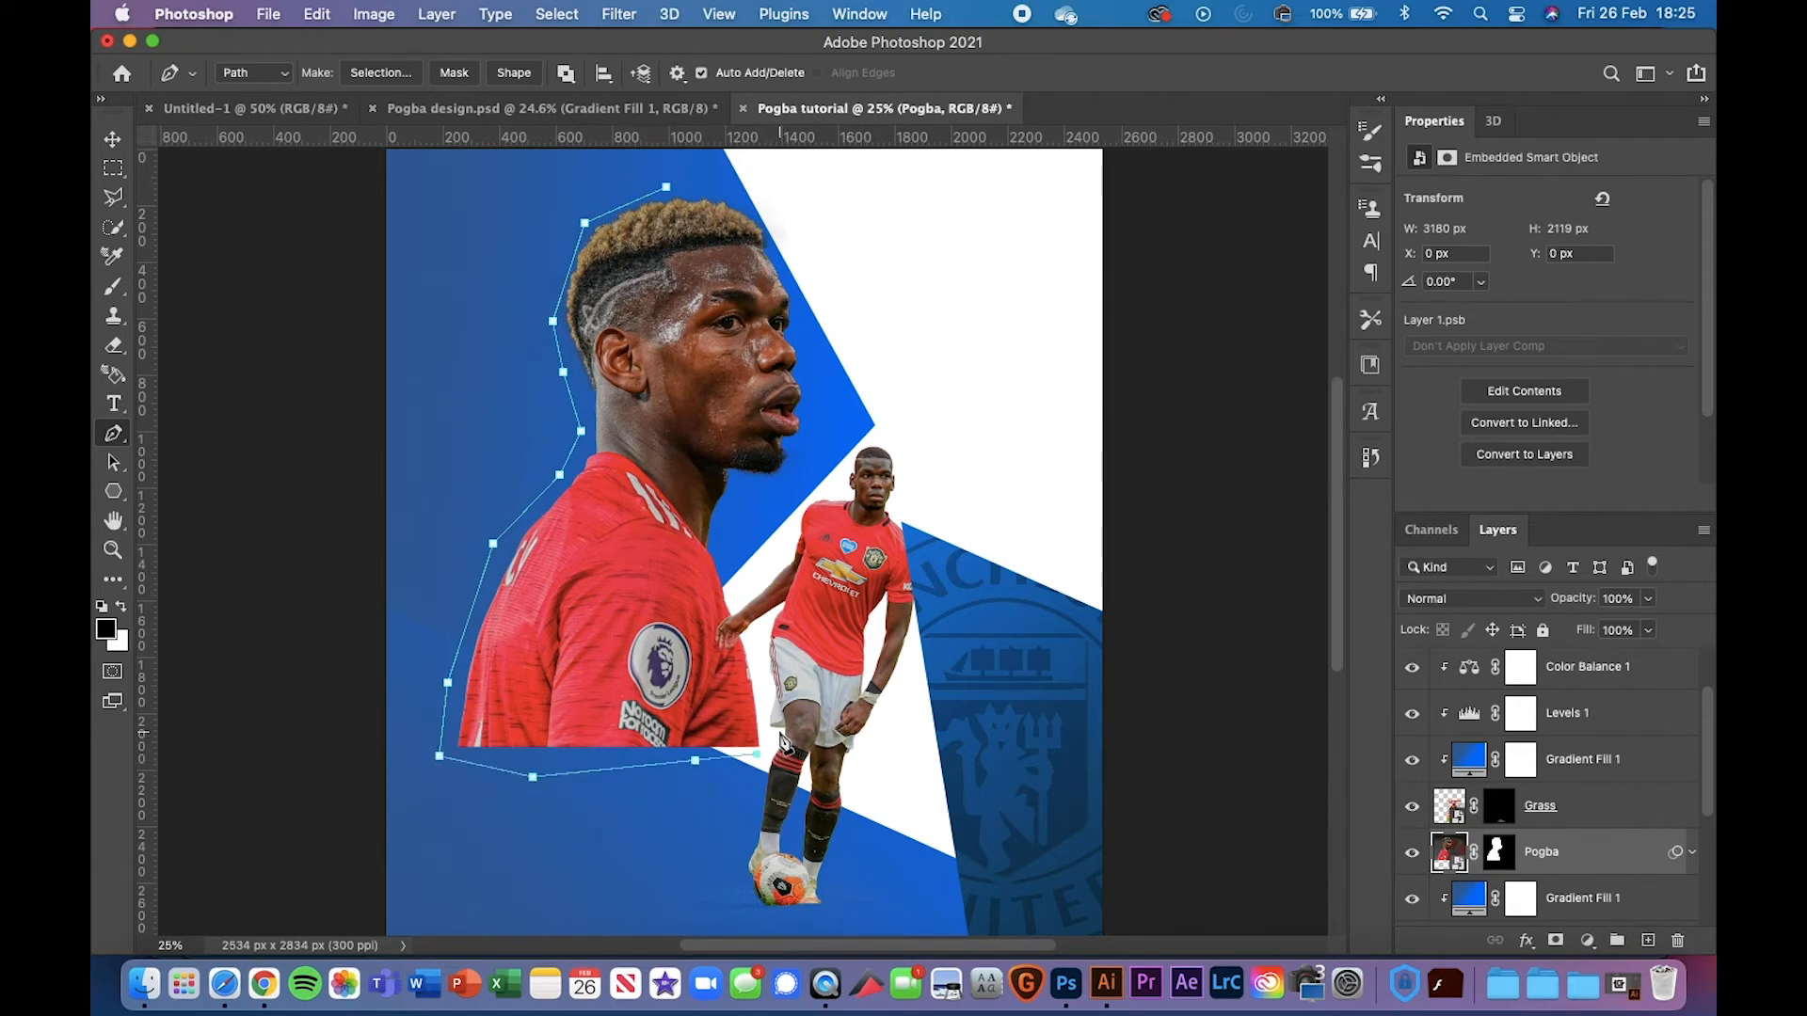
Continue the path up the shirt's right side, arm, shoulder and face back to the head
{"action": "left_click", "coordinate": [780, 732]}
{"action": "left_click", "coordinate": [771, 698]}
{"action": "left_click", "coordinate": [759, 642]}
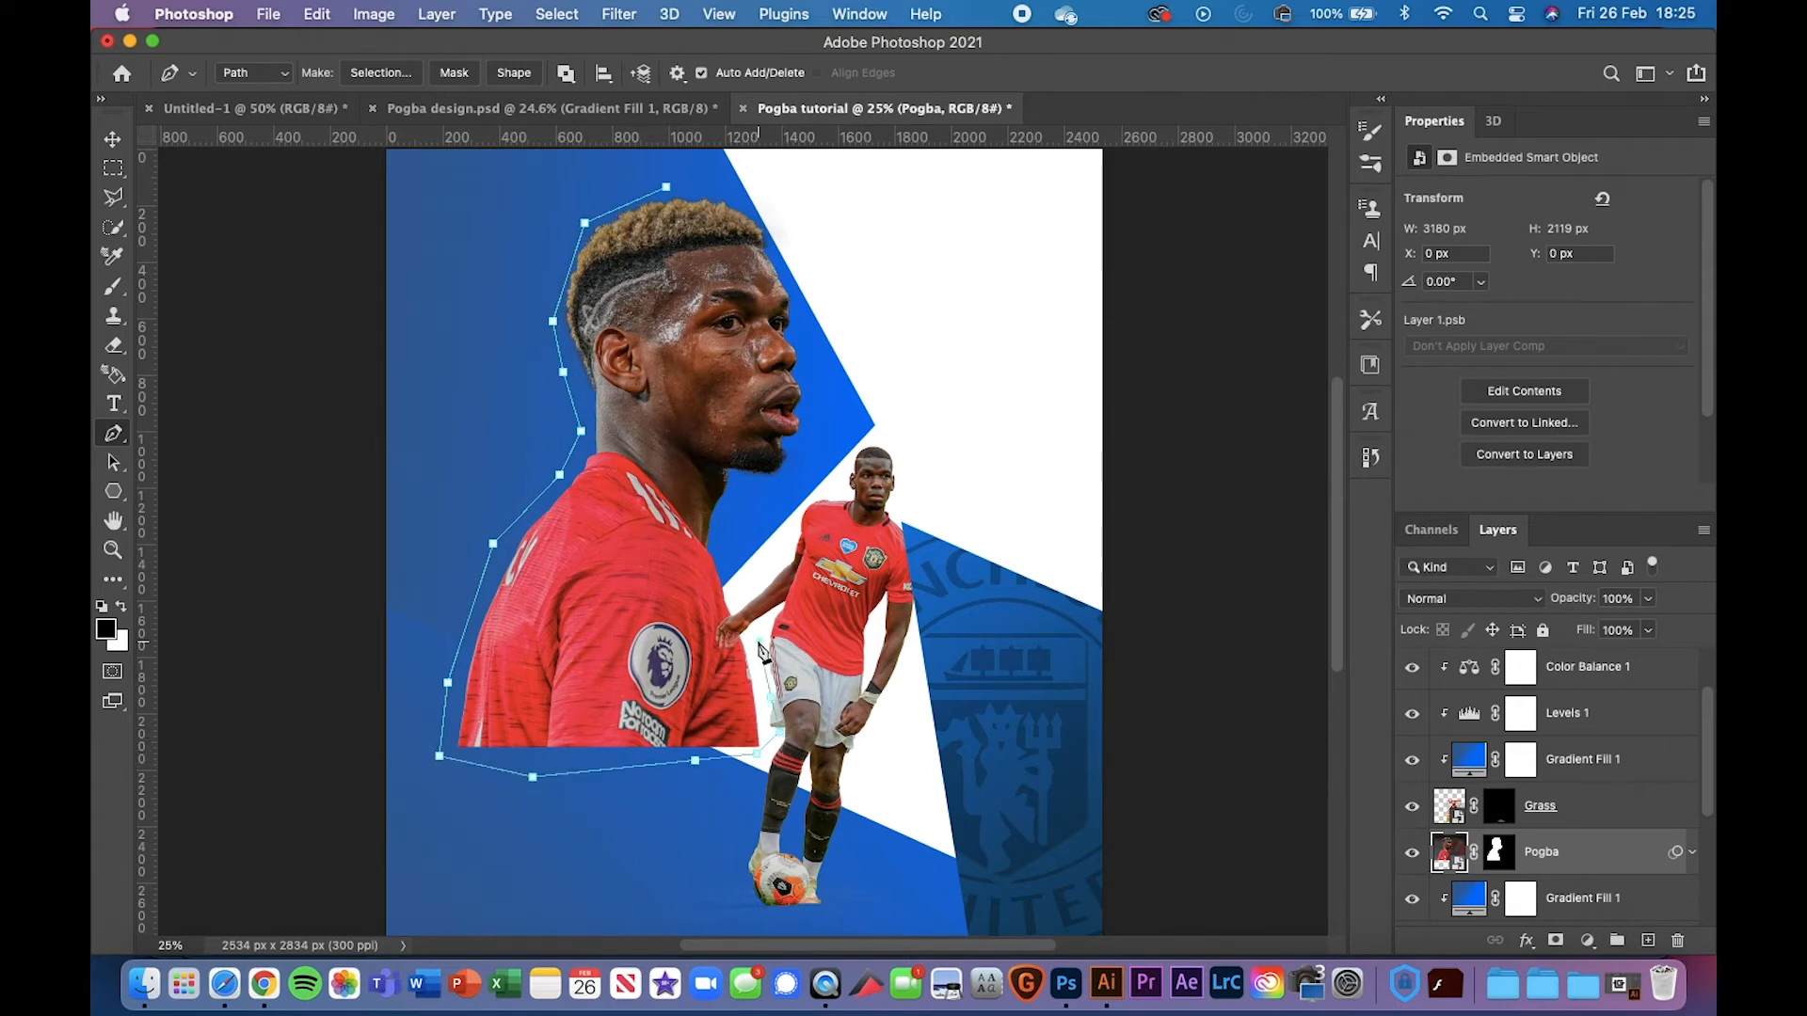
{"action": "left_click", "coordinate": [720, 566]}
{"action": "left_click", "coordinate": [719, 541]}
{"action": "left_click", "coordinate": [731, 514]}
{"action": "left_click", "coordinate": [743, 491]}
{"action": "left_click", "coordinate": [760, 483]}
{"action": "left_click", "coordinate": [799, 481]}
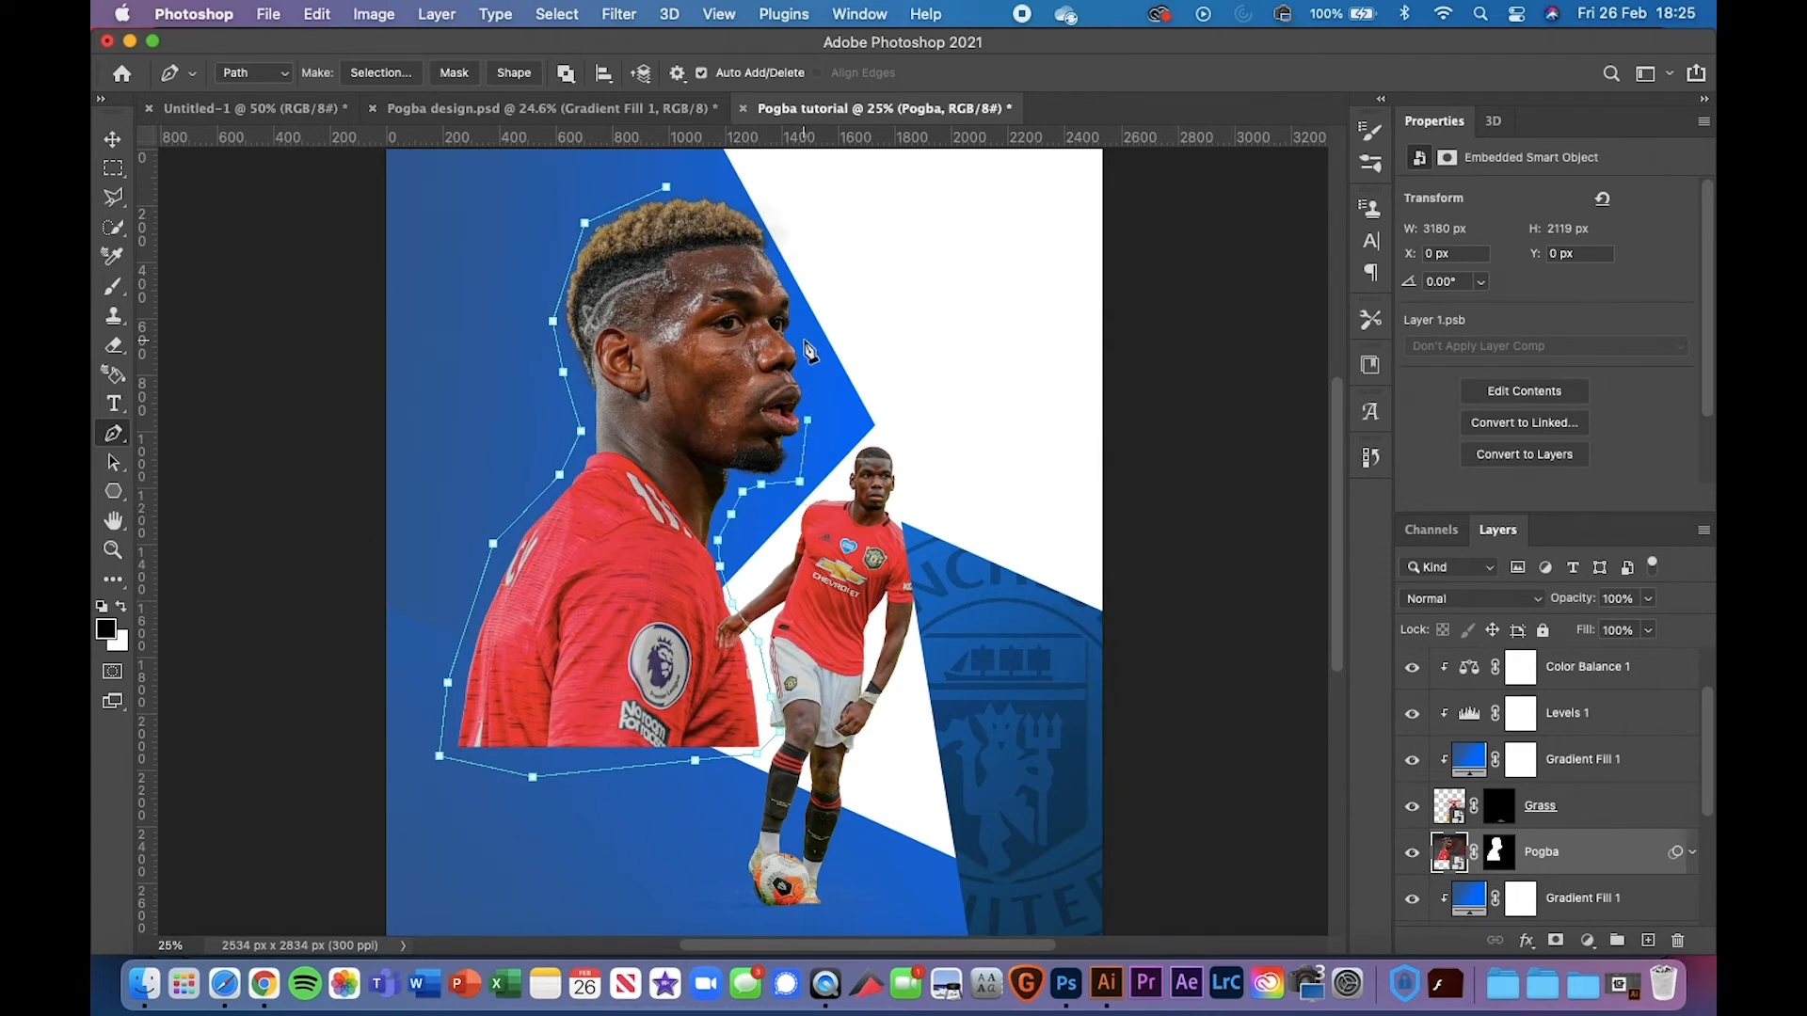
{"action": "left_click", "coordinate": [805, 399]}
{"action": "left_click", "coordinate": [809, 381]}
{"action": "left_click", "coordinate": [800, 345]}
{"action": "left_click", "coordinate": [798, 310]}
{"action": "left_click", "coordinate": [793, 275]}
{"action": "left_click", "coordinate": [772, 241]}
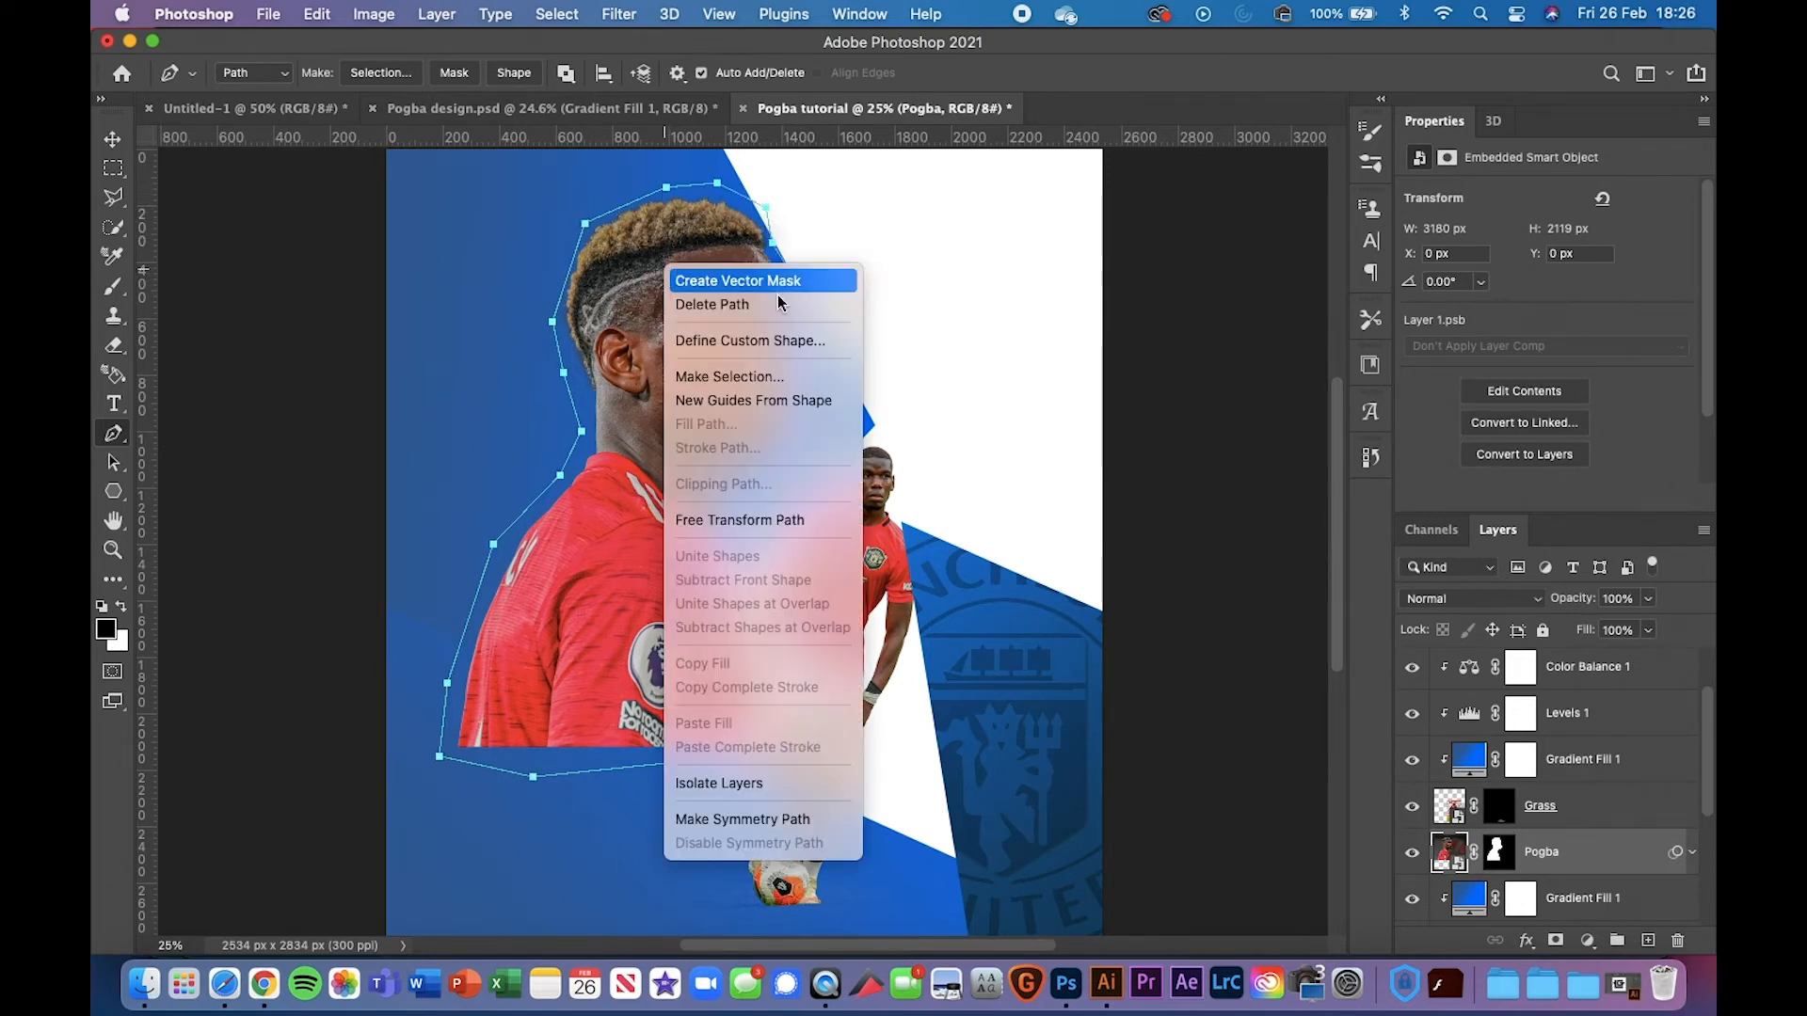
Turn the path into a selection with 0 feather and add a new empty Layer 5
{"action": "right_click", "coordinate": [666, 269]}
{"action": "left_click", "coordinate": [795, 377]}
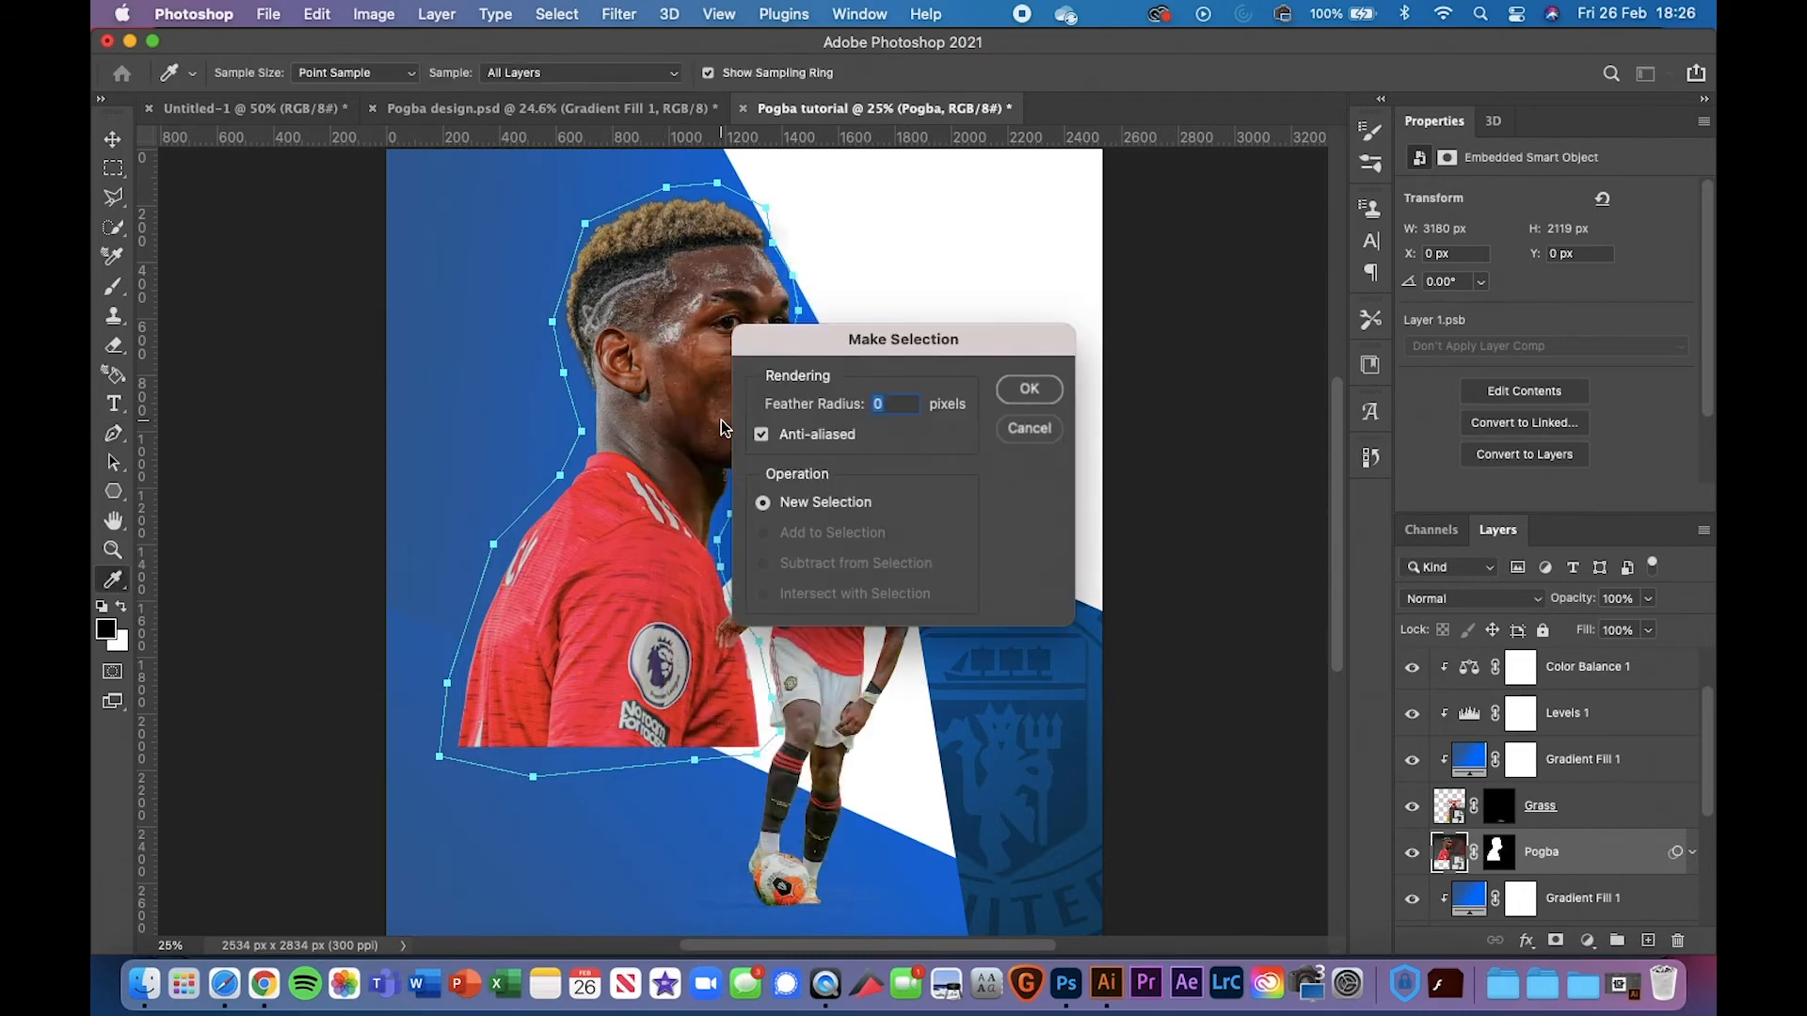
{"action": "key", "text": "Return"}
{"action": "left_click", "coordinate": [1649, 940]}
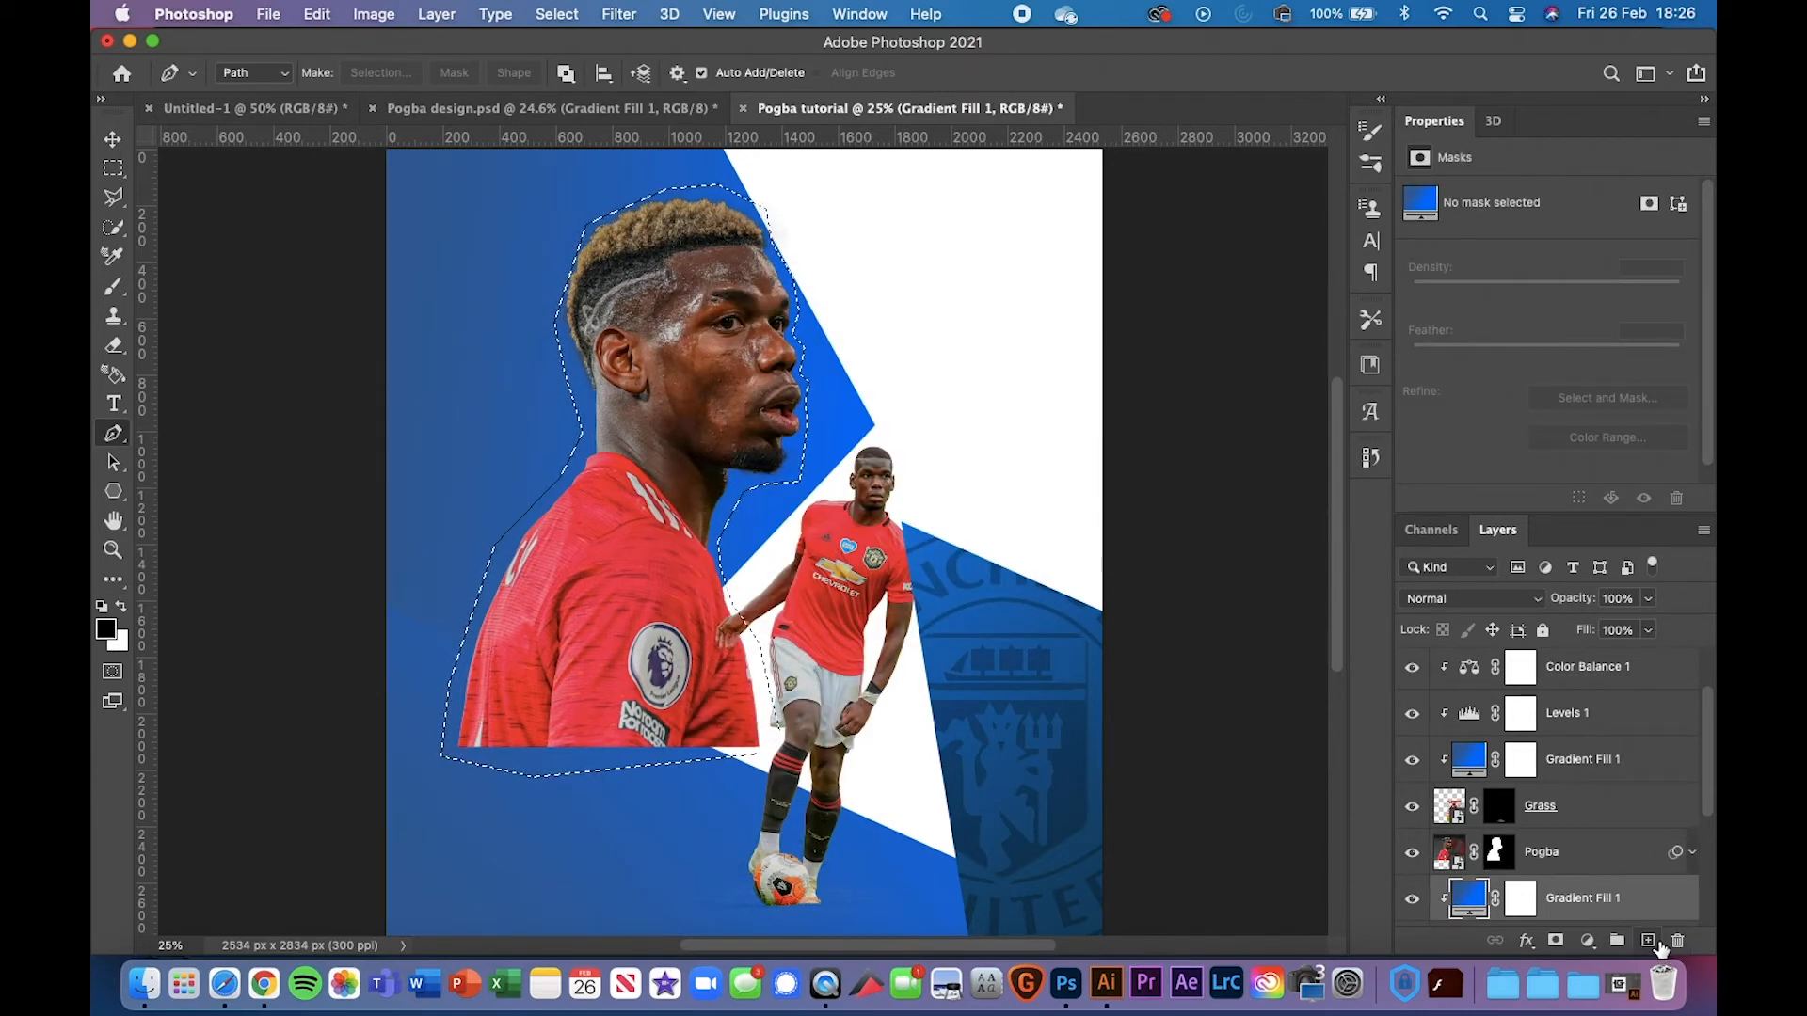
{"action": "left_click", "coordinate": [317, 13]}
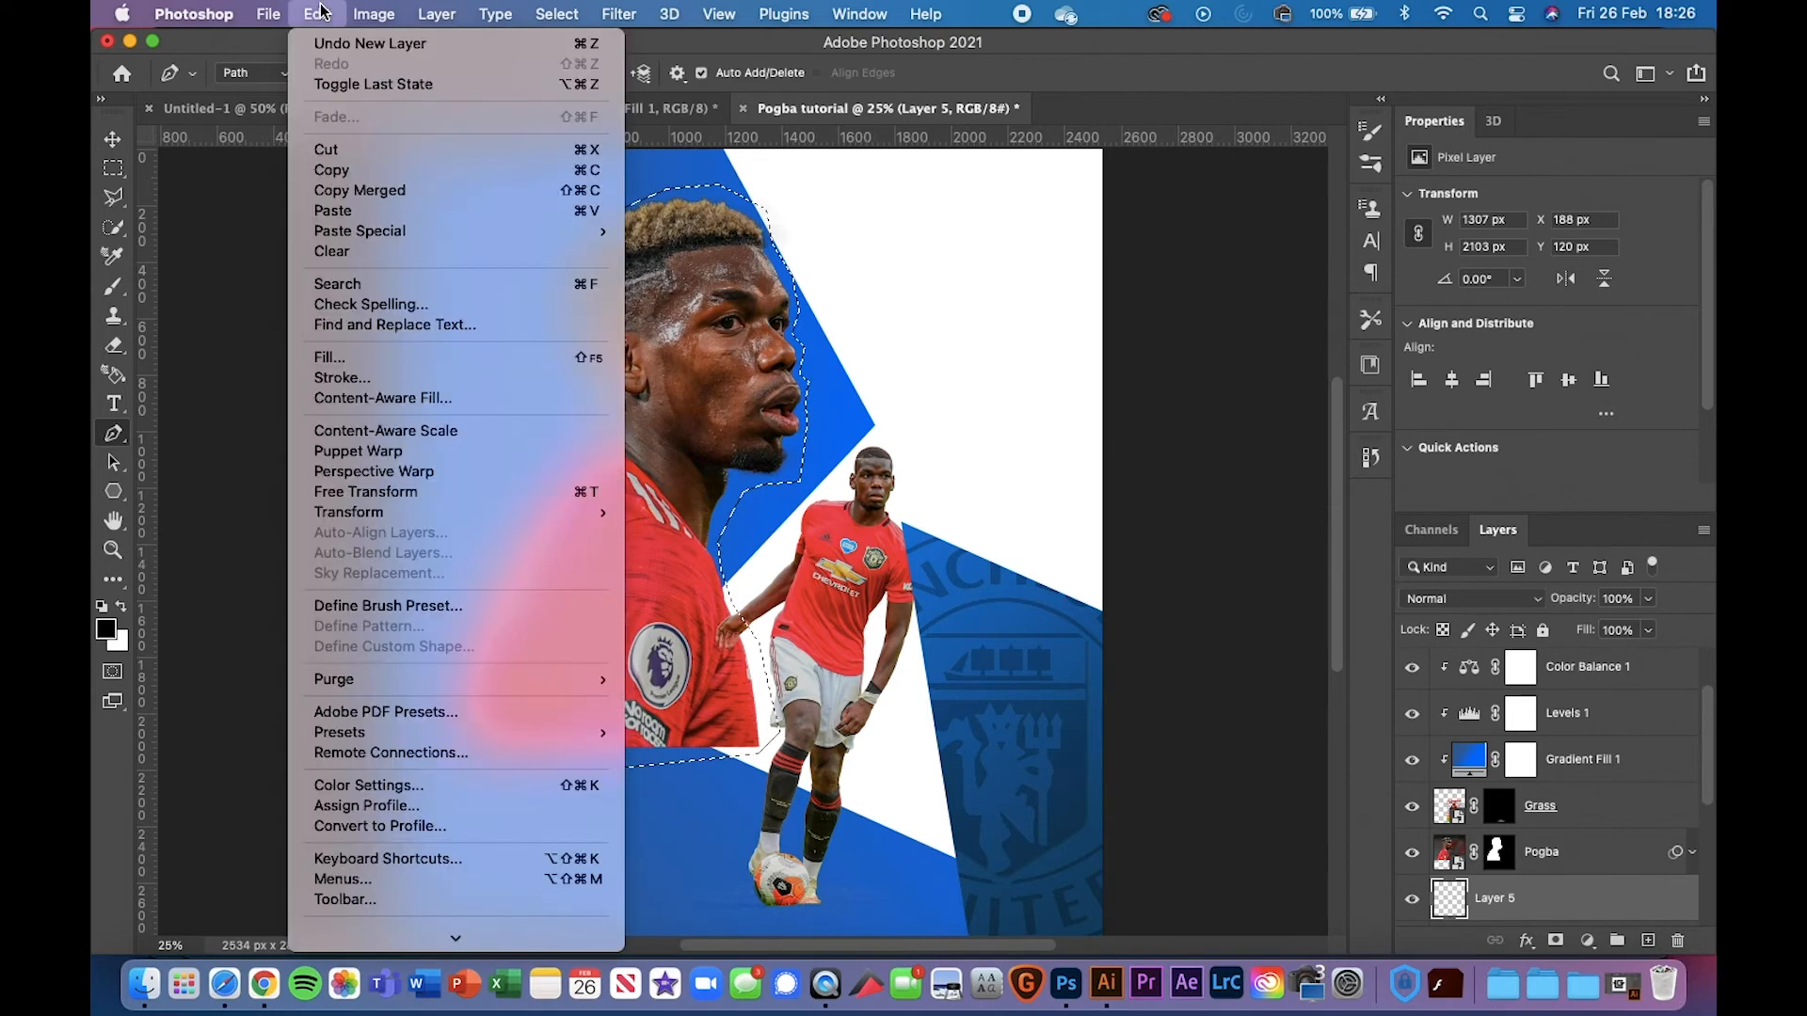
Fill the Pogba bust selection on Layer 5 with 50% Gray, then deselect
{"action": "left_click", "coordinate": [334, 357]}
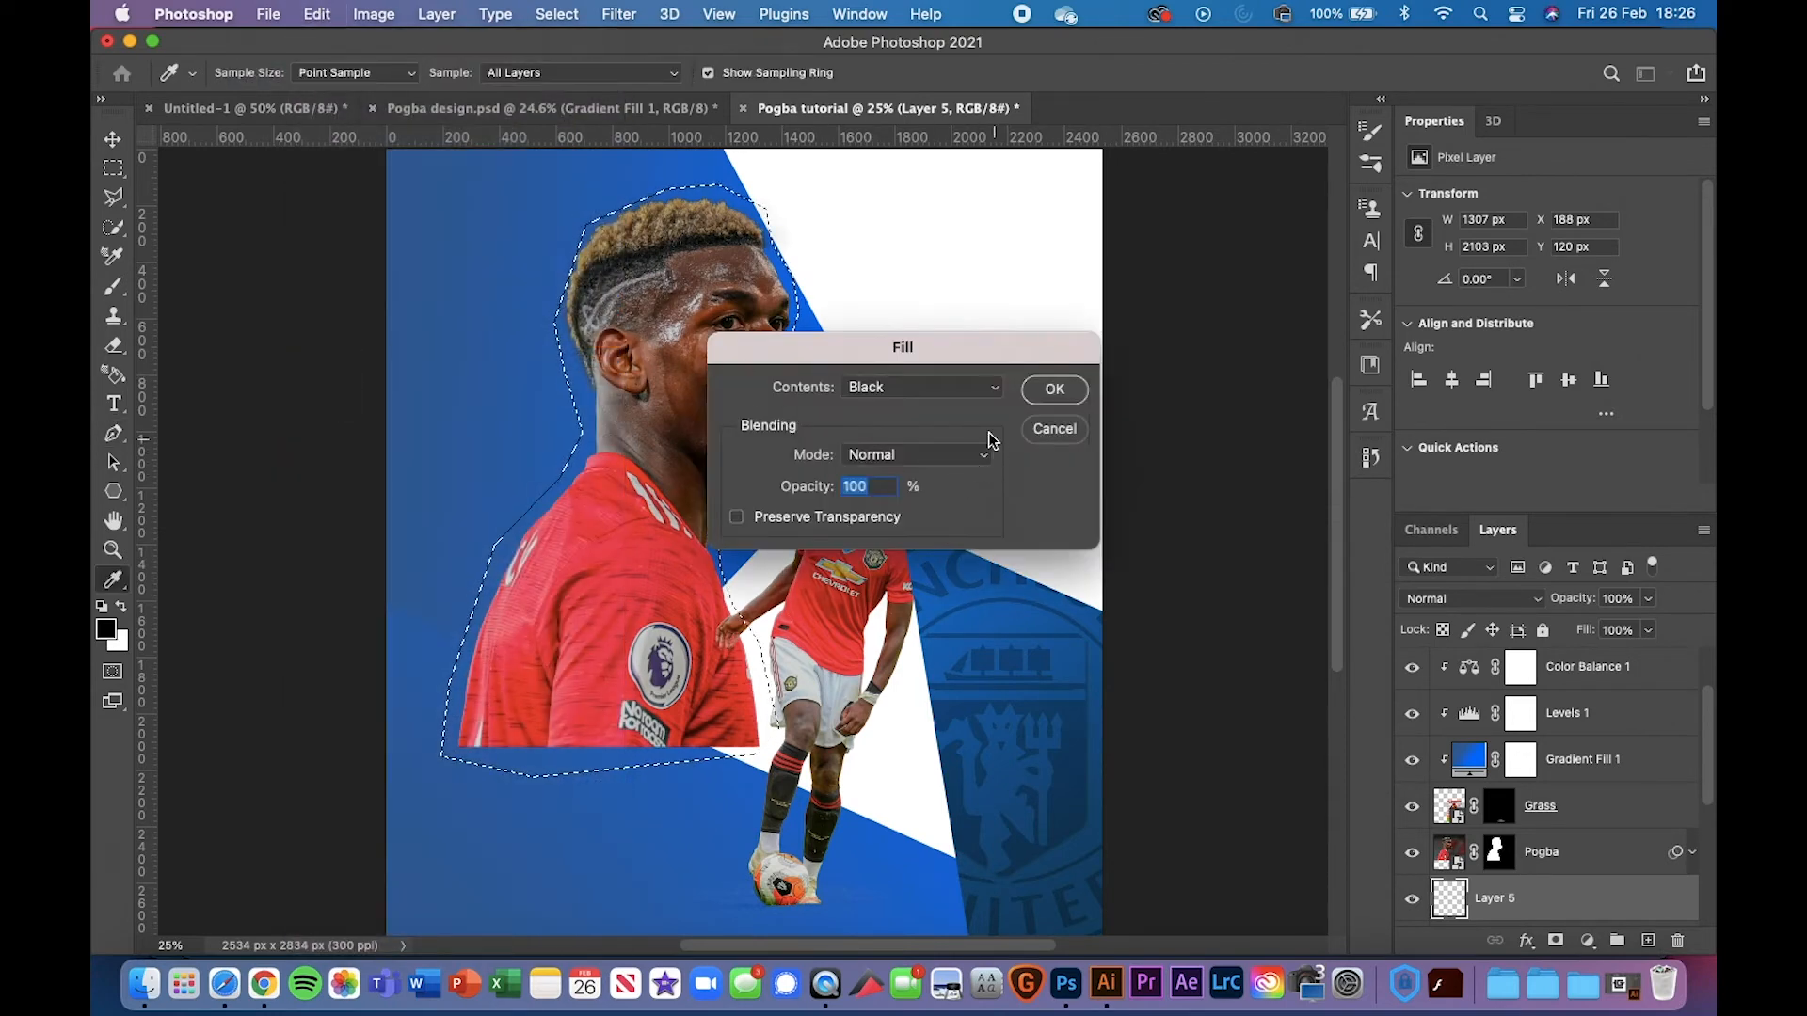
{"action": "left_click", "coordinate": [931, 388]}
{"action": "left_click", "coordinate": [913, 411]}
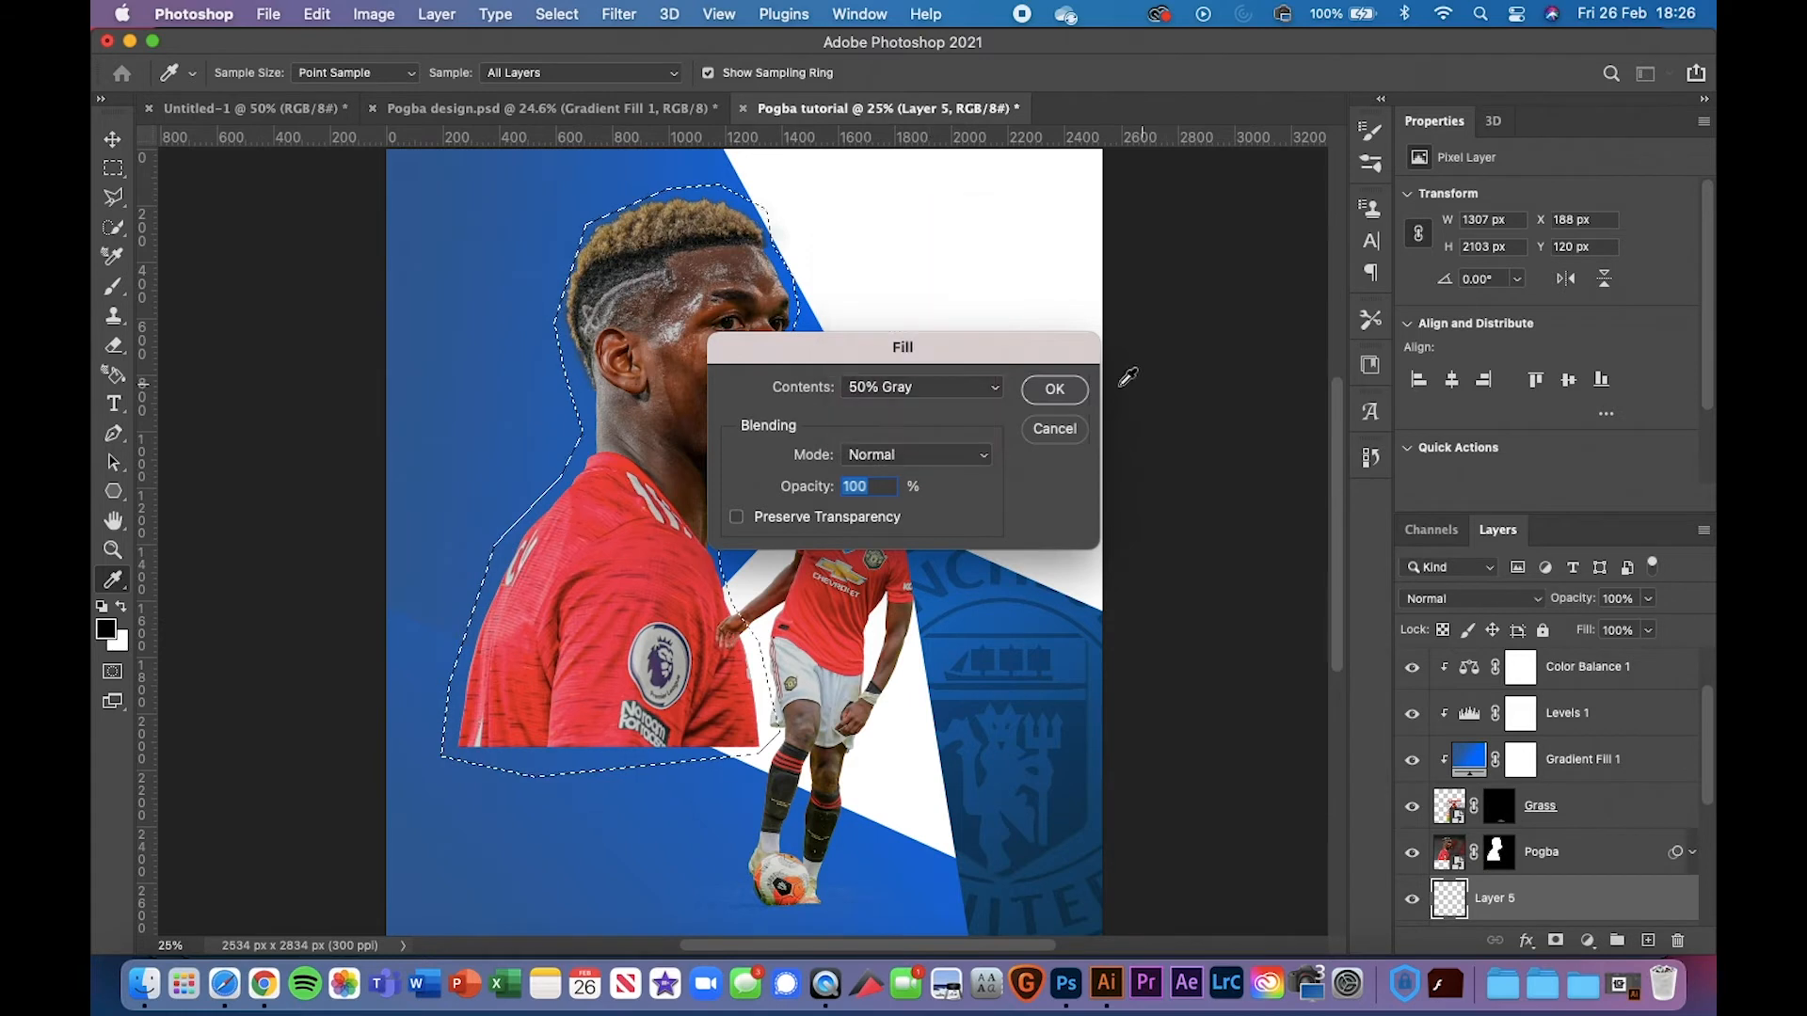
{"action": "left_click", "coordinate": [1054, 388]}
{"action": "key", "text": "p"}
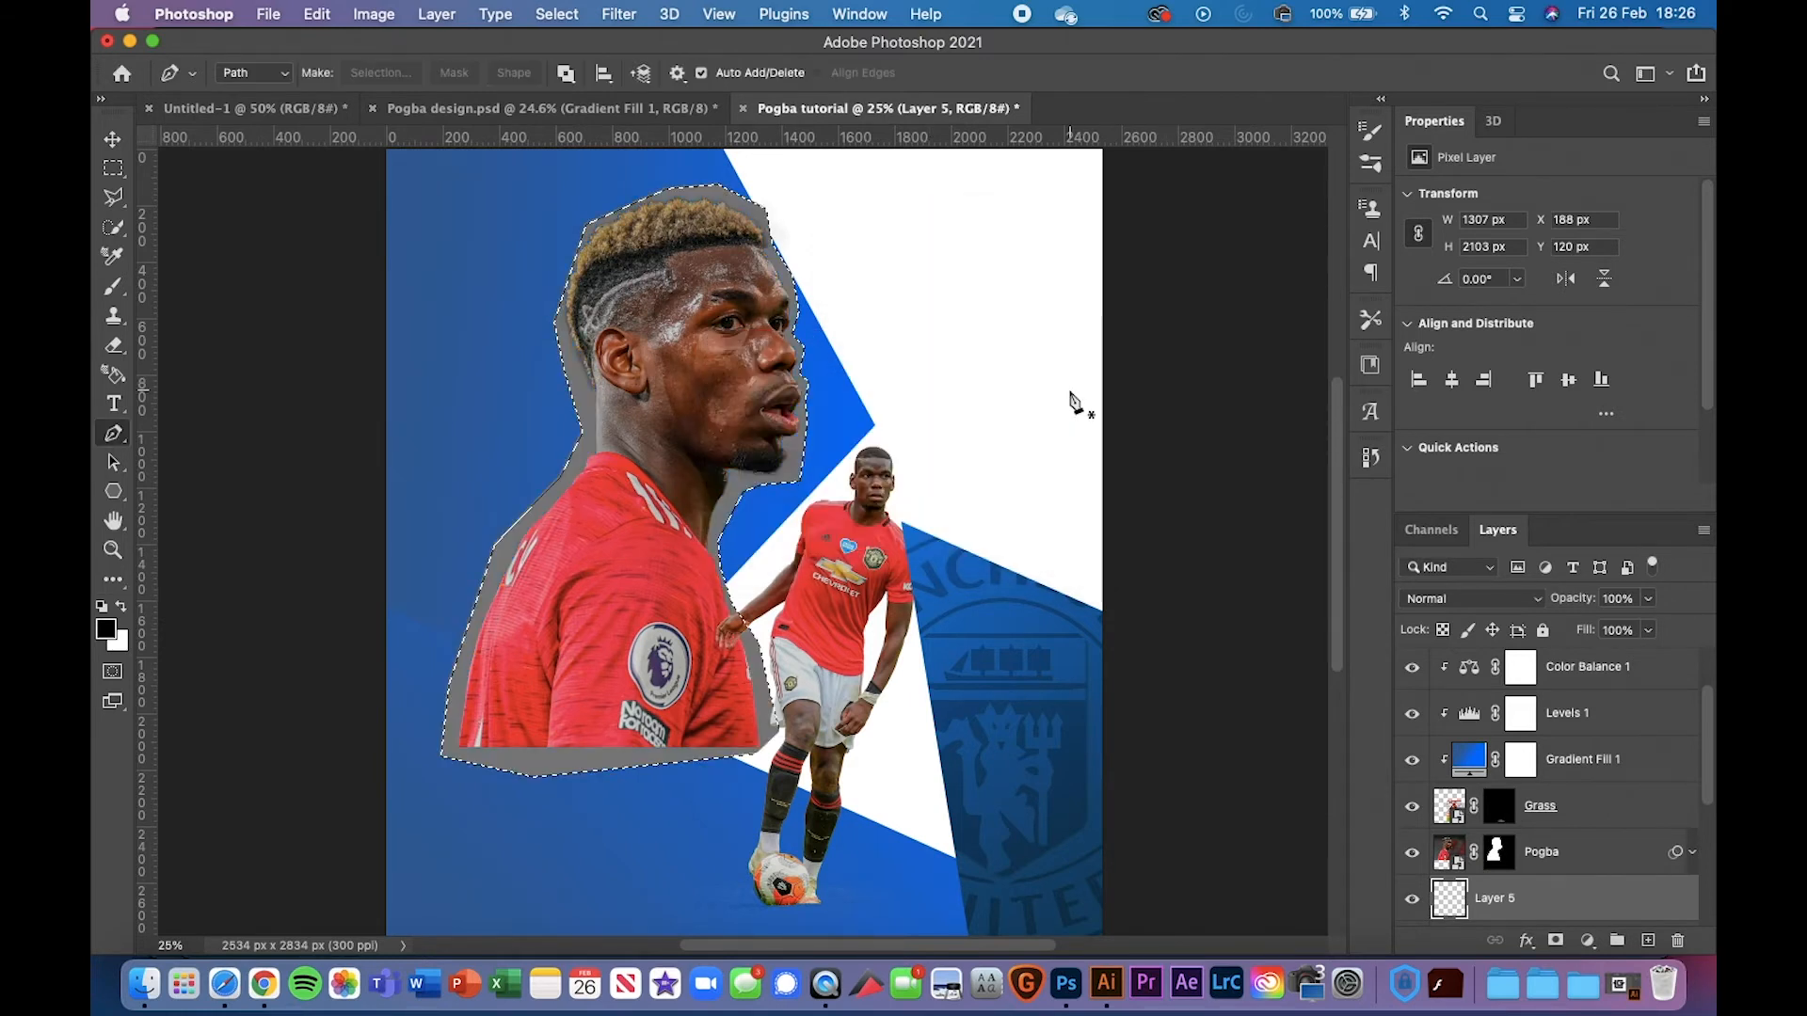
{"action": "key", "text": "super+d"}
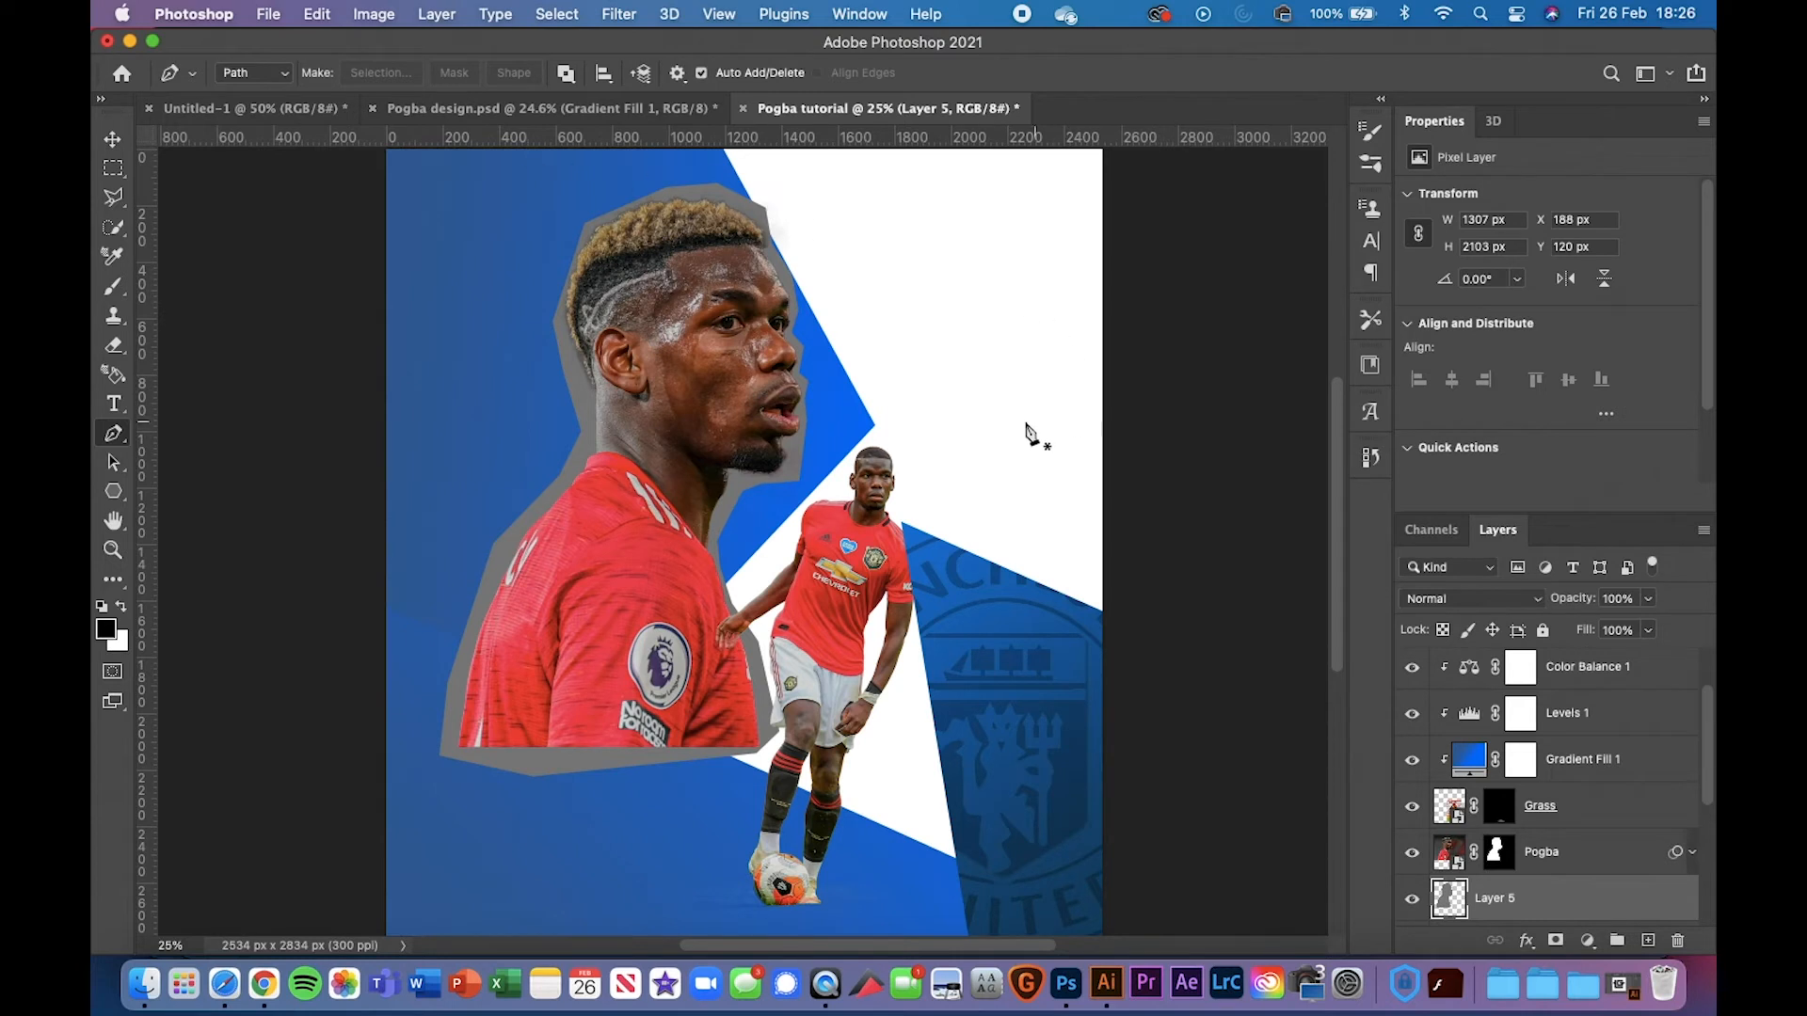
{"action": "key", "text": "super+minus"}
{"action": "scroll", "coordinate": [1570, 734], "scroll_direction": "down", "scroll_amount": 5}
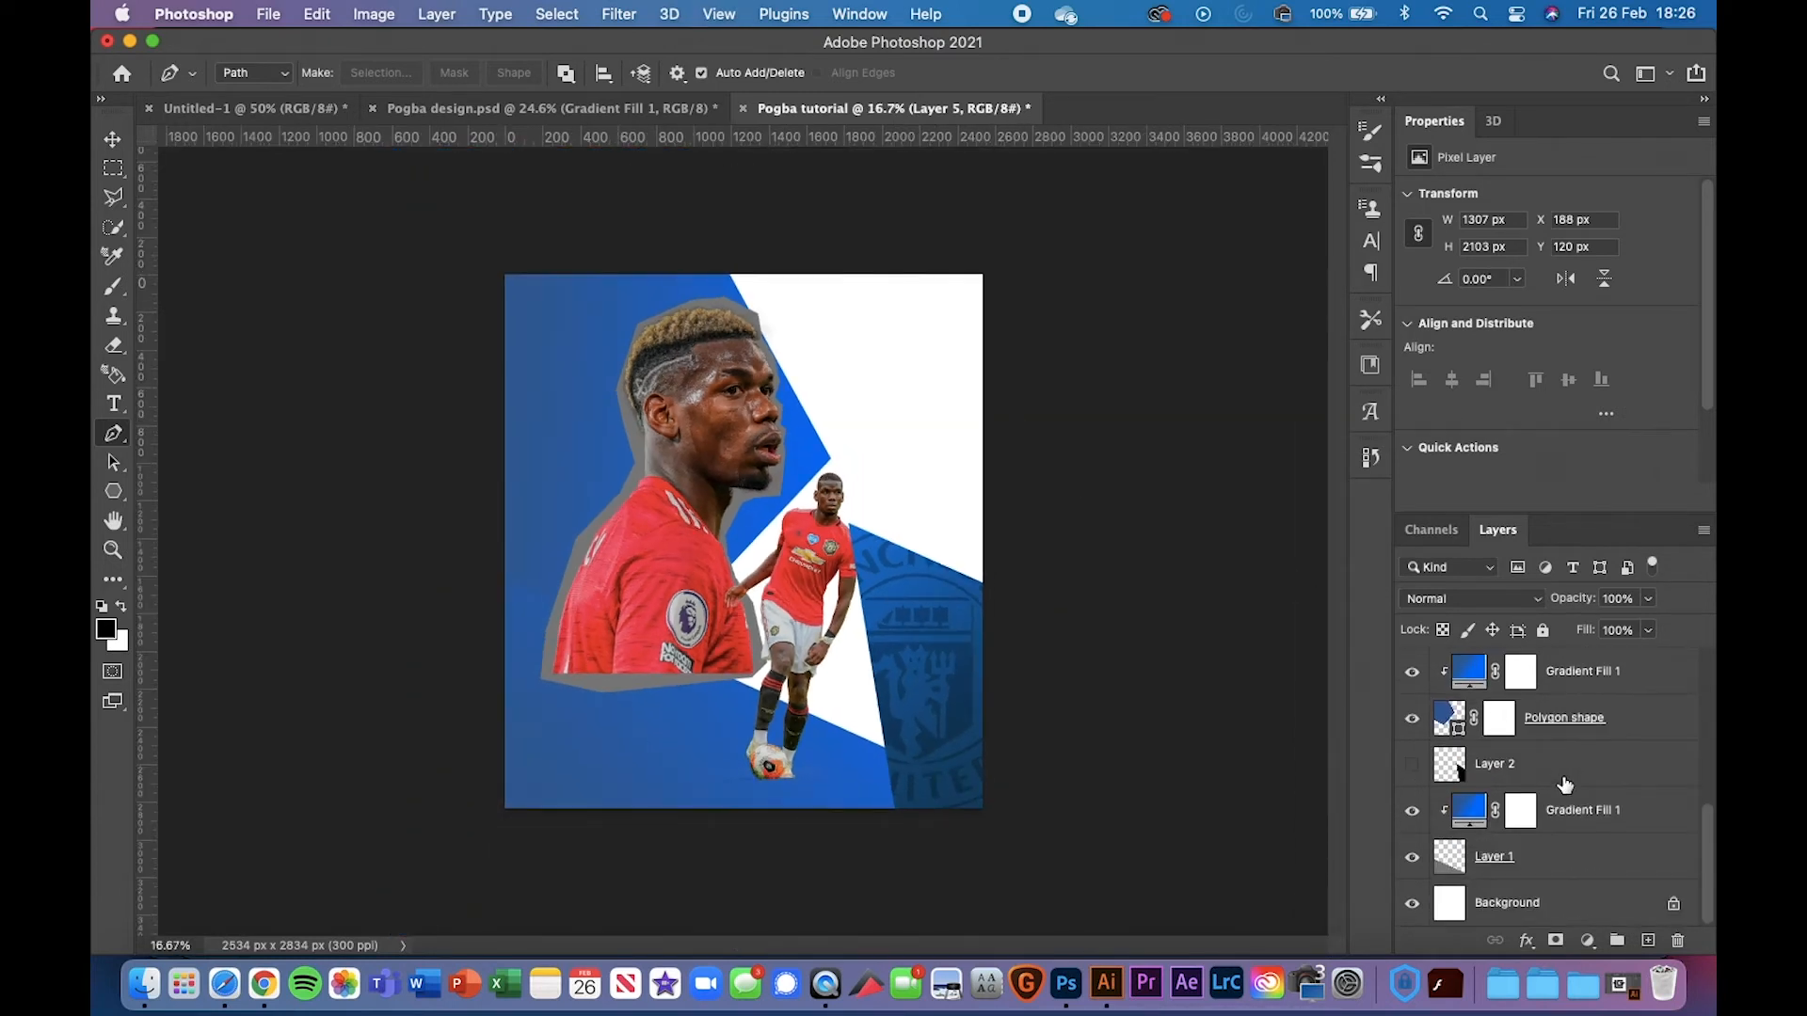
{"action": "scroll", "coordinate": [1557, 753], "scroll_direction": "up", "scroll_amount": 2}
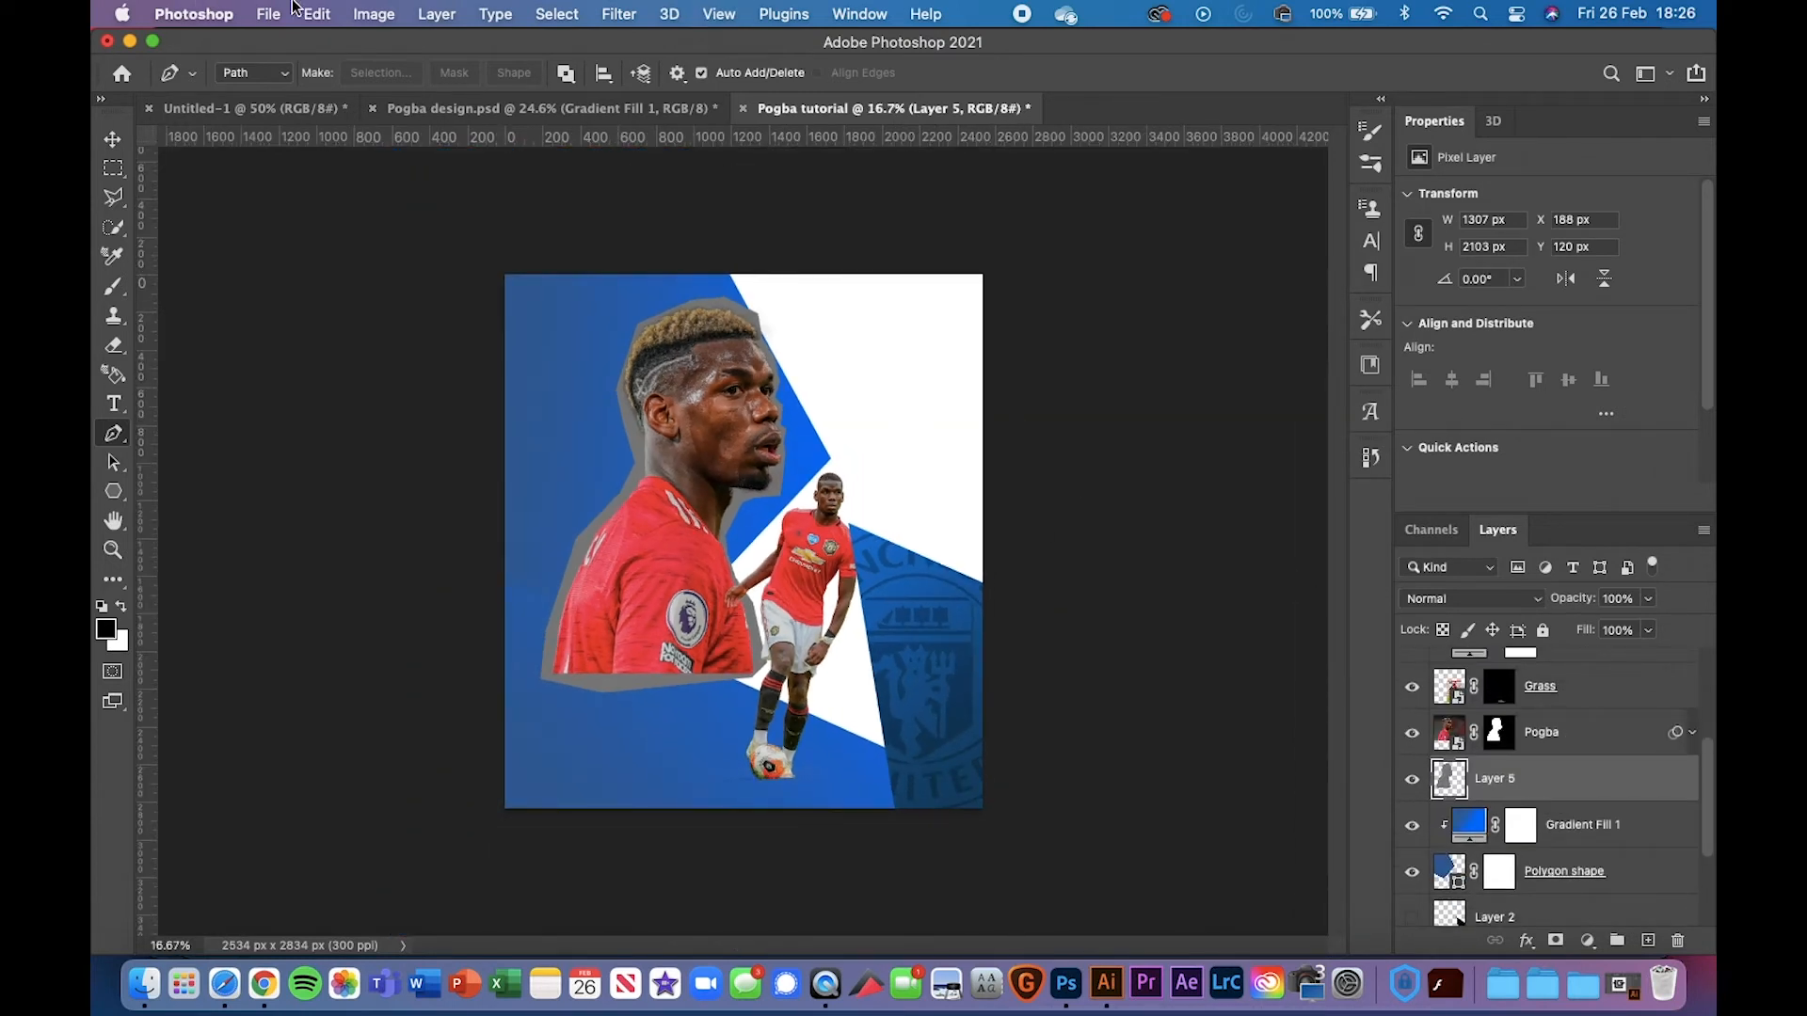
Open the Fill dialog with 50% Gray contents, then cancel it
{"action": "left_click", "coordinate": [336, 11]}
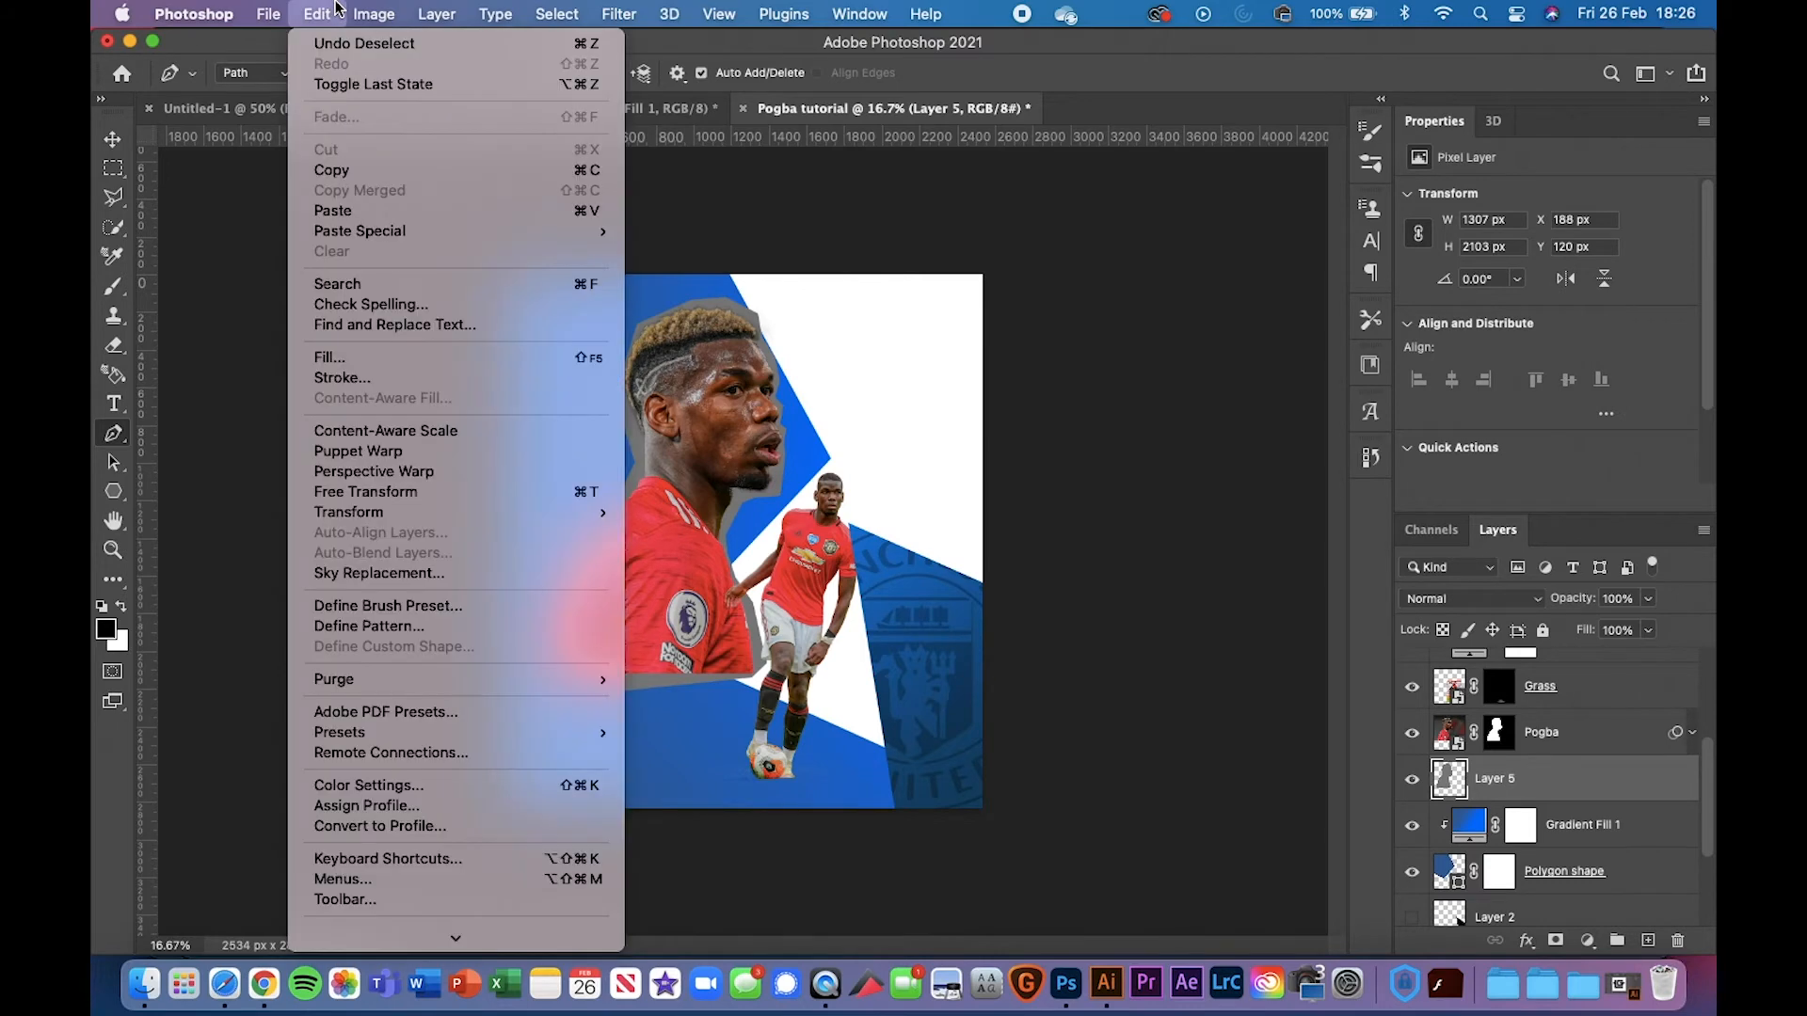
{"action": "left_click", "coordinate": [356, 359]}
{"action": "left_click", "coordinate": [890, 390]}
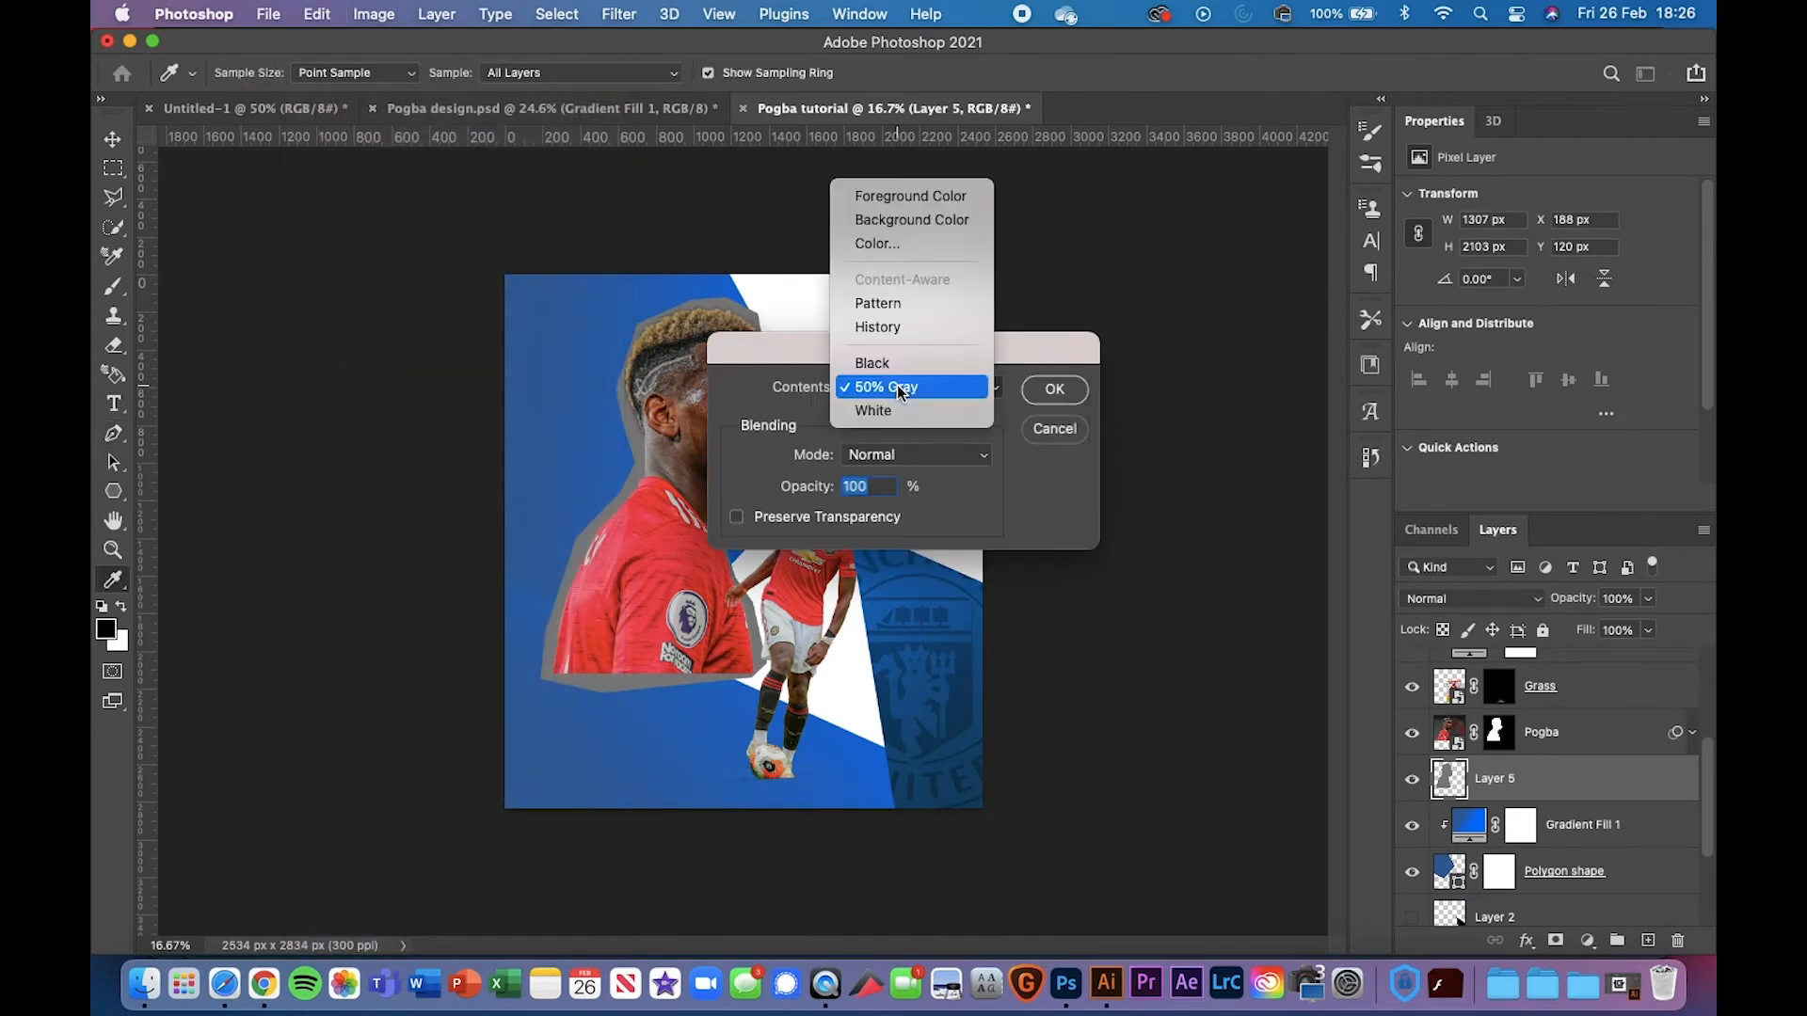
{"action": "left_click", "coordinate": [889, 393]}
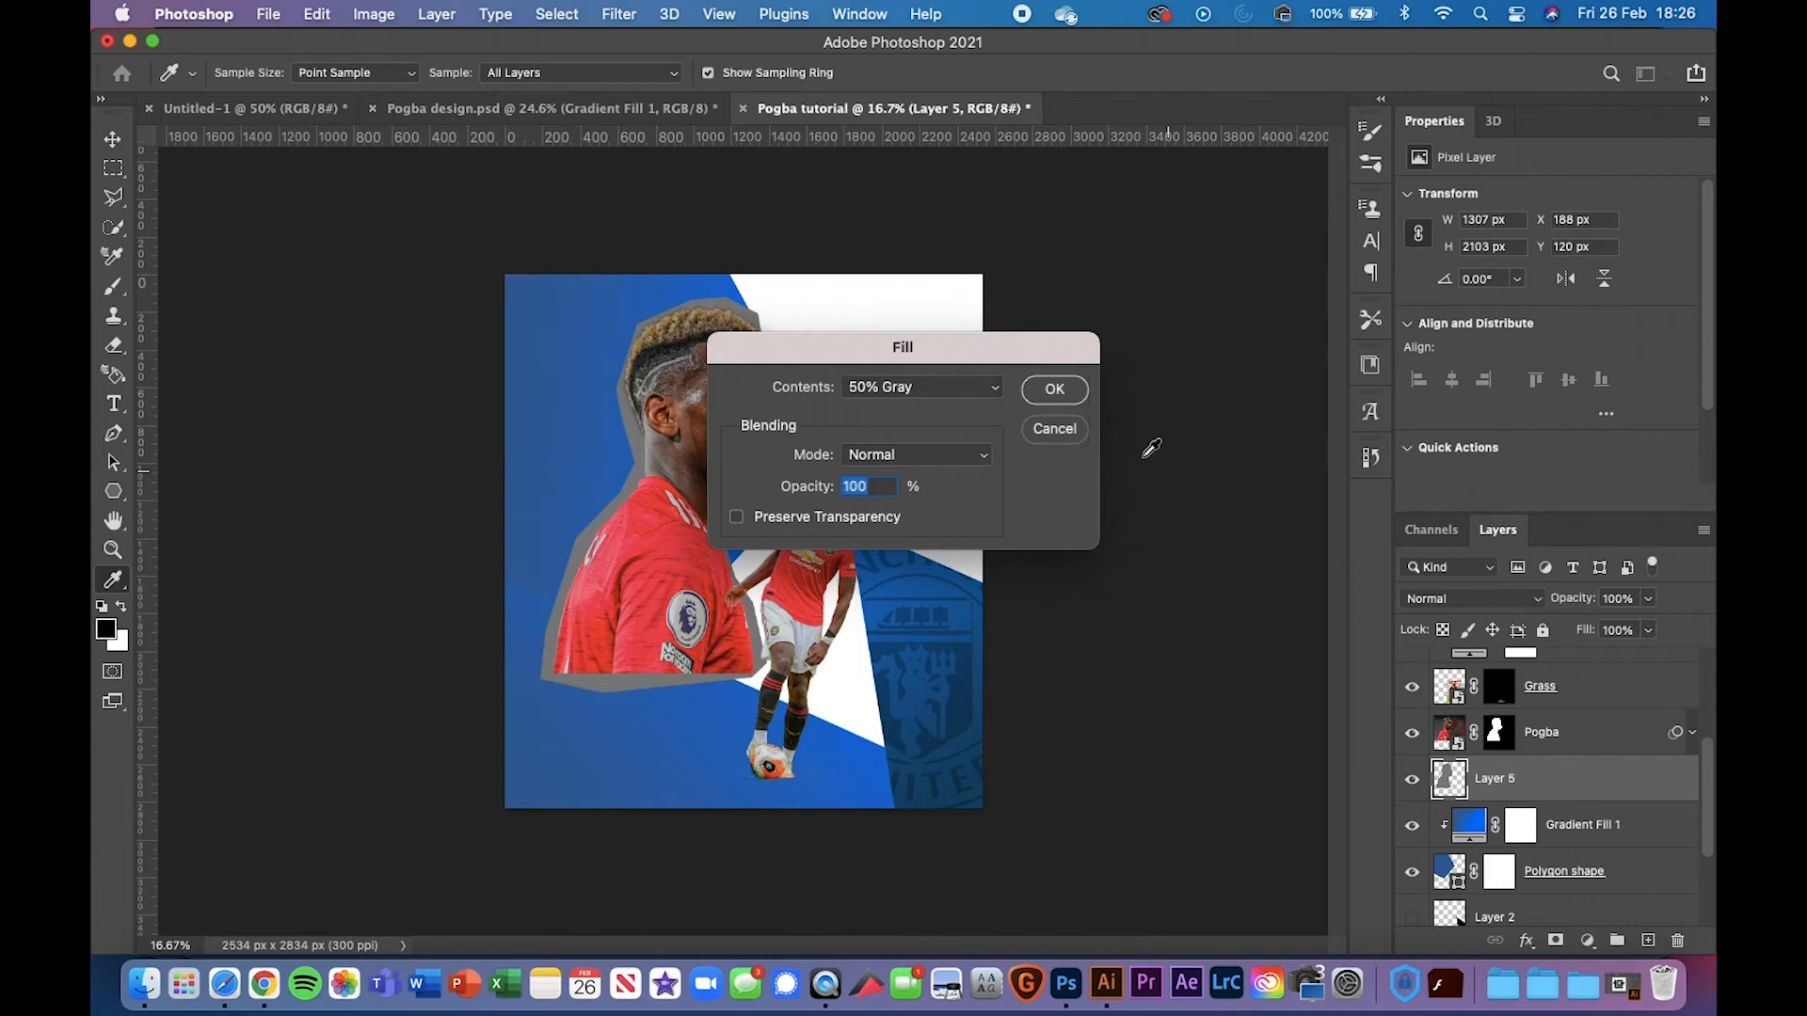
{"action": "left_click", "coordinate": [1054, 429]}
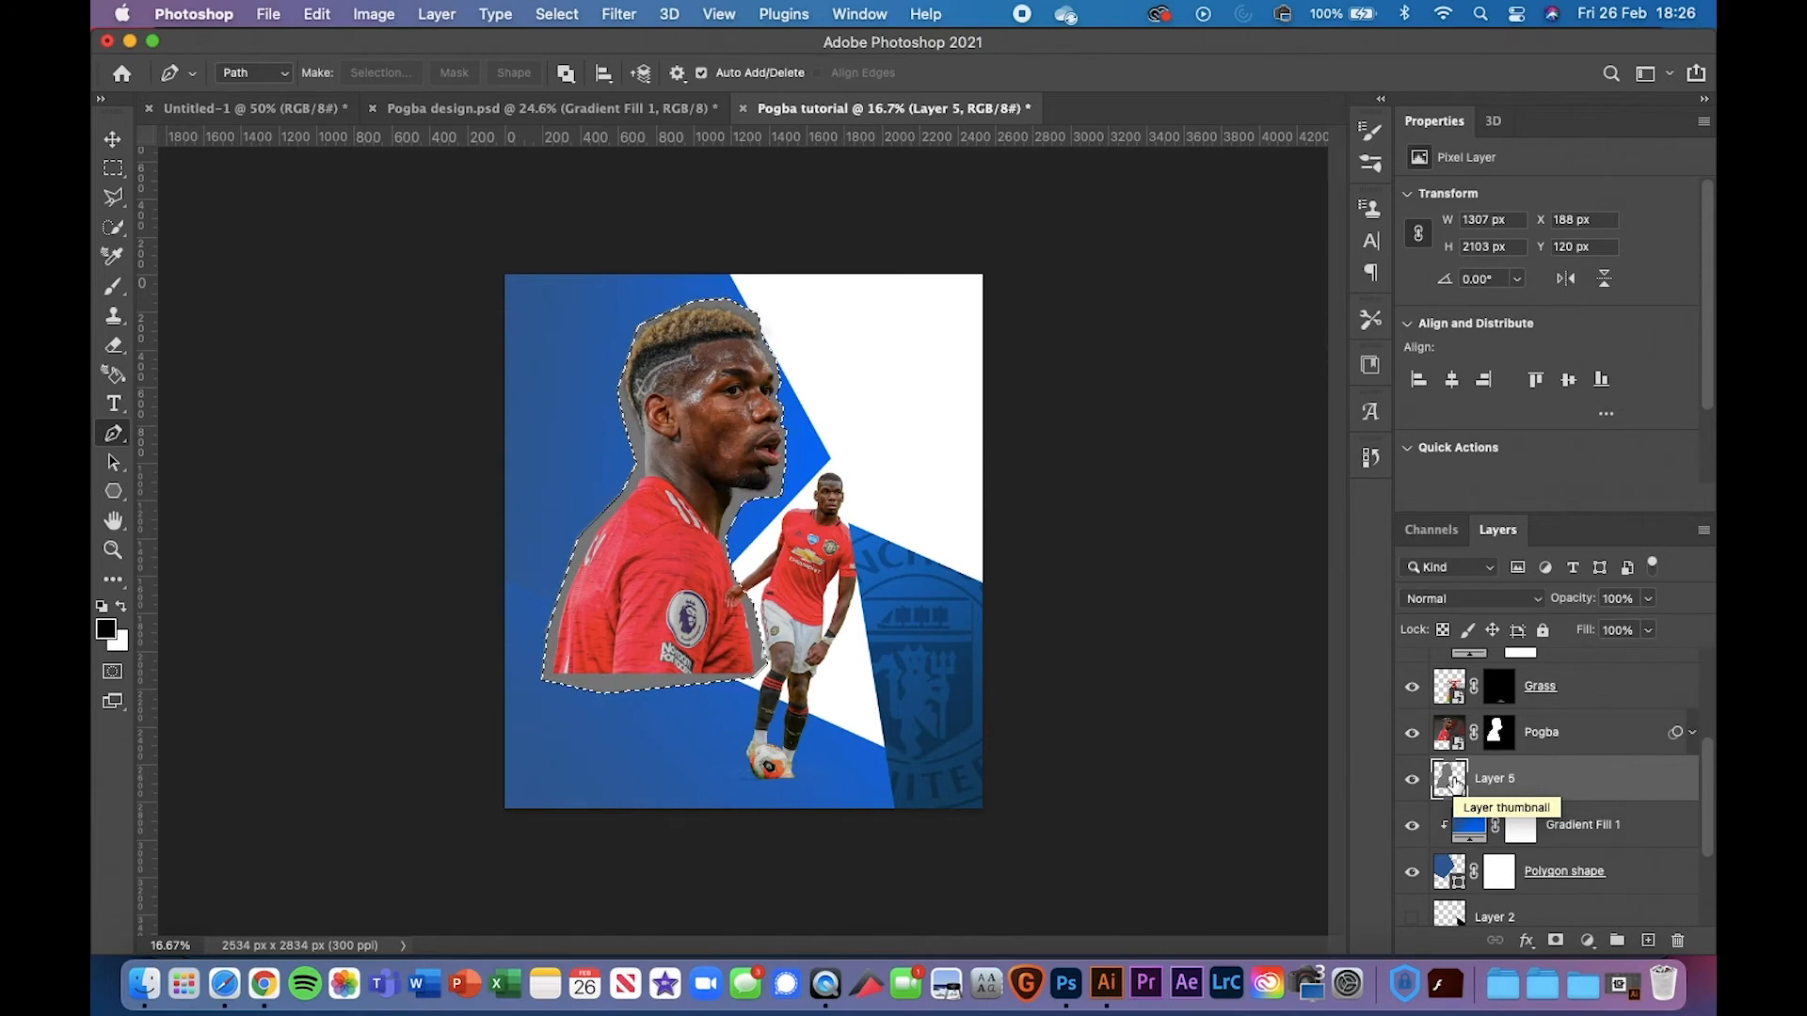
Refill the border with custom colour #d2d2d2 light grey, then deselect
{"action": "left_click", "coordinate": [335, 17]}
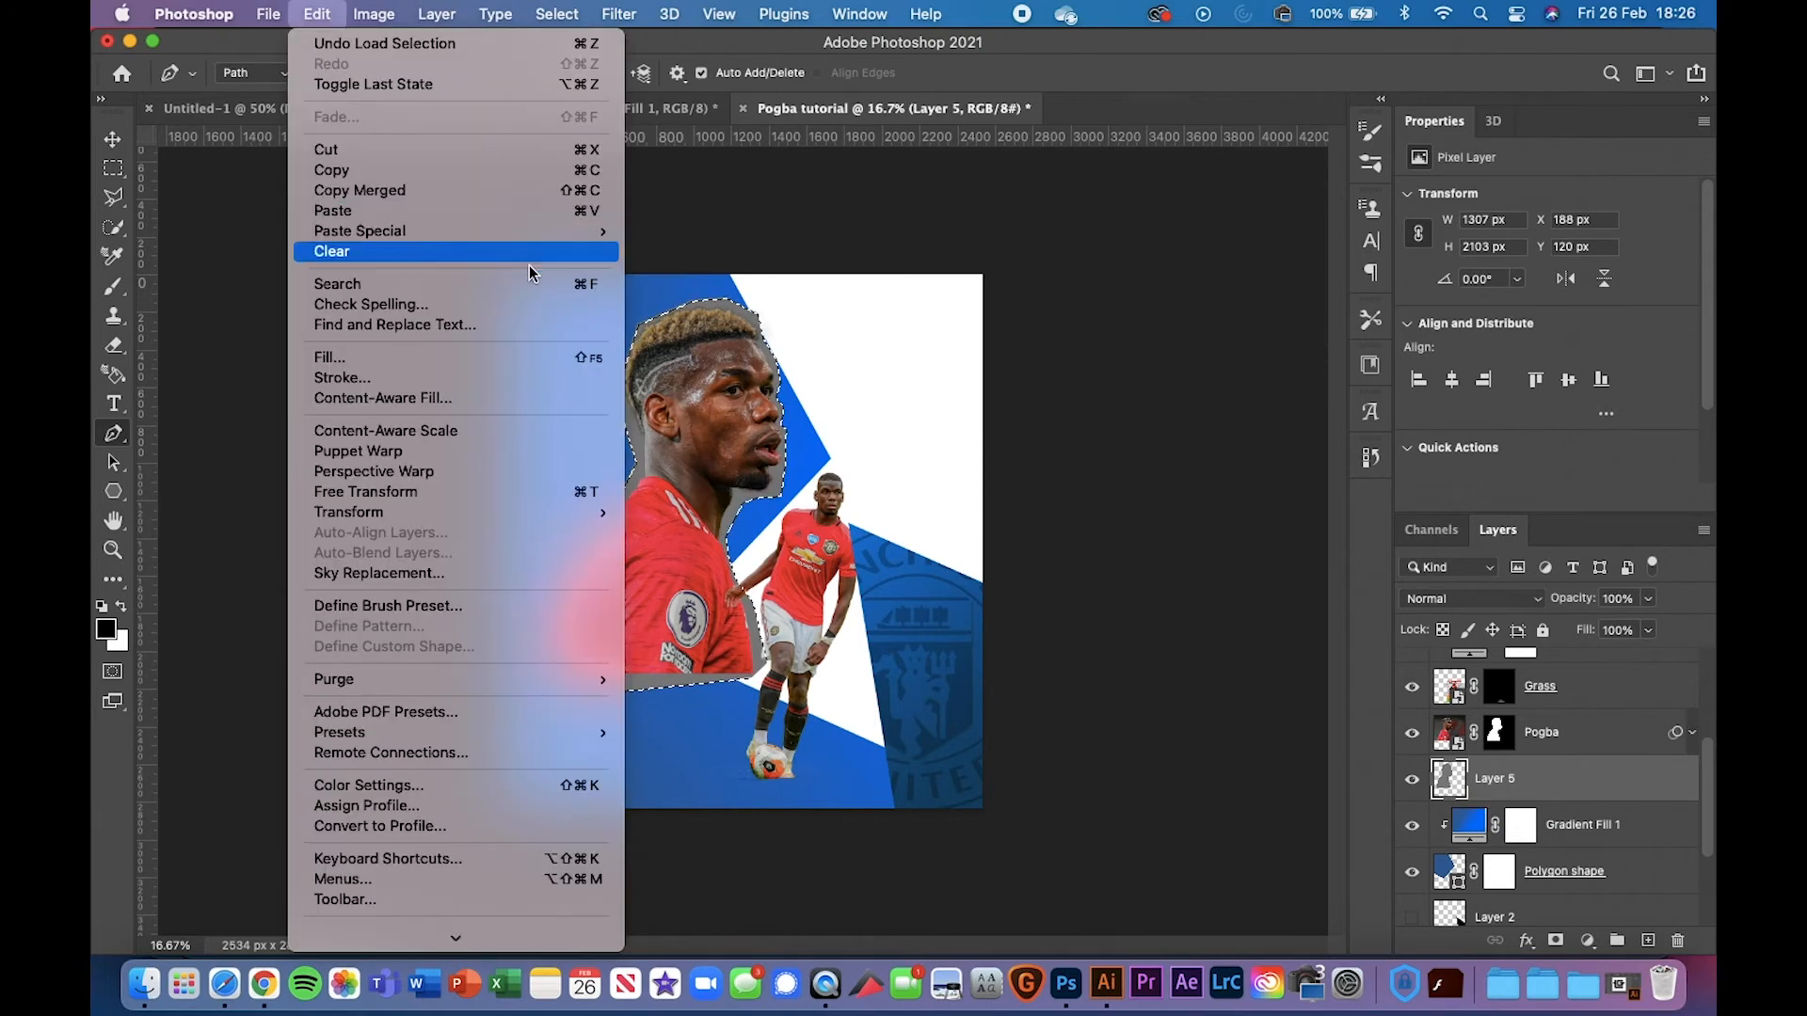
{"action": "left_click", "coordinate": [530, 356]}
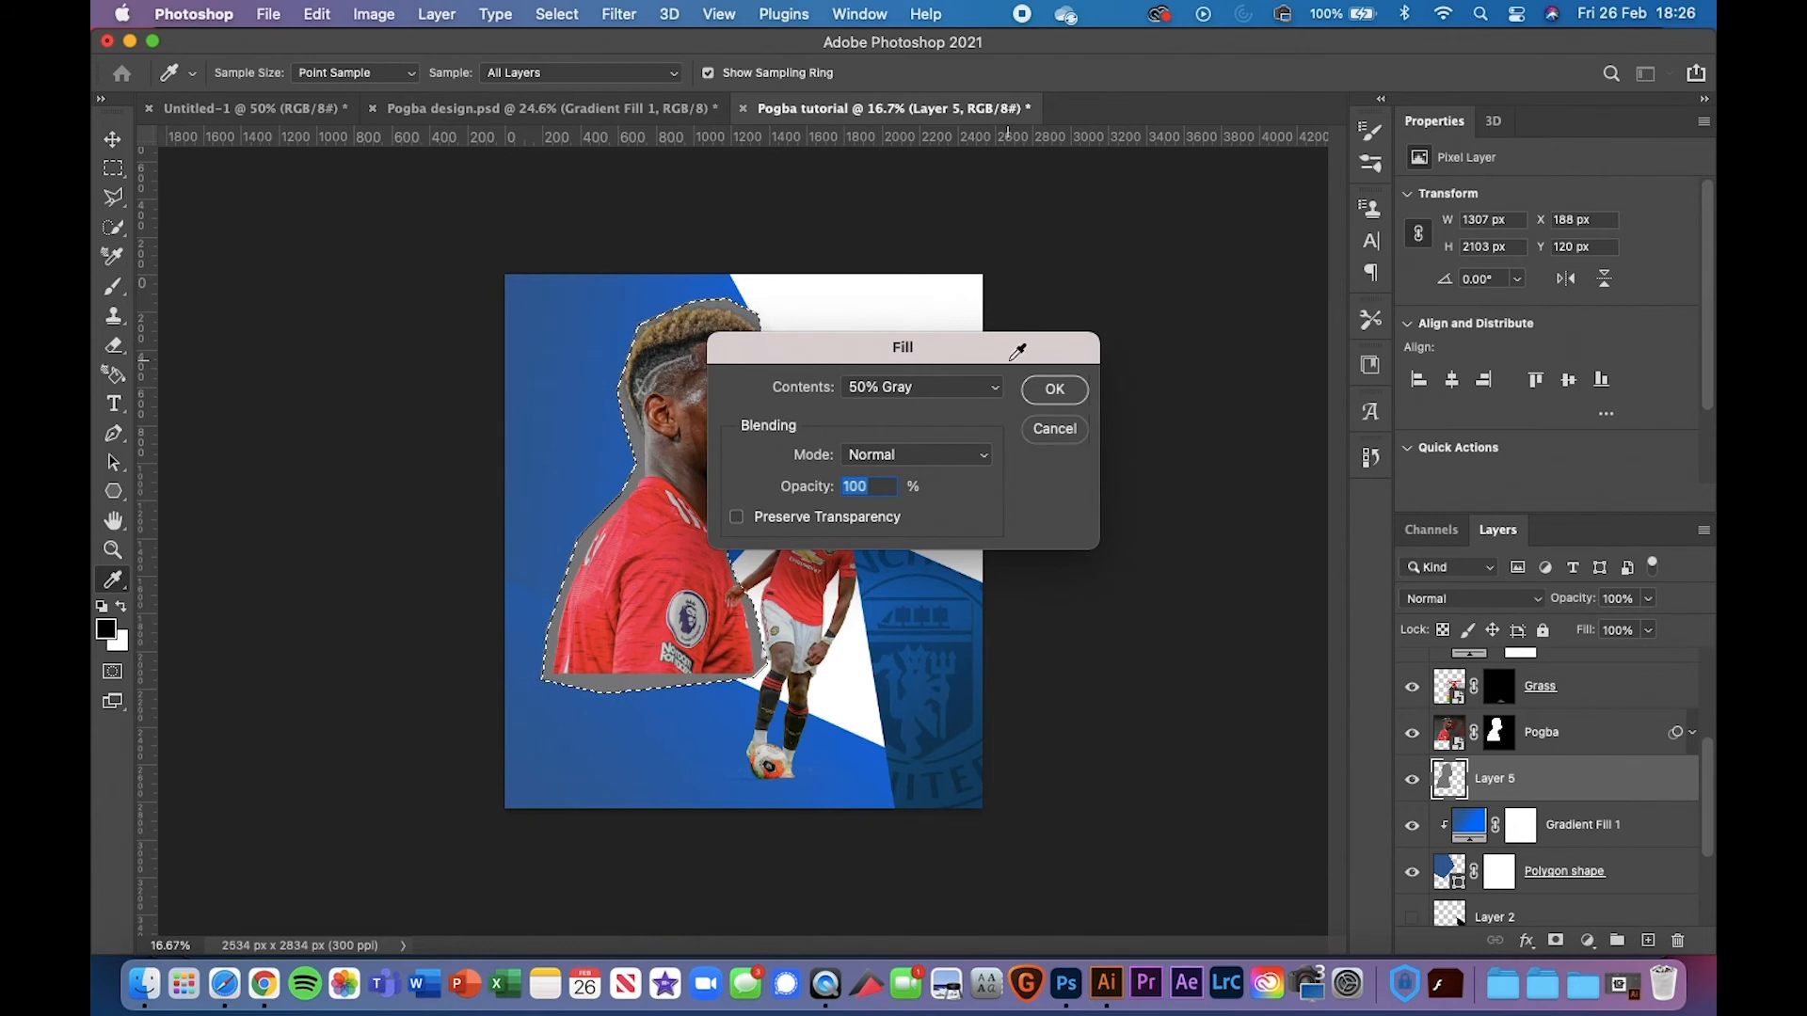
{"action": "left_click", "coordinate": [958, 388]}
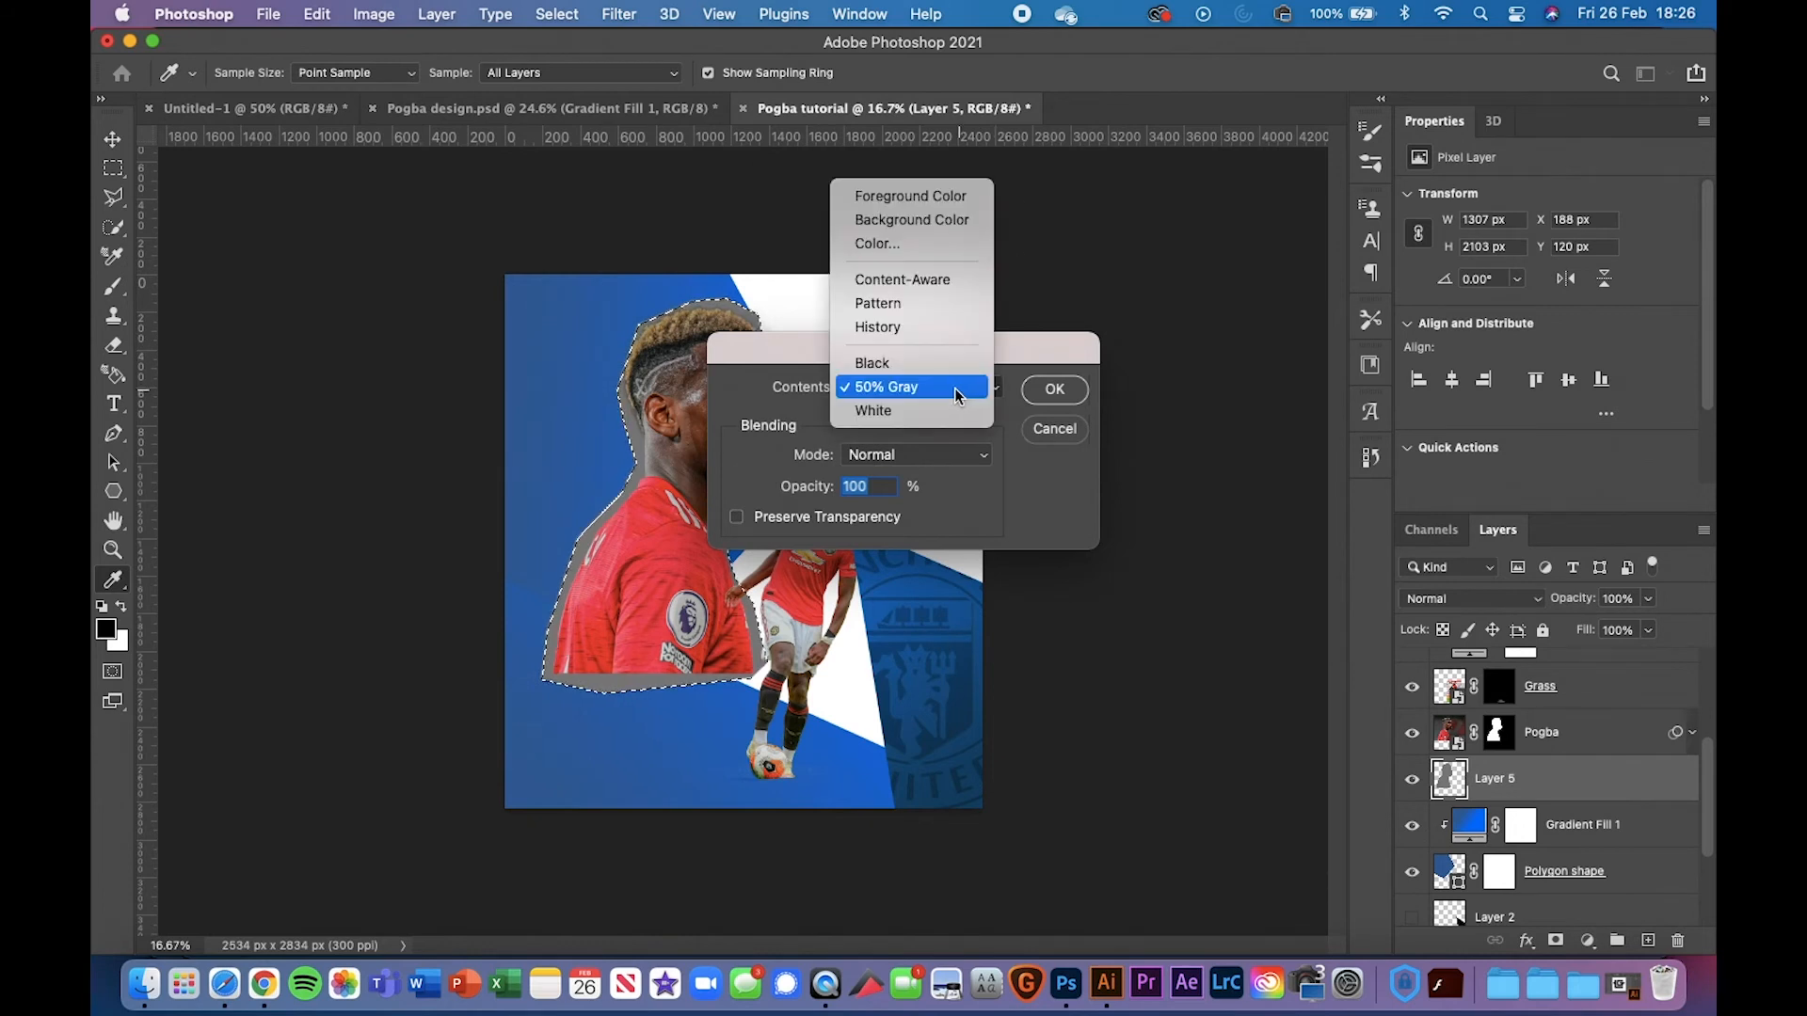
{"action": "left_click", "coordinate": [948, 248]}
{"action": "left_click_drag", "start_coordinate": [1057, 308], "coordinate": [1012, 311]}
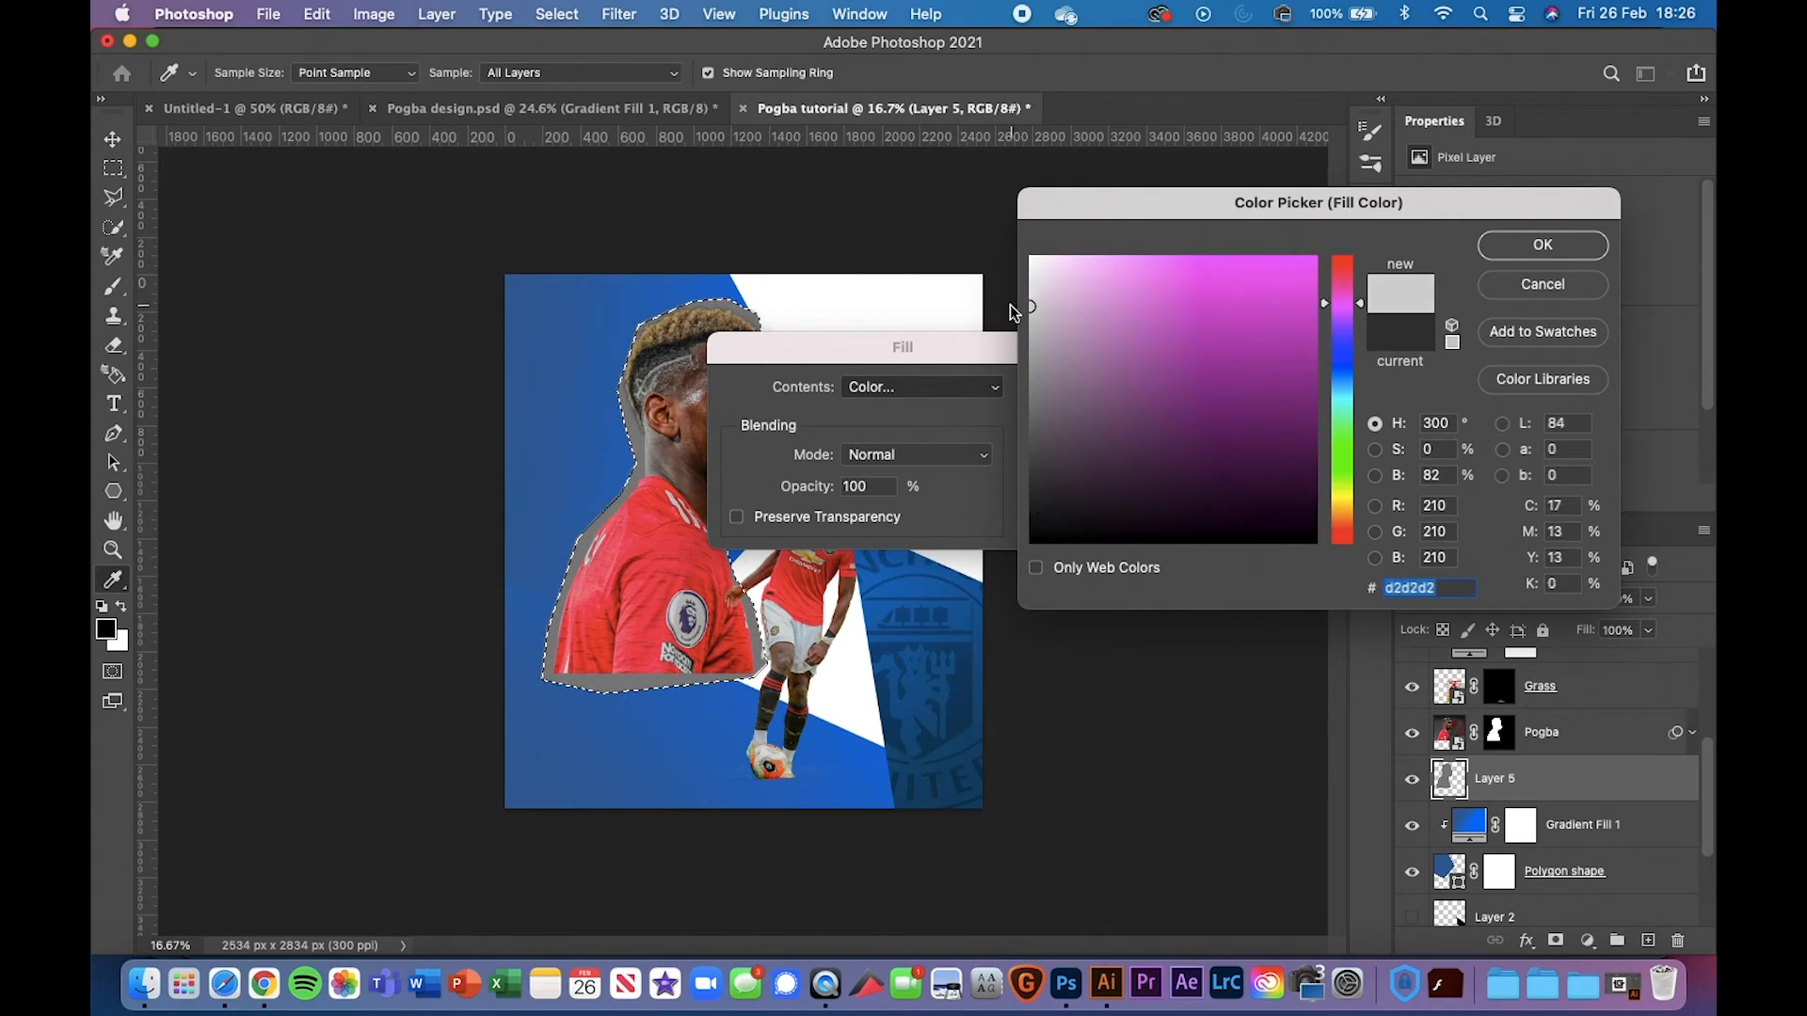
{"action": "left_click", "coordinate": [1055, 391]}
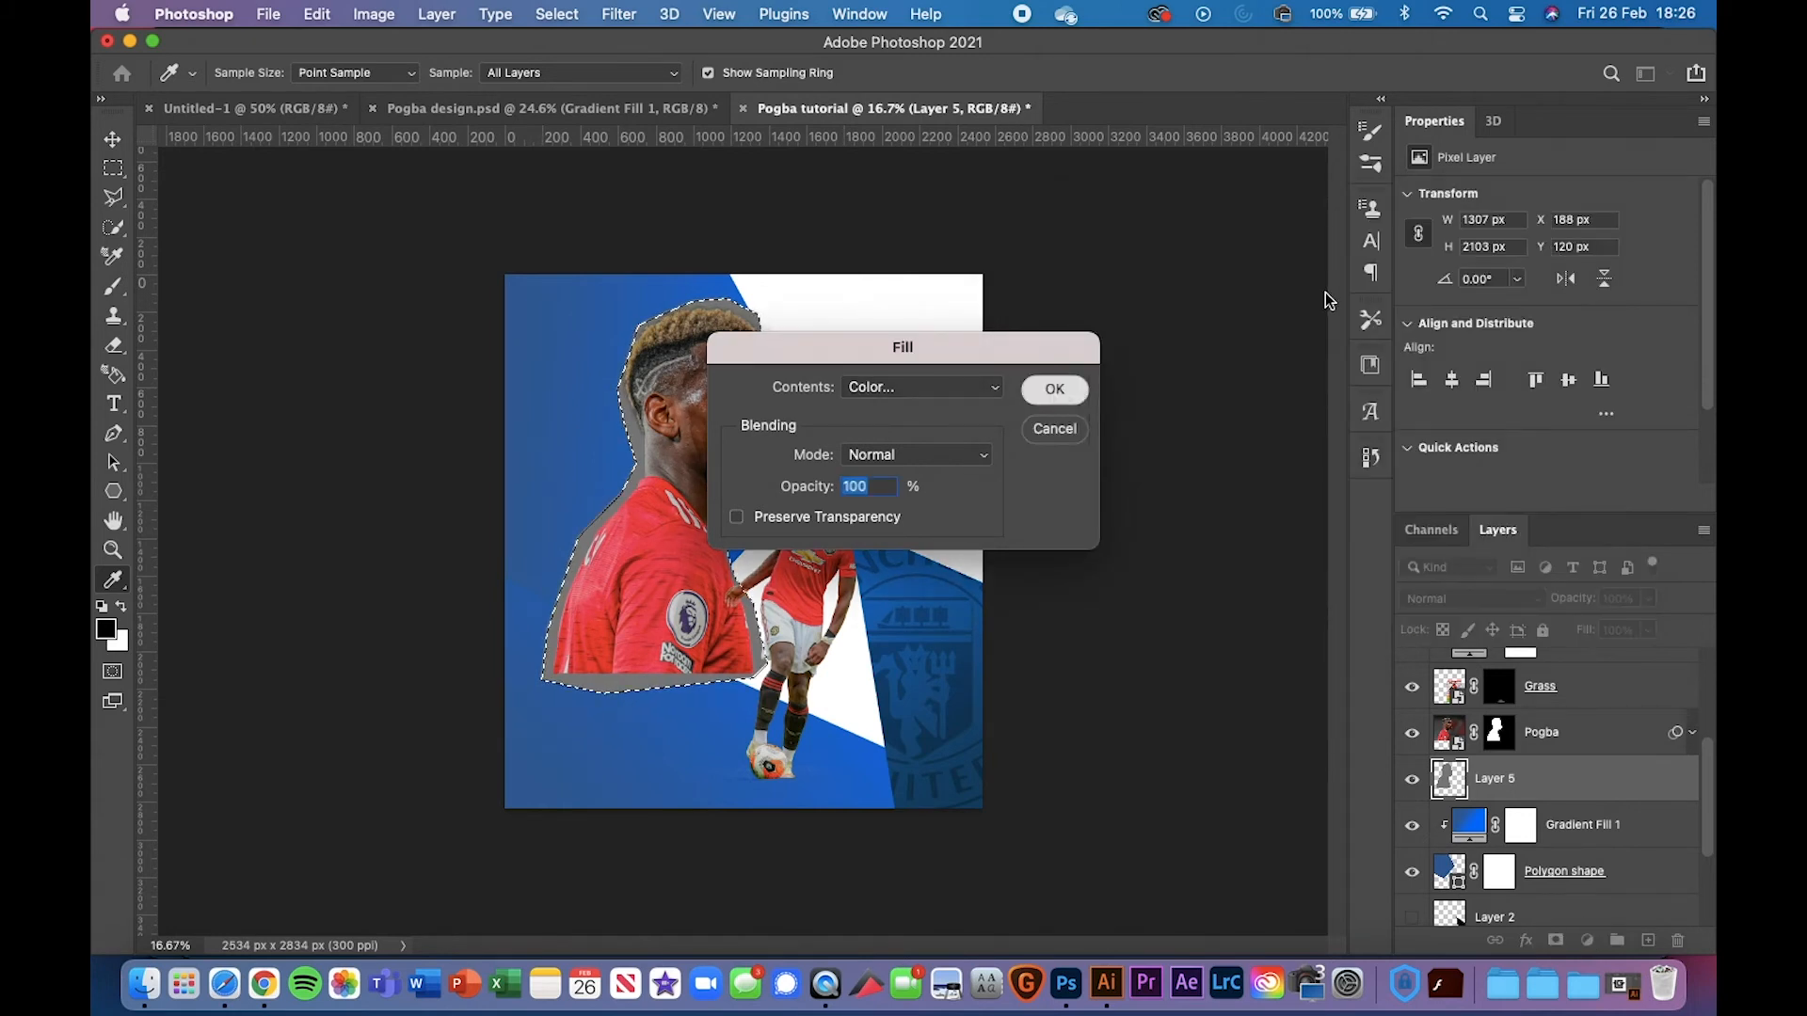
{"action": "key", "text": "p"}
{"action": "key", "text": "super+d"}
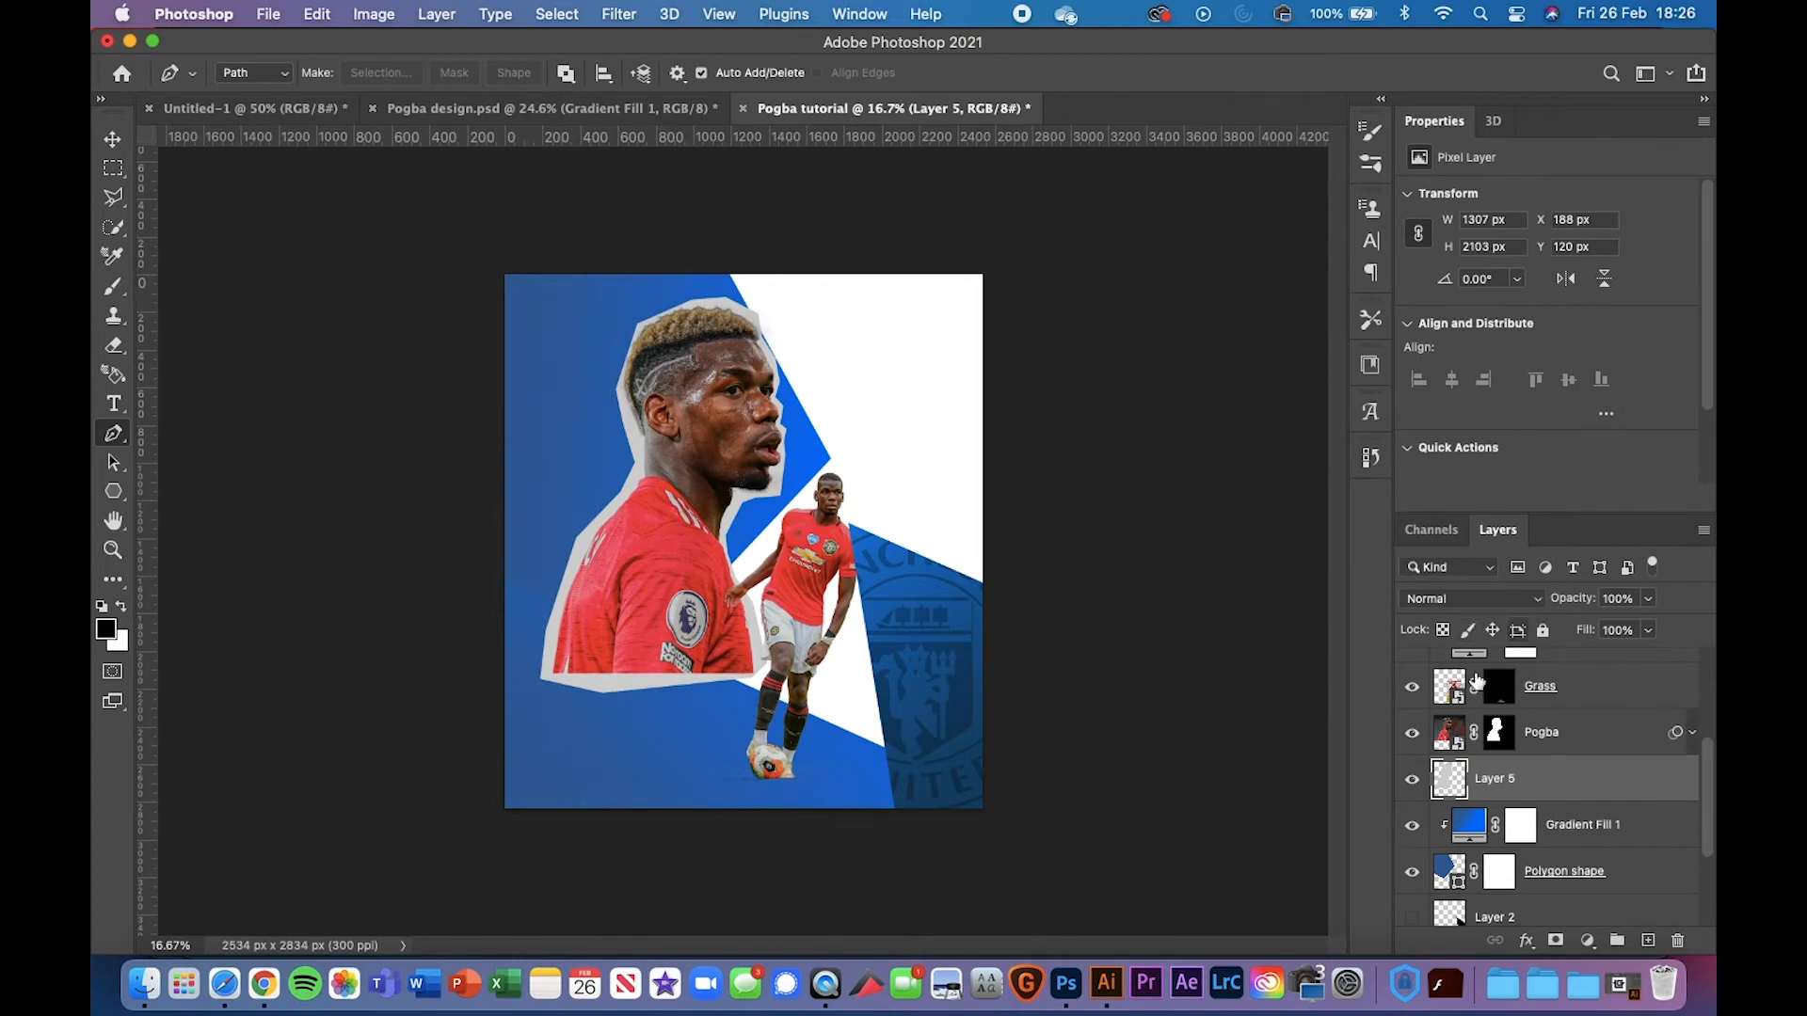
Lower Layer 5's opacity to 82% and zoom in to check the border edges
{"action": "left_click_drag", "start_coordinate": [1582, 602], "coordinate": [1558, 603]}
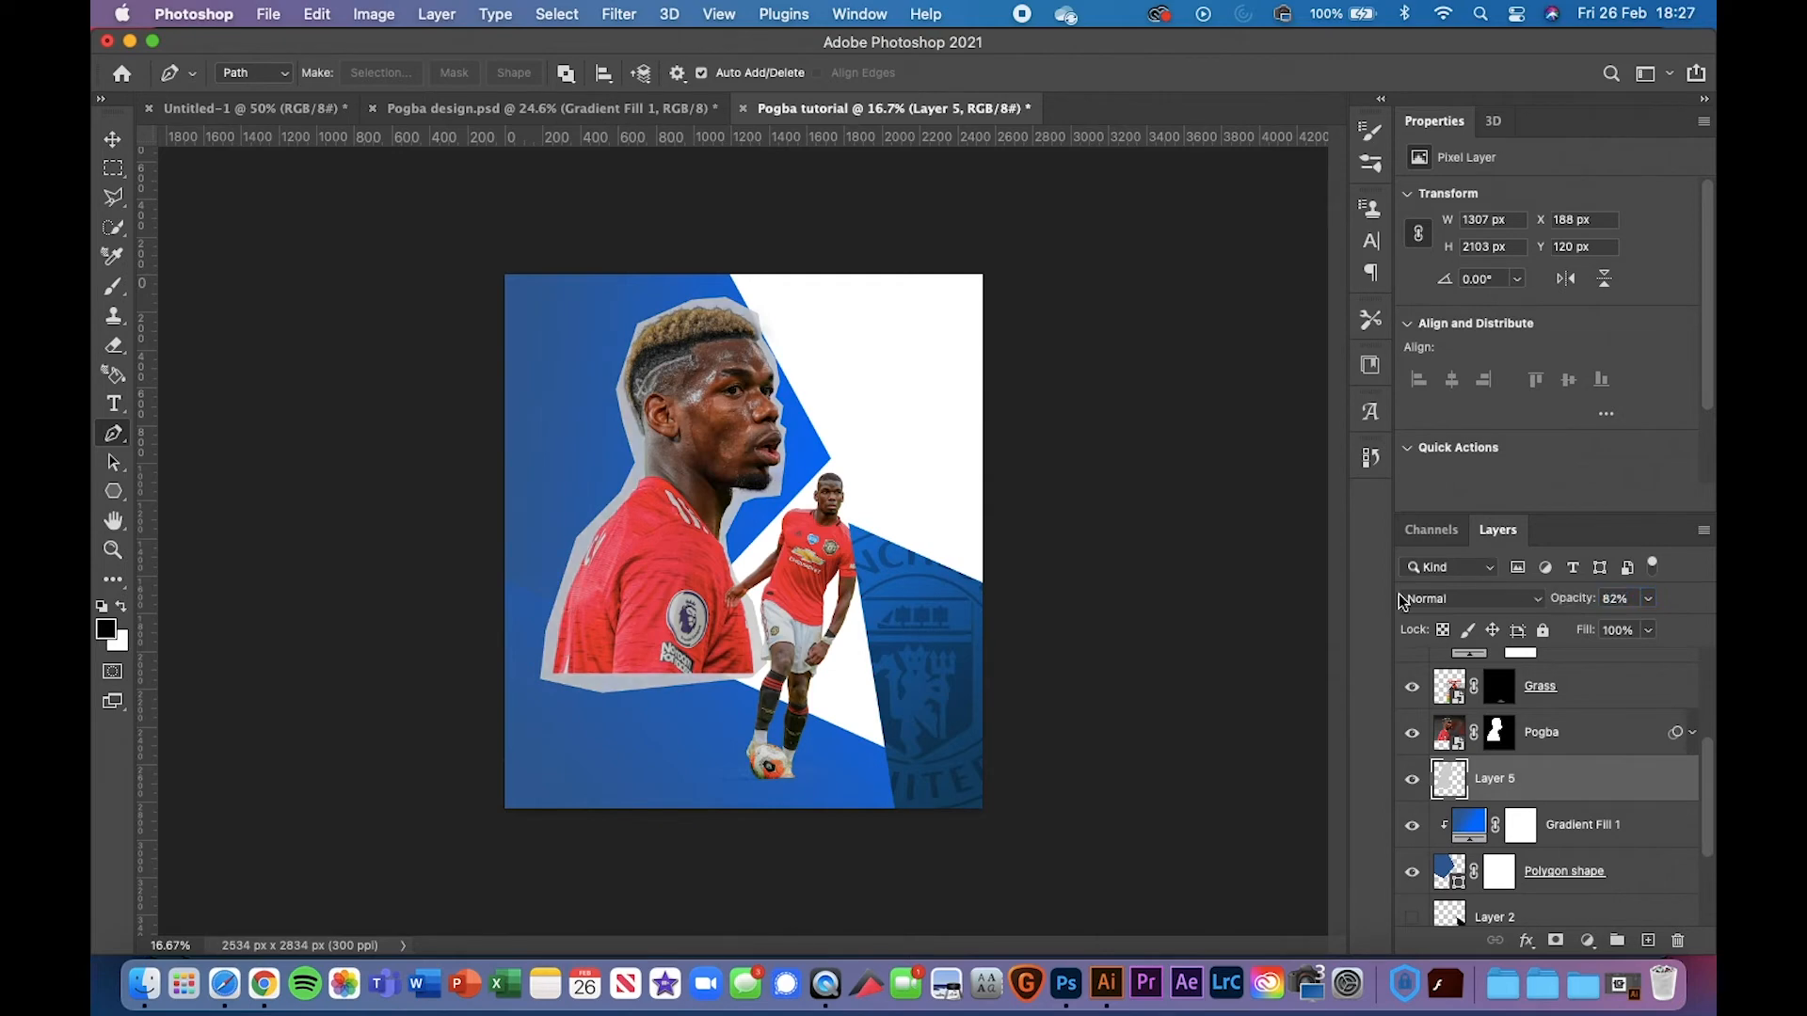
{"action": "key", "text": "super+plus"}
{"action": "key", "text": "super+plus"}
{"action": "key", "text": "super+plus"}
{"action": "key", "text": "super+plus"}
{"action": "key", "text": "super+plus"}
{"action": "key", "text": "super+plus"}
{"action": "key", "text": "super+plus"}
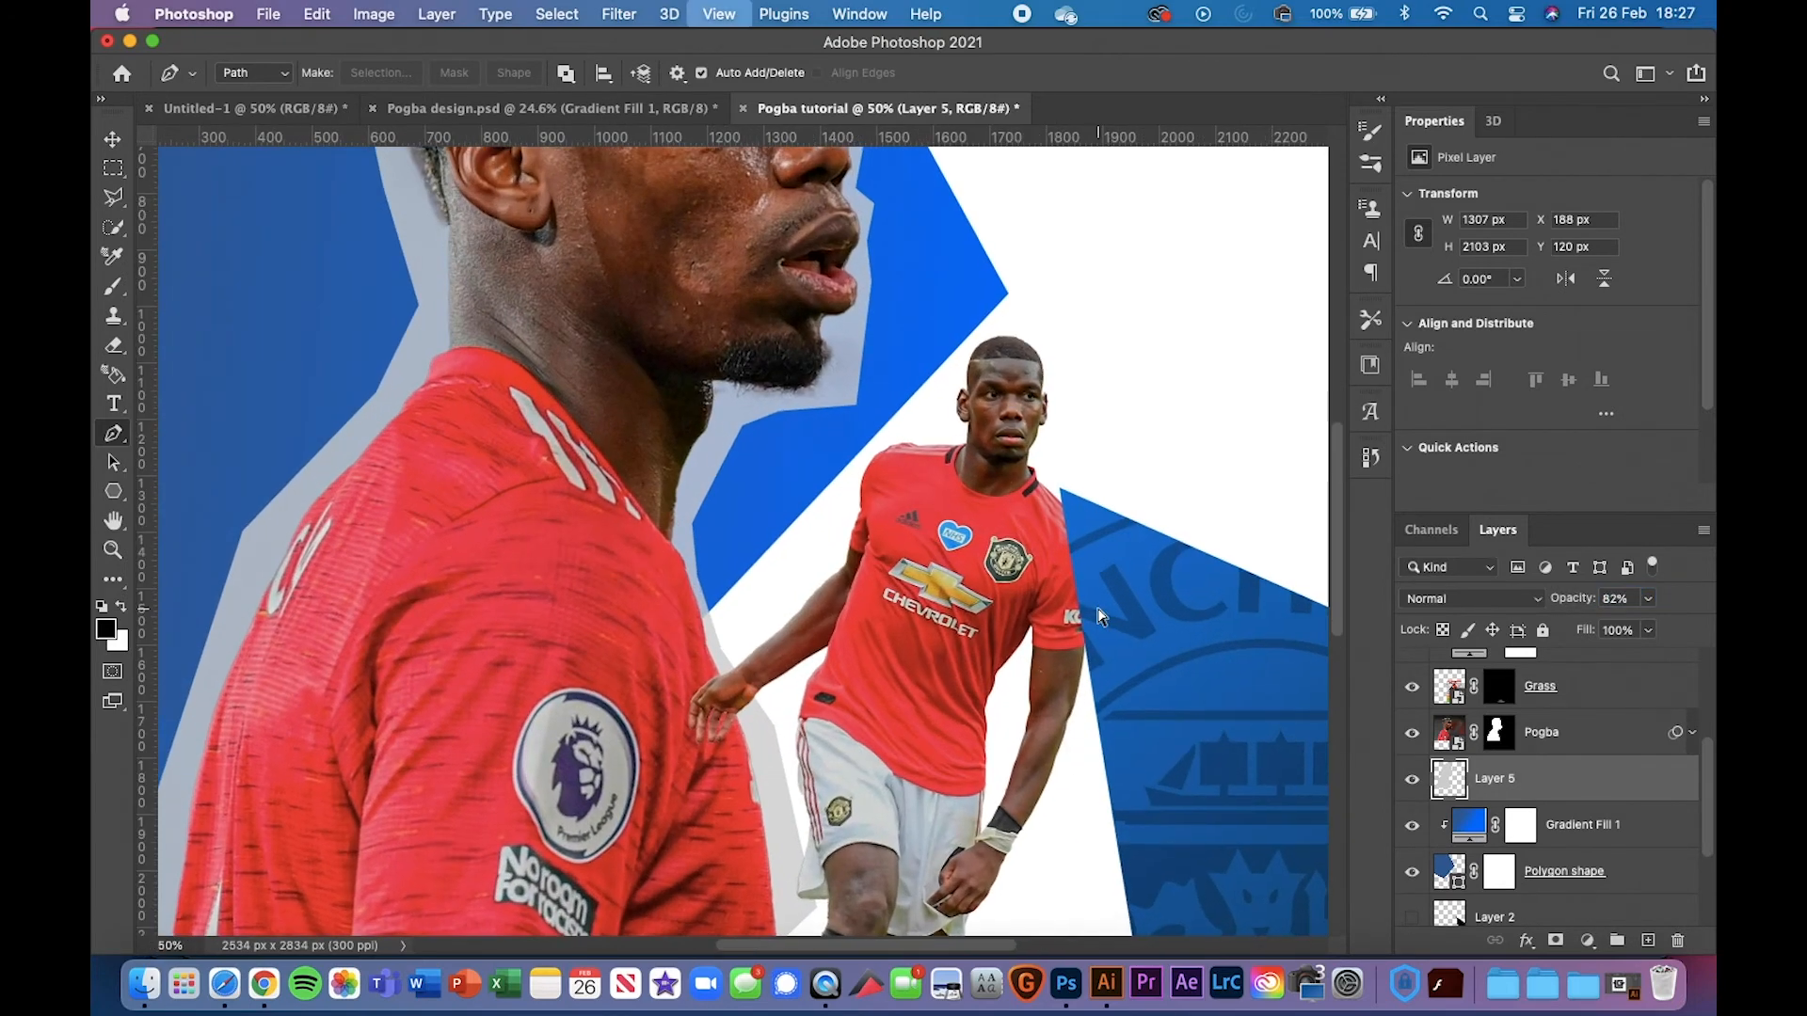
{"action": "key", "text": "super+minus"}
{"action": "key", "text": "super+minus"}
{"action": "key", "text": "super+minus"}
{"action": "key", "text": "super+minus"}
{"action": "key", "text": "super+minus"}
{"action": "key", "text": "super+minus"}
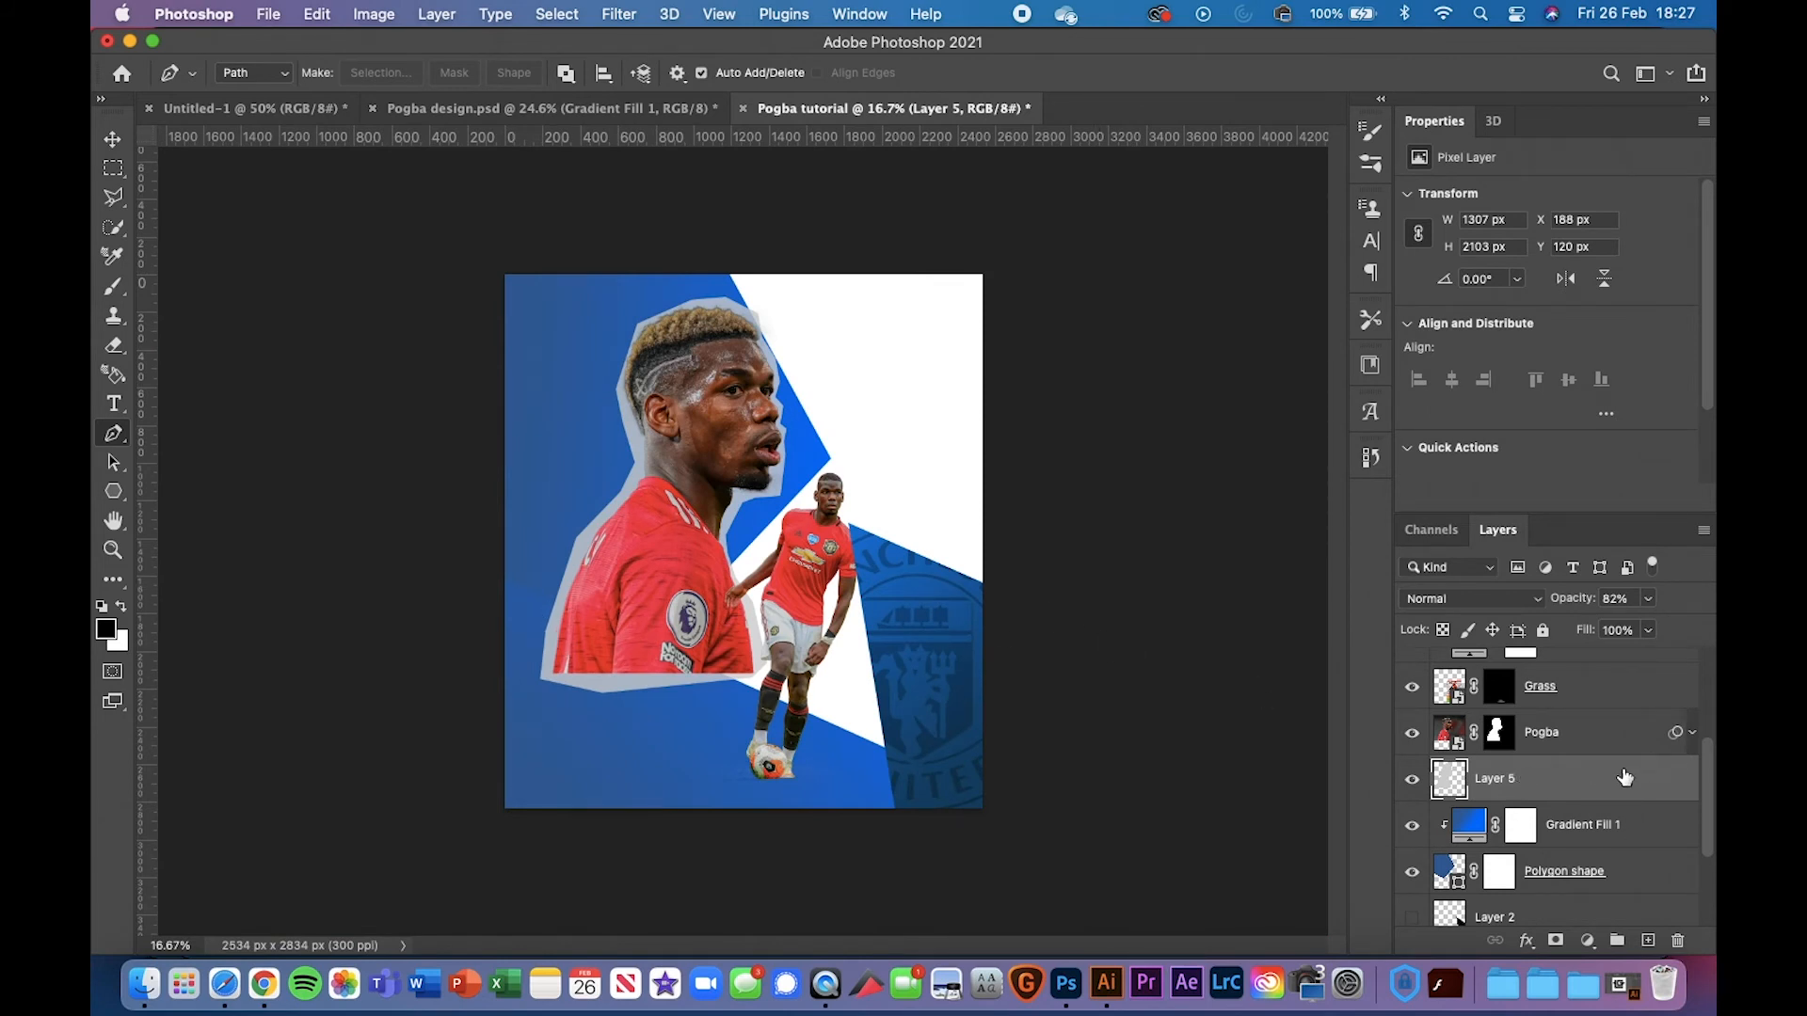
{"action": "scroll", "coordinate": [1624, 777], "scroll_direction": "up", "scroll_amount": 2}
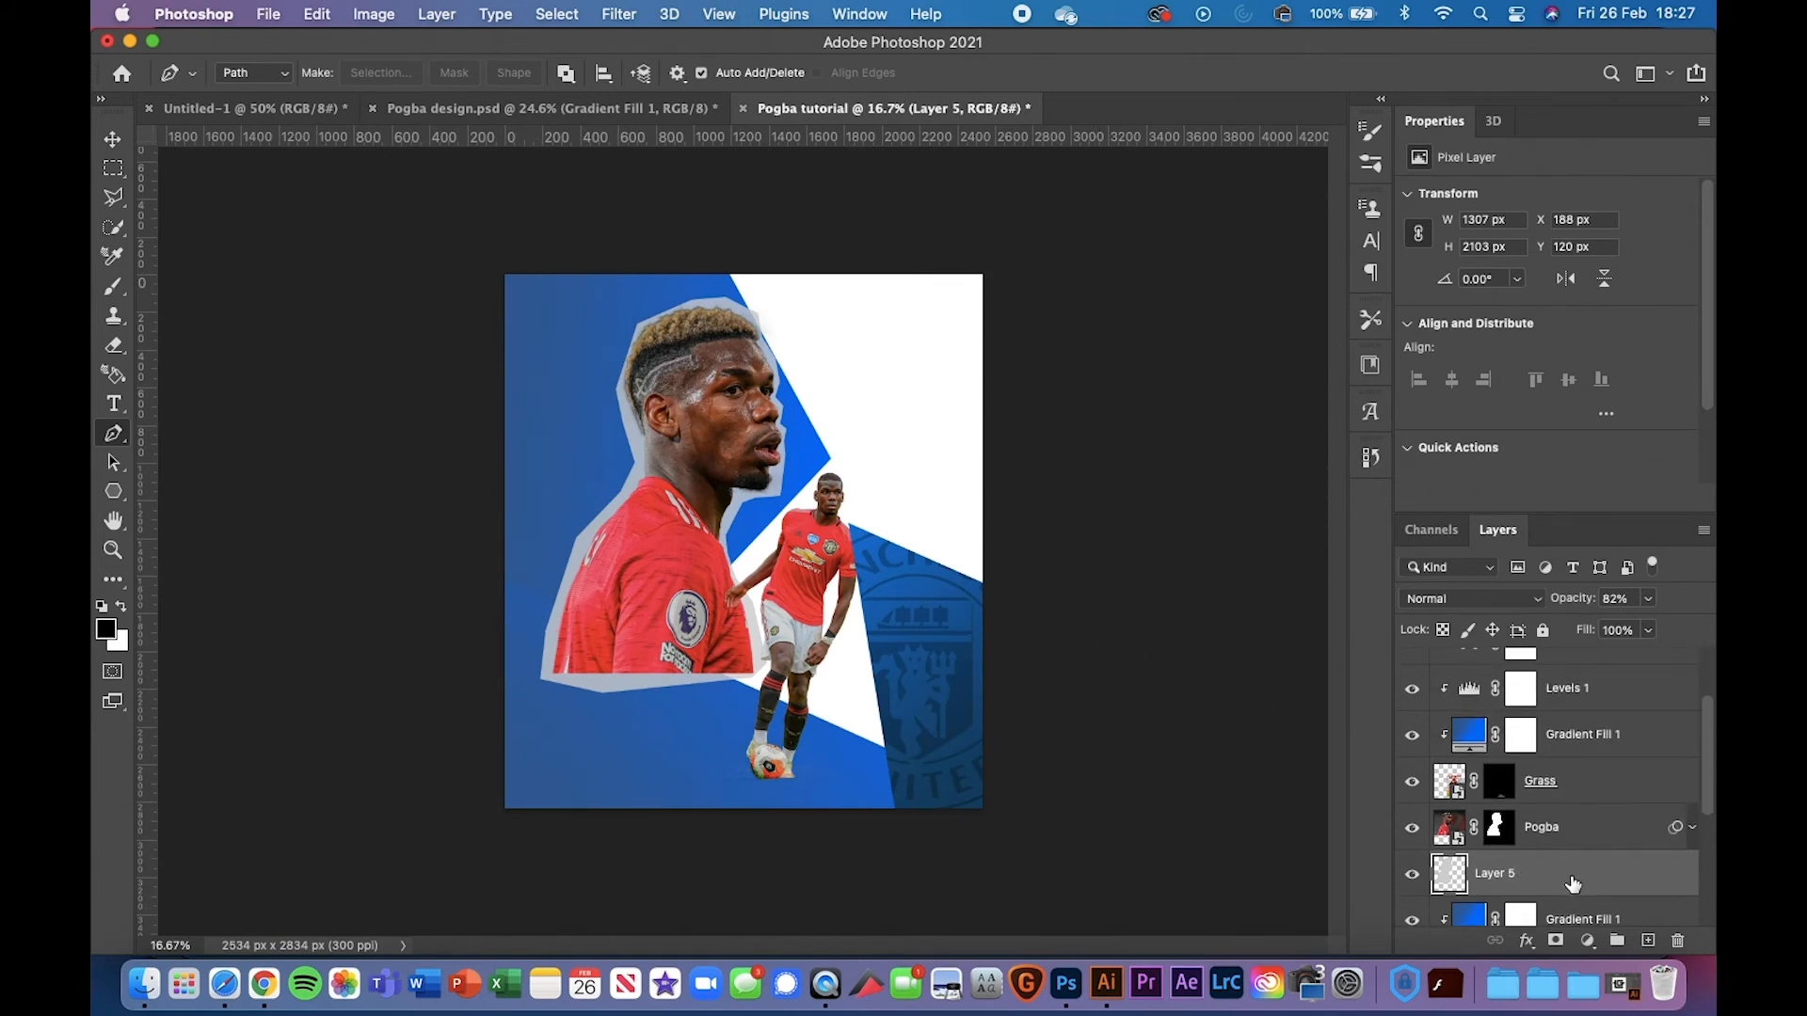
Group the Pogba layer and Layer 5 into a group named 'Pogba big'
{"action": "left_click", "coordinate": [1590, 822]}
{"action": "right_click", "coordinate": [1593, 864]}
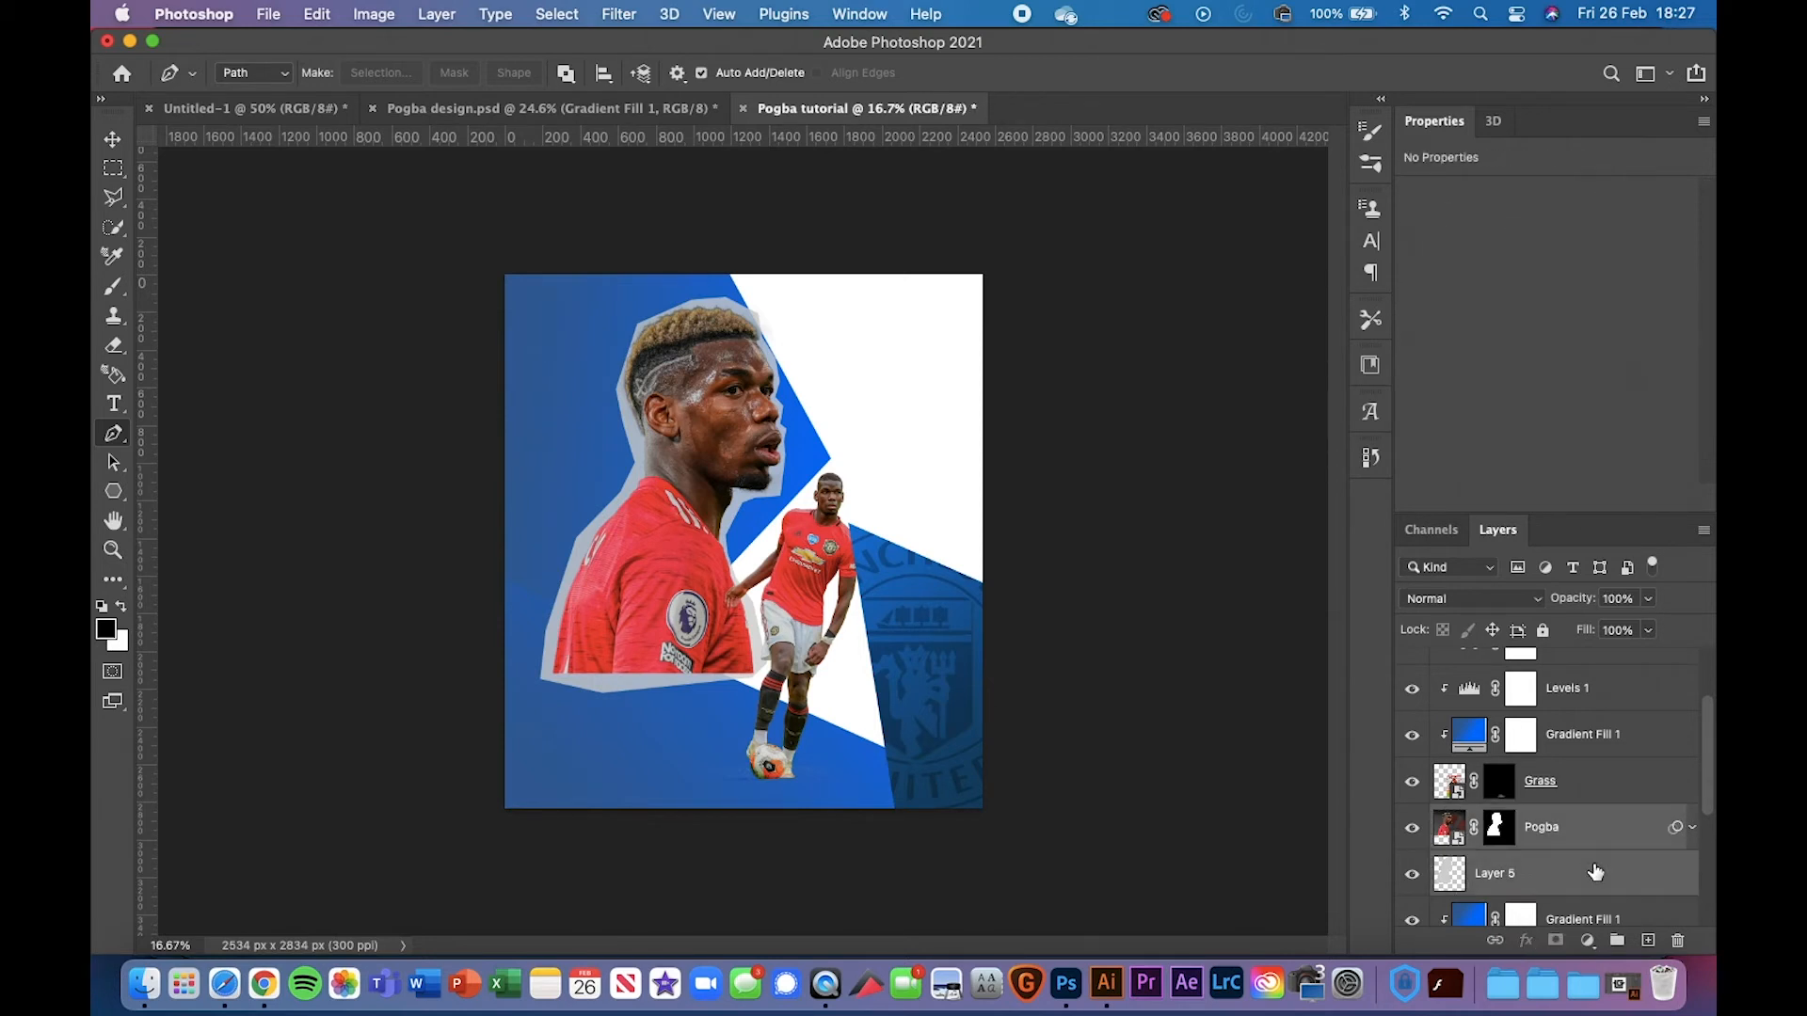
{"action": "left_click", "coordinate": [1643, 873]}
{"action": "key", "text": "super+g"}
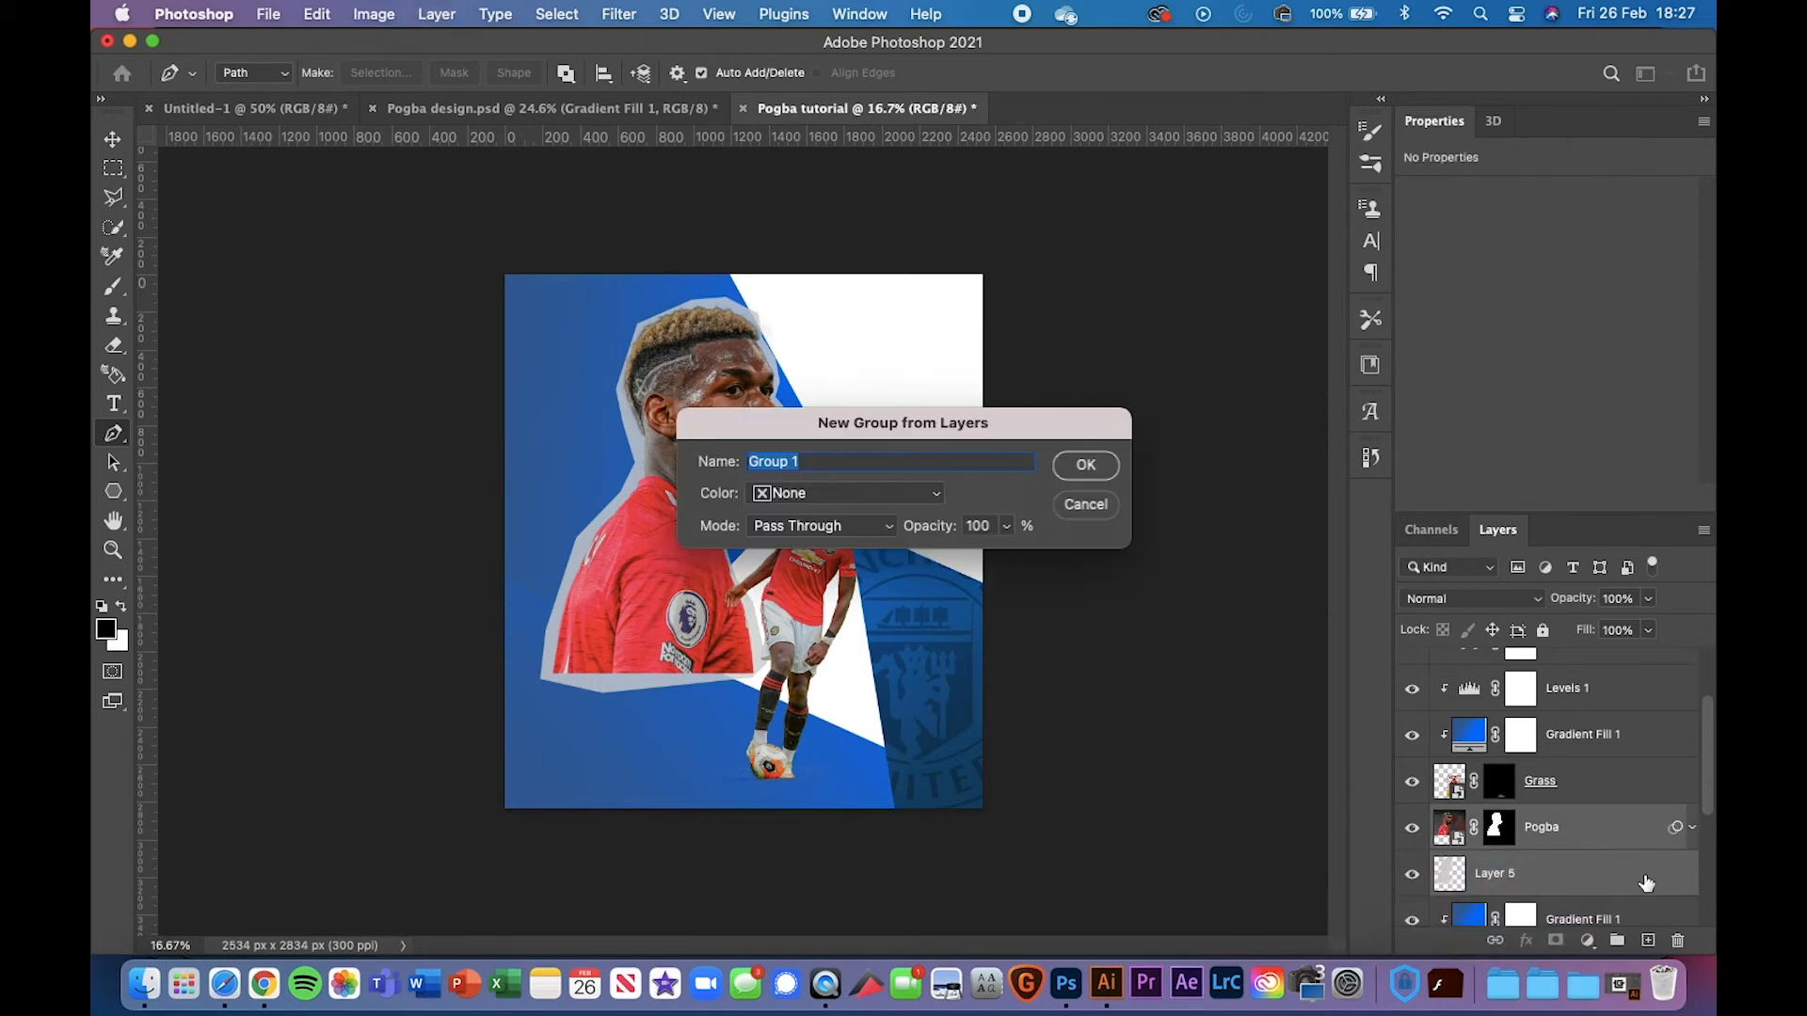
{"action": "type", "text": "Pogba big"}
{"action": "key", "text": "Return"}
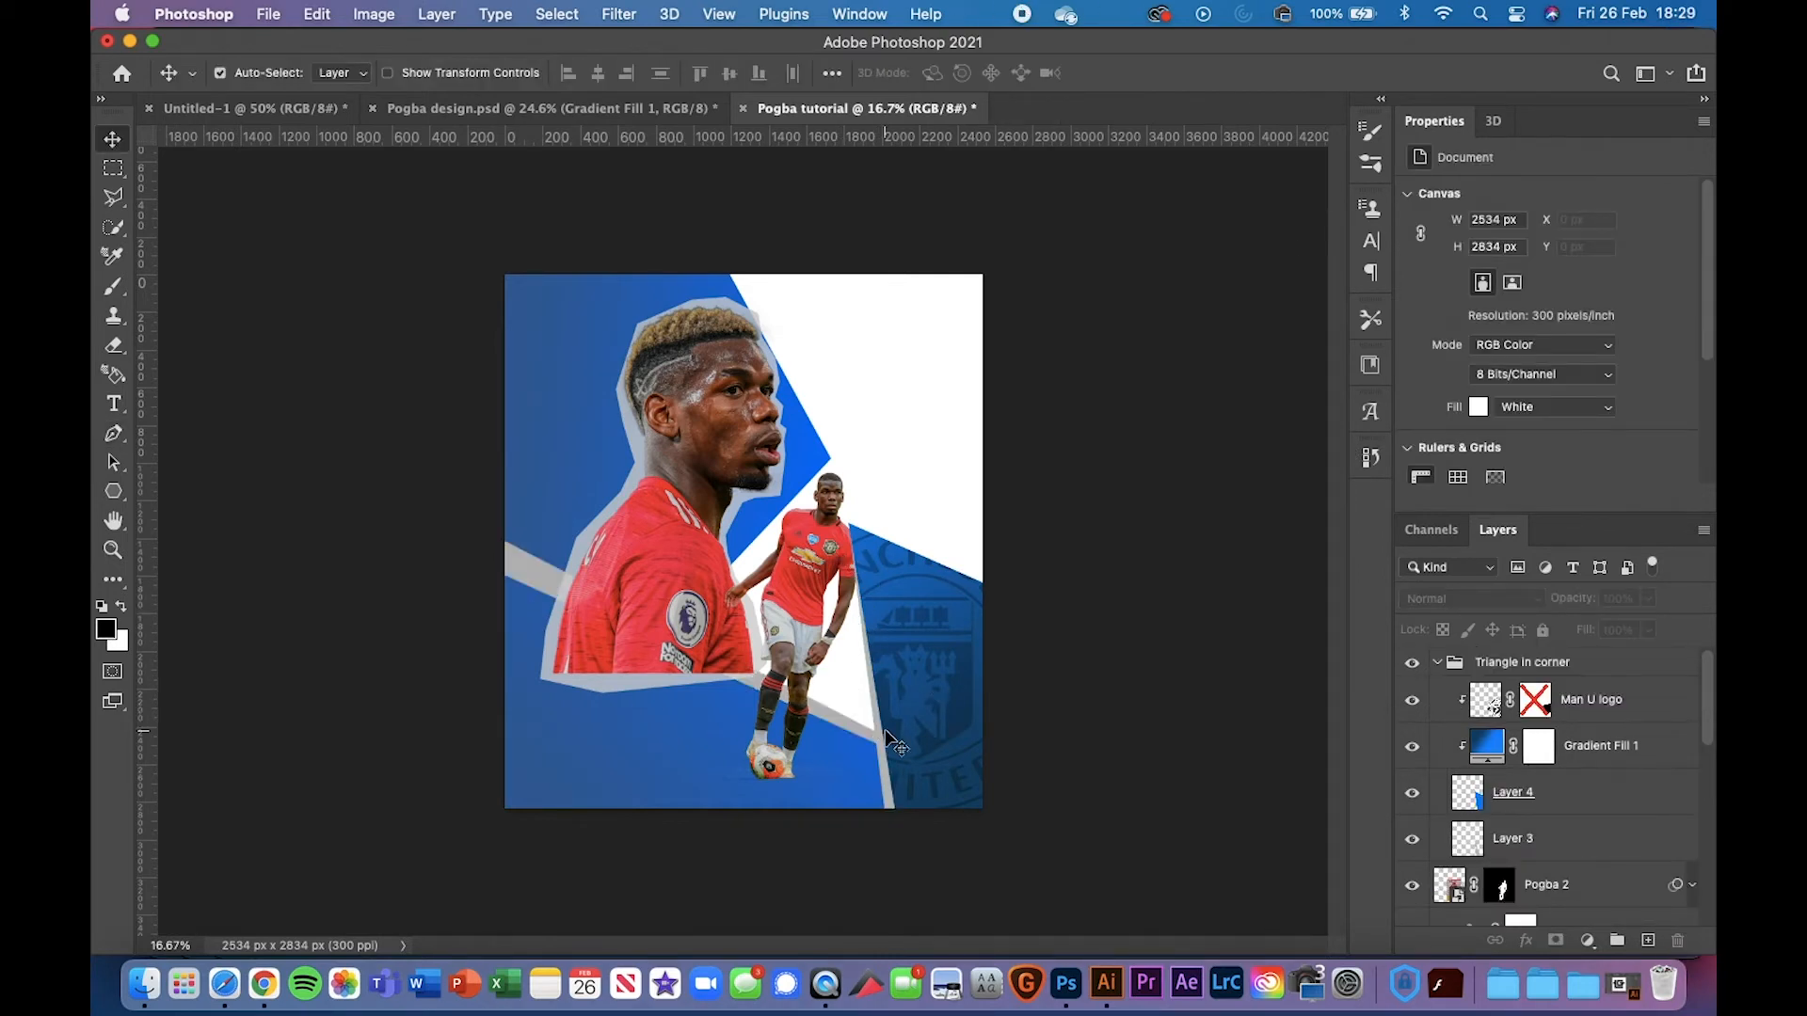
Switch to the finished Pogba design.psd reference document
{"action": "key", "text": "super+plus"}
{"action": "key", "text": "super+plus"}
{"action": "scroll", "coordinate": [884, 736], "scroll_direction": "up", "scroll_amount": 5}
{"action": "scroll", "coordinate": [883, 737], "scroll_direction": "right", "scroll_amount": 3}
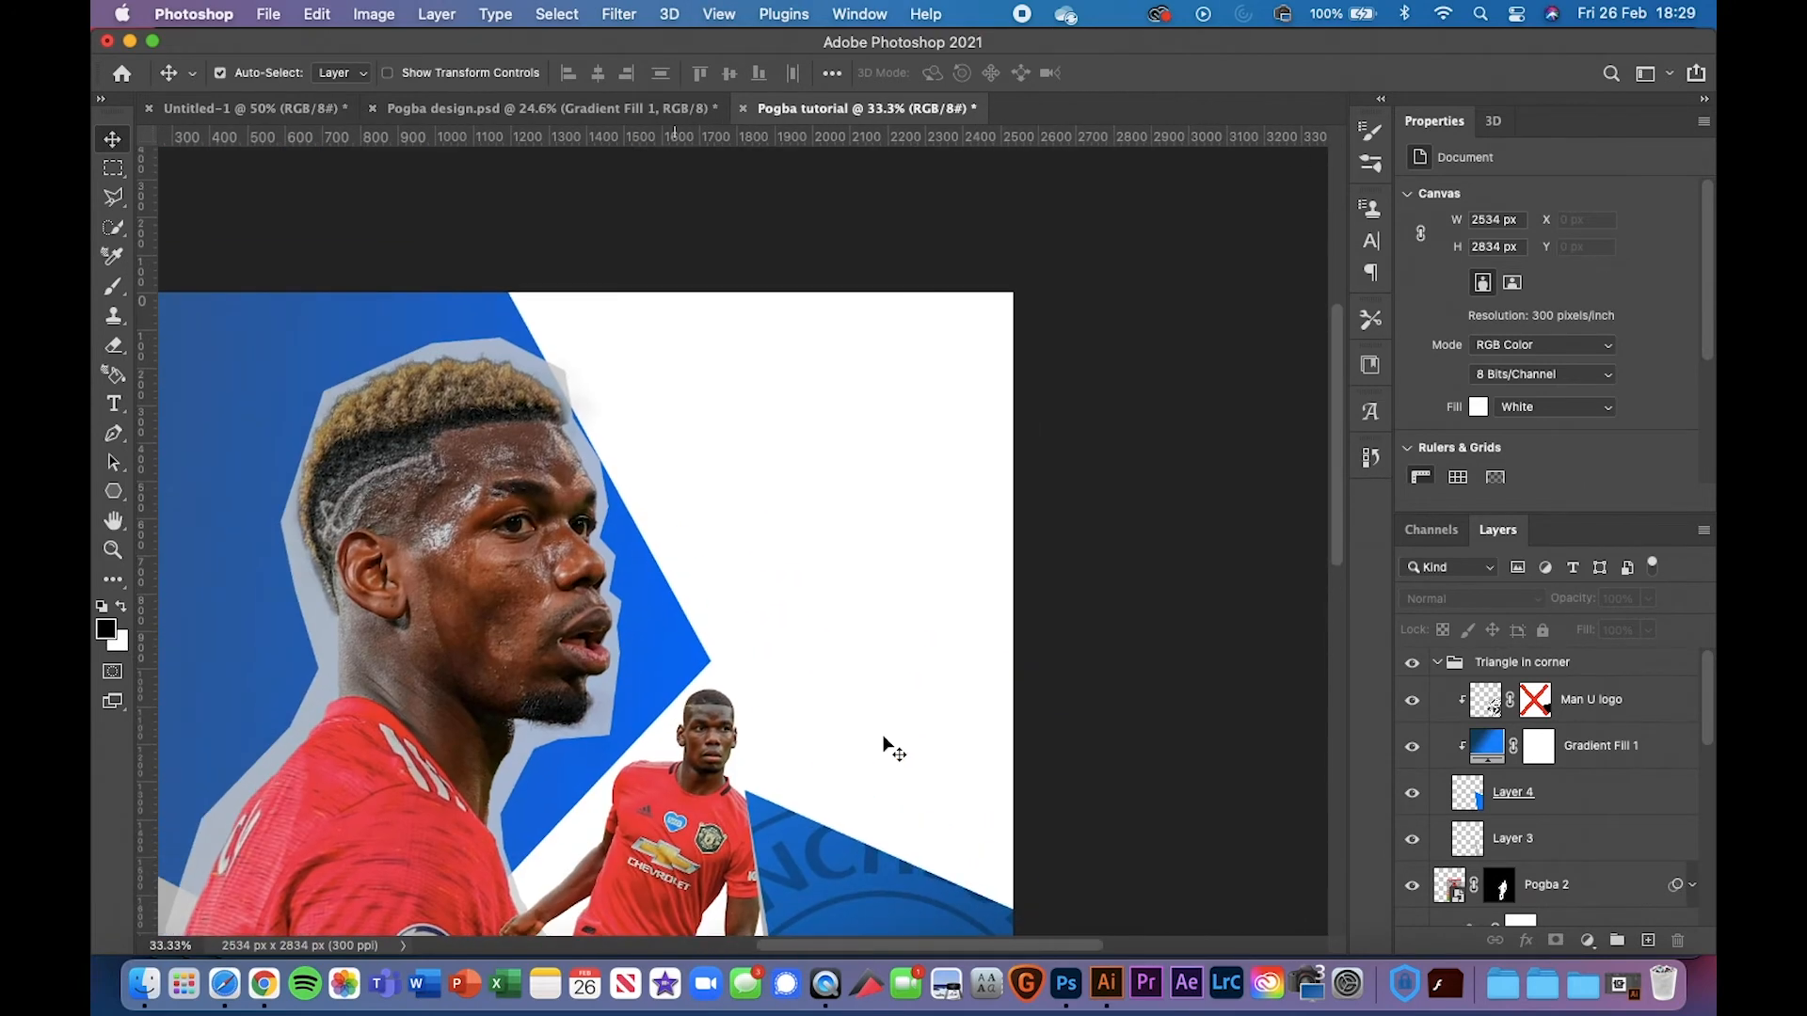
{"action": "left_click", "coordinate": [453, 104]}
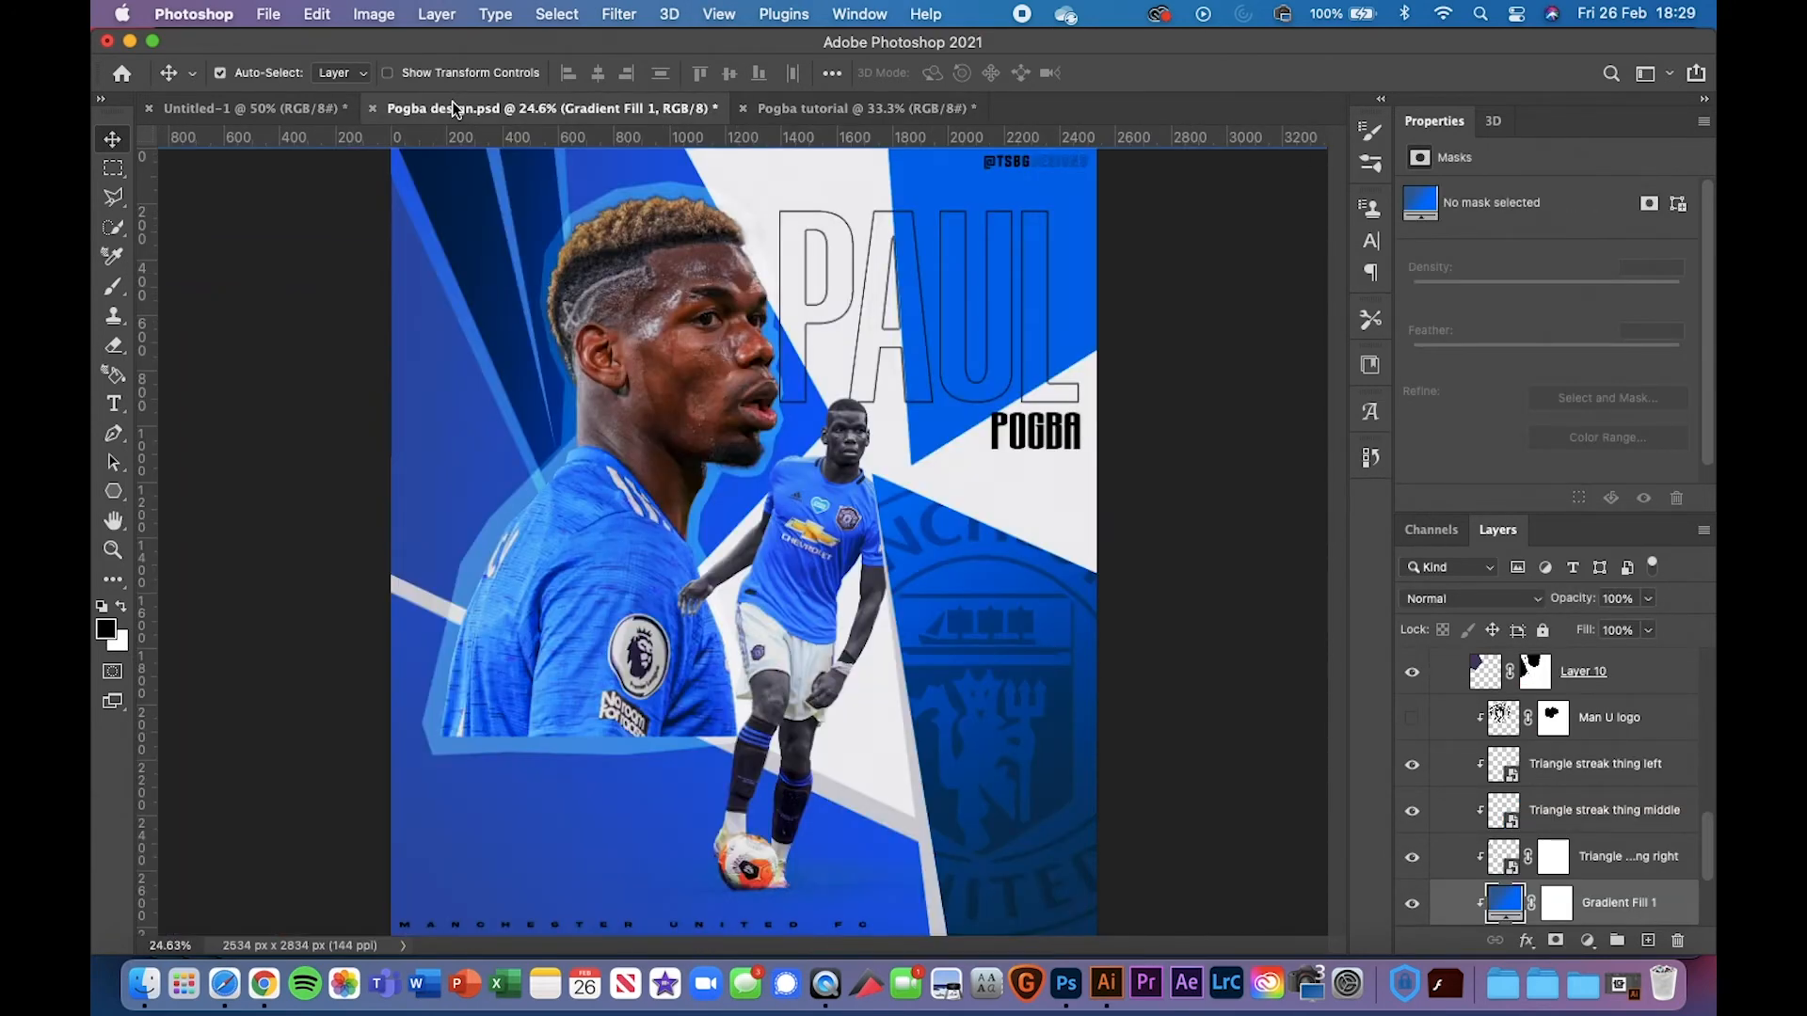
Back in the tutorial document, put the Pogba 2 layer into a group named 'Pogba small'
{"action": "left_click", "coordinate": [890, 105]}
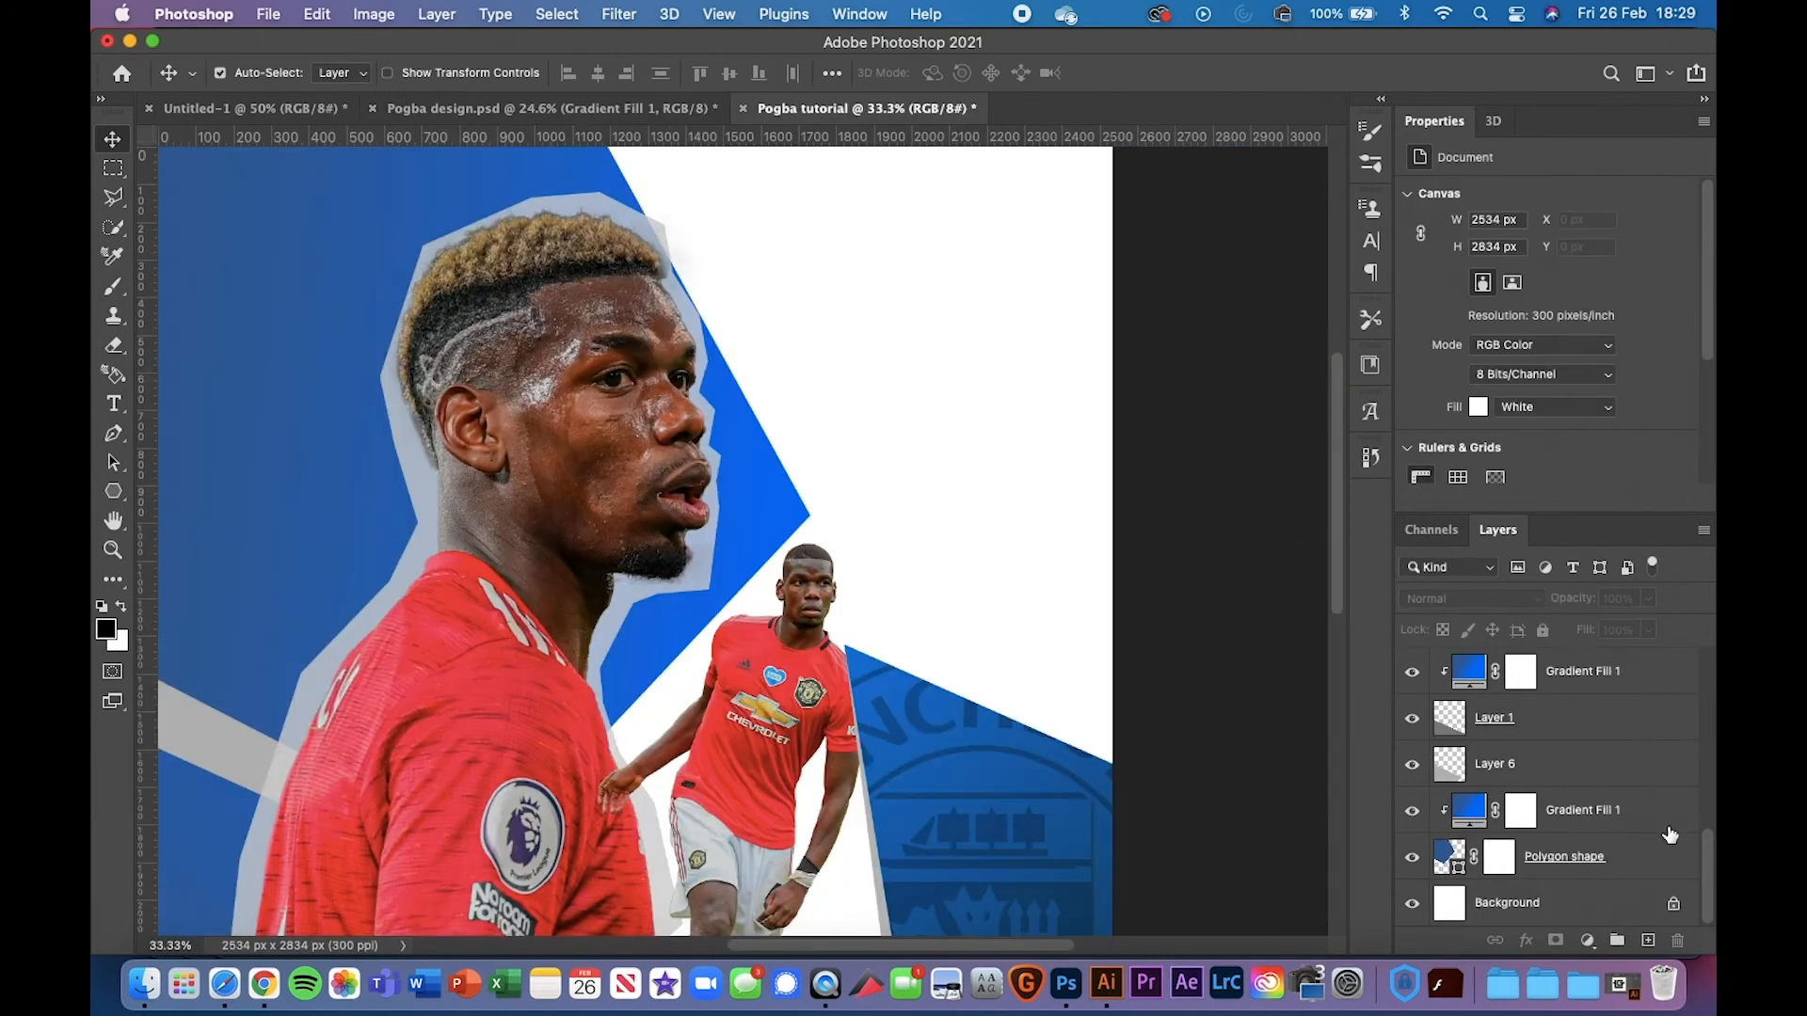
{"action": "scroll", "coordinate": [1618, 772], "scroll_direction": "down", "scroll_amount": 2}
{"action": "left_click", "coordinate": [1438, 663]}
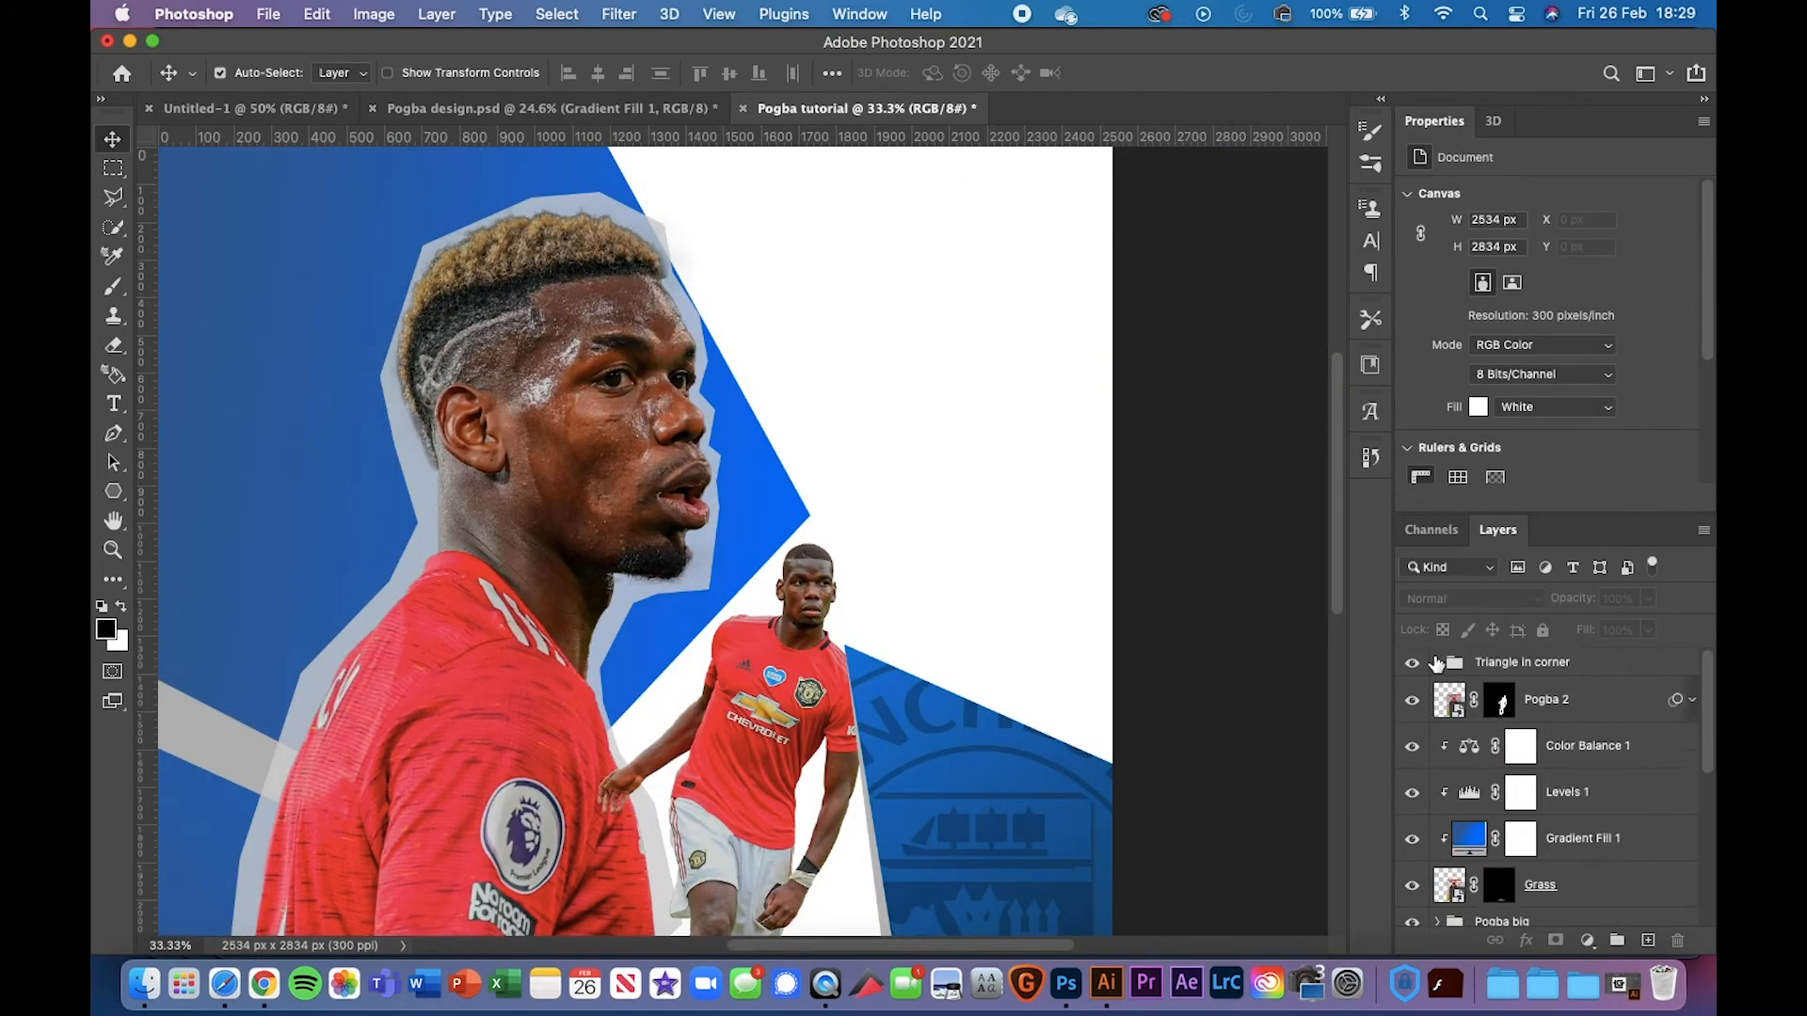
{"action": "left_click", "coordinate": [1578, 716]}
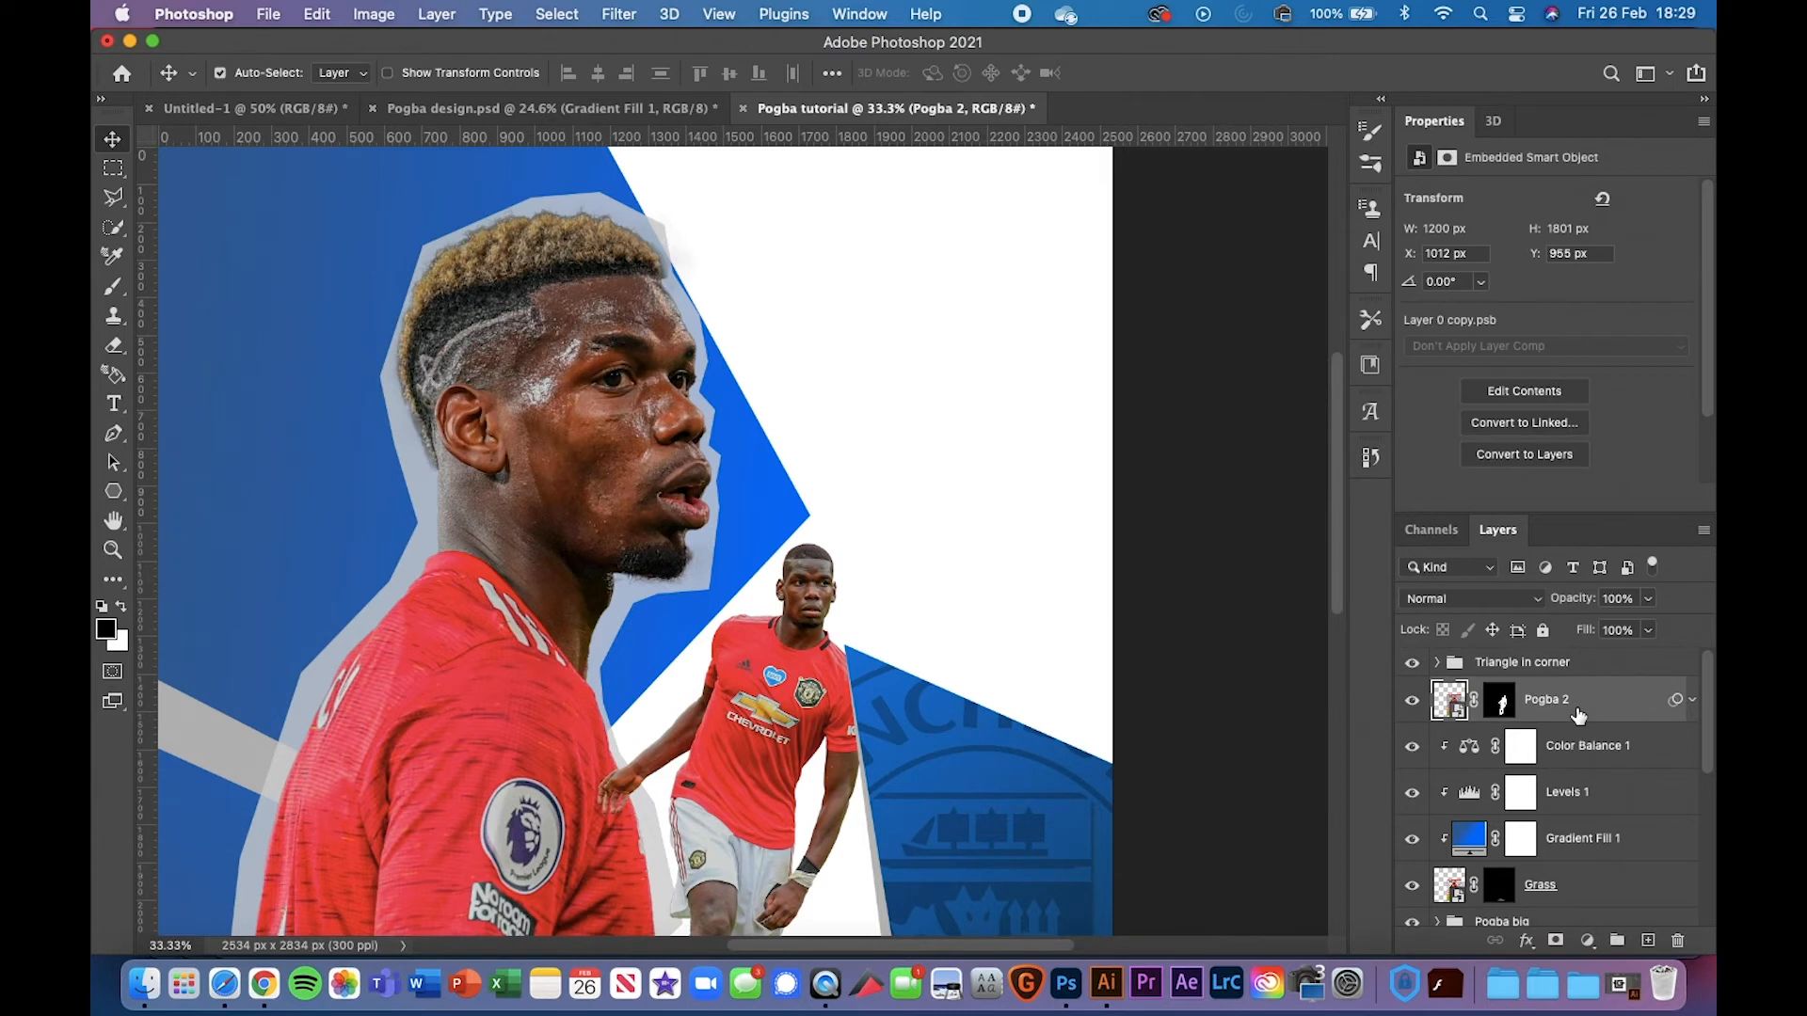
{"action": "right_click", "coordinate": [1579, 716]}
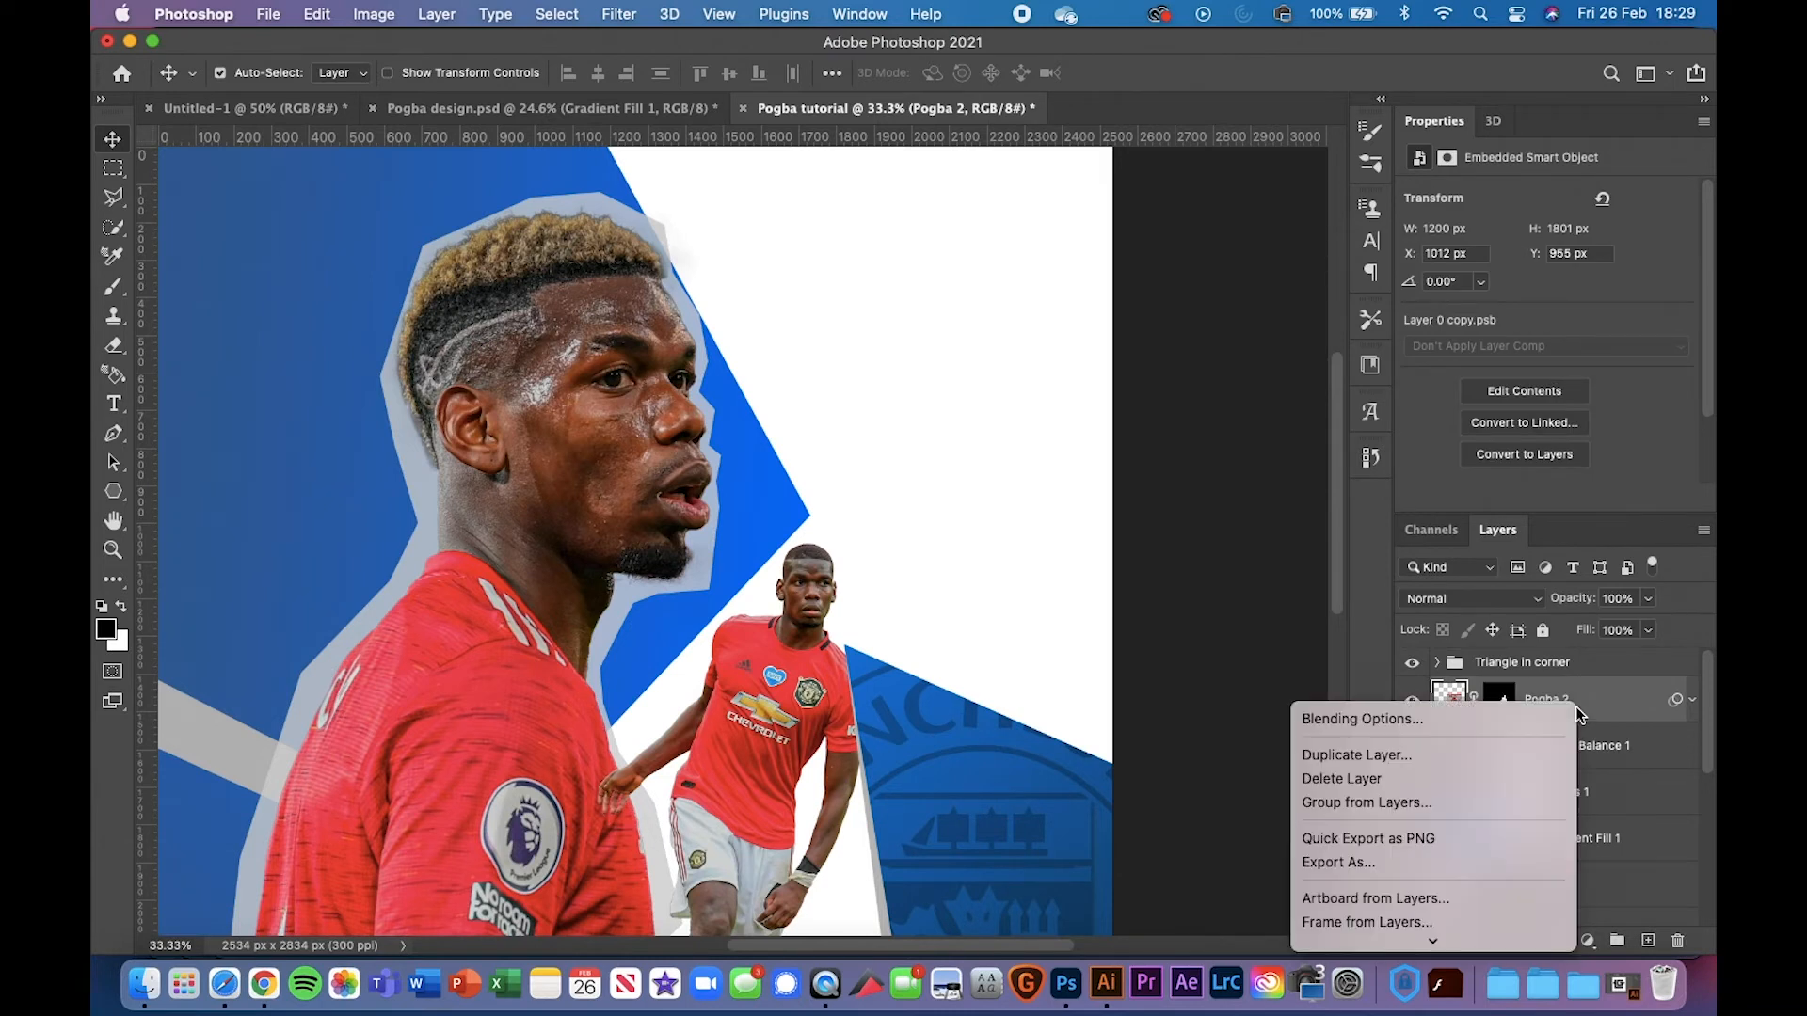
{"action": "left_click", "coordinate": [1642, 699]}
{"action": "key", "text": "super+g"}
{"action": "type", "text": "Pogba small"}
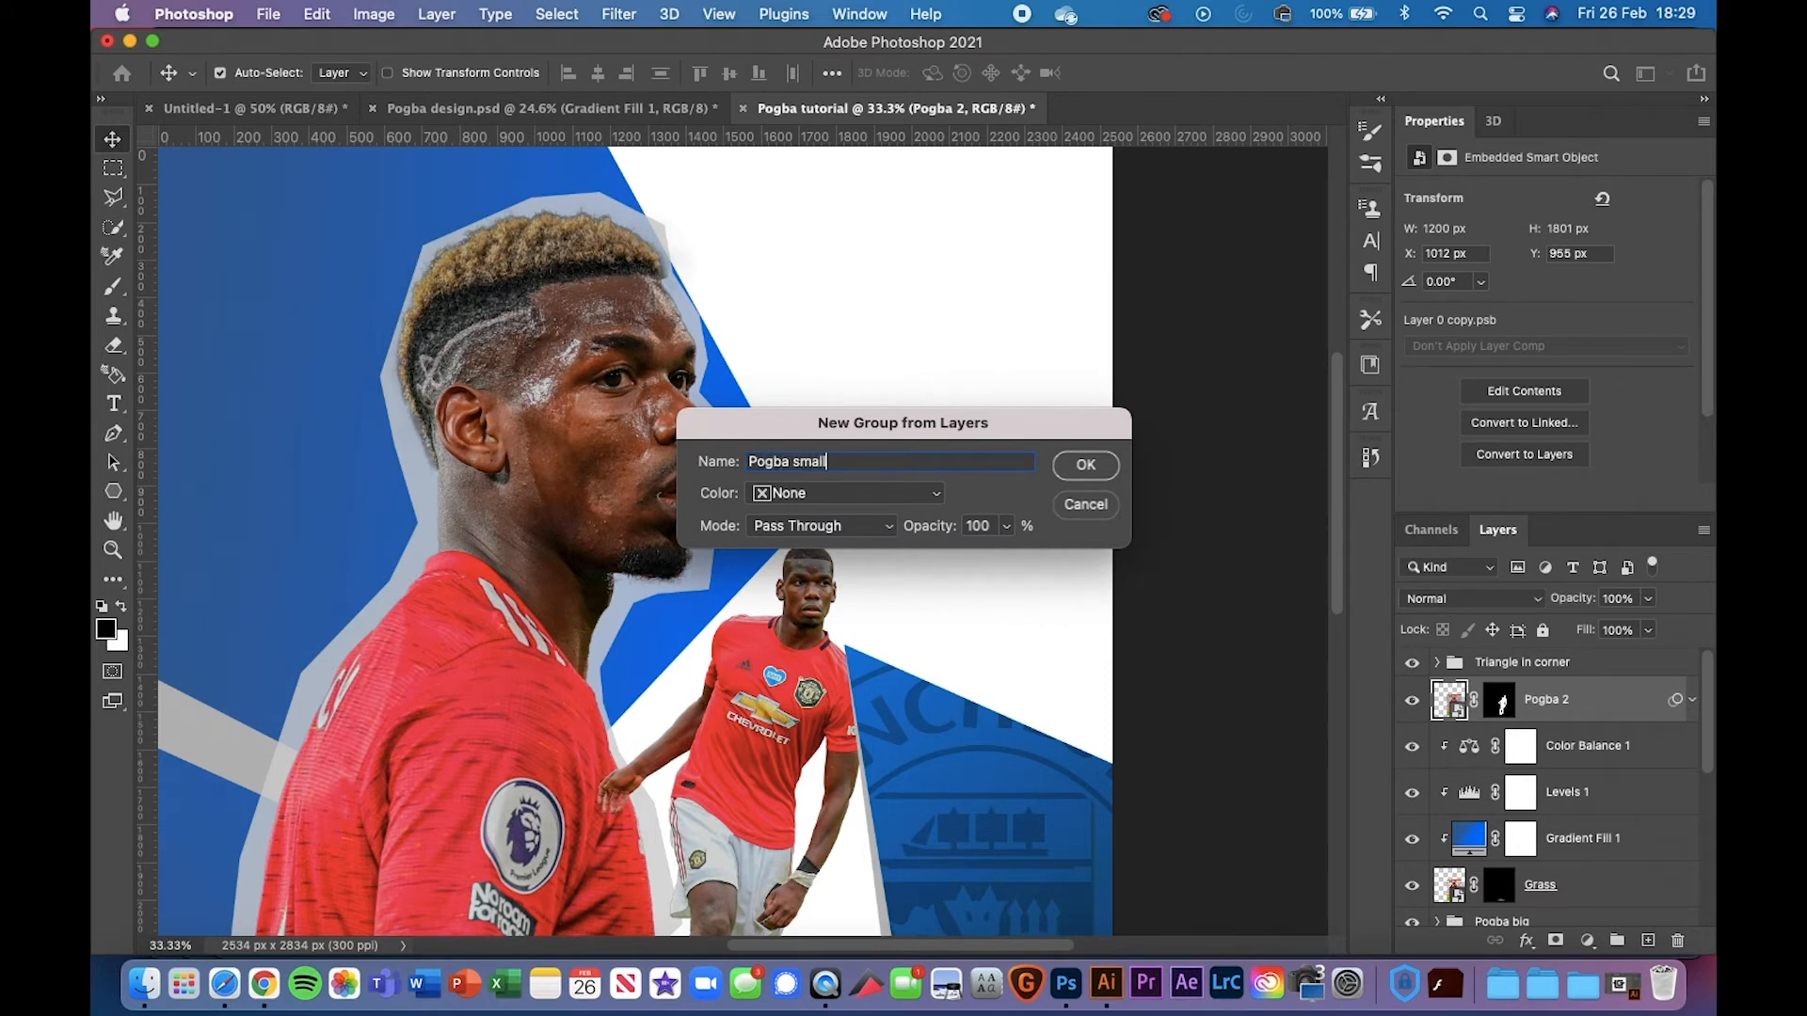
{"action": "key", "text": "Return"}
Group the Grass layer and its adjustment layers into a 'Grass' group
{"action": "scroll", "coordinate": [1544, 871], "scroll_direction": "down", "scroll_amount": 1}
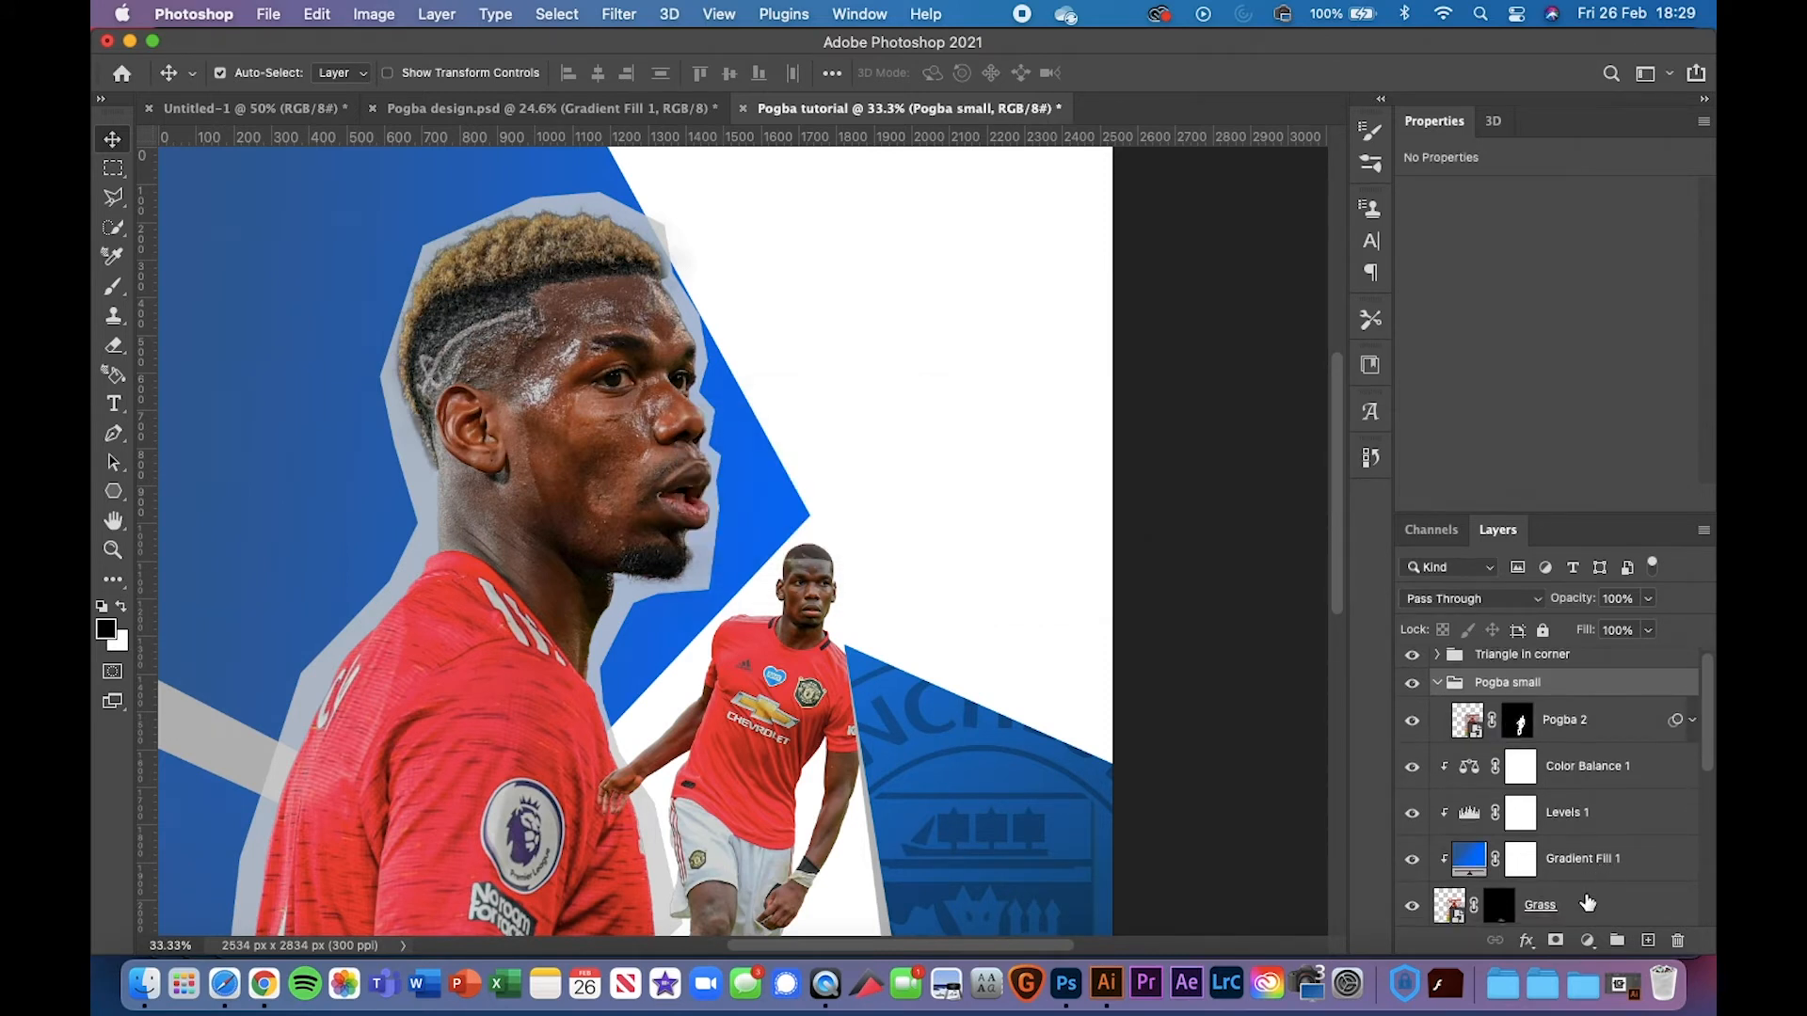
{"action": "left_click", "coordinate": [1591, 903]}
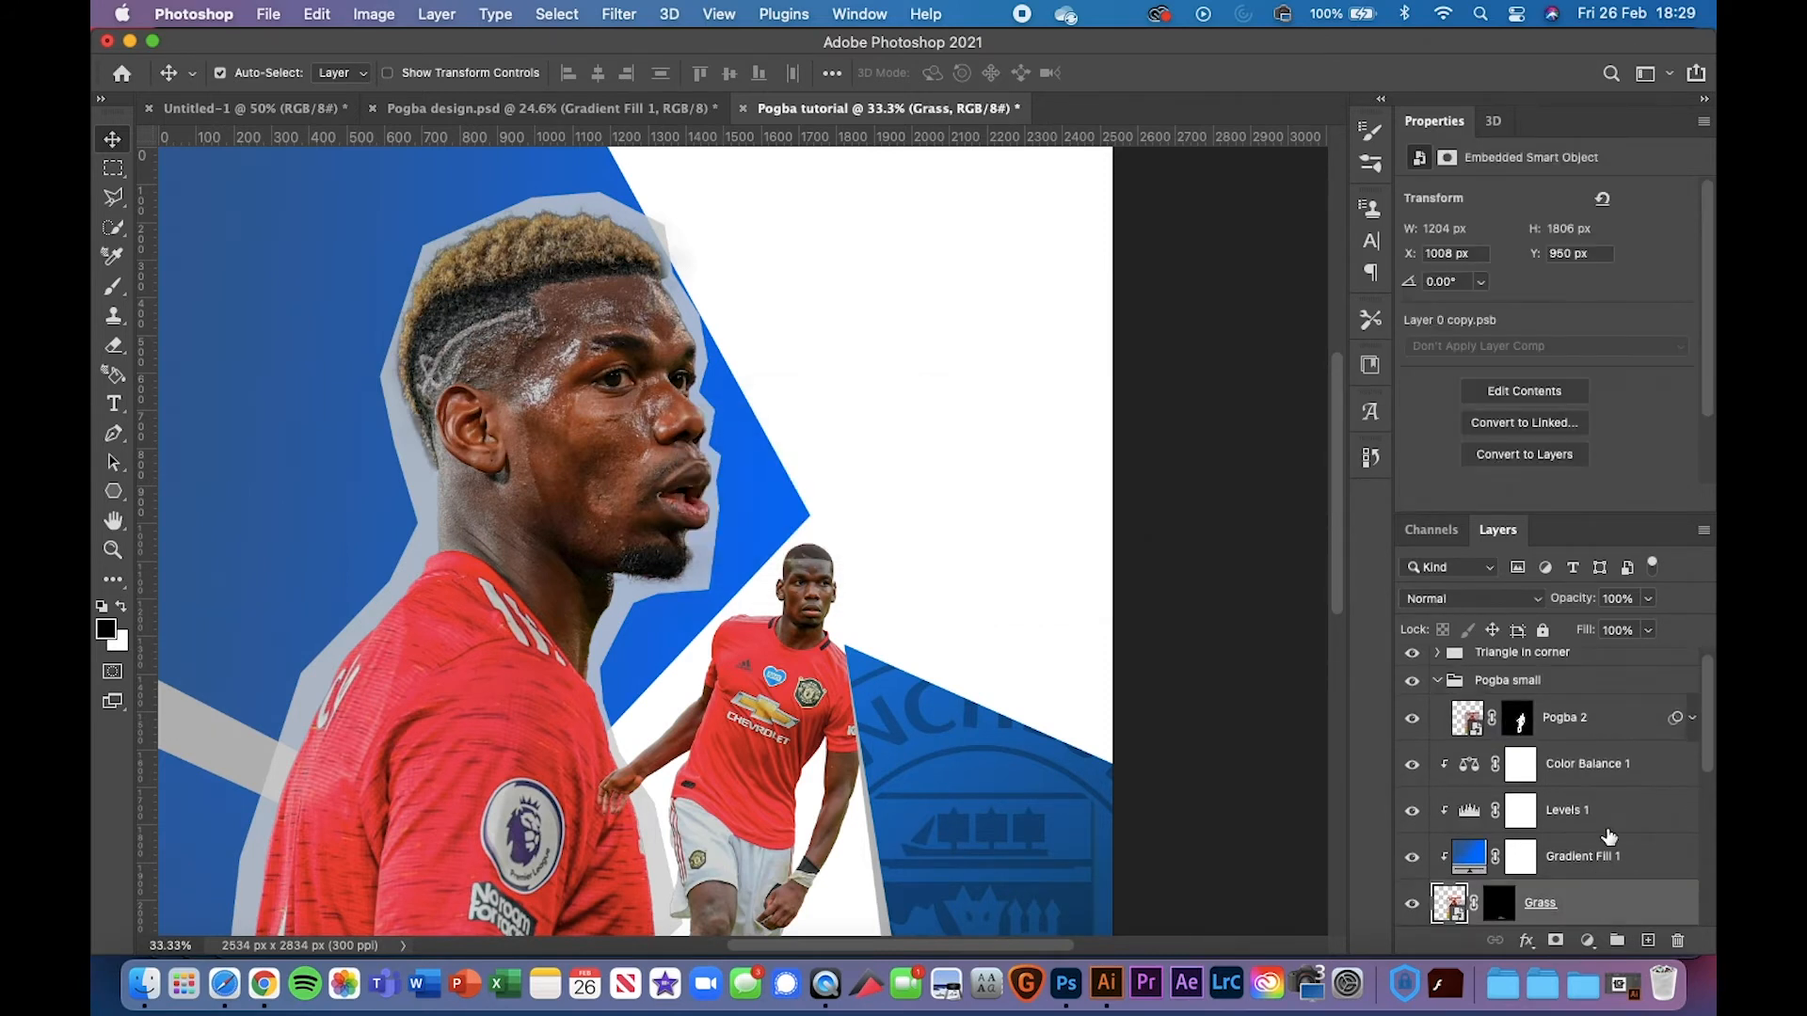
{"action": "left_click", "coordinate": [1606, 772], "text": "shift"}
{"action": "scroll", "coordinate": [1611, 775], "scroll_direction": "down", "scroll_amount": 2}
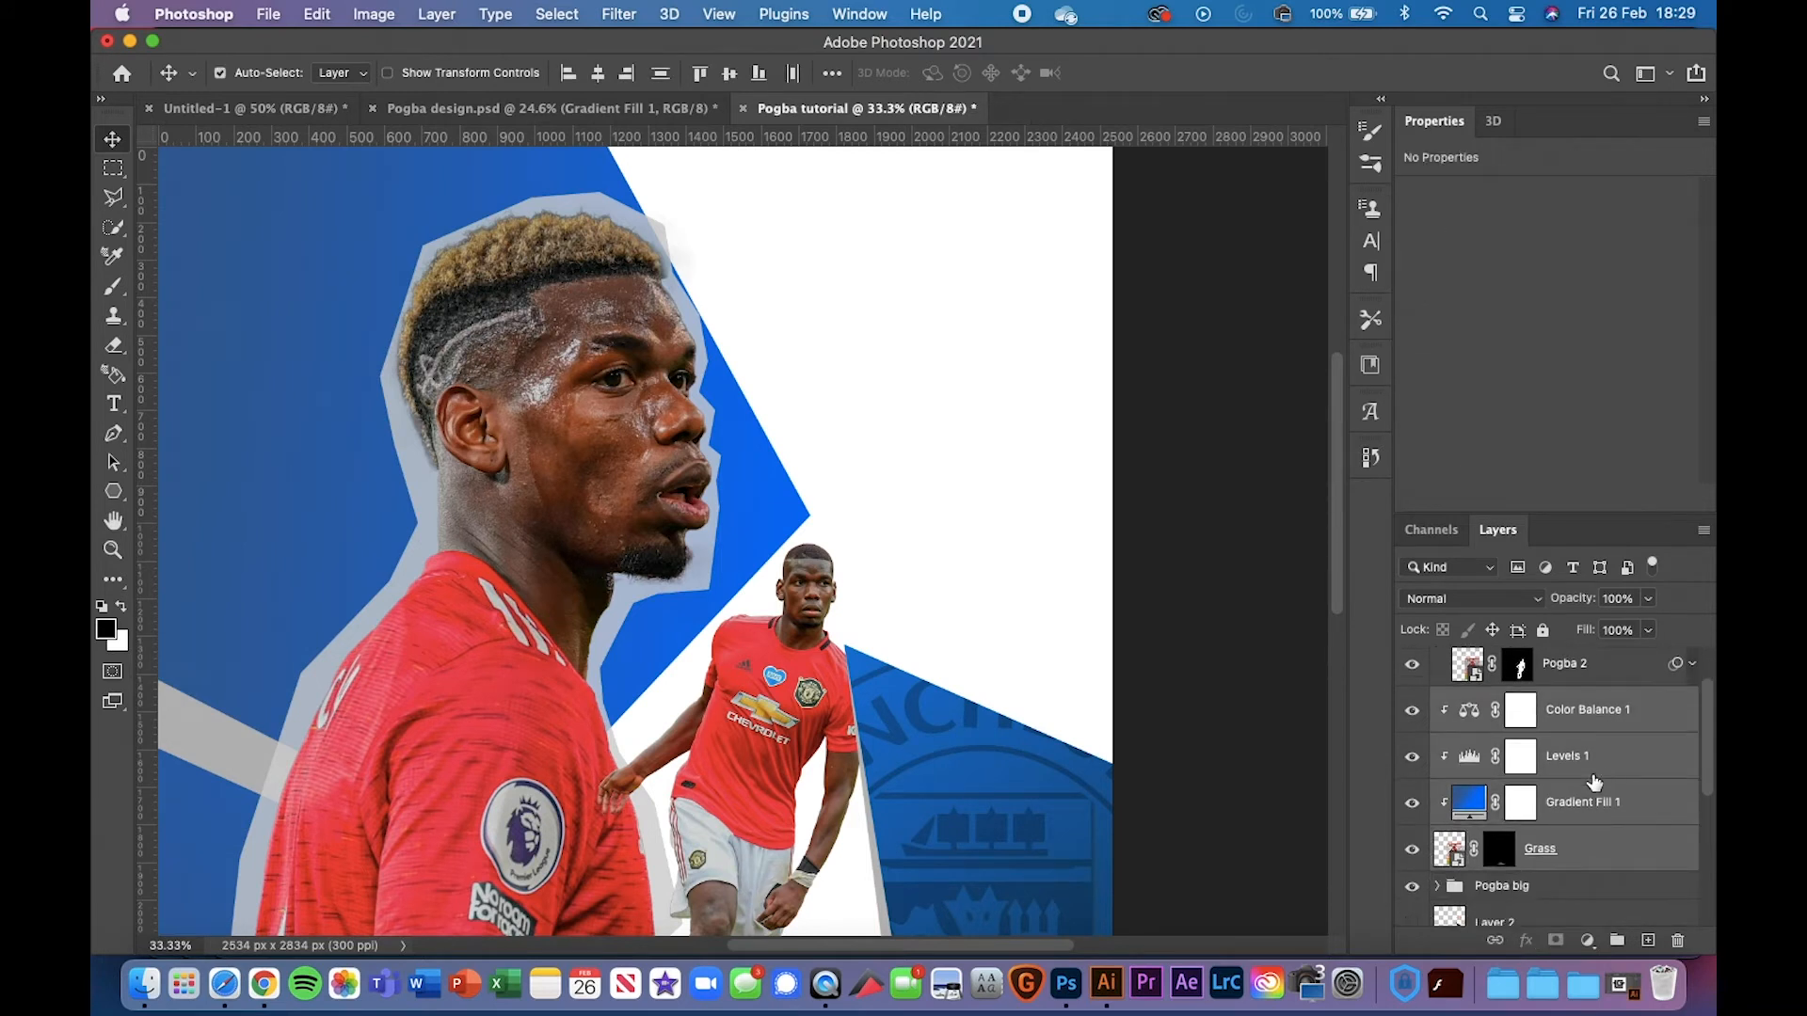
{"action": "key", "text": "super+g"}
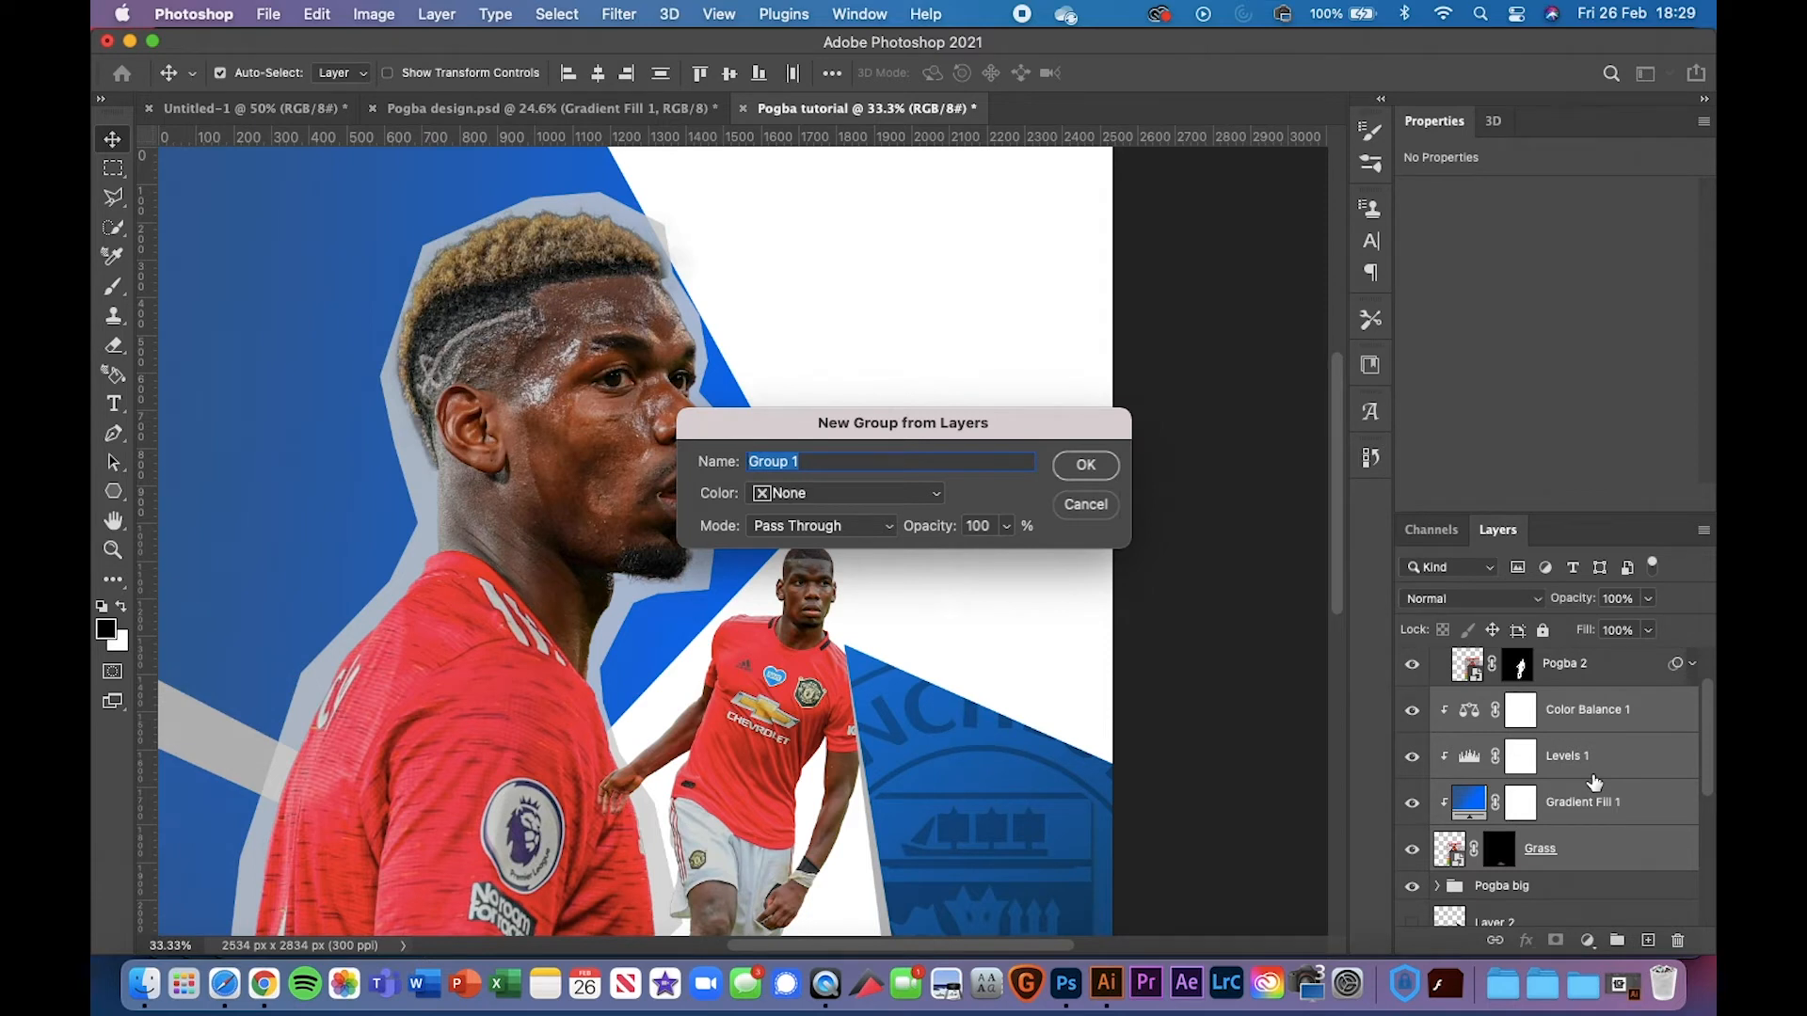
{"action": "type", "text": "Grass"}
{"action": "key", "text": "Return"}
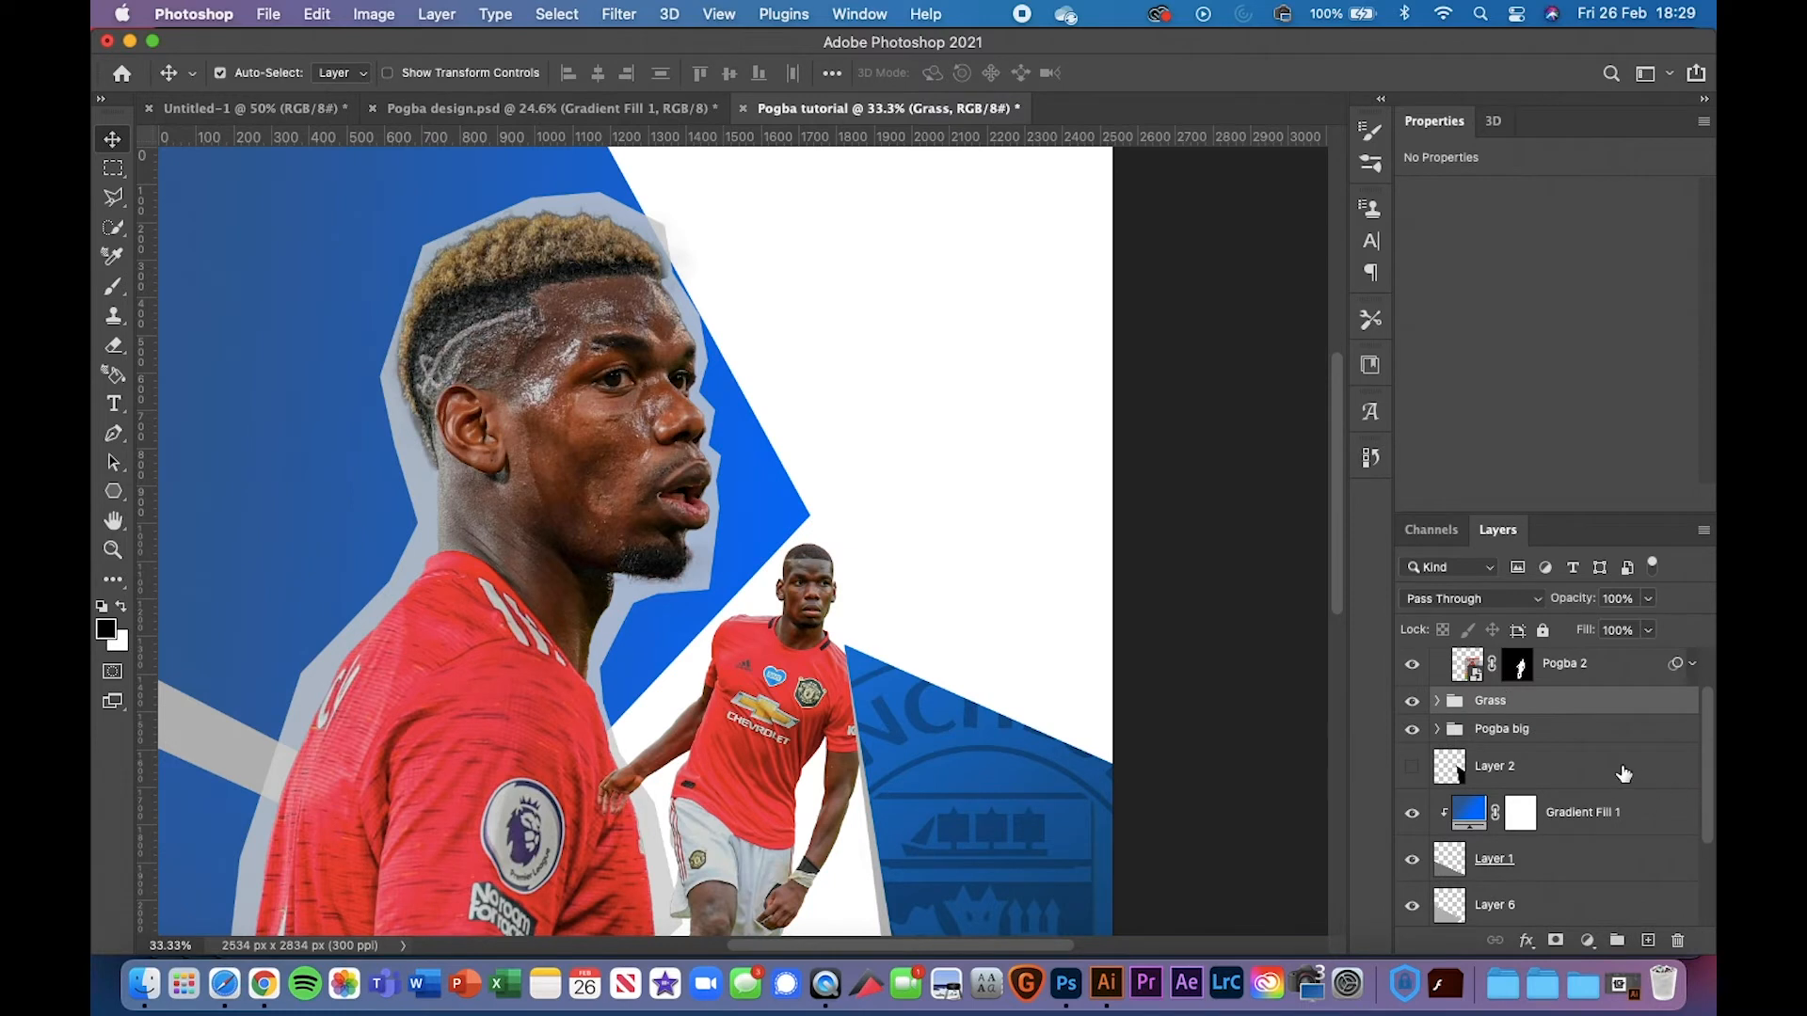
Nest Pogba small and Grass together in a group named 'Pogba and grass'
{"action": "scroll", "coordinate": [1615, 772], "scroll_direction": "down", "scroll_amount": 2}
{"action": "scroll", "coordinate": [1495, 762], "scroll_direction": "up", "scroll_amount": 4}
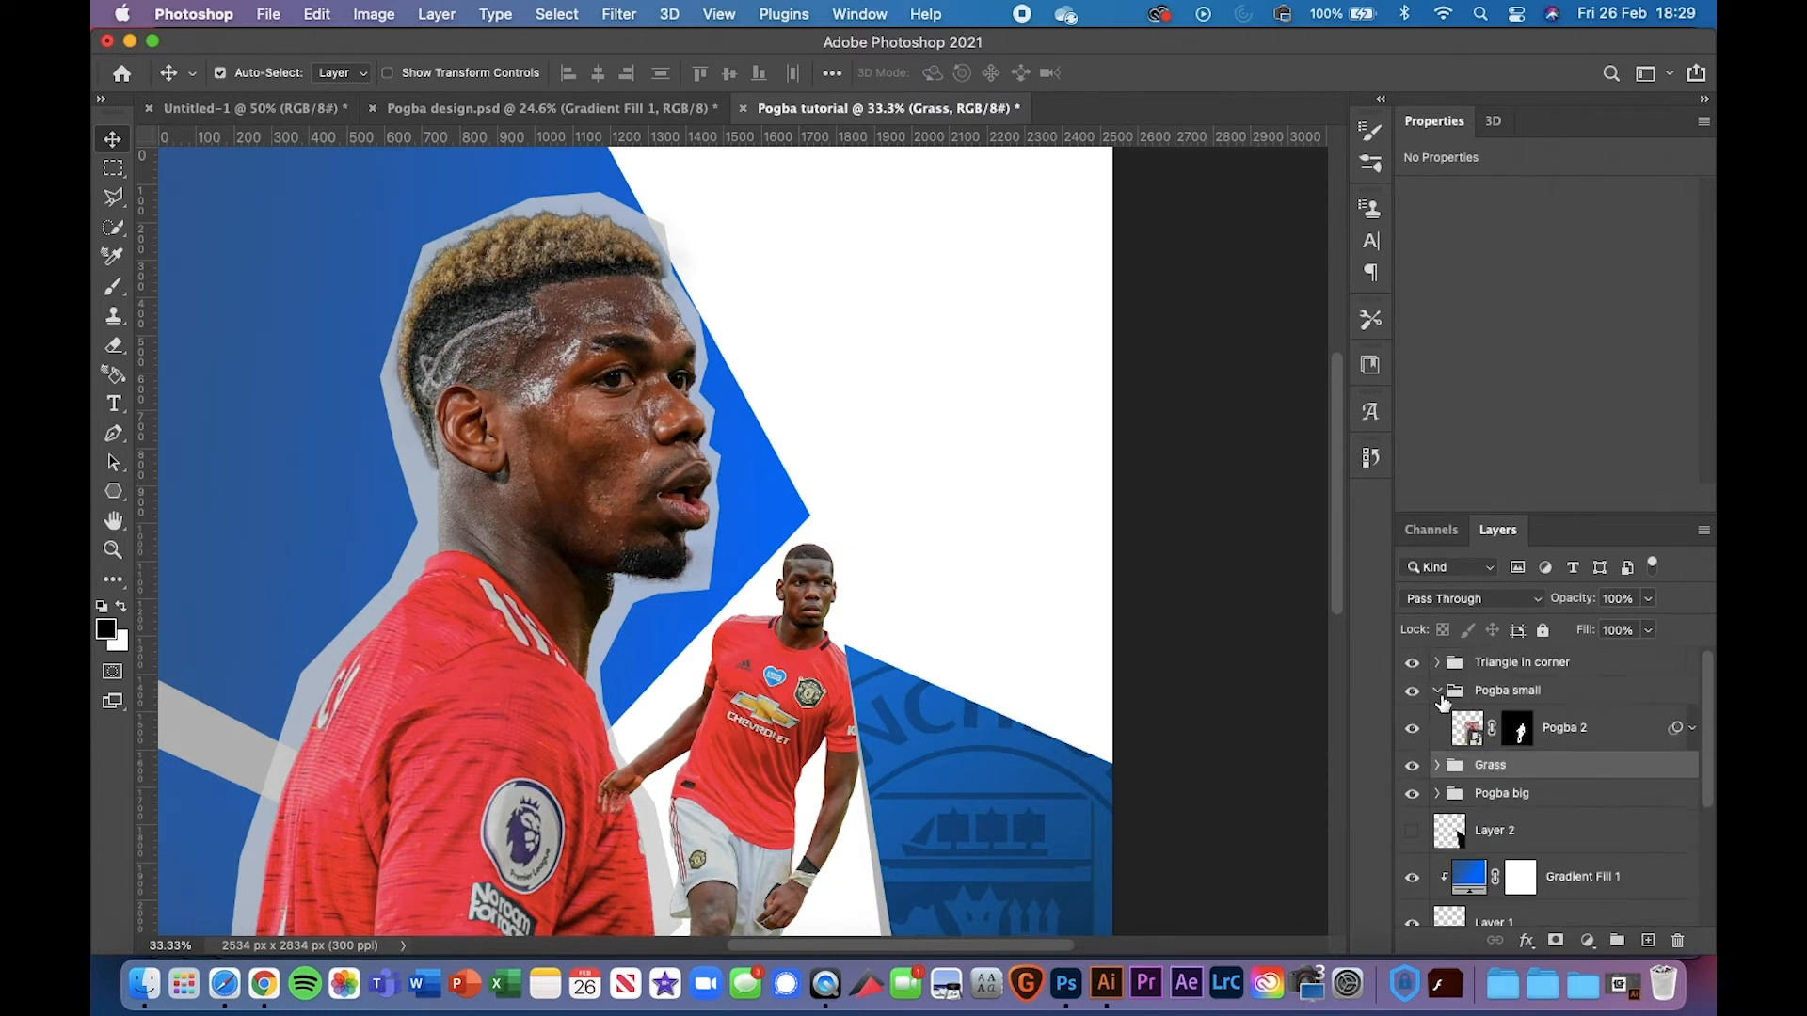
{"action": "left_click", "coordinate": [1437, 691]}
{"action": "left_click", "coordinate": [1555, 694], "text": "super"}
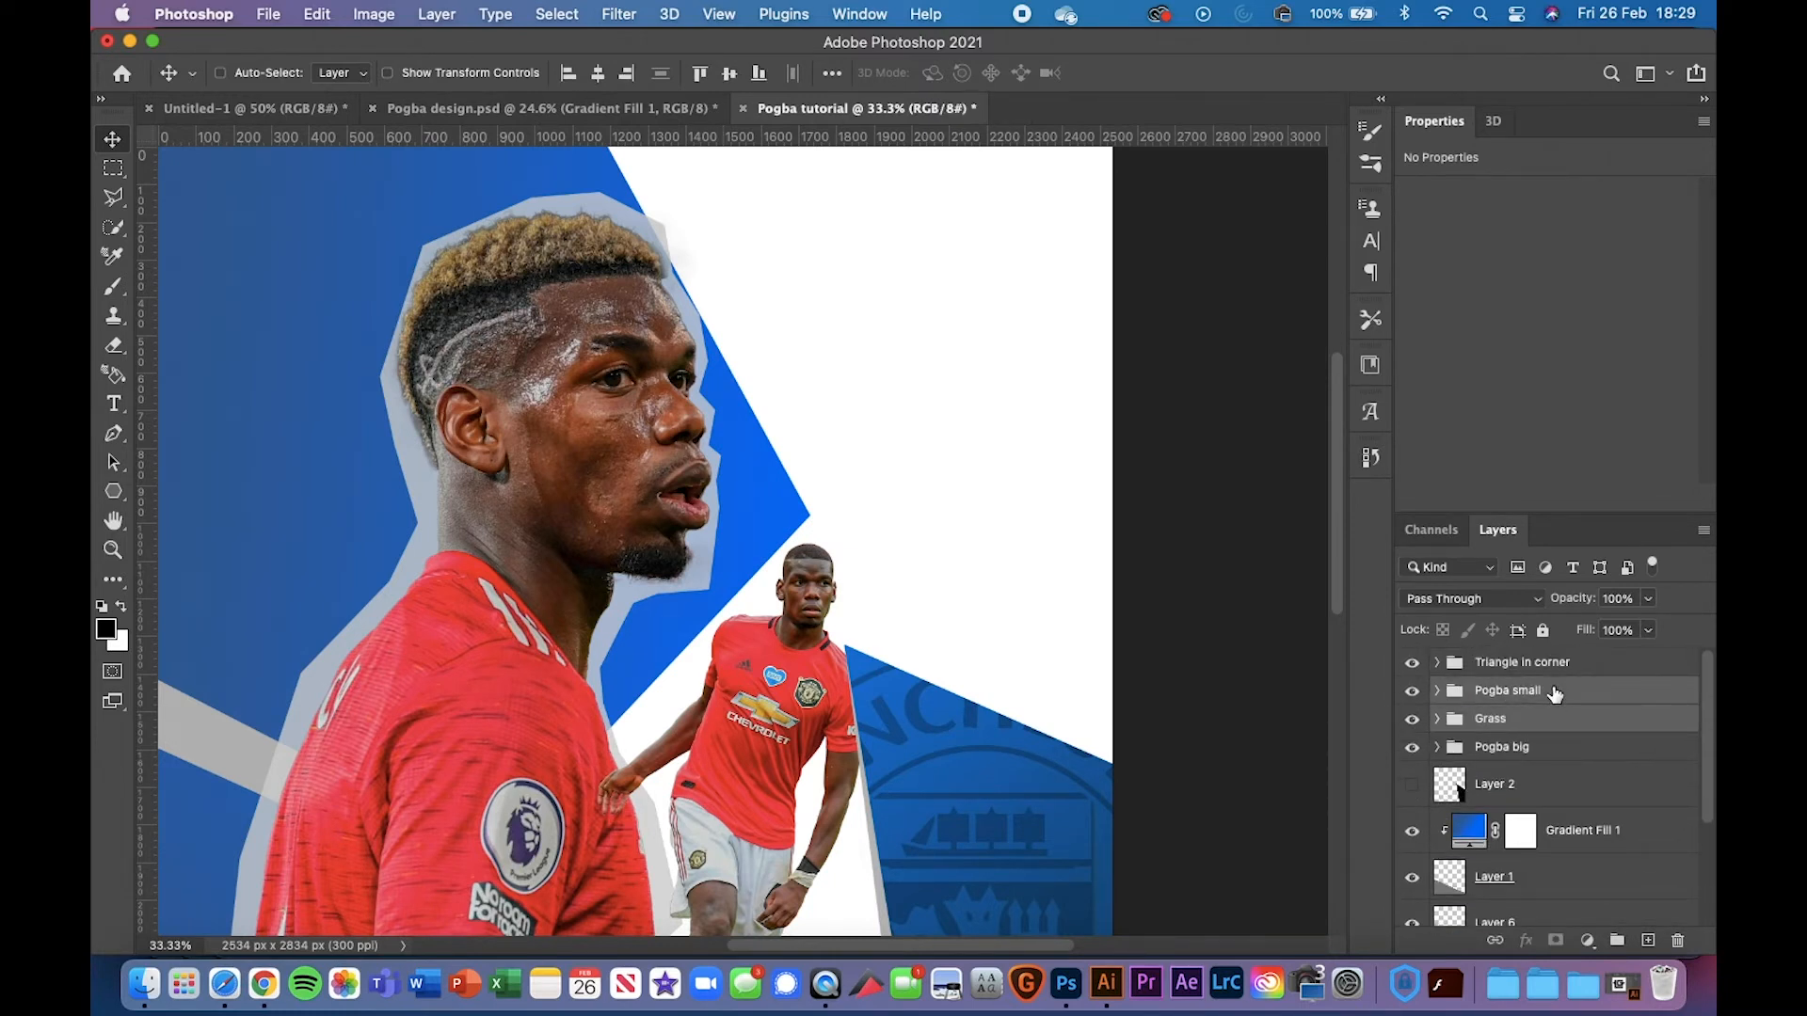
{"action": "key", "text": "super+g"}
{"action": "type", "text": "Pogba "}
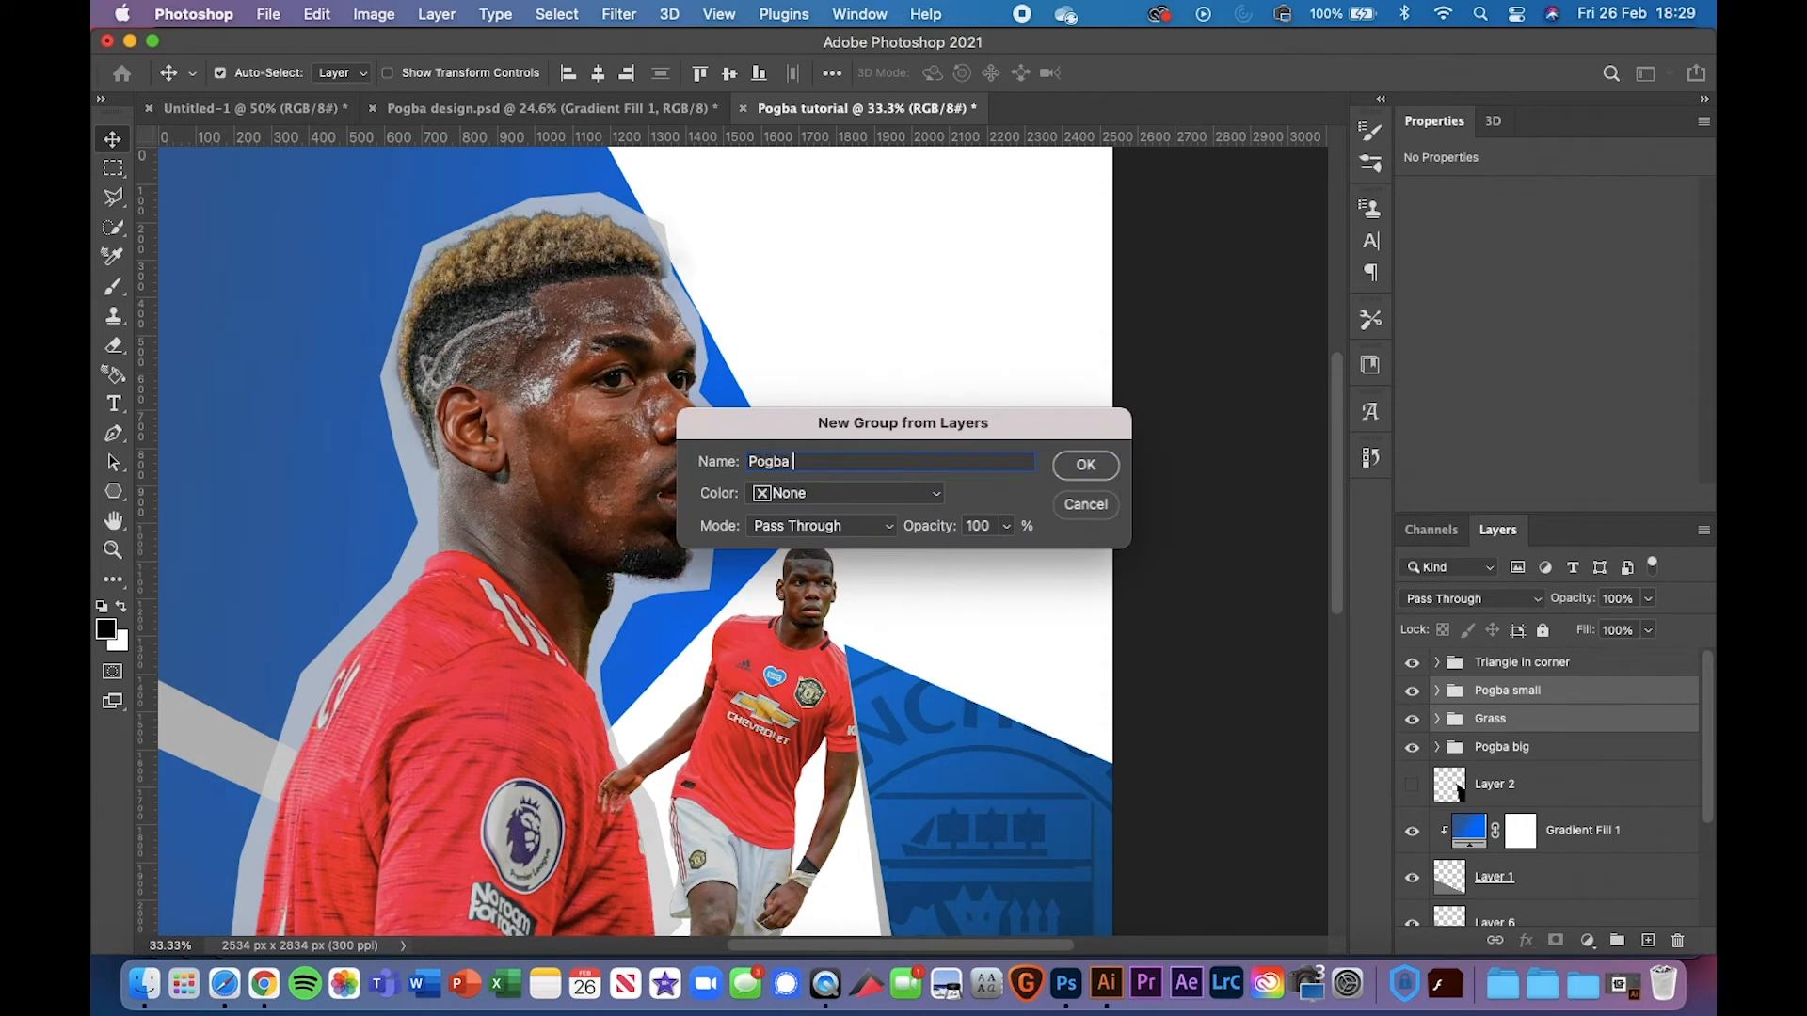
{"action": "type", "text": "and grass"}
{"action": "key", "text": "Return"}
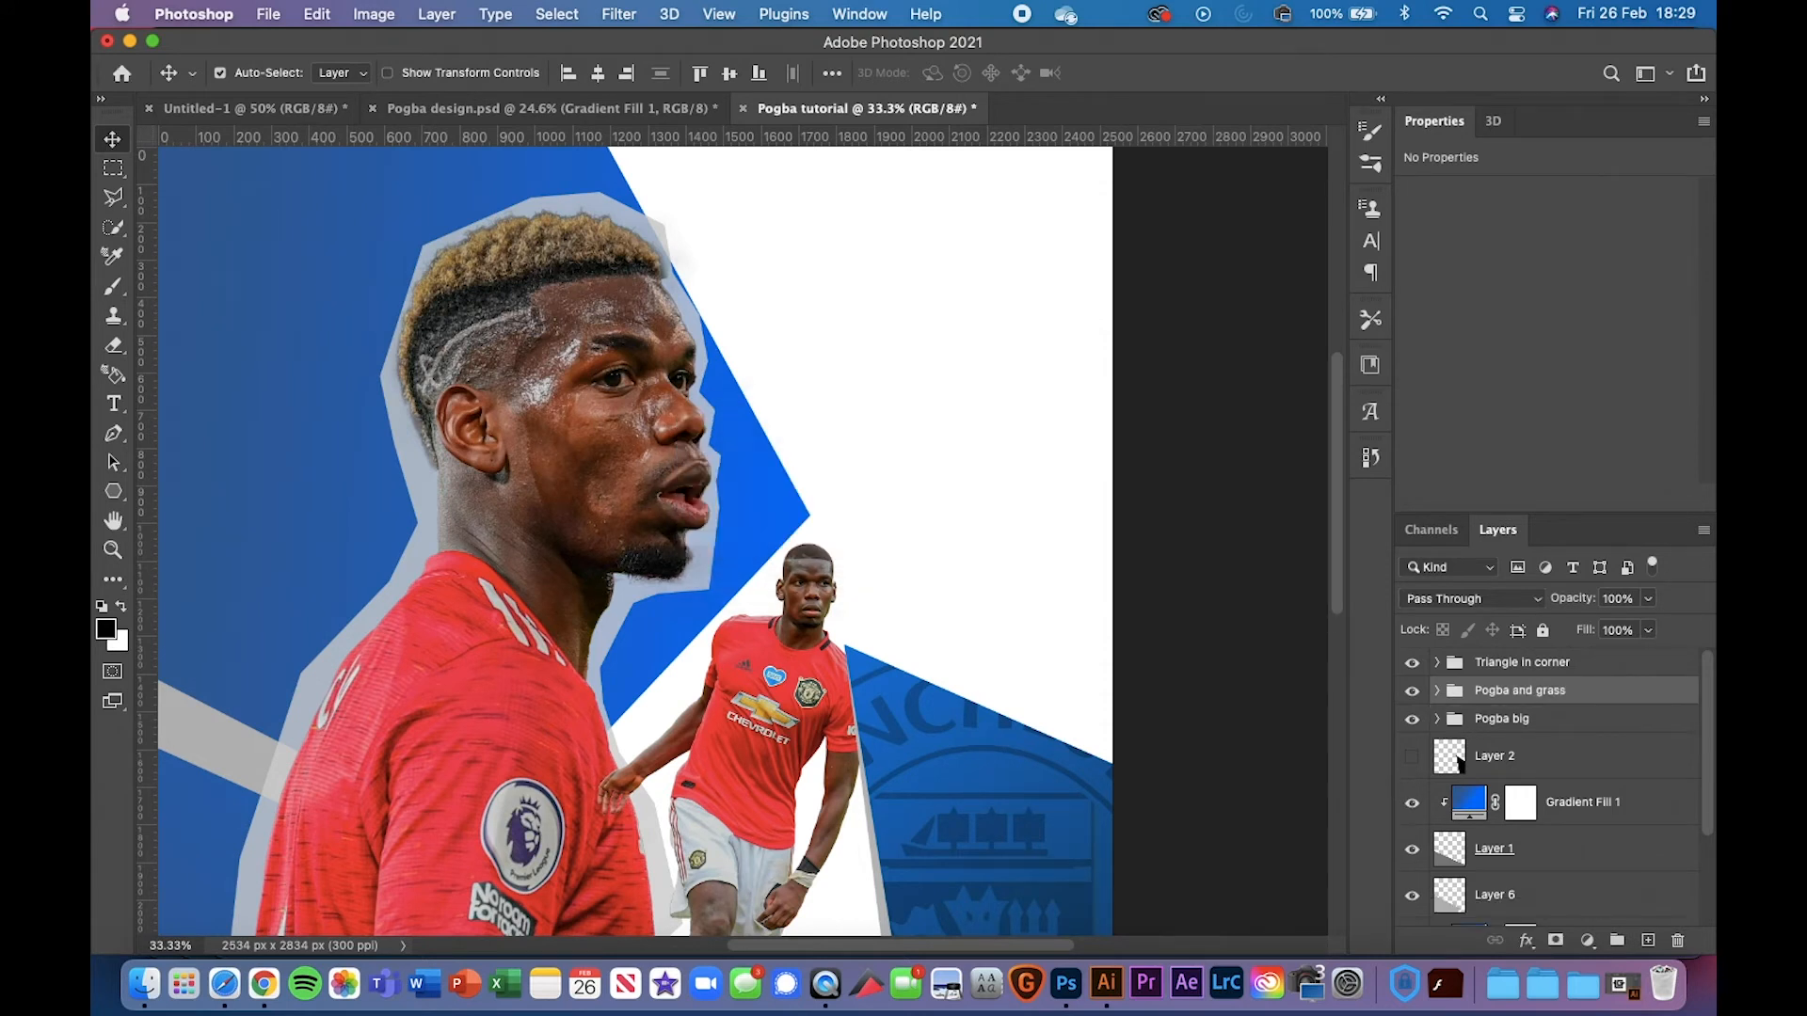
Delete the unused hidden Layer 2
{"action": "left_click", "coordinate": [1633, 758]}
{"action": "key", "text": "BackSpace"}
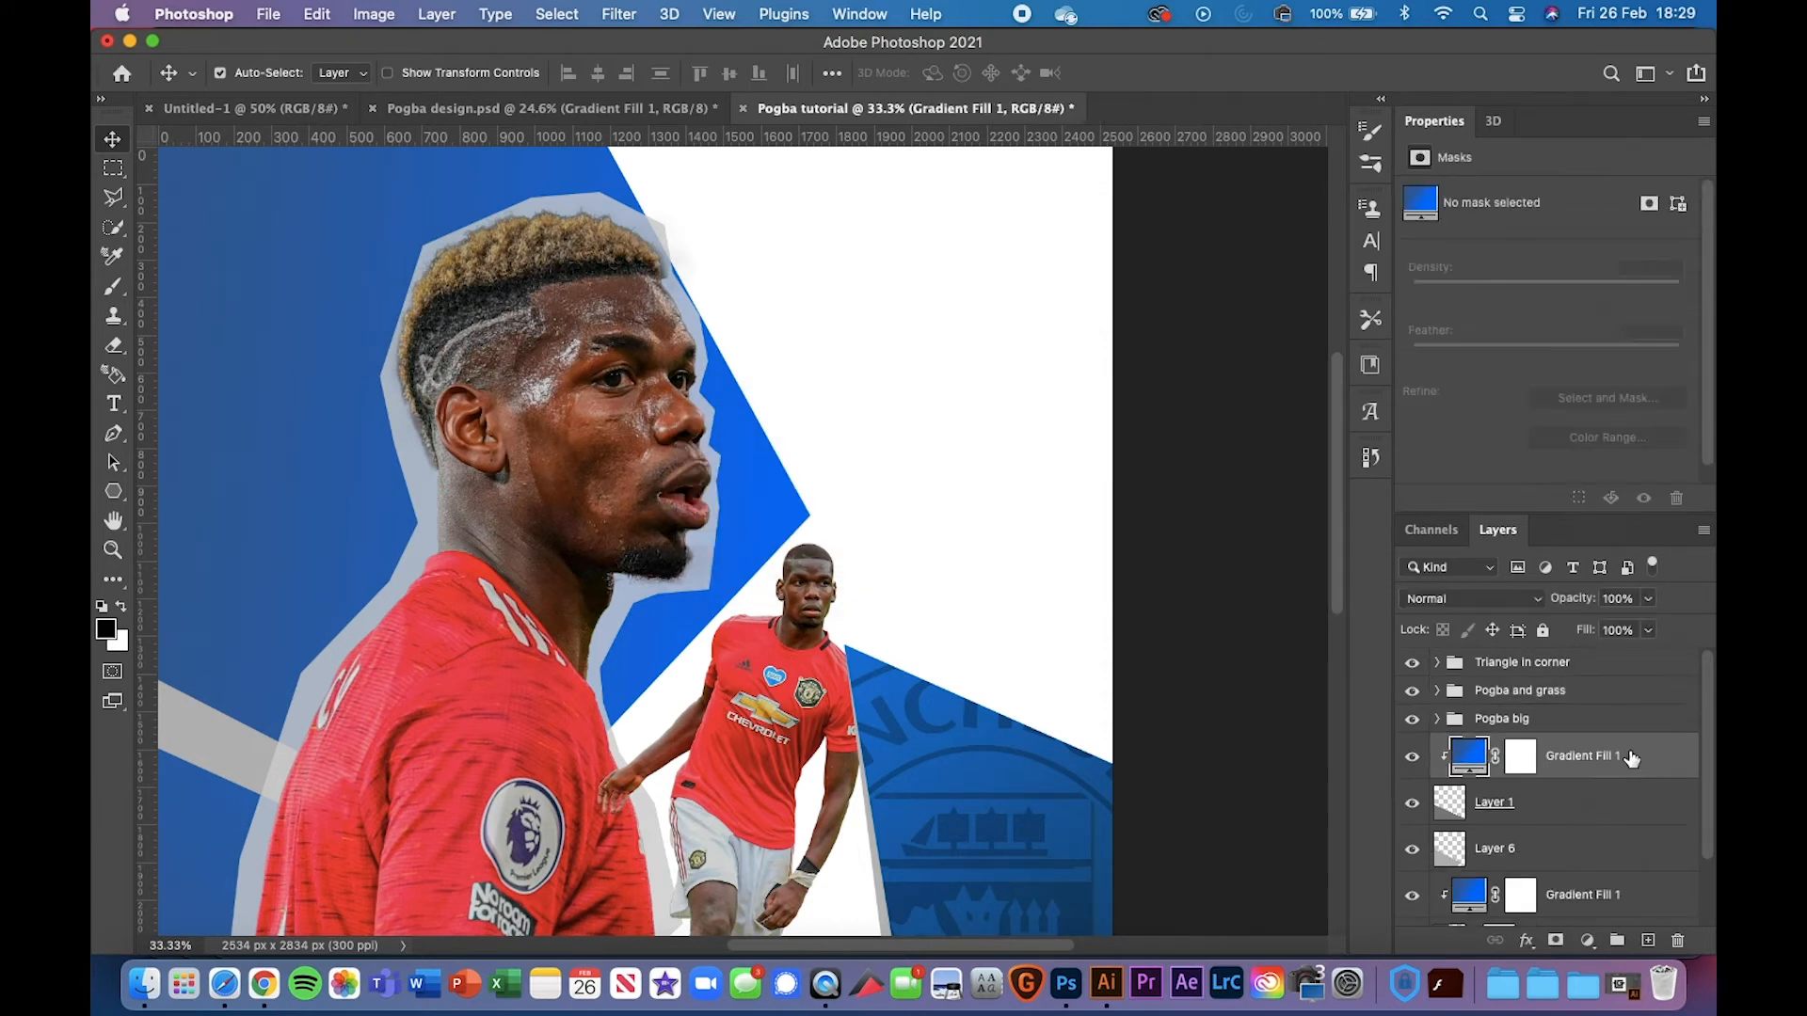
{"action": "scroll", "coordinate": [1647, 821], "scroll_direction": "down", "scroll_amount": 1}
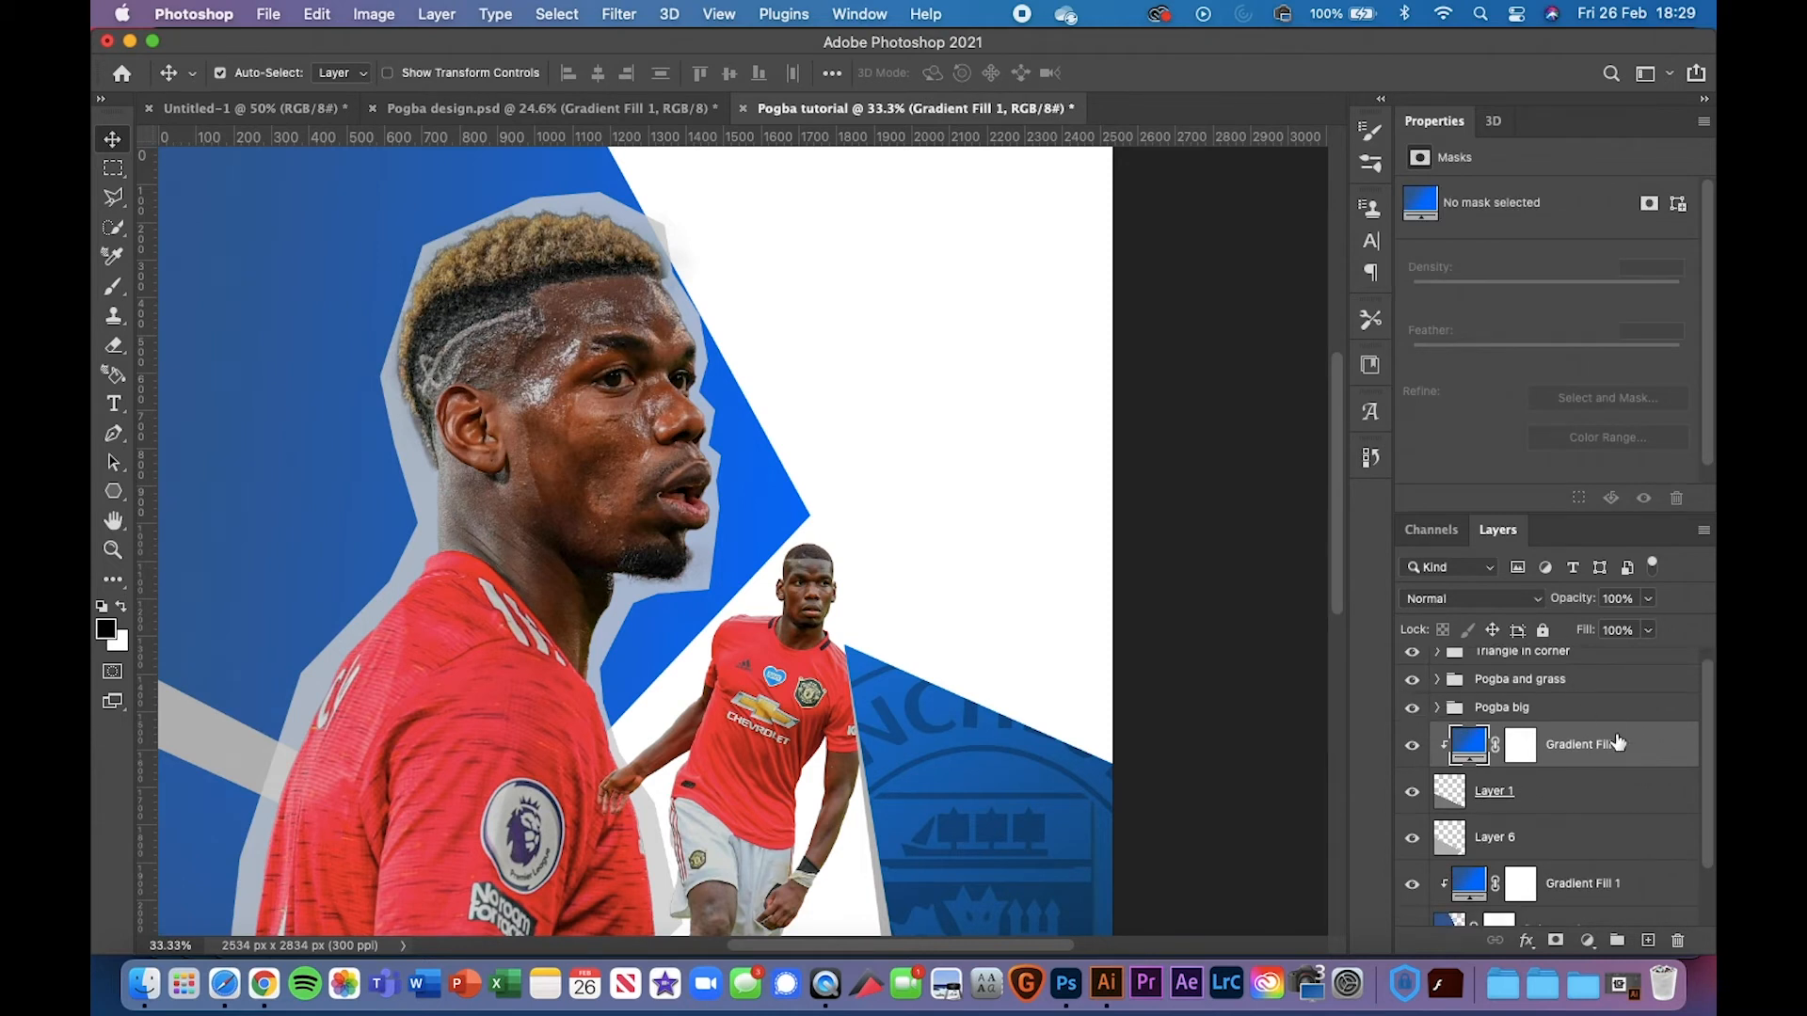
{"action": "scroll", "coordinate": [1617, 744], "scroll_direction": "down", "scroll_amount": 2}
Group Gradient Fill 1, Layer 1 and Layer 6 into a 'Base shape' group
{"action": "left_click", "coordinate": [1594, 791], "text": "shift"}
{"action": "right_click", "coordinate": [1595, 791]}
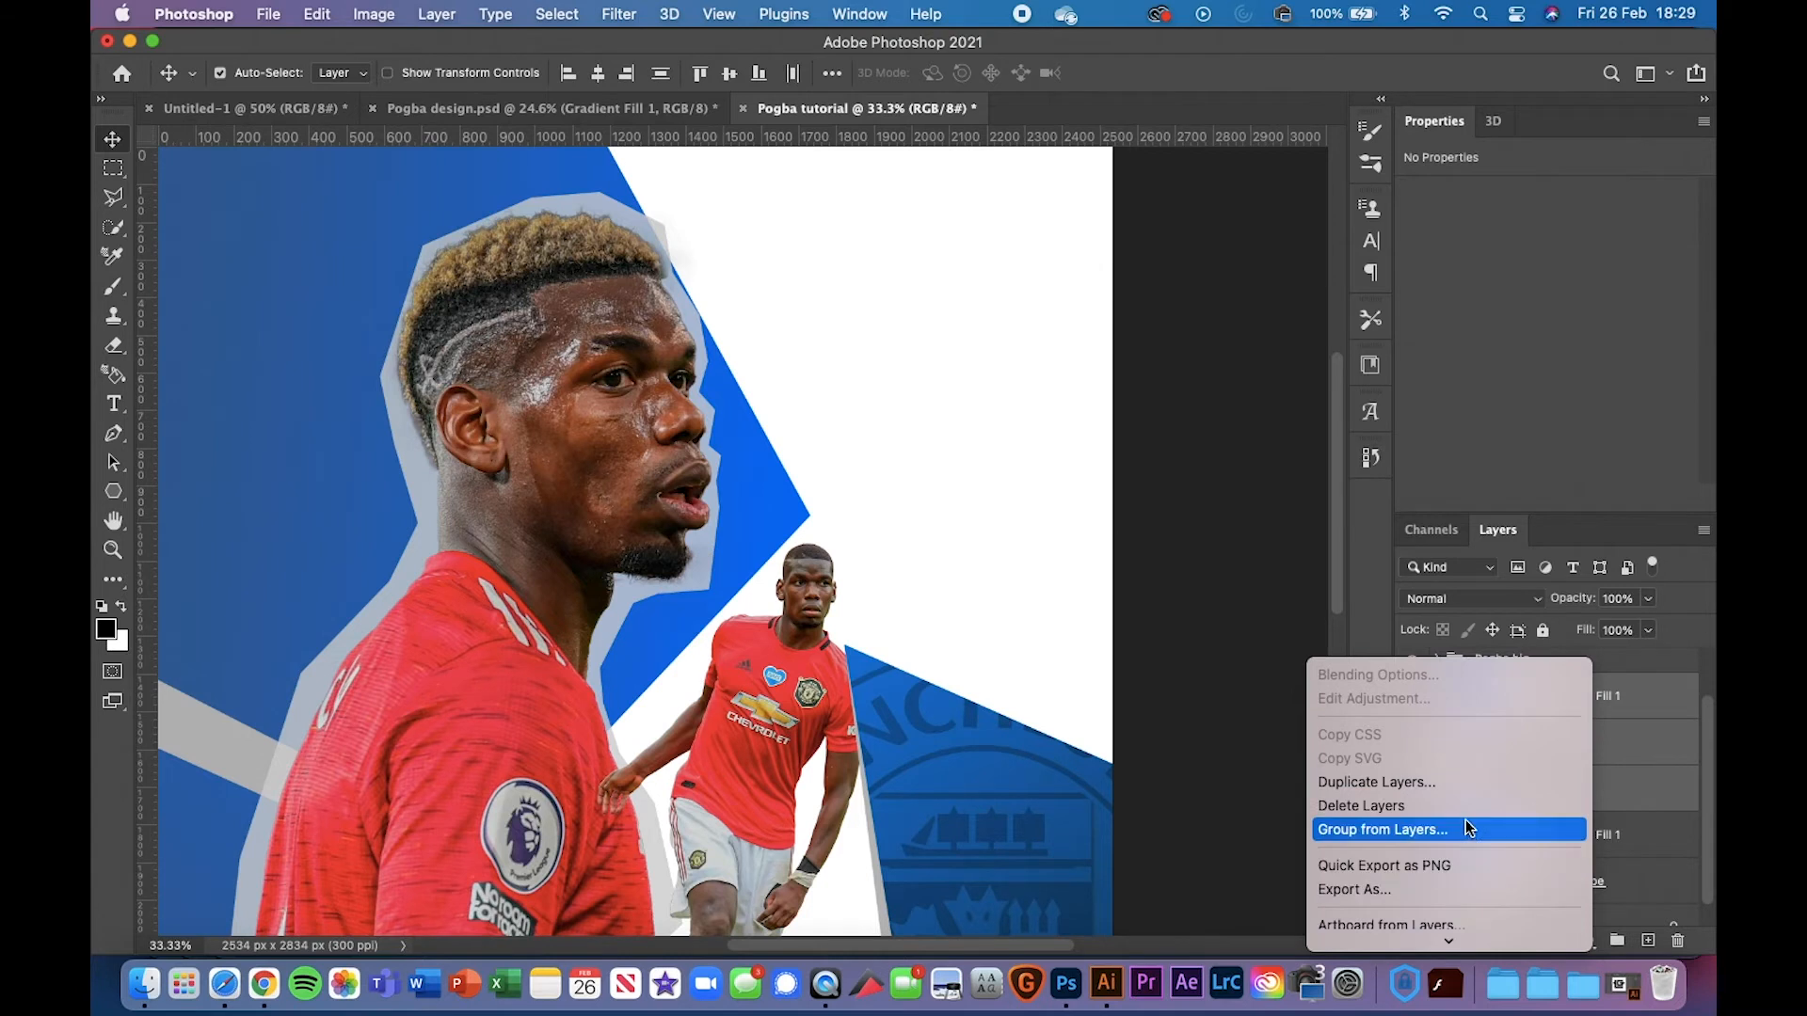
{"action": "left_click", "coordinate": [1466, 829]}
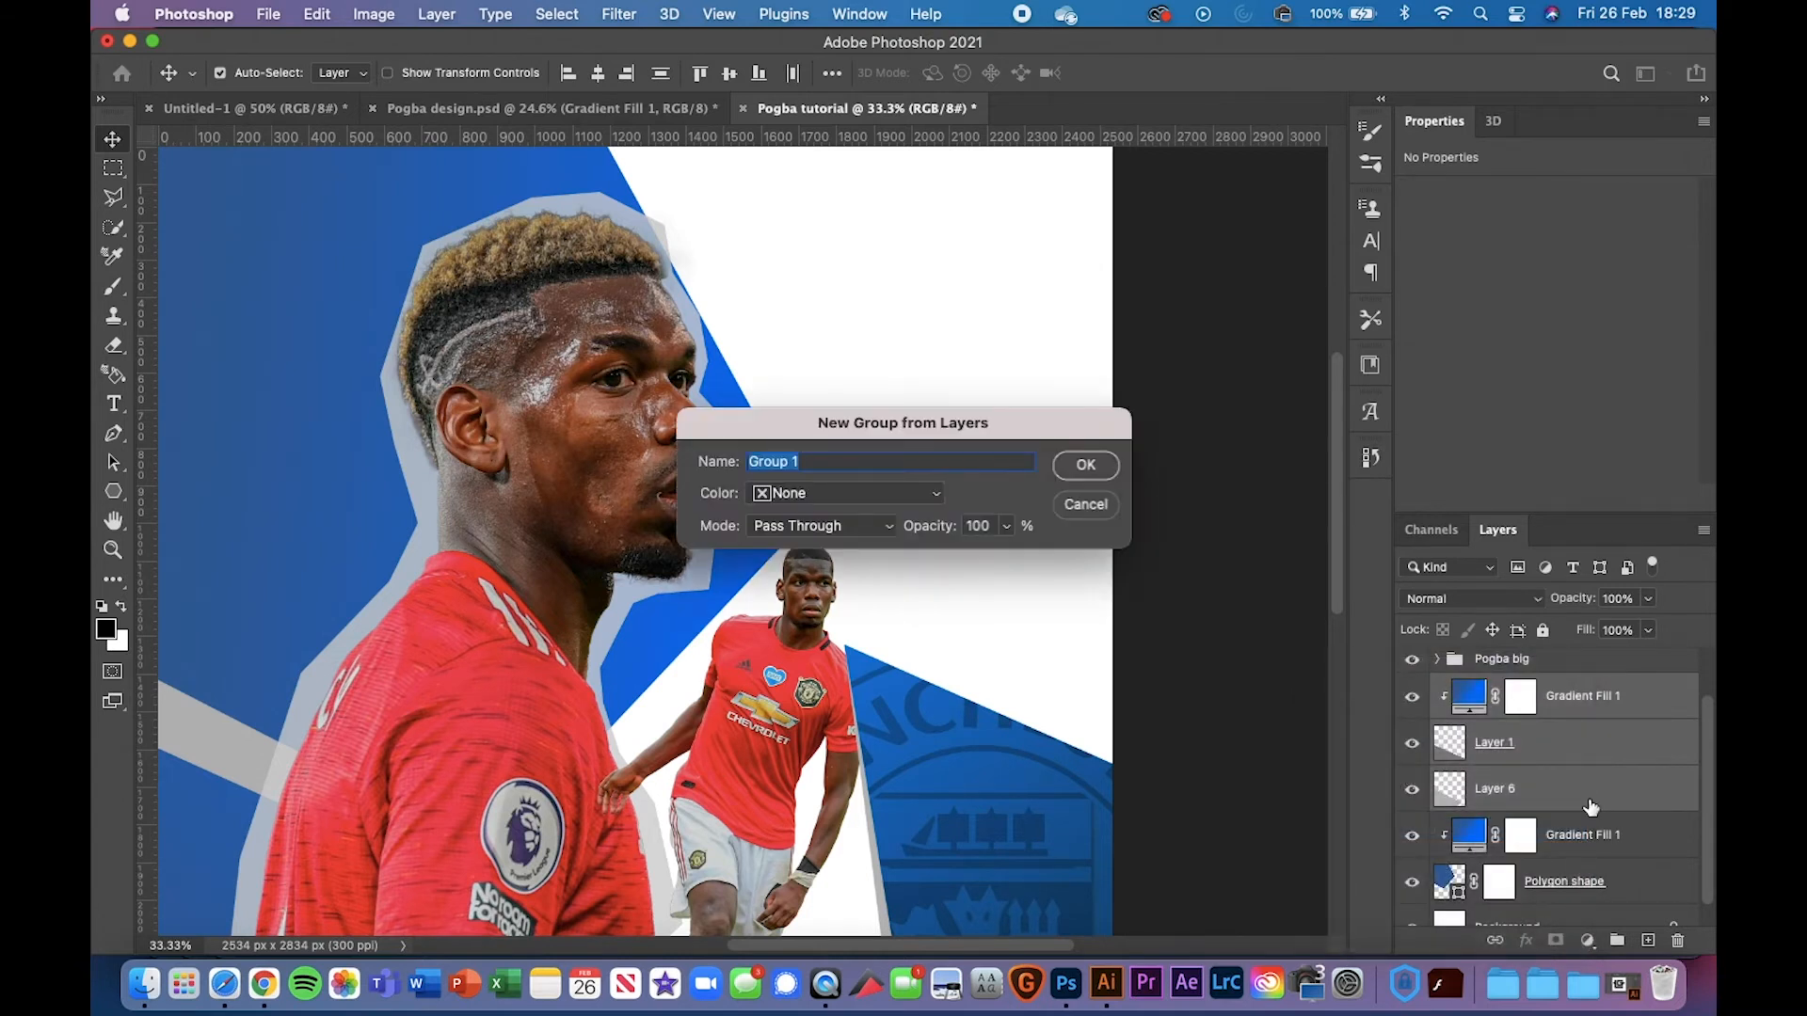
{"action": "type", "text": "Tr"}
{"action": "key", "text": "BackSpace"}
{"action": "key", "text": "BackSpace"}
{"action": "key", "text": "BackSpace"}
{"action": "key", "text": "BackSpace"}
{"action": "key", "text": "BackSpace"}
{"action": "type", "text": "Base shape"}
{"action": "key", "text": "Return"}
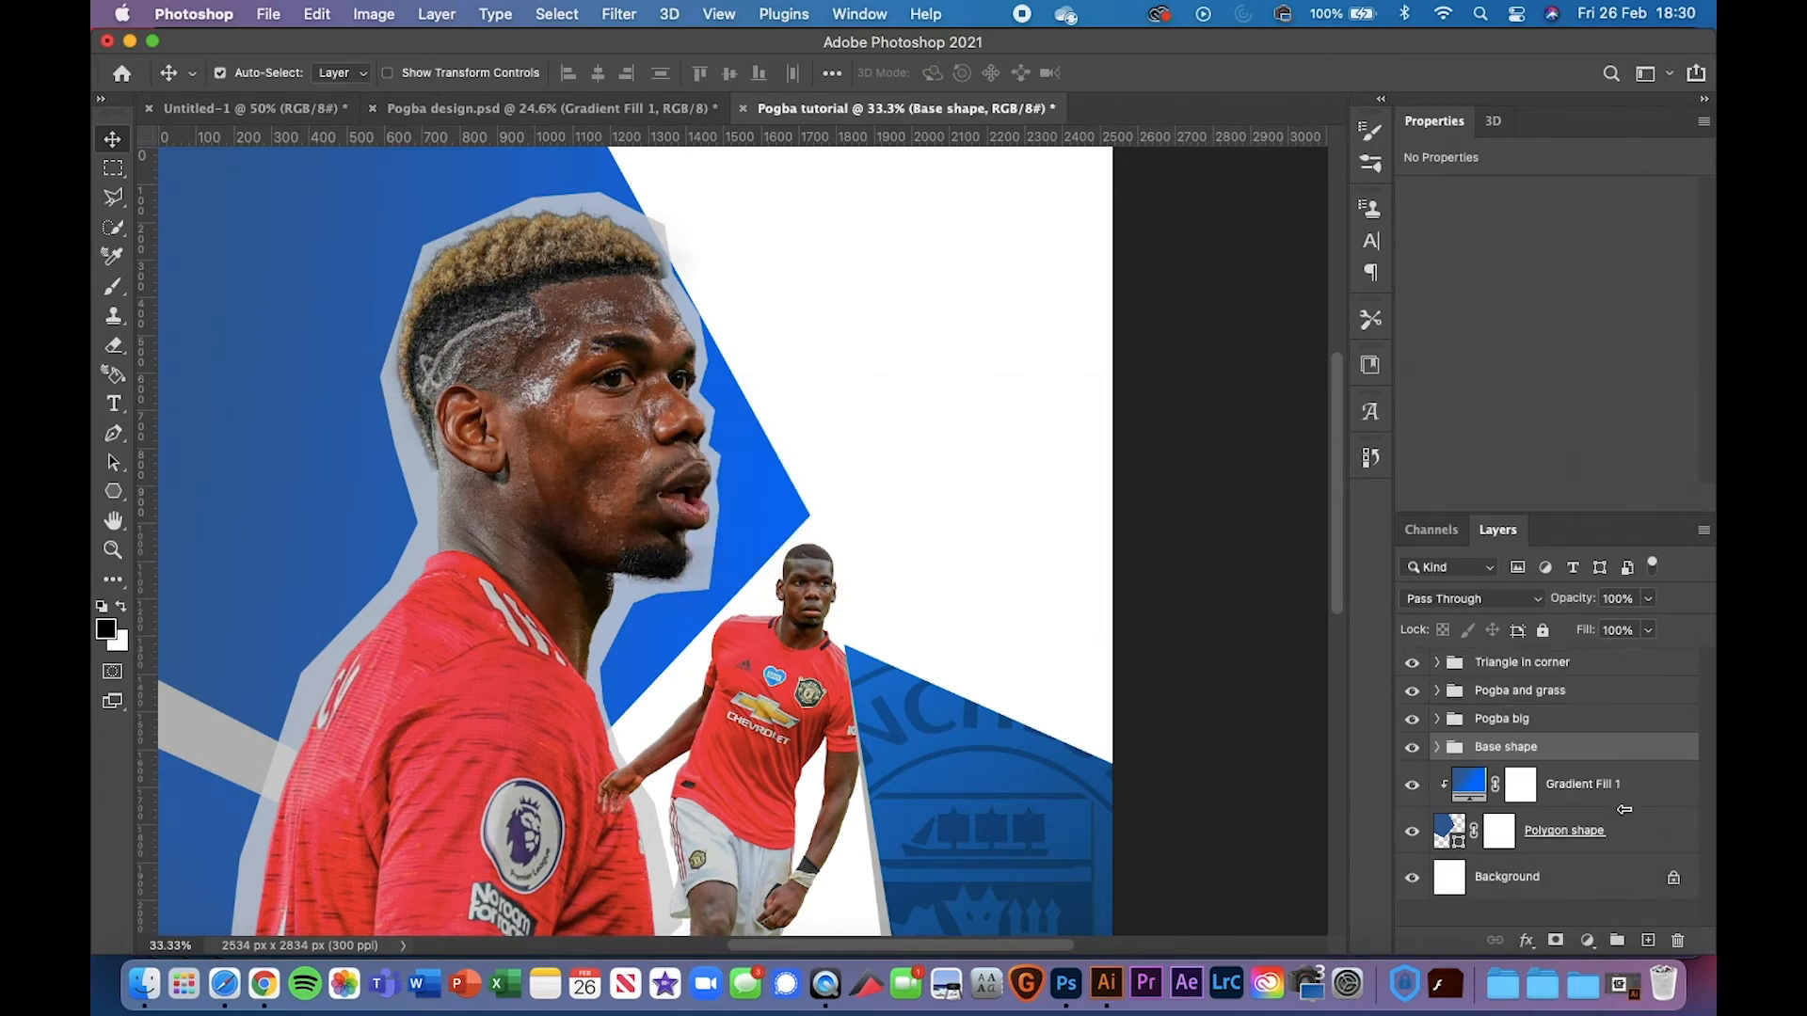
Group the polygon and gradient layers, correcting the name from 'Polygon shaoe' to 'Polygon shape'
{"action": "left_click", "coordinate": [1619, 843]}
{"action": "right_click", "coordinate": [1625, 789], "text": "shift"}
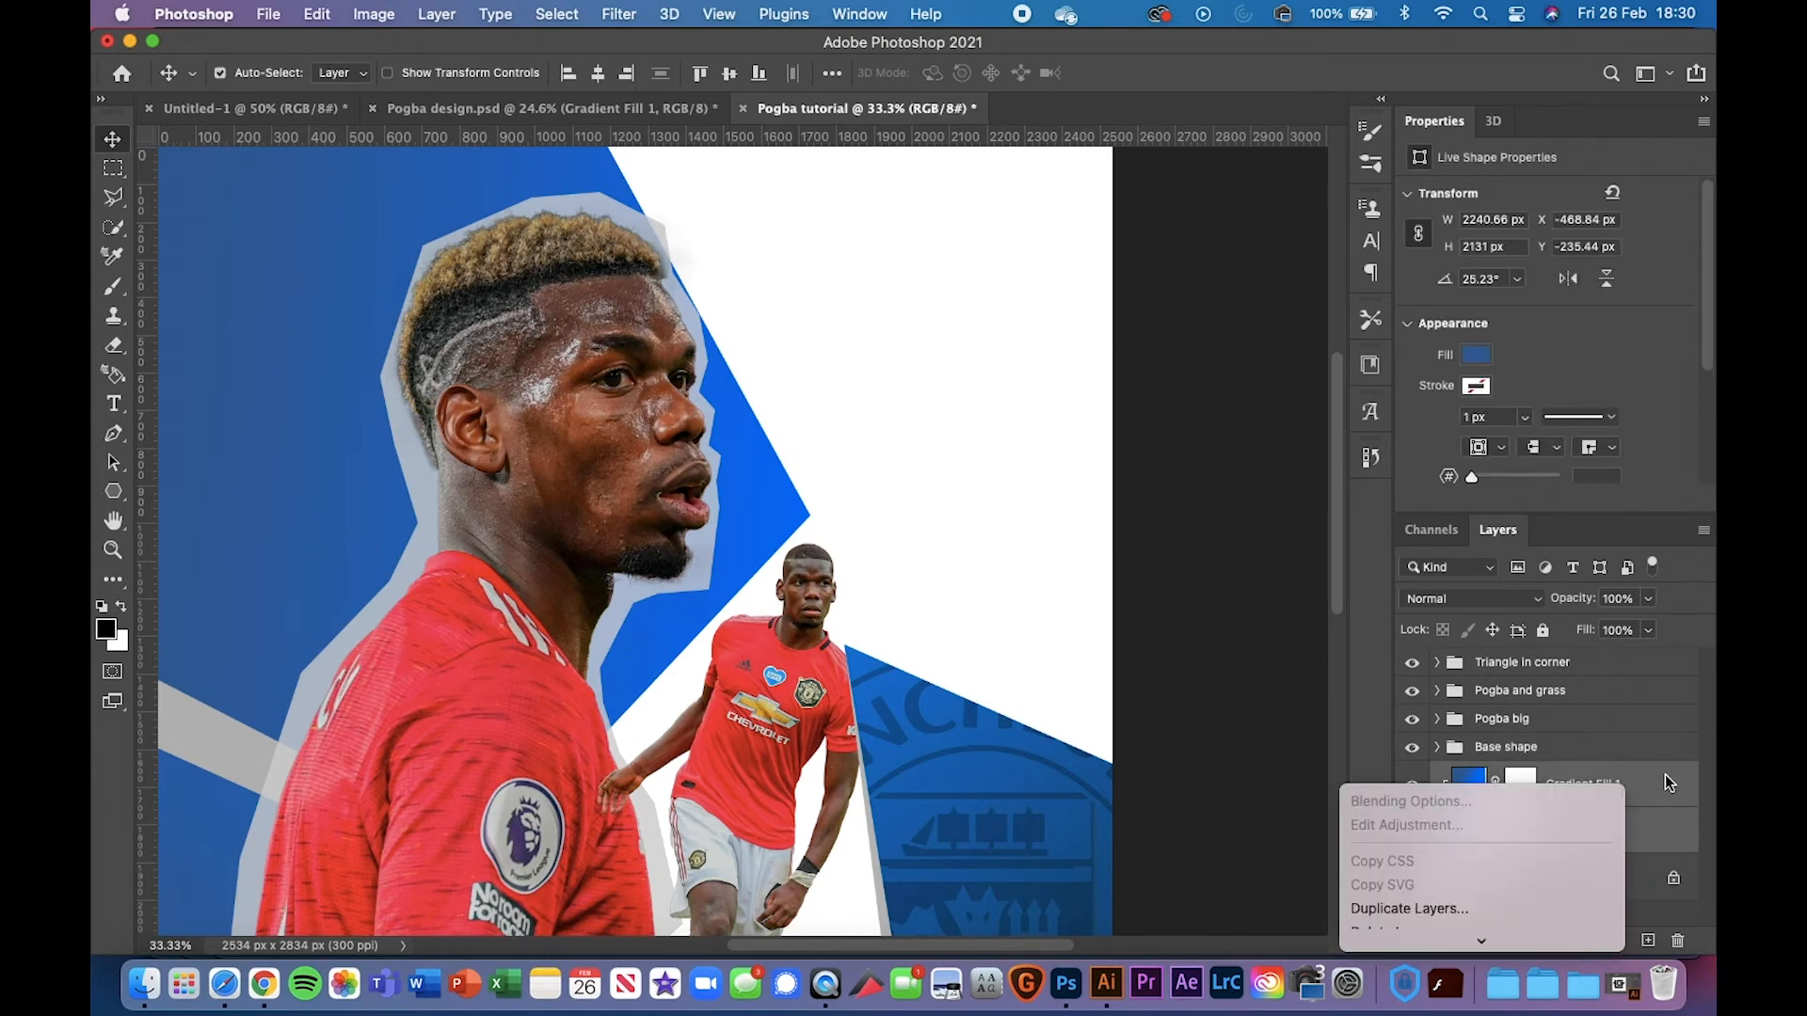
{"action": "left_click", "coordinate": [1665, 778]}
{"action": "type", "text": "Polygon shaoe"}
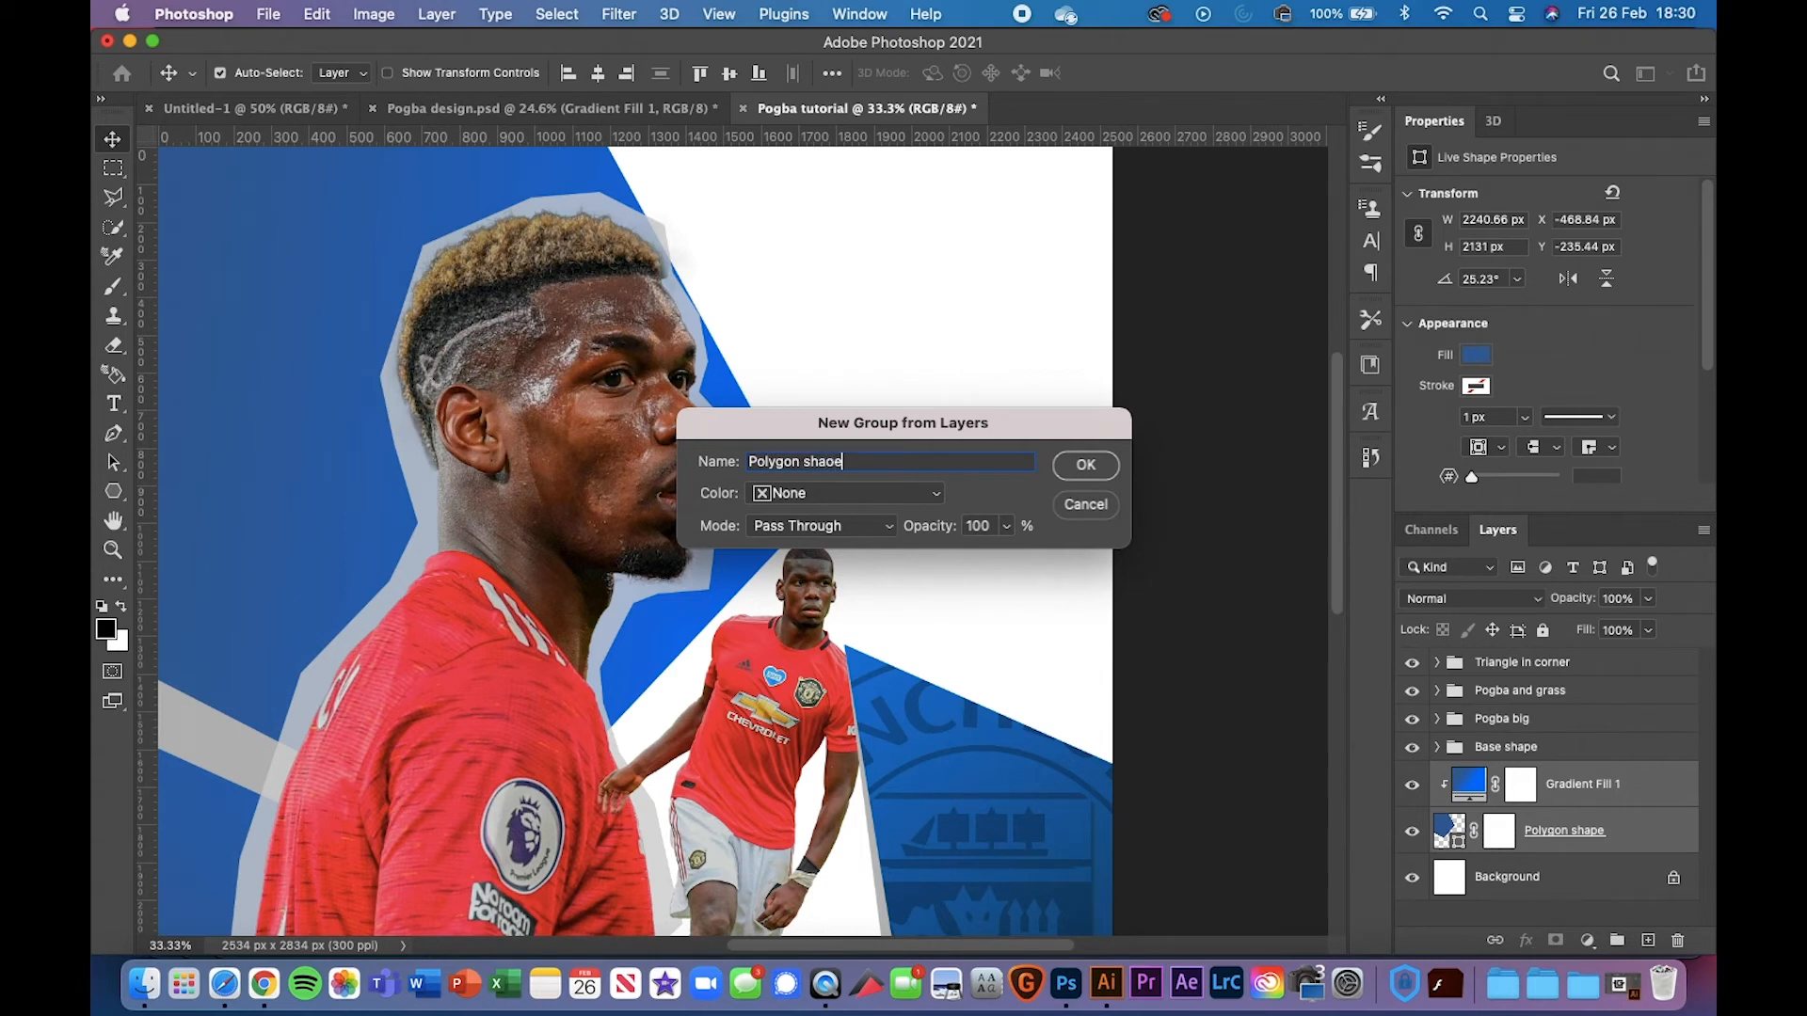
{"action": "key", "text": "Return"}
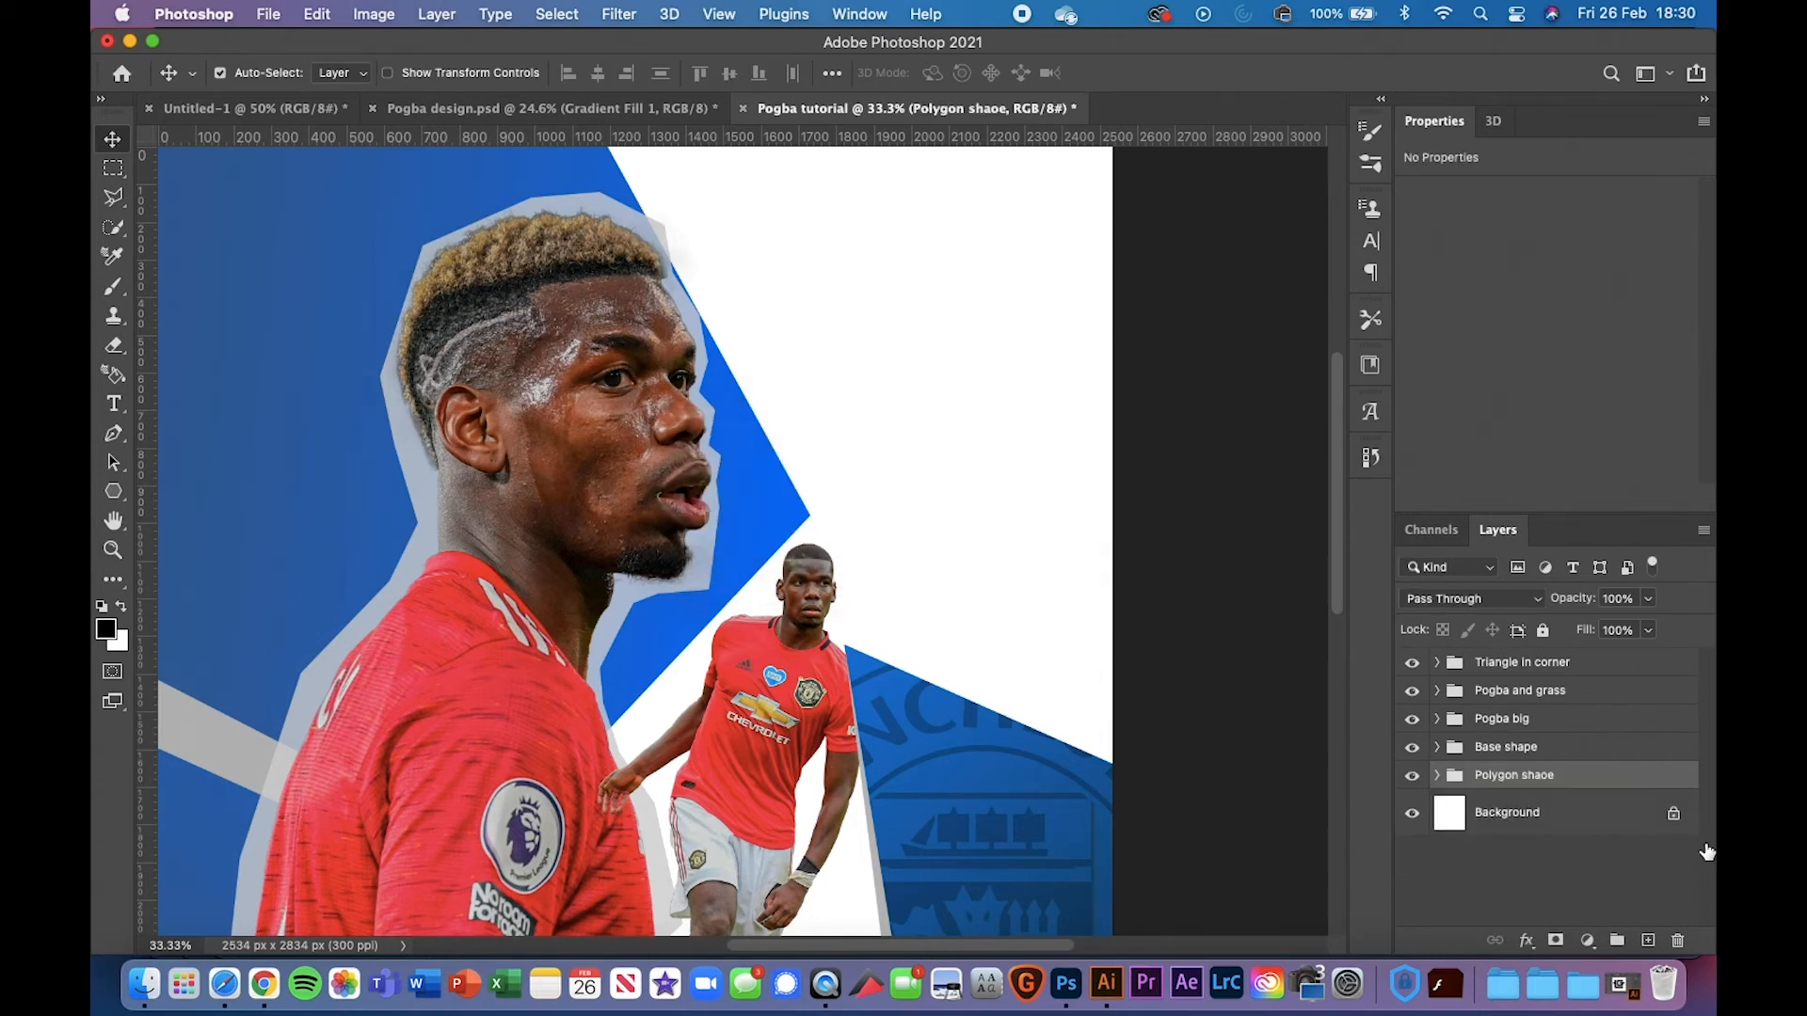
{"action": "double_click", "coordinate": [1540, 777]}
{"action": "key", "text": "Right"}
{"action": "key", "text": "BackSpace"}
{"action": "key", "text": "BackSpace"}
{"action": "key", "text": "BackSpace"}
{"action": "type", "text": "ape"}
{"action": "key", "text": "Return"}
{"action": "key", "text": "super+minus"}
{"action": "key", "text": "super+minus"}
{"action": "key", "text": "super+minus"}
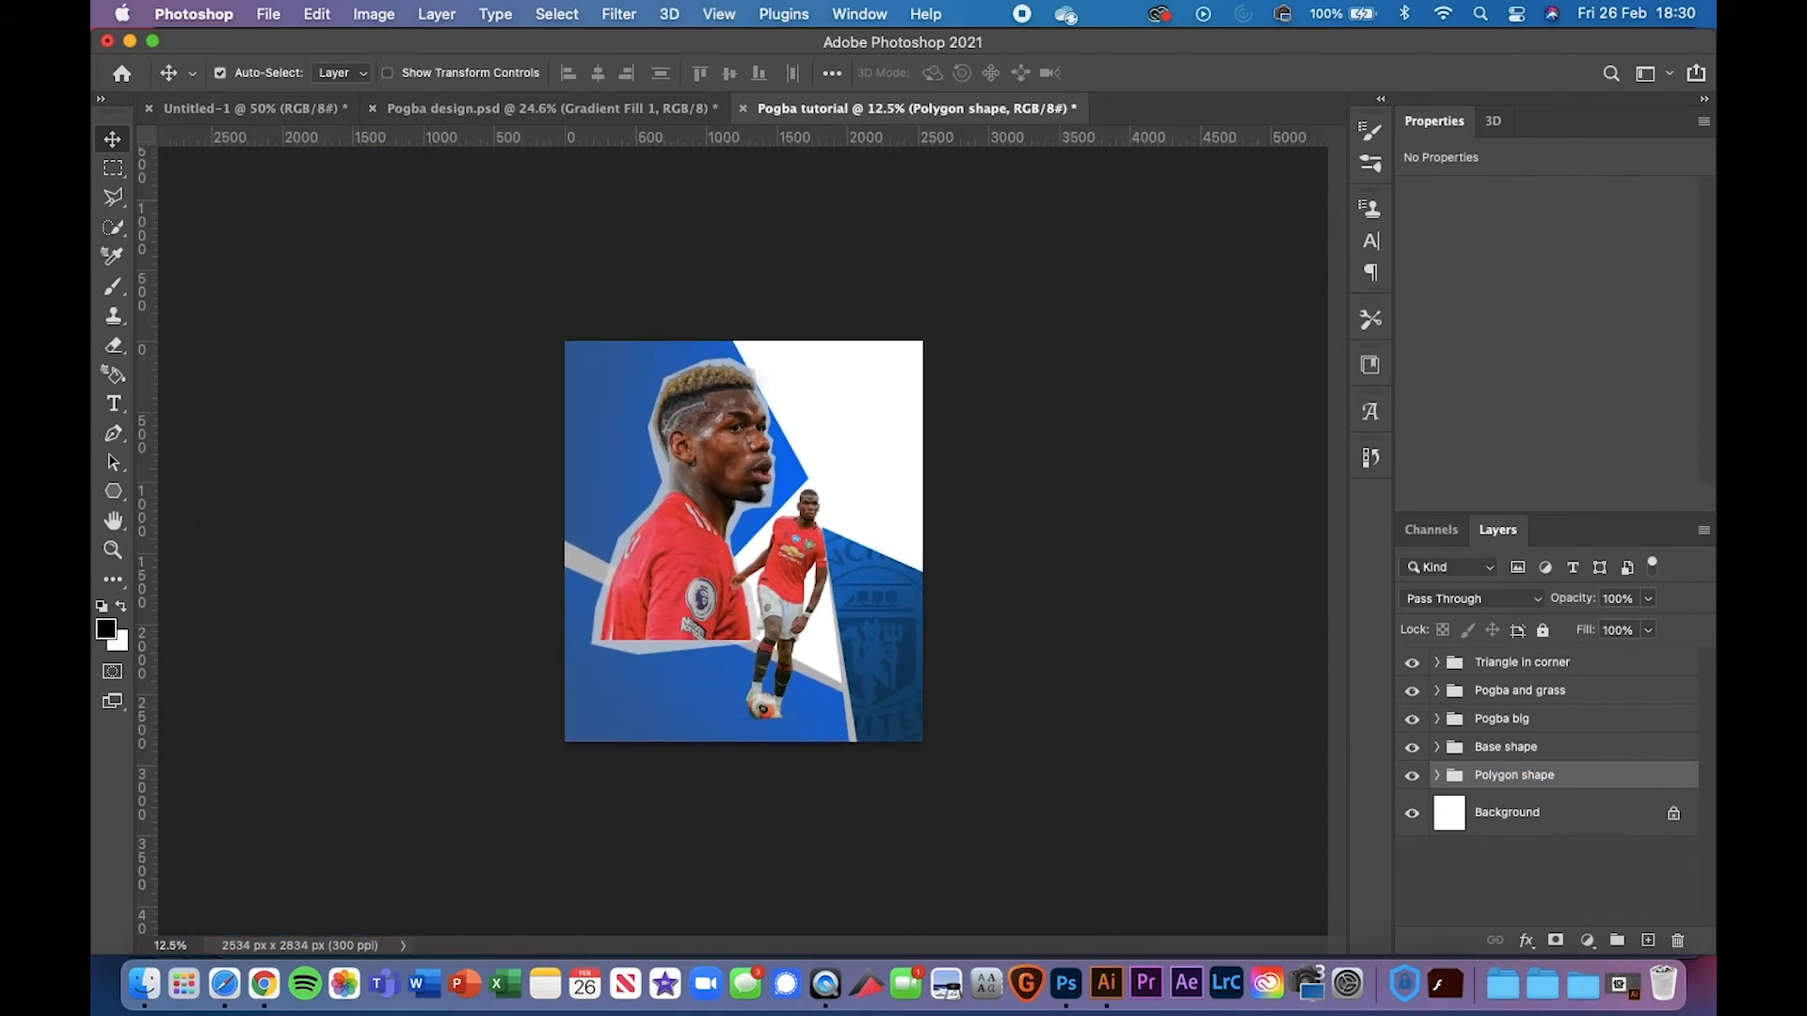
{"action": "key", "text": "super+plus"}
{"action": "key", "text": "super+plus"}
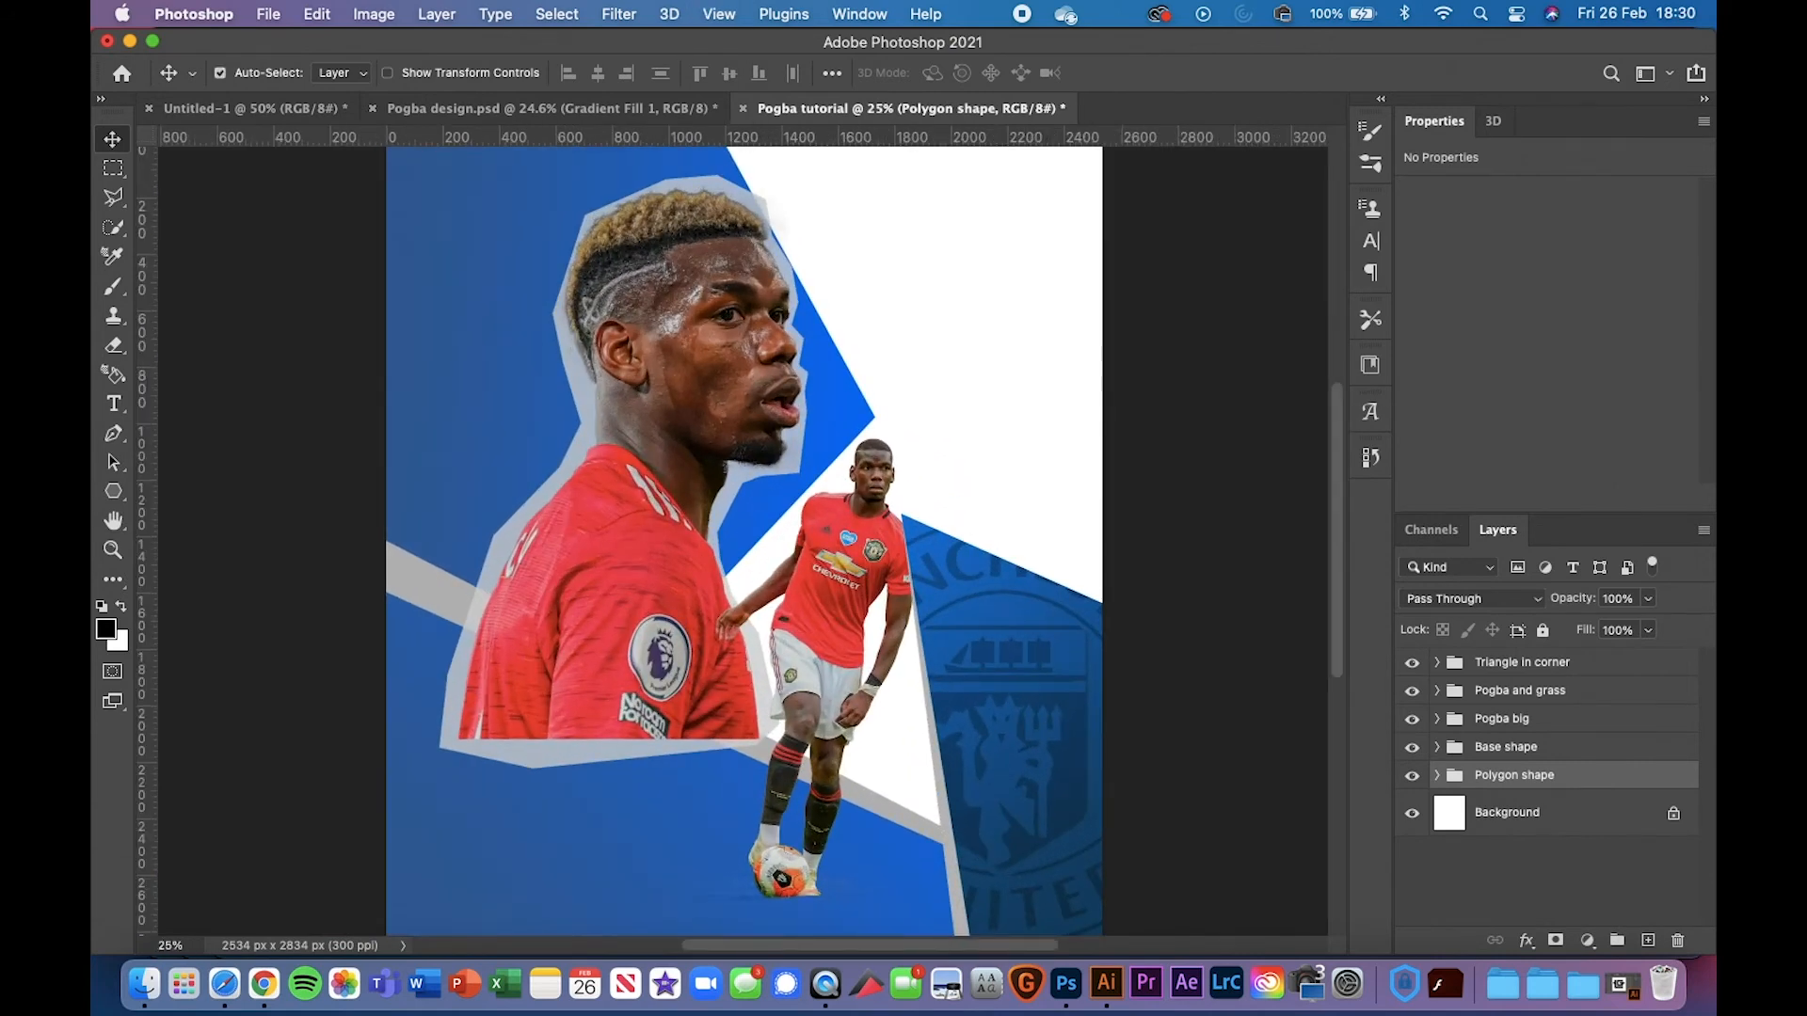
Draw a text box at the poster's top right above the Triangle in corner group
{"action": "left_click", "coordinate": [1567, 663]}
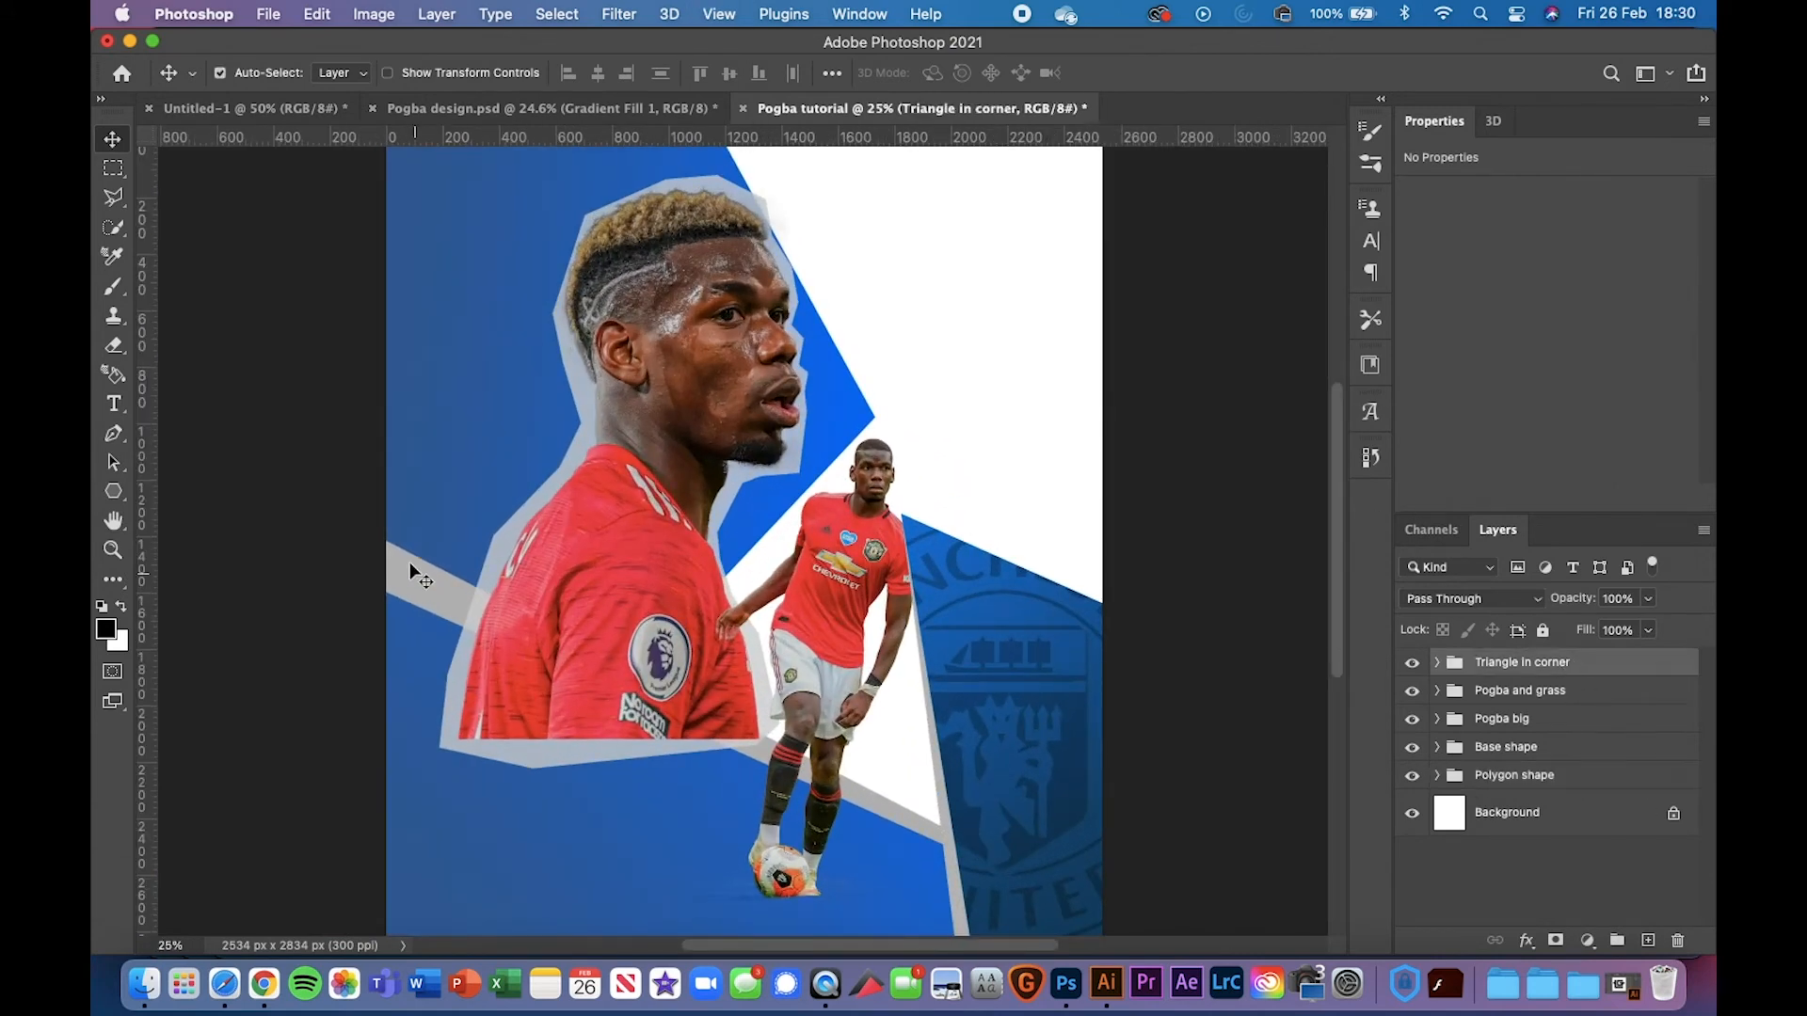
{"action": "left_click", "coordinate": [114, 403]}
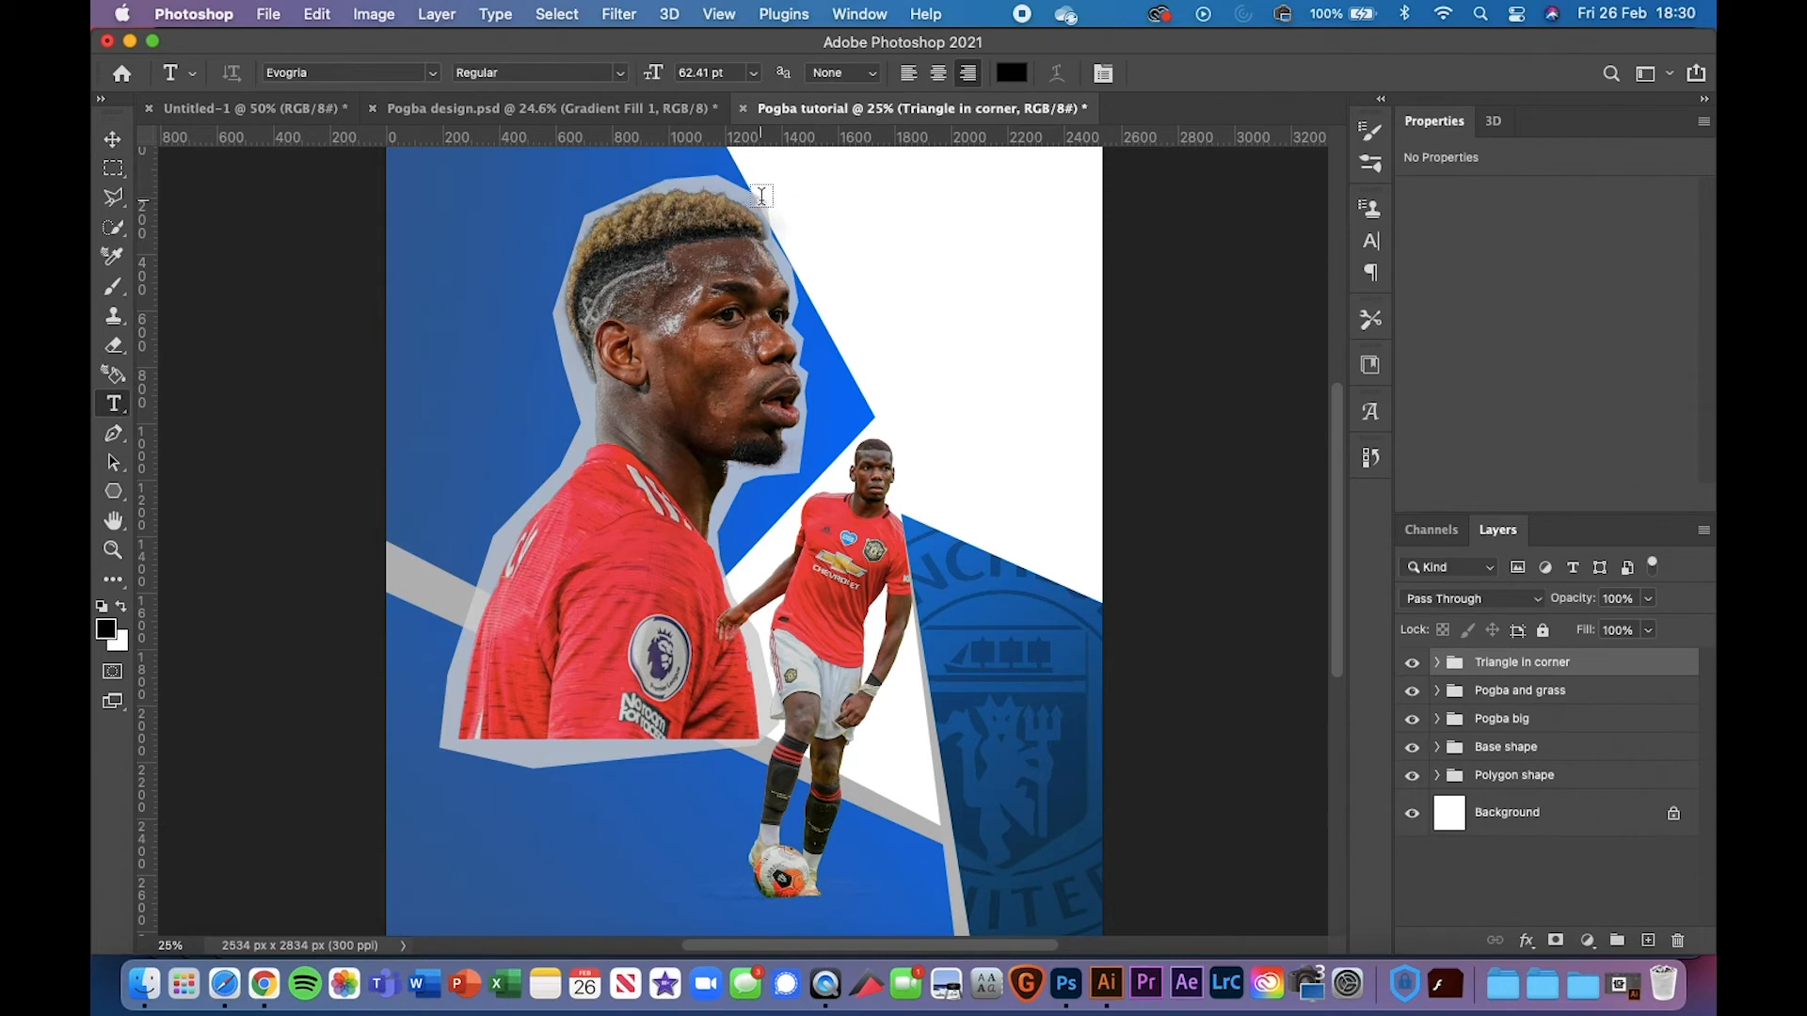
{"action": "left_click_drag", "start_coordinate": [771, 176], "coordinate": [1089, 384]}
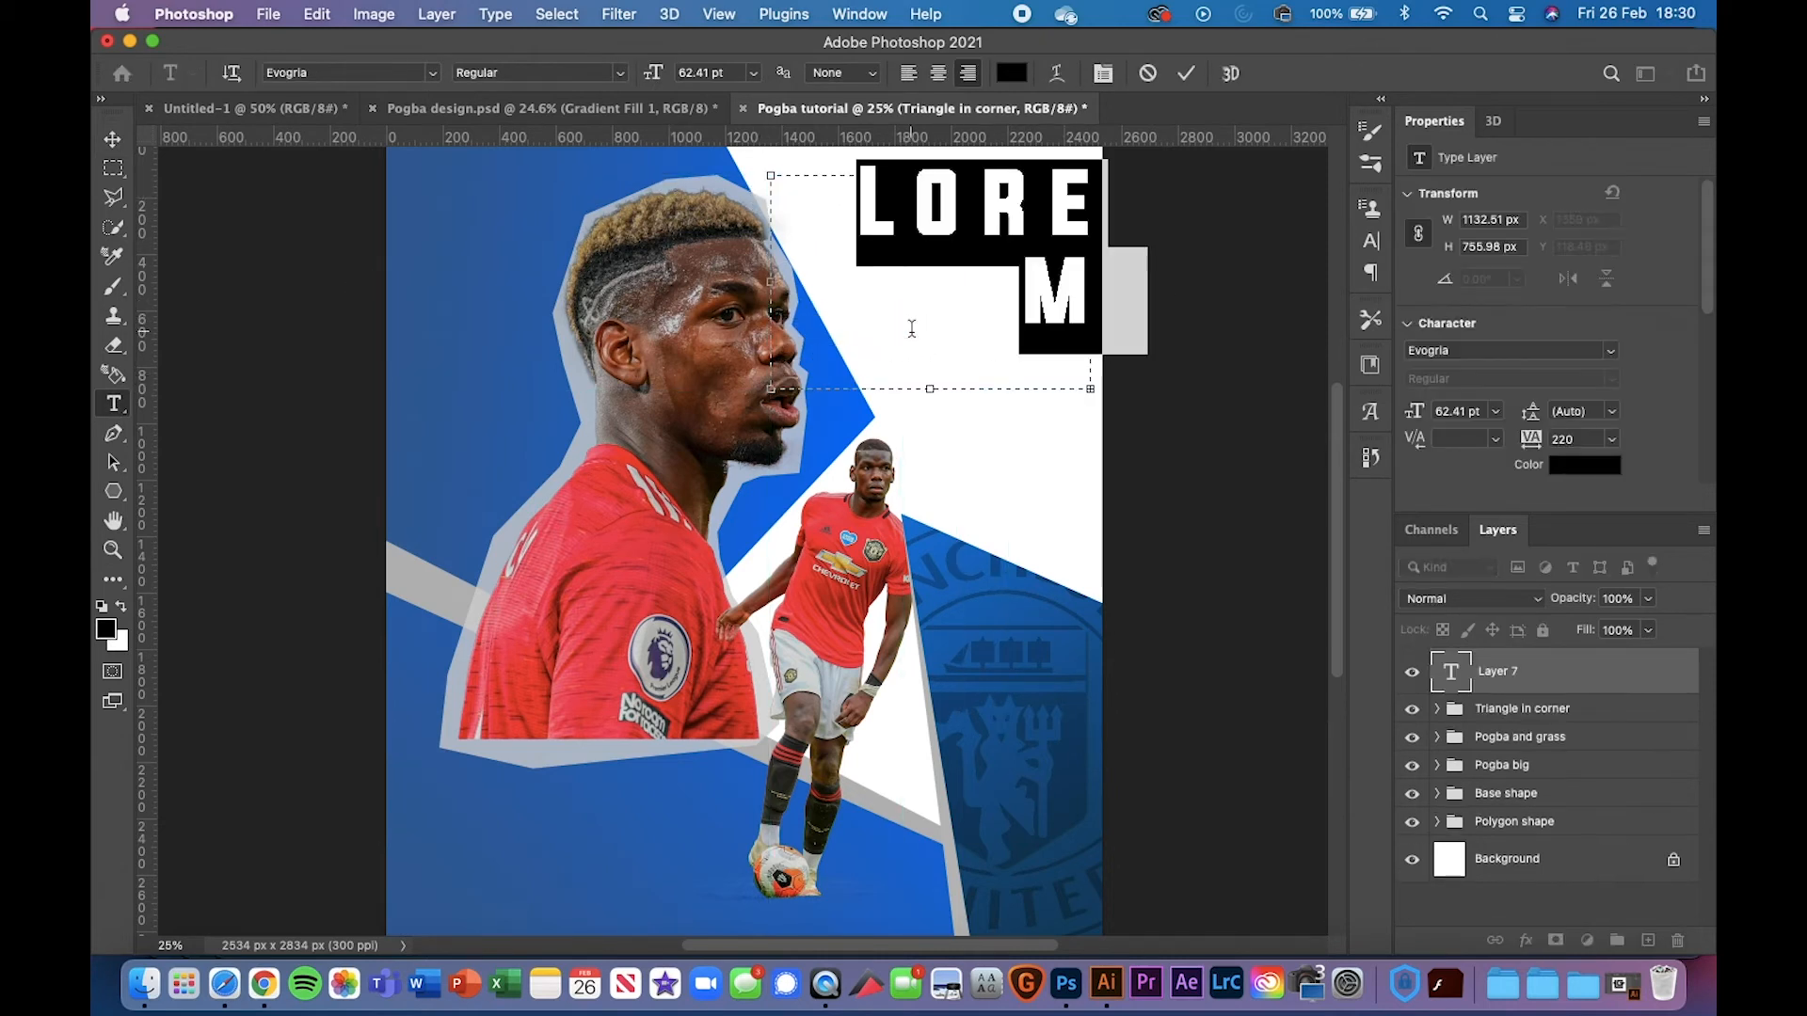
Set the placeholder text's font to NBA Cavaliers
{"action": "left_click", "coordinate": [1615, 349]}
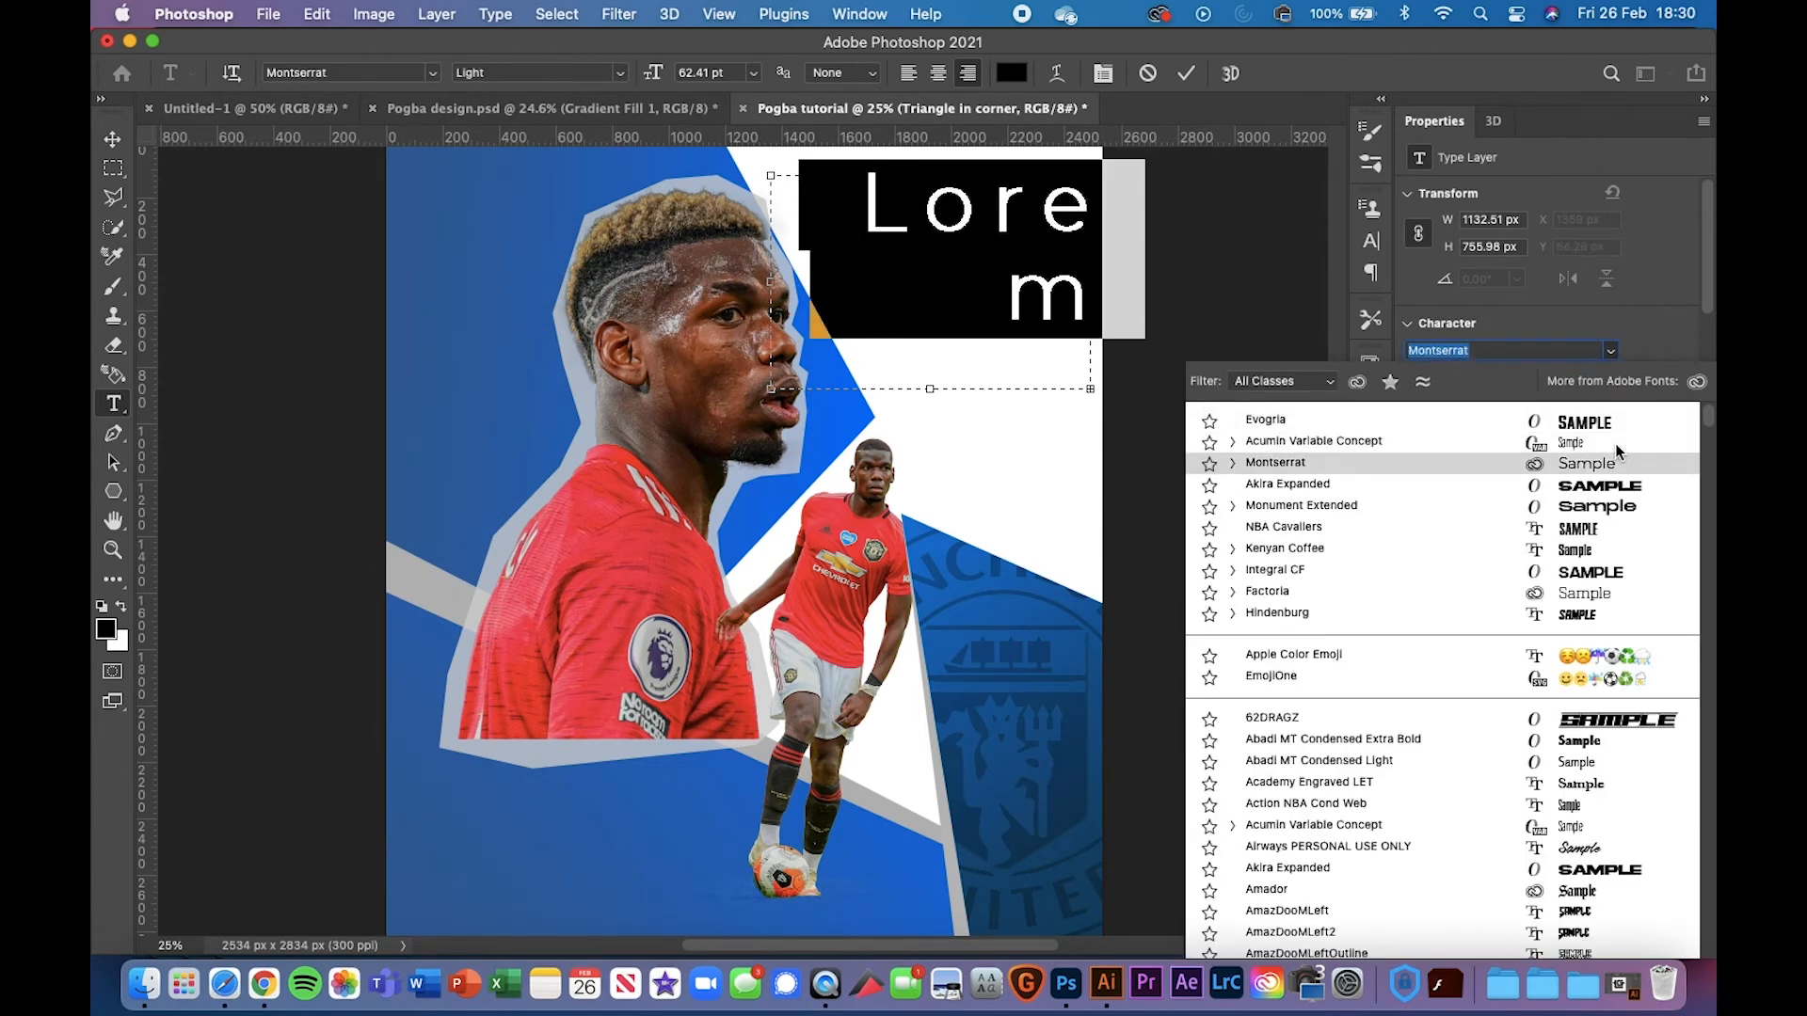
{"action": "key", "text": "Down"}
{"action": "key", "text": "Down"}
{"action": "key", "text": "Down"}
{"action": "key", "text": "Down"}
{"action": "key", "text": "Down"}
{"action": "key", "text": "Down"}
{"action": "key", "text": "Down"}
{"action": "key", "text": "Down"}
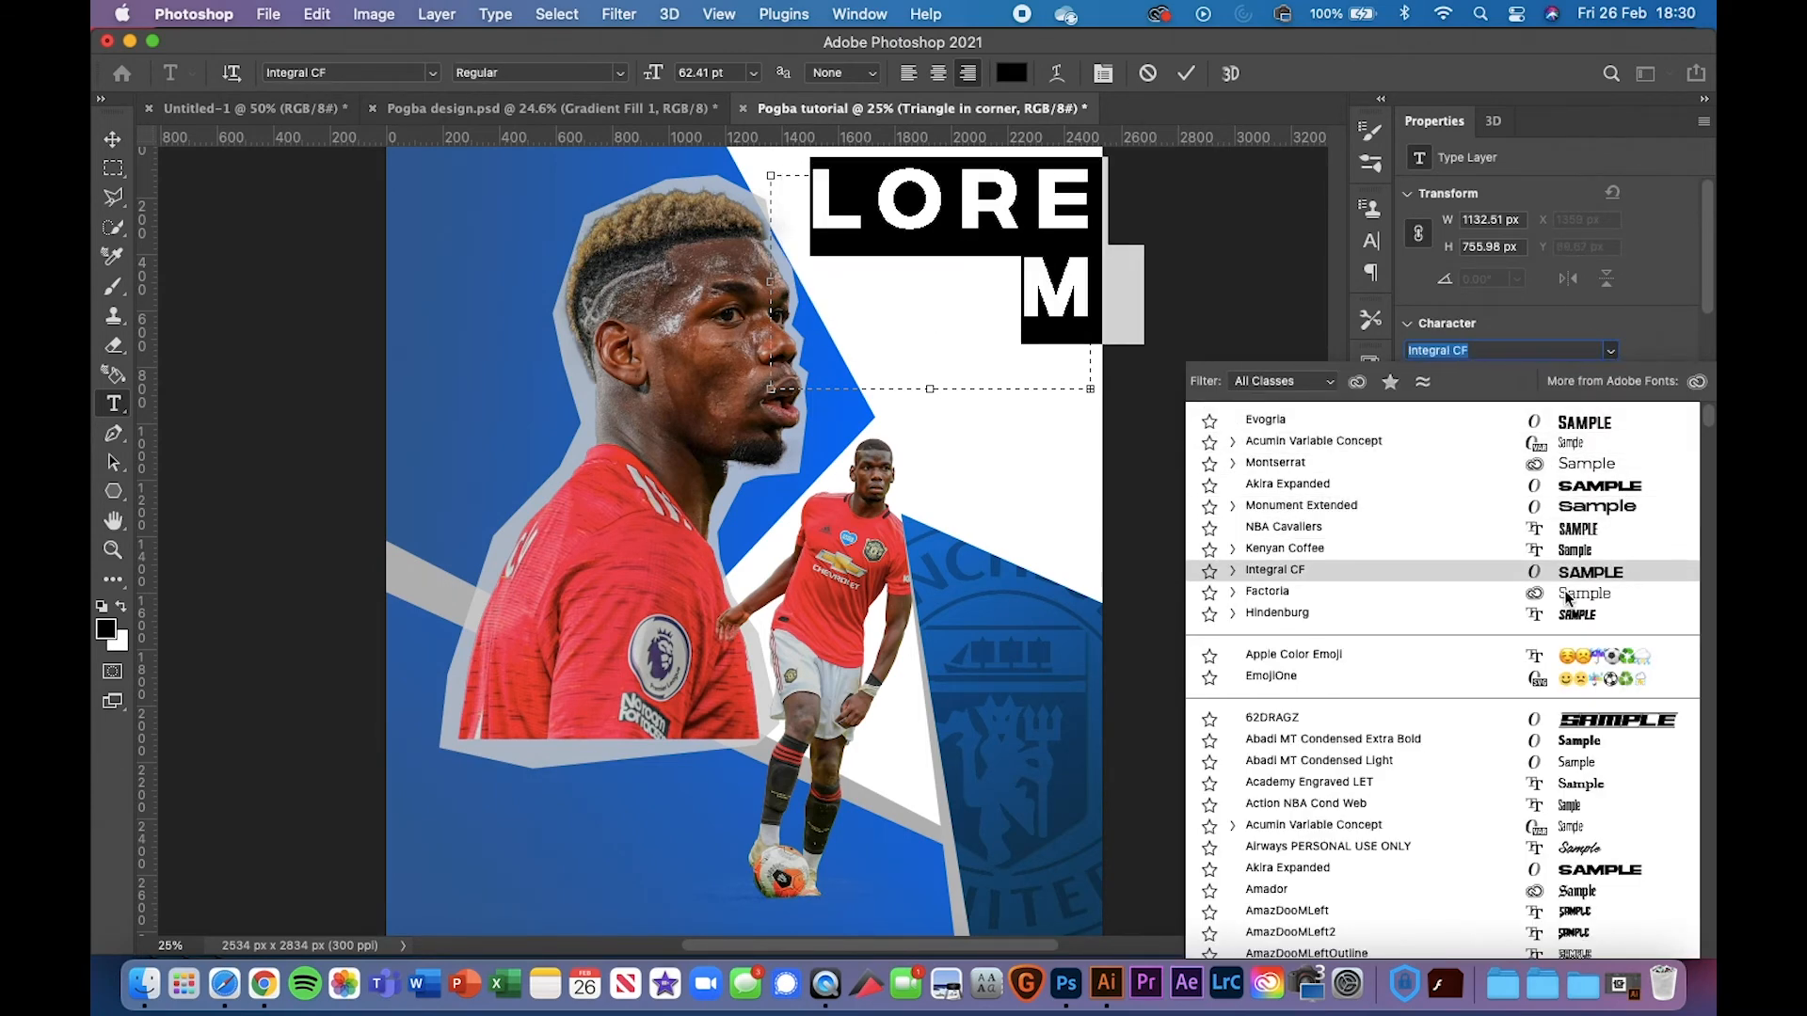
{"action": "key", "text": "Up"}
{"action": "key", "text": "Up"}
{"action": "key", "text": "Up"}
{"action": "scroll", "coordinate": [1694, 452], "scroll_direction": "down", "scroll_amount": 15}
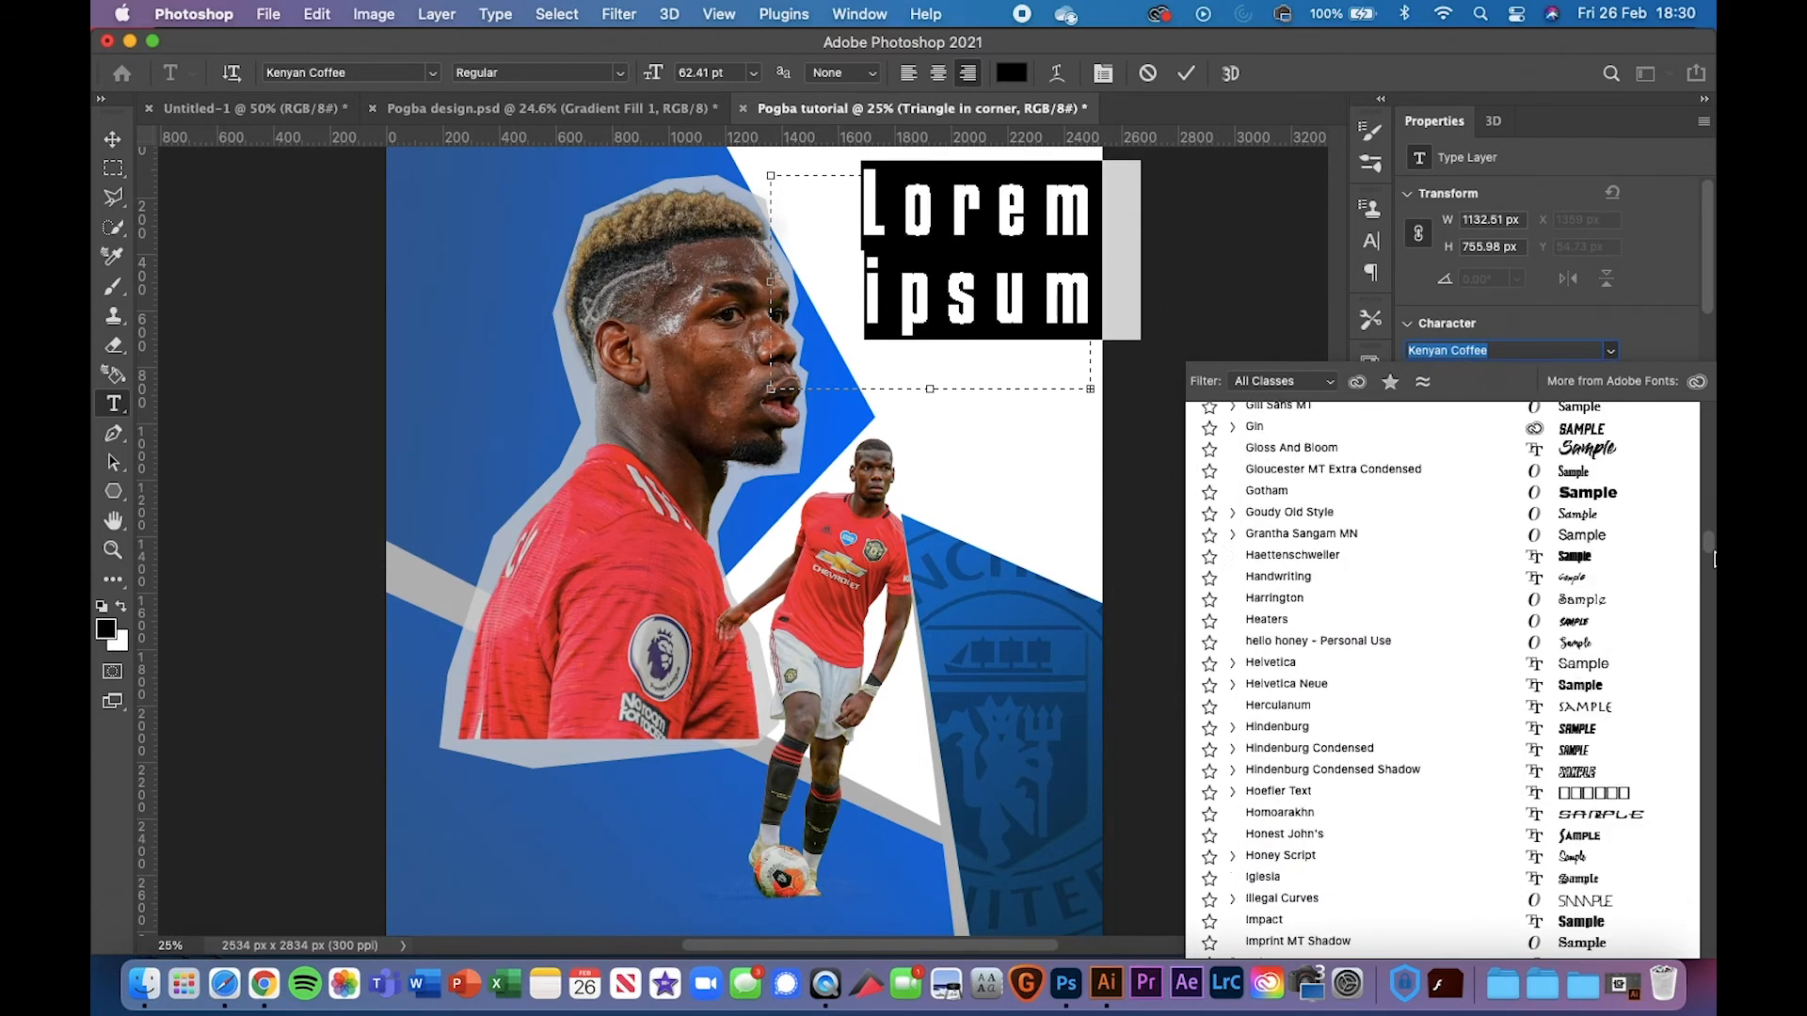
{"action": "scroll", "coordinate": [1690, 425], "scroll_direction": "up", "scroll_amount": 15}
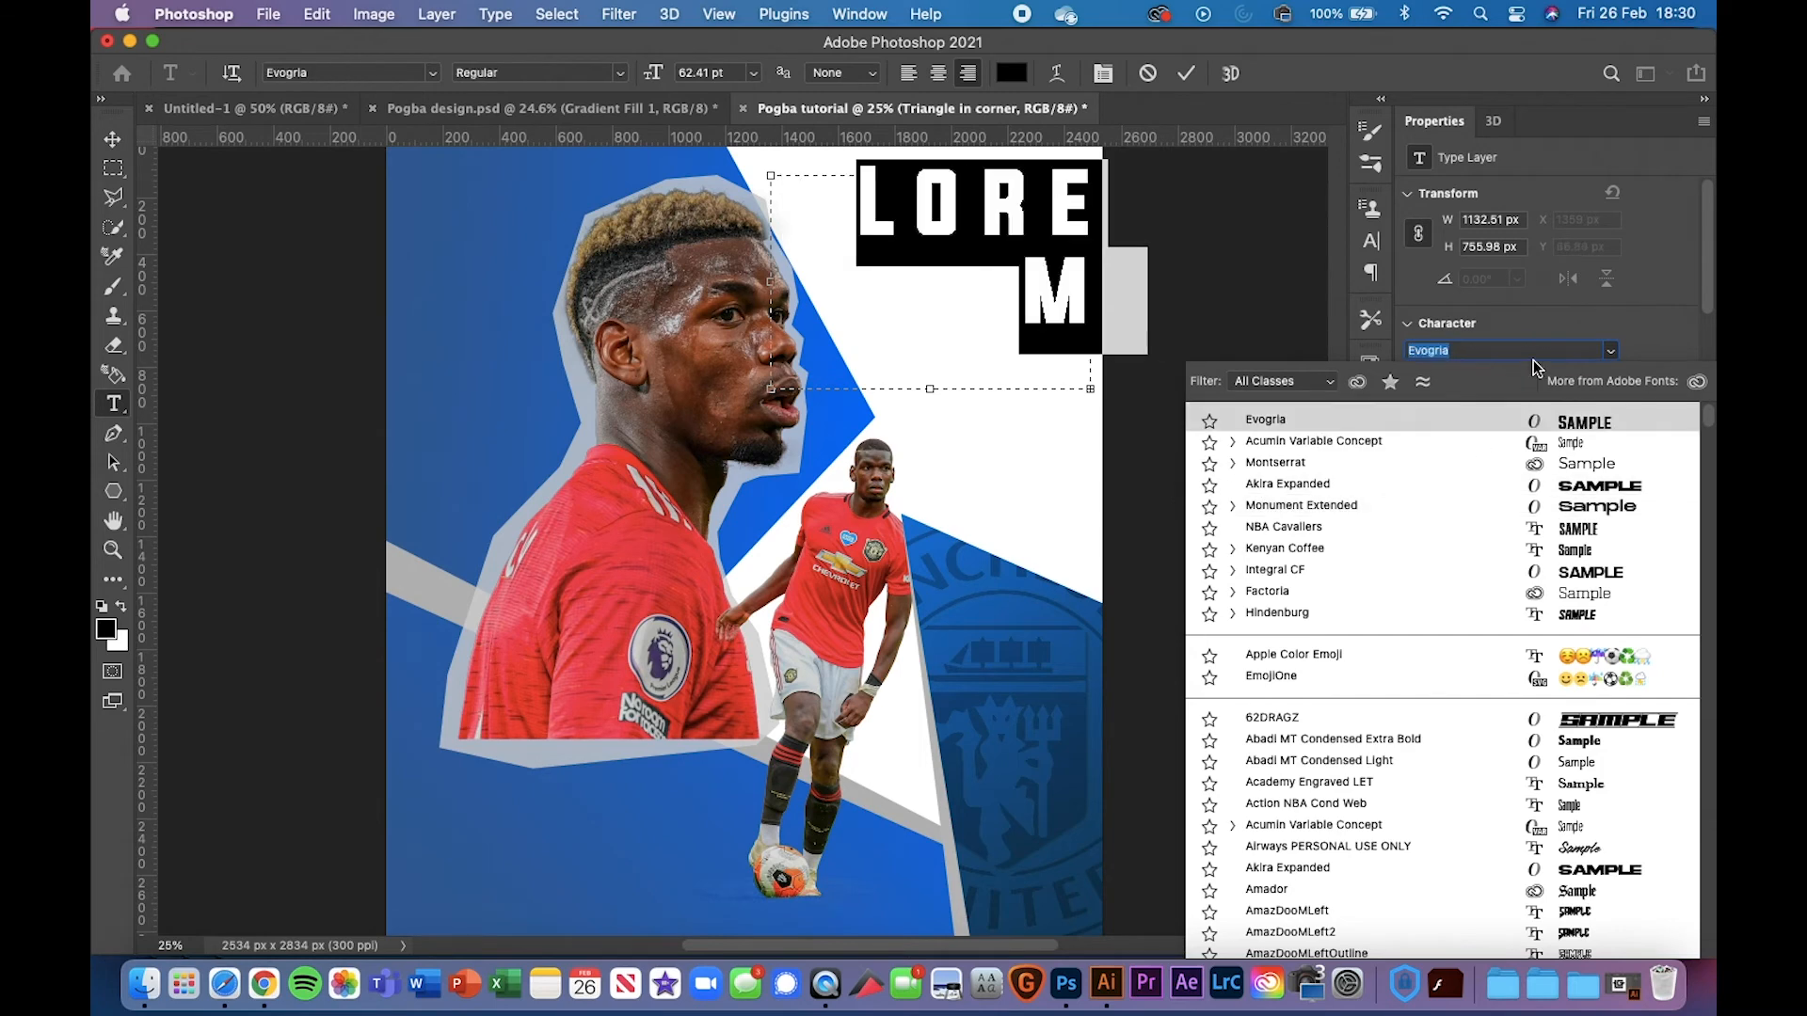
{"action": "type", "text": "nba"}
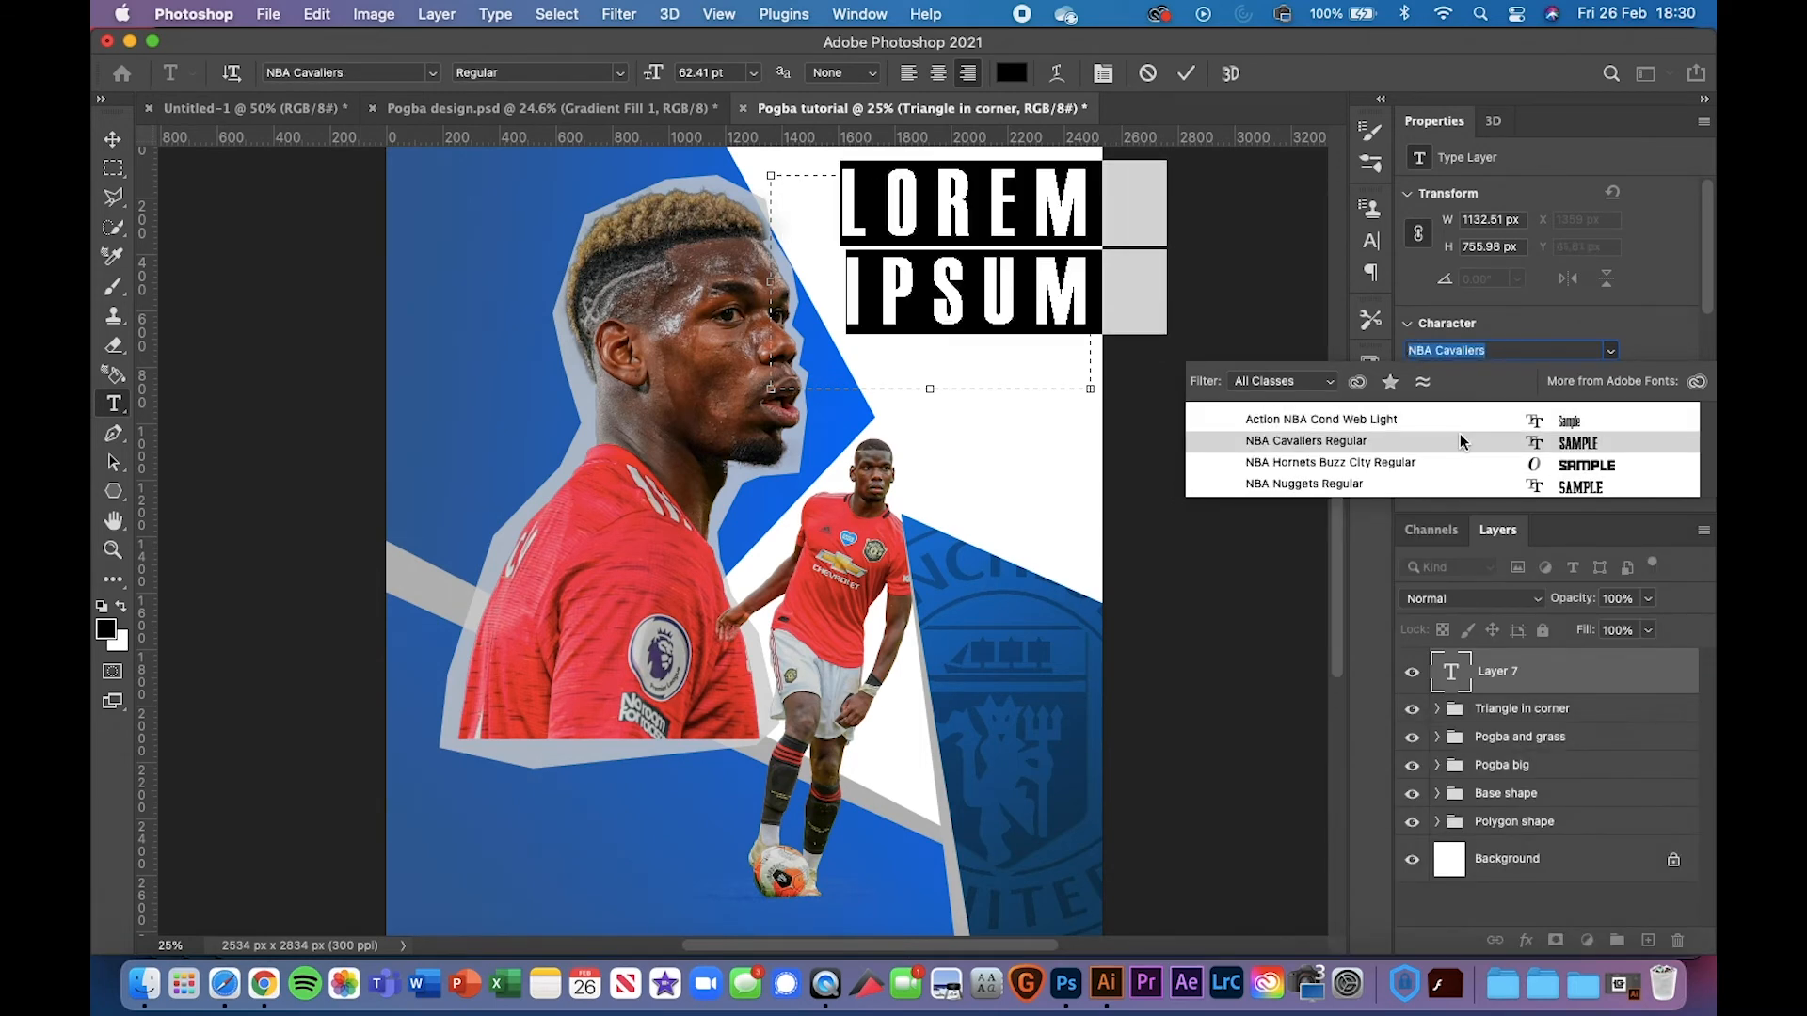
{"action": "left_click", "coordinate": [1270, 433]}
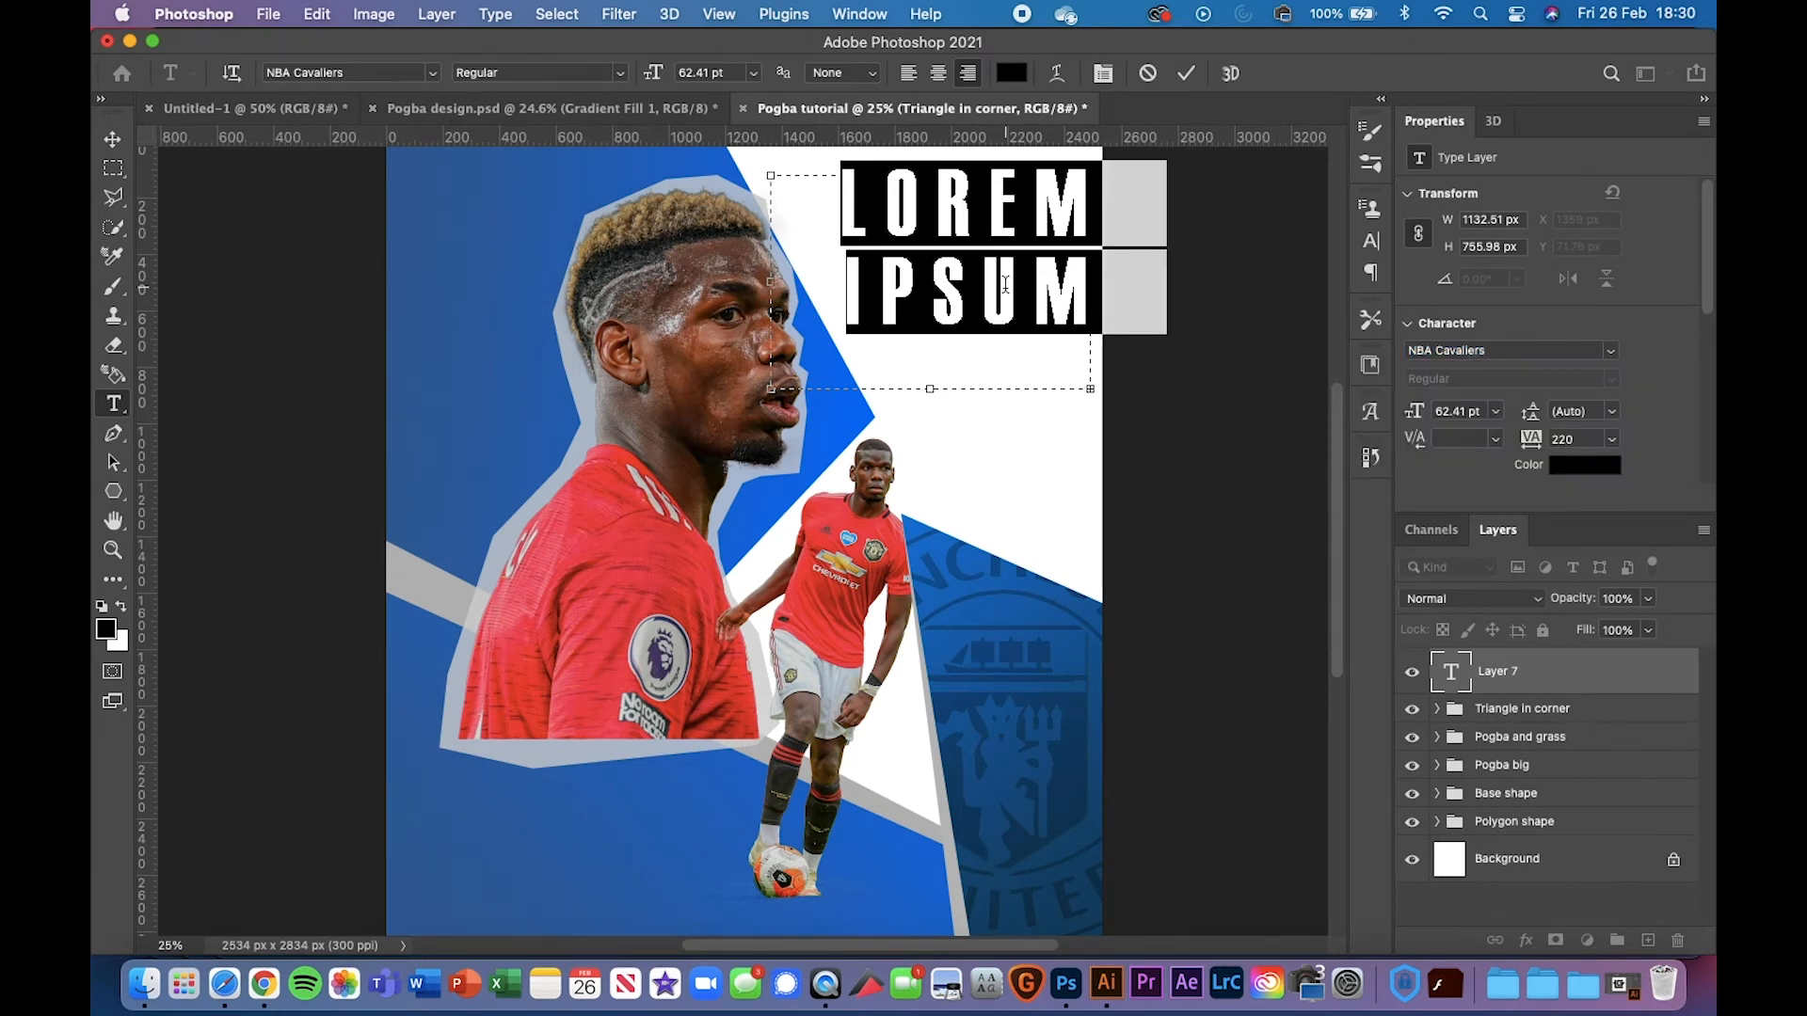
Type PAUL, set its tracking to 0, trim the box to about 525 × 288 px, left-align it
{"action": "type", "text": "PAUL"}
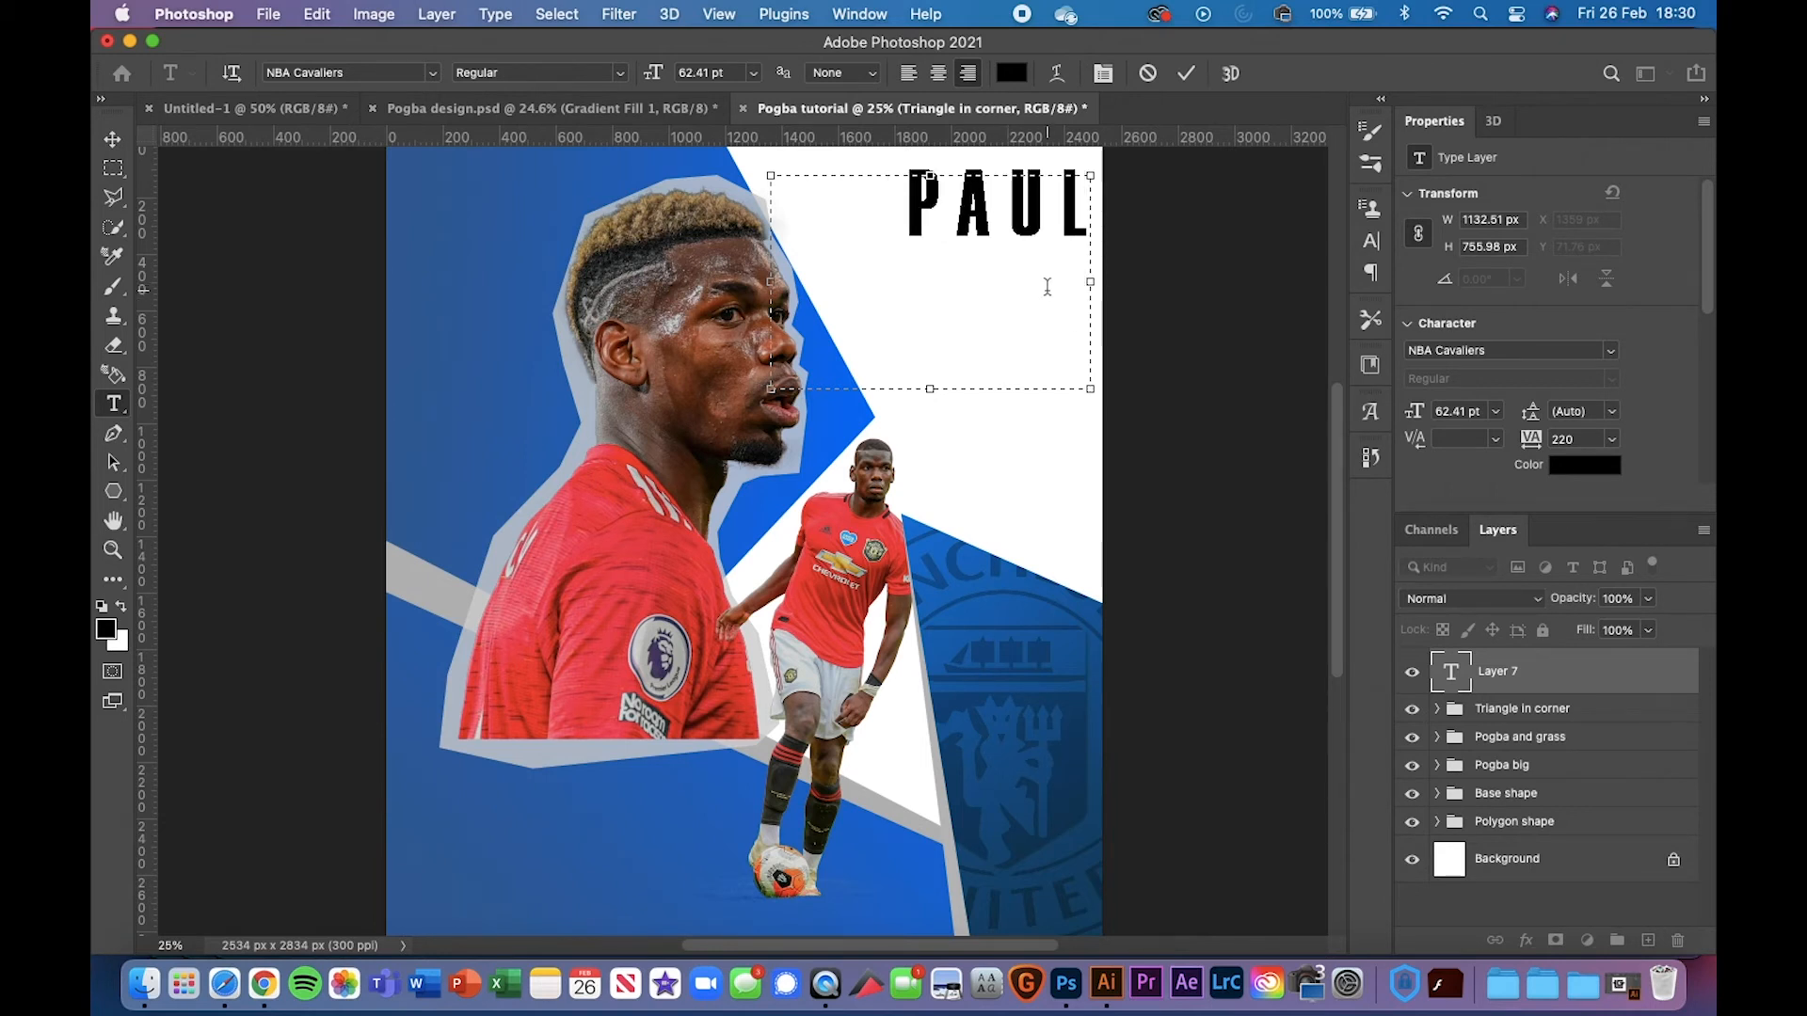
{"action": "left_click_drag", "start_coordinate": [1048, 287], "coordinate": [1137, 177]}
{"action": "left_click", "coordinate": [907, 255]}
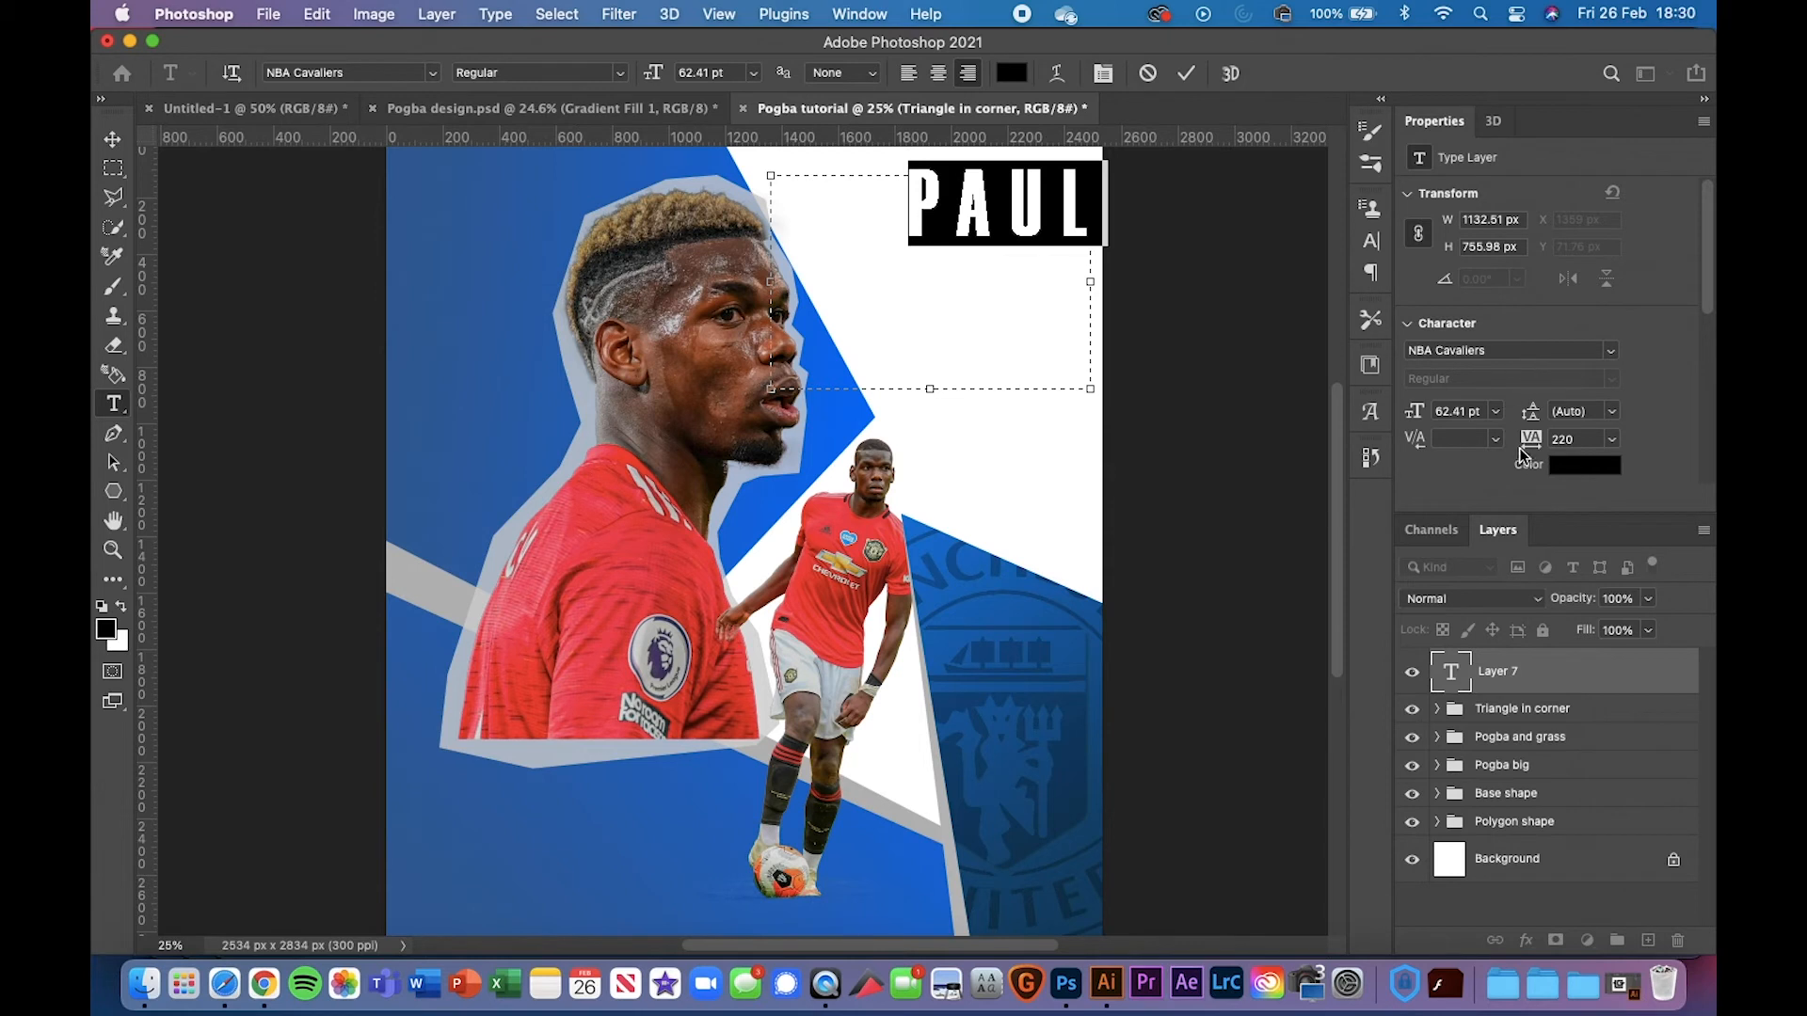
{"action": "left_click_drag", "start_coordinate": [1531, 452], "coordinate": [1524, 450]}
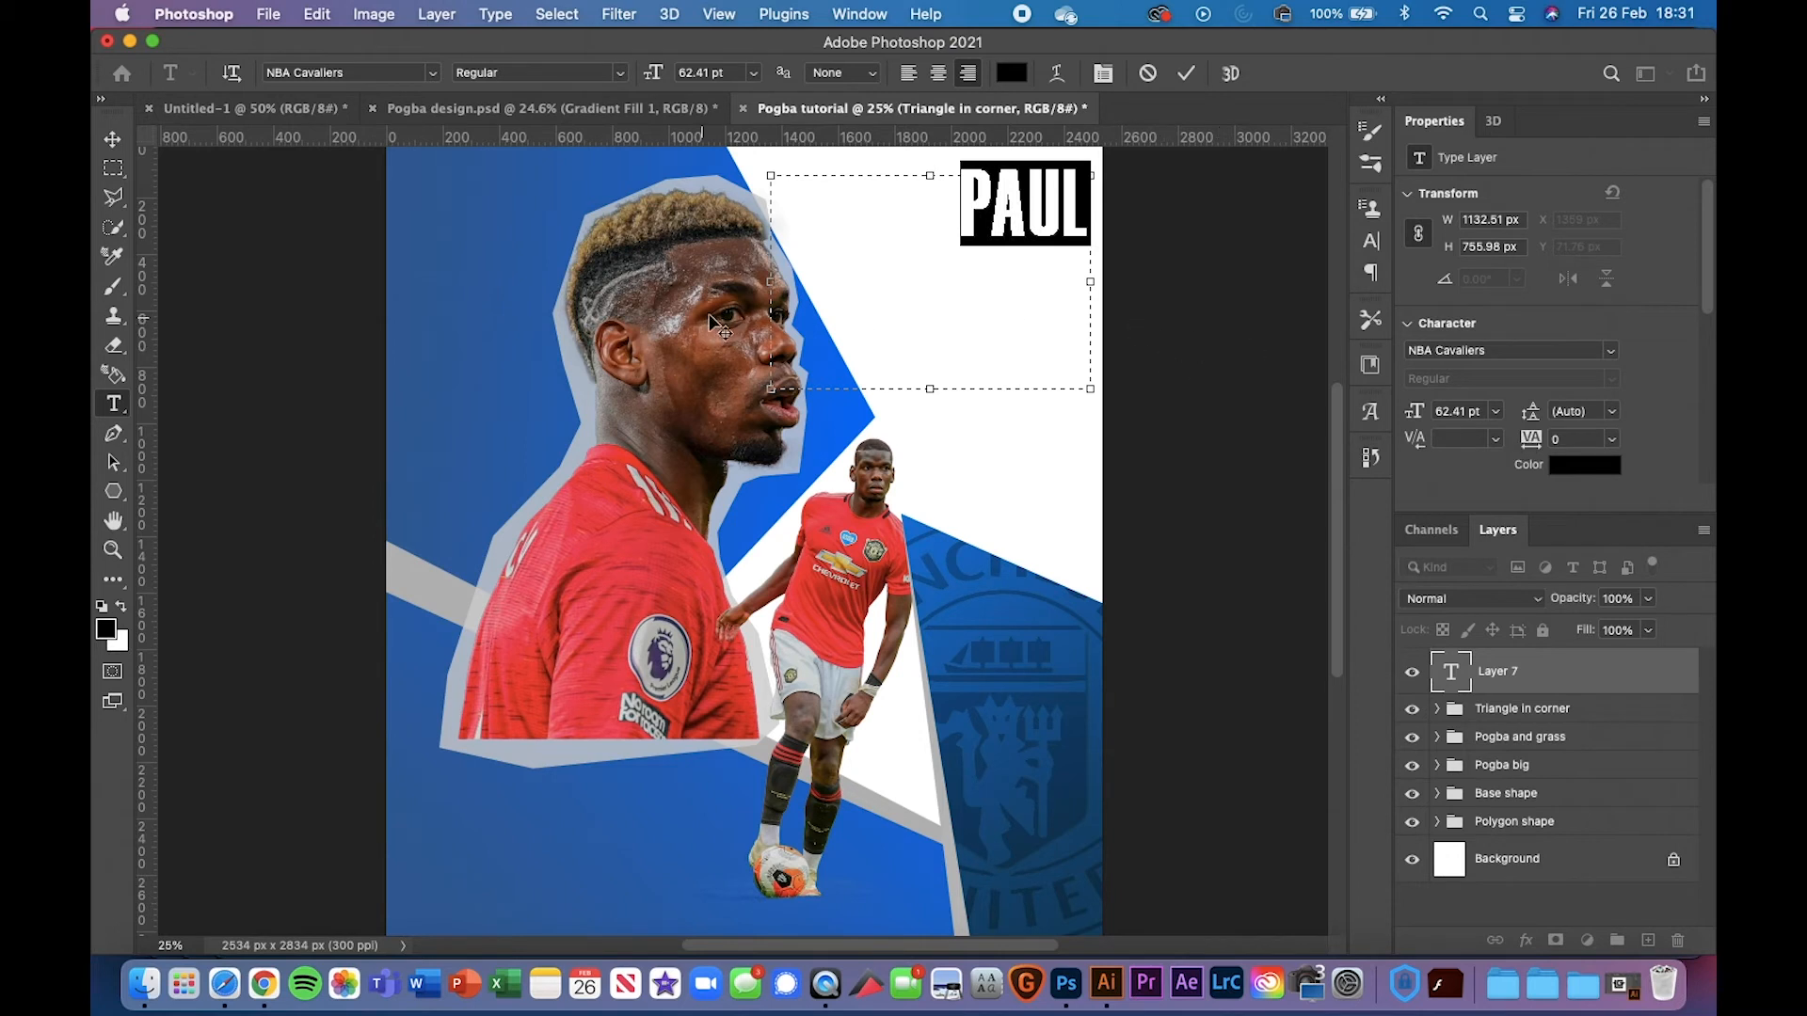
{"action": "left_click", "coordinate": [976, 215]}
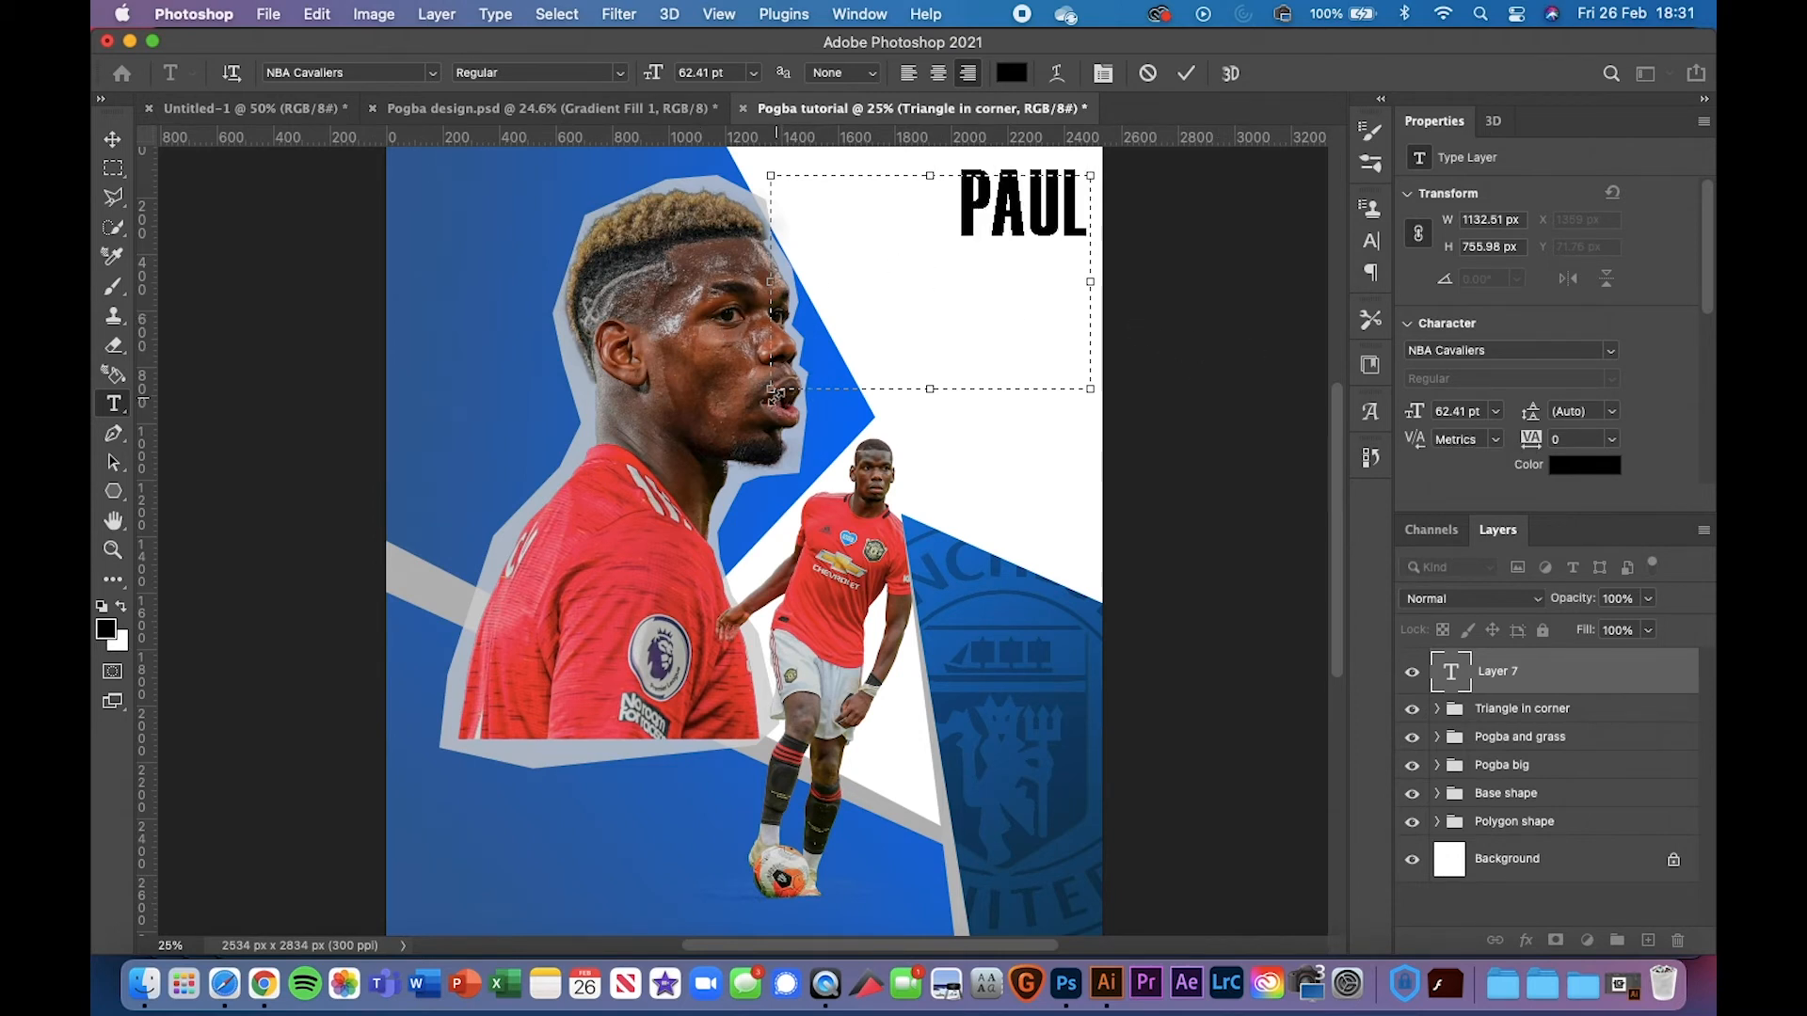
{"action": "left_click_drag", "start_coordinate": [770, 389], "coordinate": [942, 256]}
{"action": "left_click", "coordinate": [908, 72]}
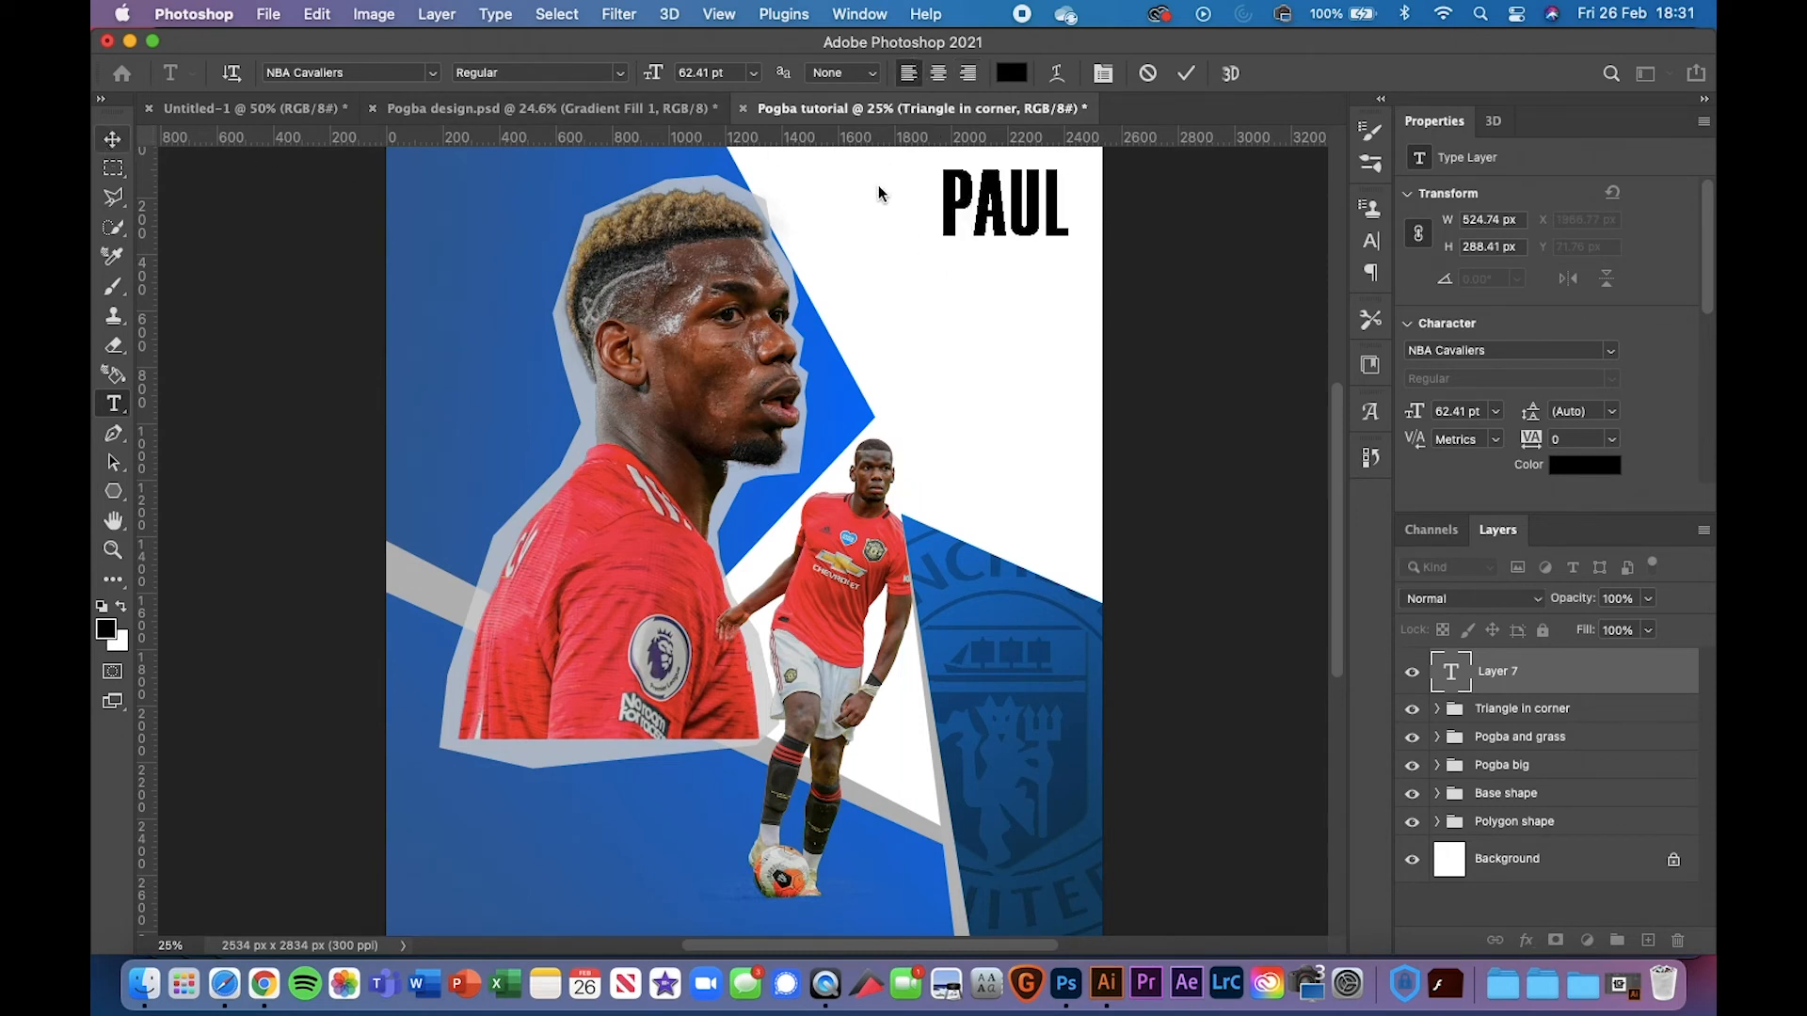
Enlarge the PAUL title to about 260% and compare it with the reference design
{"action": "key", "text": "super+t"}
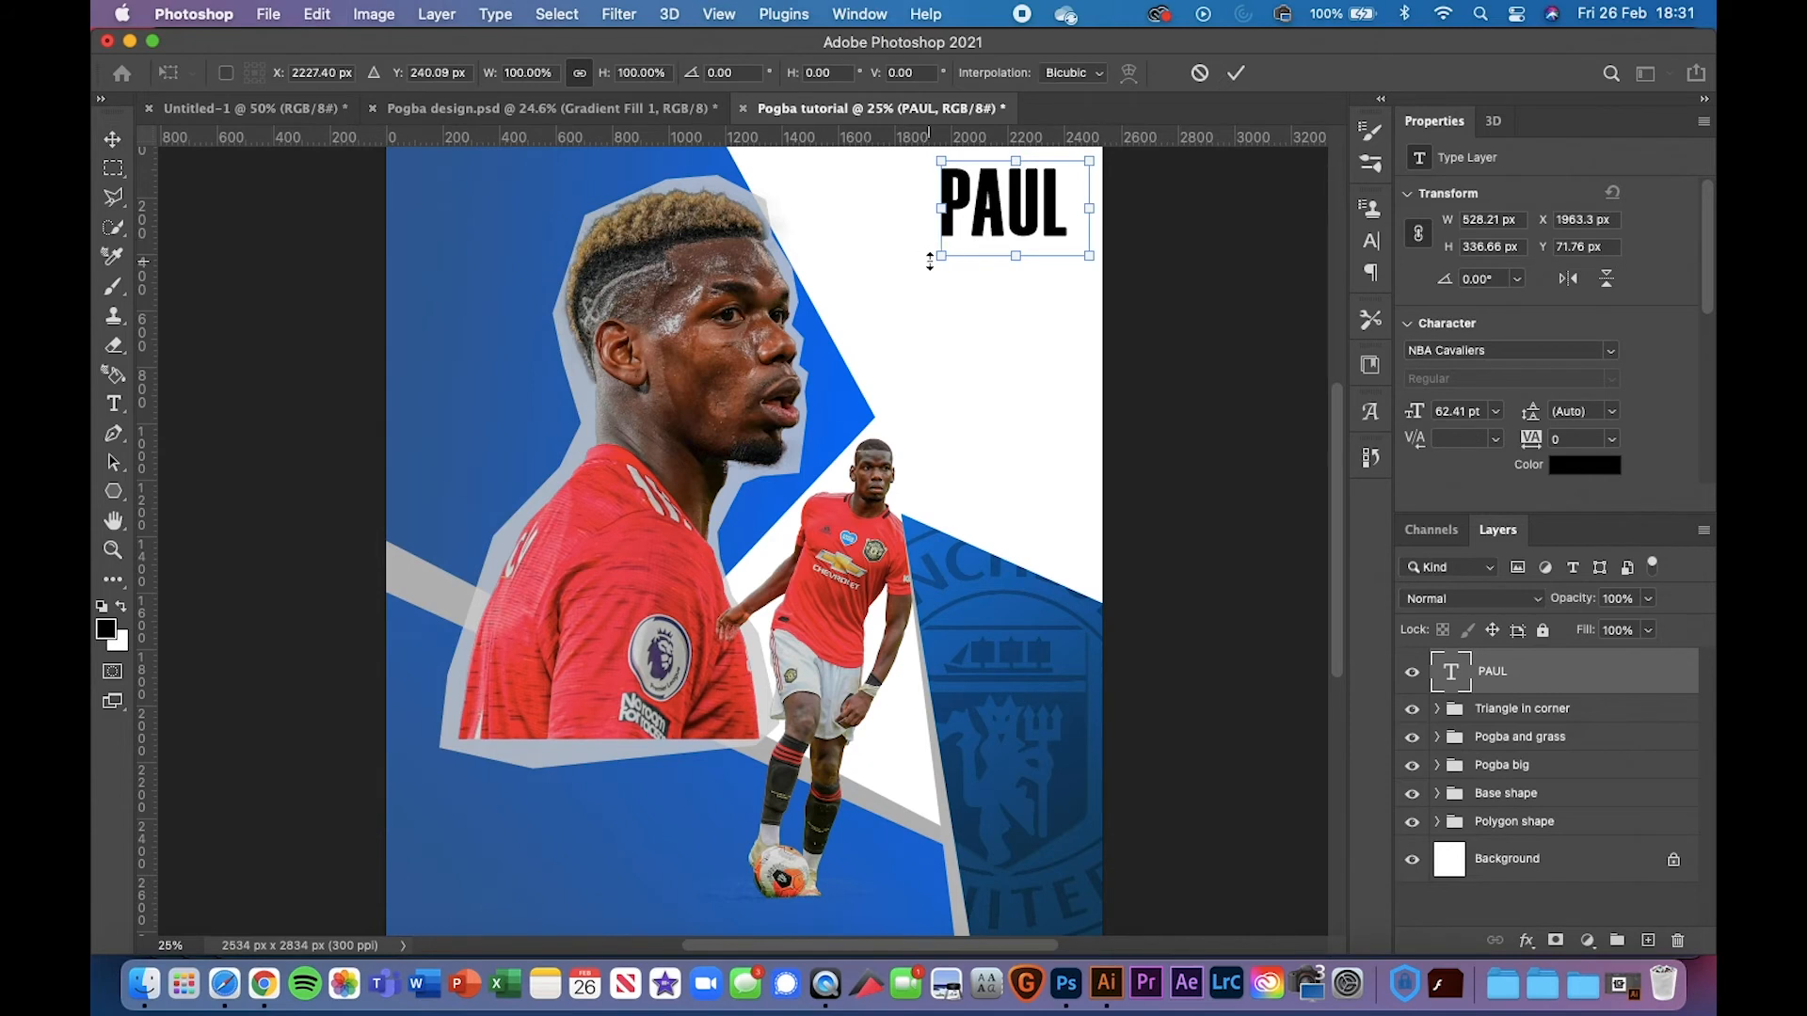
{"action": "left_click_drag", "start_coordinate": [940, 258], "coordinate": [672, 426]}
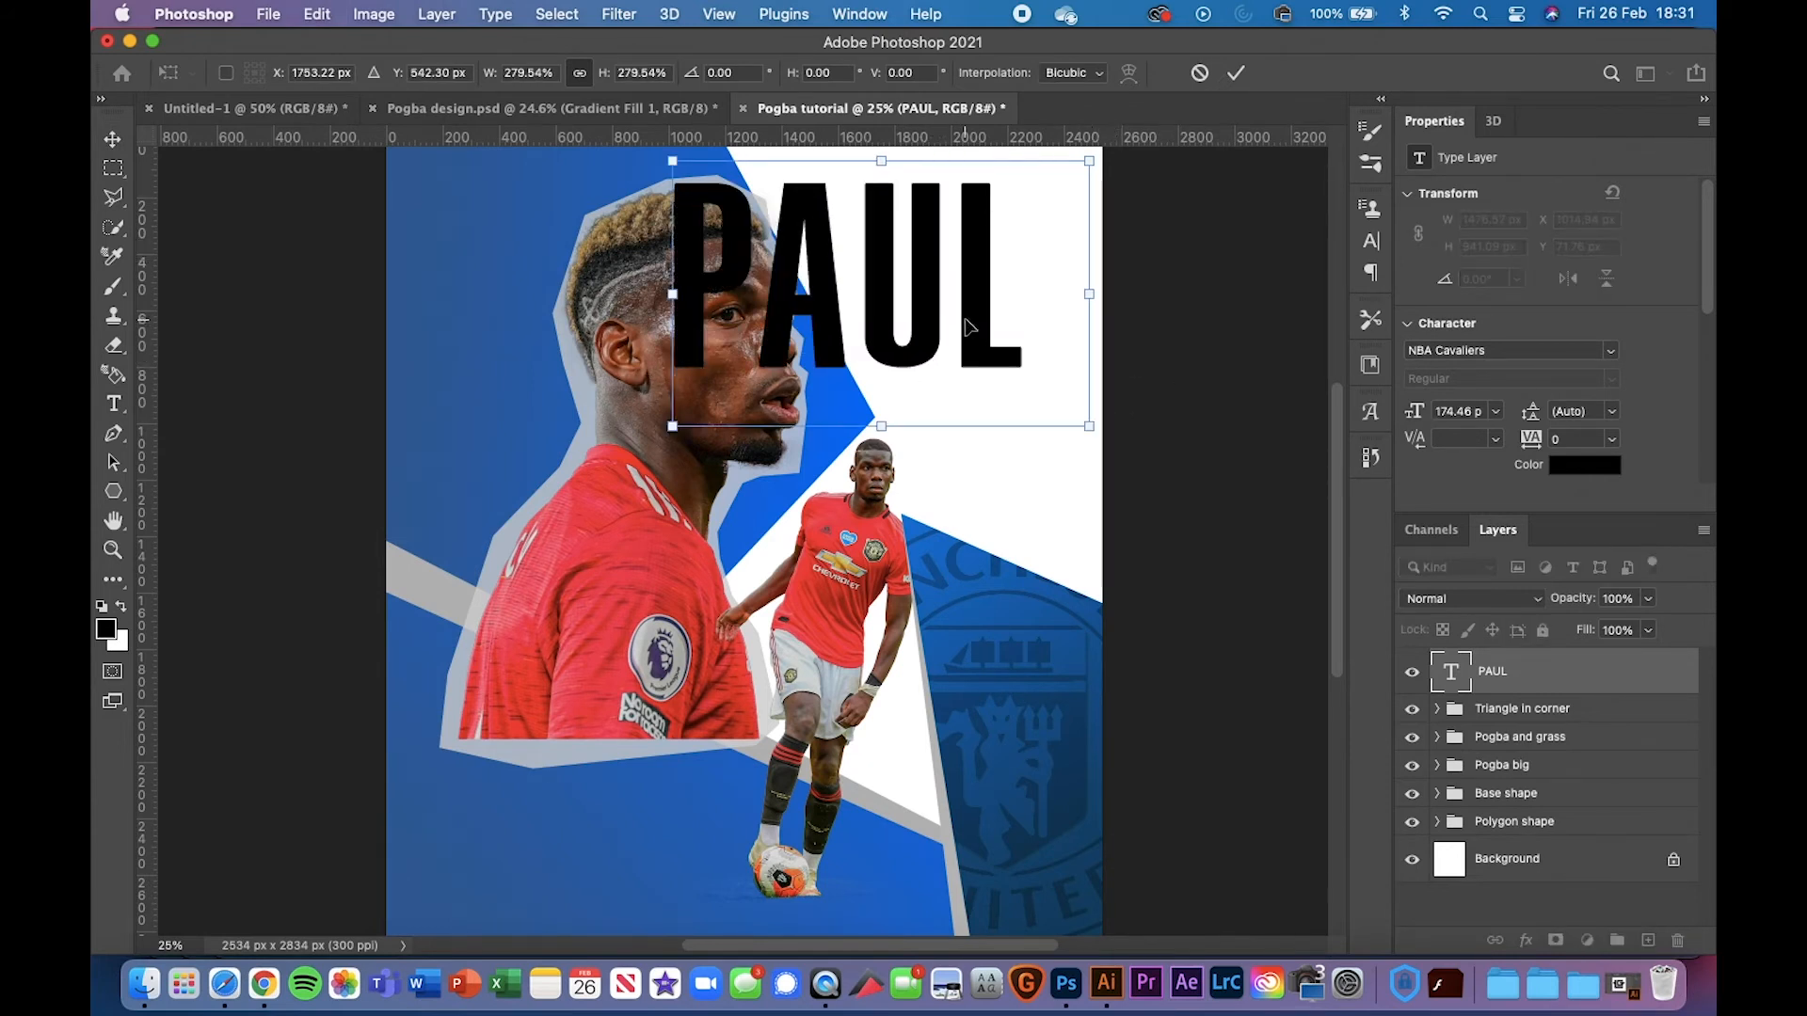
{"action": "left_click_drag", "start_coordinate": [1007, 319], "coordinate": [1084, 309]}
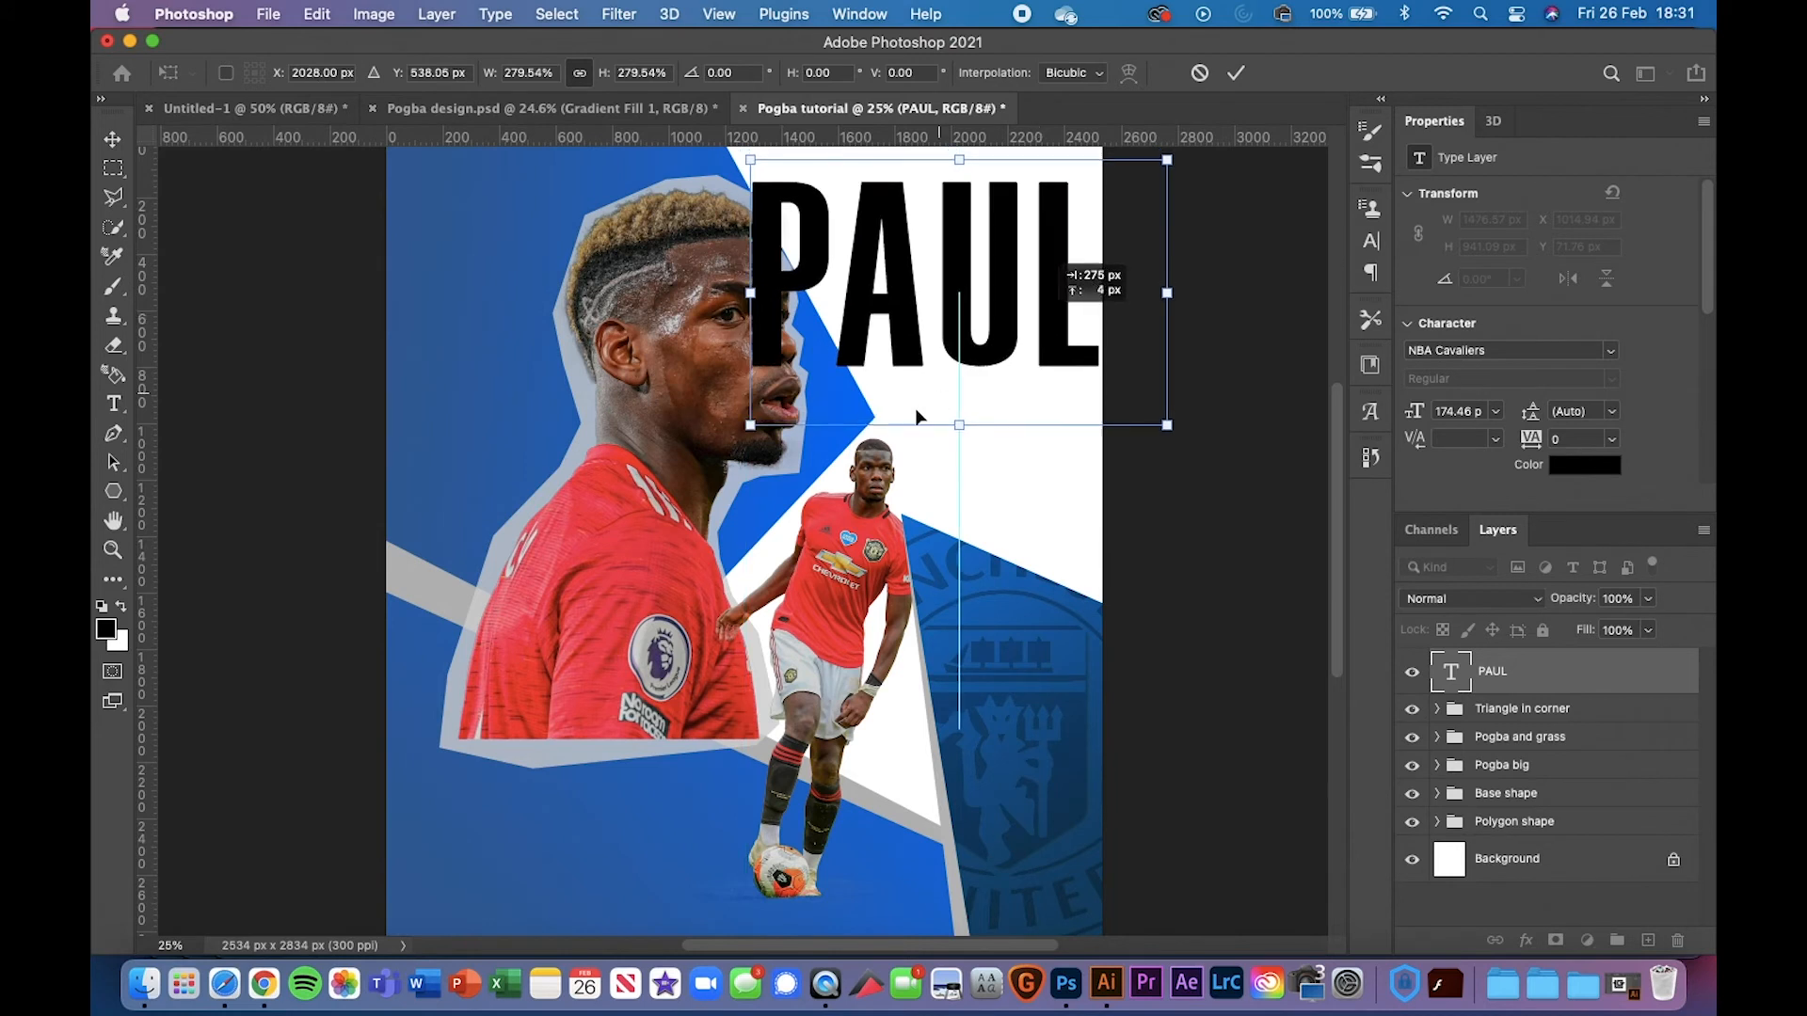
{"action": "left_click_drag", "start_coordinate": [751, 426], "coordinate": [782, 405]}
{"action": "left_click", "coordinate": [535, 100]}
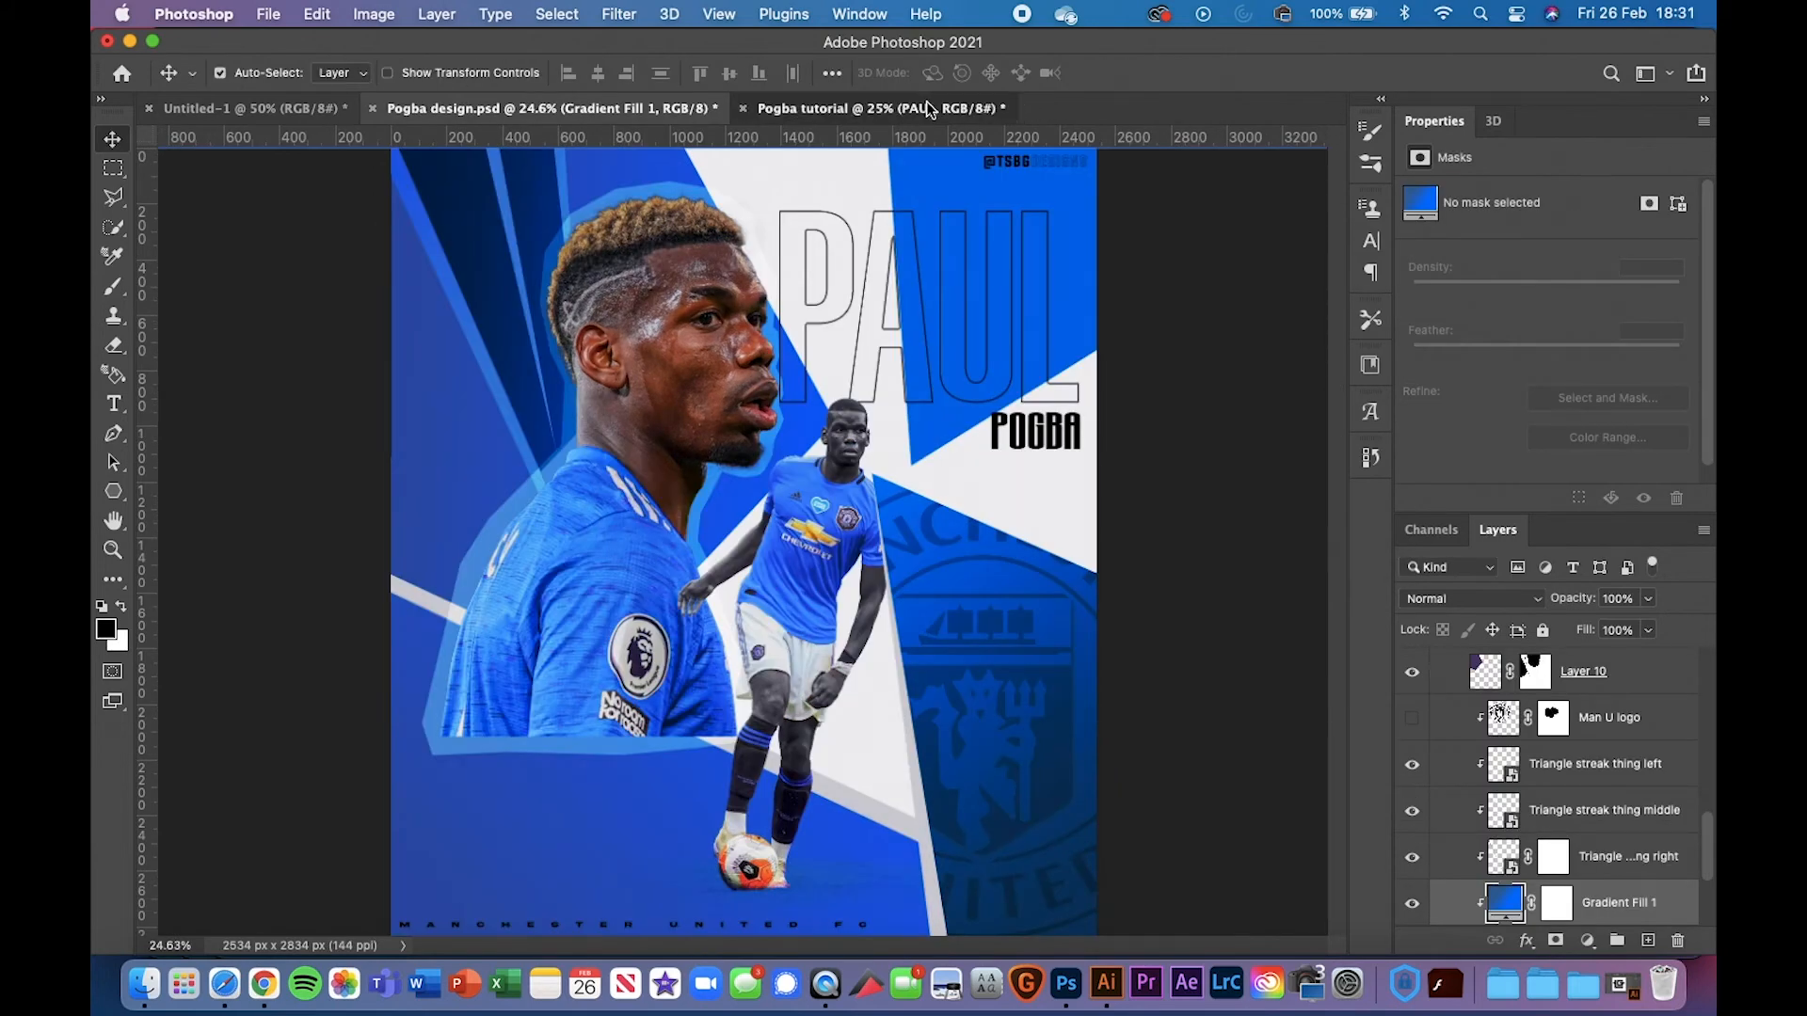
{"action": "left_click", "coordinate": [962, 123]}
Resize PAUL to about 181%, stretch it taller and move it down about 128 px
{"action": "key", "text": "super+t"}
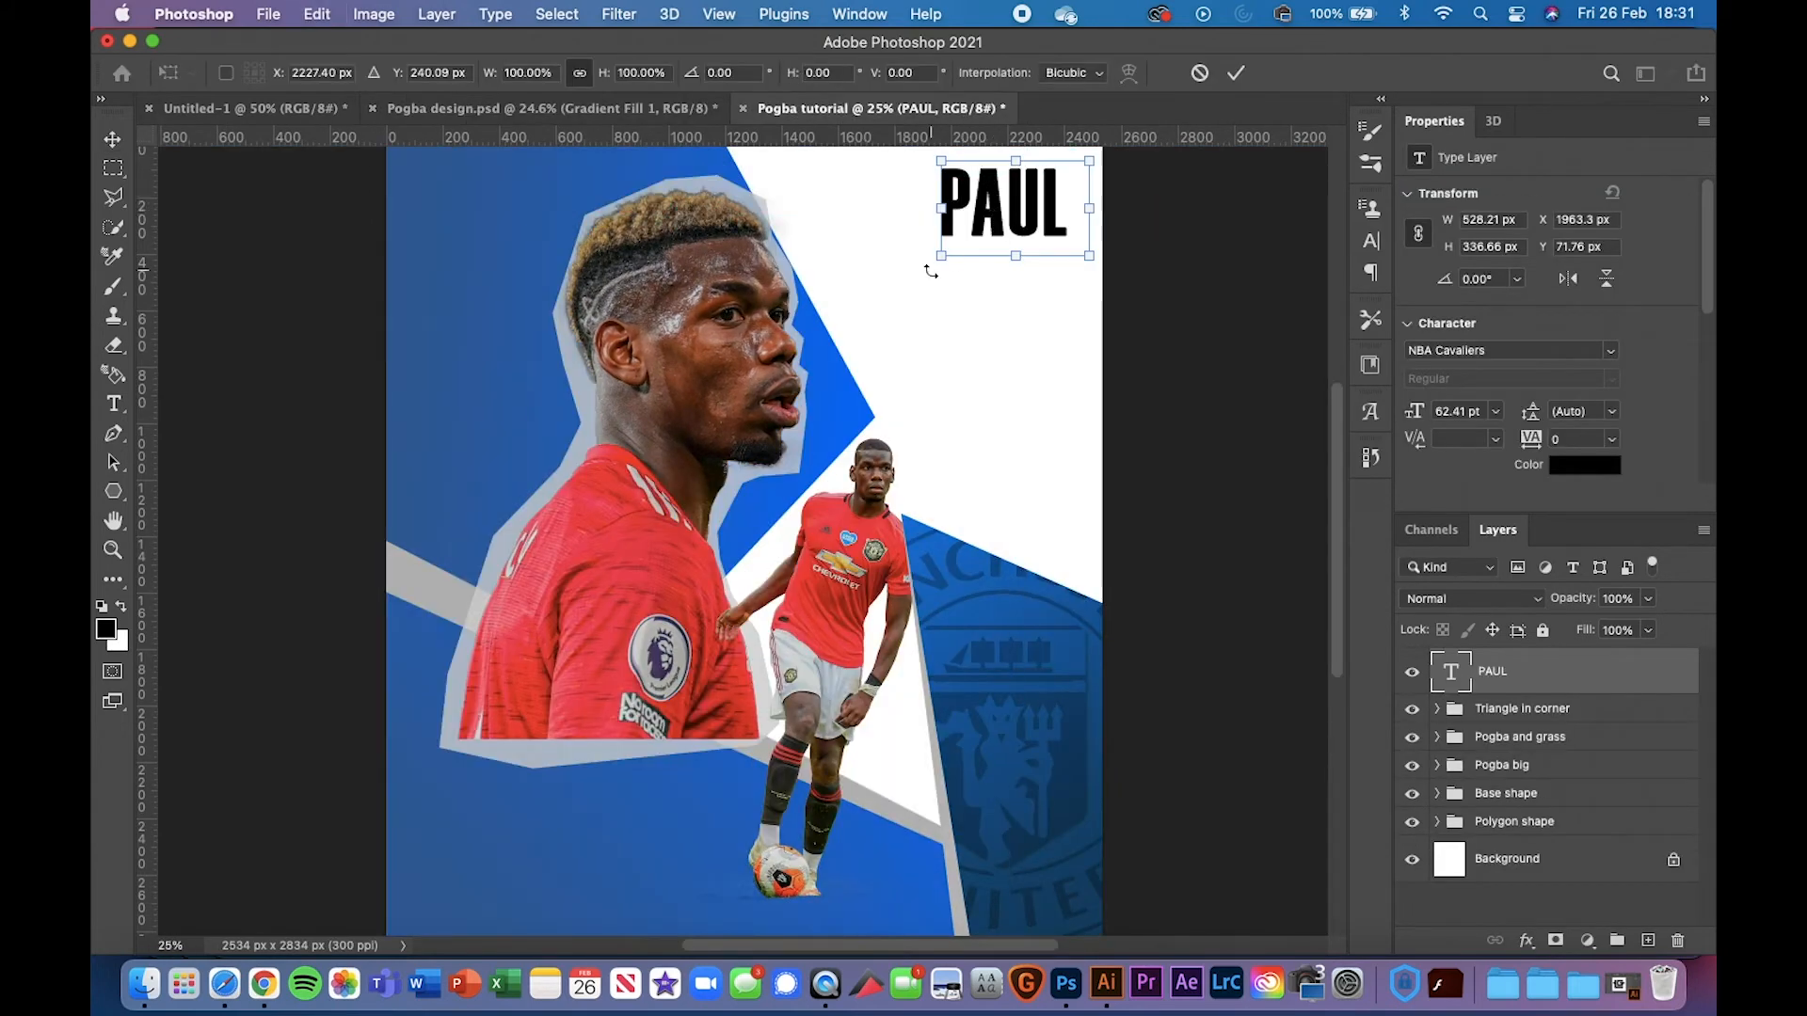
{"action": "left_click_drag", "start_coordinate": [941, 256], "coordinate": [820, 332]}
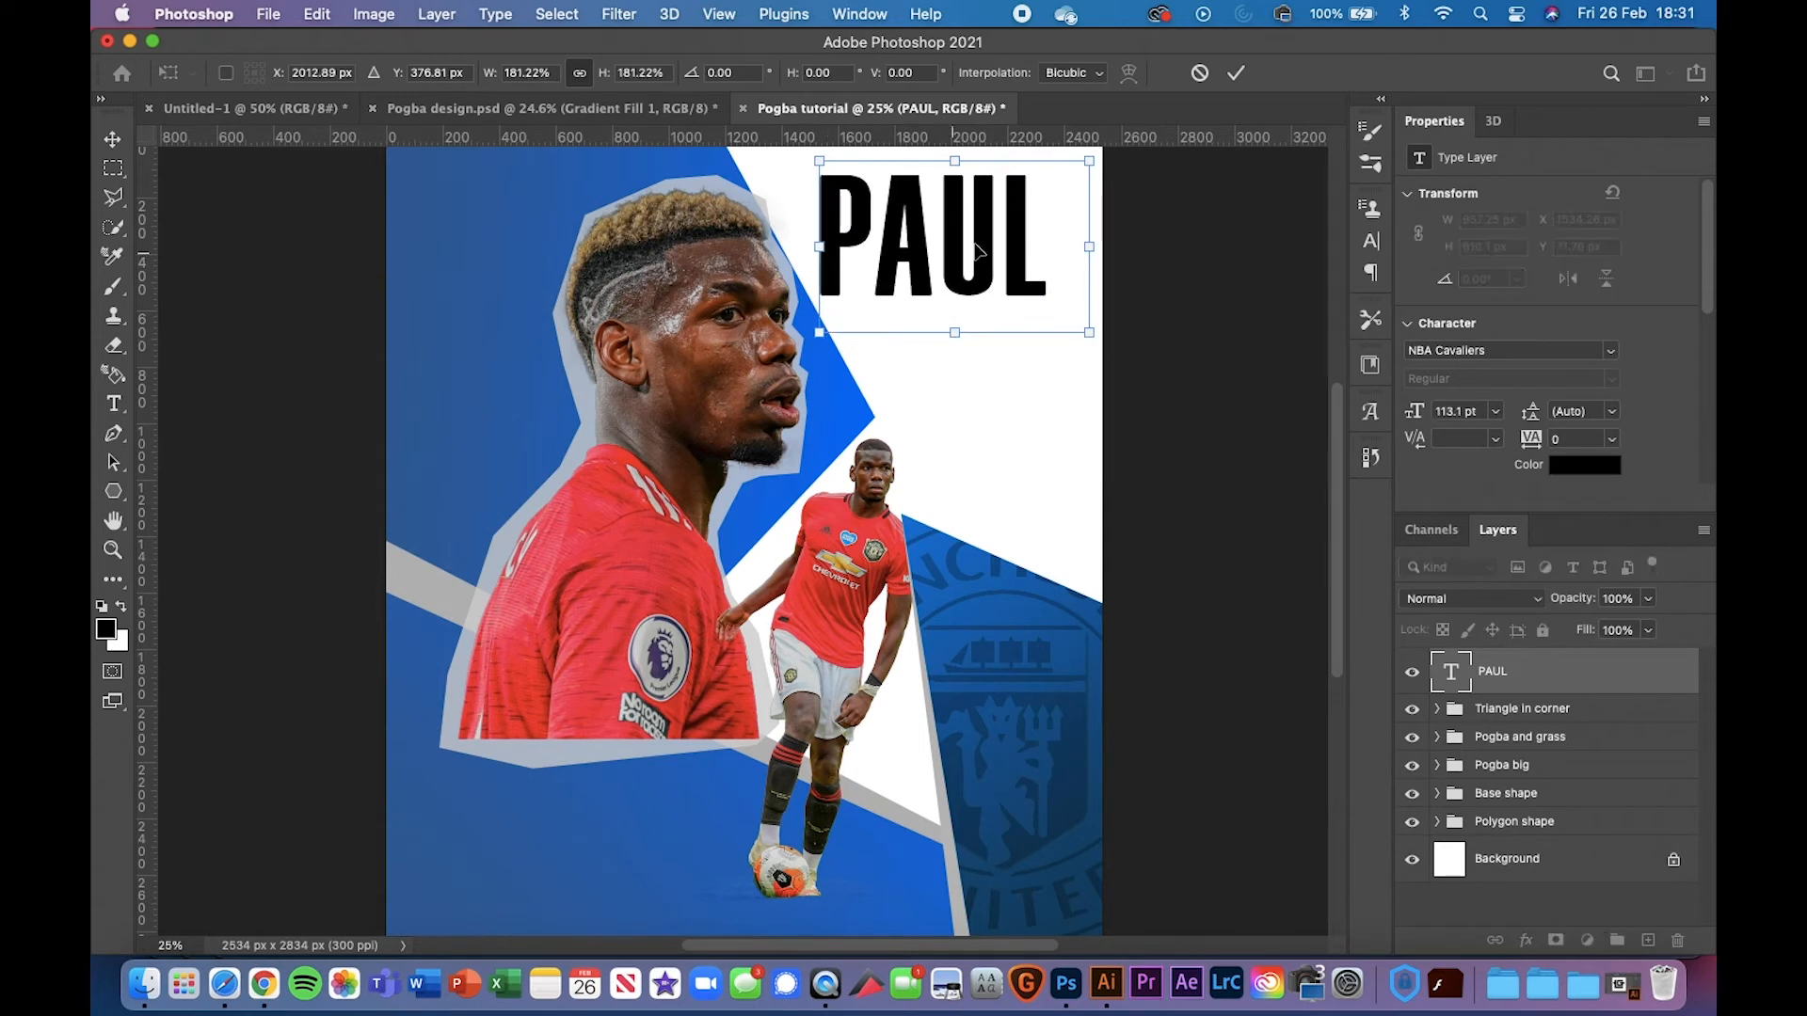
{"action": "left_click_drag", "start_coordinate": [1029, 277], "coordinate": [1048, 302]}
{"action": "mouse_move", "coordinate": [975, 357]}
{"action": "left_mouse_down"}
{"action": "mouse_move", "coordinate": [981, 406]}
{"action": "mouse_move", "coordinate": [975, 387]}
{"action": "left_mouse_up"}
{"action": "left_click_drag", "start_coordinate": [1051, 304], "coordinate": [1063, 339]}
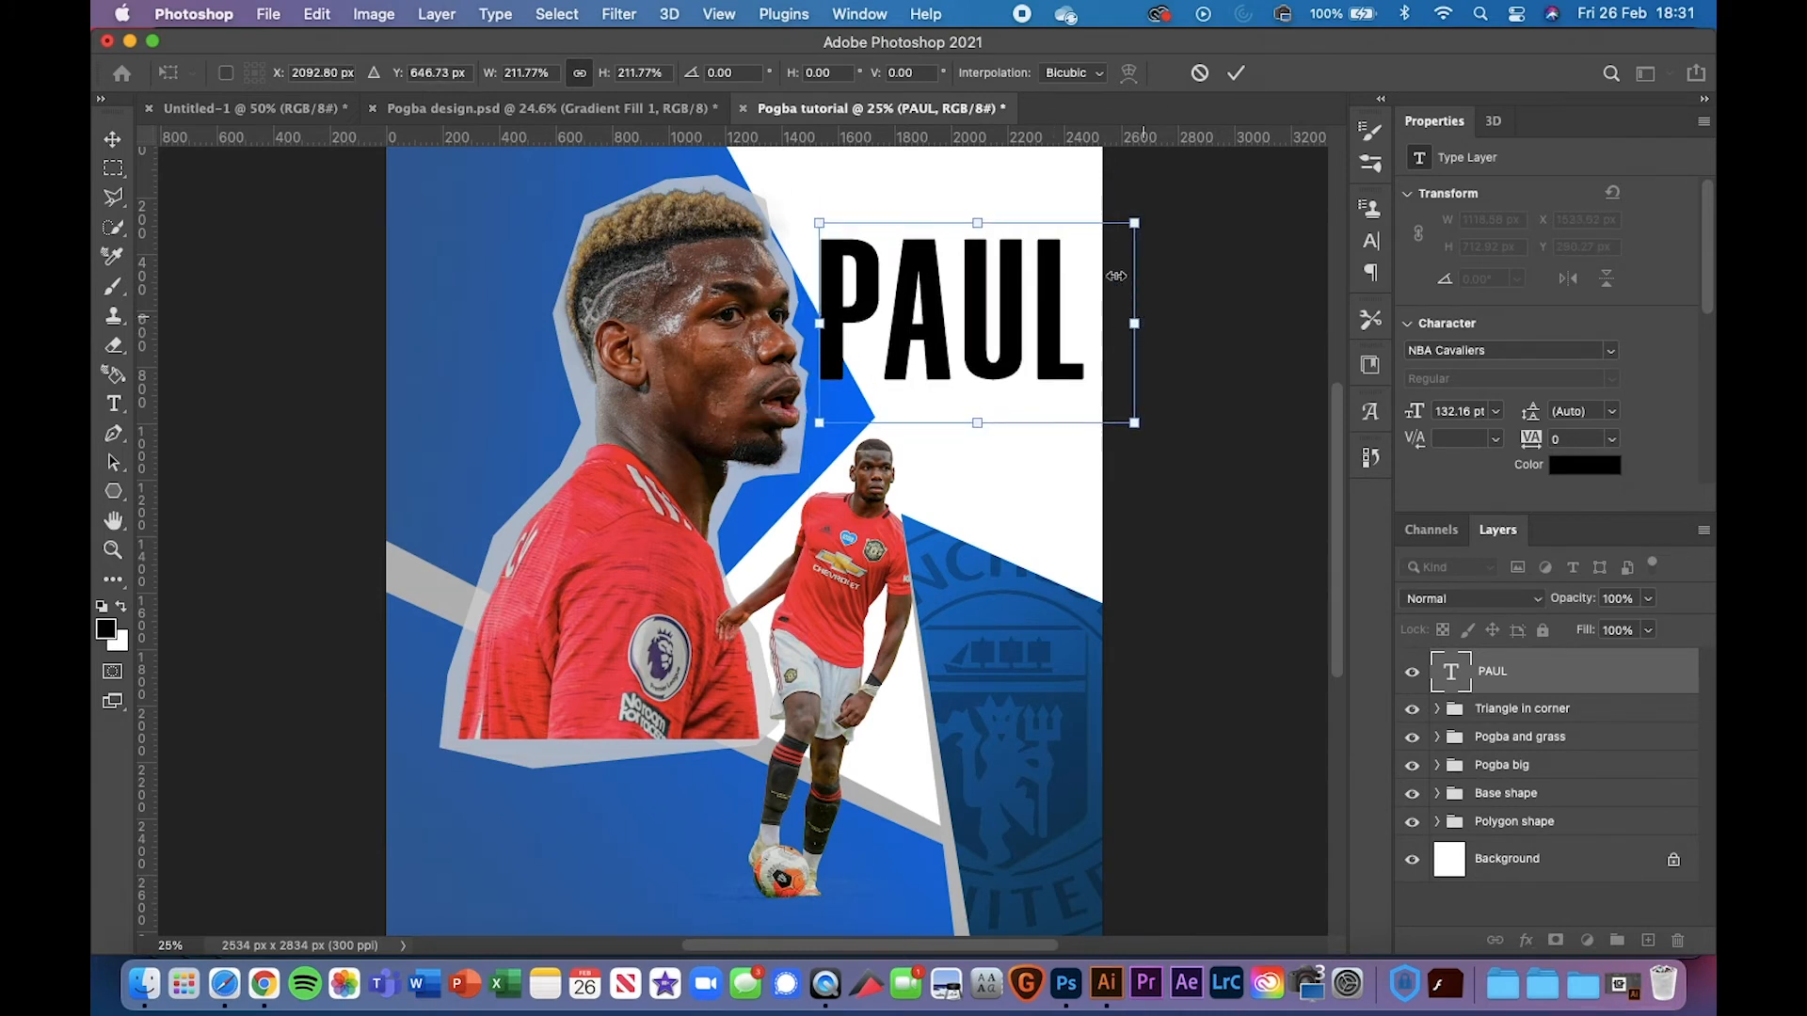
{"action": "key", "text": "Return"}
After checking the reference, stretch PAUL taller toward the poster's top edge
{"action": "left_click", "coordinate": [653, 106]}
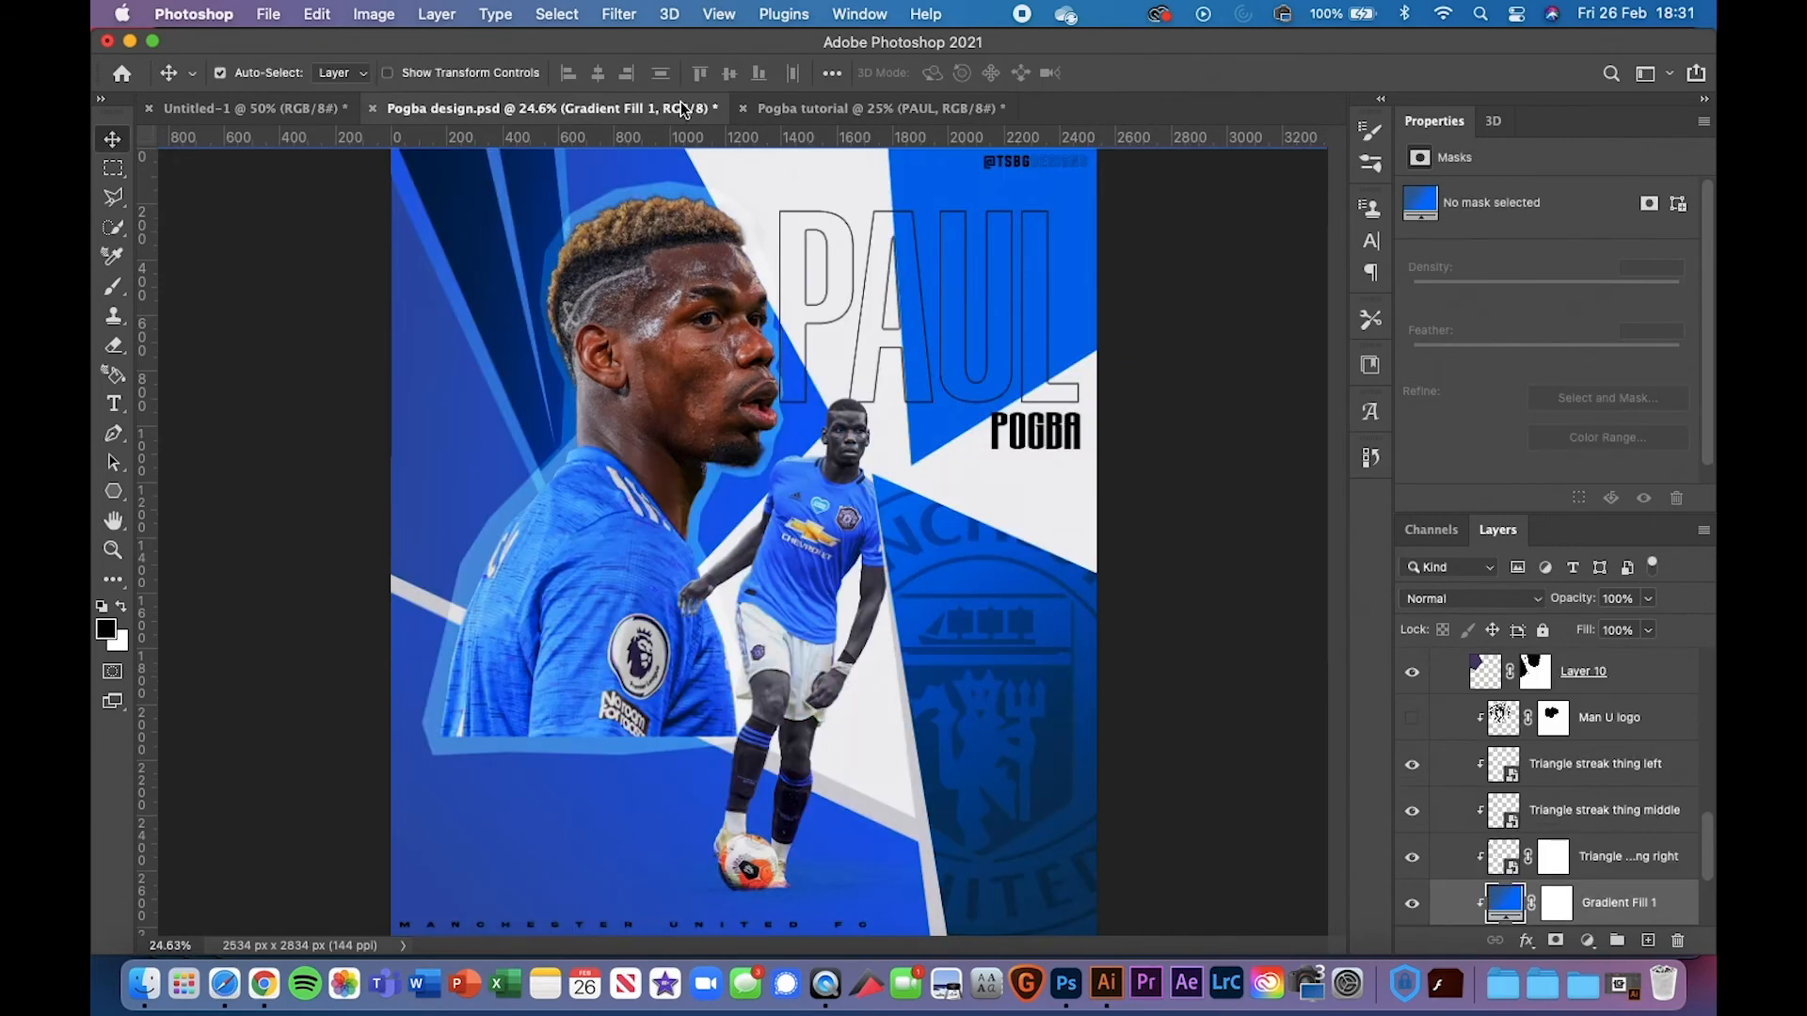
{"action": "left_click", "coordinate": [919, 109]}
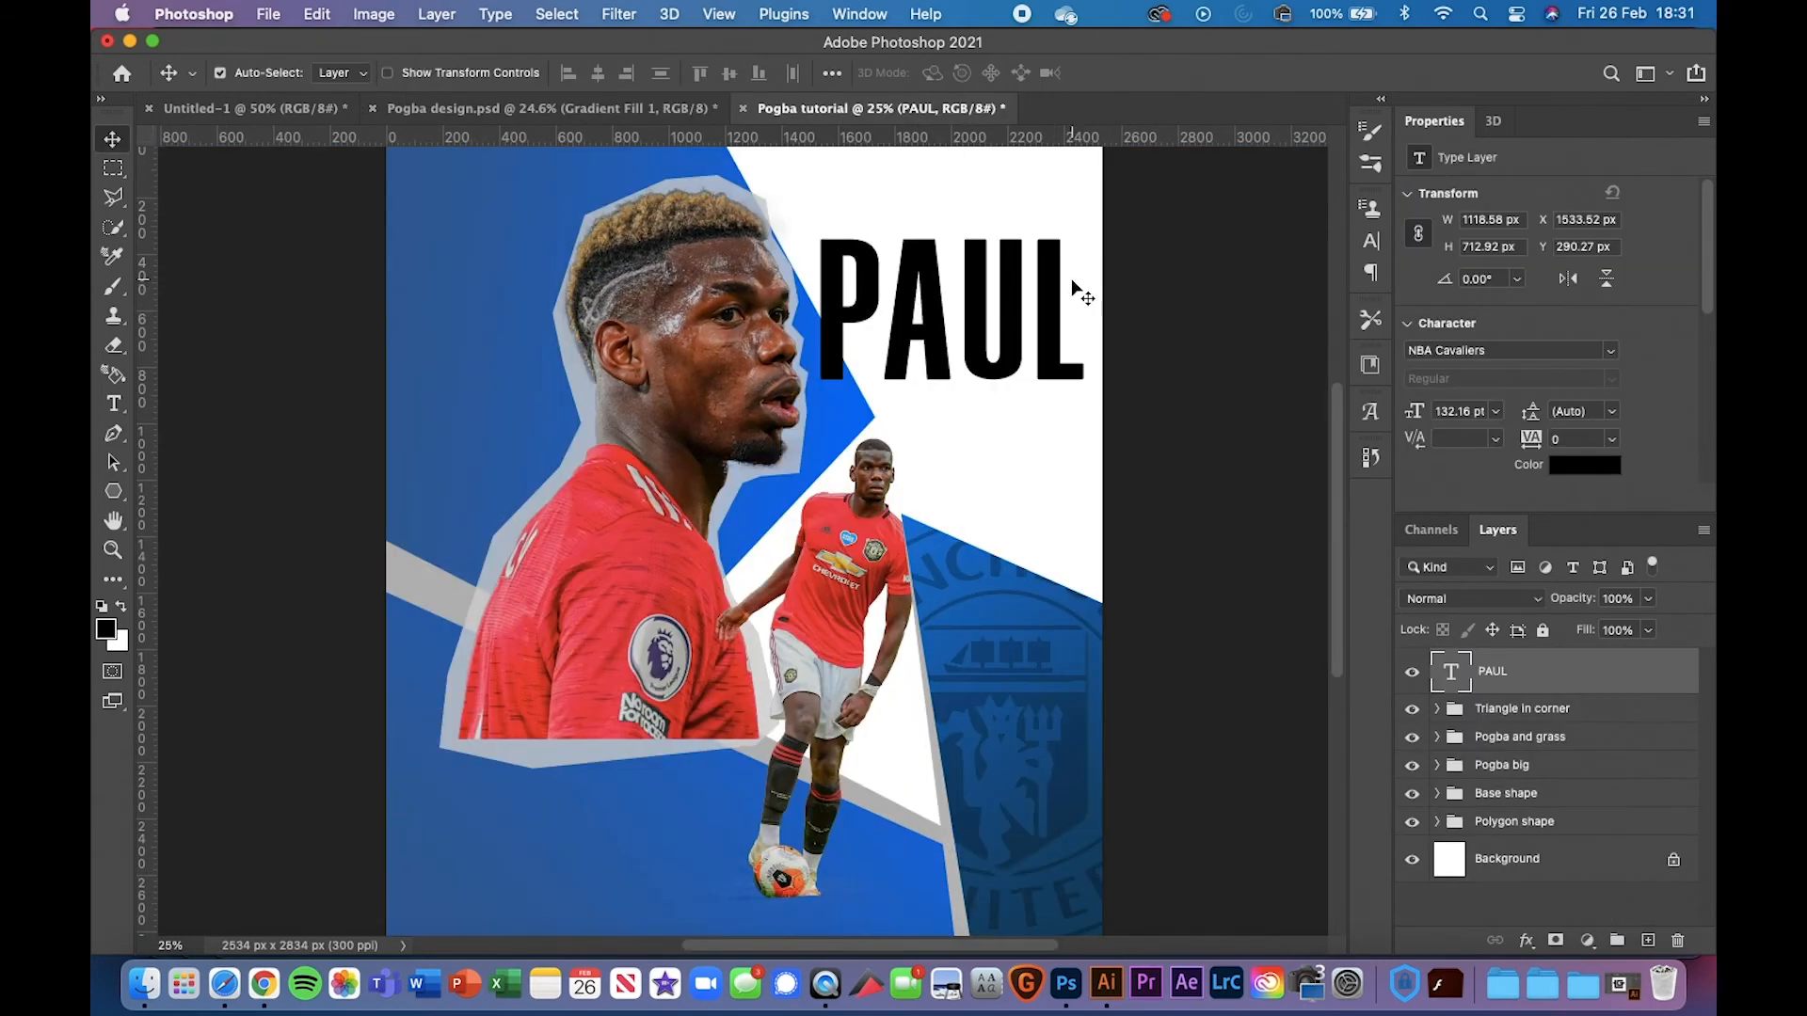
{"action": "key", "text": "super+t"}
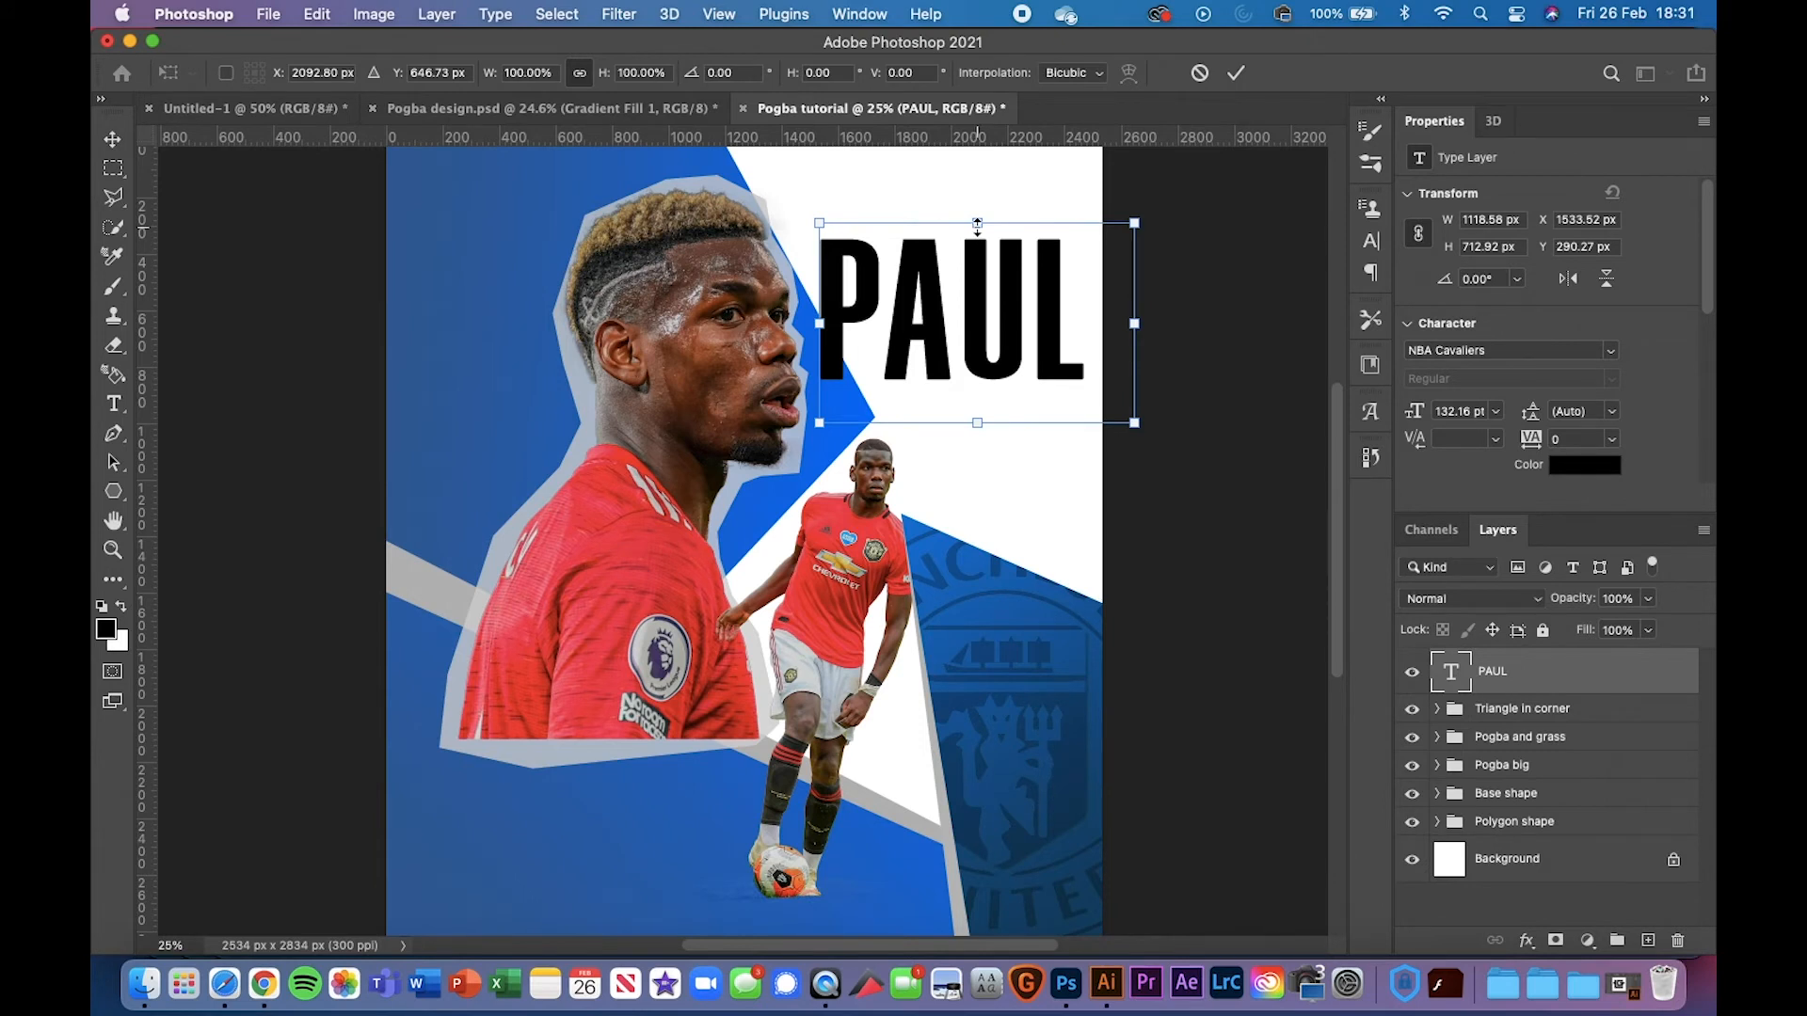
{"action": "left_click_drag", "start_coordinate": [978, 224], "coordinate": [975, 181]}
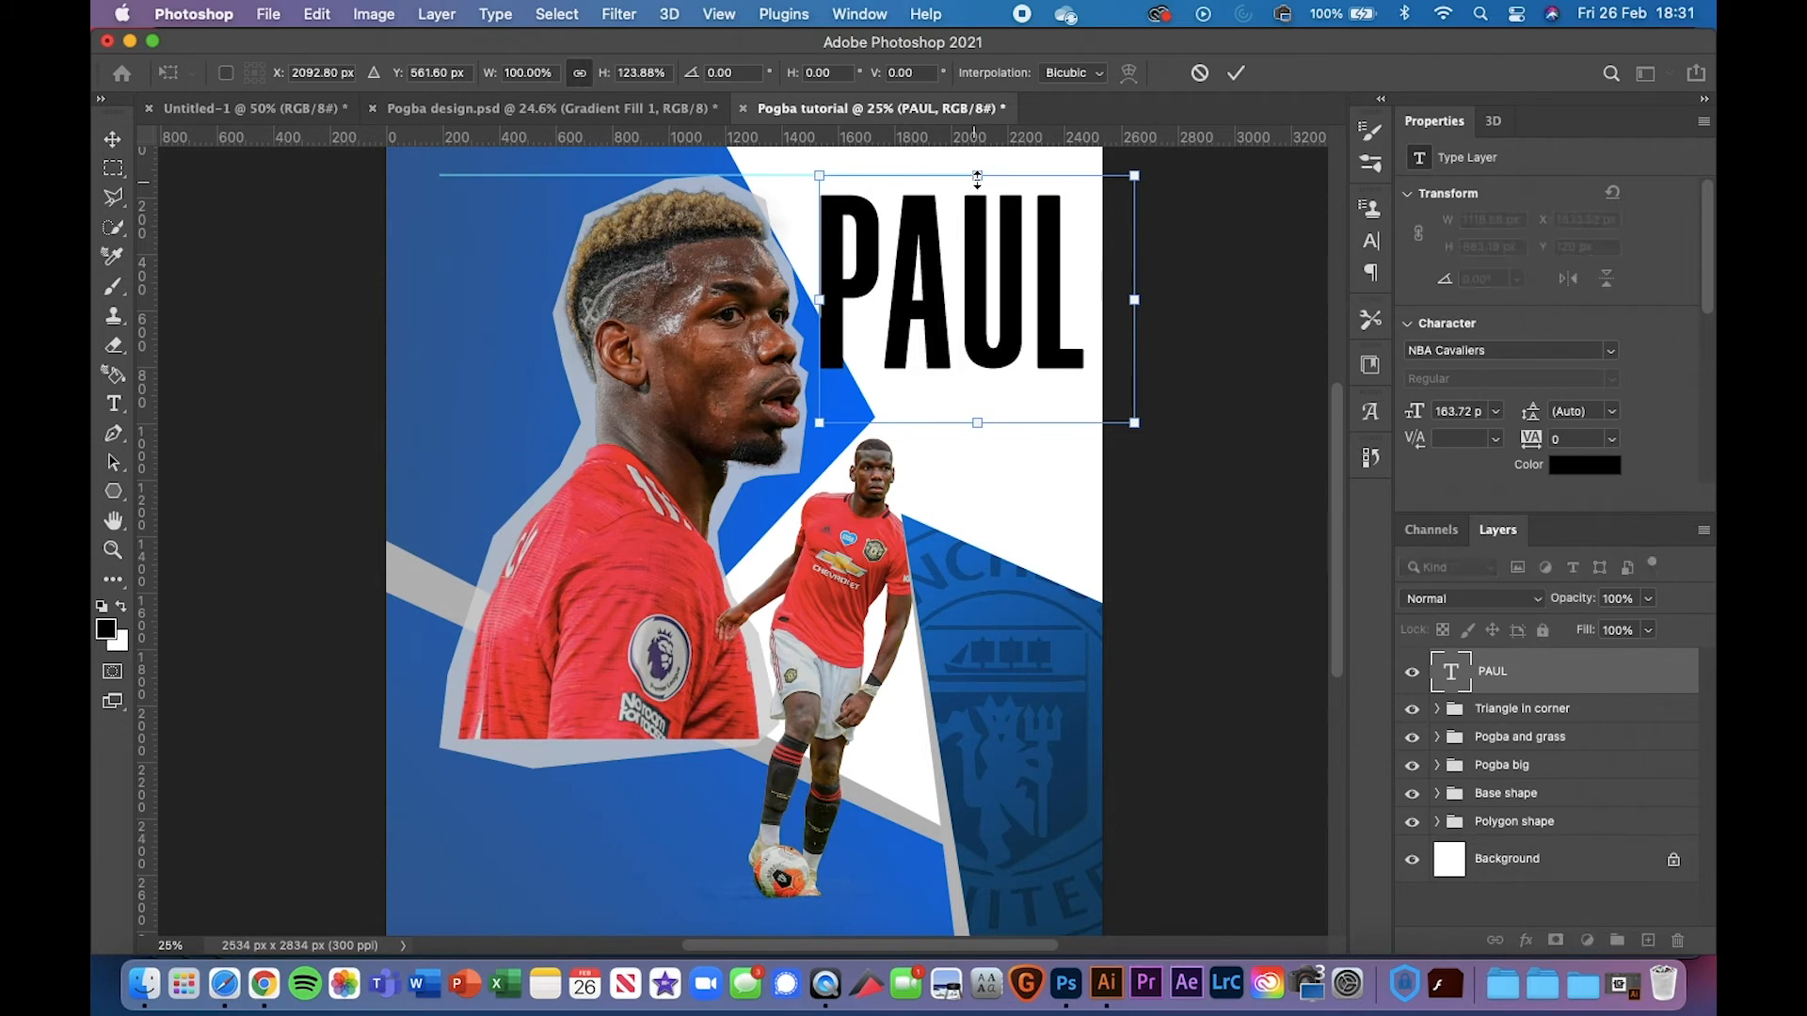
{"action": "key", "text": "Return"}
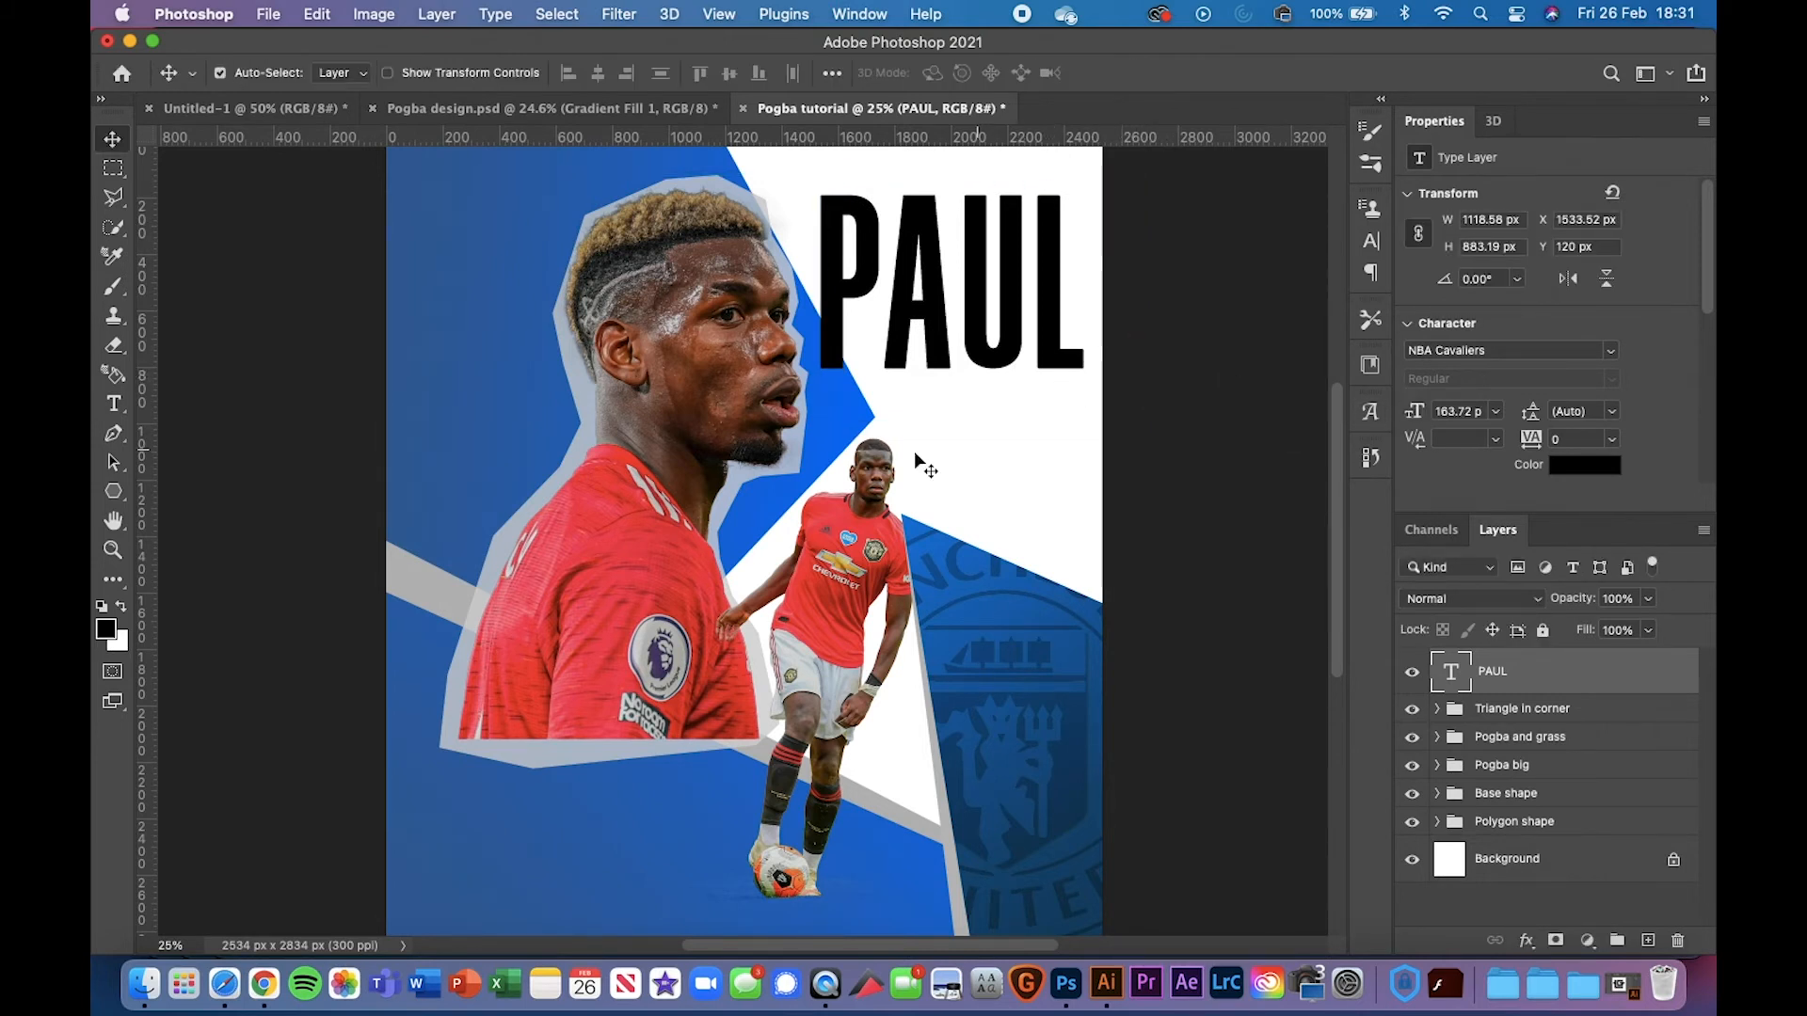
Try adding text on PAUL and in a box below it, discarding both attempts
{"action": "left_click", "coordinate": [114, 403]}
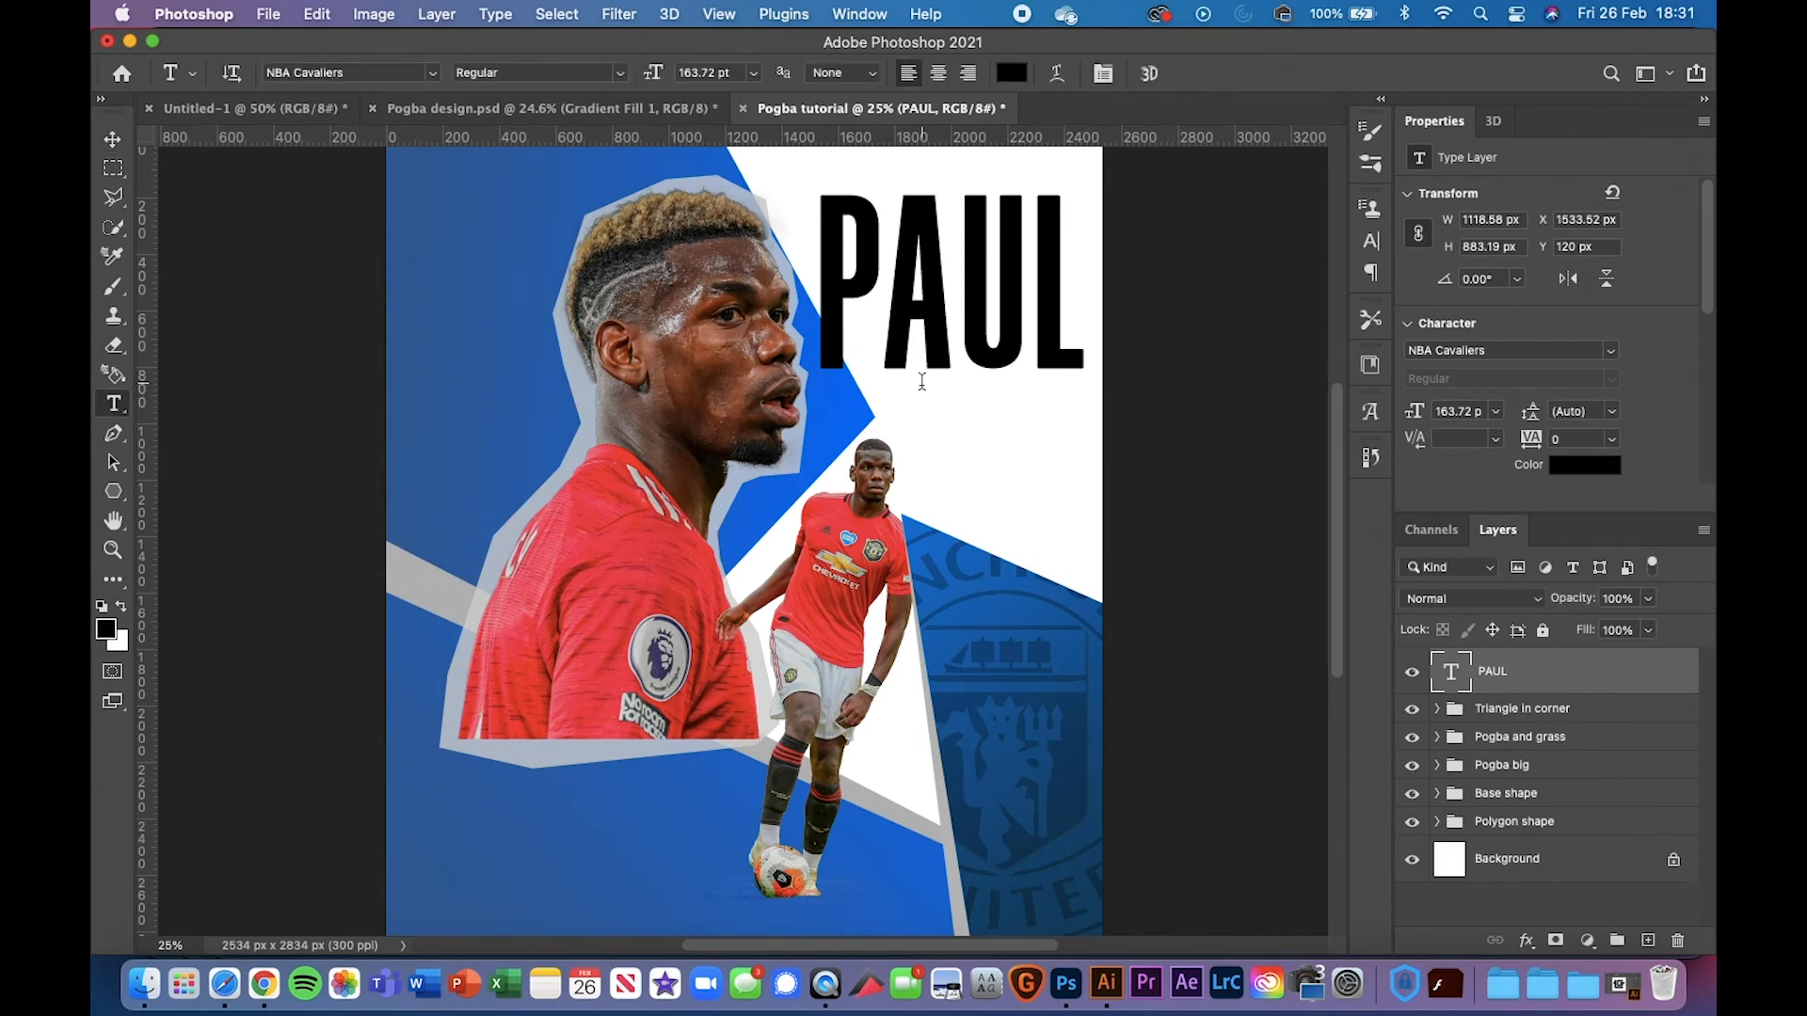
{"action": "left_click_drag", "start_coordinate": [921, 390], "coordinate": [994, 396]}
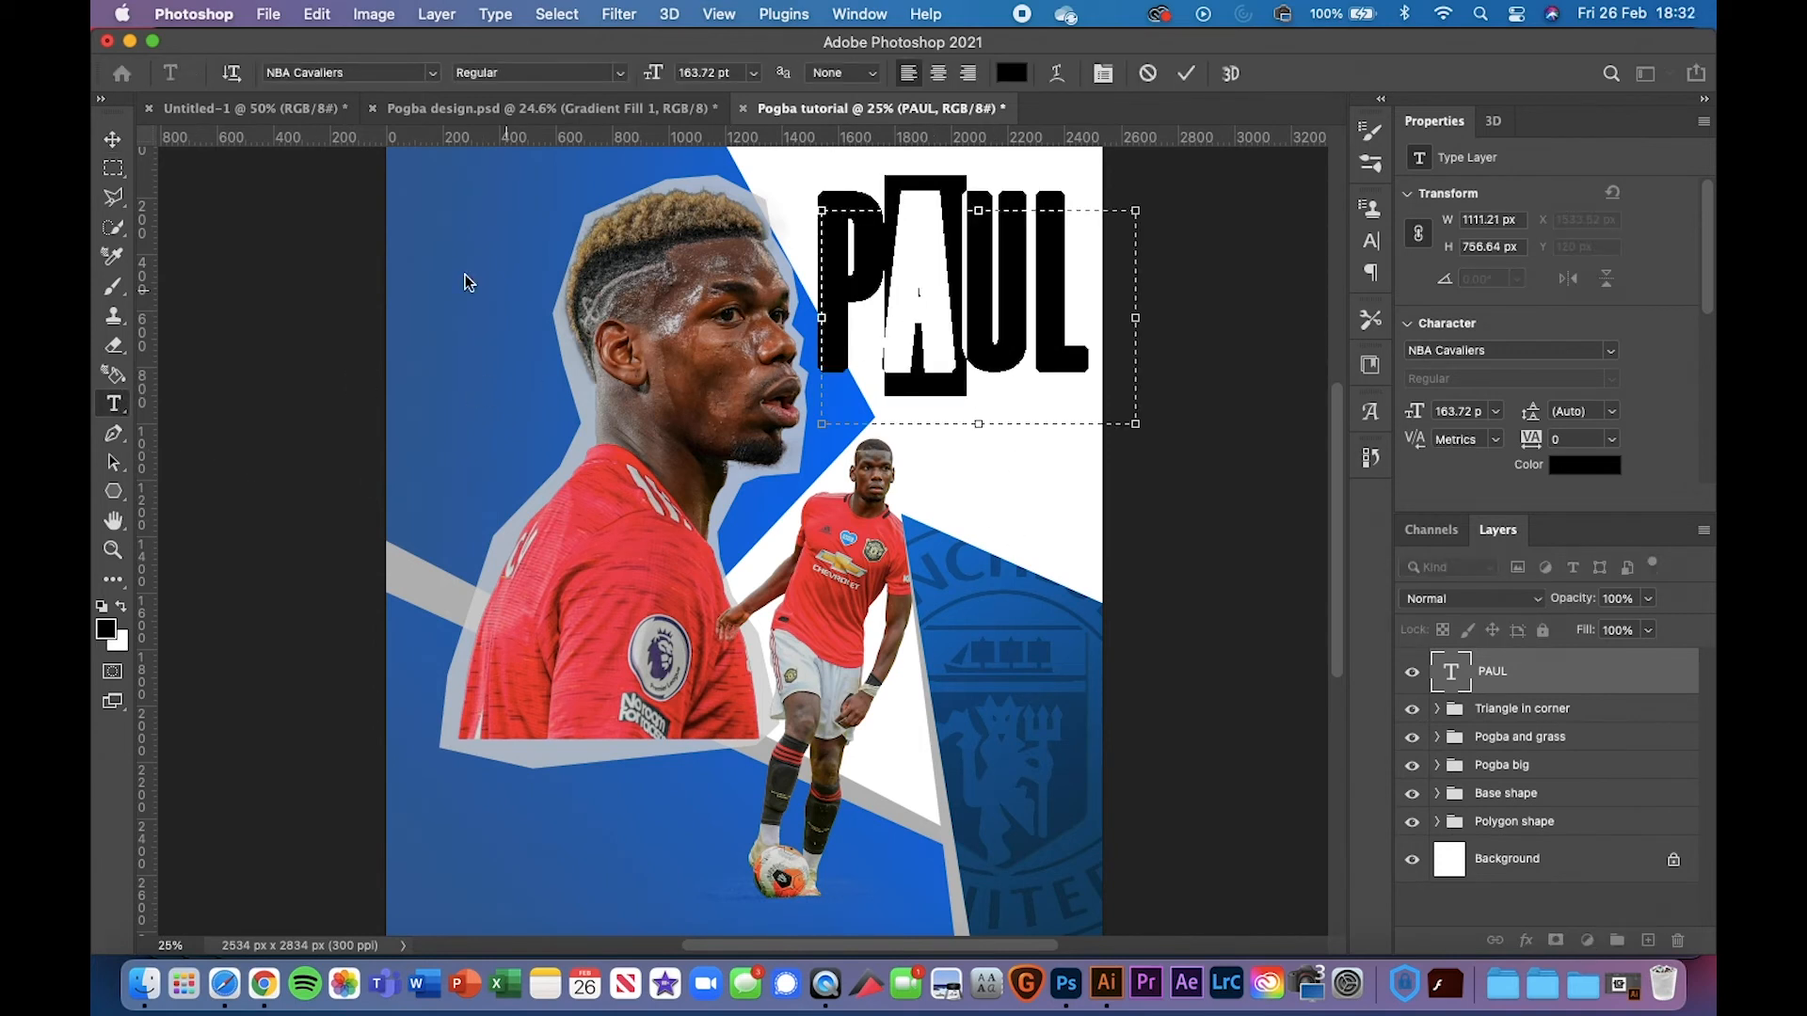
{"action": "left_click", "coordinate": [112, 138]}
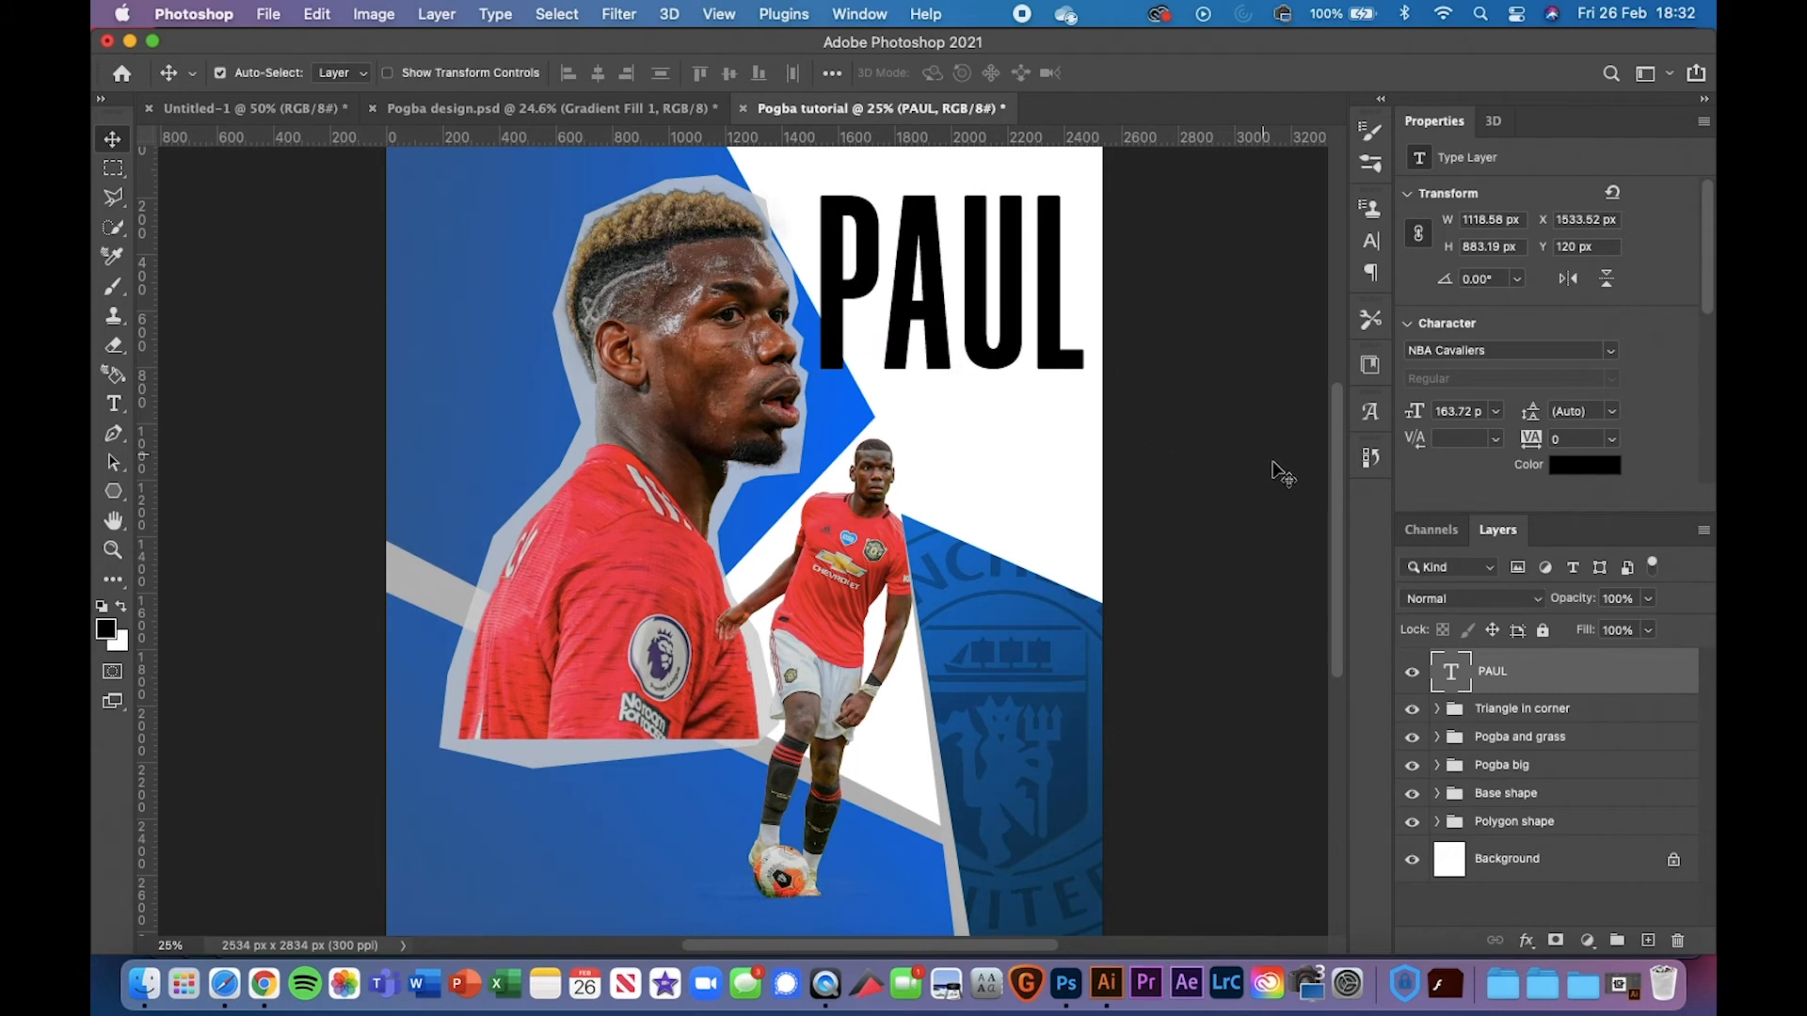
{"action": "left_click", "coordinate": [113, 410]}
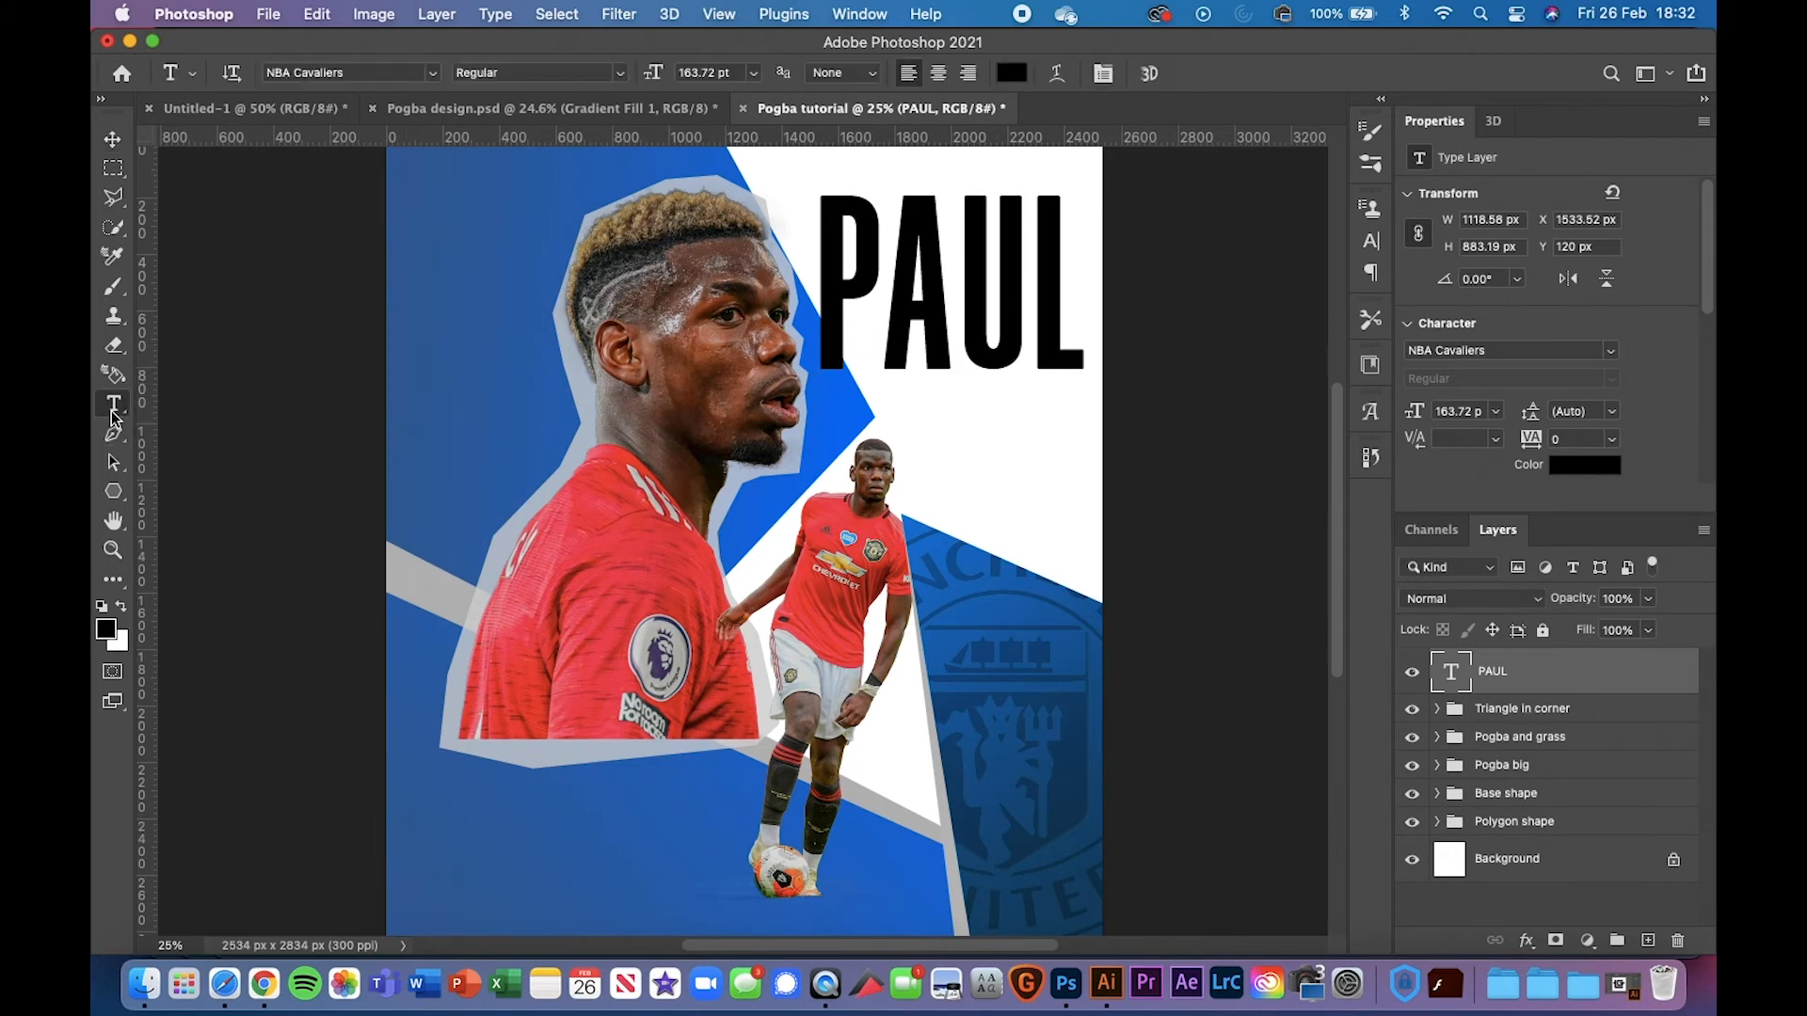
{"action": "left_click_drag", "start_coordinate": [901, 424], "coordinate": [1079, 482]}
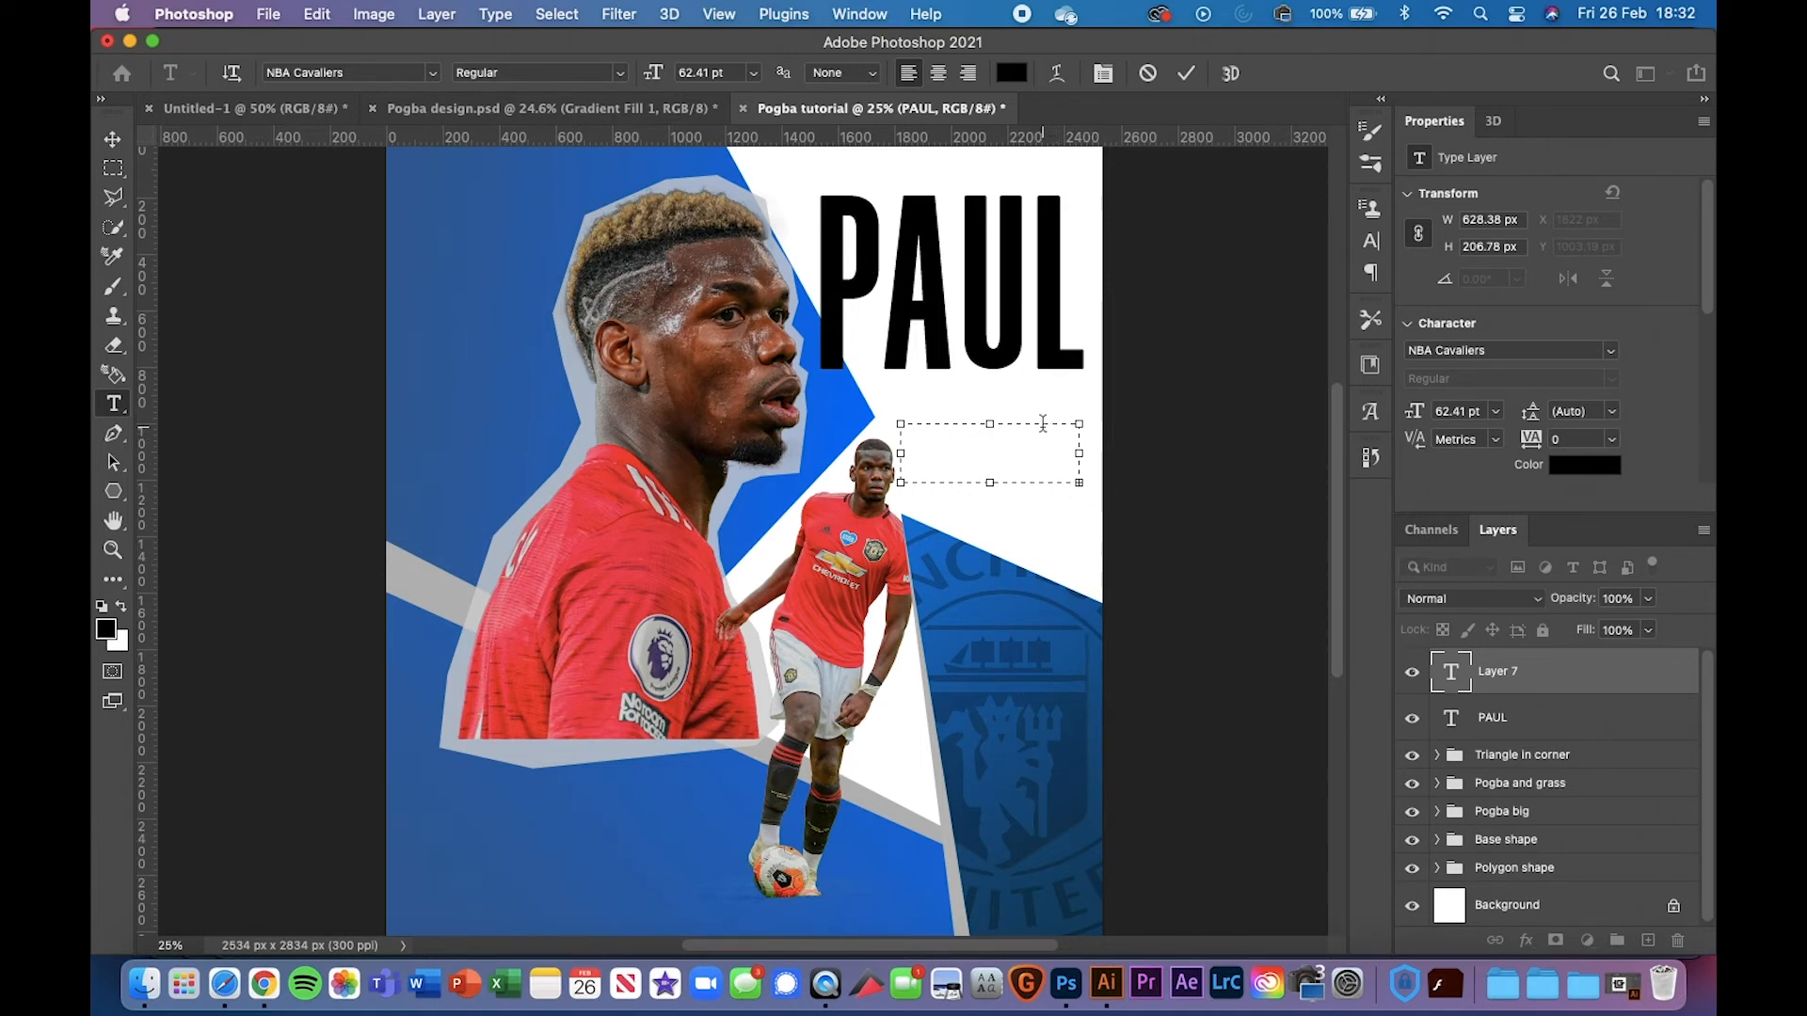
{"action": "left_click", "coordinate": [112, 139]}
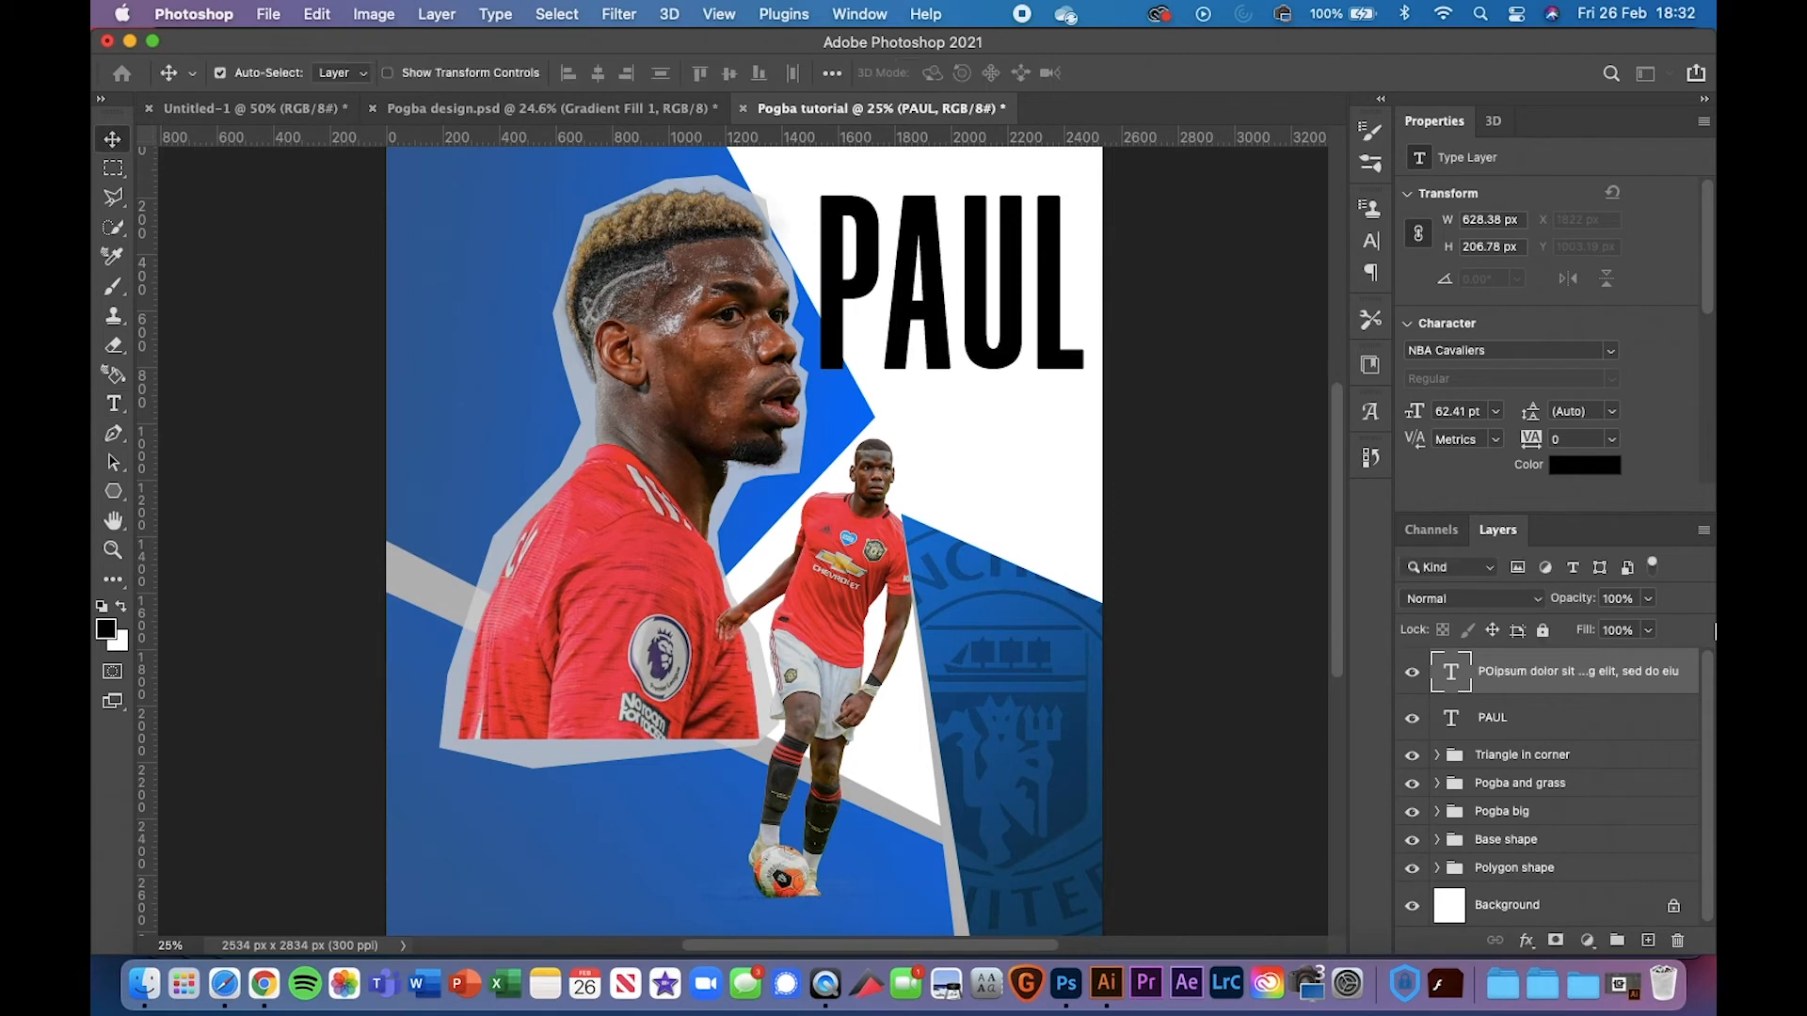
Type a new 'POGBA' text line below the PAUL title
{"action": "left_click", "coordinate": [113, 403]}
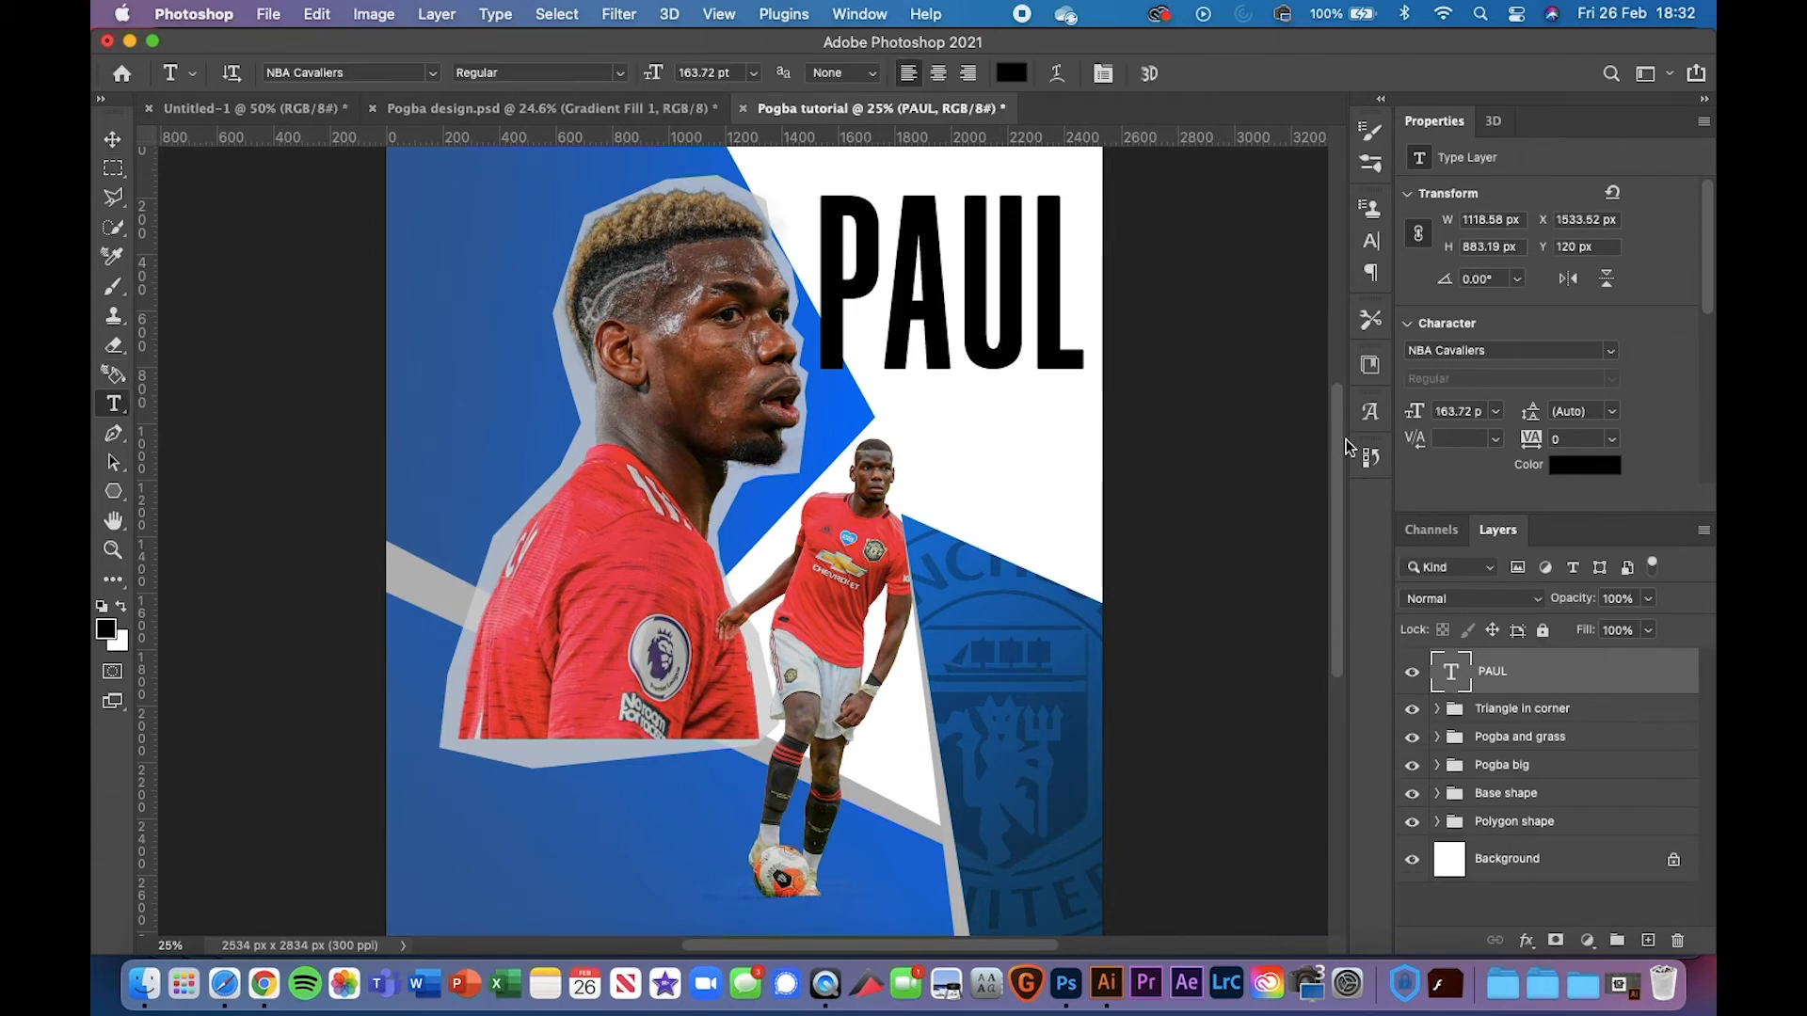
{"action": "left_click", "coordinate": [926, 454]}
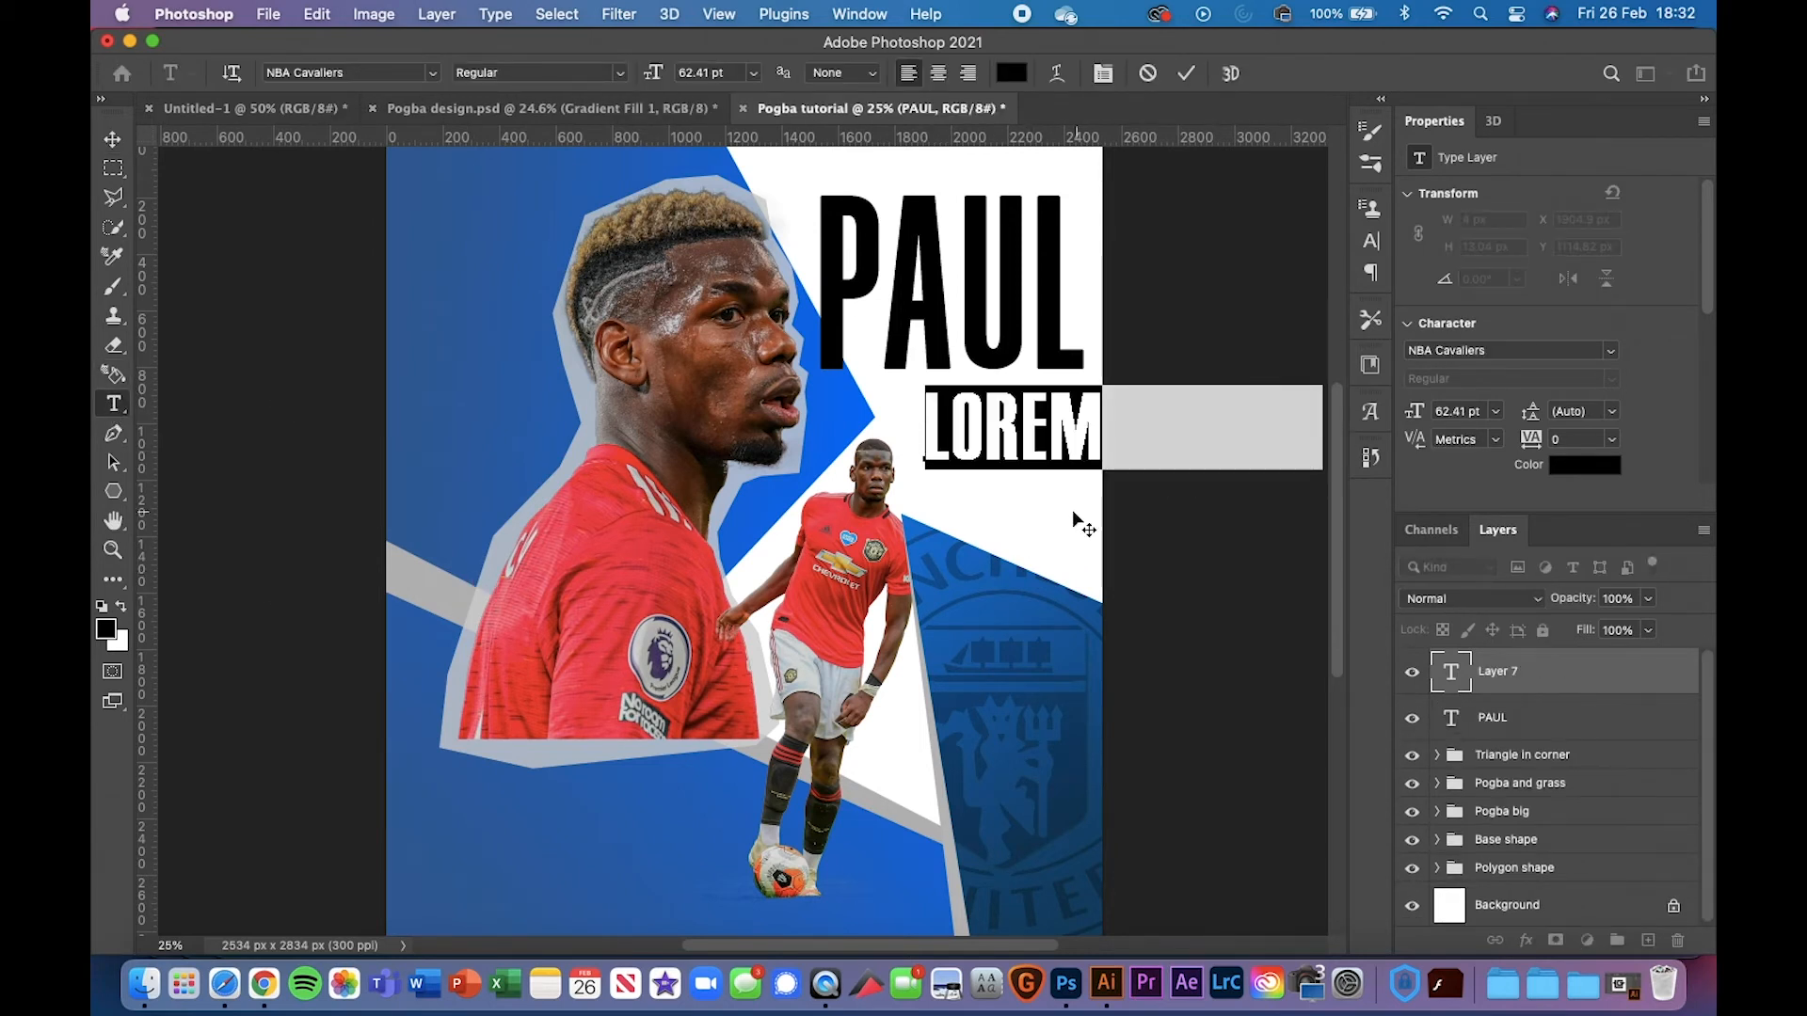
{"action": "type", "text": "P"}
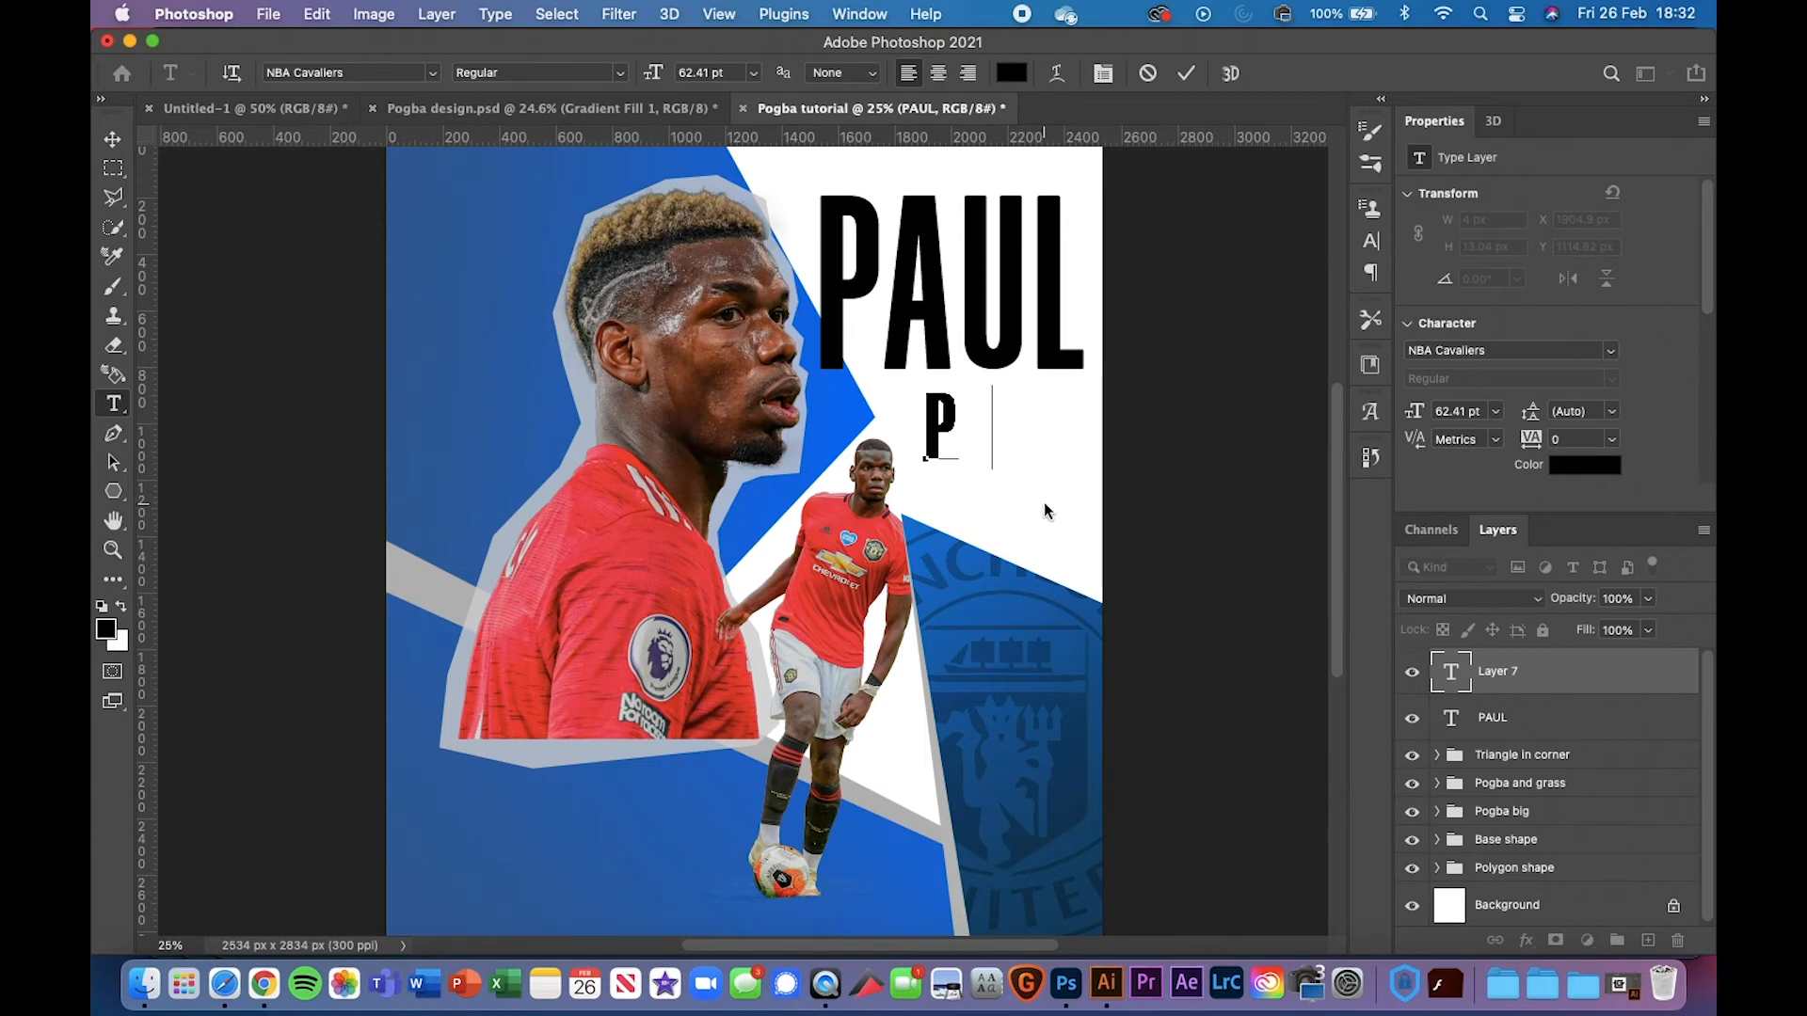
{"action": "type", "text": "OGBS"}
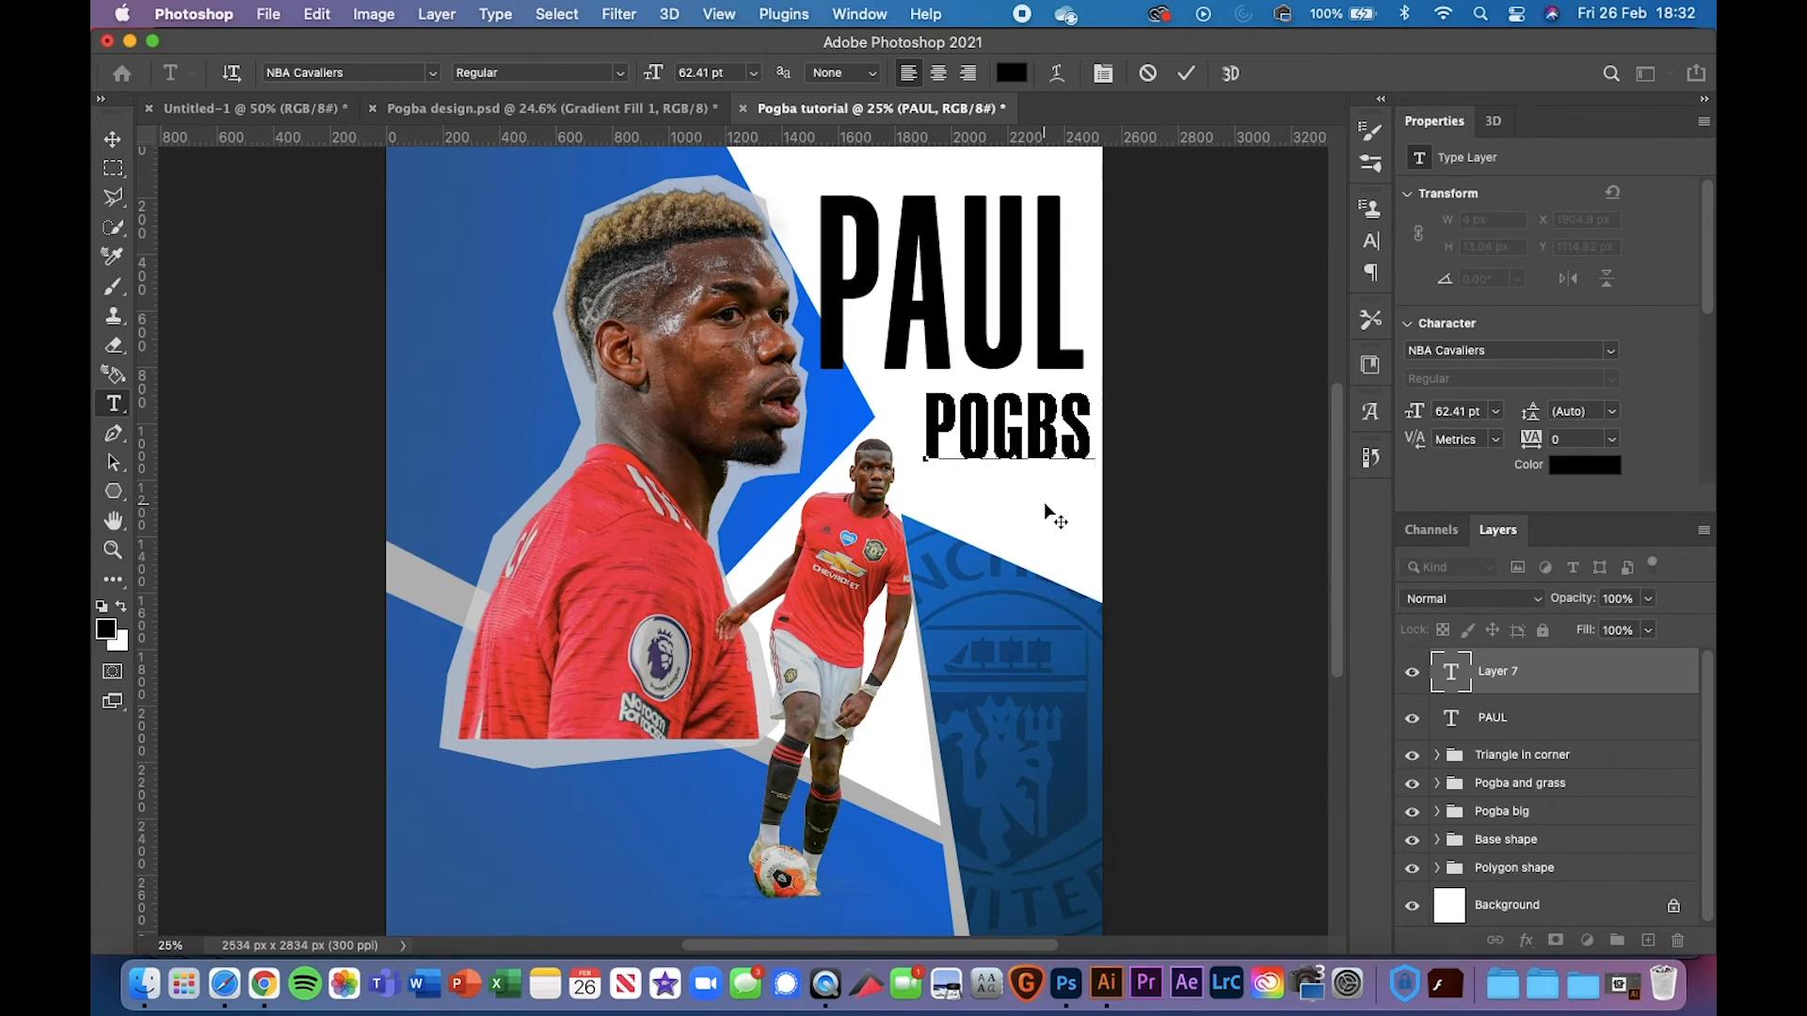
{"action": "key", "text": "BackSpace"}
{"action": "type", "text": "A"}
Set the POGBA text's font to Sigana Condensed
{"action": "double_click", "coordinate": [964, 442]}
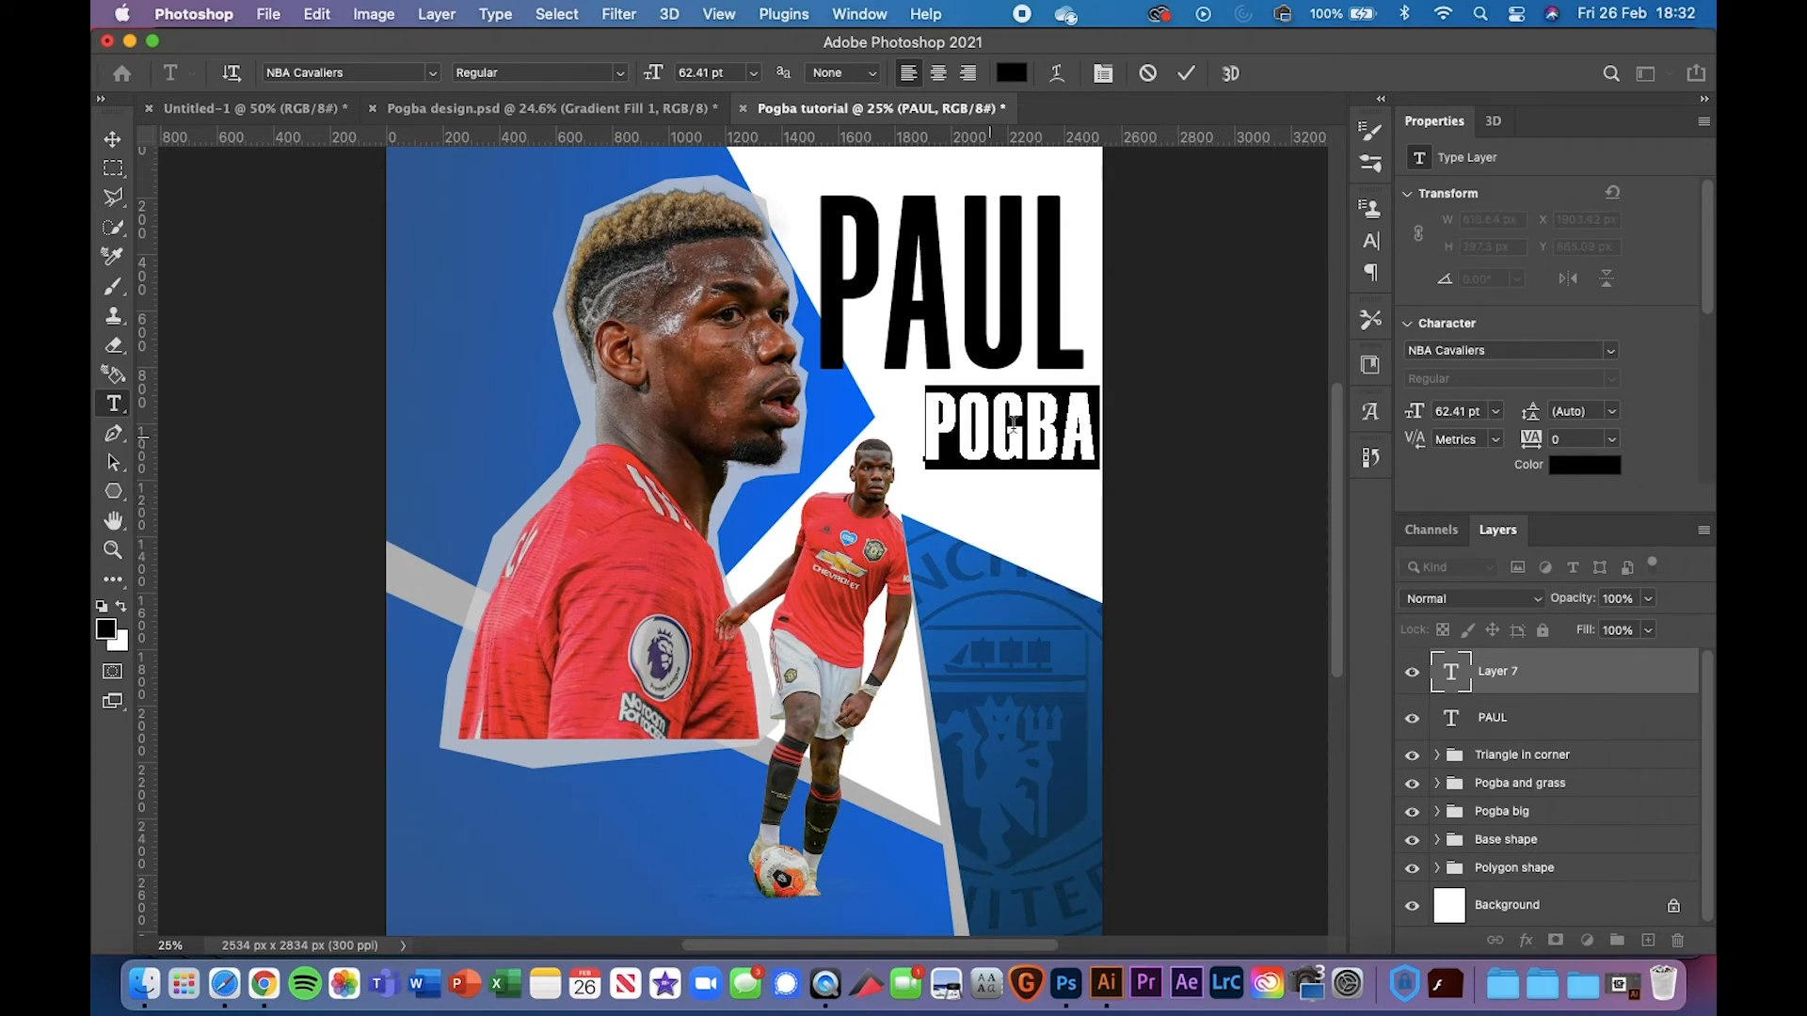
{"action": "left_click", "coordinate": [1567, 348]}
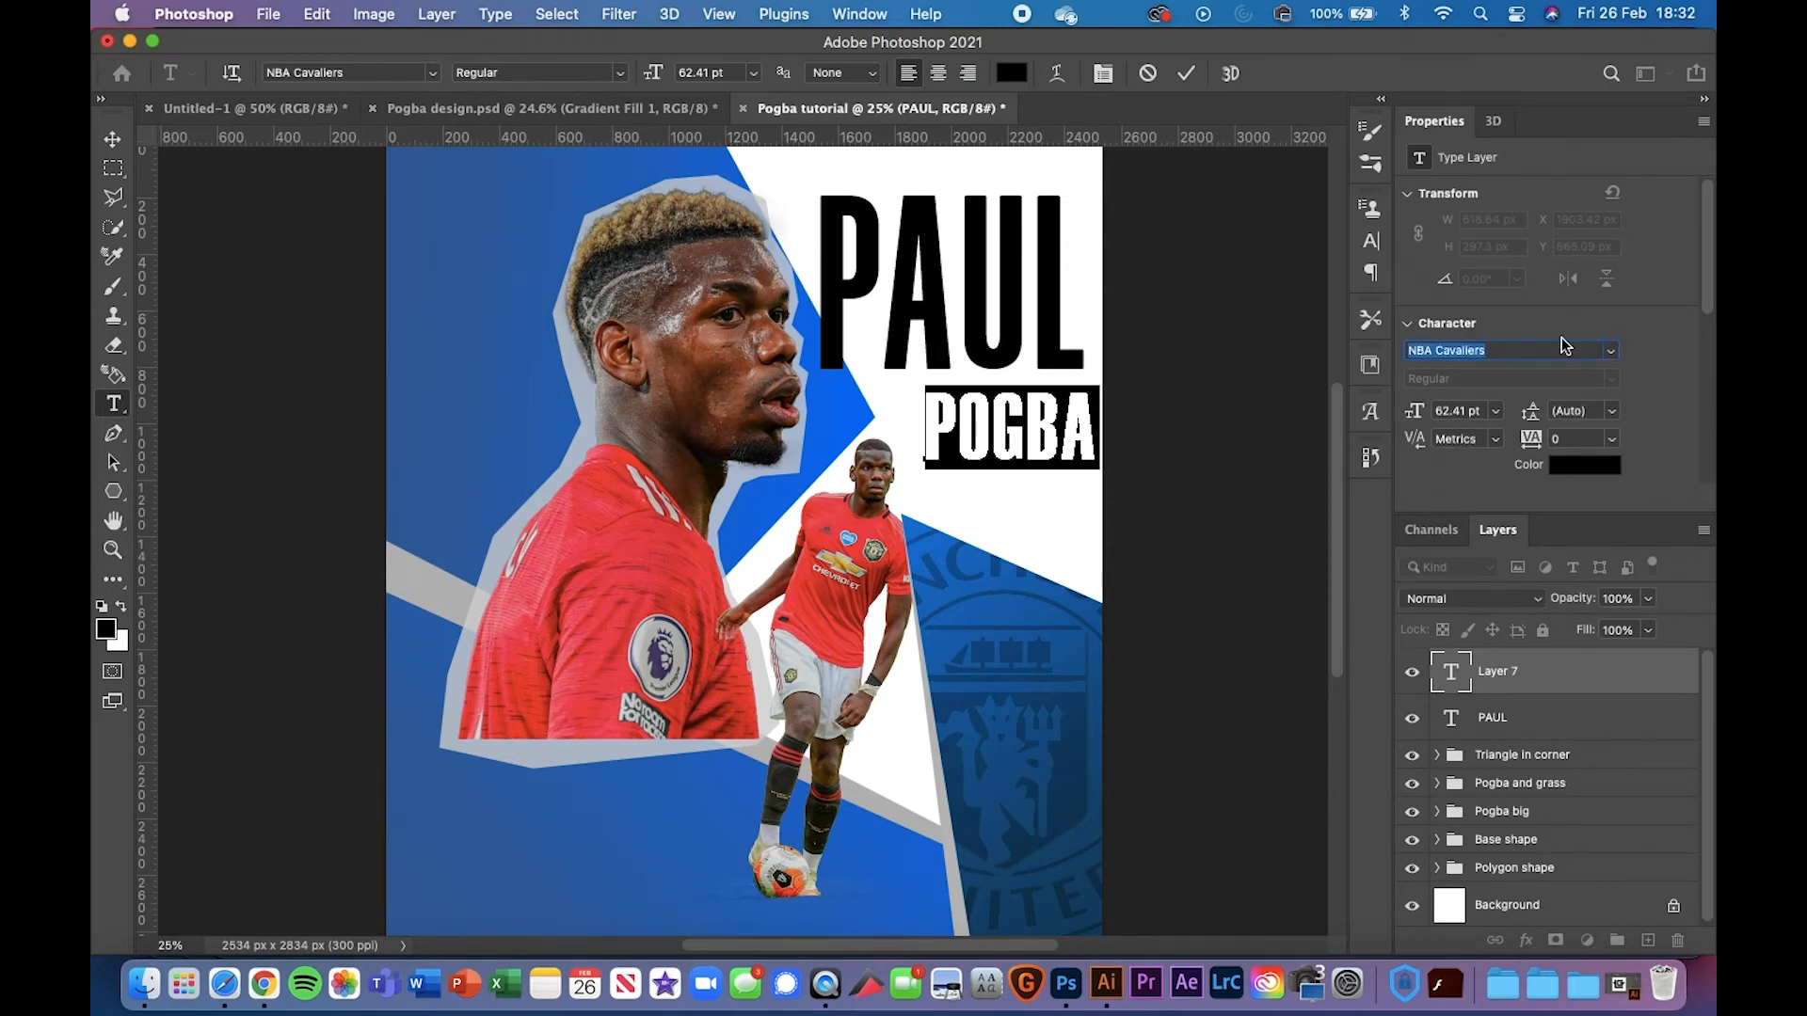
{"action": "type", "text": "gig"}
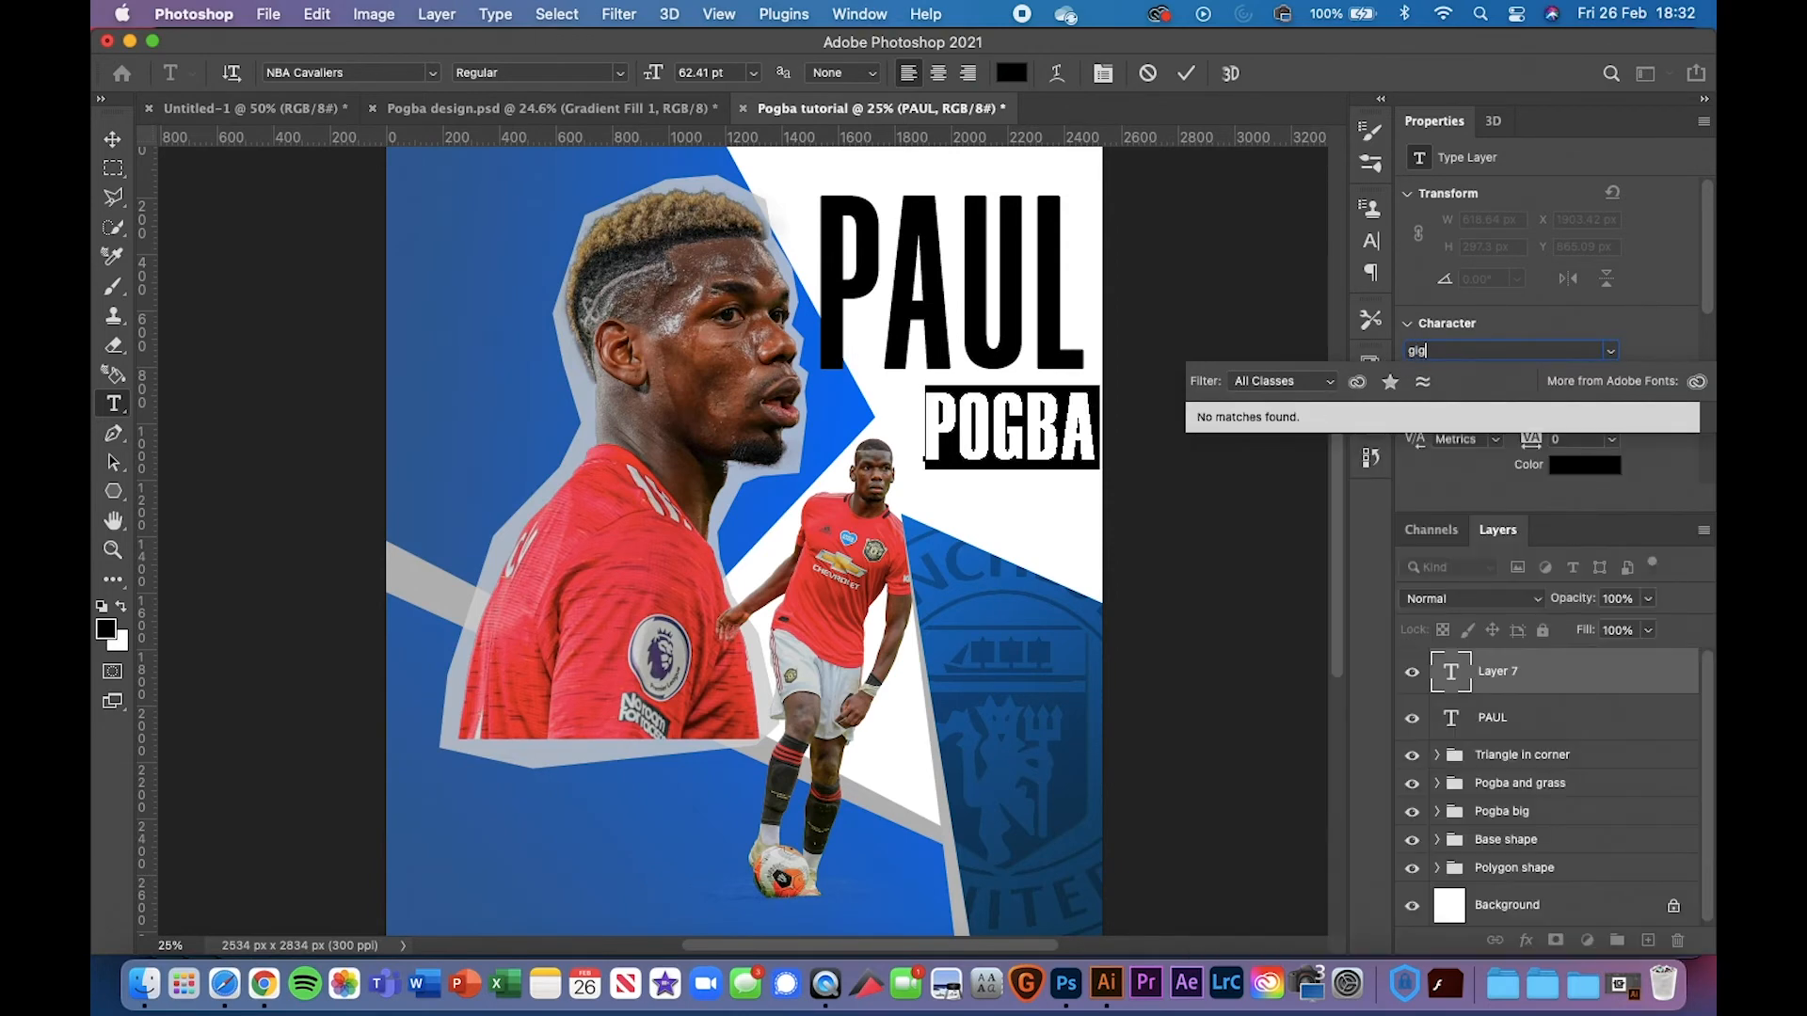
{"action": "key", "text": "BackSpace"}
{"action": "key", "text": "BackSpace"}
{"action": "key", "text": "BackSpace"}
{"action": "type", "text": "sig"}
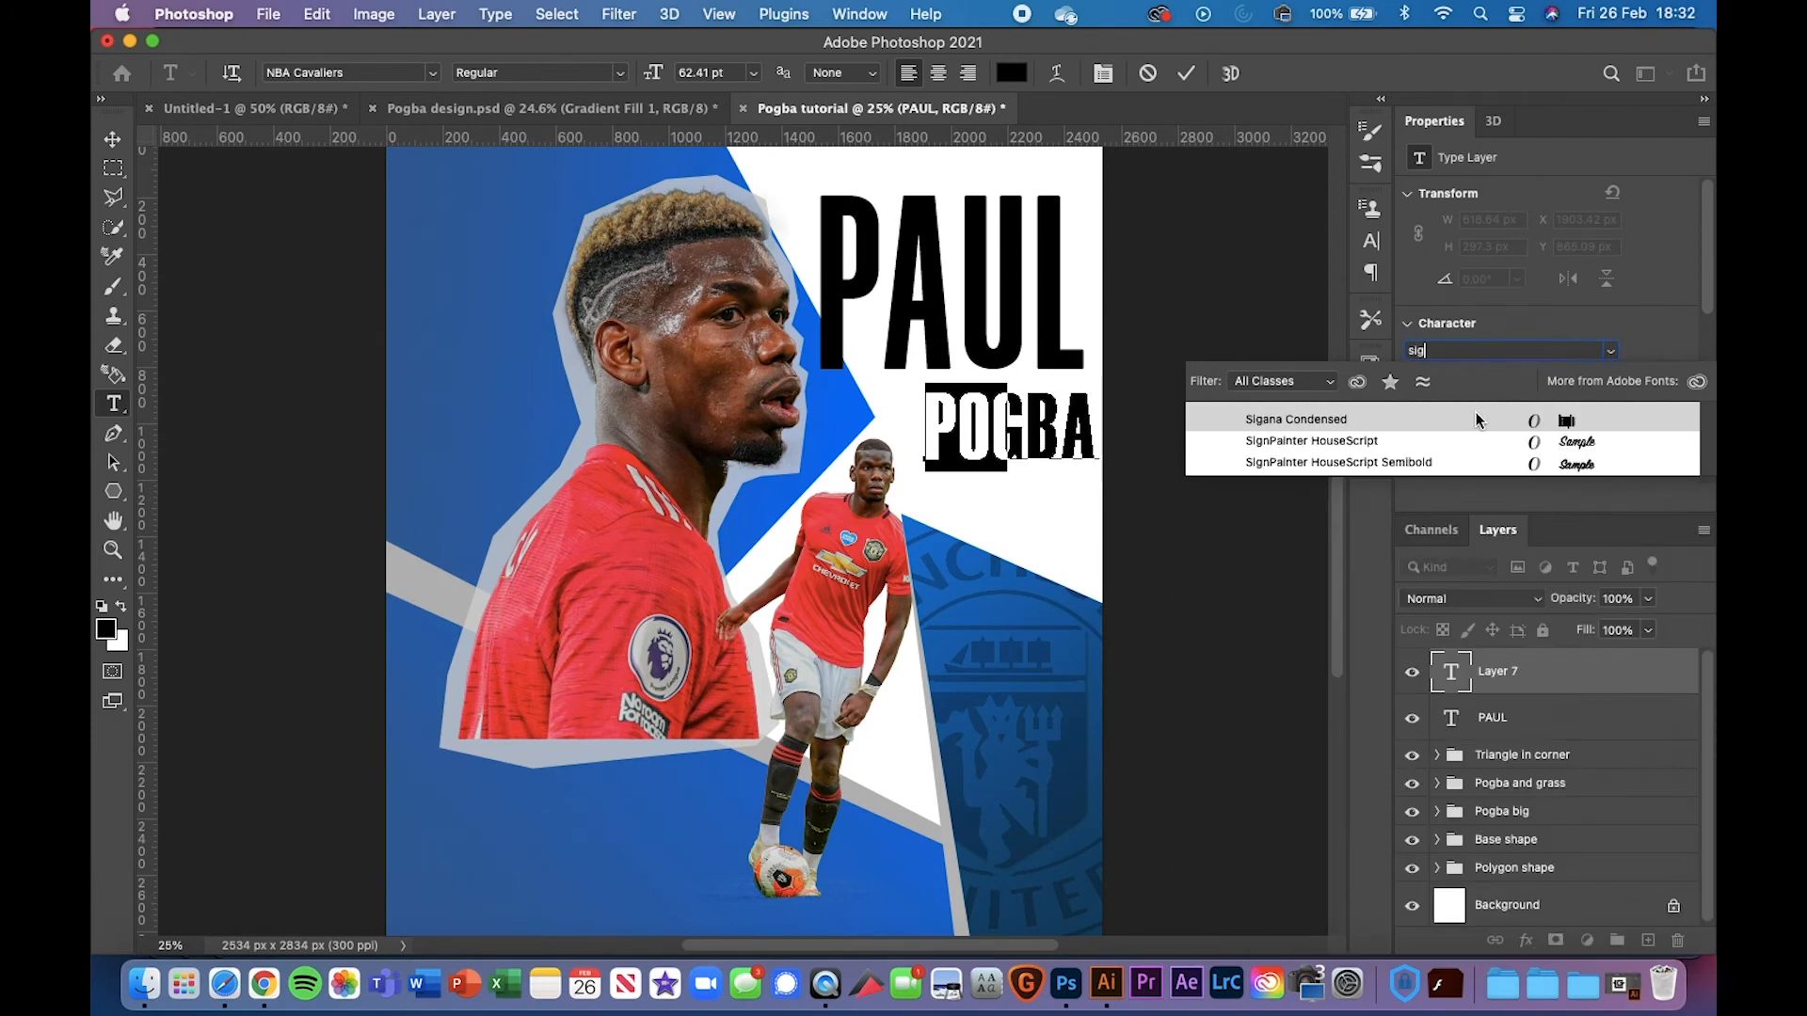
{"action": "left_click", "coordinate": [1448, 420]}
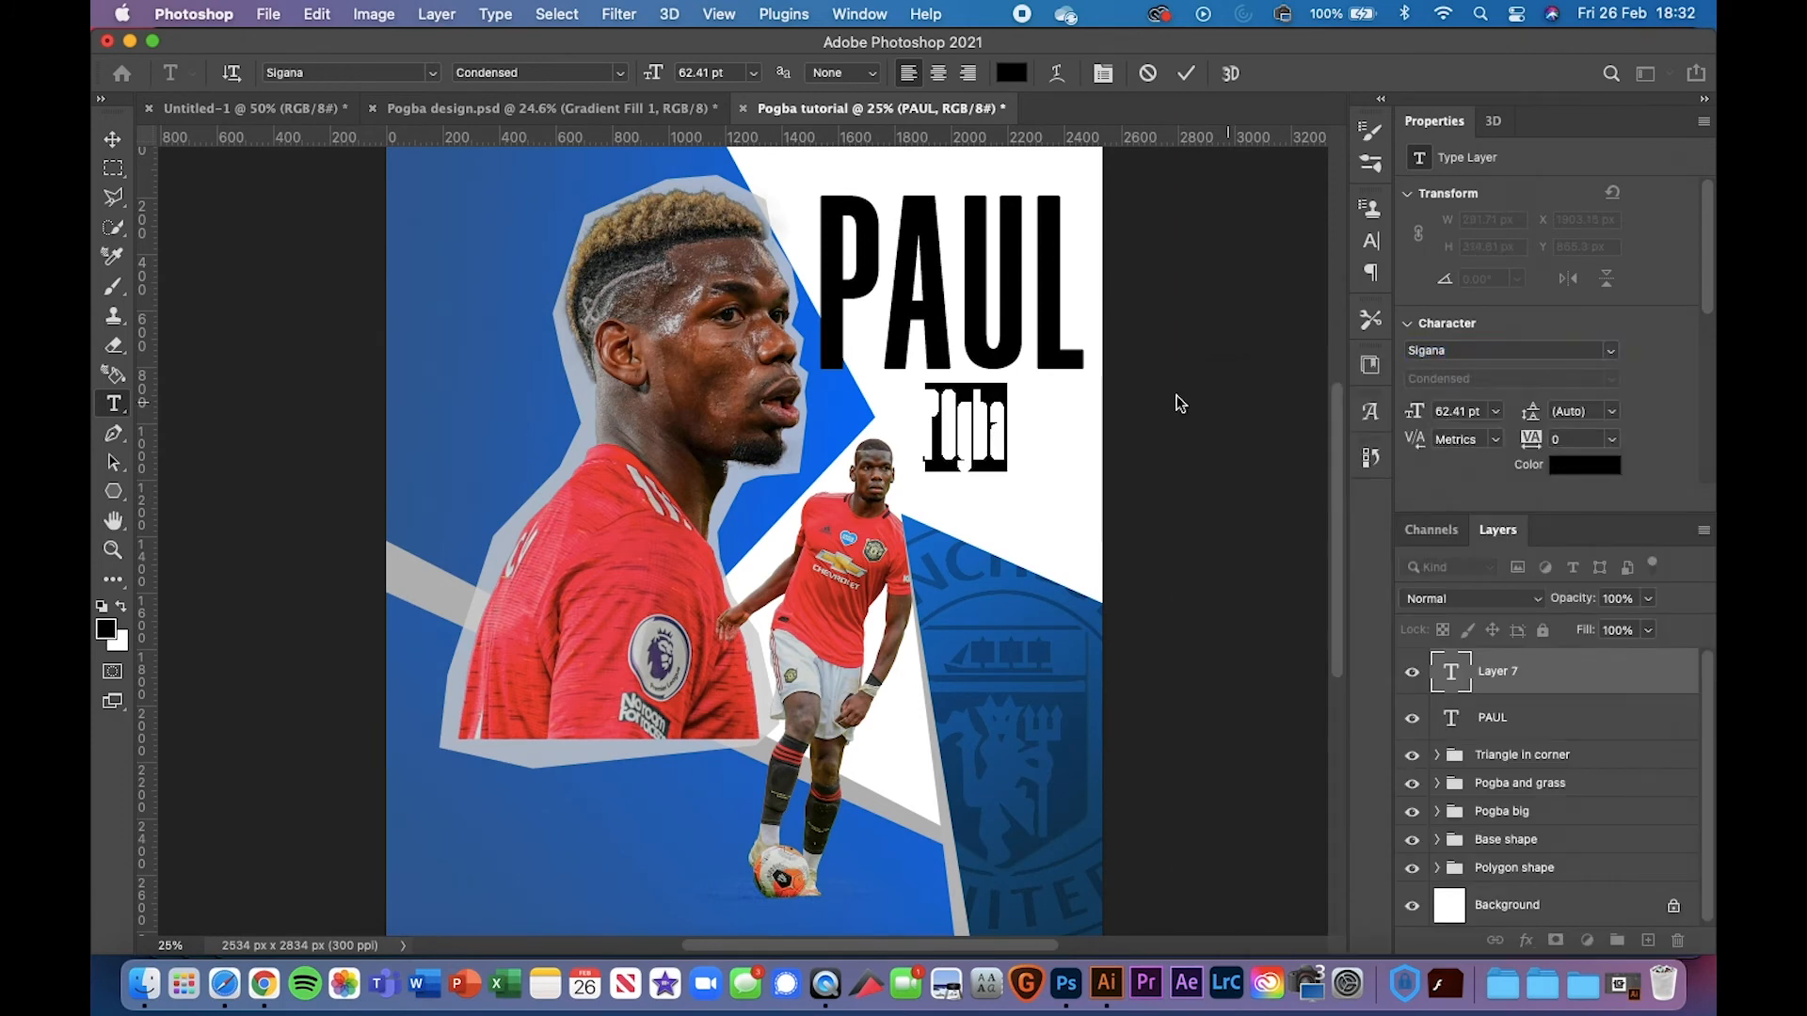
{"action": "left_click", "coordinate": [112, 140]}
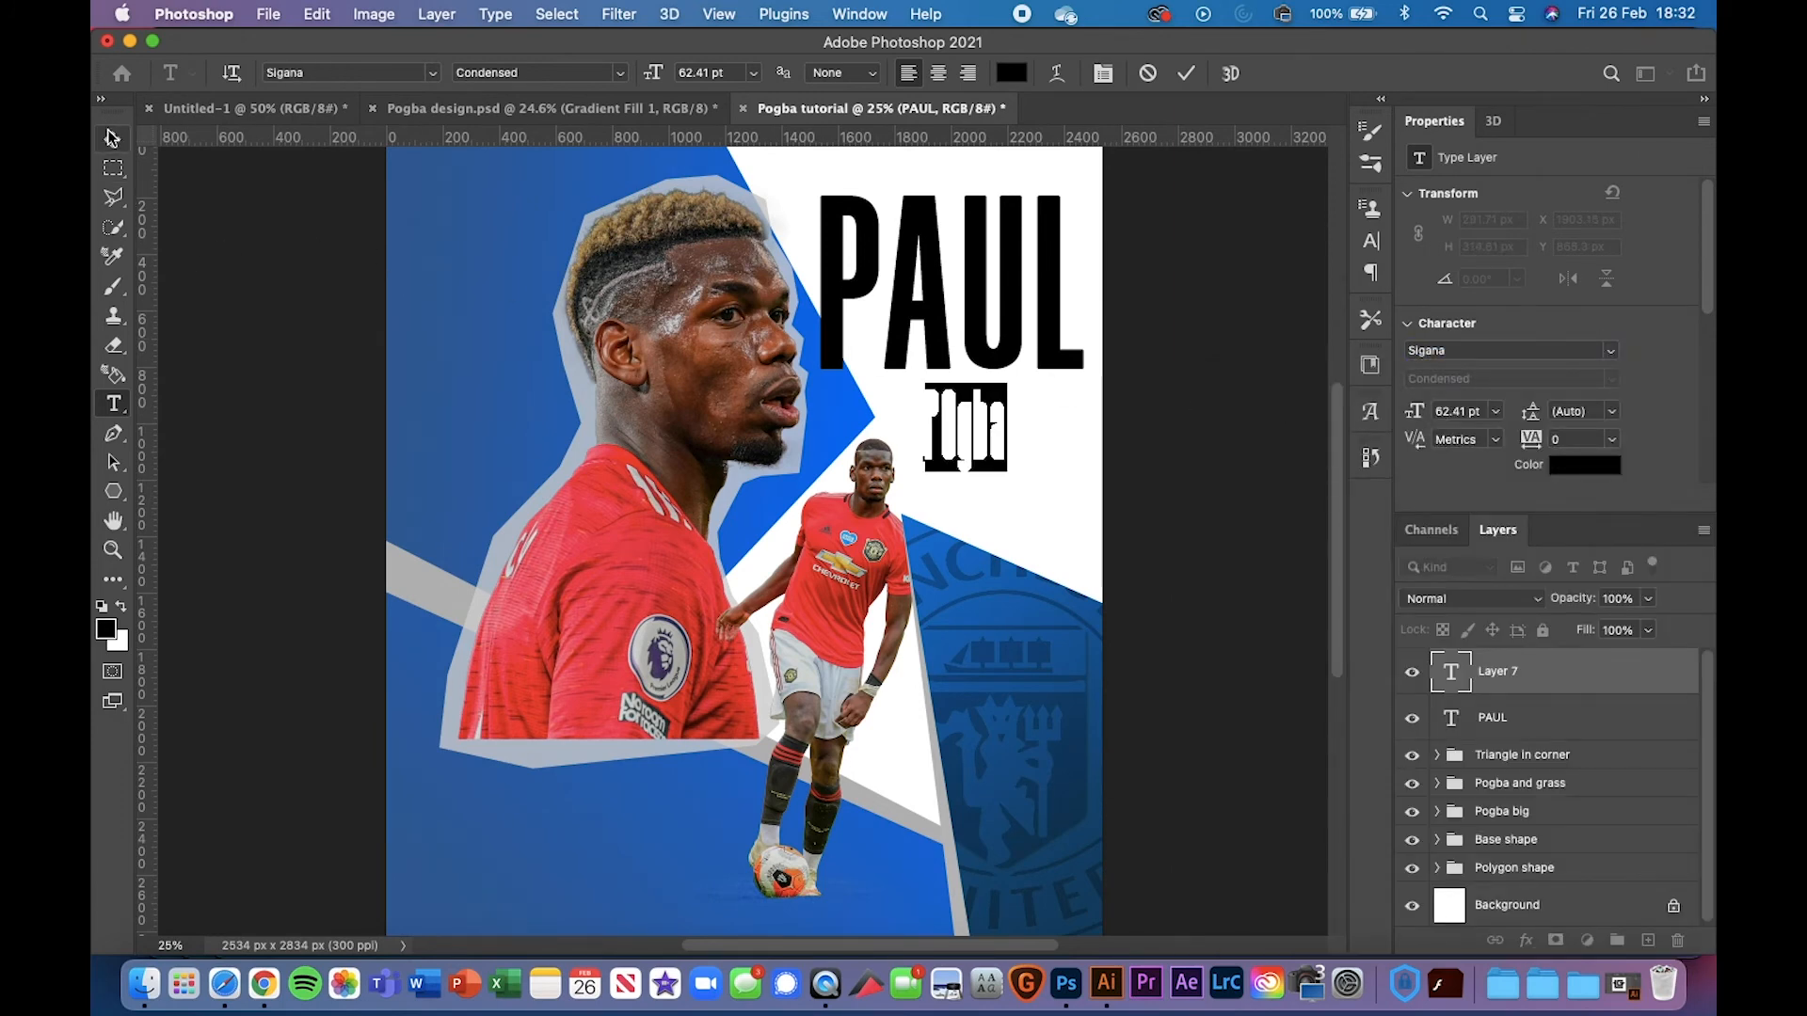
Retype the text as 'POGBA' and move it down under PAUL
{"action": "double_click", "coordinate": [965, 429]}
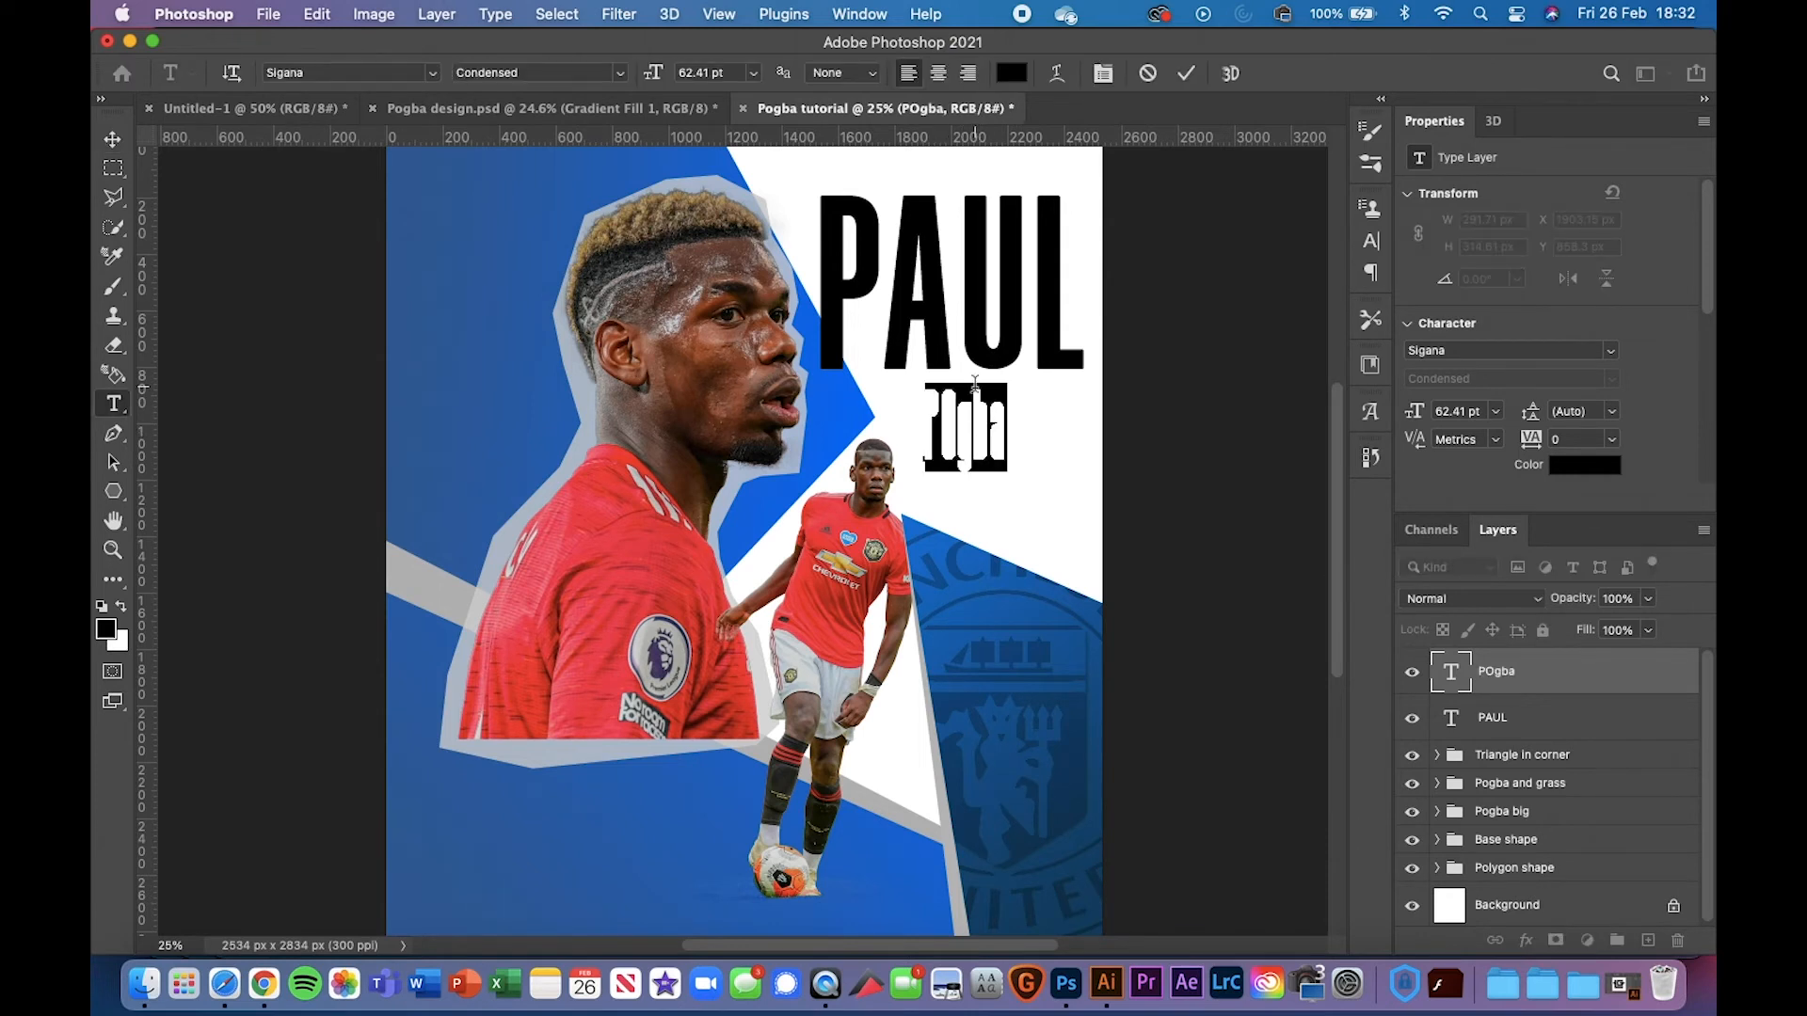
{"action": "type", "text": "POGBA"}
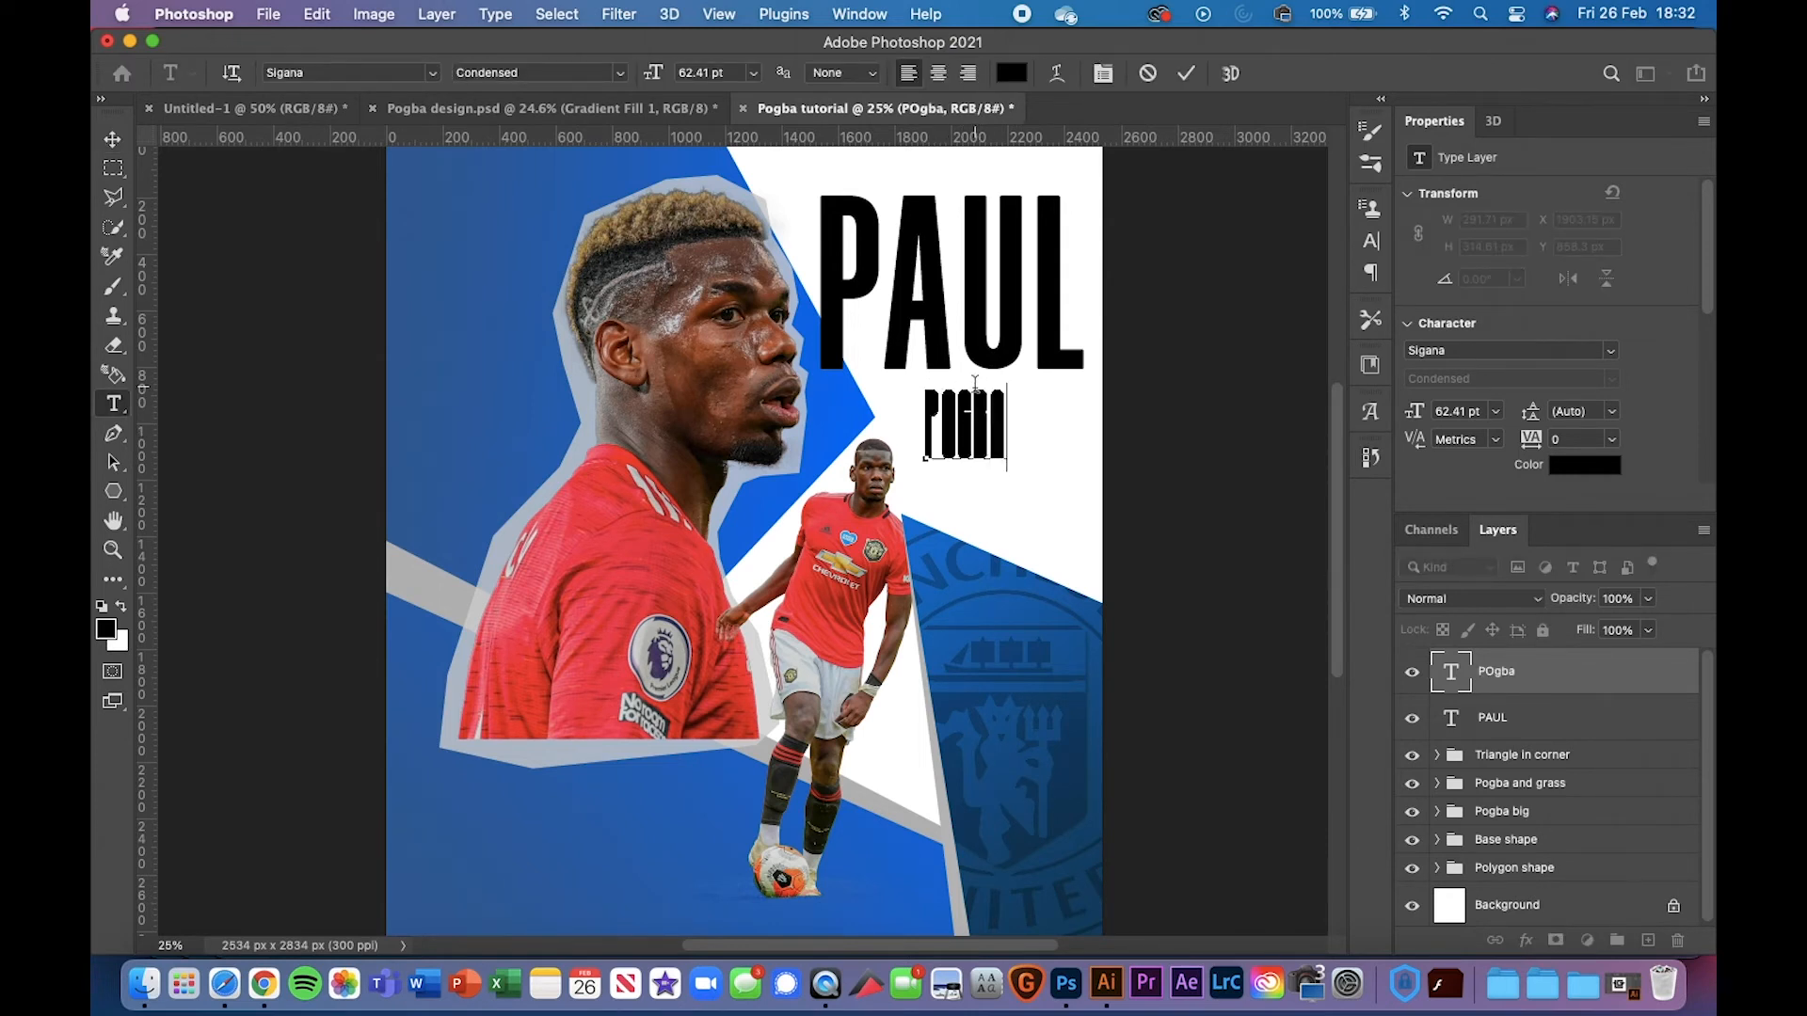
{"action": "left_click", "coordinate": [112, 140]}
{"action": "key", "text": "super+t"}
{"action": "left_click_drag", "start_coordinate": [1000, 448], "coordinate": [1066, 483]}
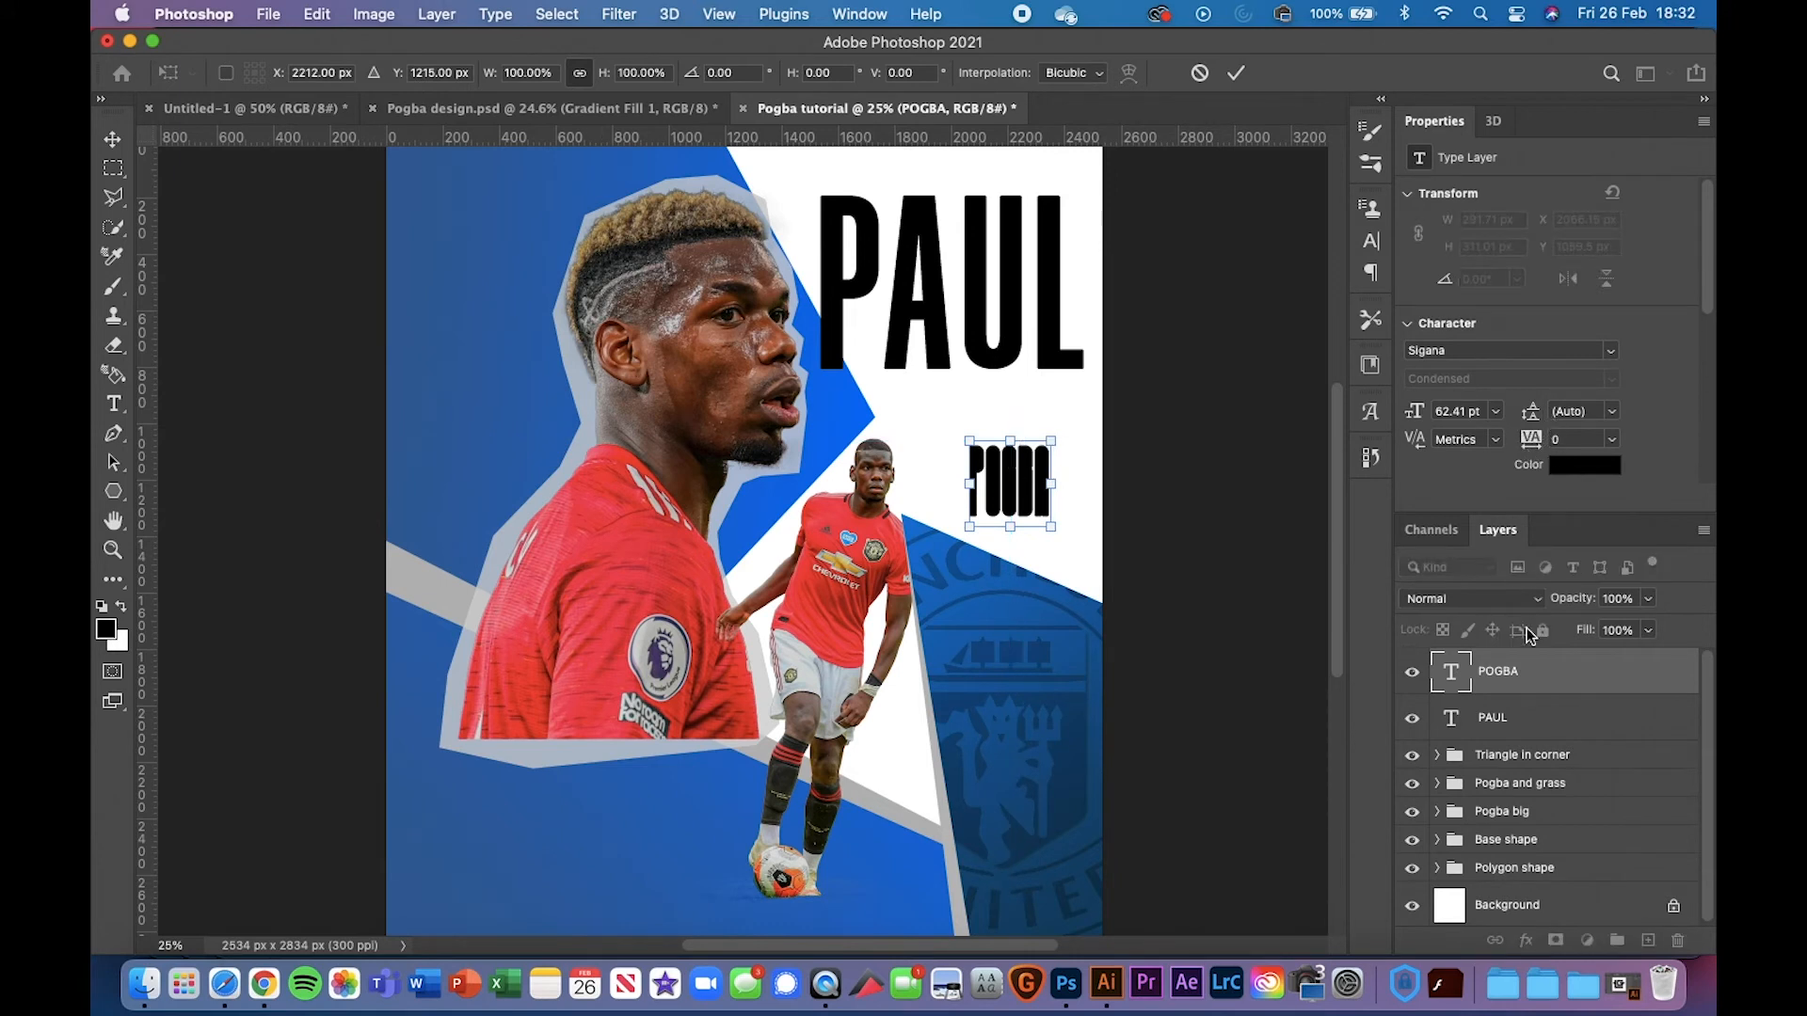
Give POGBA tracking 440, move it under PAUL and stretch it to 132% horizontally
{"action": "left_click", "coordinate": [1531, 671]}
{"action": "left_click_drag", "start_coordinate": [1530, 444], "coordinate": [1572, 440]}
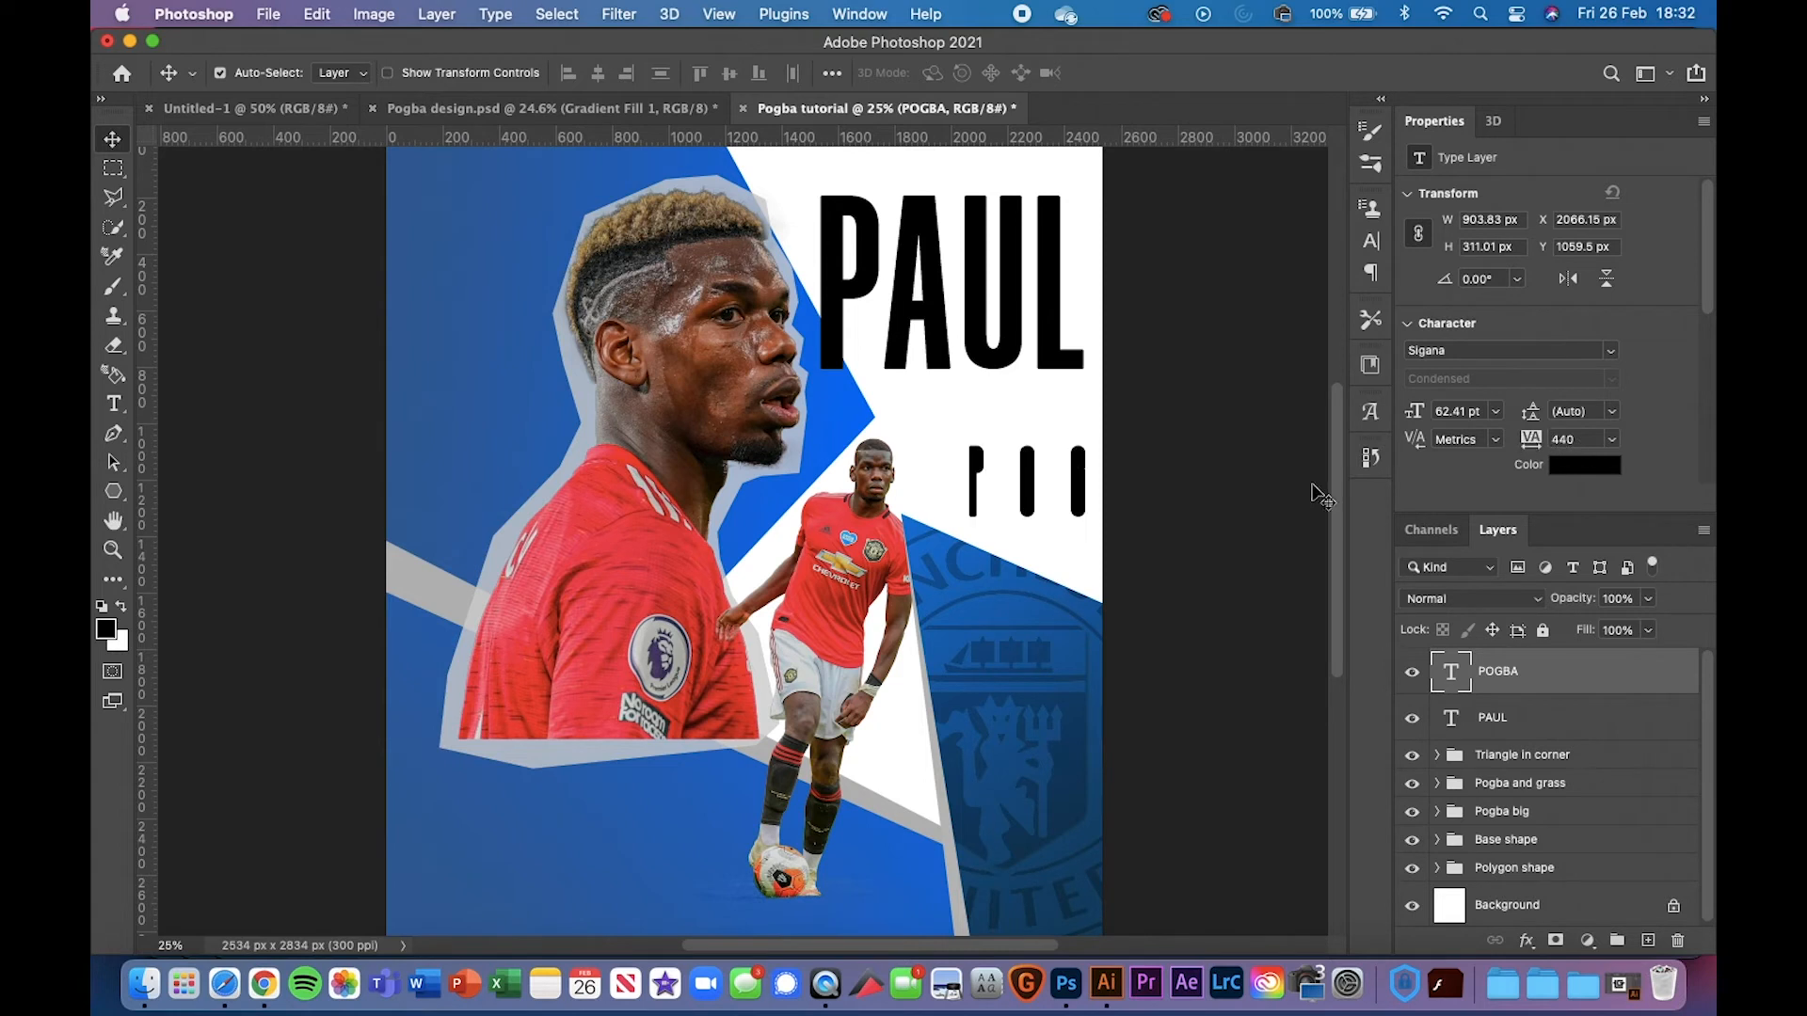
{"action": "left_click_drag", "start_coordinate": [1031, 485], "coordinate": [965, 463]}
{"action": "left_click", "coordinate": [1372, 243]}
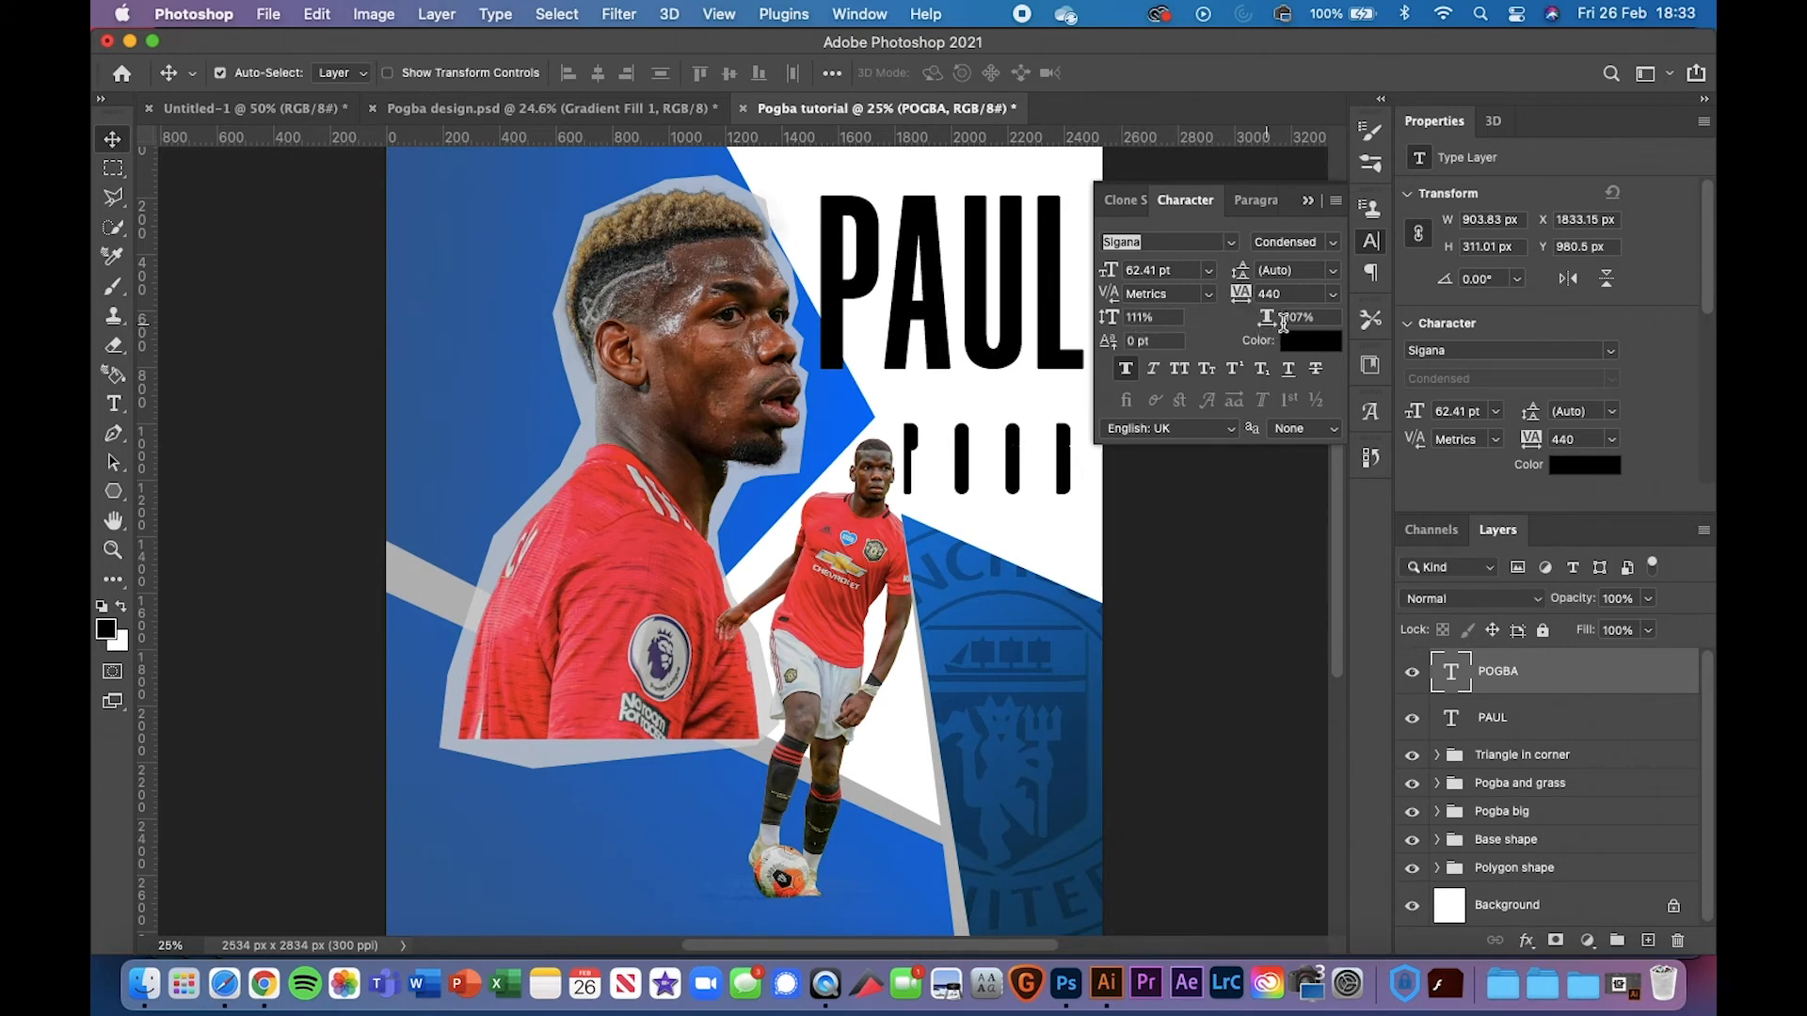
{"action": "left_click_drag", "start_coordinate": [1283, 323], "coordinate": [1307, 322]}
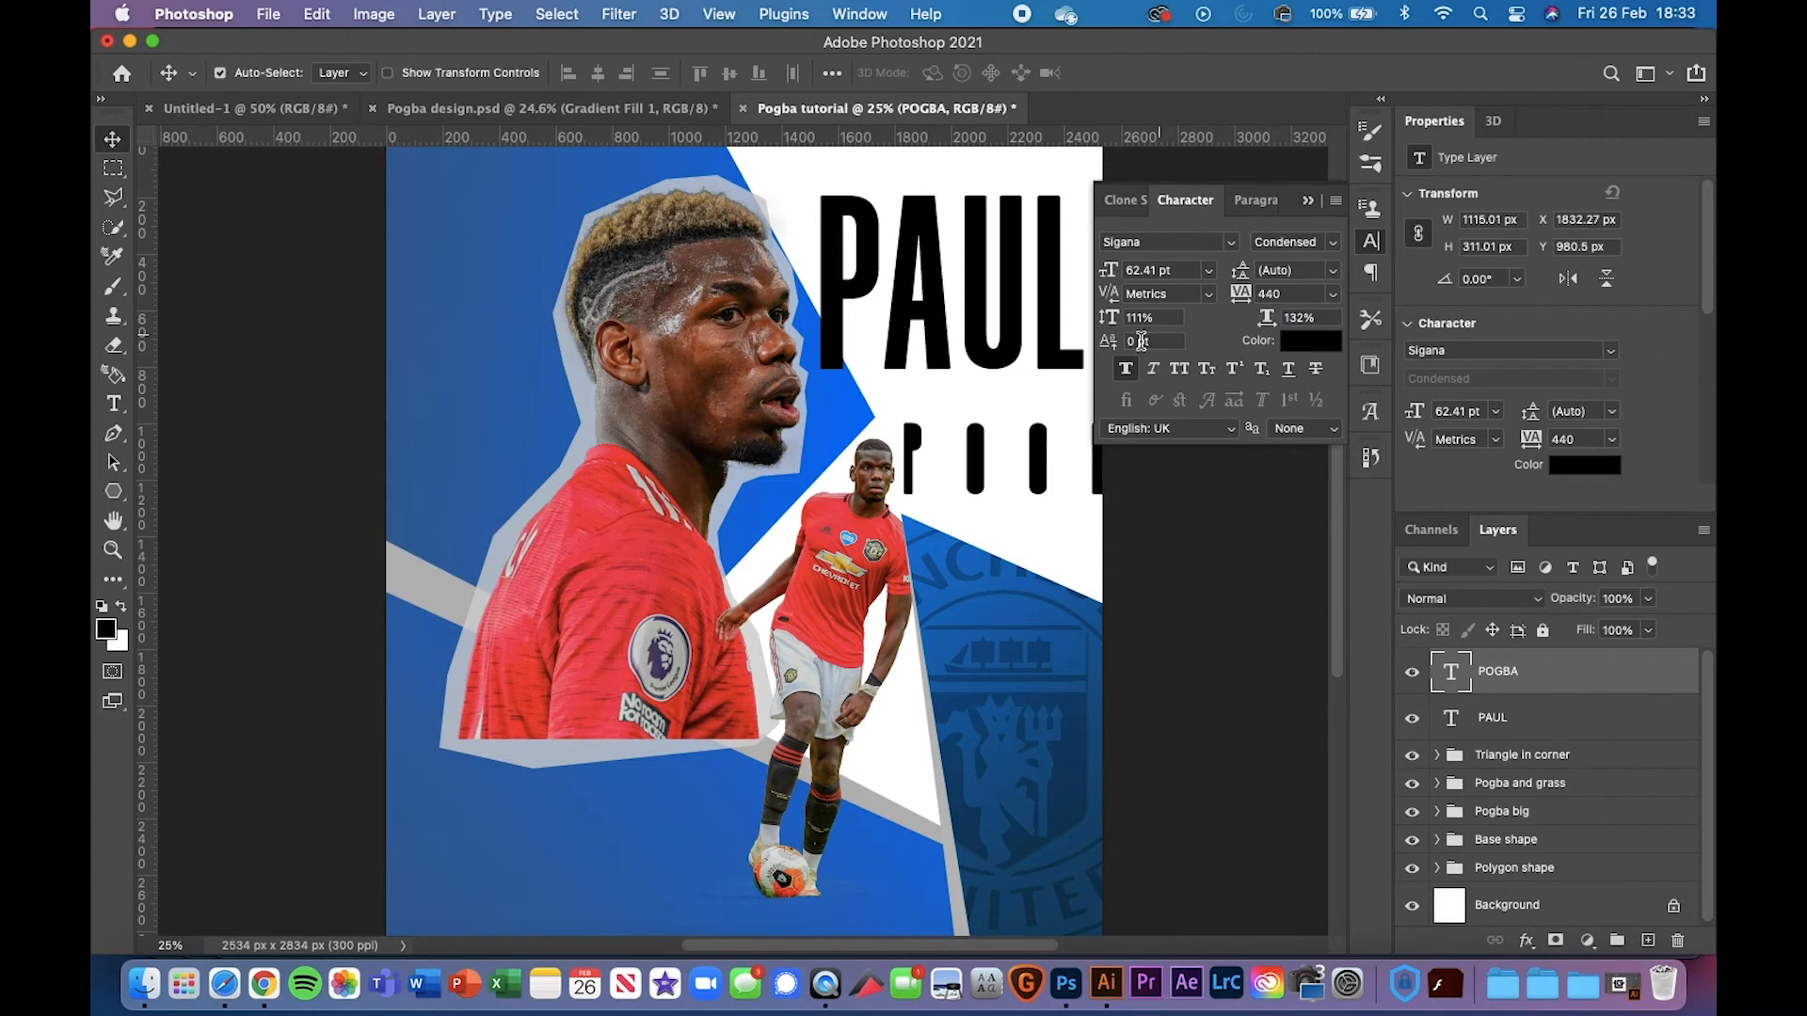
Keep POGBA in the Condensed style and narrow its horizontal scale again
{"action": "double_click", "coordinate": [979, 485]}
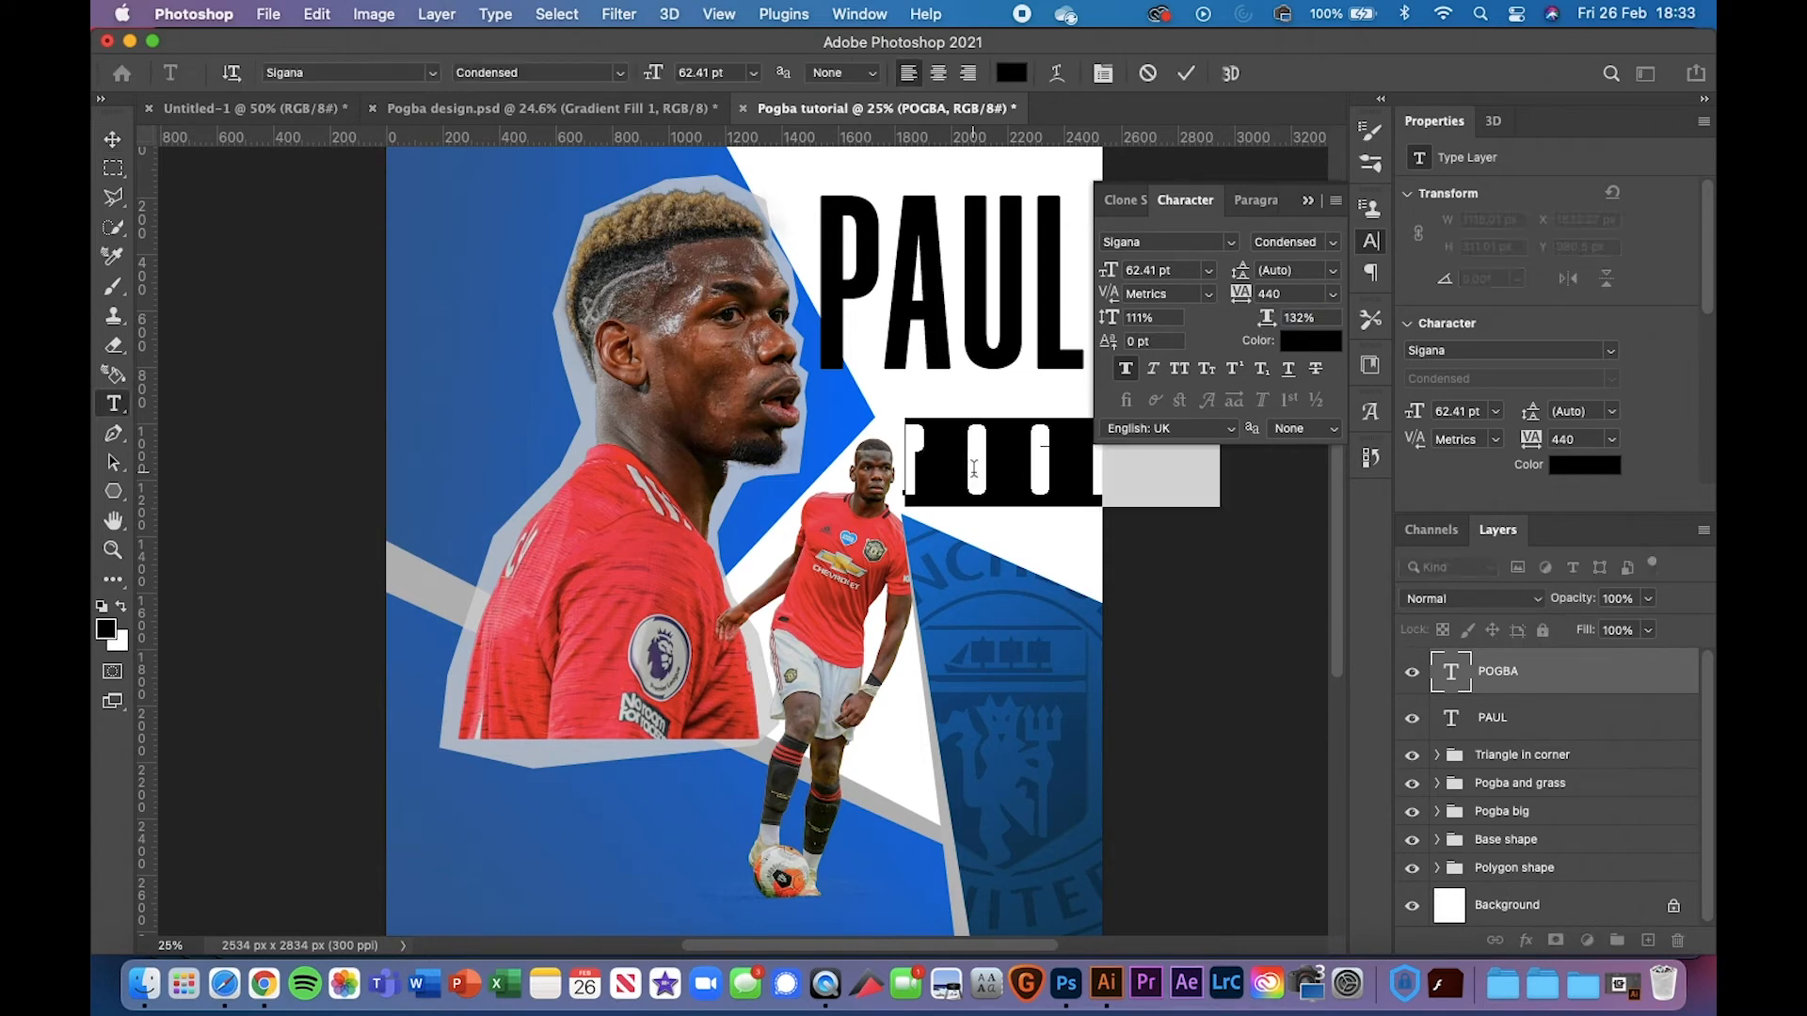
{"action": "left_click", "coordinate": [1331, 243]}
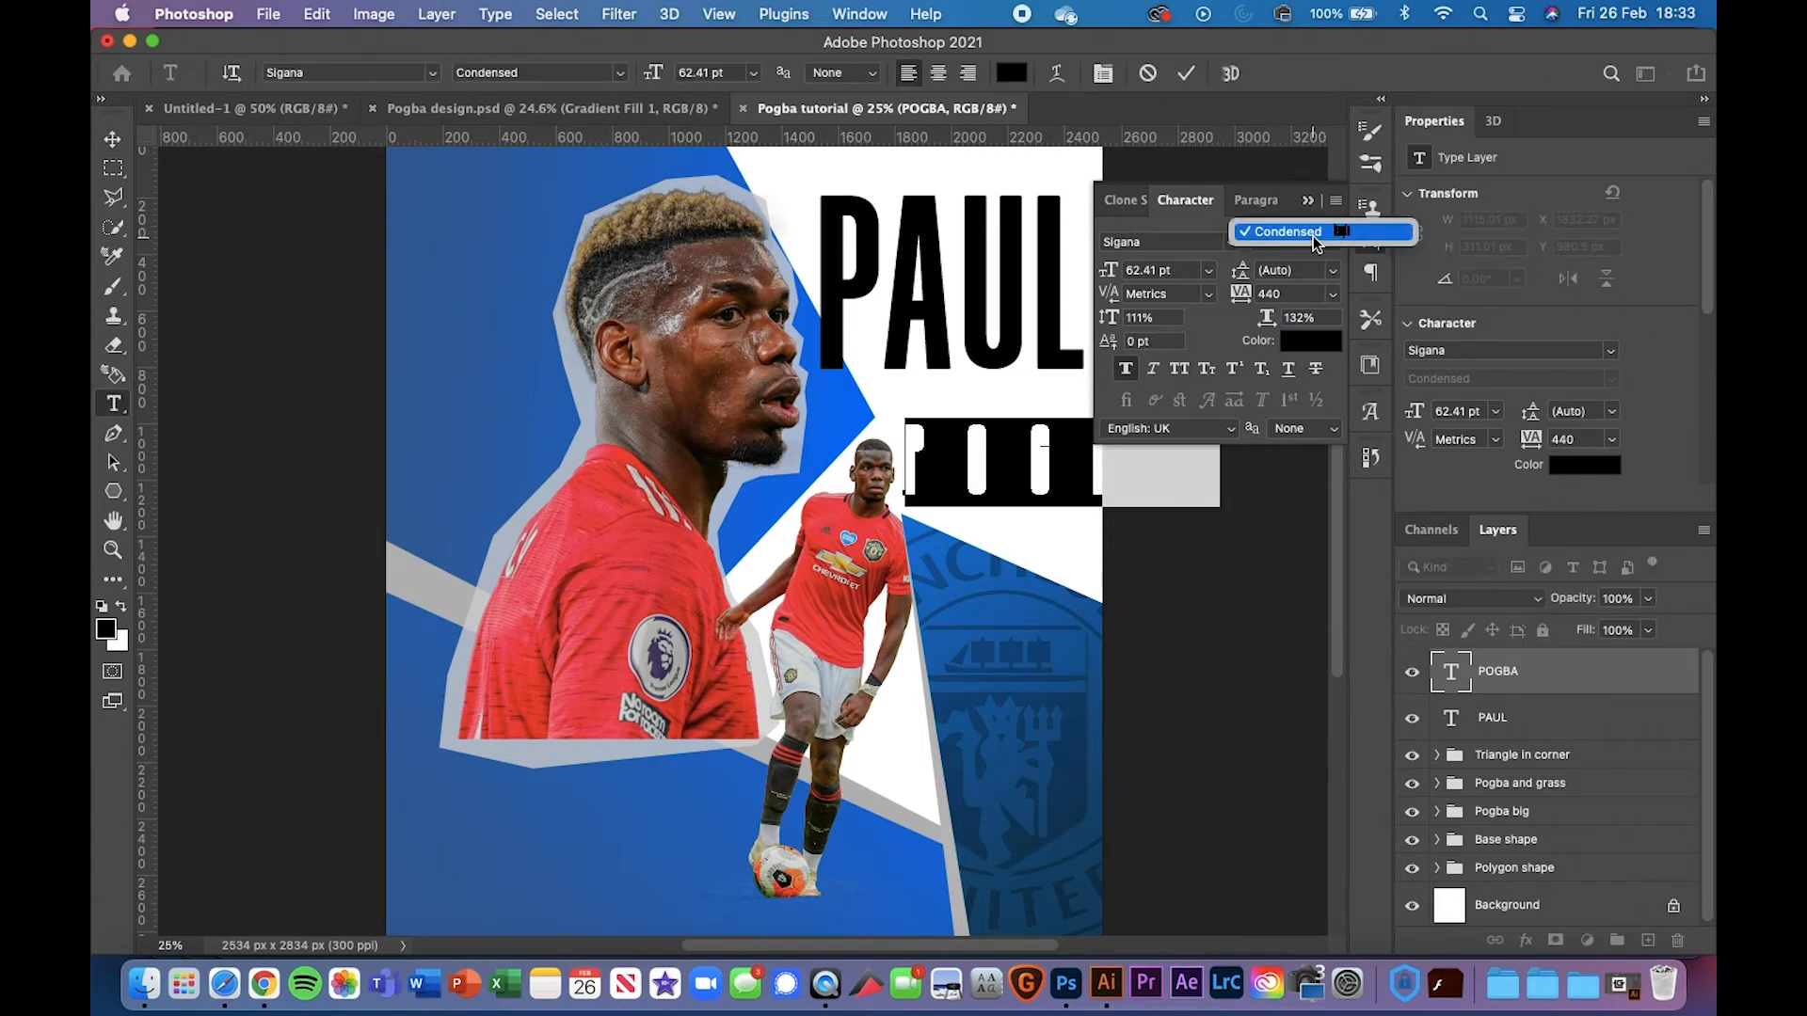
{"action": "left_click", "coordinate": [1313, 235]}
{"action": "left_click", "coordinate": [1036, 454]}
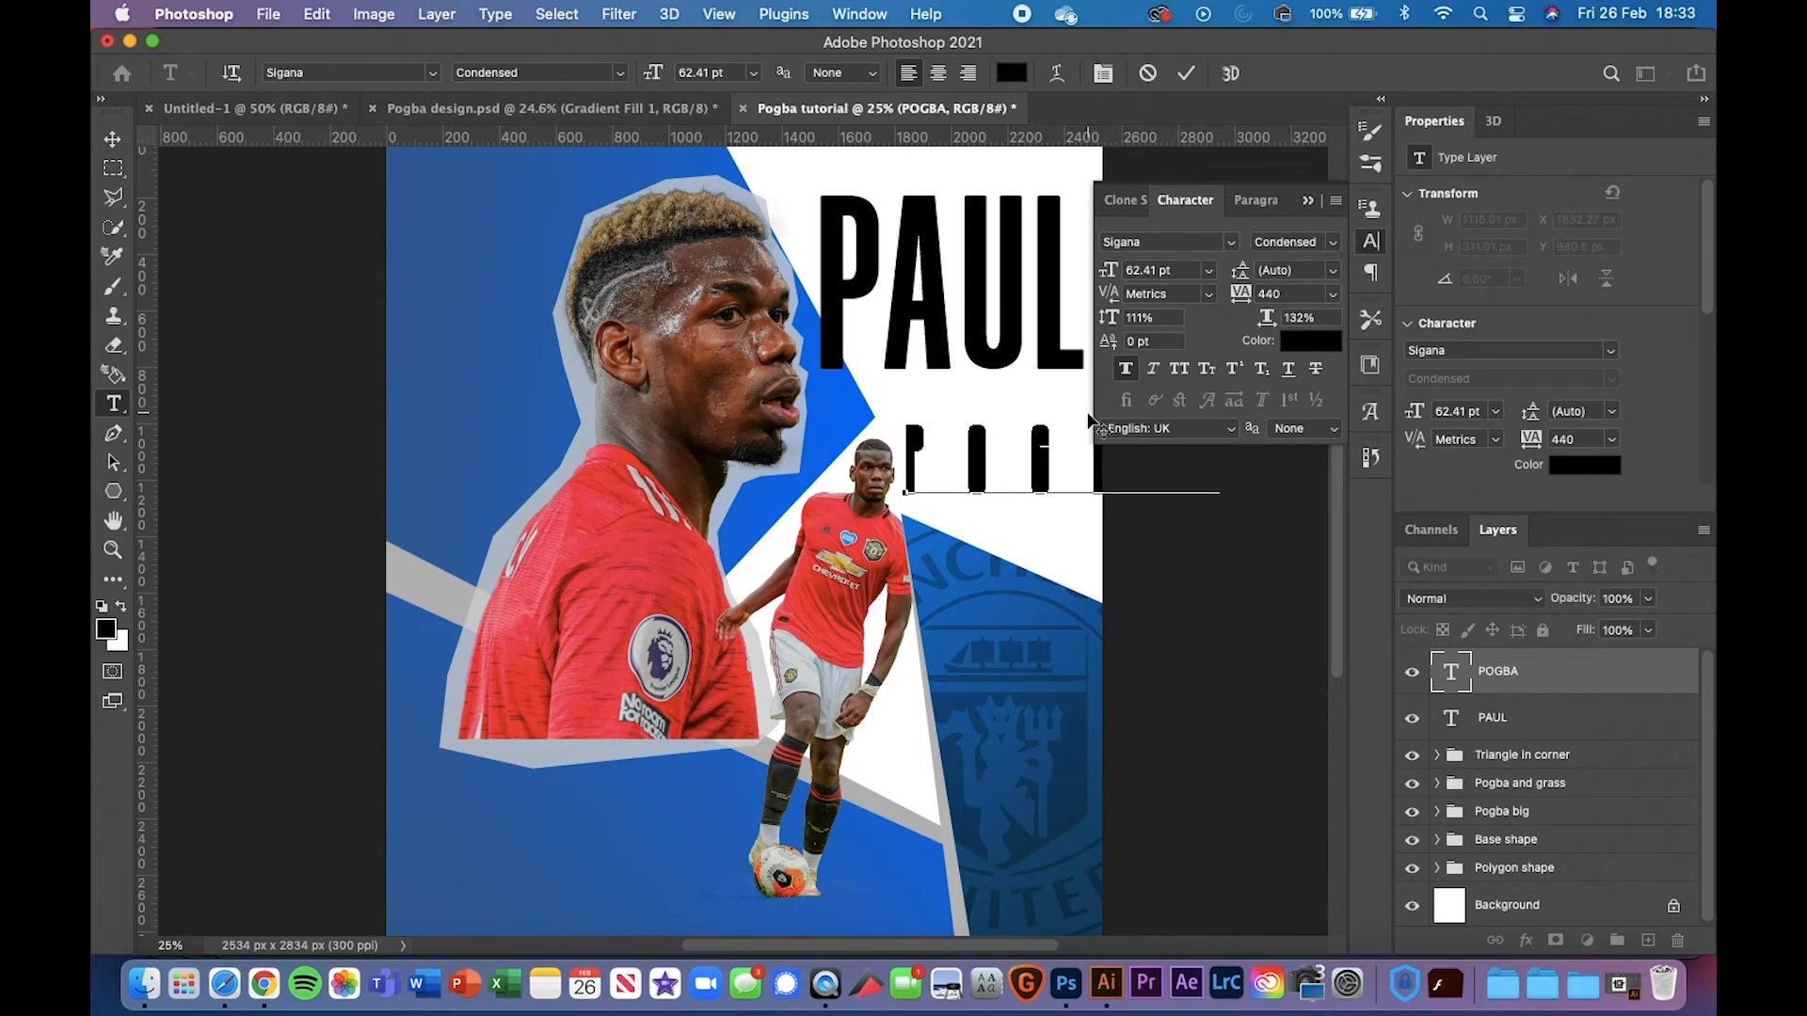
{"action": "double_click", "coordinate": [950, 443]}
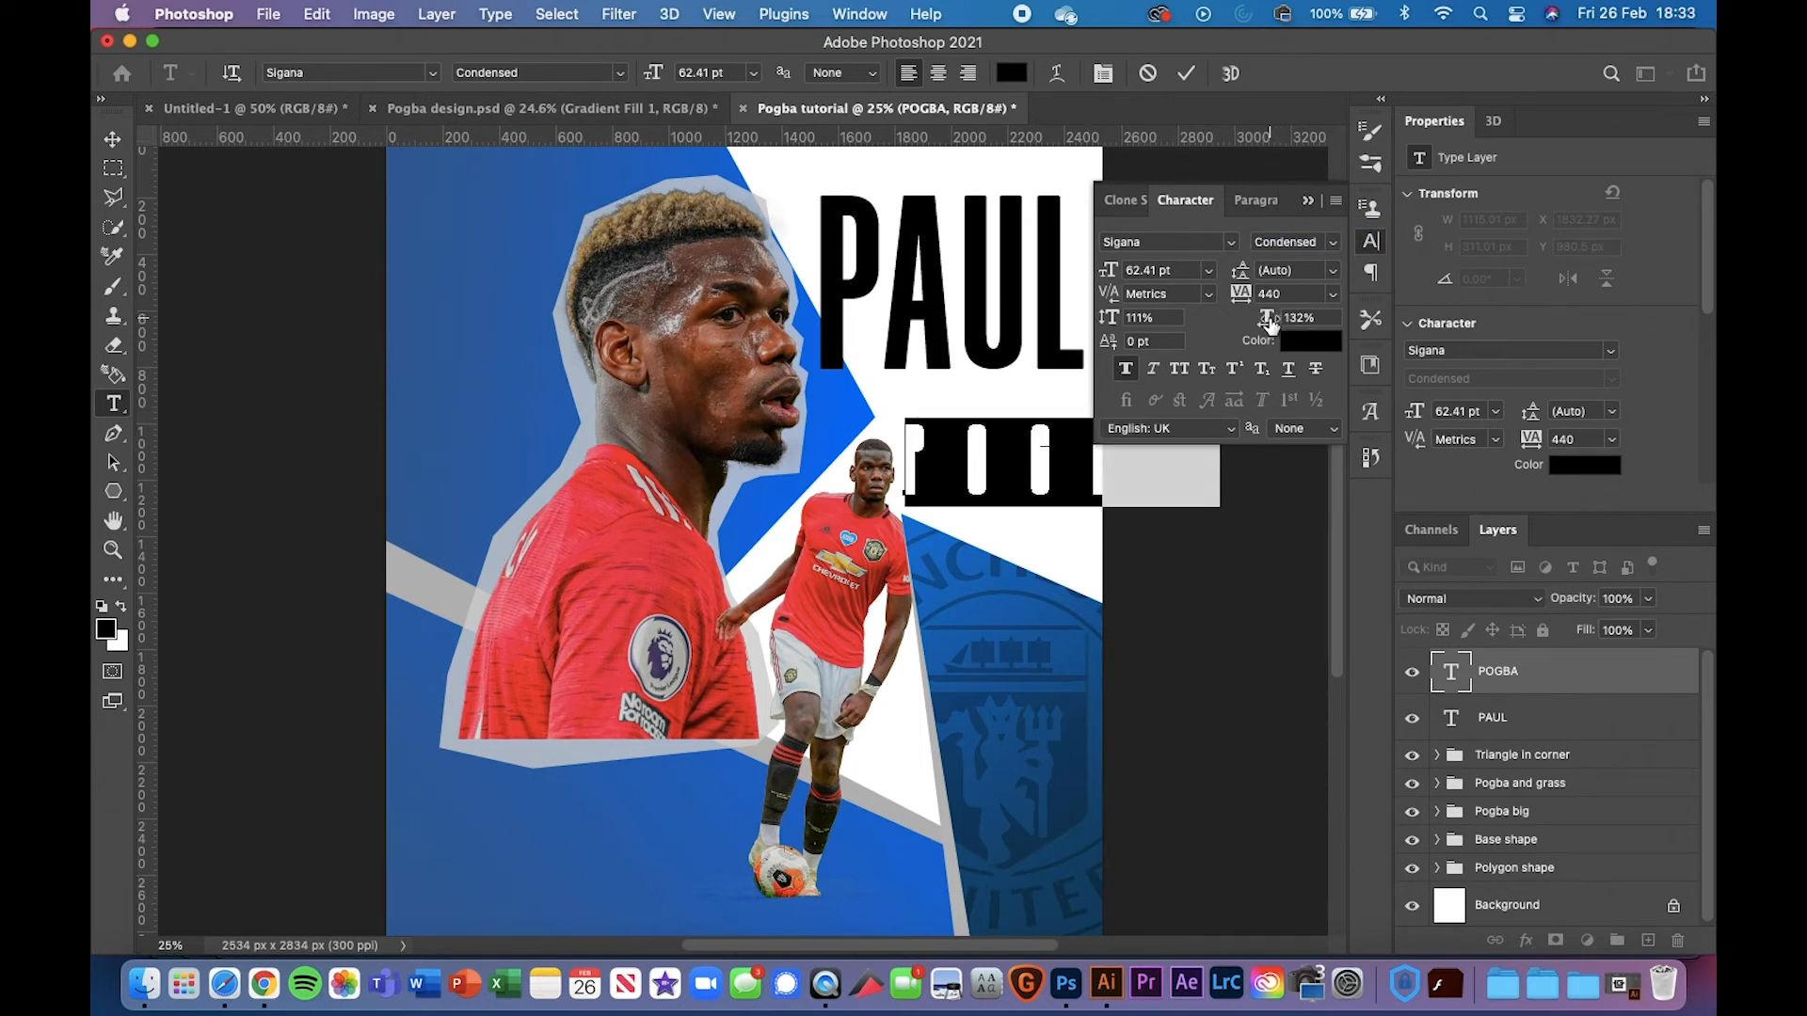
{"action": "left_click_drag", "start_coordinate": [1267, 317], "coordinate": [1220, 285]}
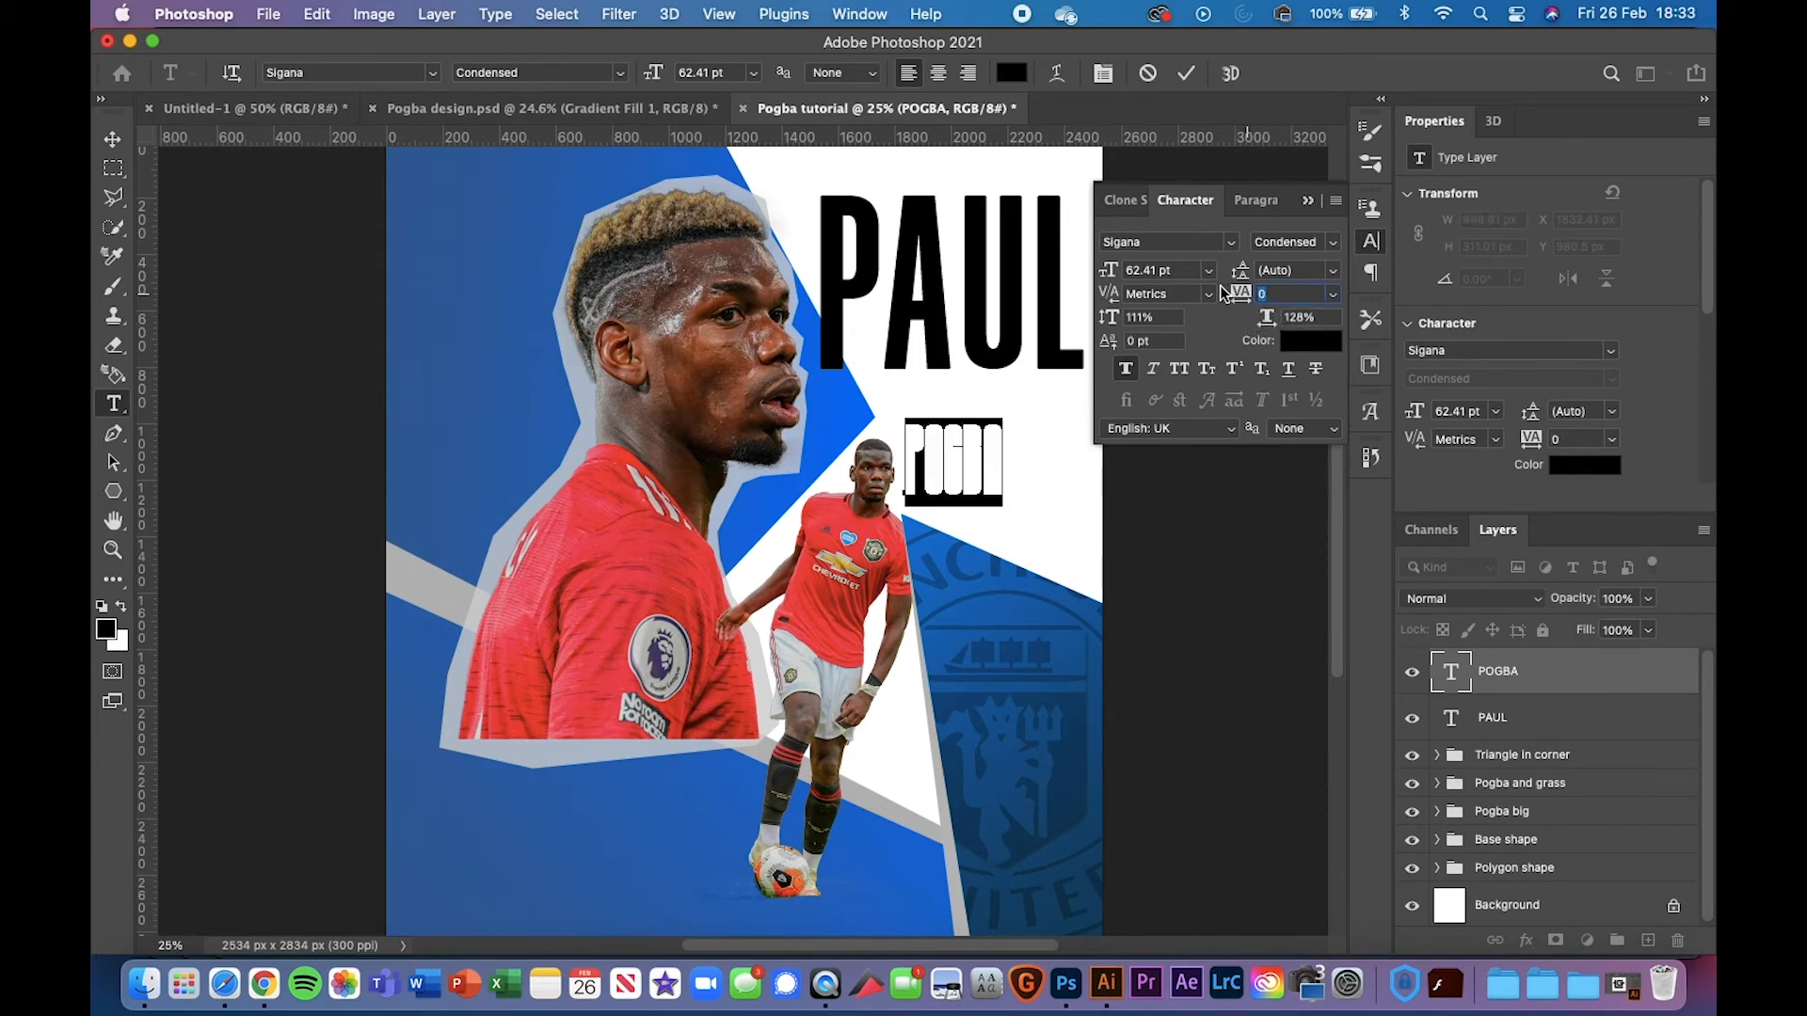
{"action": "left_click", "coordinate": [113, 139]}
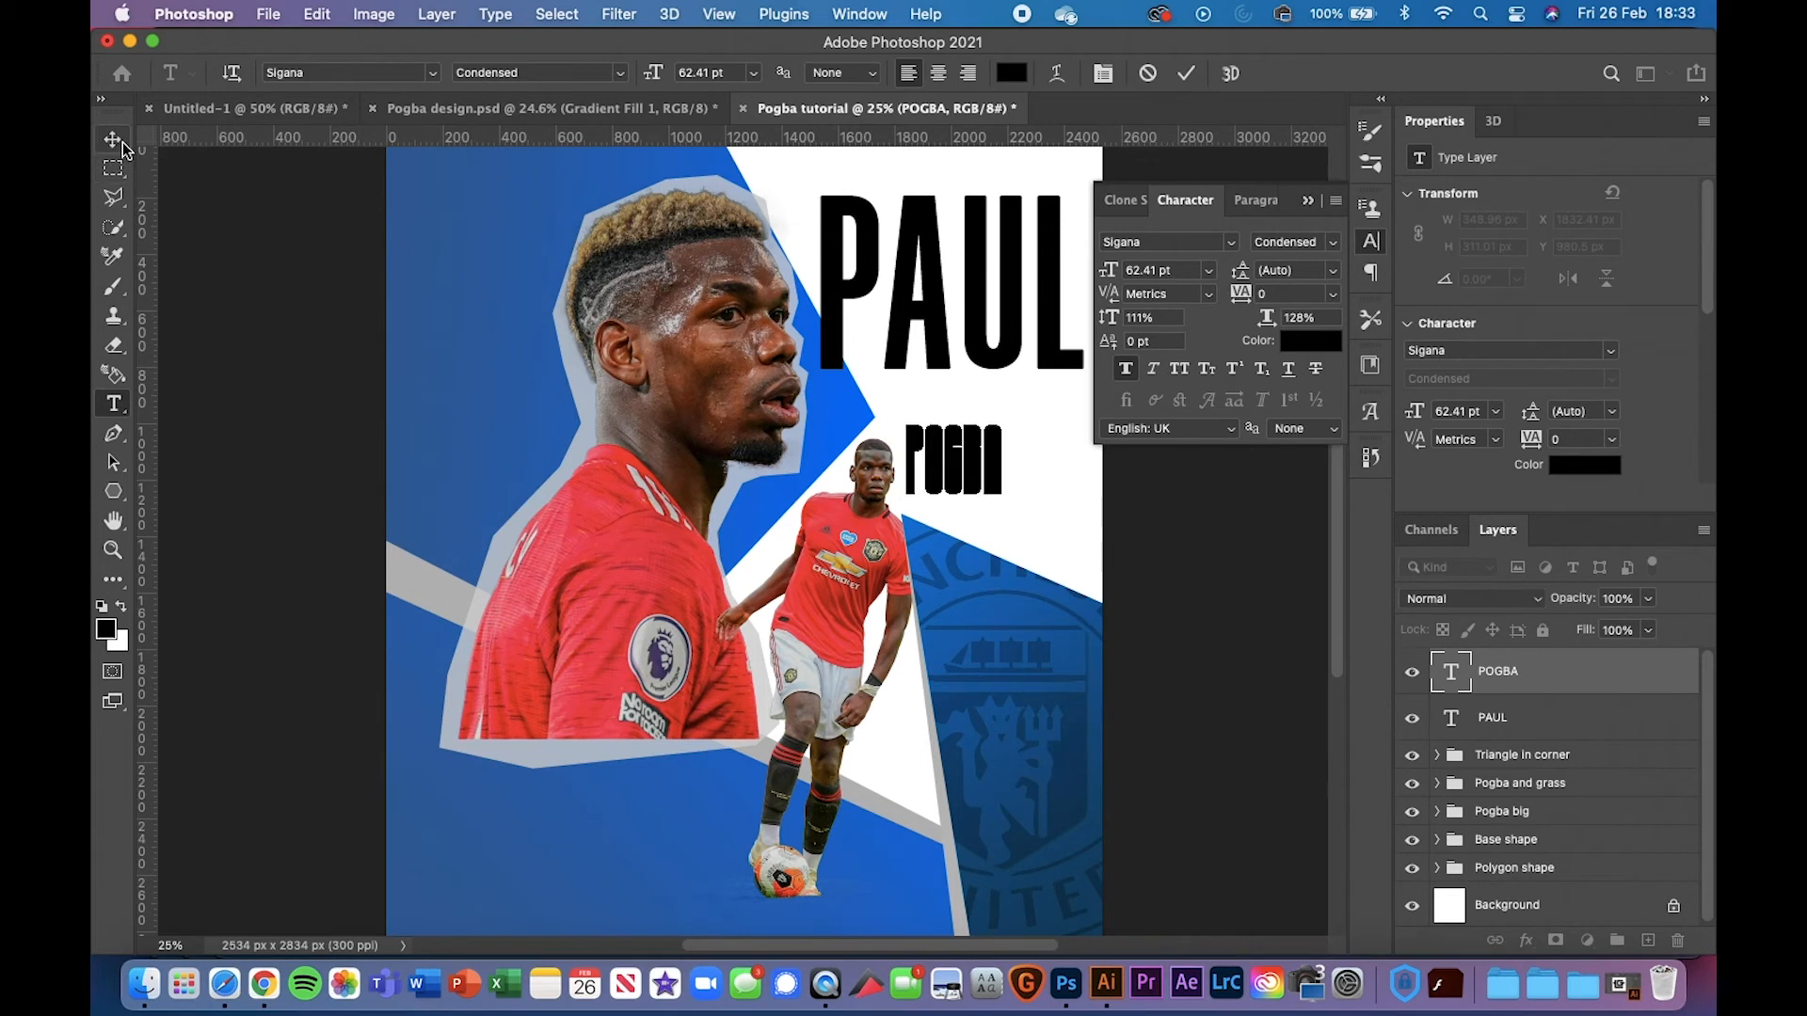
Delete the trial POGBA text layer
{"action": "key", "text": "super+t"}
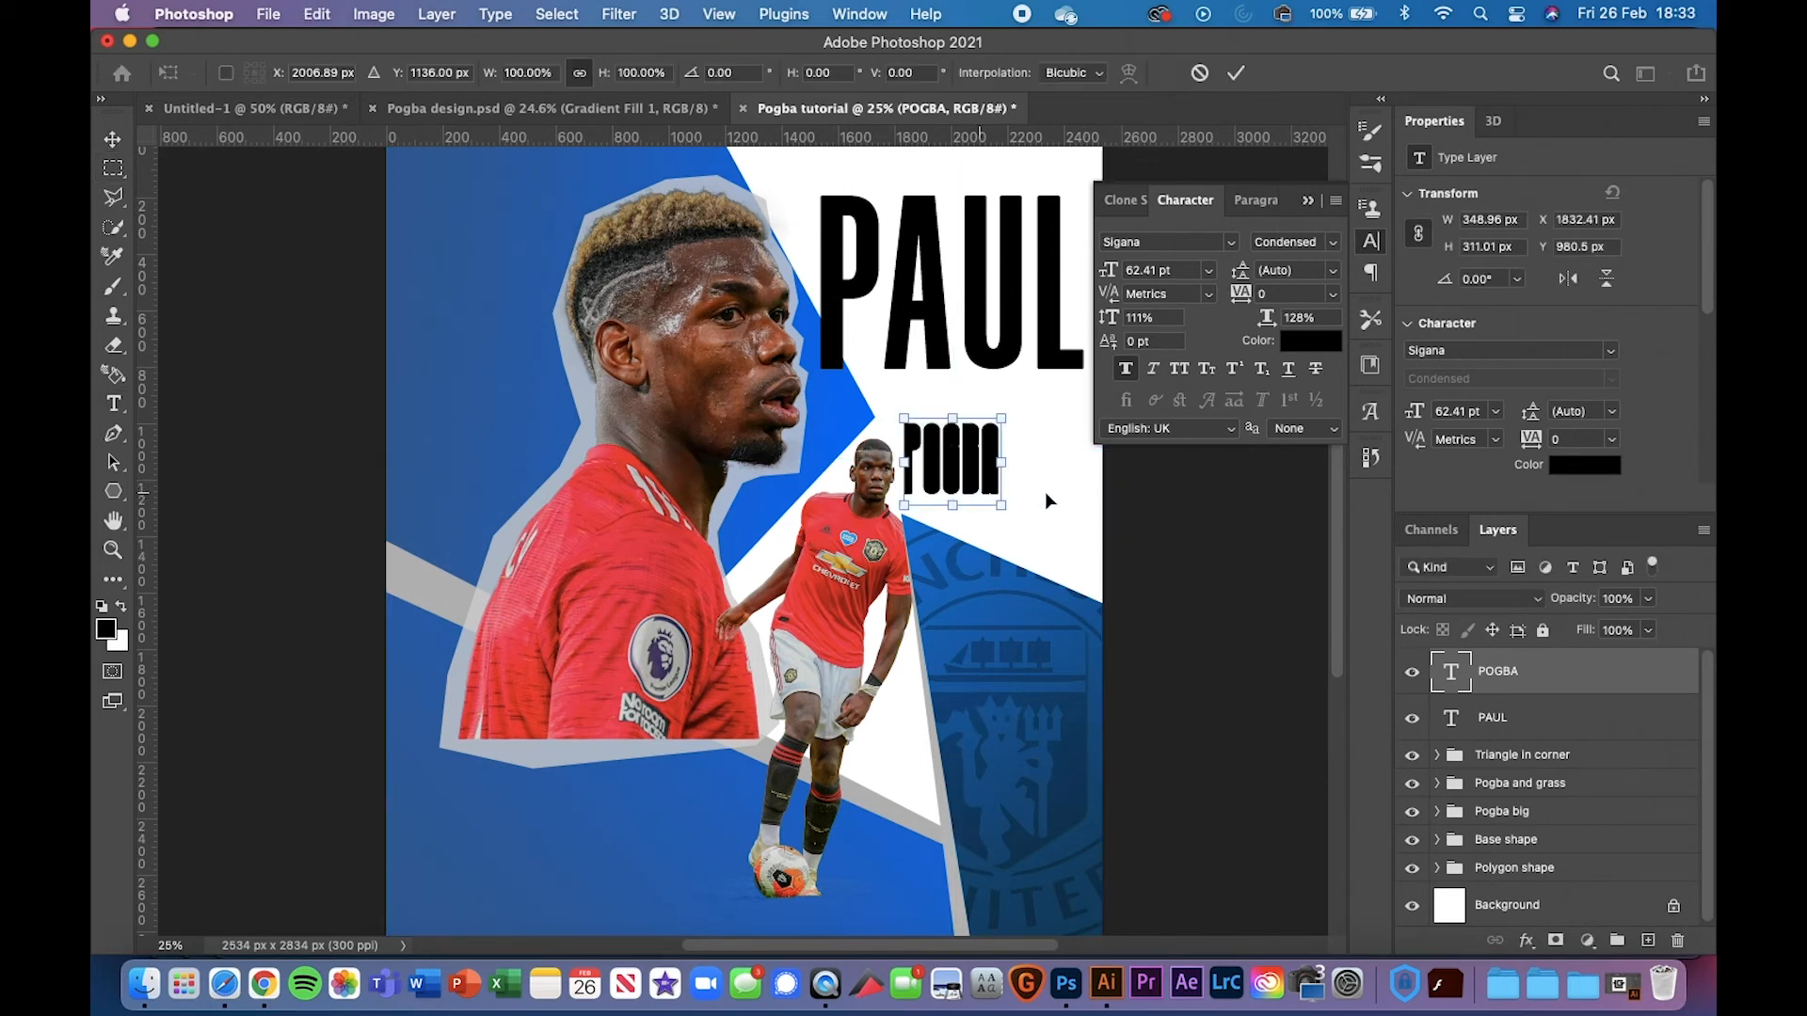
{"action": "left_click", "coordinate": [1501, 671]}
{"action": "key", "text": "Delete"}
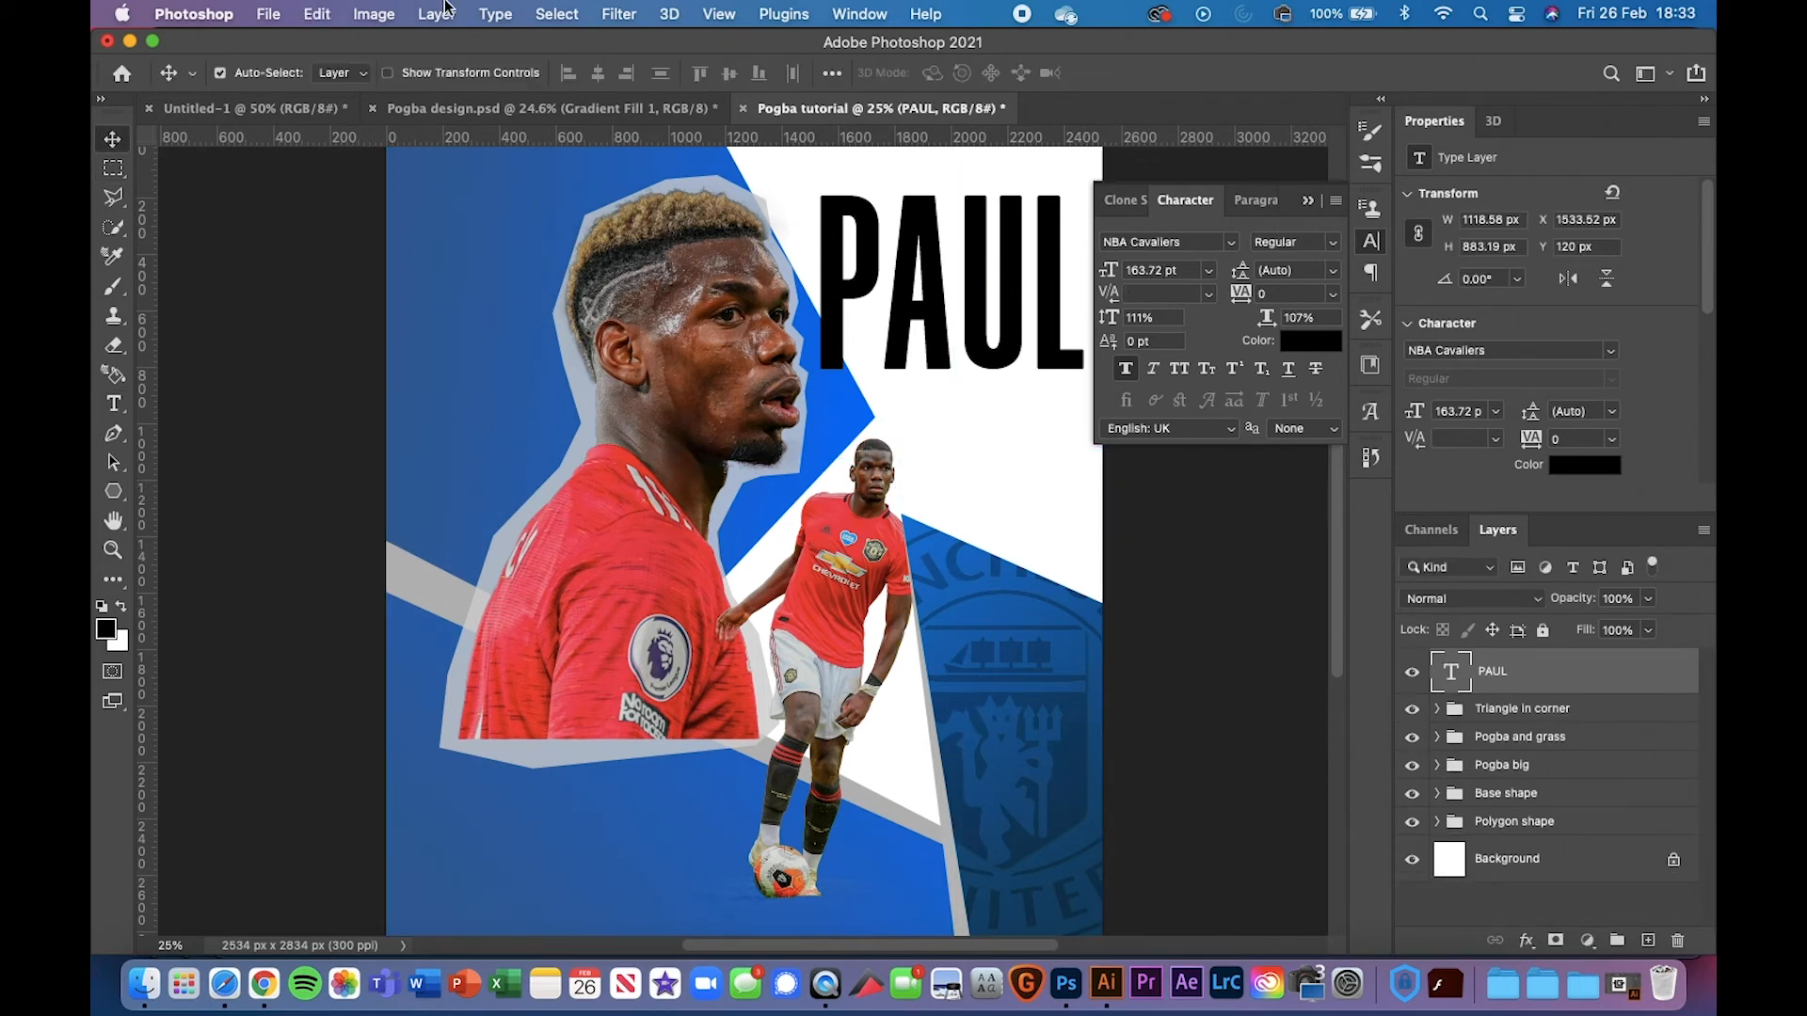
Copy the POGBA text layer from Pogba design into the Pogba tutorial document
{"action": "left_click", "coordinate": [535, 110]}
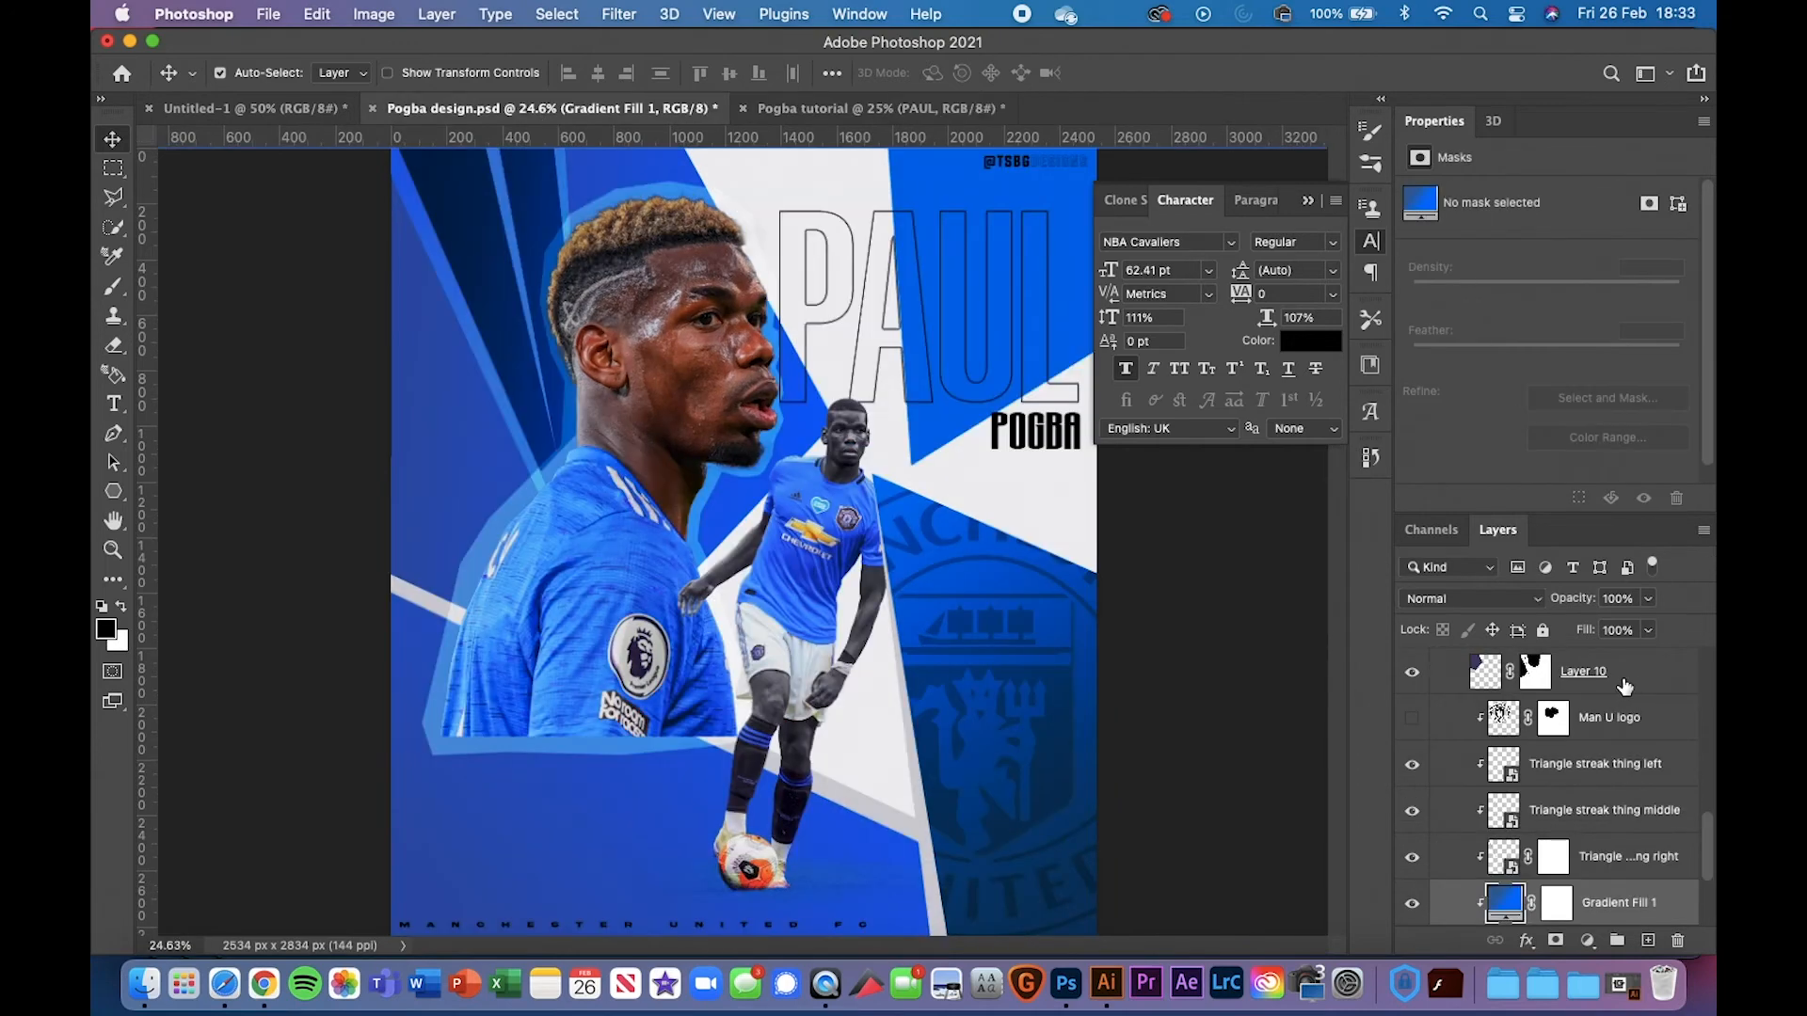
{"action": "left_click", "coordinate": [1063, 444]}
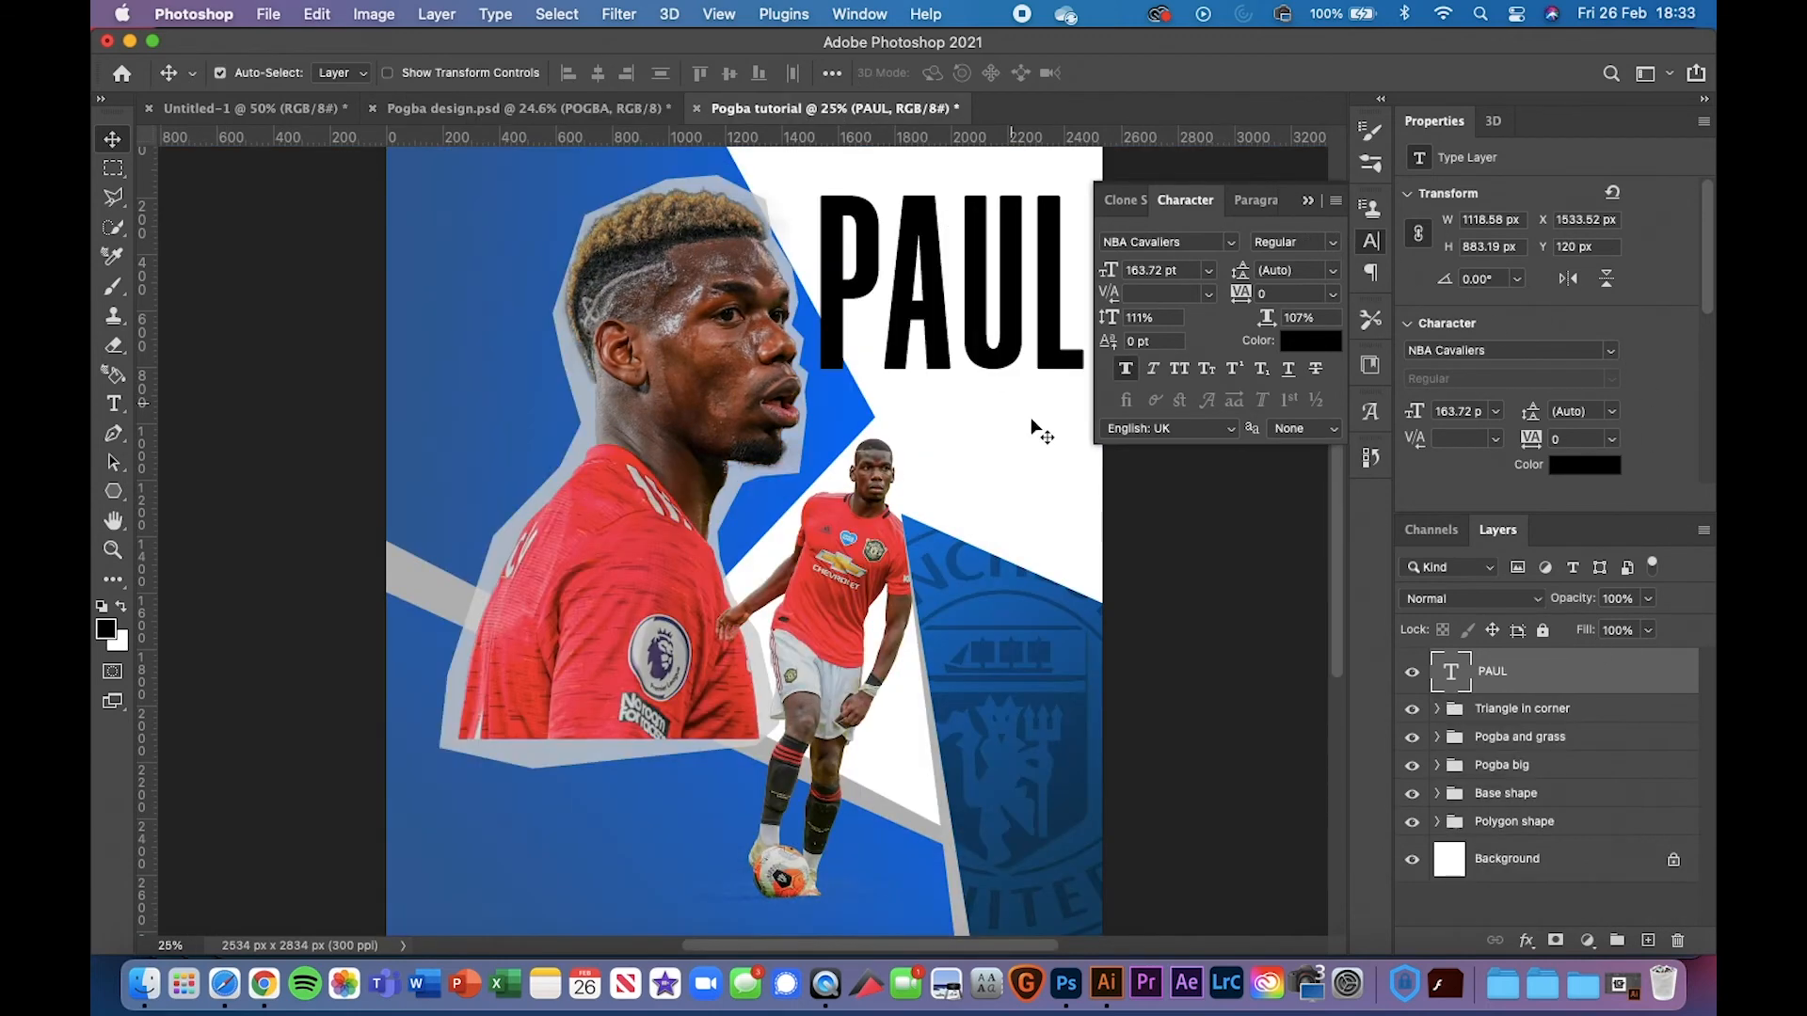
{"action": "left_click", "coordinate": [828, 108]}
{"action": "key", "text": "super+v"}
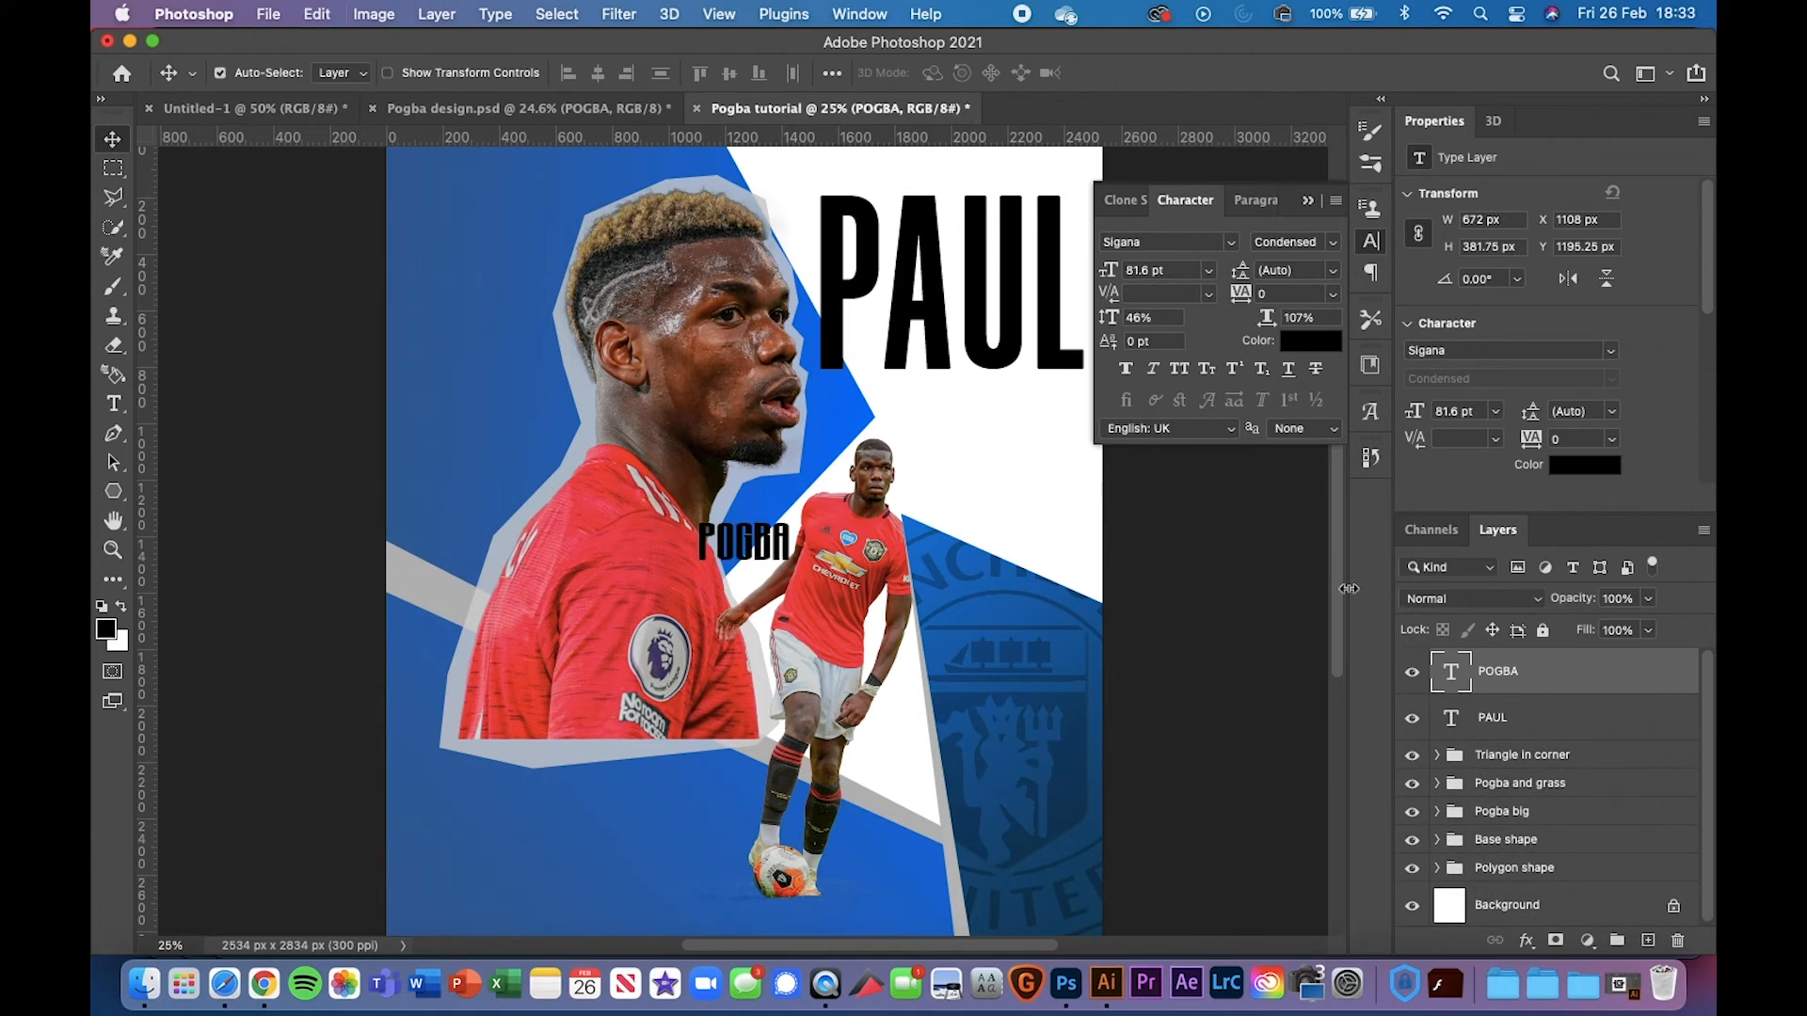
Position the pasted POGBA just beneath PAUL, lined up with its right end
{"action": "key", "text": "super+t"}
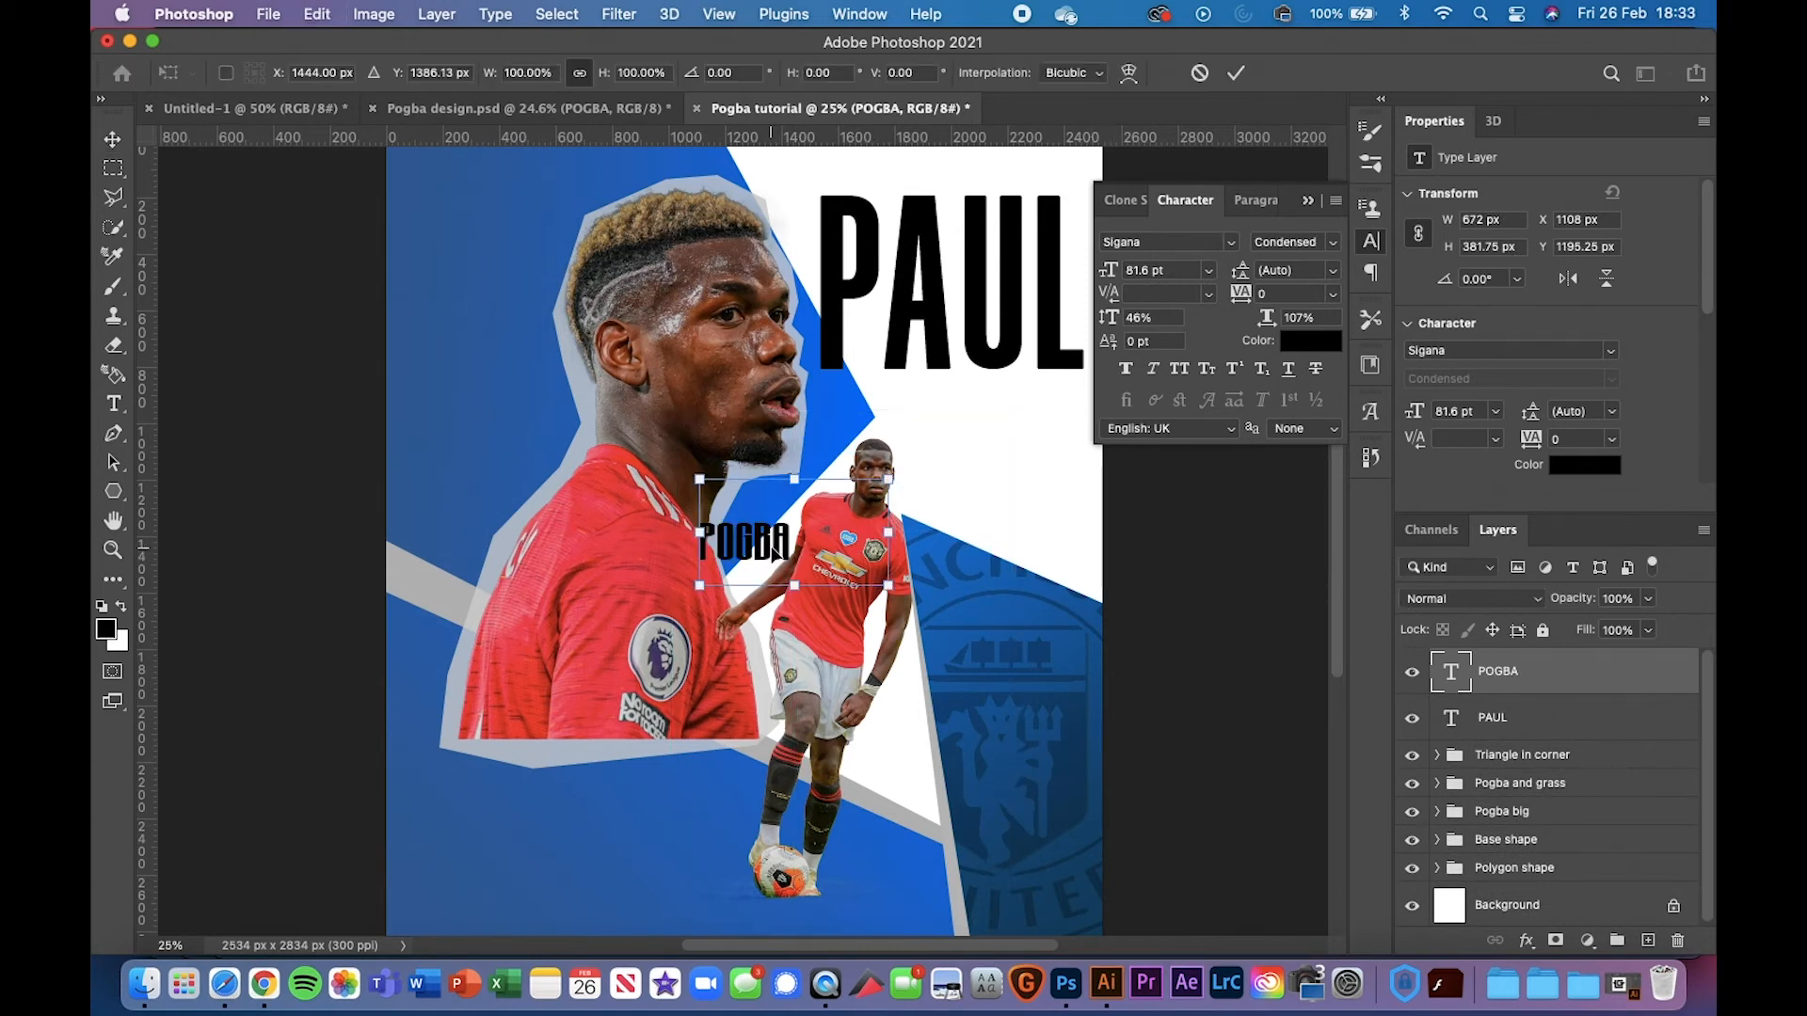
{"action": "left_click_drag", "start_coordinate": [798, 526], "coordinate": [1069, 406]}
{"action": "key", "text": "super+plus"}
{"action": "key", "text": "super+plus"}
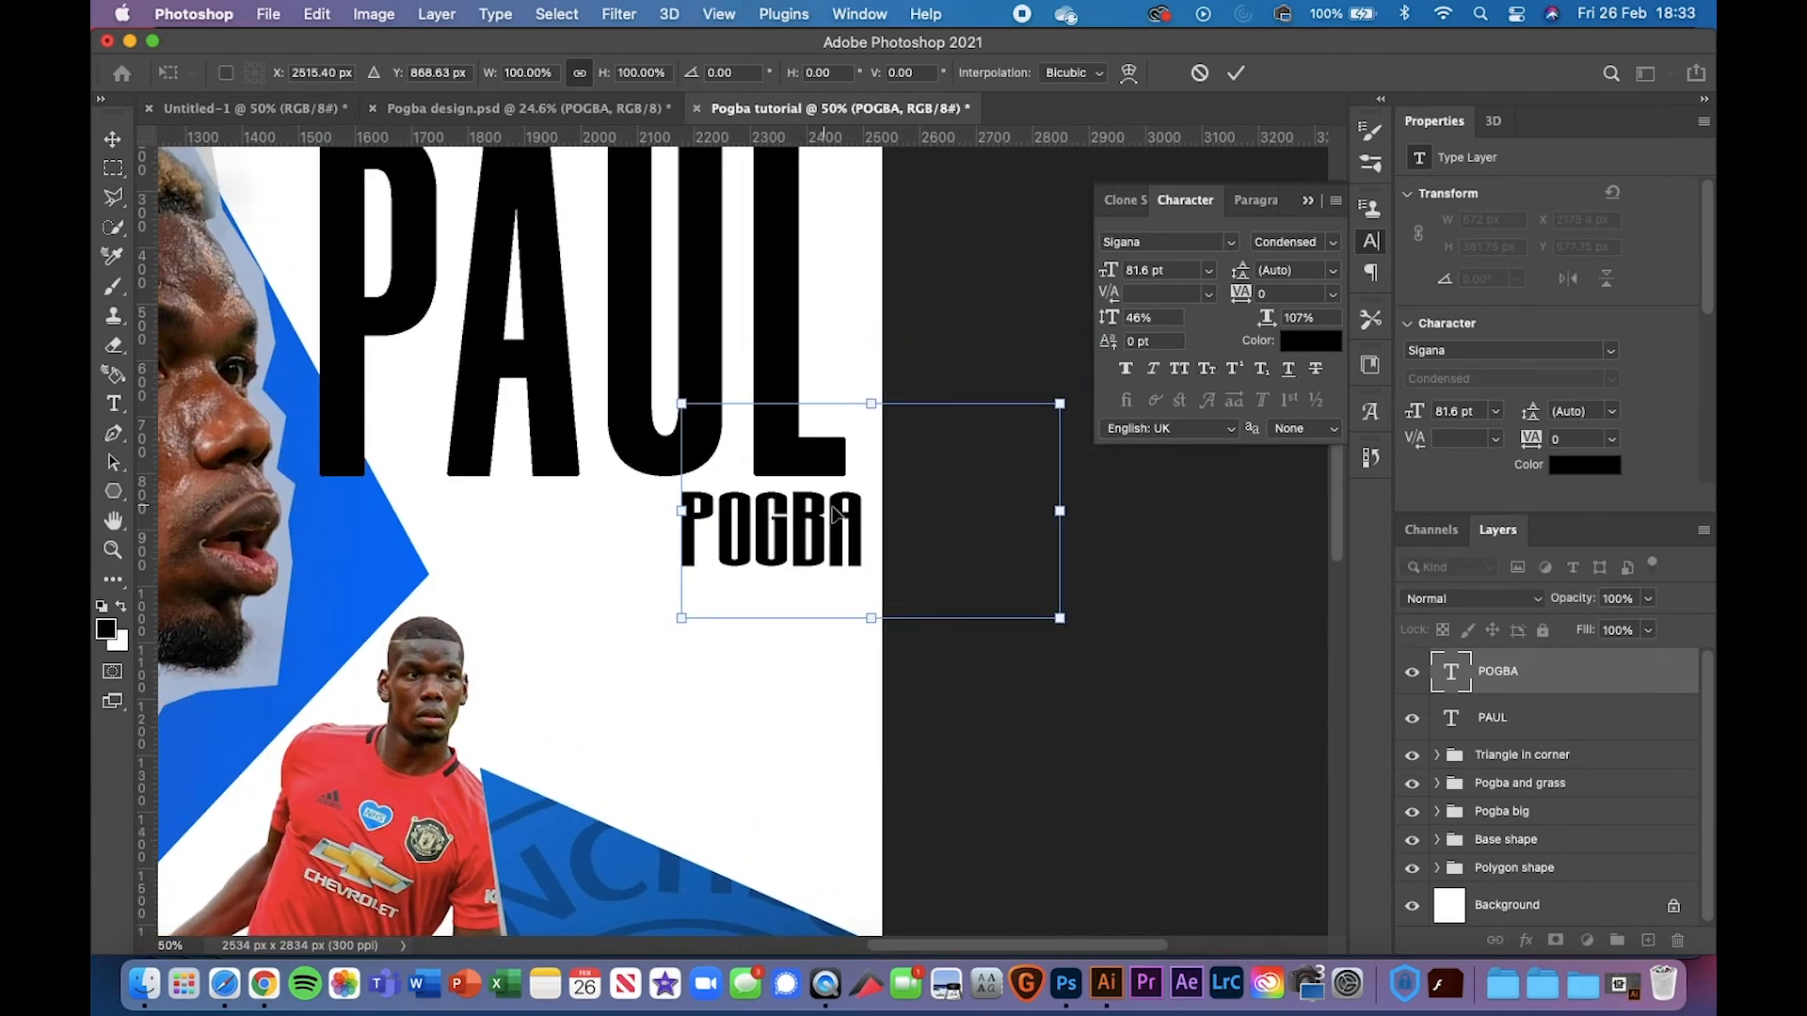
{"action": "left_click_drag", "start_coordinate": [849, 525], "coordinate": [835, 524]}
{"action": "left_click", "coordinate": [113, 139]}
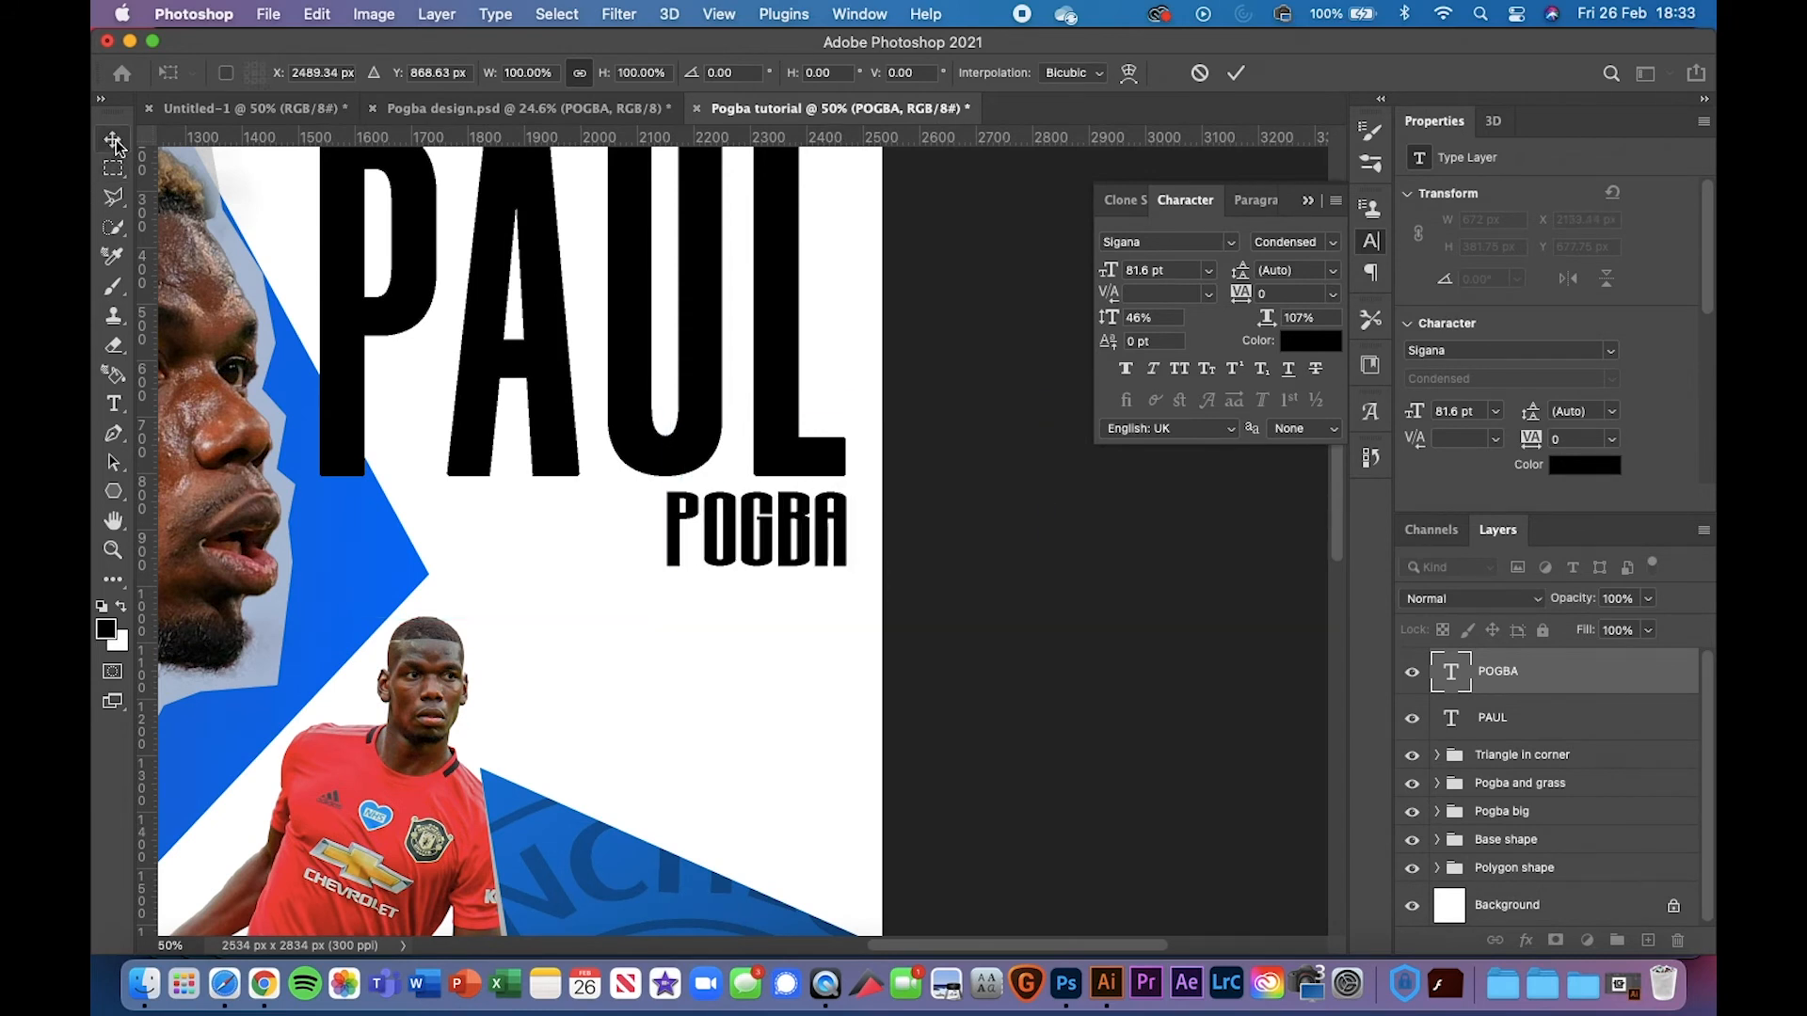
{"action": "left_click", "coordinate": [414, 193]}
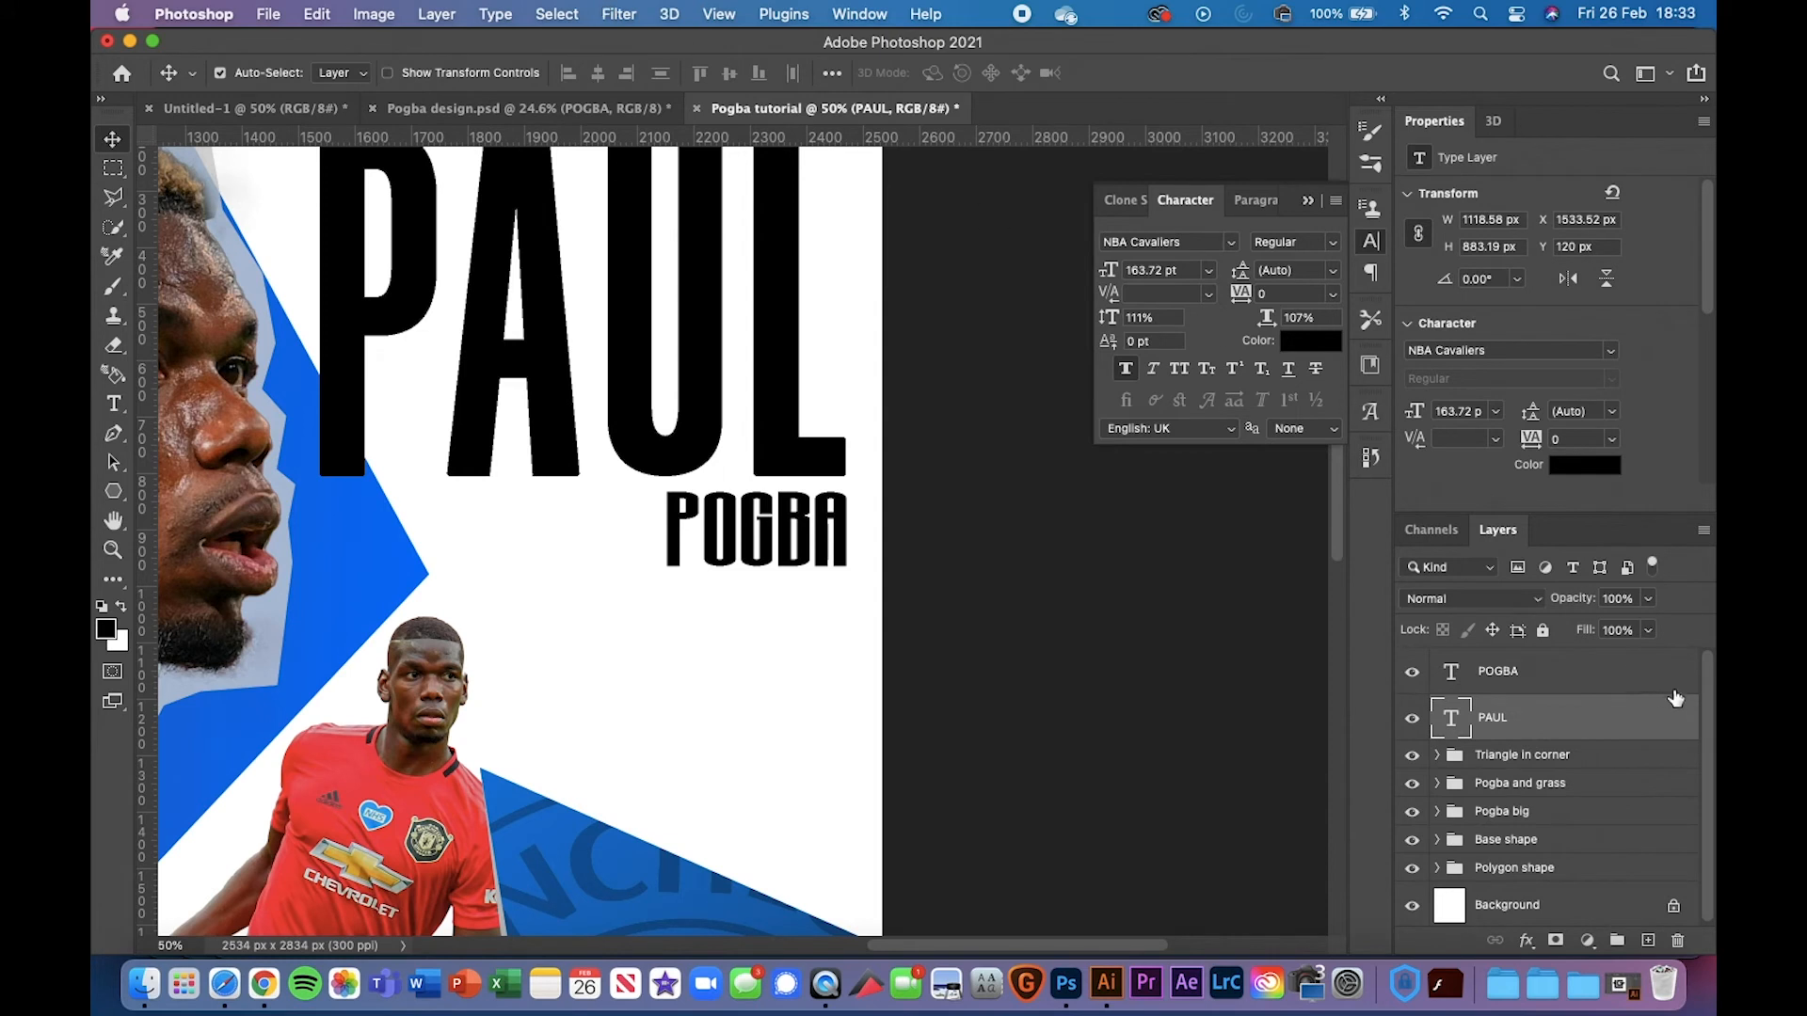
Set PAUL's fill to 0% and add an 8 px inside black stroke outline
{"action": "left_click_drag", "start_coordinate": [1587, 629], "coordinate": [1381, 635]}
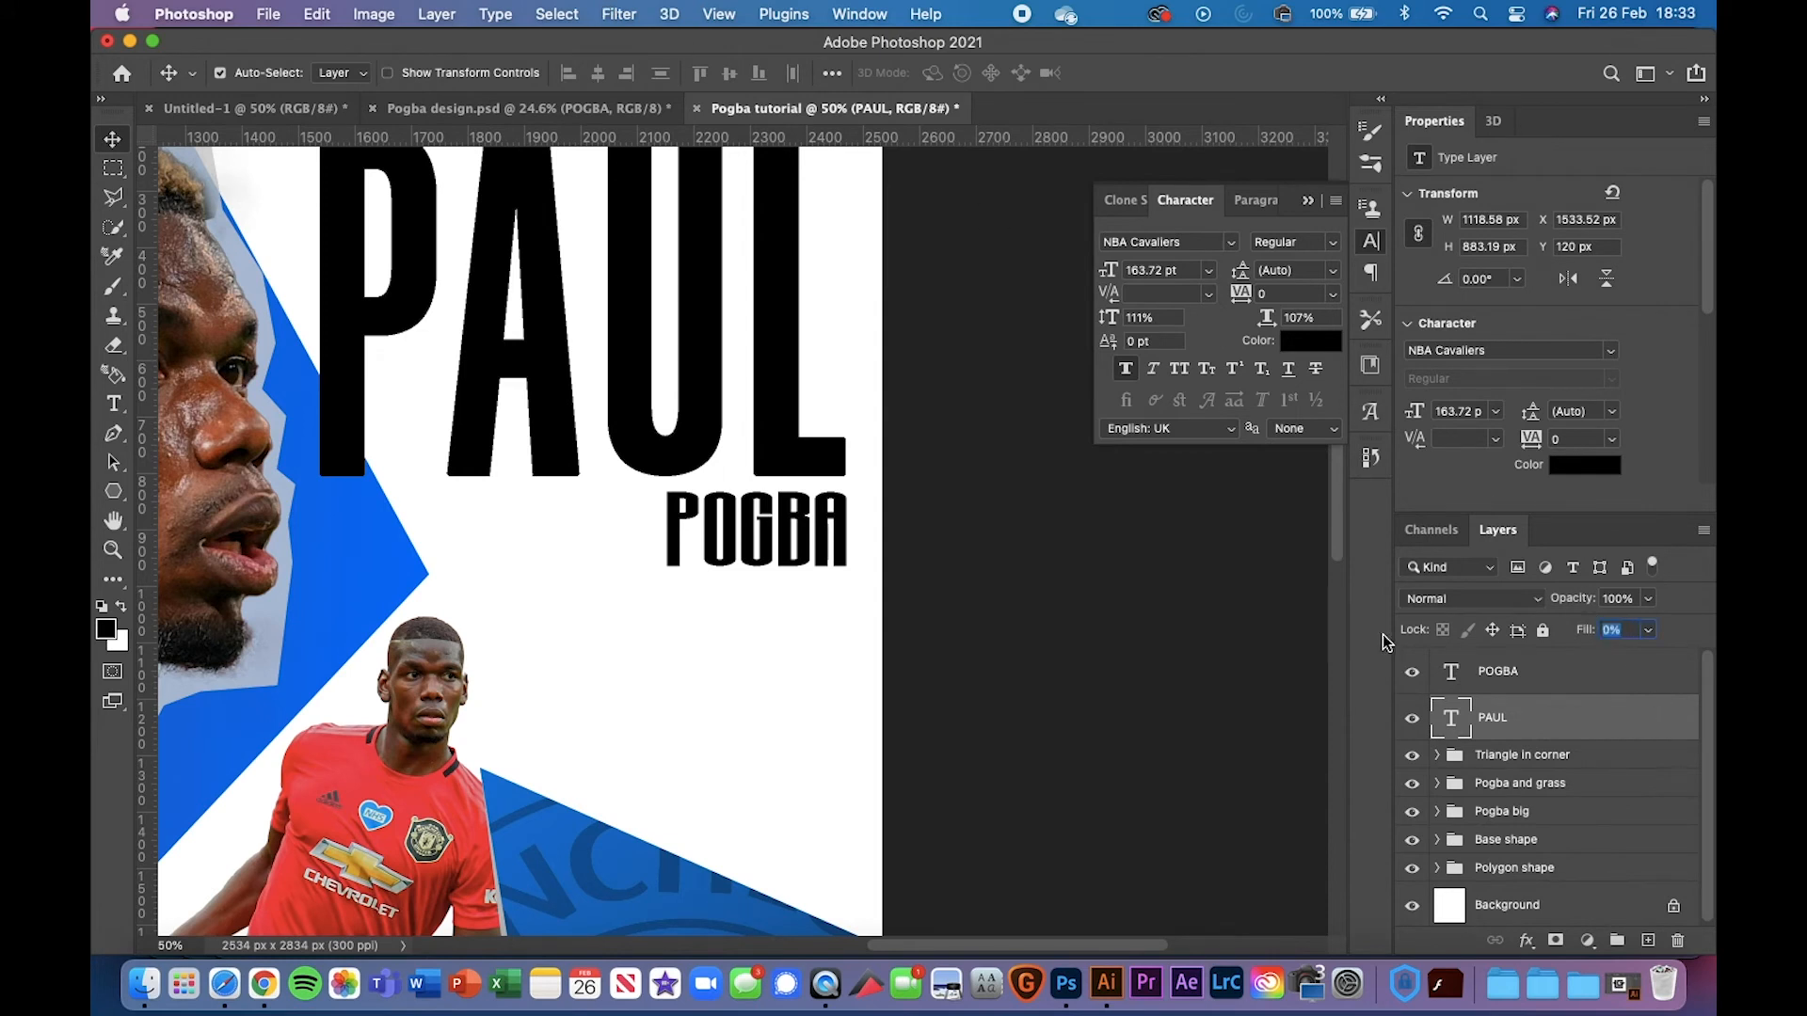
{"action": "double_click", "coordinate": [1638, 736]}
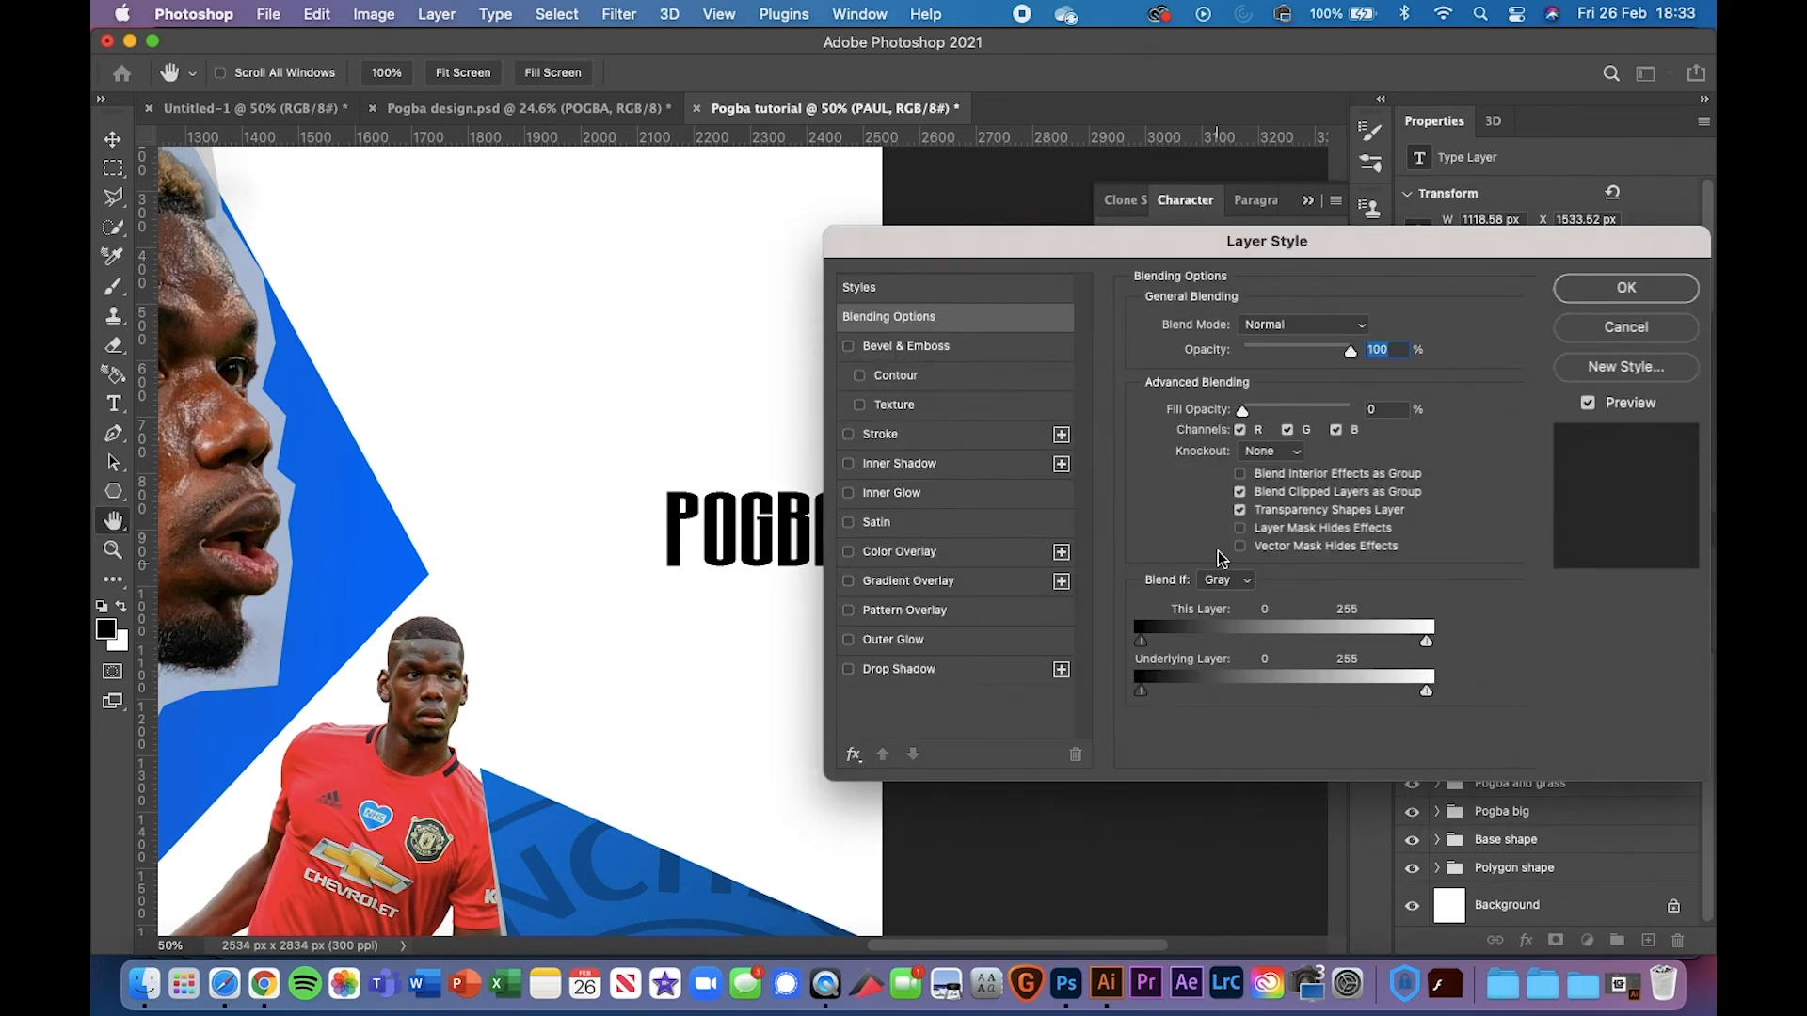
{"action": "left_click", "coordinate": [930, 439]}
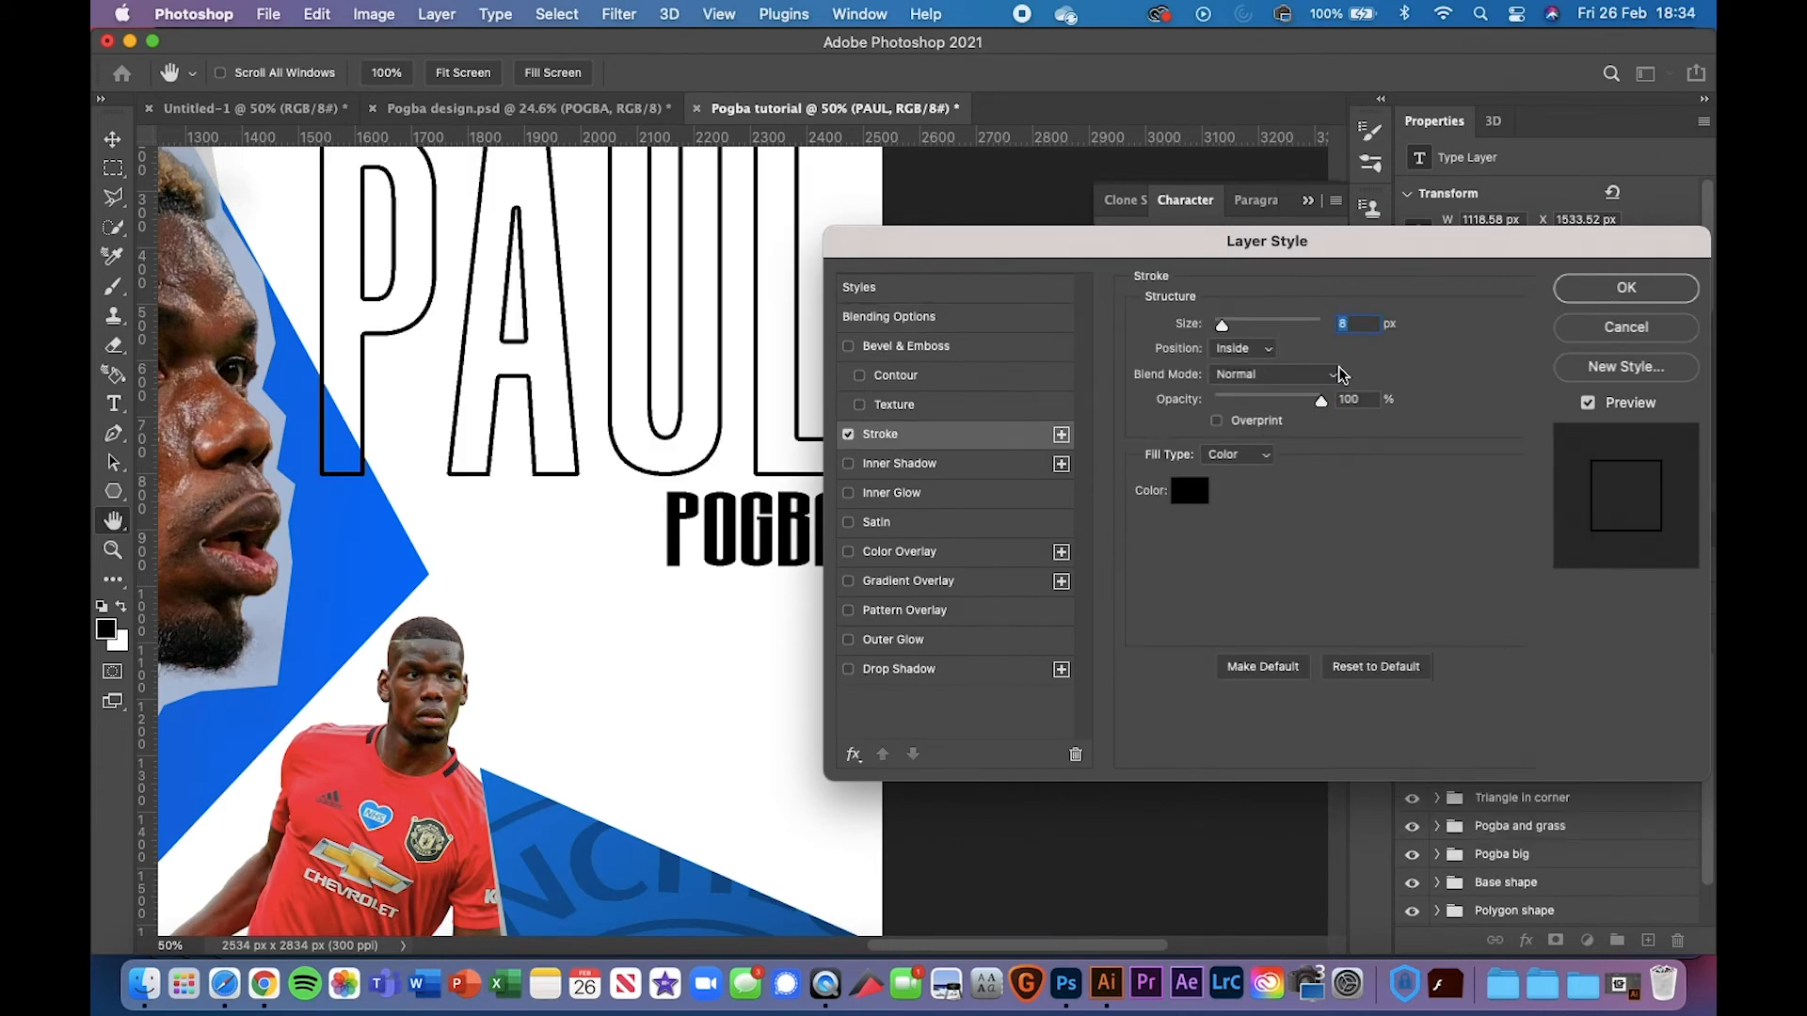
{"action": "key", "text": "Return"}
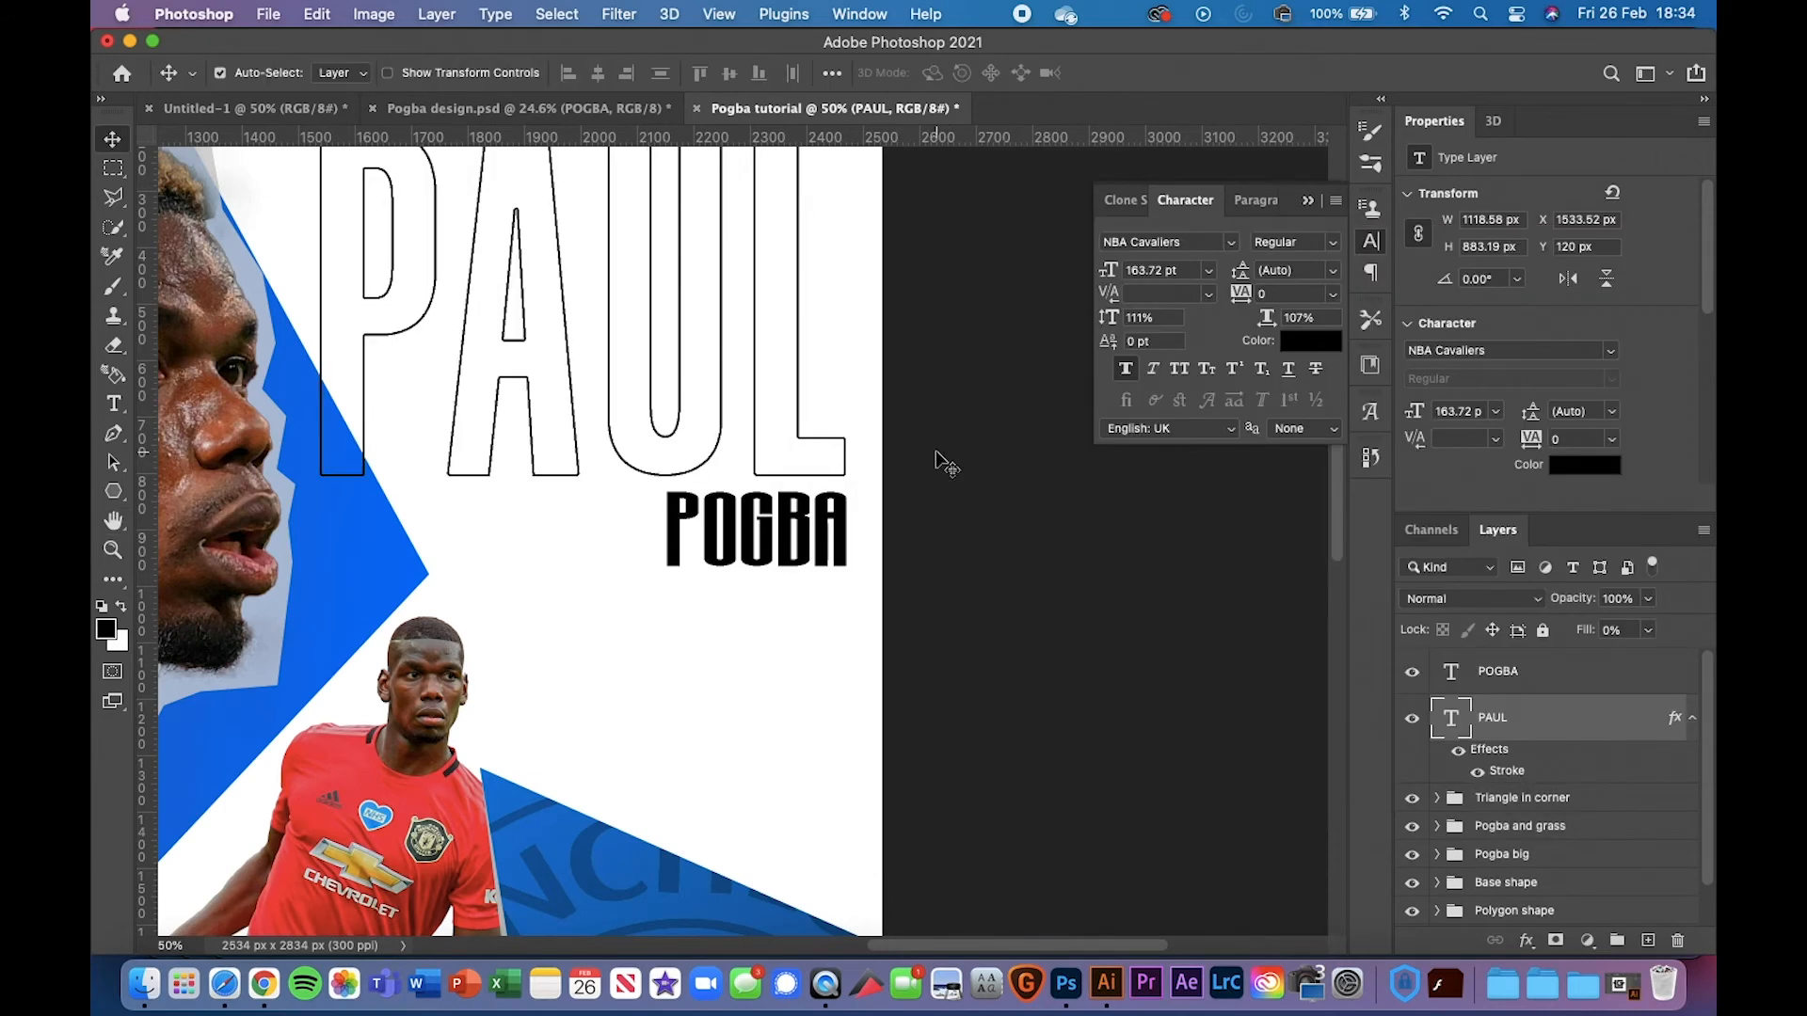
{"action": "key", "text": "super+0"}
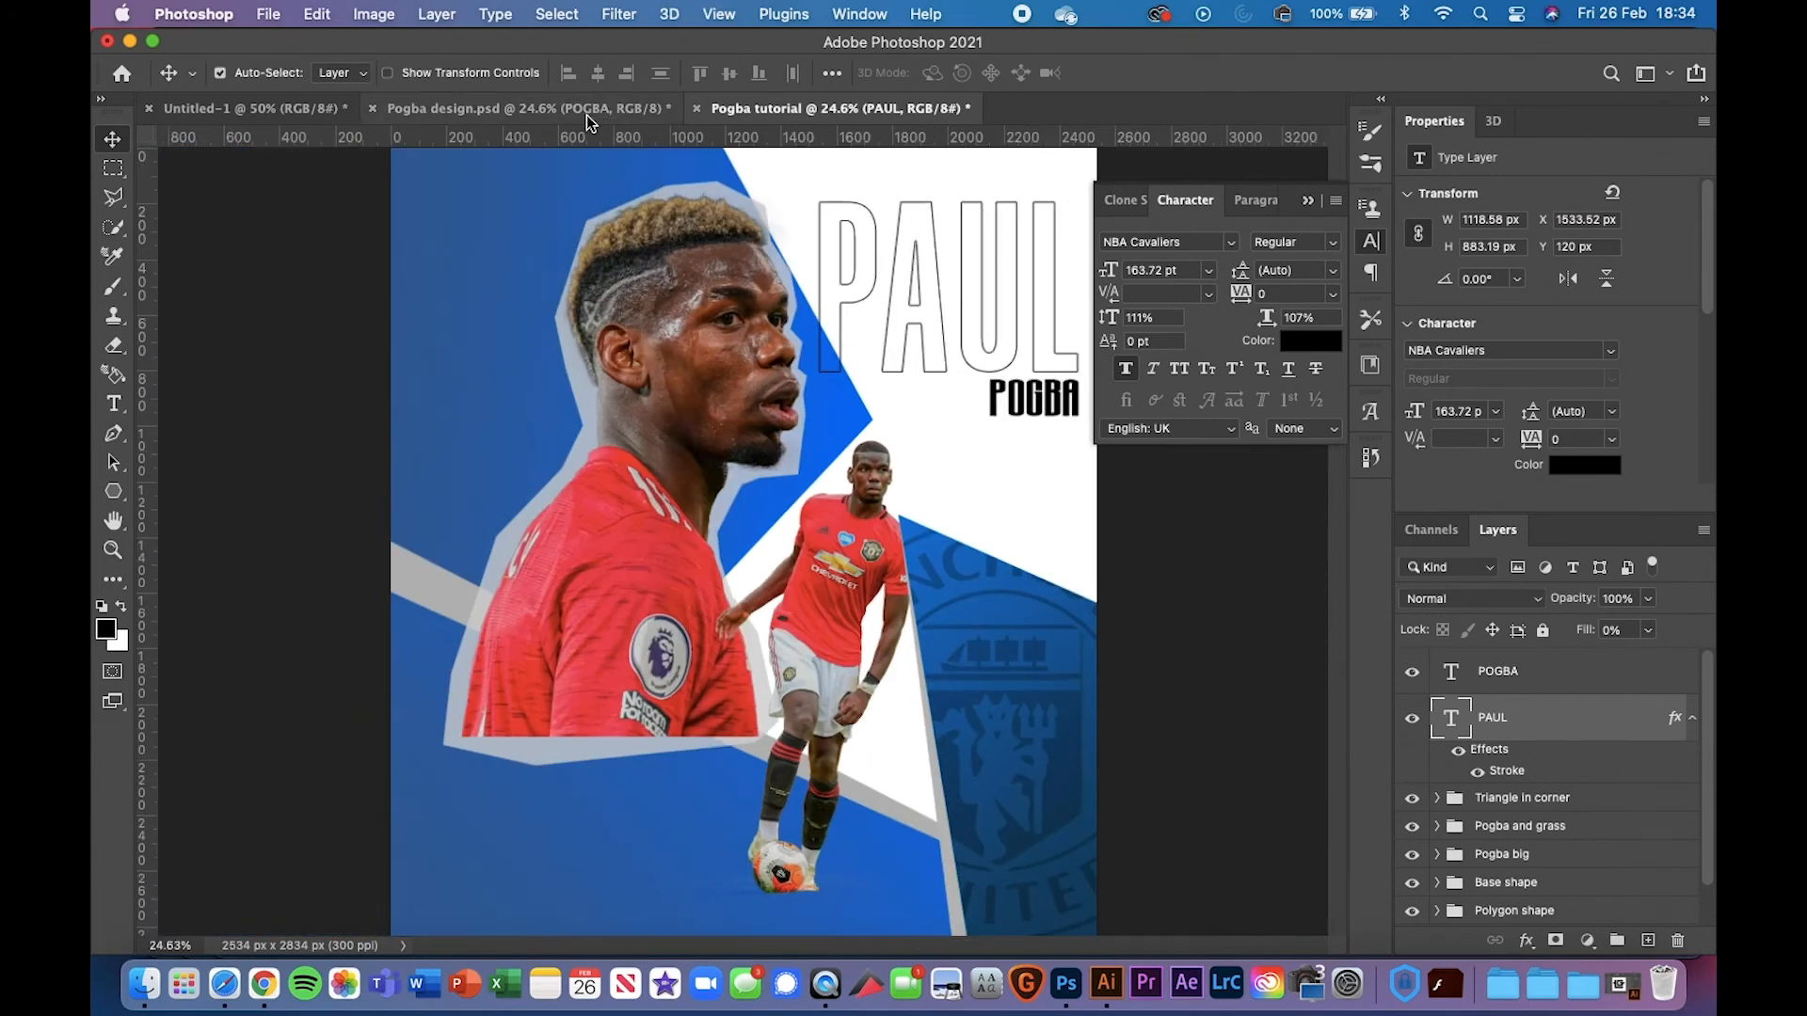
Select POGBA together with PAUL and start grouping them as Group 1
{"action": "left_click", "coordinate": [1308, 201]}
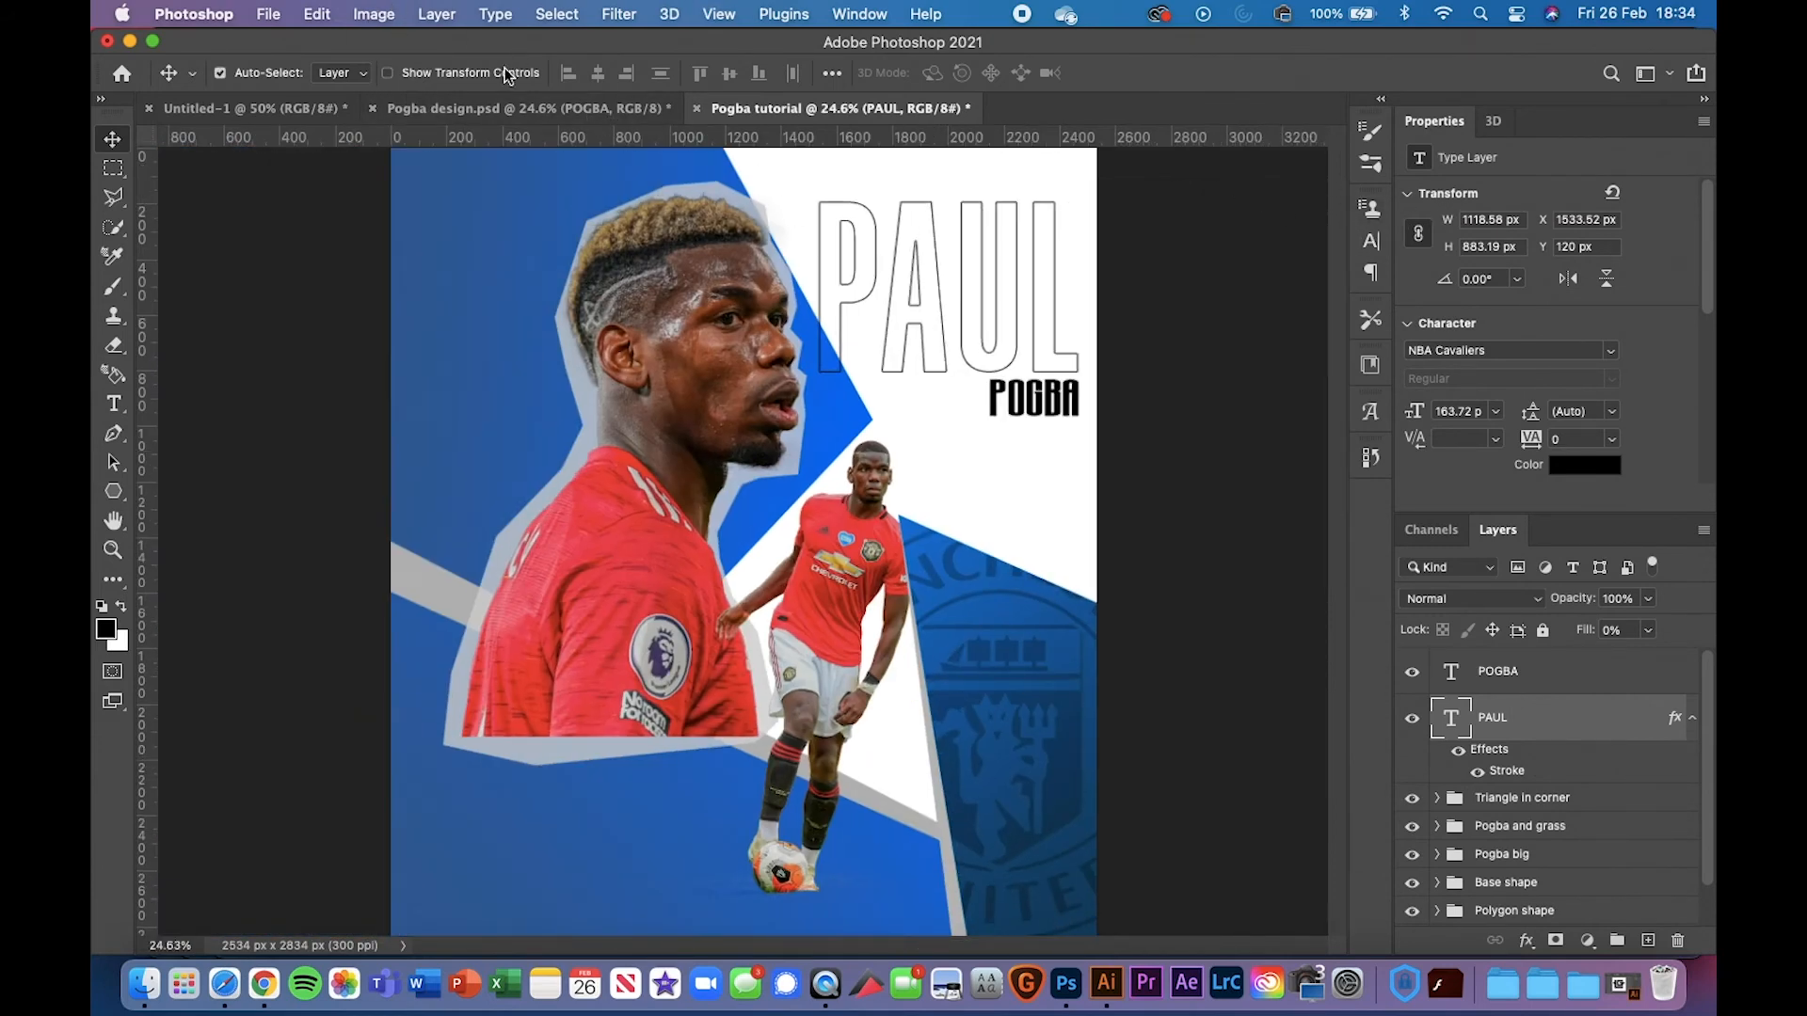
{"action": "left_click", "coordinate": [472, 101]}
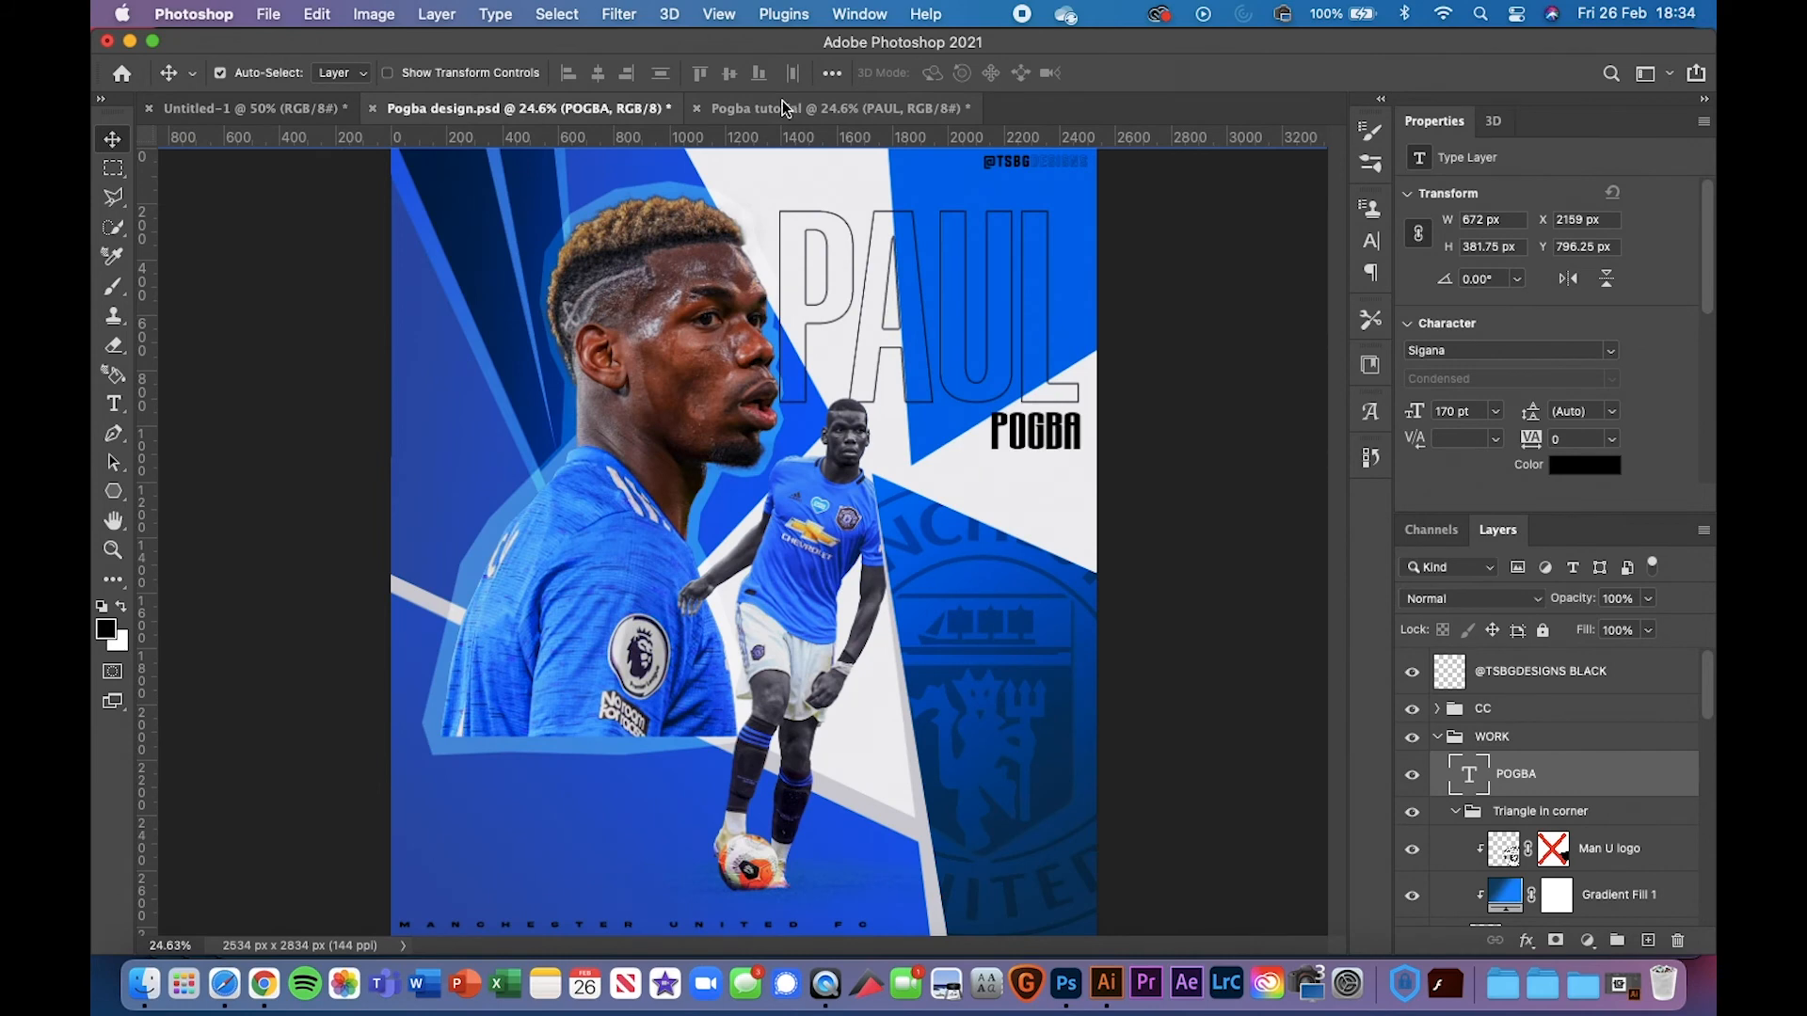
{"action": "left_click", "coordinate": [784, 103]}
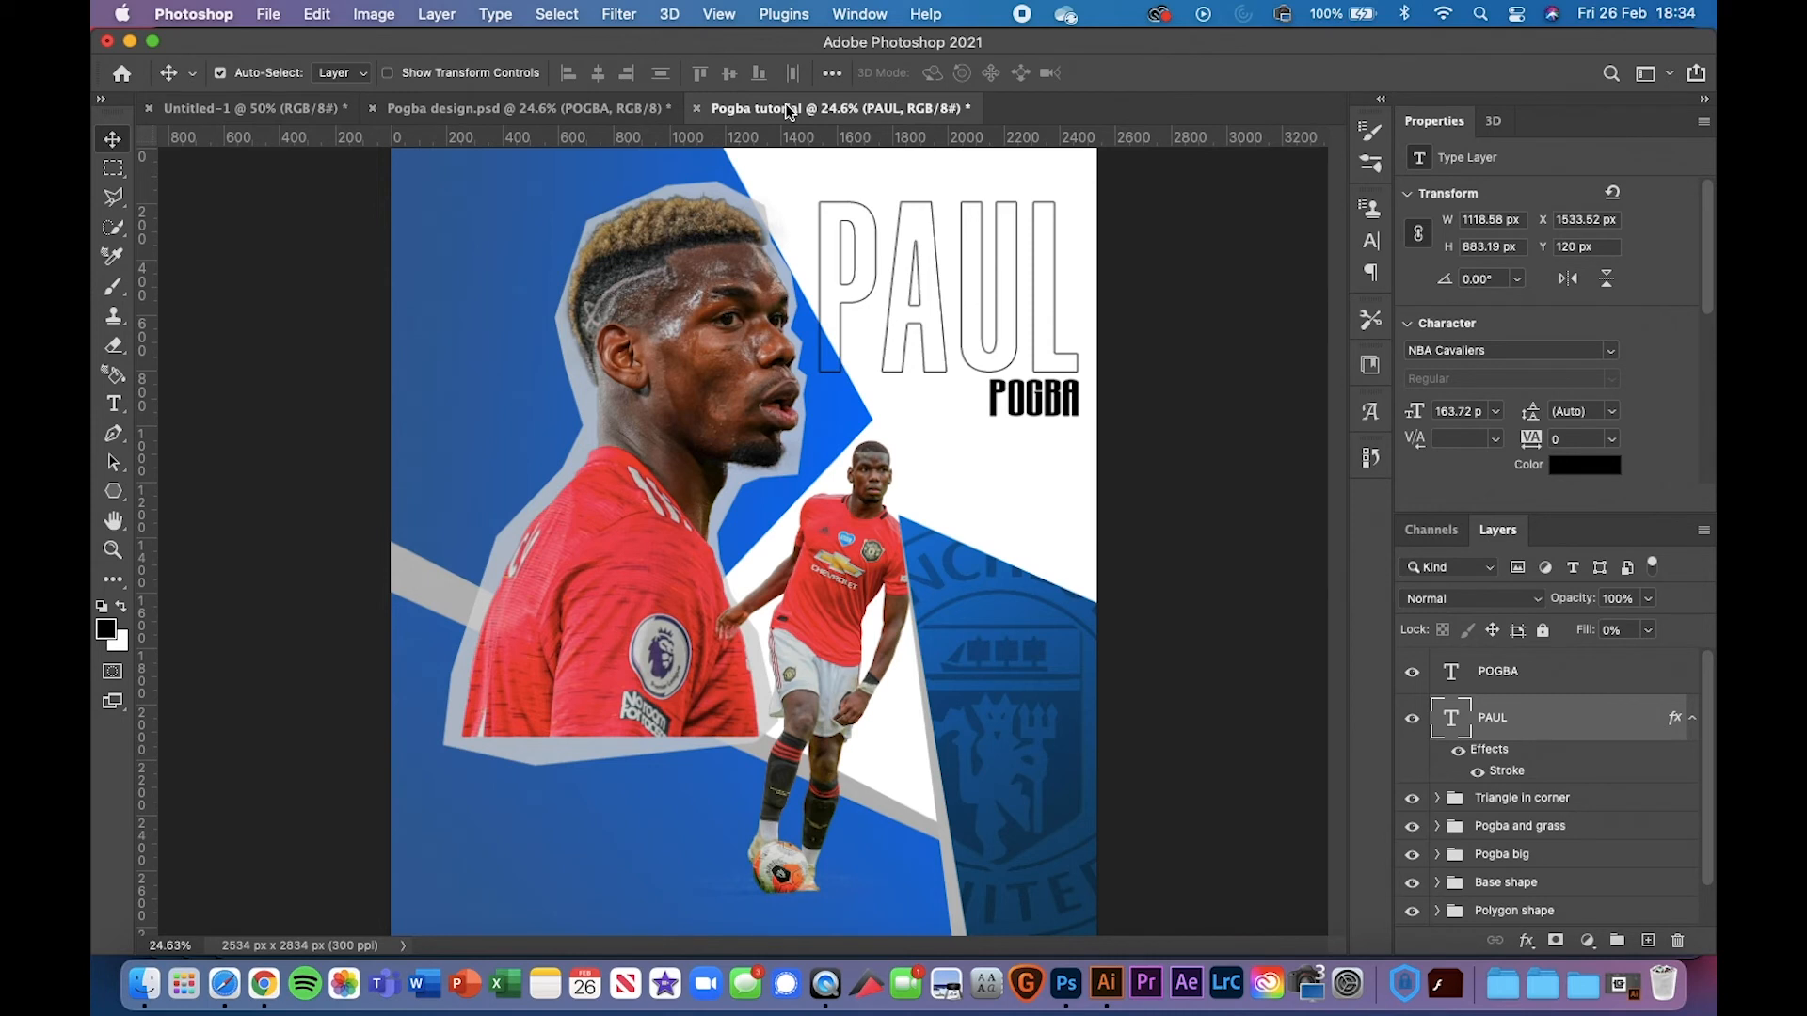
{"action": "left_click", "coordinate": [1572, 672], "text": "shift"}
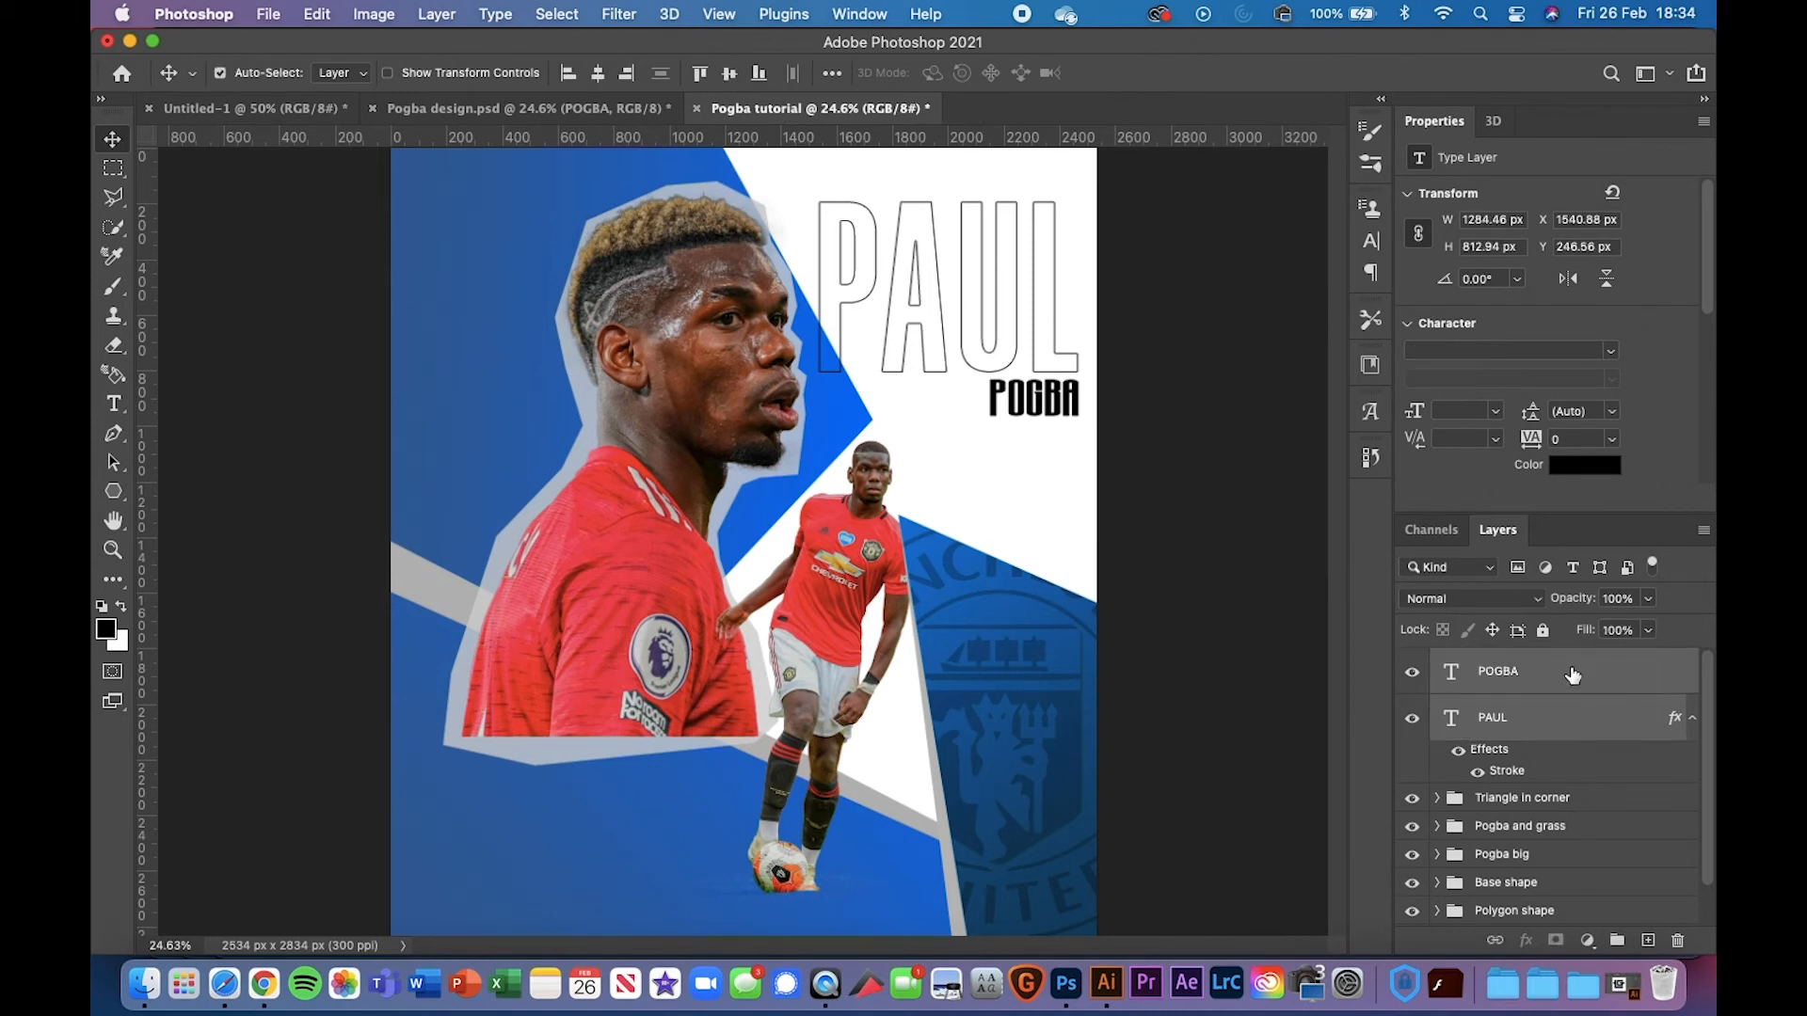
{"action": "key", "text": "super+alt+g"}
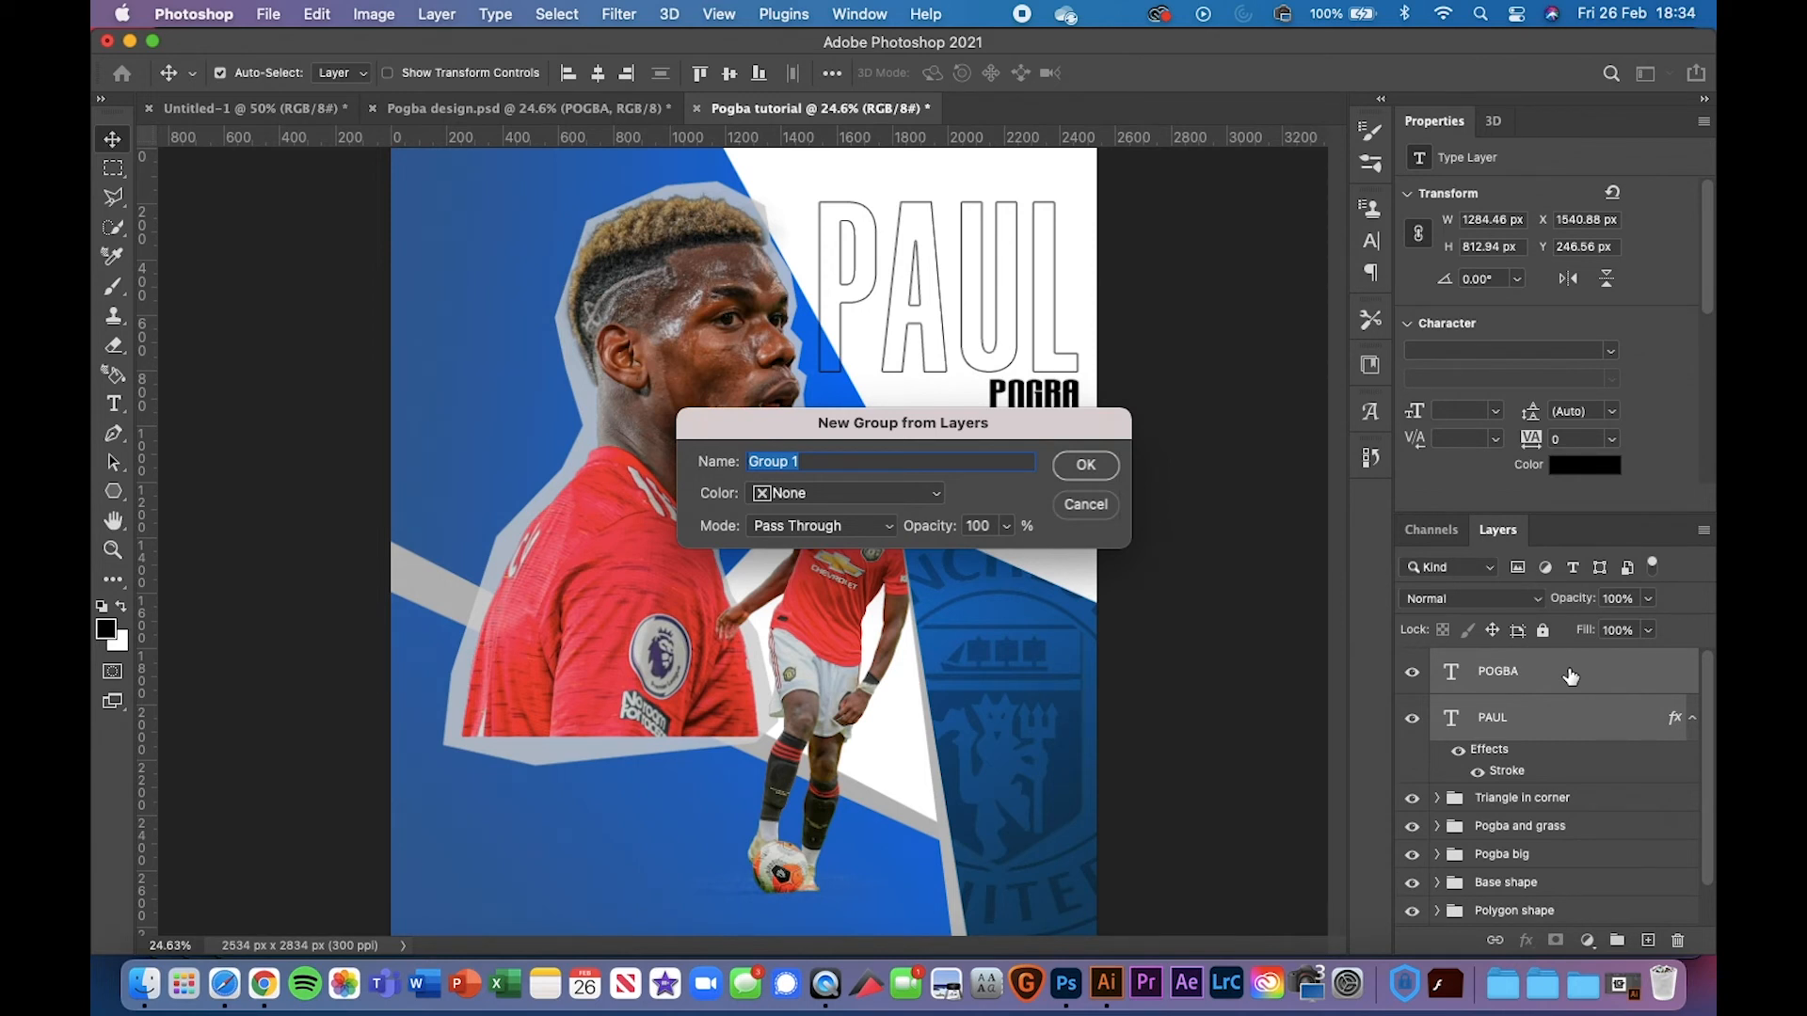
Confirm grouping PAUL and POGBA, then glance at the Pogba design reference
{"action": "type", "text": "TEXT"}
{"action": "key", "text": "Return"}
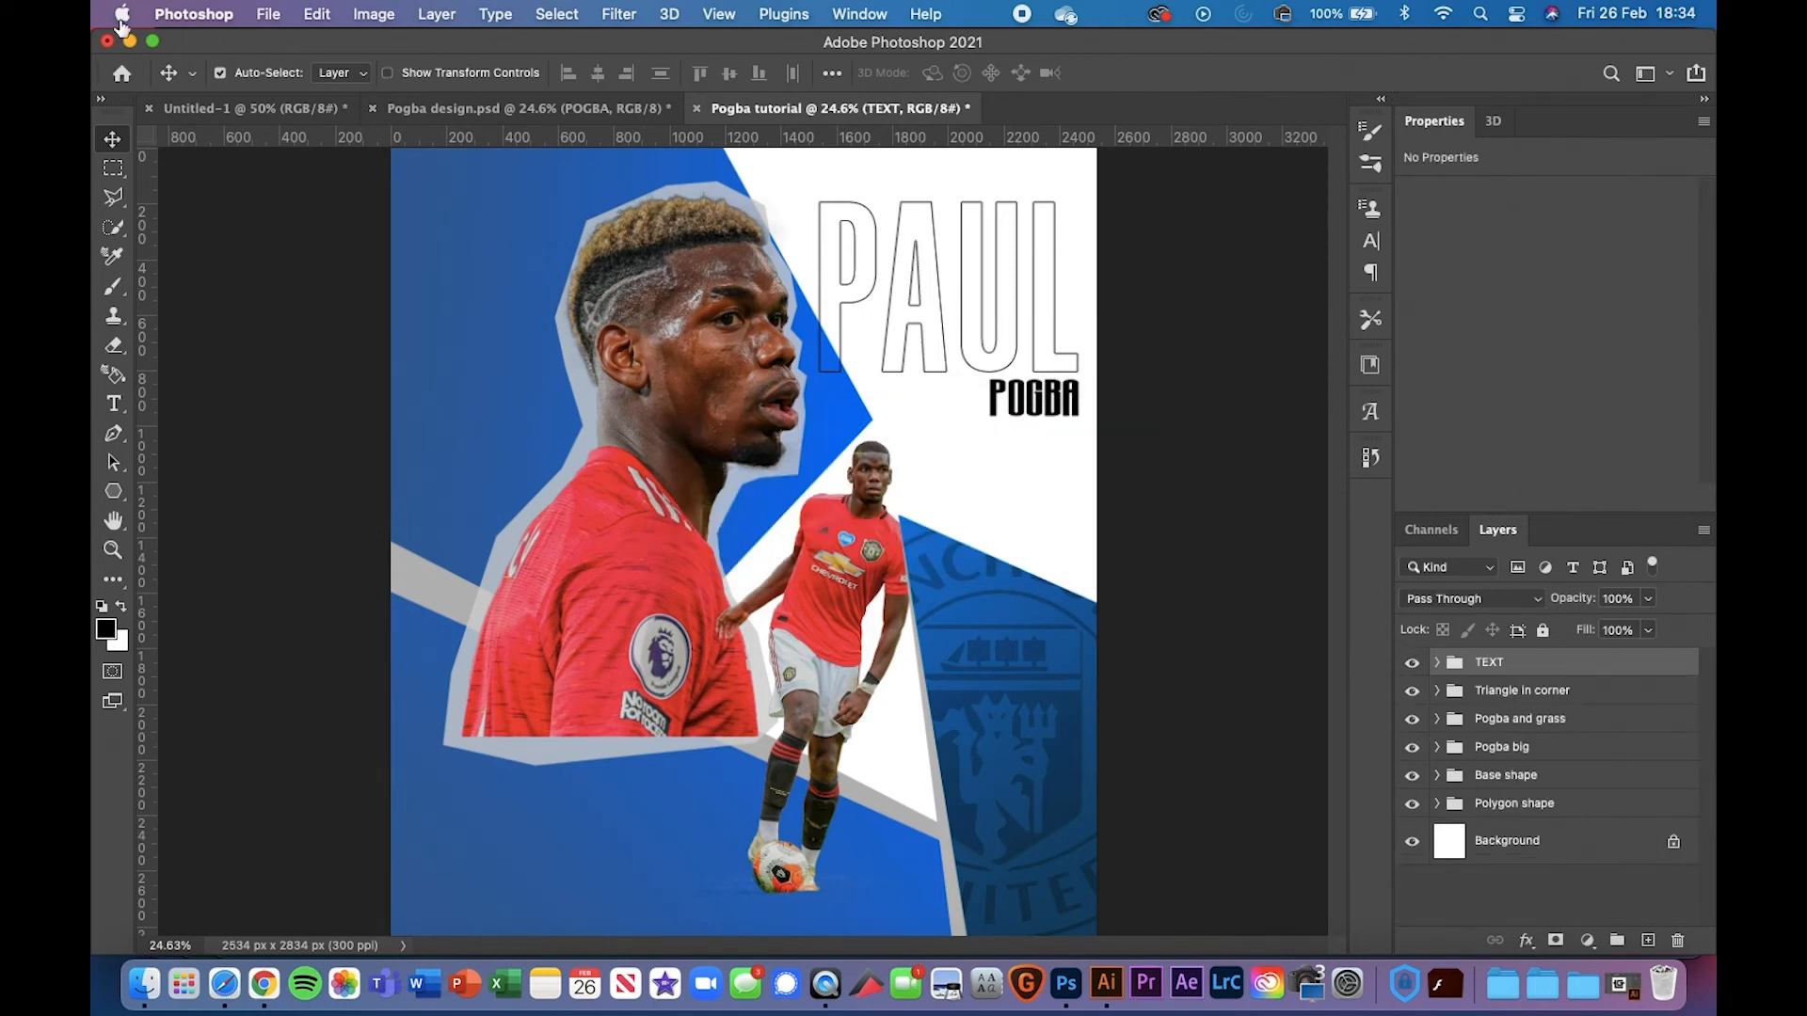
{"action": "left_click", "coordinate": [472, 109]}
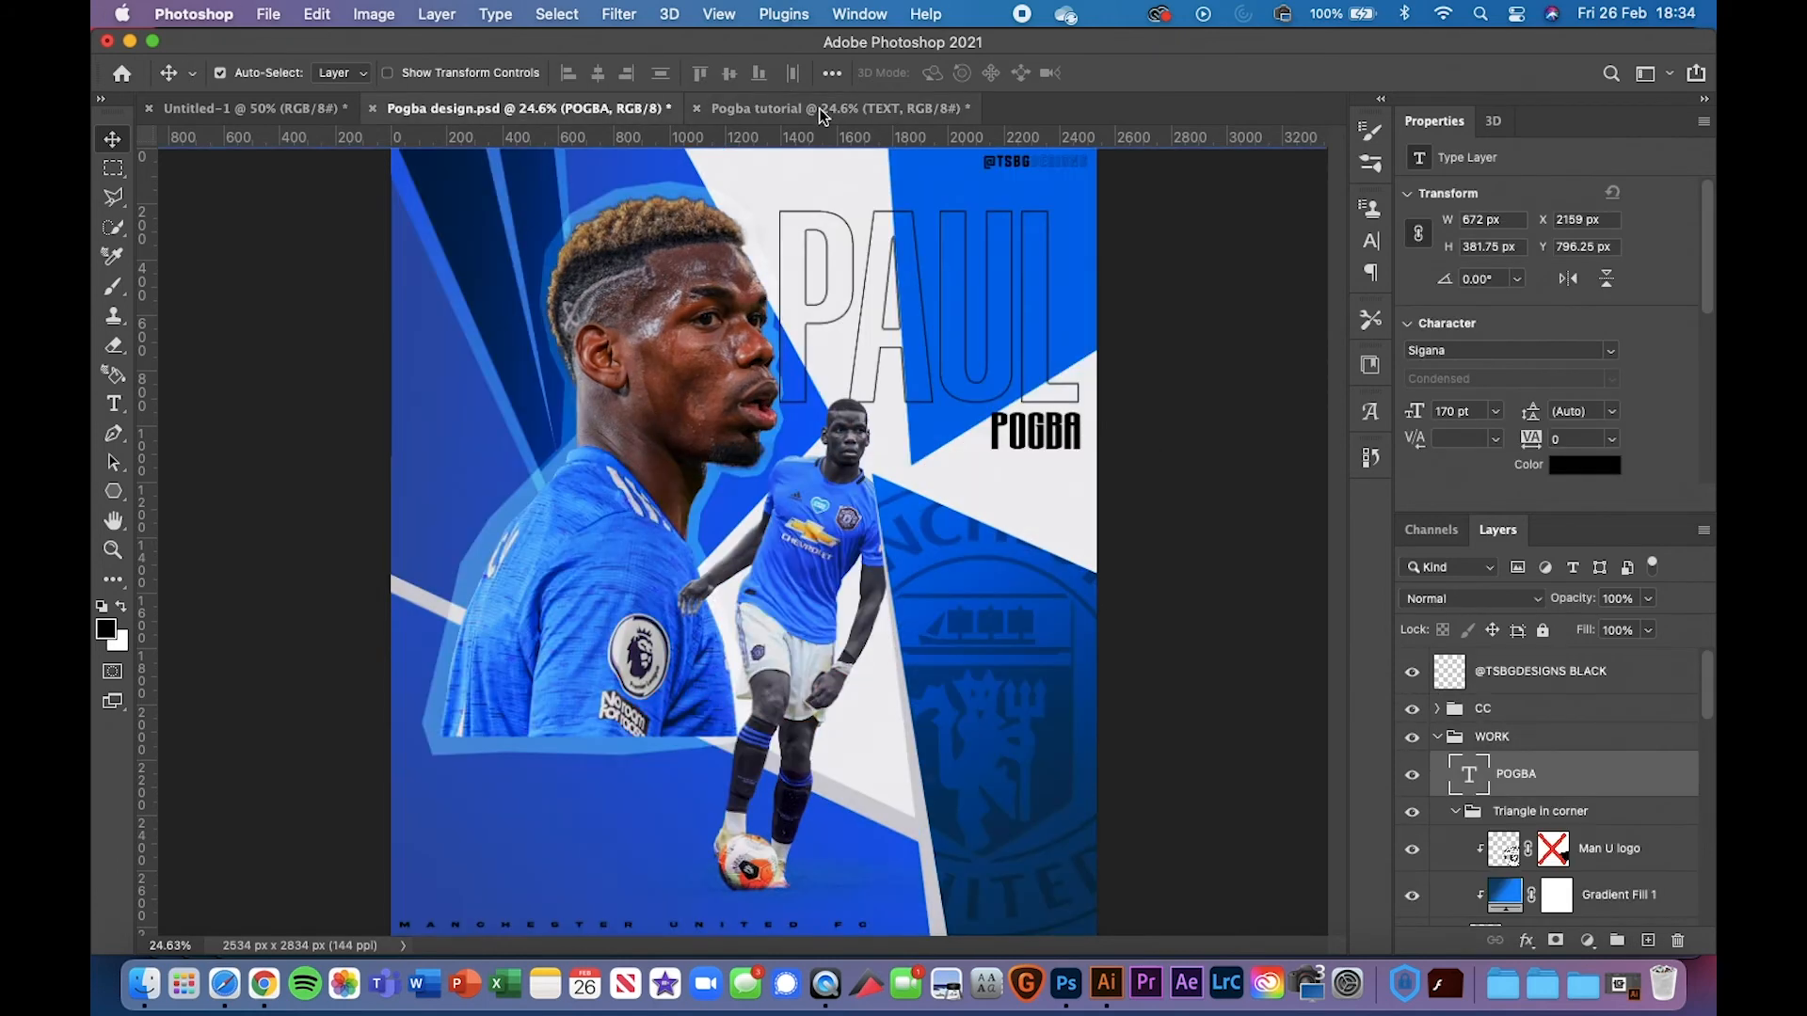
{"action": "left_click", "coordinate": [894, 110]}
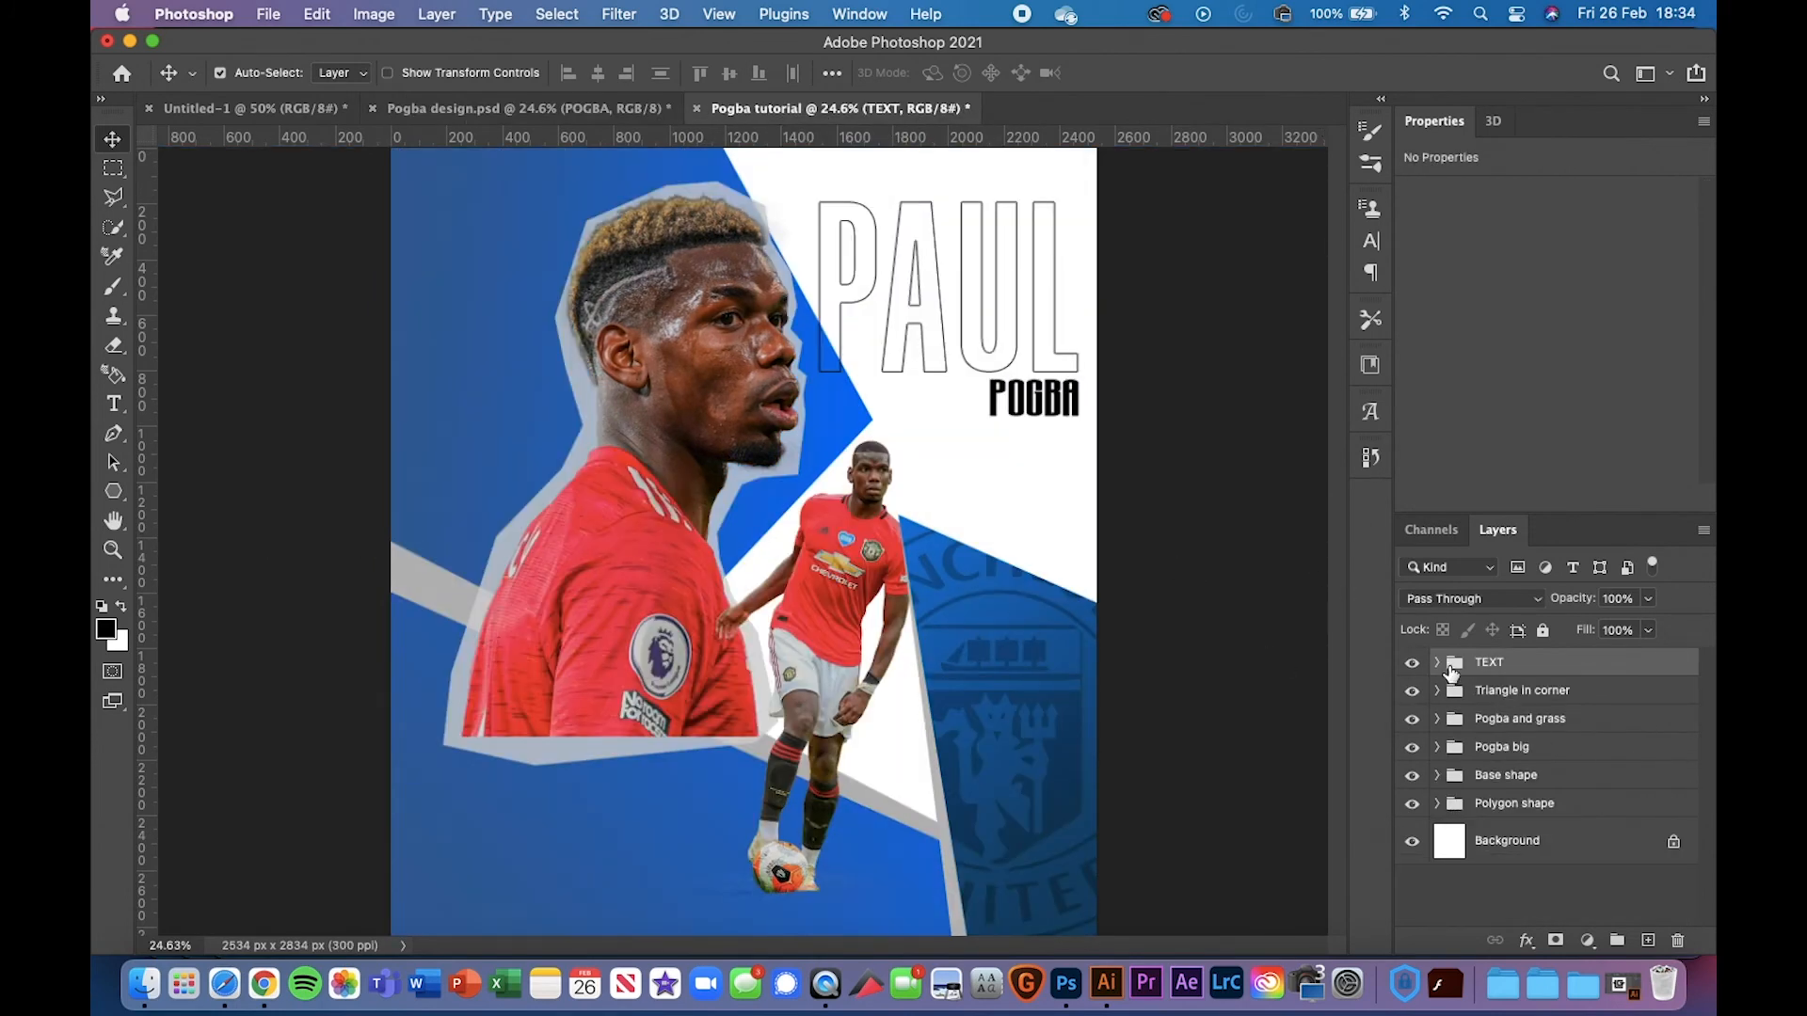
Rename the new group to 'paul pogba TEXT'
{"action": "double_click", "coordinate": [1483, 663]}
{"action": "type", "text": "paul pogba"}
{"action": "key", "text": "Return"}
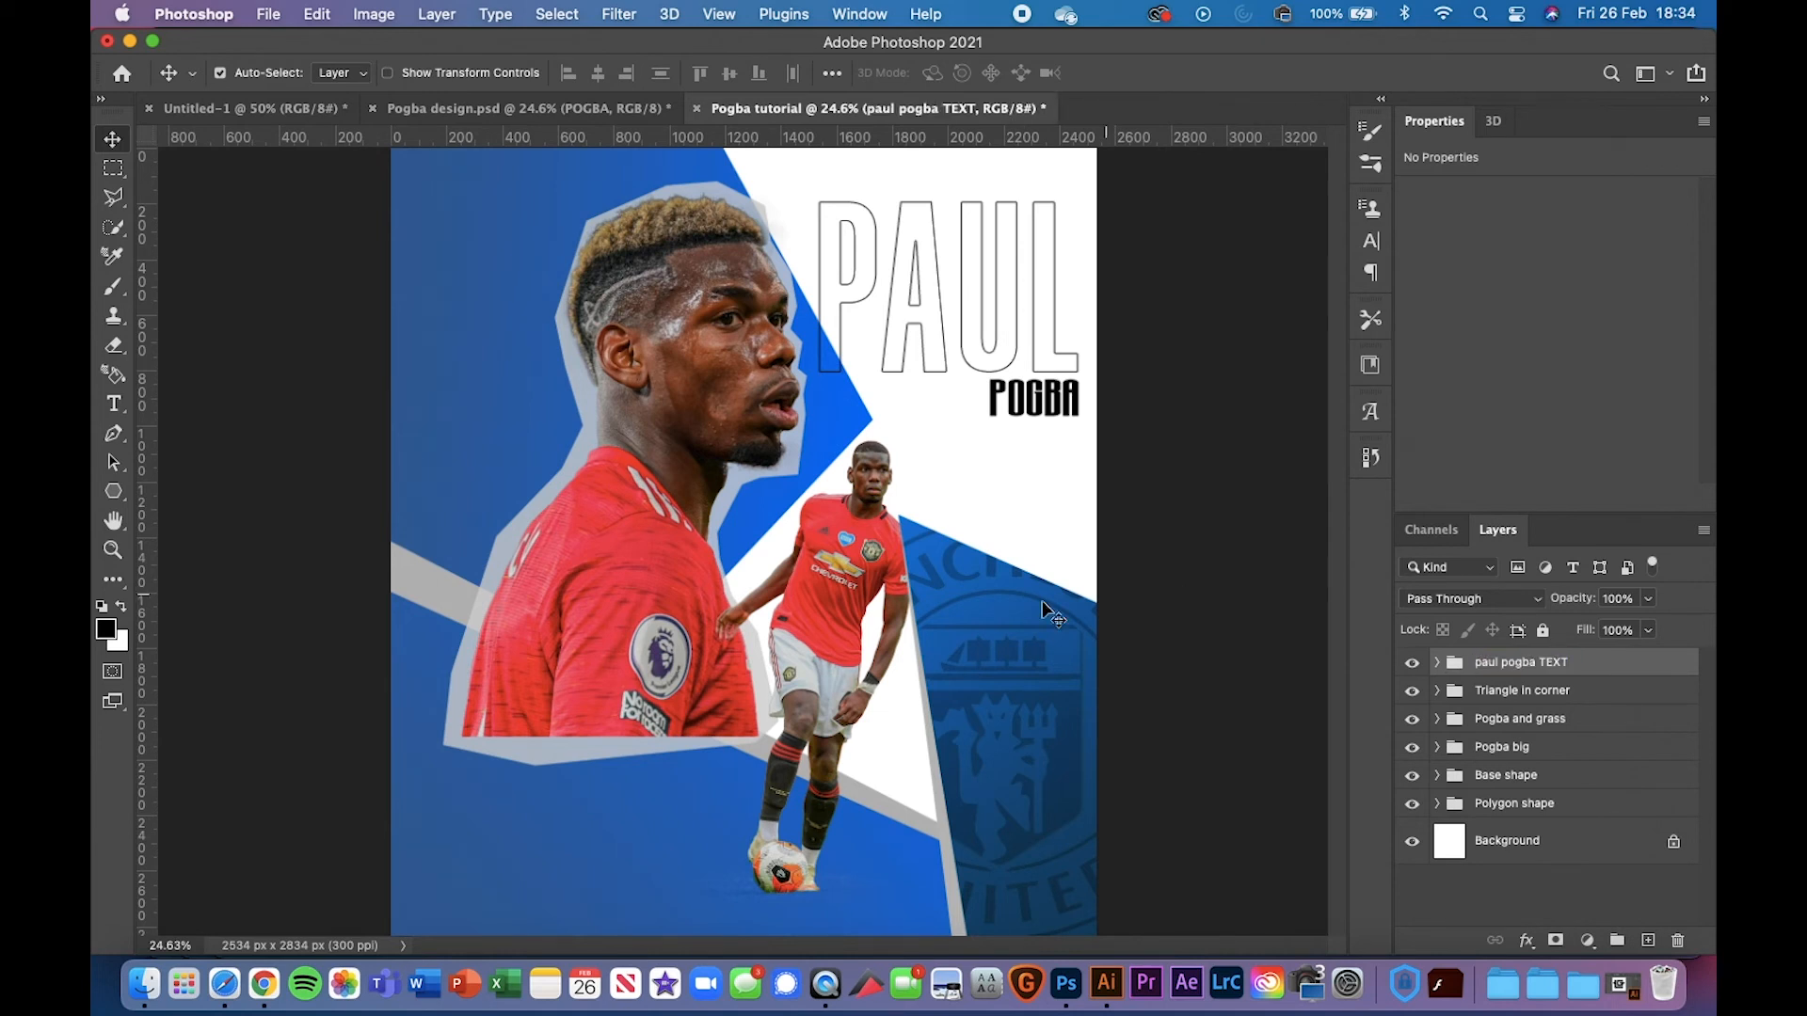
{"action": "left_click", "coordinate": [113, 404]}
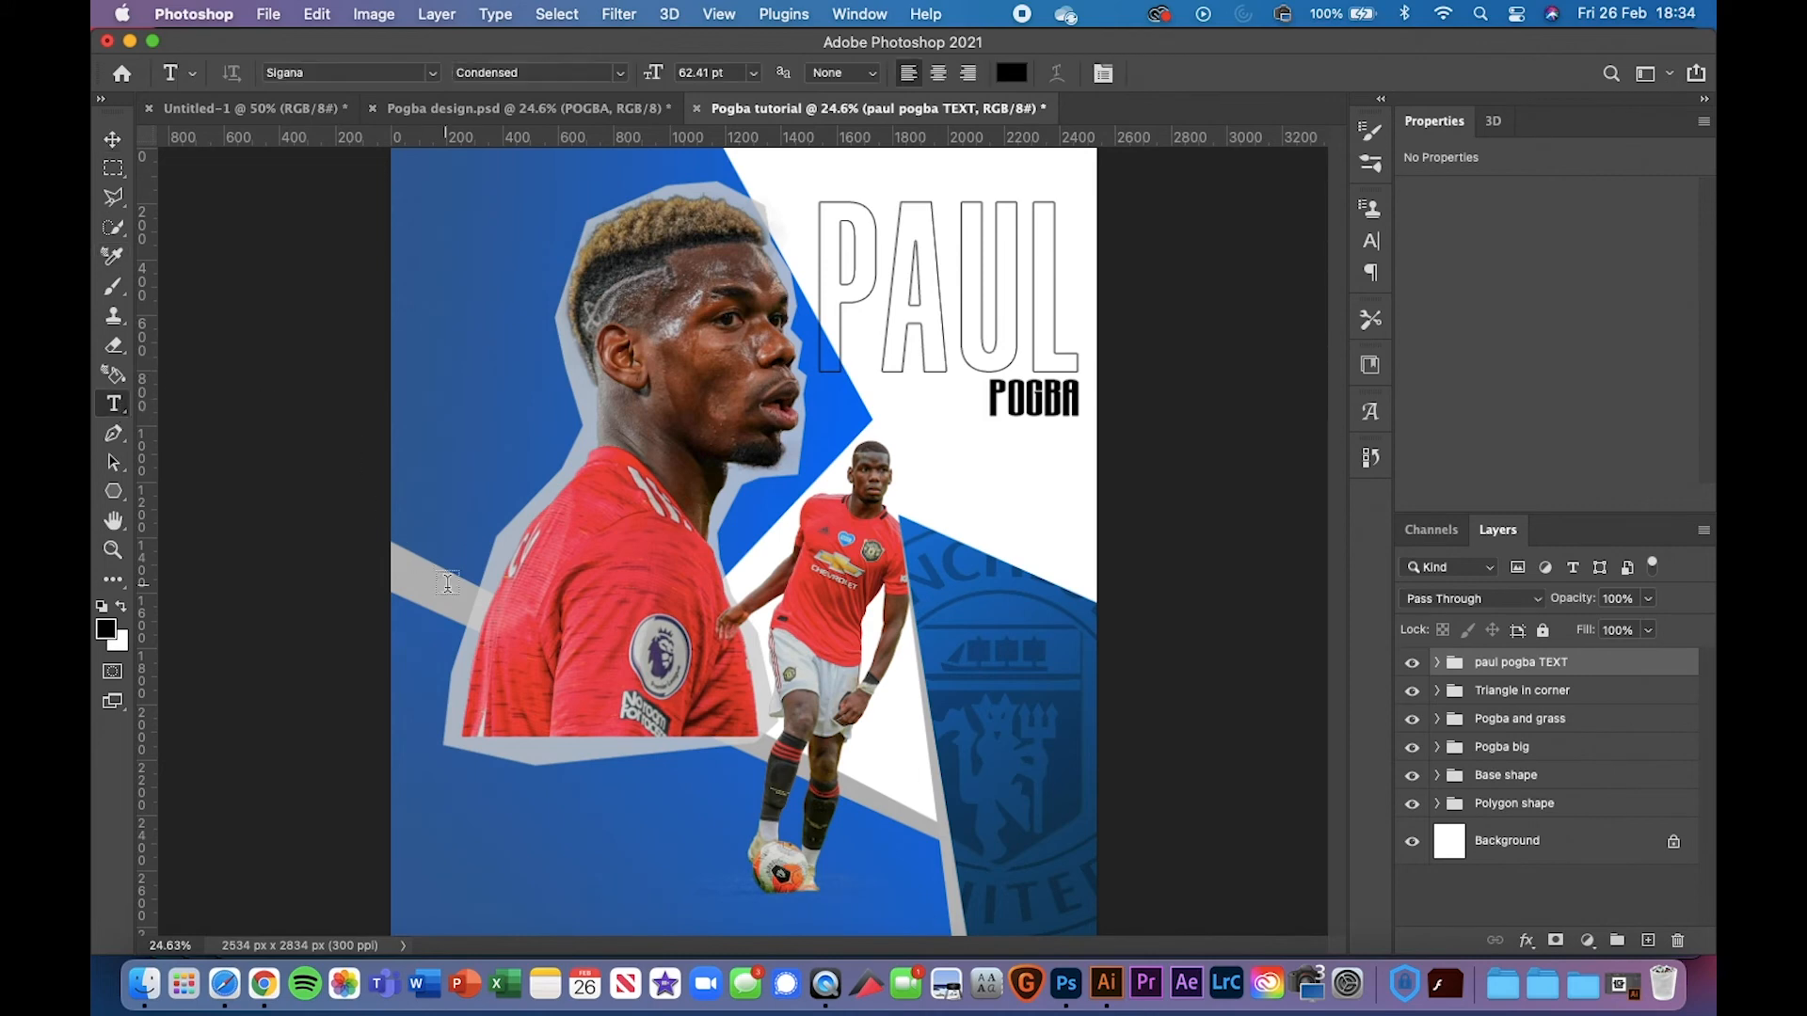
{"action": "key", "text": "super+minus"}
{"action": "key", "text": "super+plus"}
{"action": "key", "text": "super+plus"}
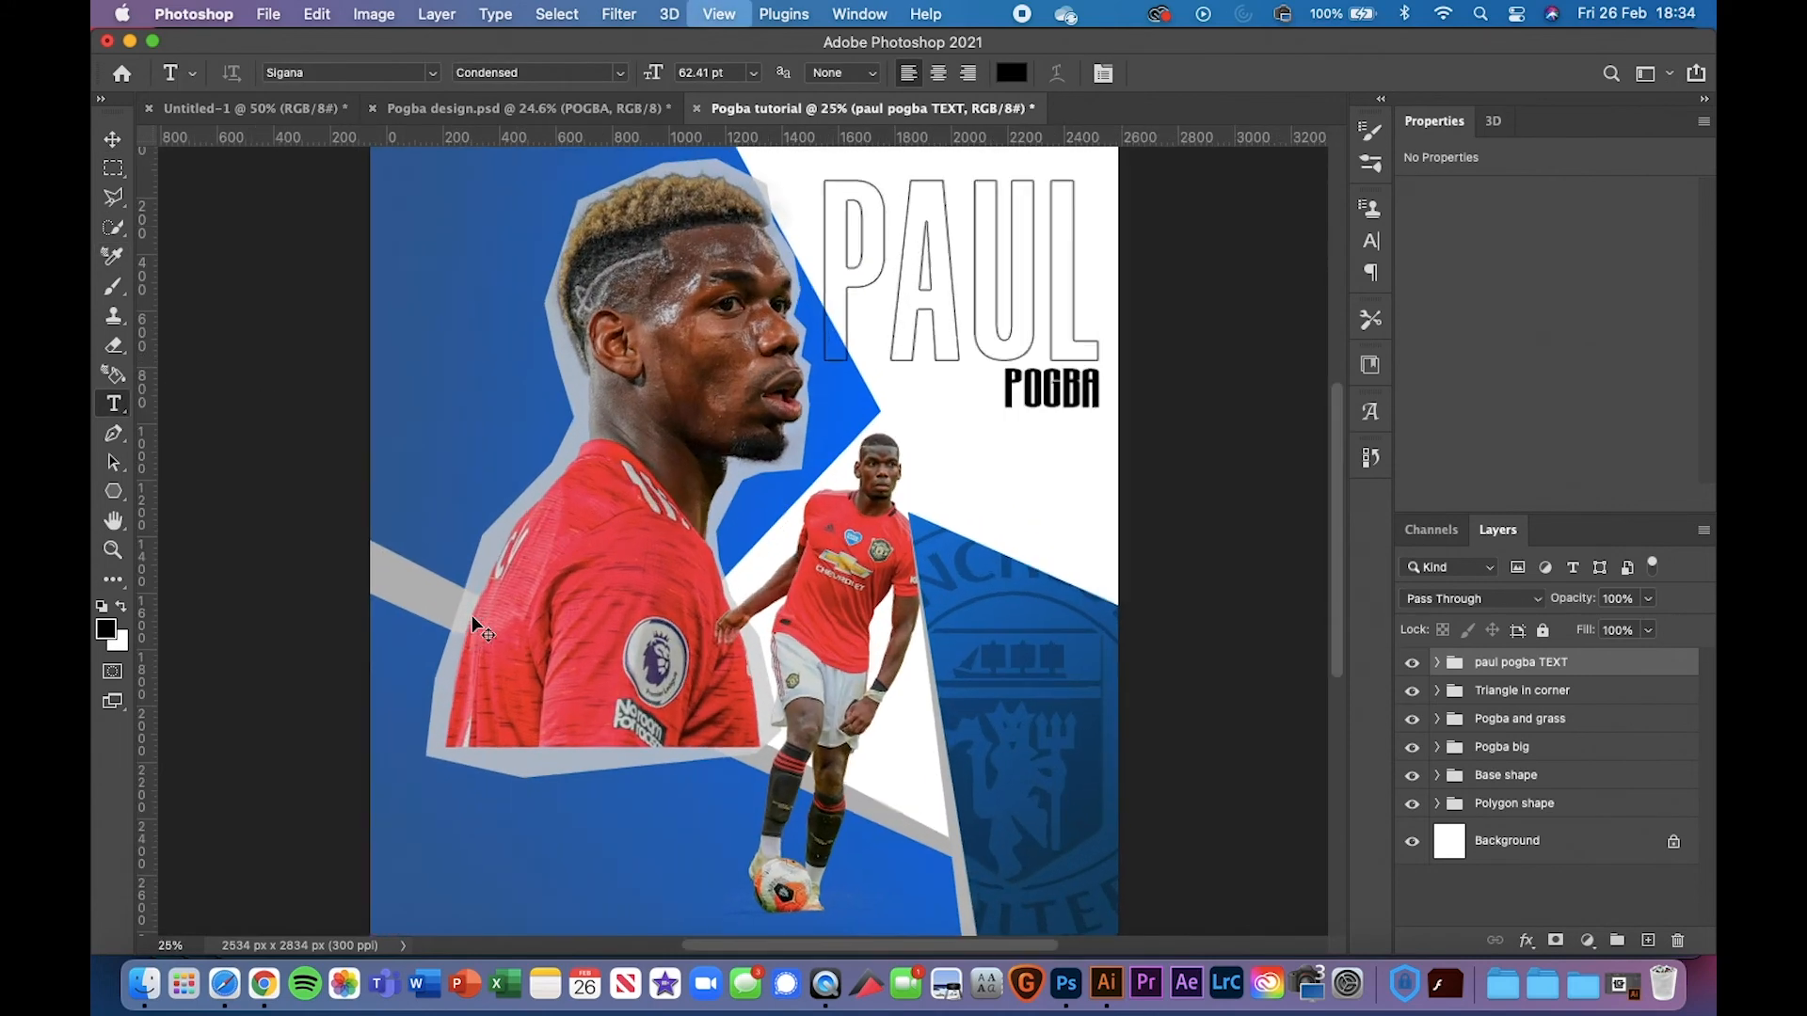
{"action": "scroll", "coordinate": [472, 616], "scroll_direction": "down", "scroll_amount": 10}
{"action": "left_click_drag", "start_coordinate": [288, 272], "coordinate": [965, 336]}
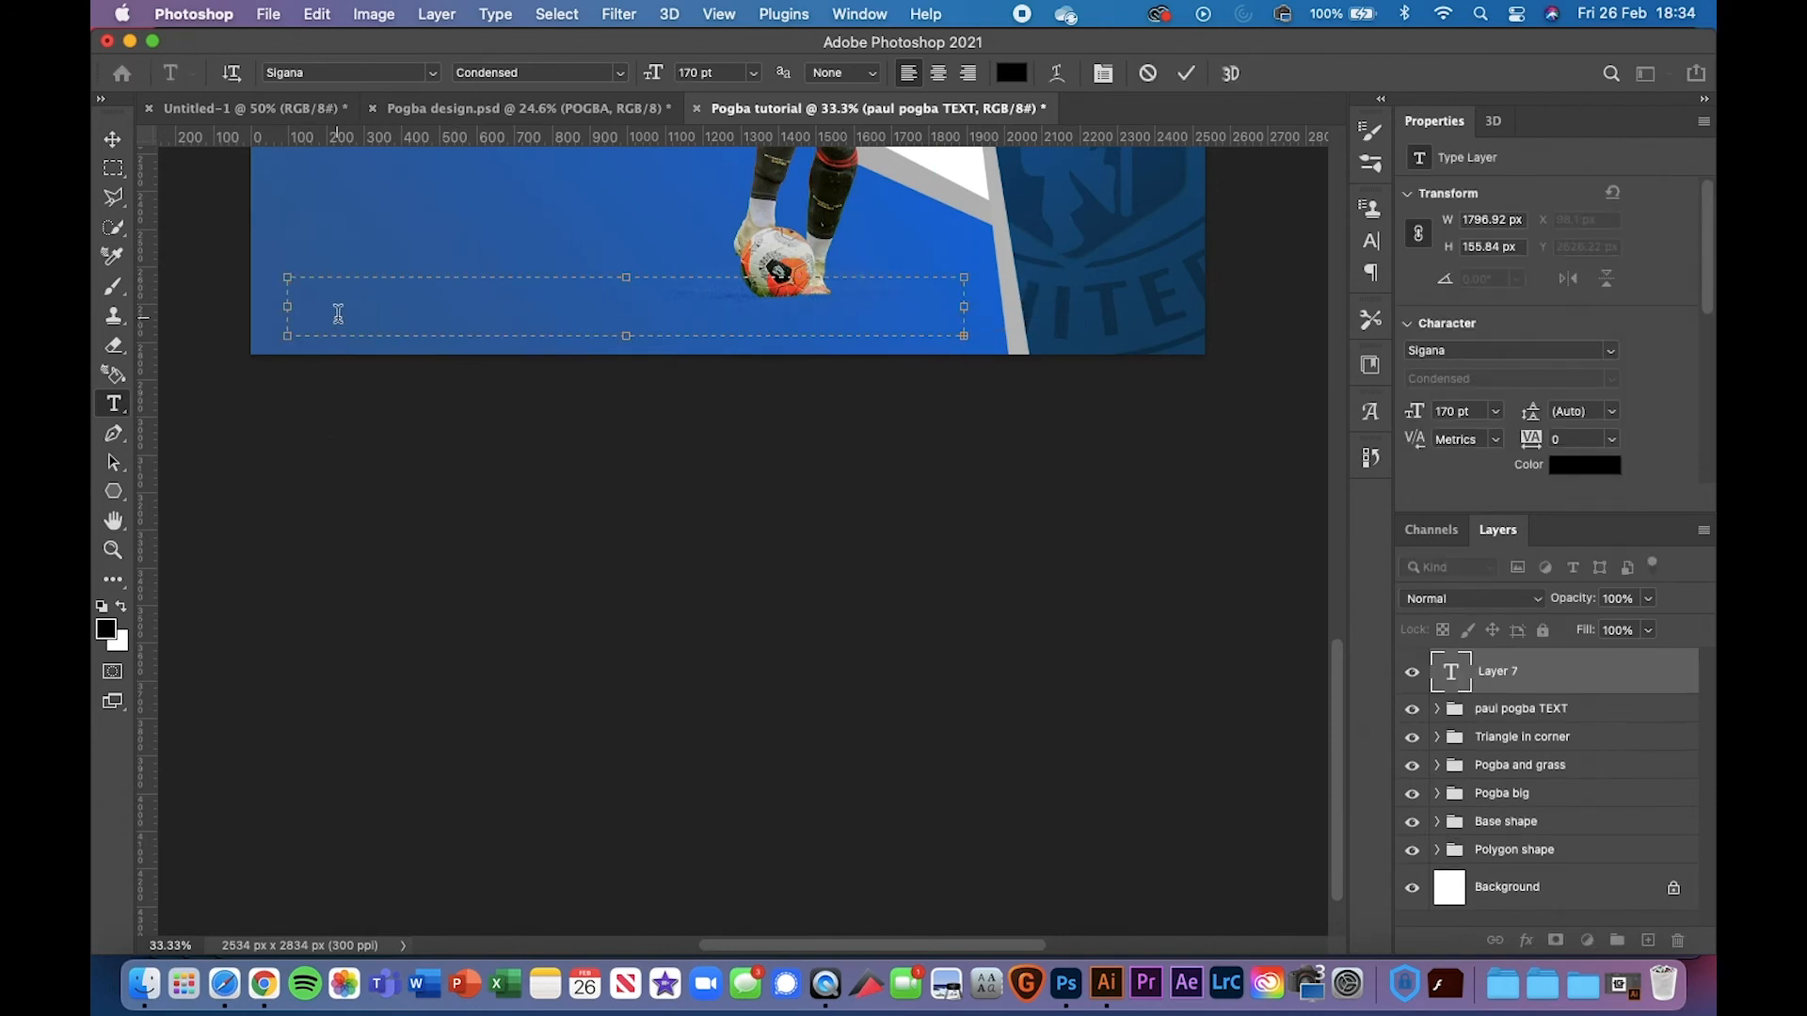
{"action": "left_click_drag", "start_coordinate": [286, 307], "coordinate": [264, 310]}
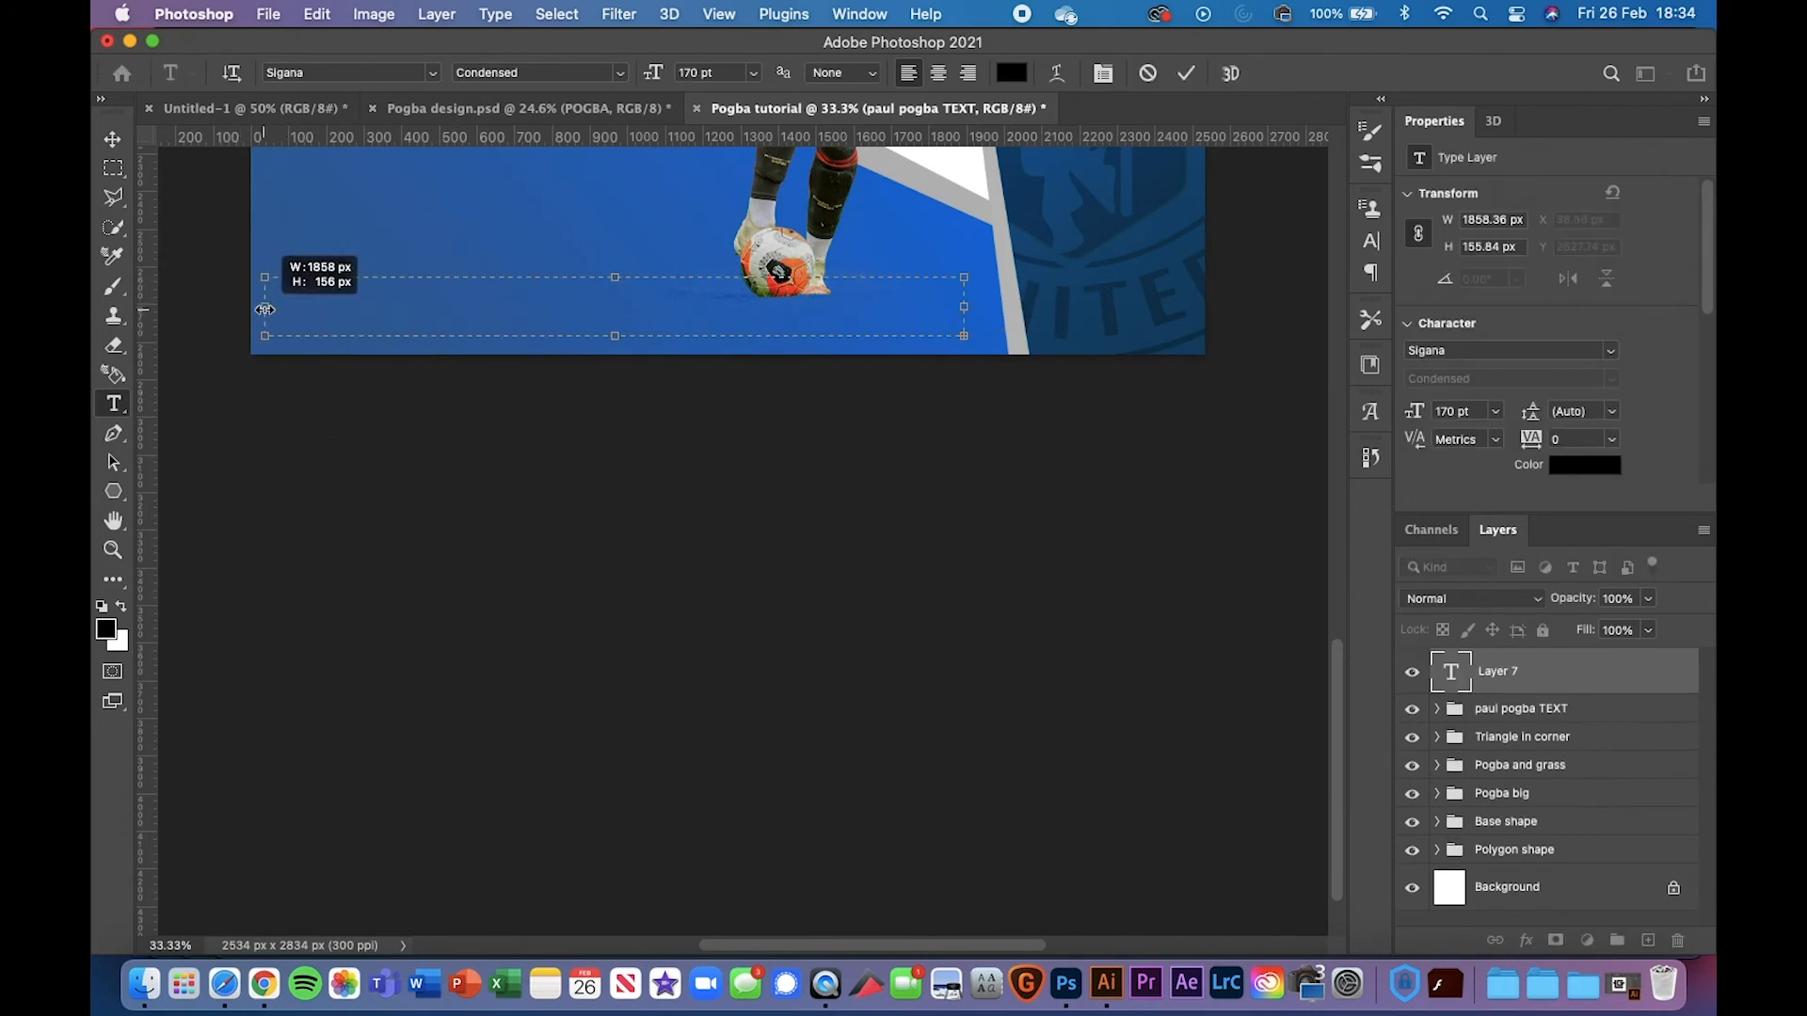
{"action": "left_click_drag", "start_coordinate": [615, 278], "coordinate": [615, 301]}
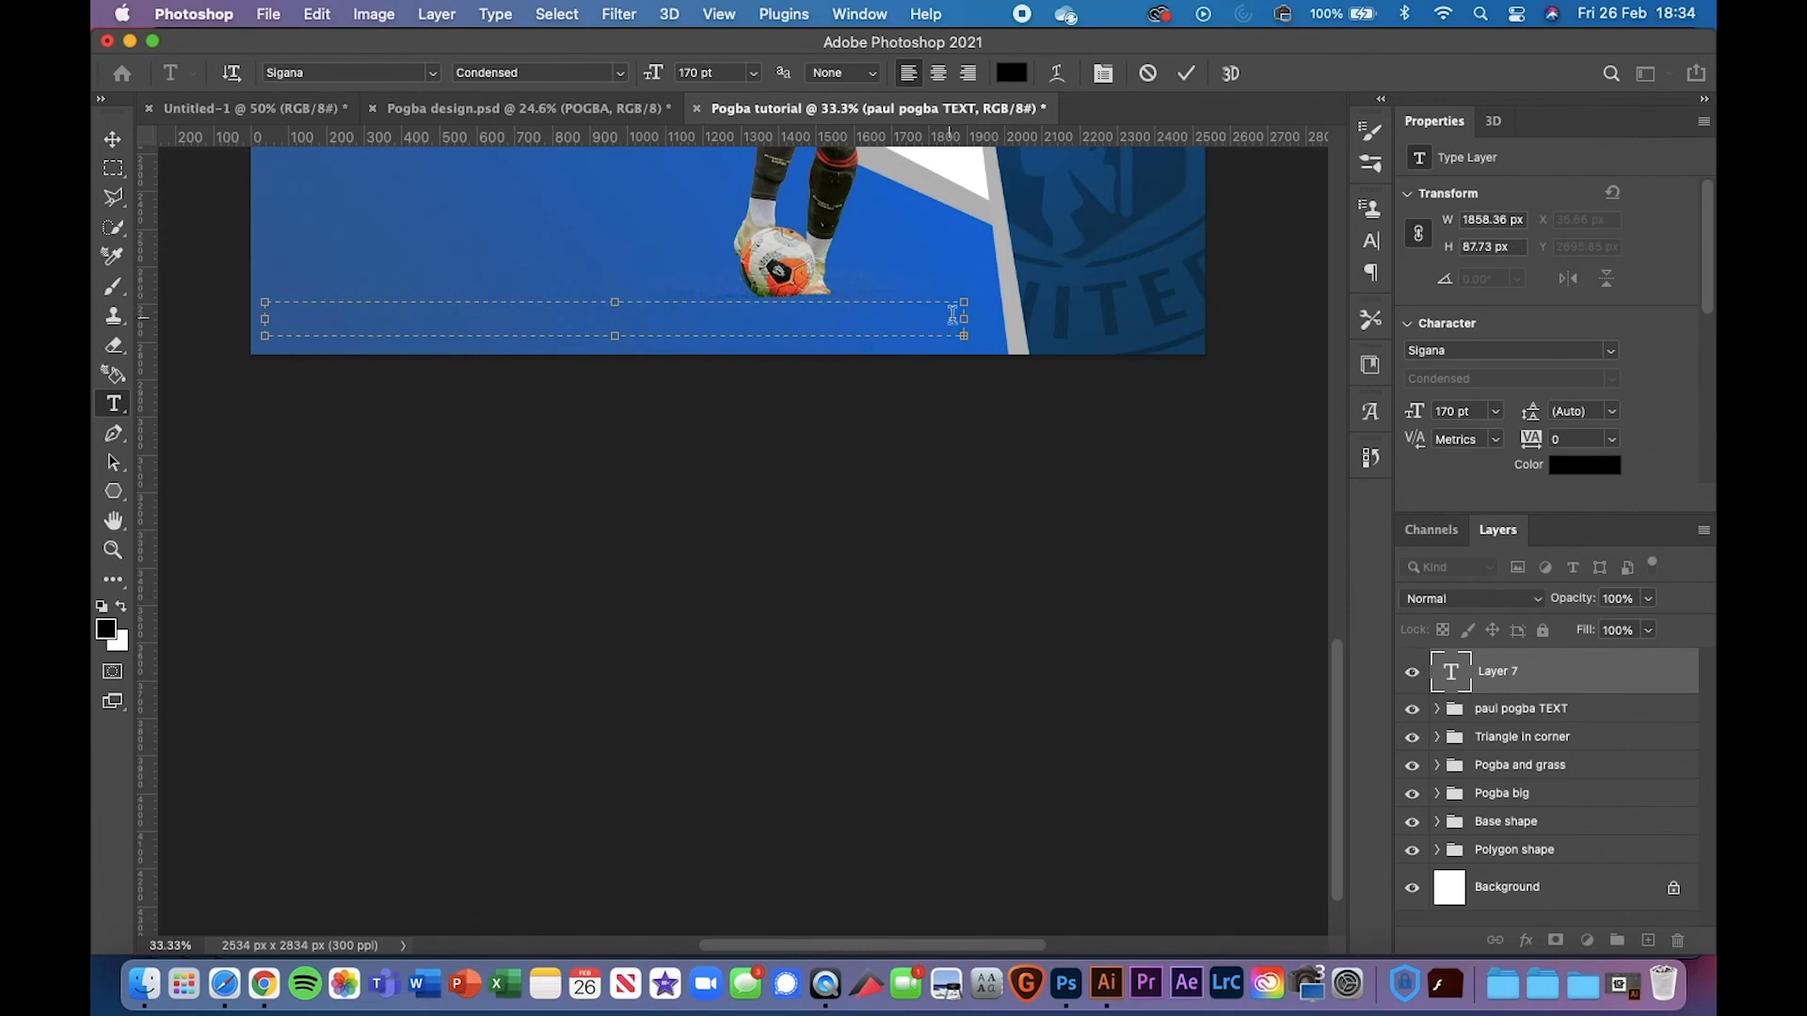
{"action": "left_click_drag", "start_coordinate": [964, 318], "coordinate": [981, 318]}
{"action": "left_click", "coordinate": [1614, 354]}
{"action": "left_click", "coordinate": [1628, 529]}
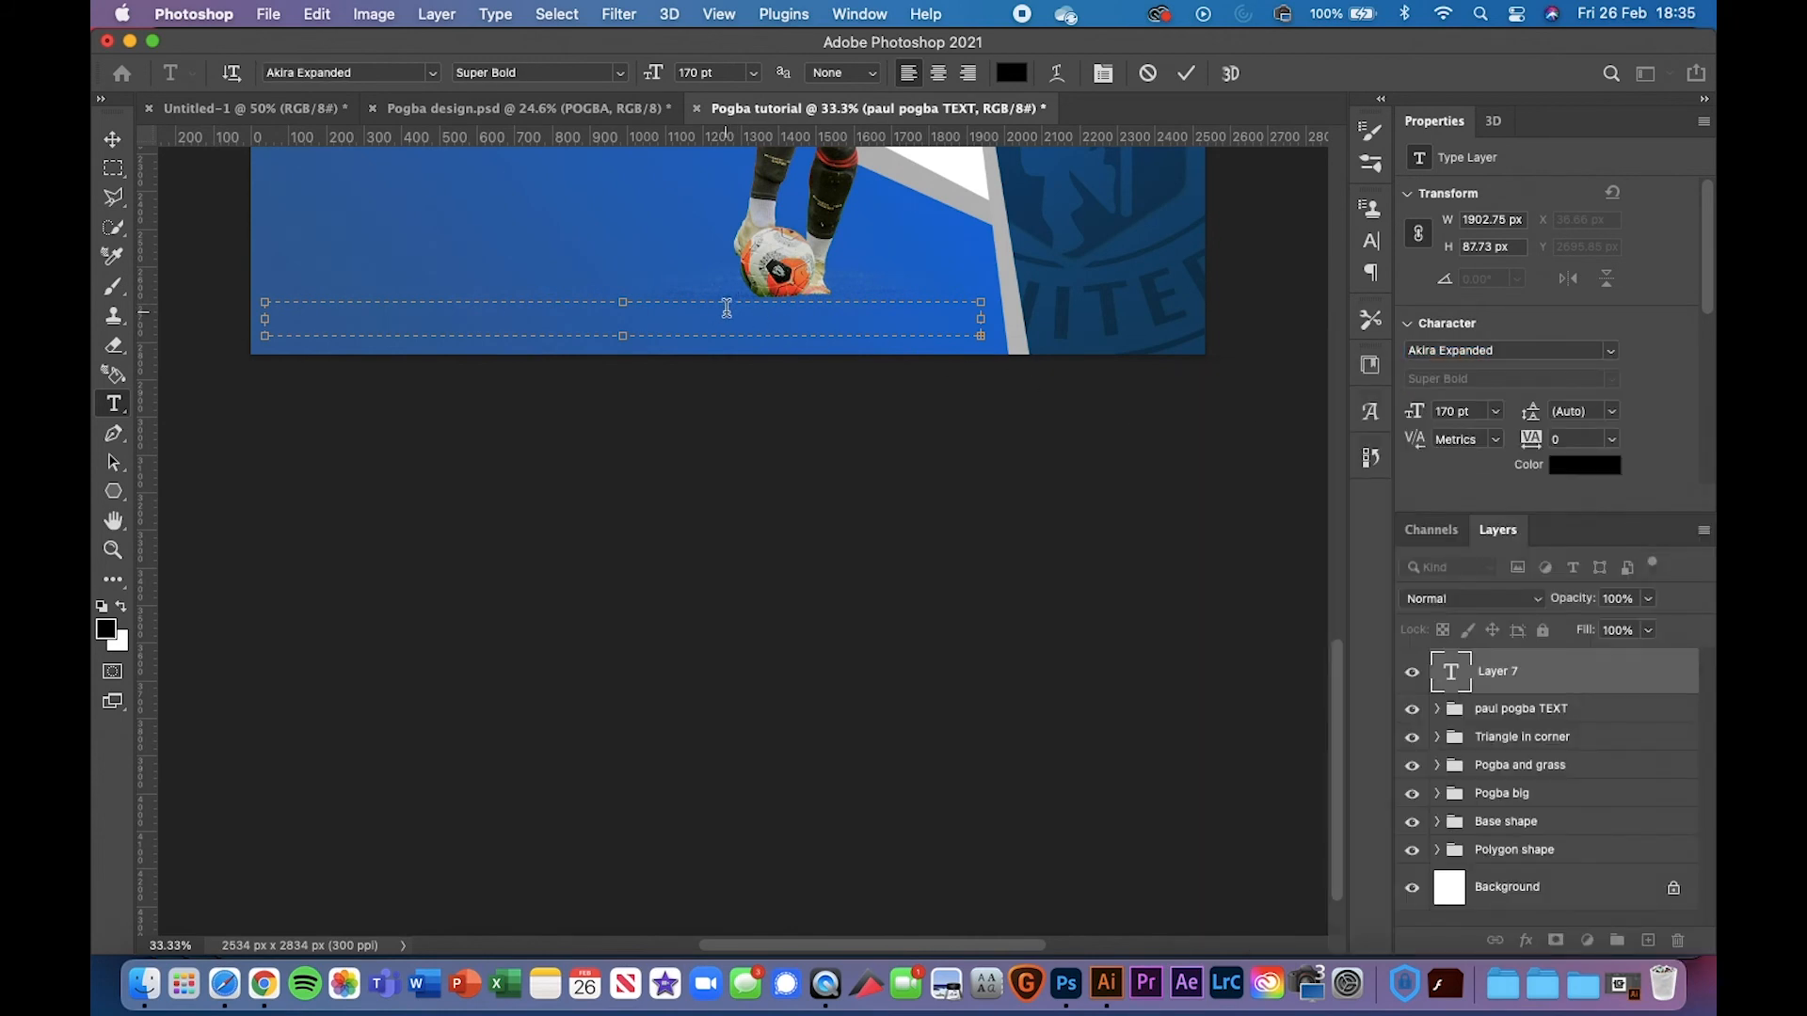
{"action": "left_click", "coordinate": [114, 137]}
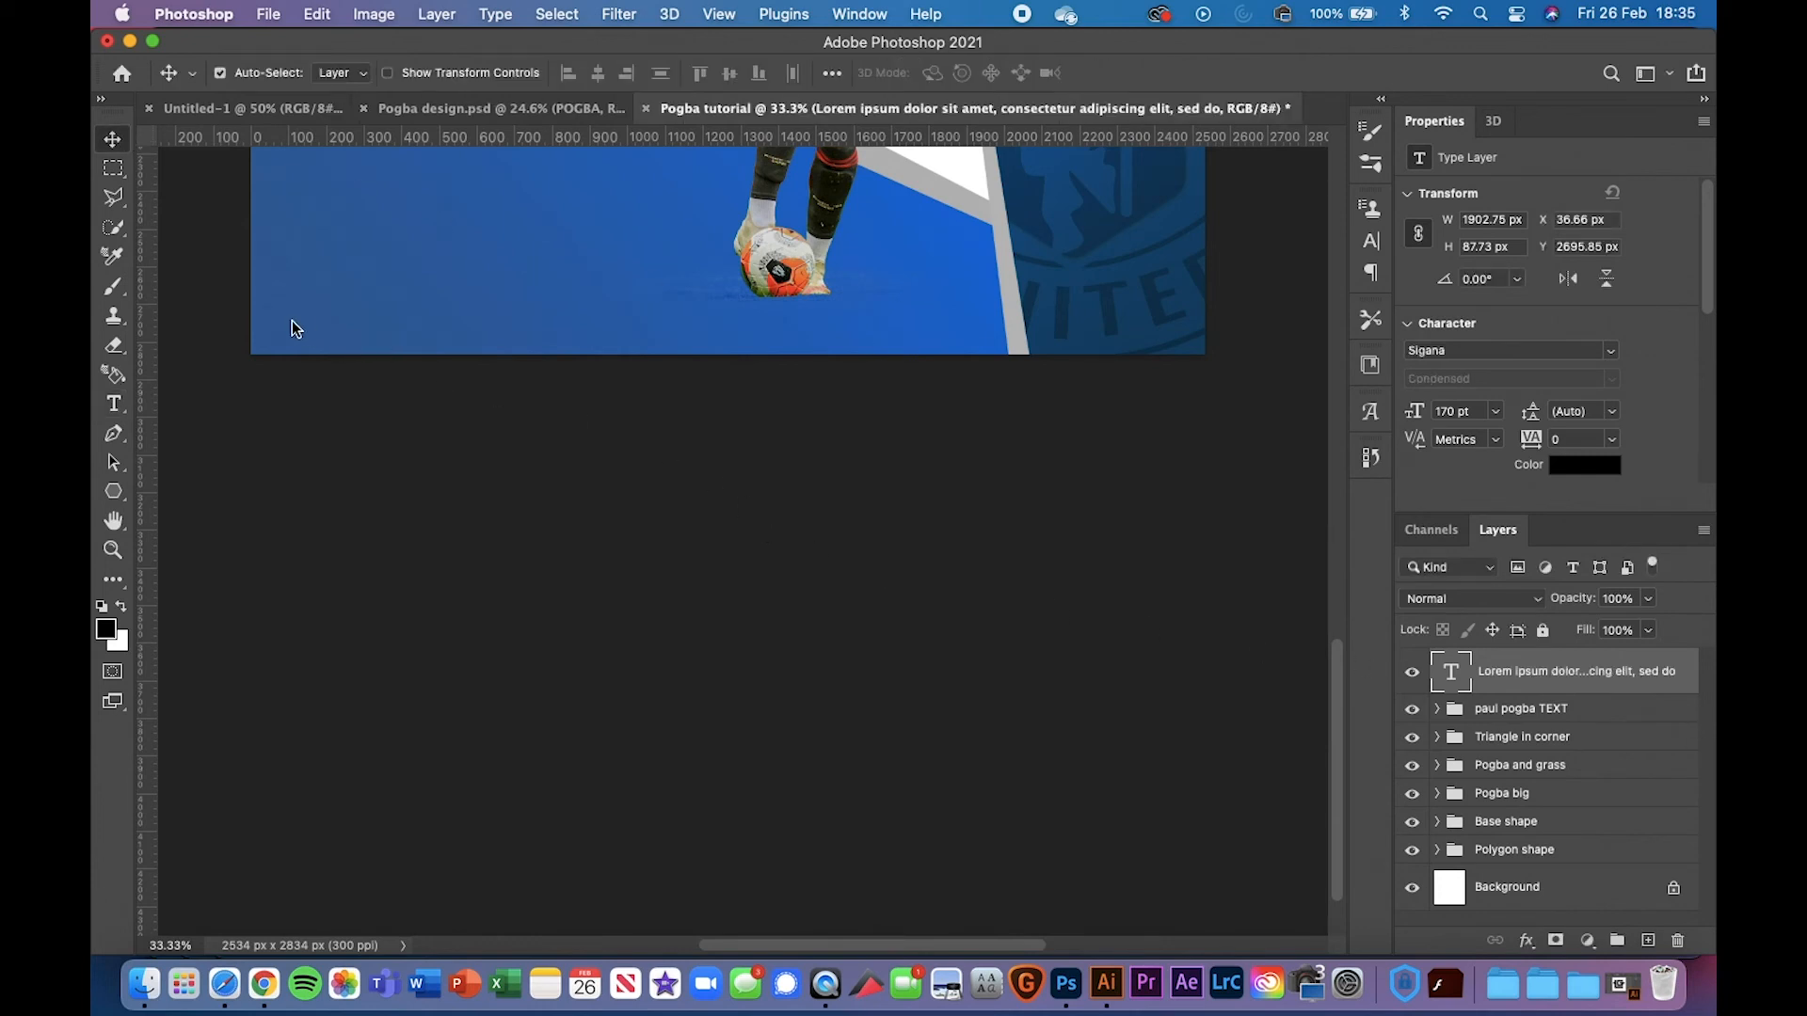
{"action": "key", "text": "BackSpace"}
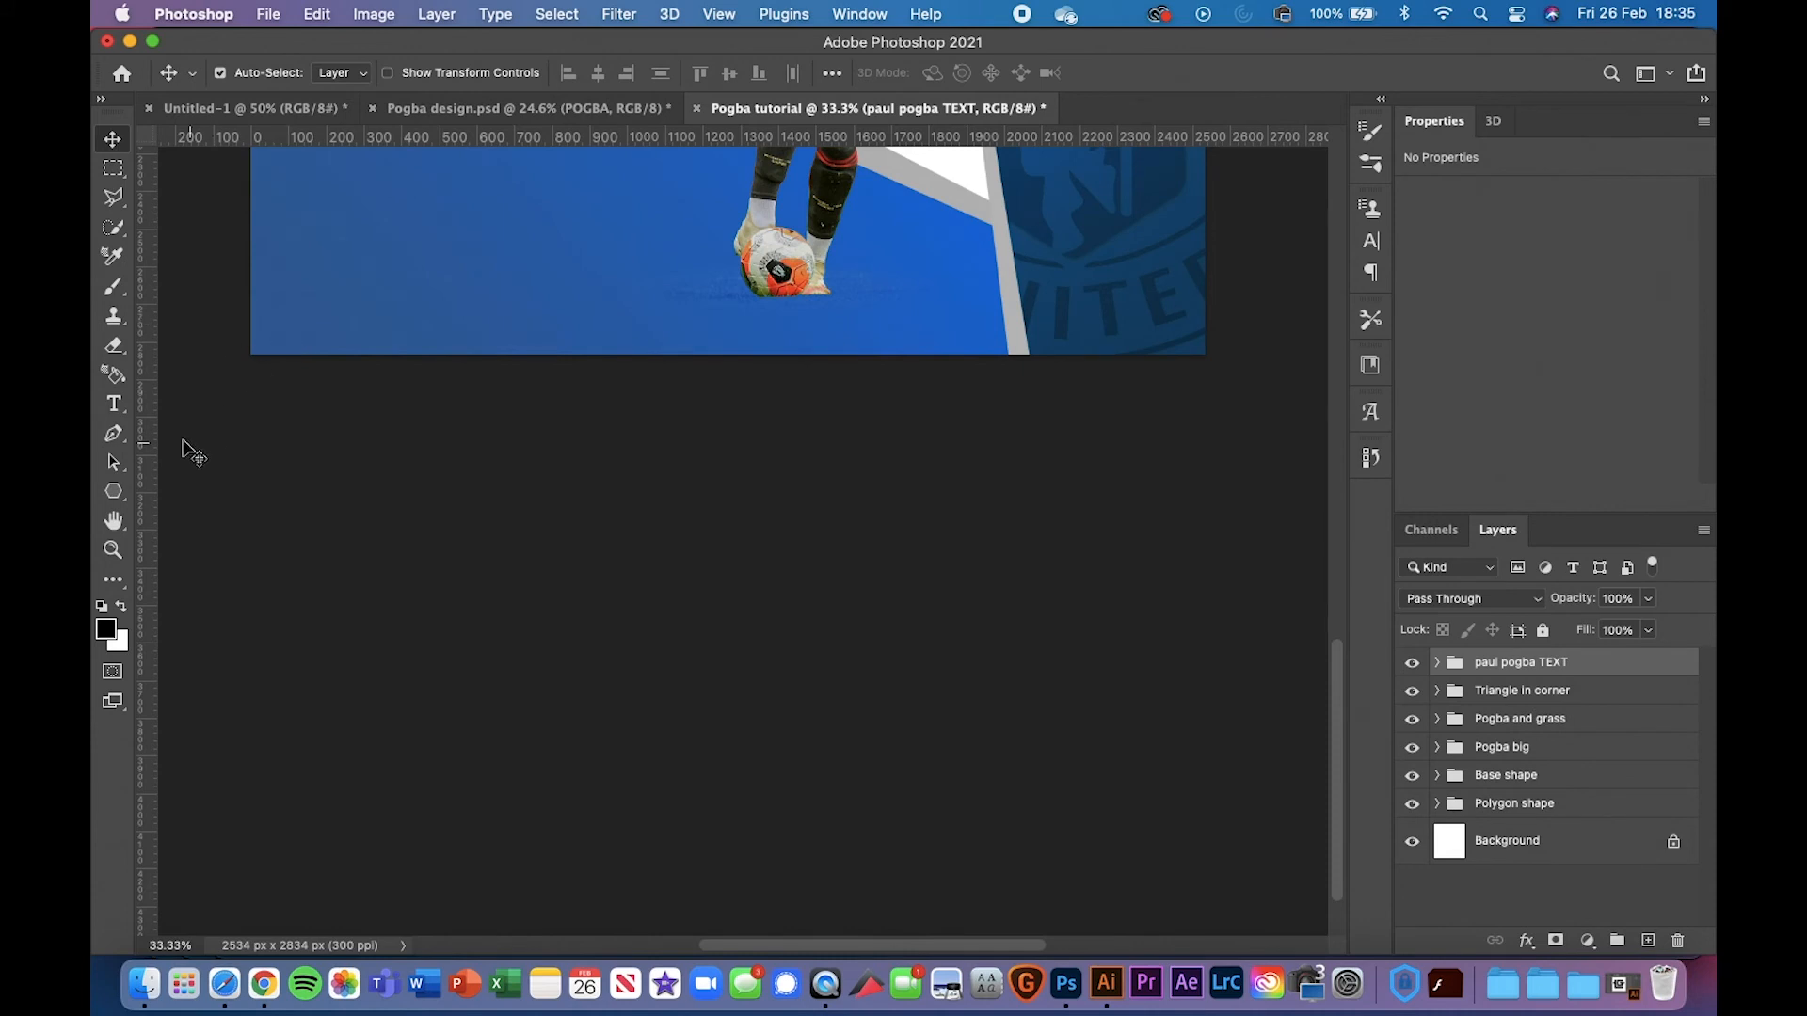
{"action": "left_click", "coordinate": [114, 404]}
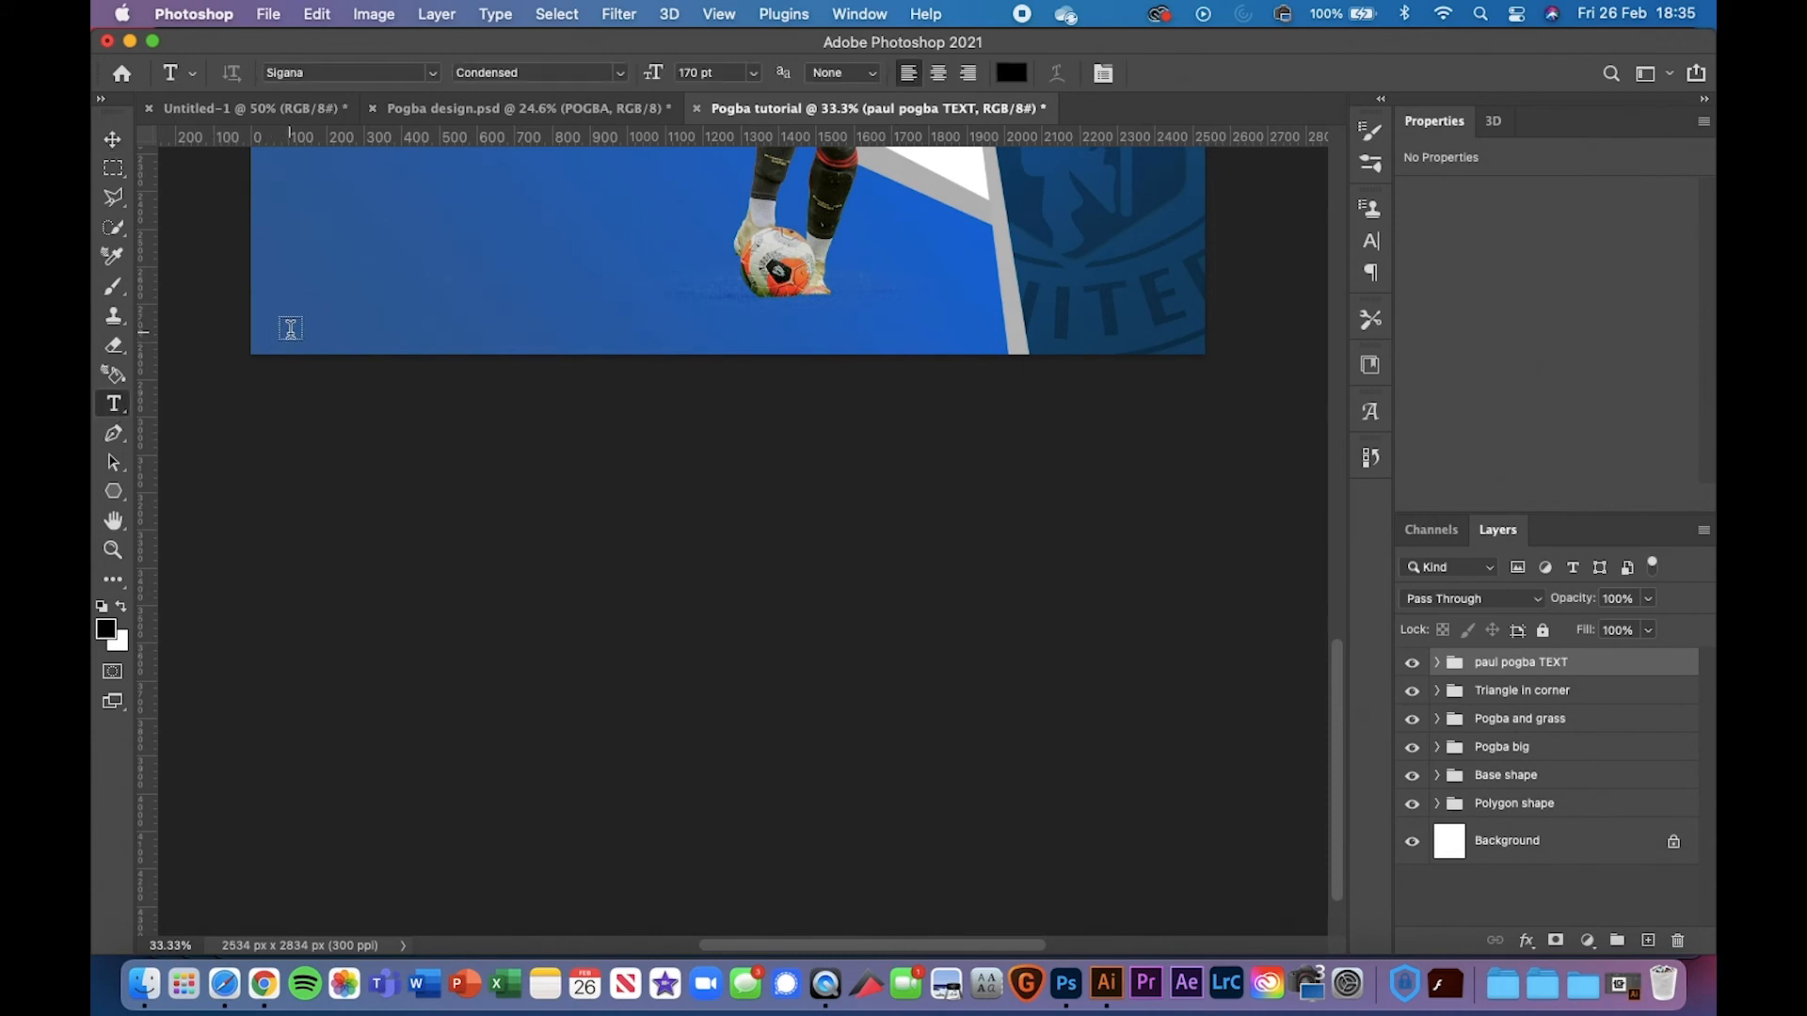
Place a placeholder text line at bottom-left in Akira Expanded
{"action": "left_click", "coordinate": [288, 329]}
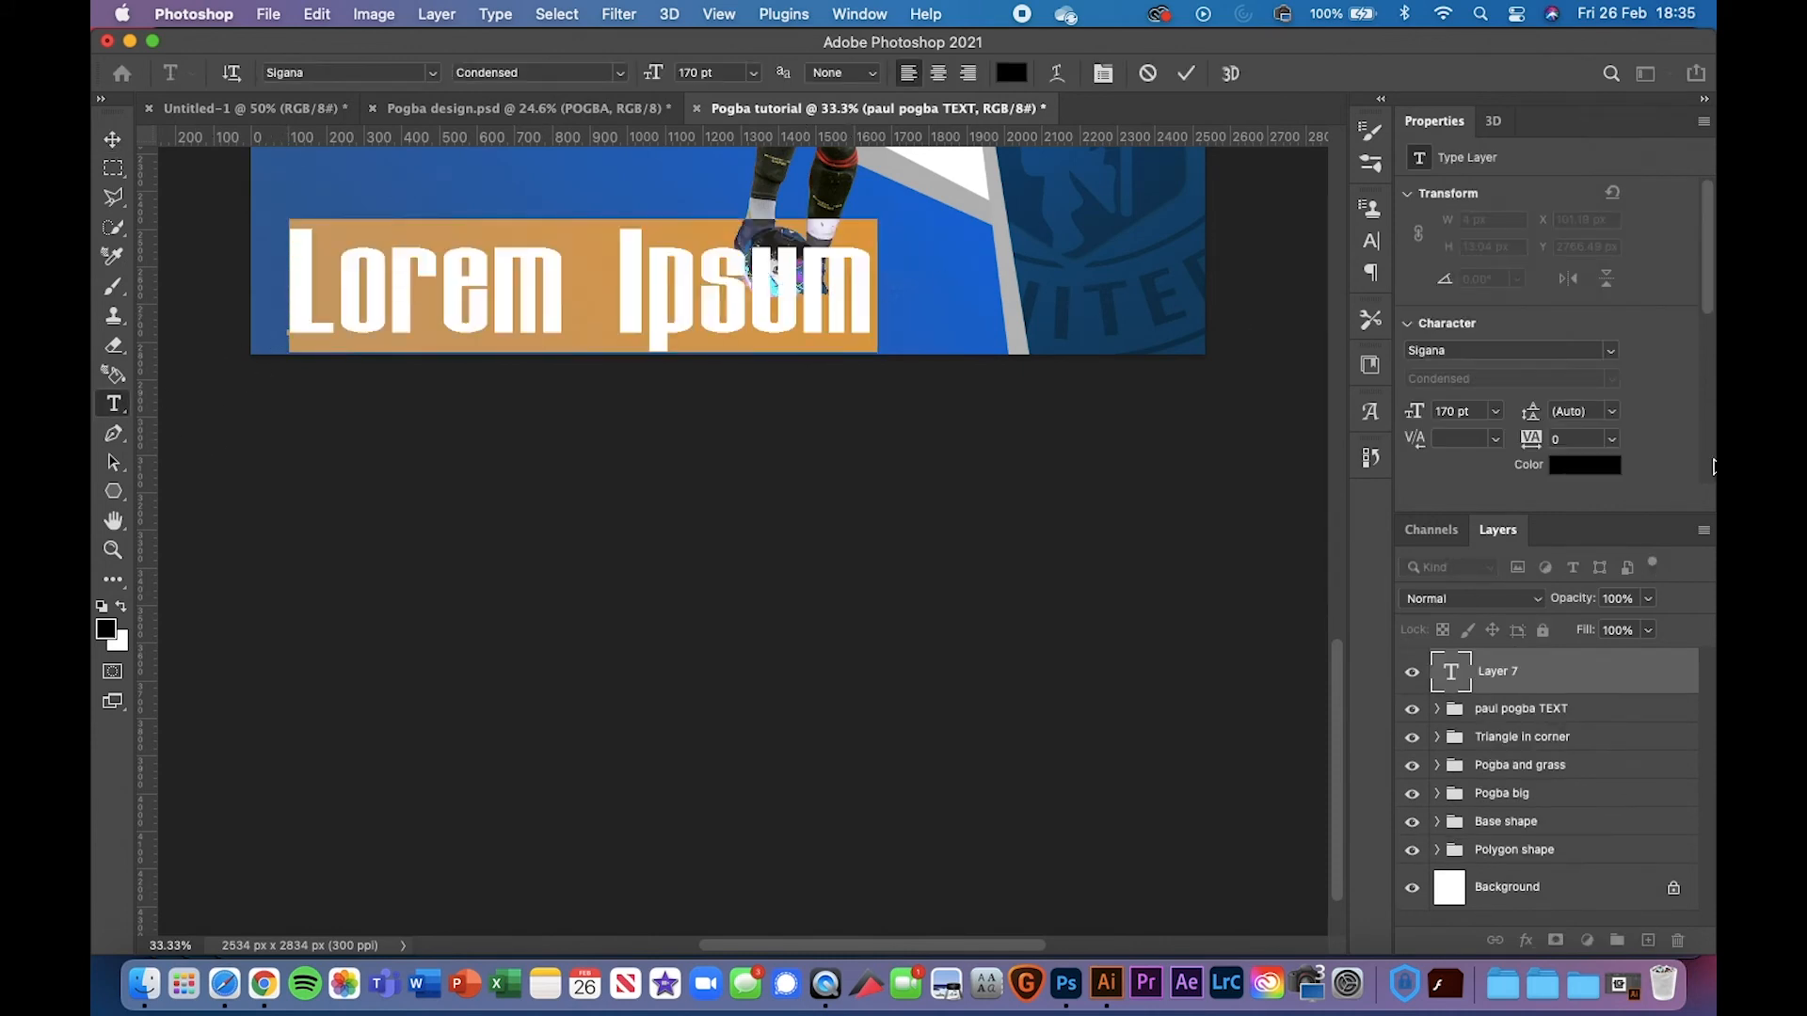
{"action": "left_click", "coordinate": [1615, 353]}
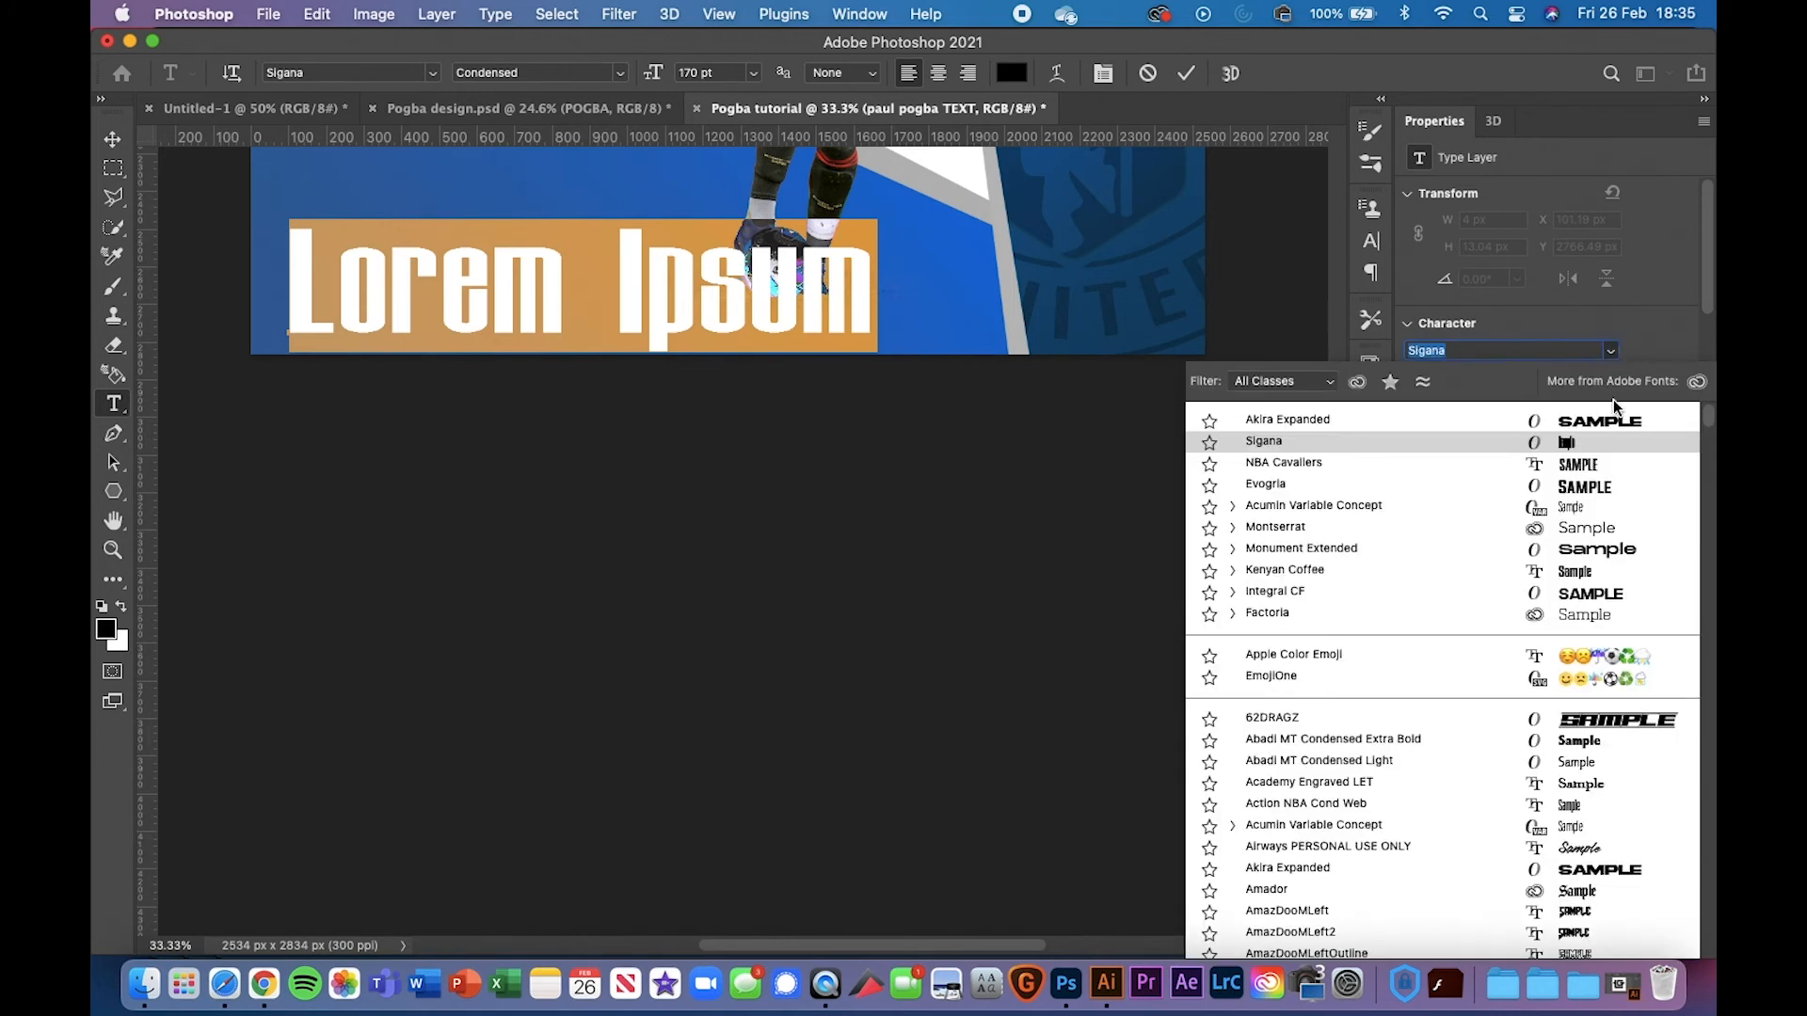
{"action": "left_click", "coordinate": [1620, 422]}
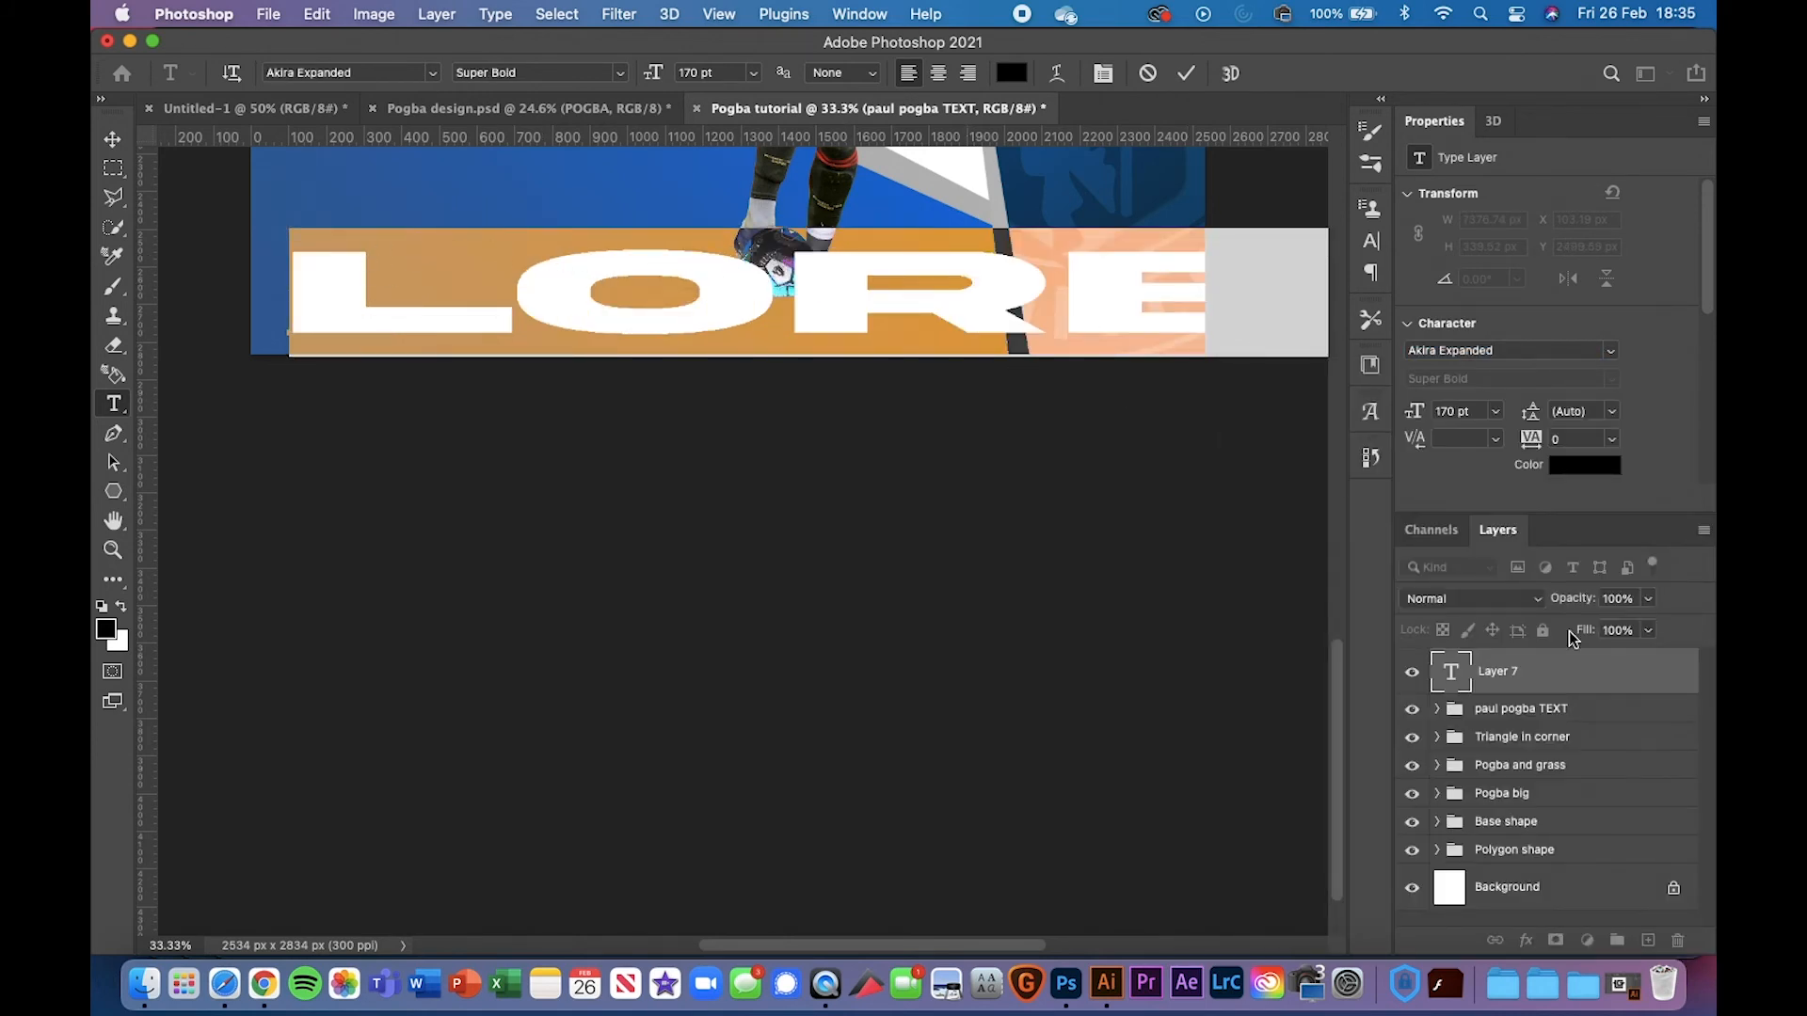
{"action": "left_click", "coordinate": [1642, 689]}
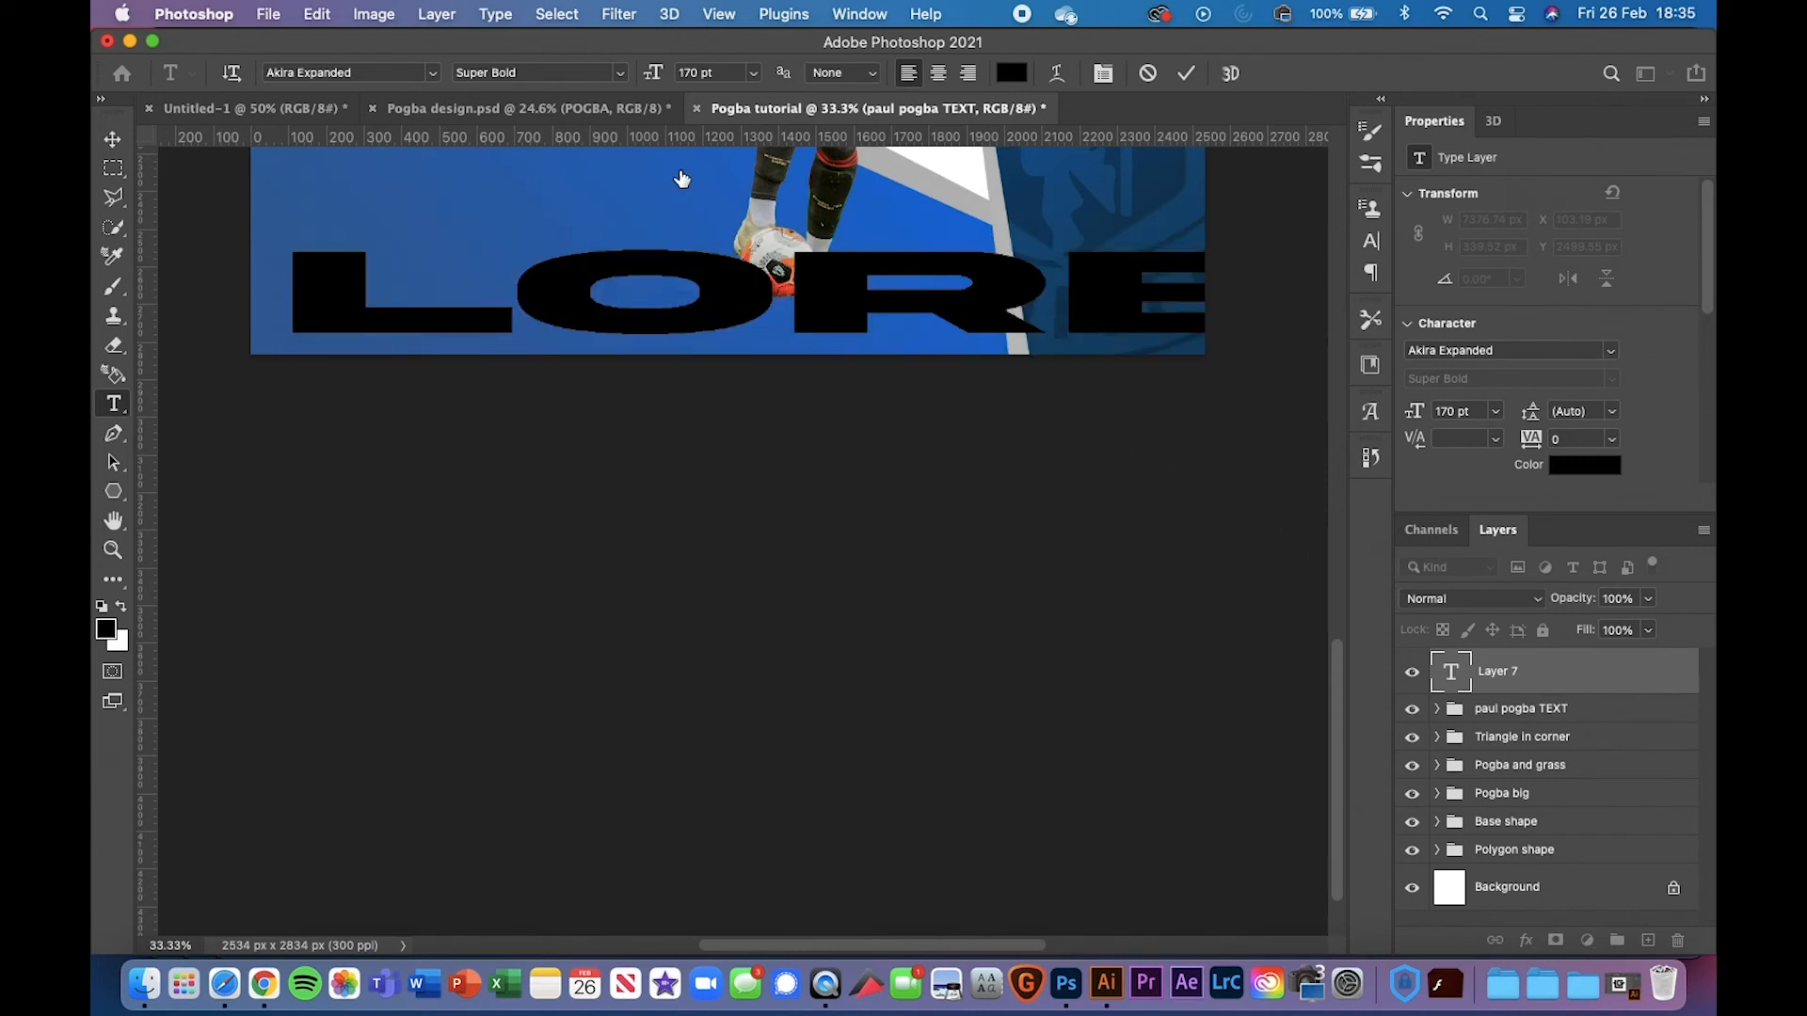
{"action": "key", "text": "super+Return"}
Scale the placeholder text down slightly and move it to the poster's left edge
{"action": "key", "text": "super+t"}
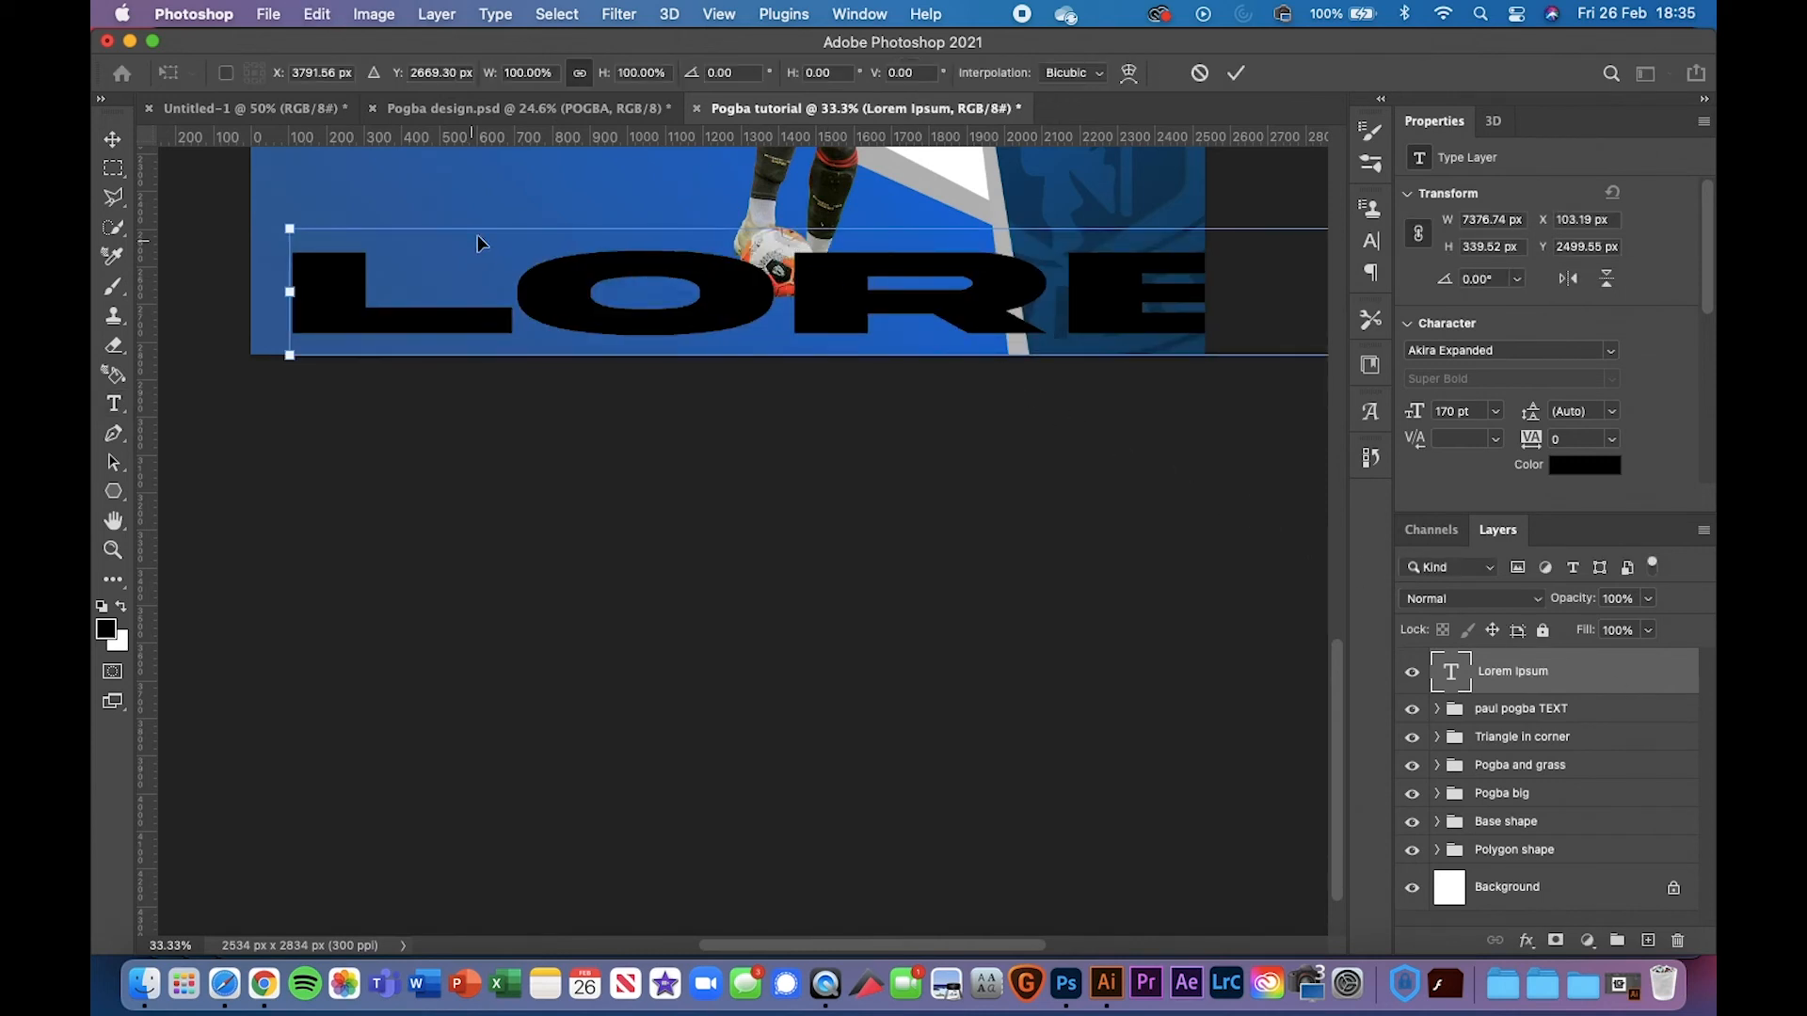
{"action": "left_click_drag", "start_coordinate": [289, 228], "coordinate": [477, 238]}
{"action": "left_click_drag", "start_coordinate": [671, 309], "coordinate": [542, 311]}
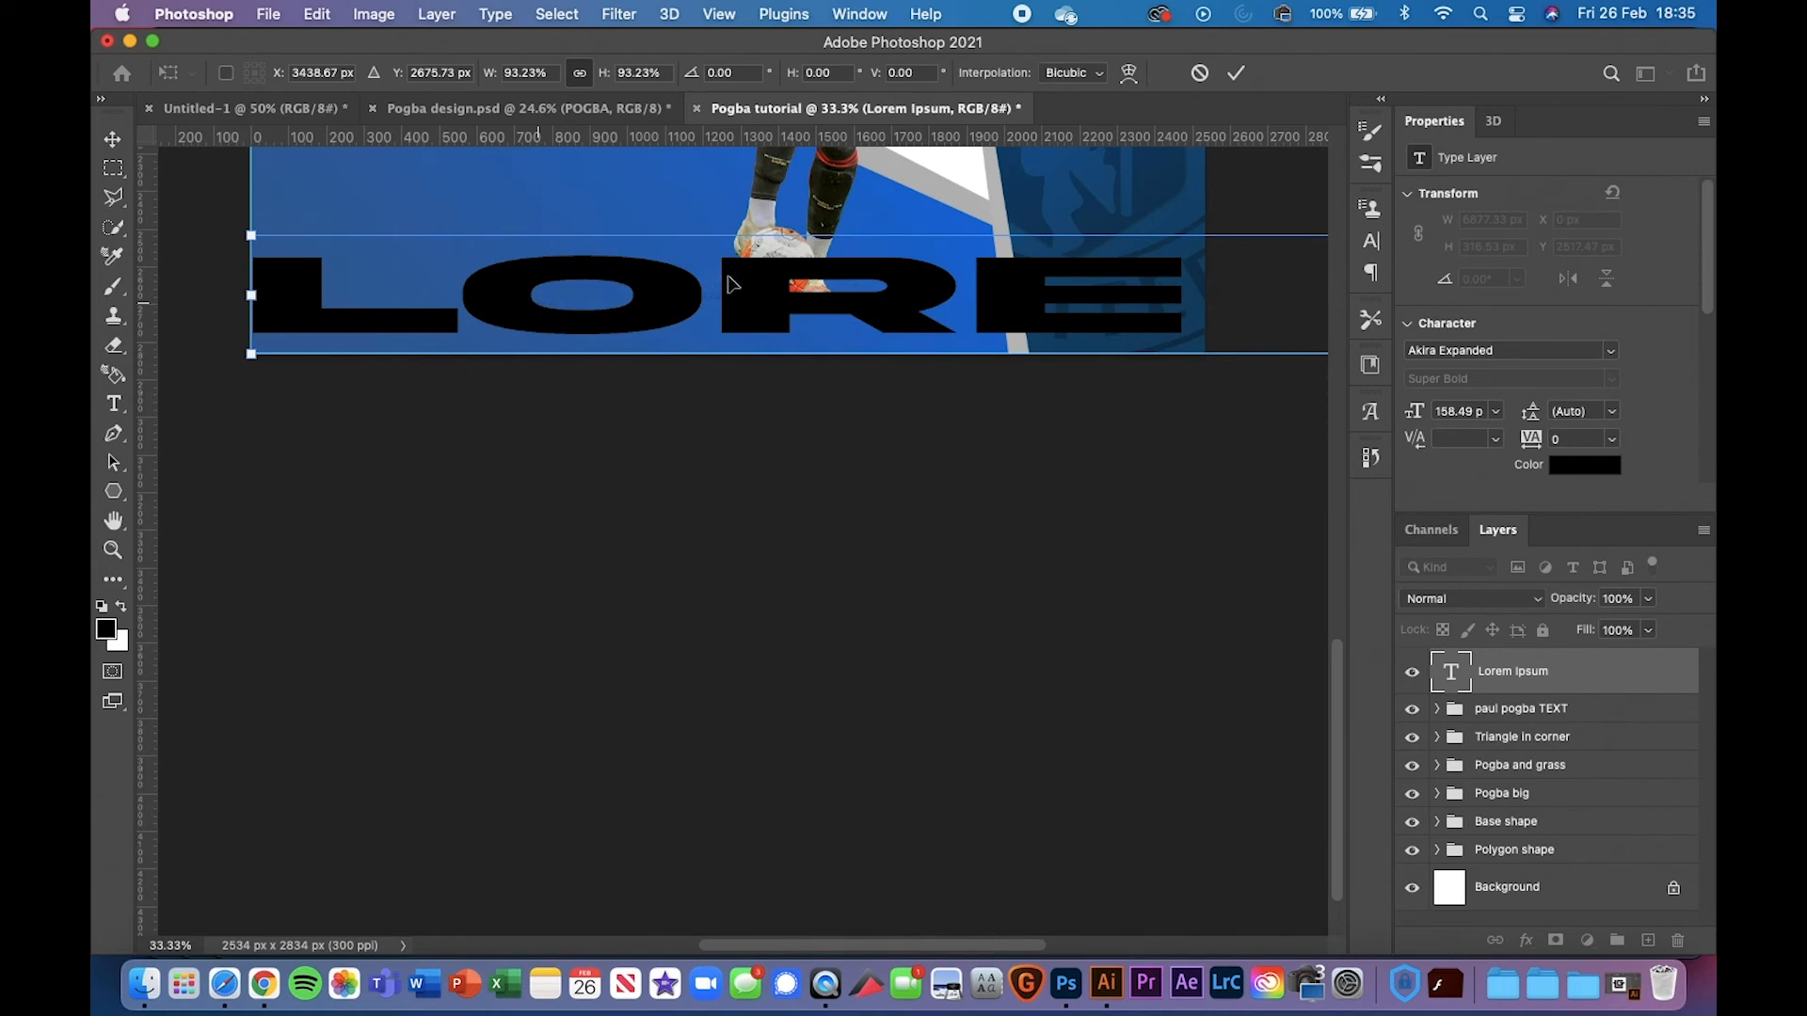
{"action": "scroll", "coordinate": [894, 316], "scroll_direction": "right", "scroll_amount": 3}
{"action": "scroll", "coordinate": [894, 316], "scroll_direction": "up", "scroll_amount": 1}
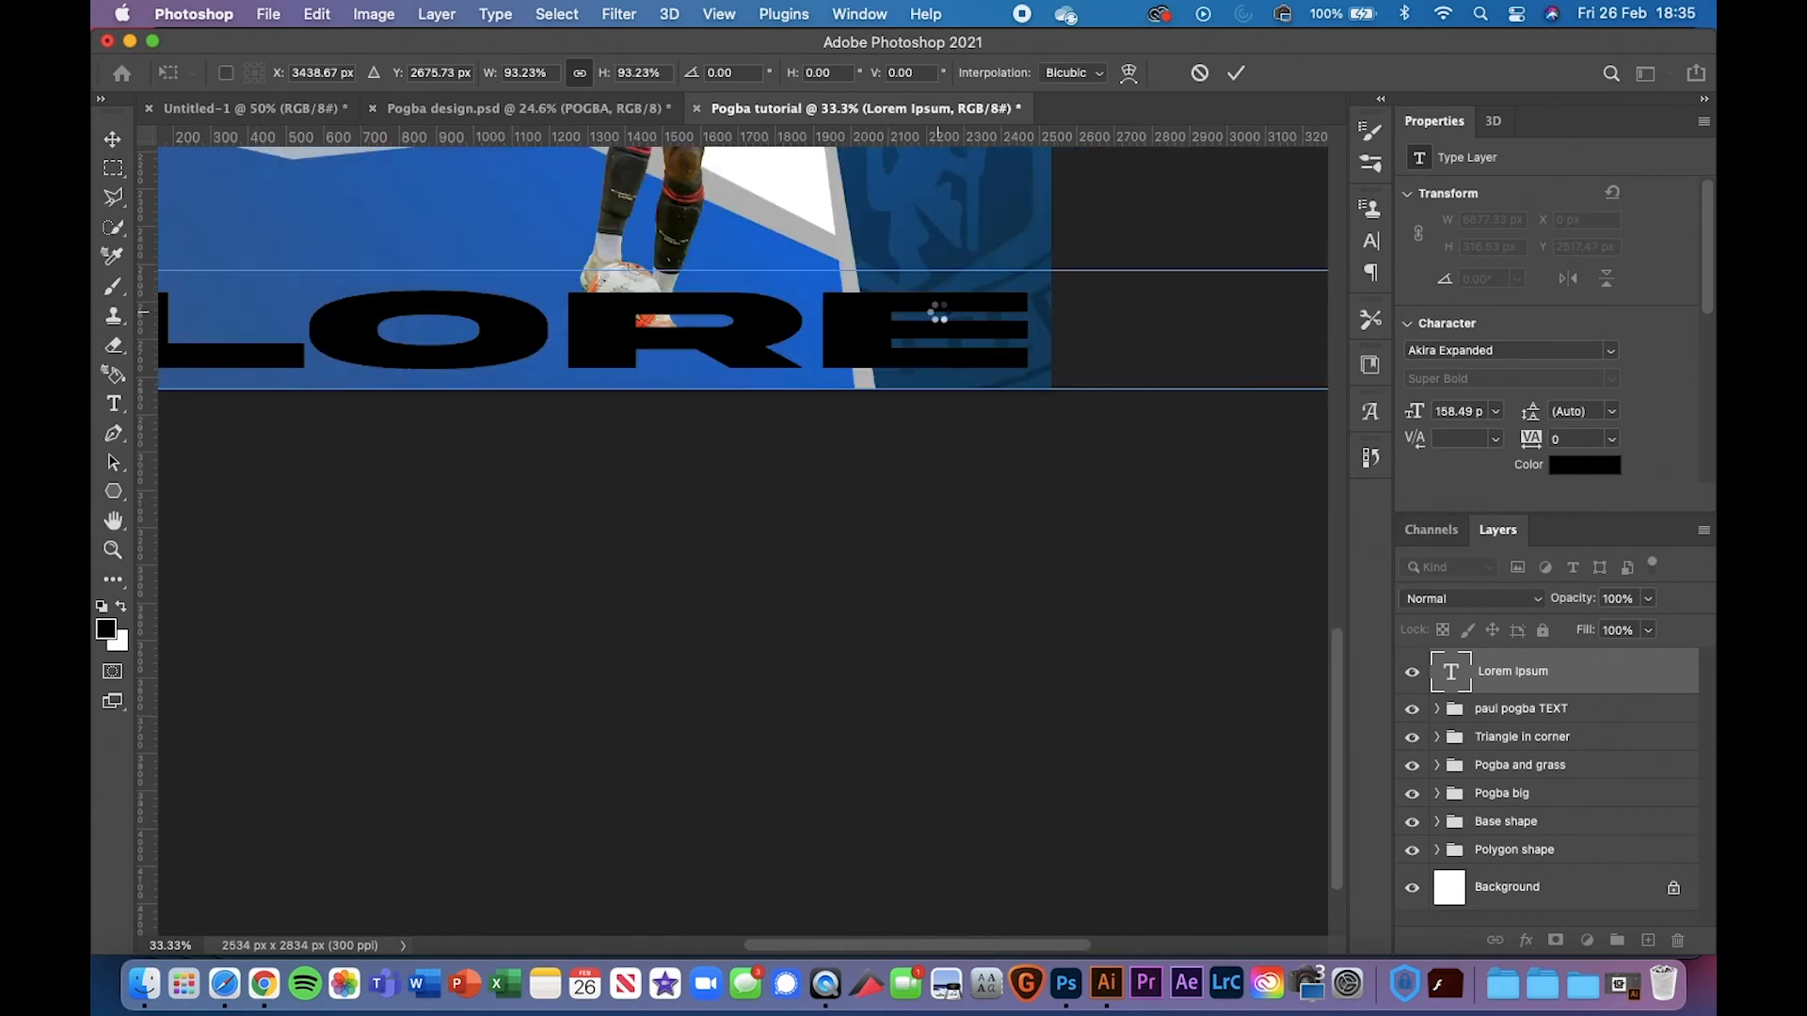
{"action": "key", "text": "Return"}
Set the LOREM IPSUM text size to 19 pt after trying 57 and 39 pt
{"action": "double_click", "coordinate": [938, 312]}
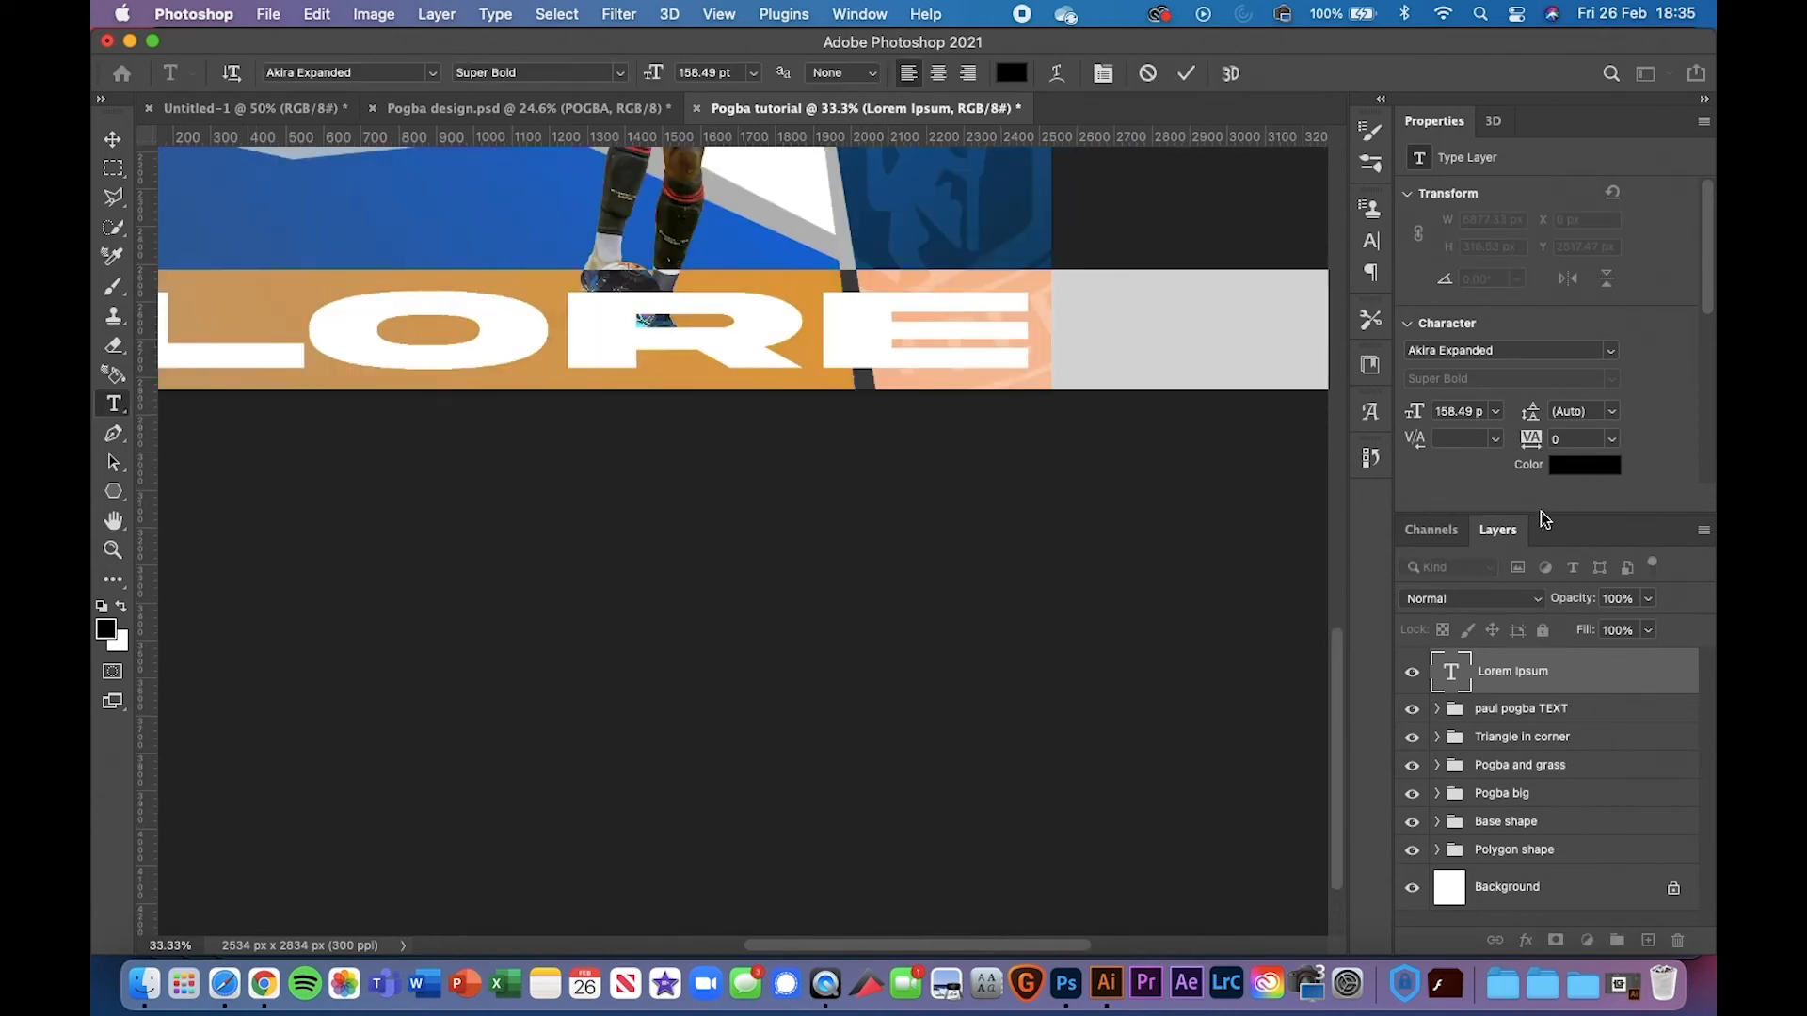
{"action": "double_click", "coordinate": [1443, 419]}
{"action": "type", "text": "57"}
{"action": "key", "text": "Return"}
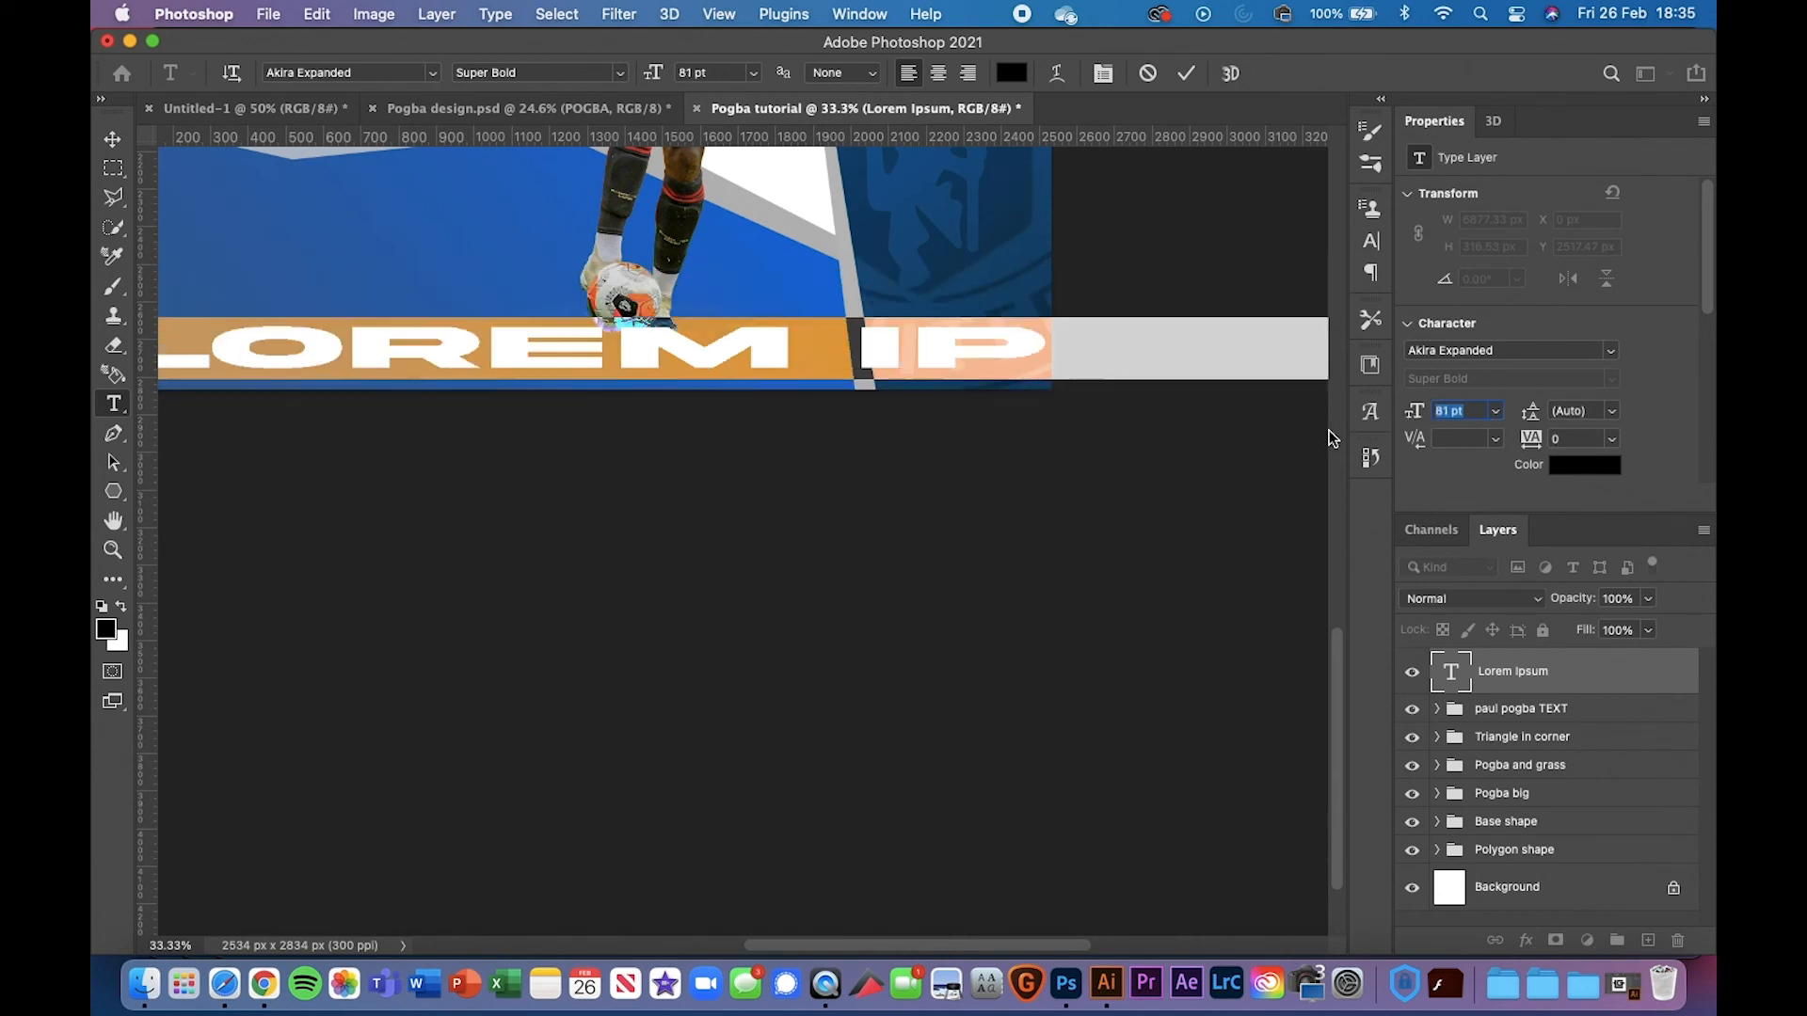
{"action": "type", "text": "39"}
{"action": "key", "text": "Return"}
{"action": "scroll", "coordinate": [1294, 441], "scroll_direction": "left", "scroll_amount": 5}
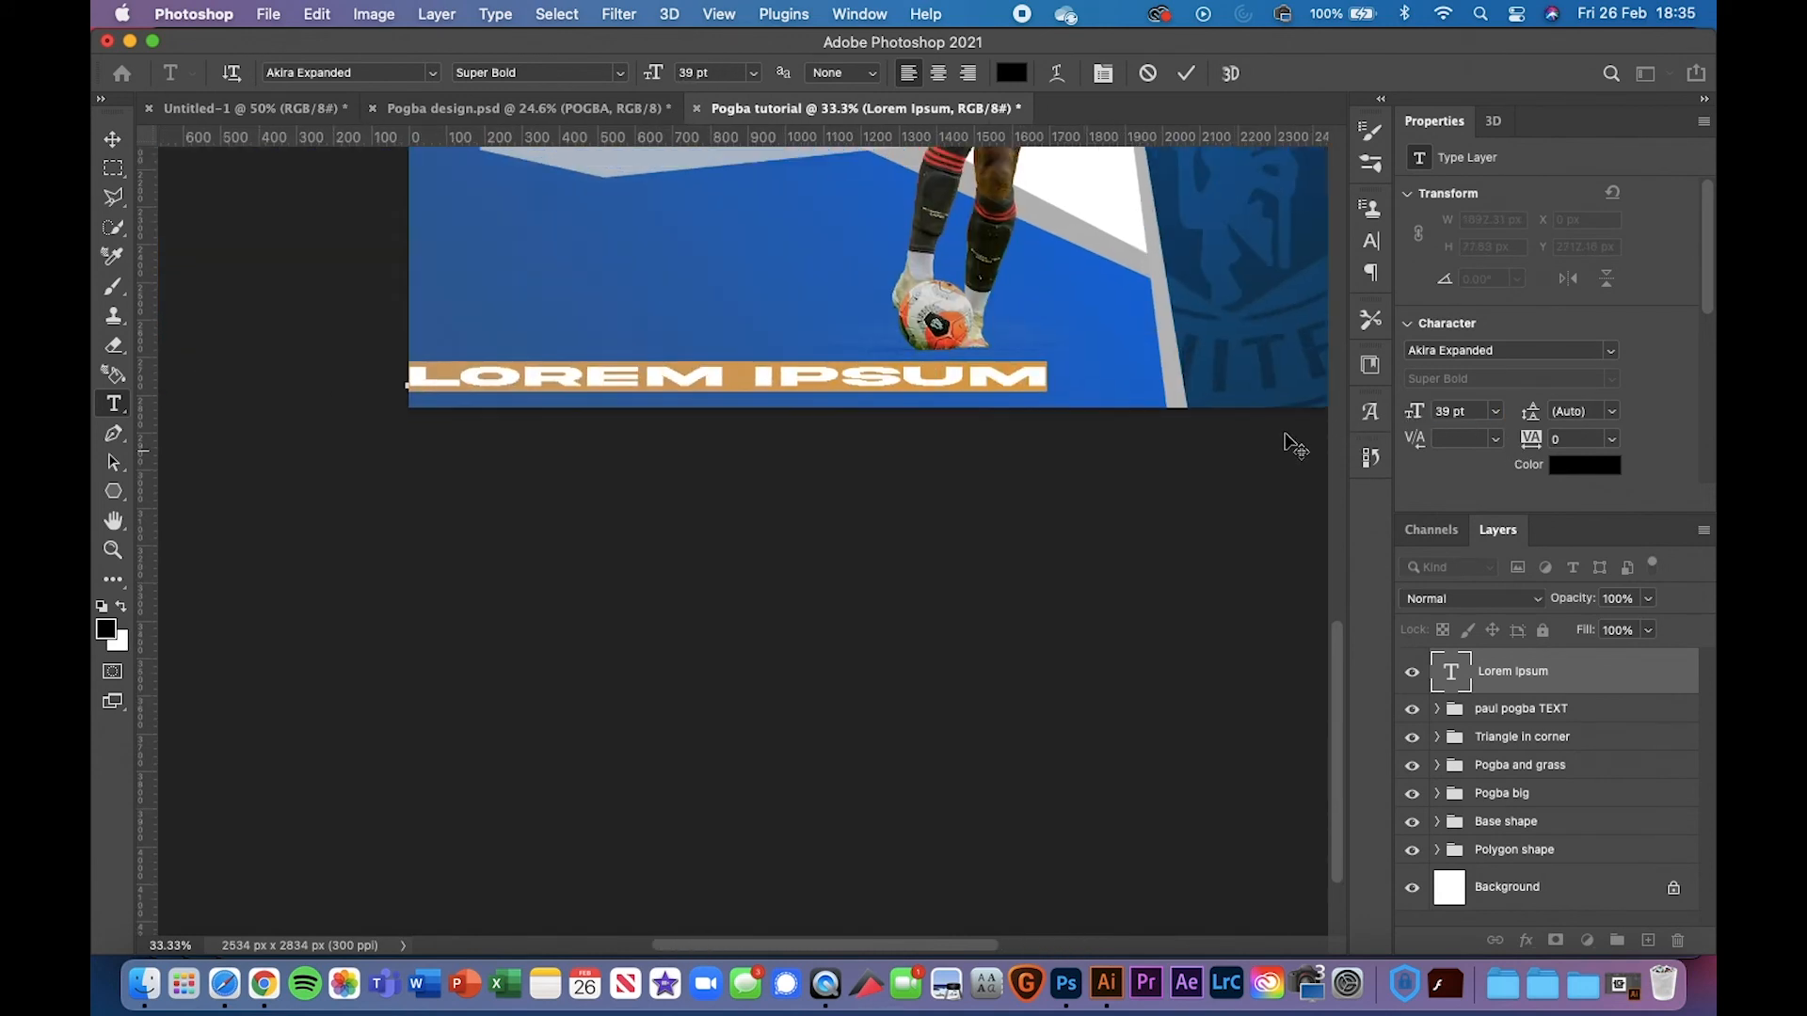
{"action": "double_click", "coordinate": [1454, 412]}
{"action": "type", "text": "19"}
{"action": "key", "text": "Return"}
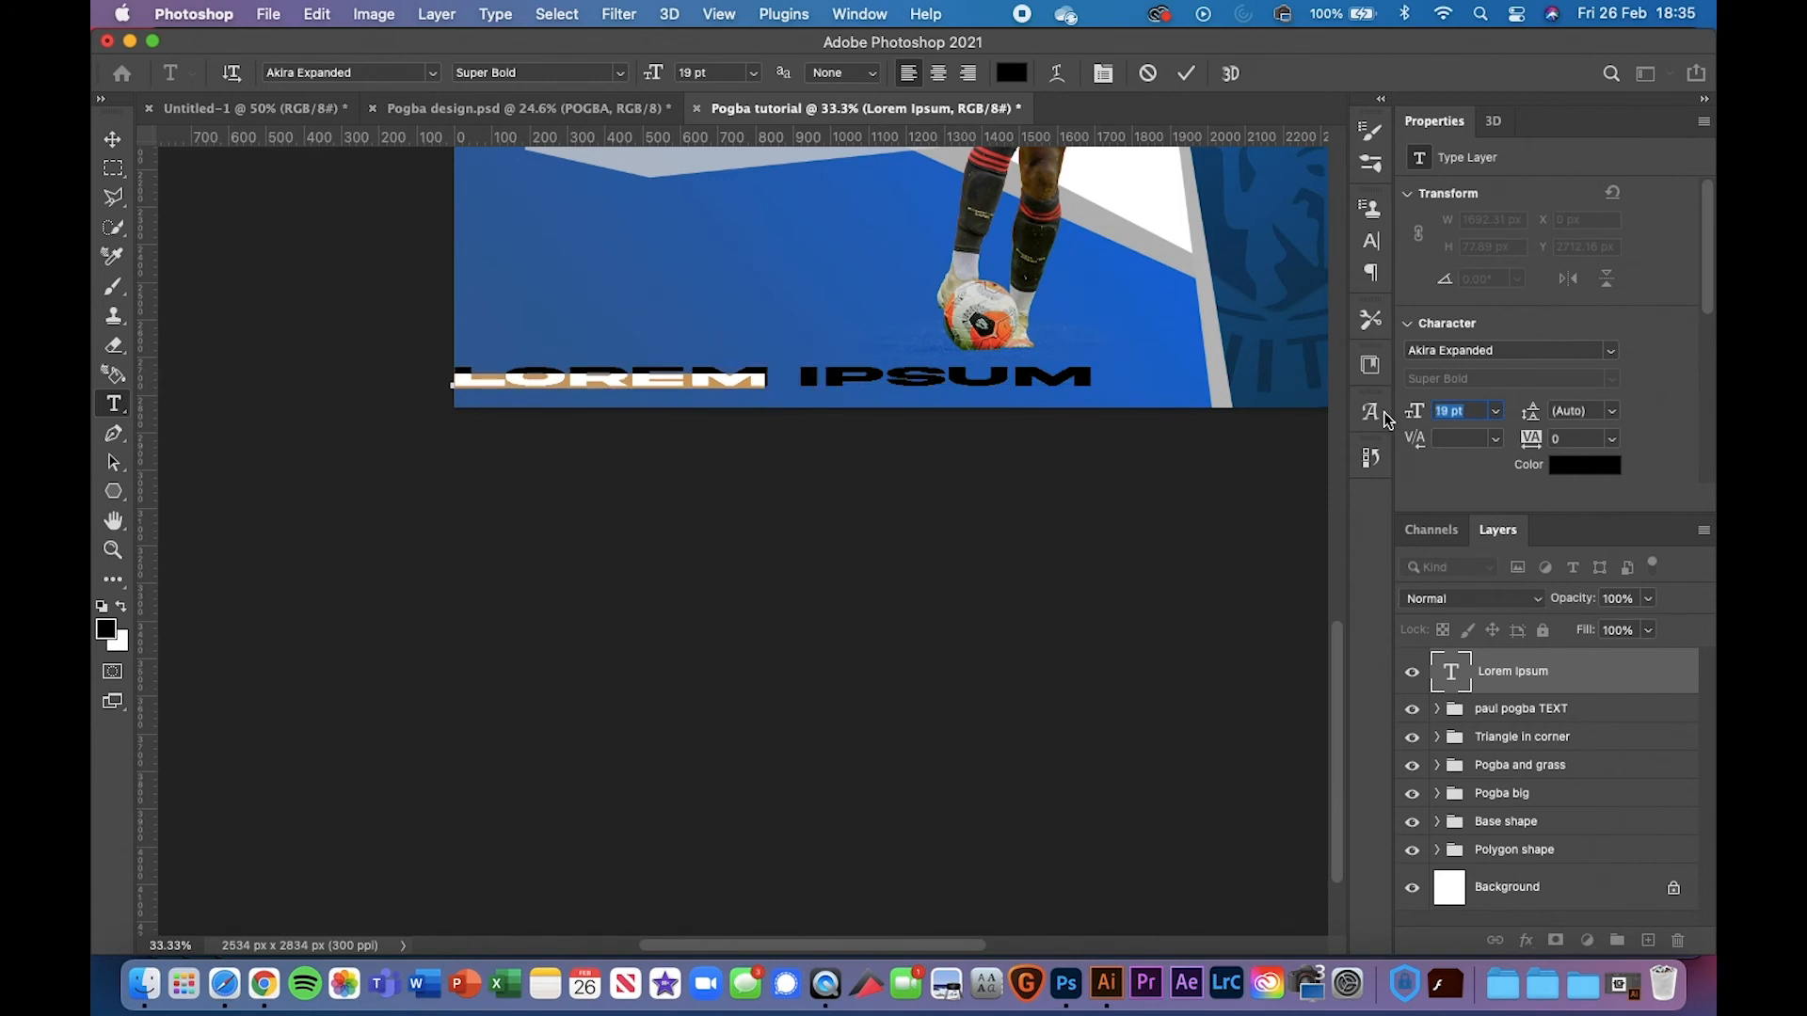
Select the whole LOREM IPSUM line
{"action": "left_click", "coordinate": [764, 380]}
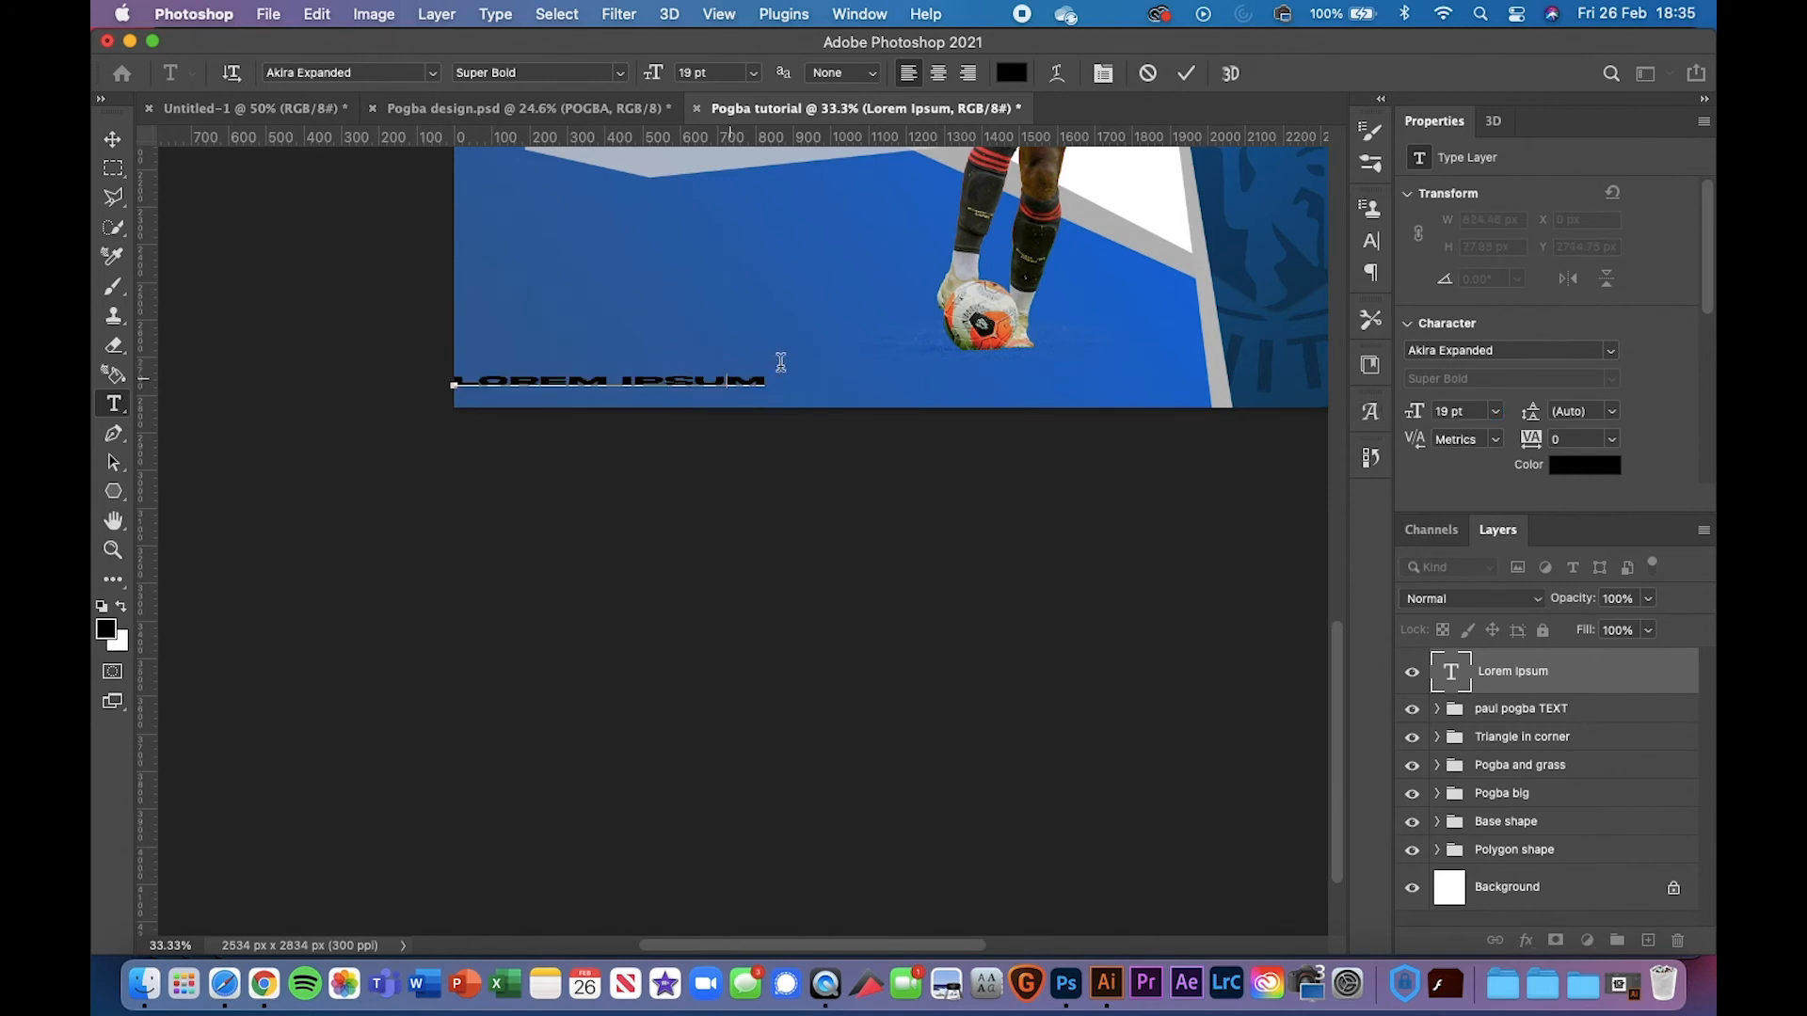
{"action": "double_click", "coordinate": [753, 380]}
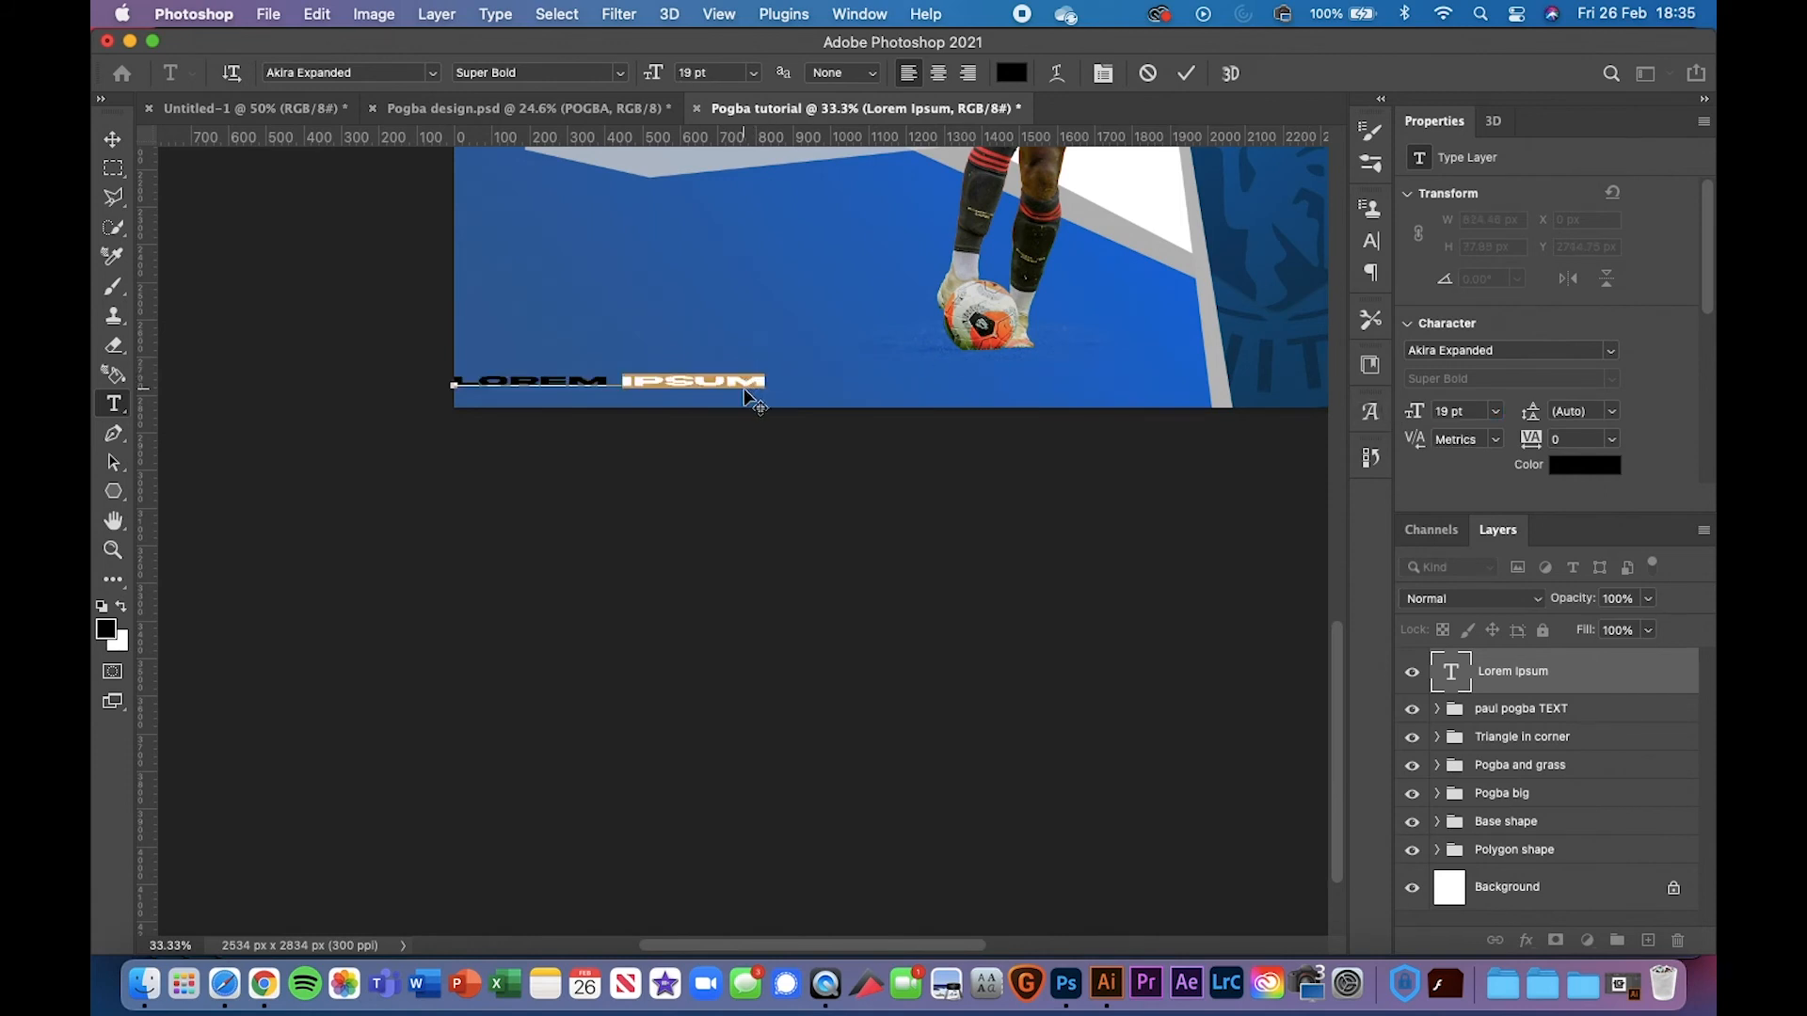
{"action": "key", "text": "super+a"}
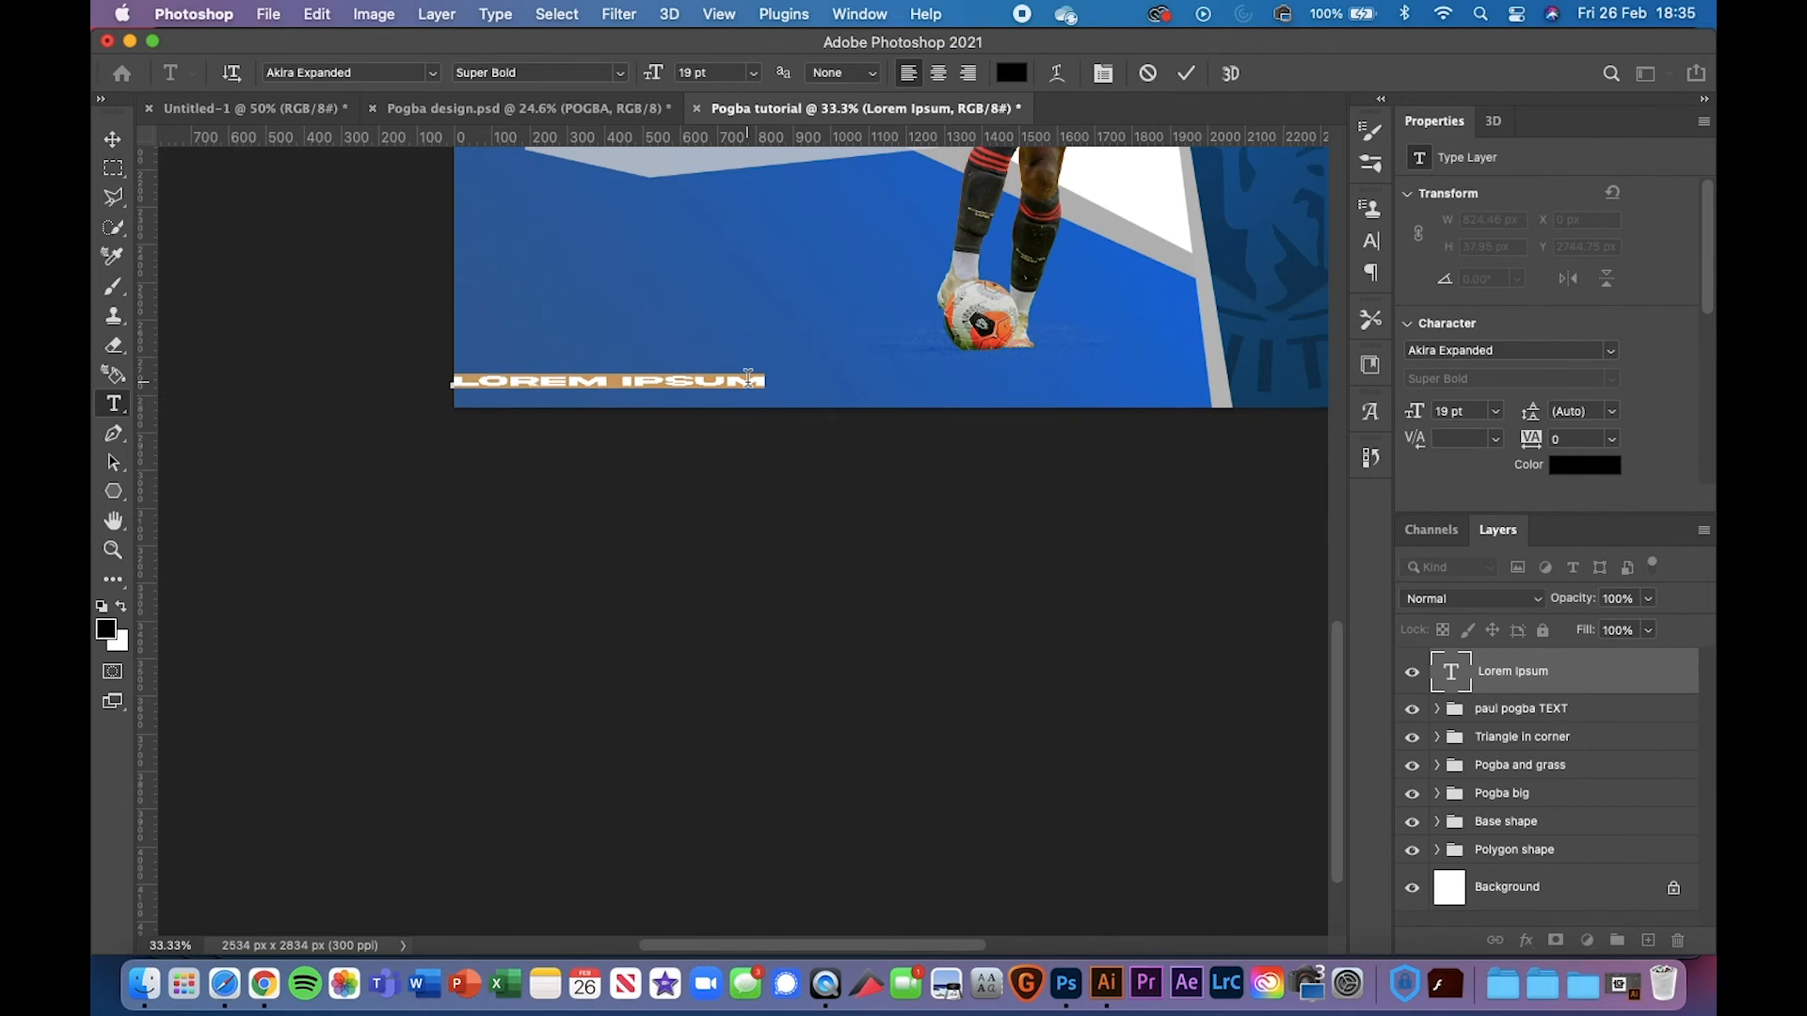
Set the text to 10 pt with 102% horizontal scale and 1000 tracking
{"action": "left_click", "coordinate": [1371, 241]}
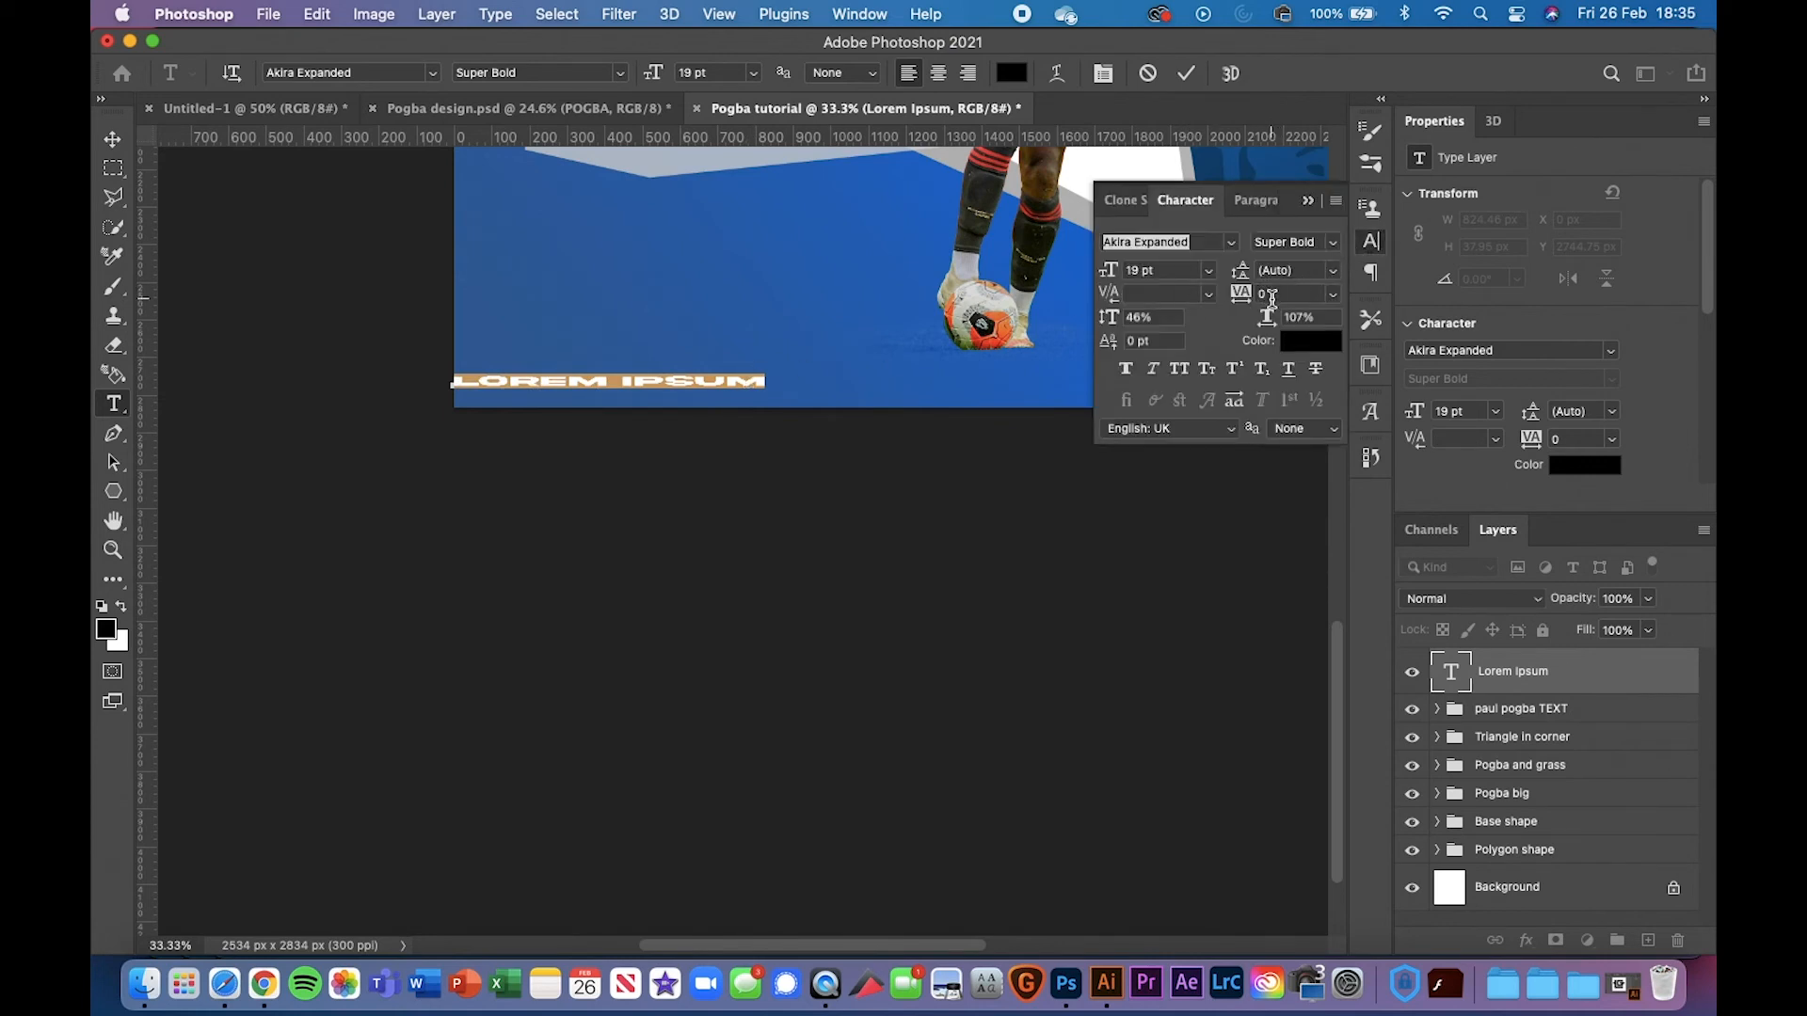
{"action": "left_click_drag", "start_coordinate": [1267, 319], "coordinate": [1263, 321]}
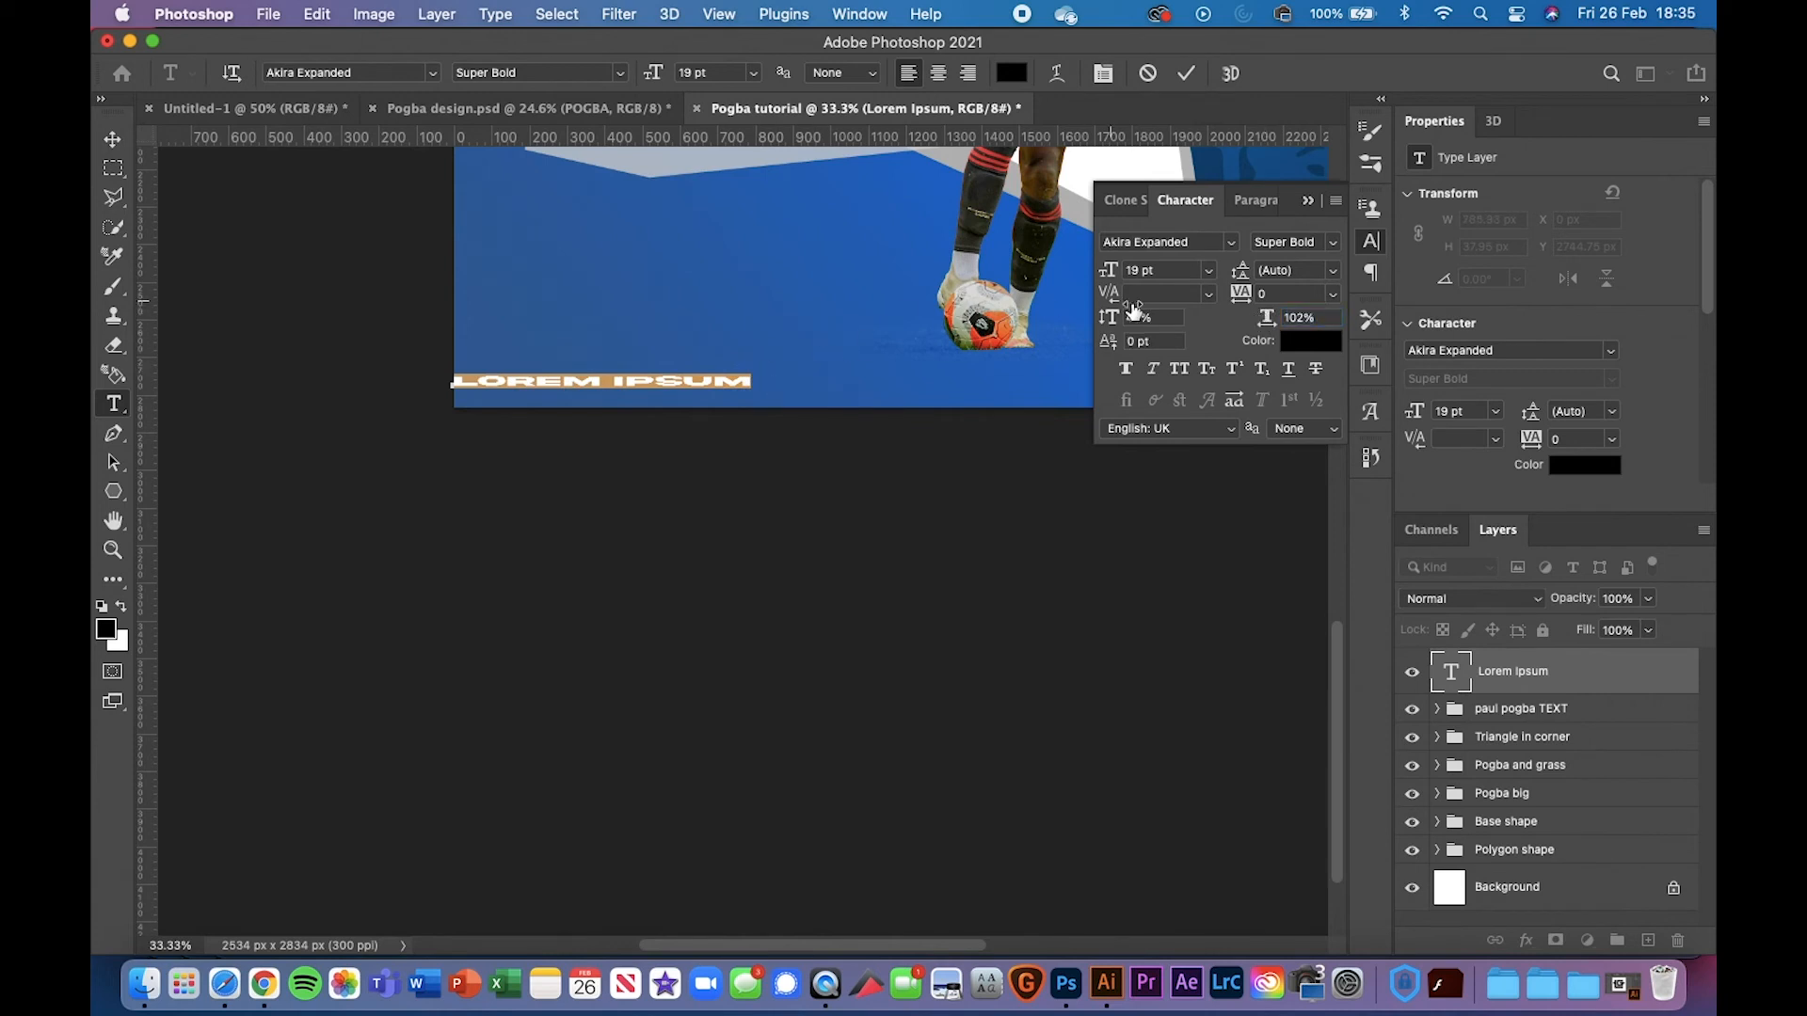
{"action": "left_click_drag", "start_coordinate": [1244, 299], "coordinate": [1286, 299]}
{"action": "left_click_drag", "start_coordinate": [1112, 273], "coordinate": [1103, 275]}
Replace the placeholder with MANCHESTER UNITED FC and commit the text
{"action": "left_click", "coordinate": [701, 379]}
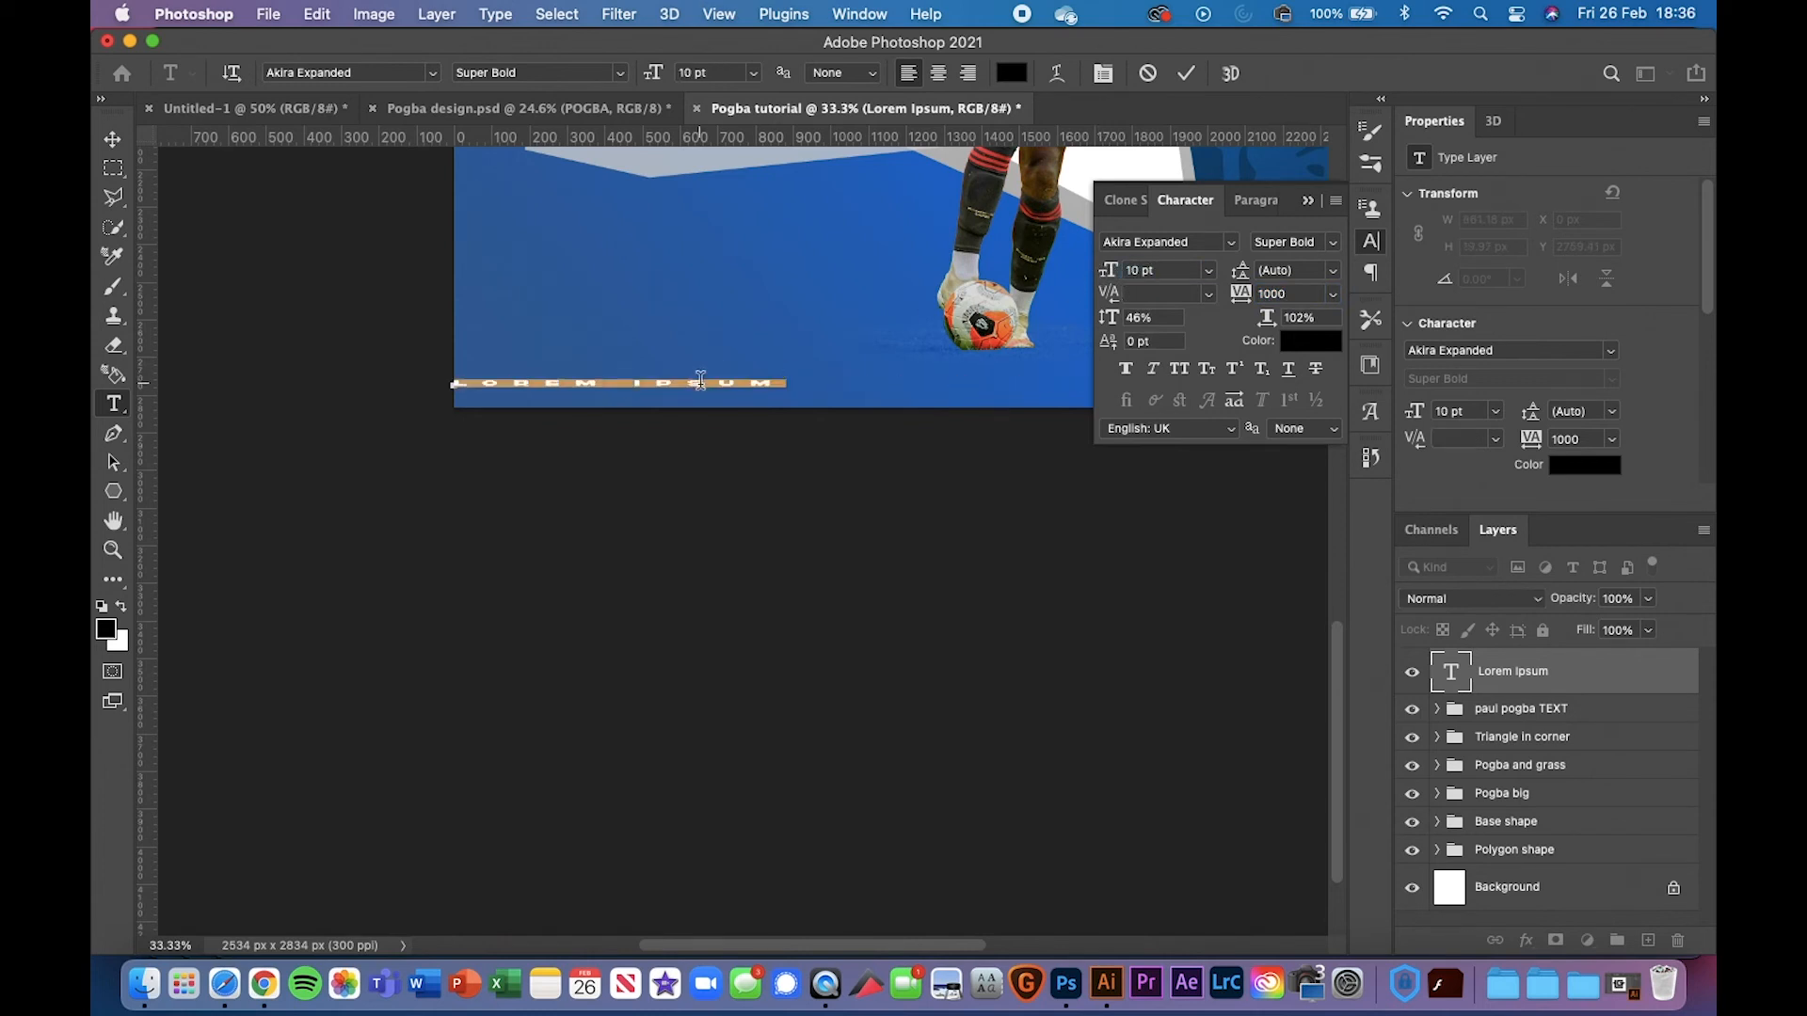
{"action": "key", "text": "BackSpace"}
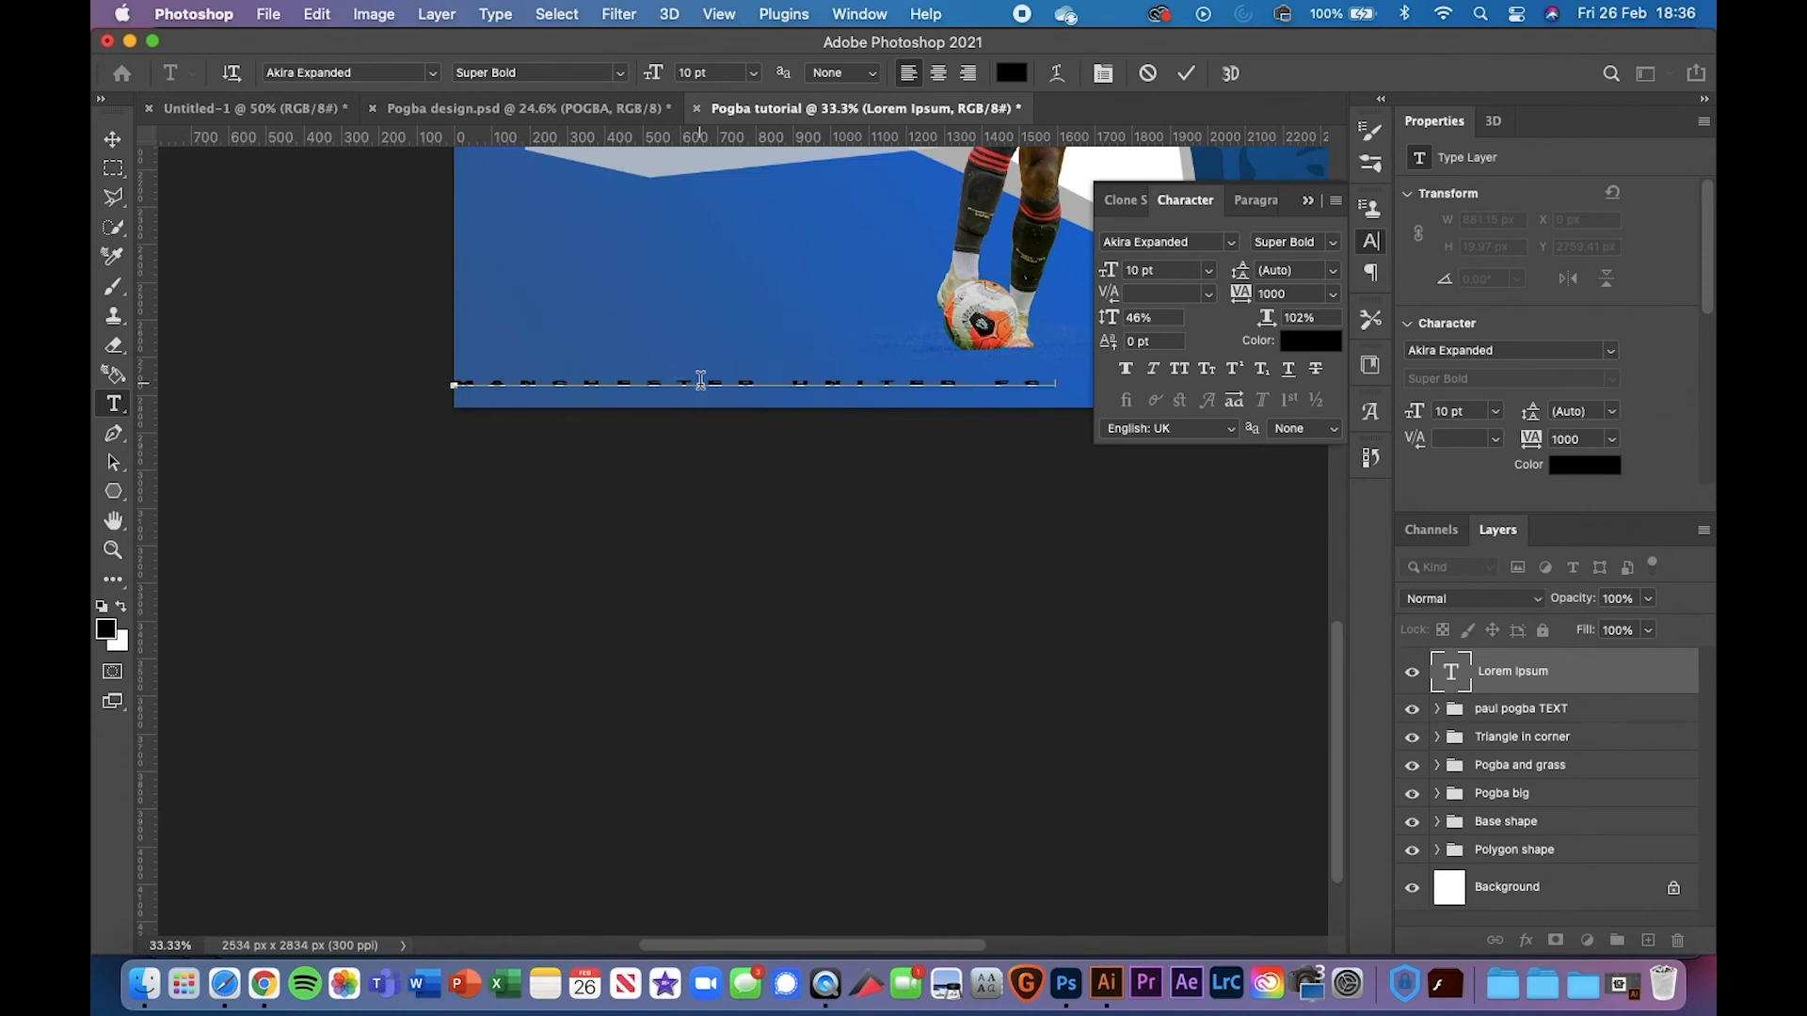
{"action": "left_click", "coordinate": [113, 141]}
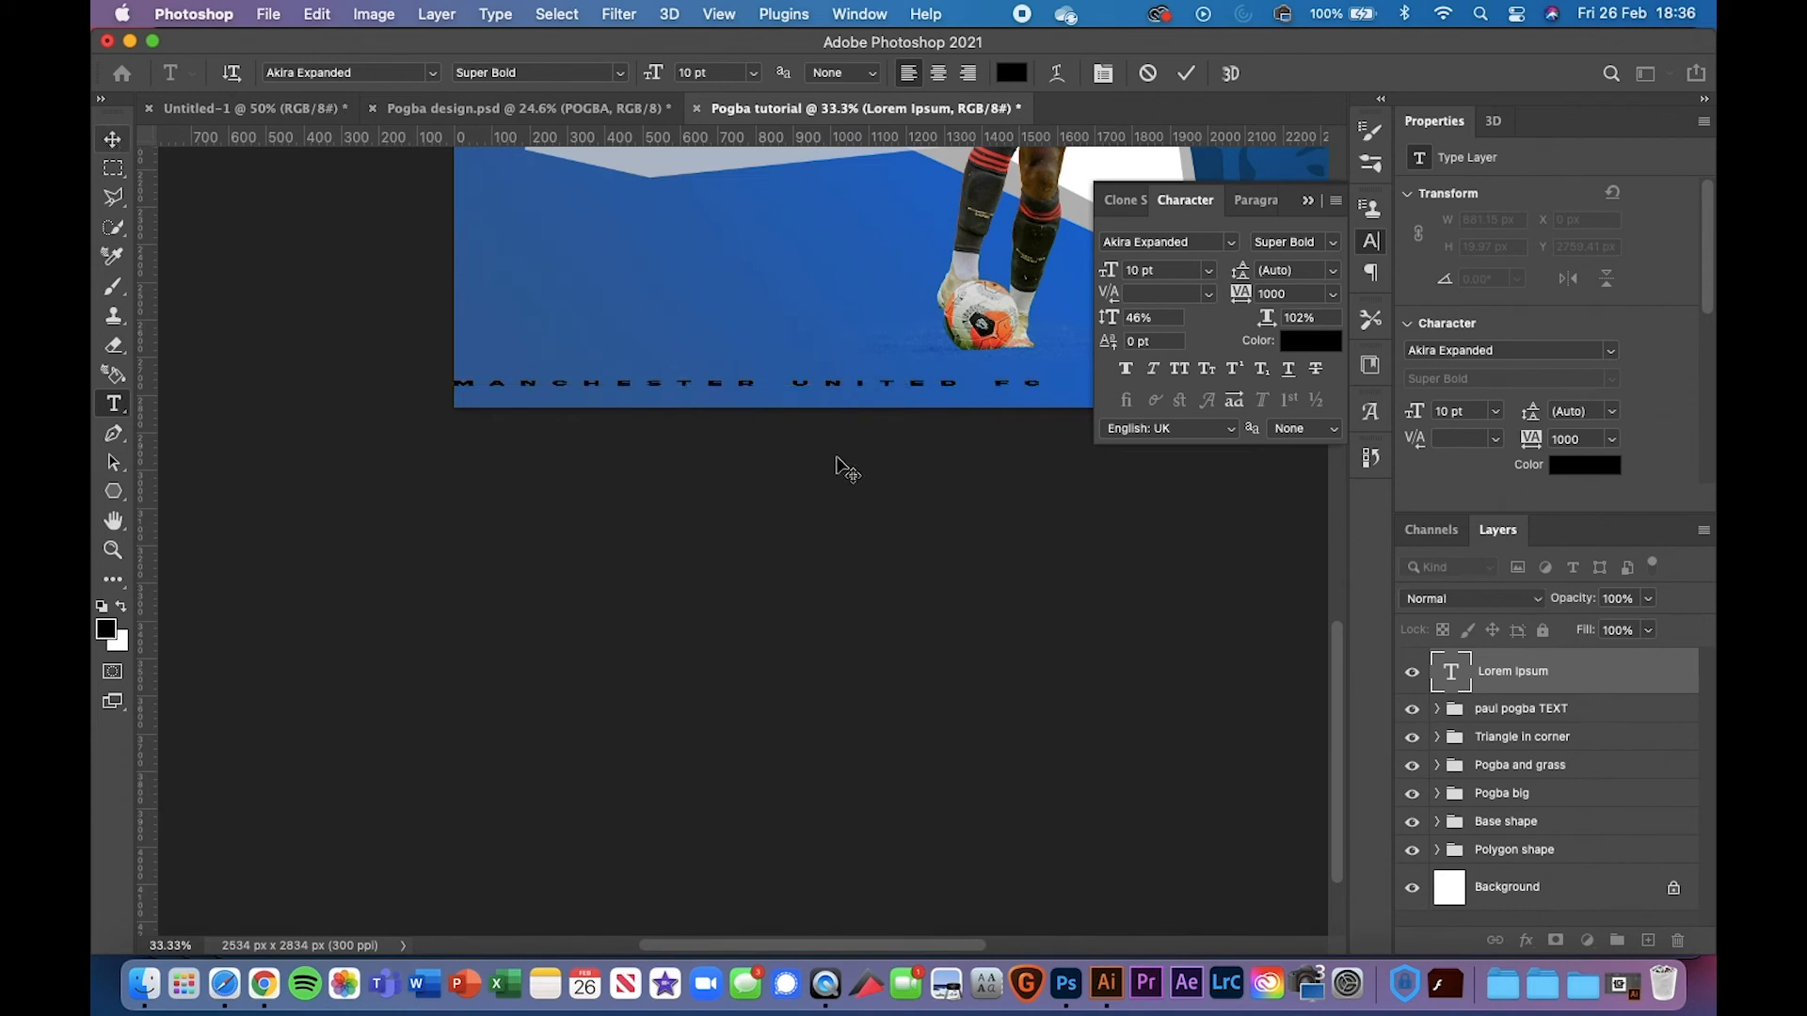
{"action": "key", "text": "super+t"}
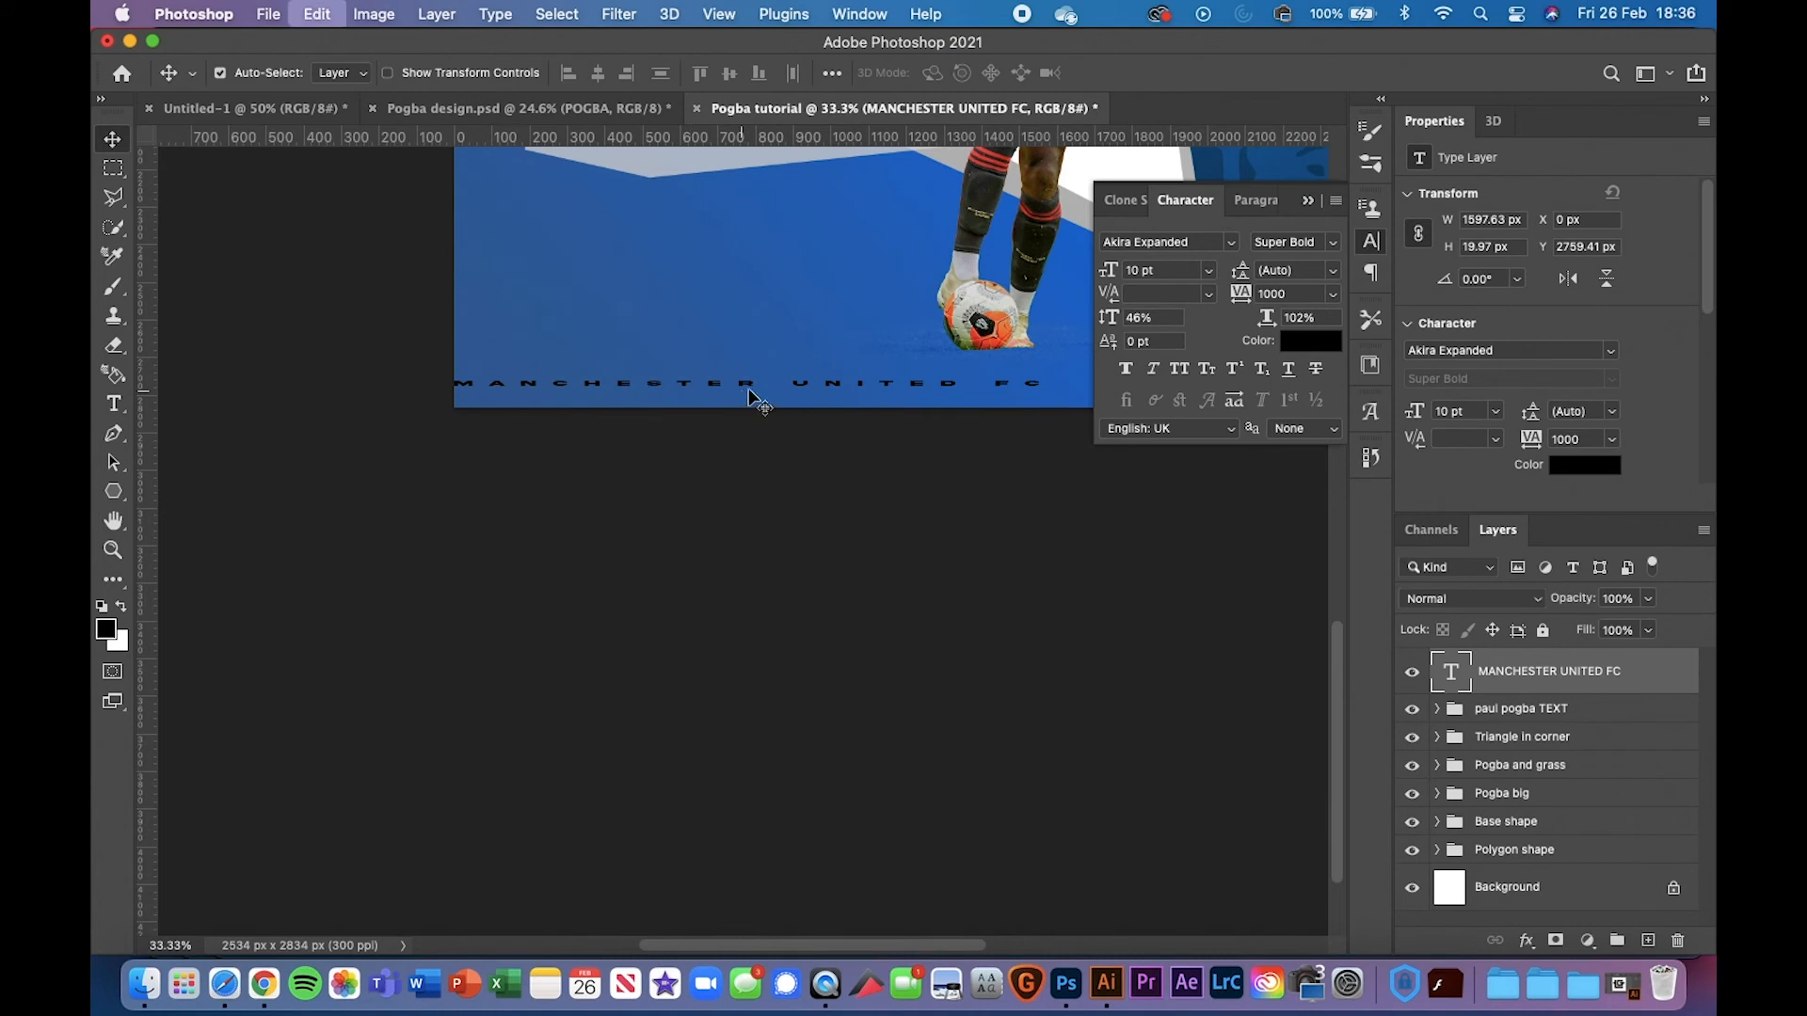
Move the MANCHESTER UNITED FC line down to the bottom edge and slightly left
{"action": "key", "text": "super+t"}
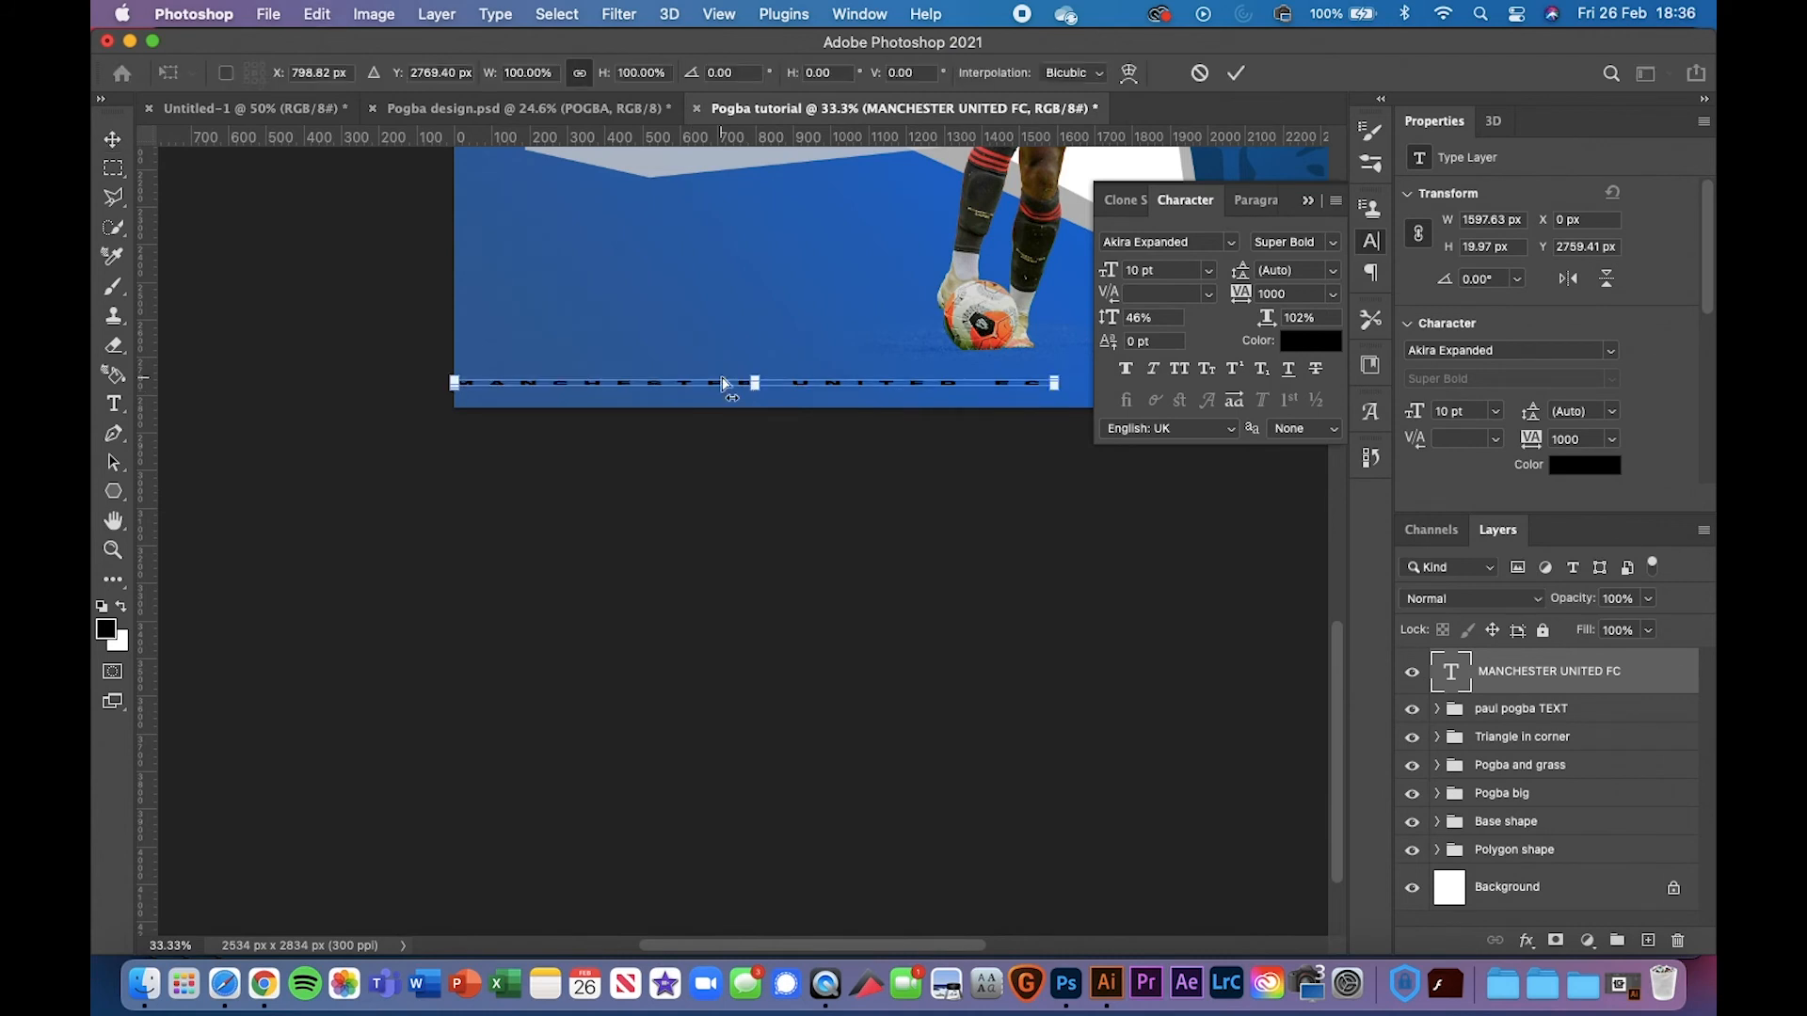
{"action": "key", "text": "super+plus"}
{"action": "key", "text": "super+plus"}
{"action": "scroll", "coordinate": [546, 374], "scroll_direction": "left", "scroll_amount": 6}
{"action": "scroll", "coordinate": [546, 374], "scroll_direction": "up", "scroll_amount": 2}
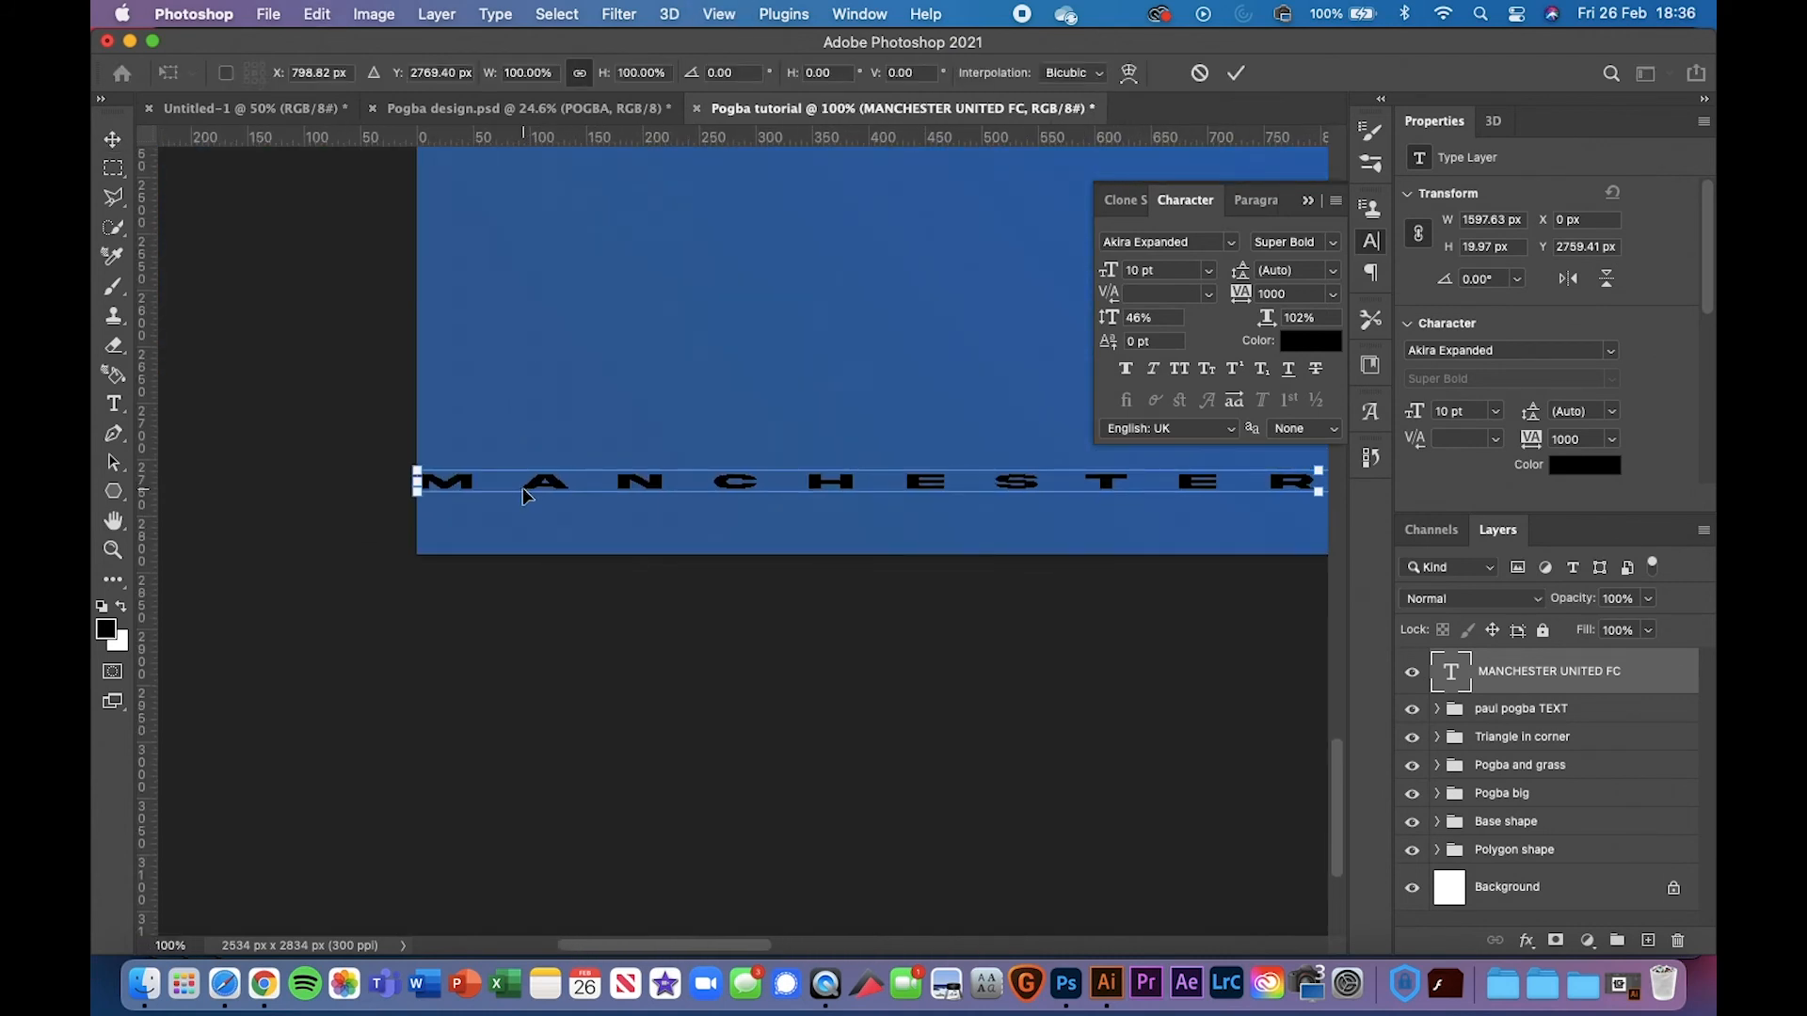
{"action": "left_click_drag", "start_coordinate": [529, 483], "coordinate": [576, 540]}
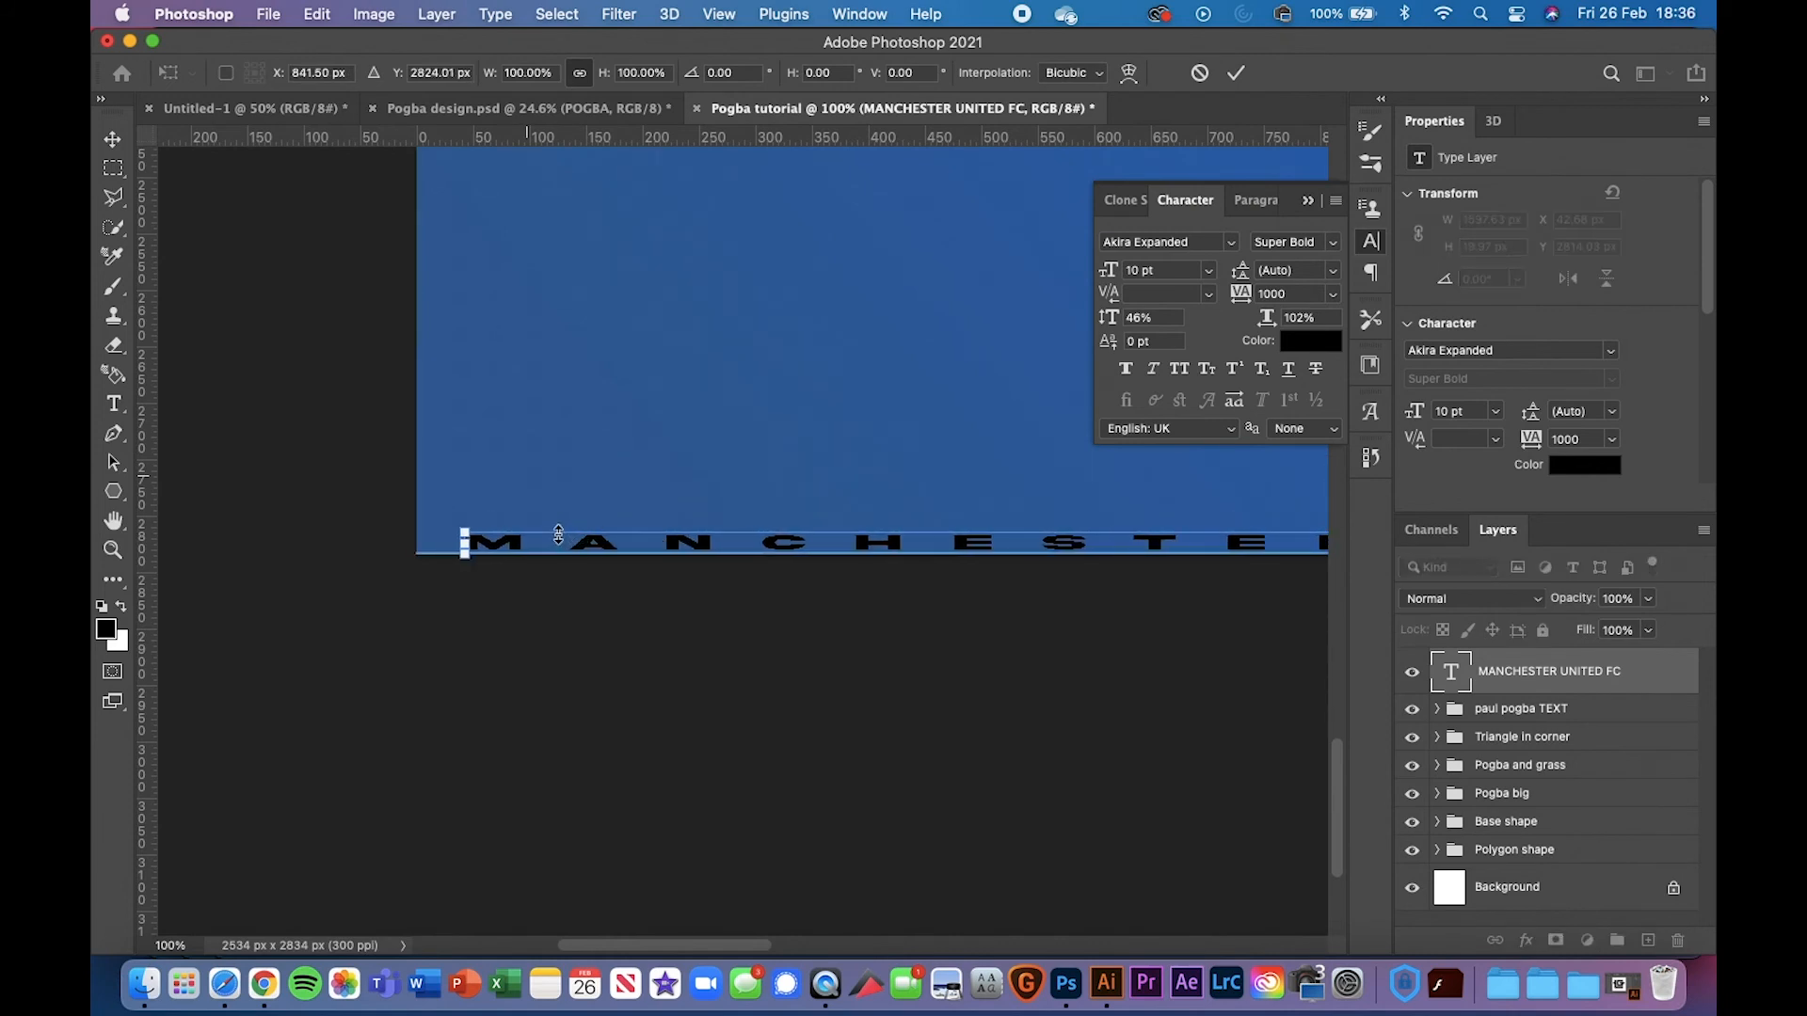
{"action": "key", "text": "Return"}
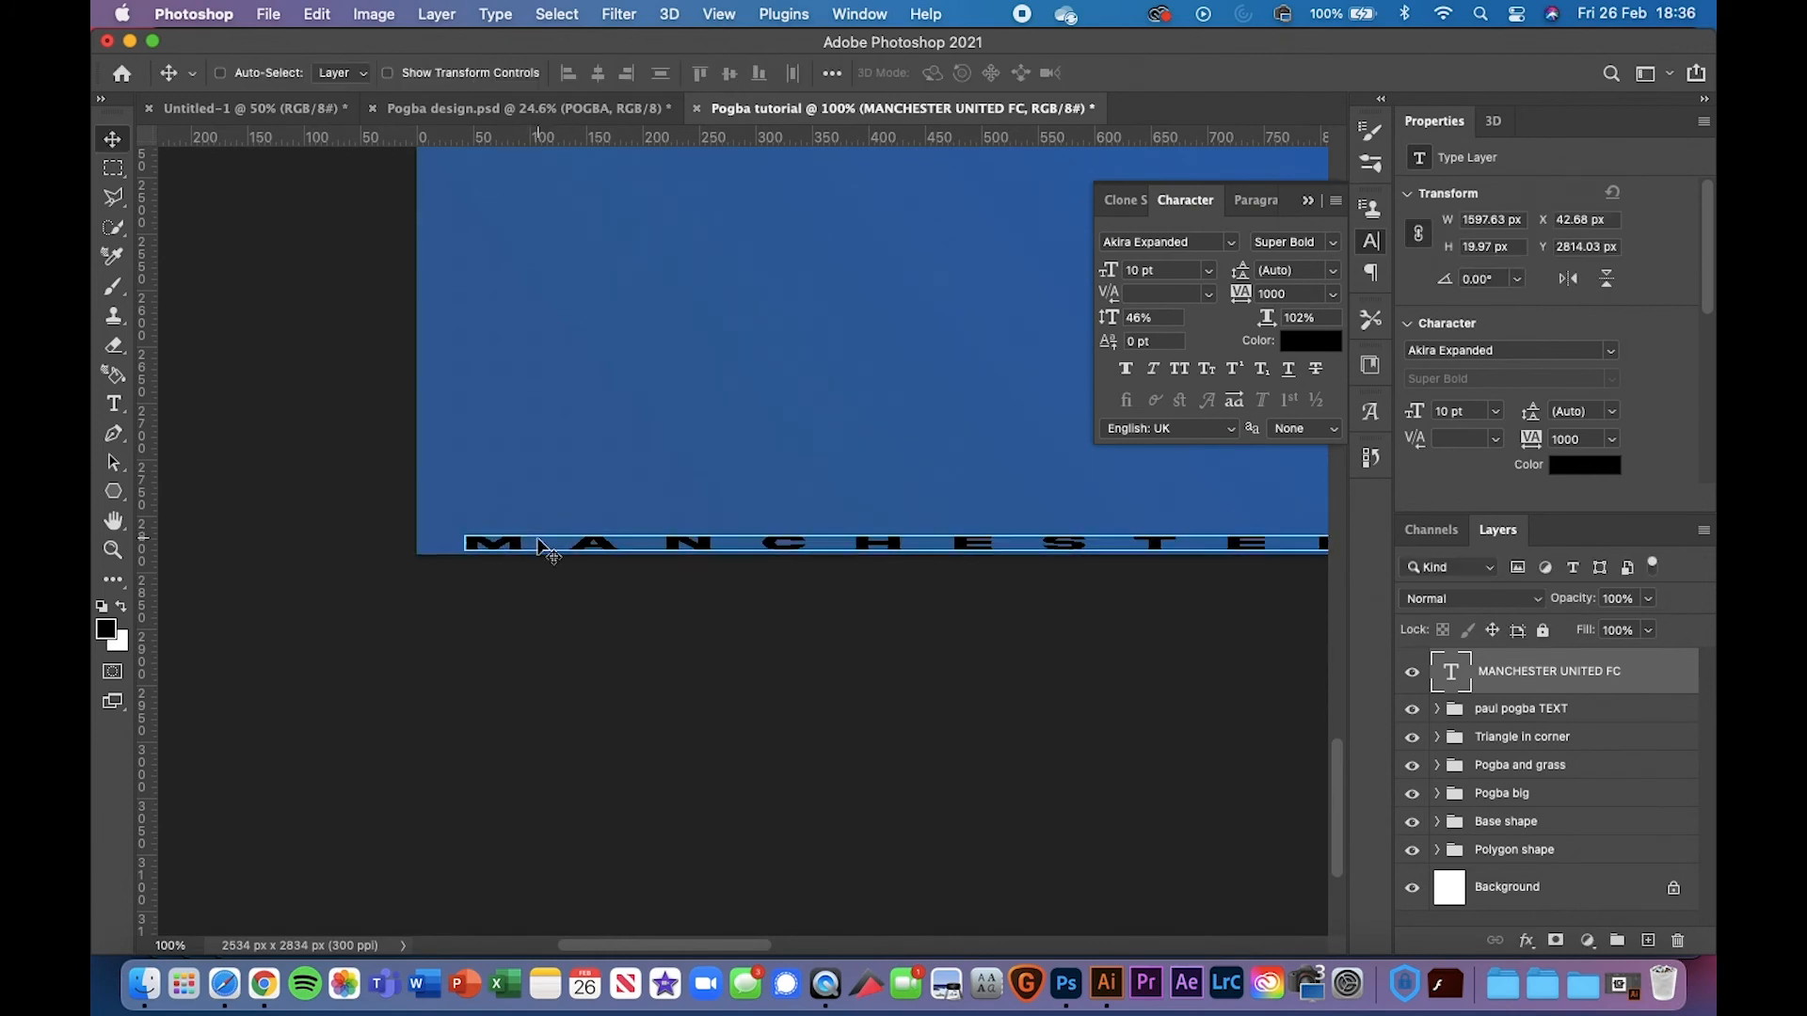
{"action": "left_click_drag", "start_coordinate": [542, 549], "coordinate": [522, 528]}
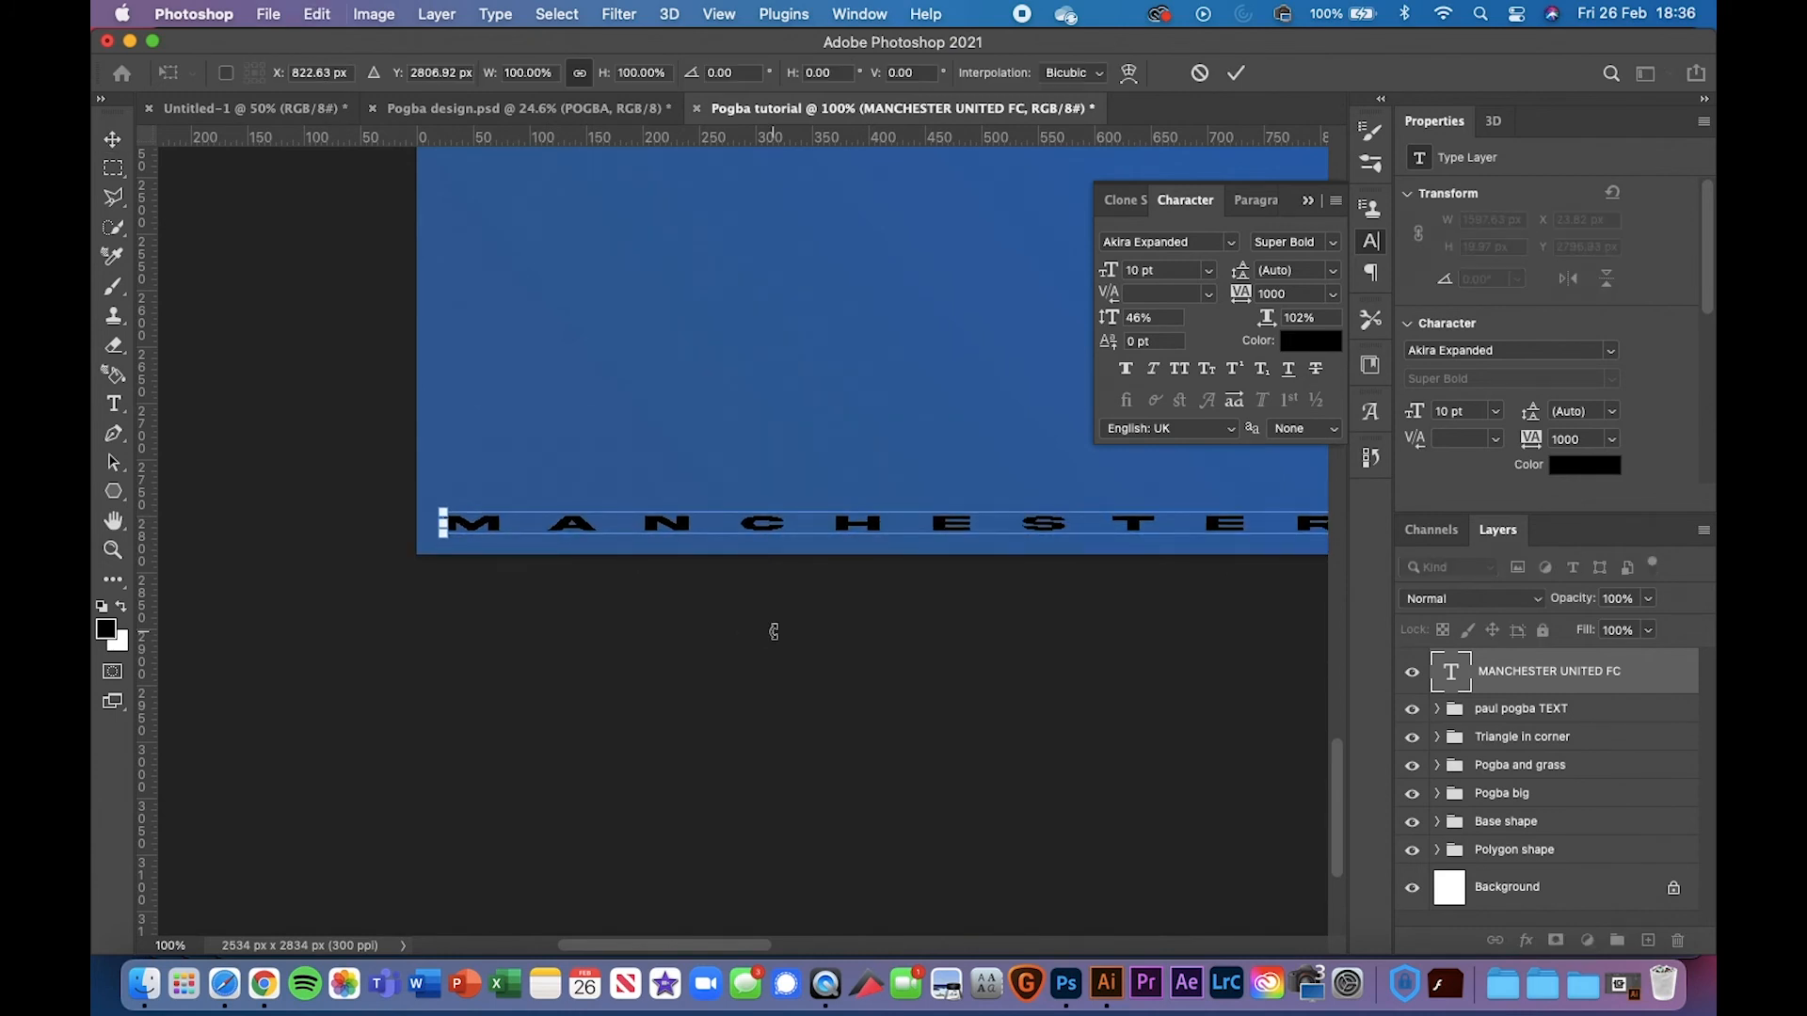
Widen the line to about 107% (10.69 pt) so it spans the poster
{"action": "scroll", "coordinate": [773, 632], "scroll_direction": "right", "scroll_amount": 20}
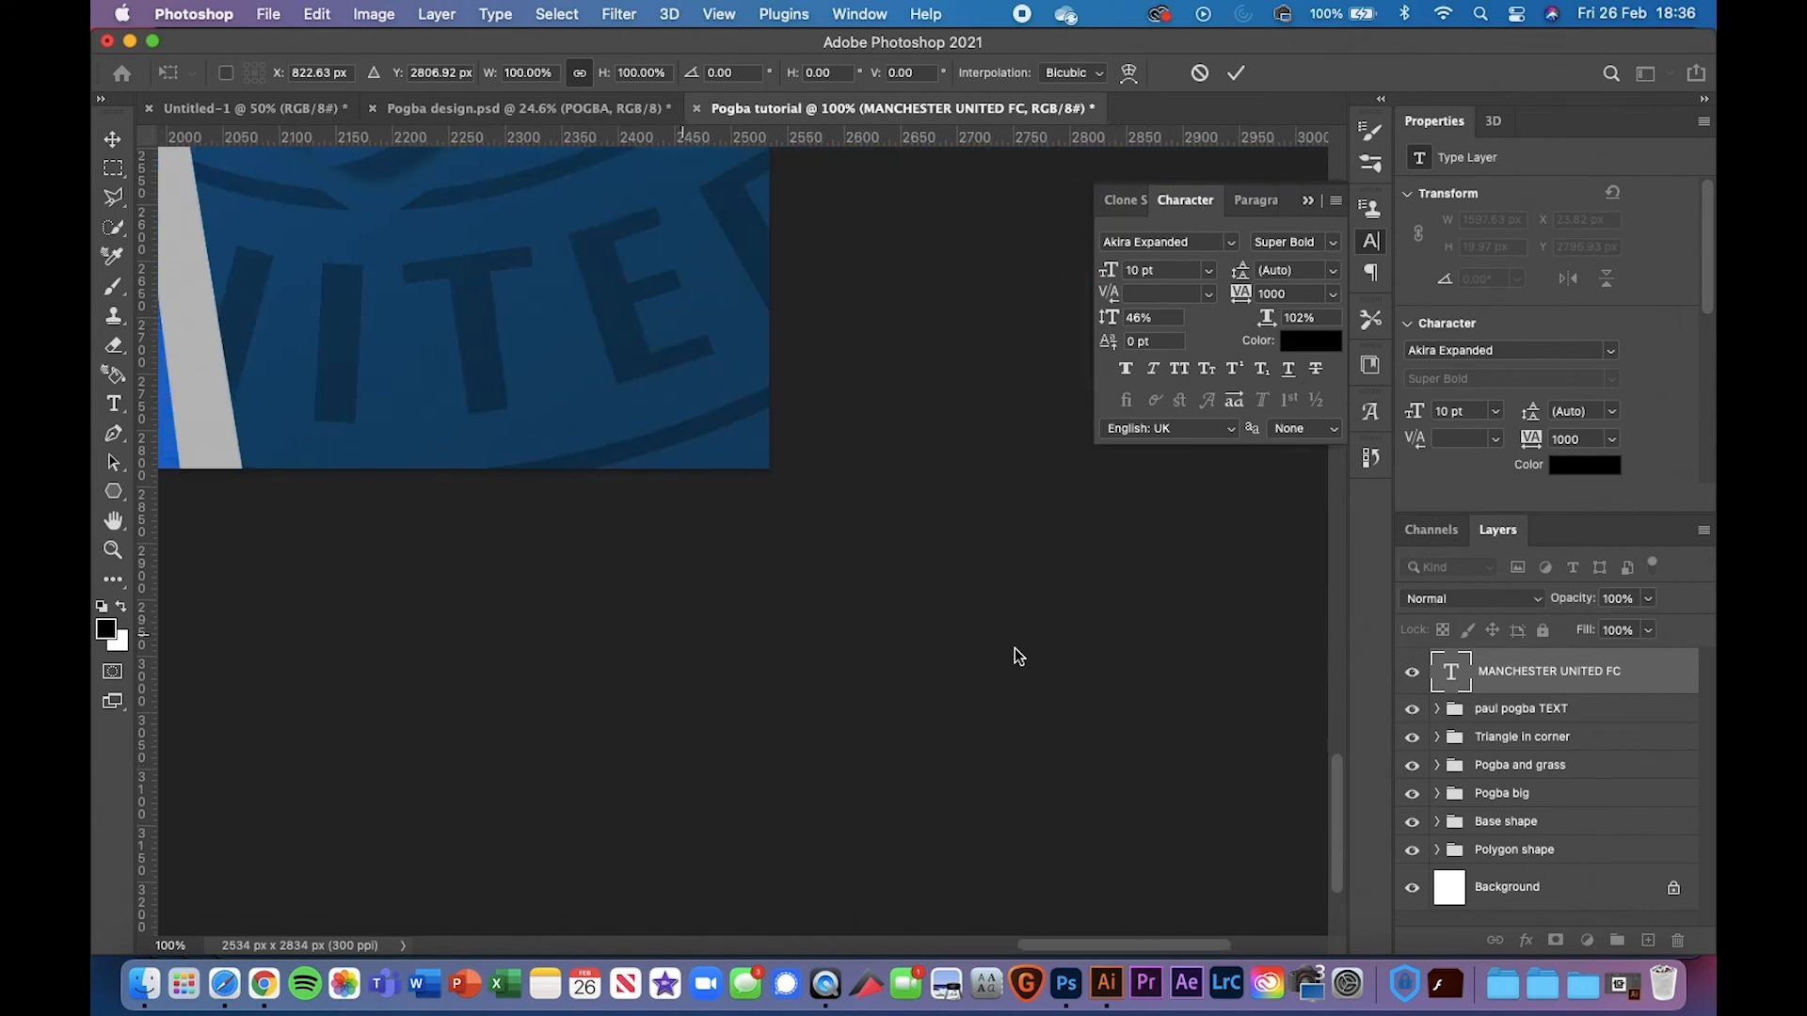
{"action": "scroll", "coordinate": [567, 514], "scroll_direction": "left", "scroll_amount": 10}
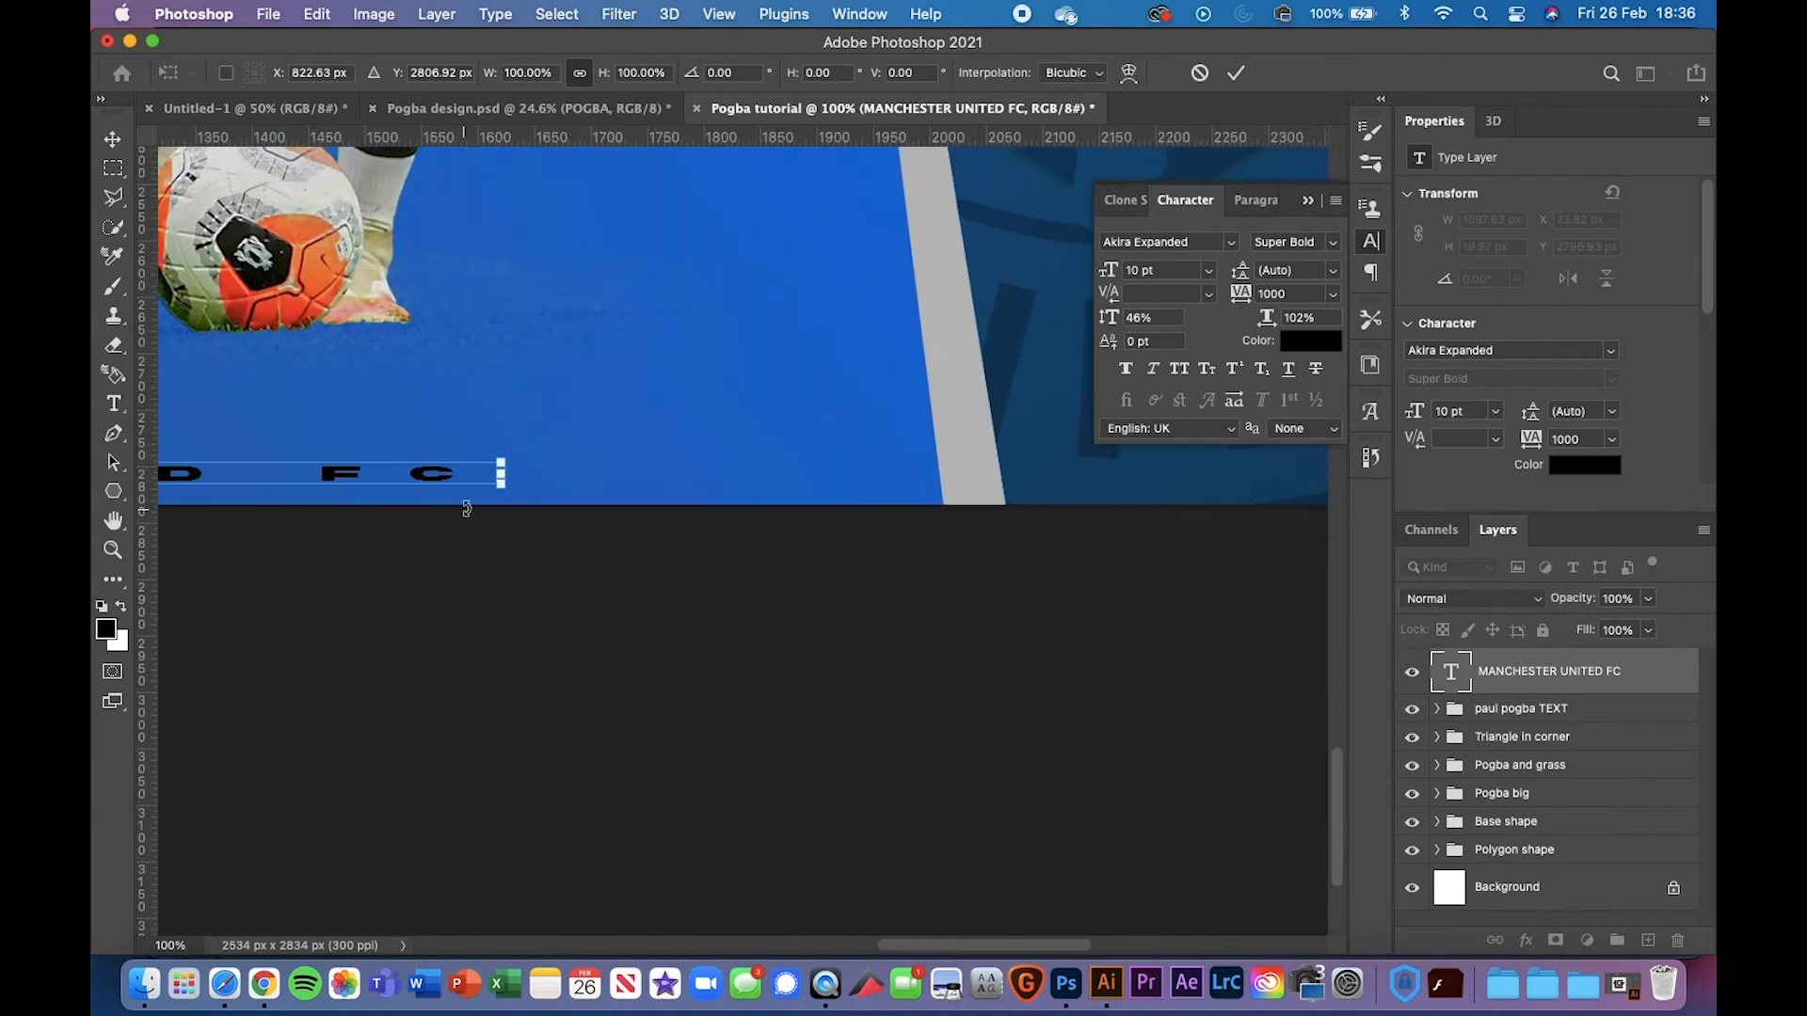
{"action": "left_click_drag", "start_coordinate": [585, 493], "coordinate": [625, 491]}
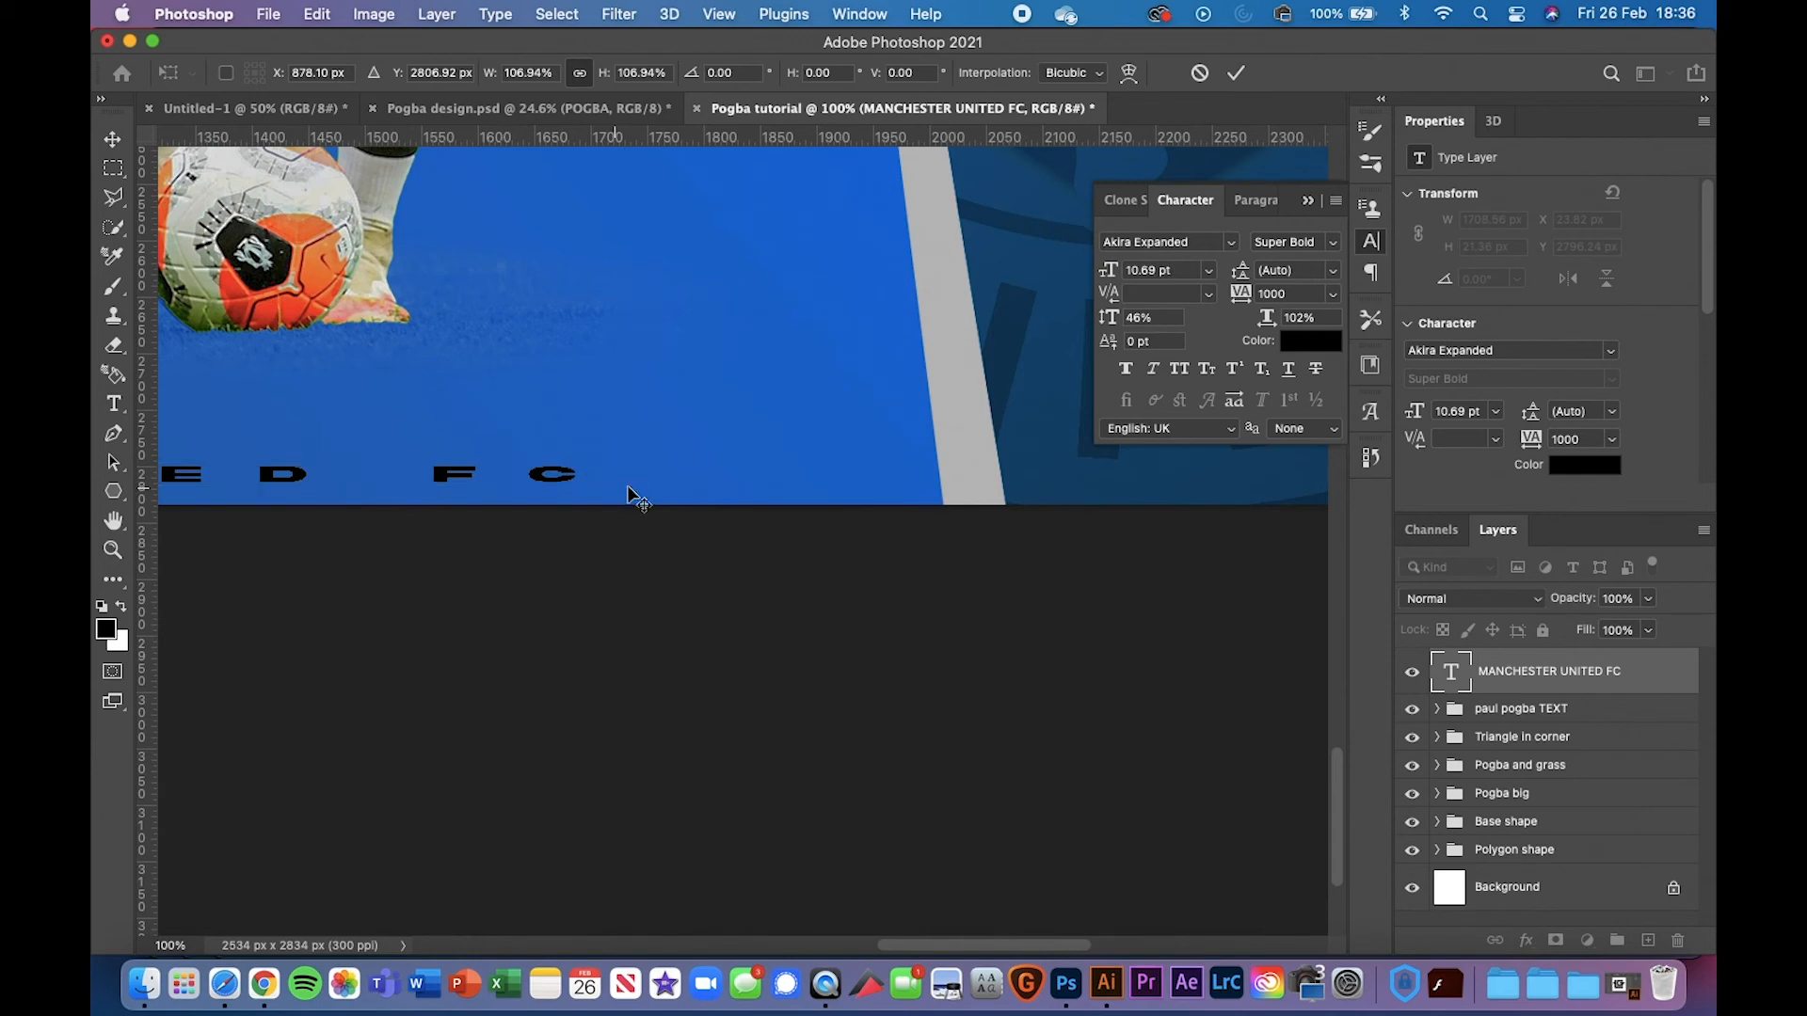
{"action": "key", "text": "Return"}
Zoom the poster to 25% and compare it with the Pogba design reference
{"action": "key", "text": "super+minus"}
{"action": "key", "text": "super+minus"}
{"action": "key", "text": "super+minus"}
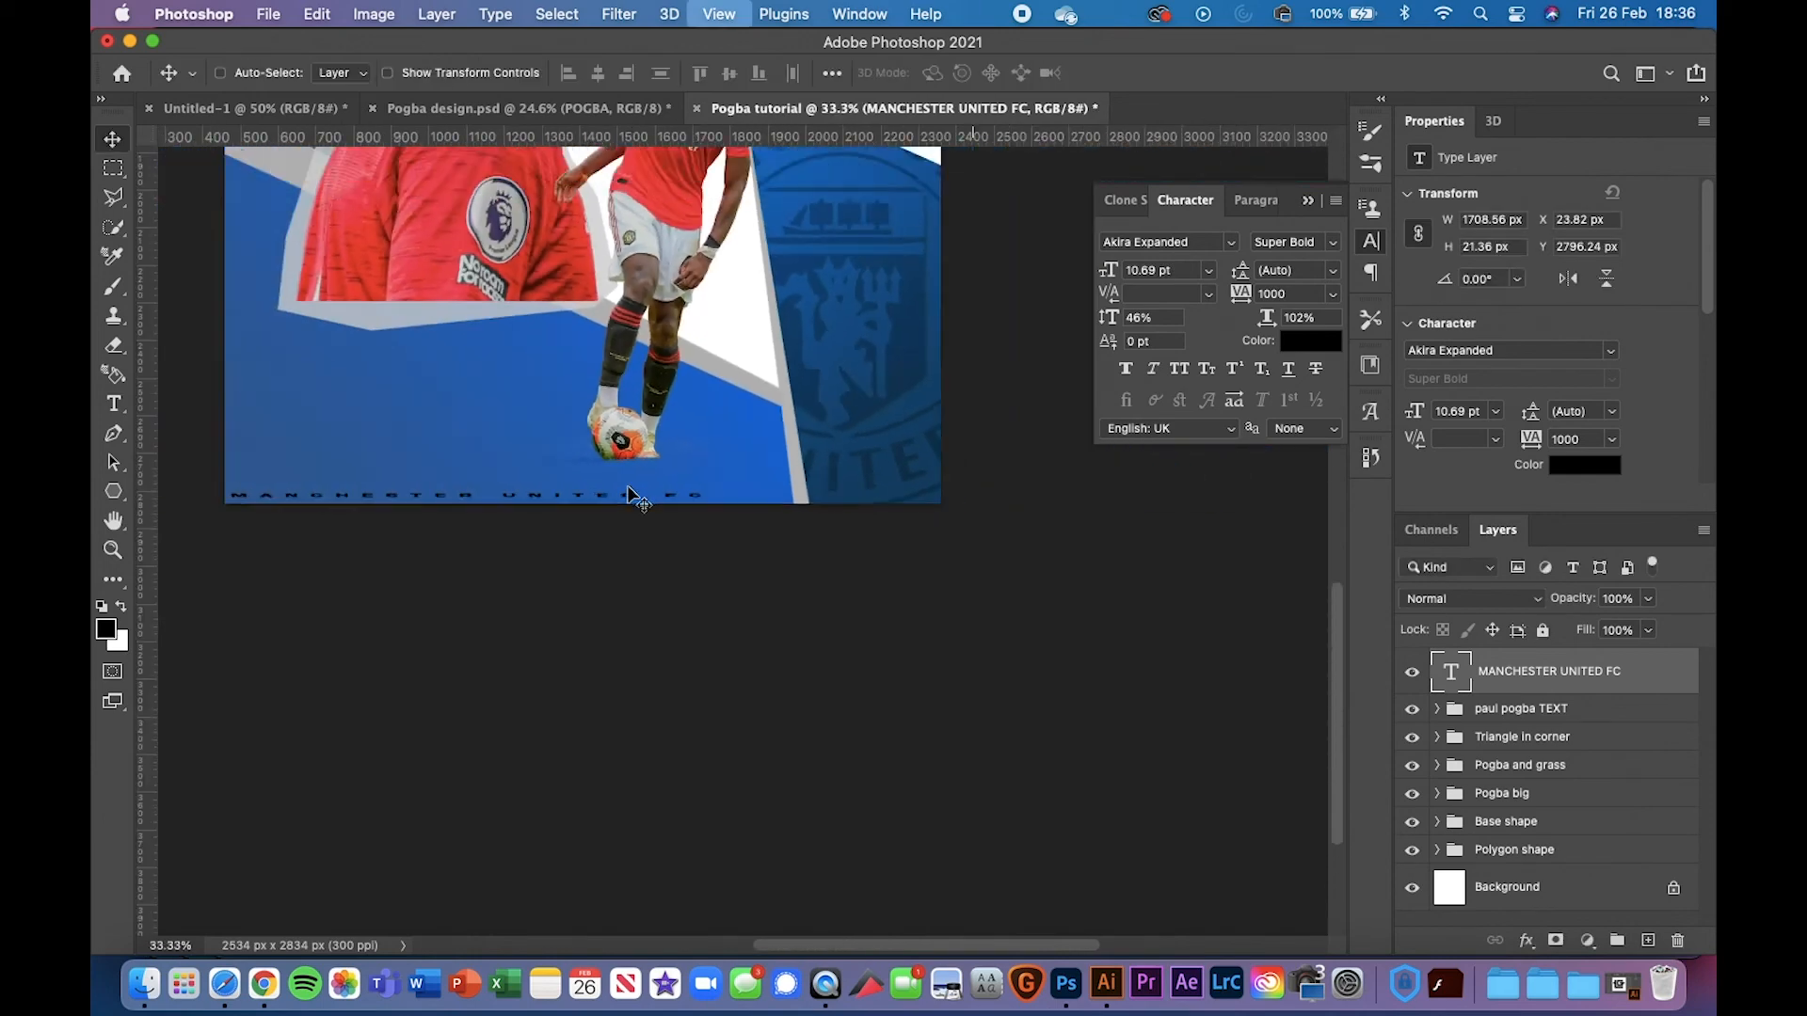
{"action": "key", "text": "super+minus"}
{"action": "key", "text": "super+minus"}
{"action": "key", "text": "super+plus"}
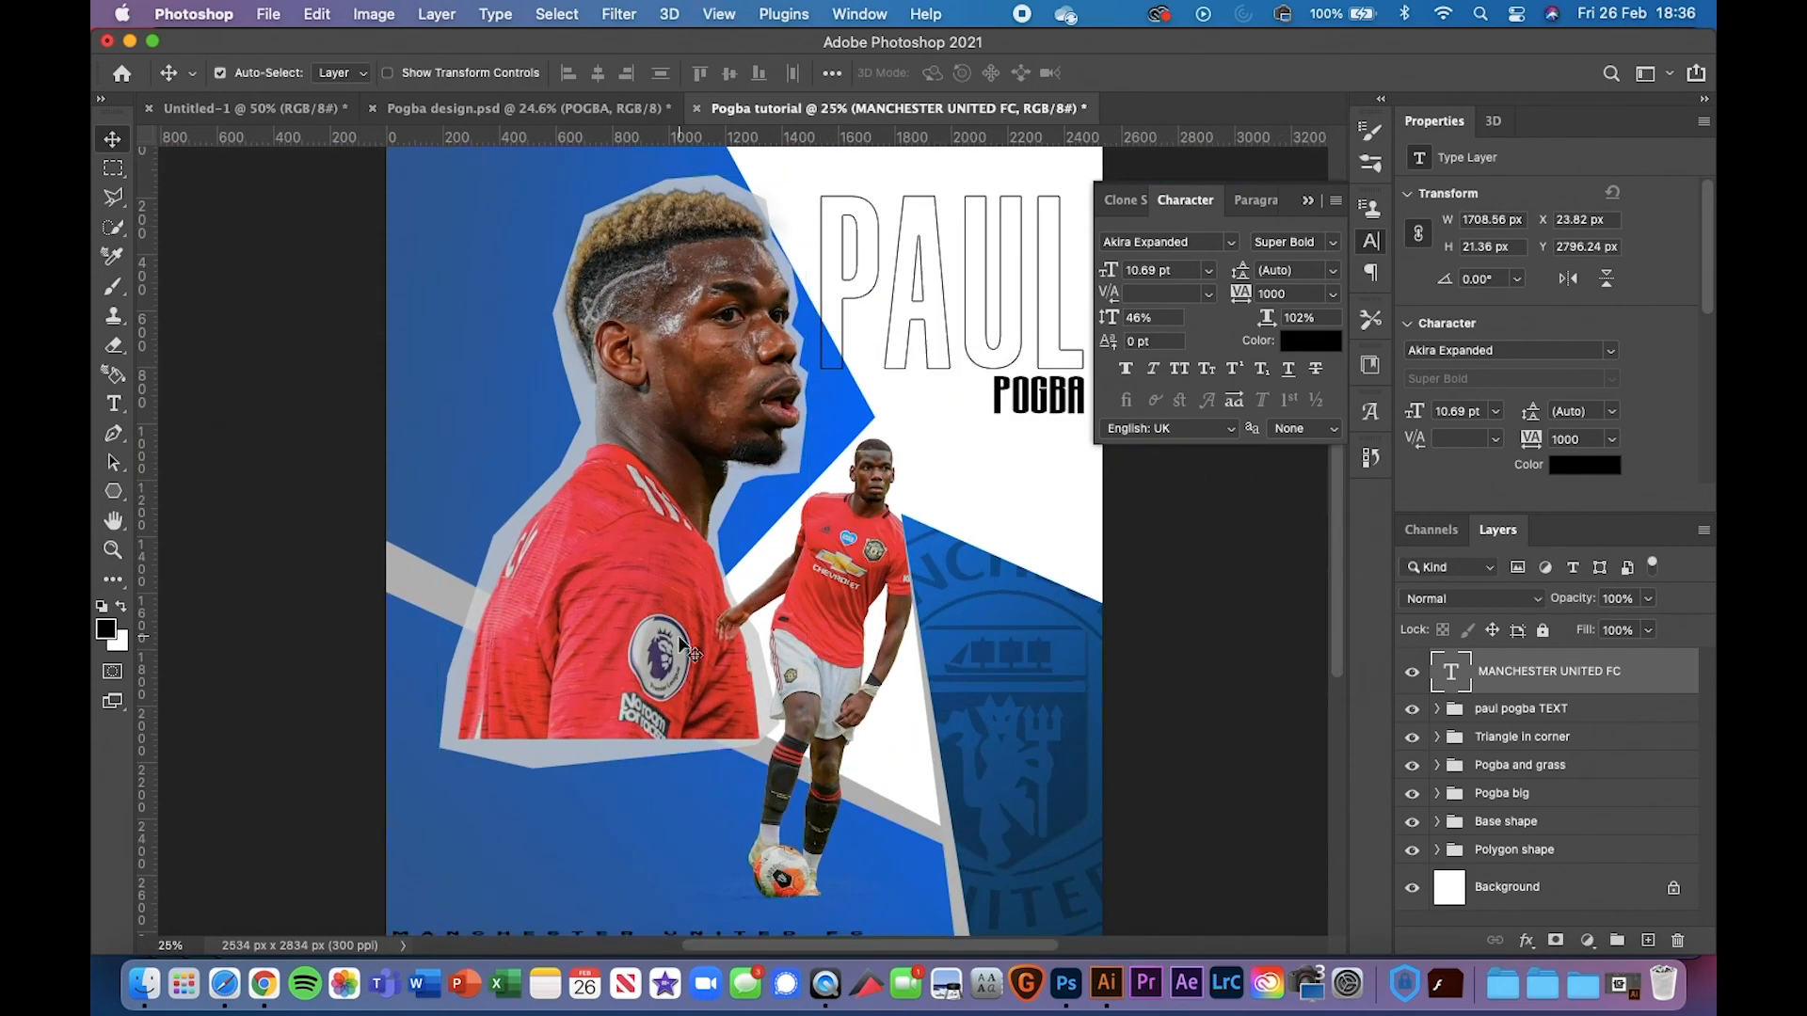
{"action": "scroll", "coordinate": [680, 641], "scroll_direction": "down", "scroll_amount": 3}
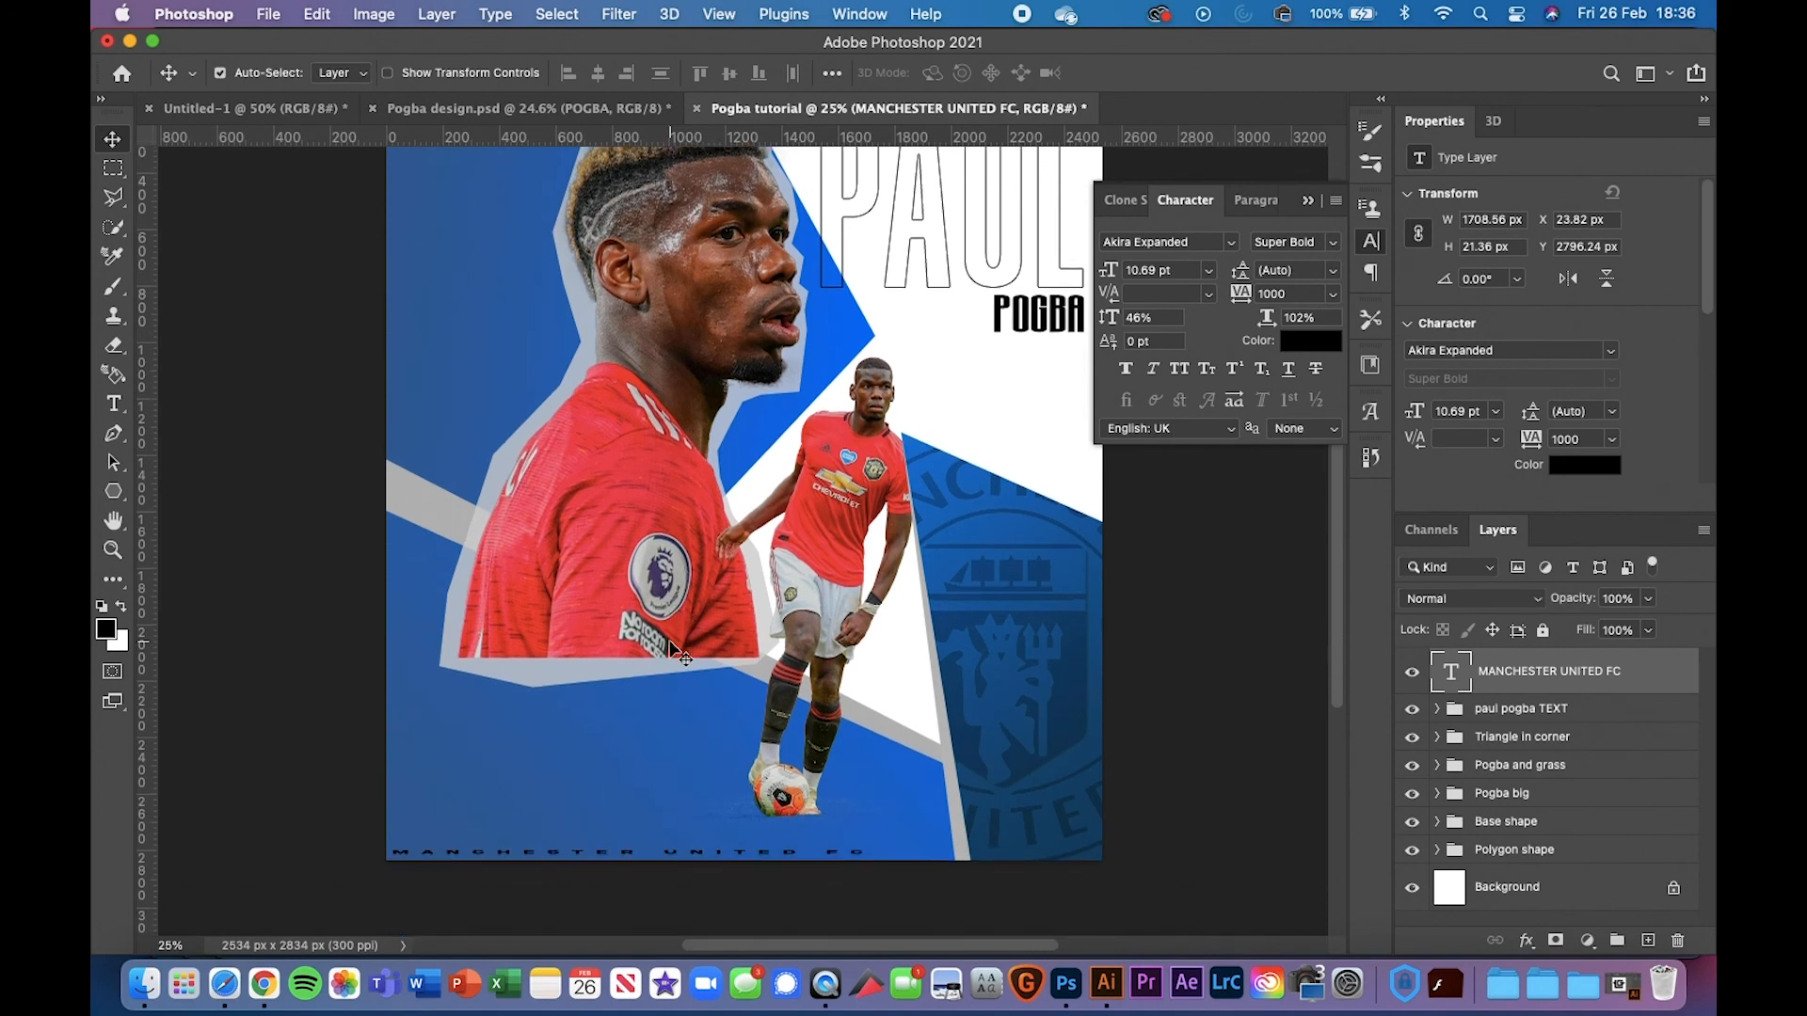
{"action": "scroll", "coordinate": [680, 656], "scroll_direction": "up", "scroll_amount": 5}
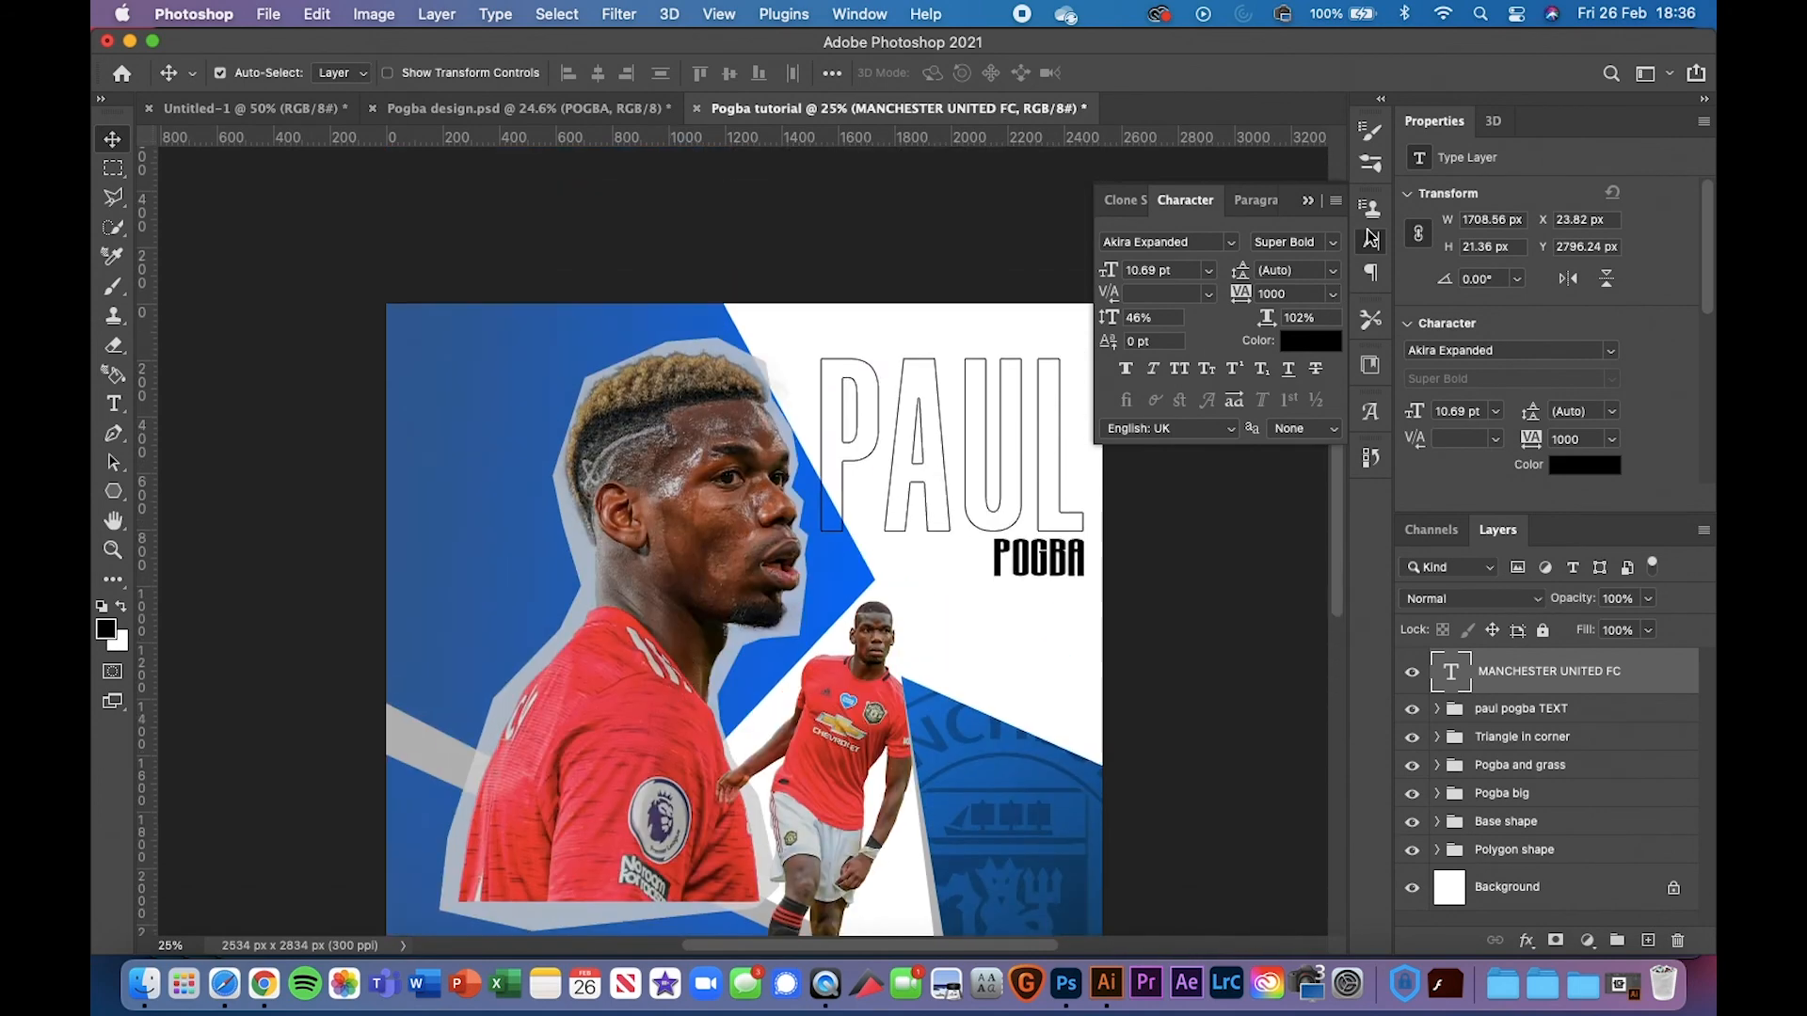
{"action": "left_click", "coordinate": [1308, 201]}
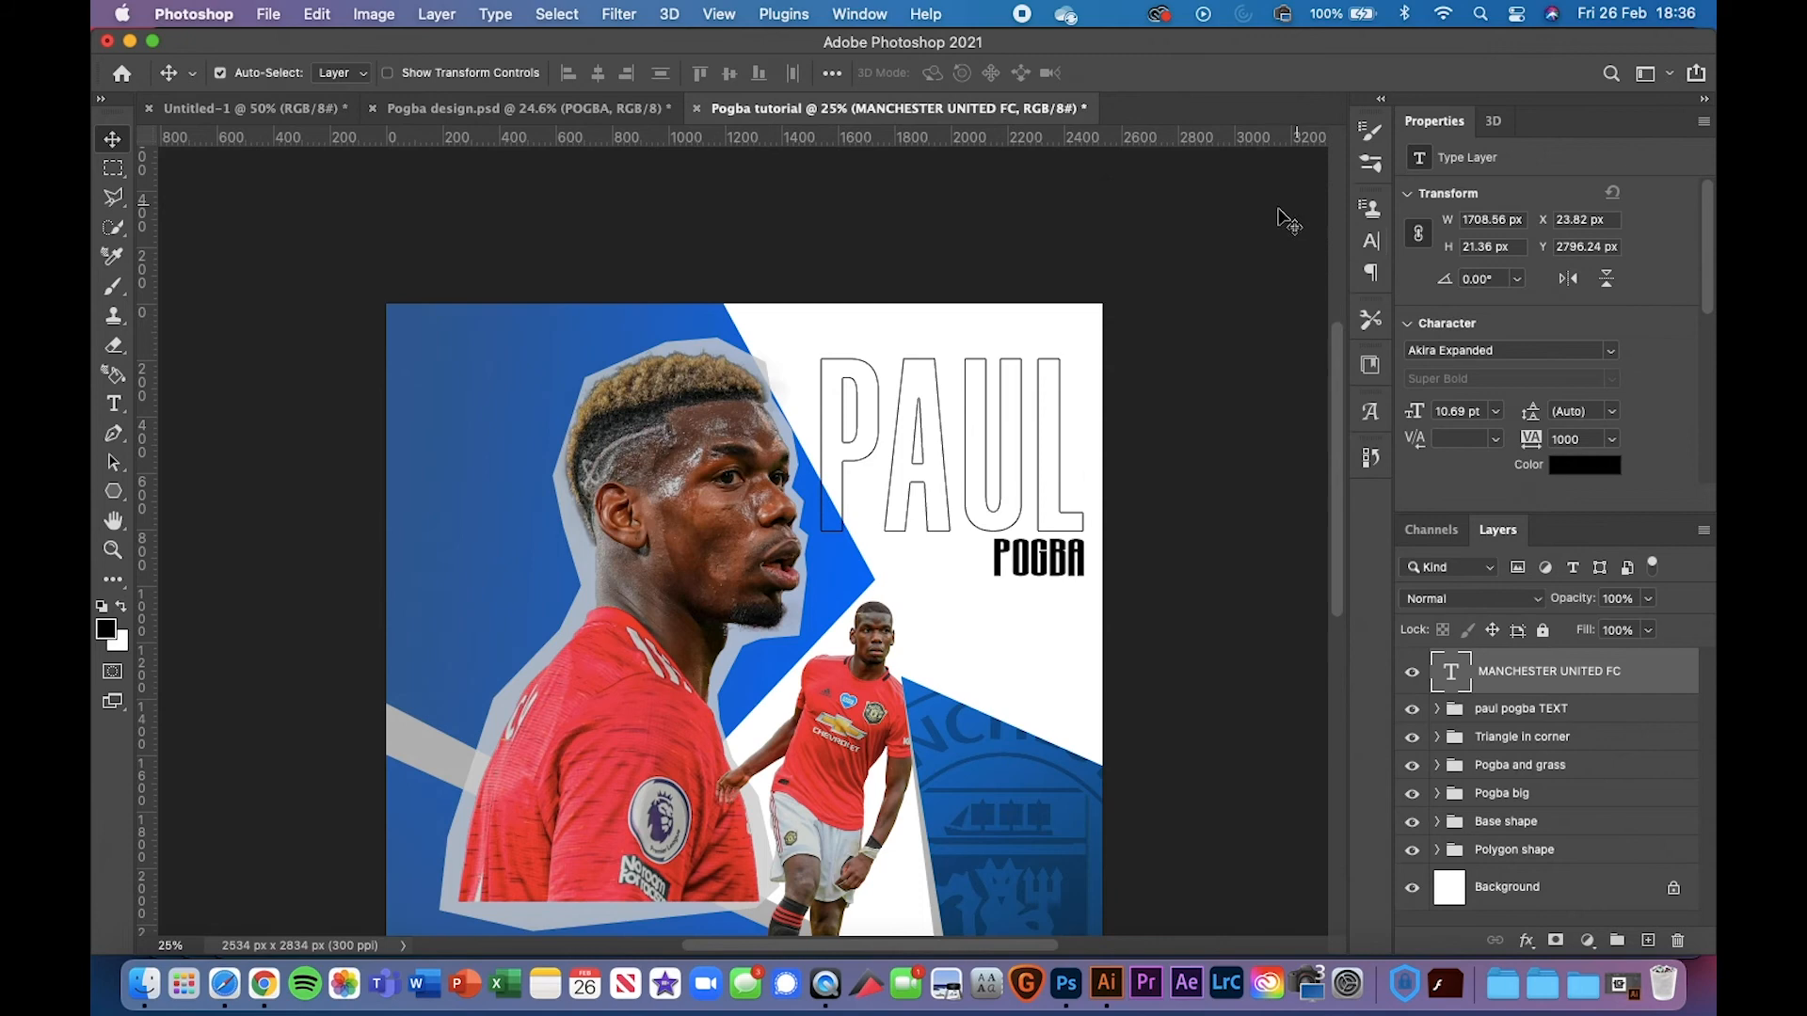
{"action": "left_click", "coordinate": [629, 117]}
{"action": "left_click", "coordinate": [877, 110]}
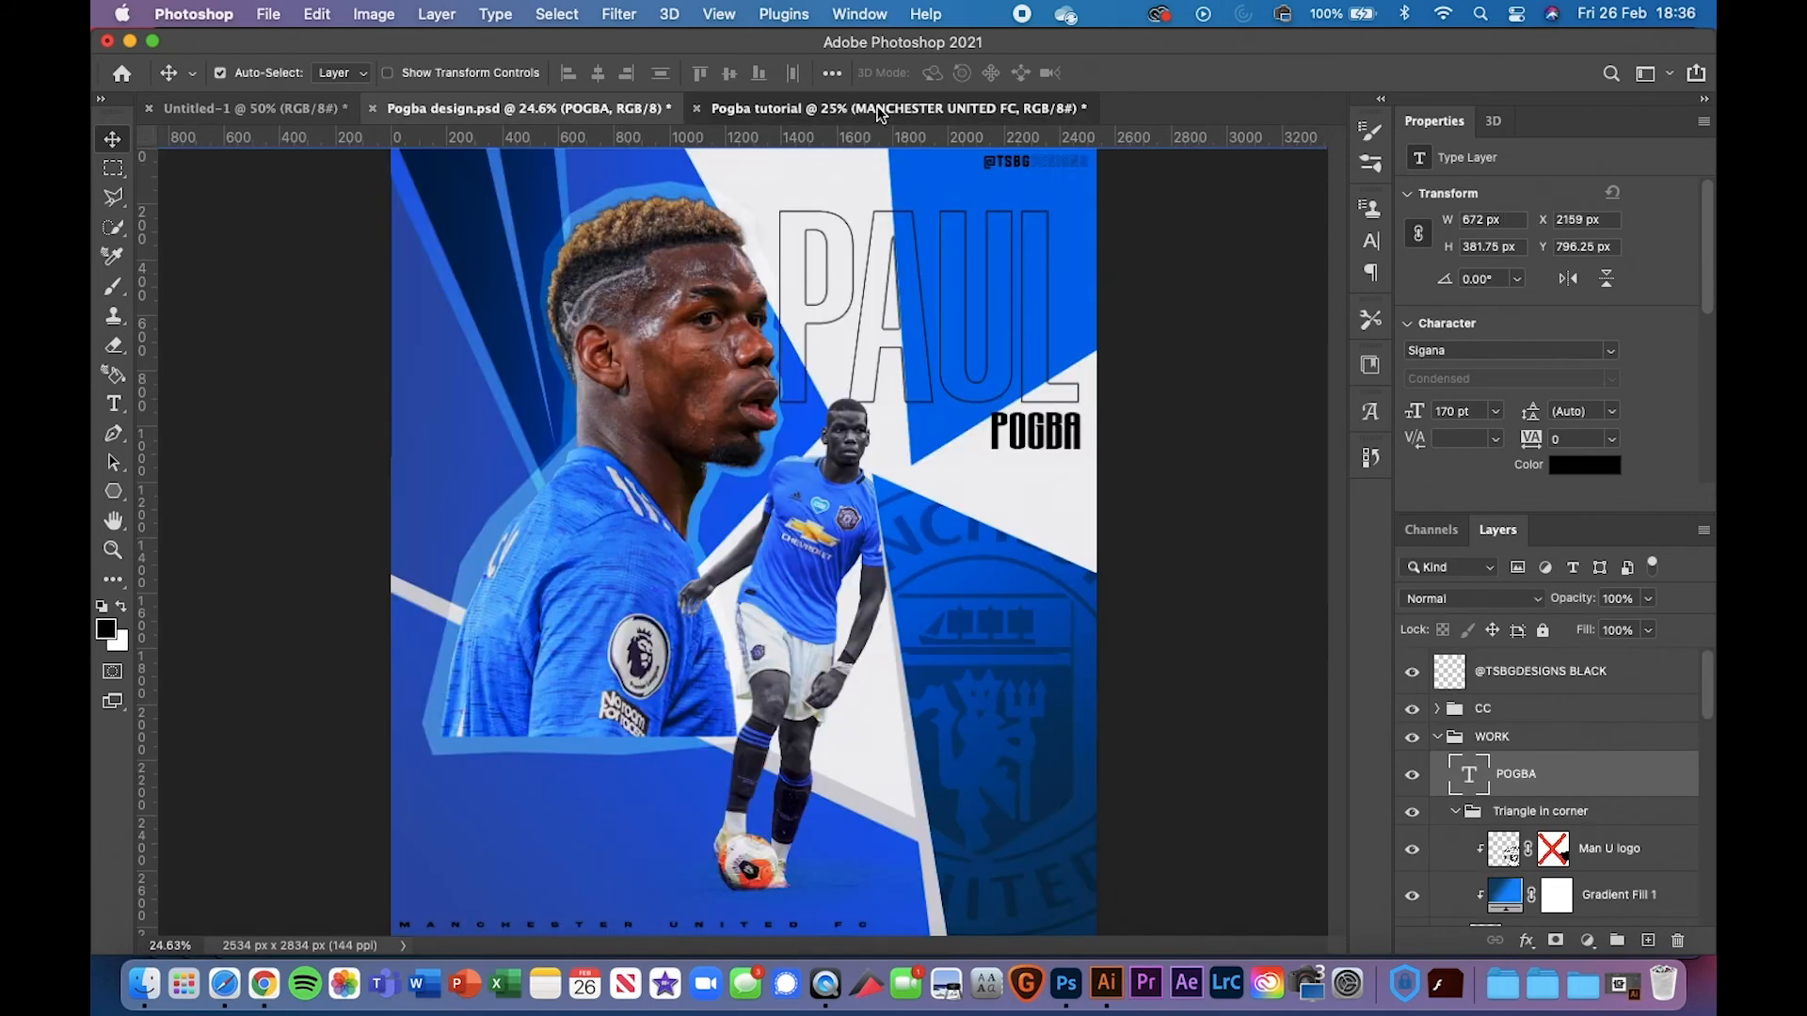
{"action": "scroll", "coordinate": [206, 604], "scroll_direction": "down", "scroll_amount": 5}
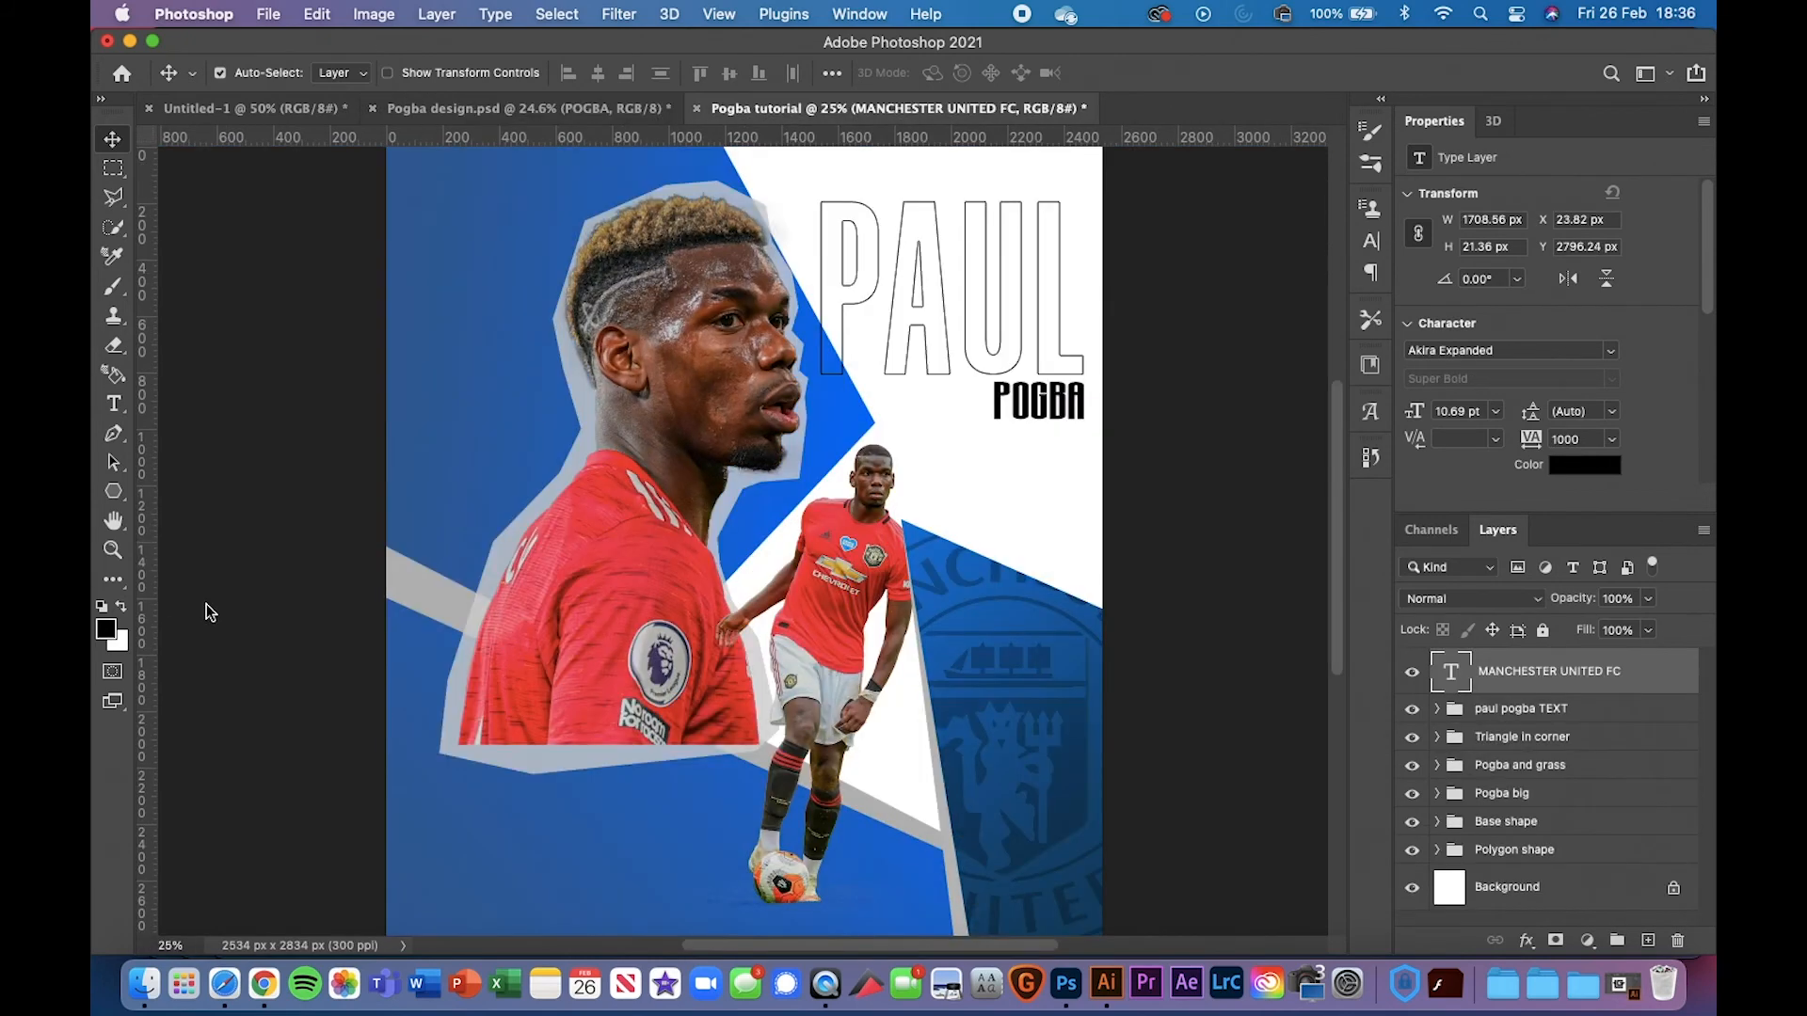
Draw a black three-sided polygon right of PAUL and rotate the triangle
{"action": "left_click", "coordinate": [113, 493]}
{"action": "scroll", "coordinate": [987, 209], "scroll_direction": "up", "scroll_amount": 3}
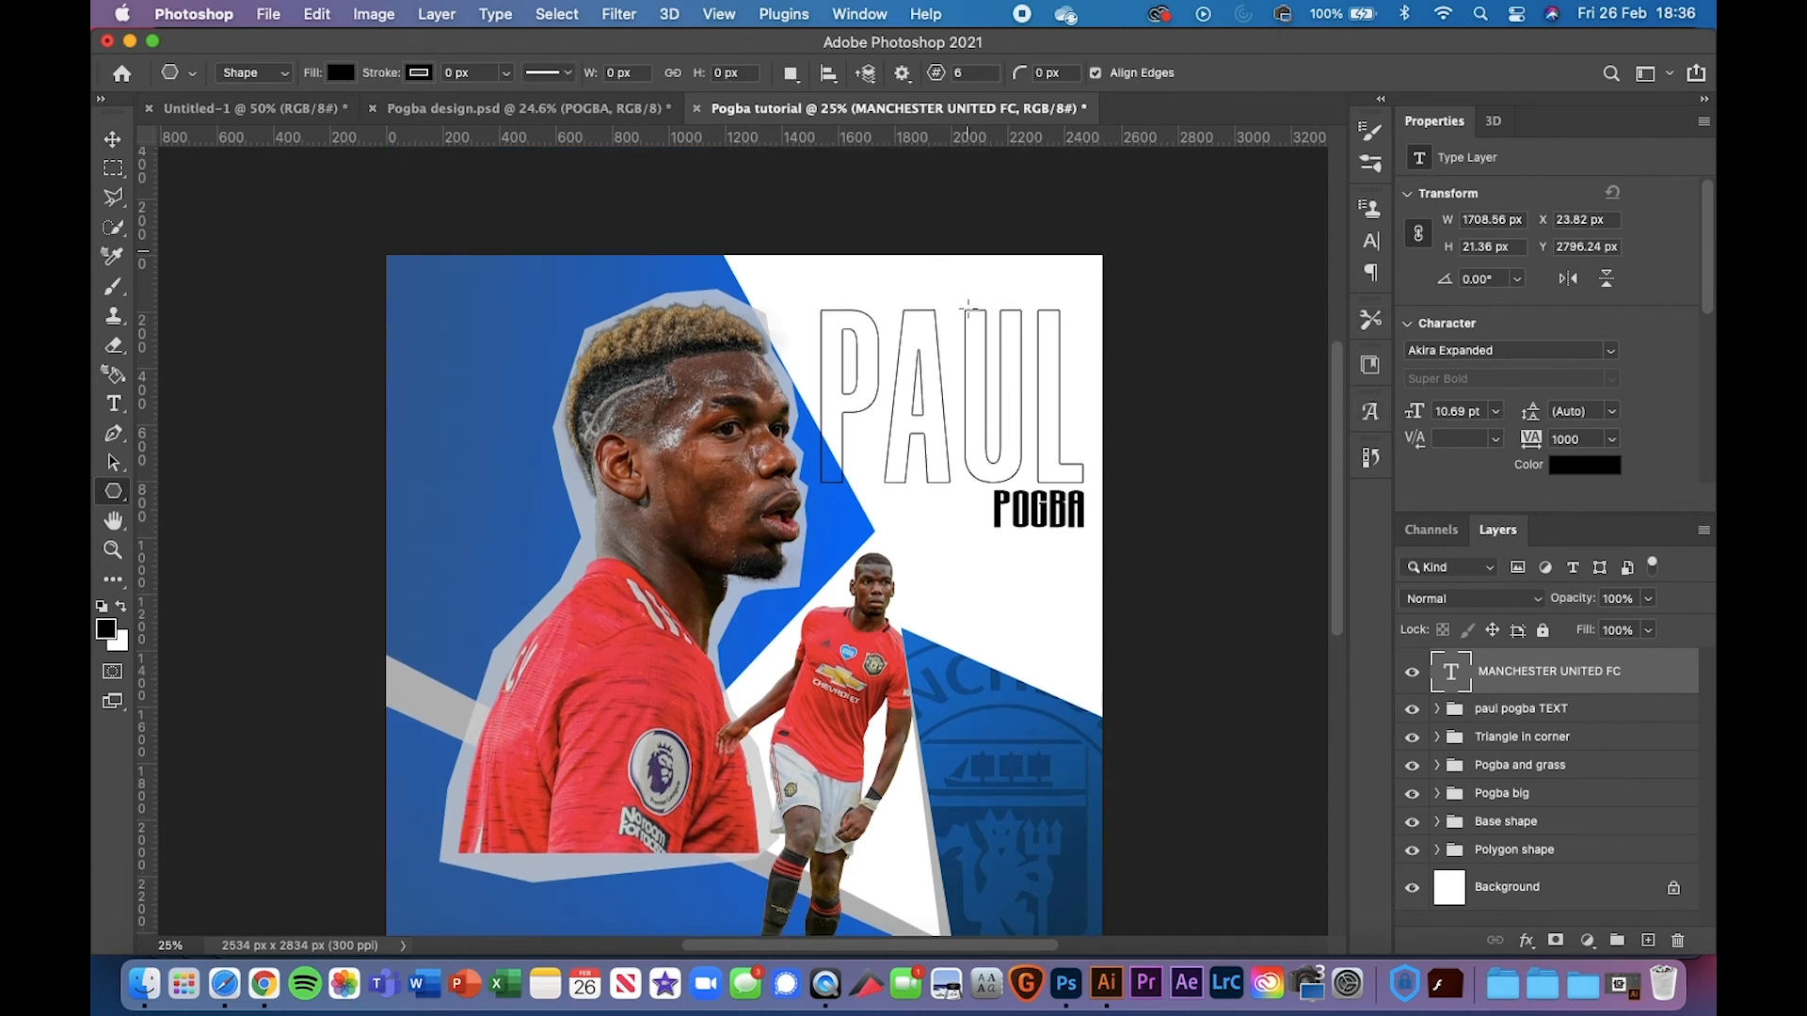
{"action": "left_click_drag", "start_coordinate": [993, 231], "coordinate": [1265, 490]}
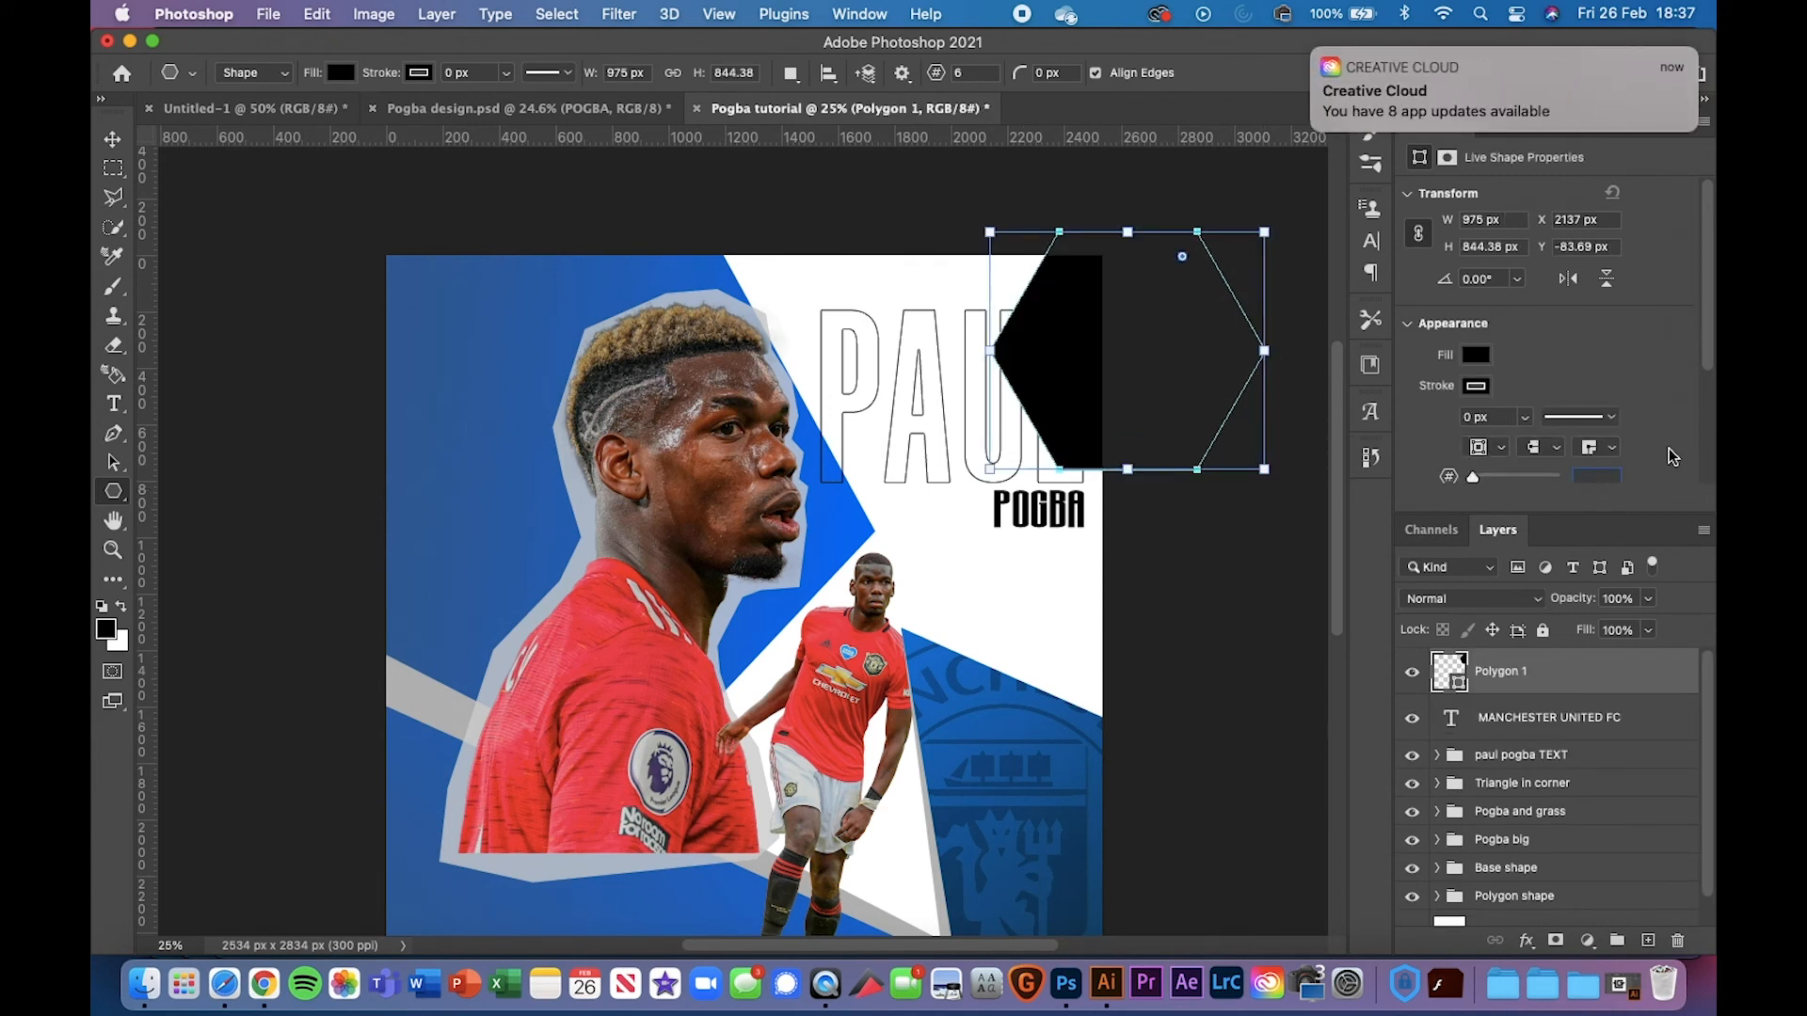
{"action": "type", "text": "3"}
{"action": "key", "text": "Return"}
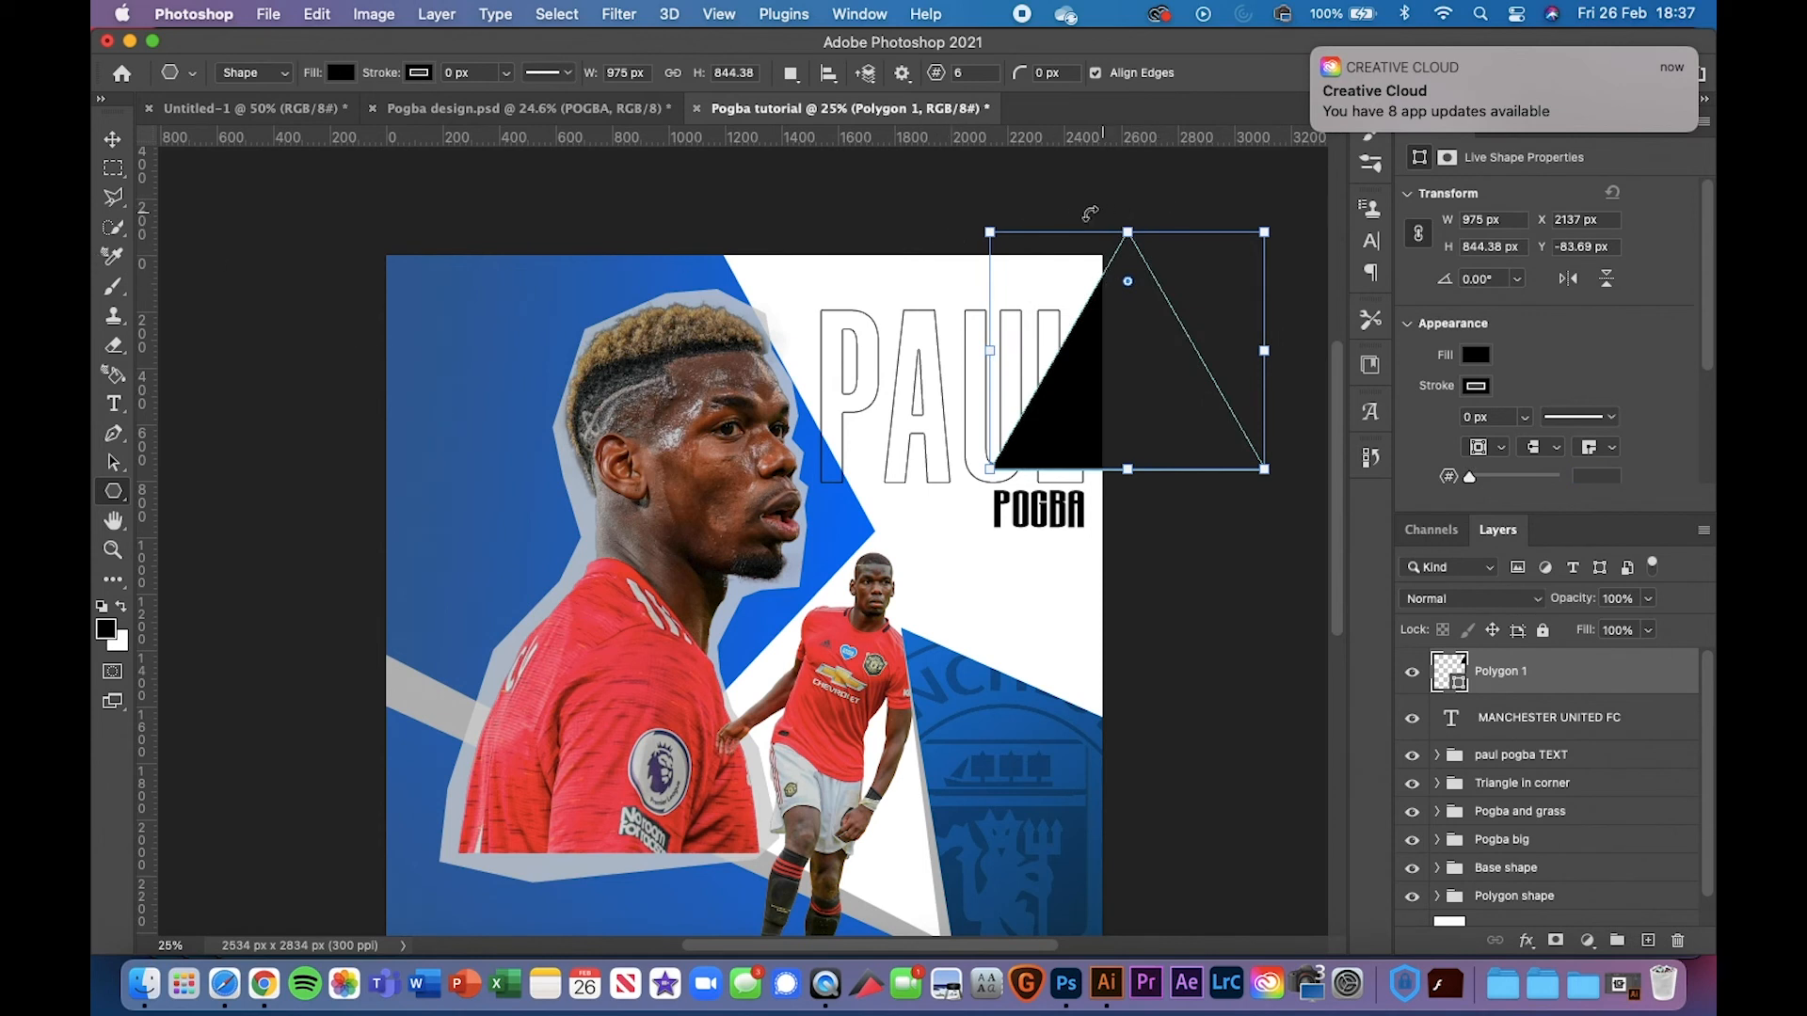
{"action": "left_click_drag", "start_coordinate": [1090, 214], "coordinate": [1037, 478]}
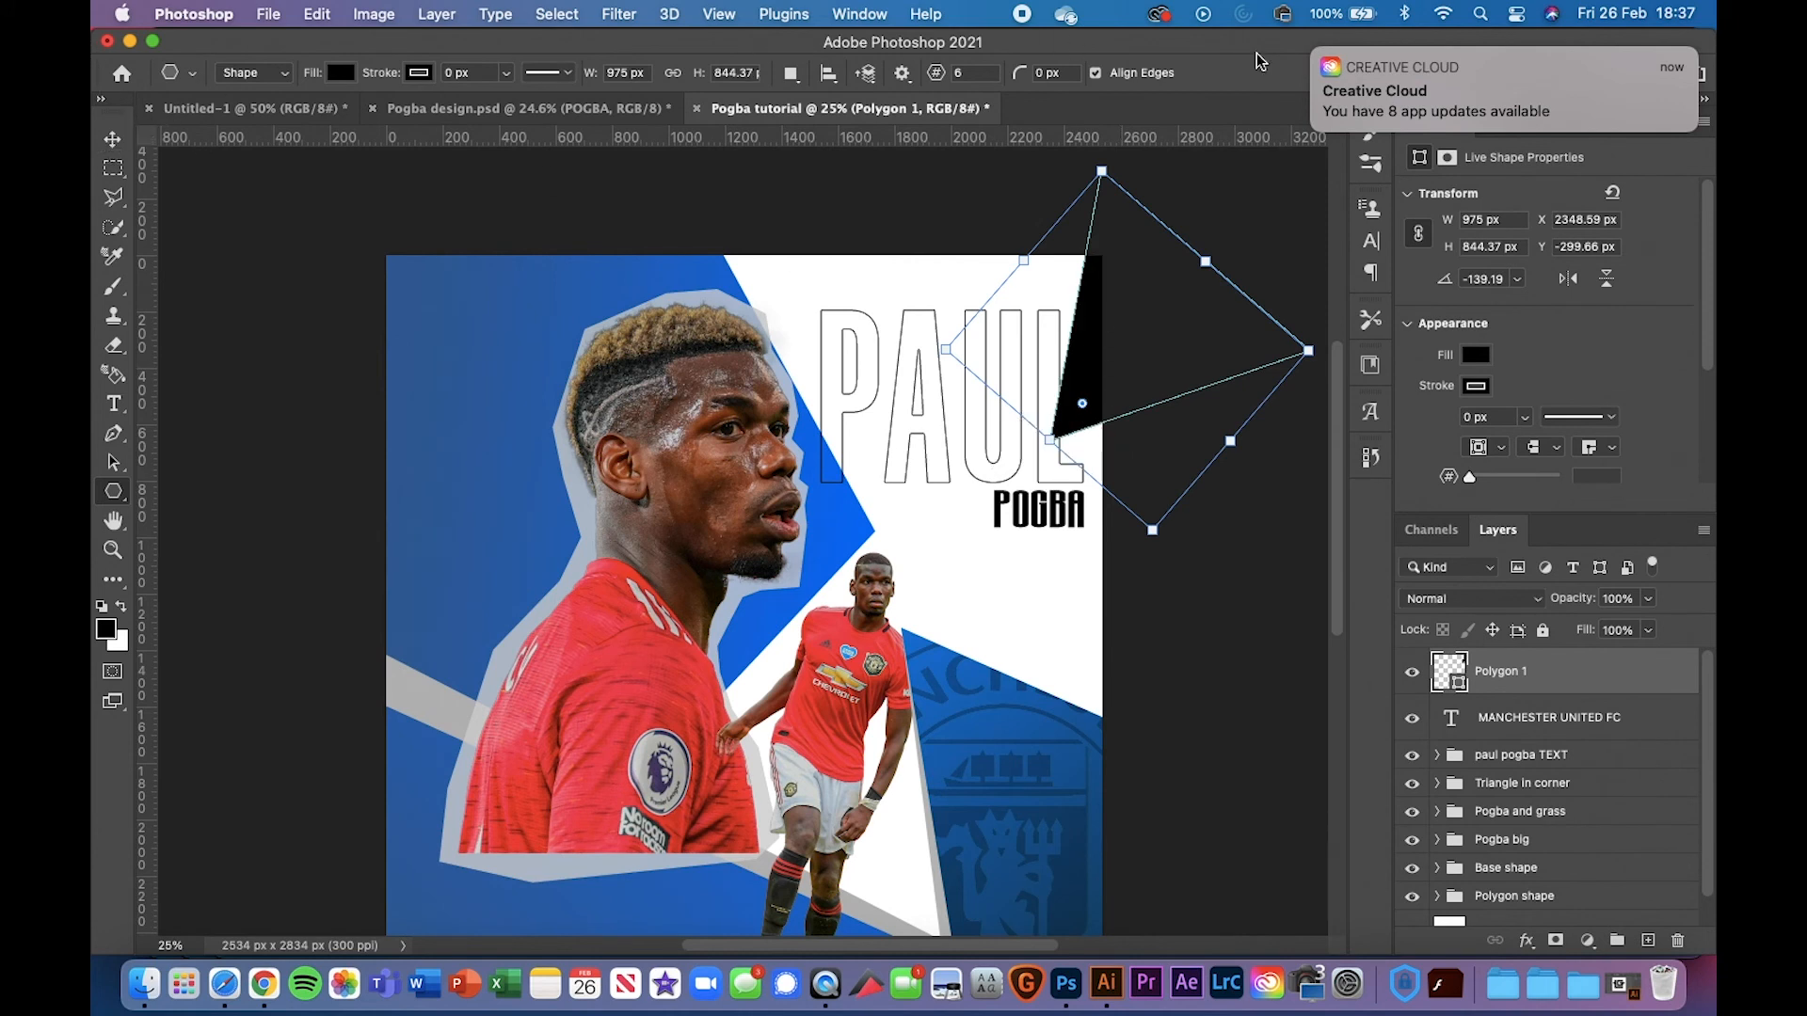
Move the triangle left, enlarge it to about 121% and rotate it counter-clockwise
{"action": "left_click", "coordinate": [1314, 52]}
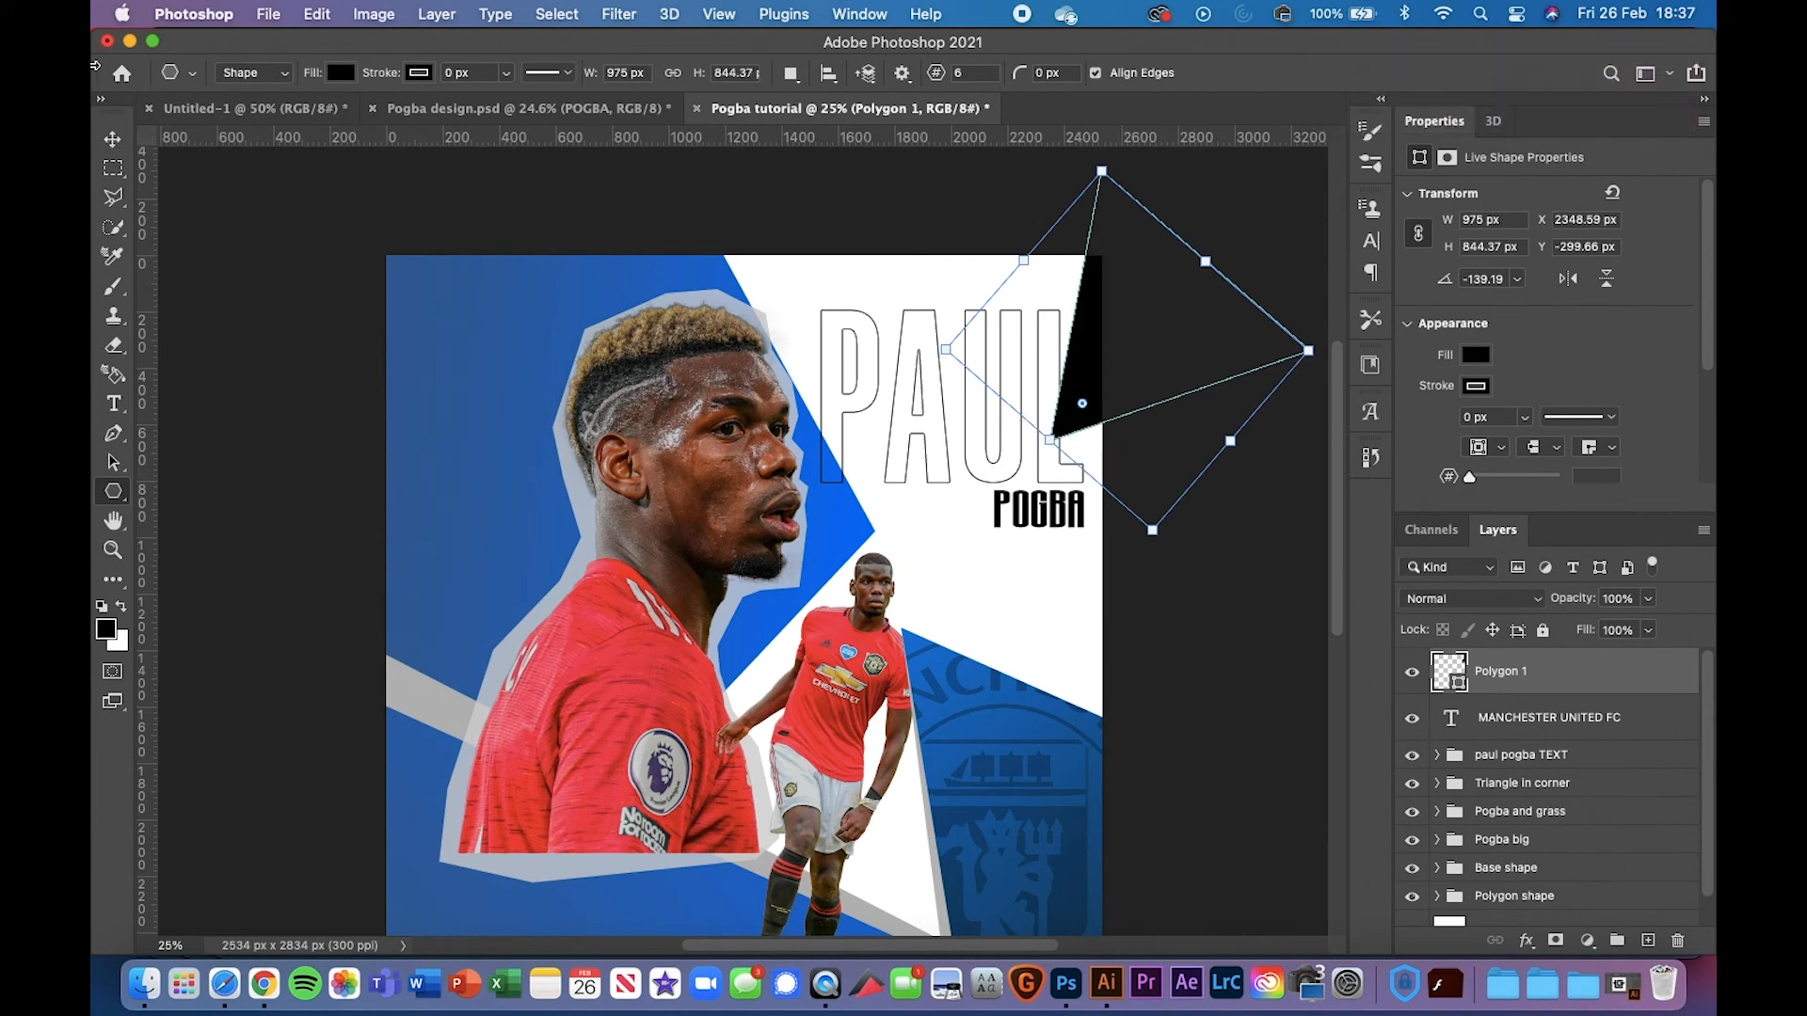
{"action": "left_click", "coordinate": [113, 139]}
{"action": "left_click_drag", "start_coordinate": [1092, 363], "coordinate": [1015, 365]}
{"action": "key", "text": "ctrl+t"}
{"action": "left_click_drag", "start_coordinate": [967, 435], "coordinate": [897, 485]}
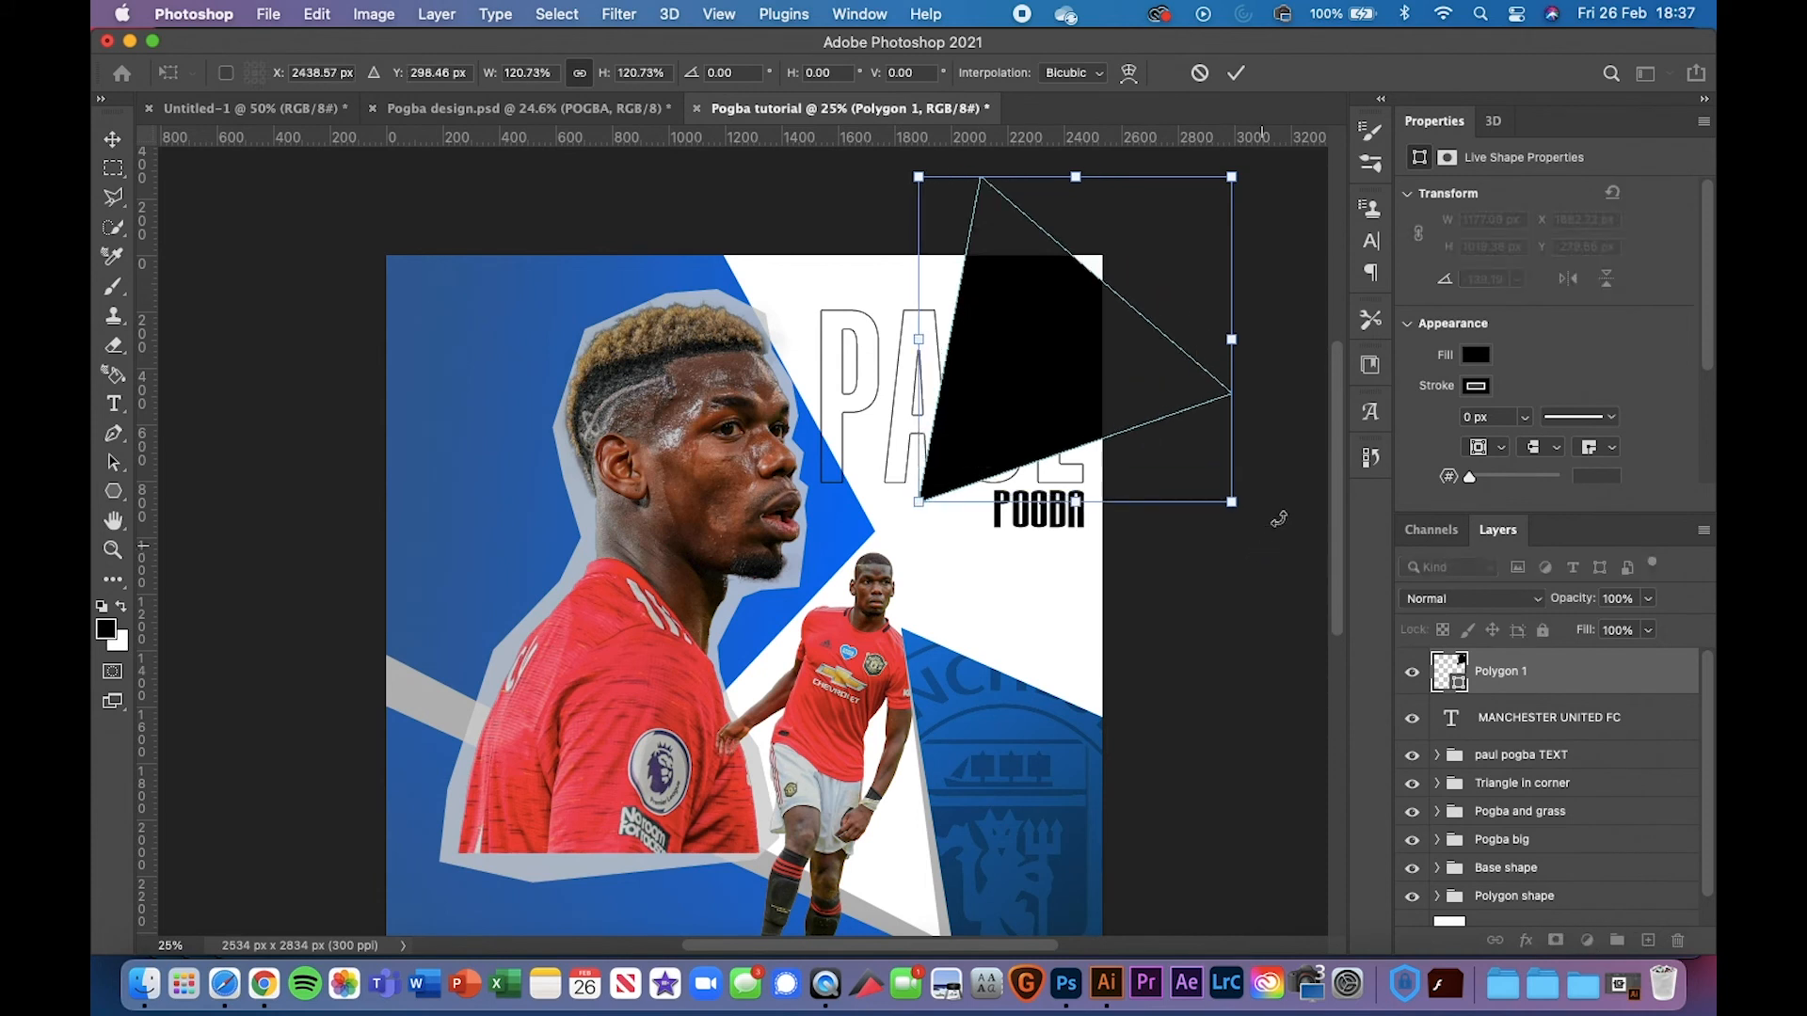
{"action": "left_click_drag", "start_coordinate": [1279, 519], "coordinate": [1344, 462]}
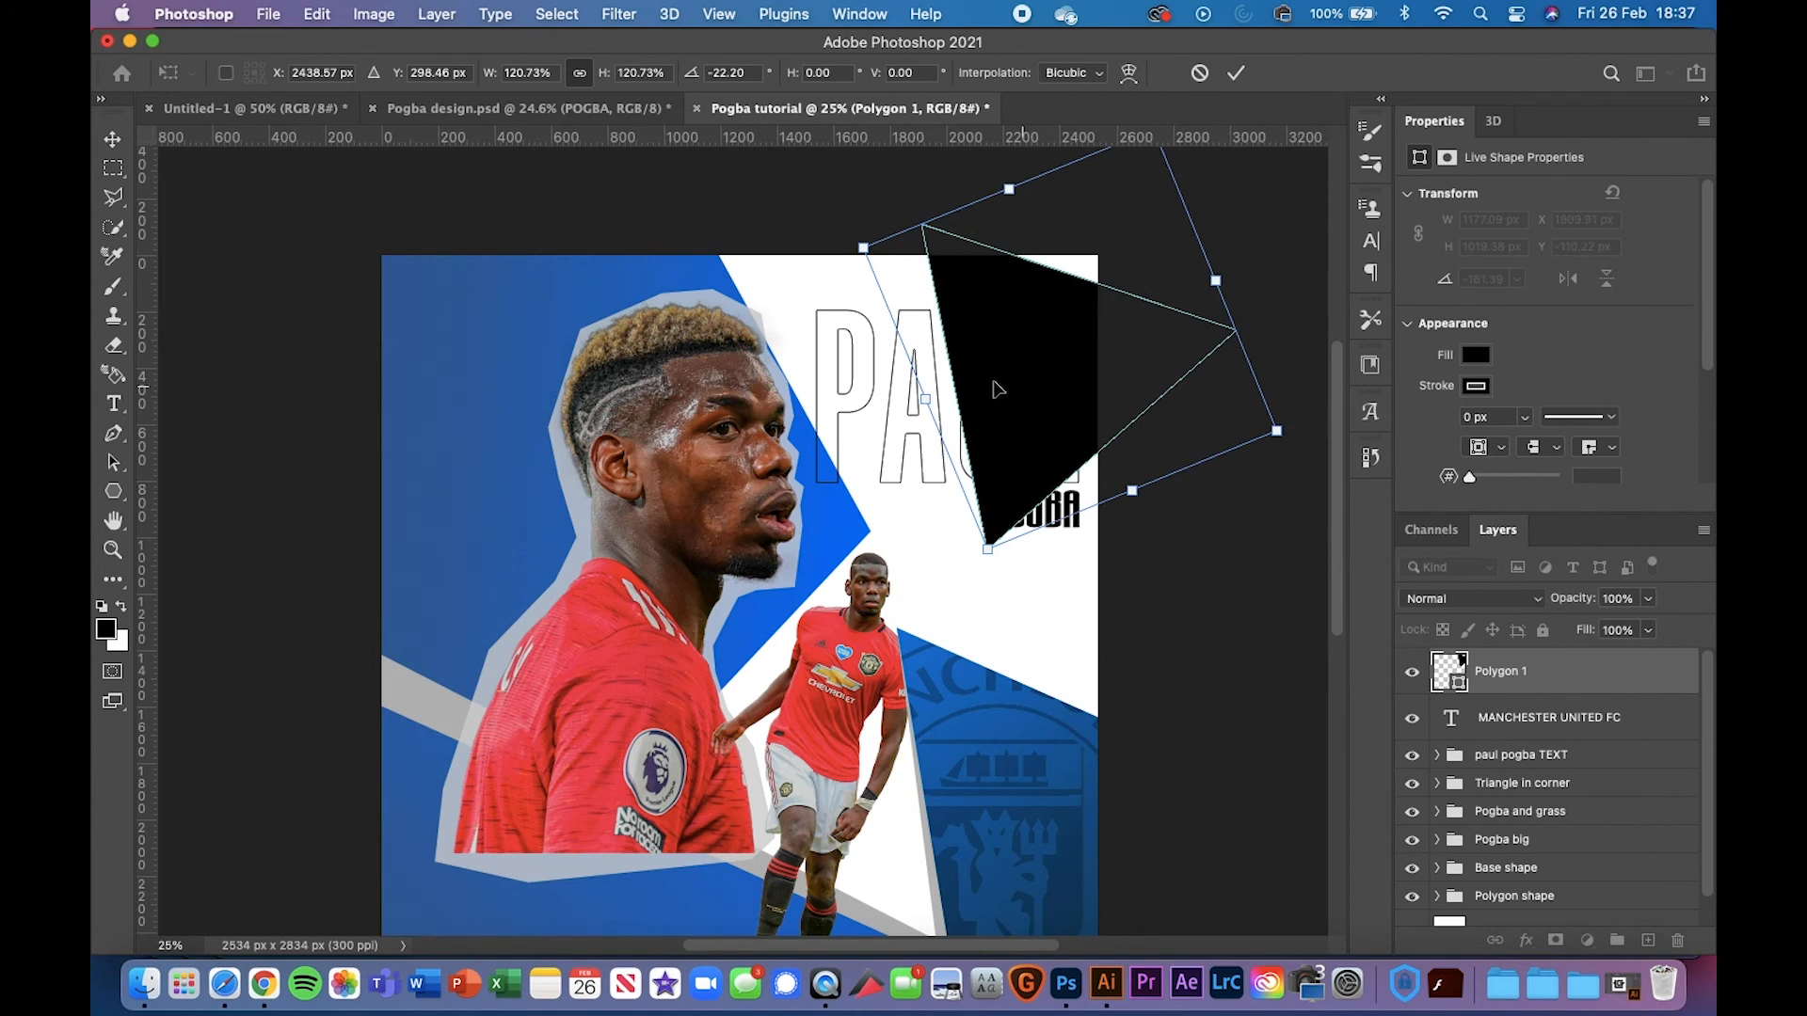
{"action": "mouse_move", "coordinate": [998, 389]}
{"action": "left_mouse_down"}
{"action": "mouse_move", "coordinate": [964, 390]}
{"action": "mouse_move", "coordinate": [991, 386]}
{"action": "left_mouse_up"}
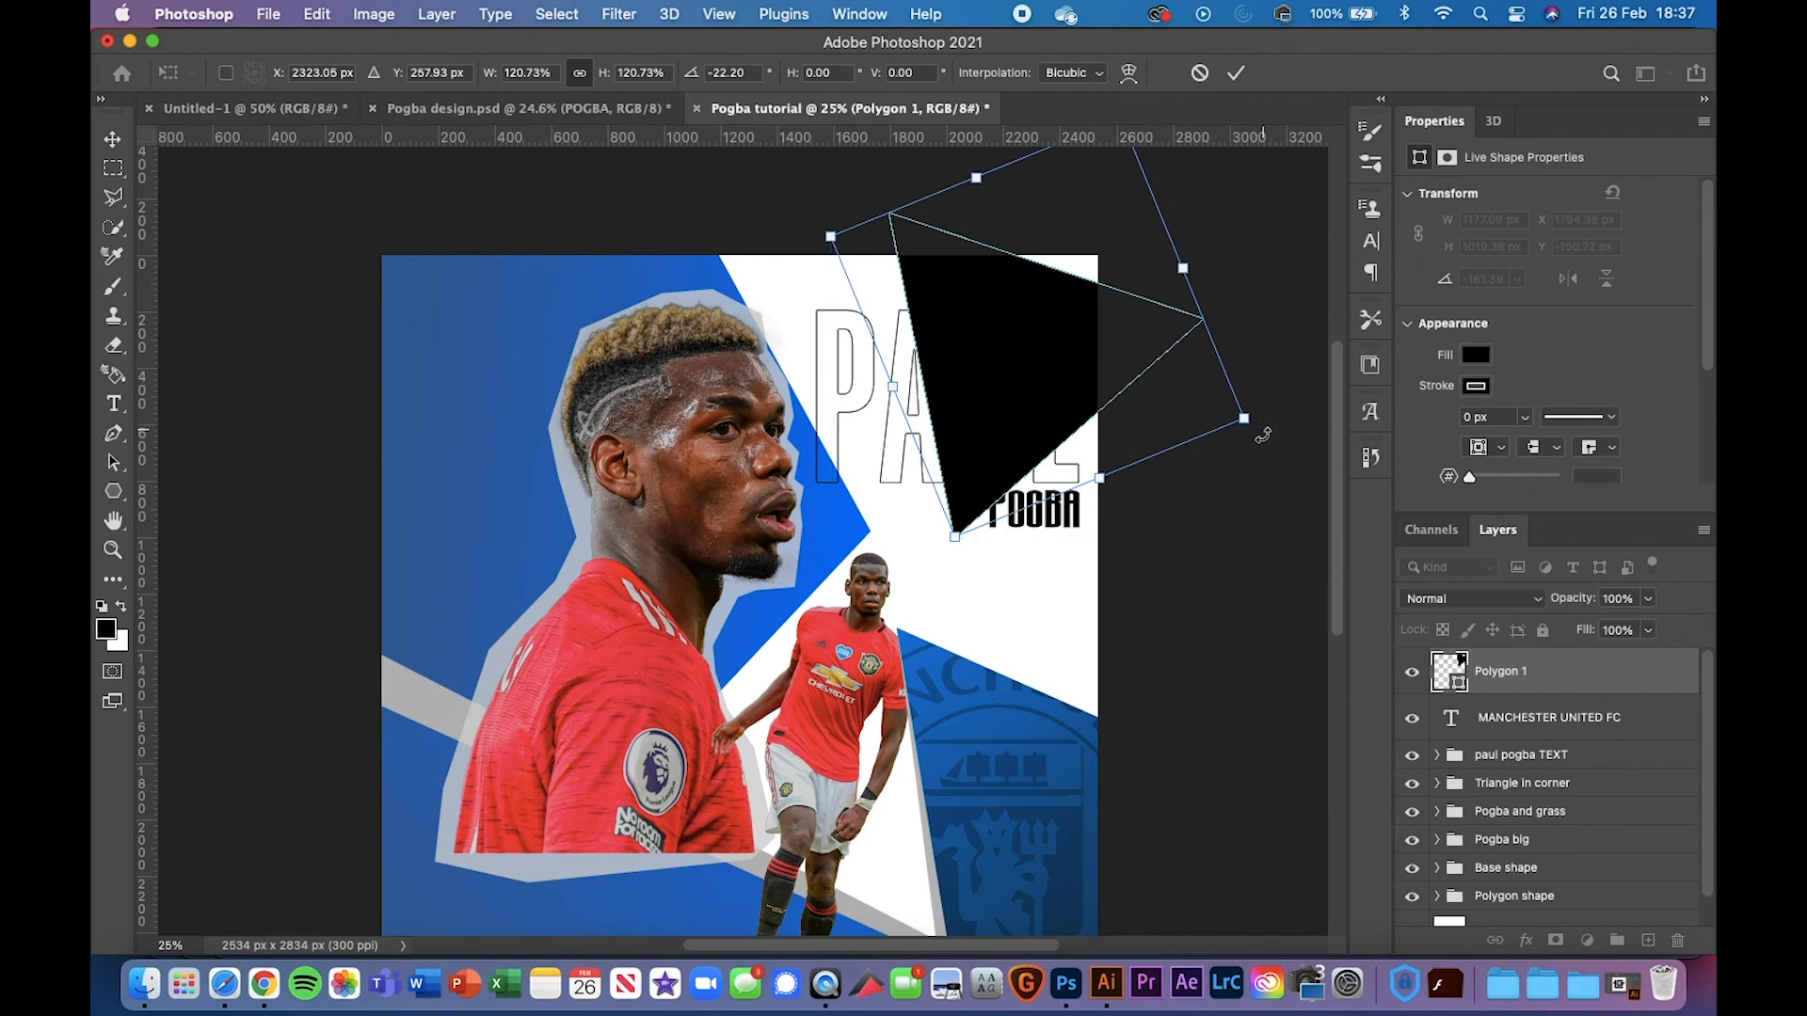
Fine-tune the triangle's angle and enlarge it to about 142% in the top-right corner
{"action": "left_click_drag", "start_coordinate": [1263, 435], "coordinate": [1263, 463]}
{"action": "left_click_drag", "start_coordinate": [1198, 320], "coordinate": [1199, 326]}
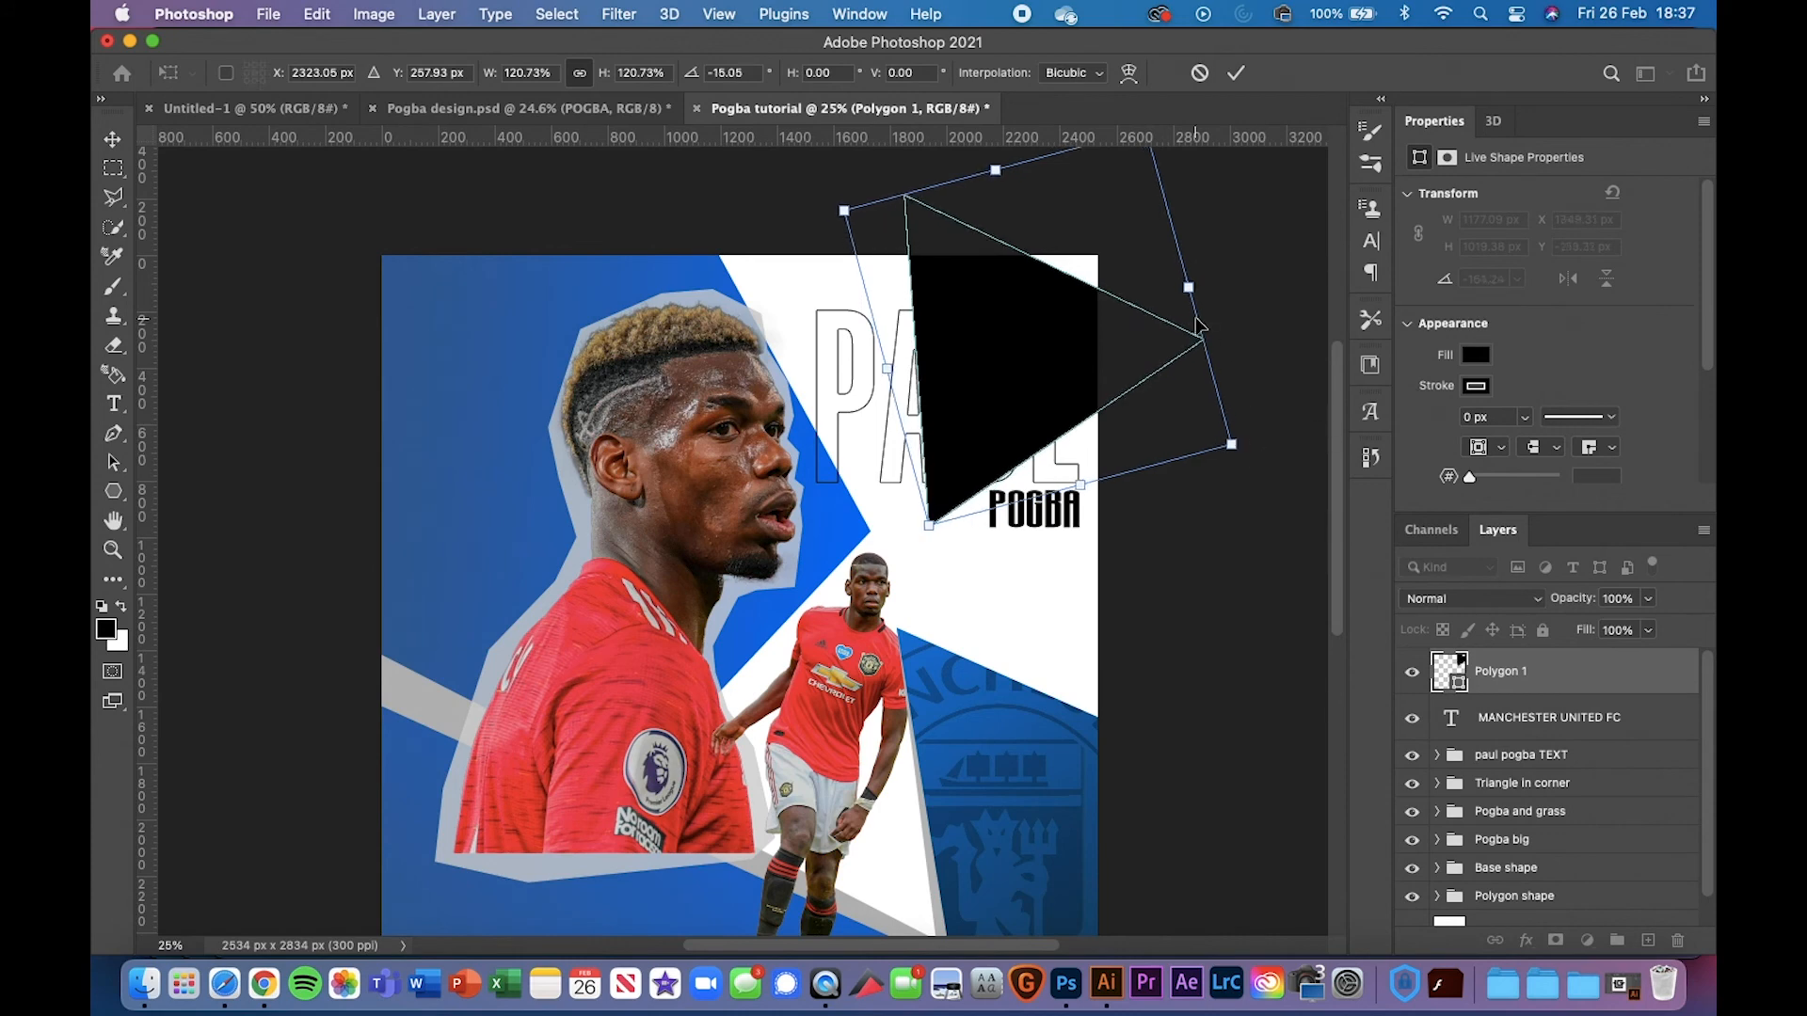
{"action": "scroll", "coordinate": [1199, 326], "scroll_direction": "up", "scroll_amount": 3}
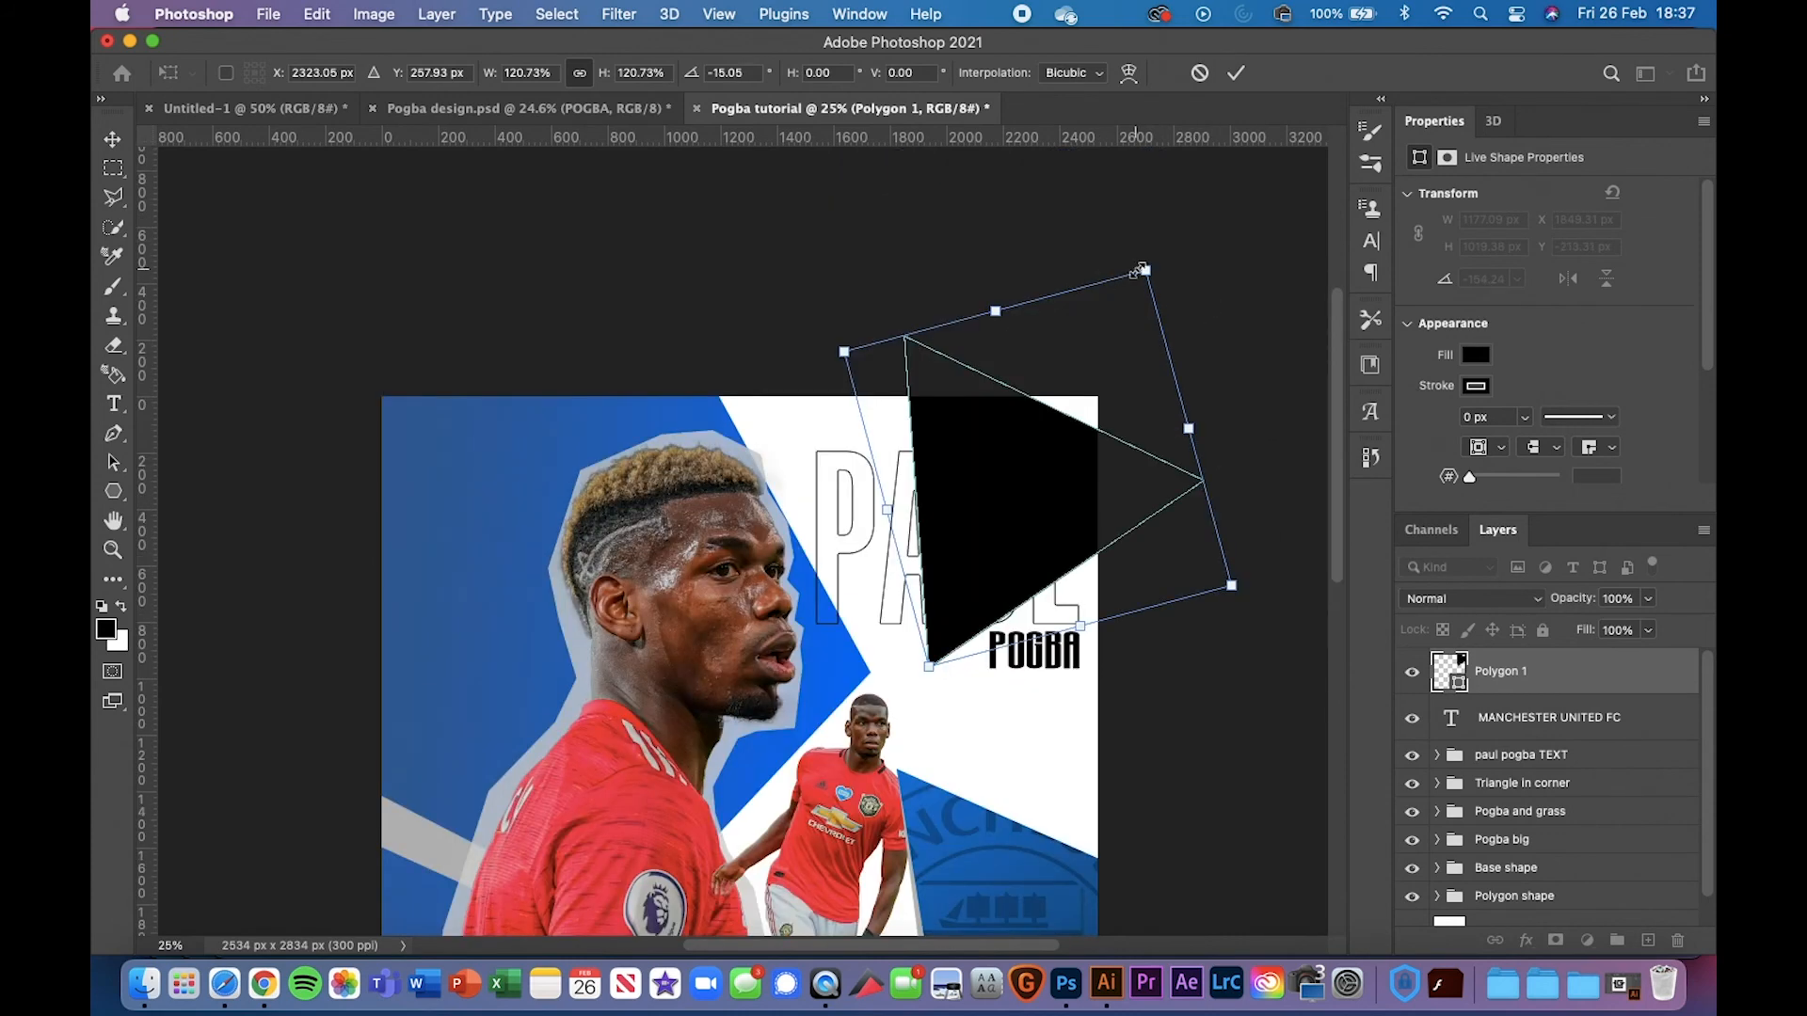
{"action": "left_click_drag", "start_coordinate": [1164, 253], "coordinate": [1203, 186]}
{"action": "key", "text": "Return"}
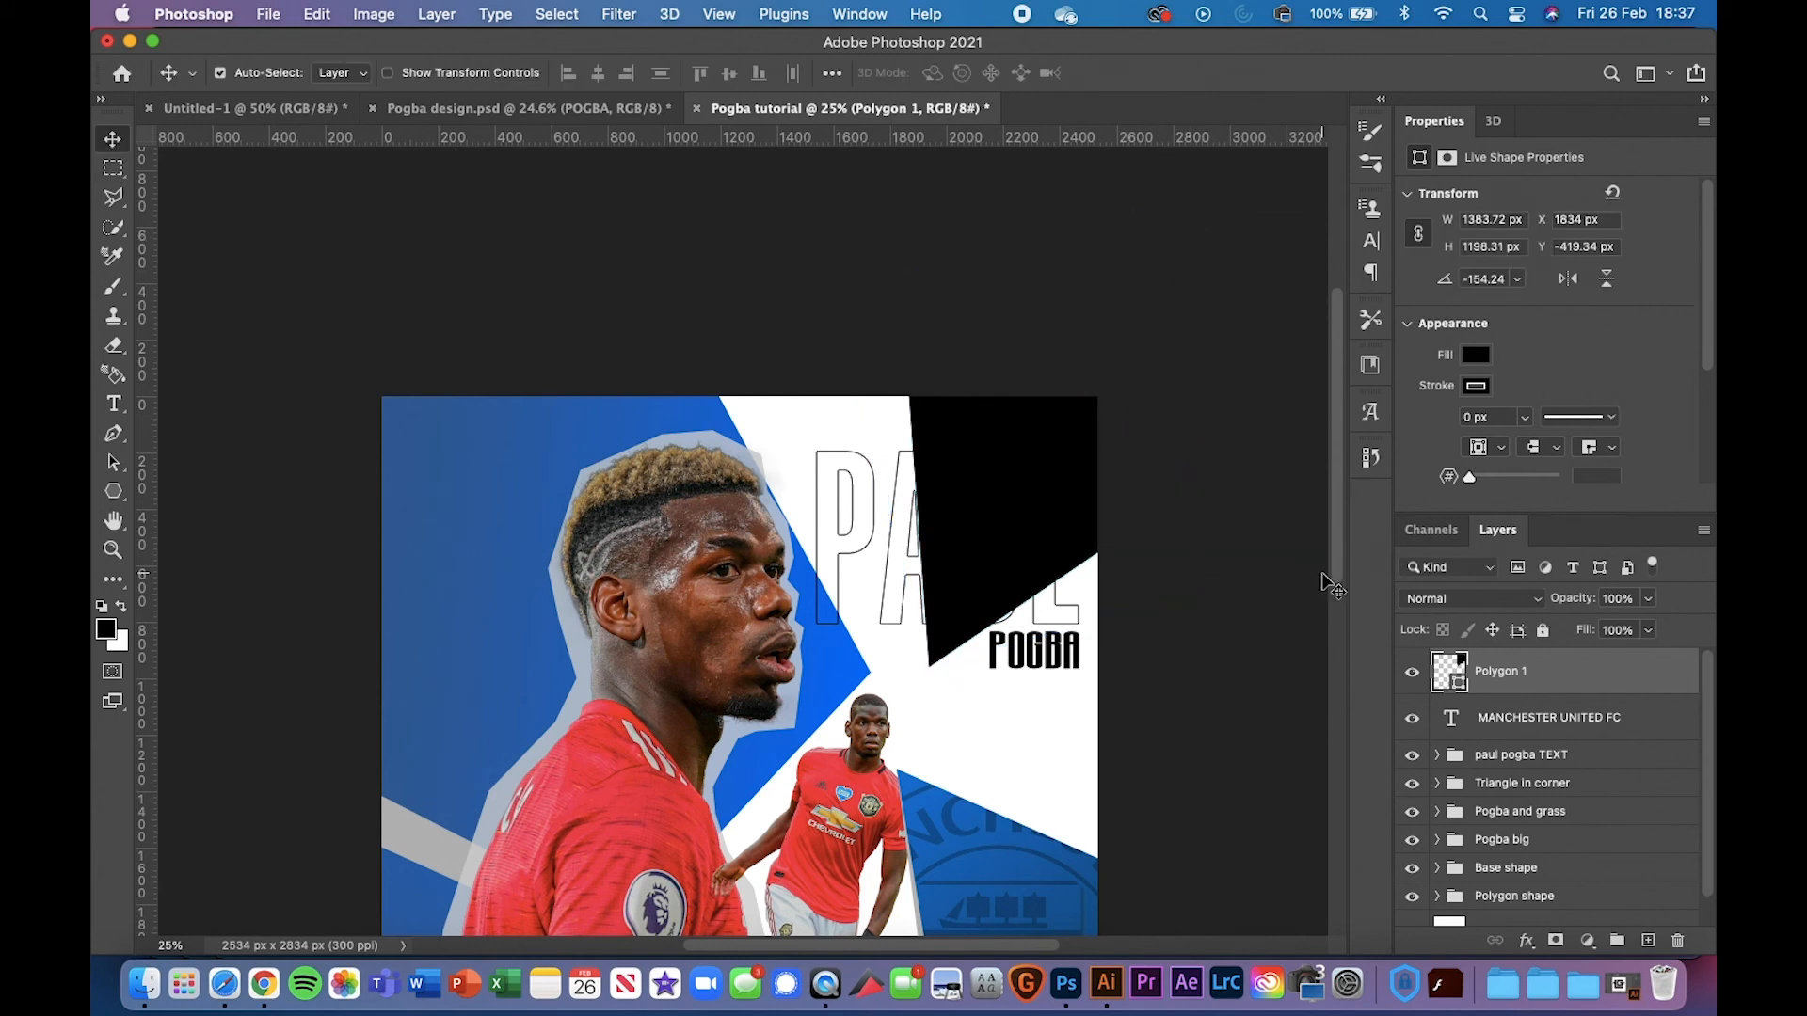
{"action": "scroll", "coordinate": [1214, 586], "scroll_direction": "down", "scroll_amount": 5}
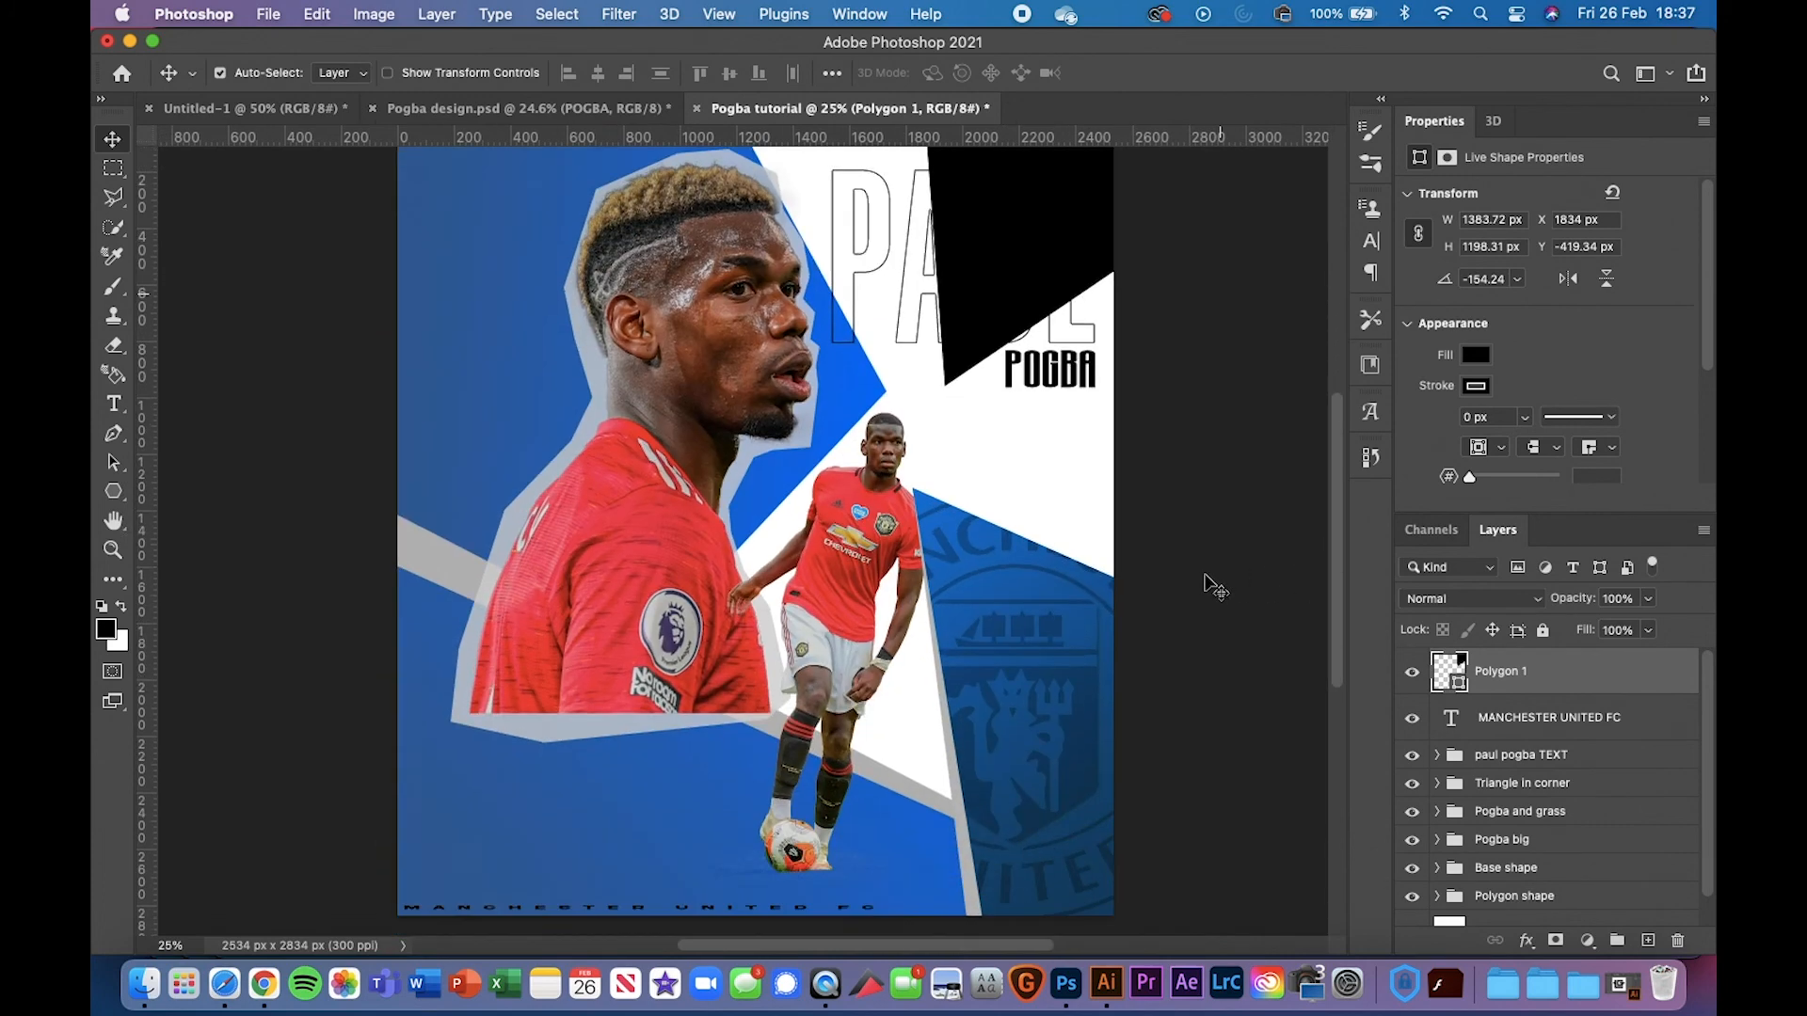
Turn on the TRIANGLES IN POLYGON group to reveal the dark blue streaked rays
{"action": "scroll", "coordinate": [1210, 587], "scroll_direction": "up", "scroll_amount": 1}
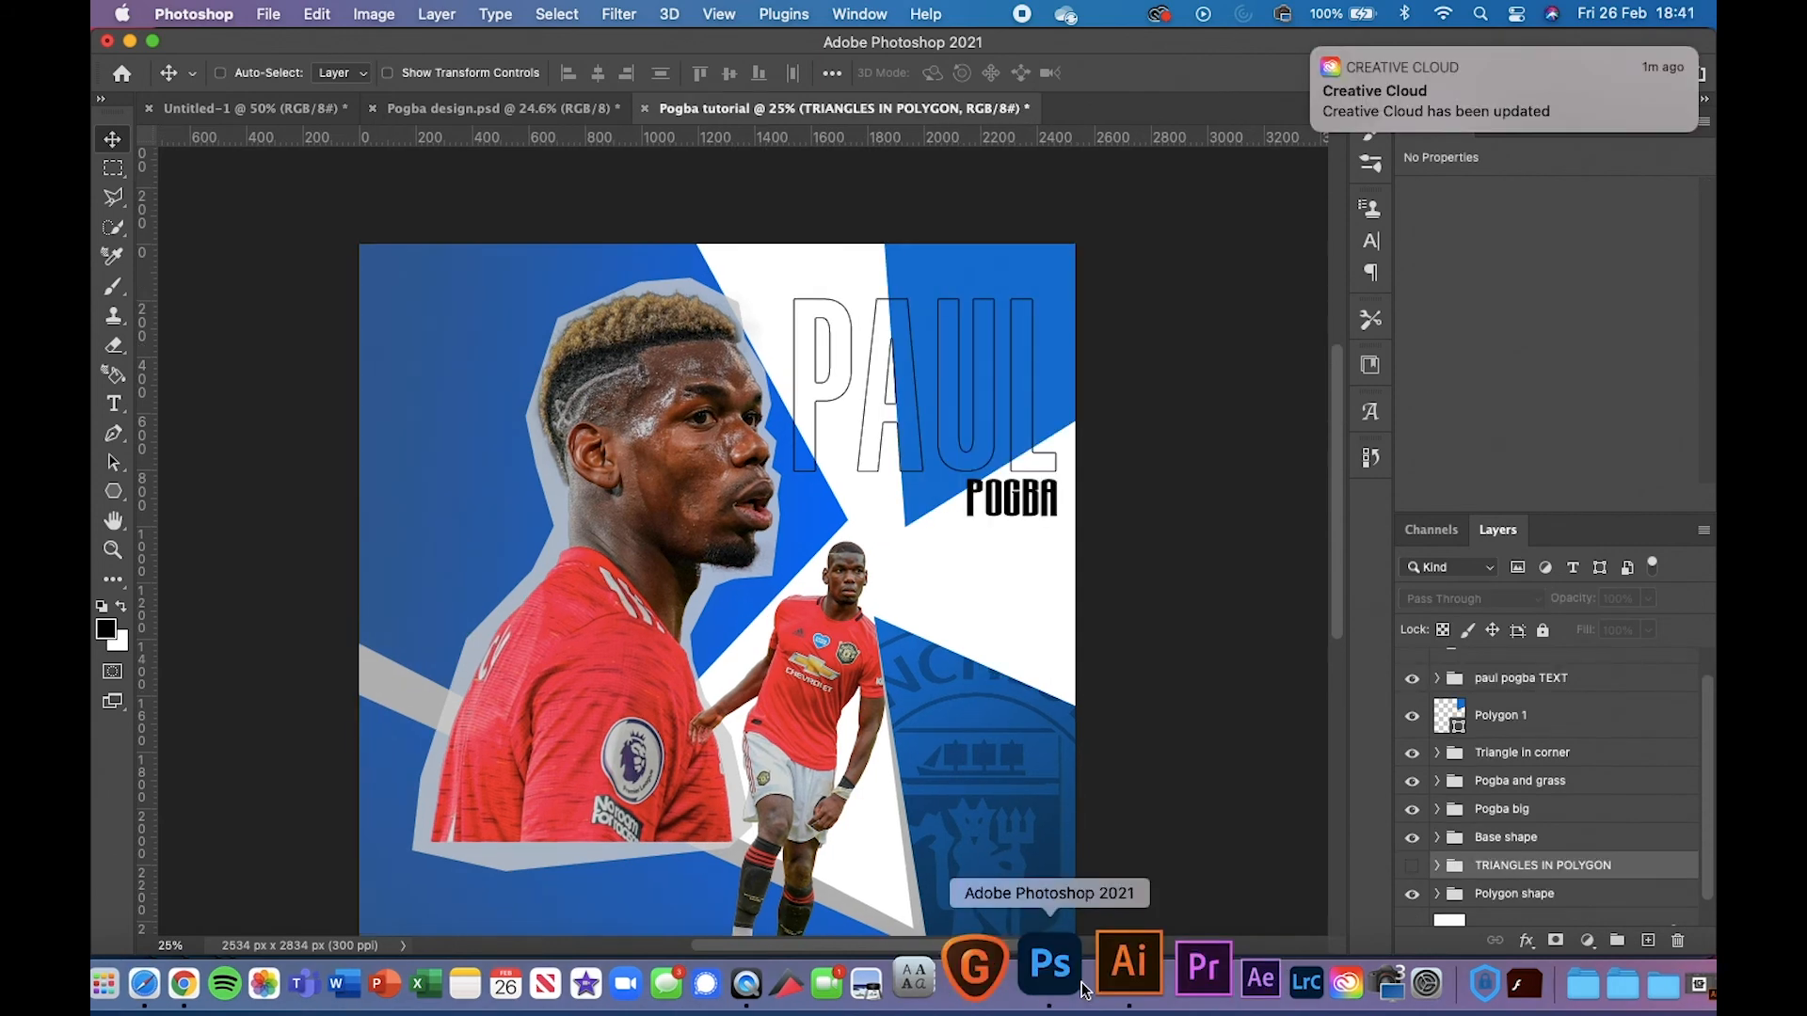
{"action": "key", "text": "super+minus"}
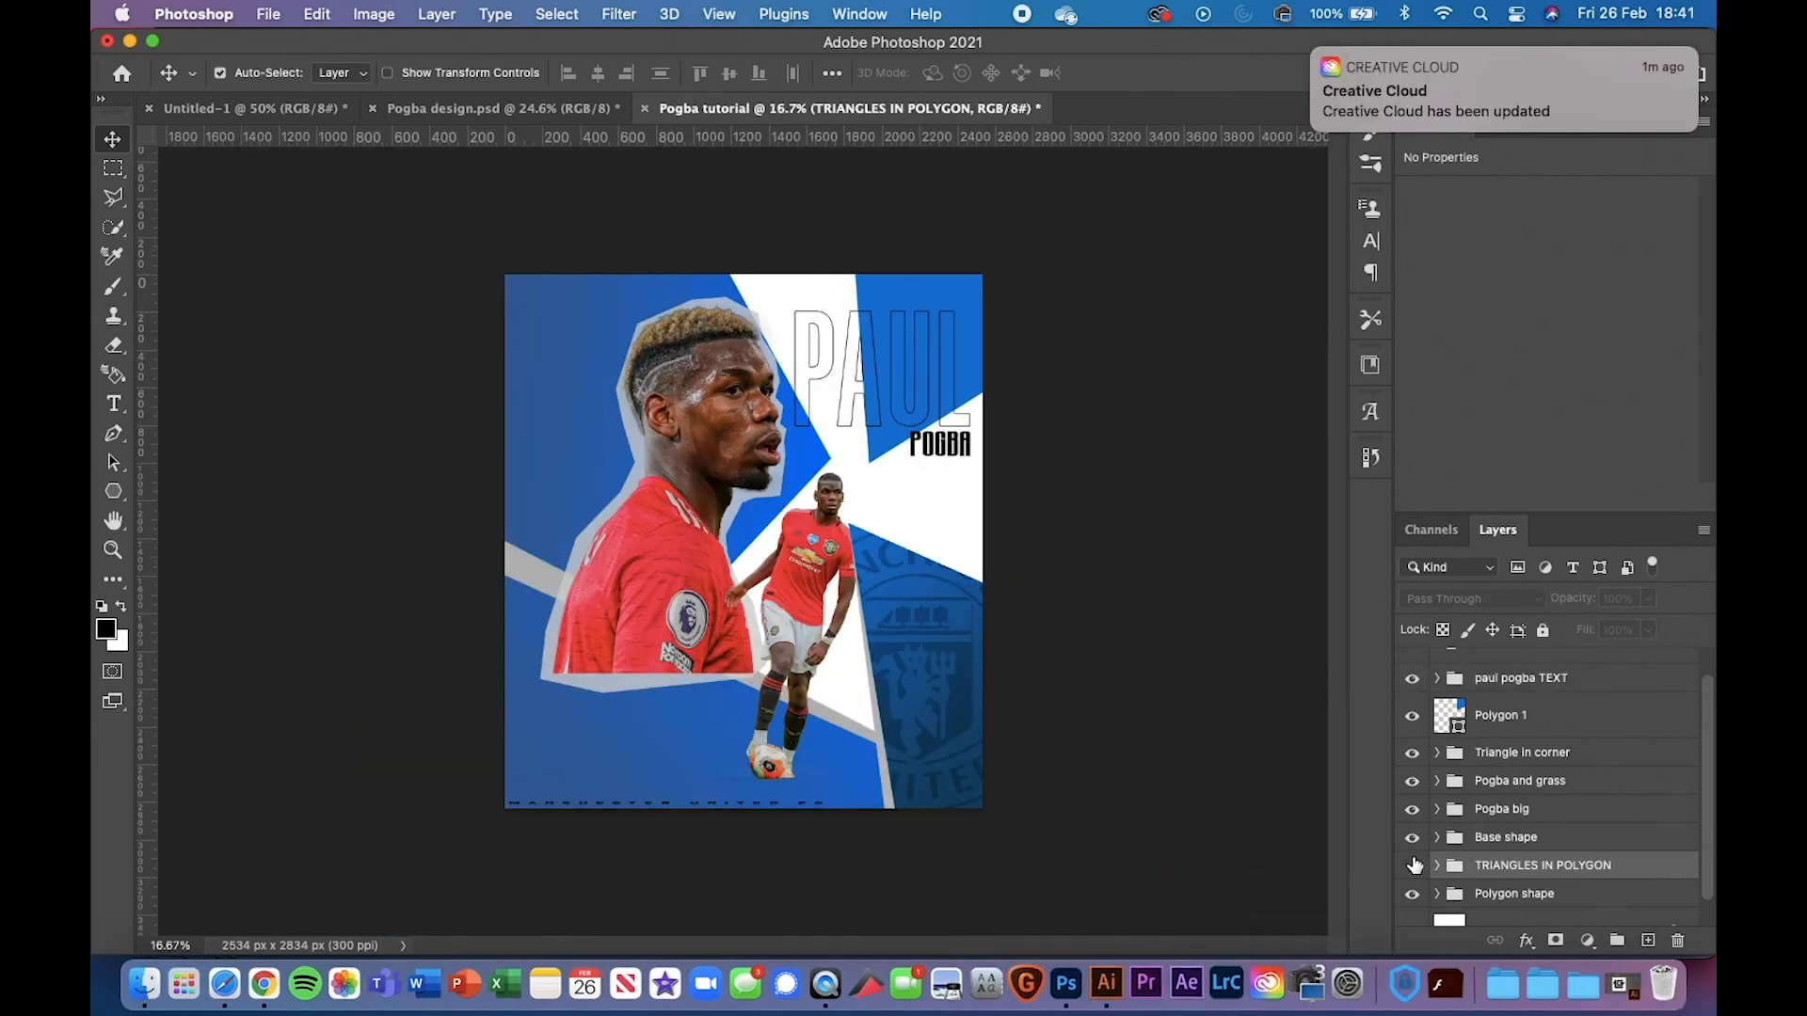
{"action": "left_click", "coordinate": [1411, 865]}
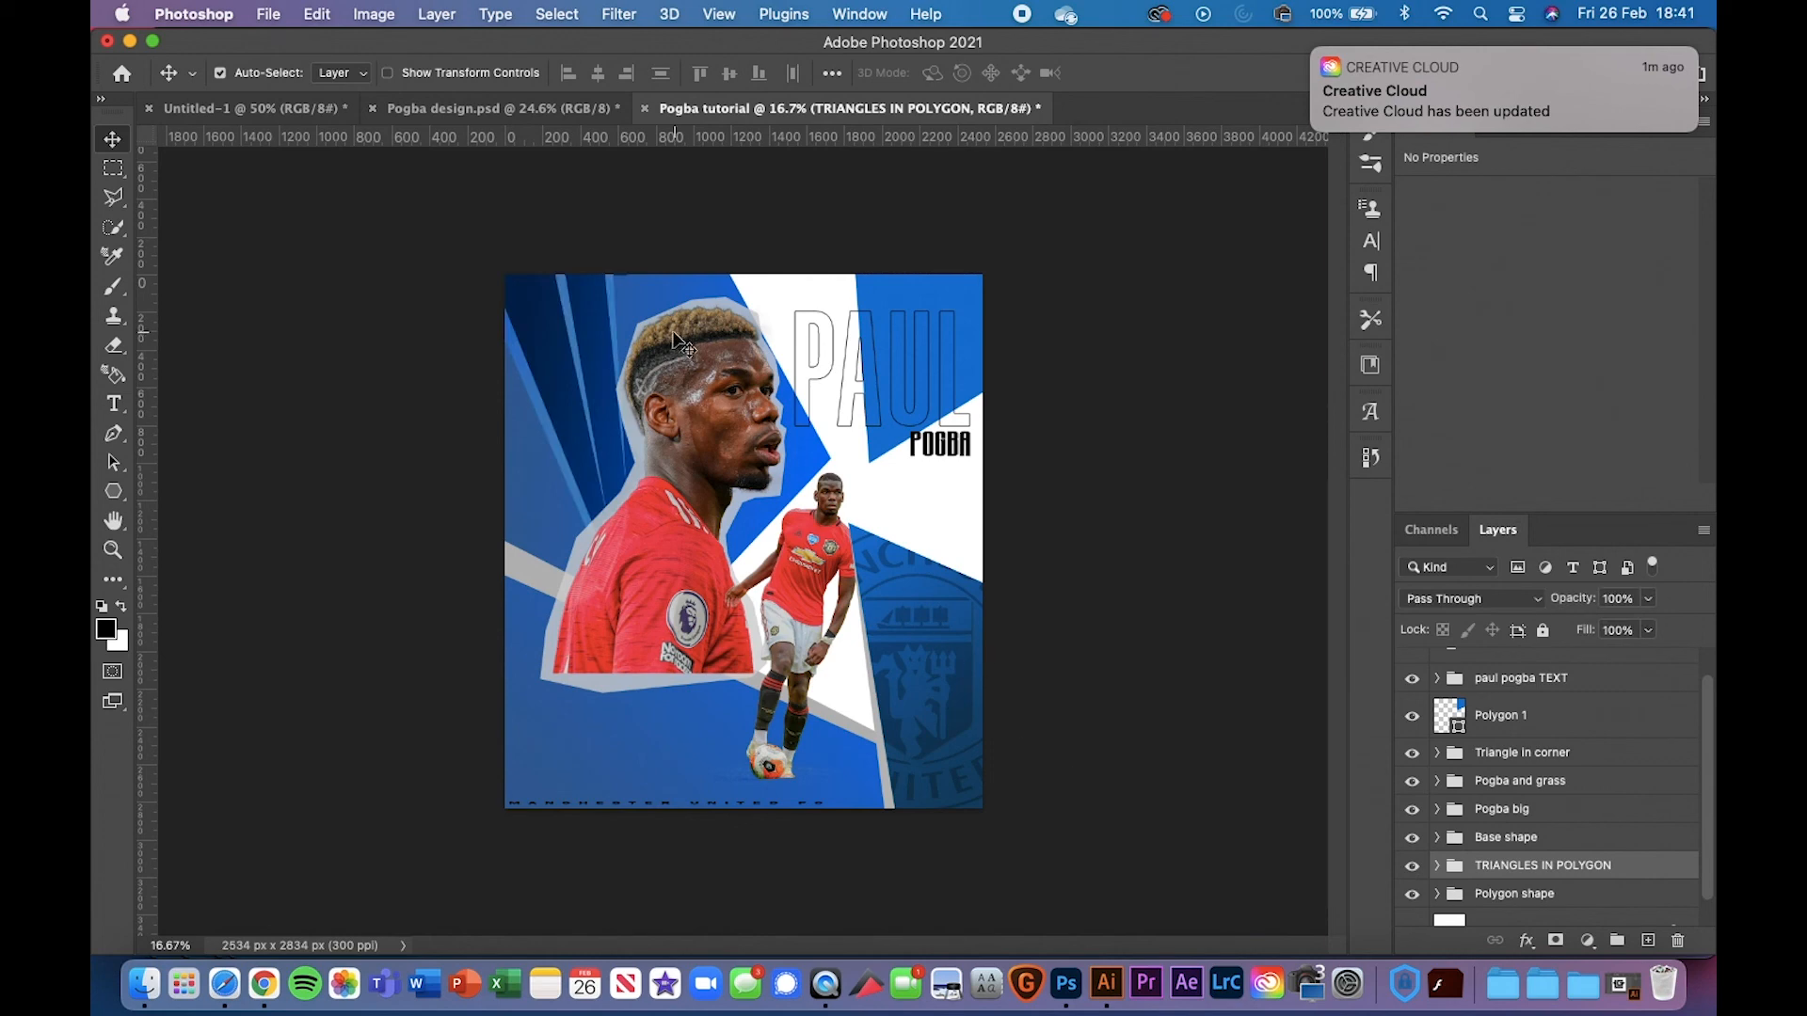
{"action": "key", "text": "super+plus"}
{"action": "key", "text": "super+plus"}
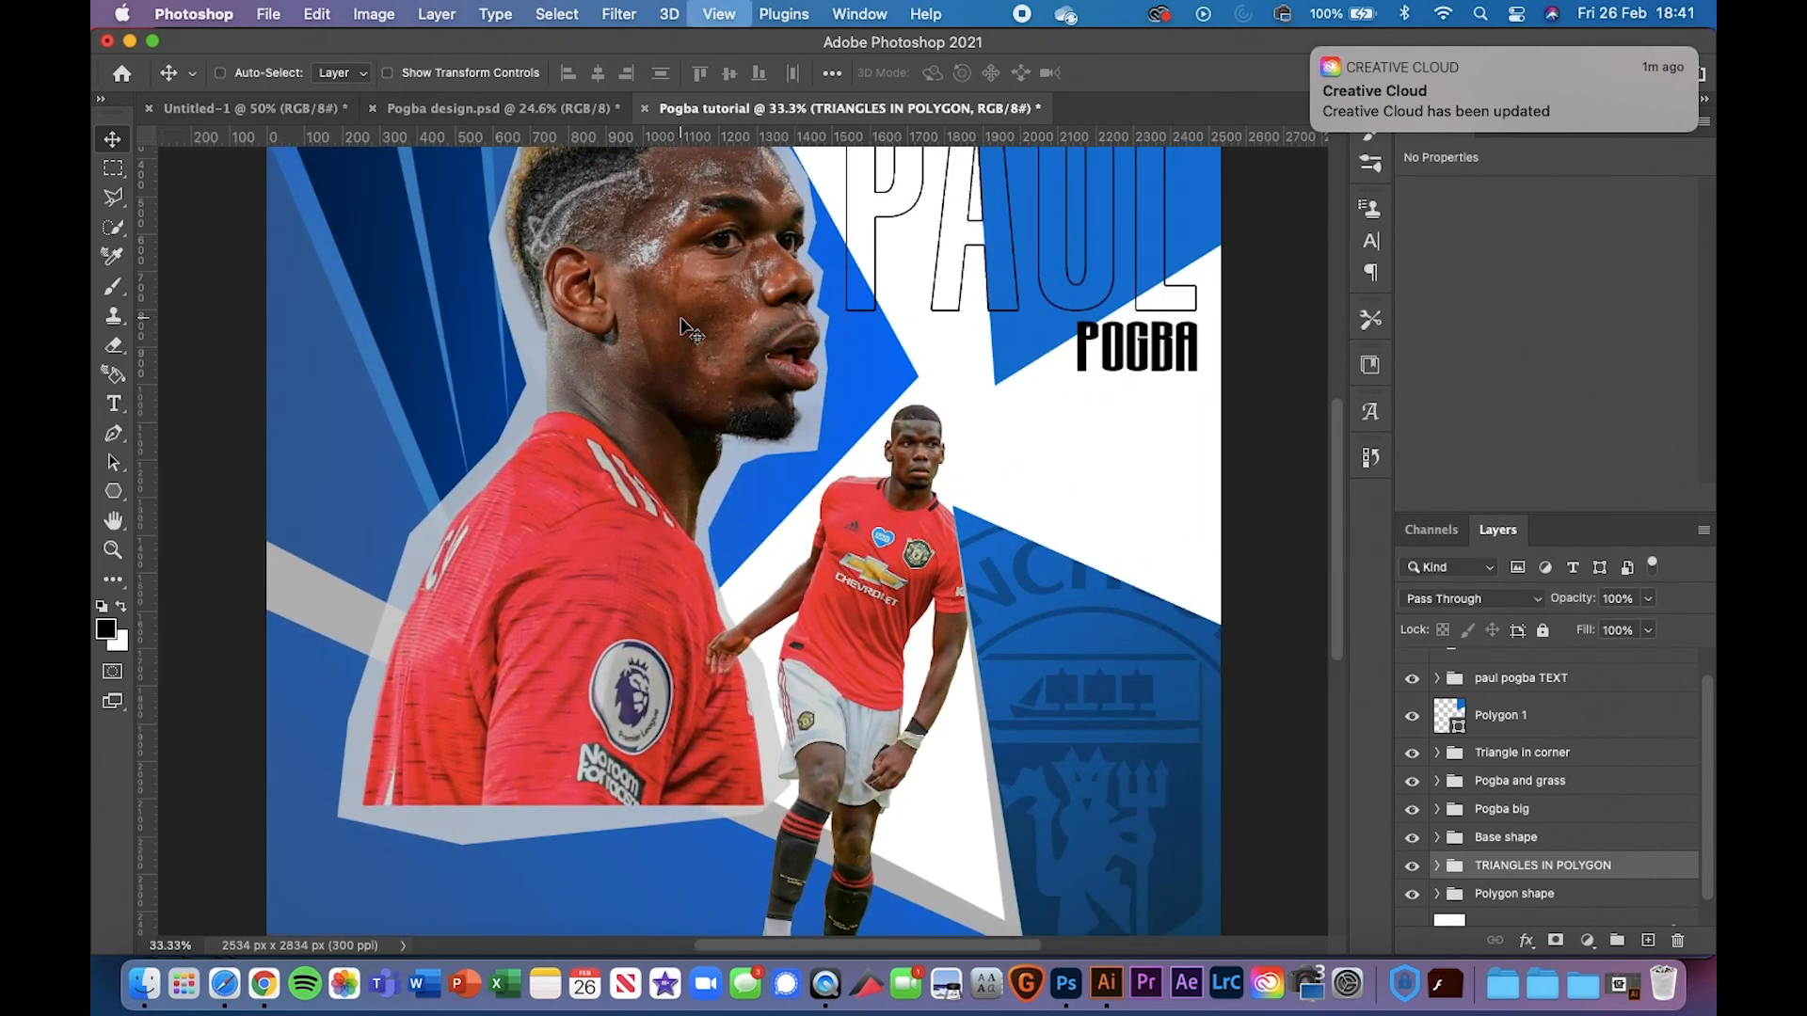
{"action": "scroll", "coordinate": [444, 301], "scroll_direction": "up", "scroll_amount": 5}
{"action": "scroll", "coordinate": [443, 301], "scroll_direction": "left", "scroll_amount": 3}
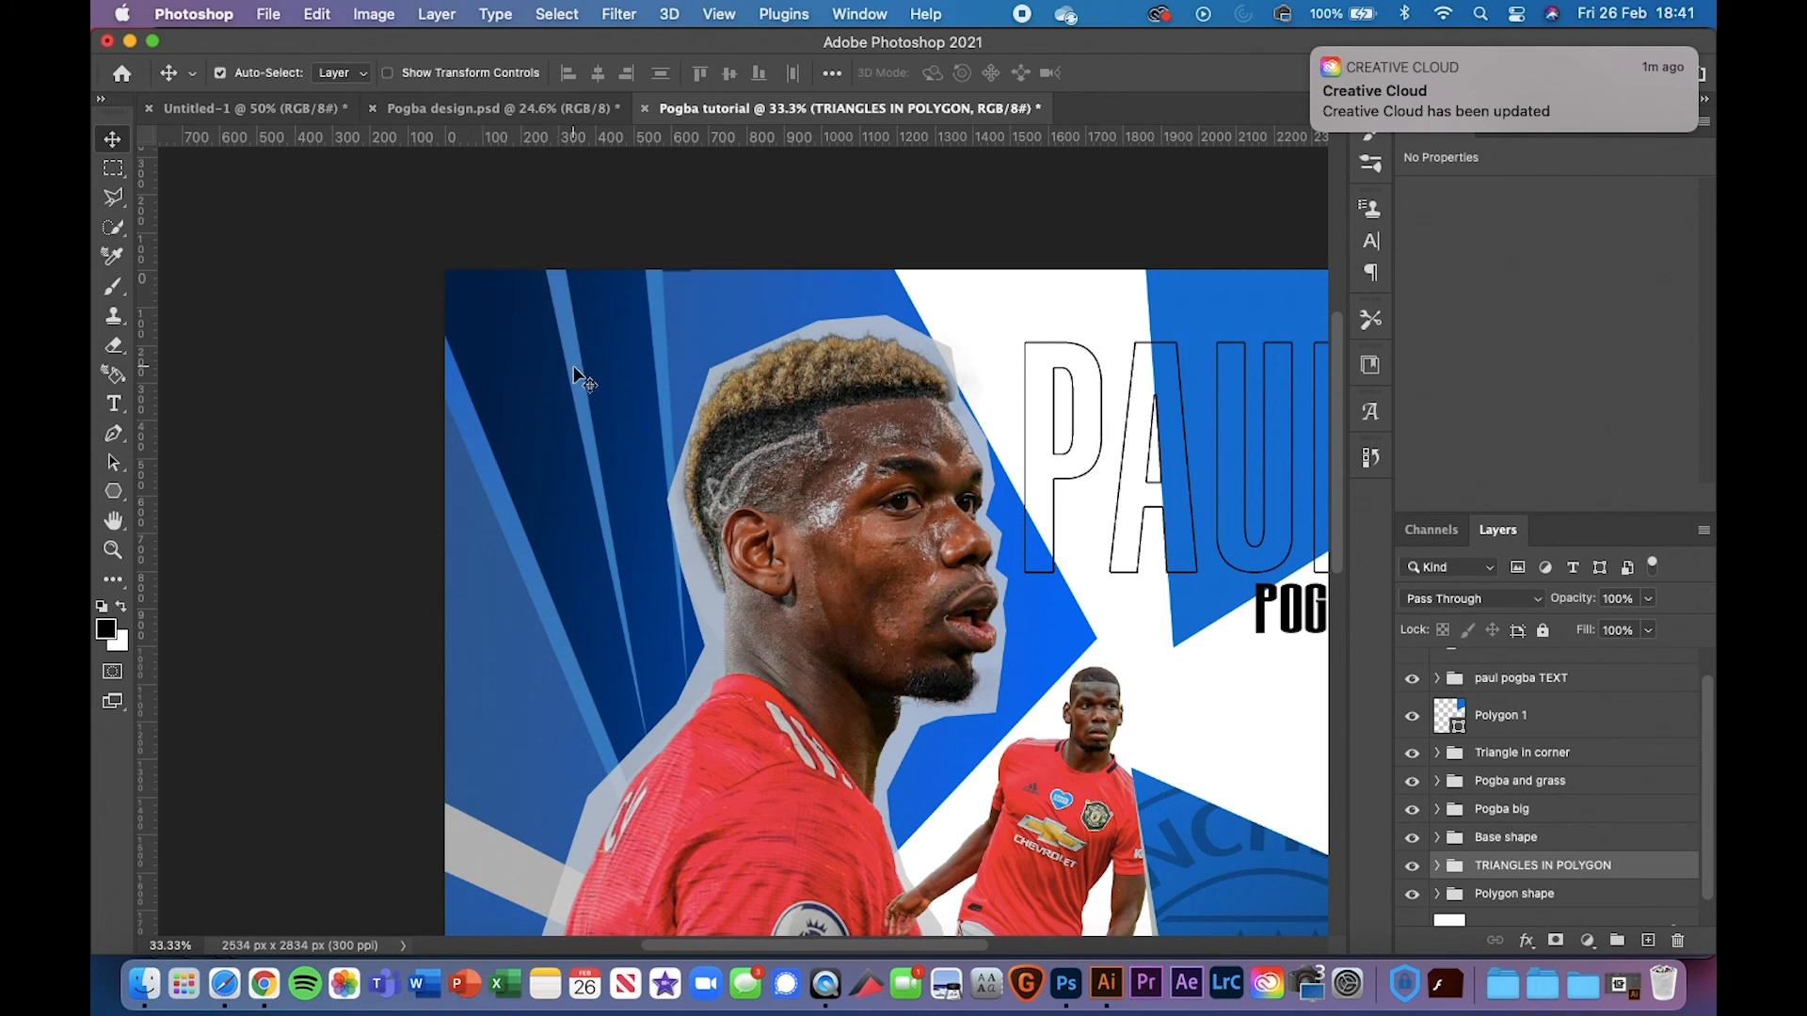
{"action": "left_click", "coordinate": [1439, 867]}
{"action": "scroll", "coordinate": [1490, 859], "scroll_direction": "down", "scroll_amount": 1}
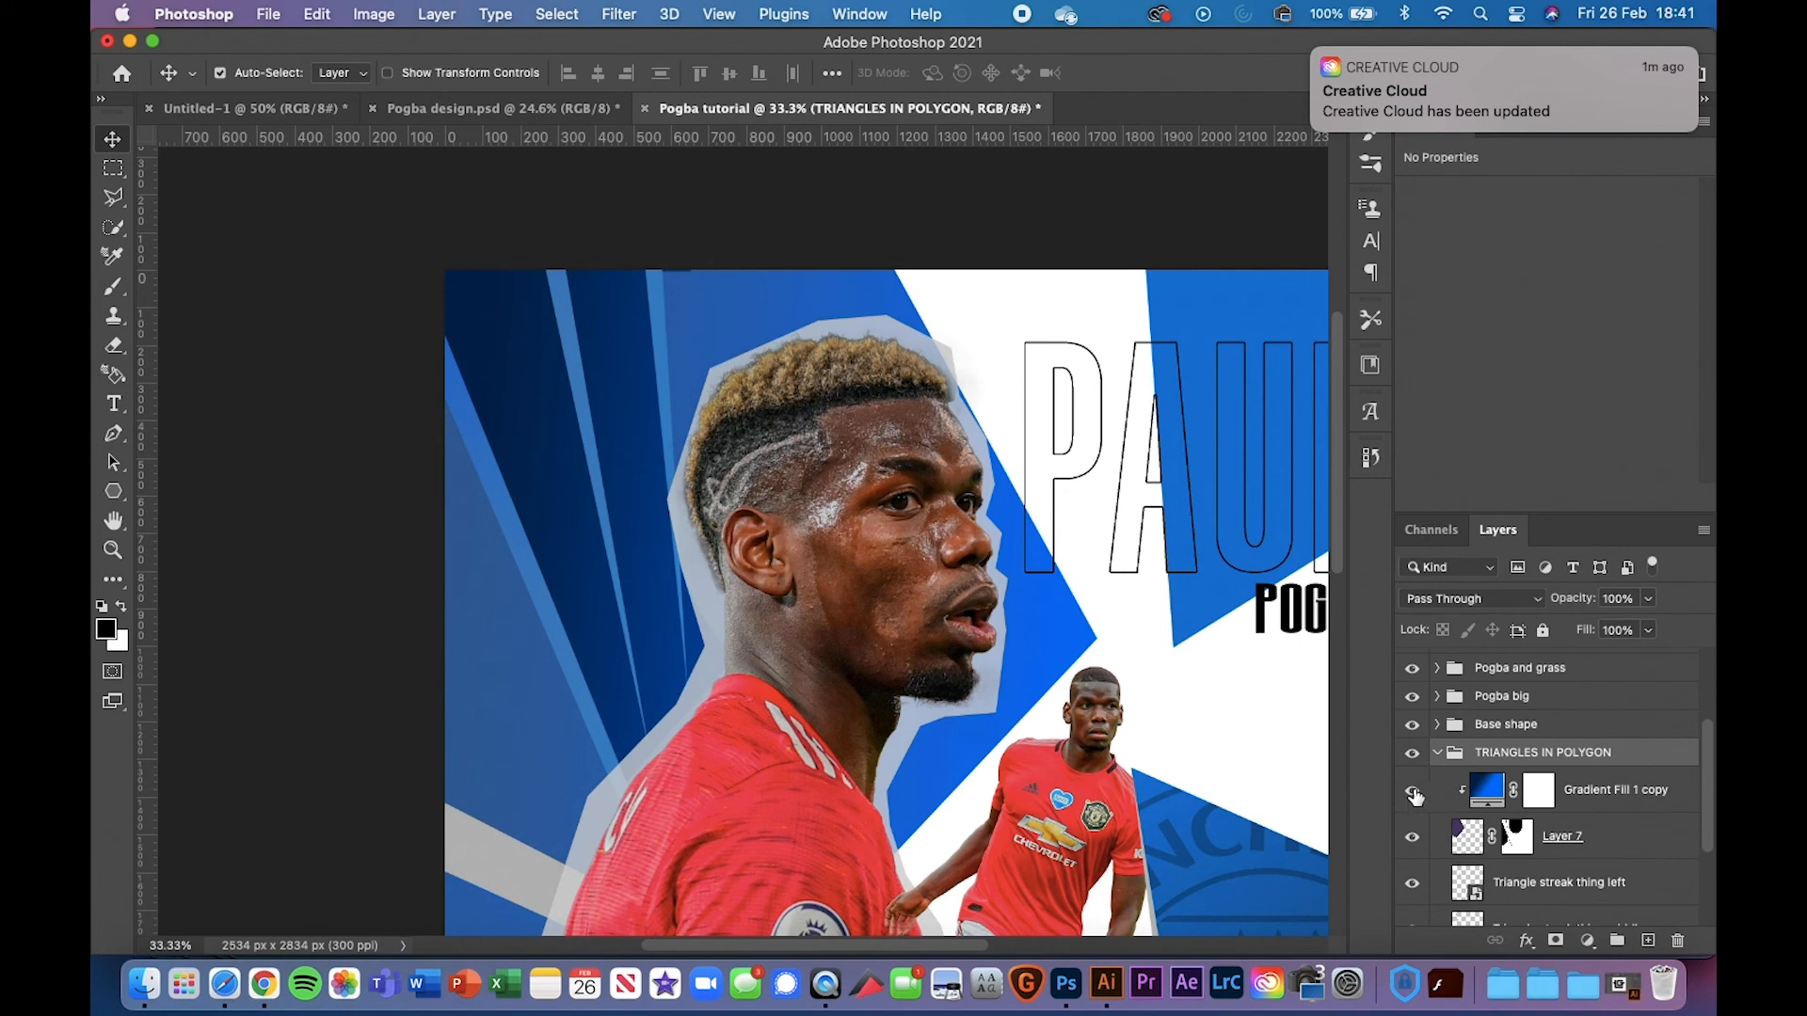
{"action": "left_click", "coordinate": [1412, 794]}
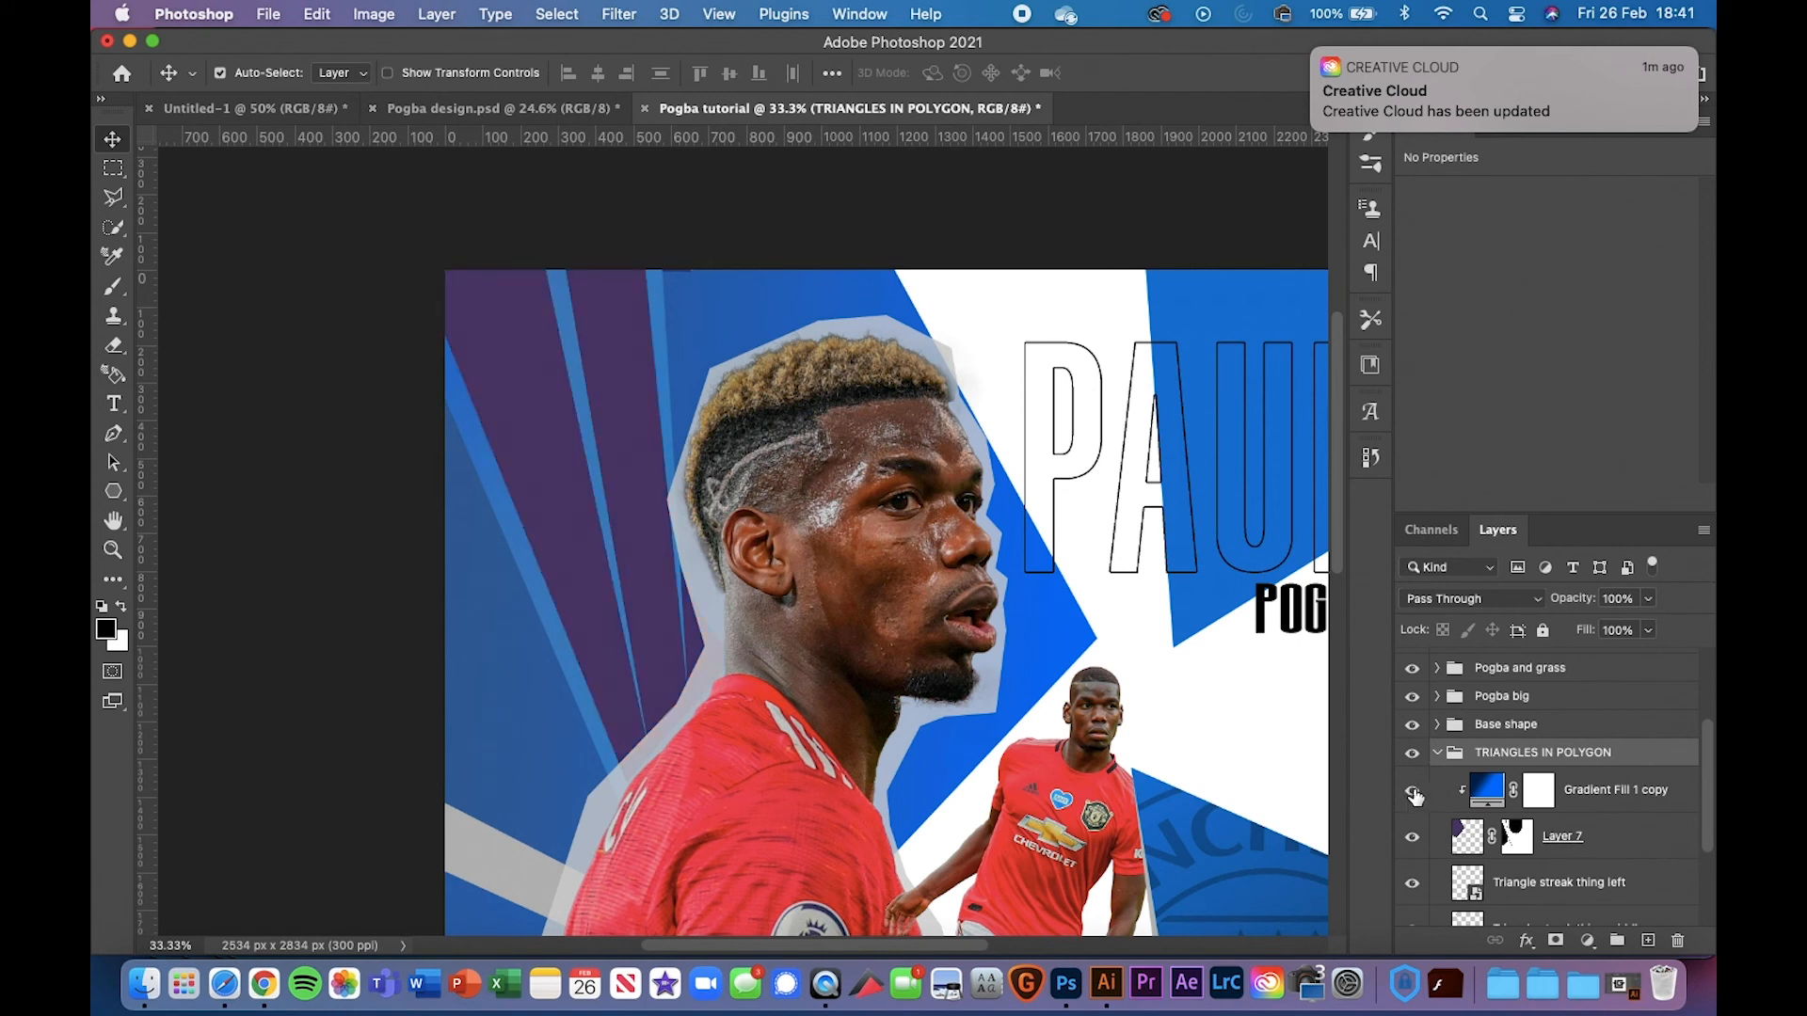
{"action": "left_click", "coordinate": [1412, 793]}
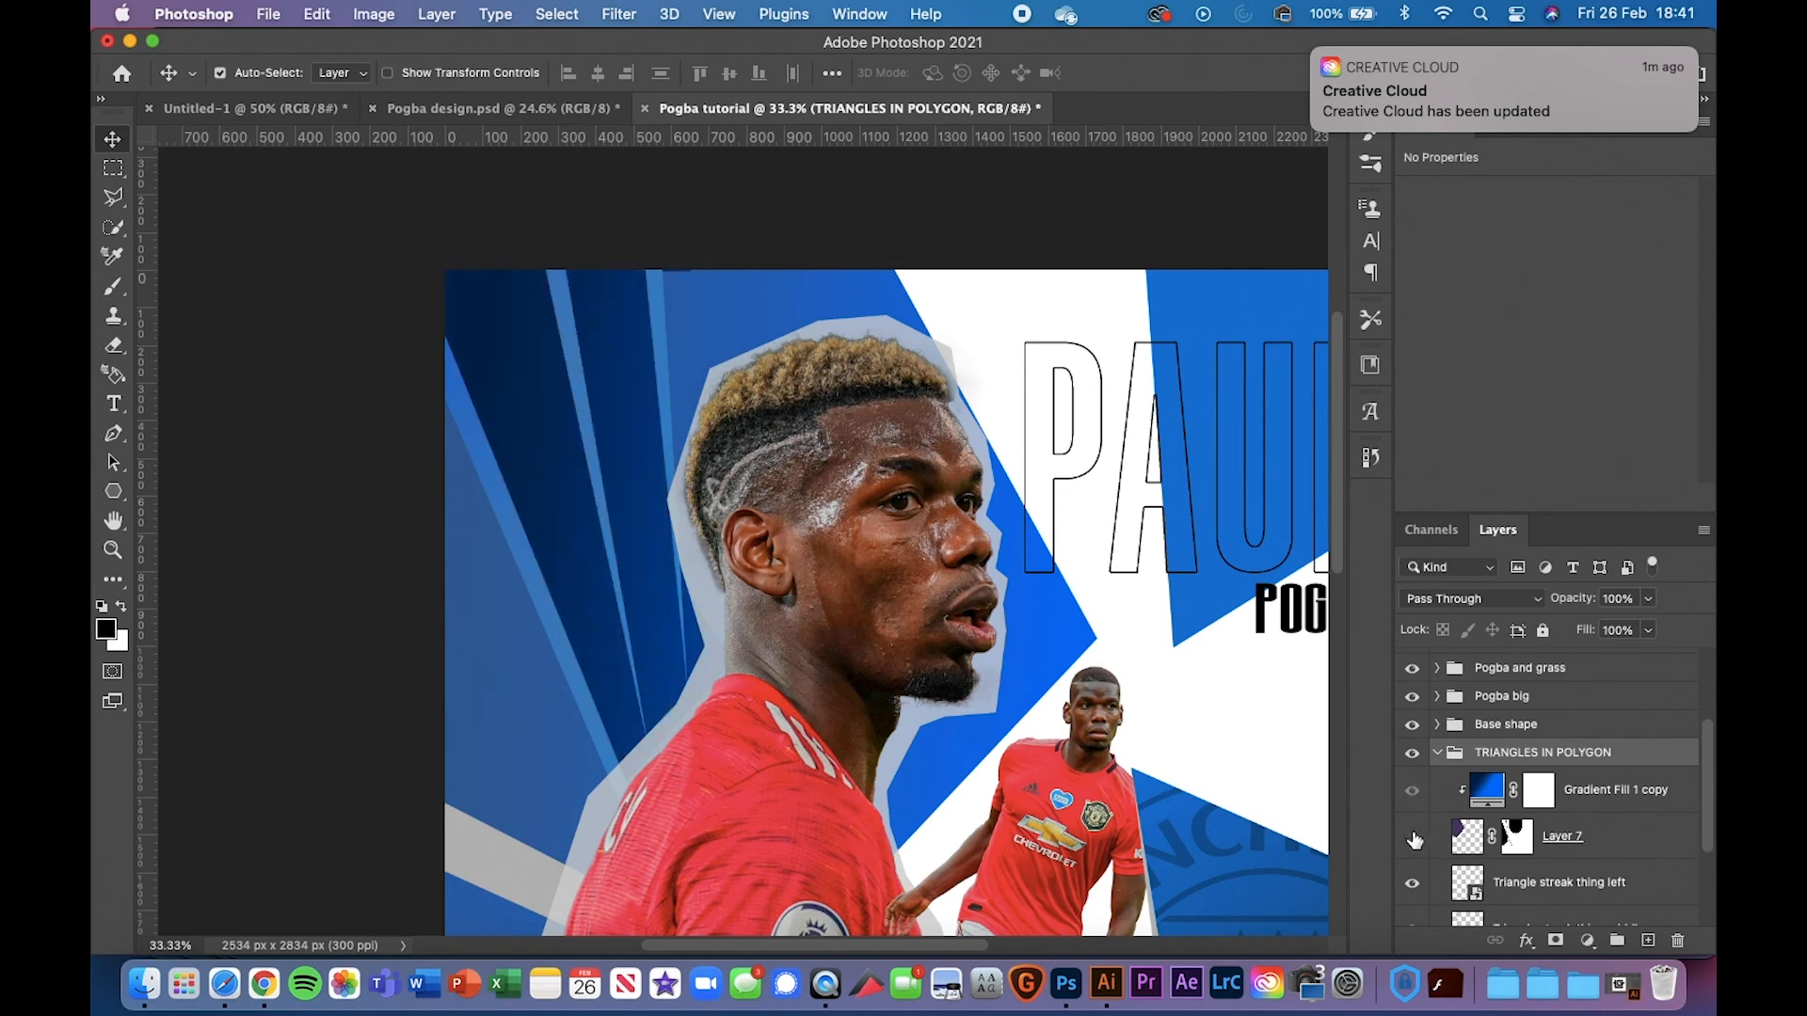
{"action": "left_click", "coordinate": [1412, 839]}
{"action": "left_click", "coordinate": [1412, 839]}
{"action": "scroll", "coordinate": [1544, 819], "scroll_direction": "down", "scroll_amount": 2}
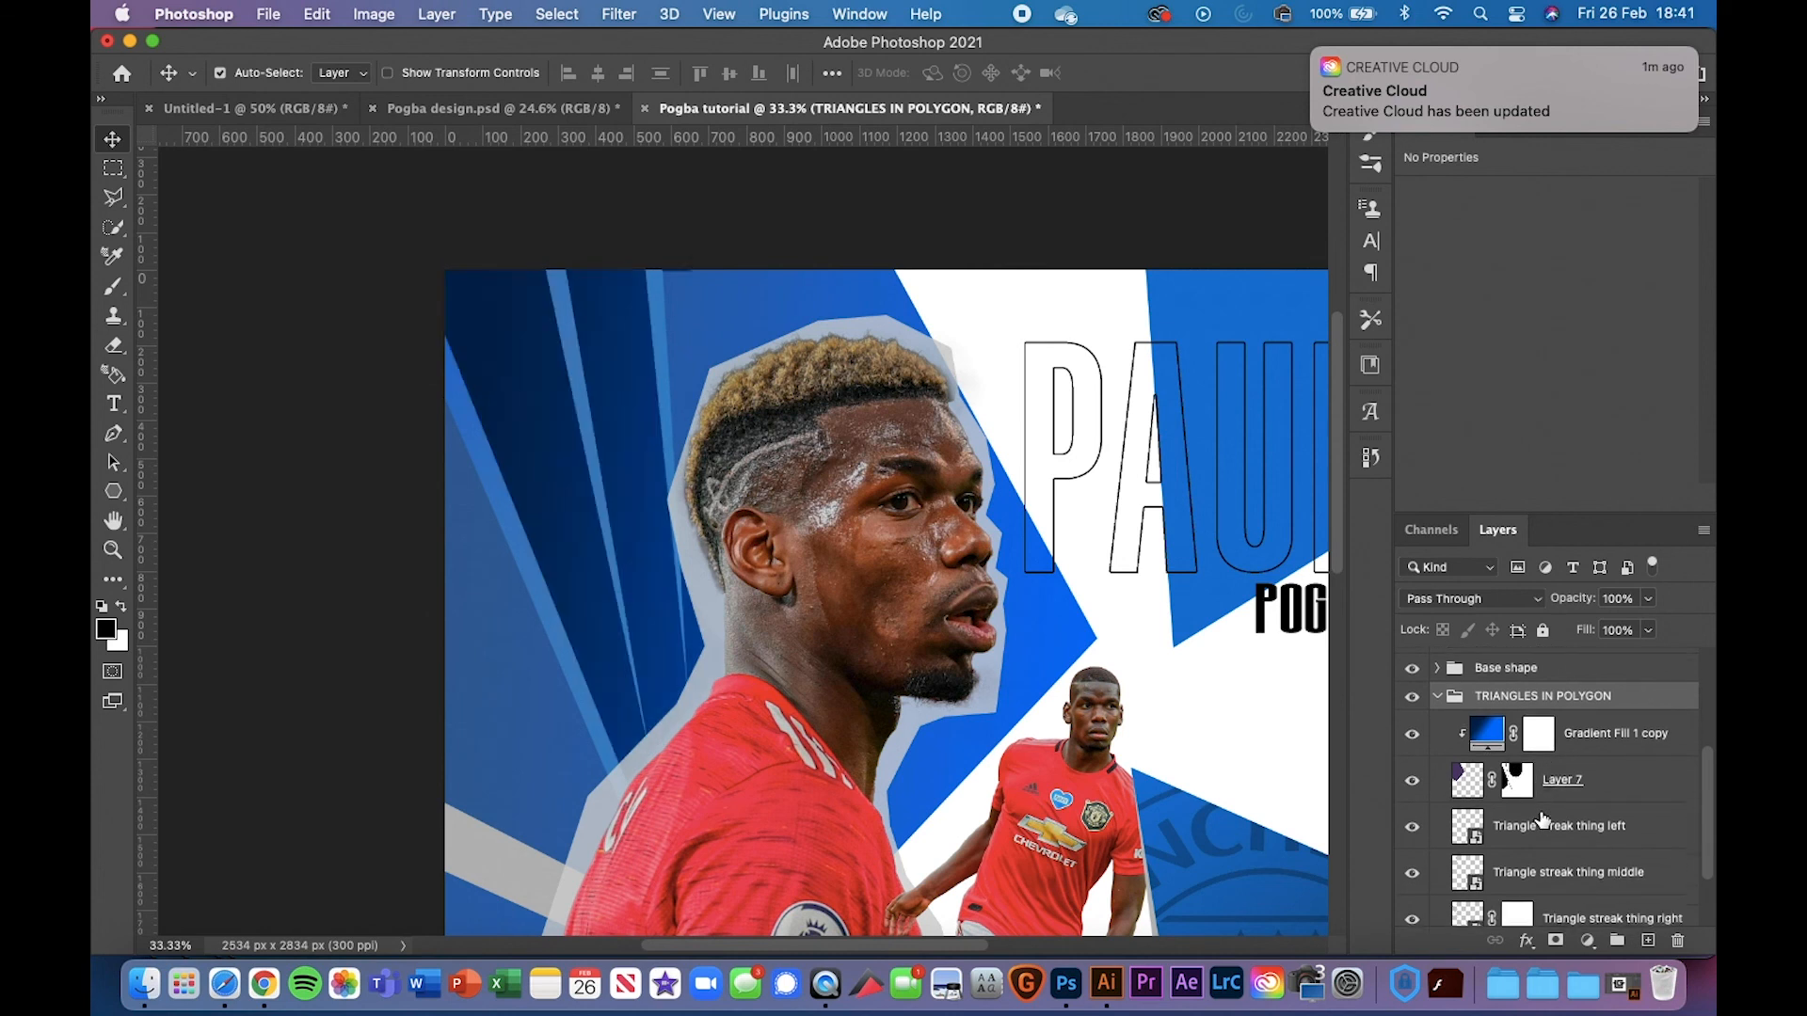
{"action": "left_click", "coordinate": [1516, 780]}
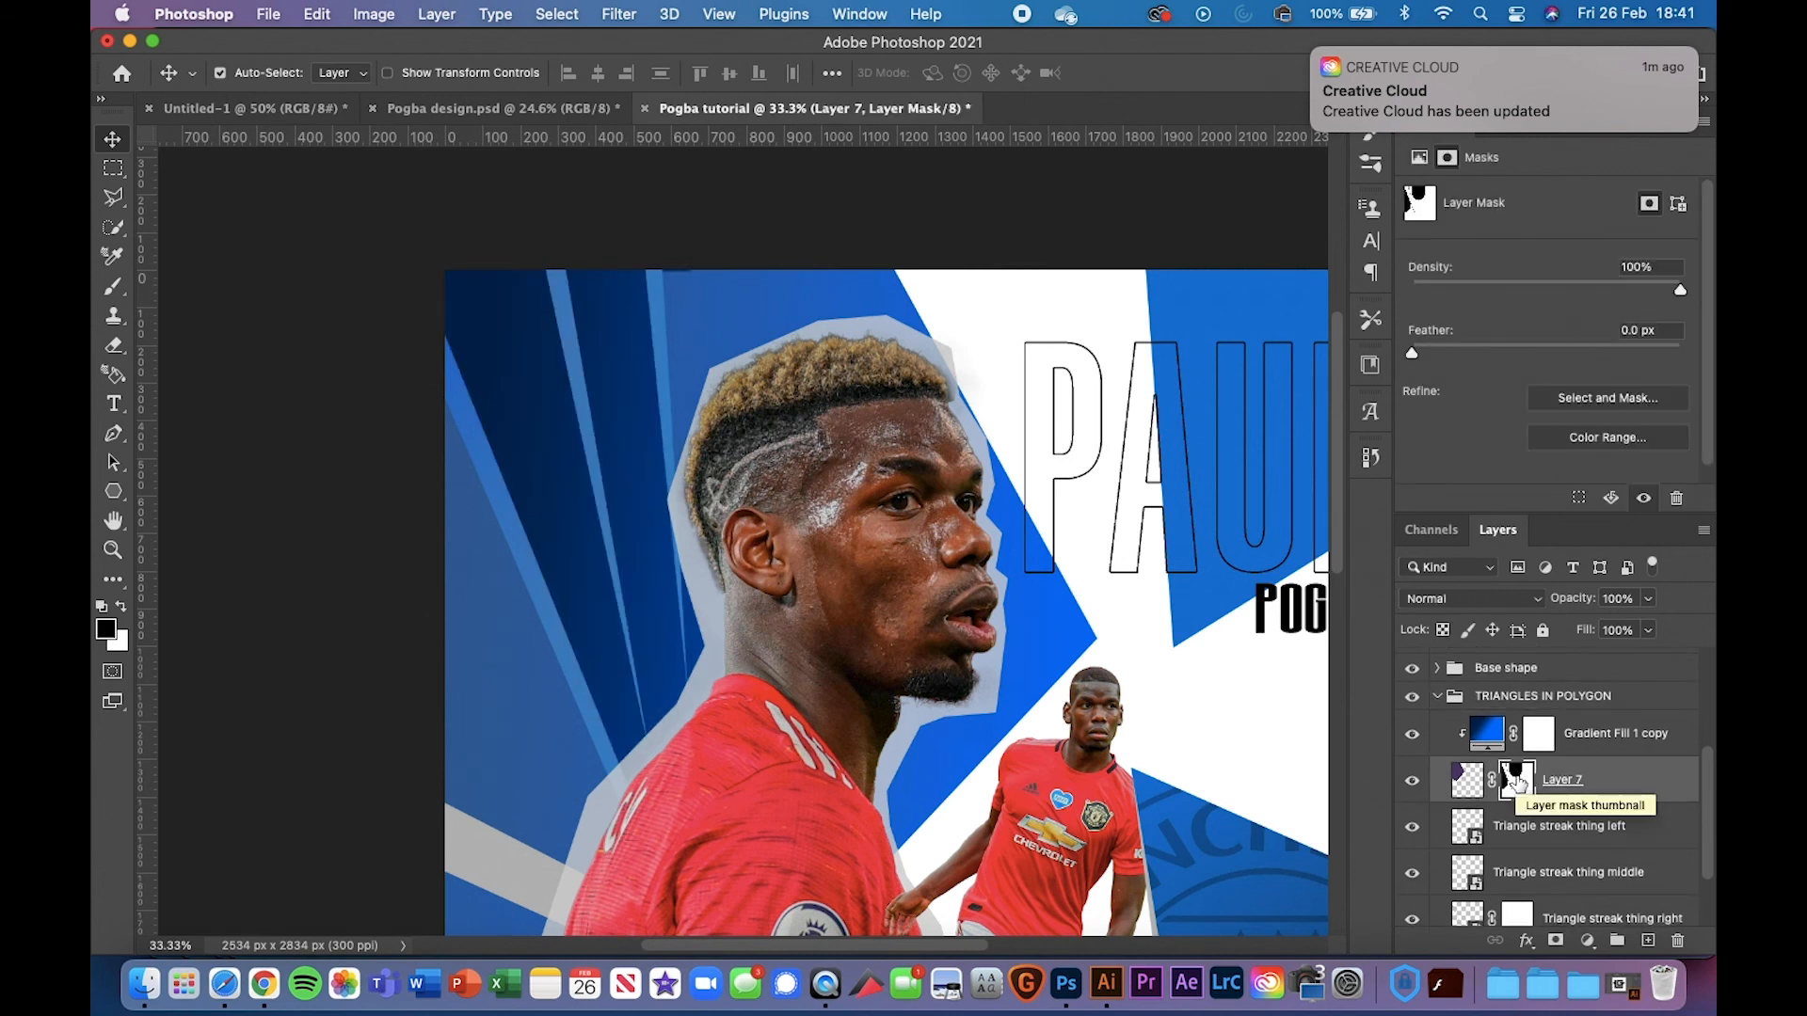
{"action": "key", "text": "super"}
{"action": "left_click", "coordinate": [1469, 828], "text": "super"}
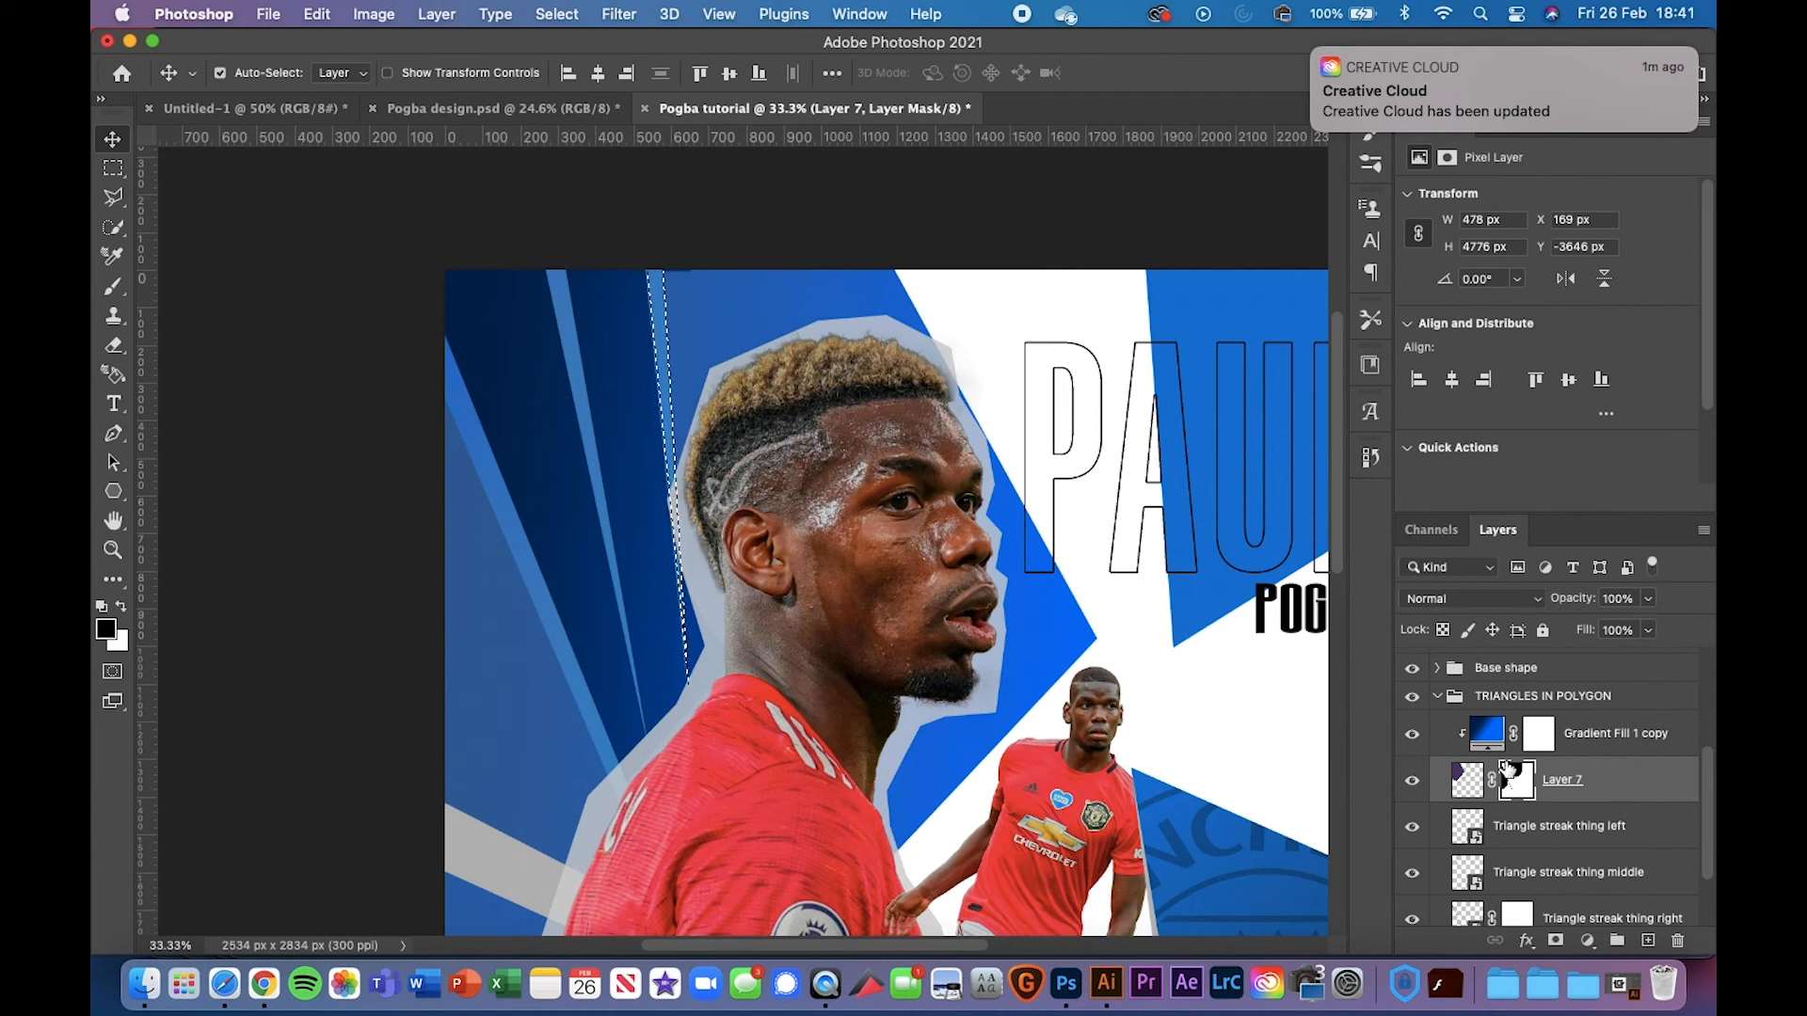
{"action": "key", "text": "super+d"}
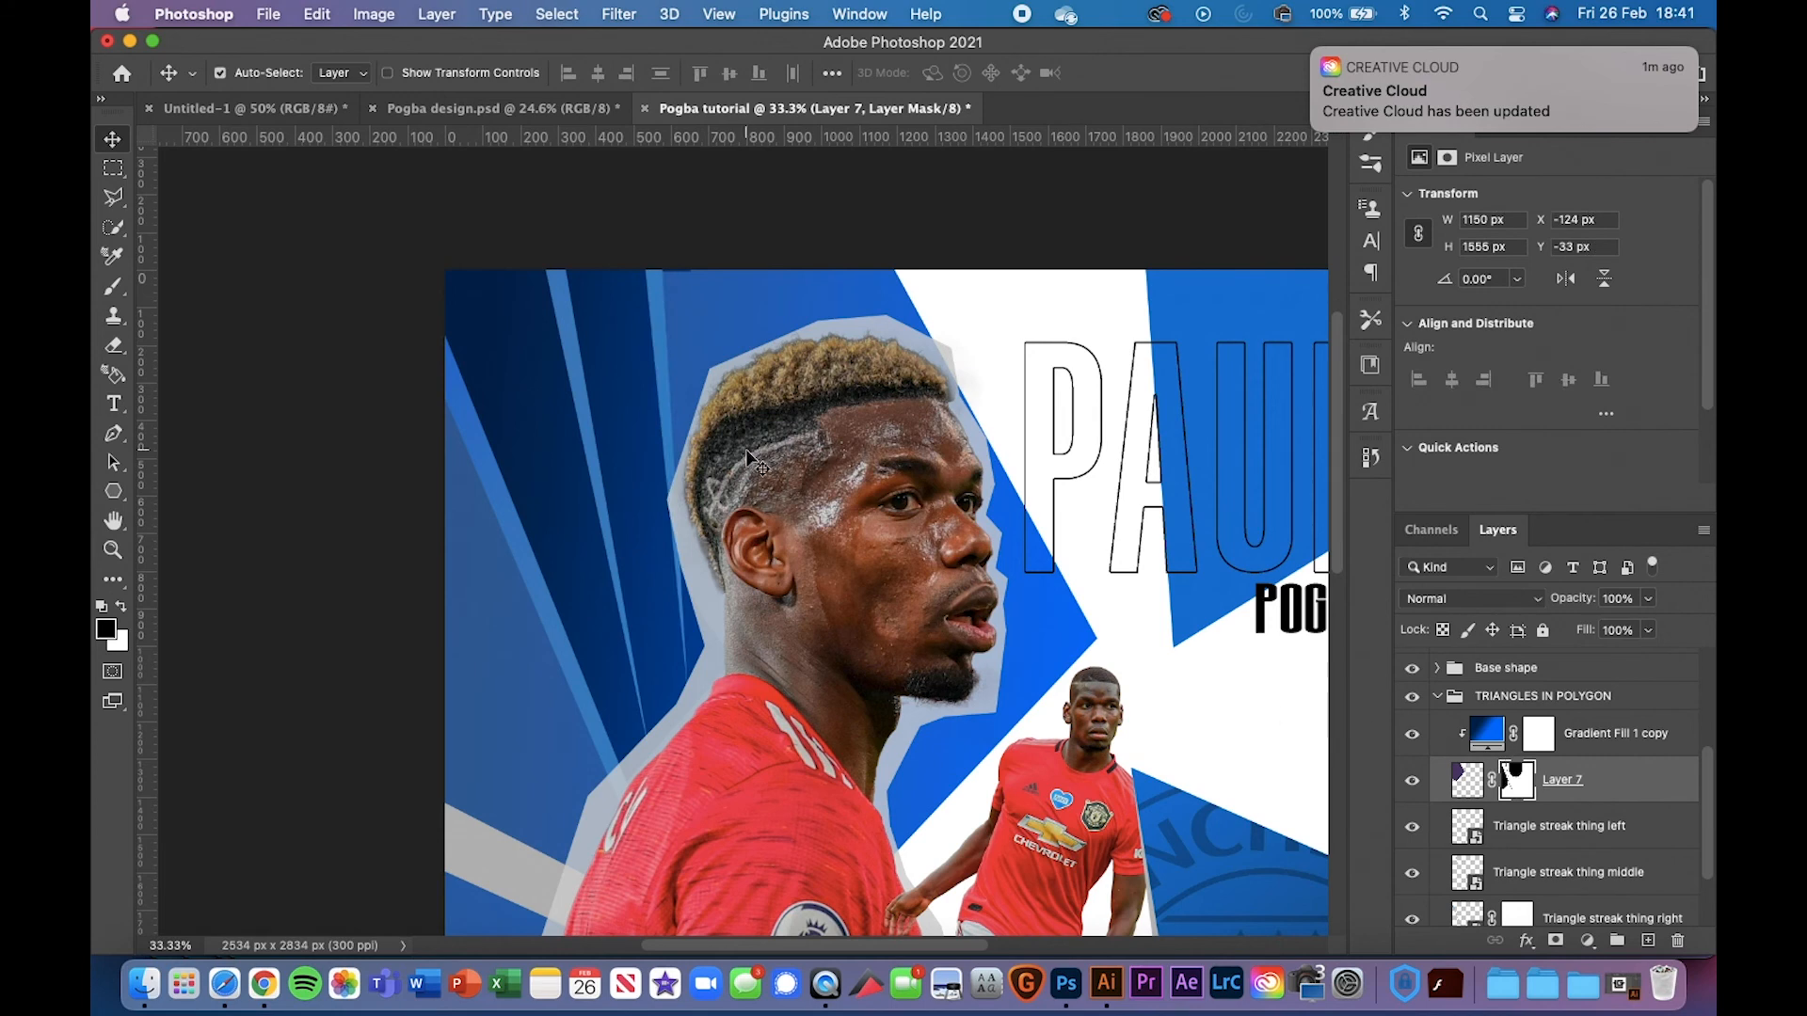
{"action": "scroll", "coordinate": [753, 461], "scroll_direction": "down", "scroll_amount": 2}
{"action": "scroll", "coordinate": [753, 461], "scroll_direction": "right", "scroll_amount": 2}
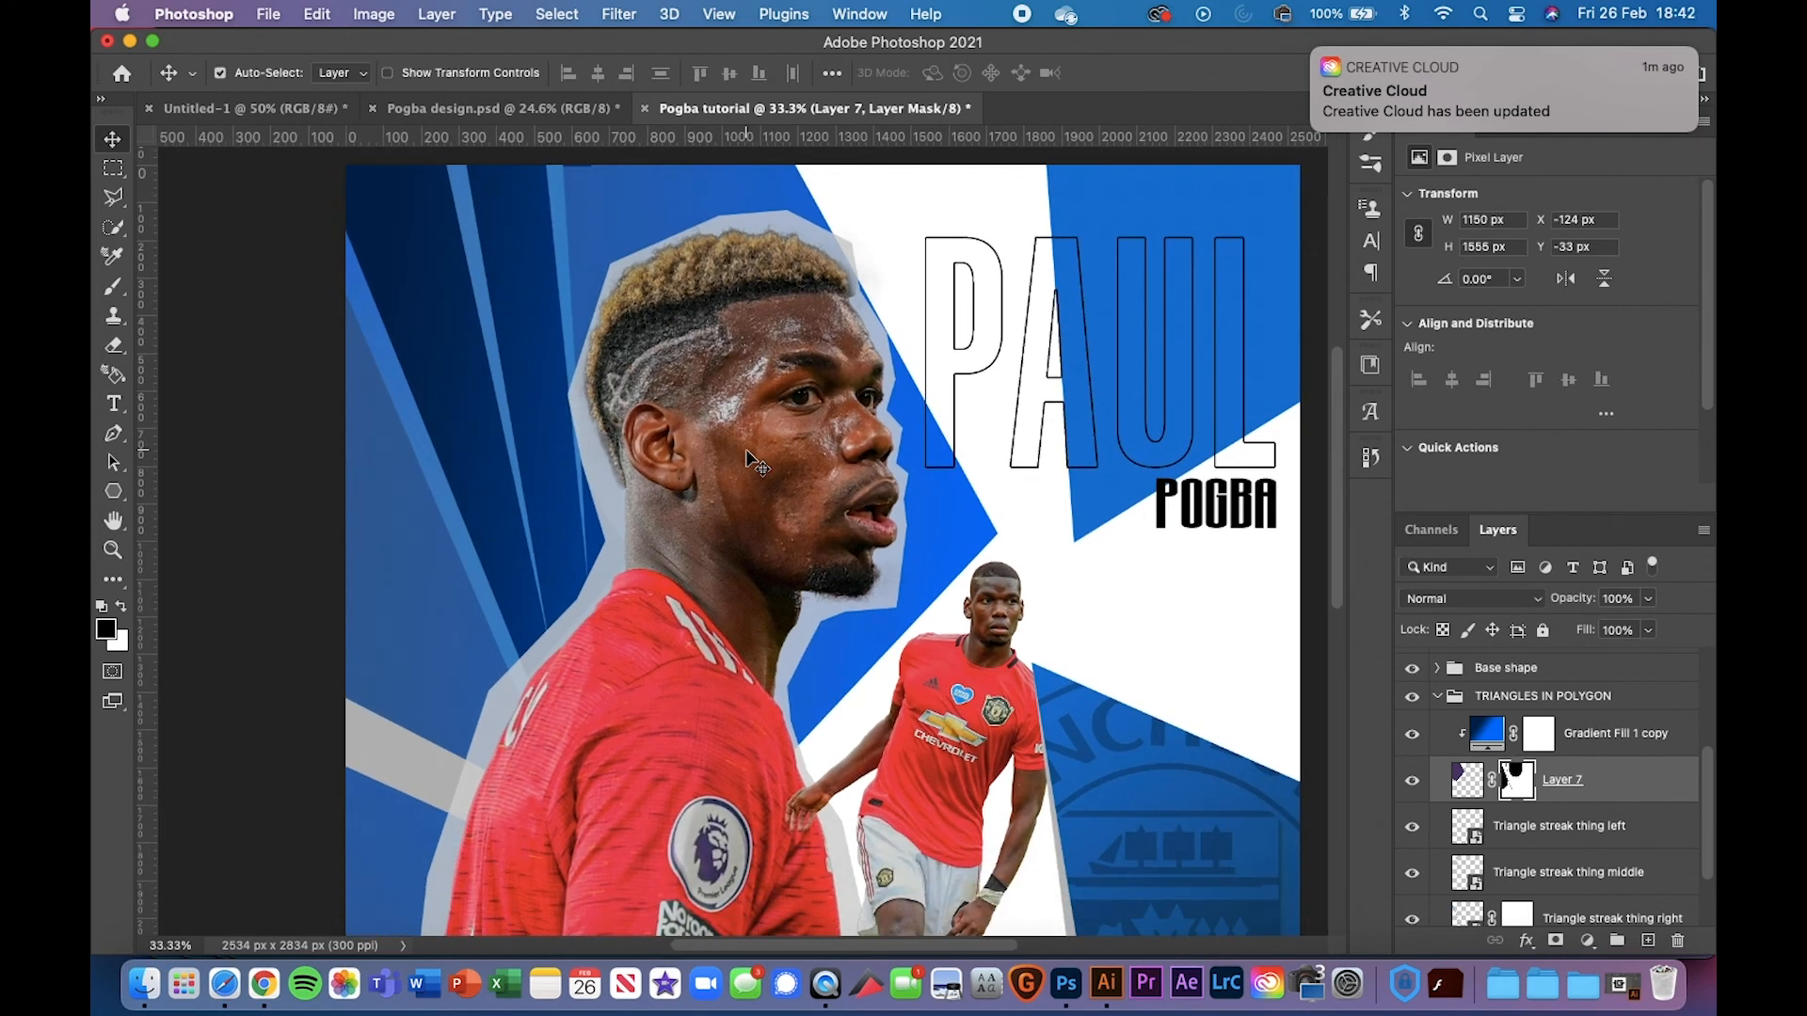
{"action": "left_click", "coordinate": [1437, 697]}
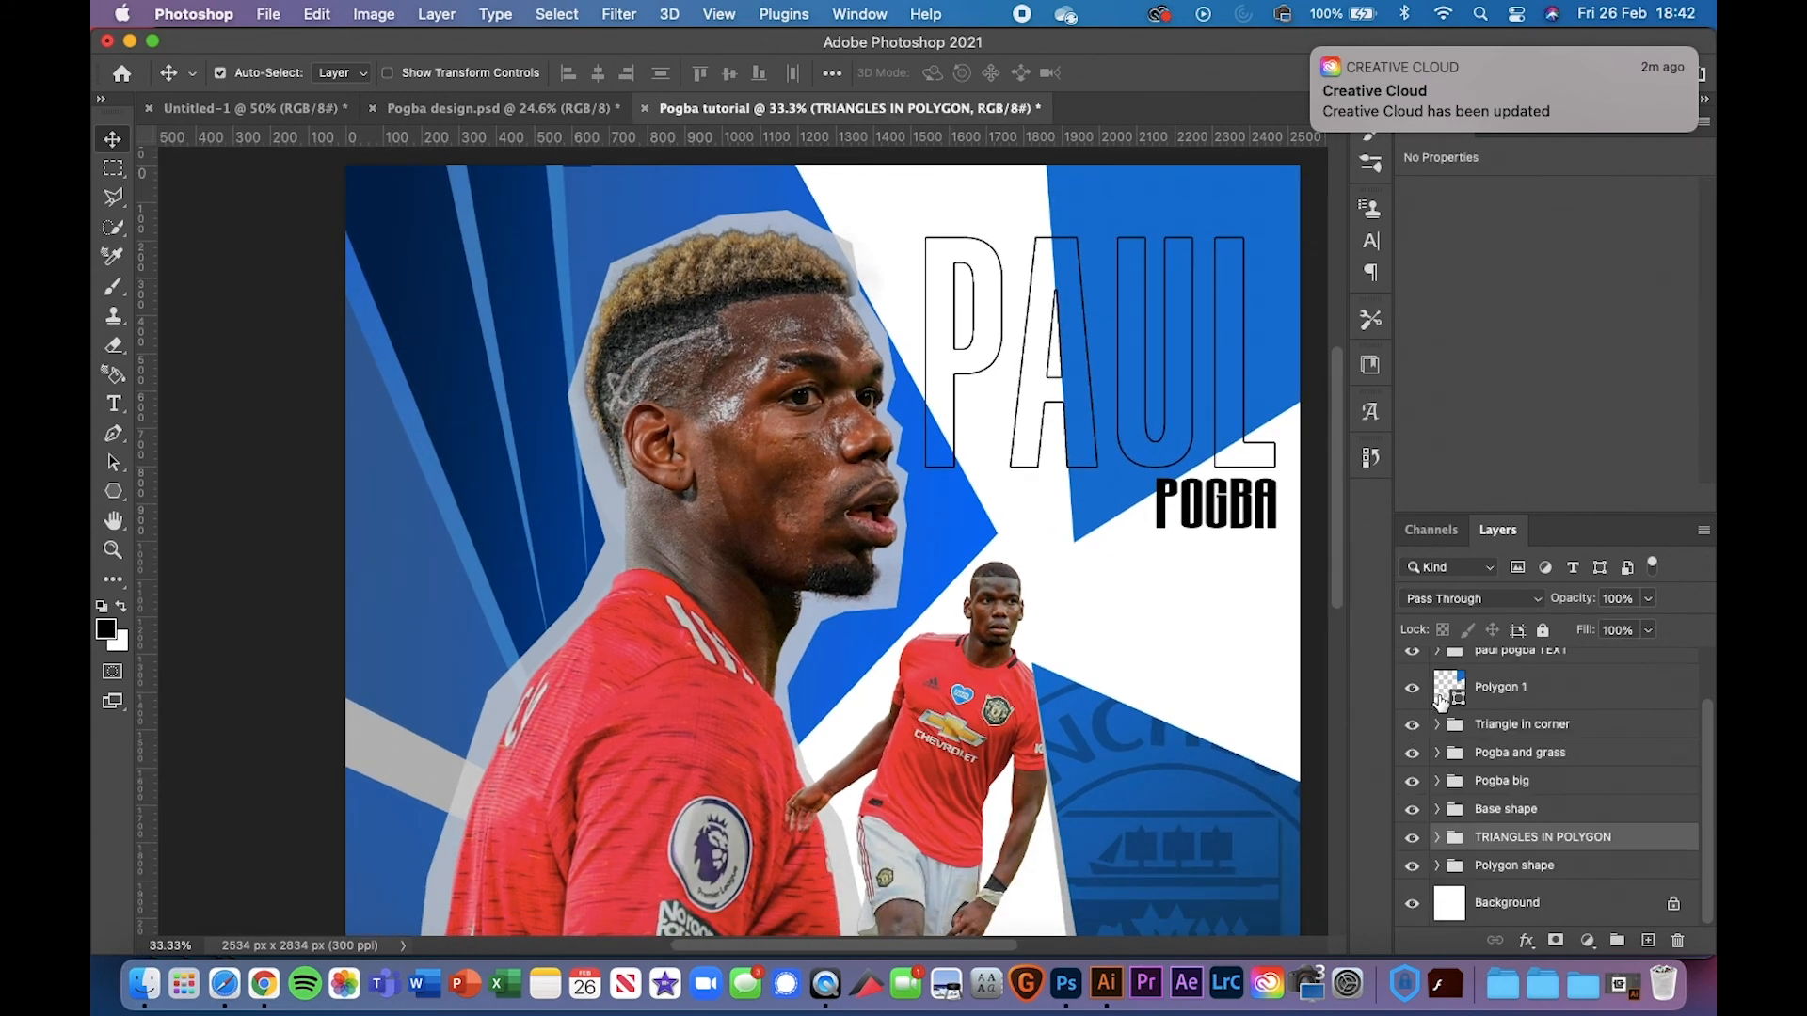
In the Pogba design reference, expand Pogba big and toggle the jersey recolouring
{"action": "scroll", "coordinate": [1543, 758], "scroll_direction": "up", "scroll_amount": 2}
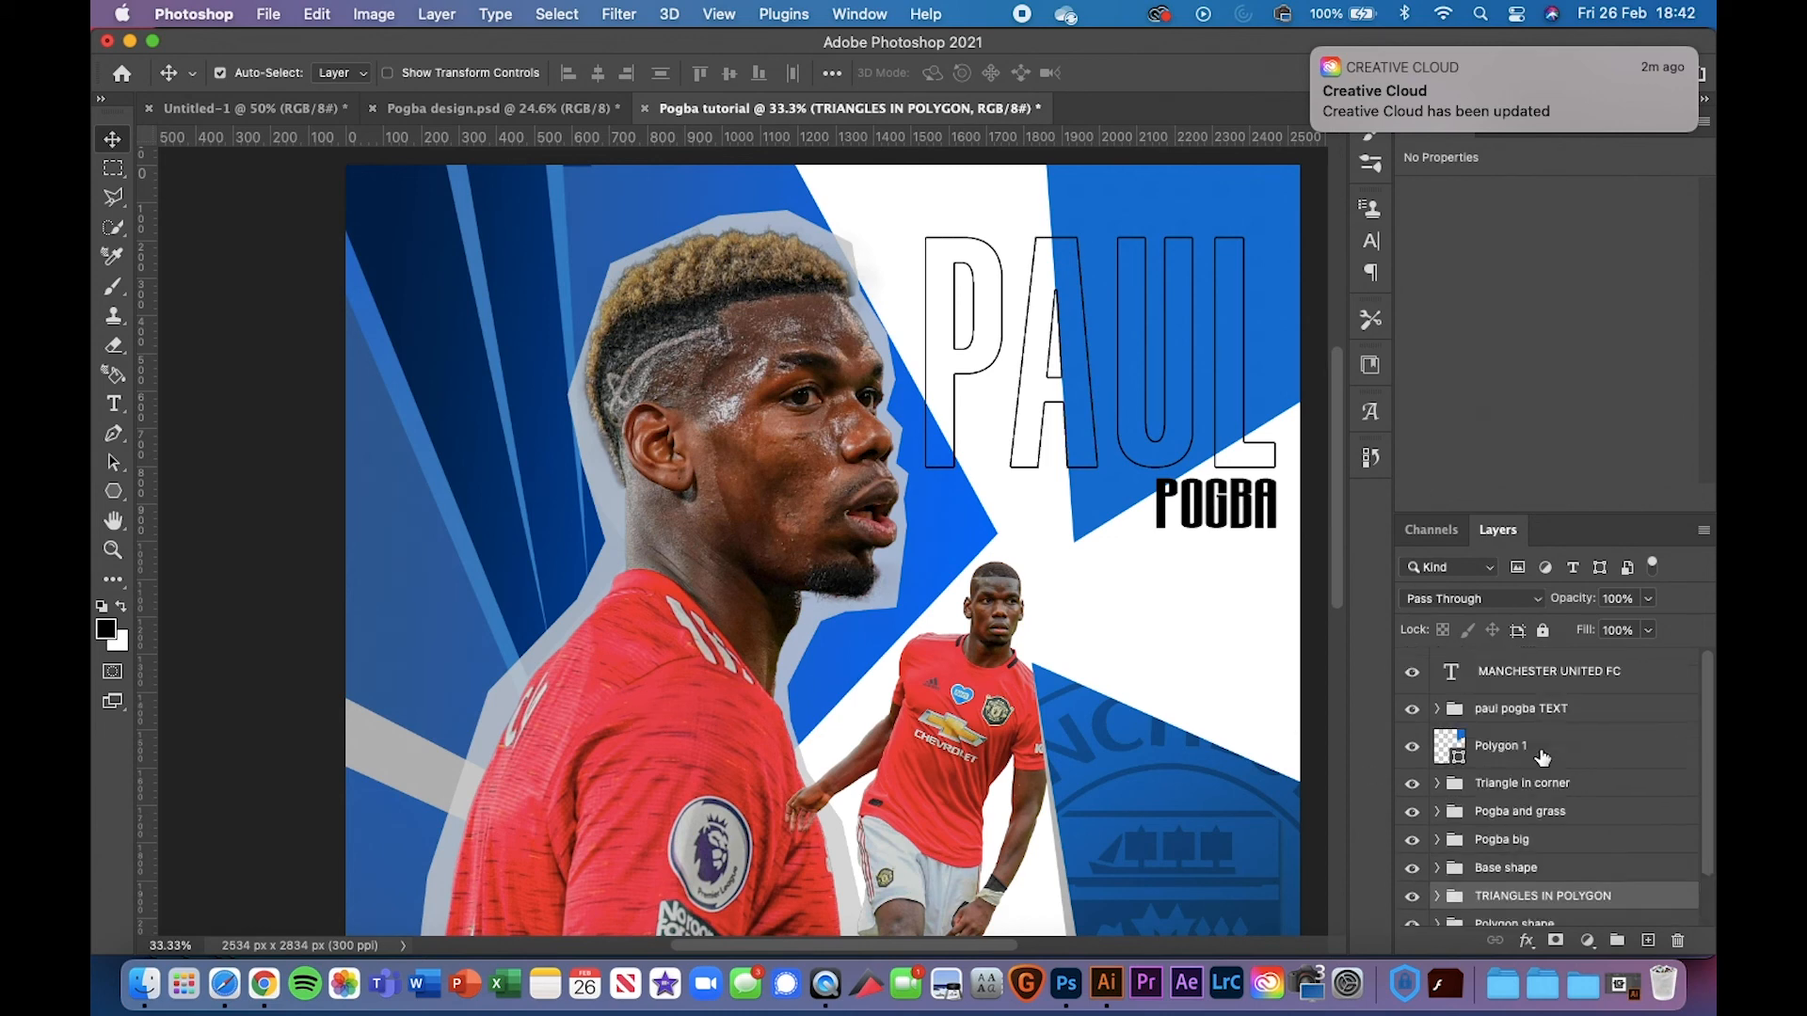
{"action": "left_click", "coordinate": [1534, 715]}
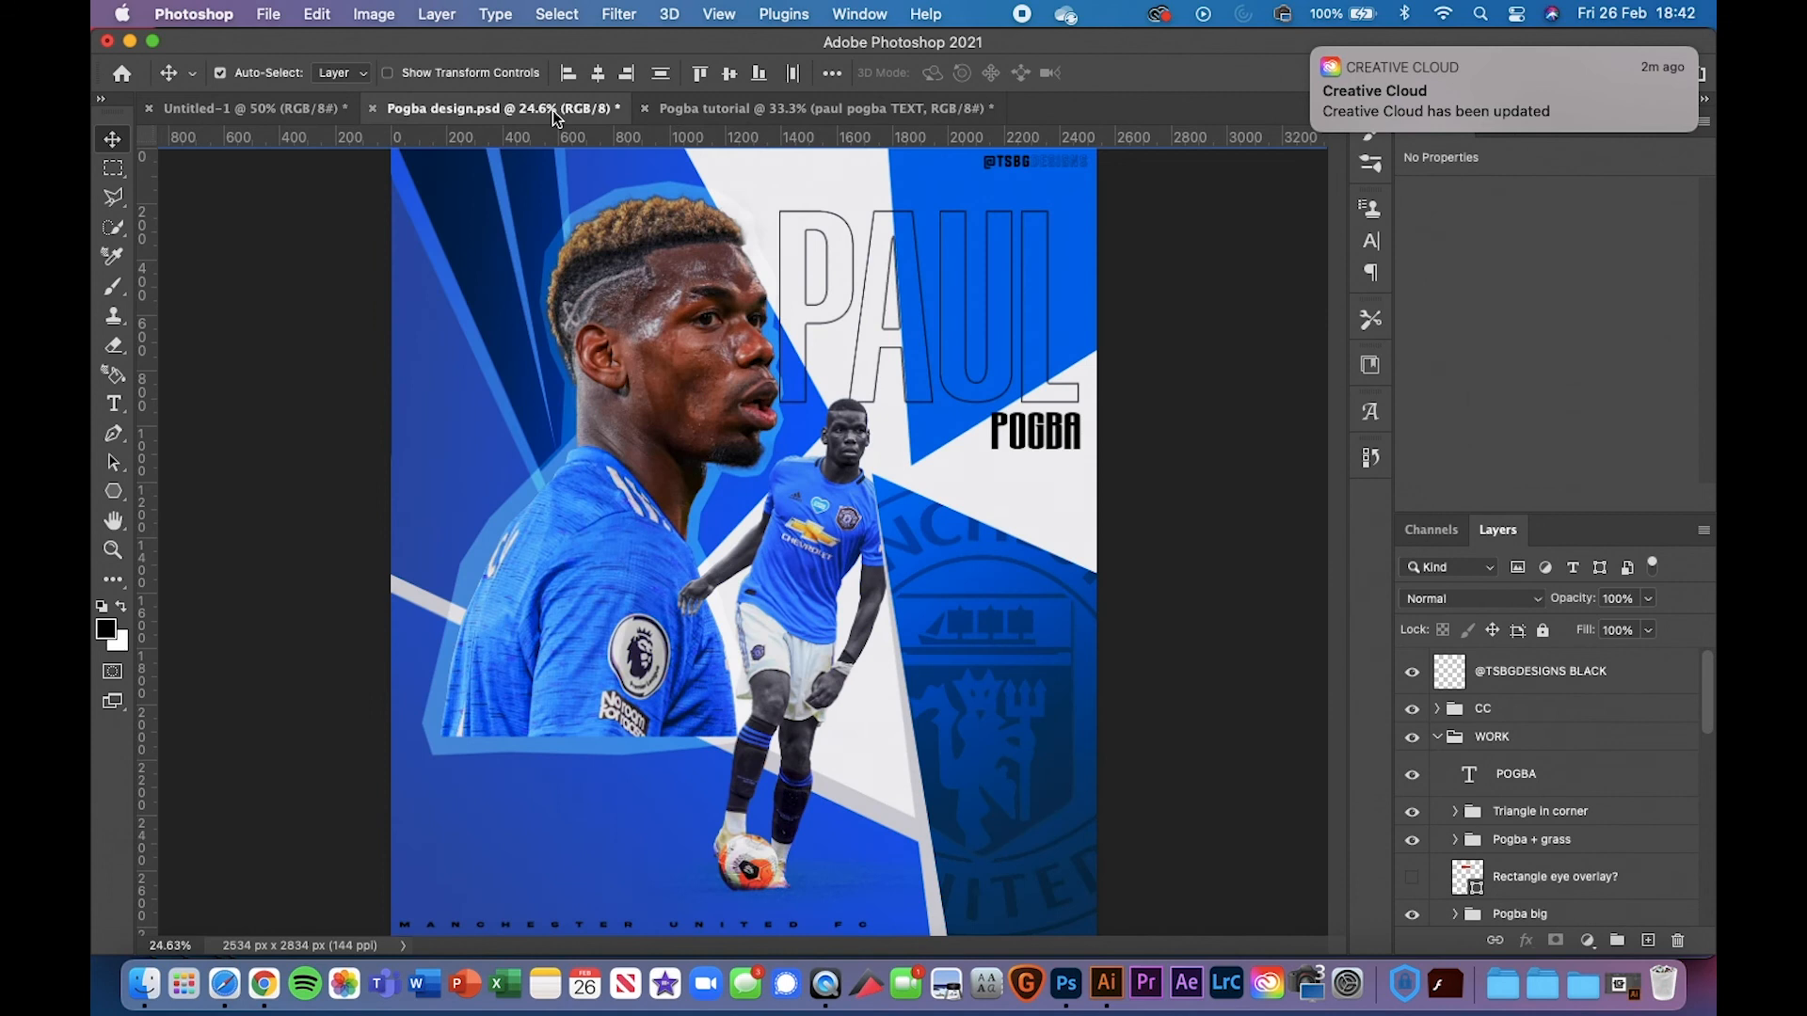
{"action": "left_click", "coordinate": [552, 110]}
{"action": "scroll", "coordinate": [1472, 788], "scroll_direction": "down", "scroll_amount": 3}
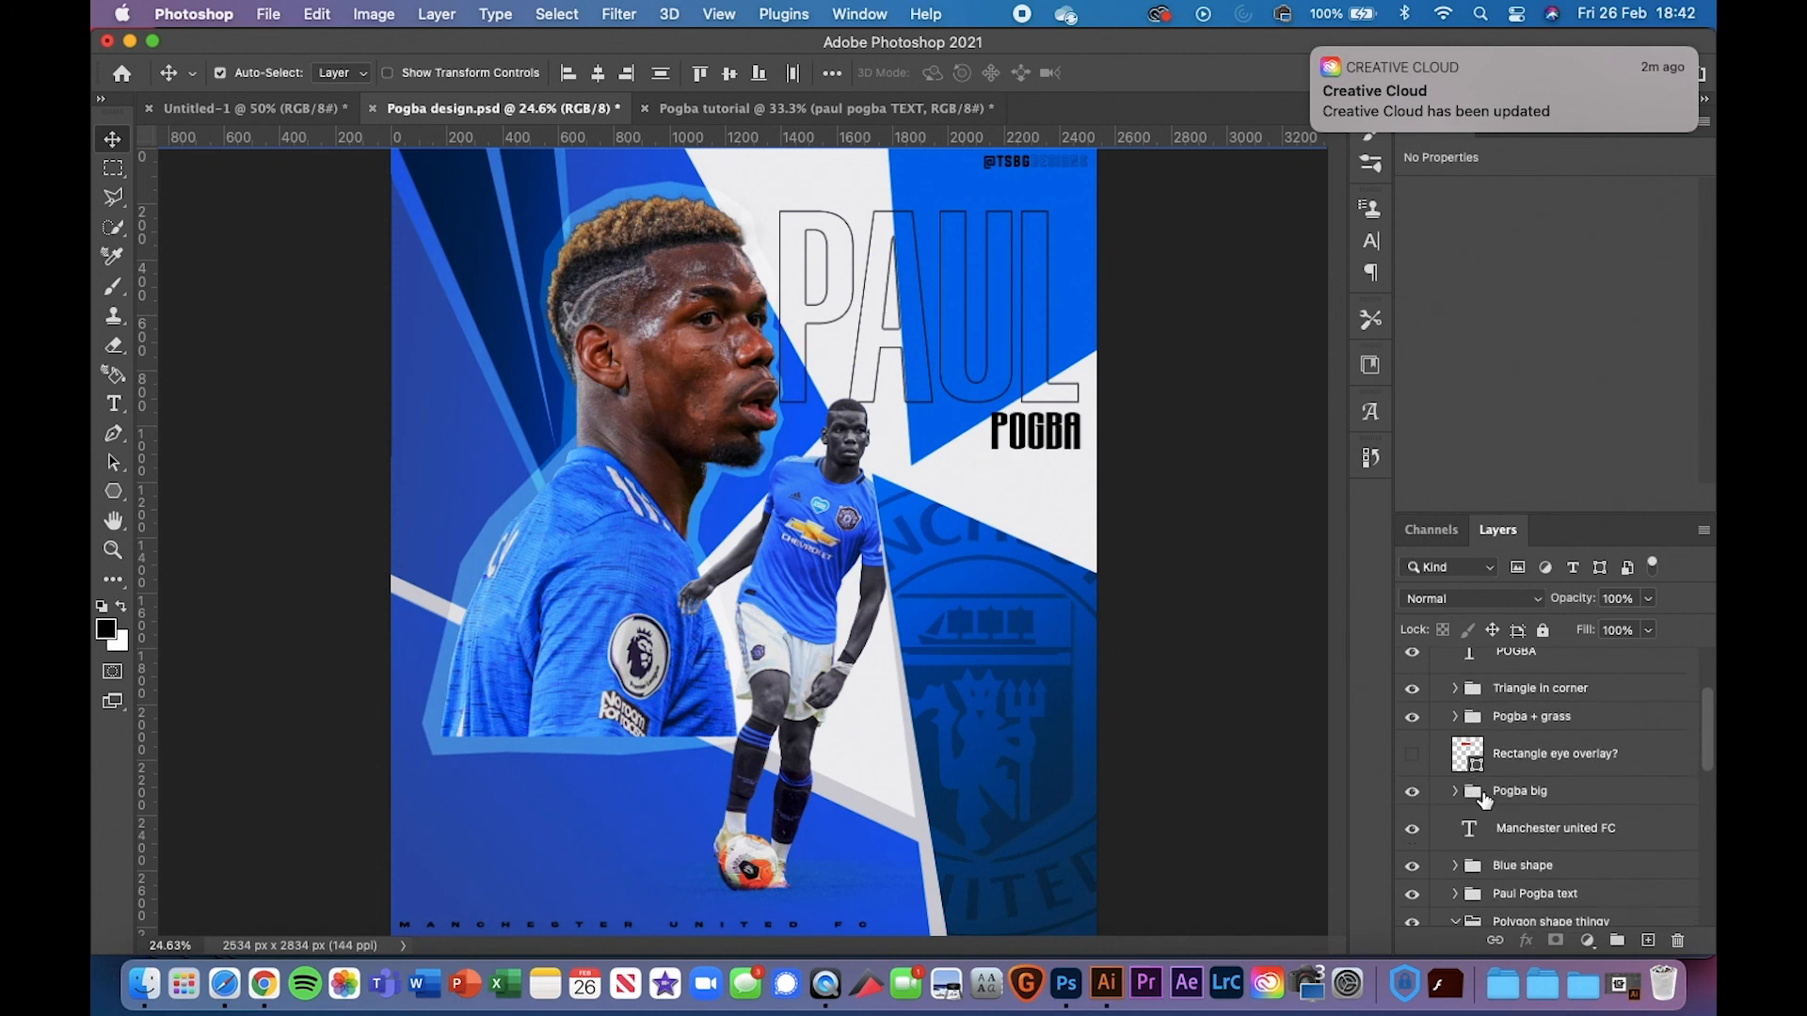
{"action": "left_click", "coordinate": [1455, 791]}
{"action": "scroll", "coordinate": [1612, 870], "scroll_direction": "down", "scroll_amount": 1}
{"action": "scroll", "coordinate": [1612, 871], "scroll_direction": "down", "scroll_amount": 1}
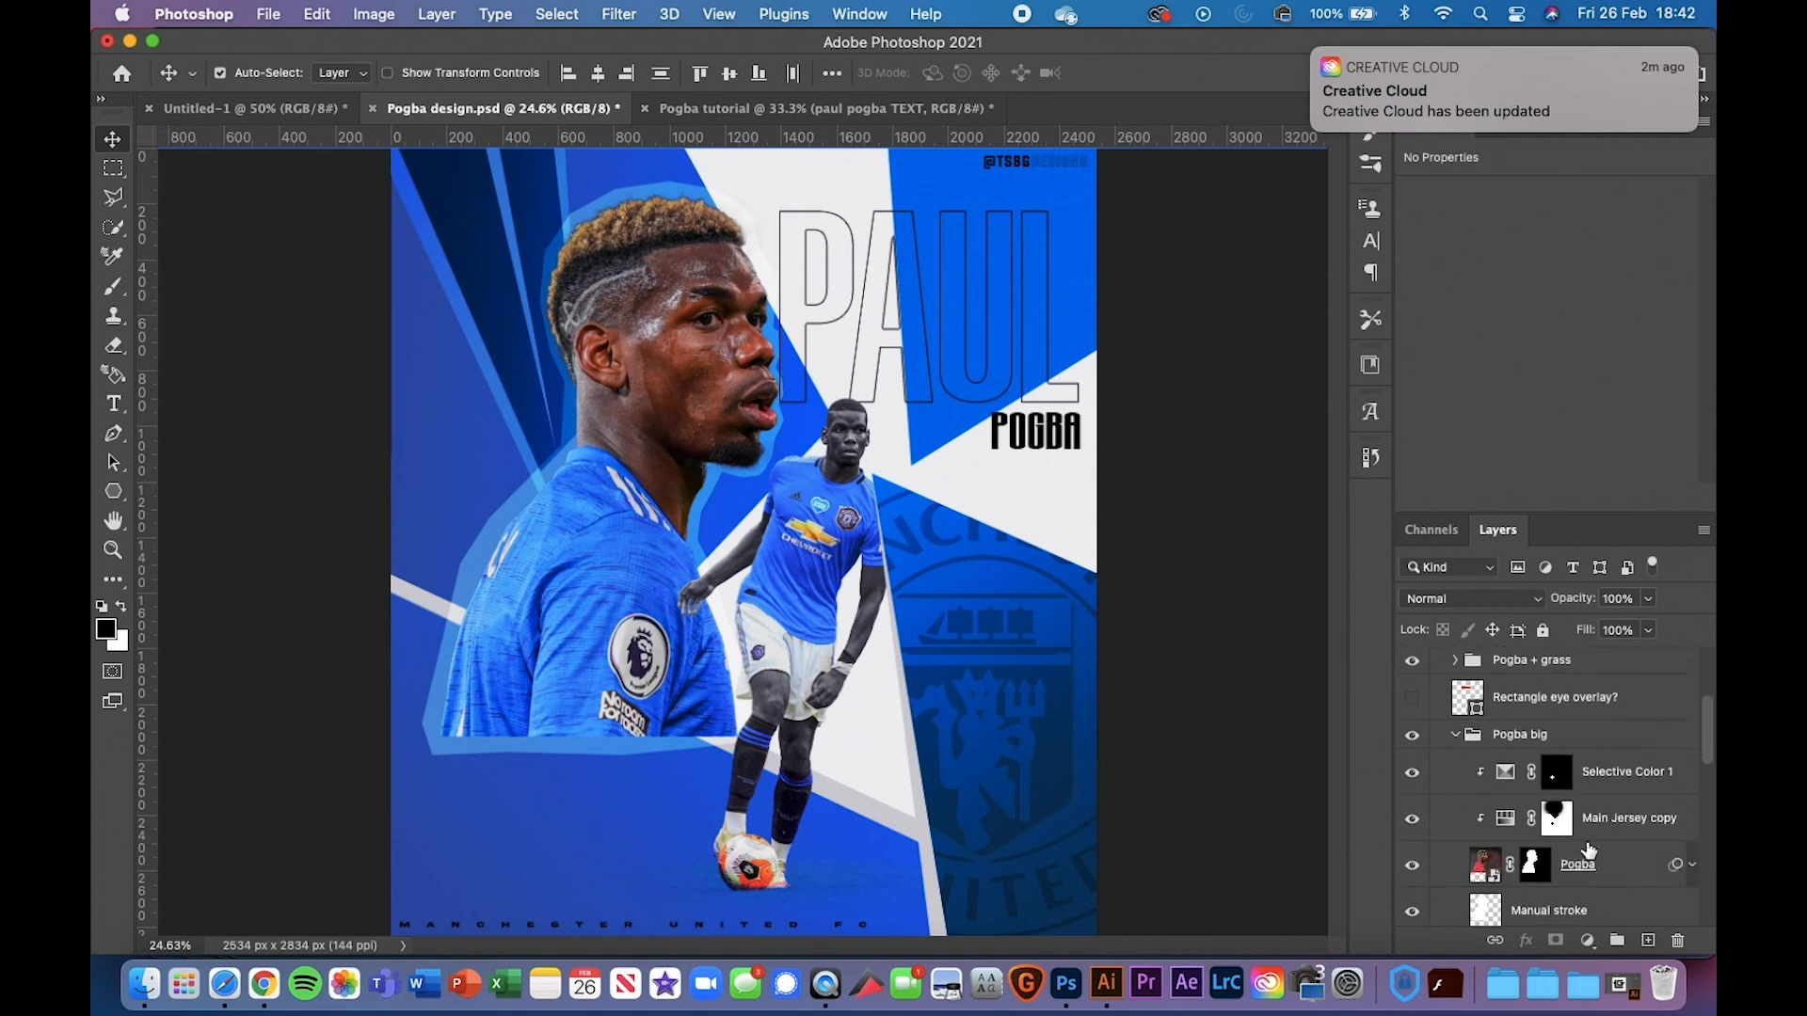
{"action": "left_click", "coordinate": [1413, 820]}
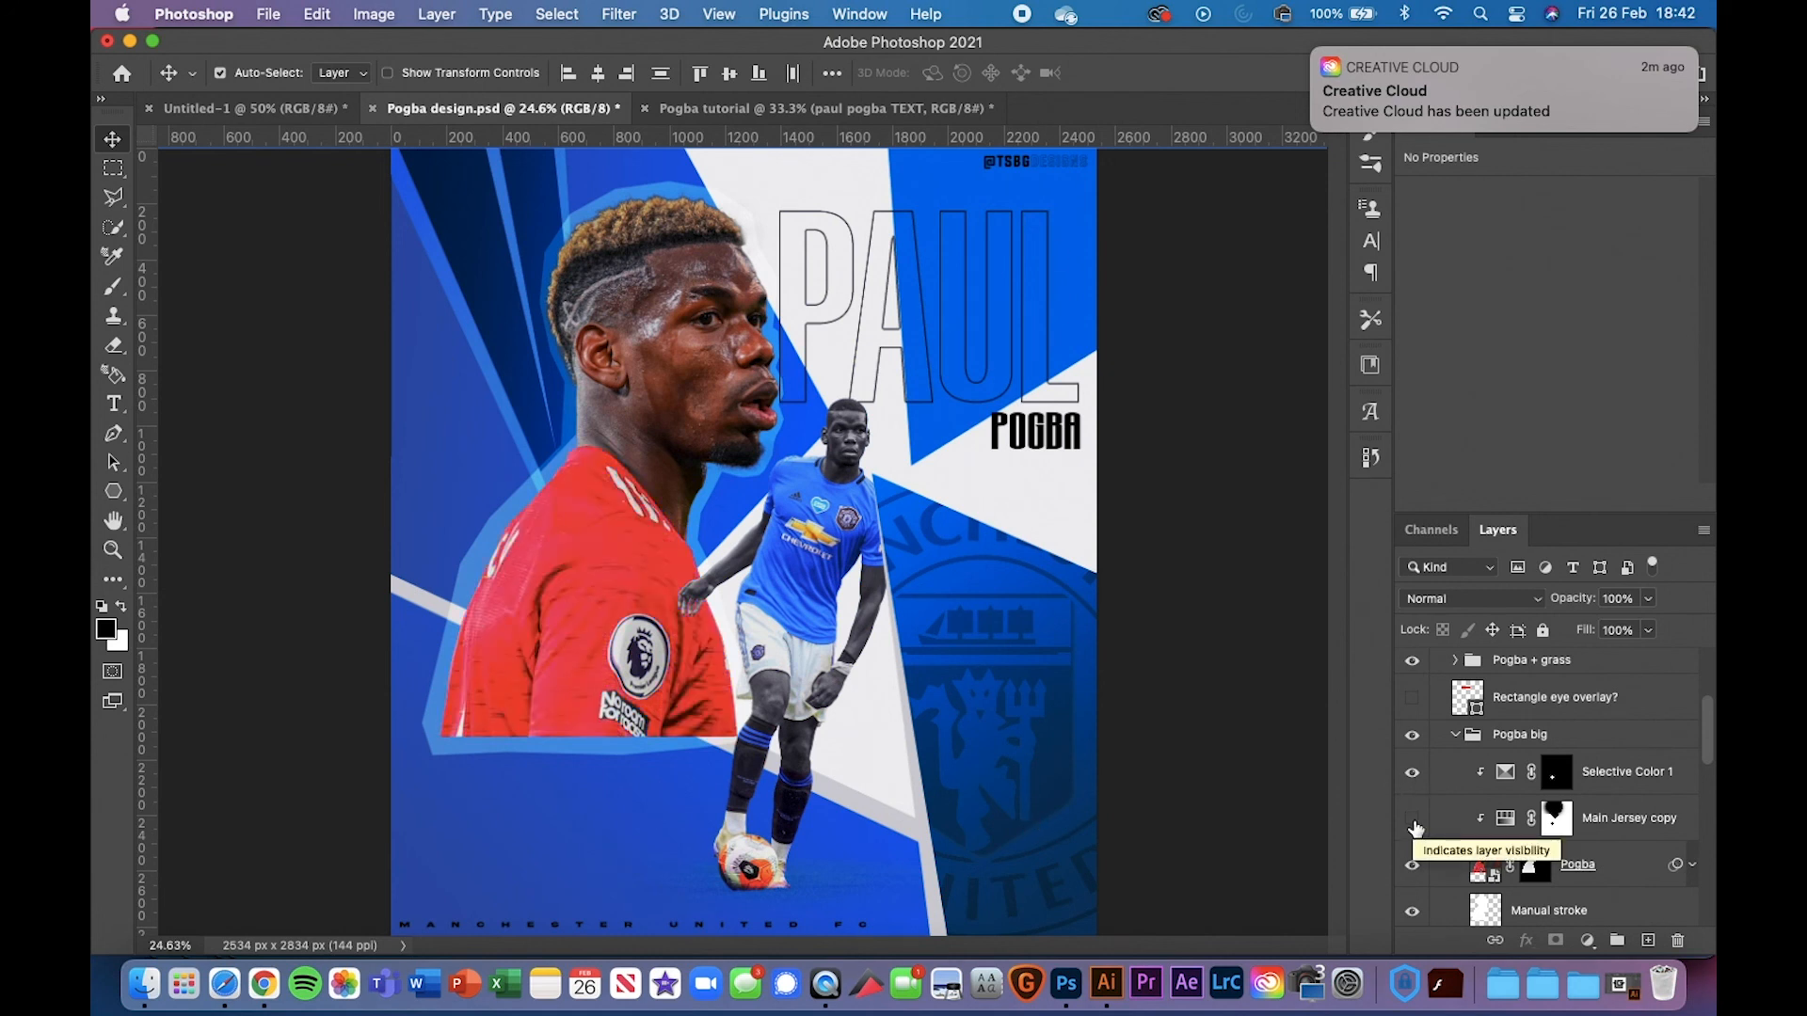
{"action": "left_click", "coordinate": [1413, 821]}
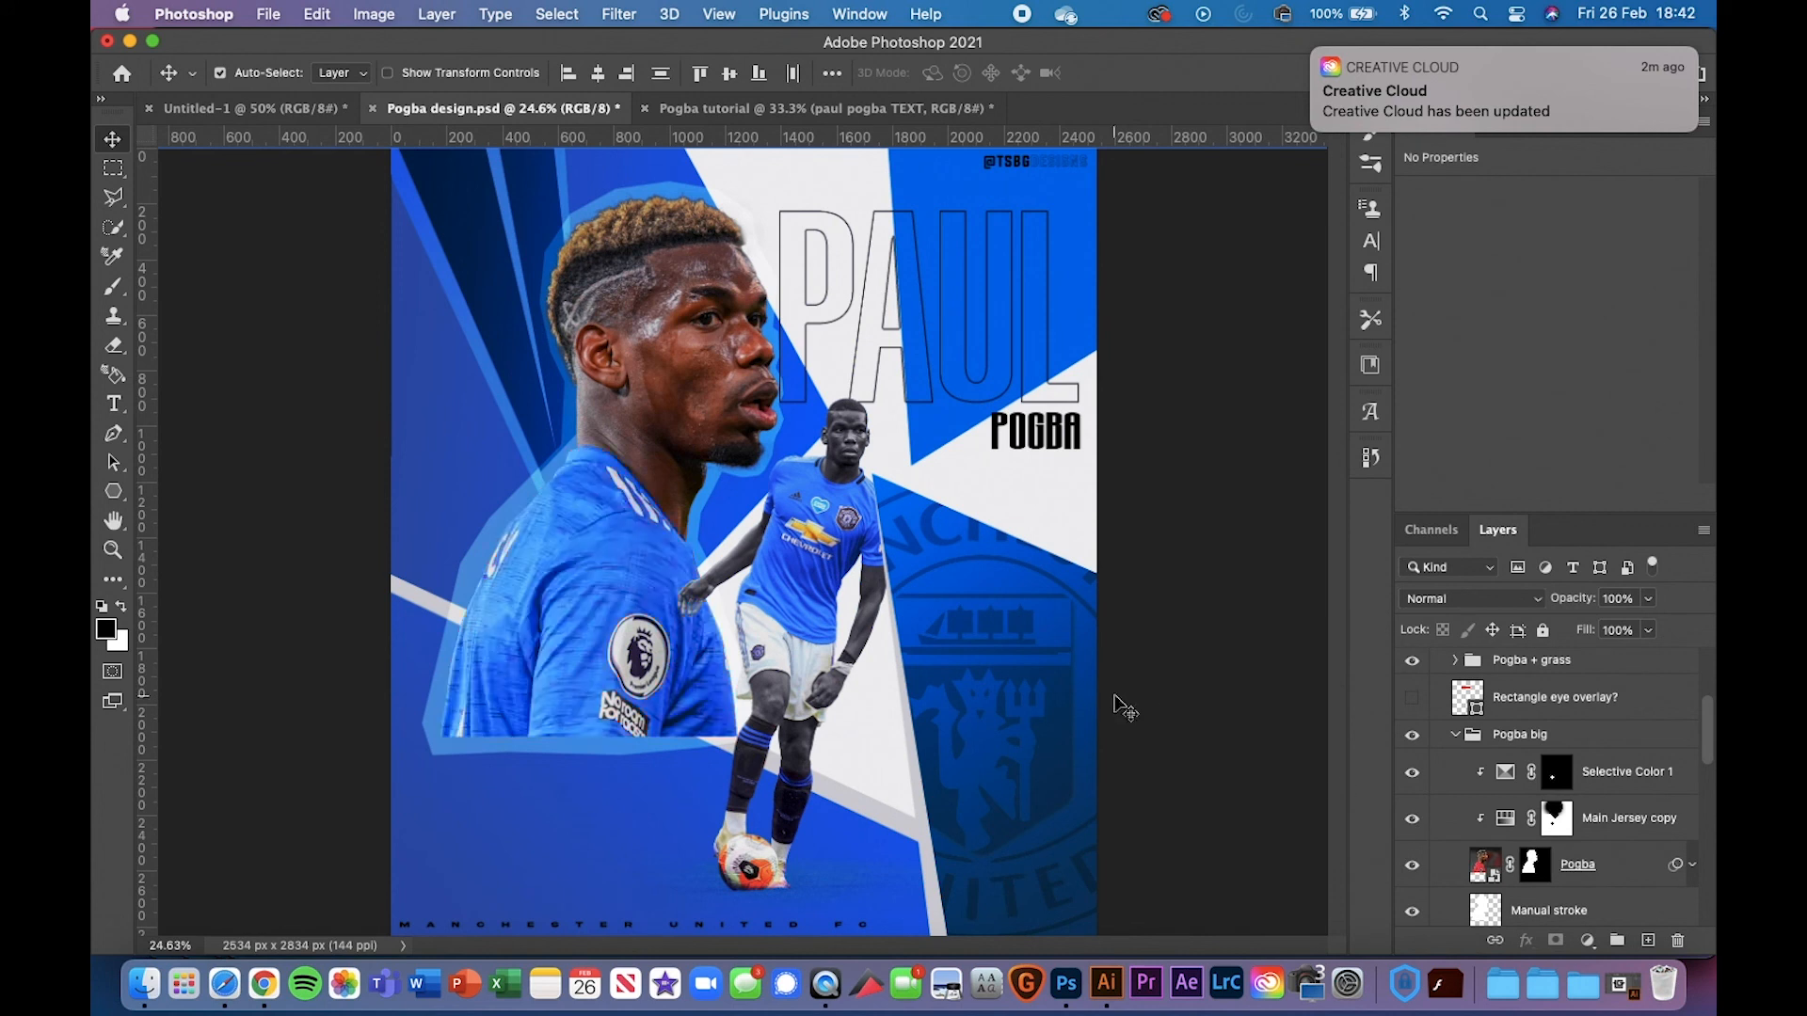
Inspect the reference's Polygon shape thingy and Paul Pogba text groups
{"action": "scroll", "coordinate": [1454, 788], "scroll_direction": "down", "scroll_amount": 5}
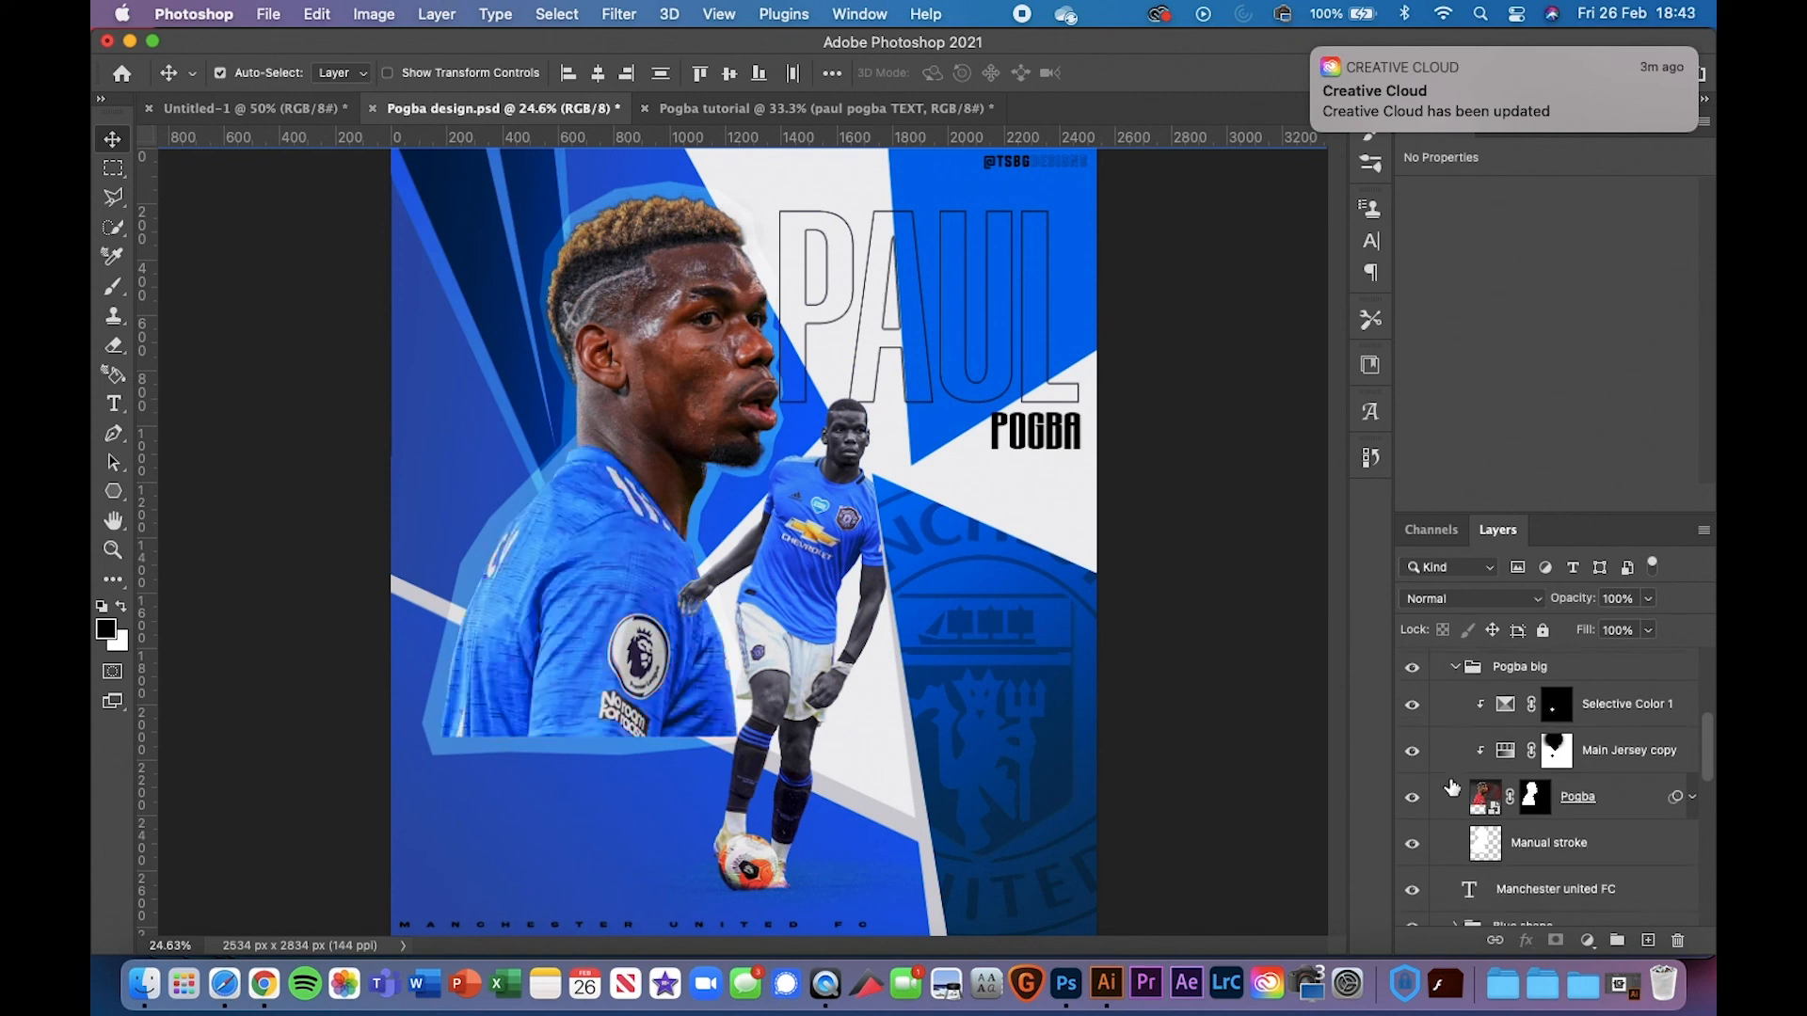
{"action": "scroll", "coordinate": [1452, 787], "scroll_direction": "up", "scroll_amount": 1}
{"action": "scroll", "coordinate": [1453, 787], "scroll_direction": "down", "scroll_amount": 1}
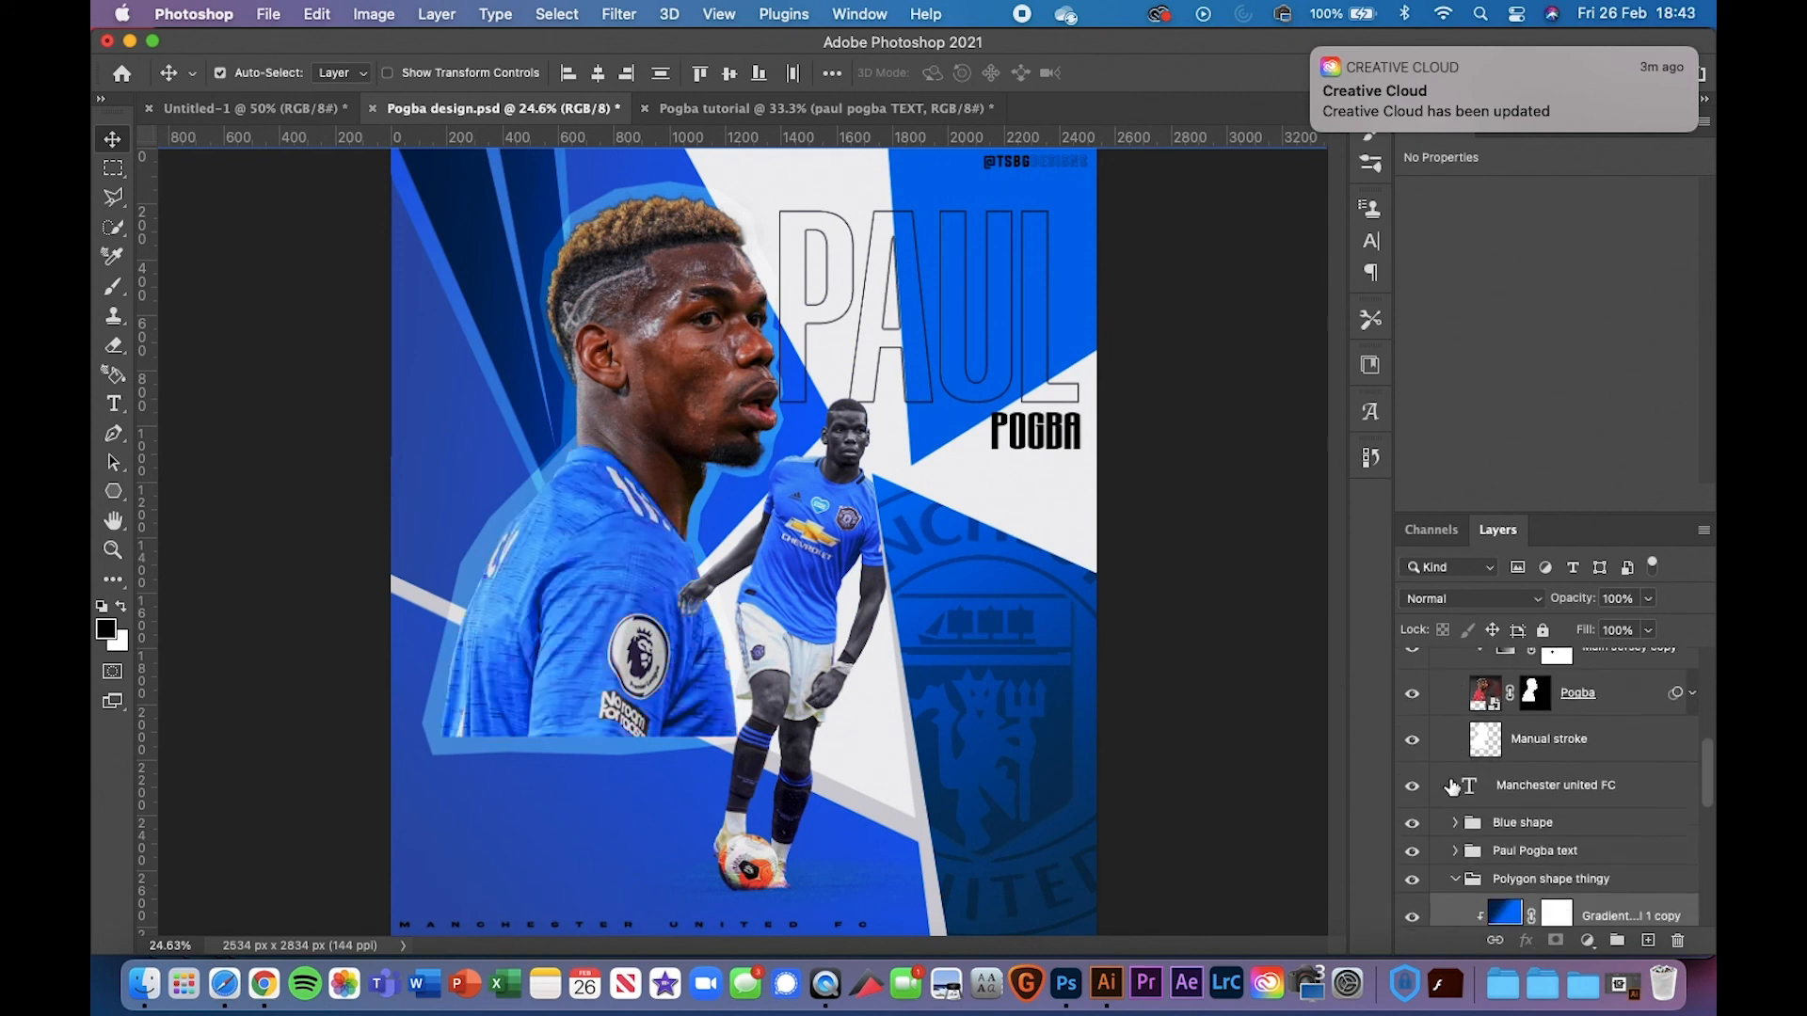
{"action": "left_click", "coordinate": [1455, 880]}
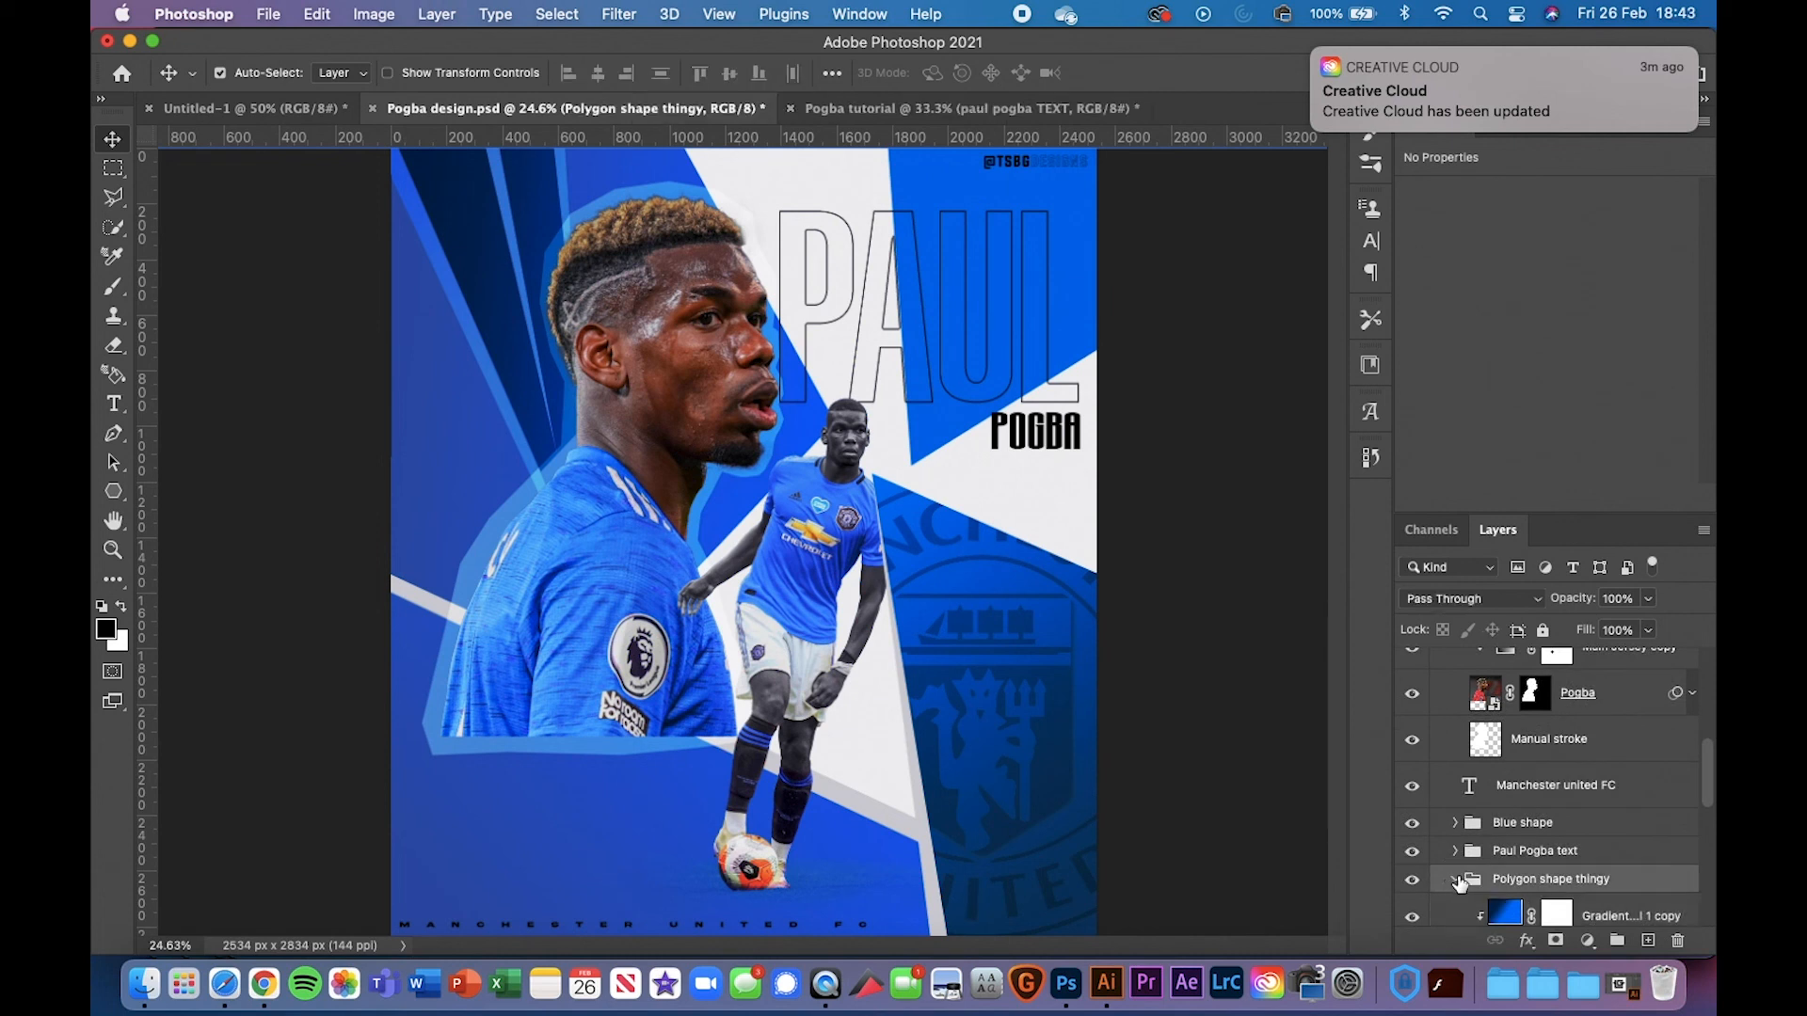
{"action": "left_click", "coordinate": [1458, 881]}
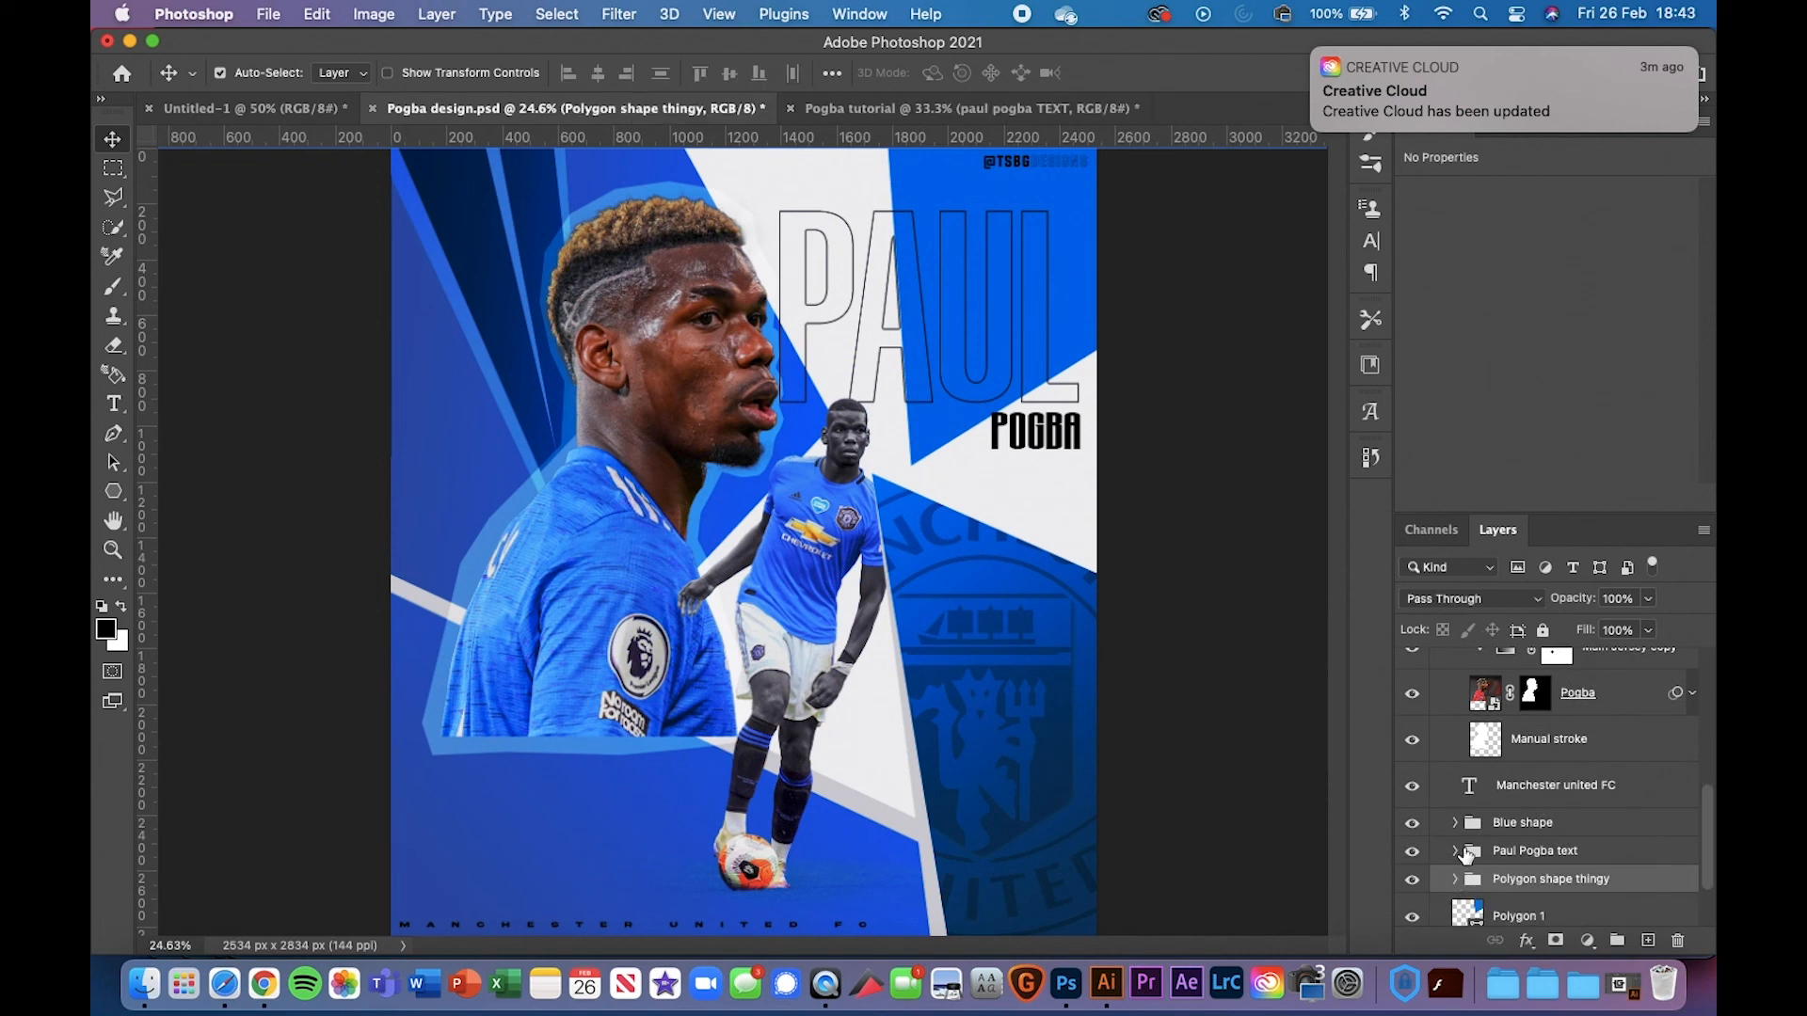
{"action": "left_click", "coordinate": [1455, 852]}
{"action": "left_click", "coordinate": [1455, 852]}
Compare the red jersey against Selective Color 1's blue recolouring, leaving it on
{"action": "scroll", "coordinate": [1458, 854], "scroll_direction": "up", "scroll_amount": 5}
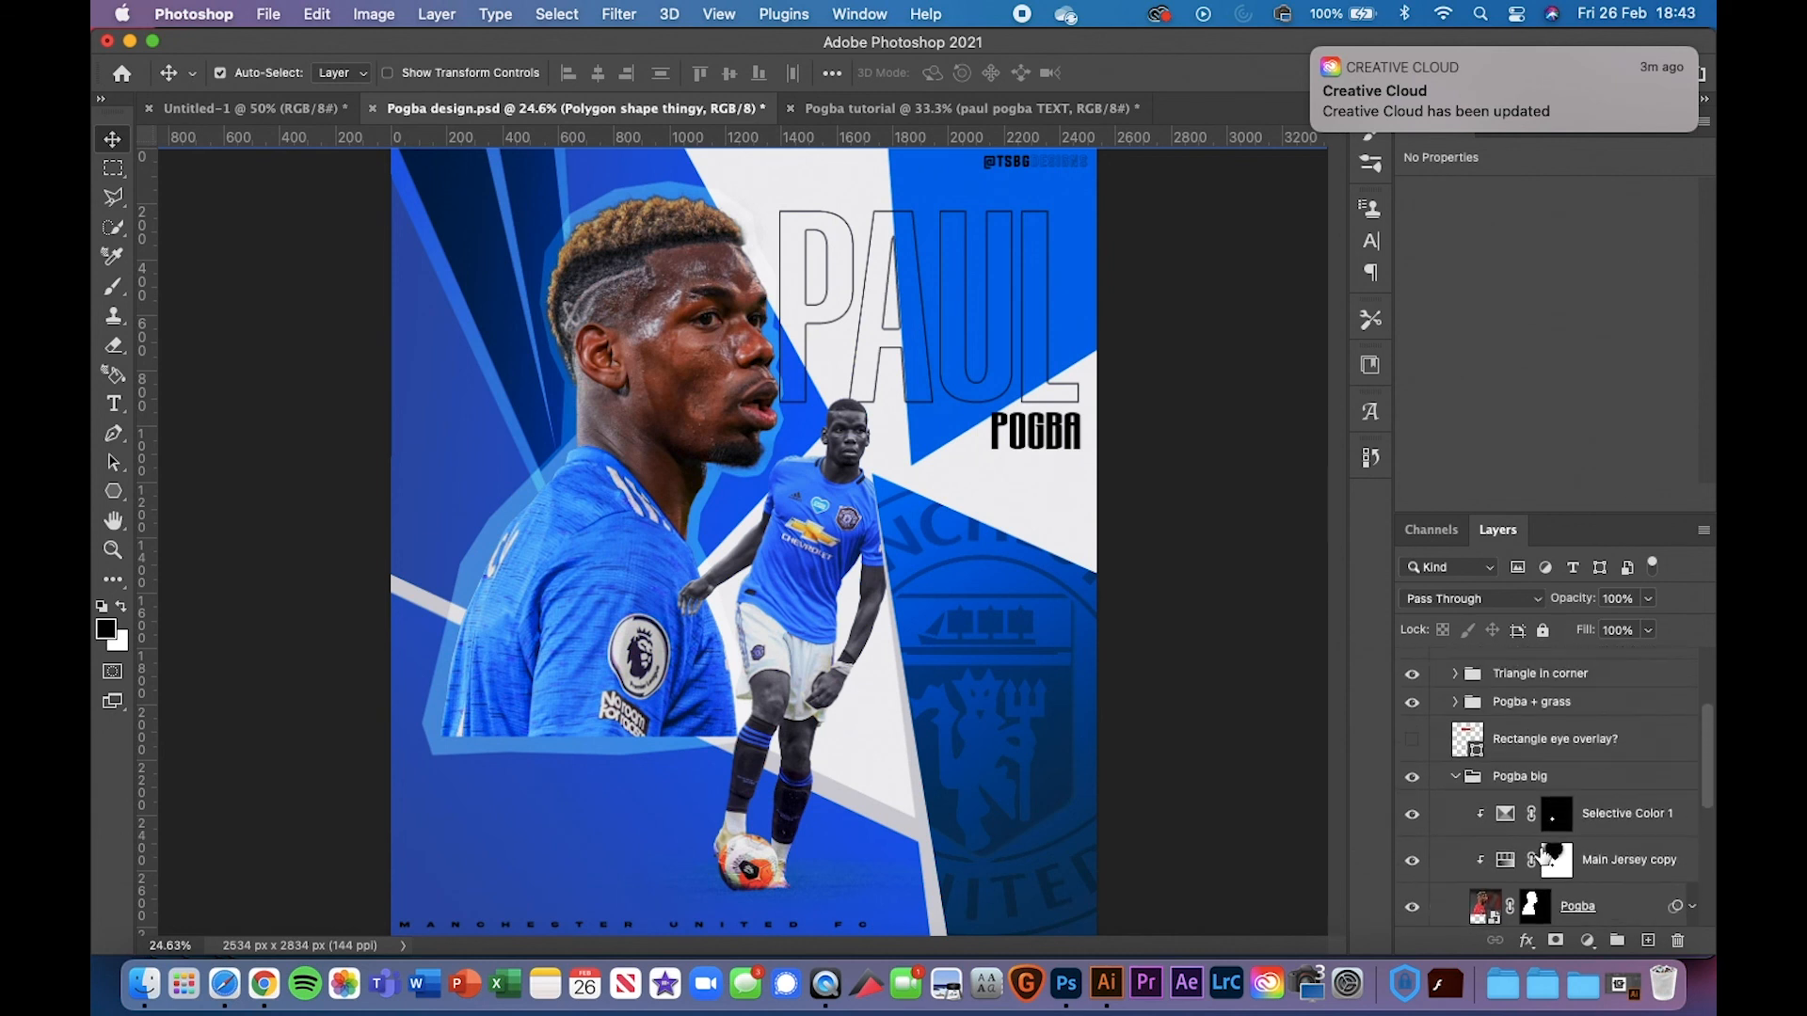
{"action": "left_click", "coordinate": [1455, 777]}
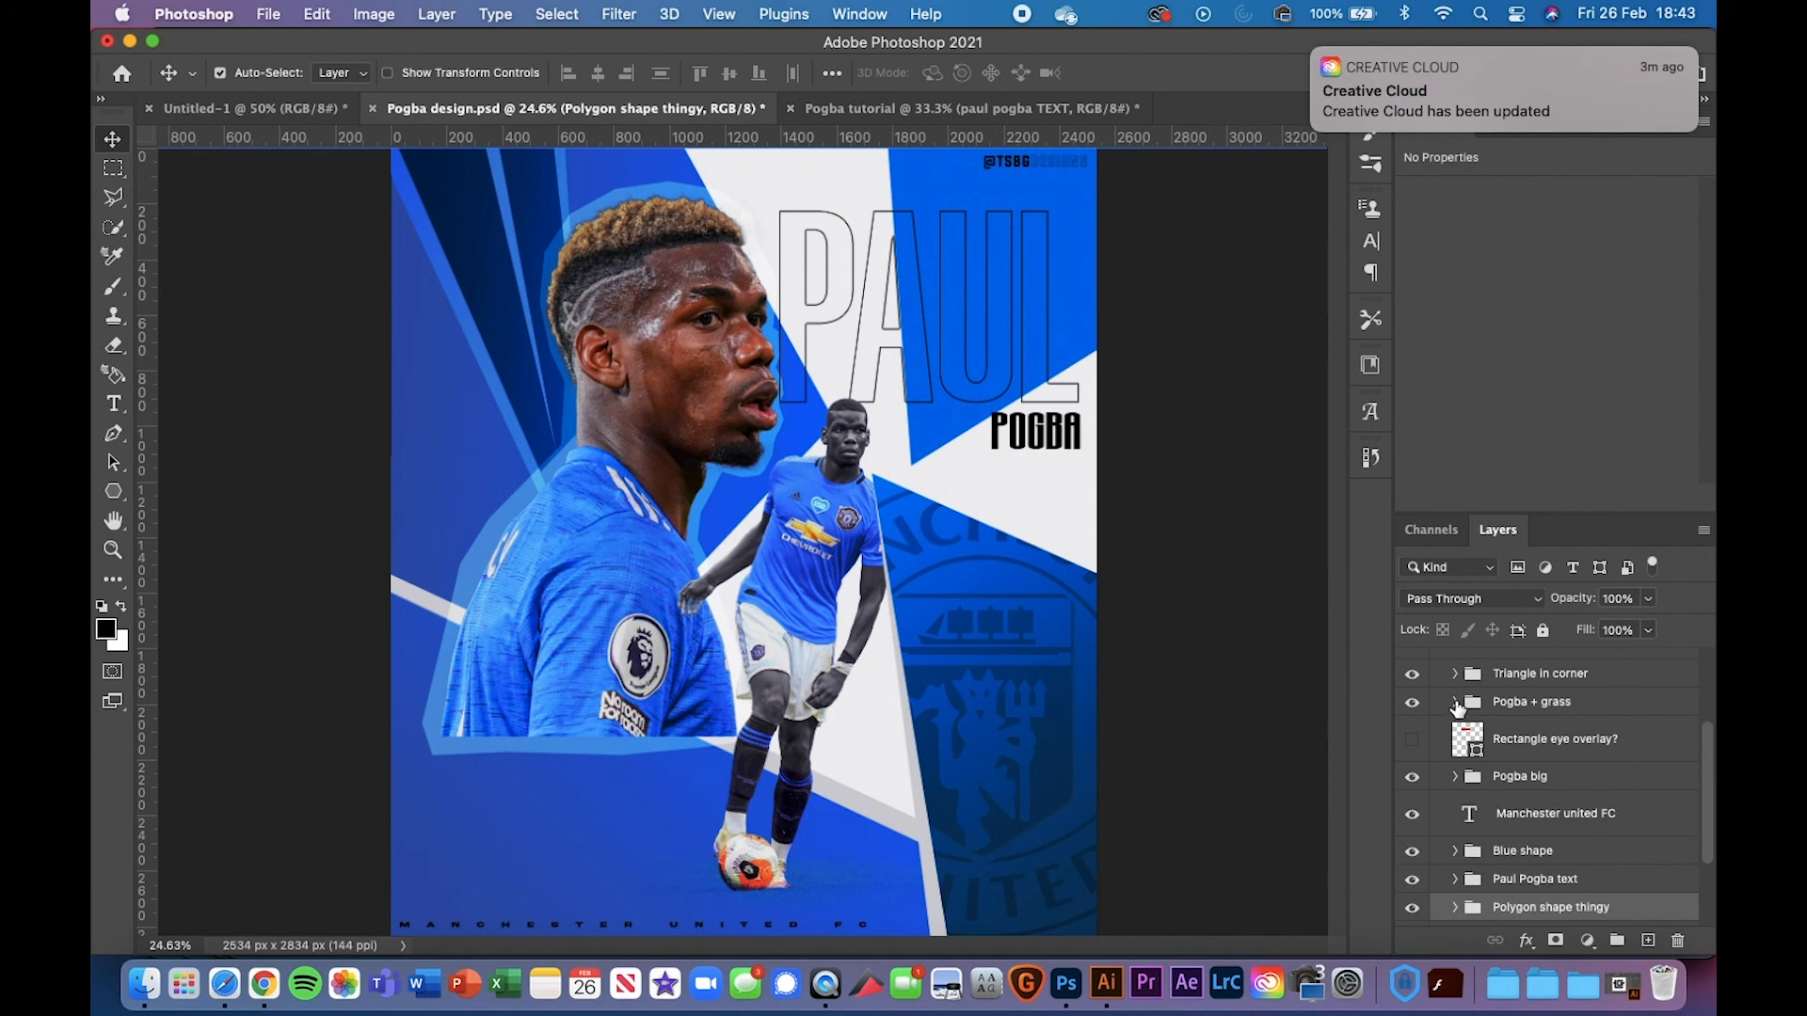
{"action": "left_click", "coordinate": [1455, 777]}
{"action": "scroll", "coordinate": [1445, 824], "scroll_direction": "down", "scroll_amount": 1}
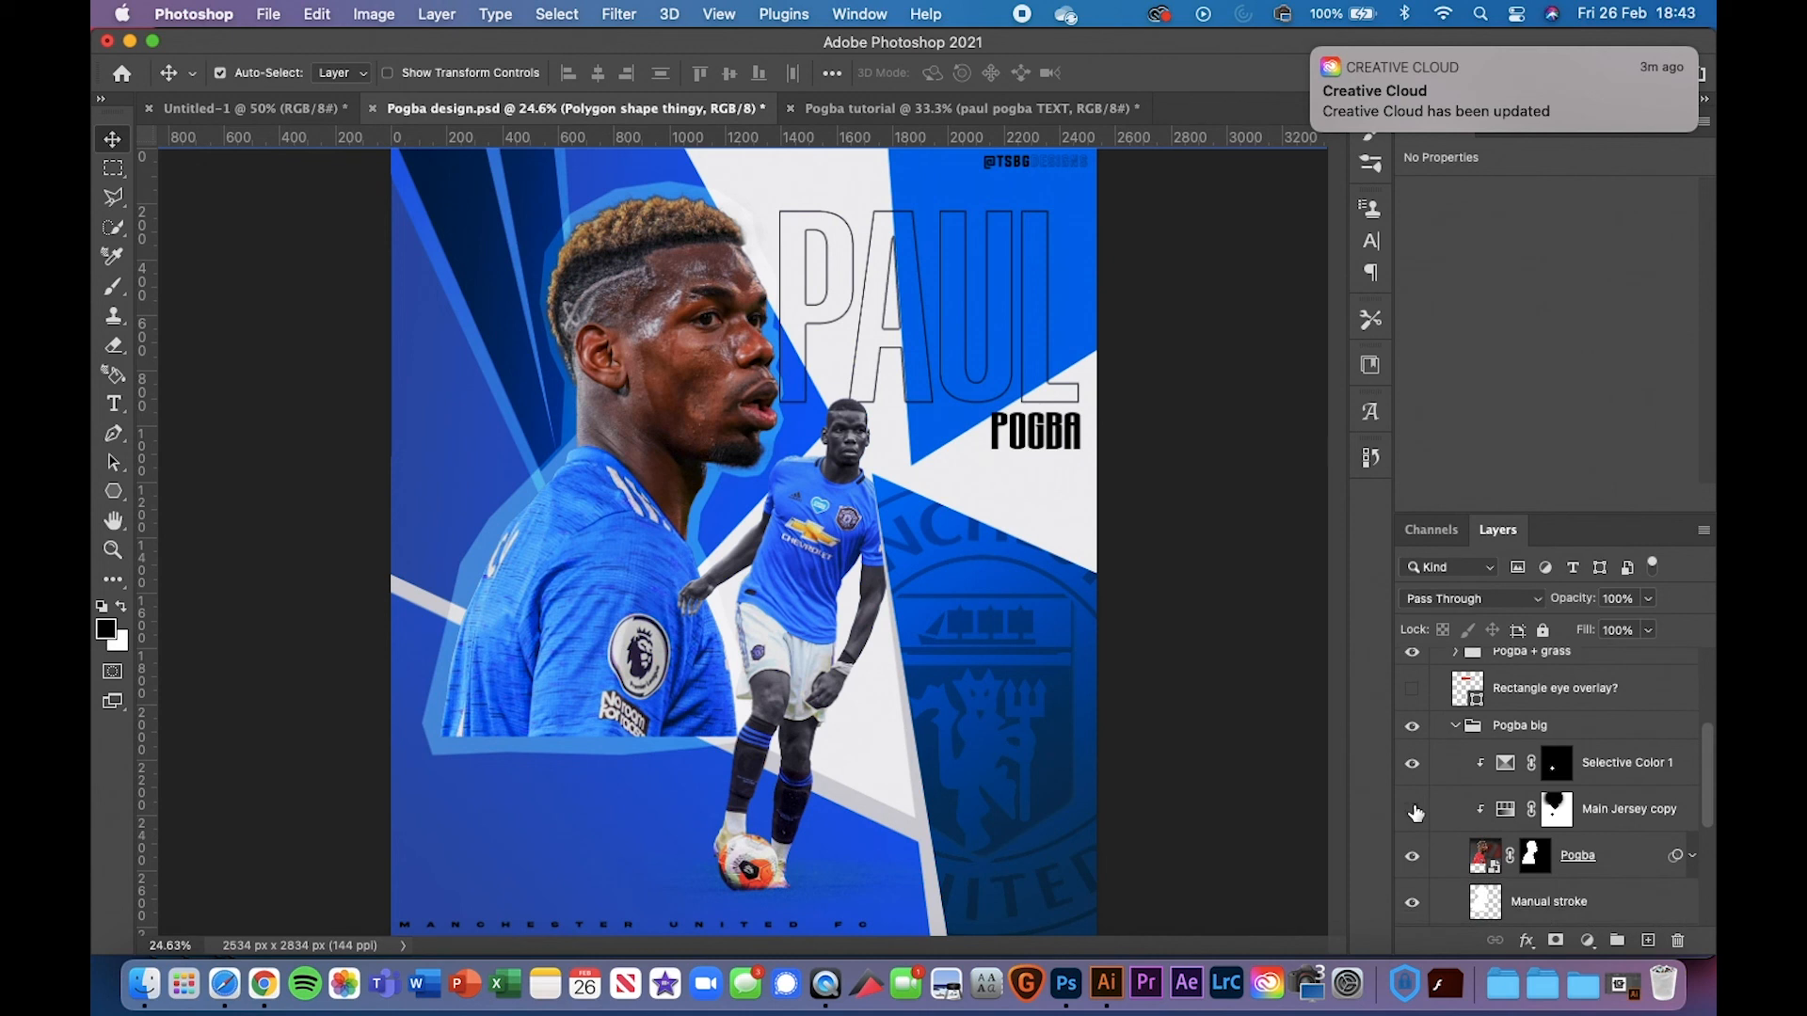
{"action": "left_click", "coordinate": [1413, 810]}
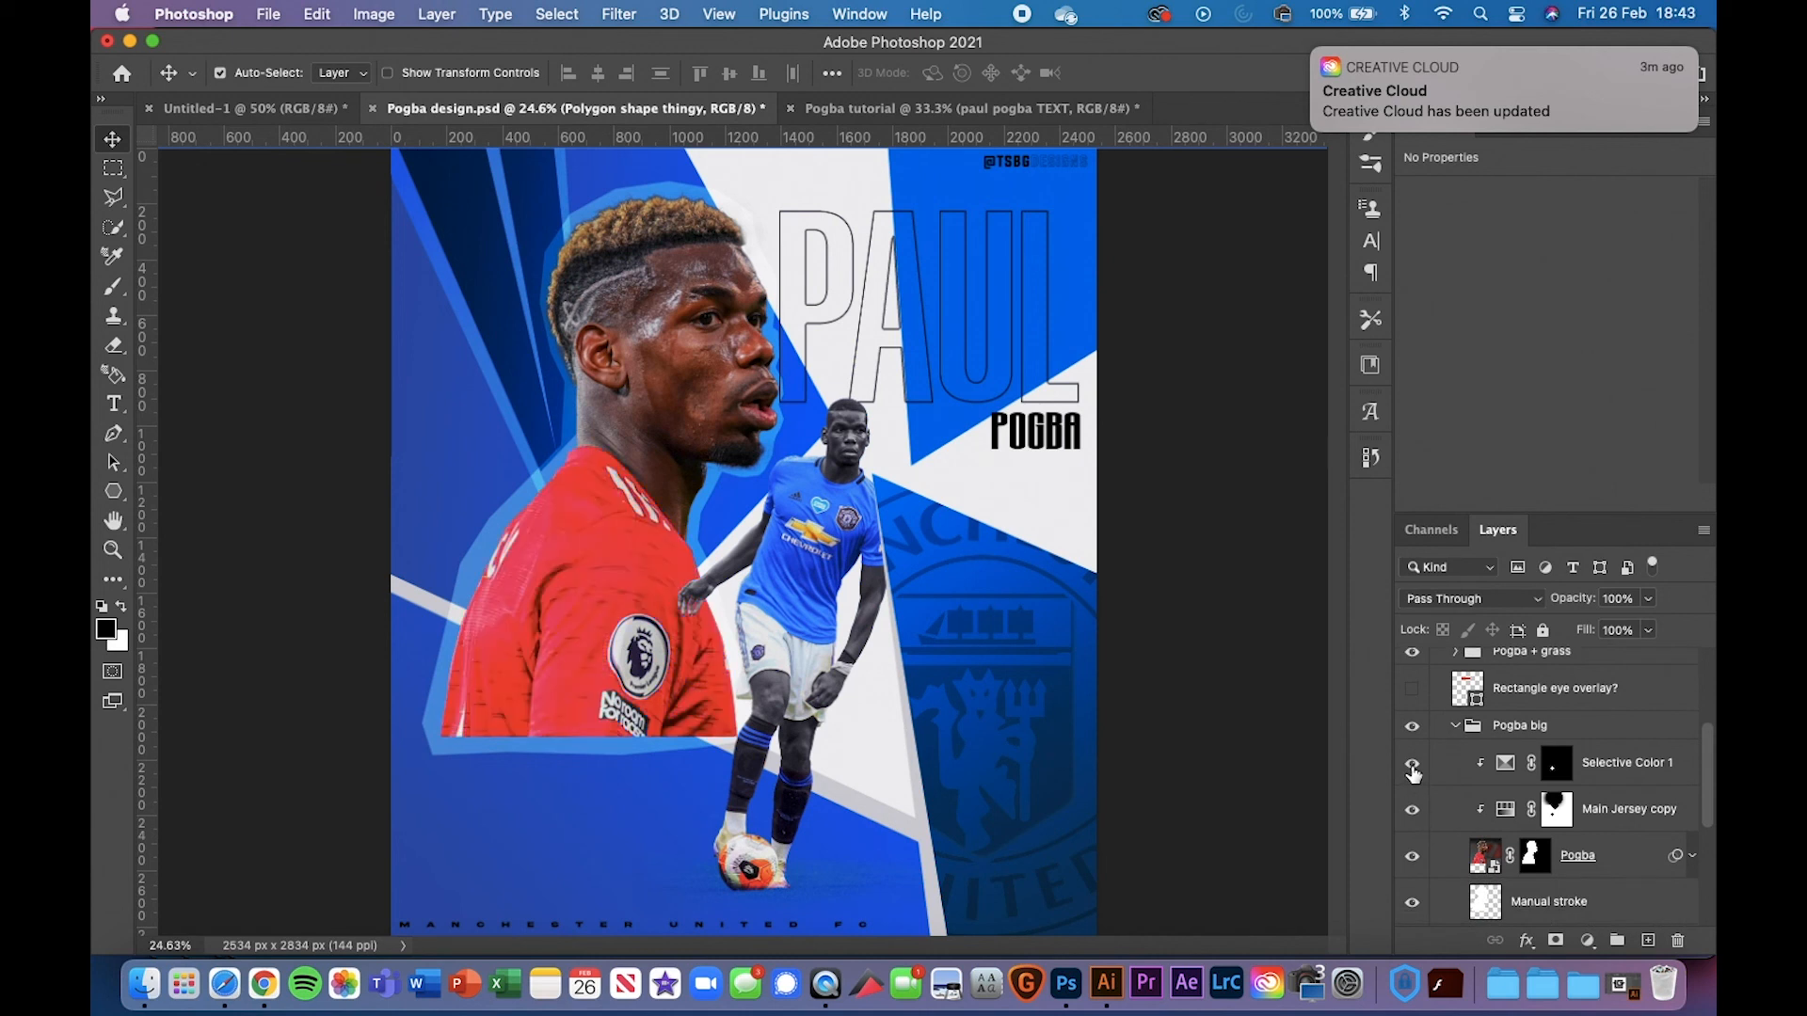
{"action": "left_click", "coordinate": [1413, 764]}
{"action": "left_click", "coordinate": [1413, 764]}
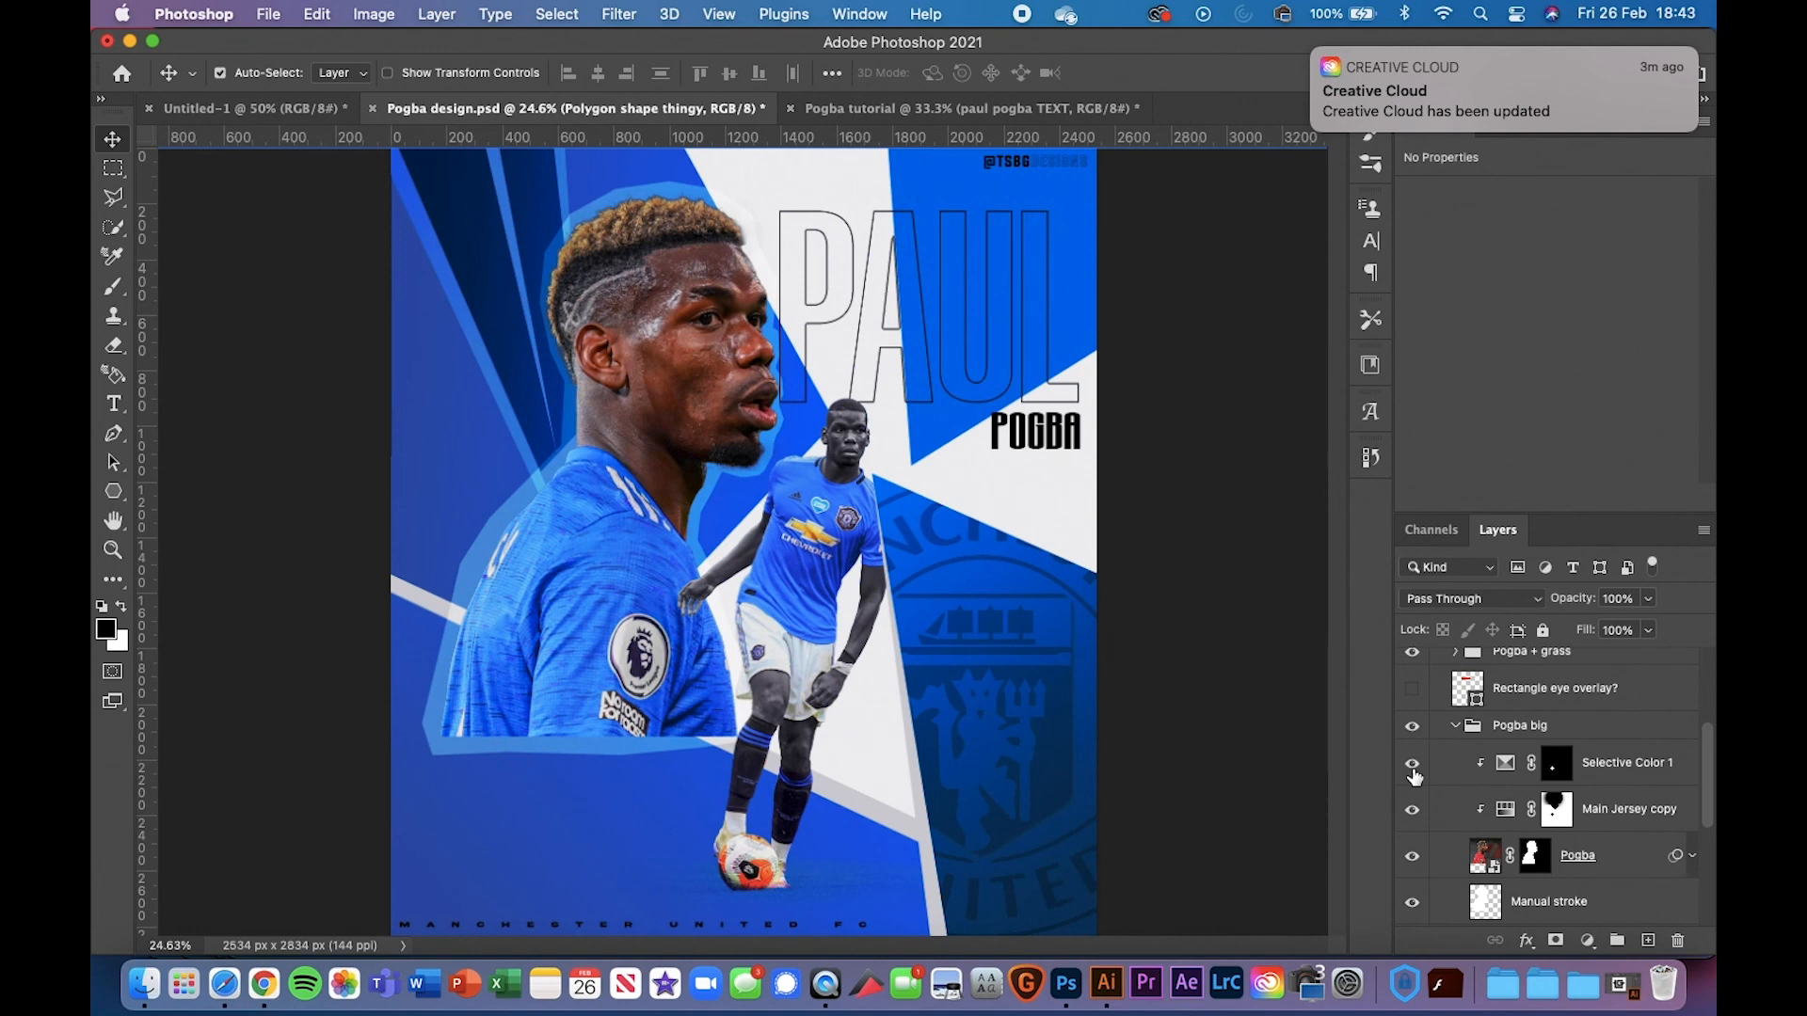
{"action": "key", "text": "super+minus"}
{"action": "key", "text": "super+minus"}
Remove the horizontal guide, collapse Pogba big and WORK, and expand the CC group
{"action": "key", "text": "super+plus"}
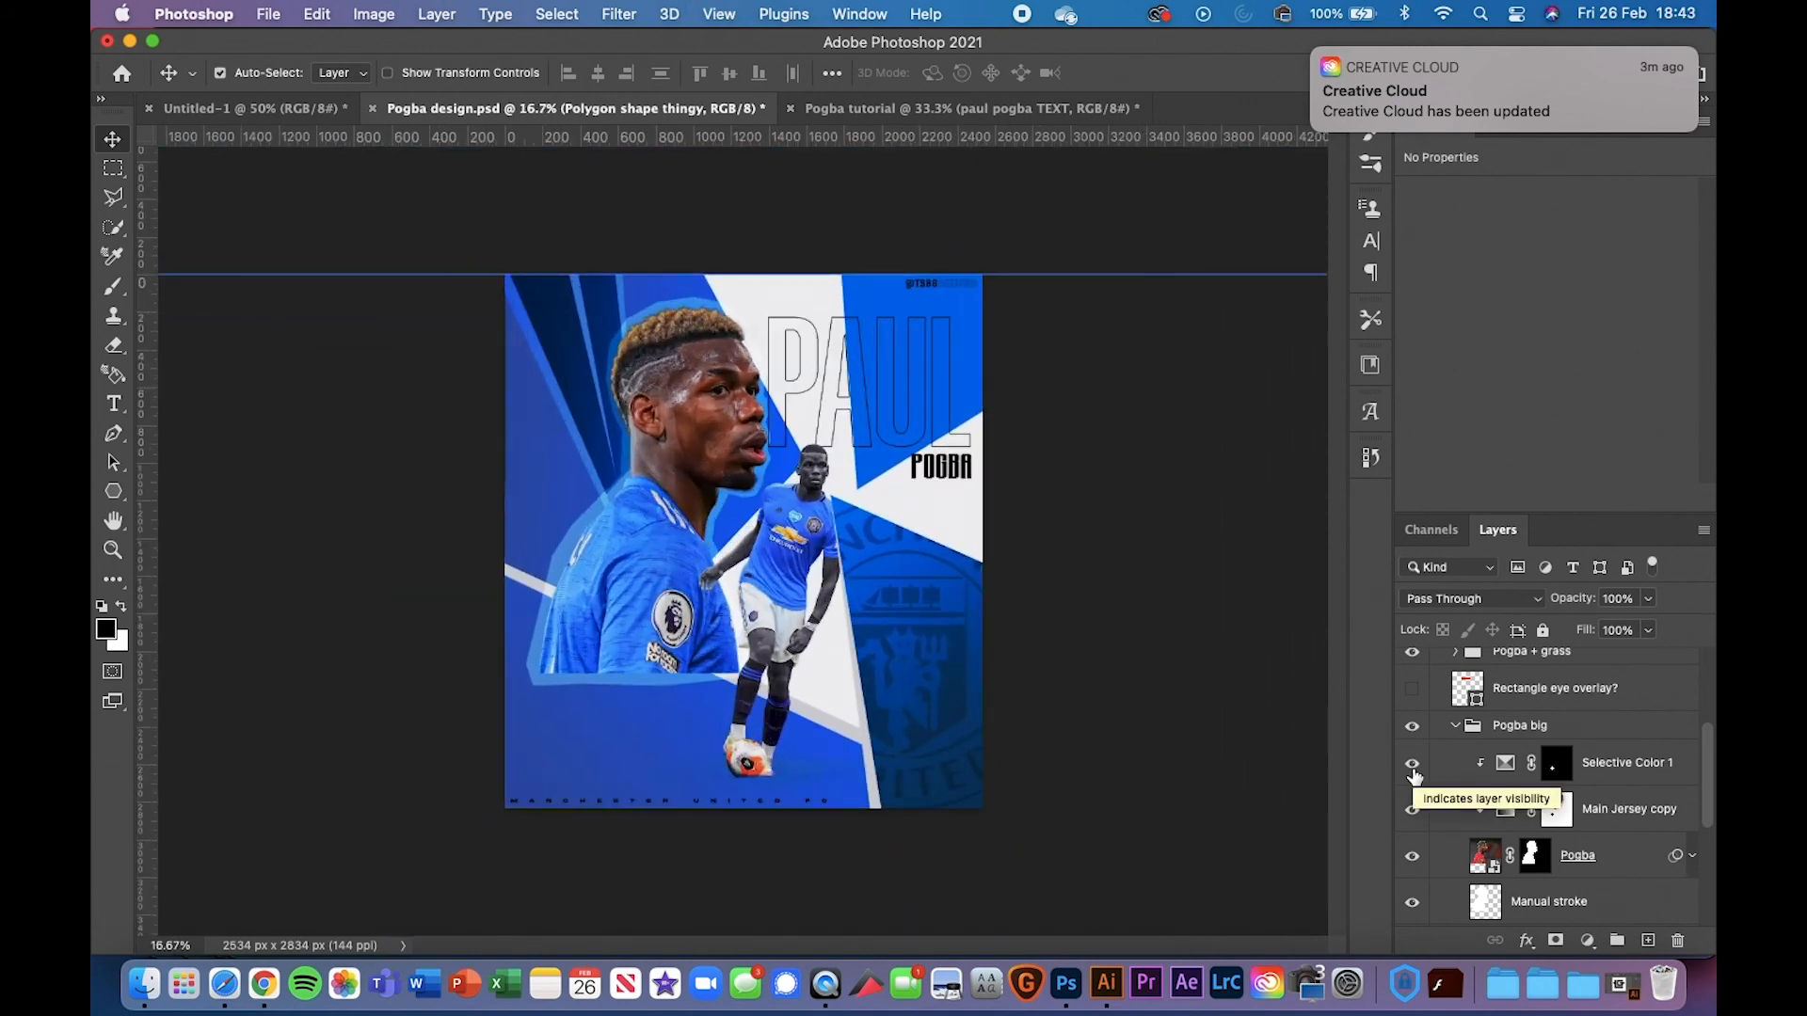
{"action": "left_click_drag", "start_coordinate": [1080, 274], "coordinate": [1033, 143]}
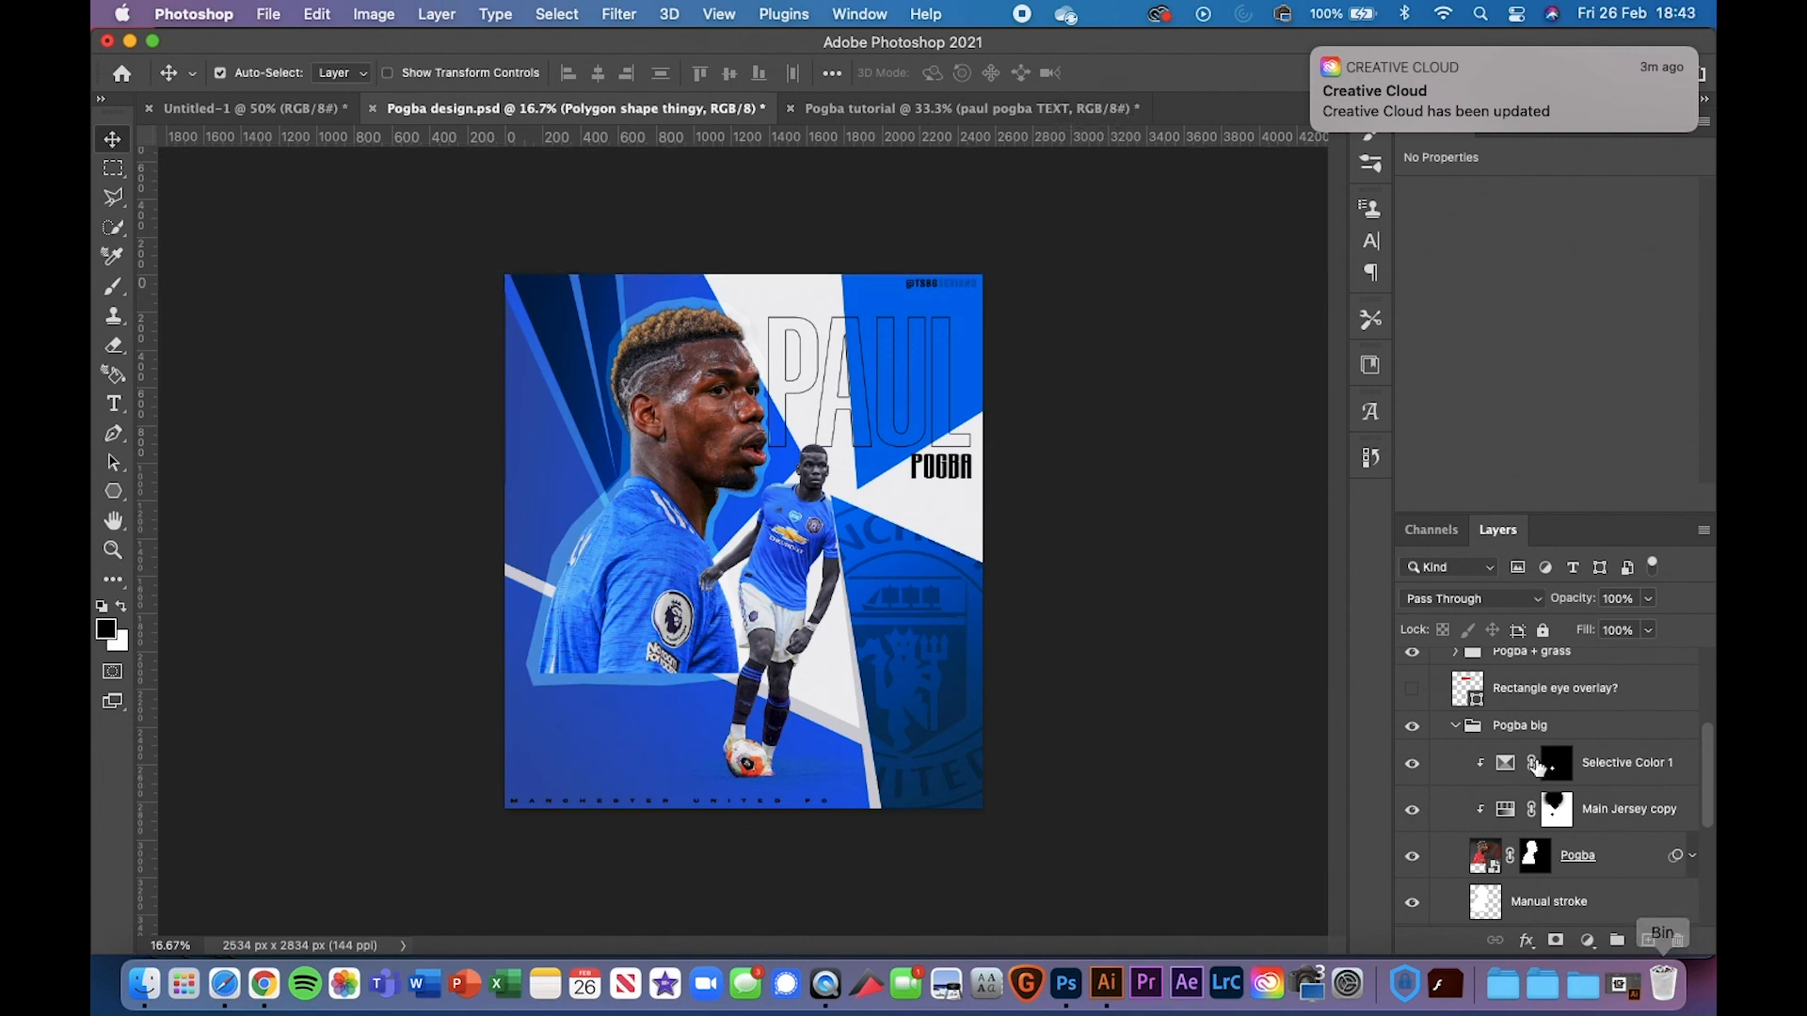
{"action": "left_click", "coordinate": [1456, 729]}
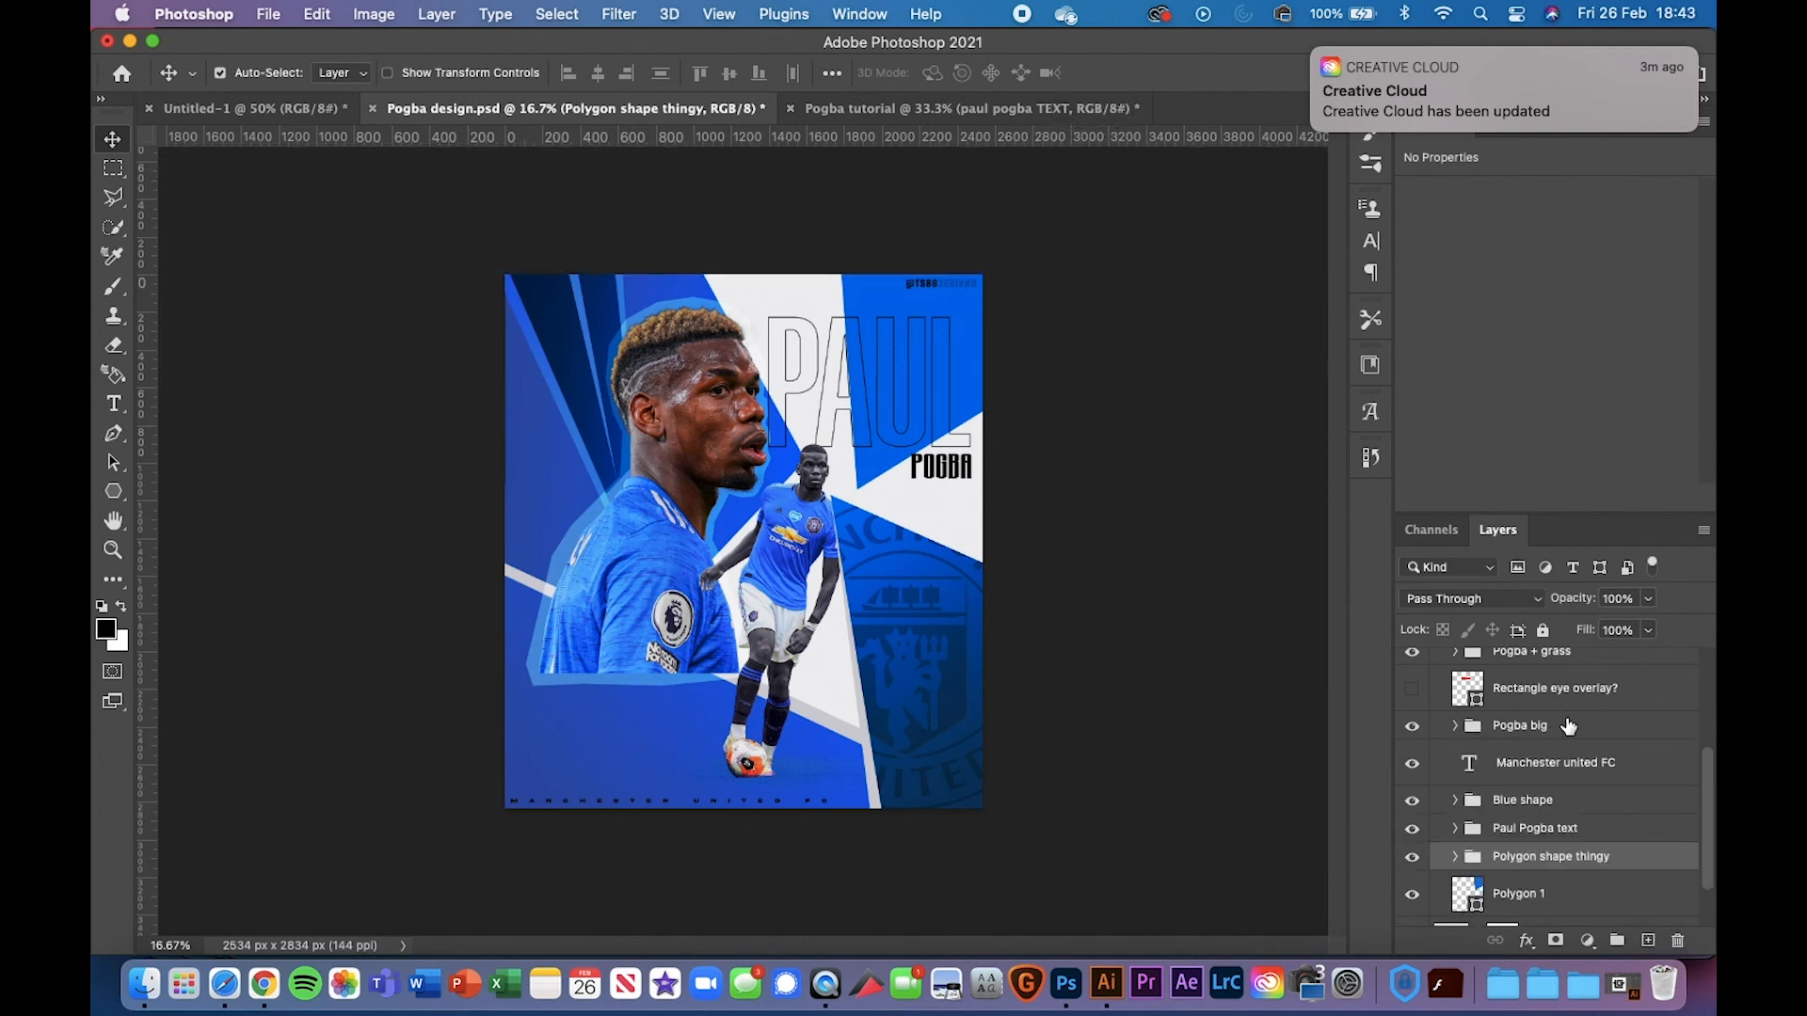
{"action": "scroll", "coordinate": [1570, 715], "scroll_direction": "up", "scroll_amount": 5}
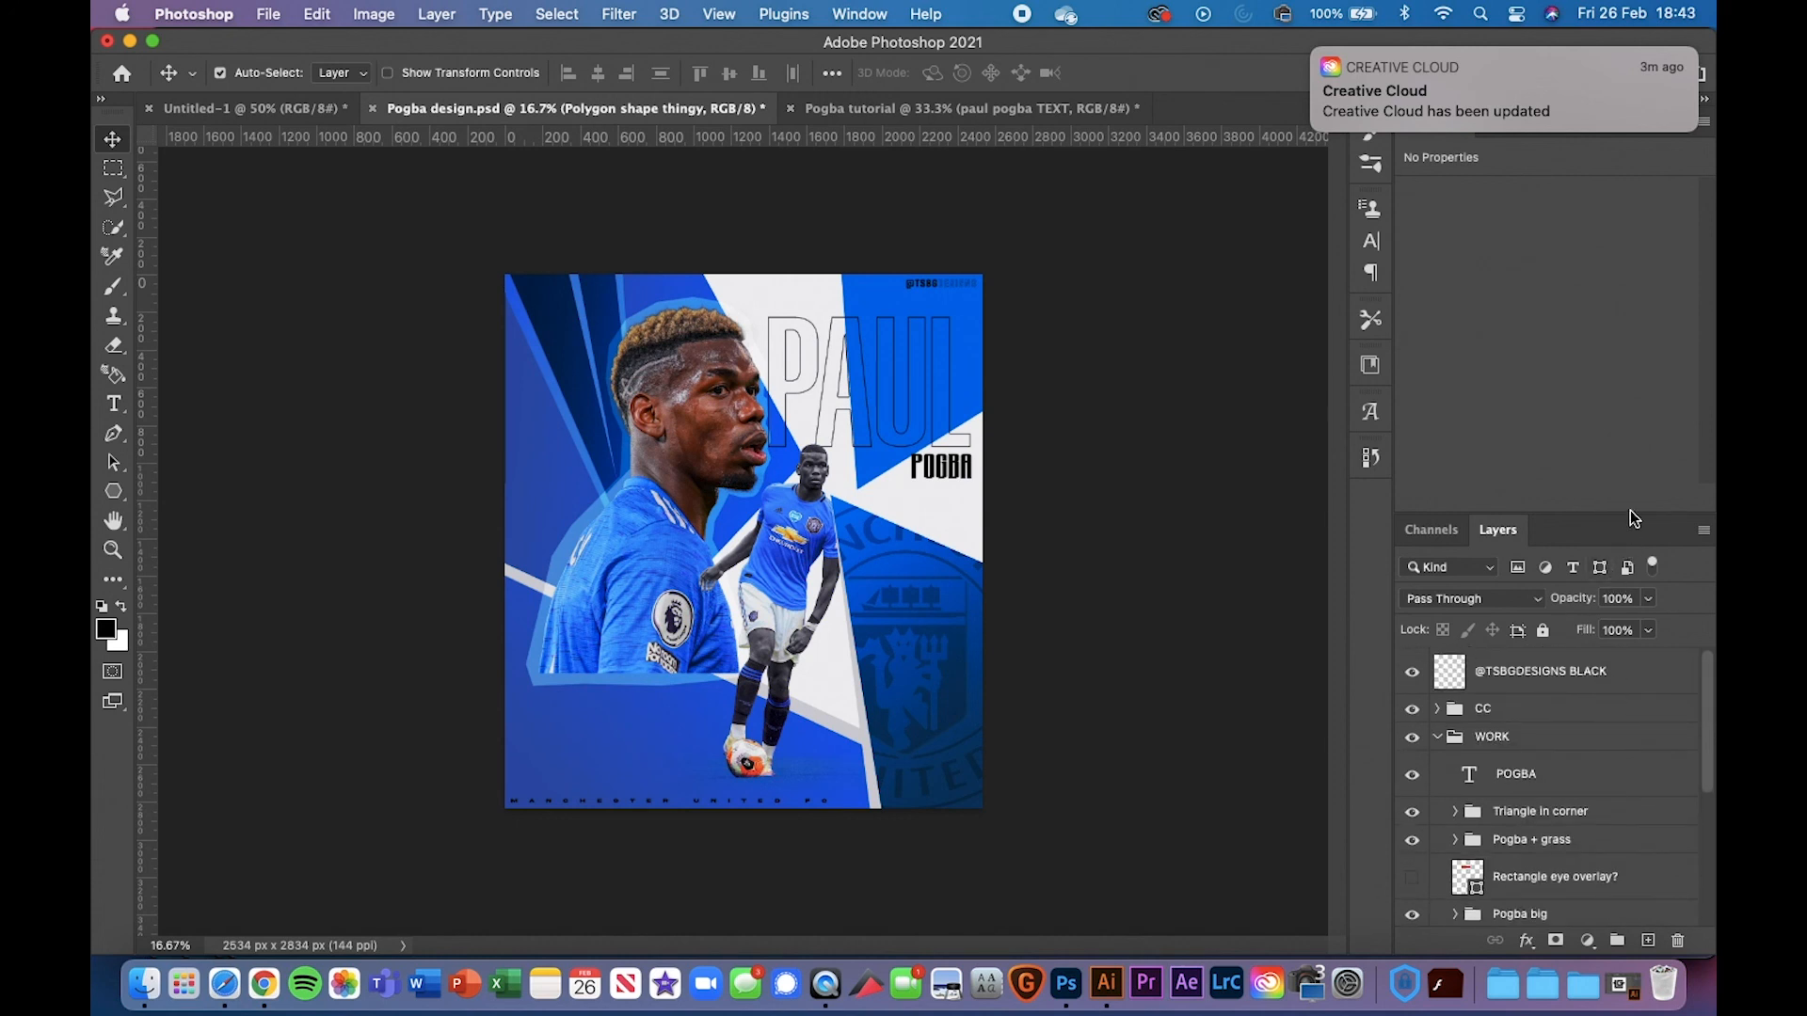
{"action": "left_click_drag", "start_coordinate": [1632, 510], "coordinate": [1641, 415]}
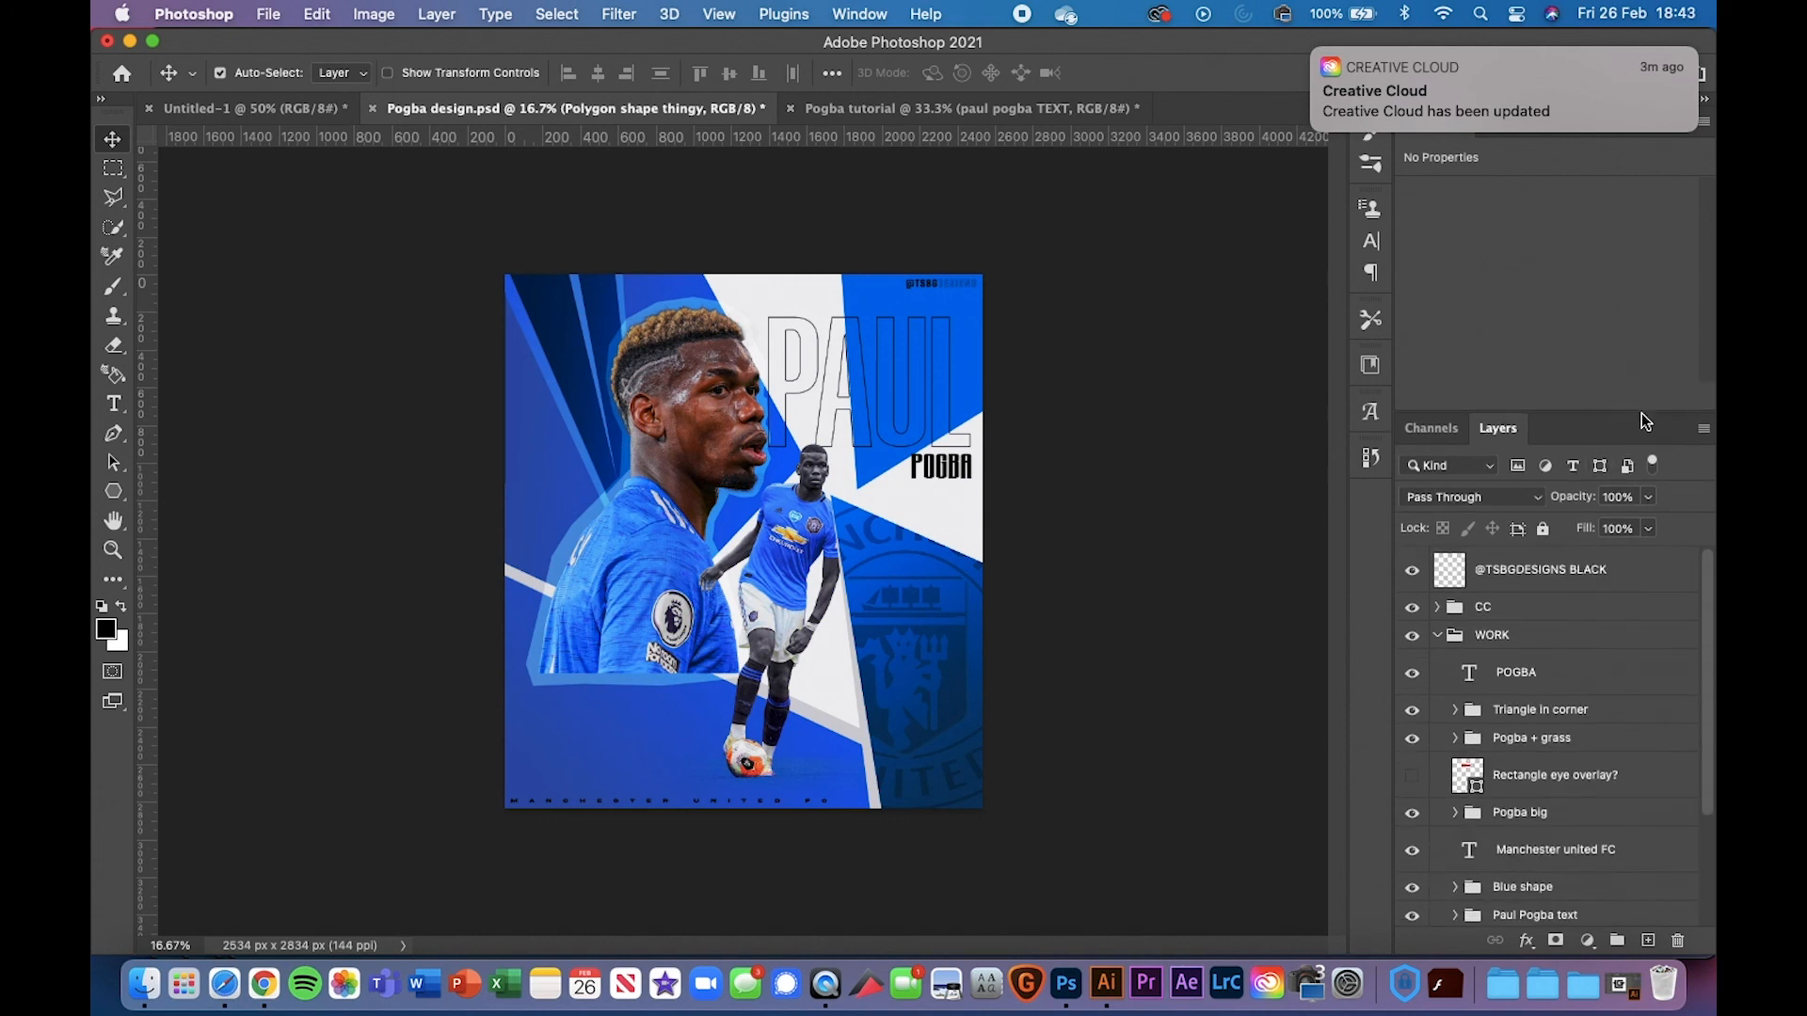
{"action": "left_click", "coordinate": [1437, 637]}
{"action": "left_click", "coordinate": [1515, 611]}
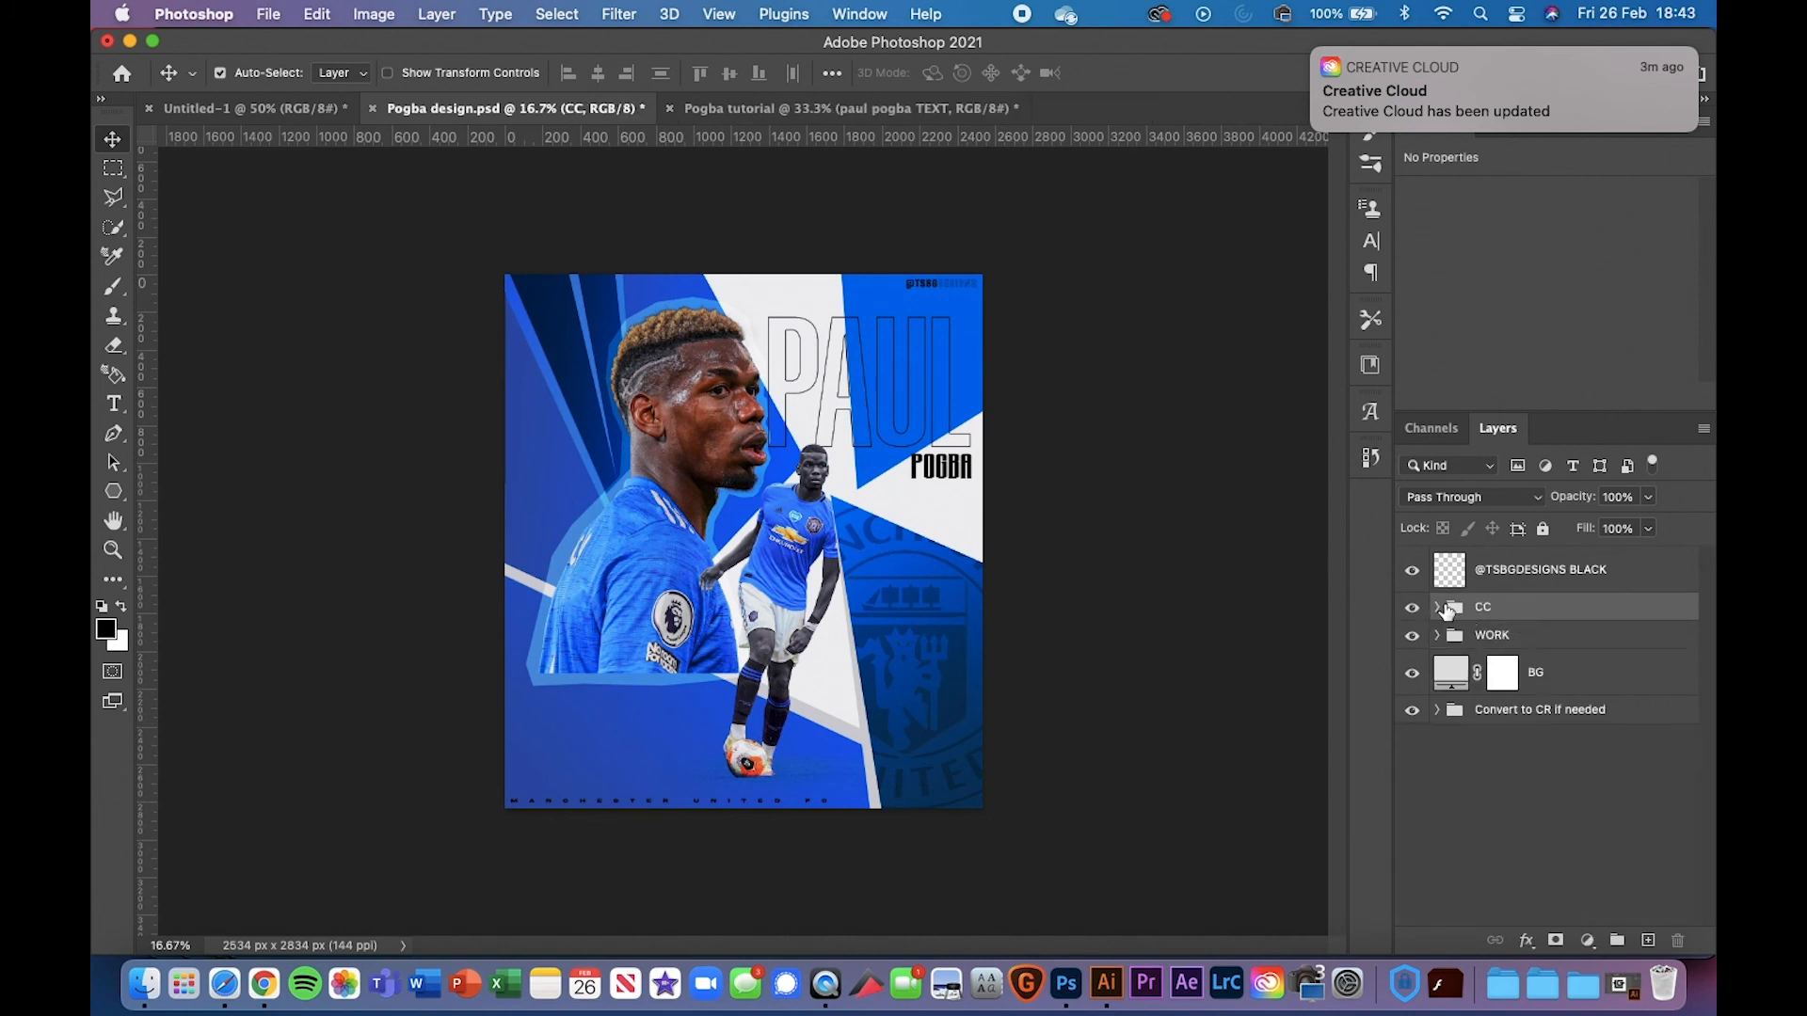
{"action": "left_click", "coordinate": [1437, 608]}
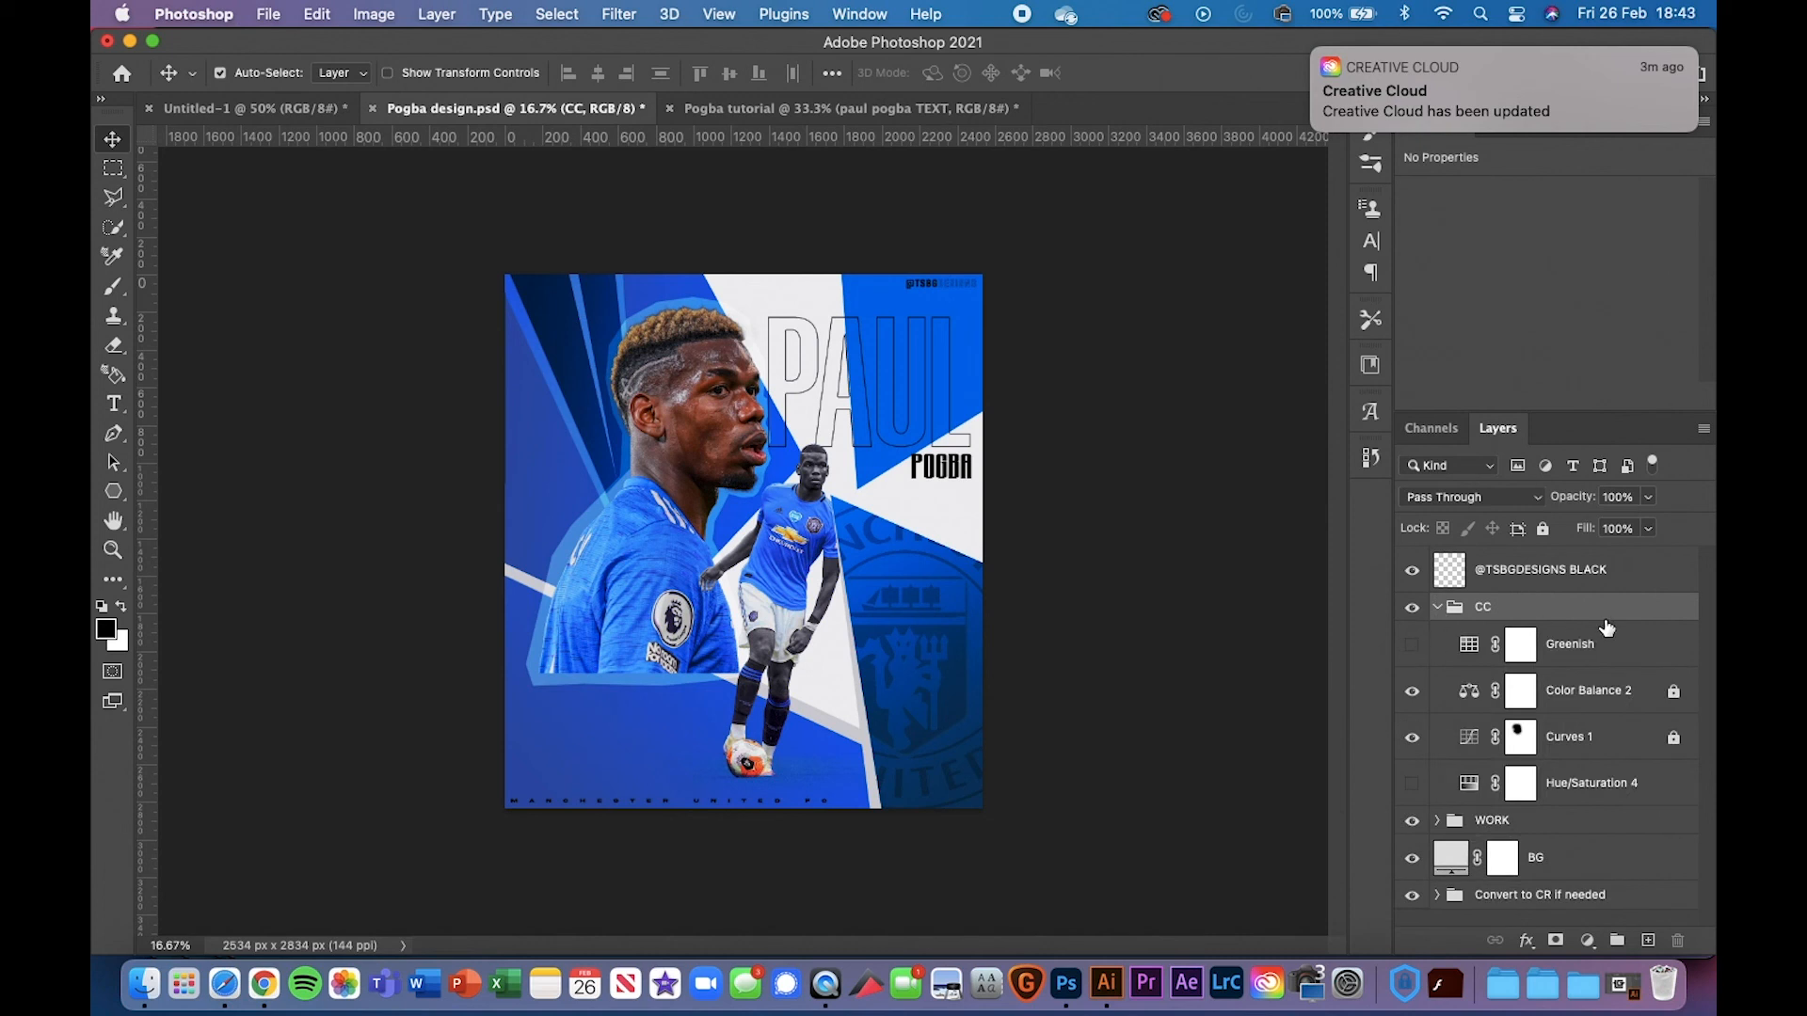
Lock the Color Balance 2 and Curves 1 adjustment layers
{"action": "left_click", "coordinate": [1573, 697]}
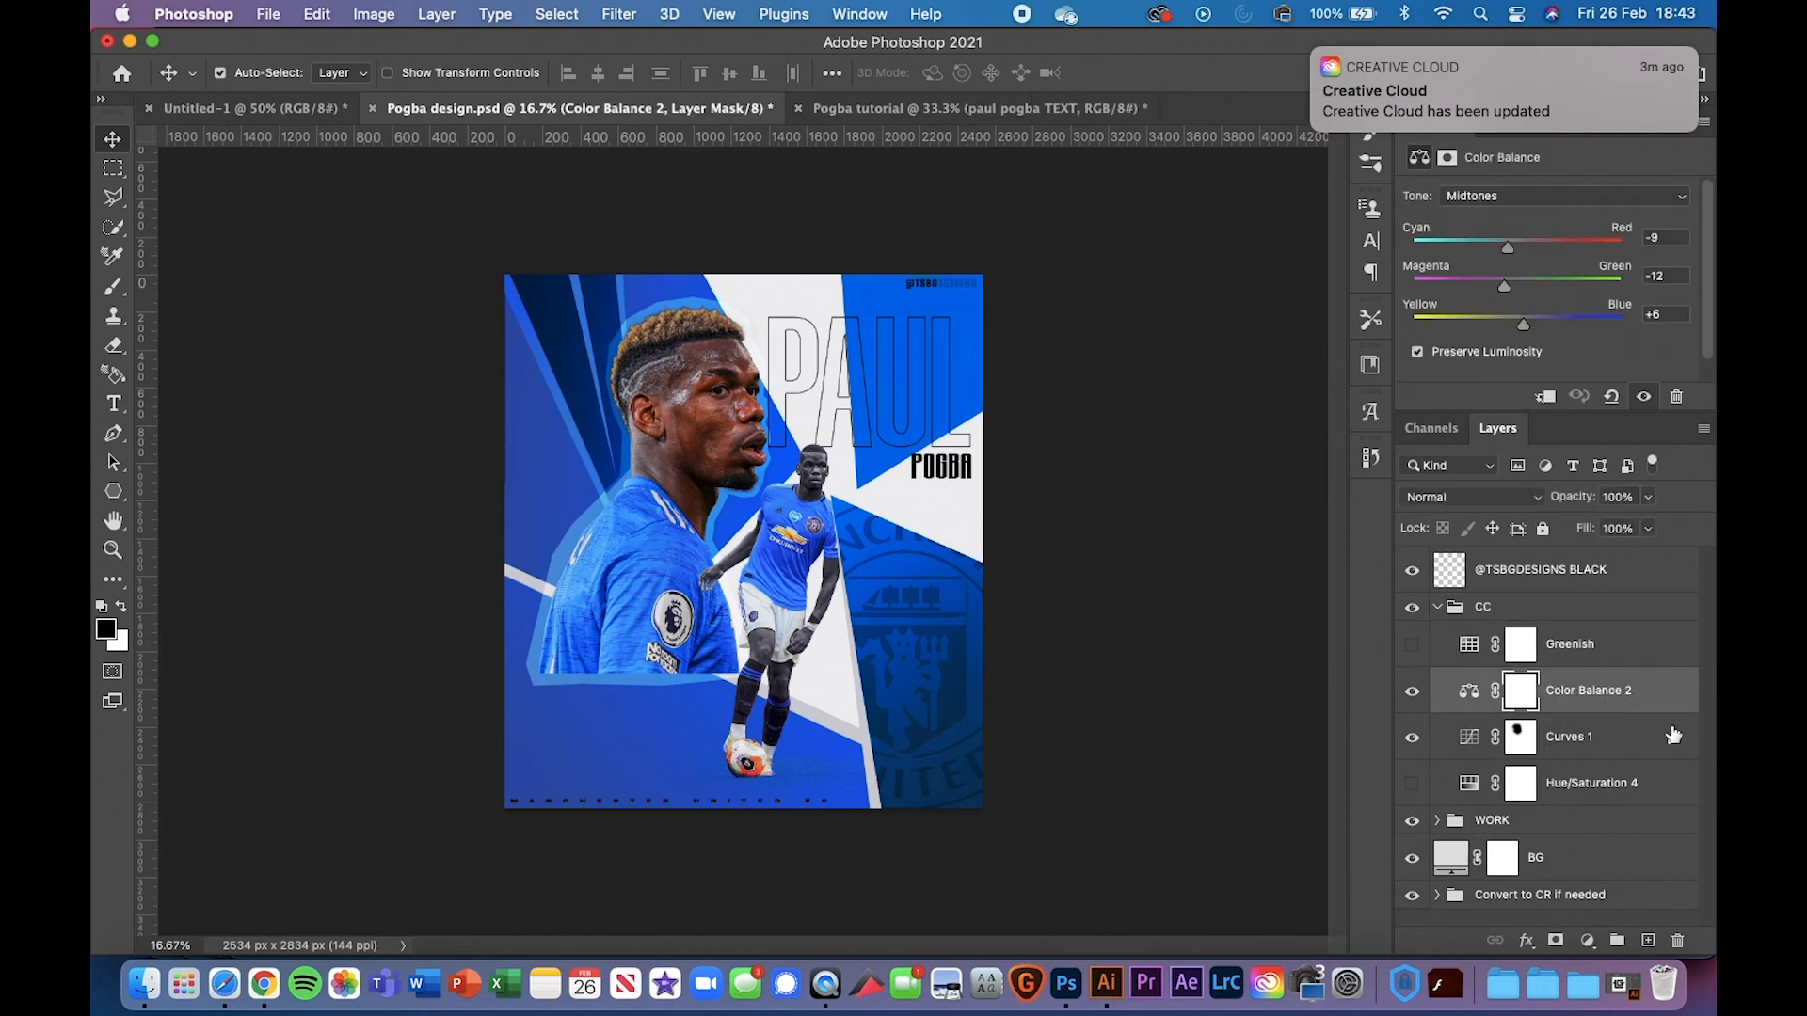
{"action": "left_click", "coordinate": [1412, 740]}
{"action": "left_click", "coordinate": [1409, 694]}
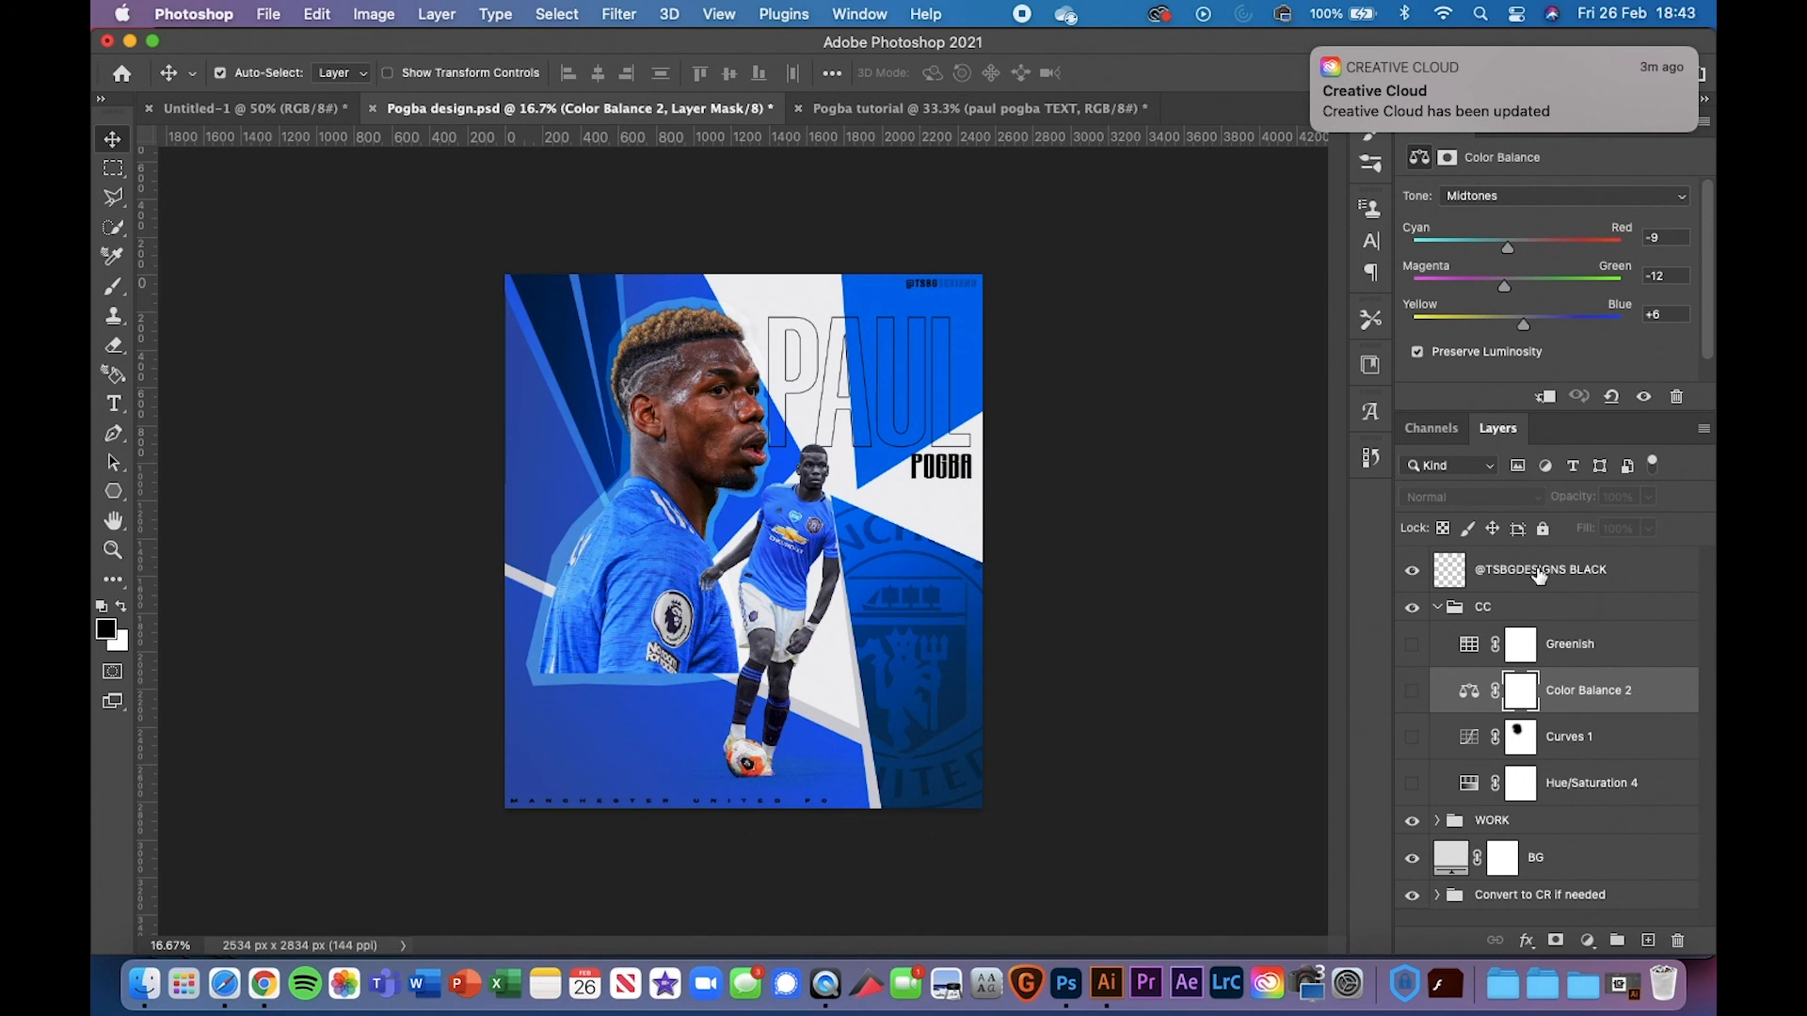
{"action": "left_click", "coordinate": [1543, 529]}
{"action": "left_click", "coordinate": [1683, 748]}
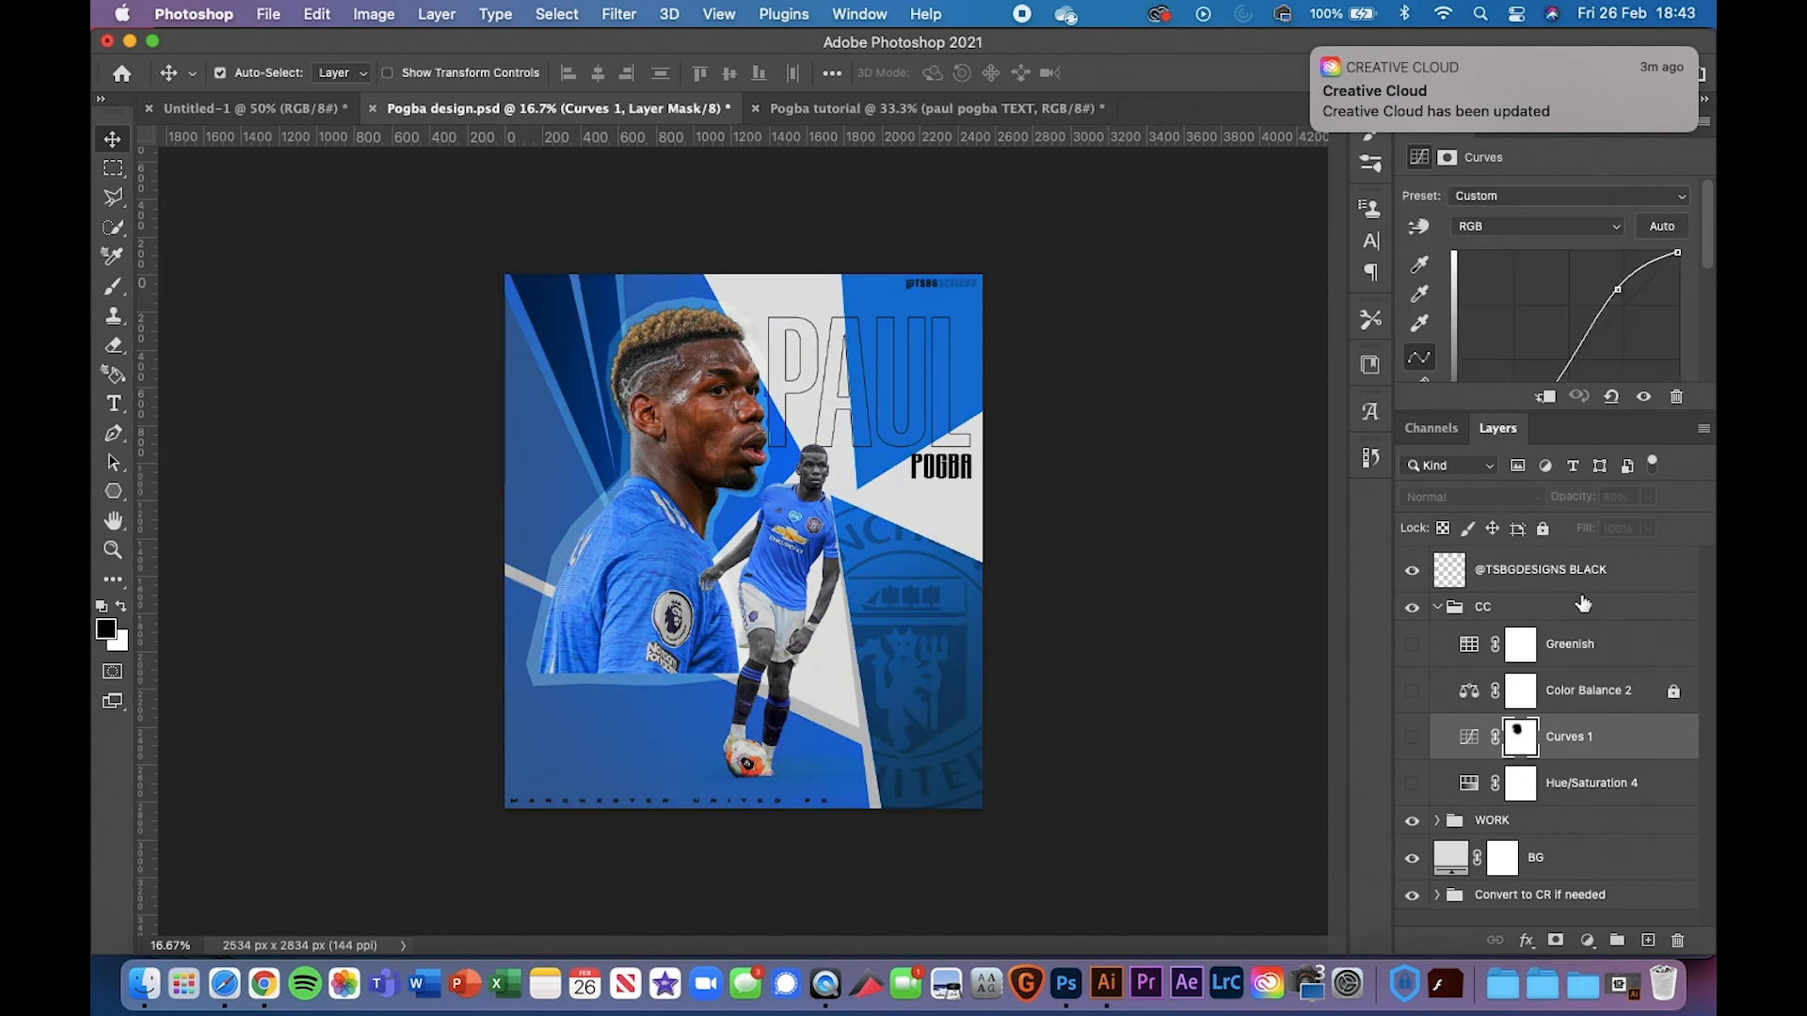
{"action": "left_click", "coordinate": [1543, 529]}
Toggle Curves 1 on and off to compare its effect, leaving it on
{"action": "left_click", "coordinate": [1411, 738]}
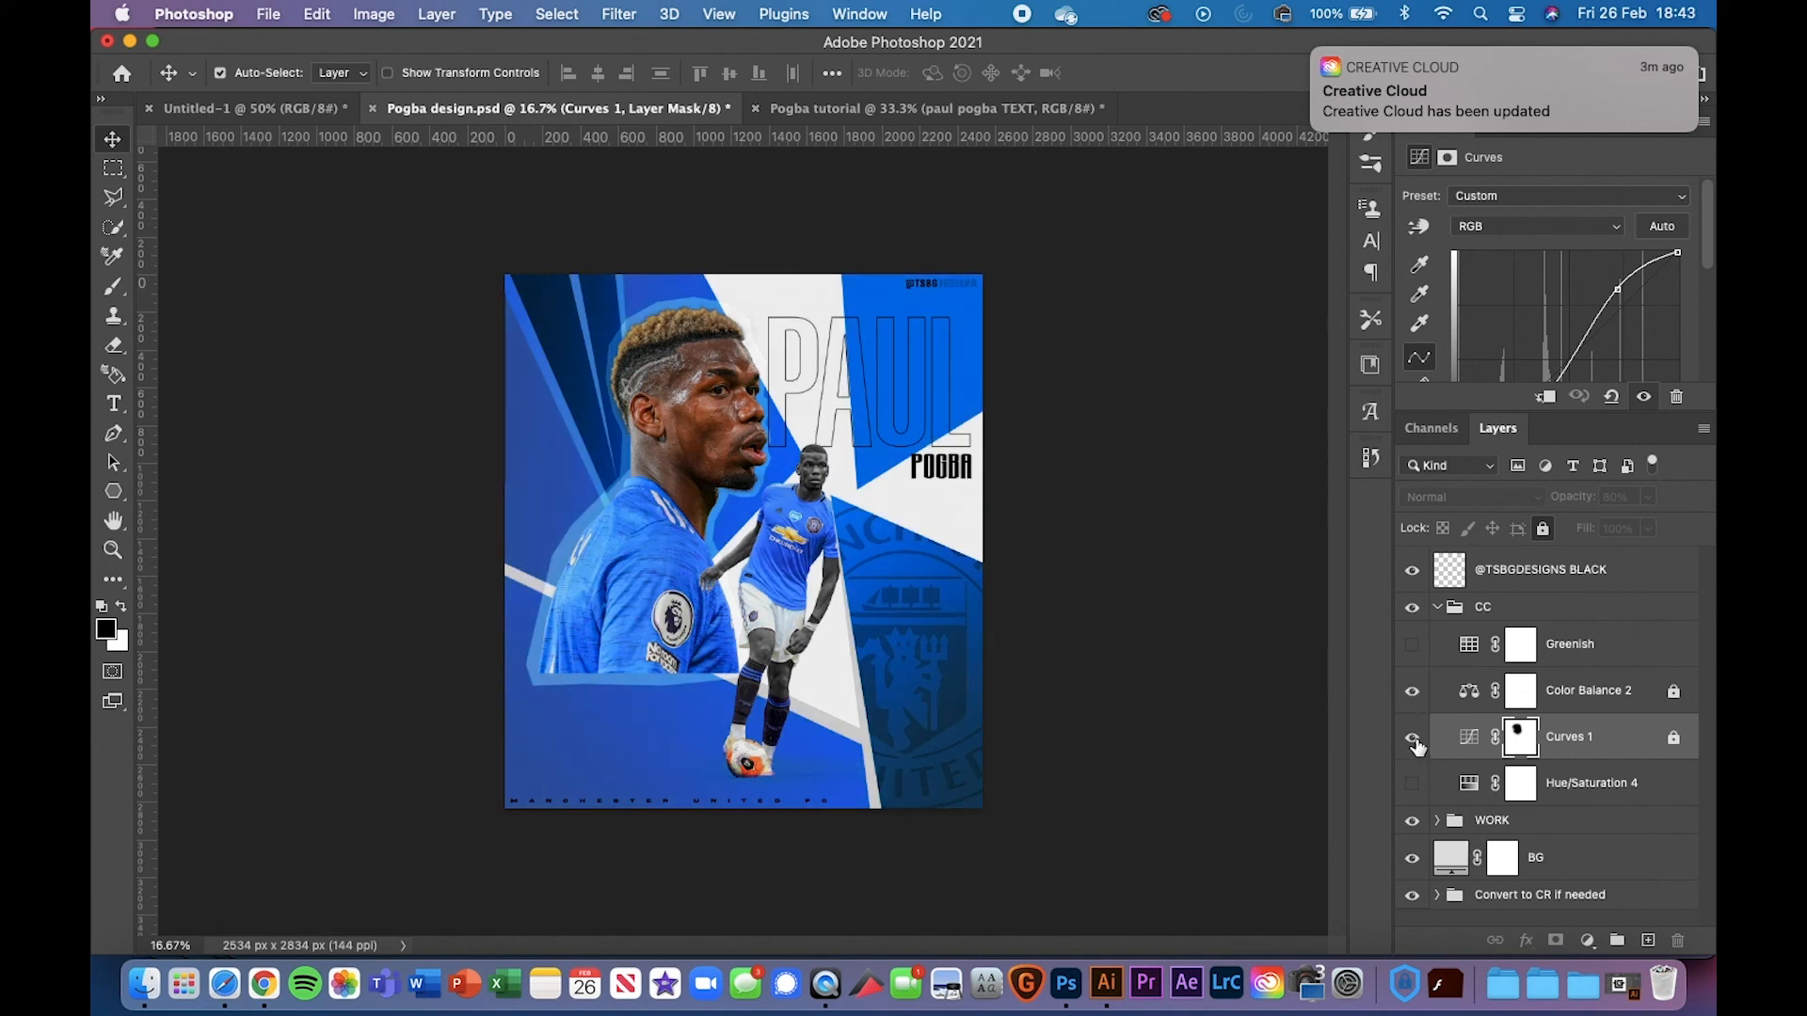
{"action": "left_click", "coordinate": [1411, 738]}
{"action": "left_click", "coordinate": [1413, 739]}
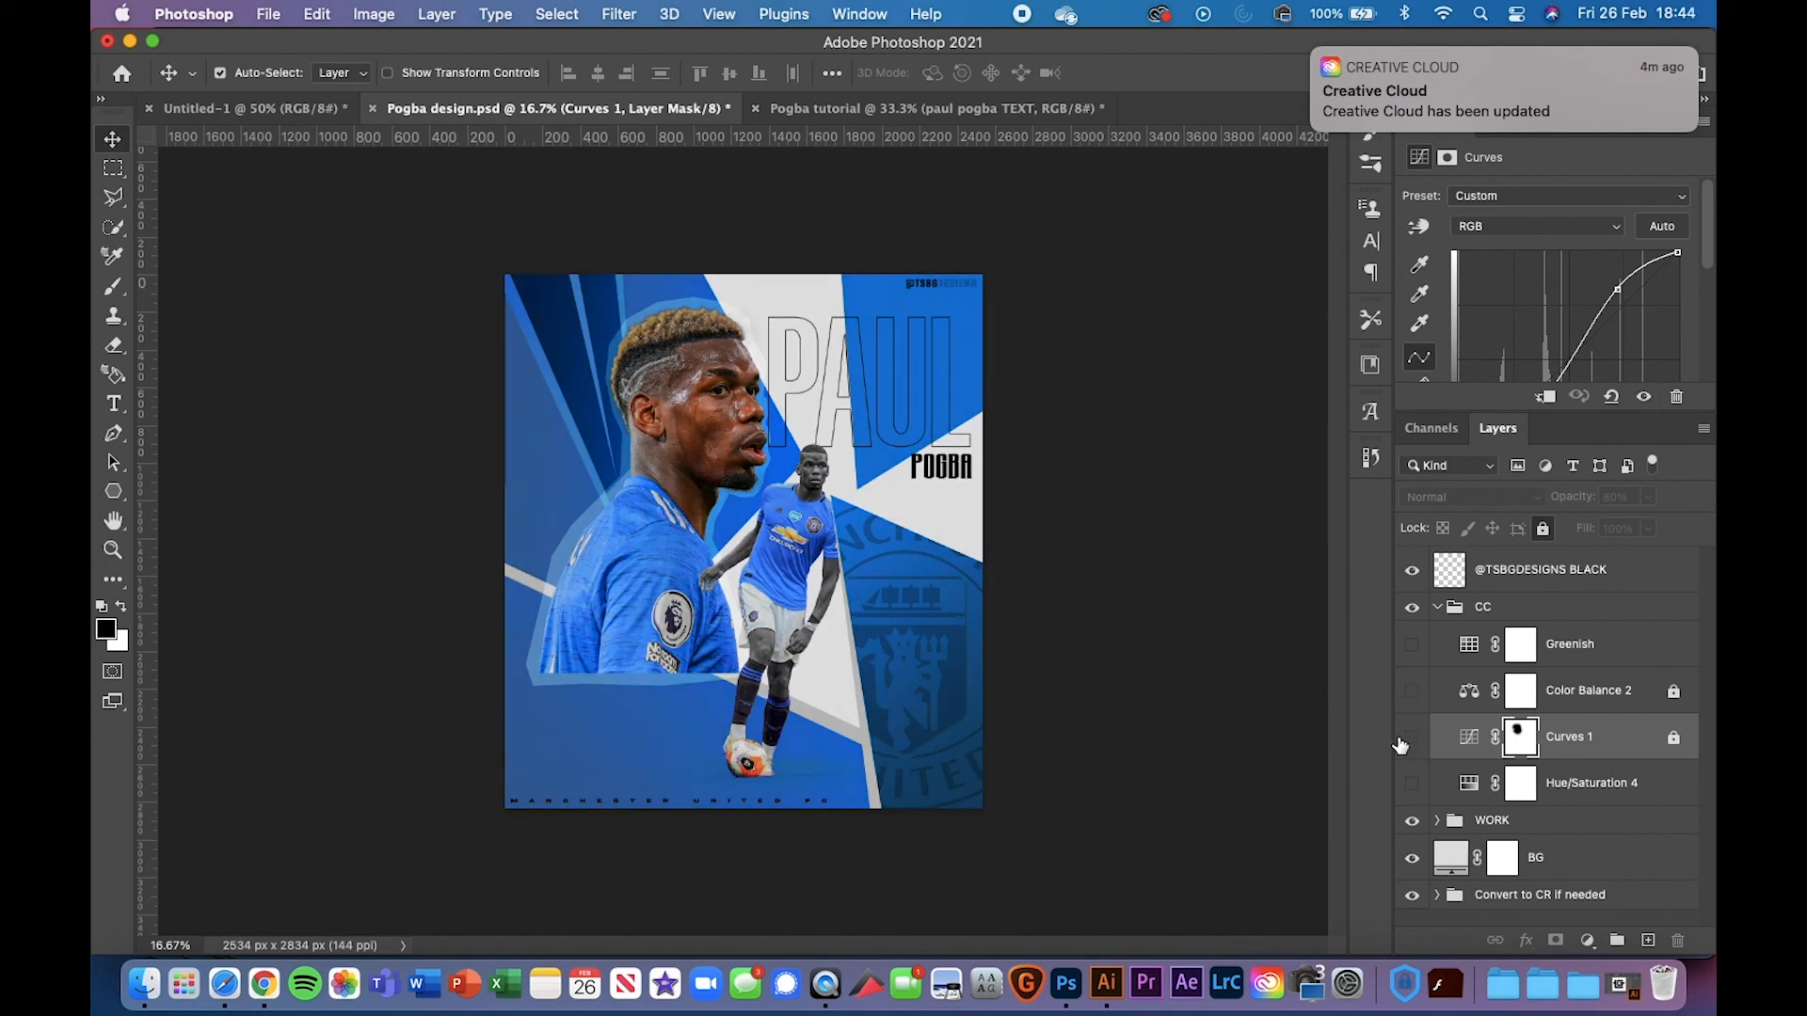
{"action": "left_click", "coordinate": [1412, 738]}
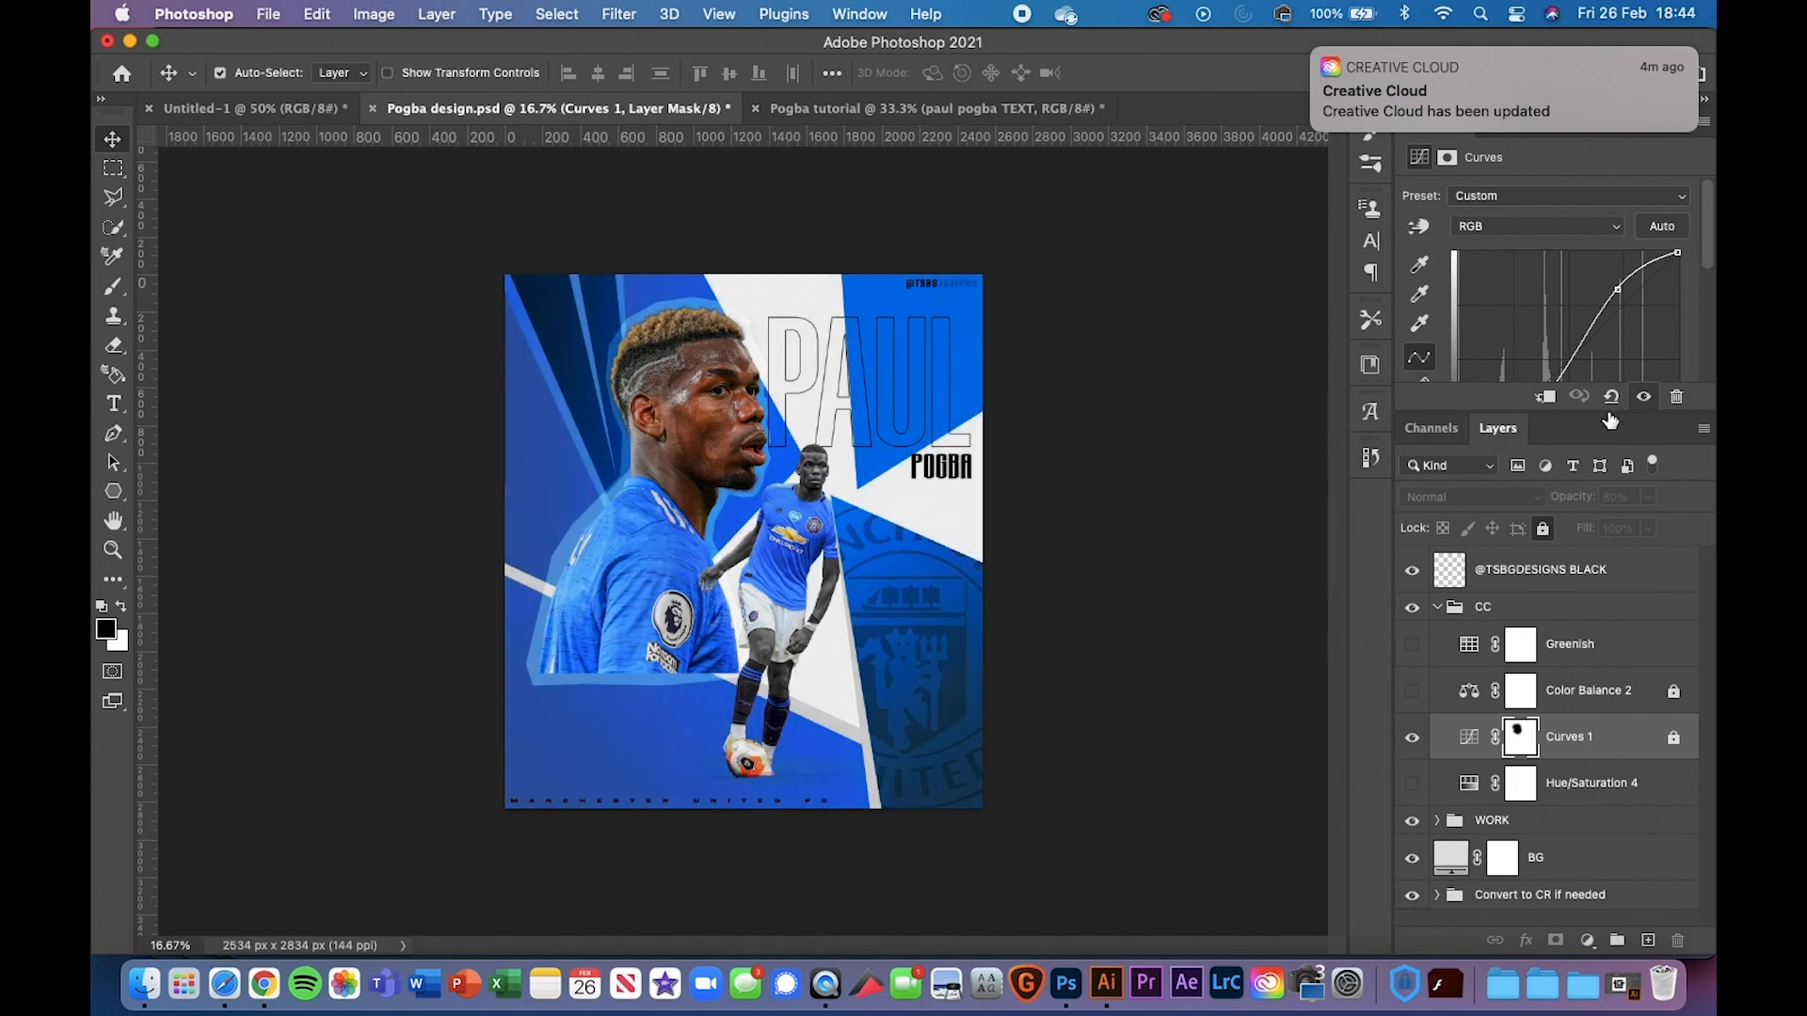
Enlarge the Properties panel, dismiss the notification, and turn Color Balance 2 back on
{"action": "left_click_drag", "start_coordinate": [1611, 414], "coordinate": [1613, 556]}
{"action": "mouse_move", "coordinate": [1322, 83]}
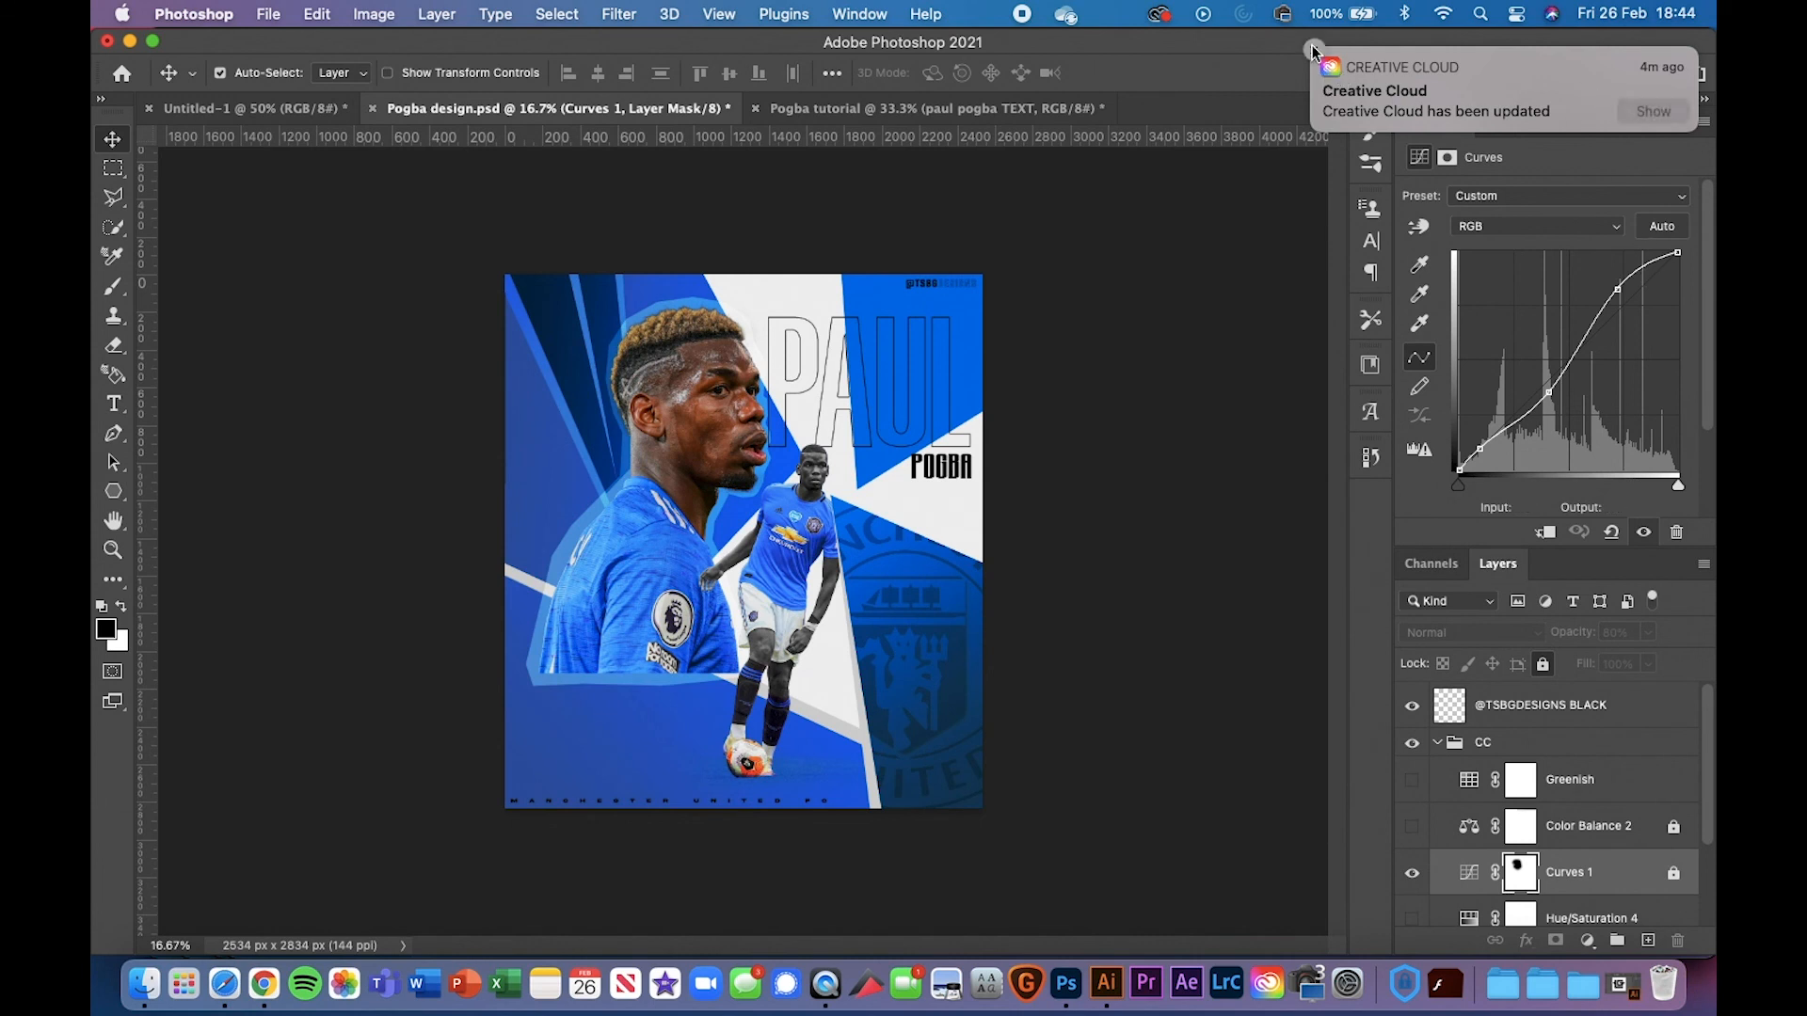
{"action": "left_click", "coordinate": [1315, 50]}
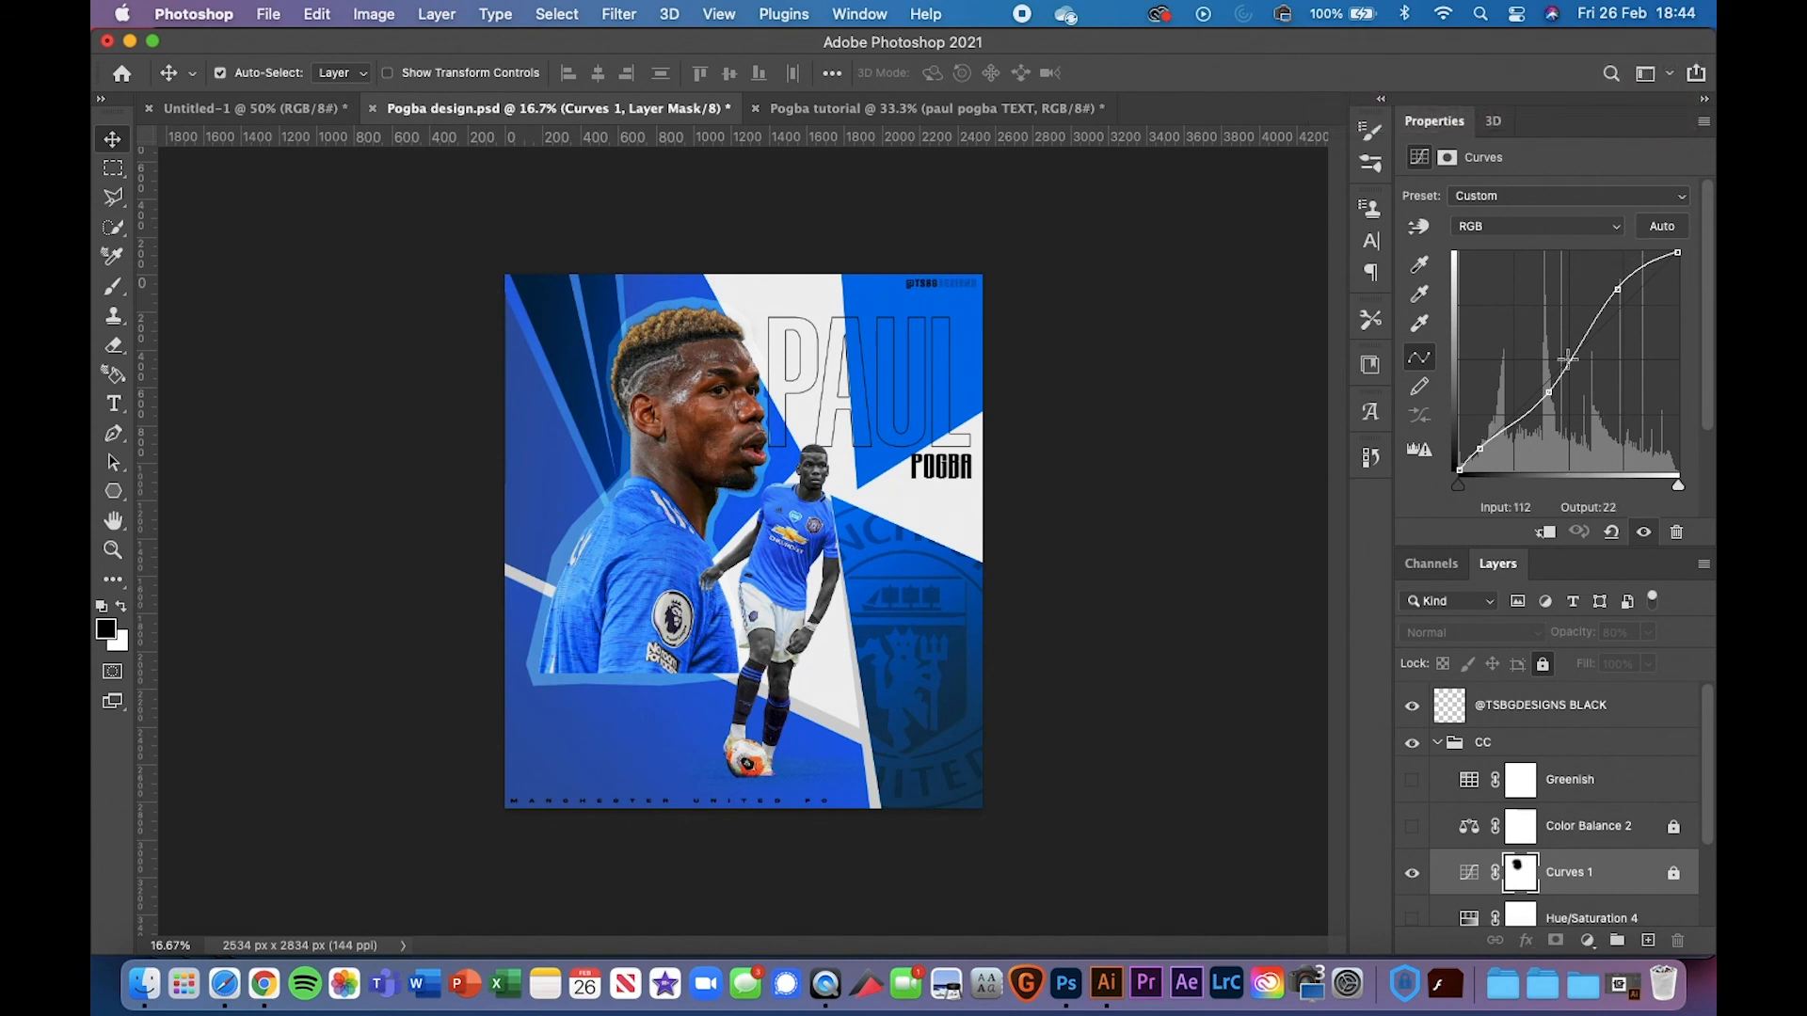
{"action": "scroll", "coordinate": [1536, 811], "scroll_direction": "down", "scroll_amount": 2}
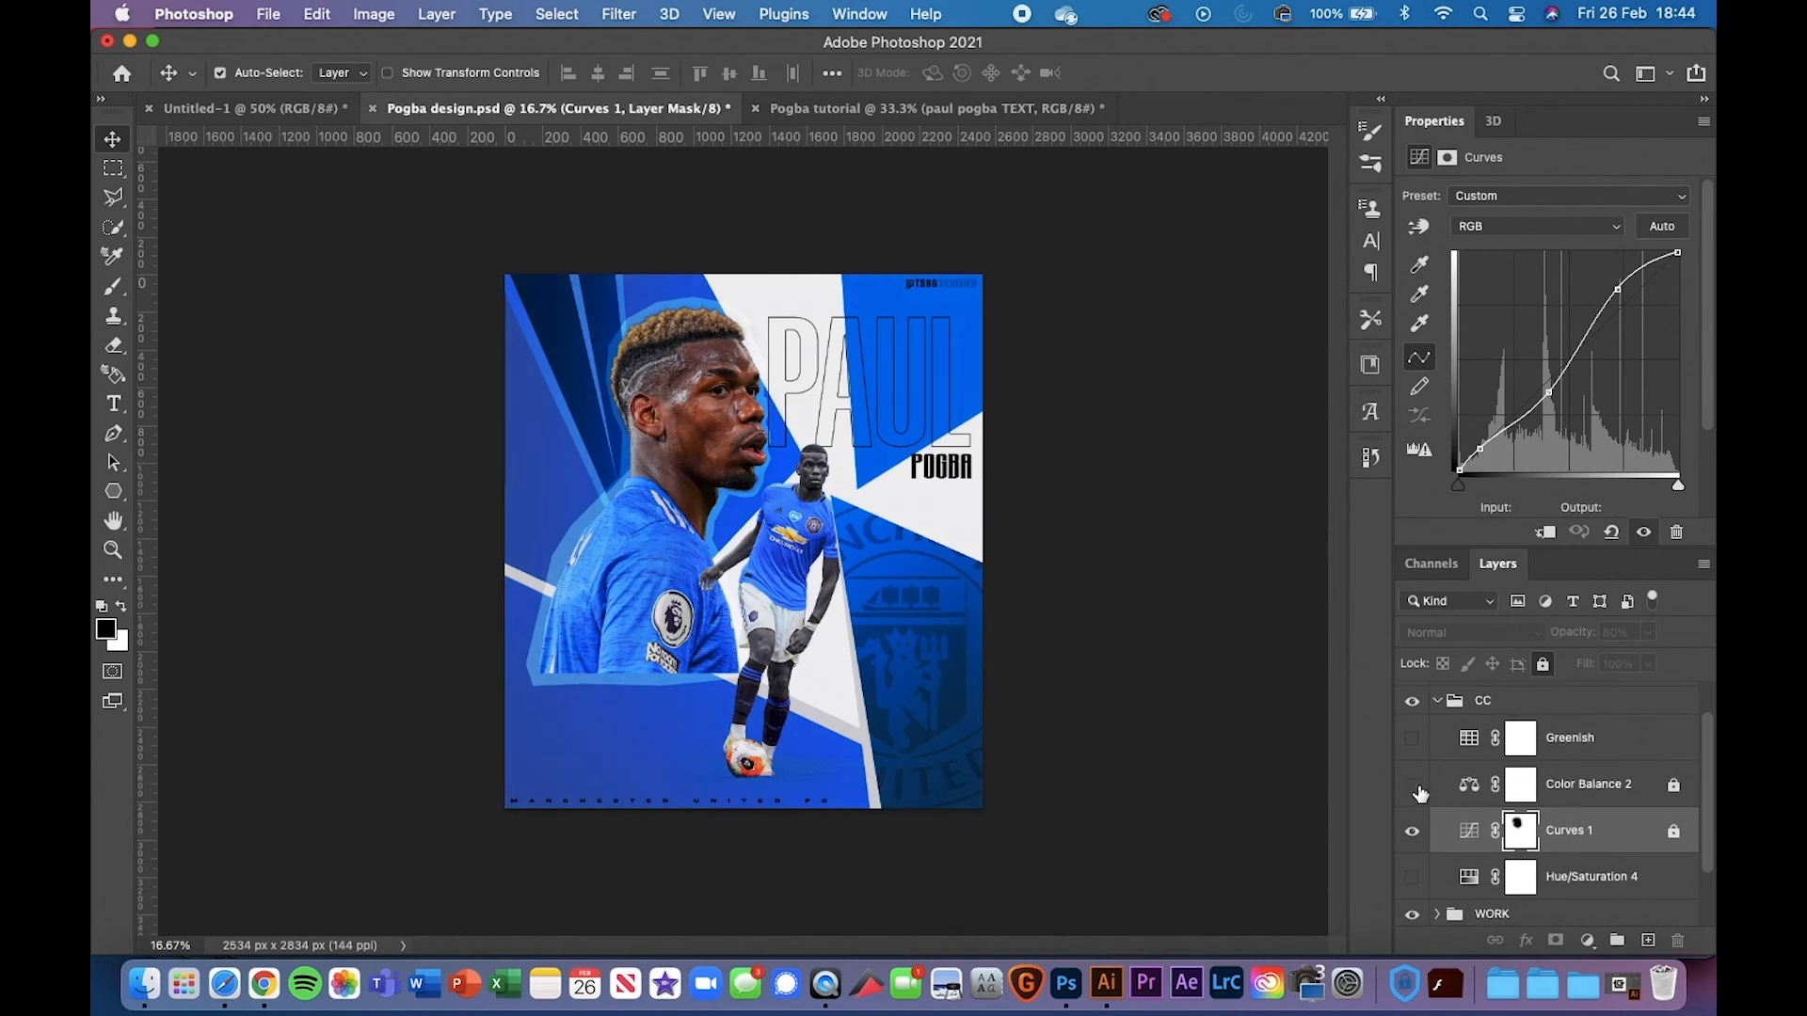
{"action": "left_click", "coordinate": [1565, 802]}
{"action": "left_click", "coordinate": [1412, 787]}
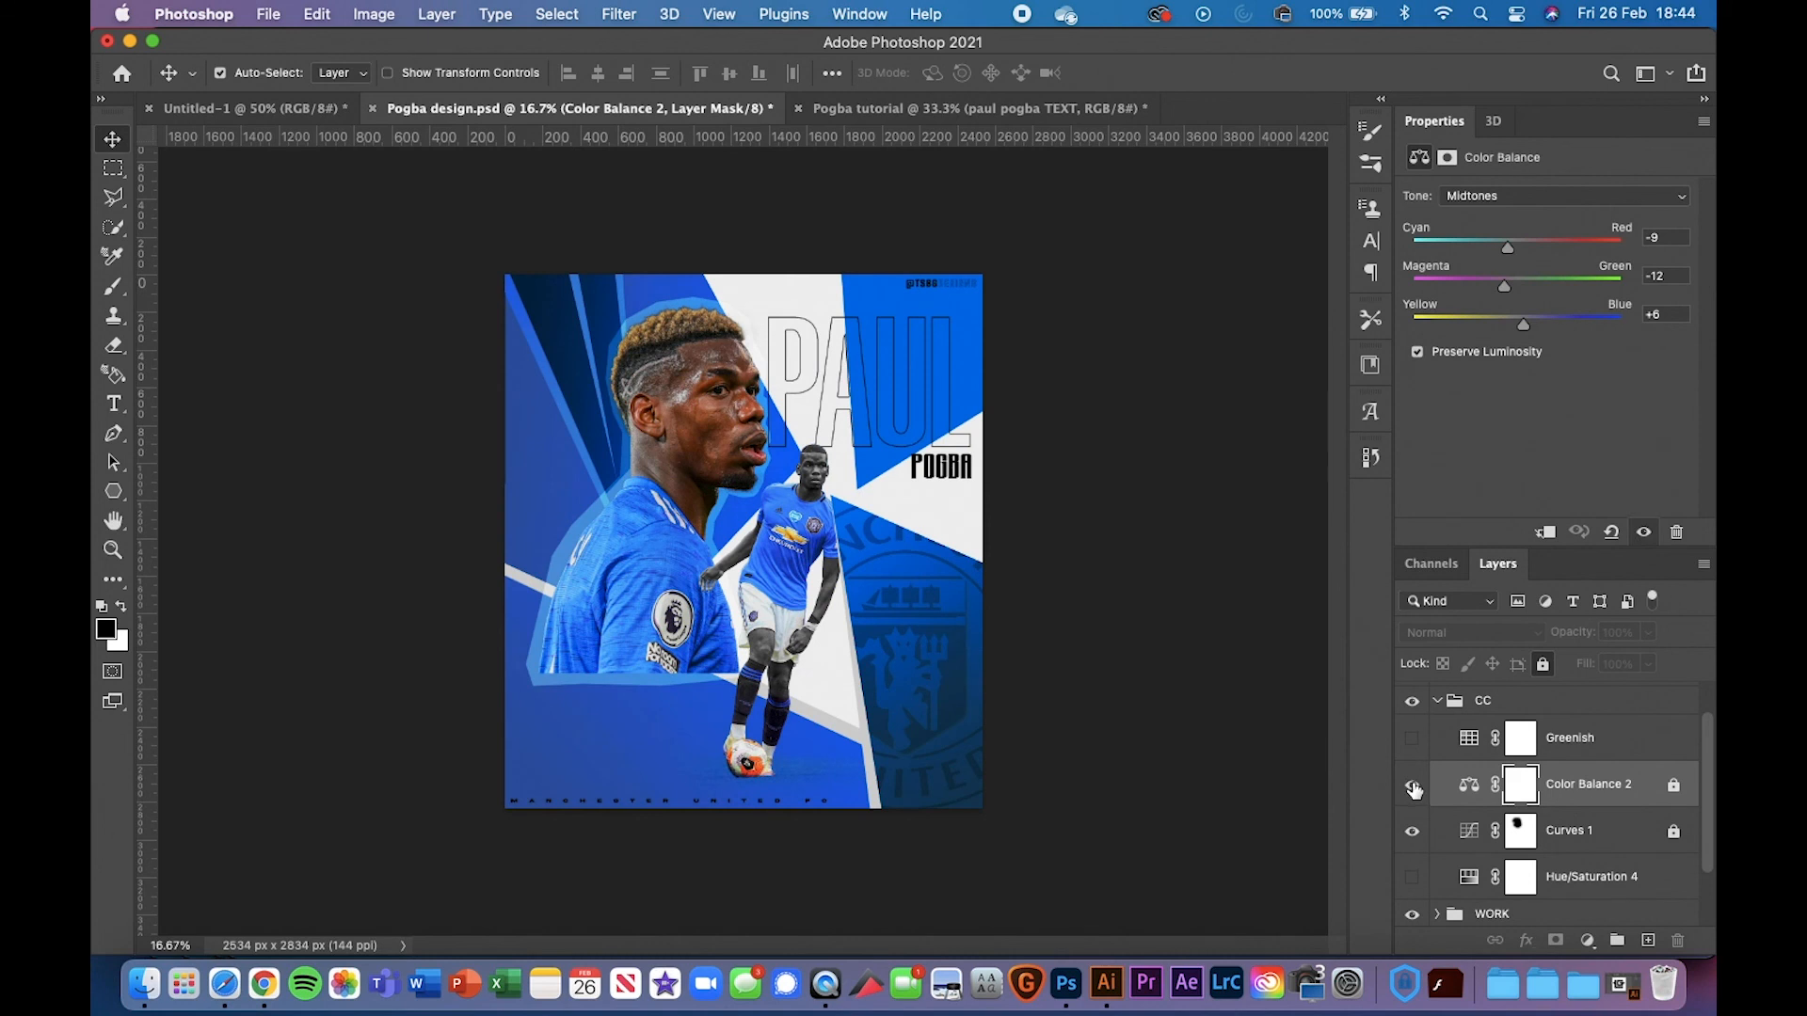
Toggle Color Balance 2 off and on twice to compare its effect, leaving it on
{"action": "left_click", "coordinate": [1413, 787]}
{"action": "left_click", "coordinate": [1413, 786]}
{"action": "left_click", "coordinate": [1413, 787]}
{"action": "left_click", "coordinate": [1412, 786]}
Preview and then hide Hue/Saturation 4, and switch on the Greenish colour lookup
{"action": "left_click", "coordinate": [1413, 879]}
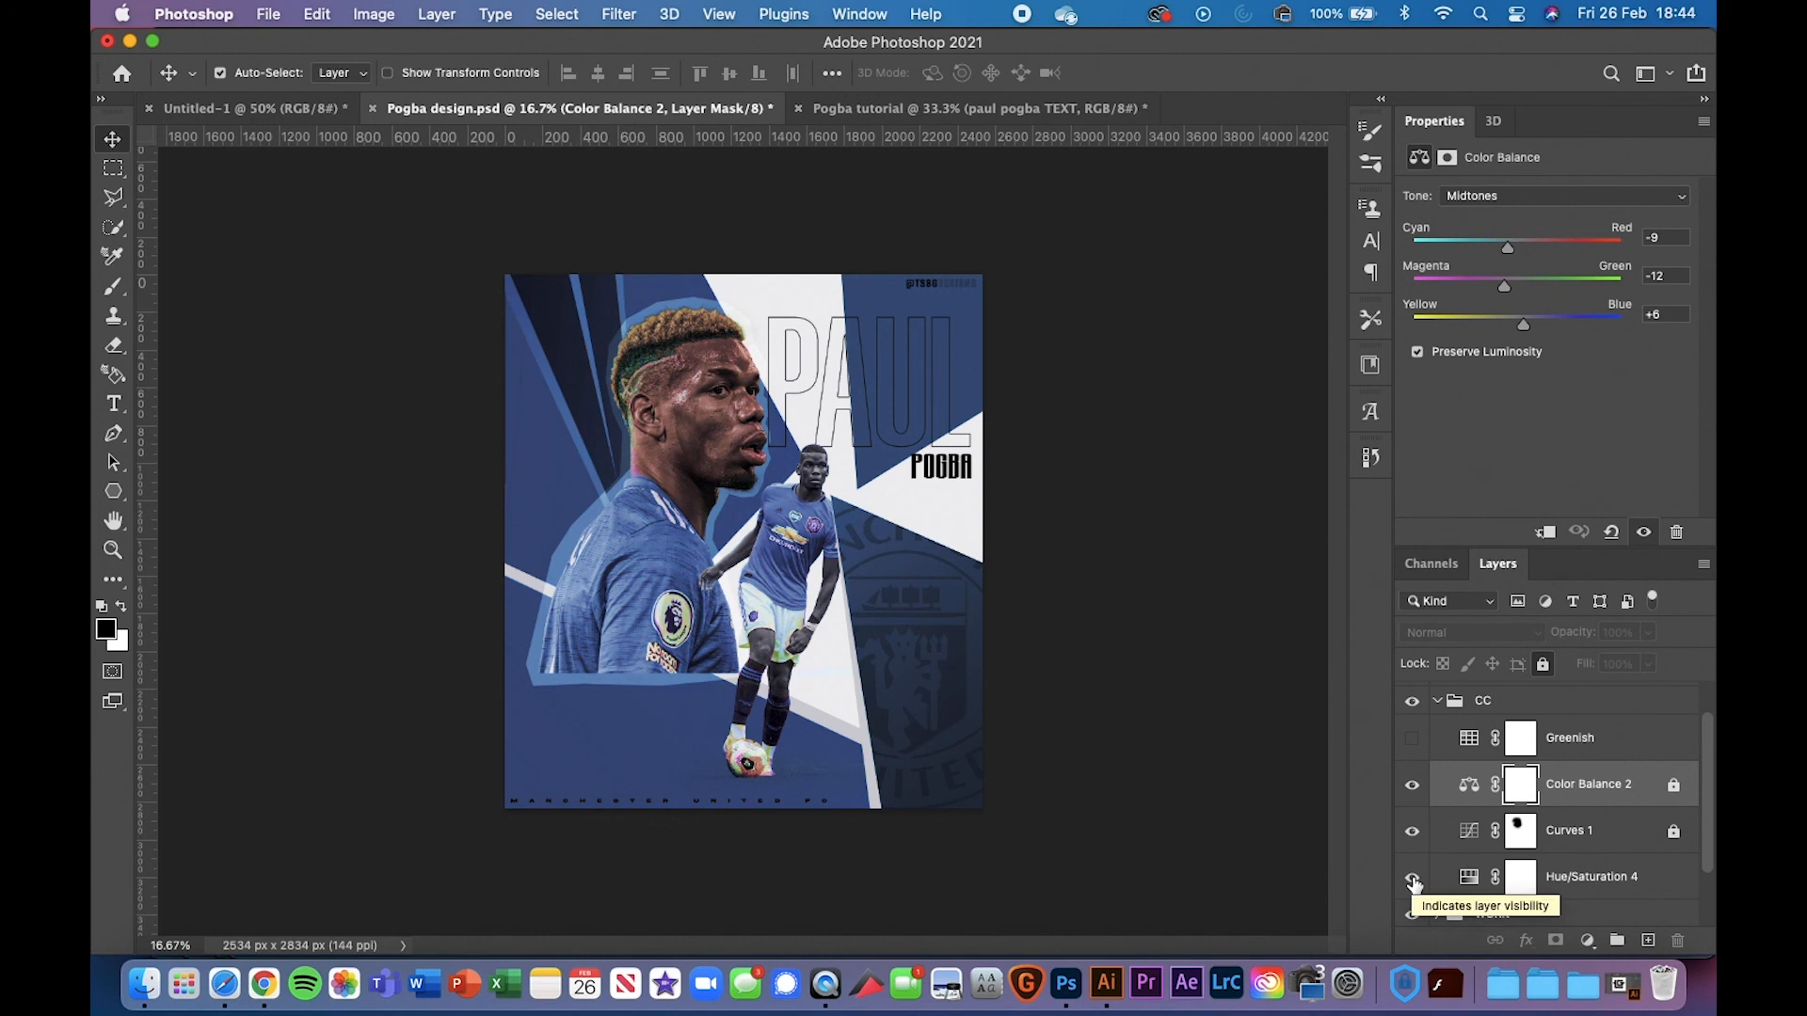
{"action": "left_click", "coordinate": [1612, 878]}
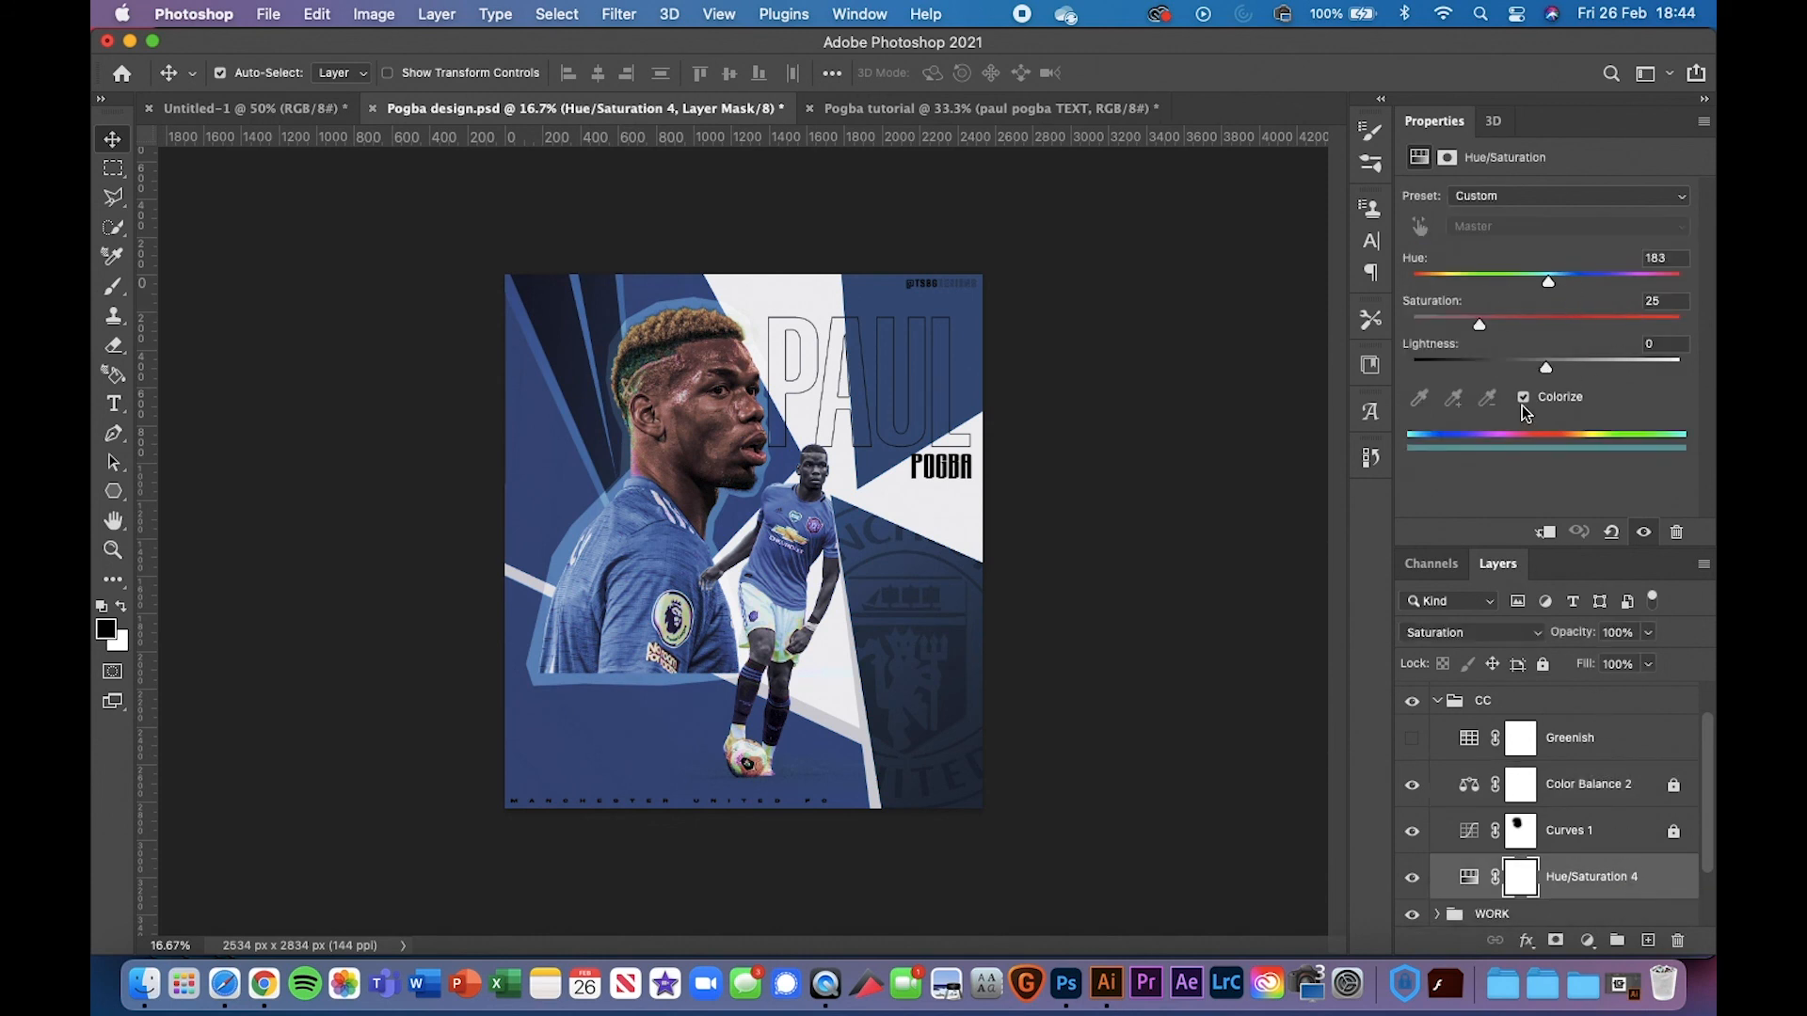
{"action": "left_click", "coordinate": [1412, 877]}
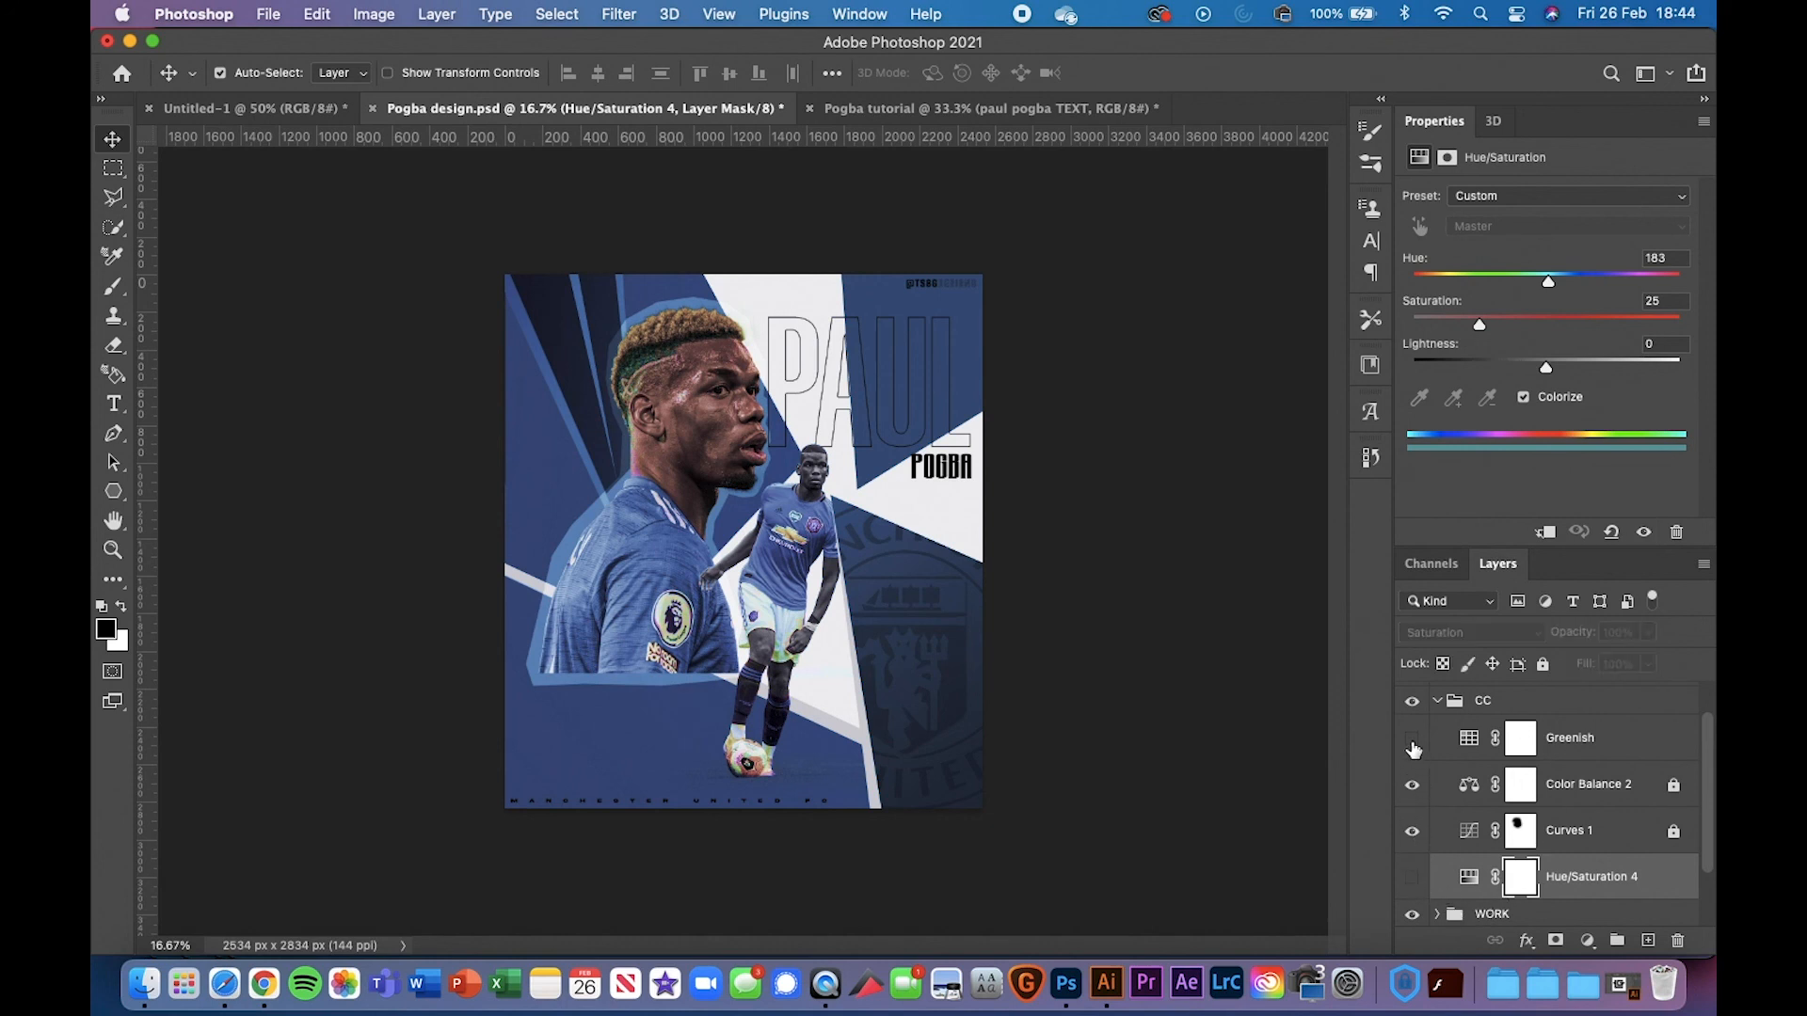
{"action": "left_click", "coordinate": [1412, 739]}
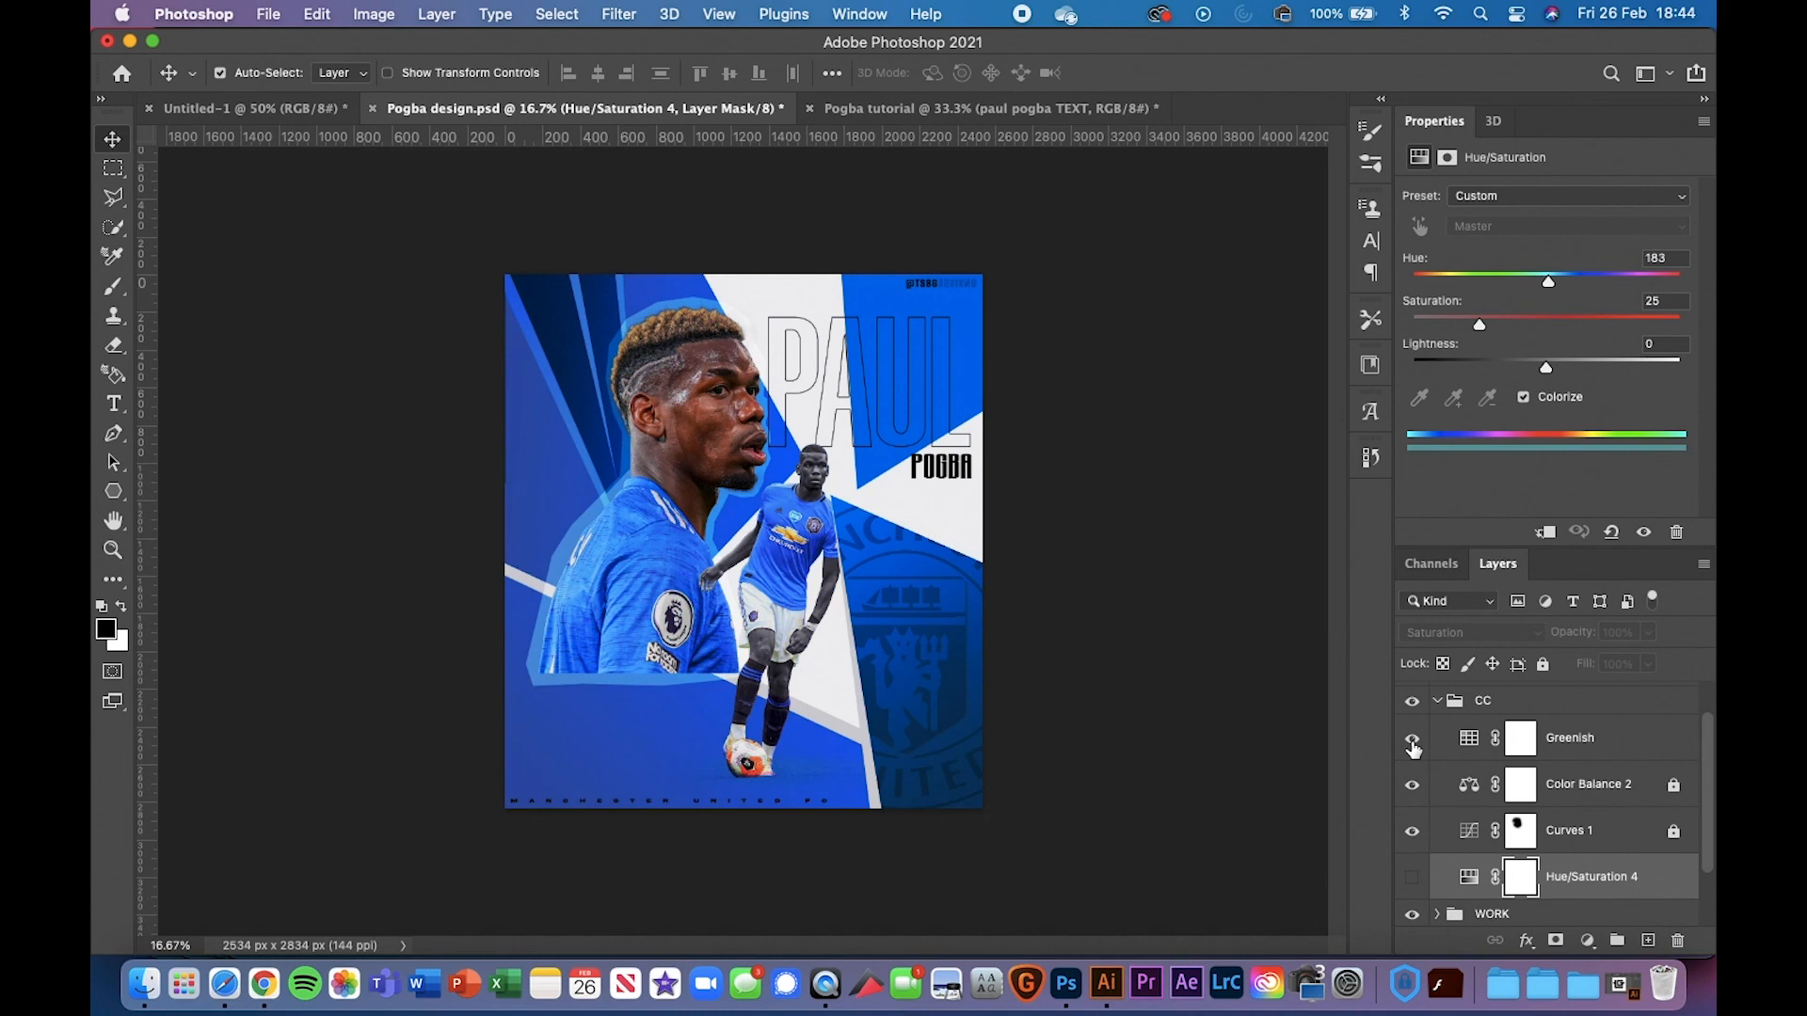
{"action": "left_click", "coordinate": [1615, 745]}
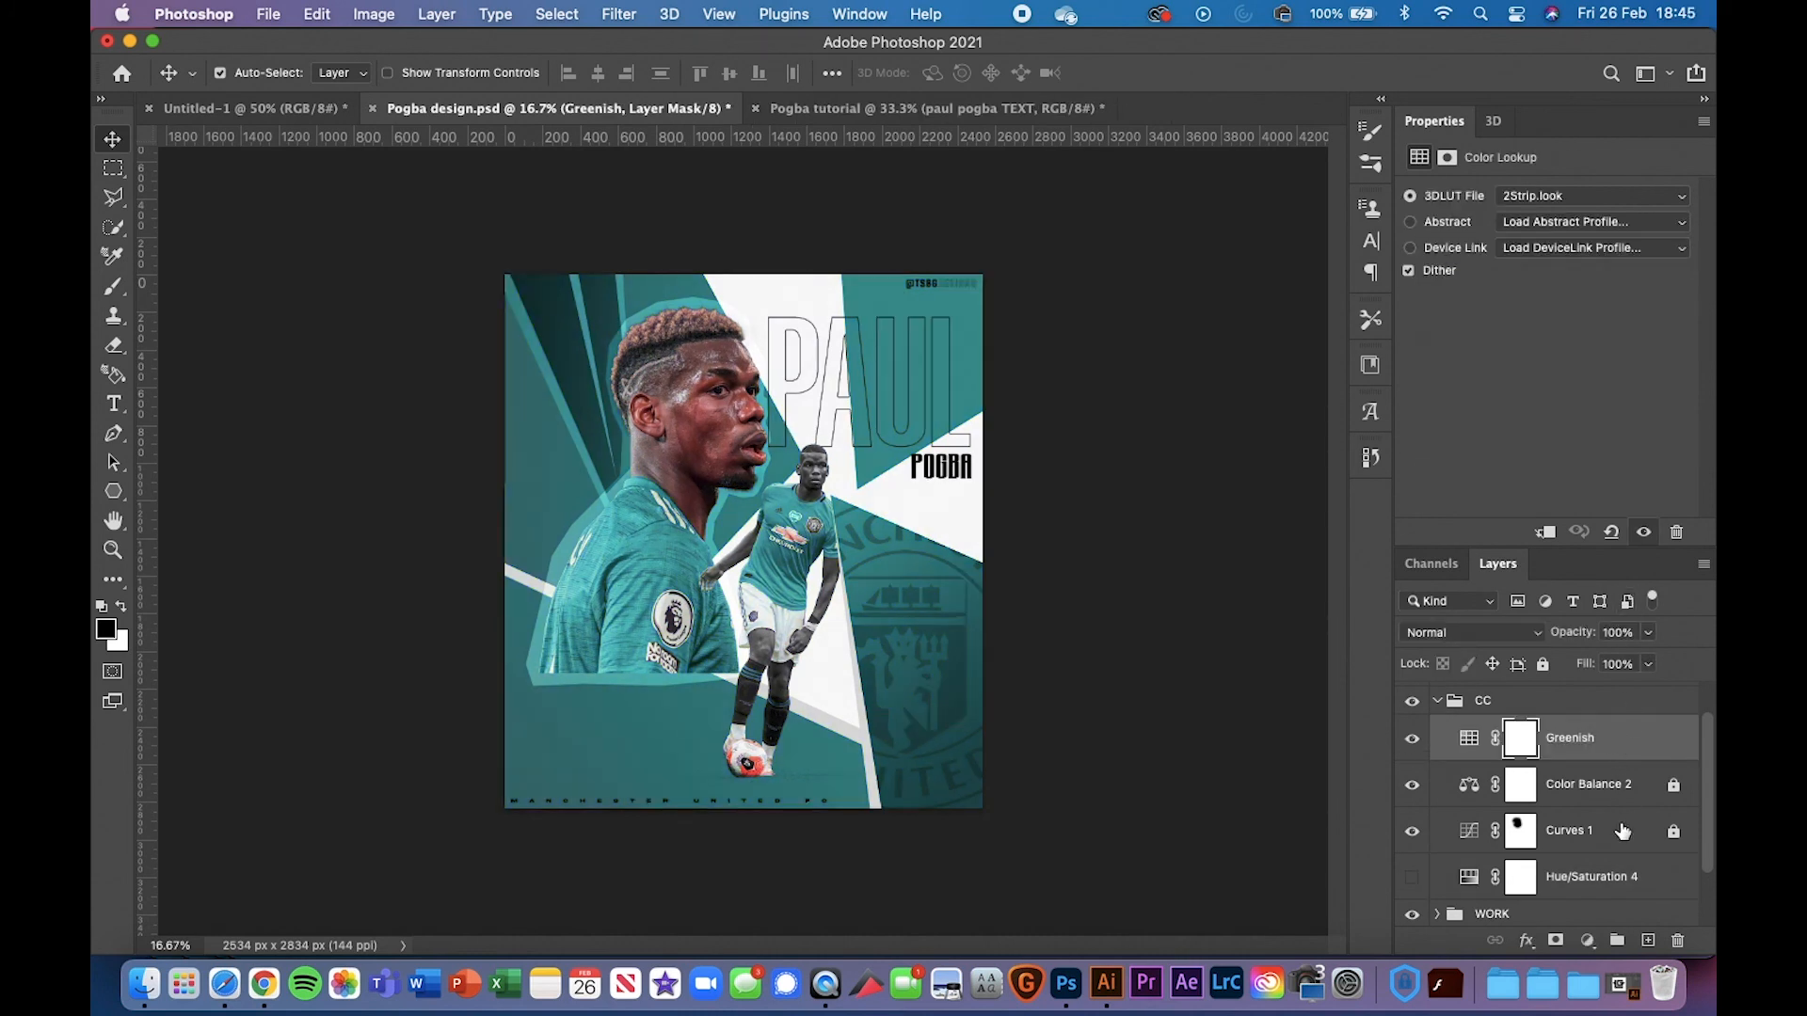
Keep 2Strip.look as the lookup file, re-enable Hue/Saturation 4, and collapse the CC group
{"action": "left_click", "coordinate": [1589, 941]}
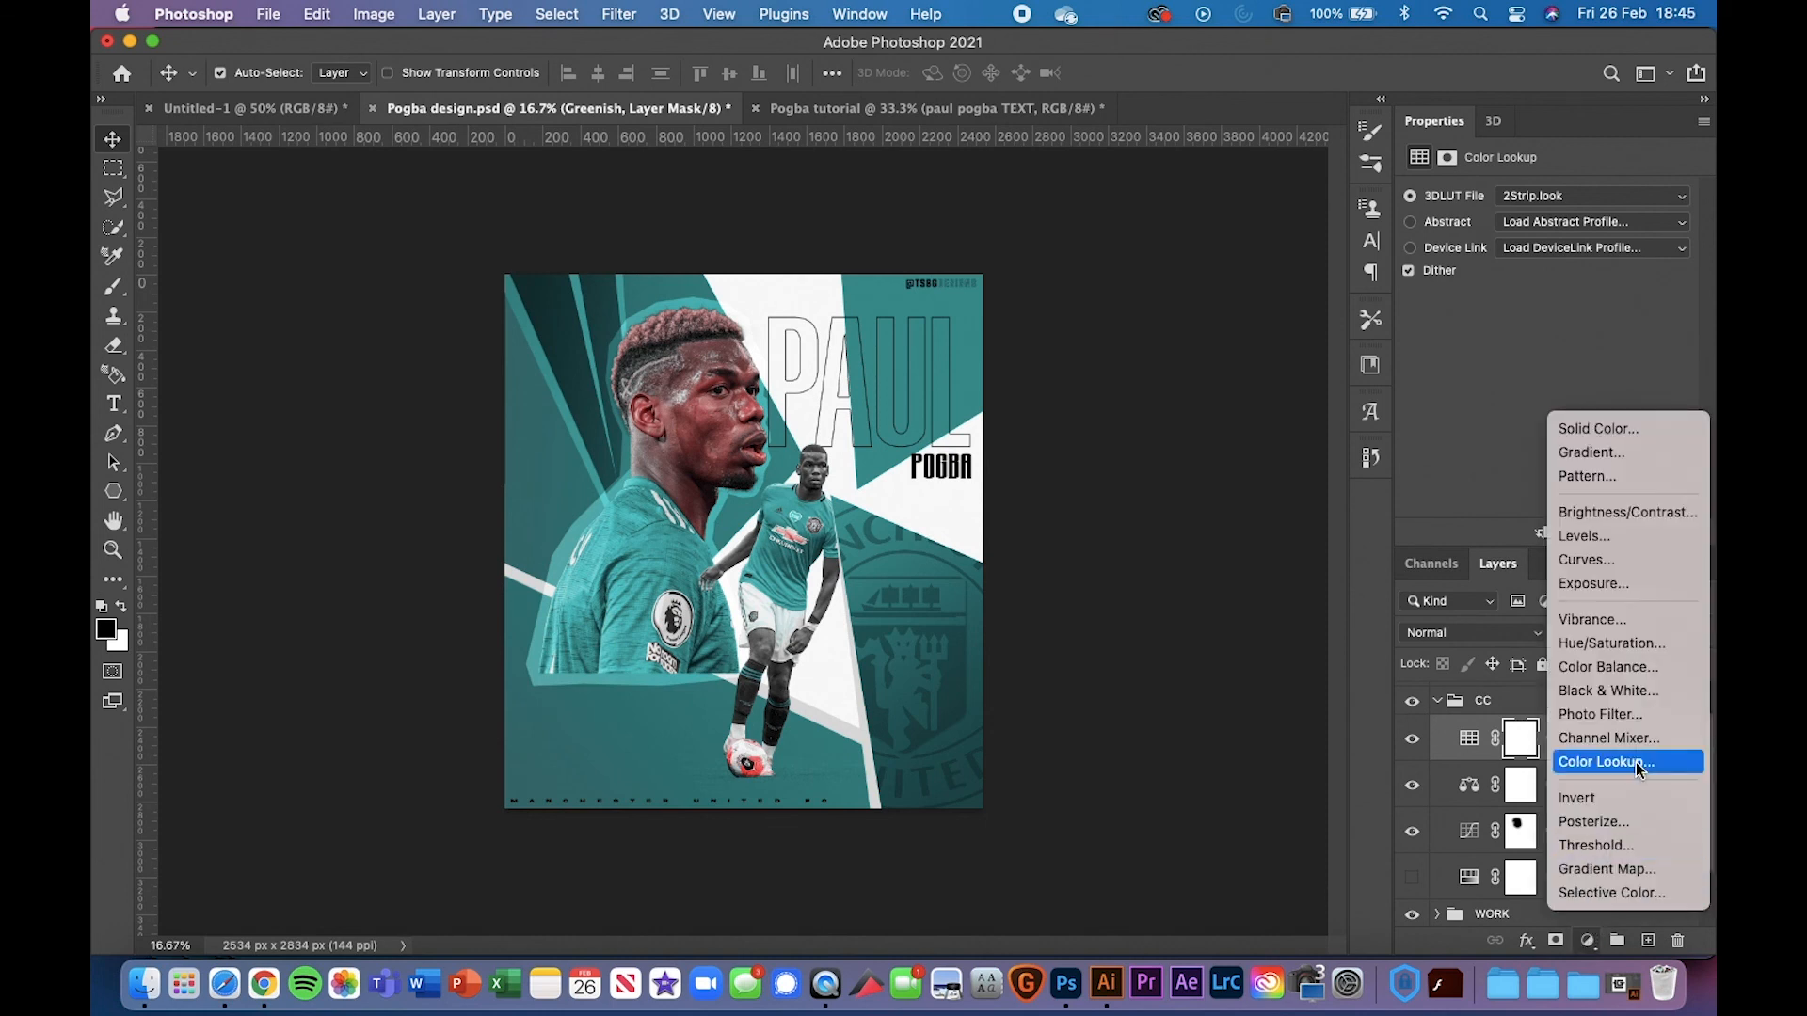
{"action": "left_click", "coordinate": [1479, 461]}
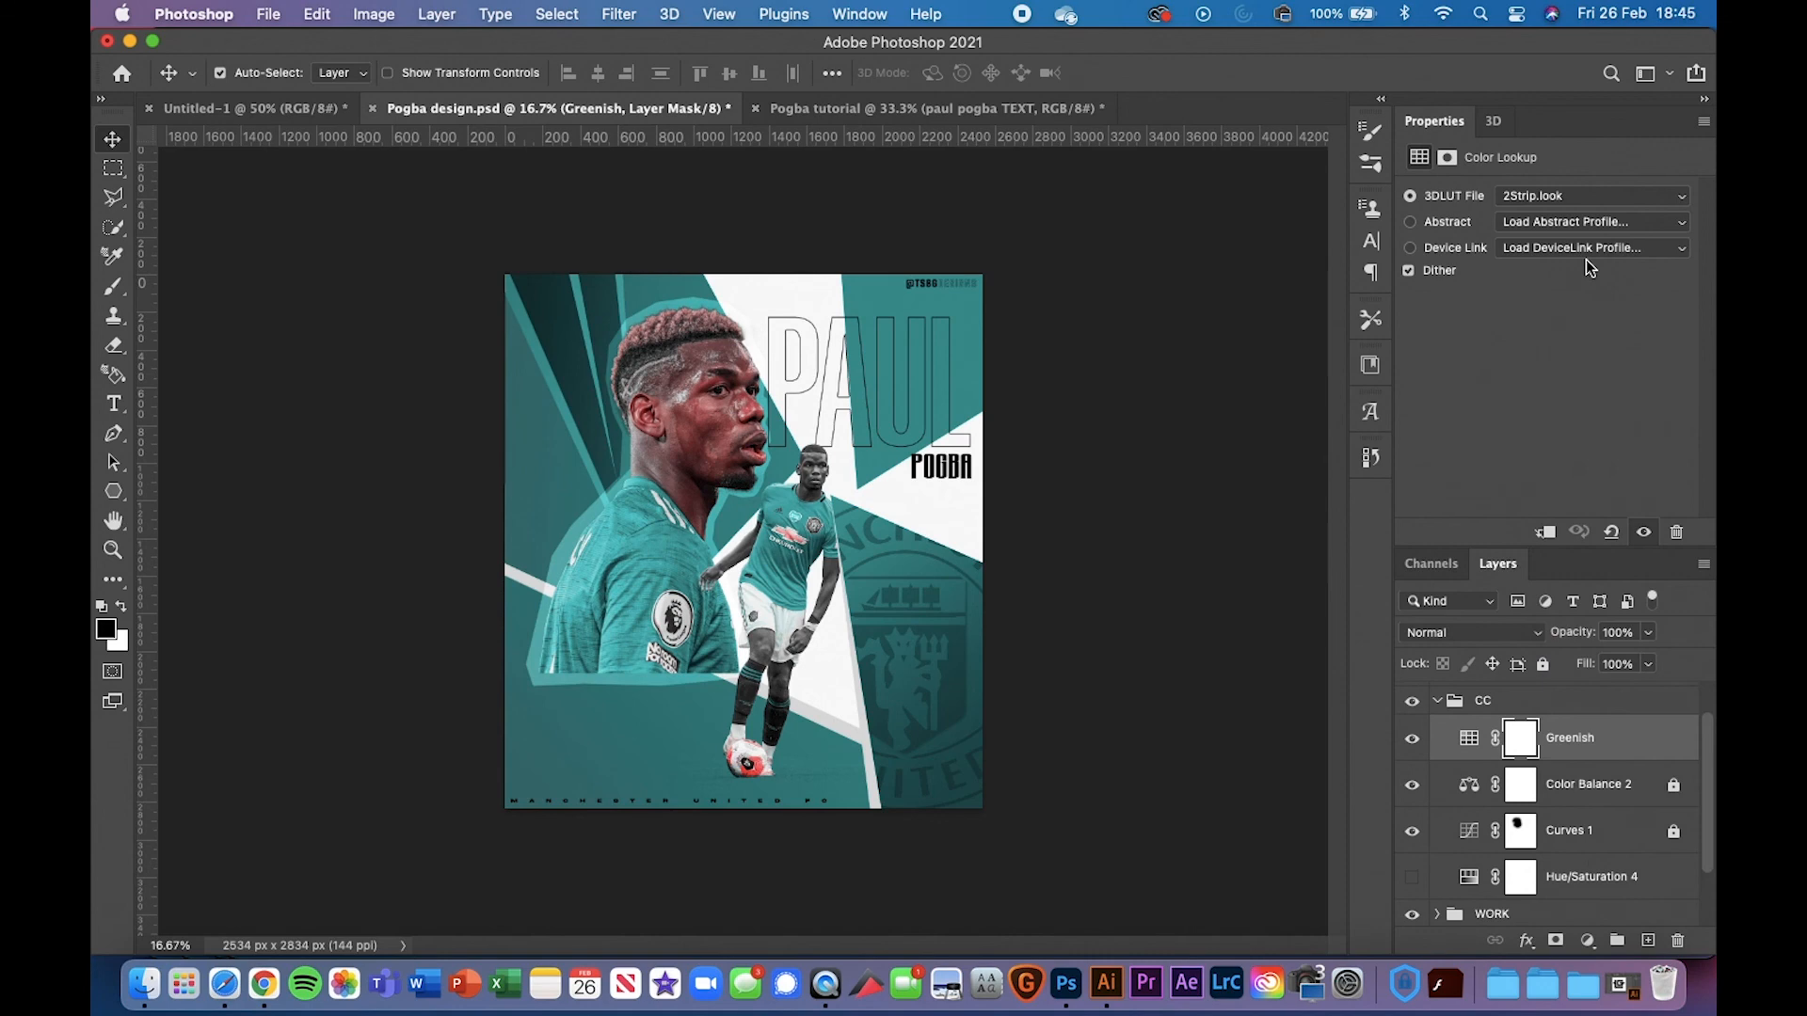
{"action": "left_click", "coordinate": [1579, 197]}
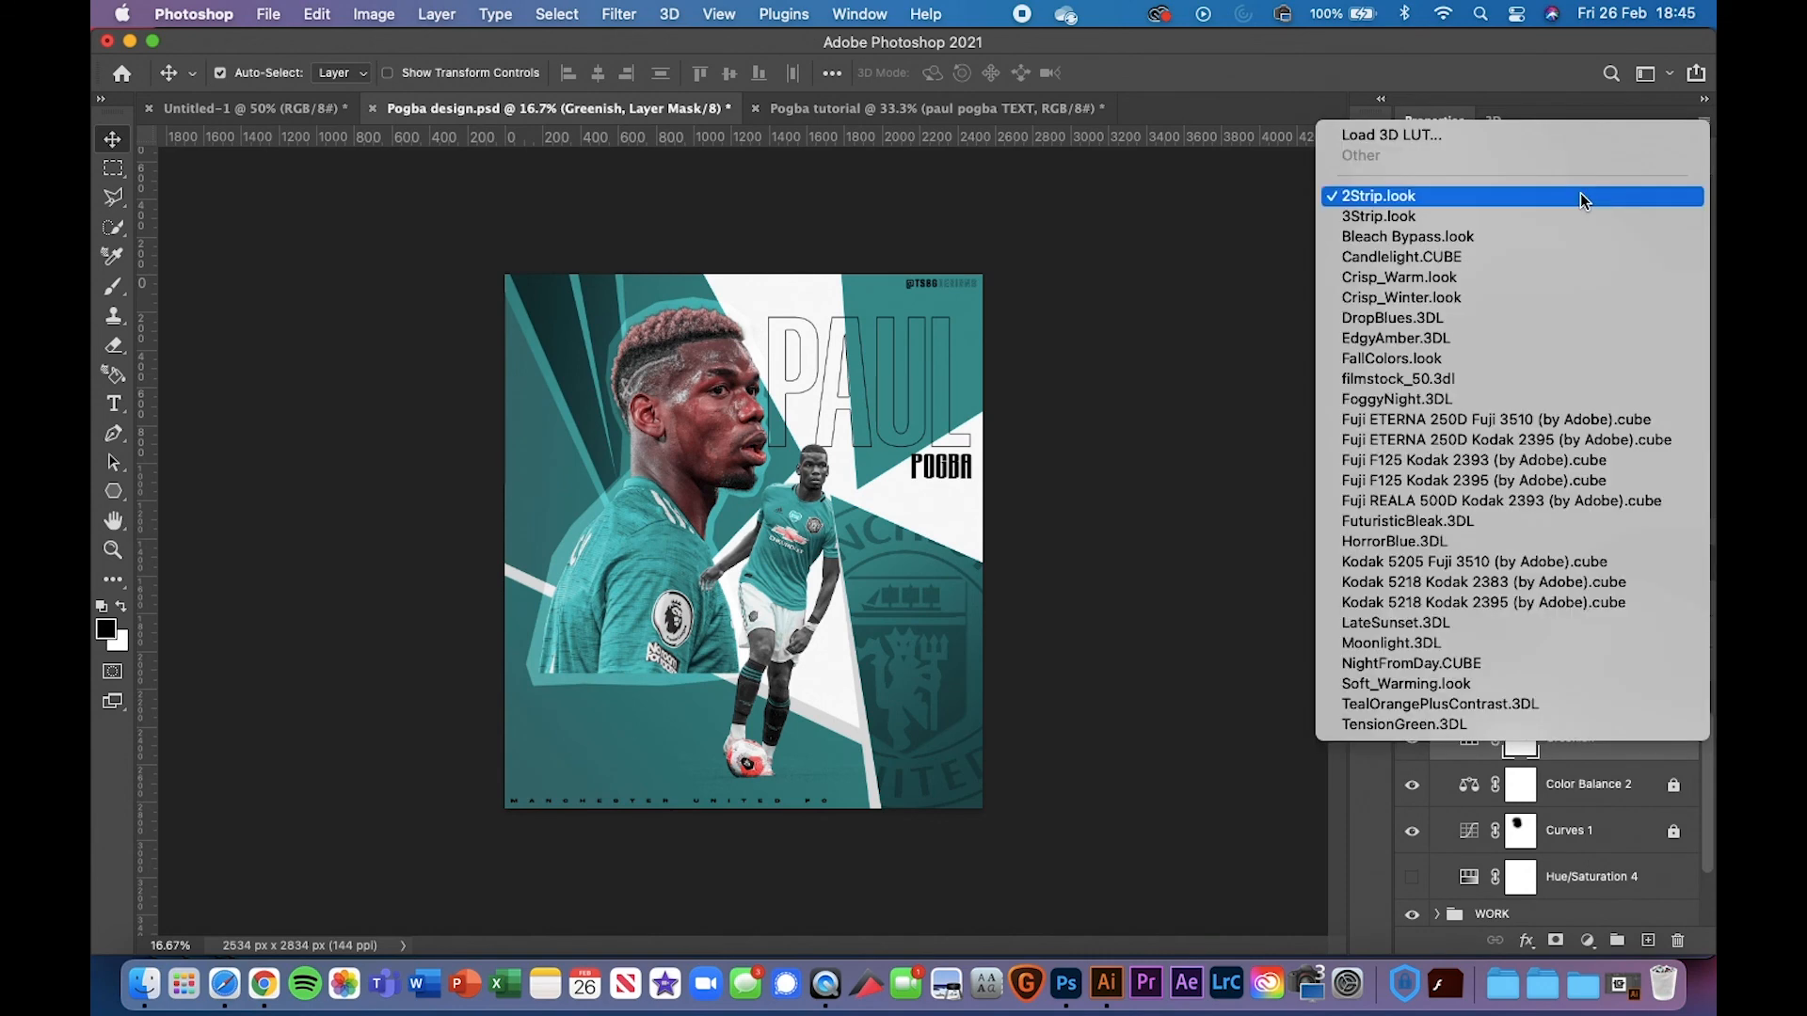
{"action": "left_click", "coordinate": [1579, 195]}
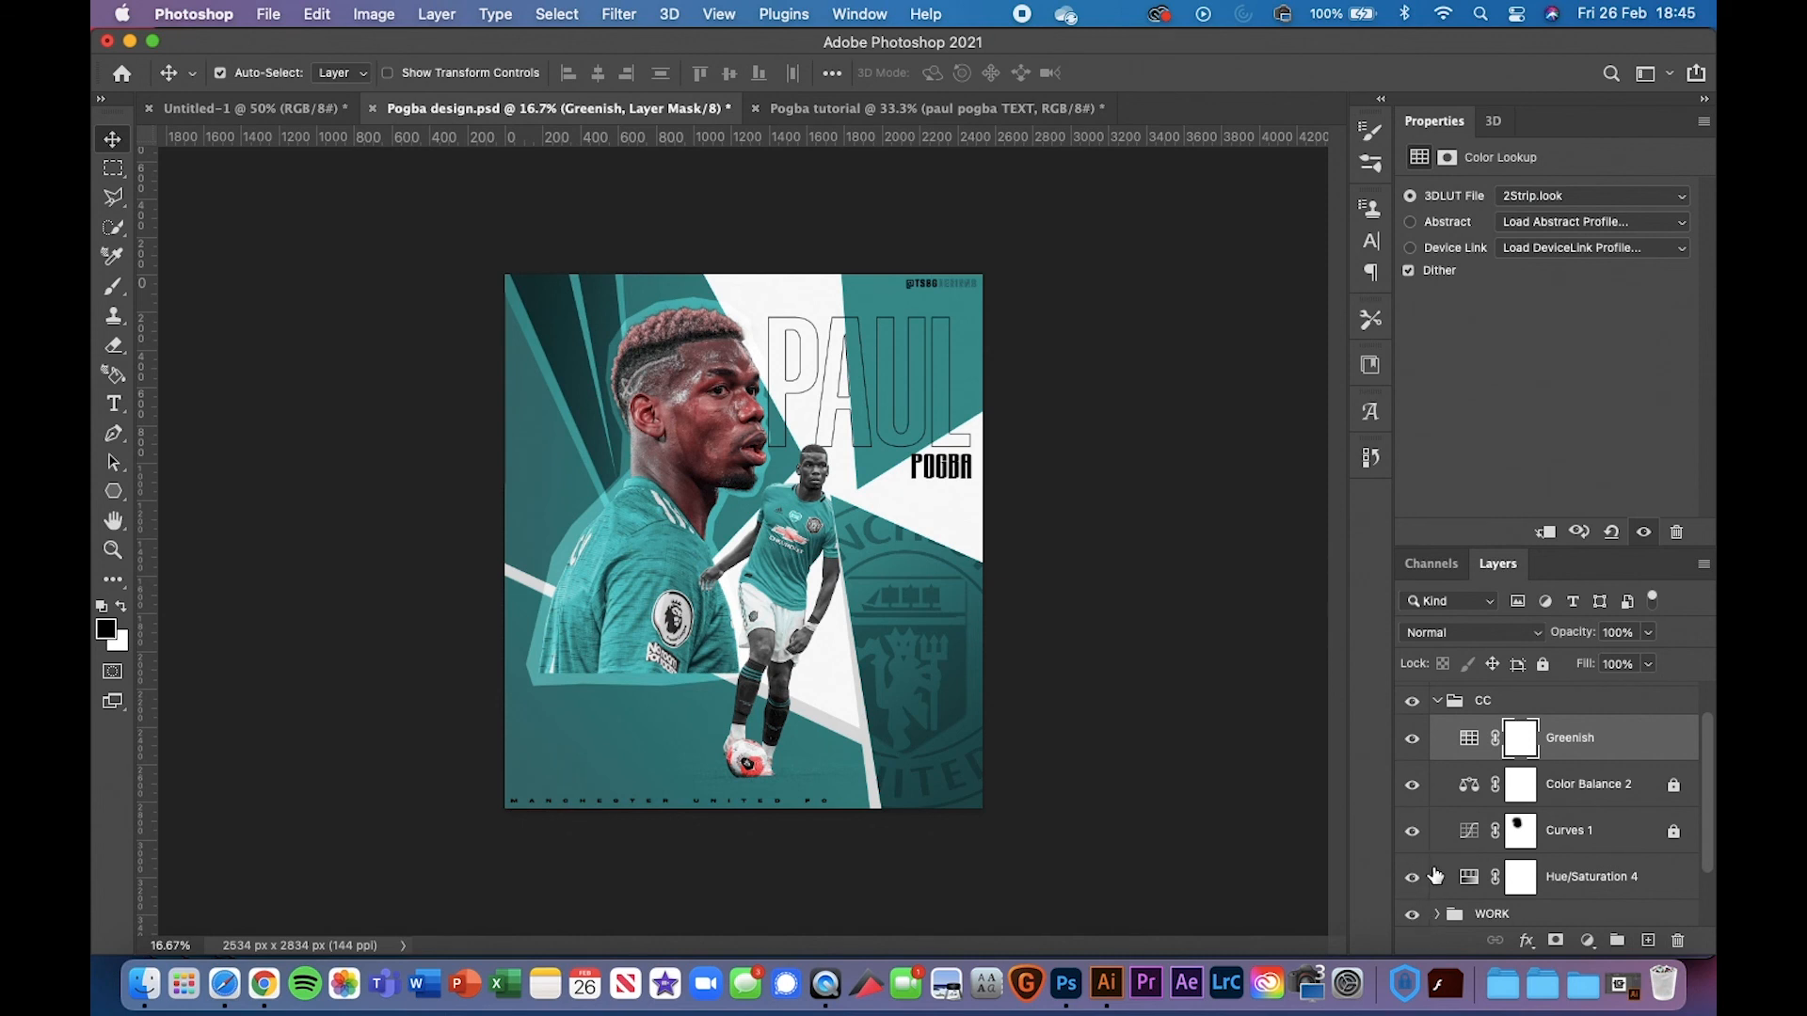
{"action": "left_click", "coordinate": [1412, 877]}
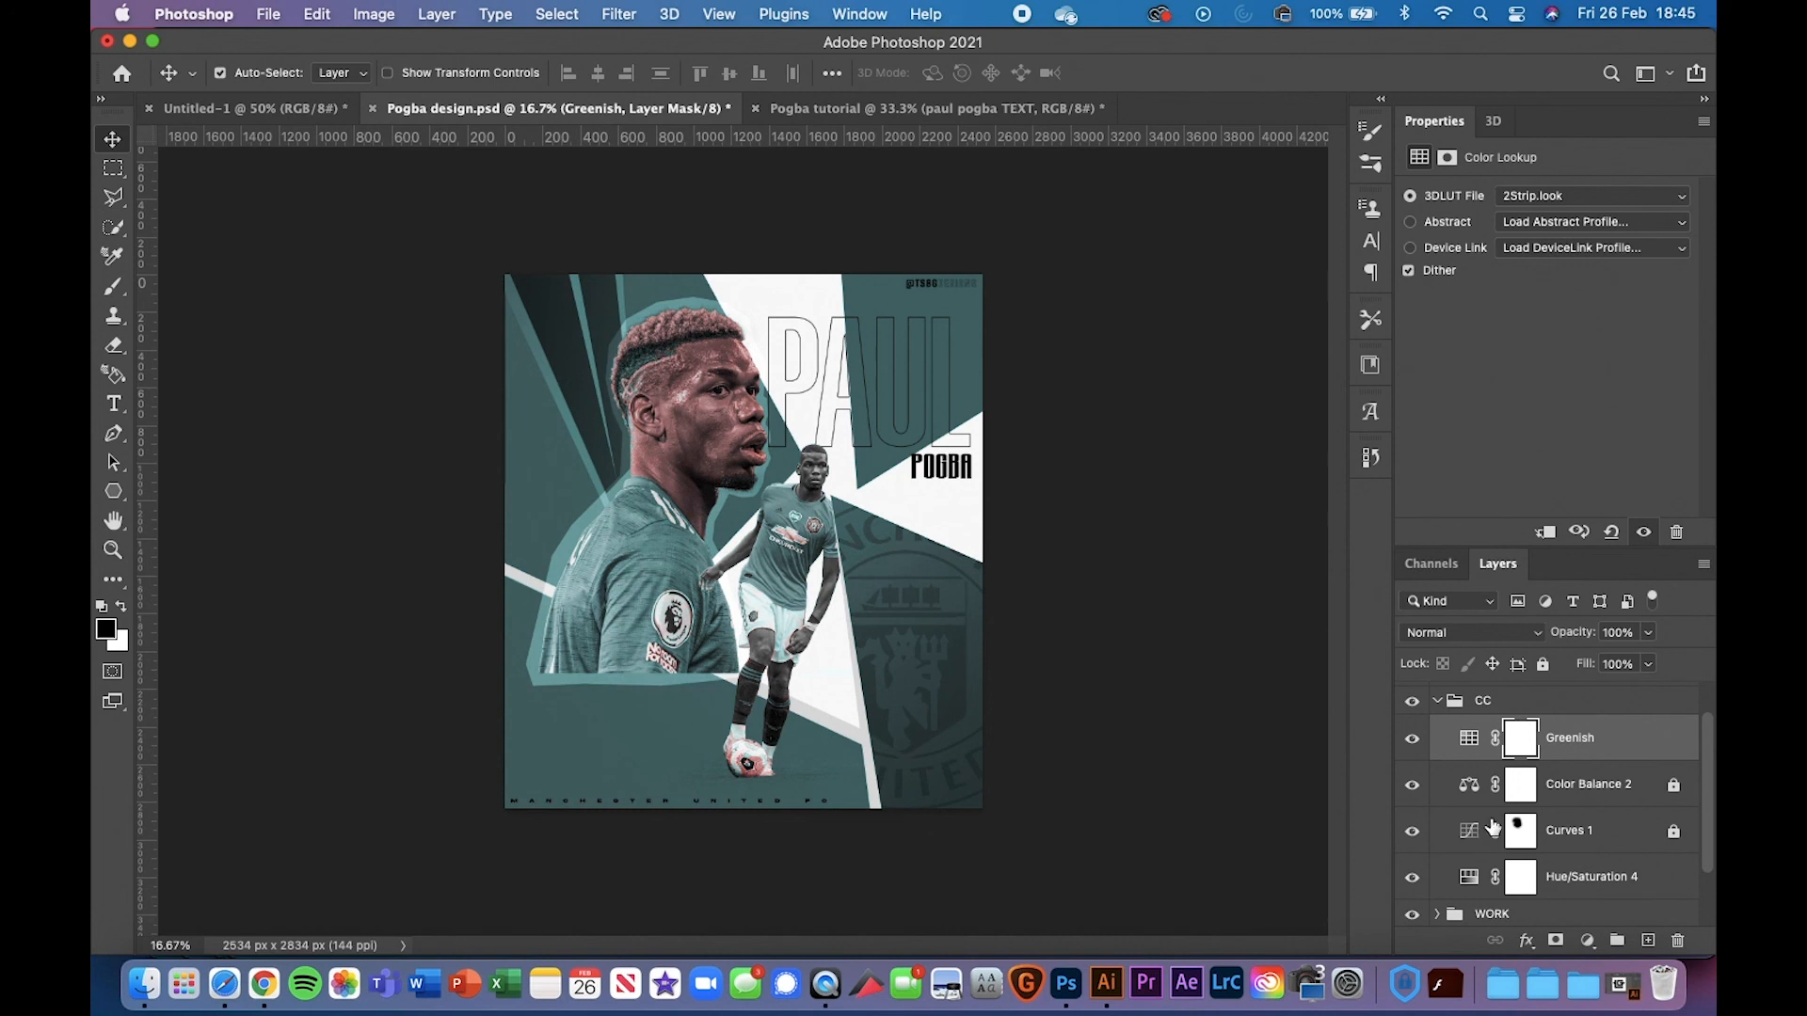
{"action": "left_click", "coordinate": [1437, 701]}
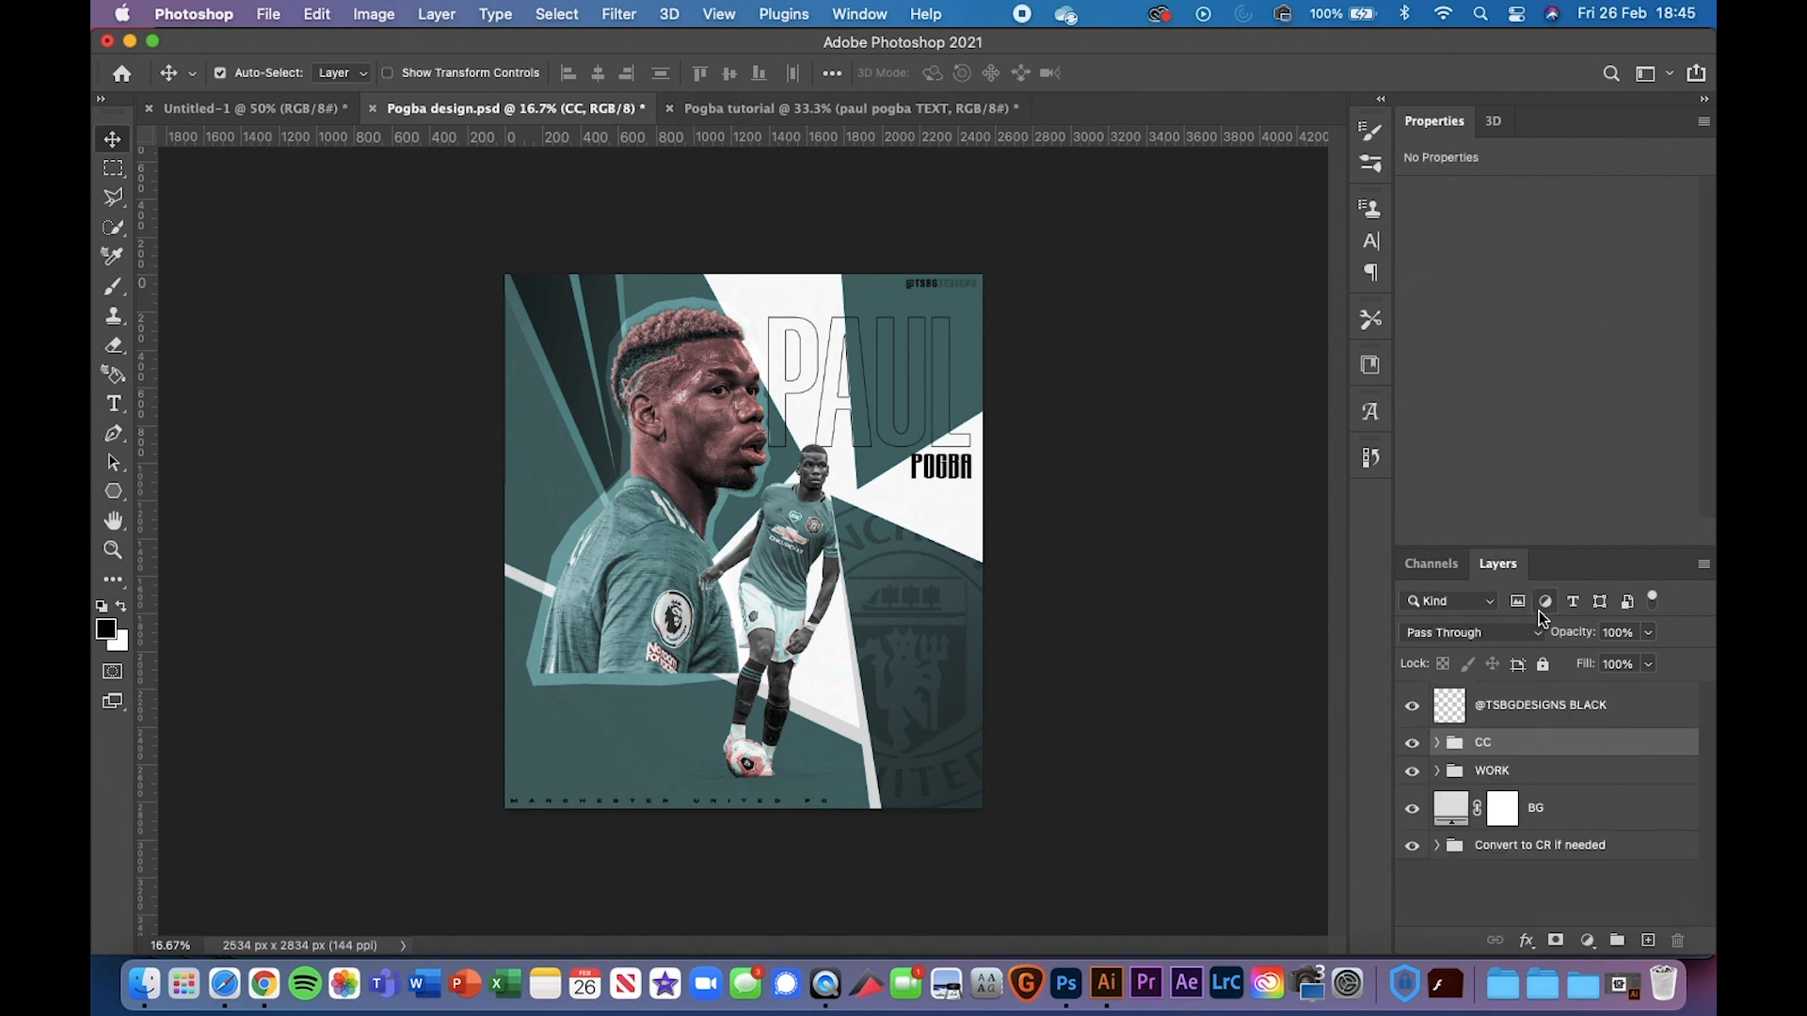